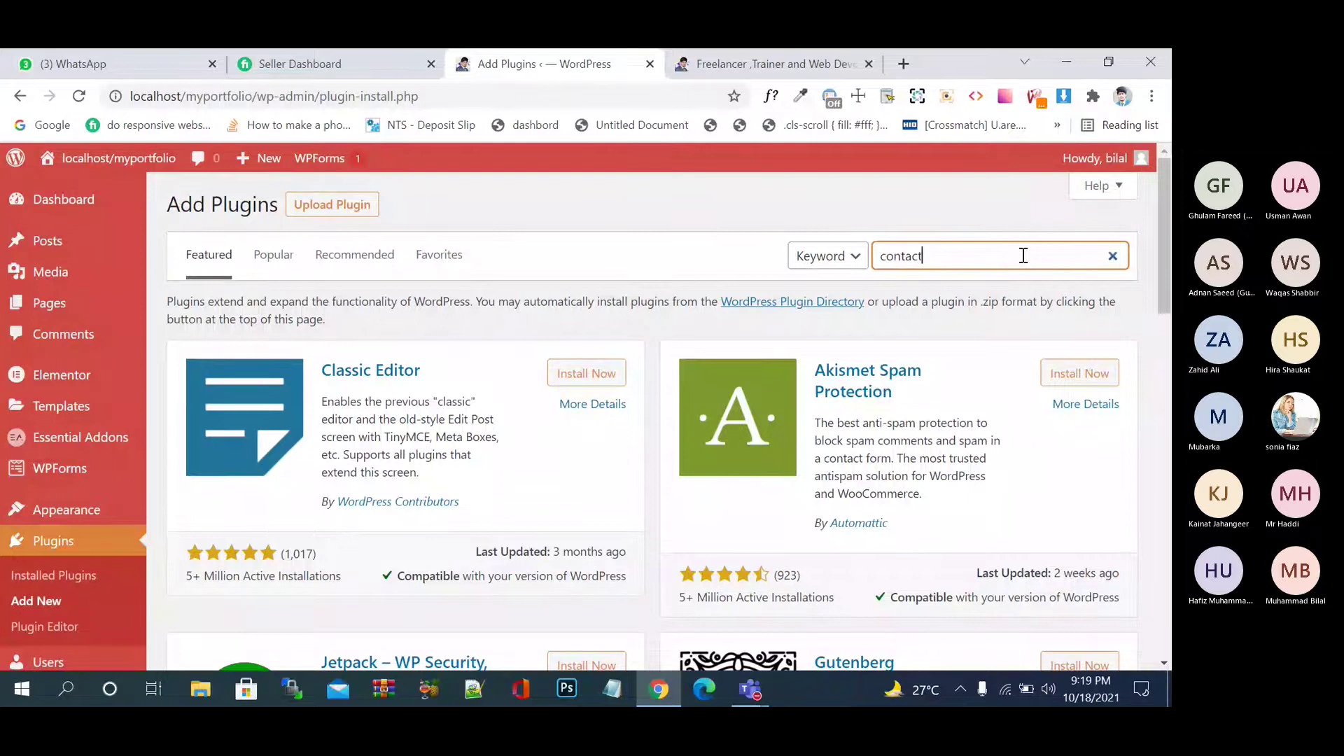
- Search for 'form 7', then install and activate the Contact Form 7 plugin
text(form 7)
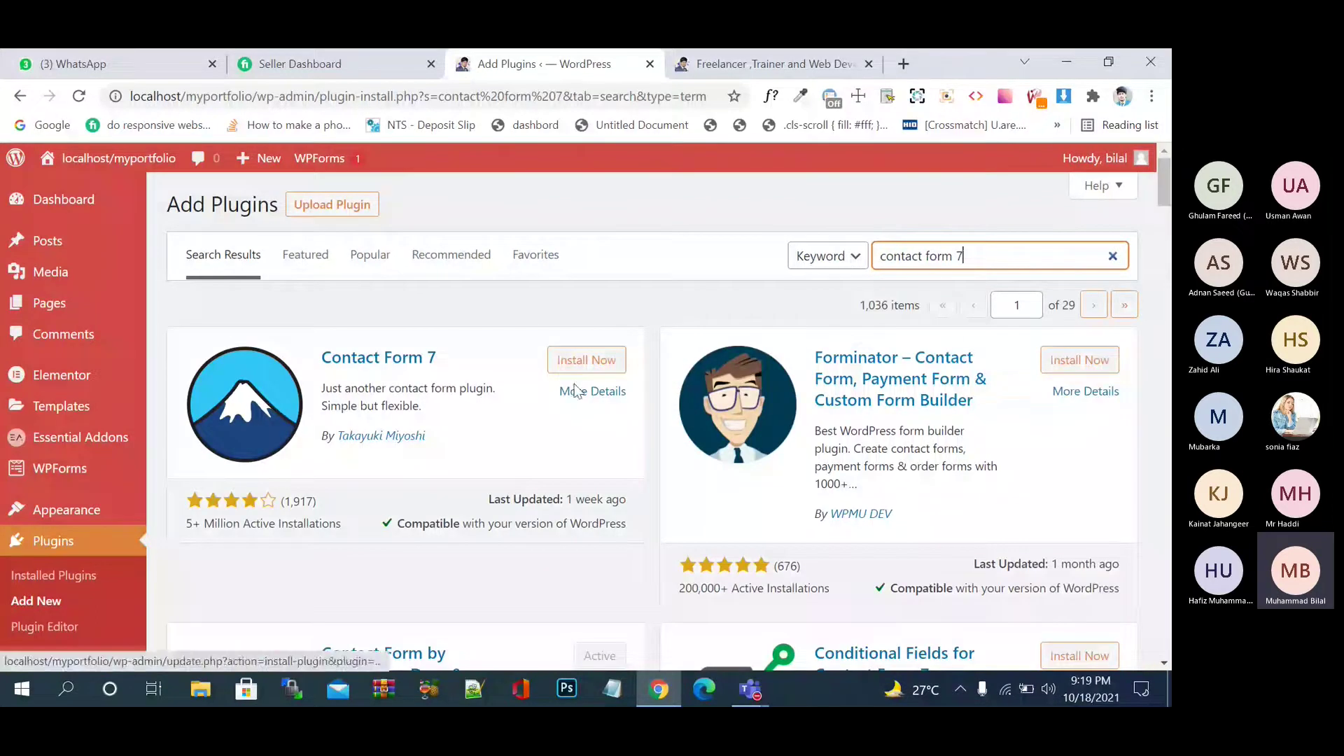
scroll(528, 425, down, 2)
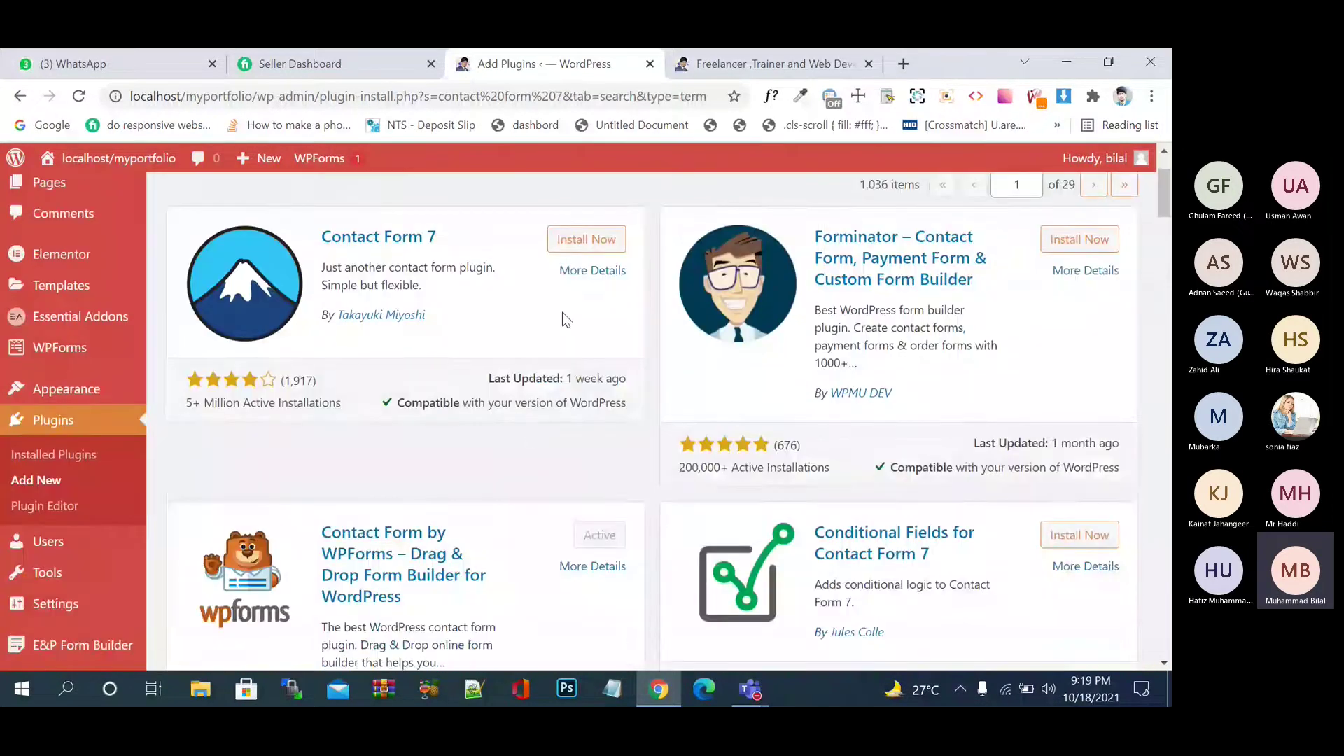
click(588, 242)
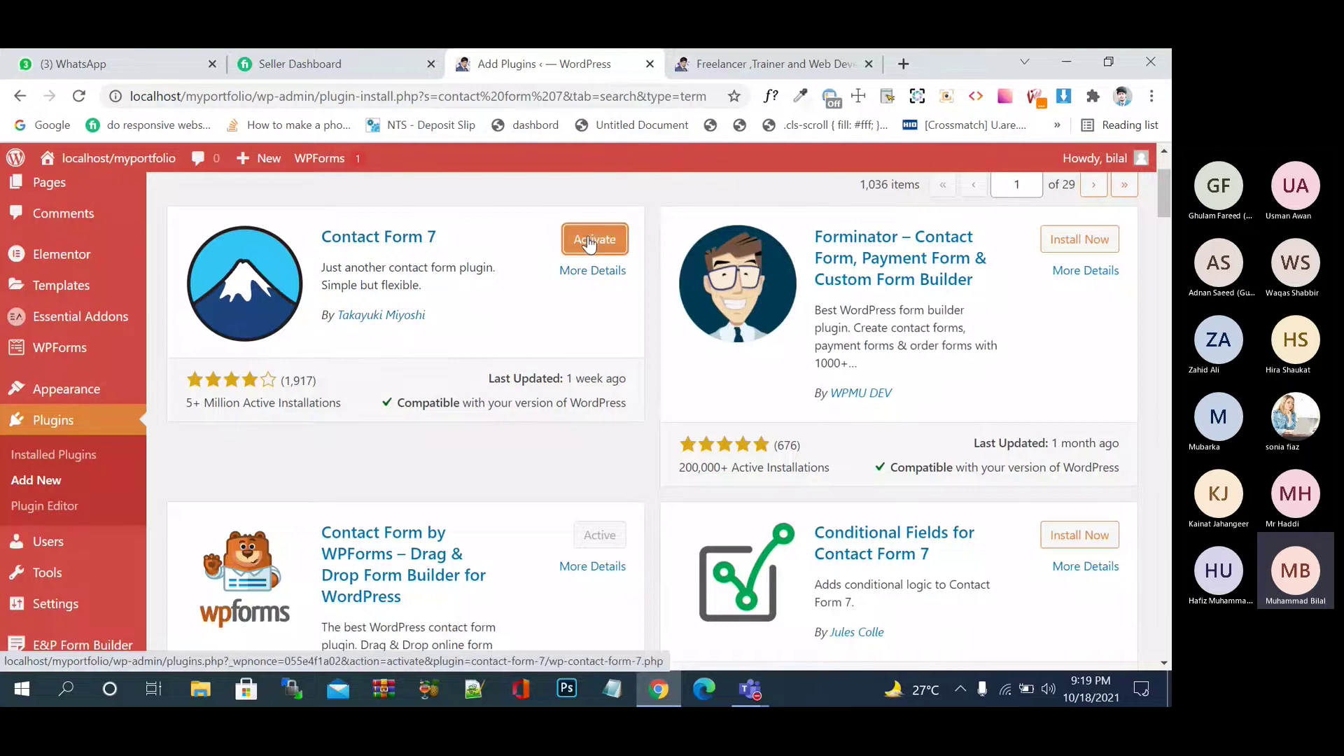
click(588, 240)
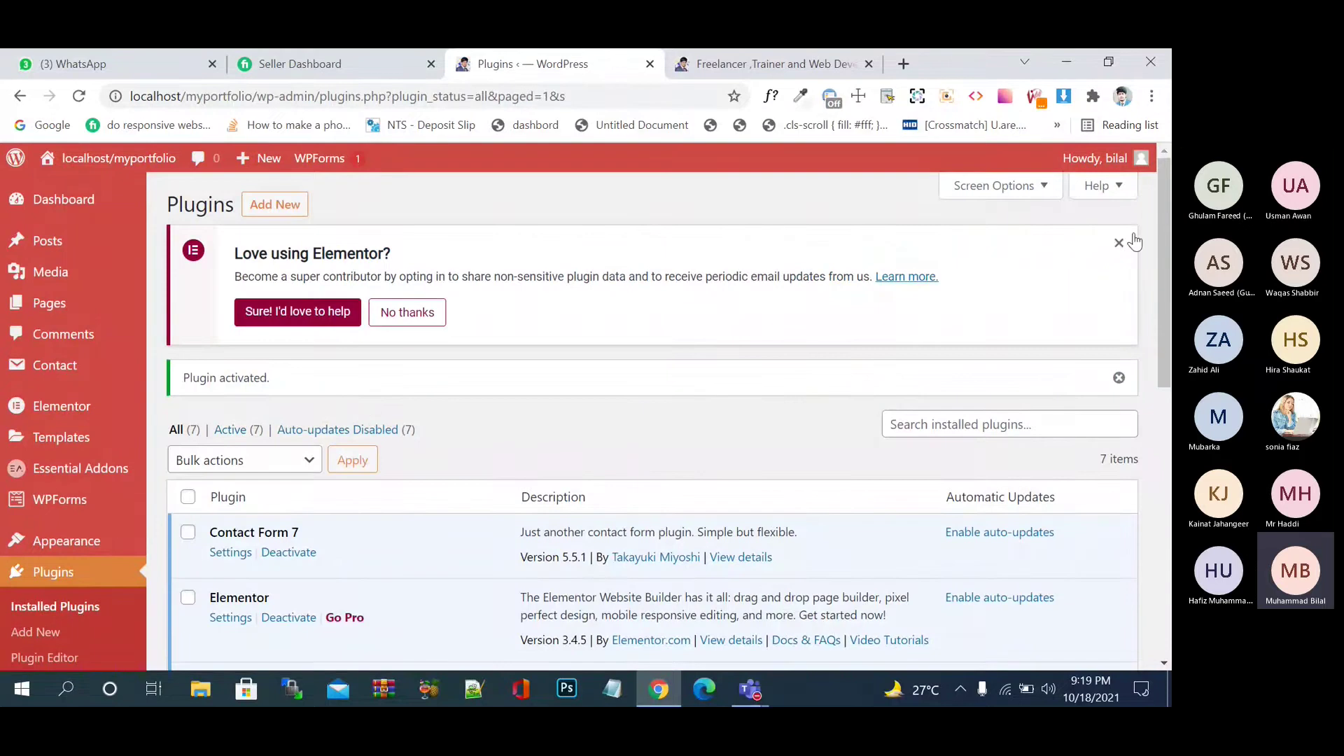
- Dismiss the Elementor opt-in notice and the 'Plugin activated' notice
click(1119, 243)
click(1121, 244)
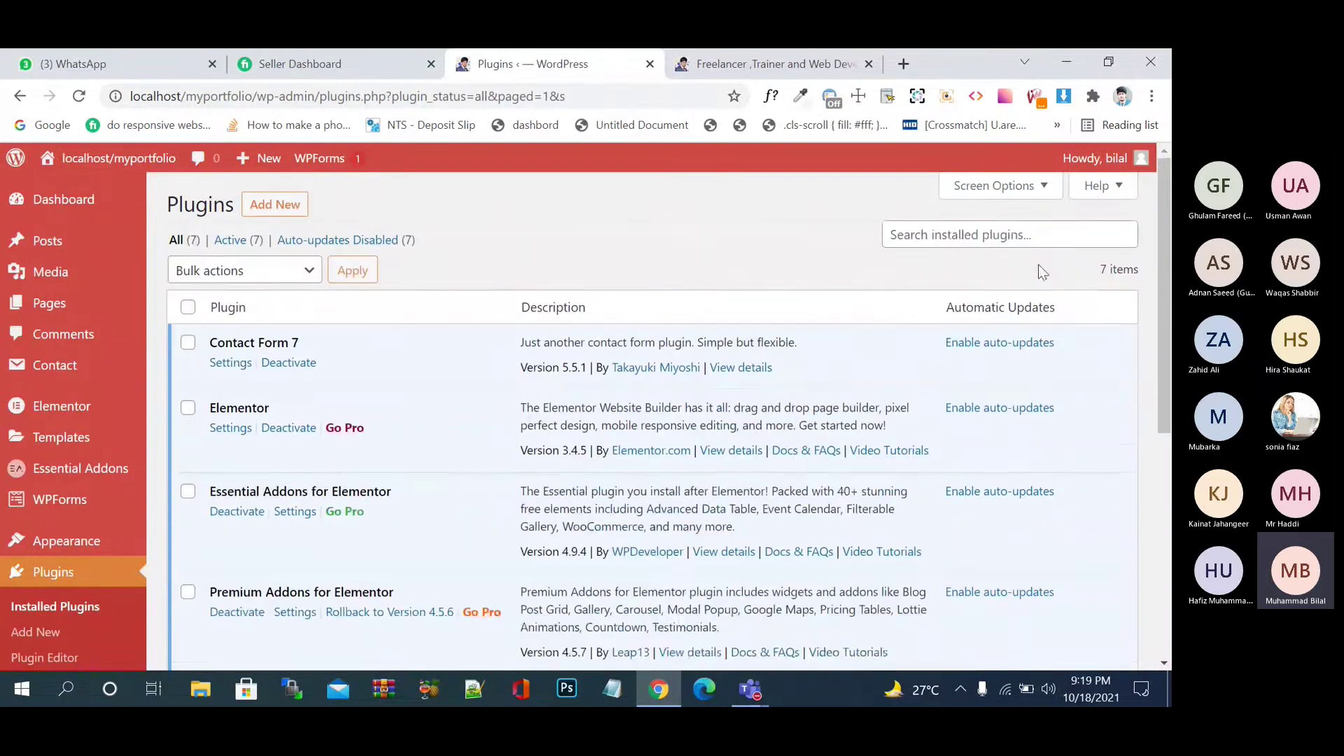
scroll(707, 298, down, 1)
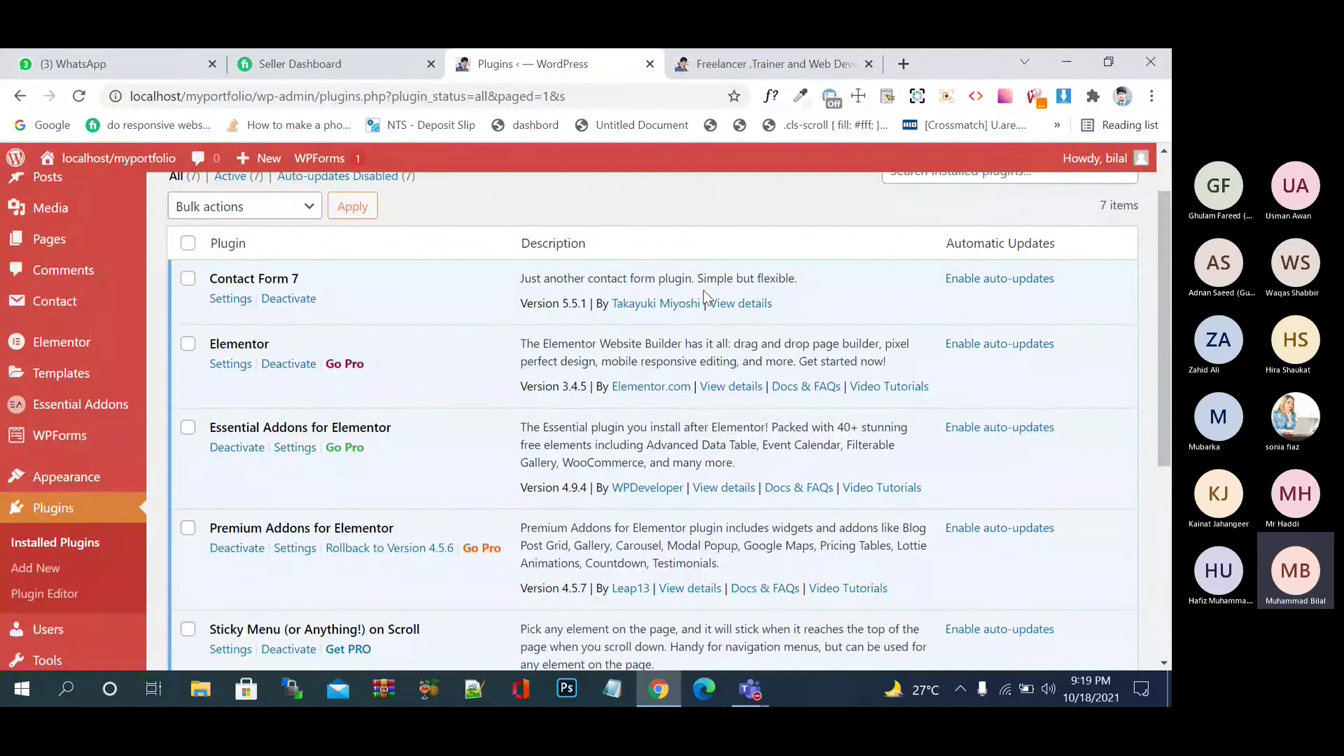
- Glance at the live portfolio site, then return to the installed plugins list
key(ctrl+Tab)
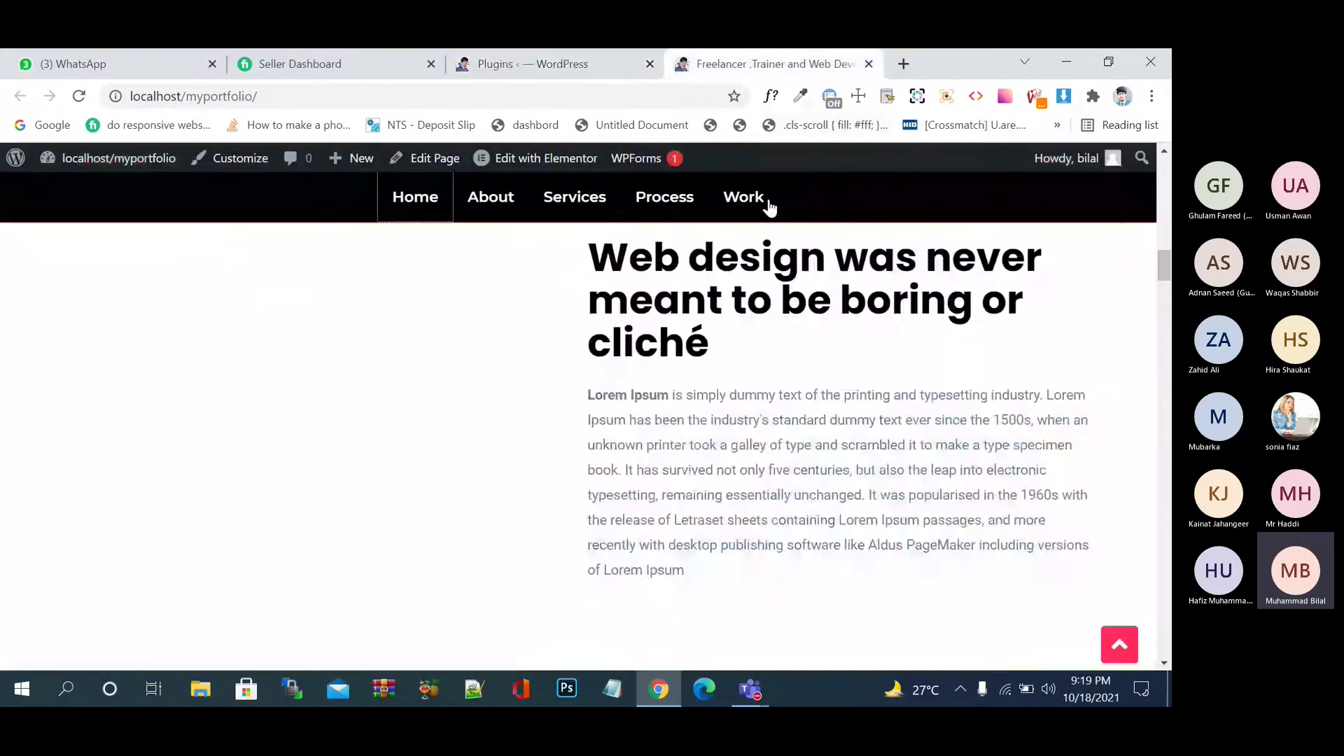
click(743, 197)
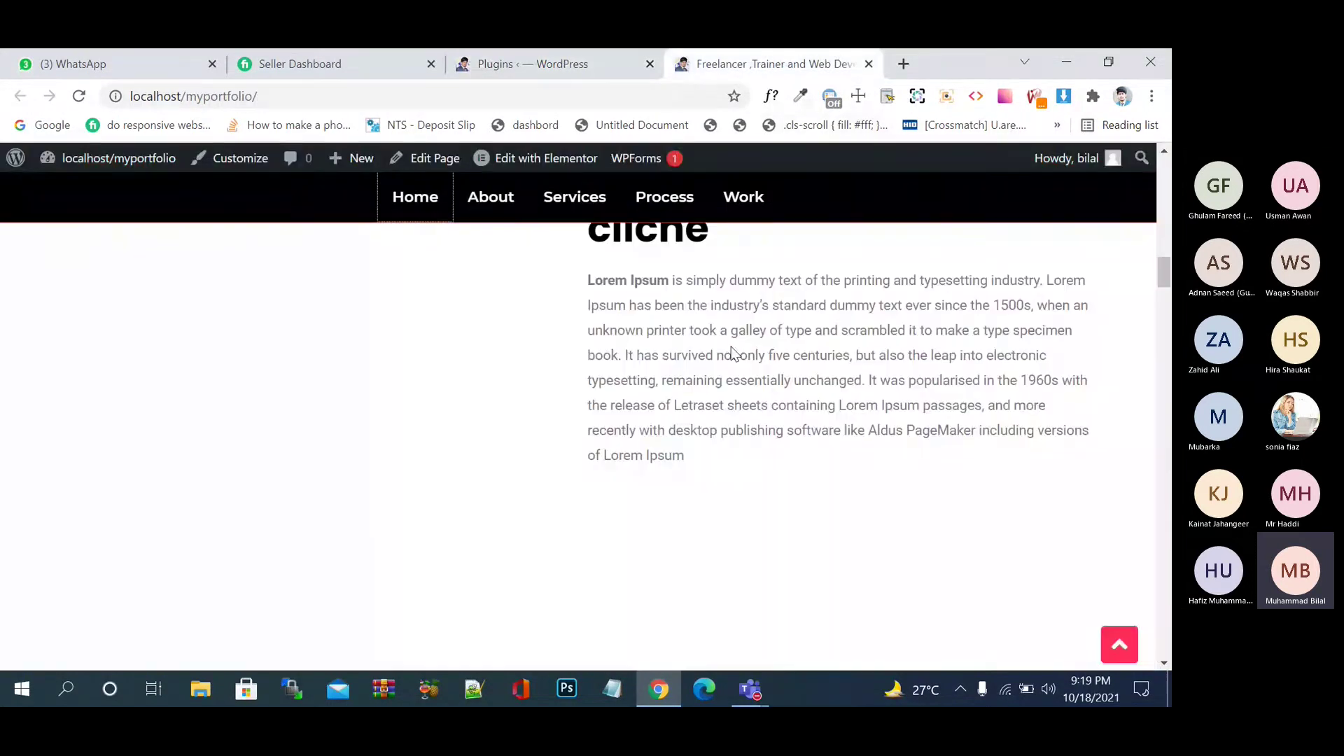
scroll(730, 346, down, 5)
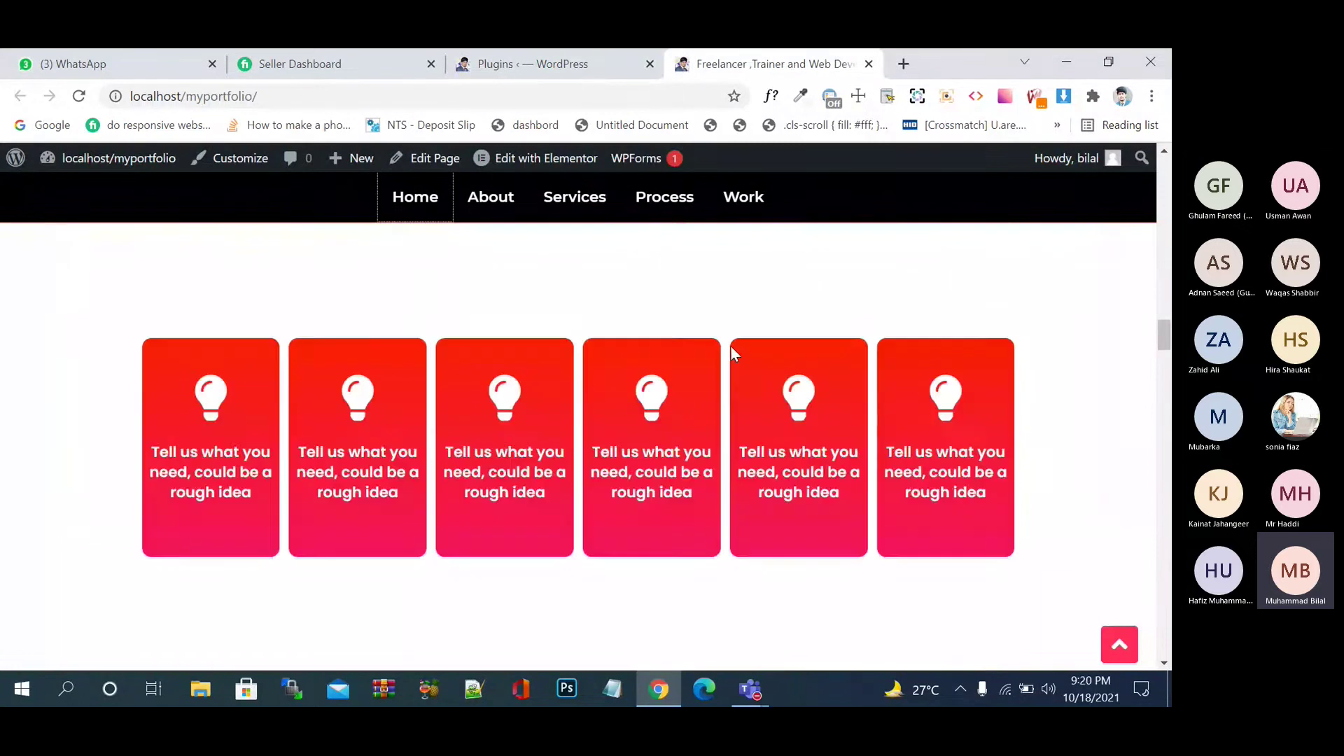
click(586, 50)
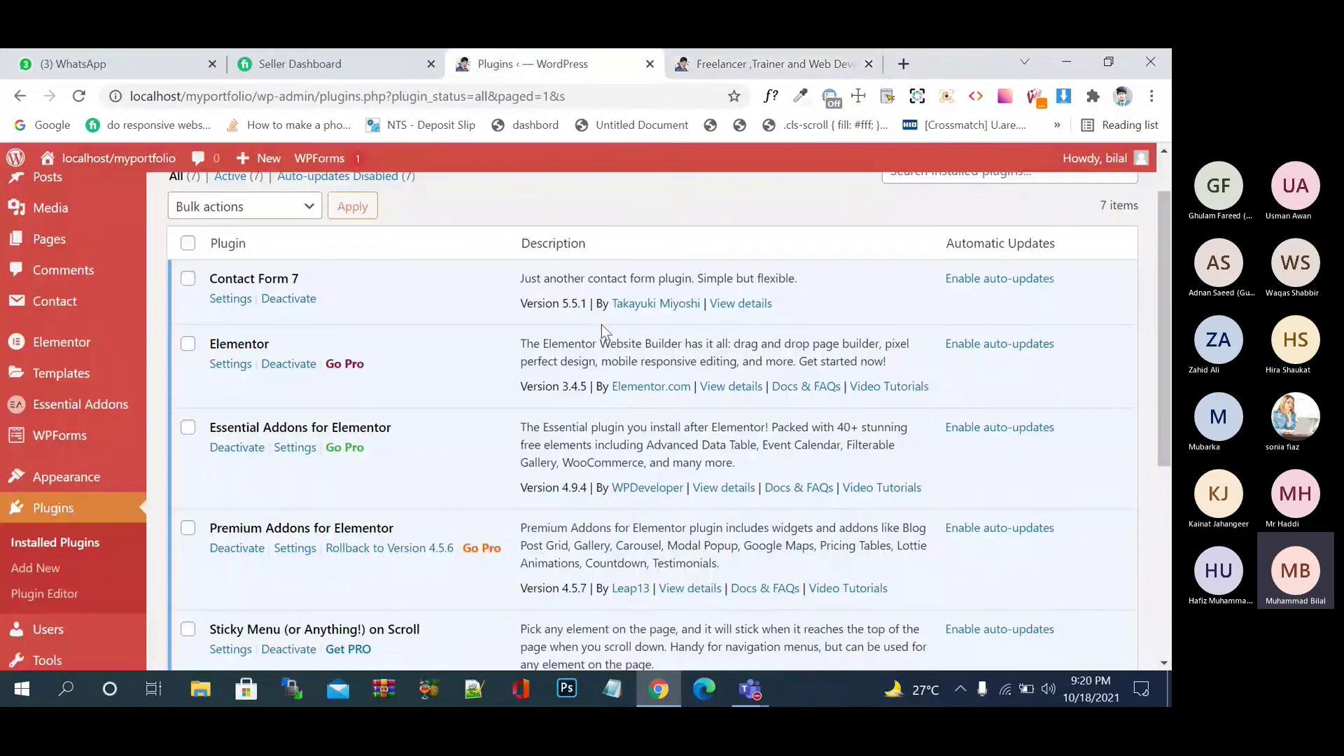
click(784, 54)
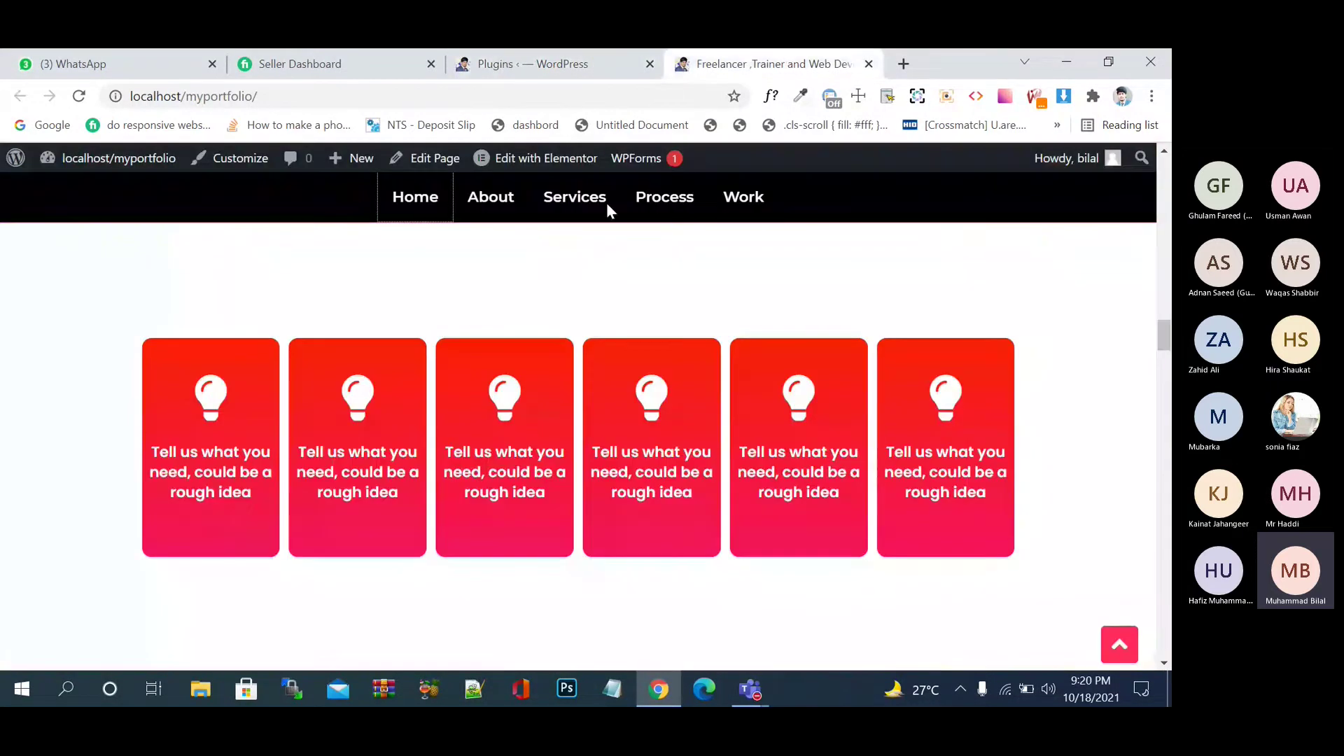
click(560, 64)
mouse_move(52, 350)
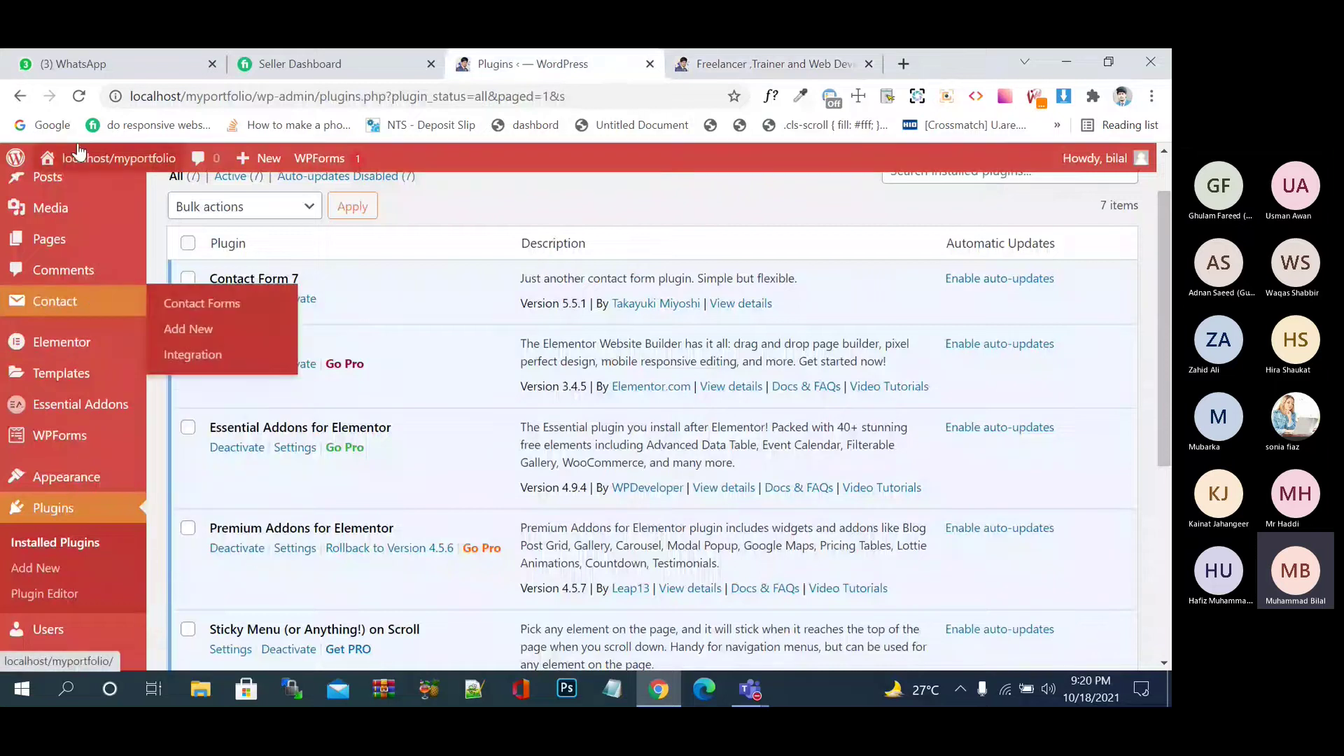
- Rename the Contact page to 'Apply online' and update it
click(56, 245)
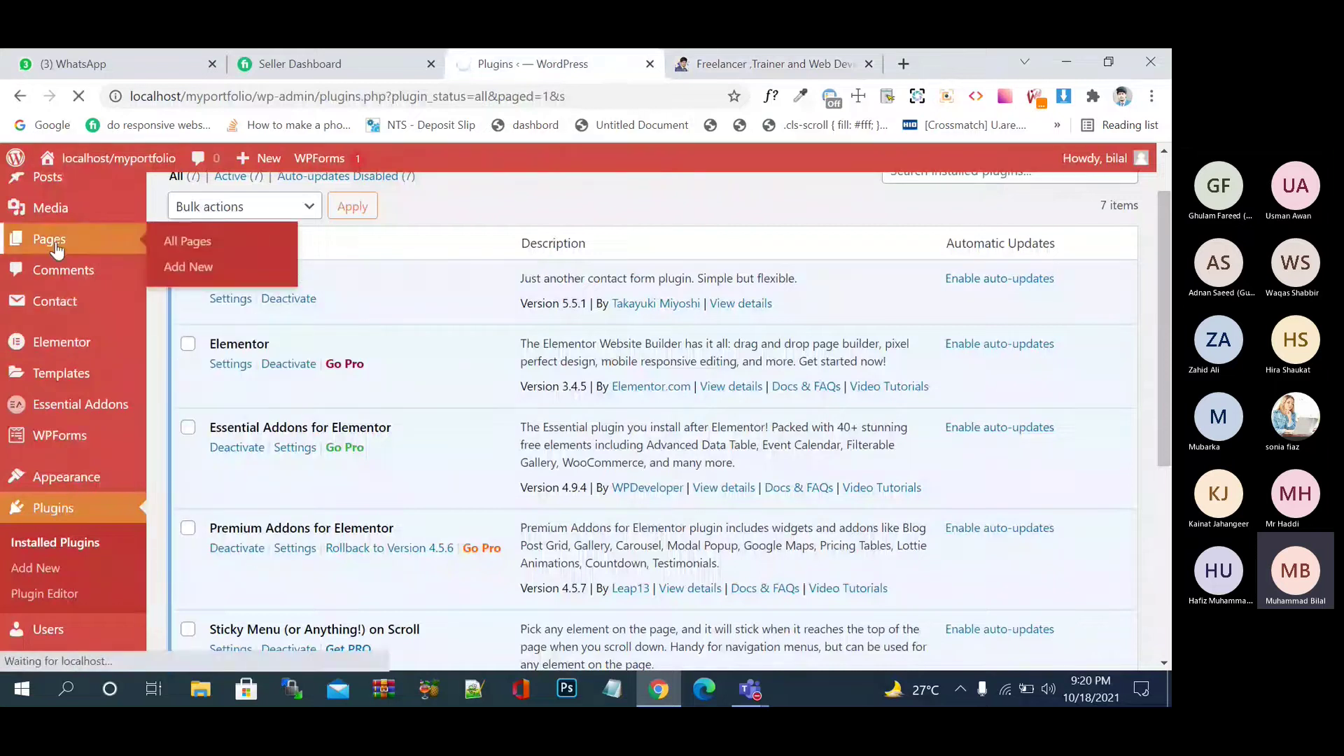
scroll(414, 570, down, 3)
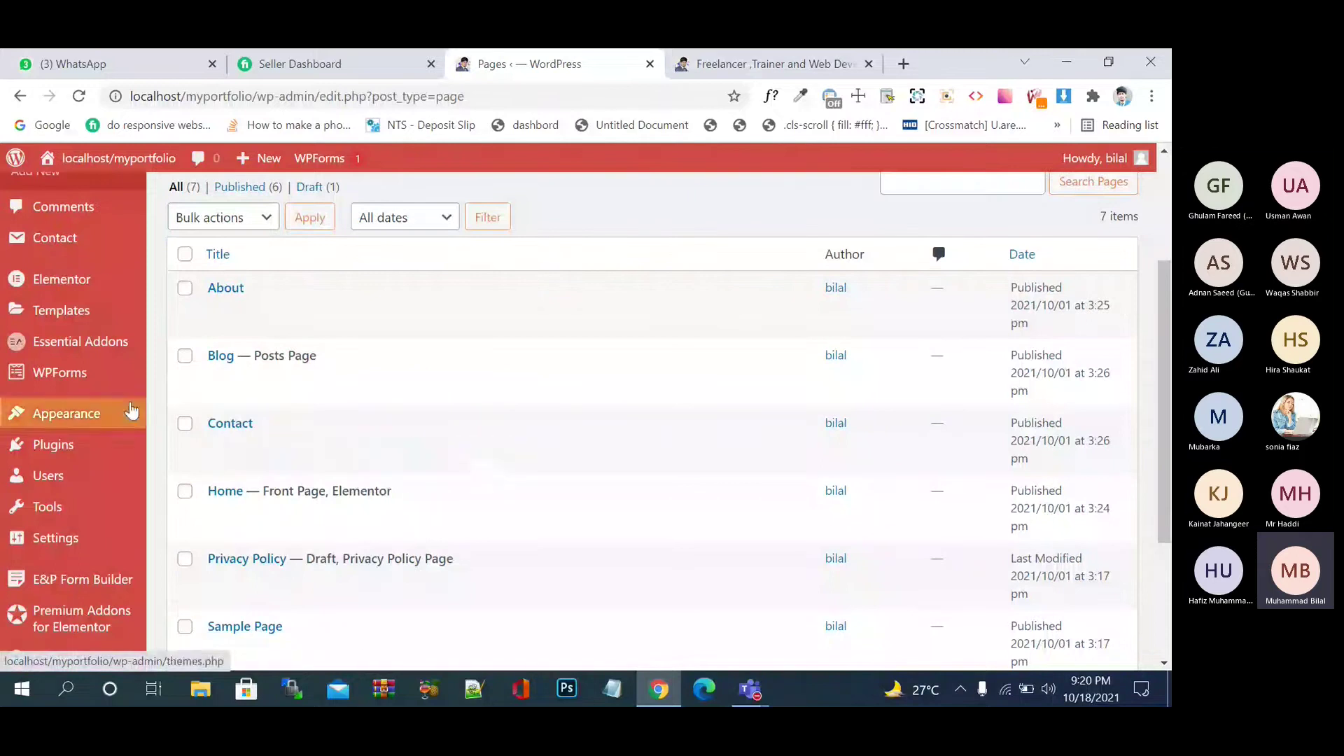
mouse_move(286, 423)
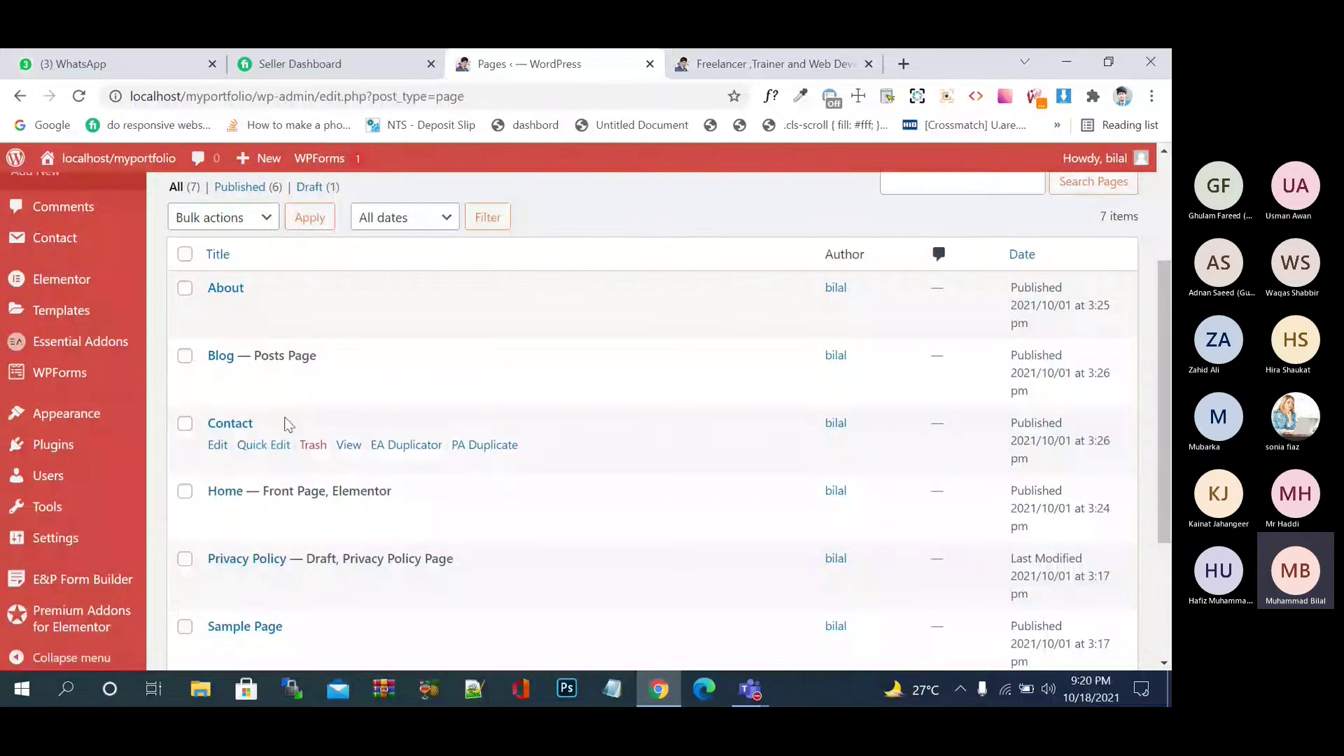
click(218, 446)
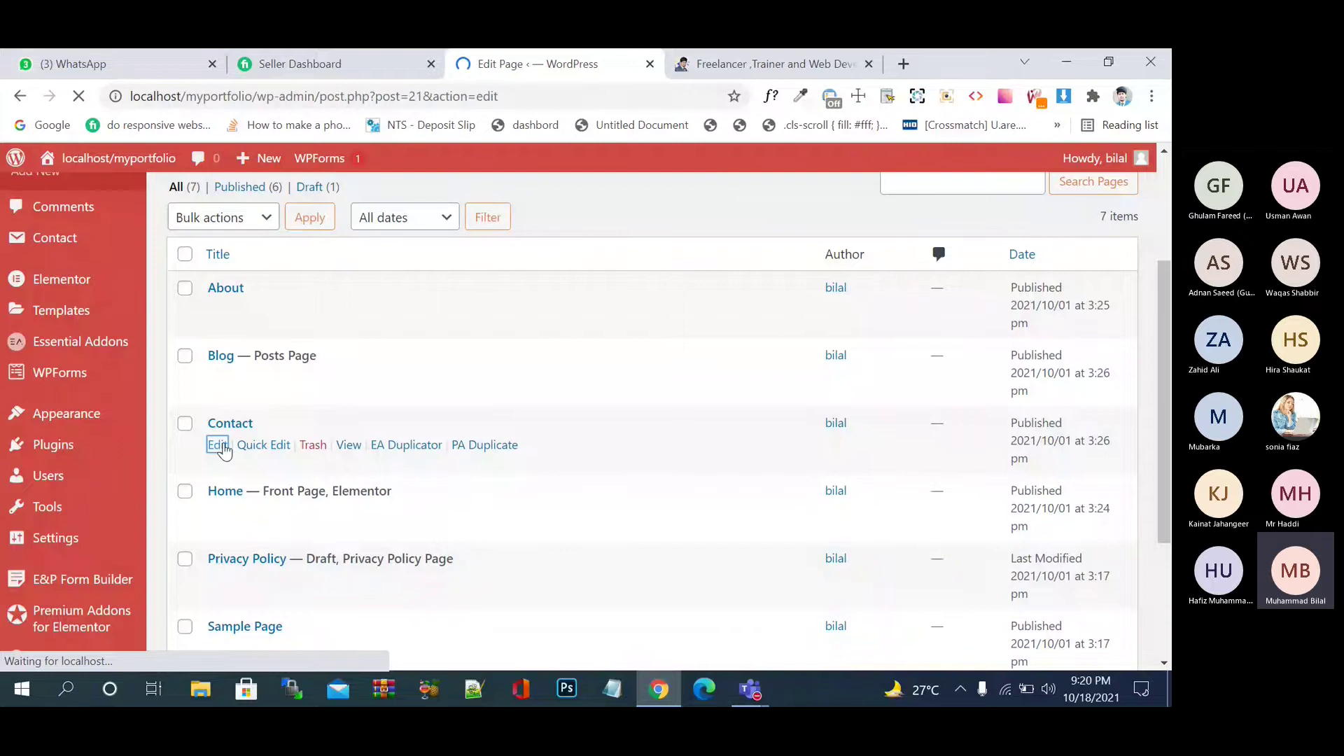
click(206, 323)
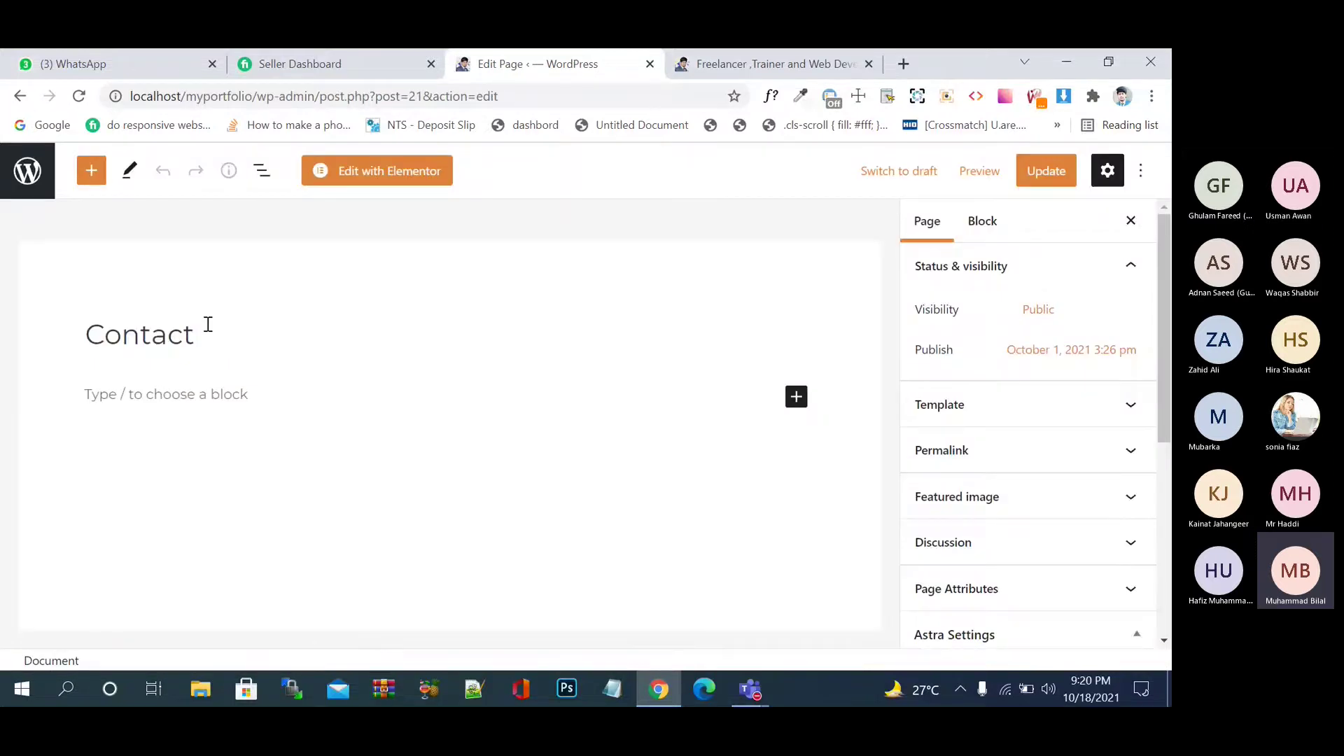
key(BackSpace)
key(BackSpace)
key(BackSpace)
key(BackSpace)
key(BackSpace)
key(BackSpace)
key(BackSpace)
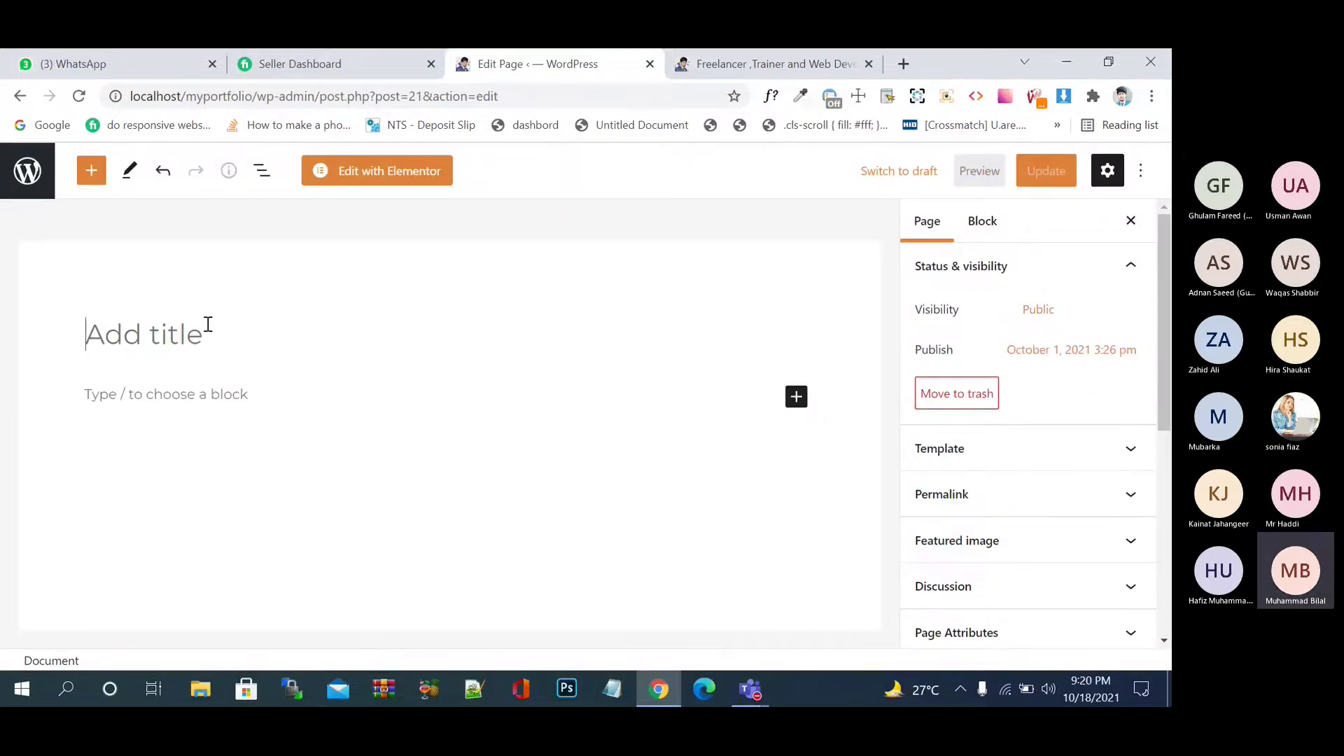
text(Apply)
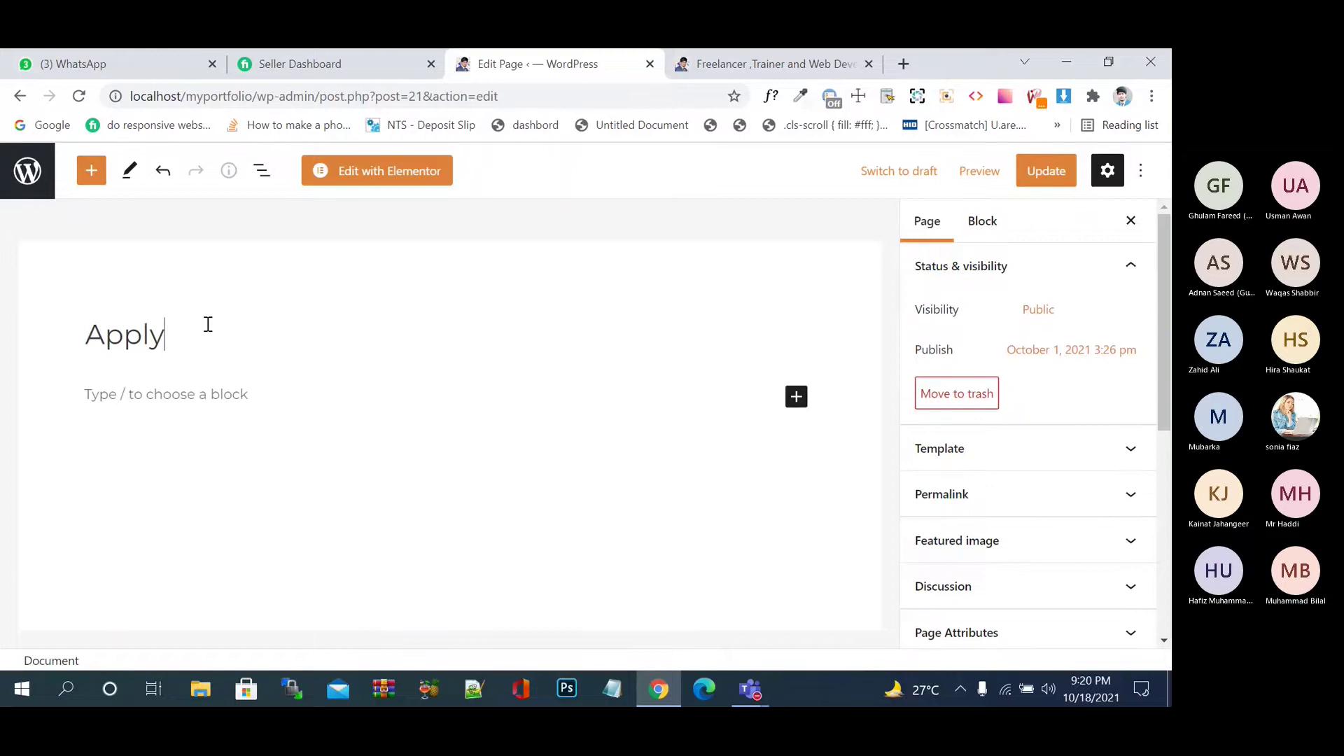
text( online)
click(1057, 182)
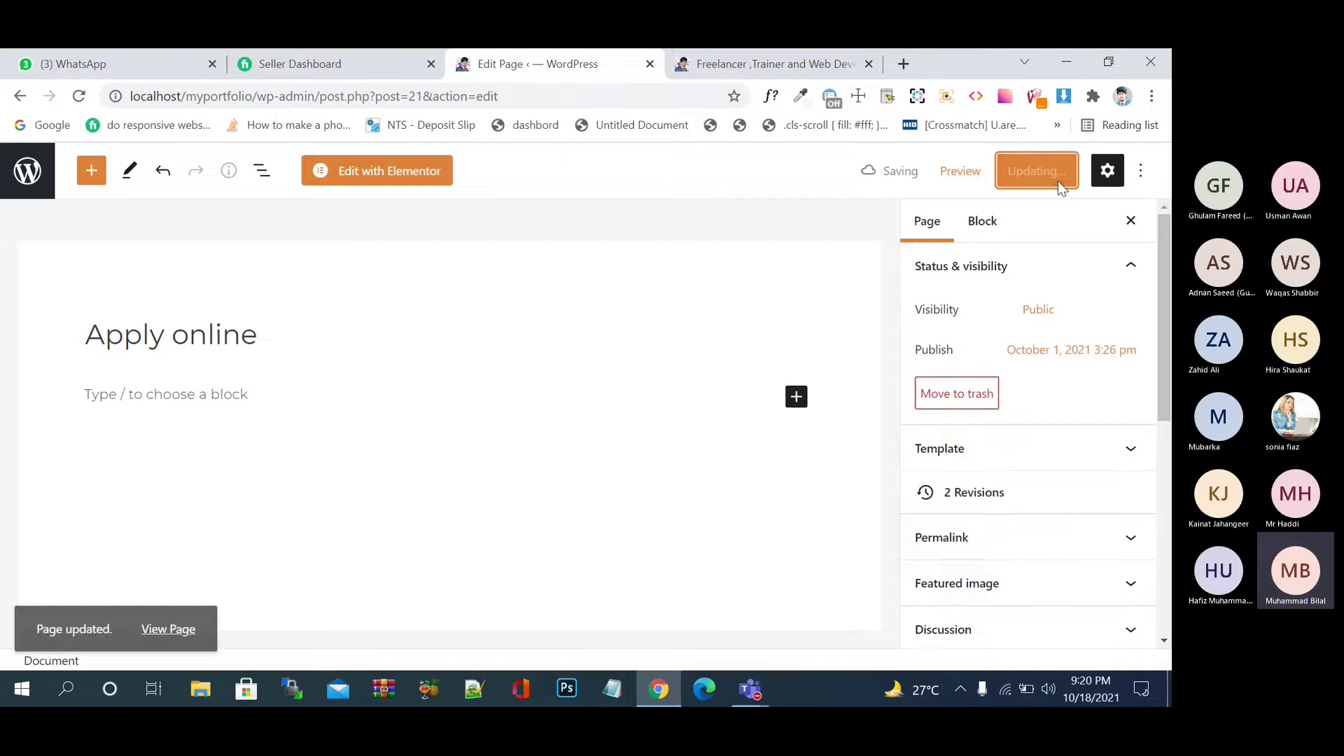
- Disable the page title and featured image, set No Sidebar, and update the page
scroll(1085, 568, down, 5)
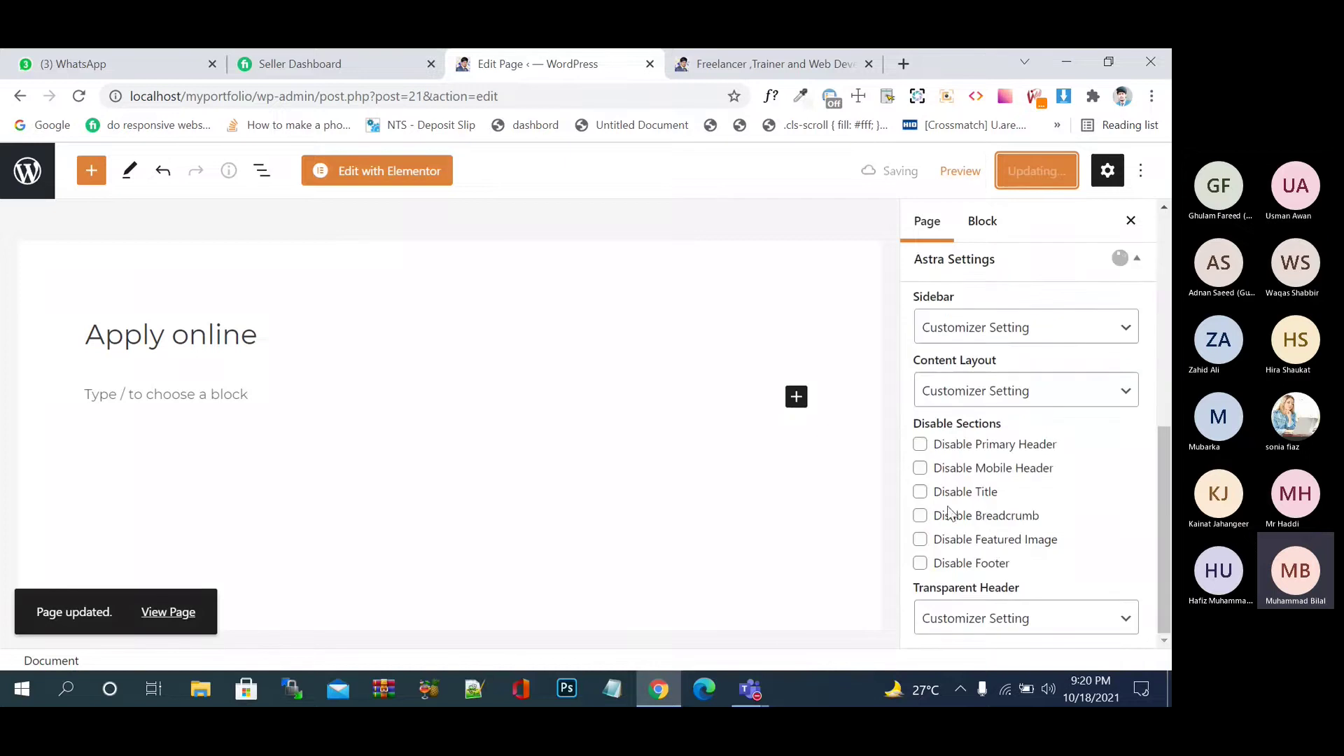
click(920, 492)
click(920, 540)
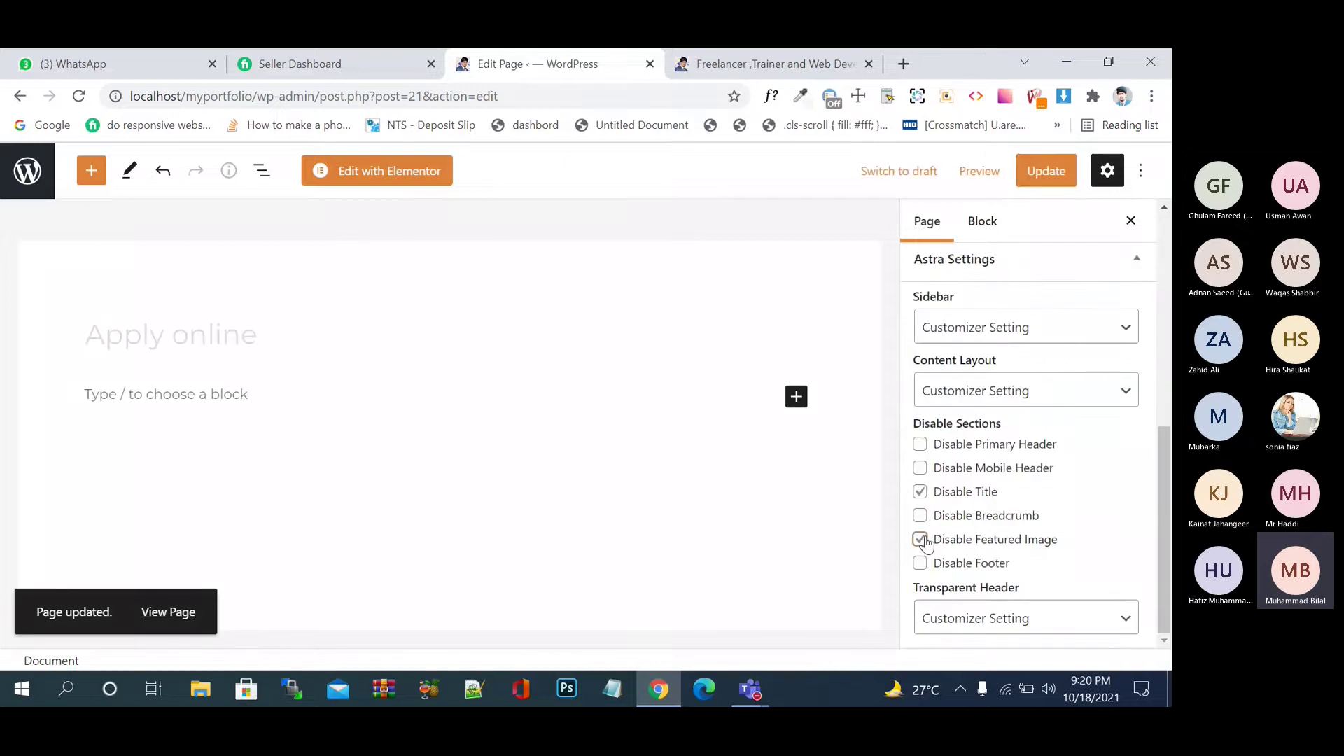
click(1015, 321)
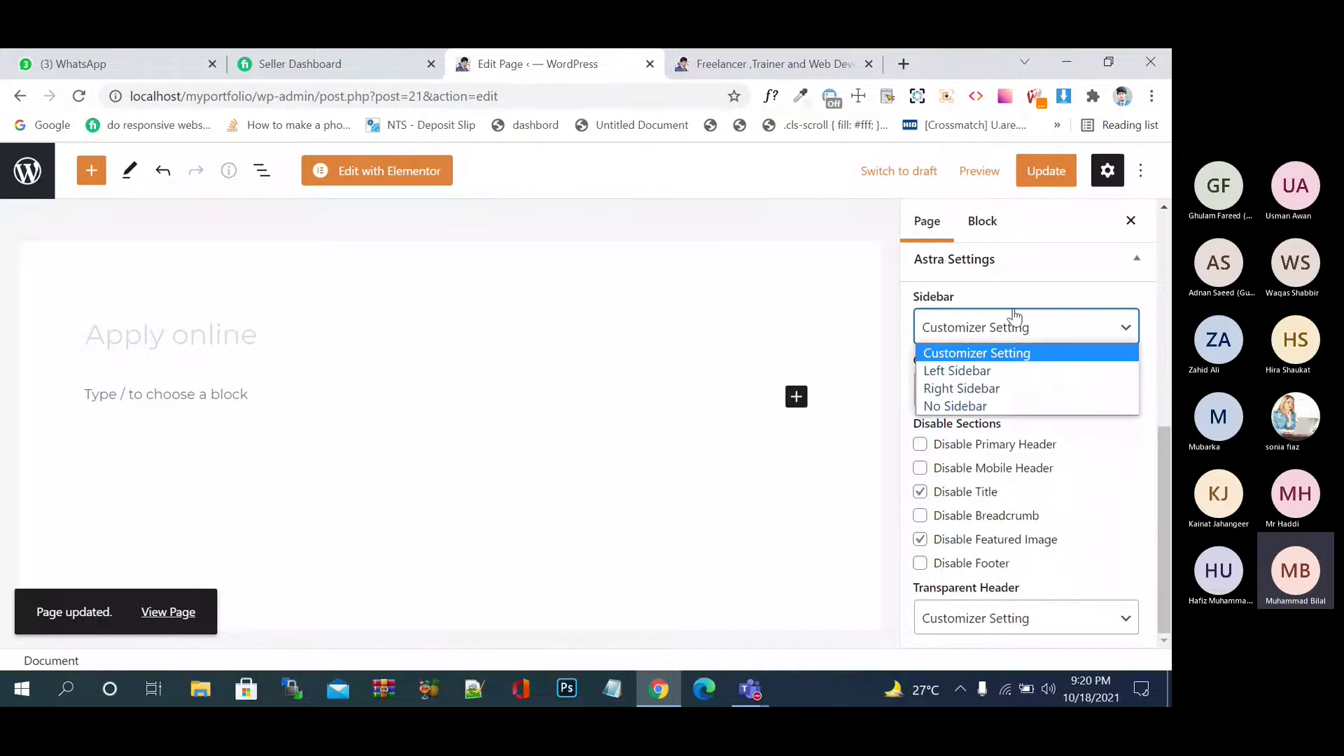
click(1000, 406)
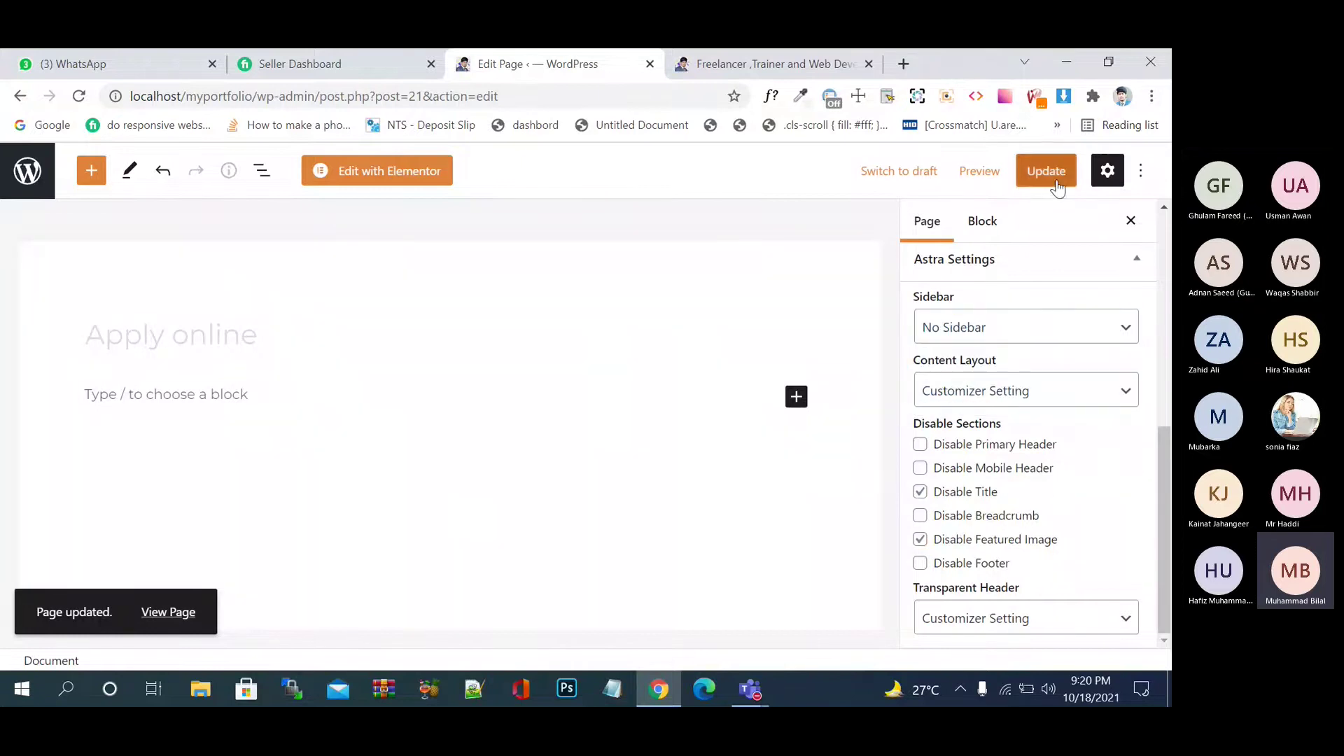
click(1057, 181)
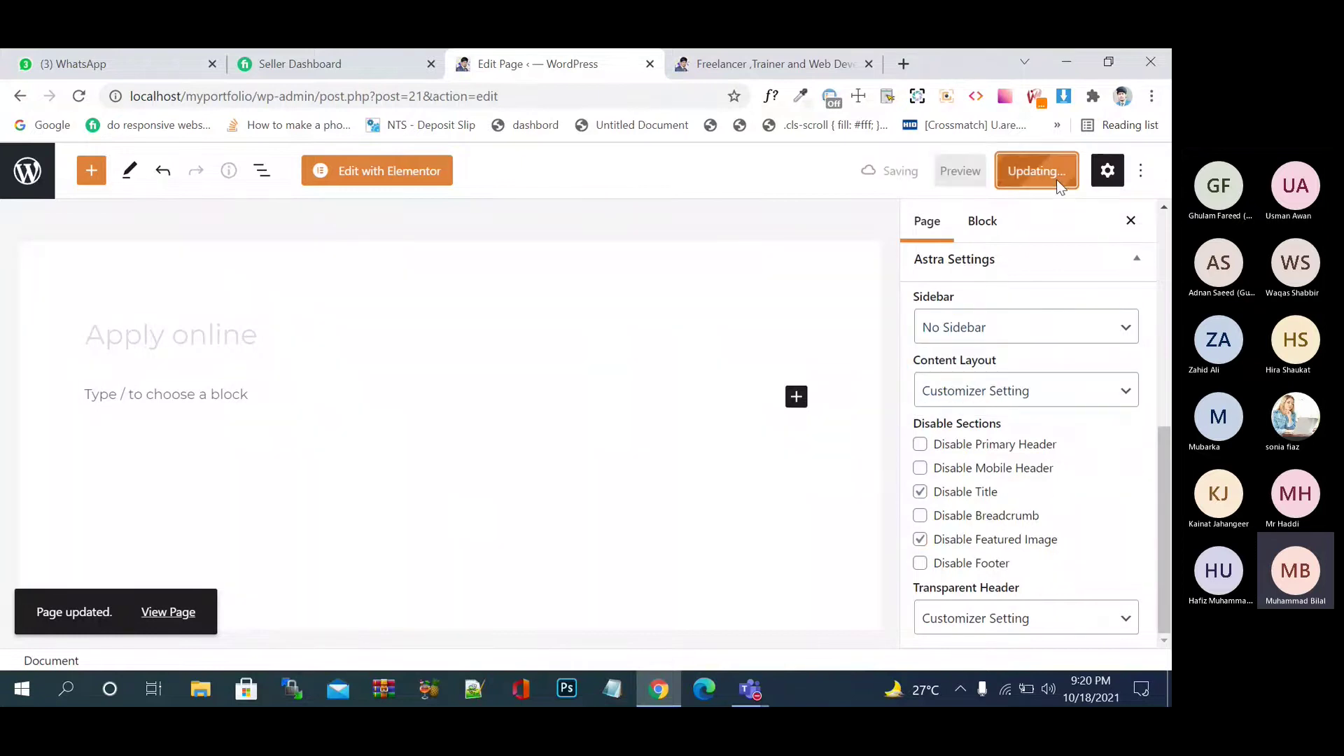
click(19, 180)
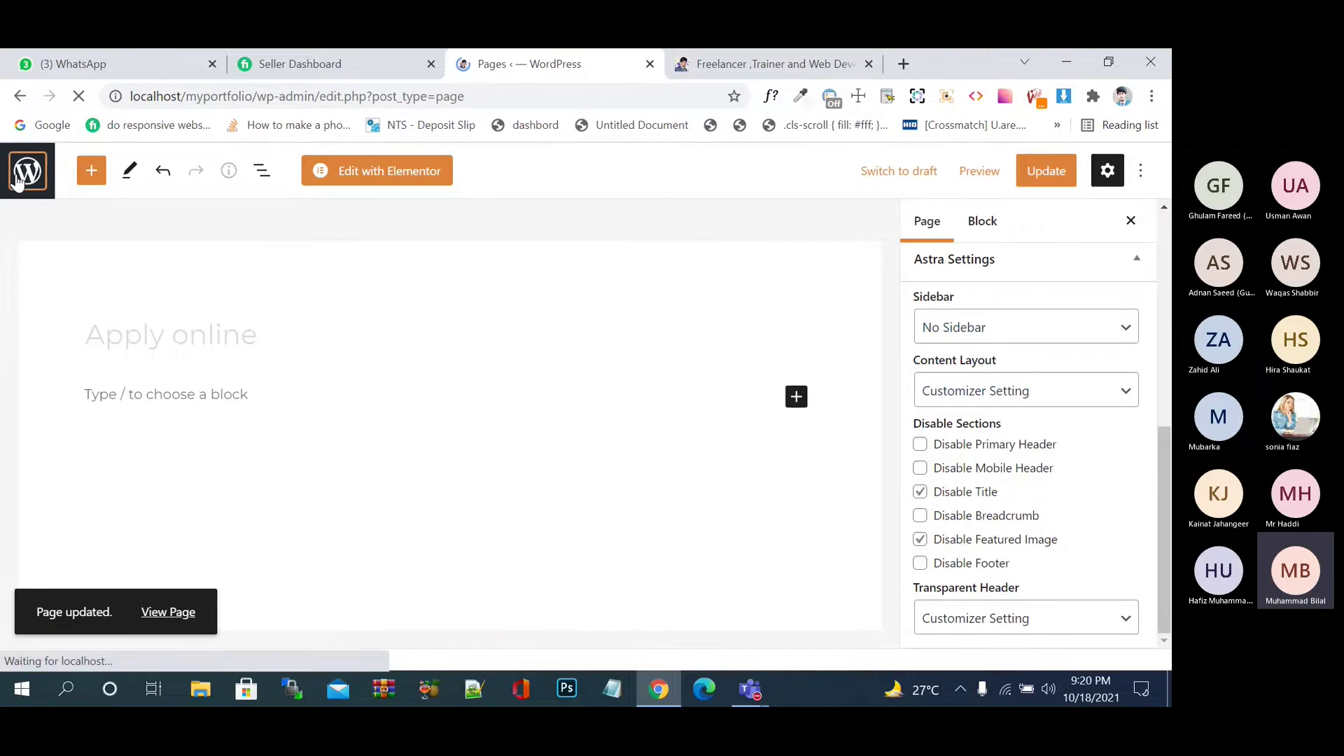
- Add the Apply online page to Mera Menu
scroll(181, 393, down, 3)
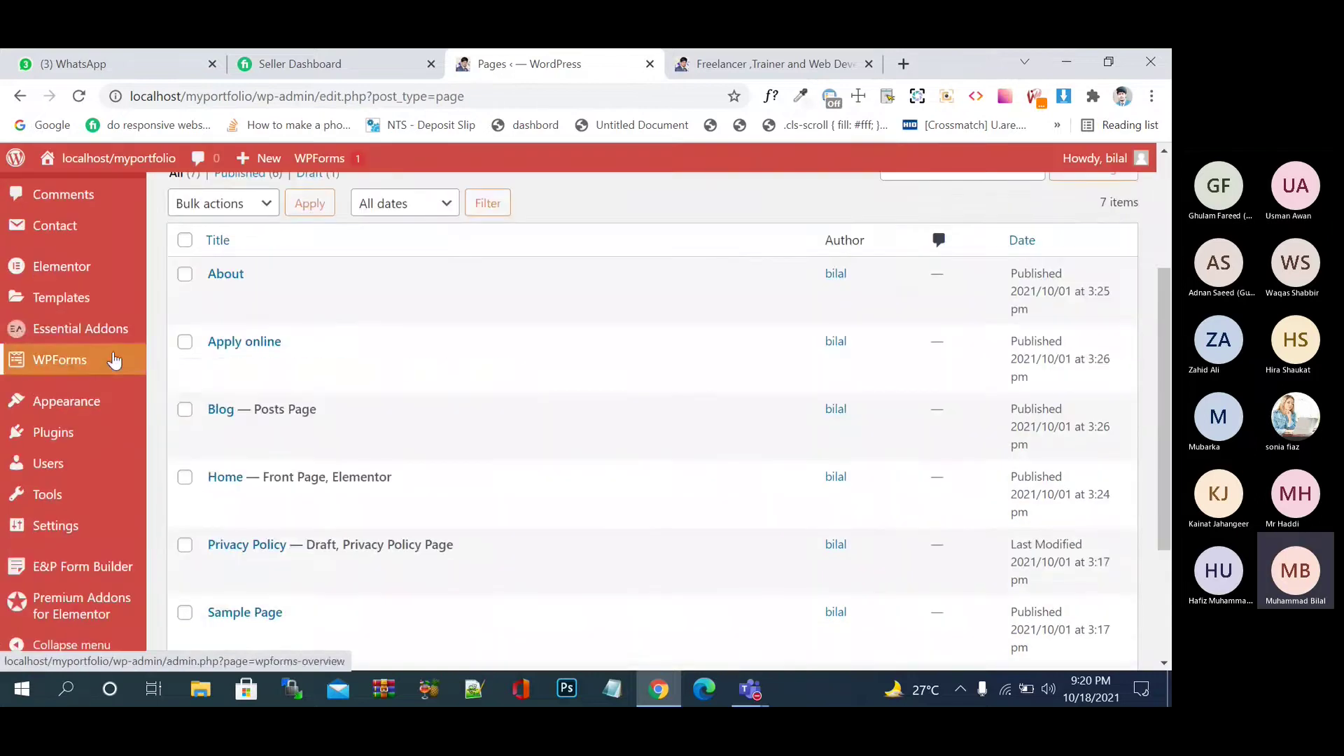
mouse_move(107, 409)
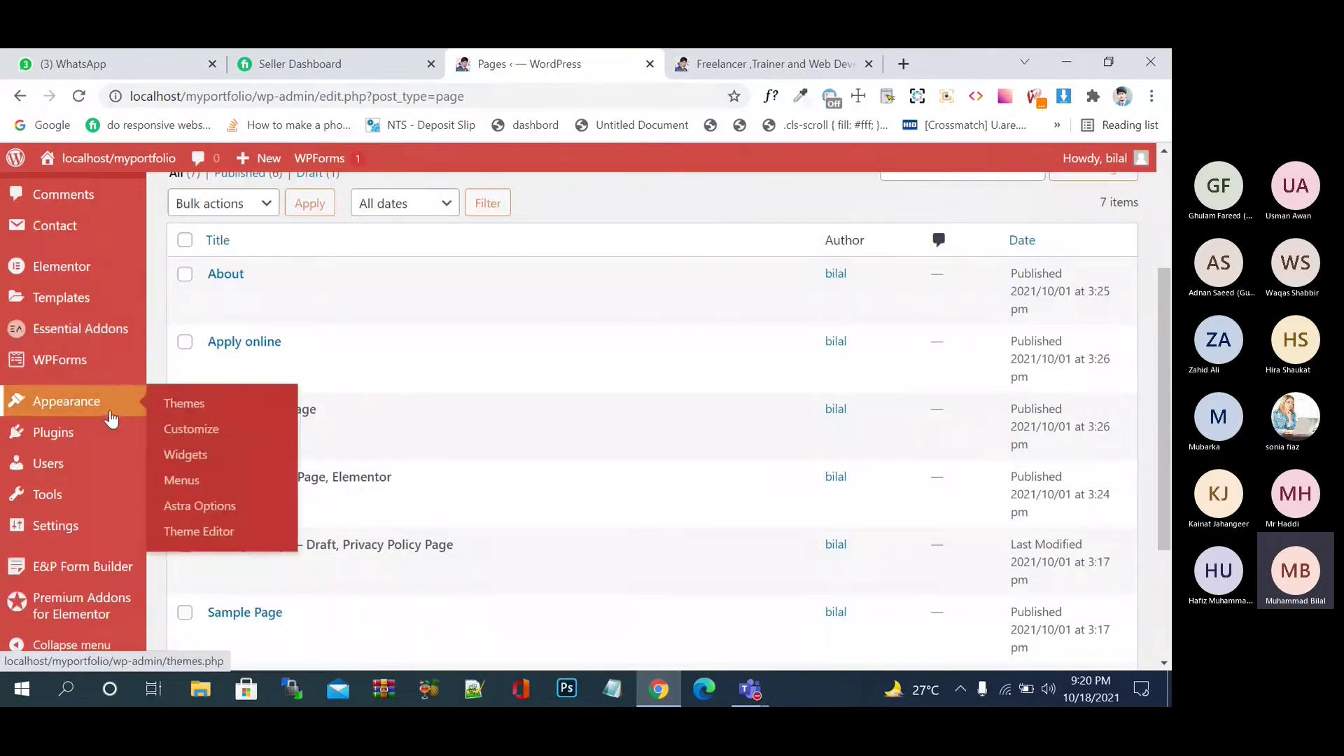
click(217, 482)
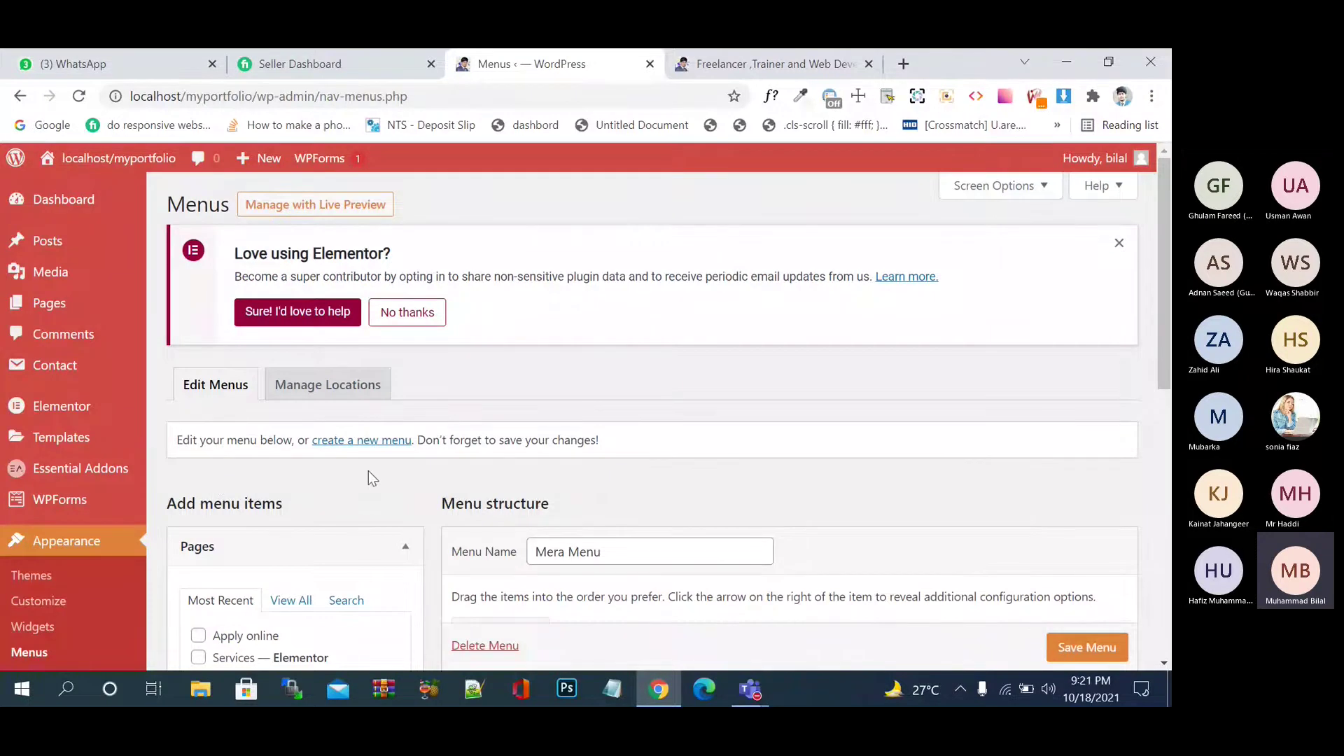
scroll(382, 488, down, 5)
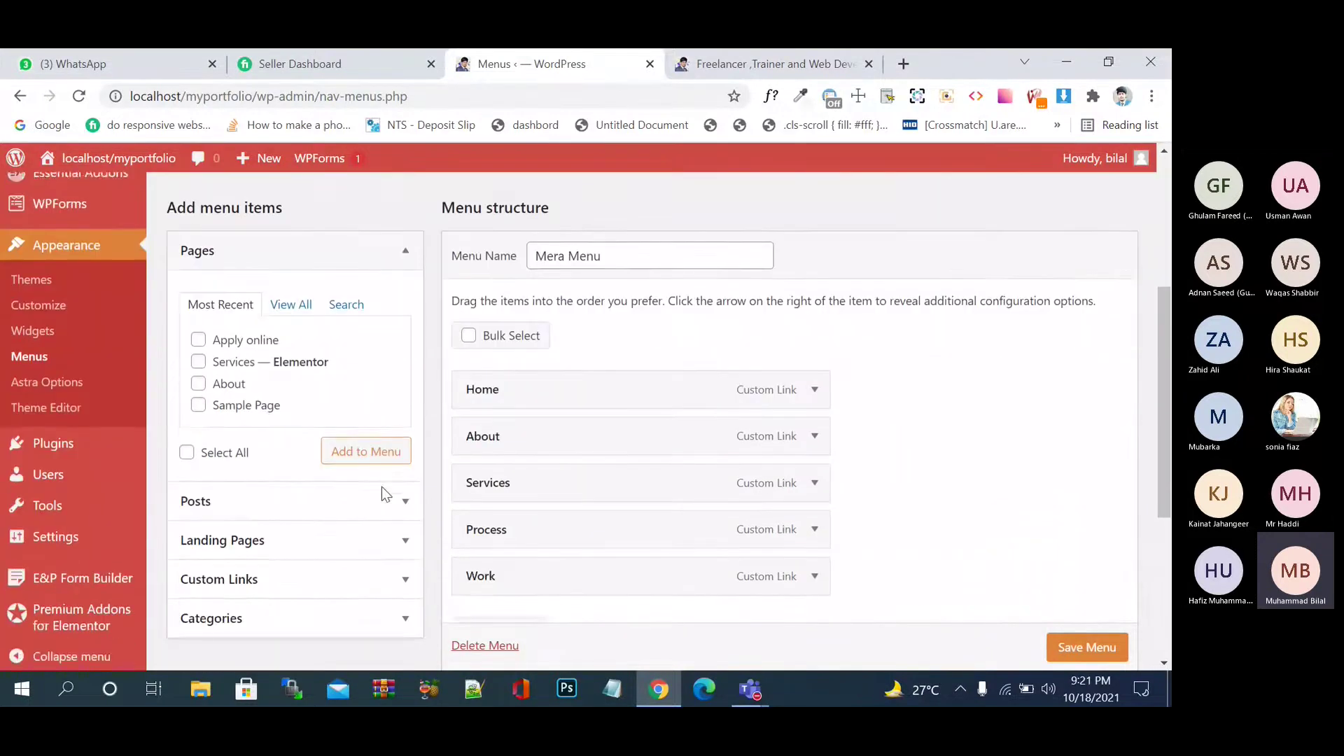
scroll(382, 490, down, 1)
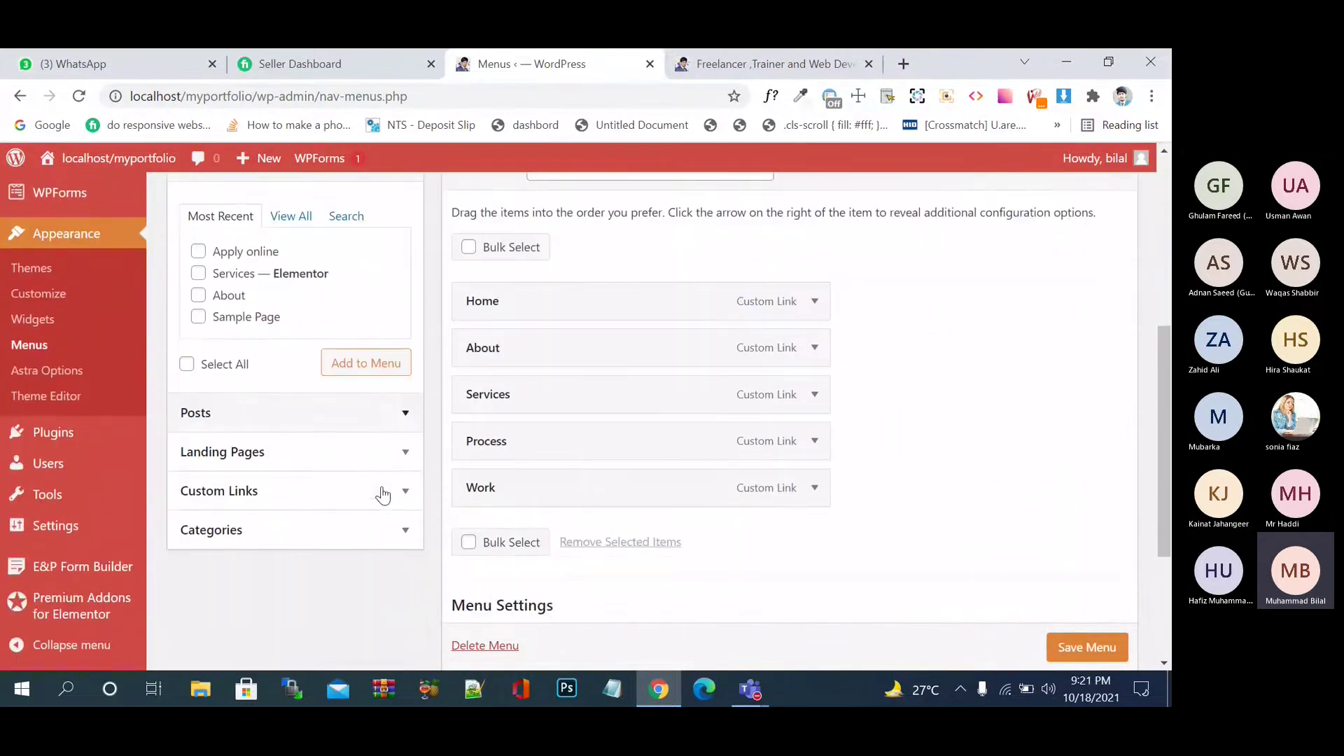
click(200, 258)
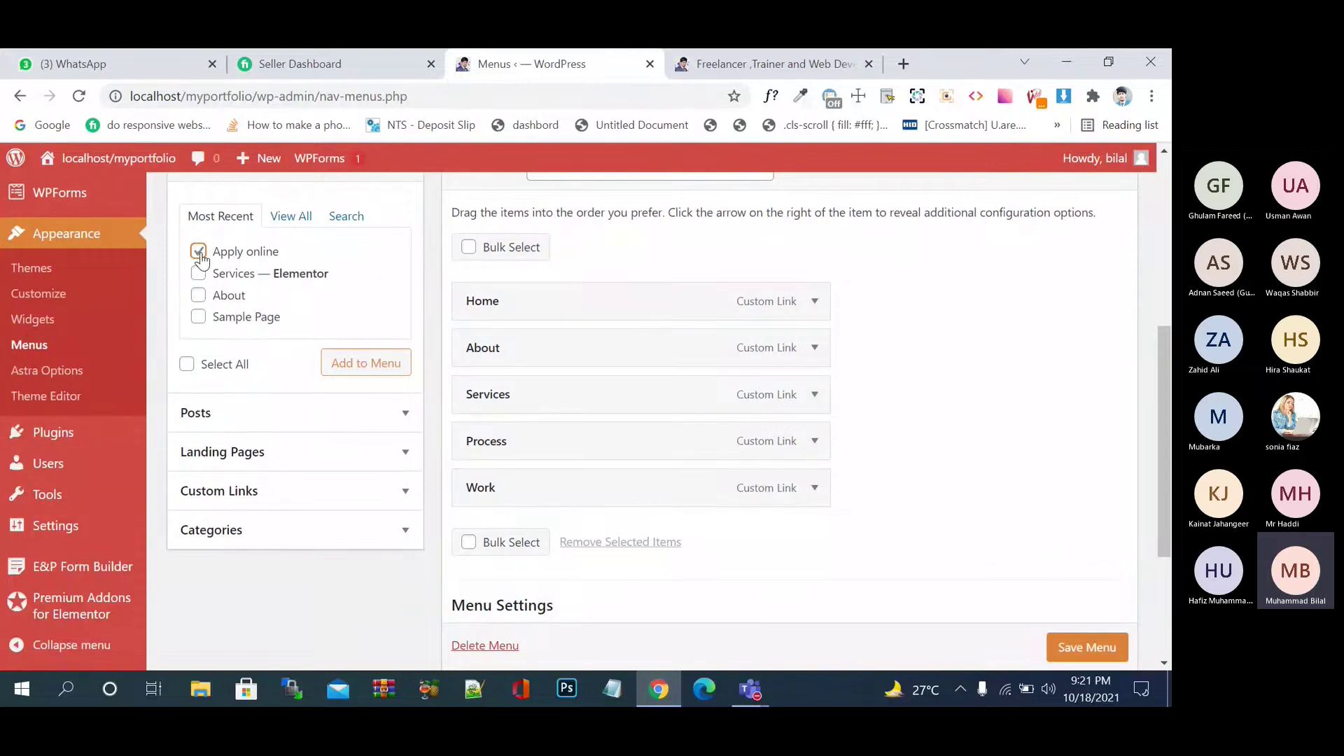
click(348, 370)
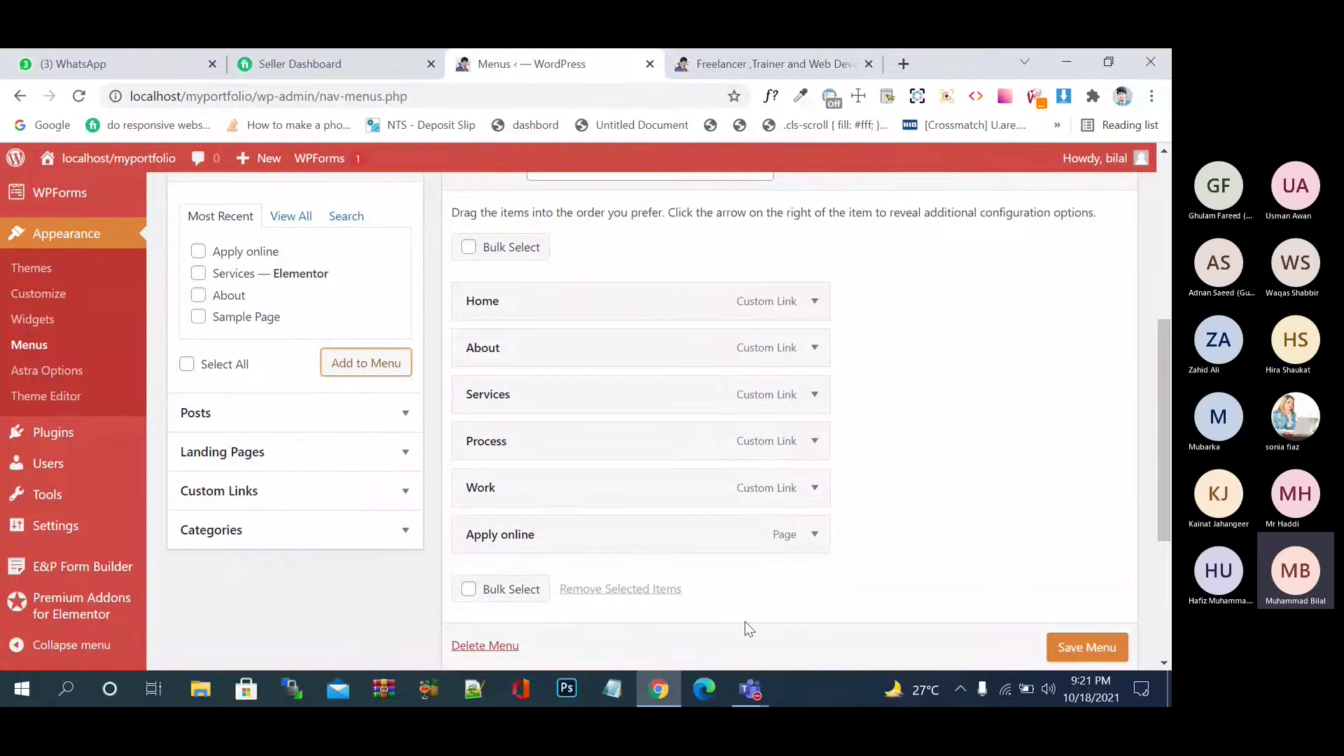
- Change the menu item's navigation label to 'Apply Online'
click(815, 535)
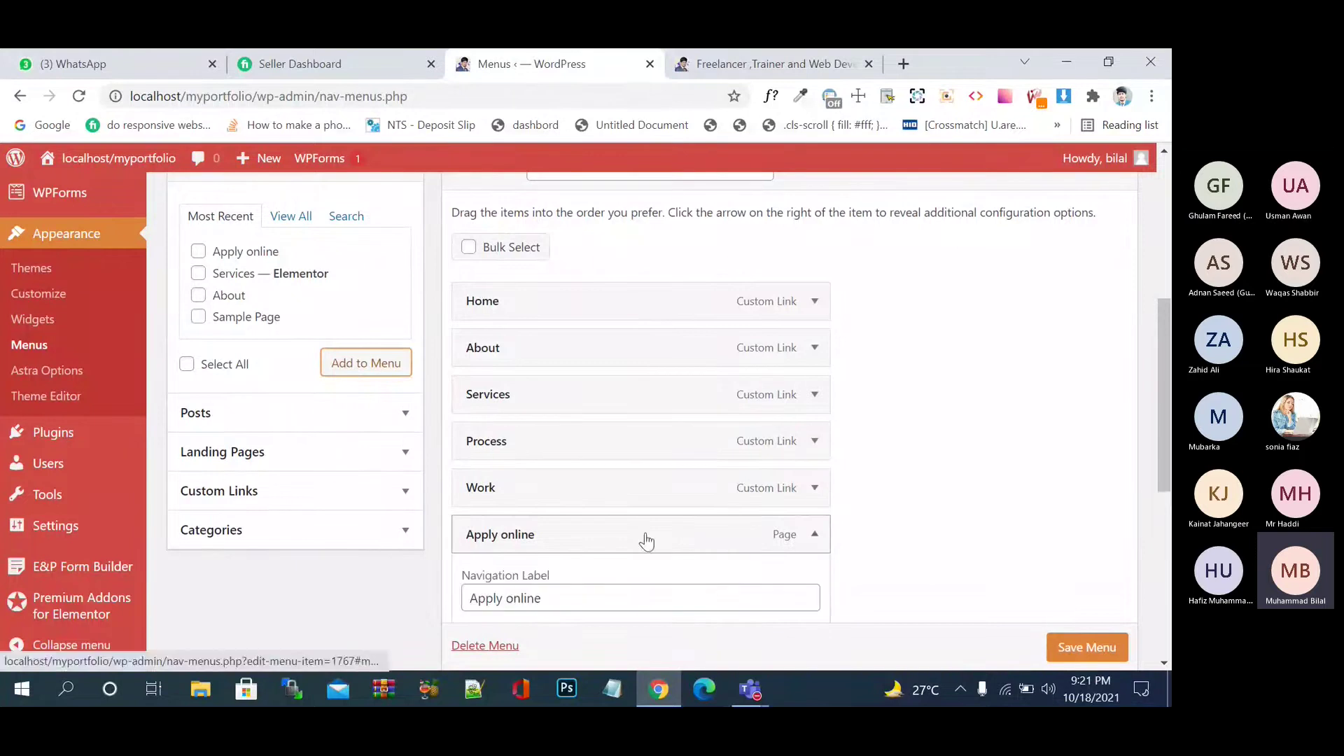
click(518, 599)
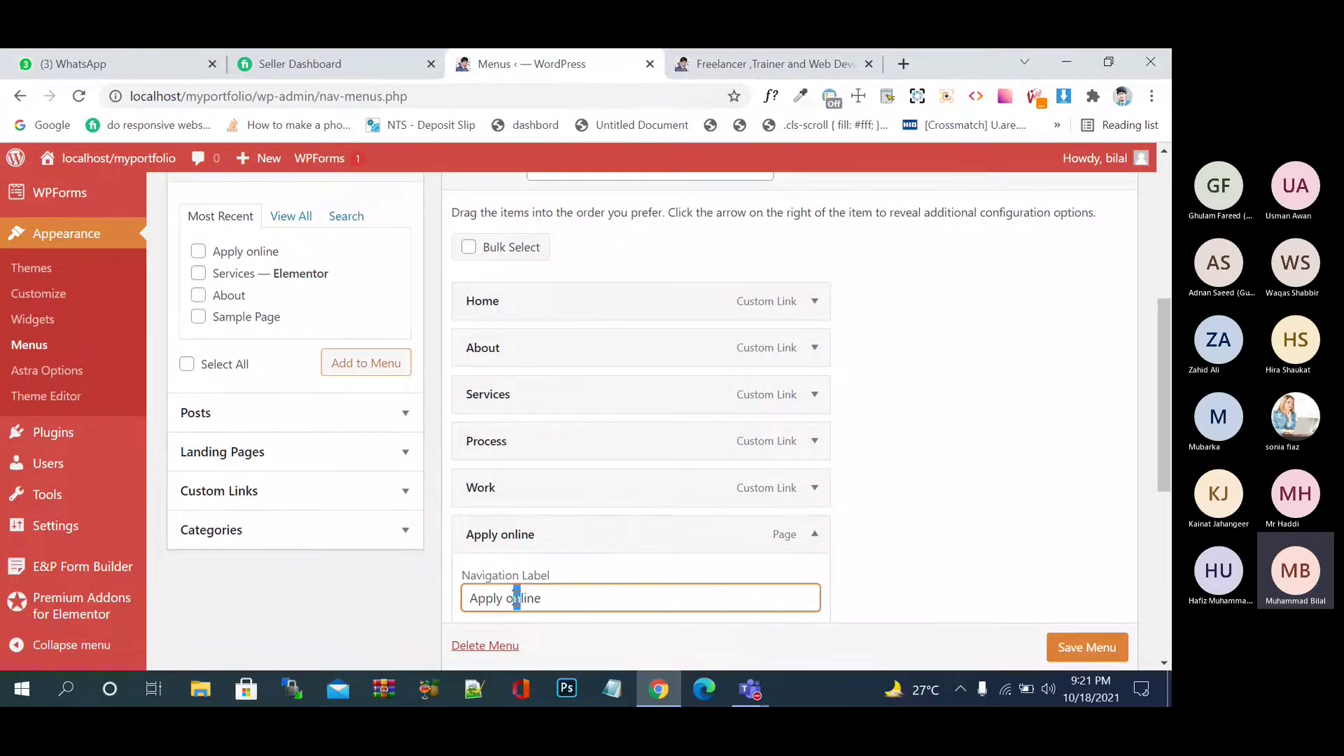
key(BackSpace)
text(O)
scroll(906, 560, down, 2)
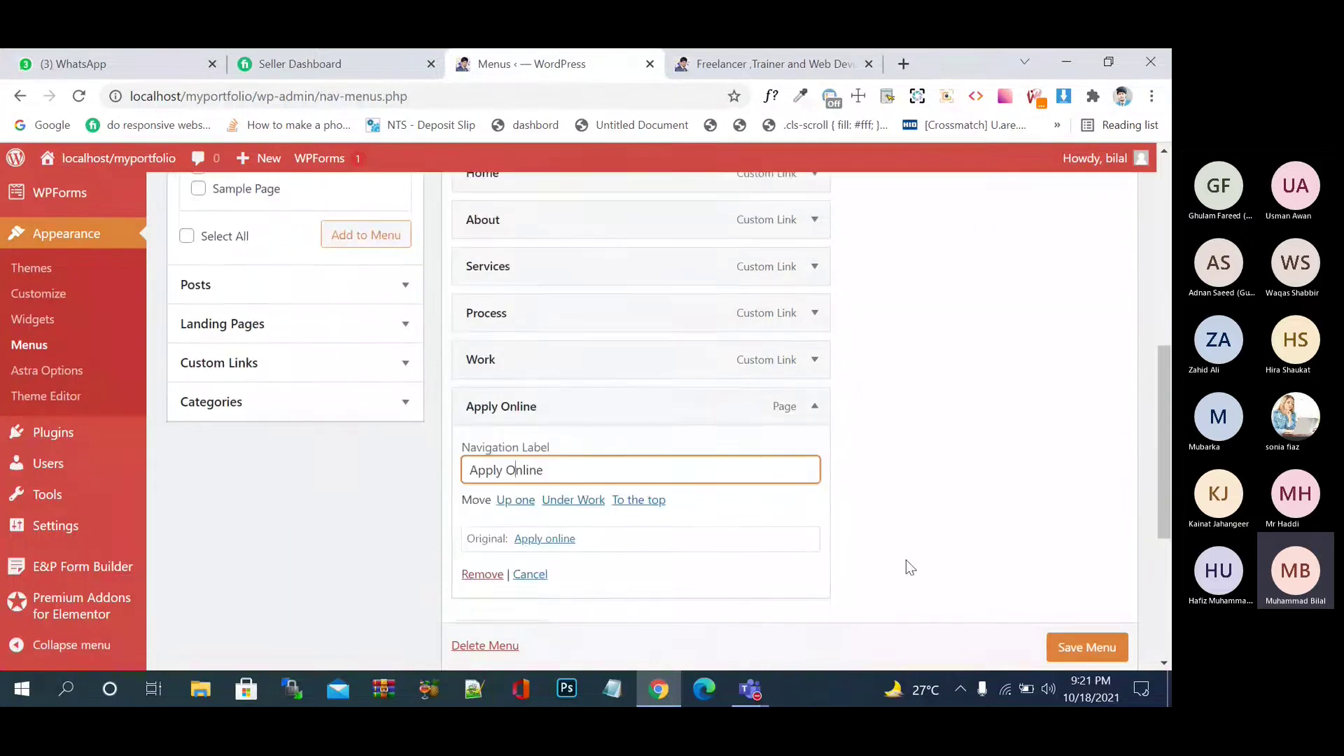
click(813, 407)
click(812, 407)
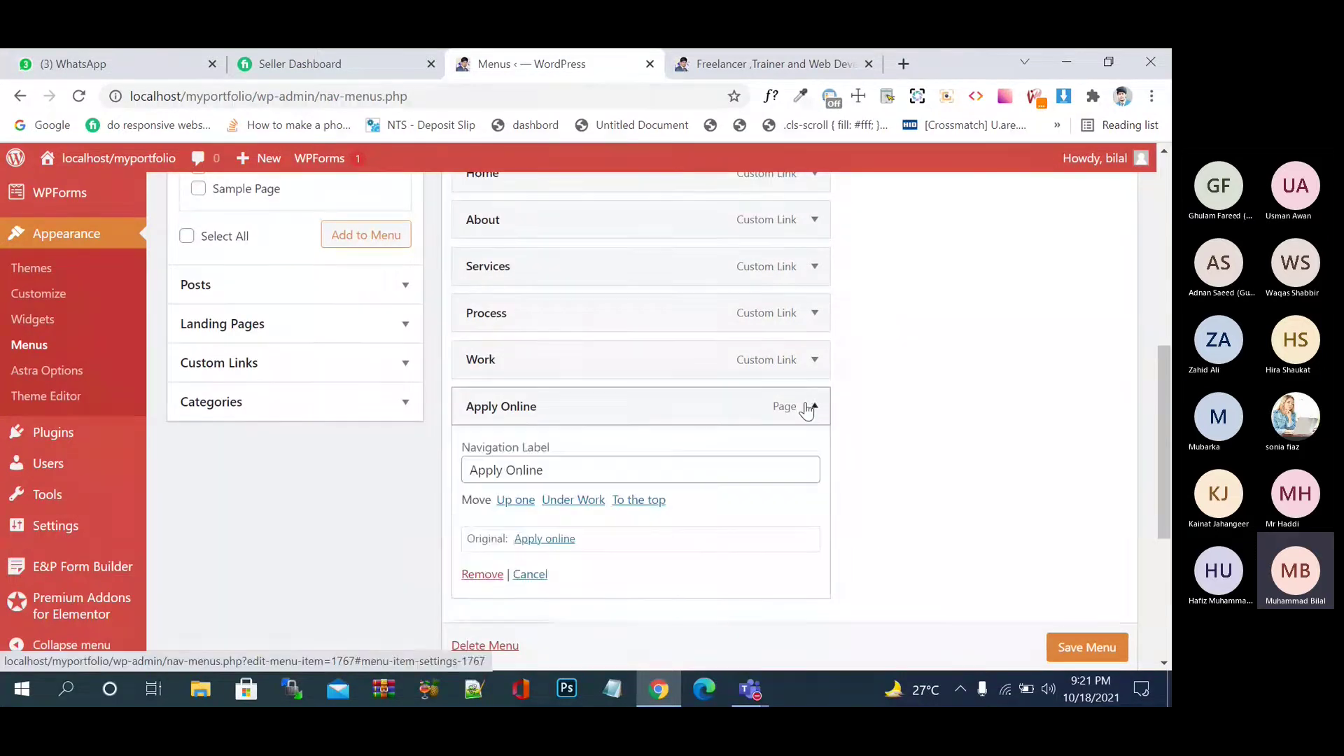
click(814, 407)
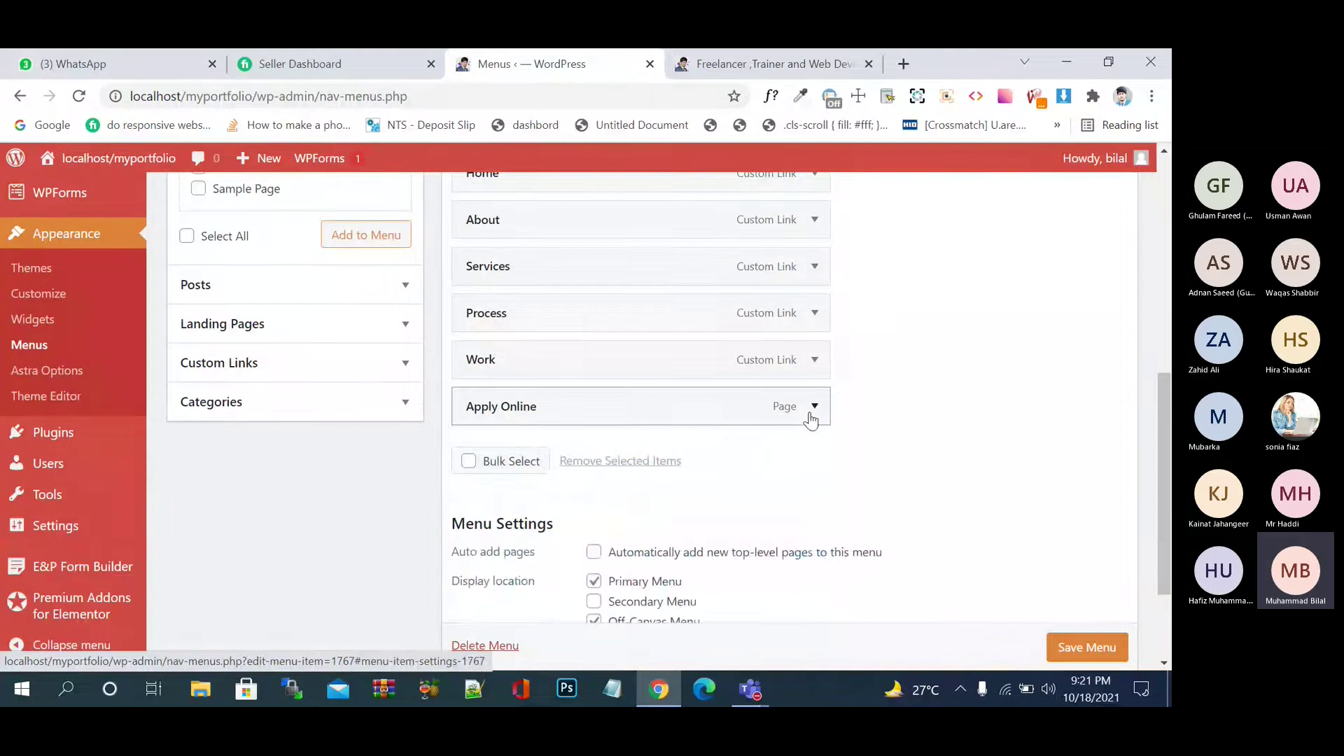
scroll(285, 292, up, 6)
scroll(297, 402, down, 2)
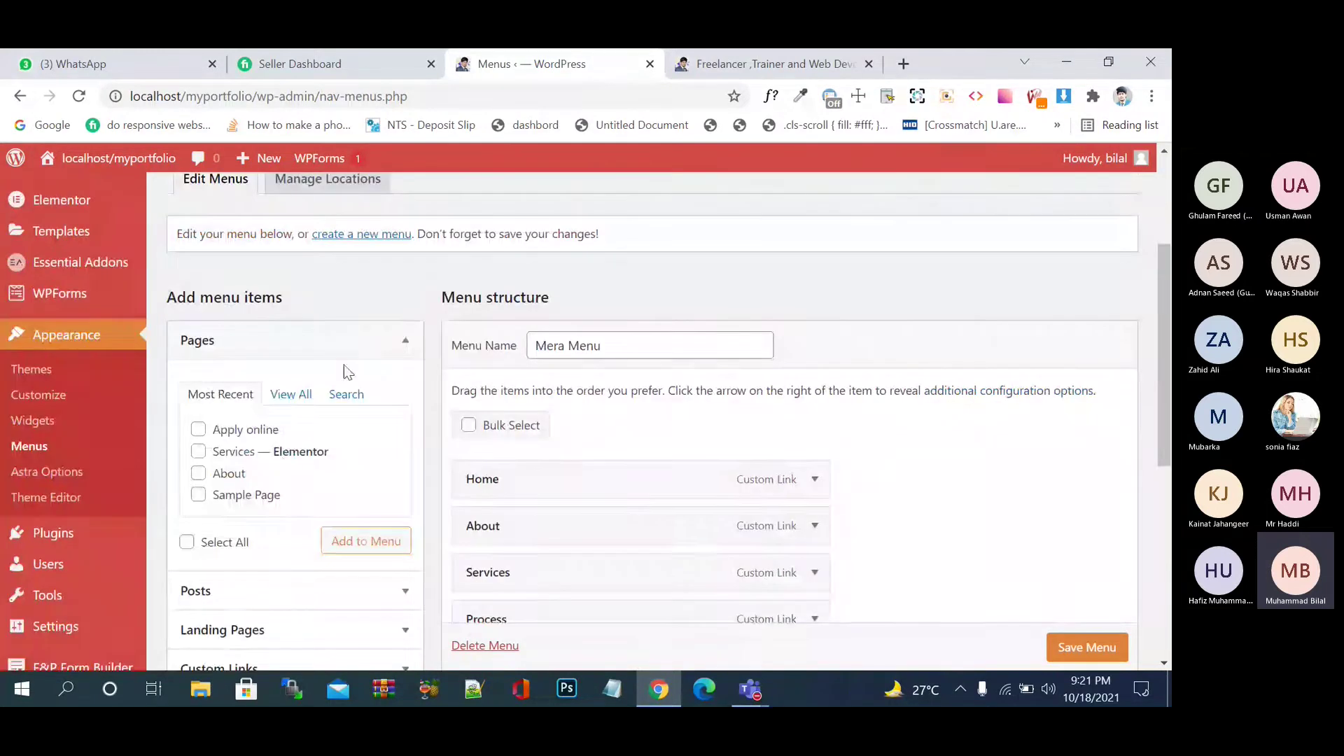
click(381, 342)
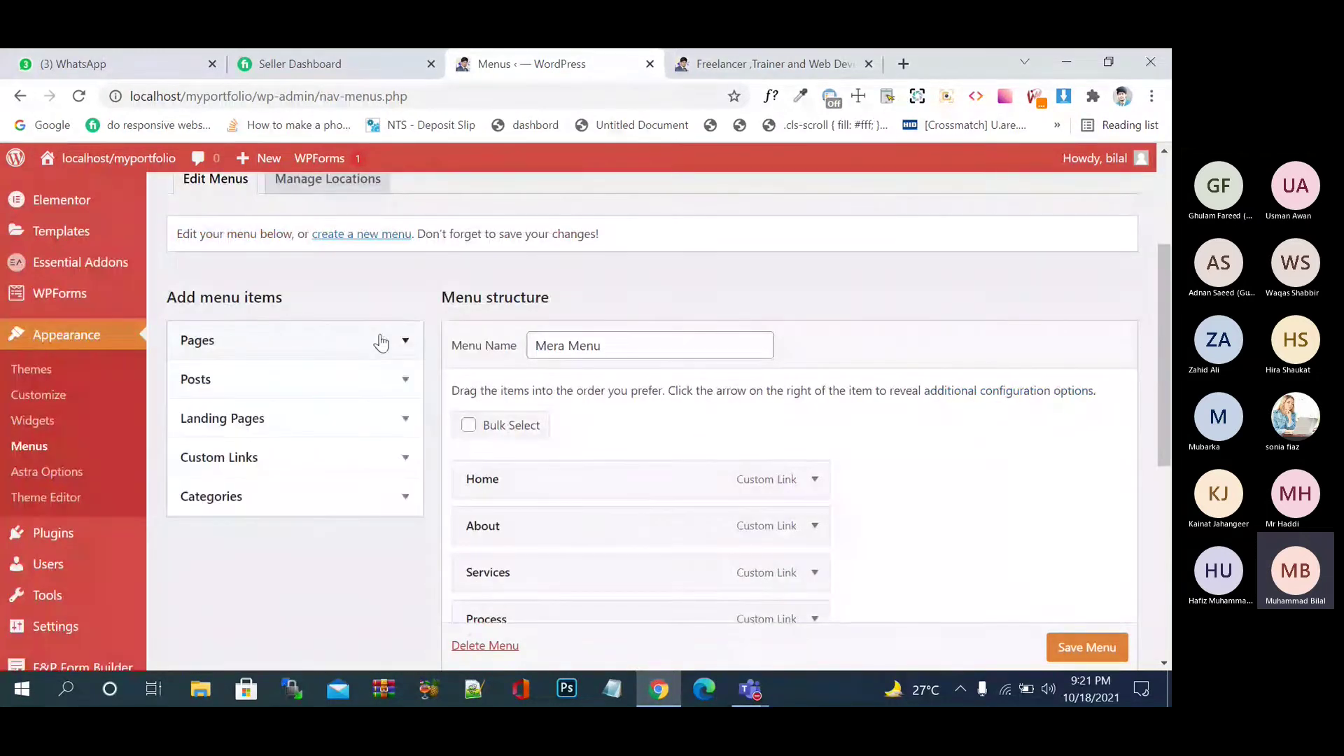
click(404, 382)
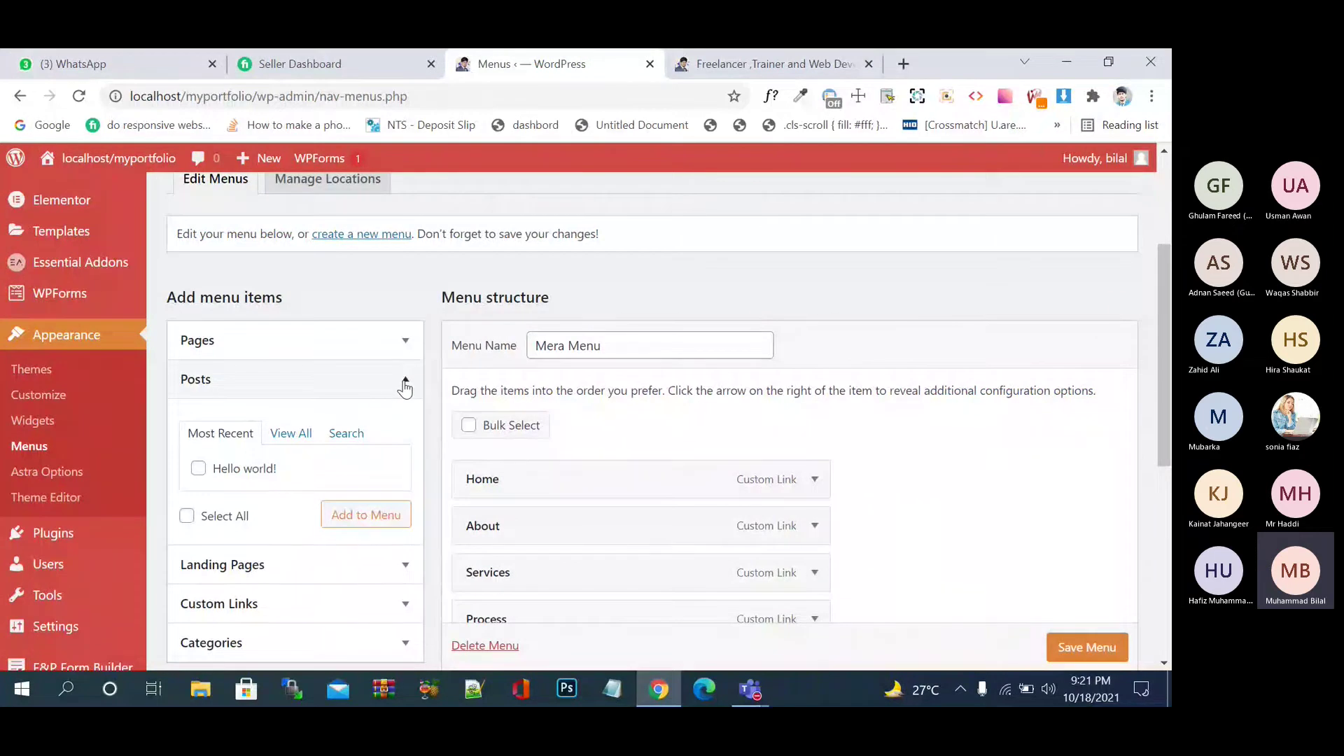
click(405, 386)
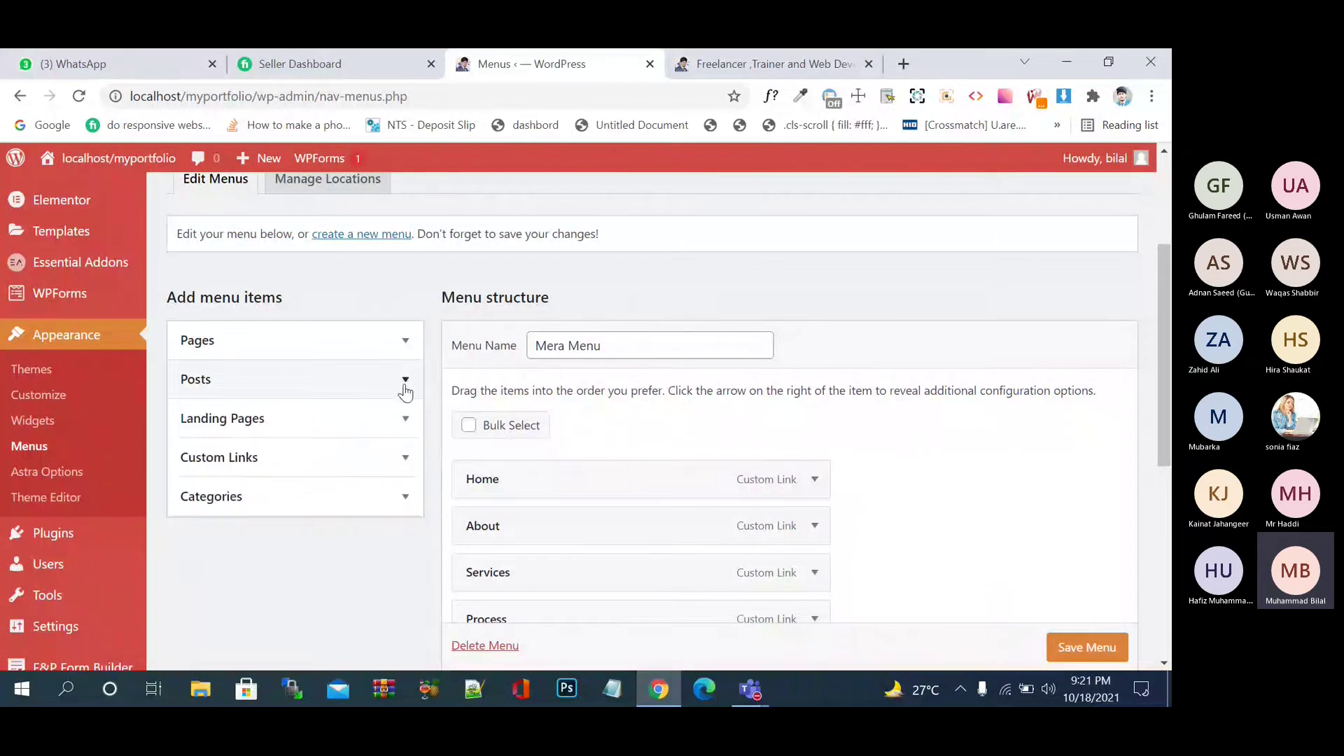
click(398, 423)
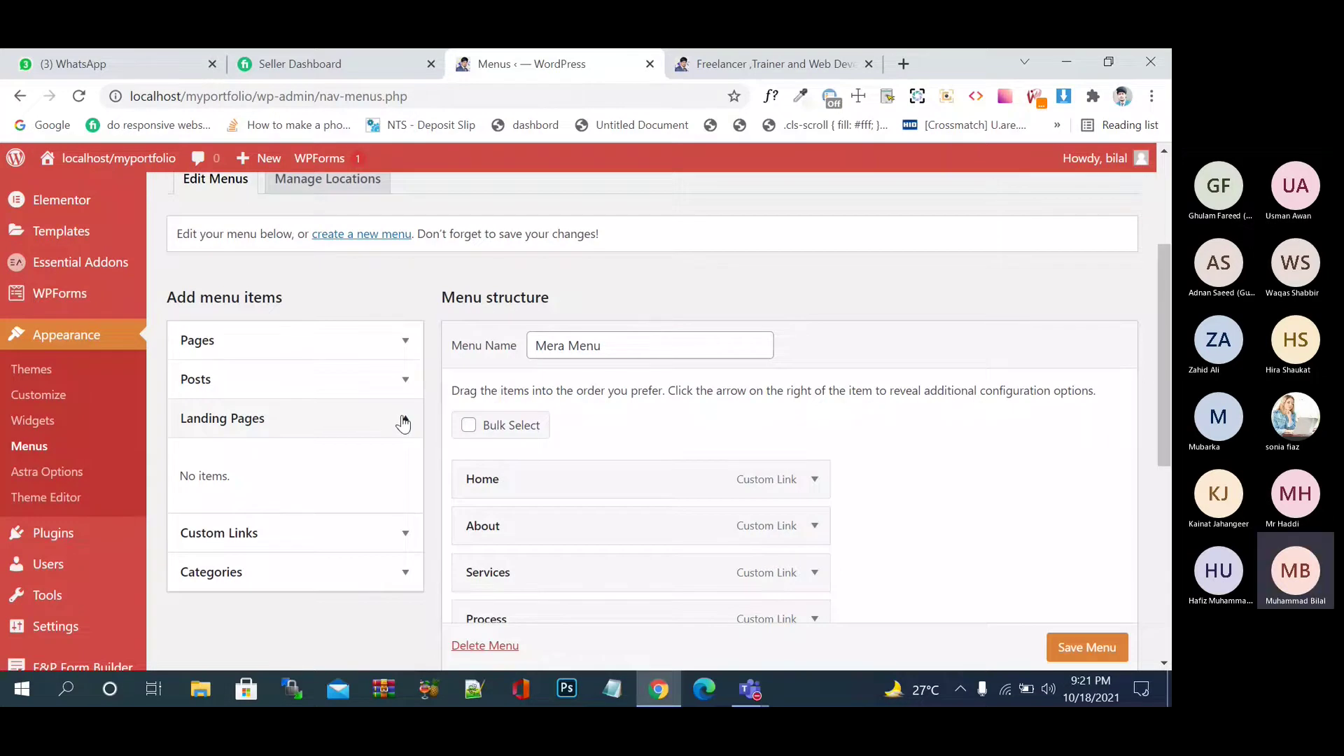
click(412, 541)
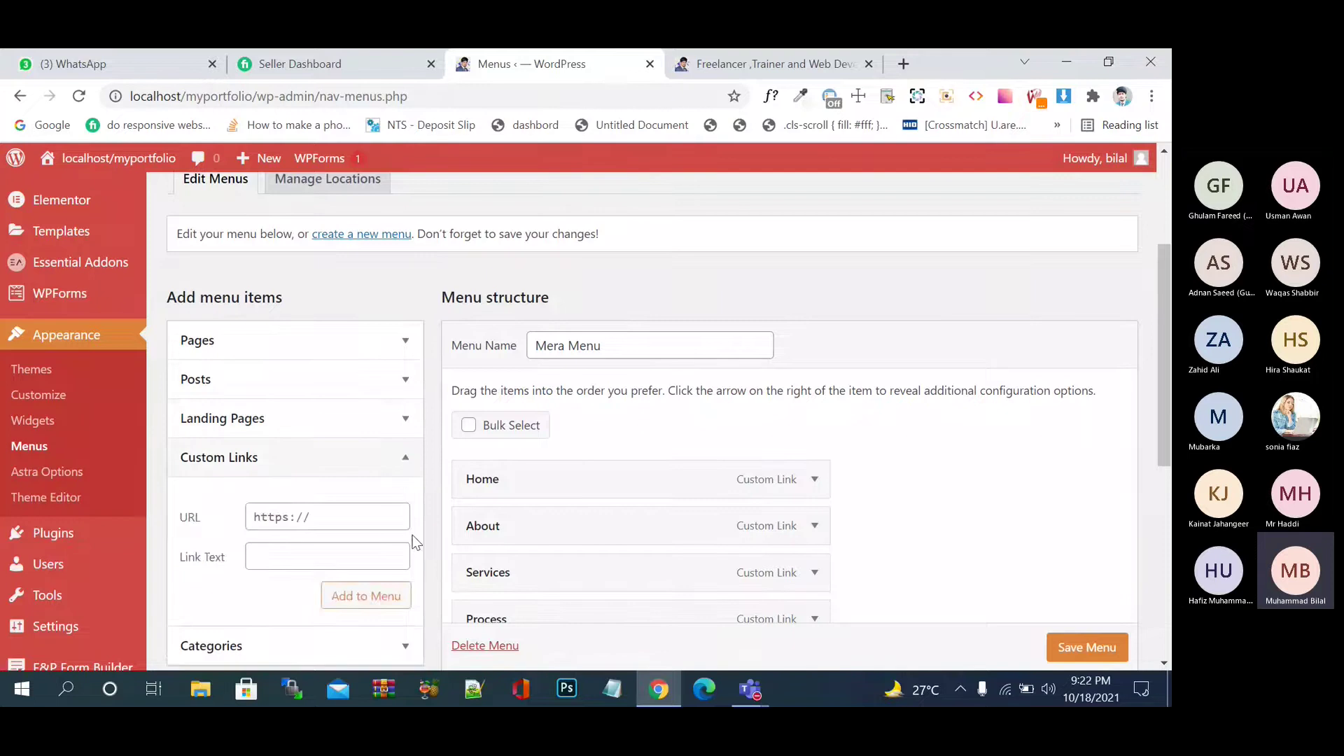
click(364, 514)
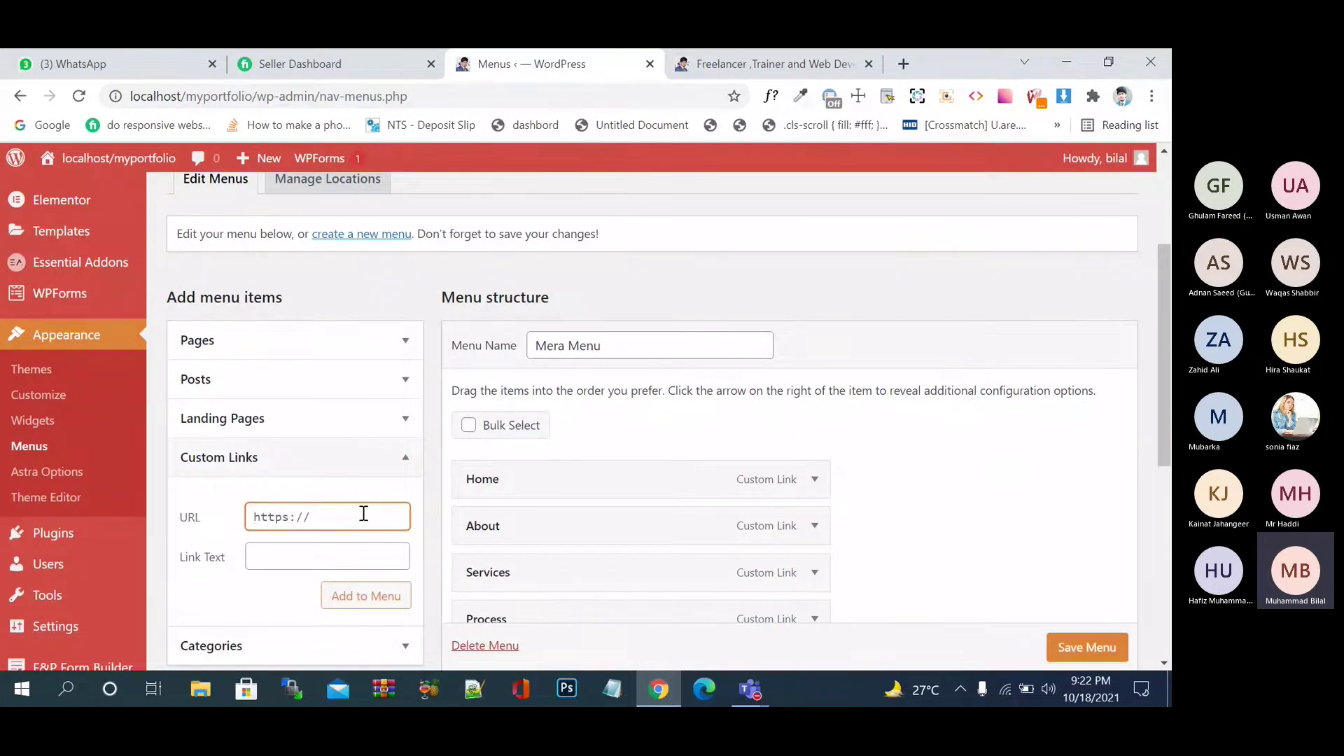
click(302, 544)
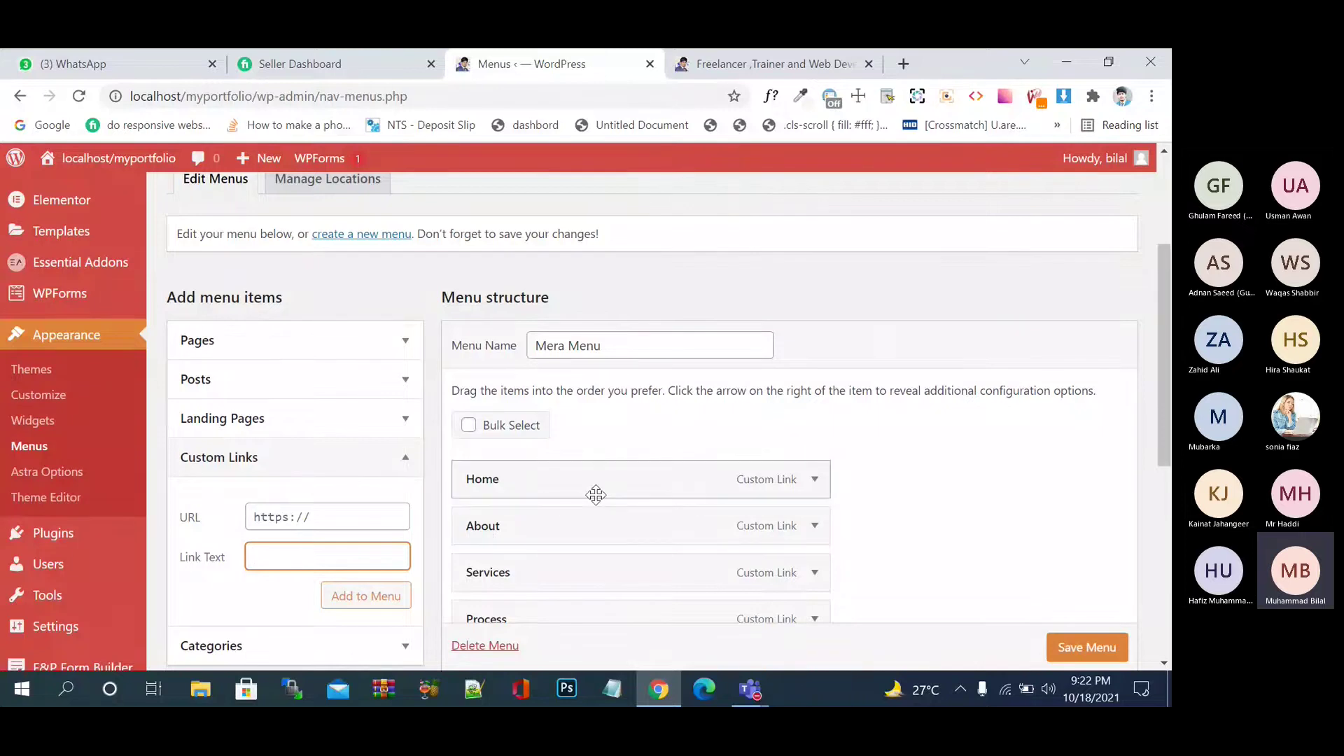
scroll(594, 501, down, 3)
click(342, 465)
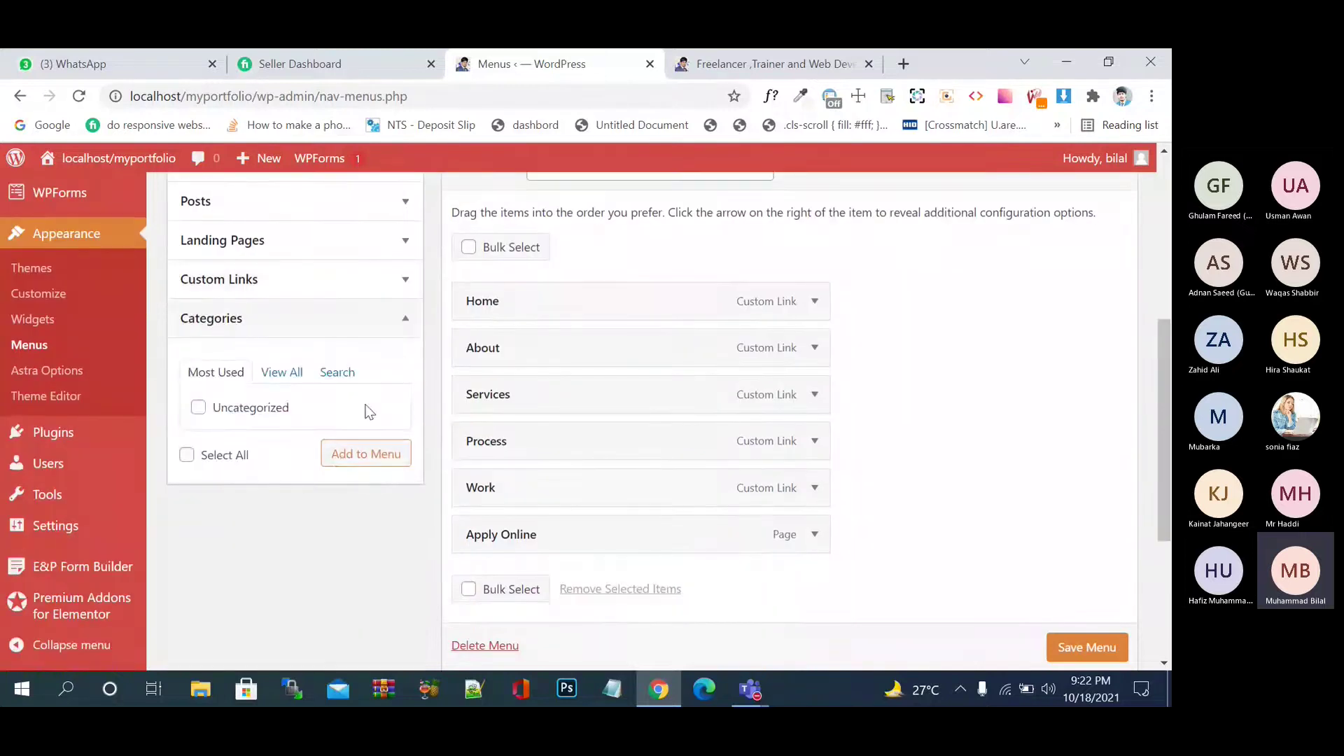
click(189, 375)
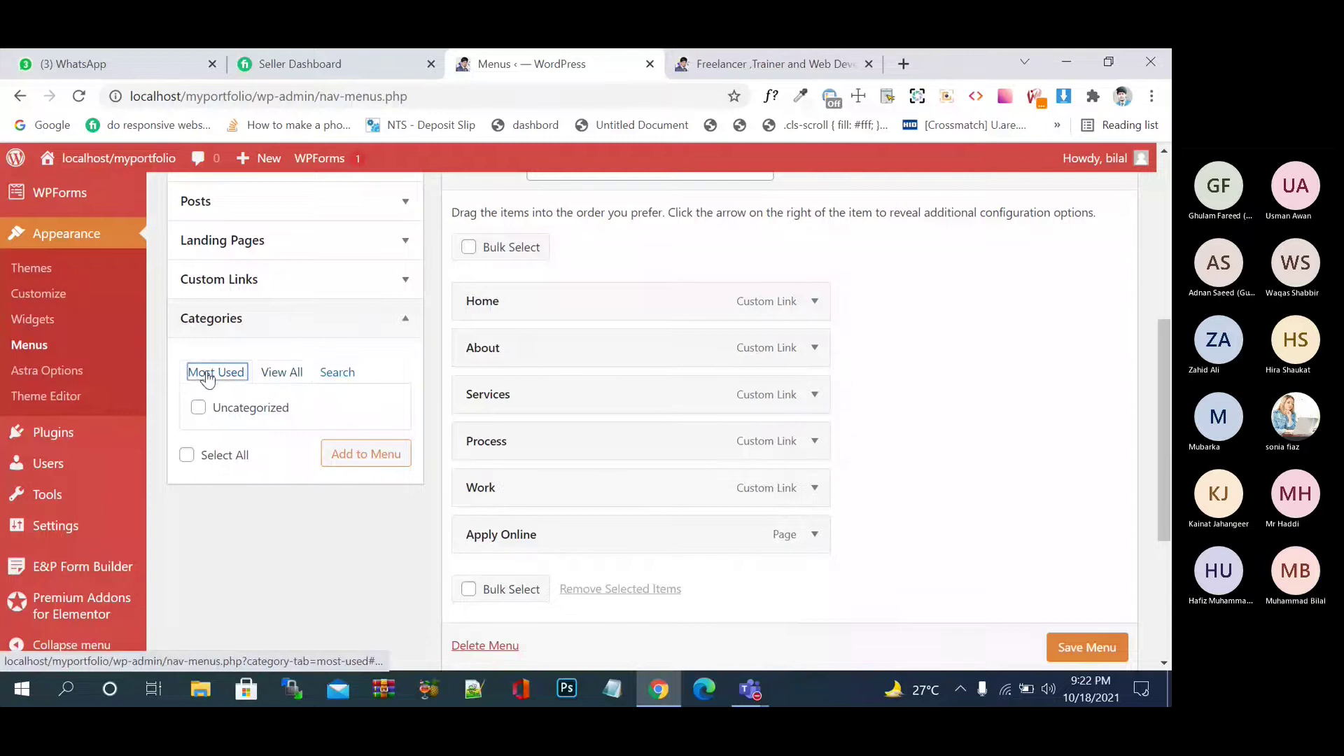
click(281, 374)
click(335, 378)
click(234, 383)
click(287, 375)
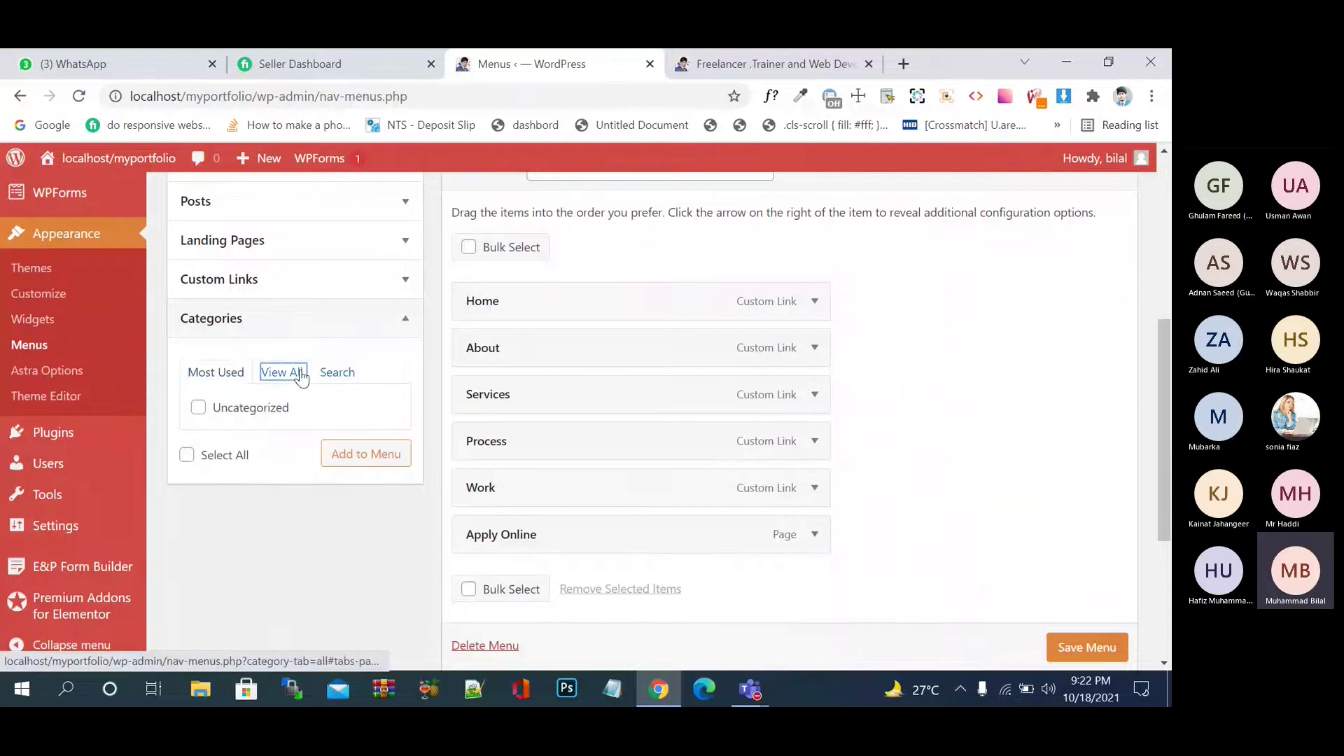
click(344, 382)
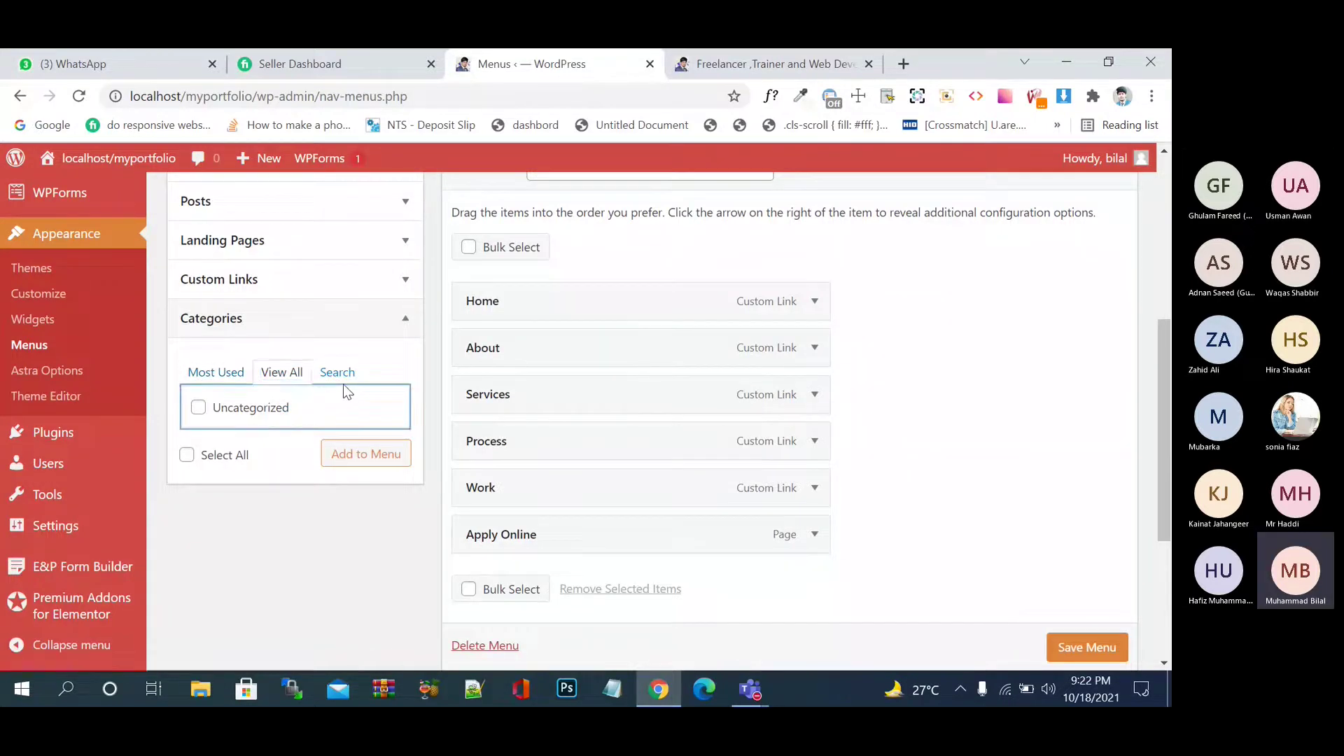
click(308, 373)
click(227, 378)
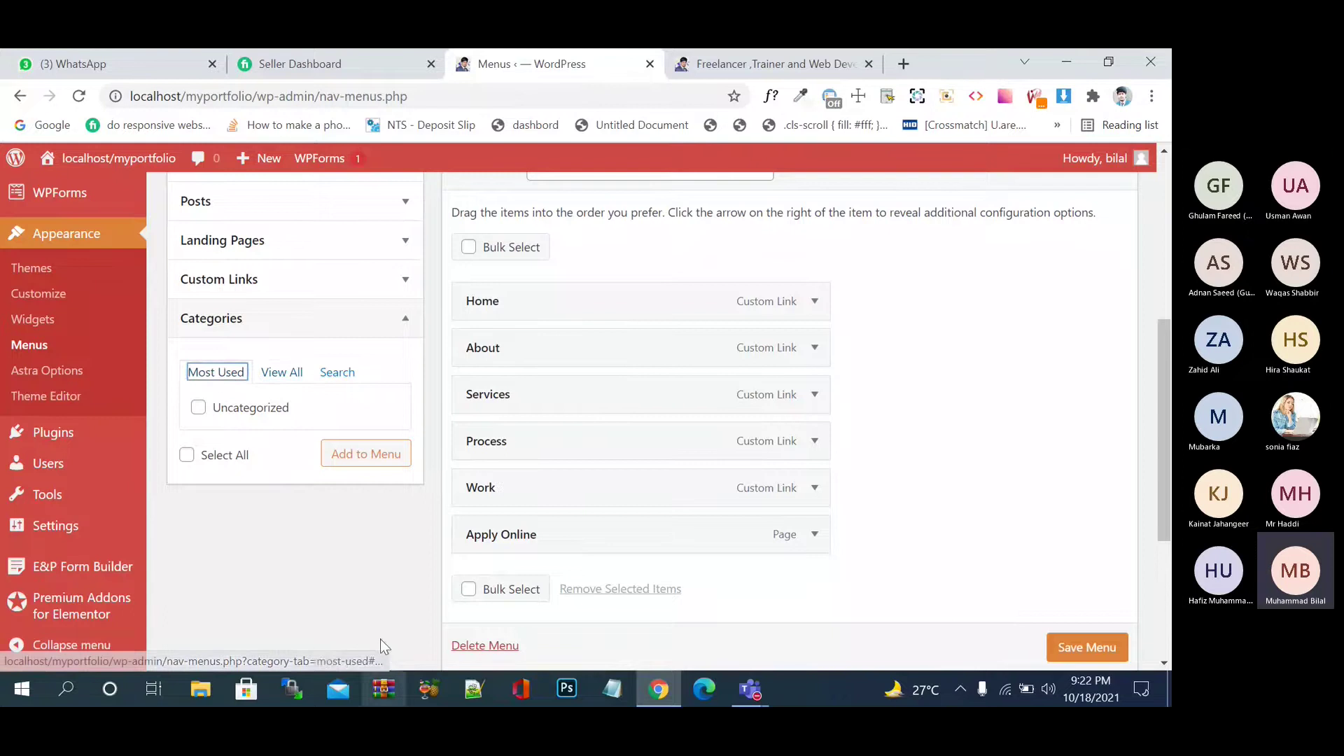
click(341, 556)
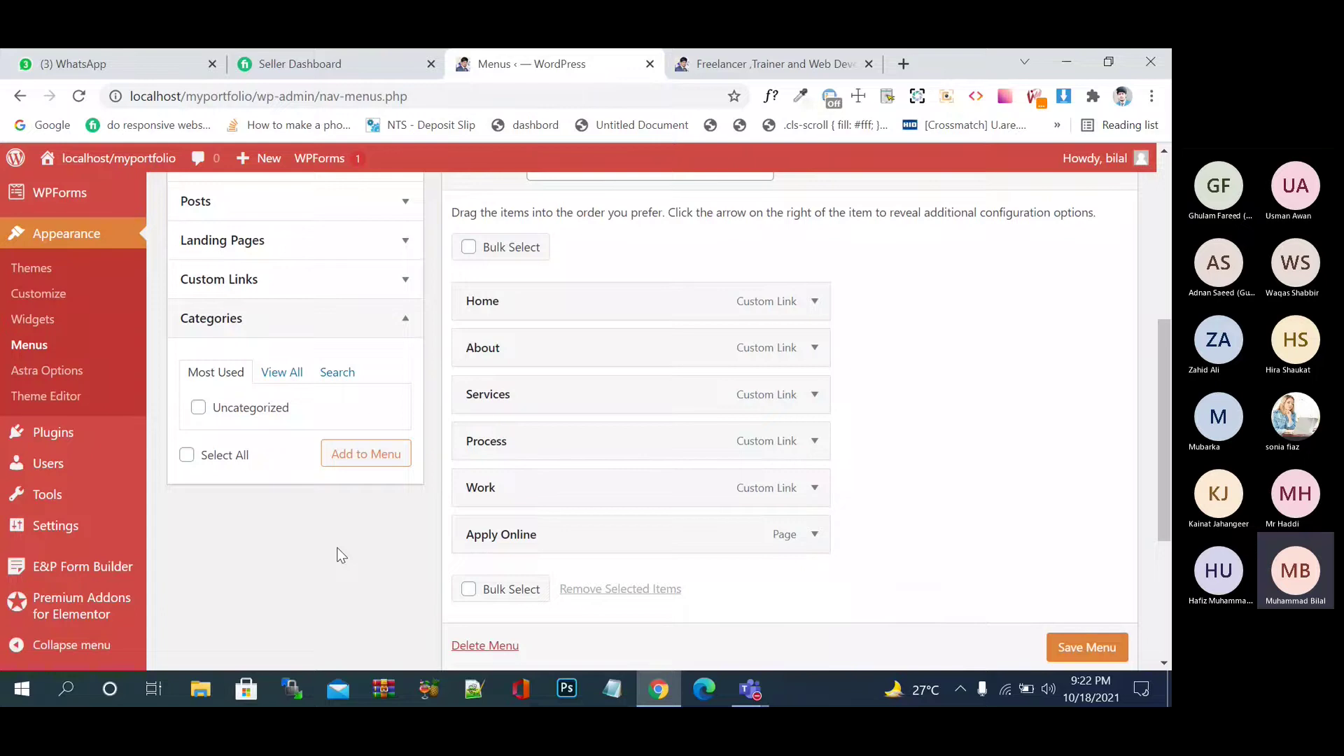
- Save Mera Menu and confirm the 'Mera Menu has been updated' notice
scroll(1120, 653, down, 1)
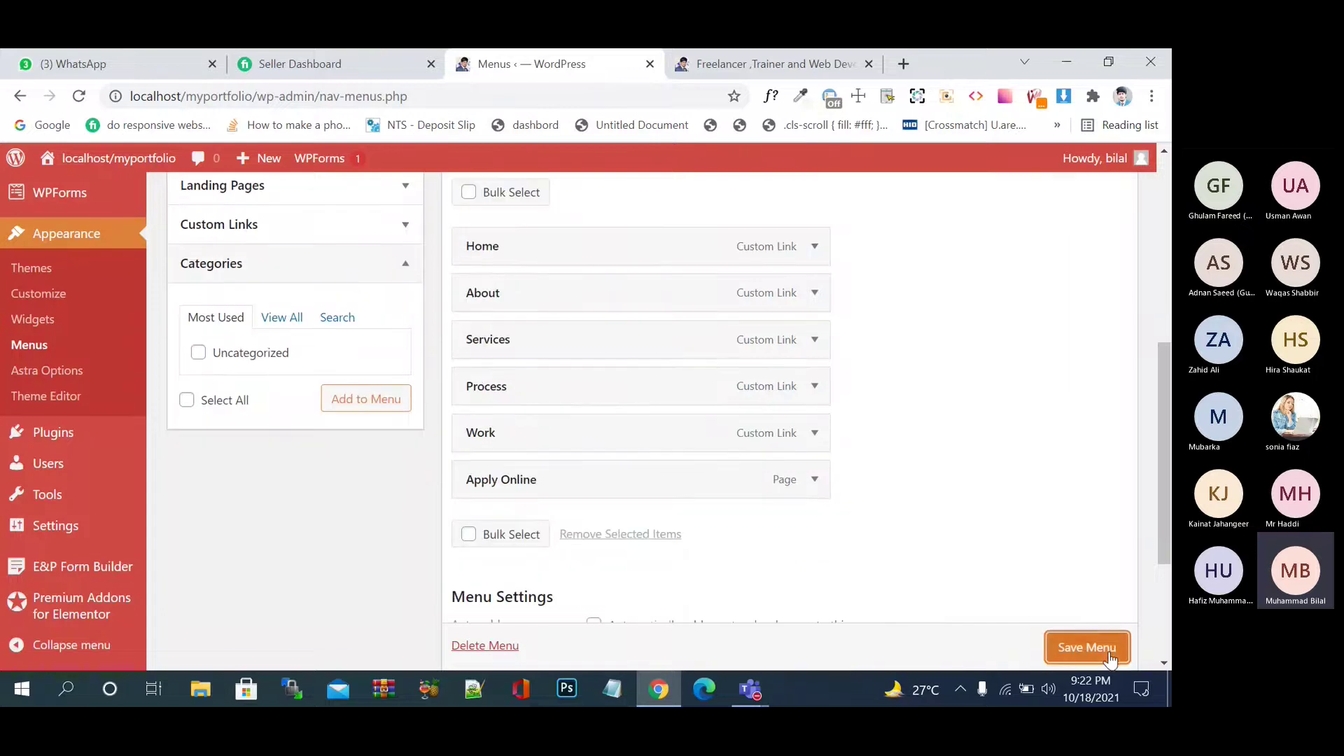
click(1112, 655)
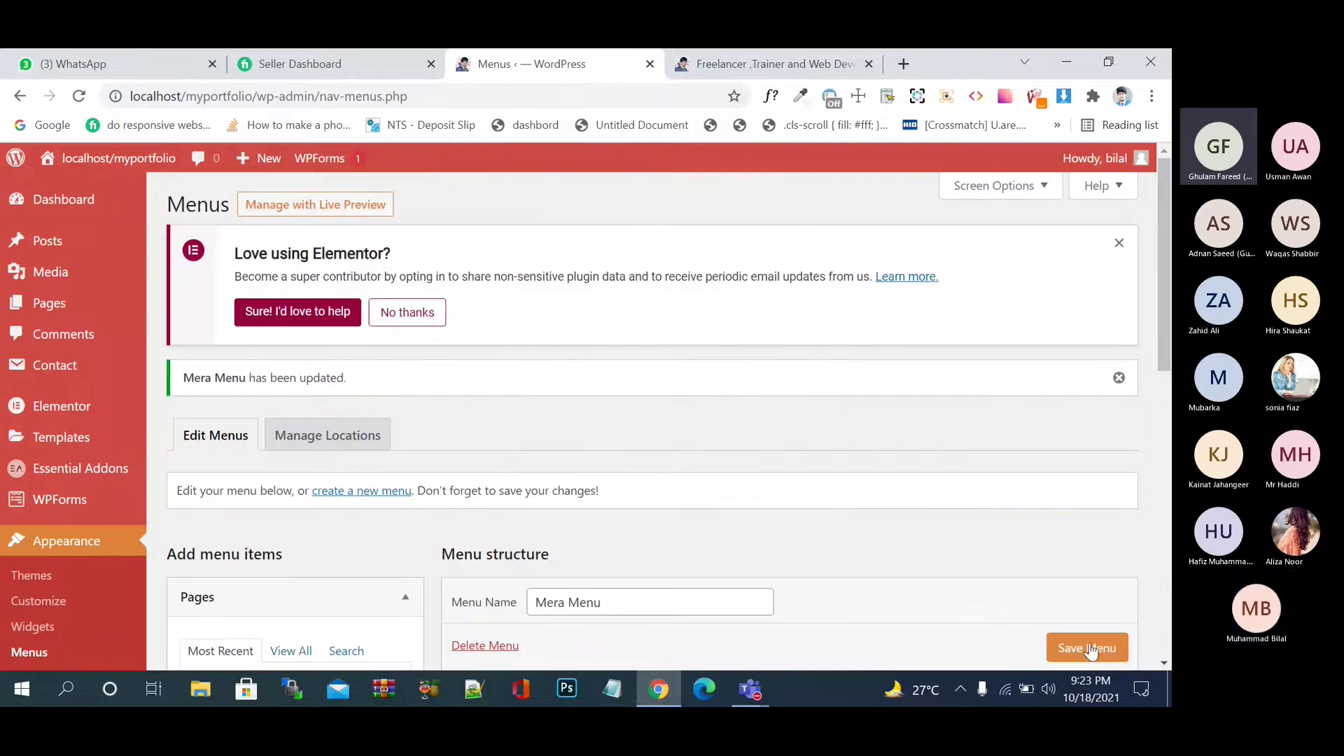
scroll(848, 485, down, 1)
scroll(847, 485, down, 5)
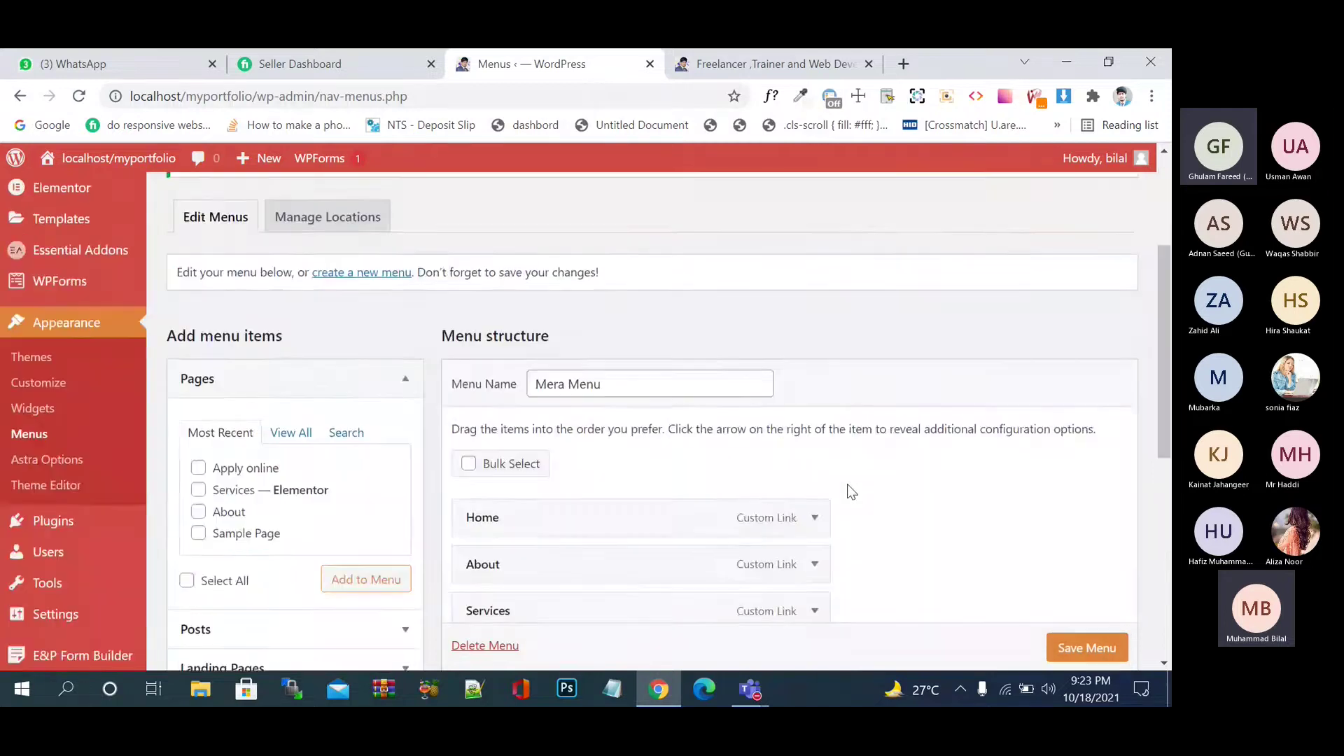
- Reload the live site and open Apply Online from its header menu
click(750, 65)
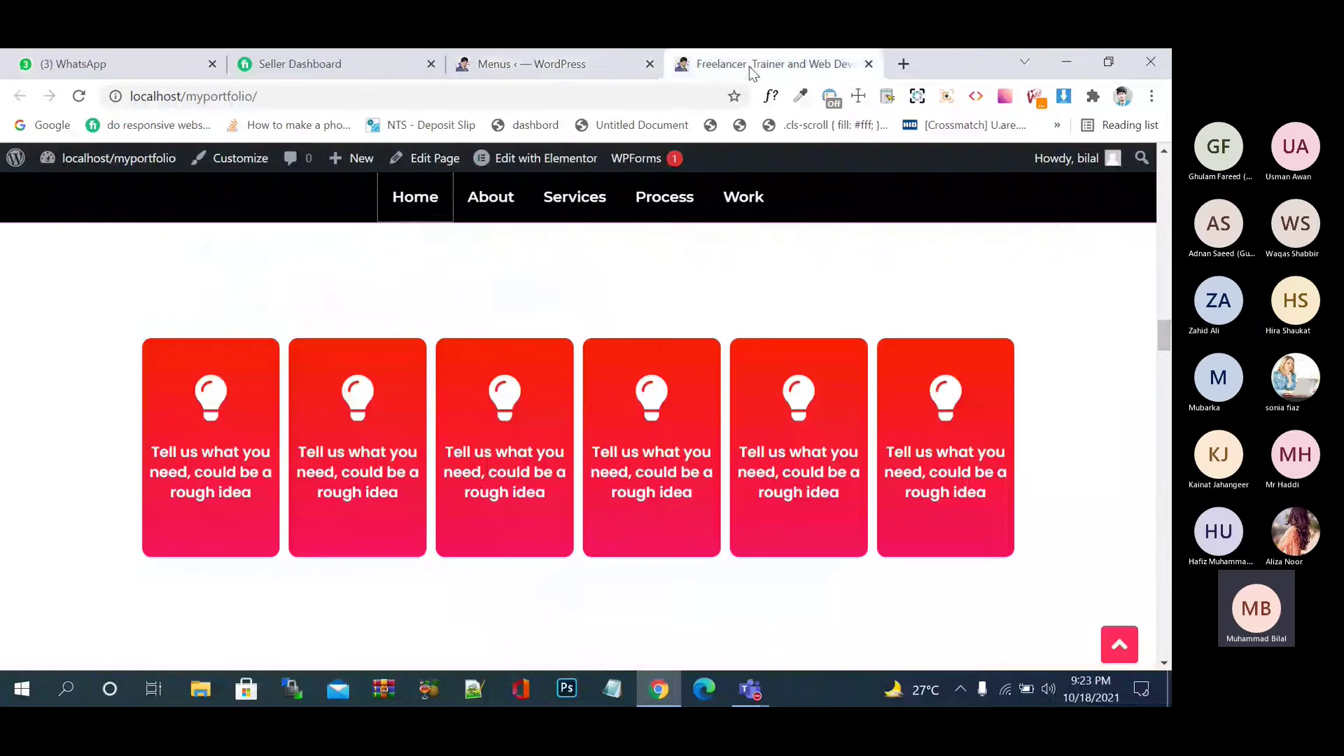
click(79, 97)
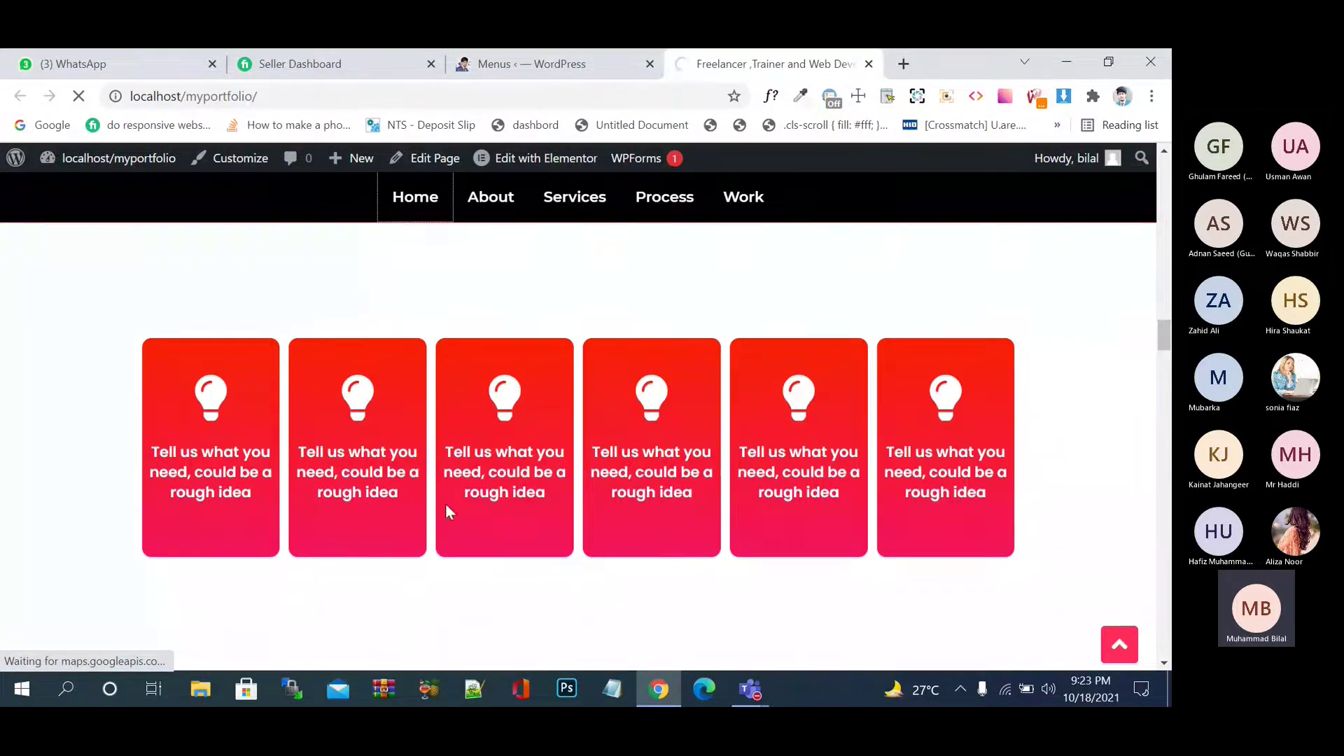
scroll(449, 511, down, 3)
scroll(448, 512, down, 1)
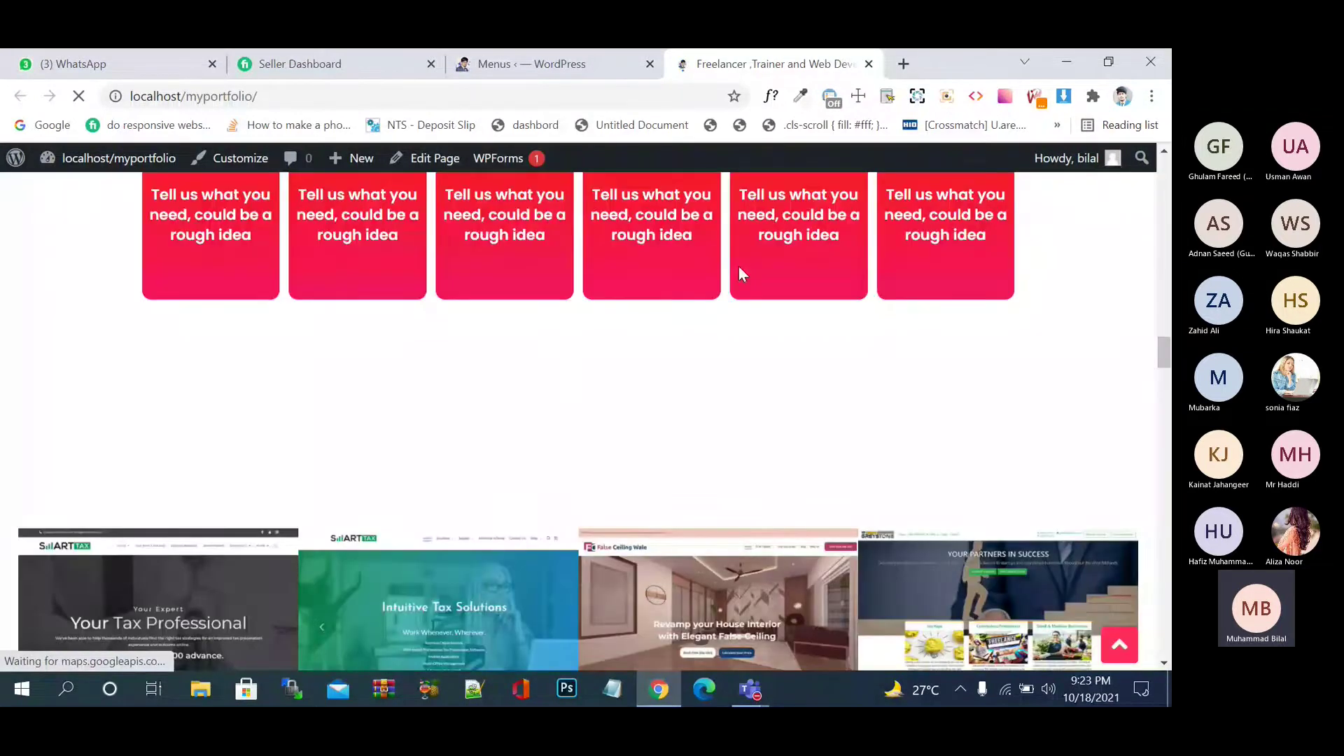
scroll(765, 266, down, 10)
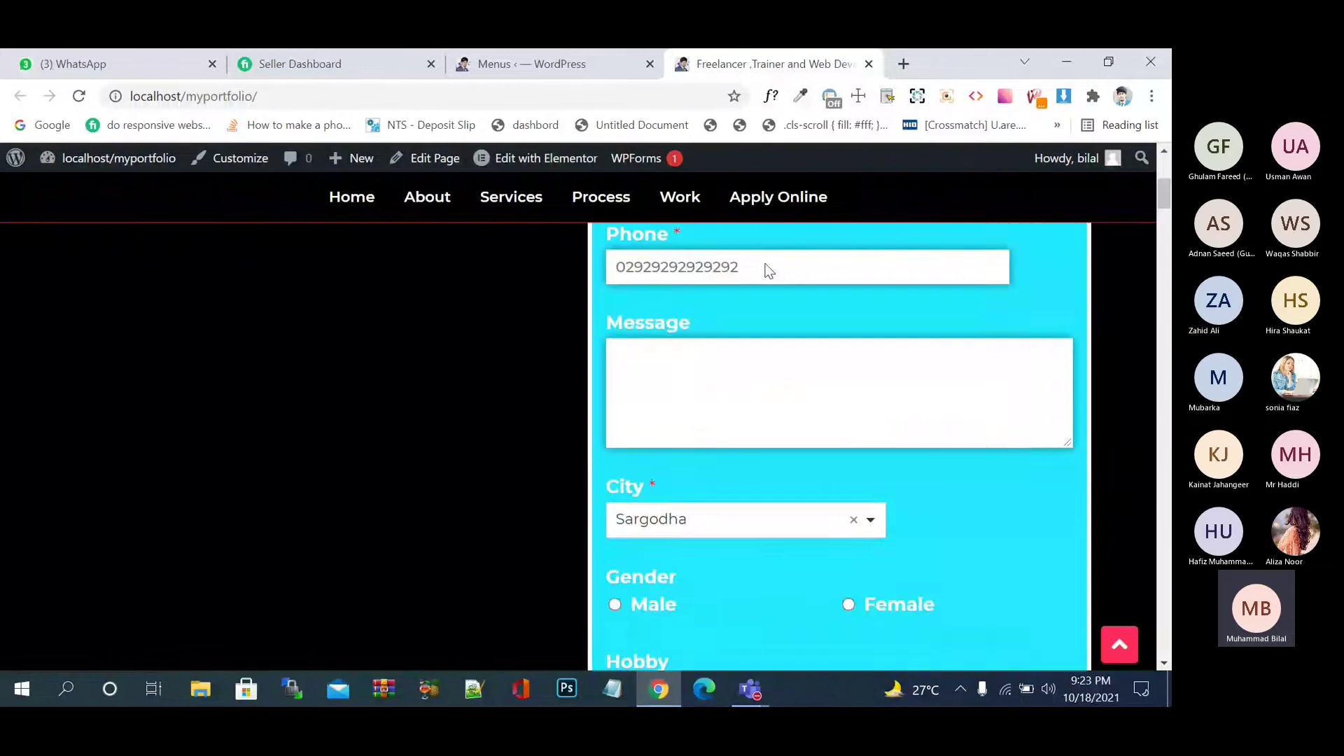
scroll(767, 269, up, 10)
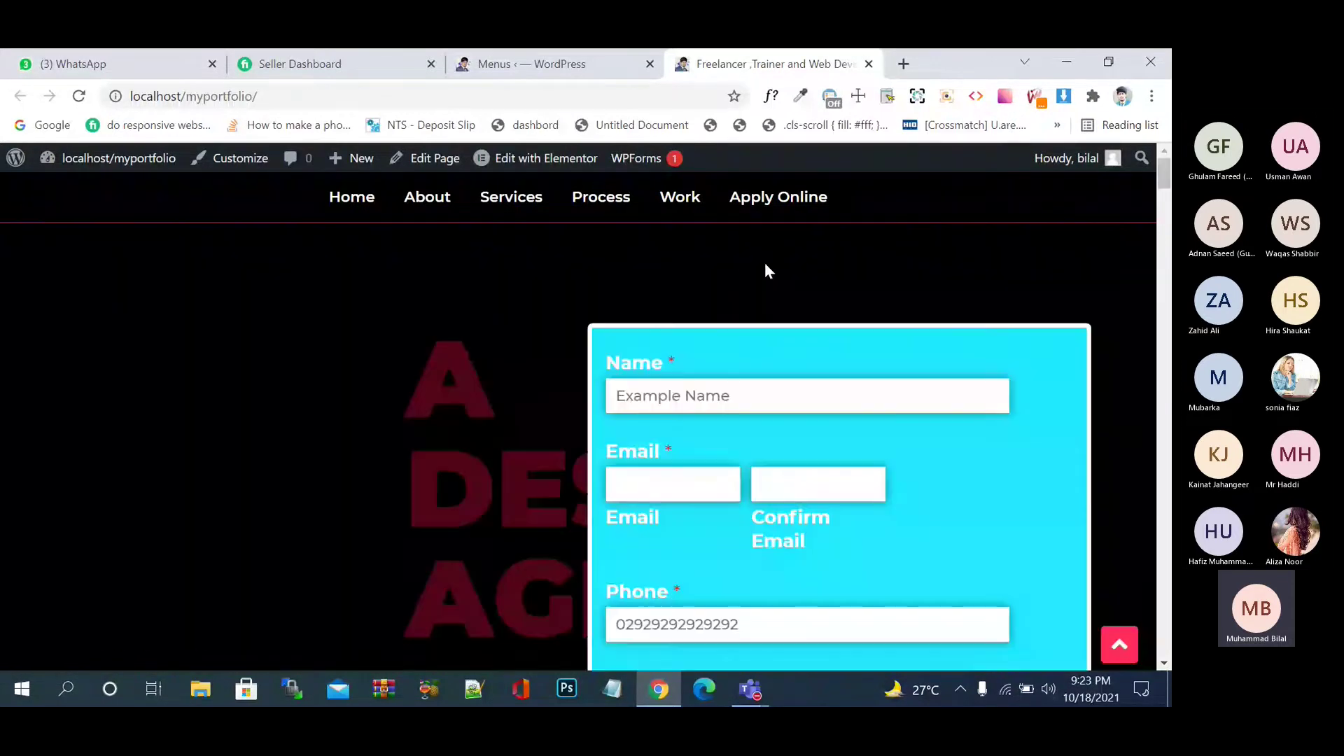
click(779, 196)
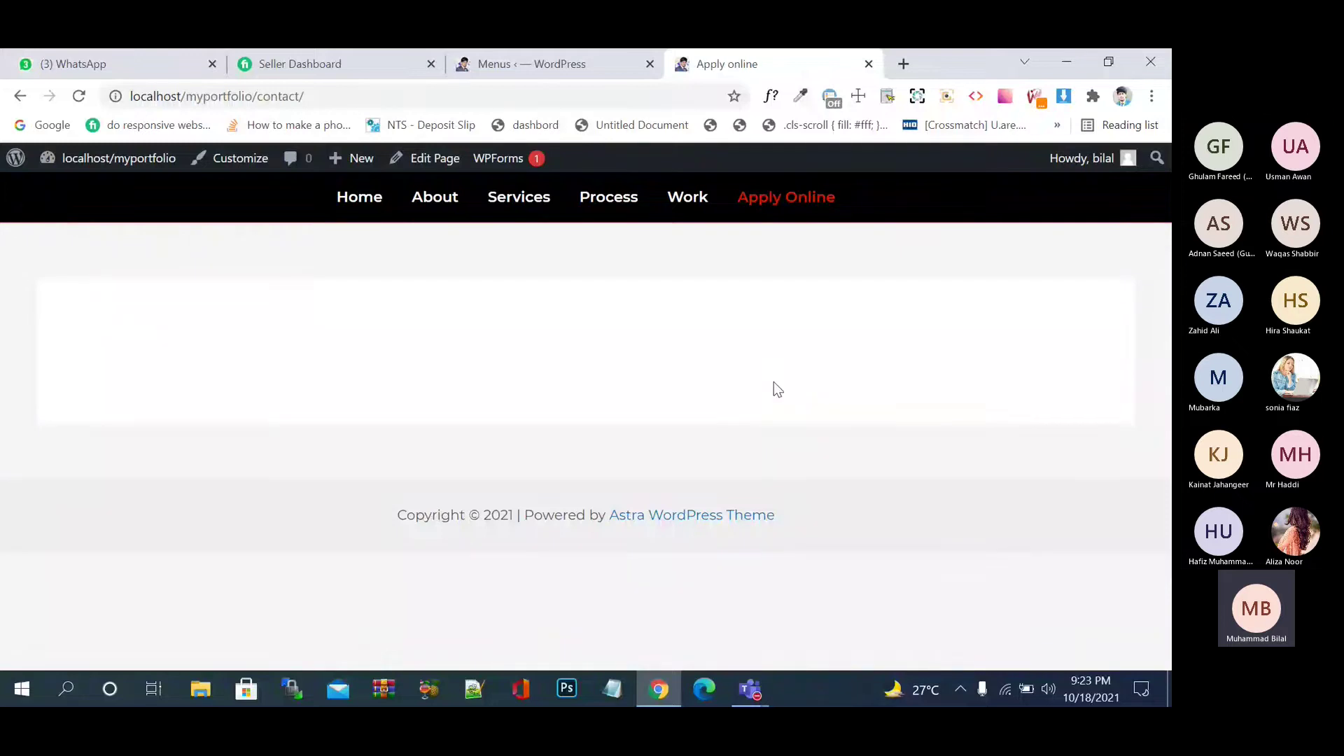
- Go to the installed Plugins list and dismiss the Elementor promotional notice
click(532, 63)
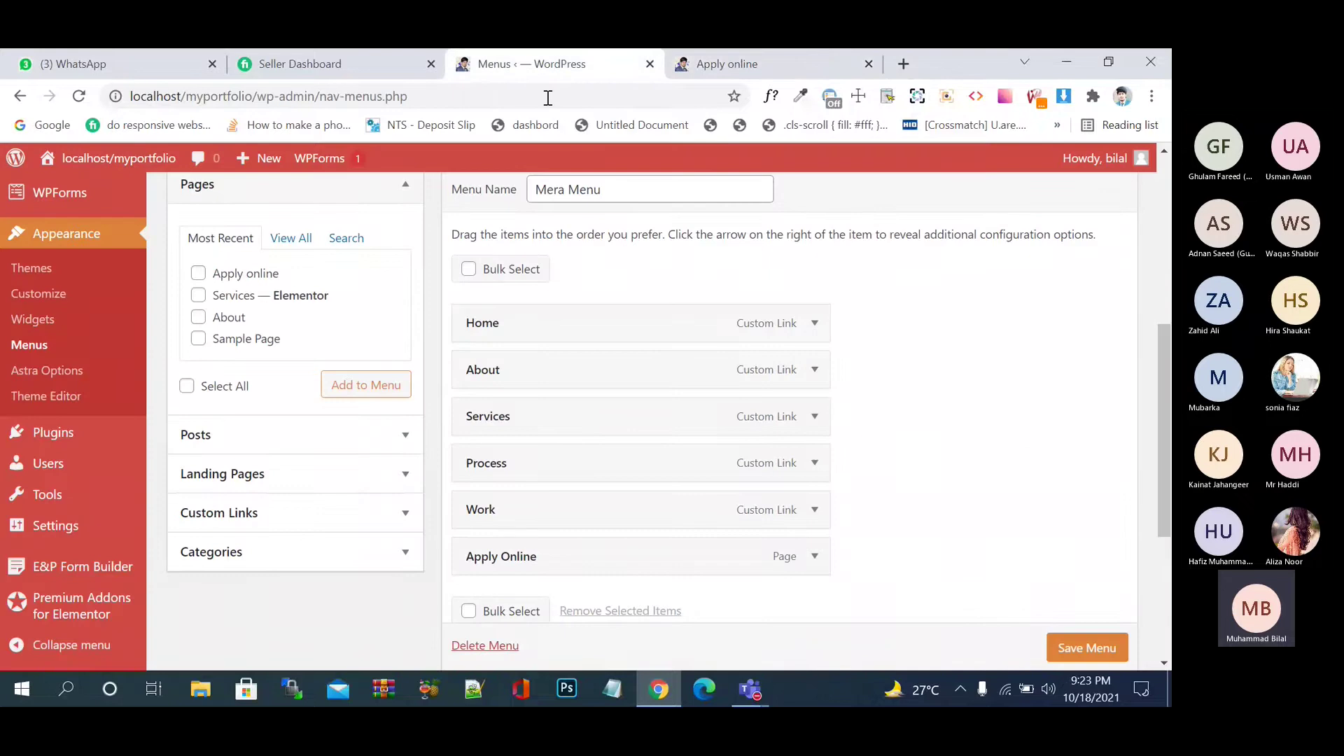
mouse_move(125, 427)
scroll(125, 427, down, 1)
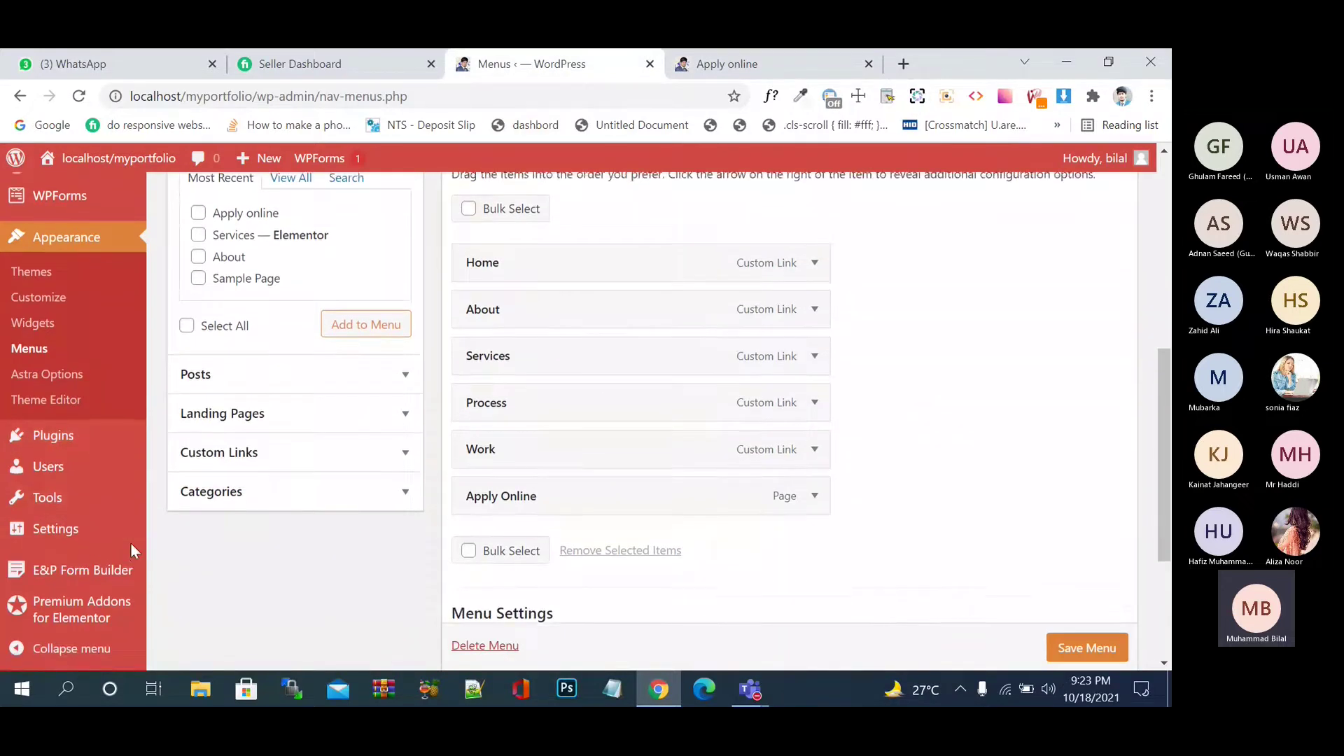
scroll(130, 543, up, 7)
mouse_move(116, 512)
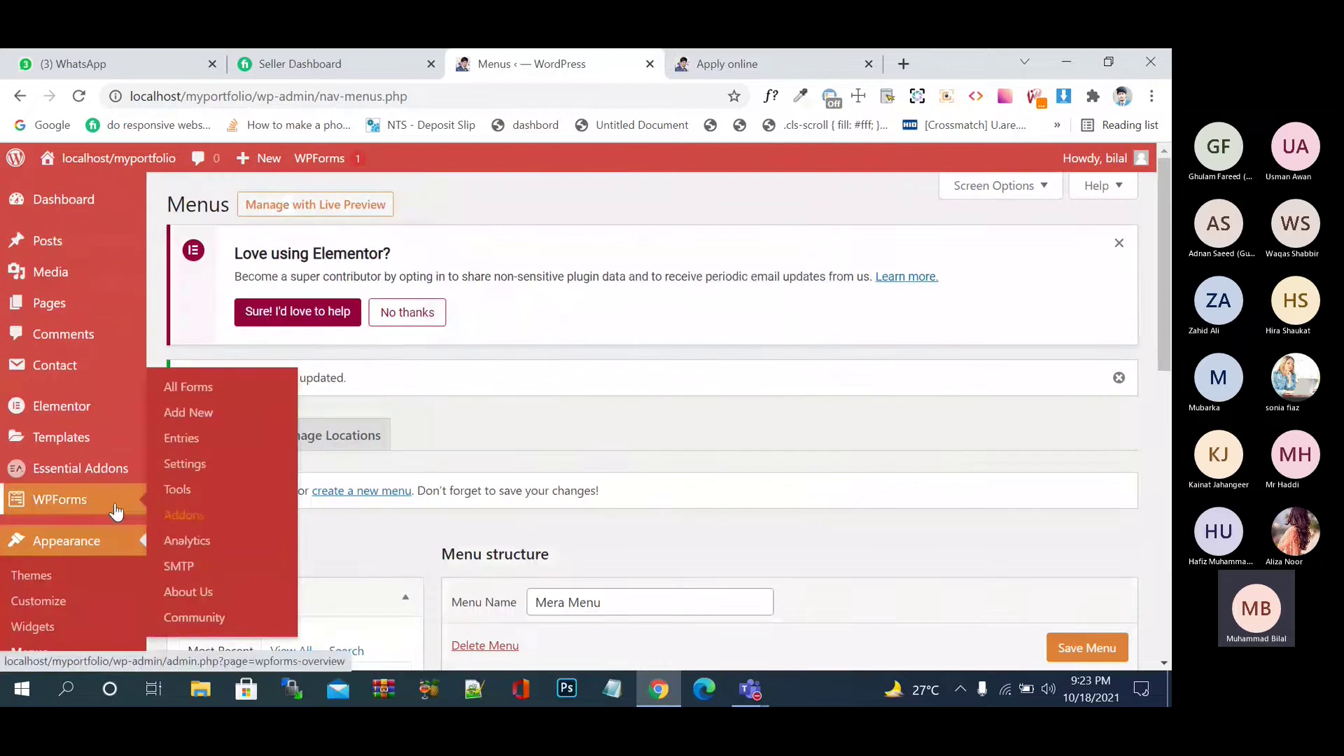
scroll(102, 556, down, 3)
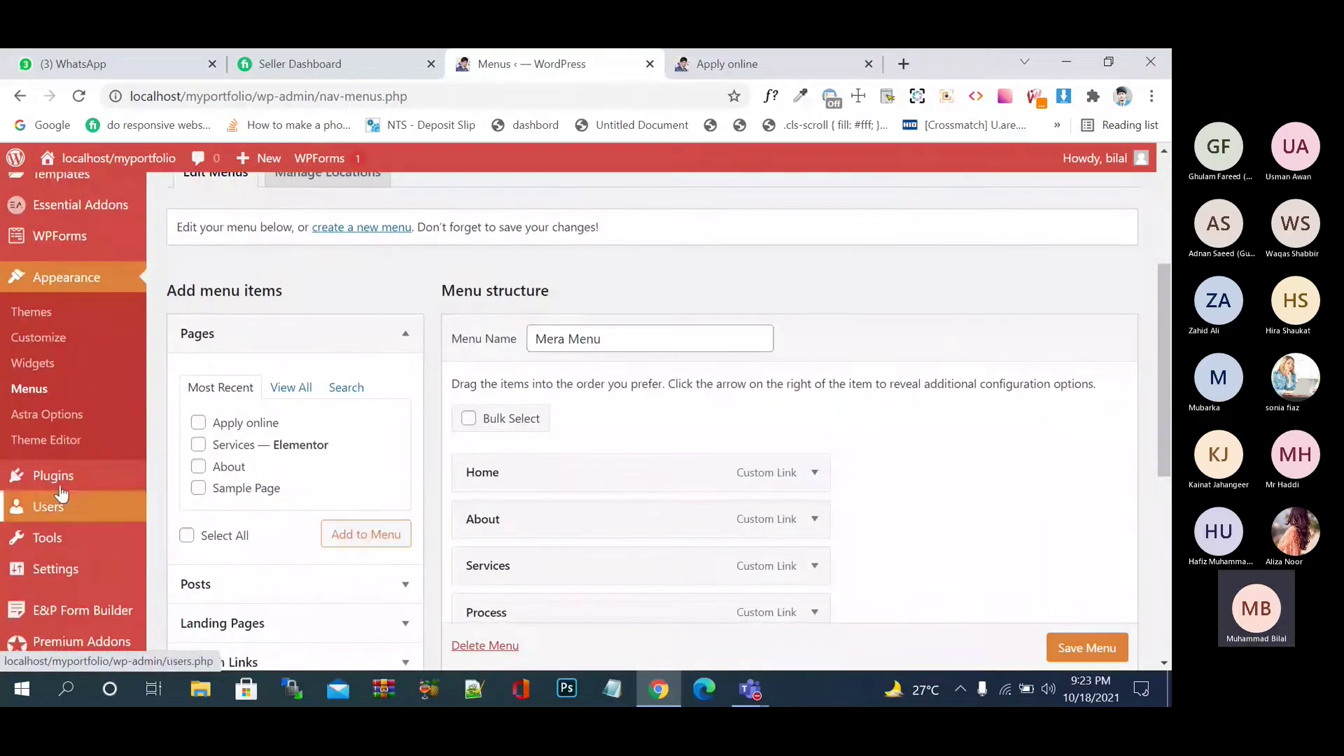
click(60, 481)
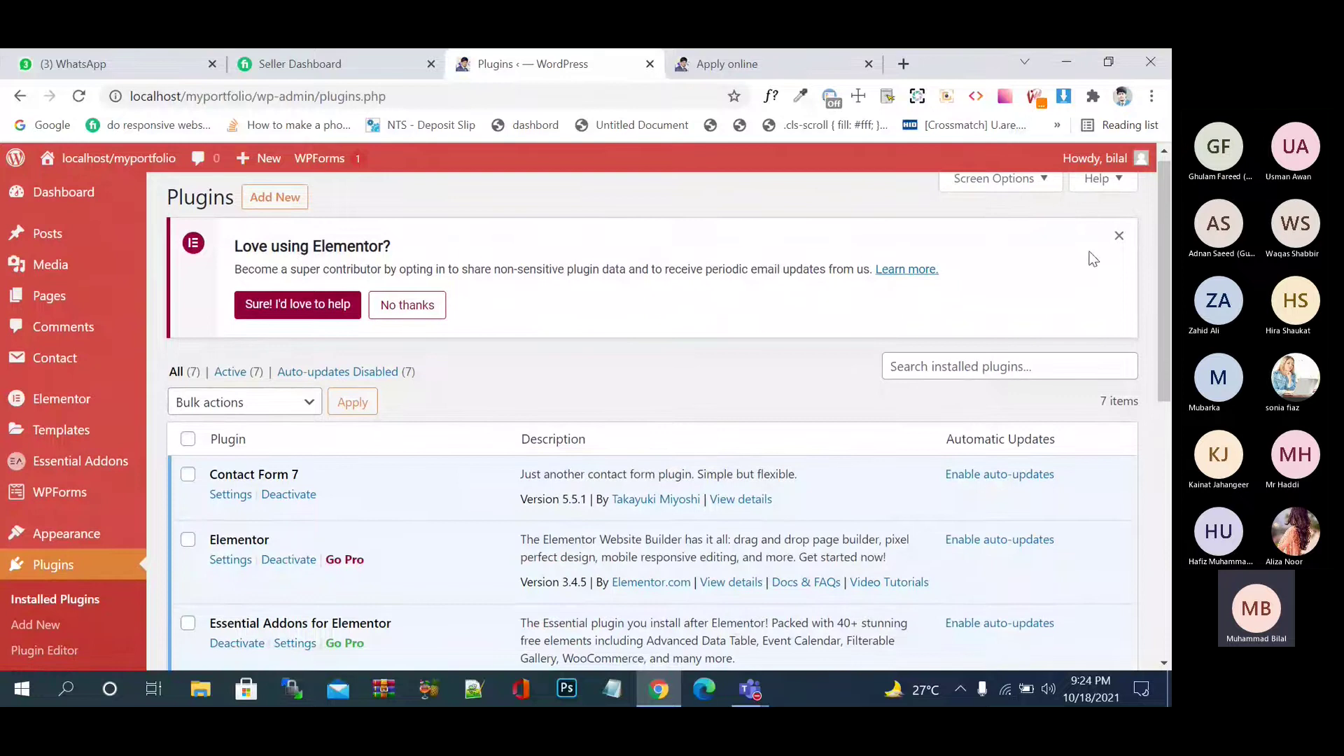
click(1119, 235)
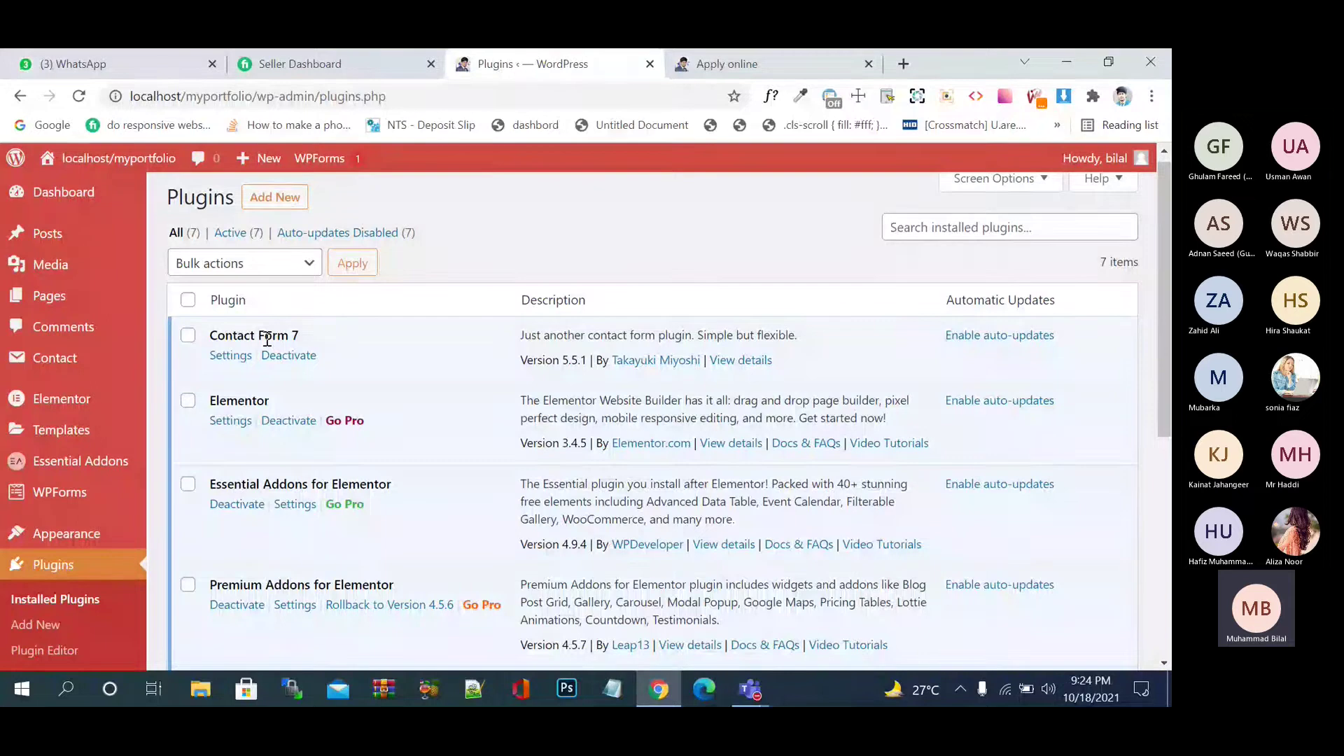
- Open the Contact Form 7 forms list and select Contact form 1's shortcode
double_click(267, 339)
click(254, 339)
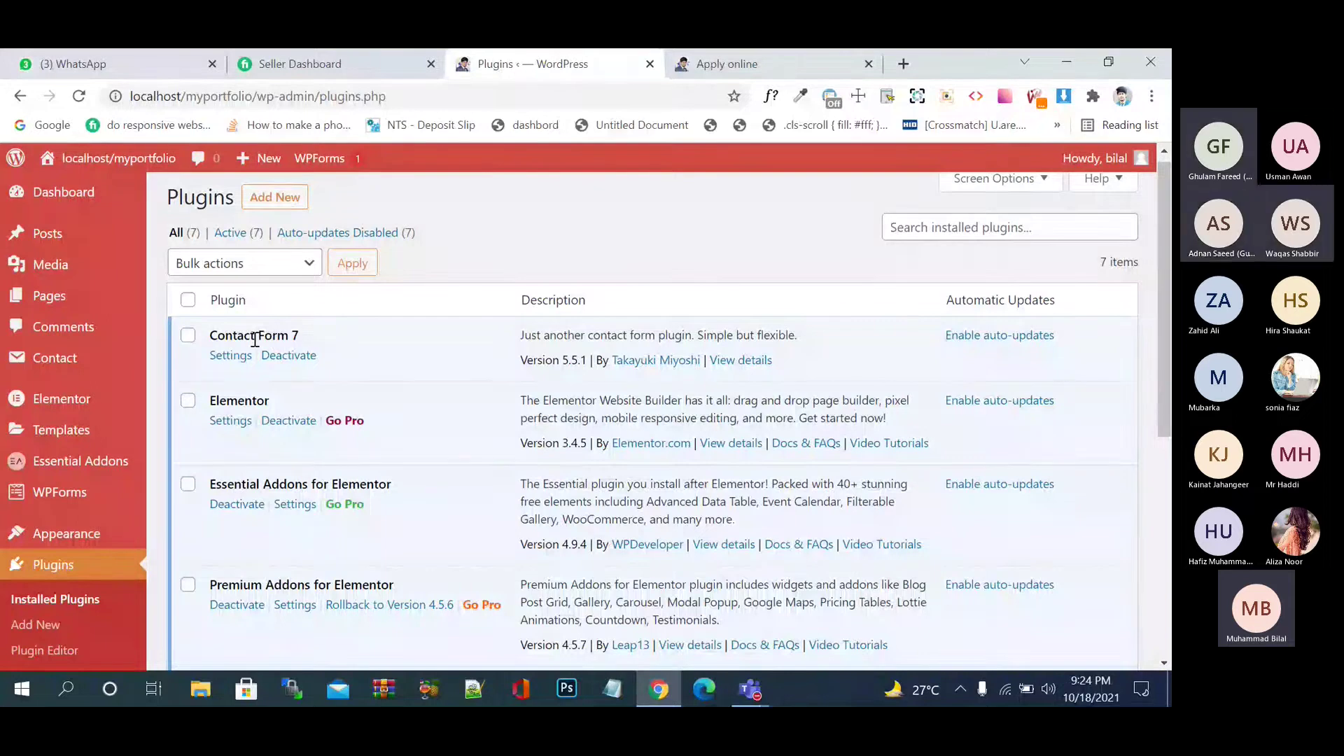
click(237, 357)
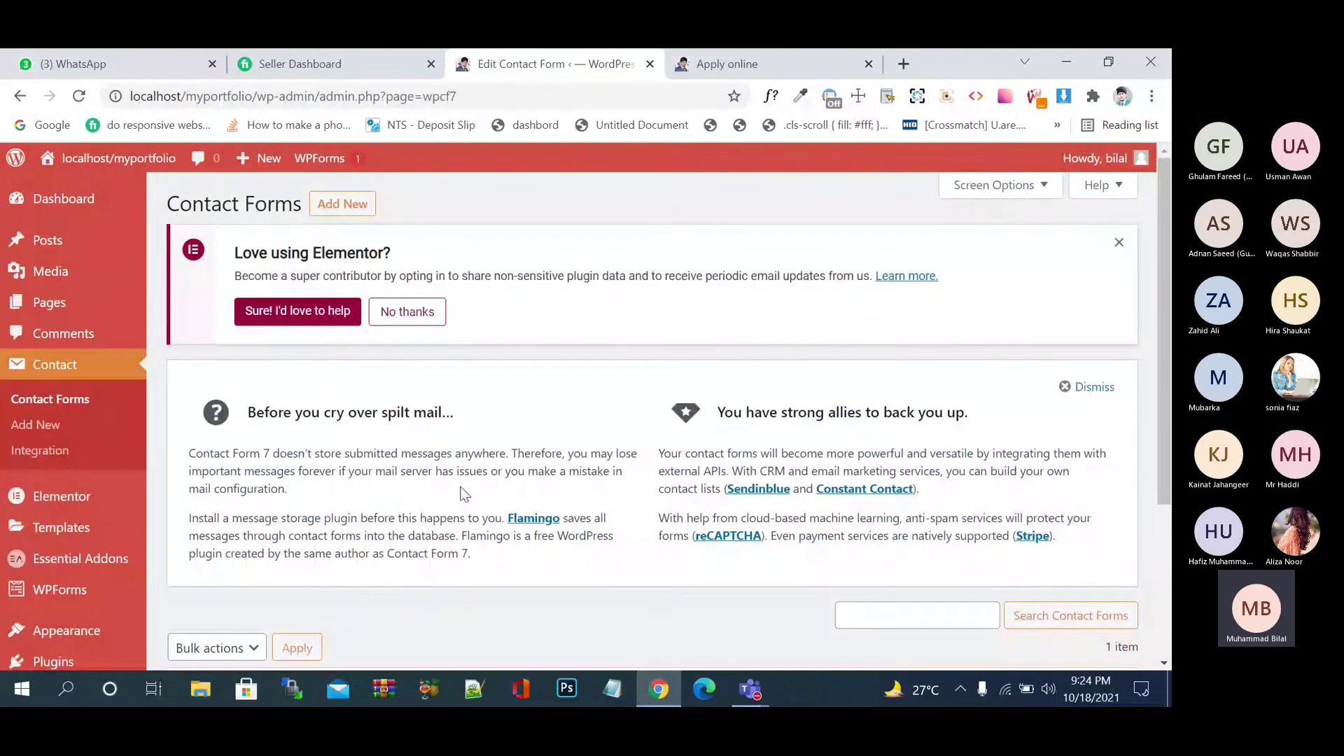
scroll(462, 494, down, 3)
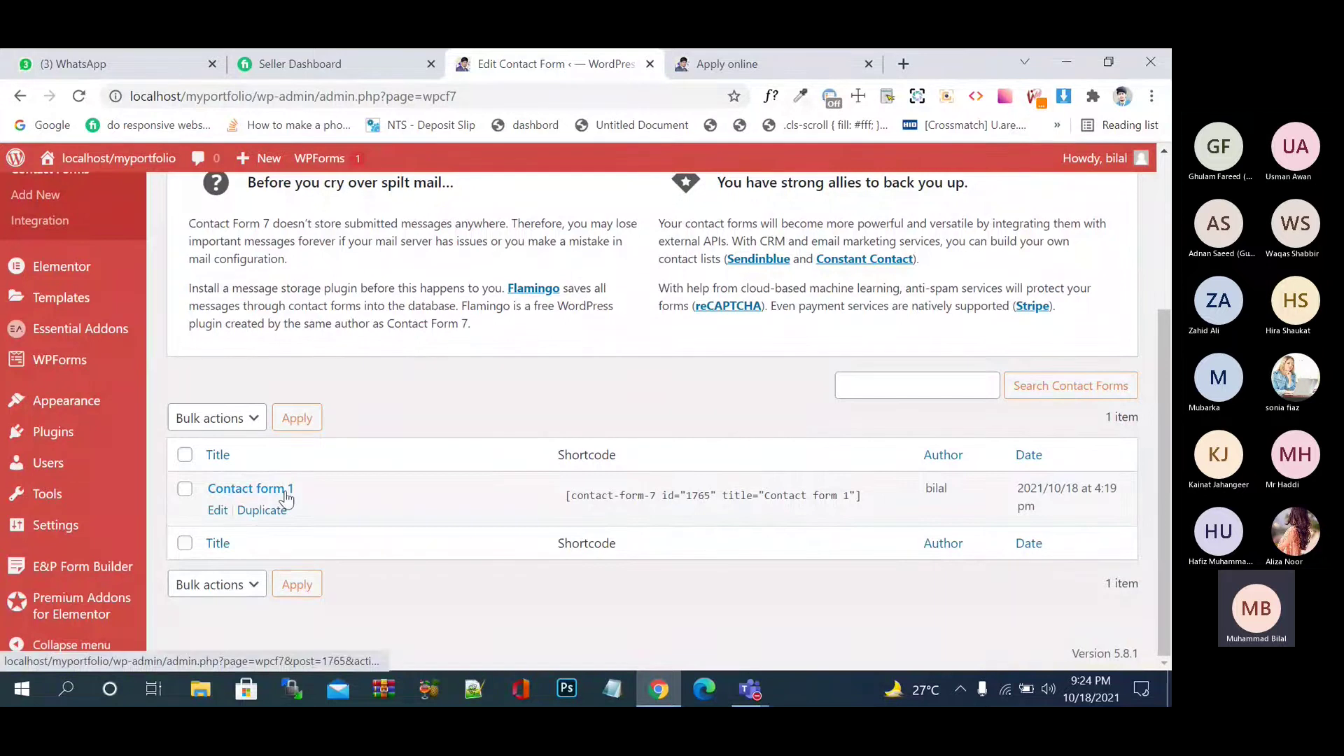
click(863, 499)
key(ctrl+c)
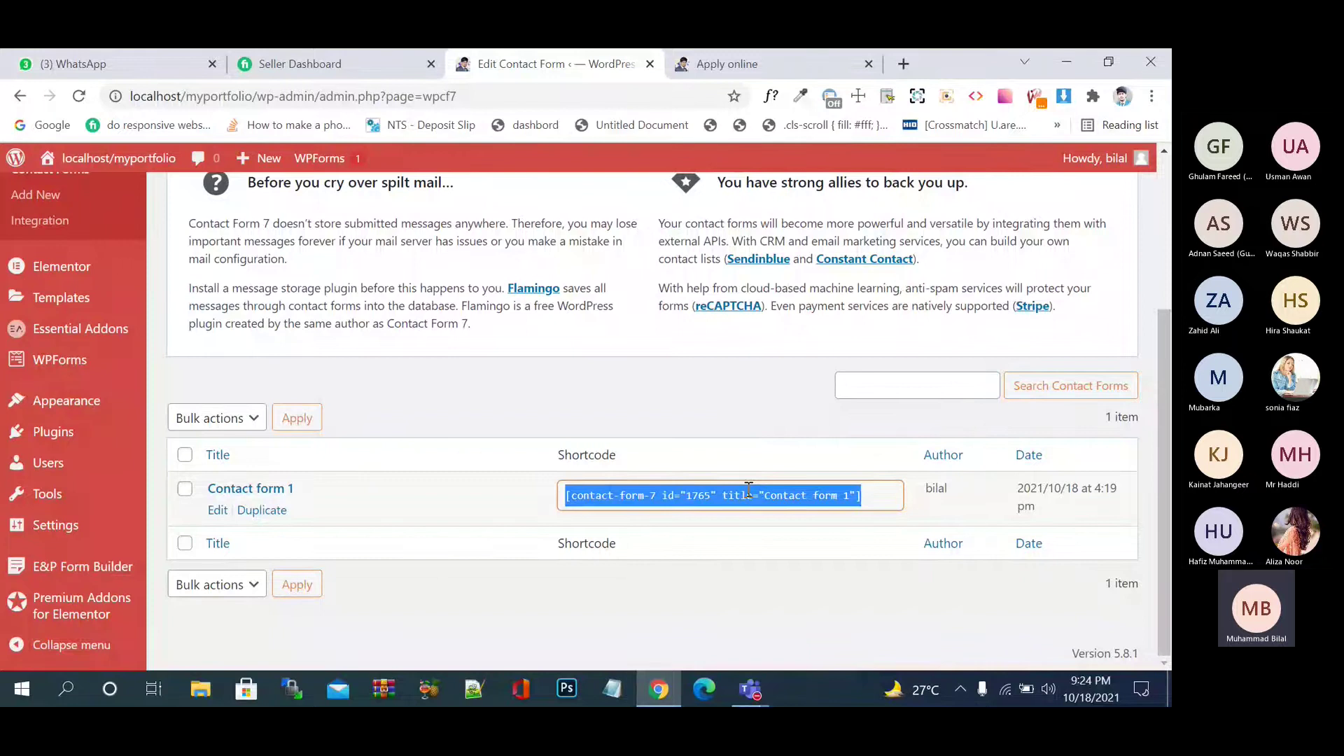
scroll(749, 490, up, 3)
- Open the Apply online page in the block editor
click(188, 331)
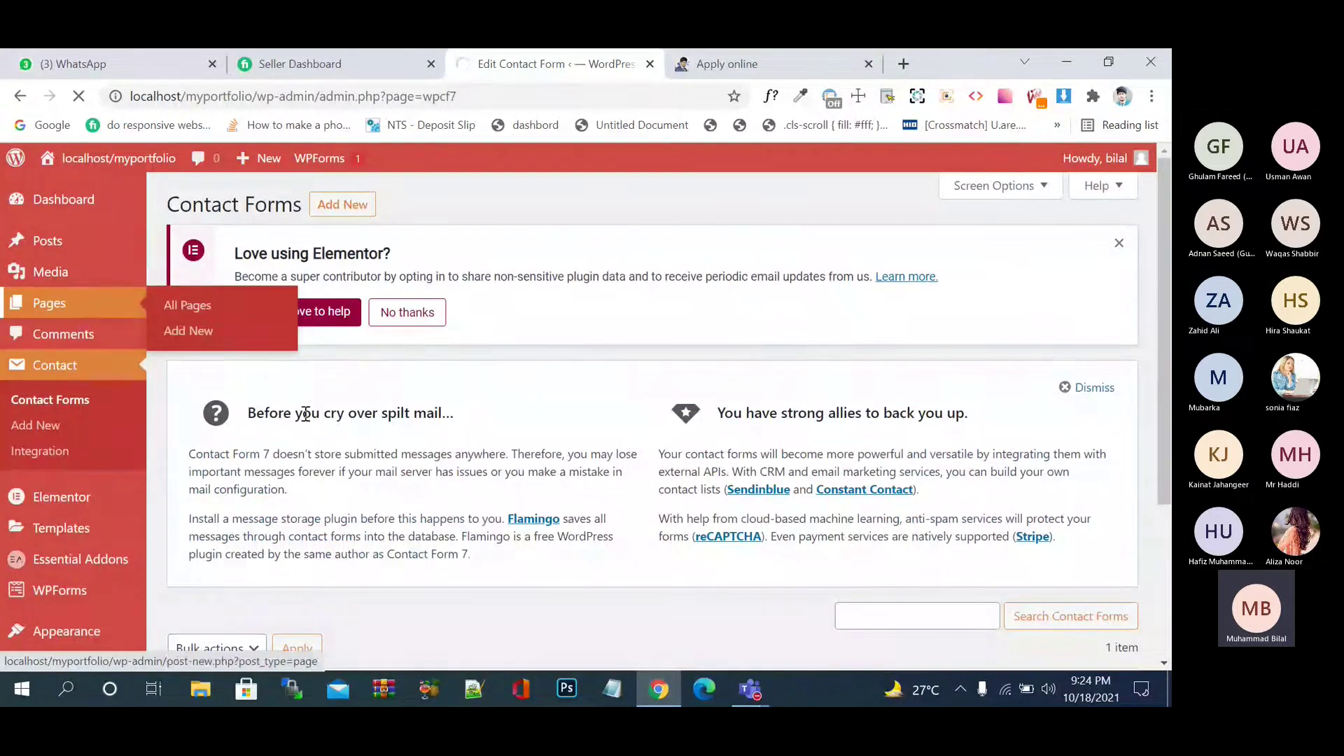
scroll(306, 414, down, 3)
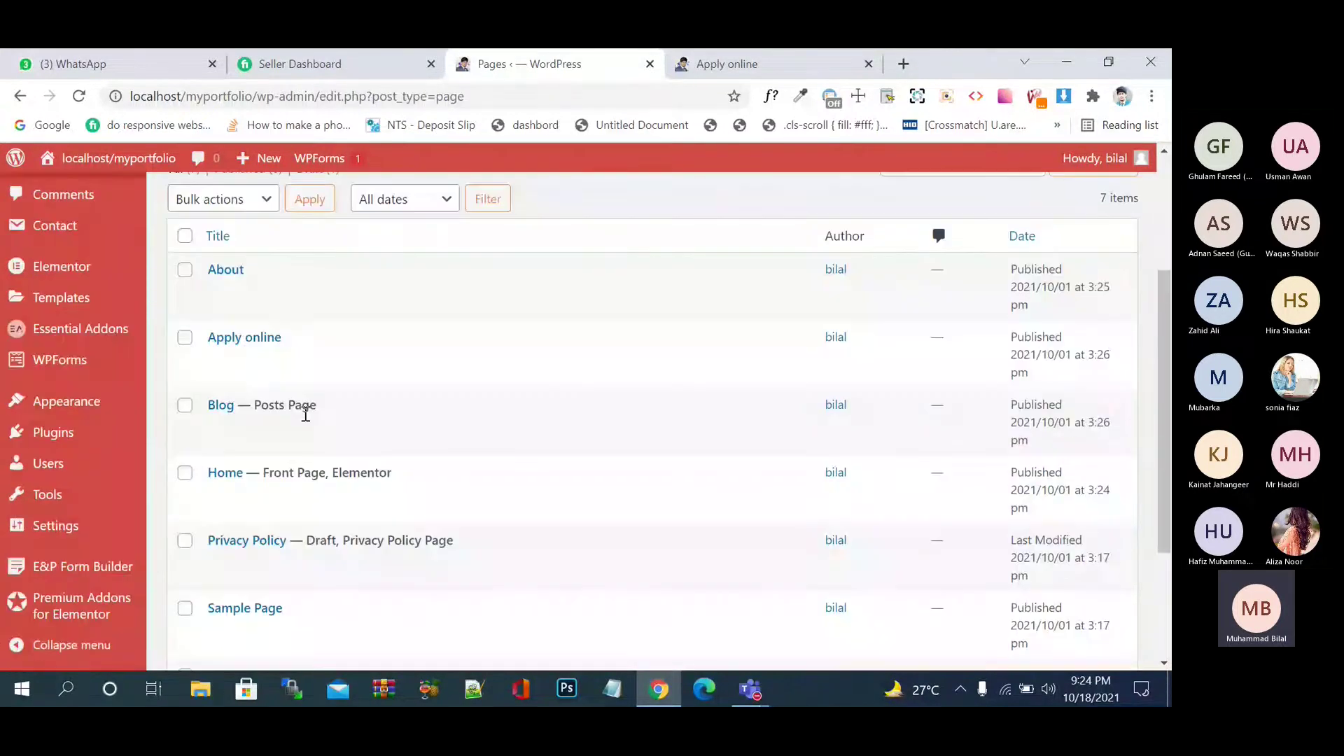
scroll(306, 414, down, 3)
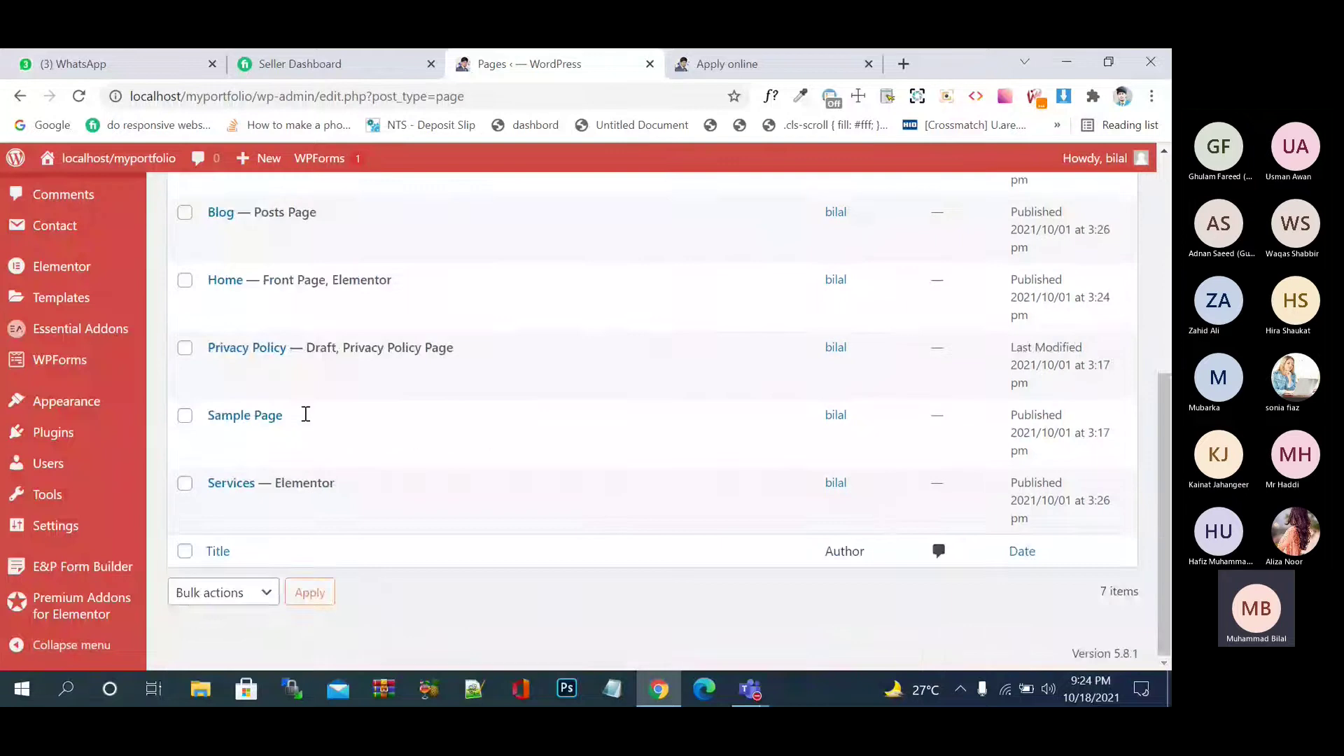
scroll(306, 414, up, 4)
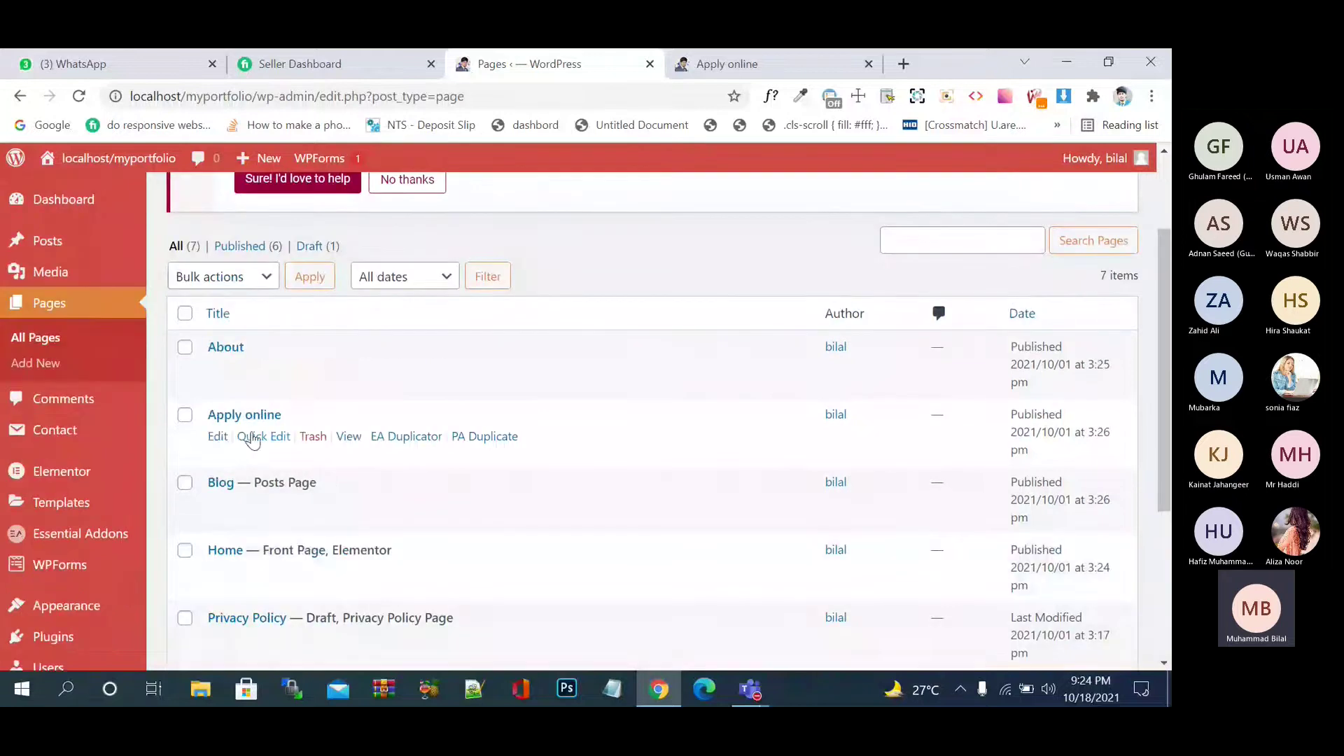
click(219, 437)
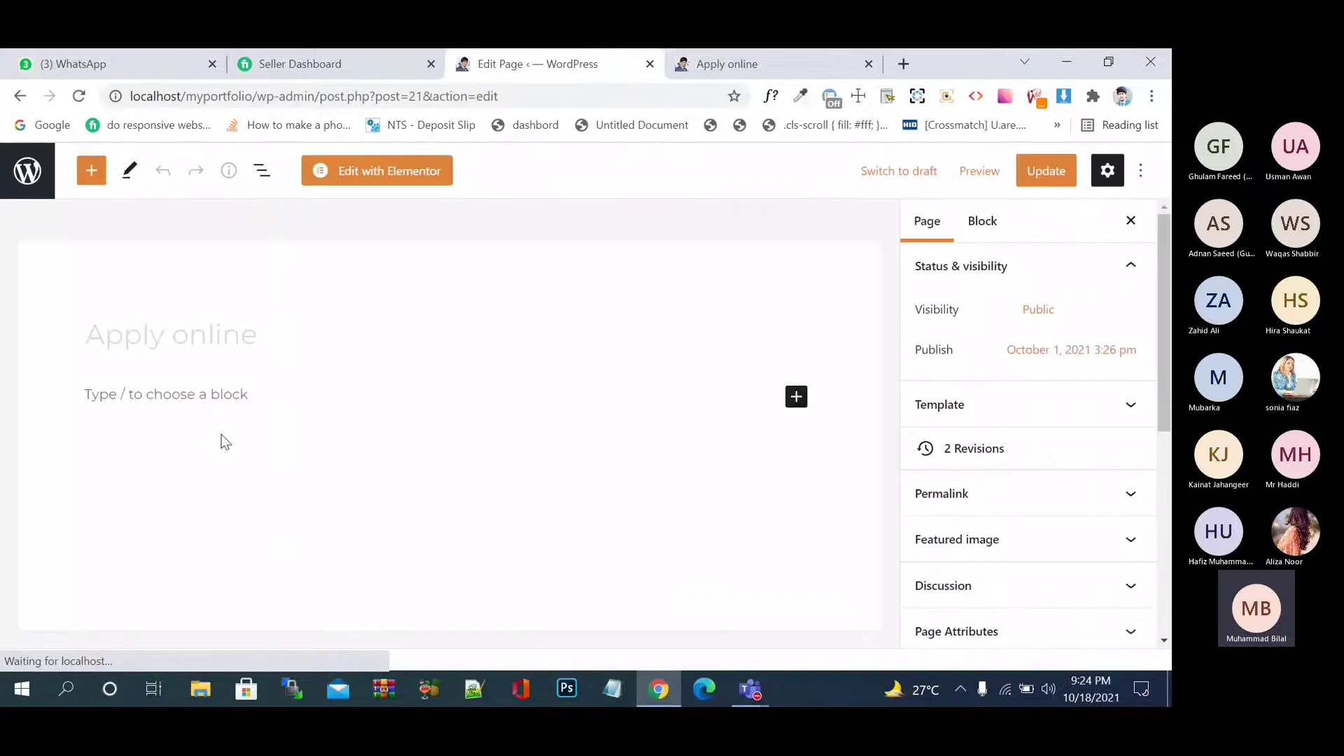
- Insert a Shortcode block with [contact-form-7 id="1765" title="Contact form 1"] and update the page
click(234, 390)
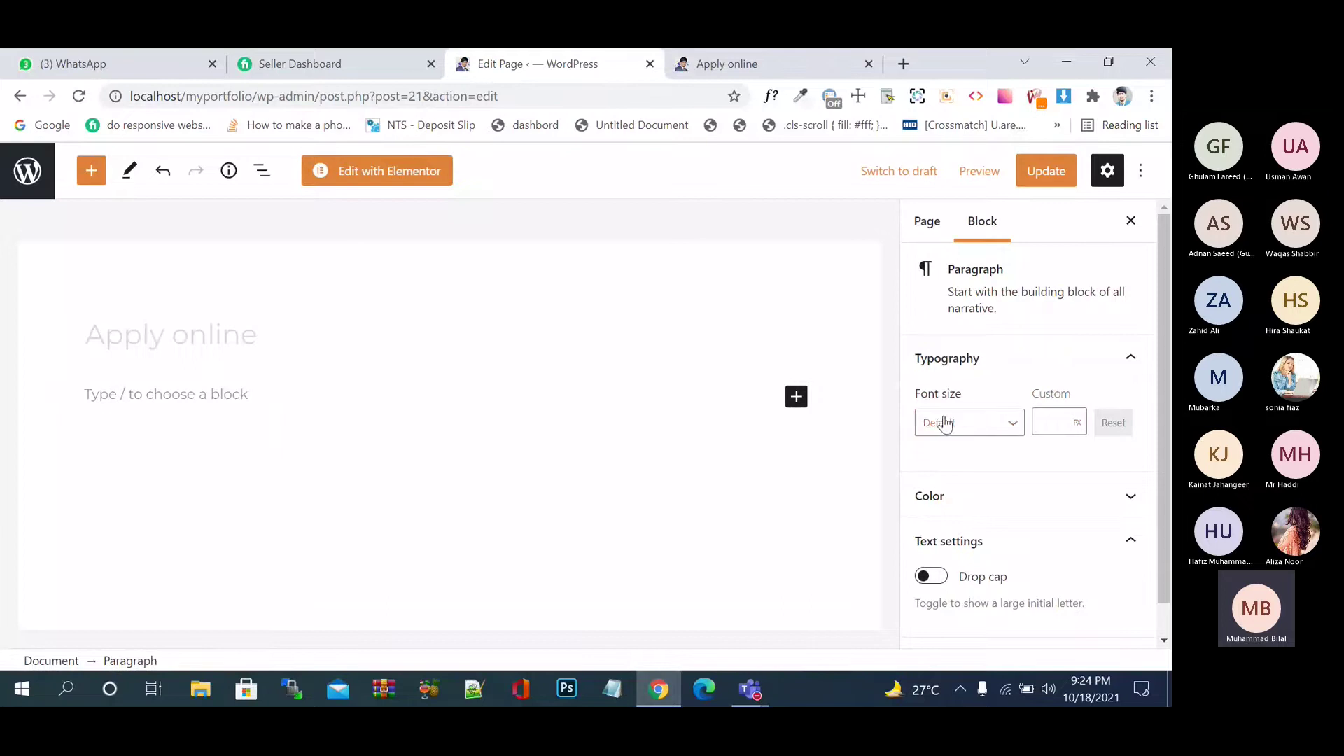
click(797, 398)
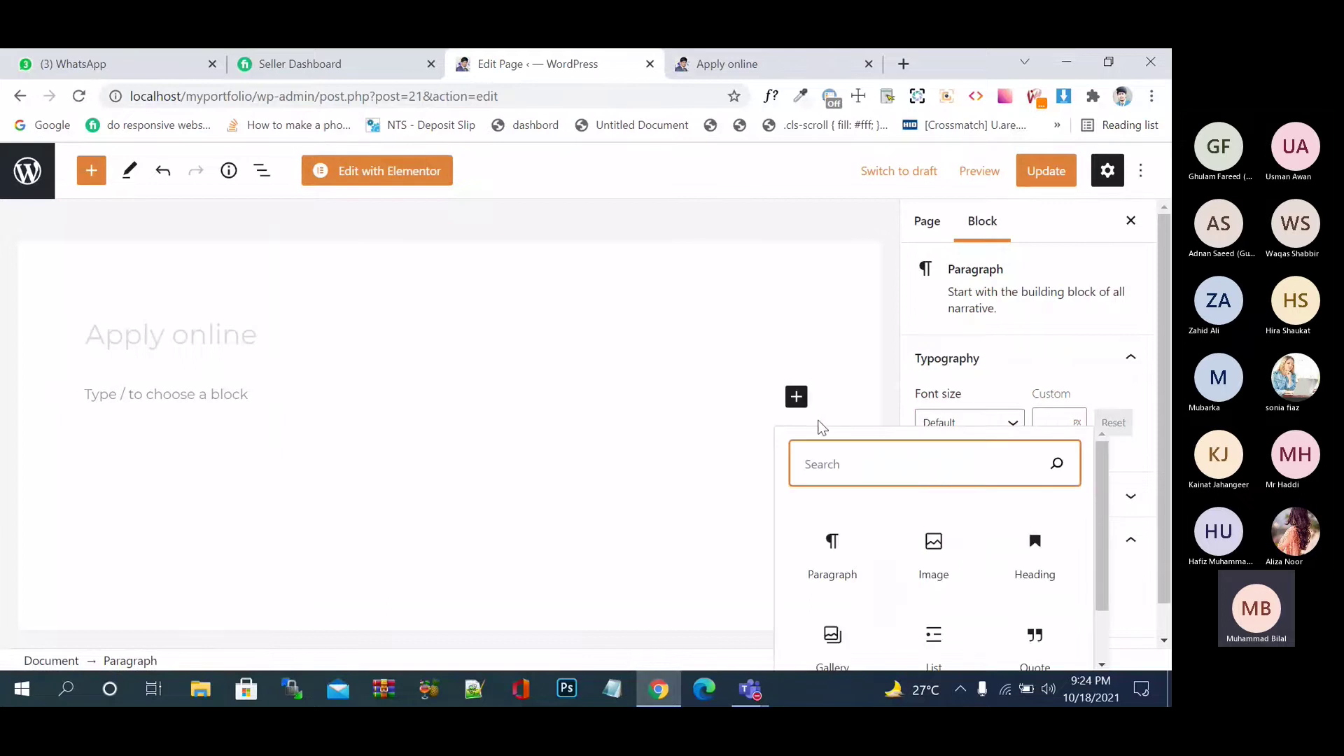
text(shj)
key(BackSpace)
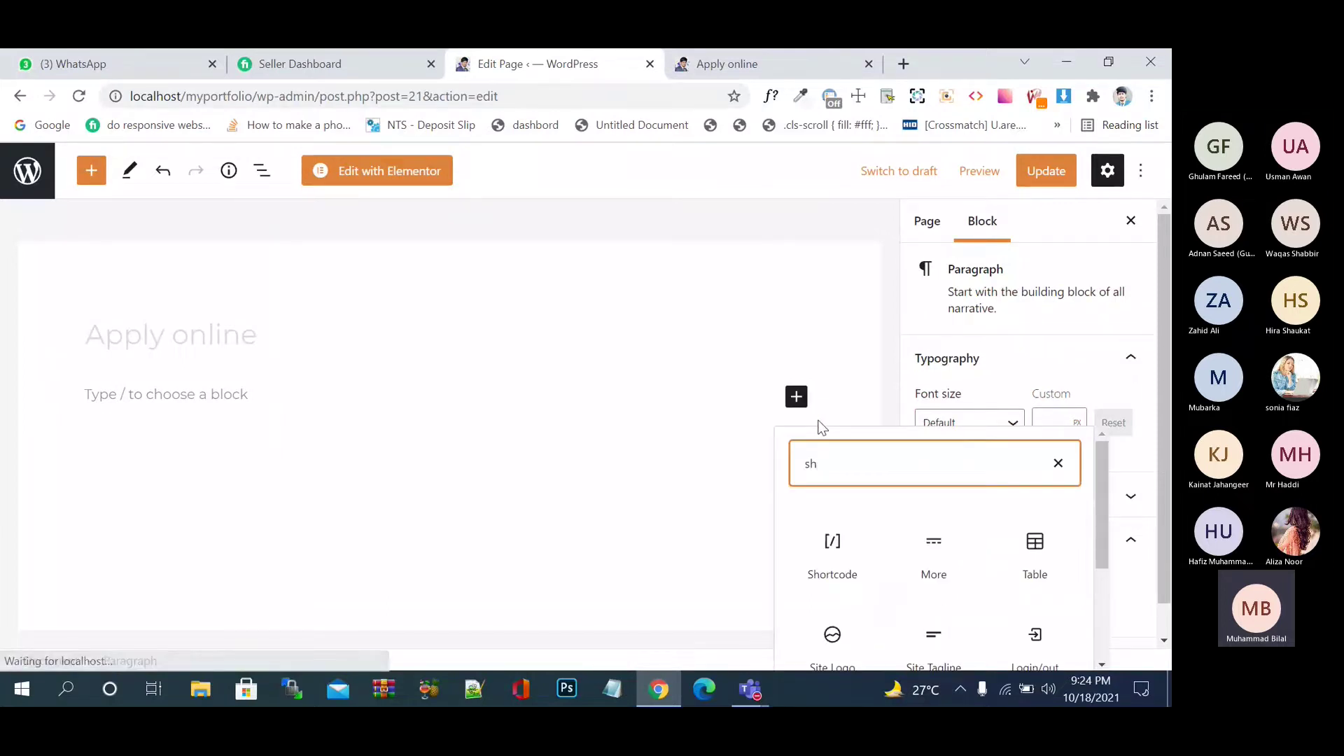
click(831, 538)
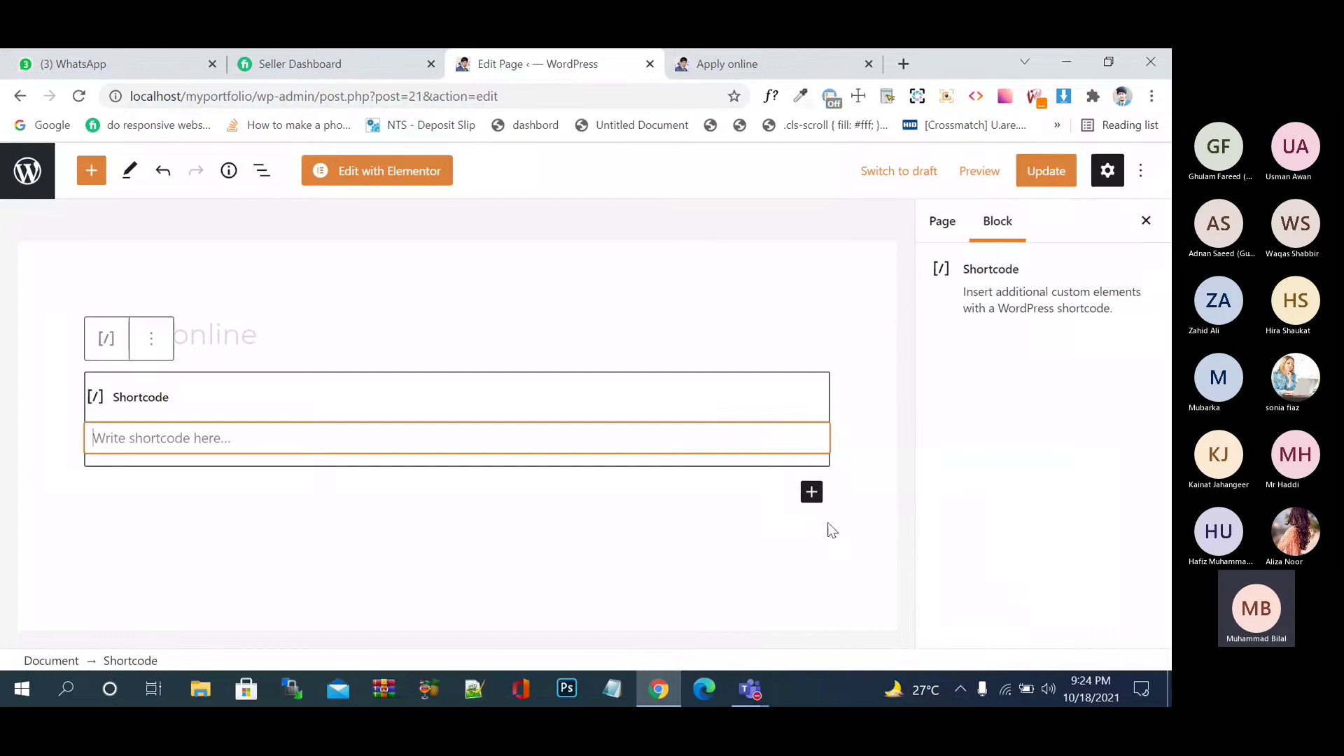
key(ctrl+v)
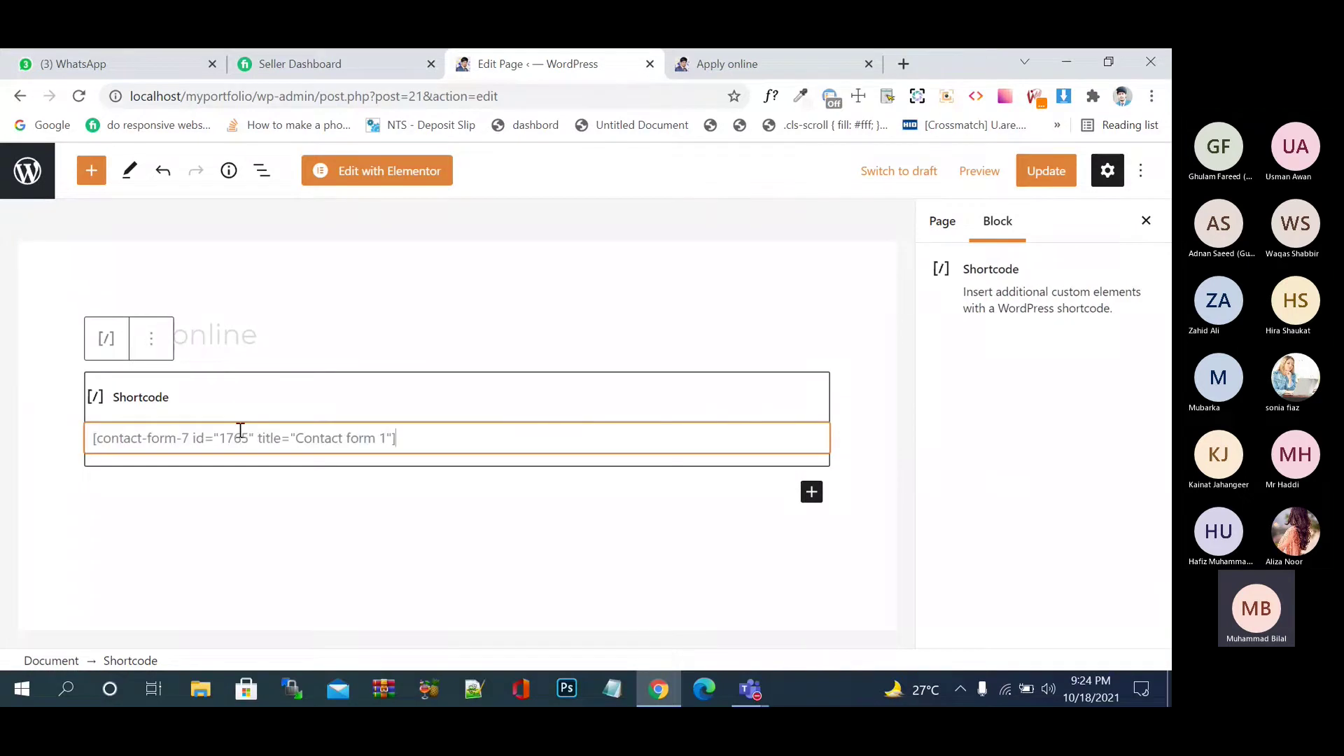
click(476, 519)
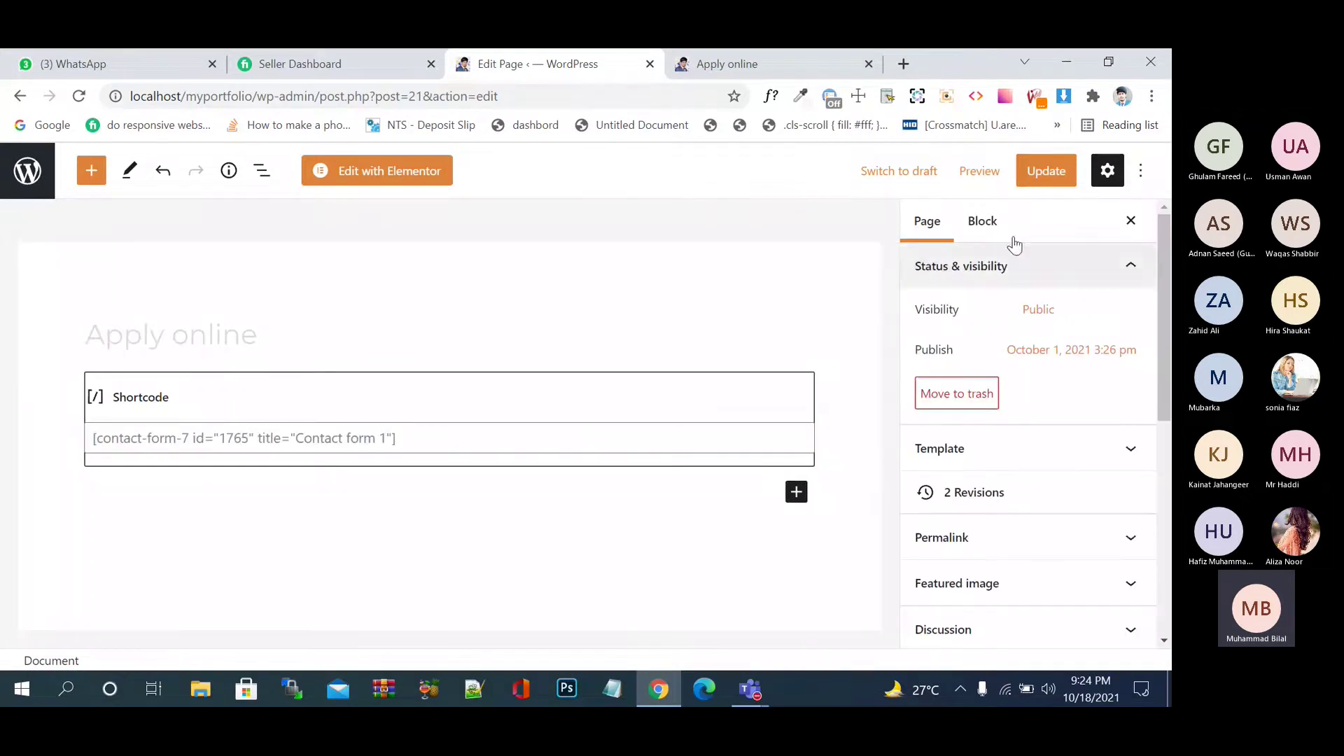
click(1048, 173)
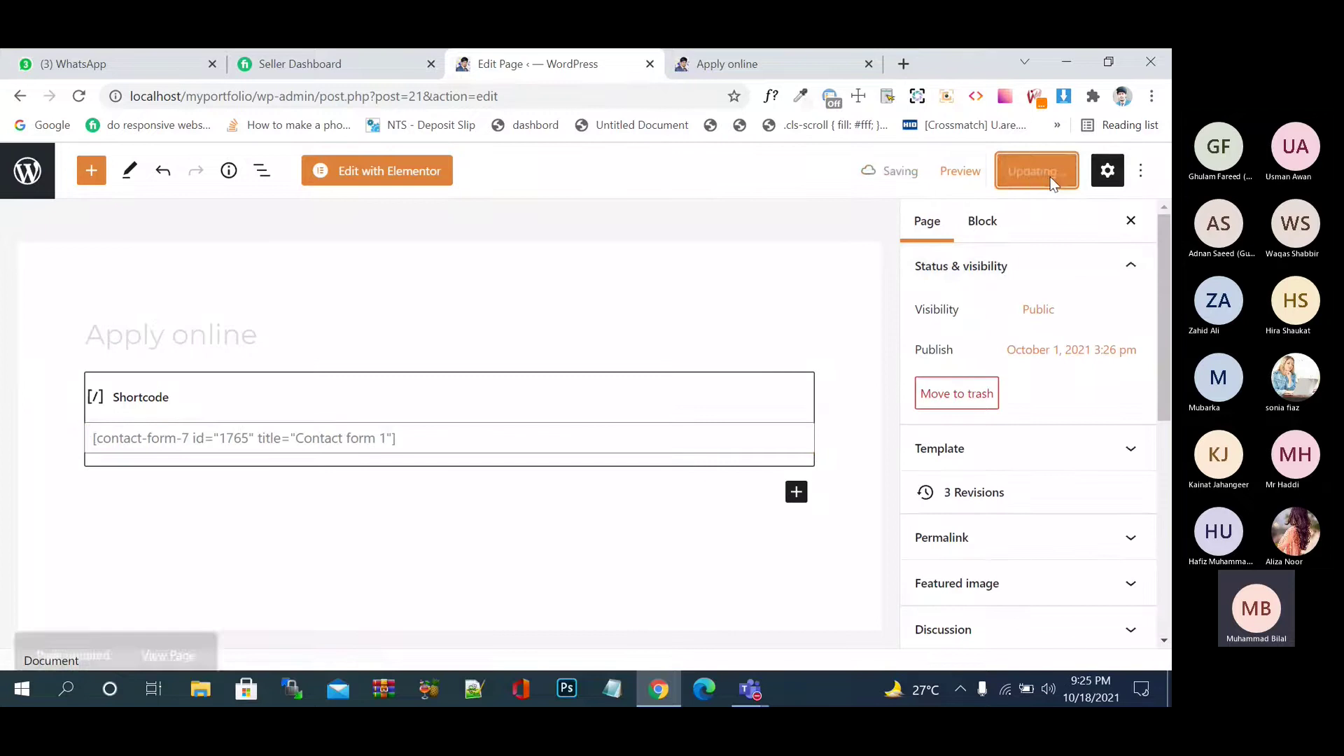
click(797, 60)
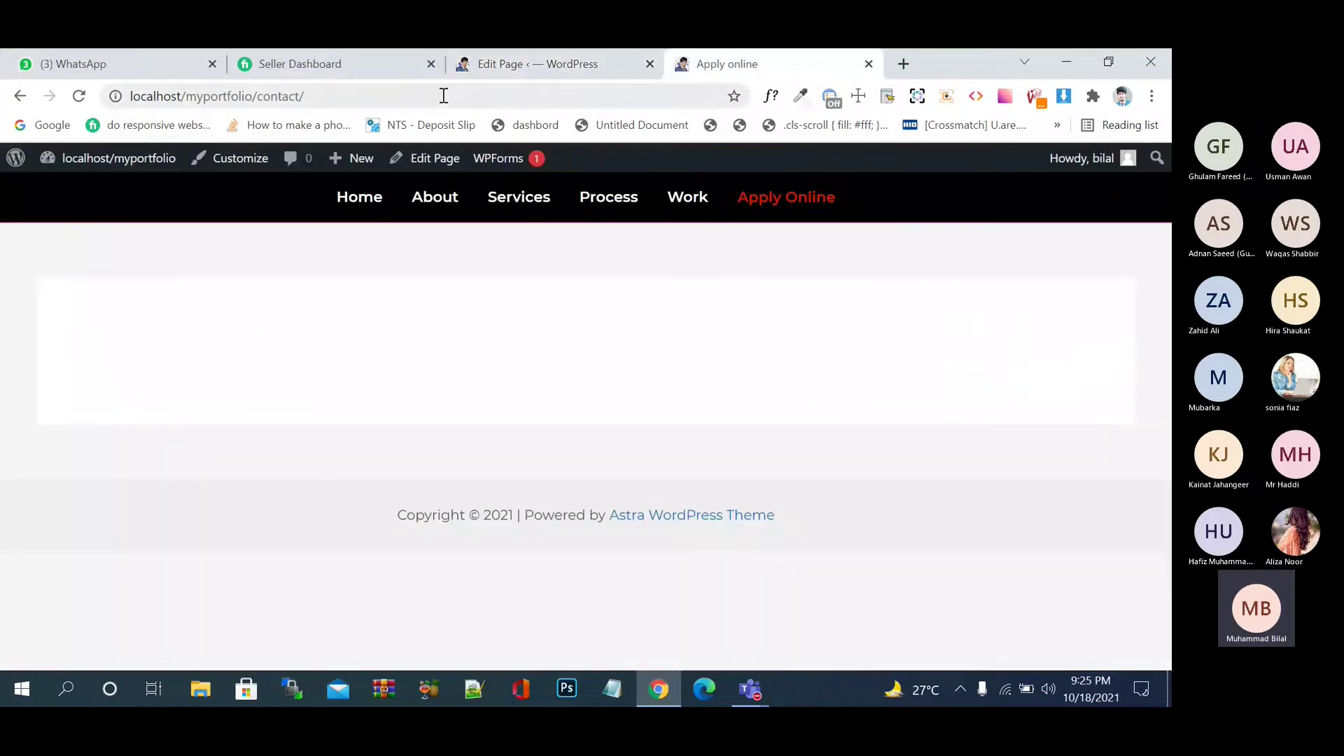
- Reload the live Apply online page and try its name, email and subject fields
click(78, 96)
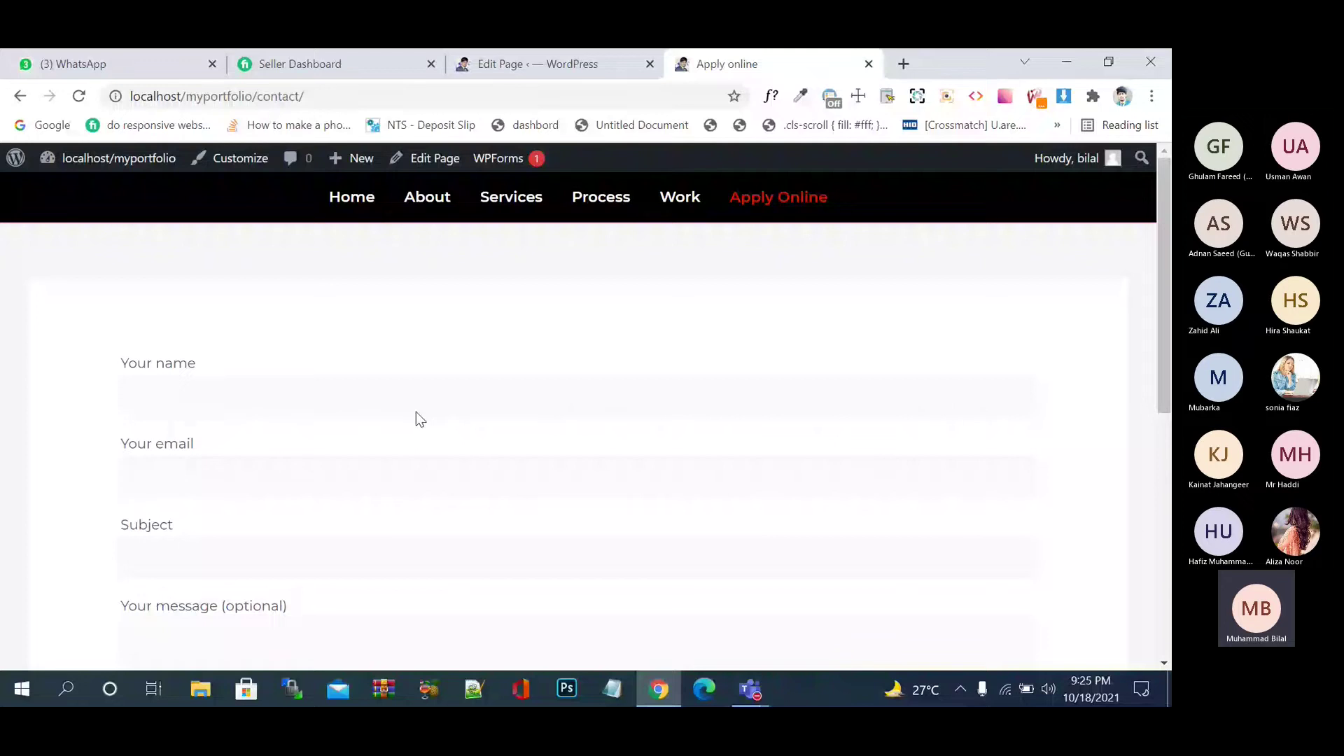
scroll(417, 415, down, 2)
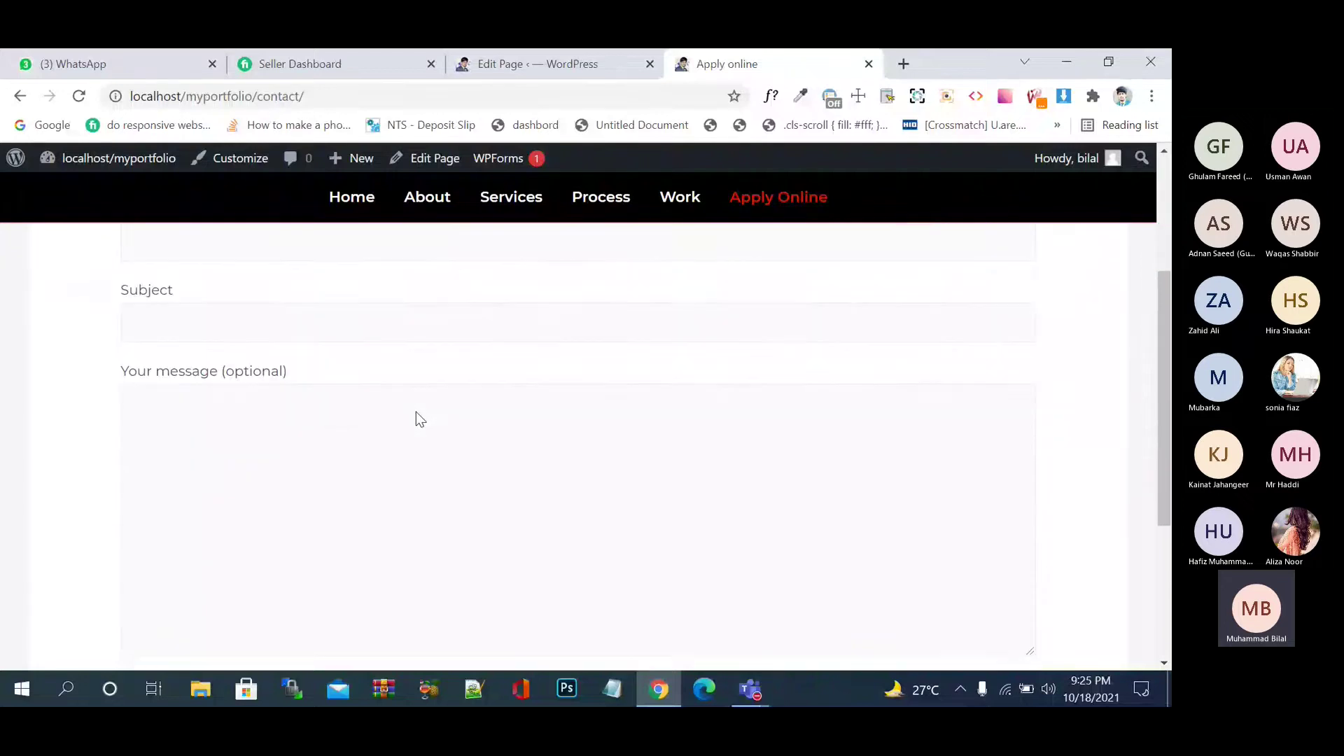
scroll(416, 413, down, 3)
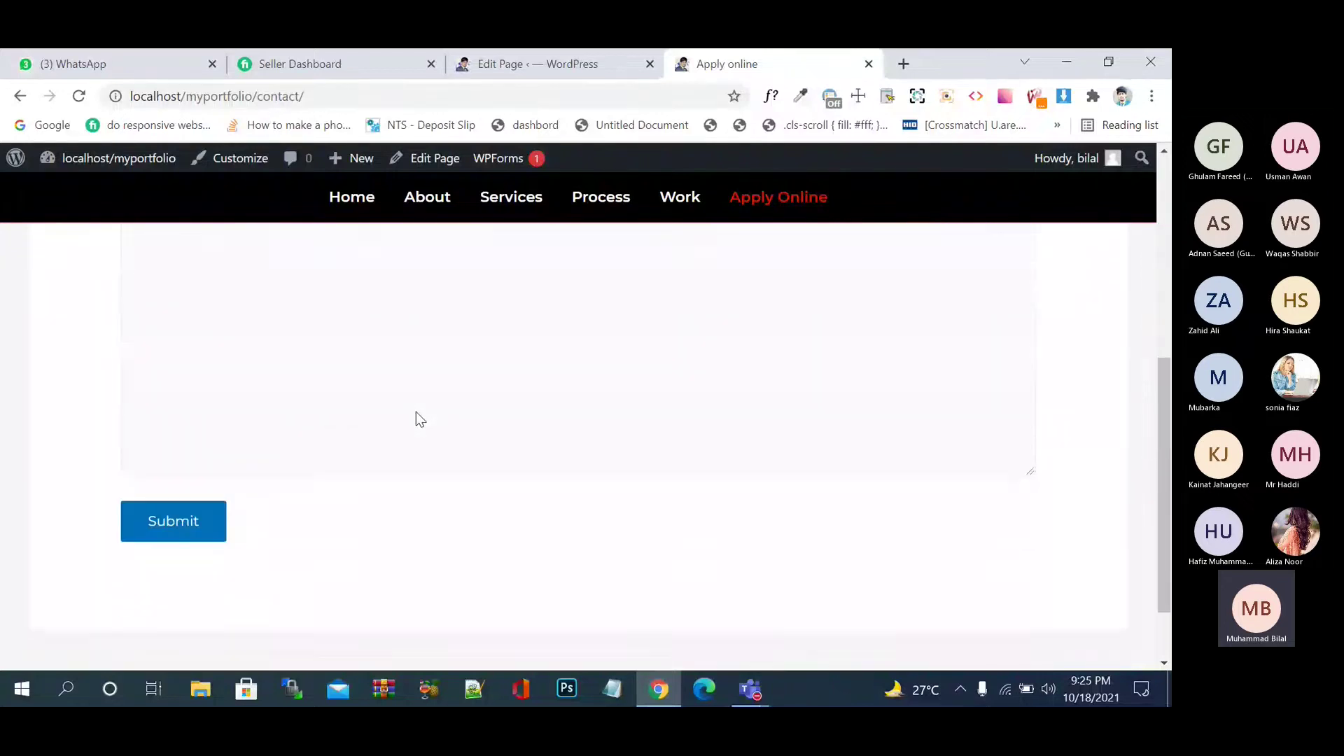
scroll(416, 418, up, 5)
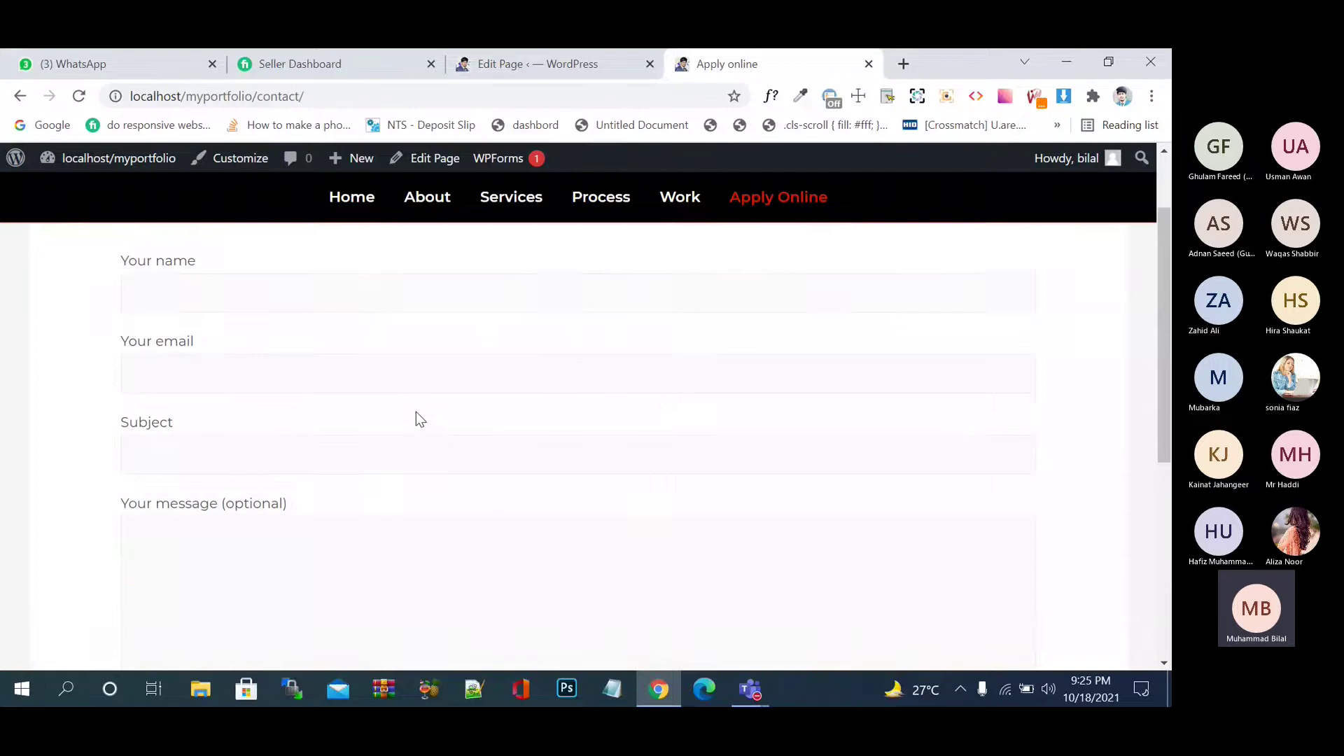
click(386, 395)
click(377, 476)
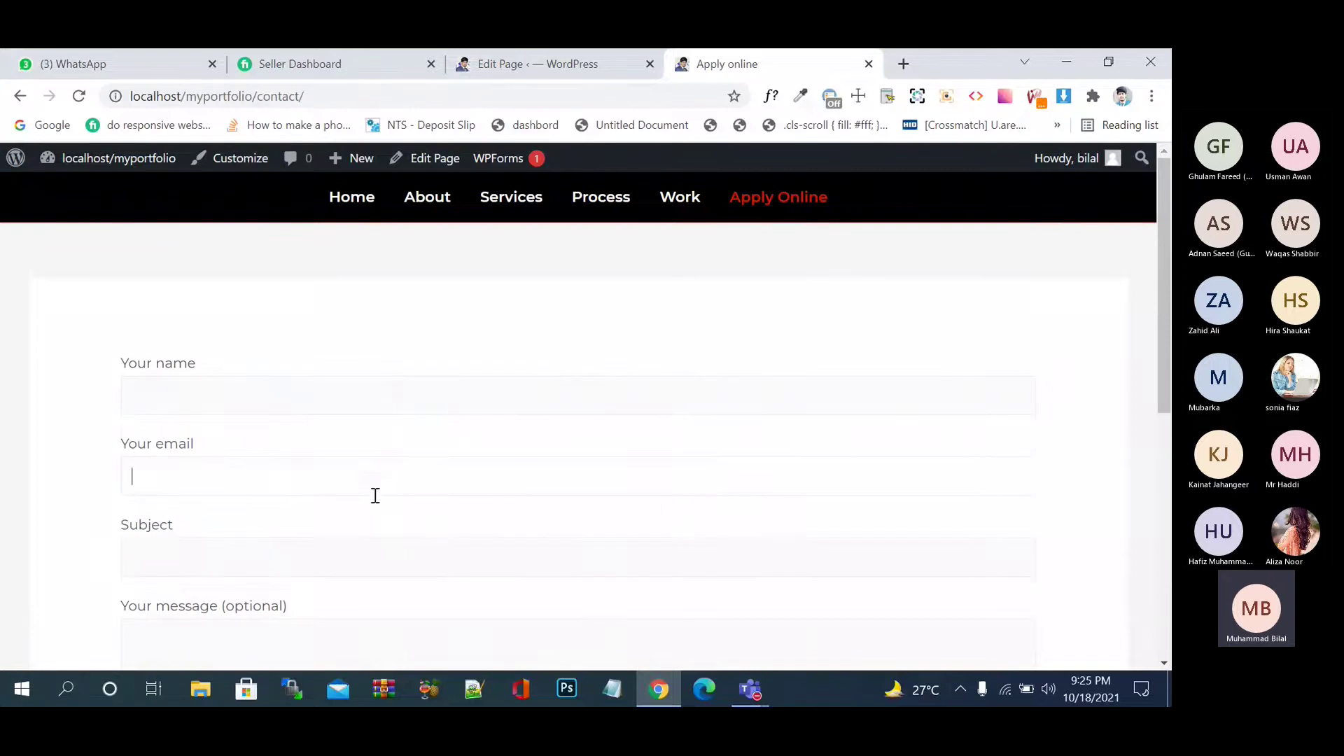
click(381, 560)
scroll(384, 562, down, 2)
scroll(384, 563, down, 4)
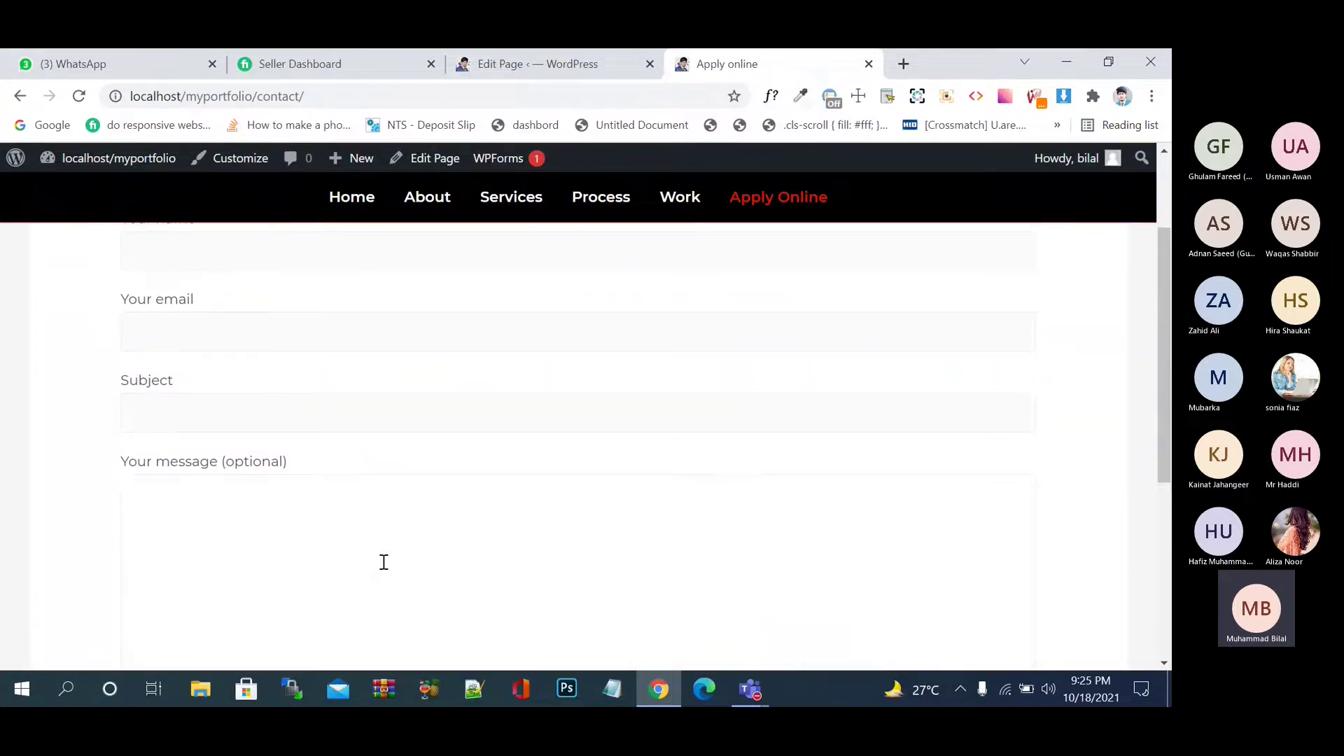
scroll(383, 562, up, 5)
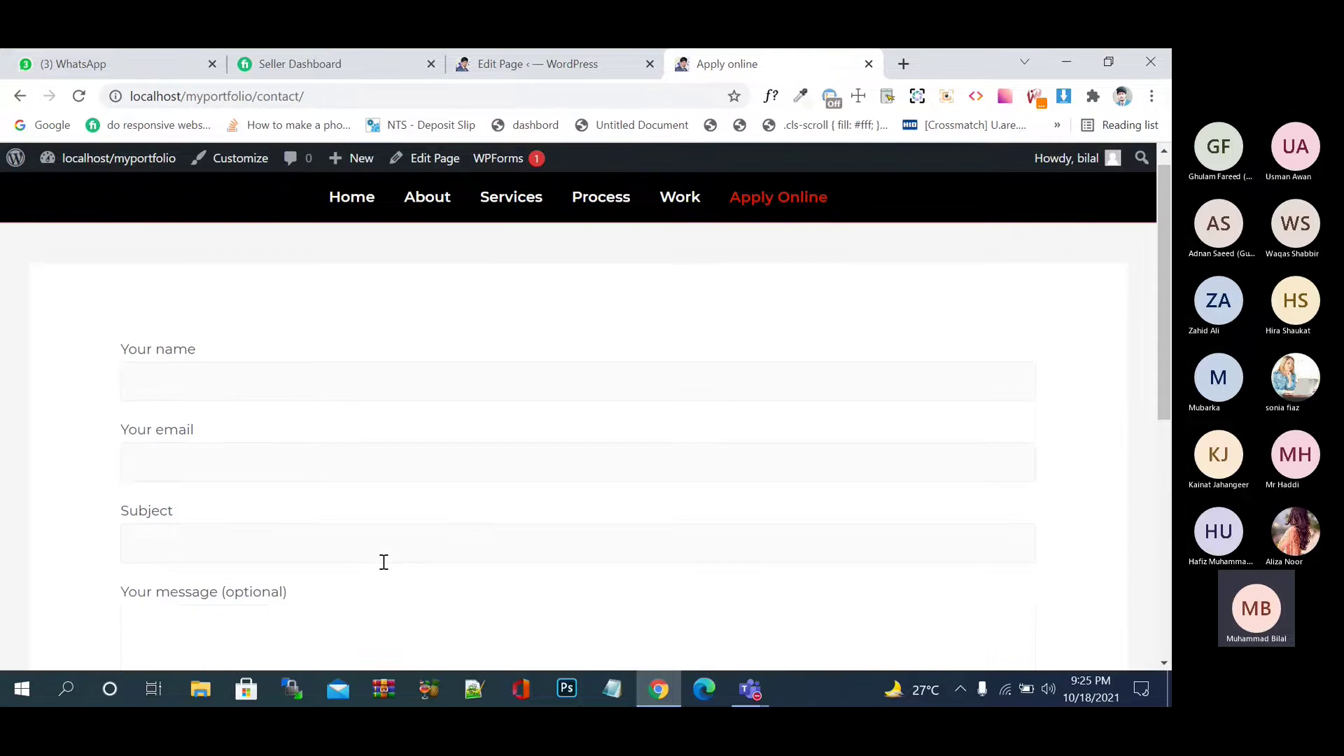
click(408, 408)
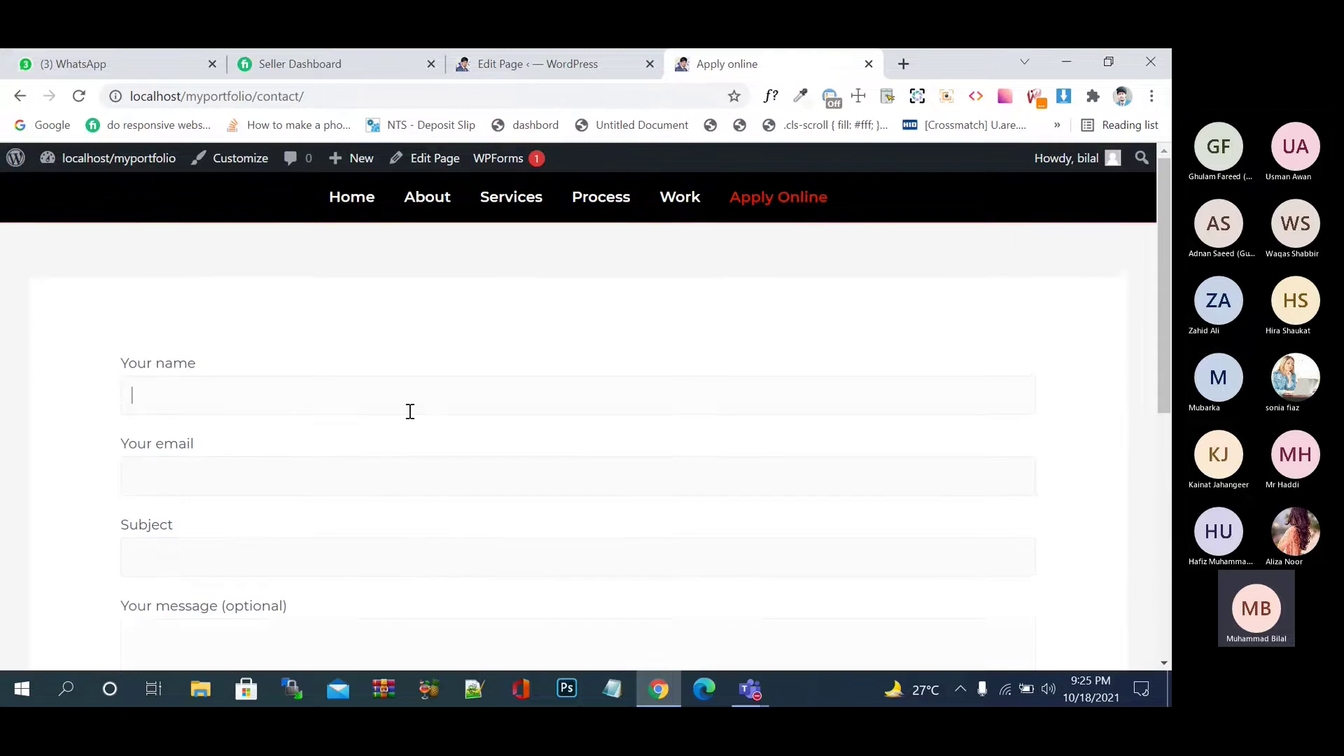
click(424, 482)
click(440, 567)
scroll(439, 567, down, 6)
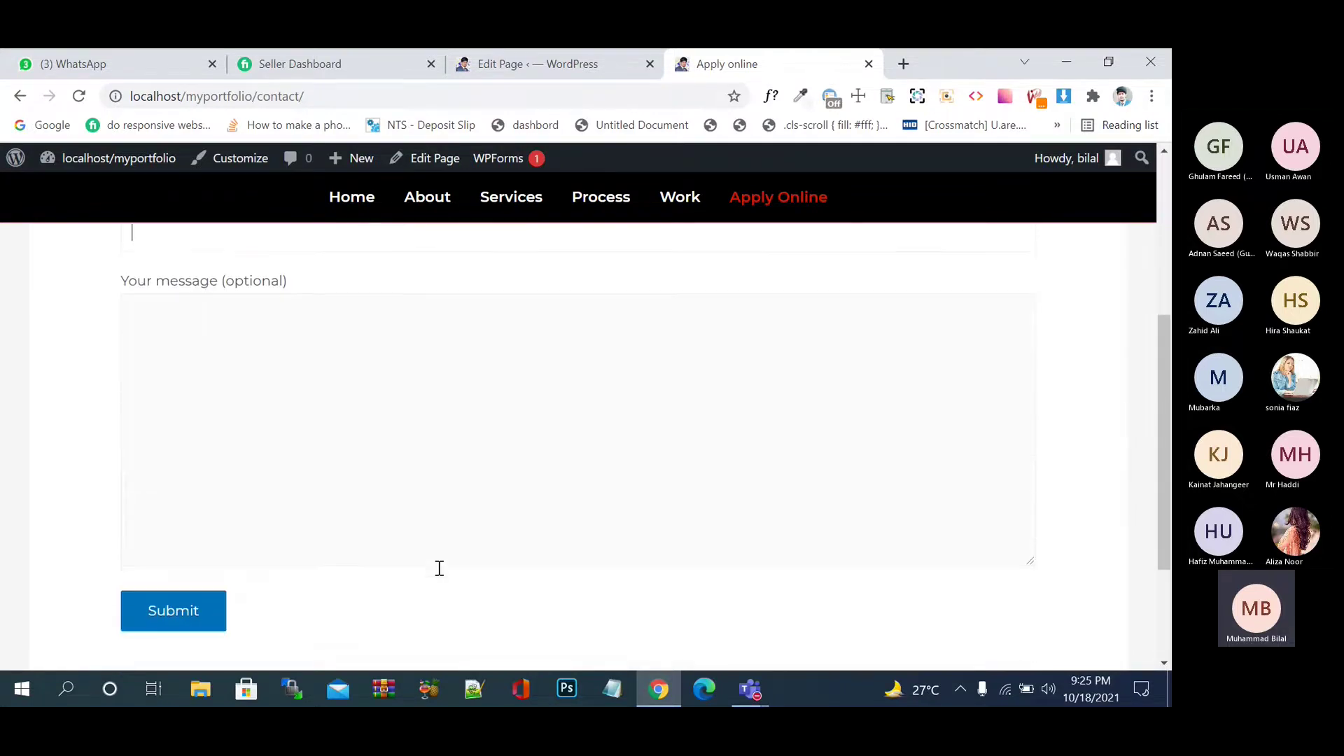
- Compare the live page with the editor, then exit the editor to the Pages list
click(499, 56)
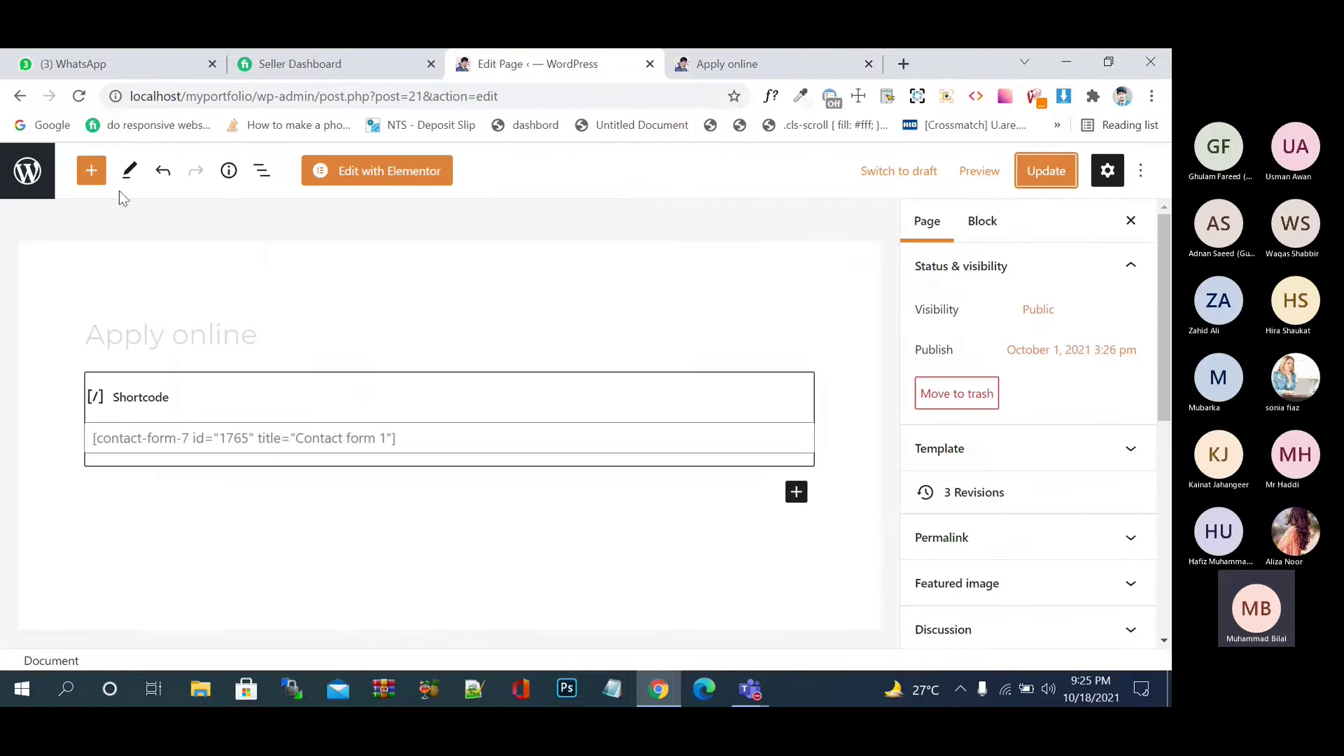
click(810, 60)
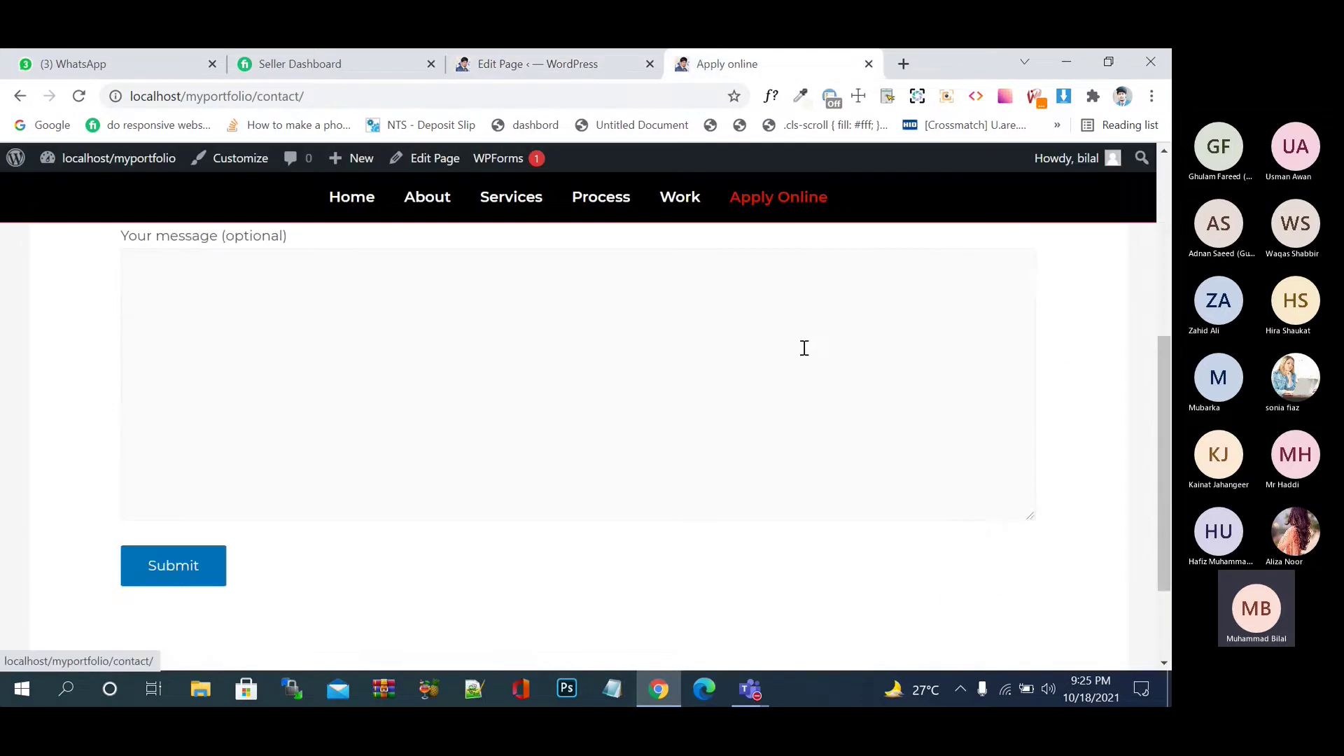
scroll(805, 348, down, 4)
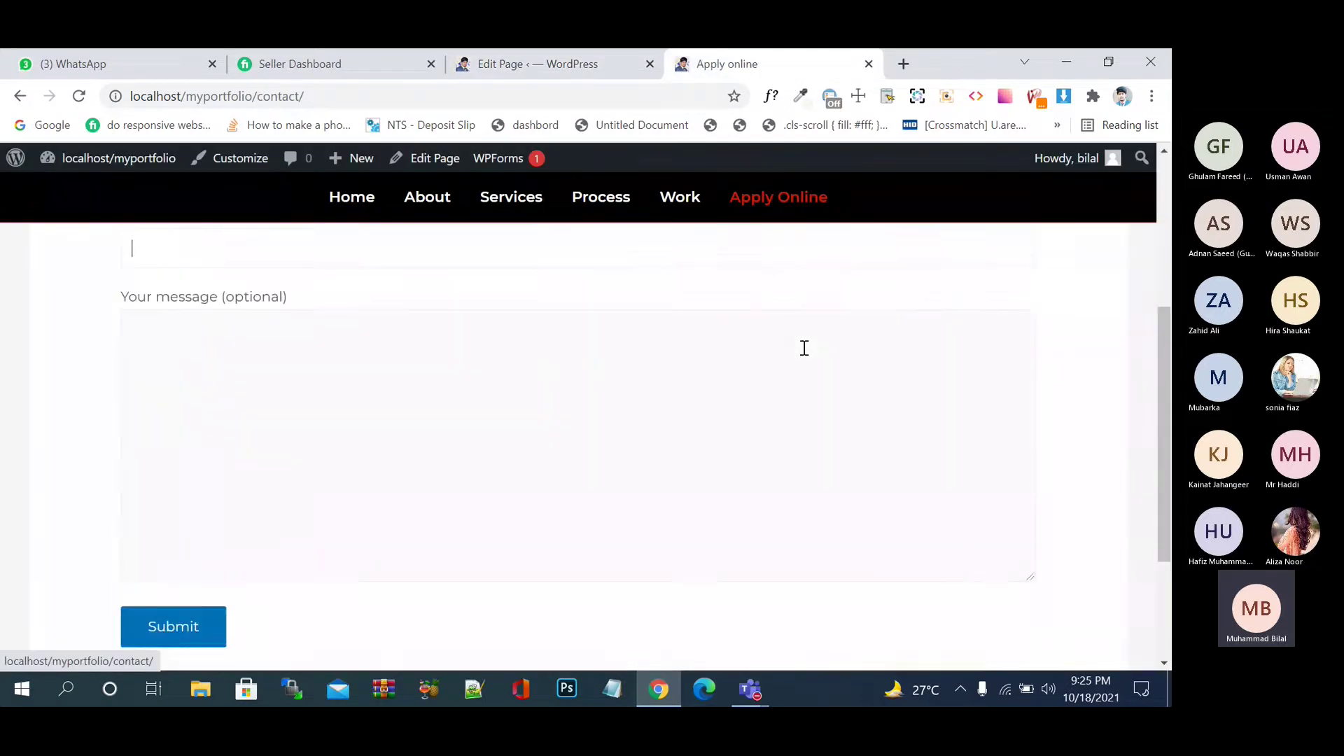
scroll(805, 348, up, 4)
scroll(804, 348, down, 3)
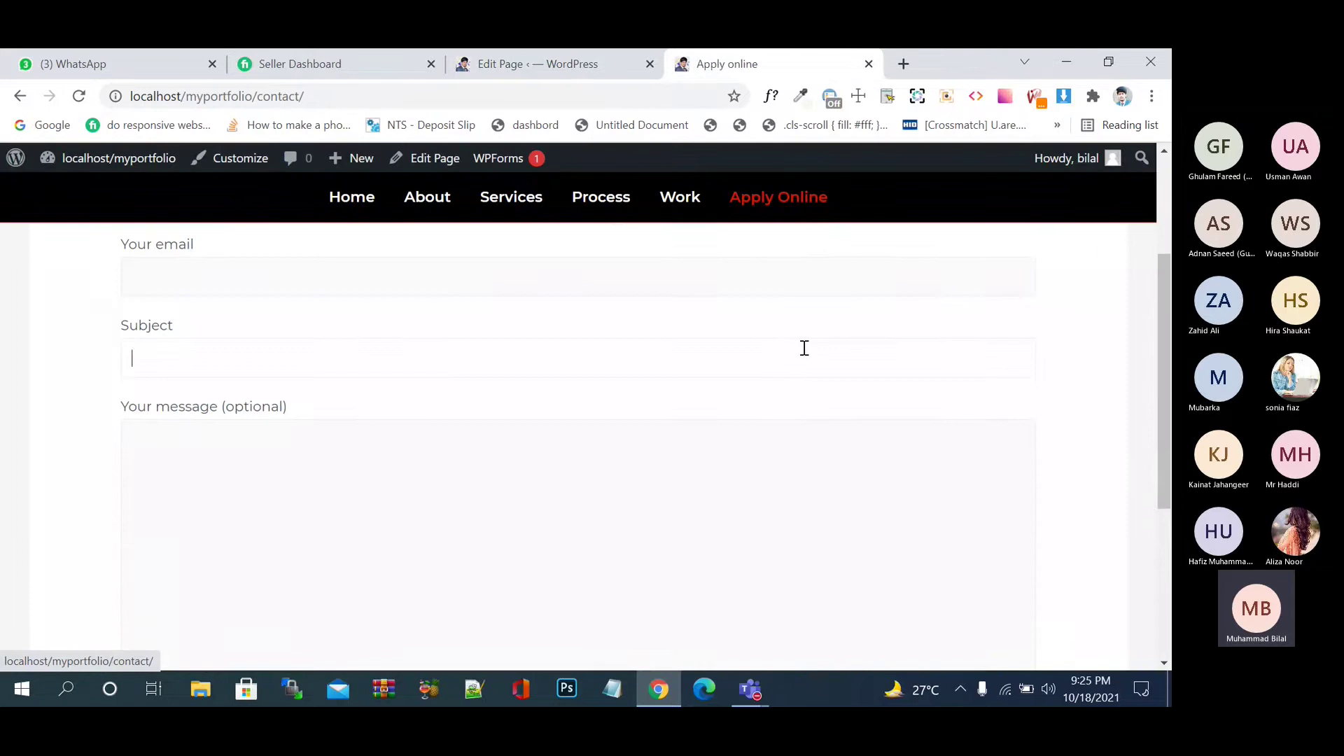
click(547, 57)
click(10, 182)
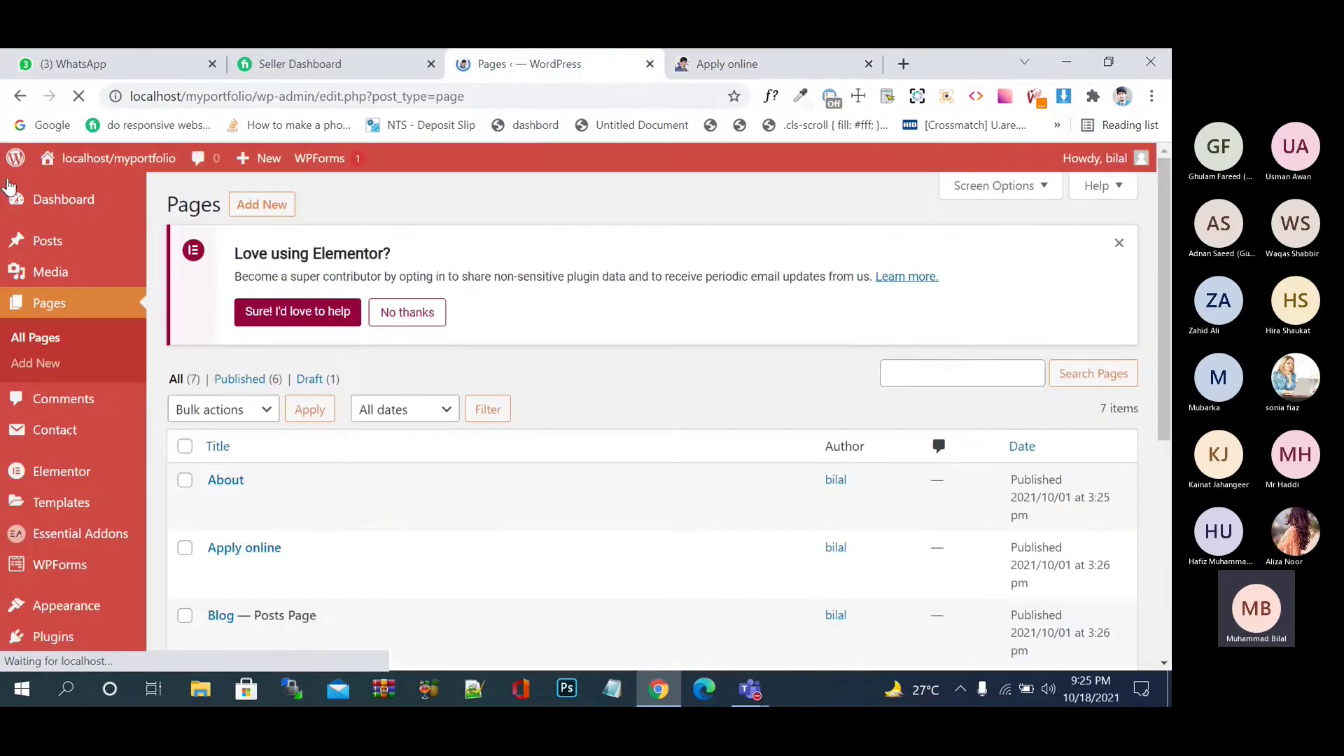
- Go to the Dashboard, dismiss the Elementor notice, and find Contact > Contact Forms in the admin menu
click(262, 214)
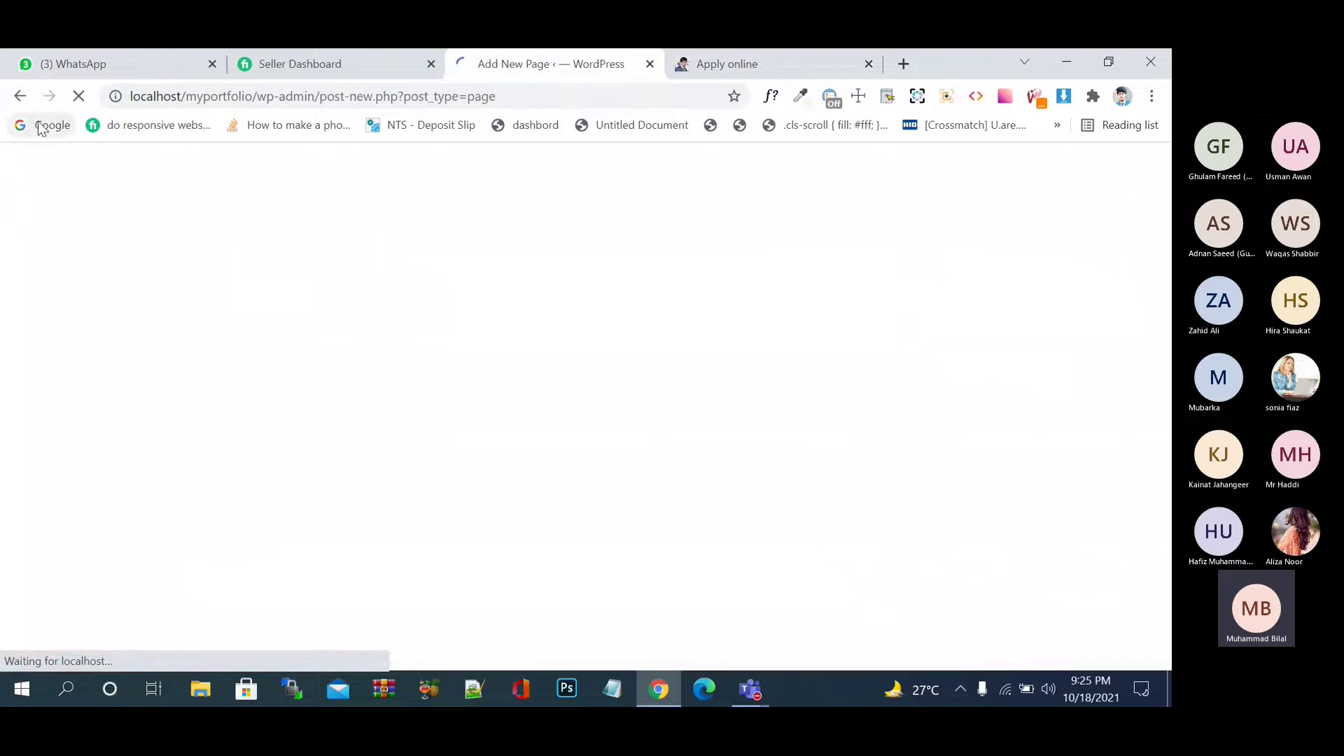
click(21, 96)
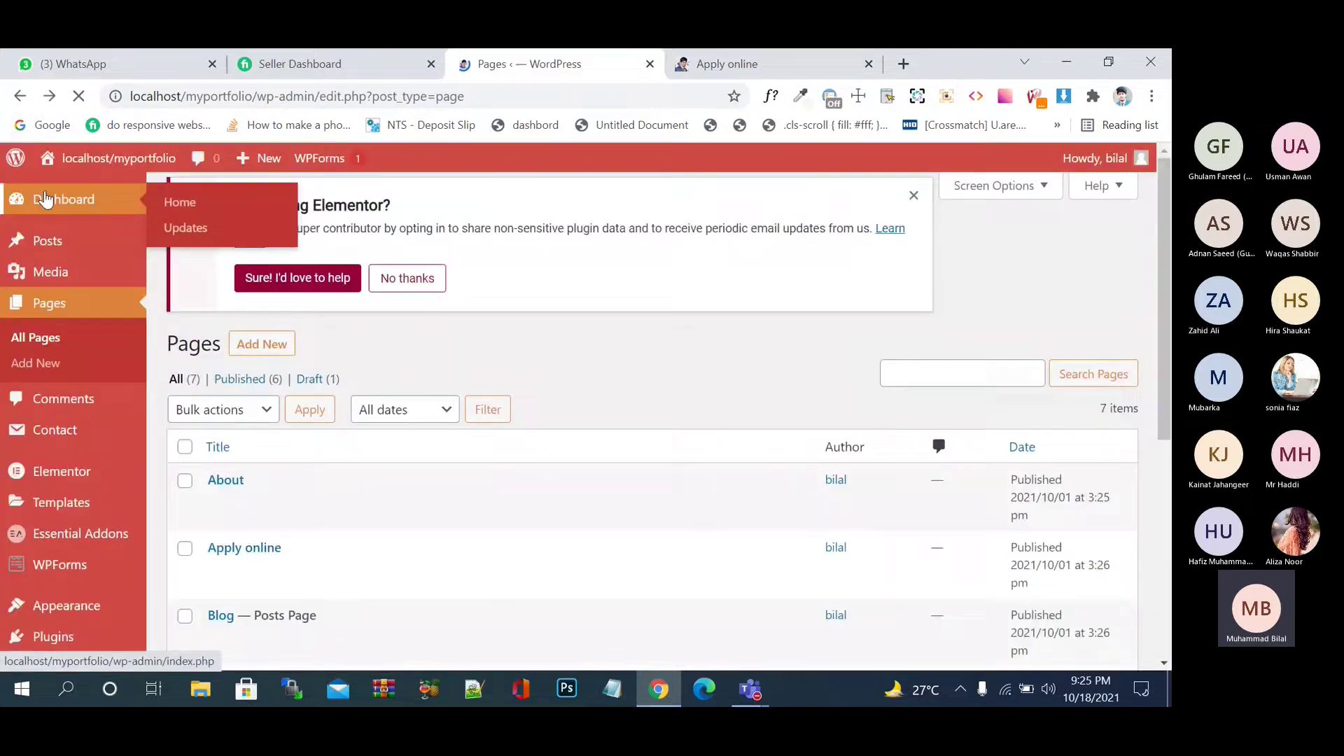
click(46, 199)
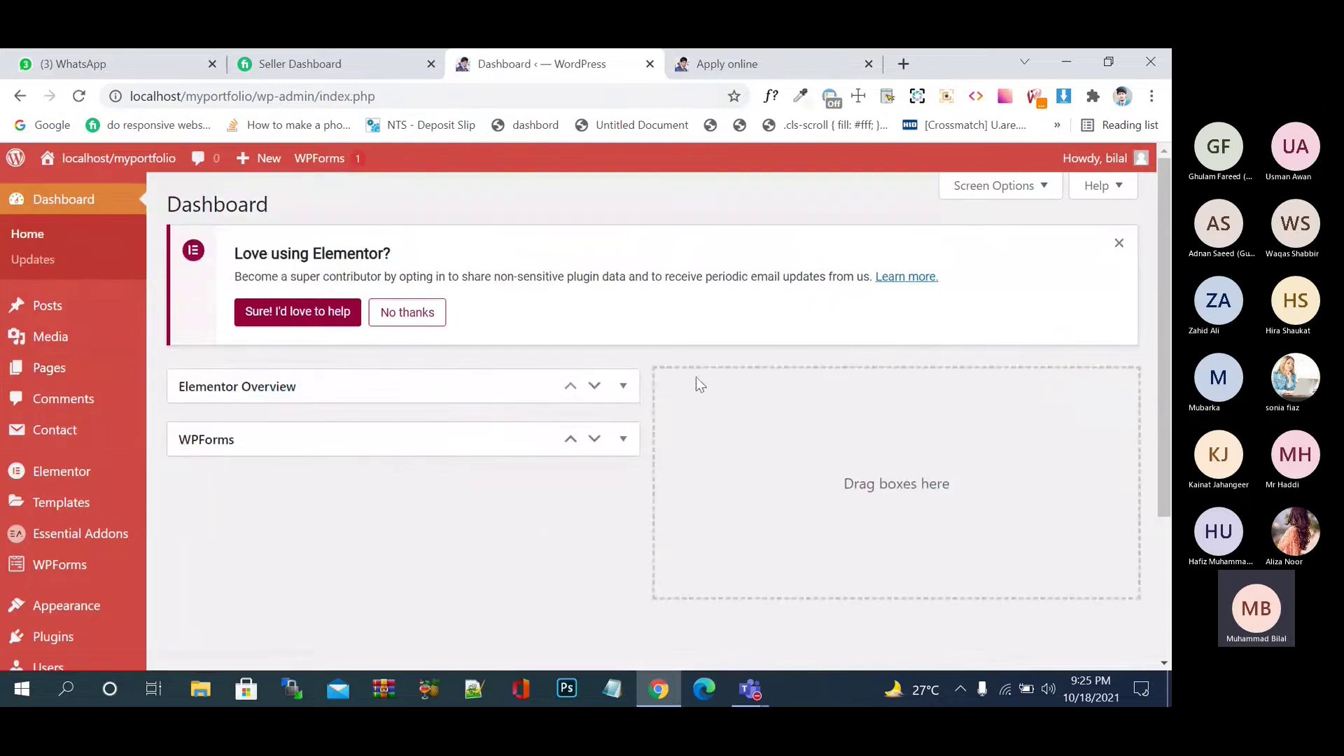
click(1119, 243)
mouse_move(145, 471)
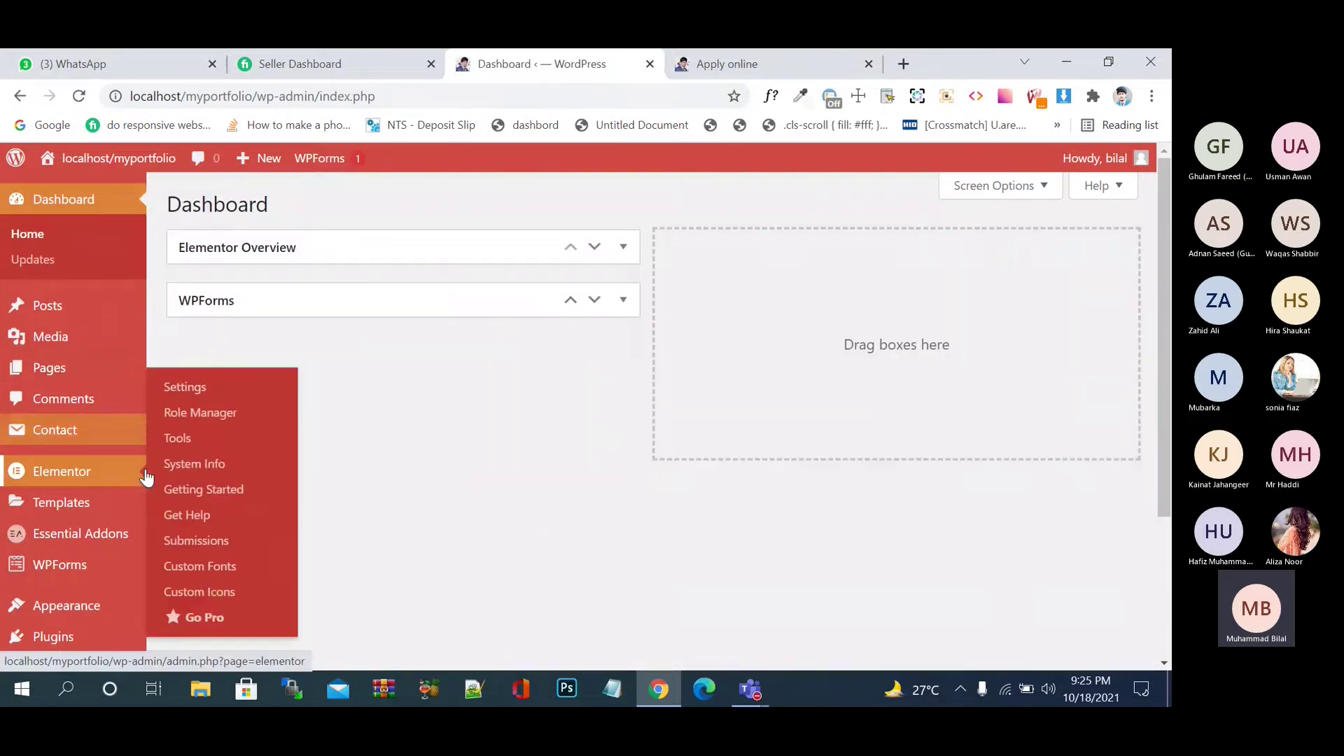
scroll(147, 477, down, 2)
scroll(147, 478, down, 1)
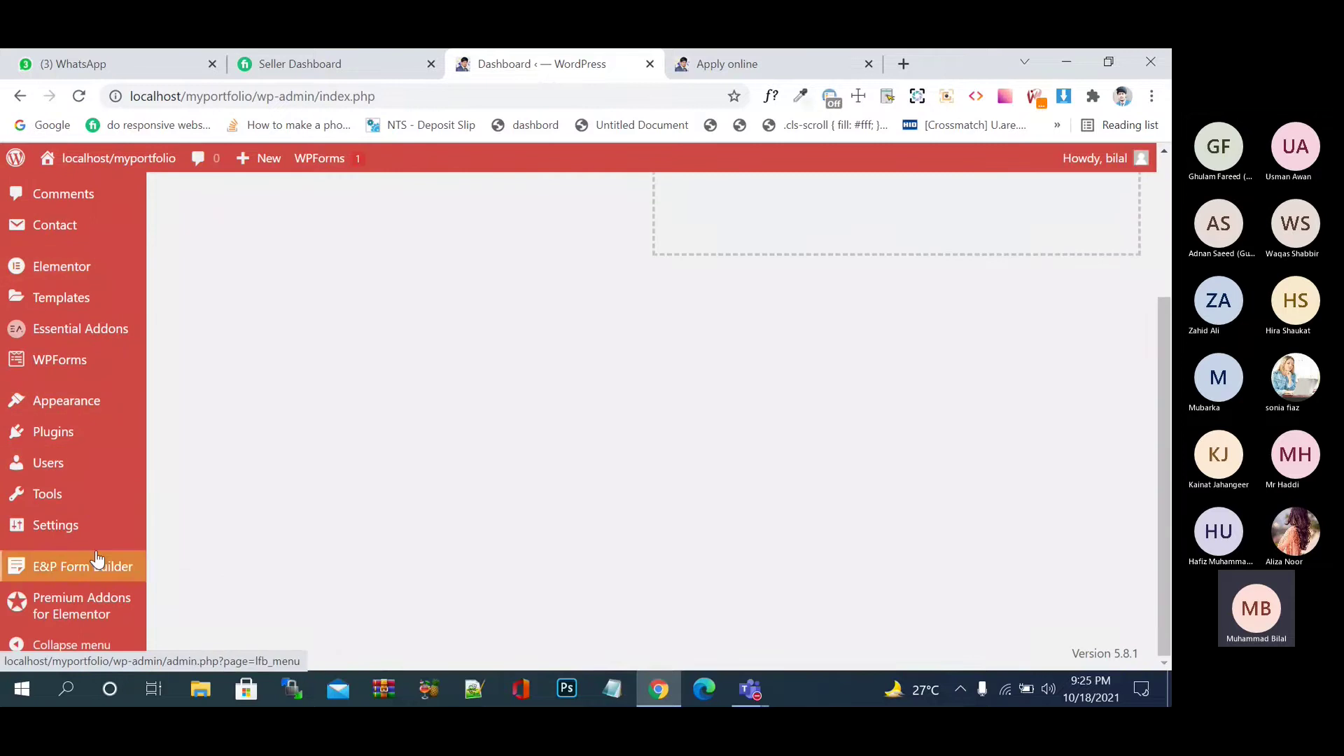
mouse_move(97, 560)
mouse_move(91, 533)
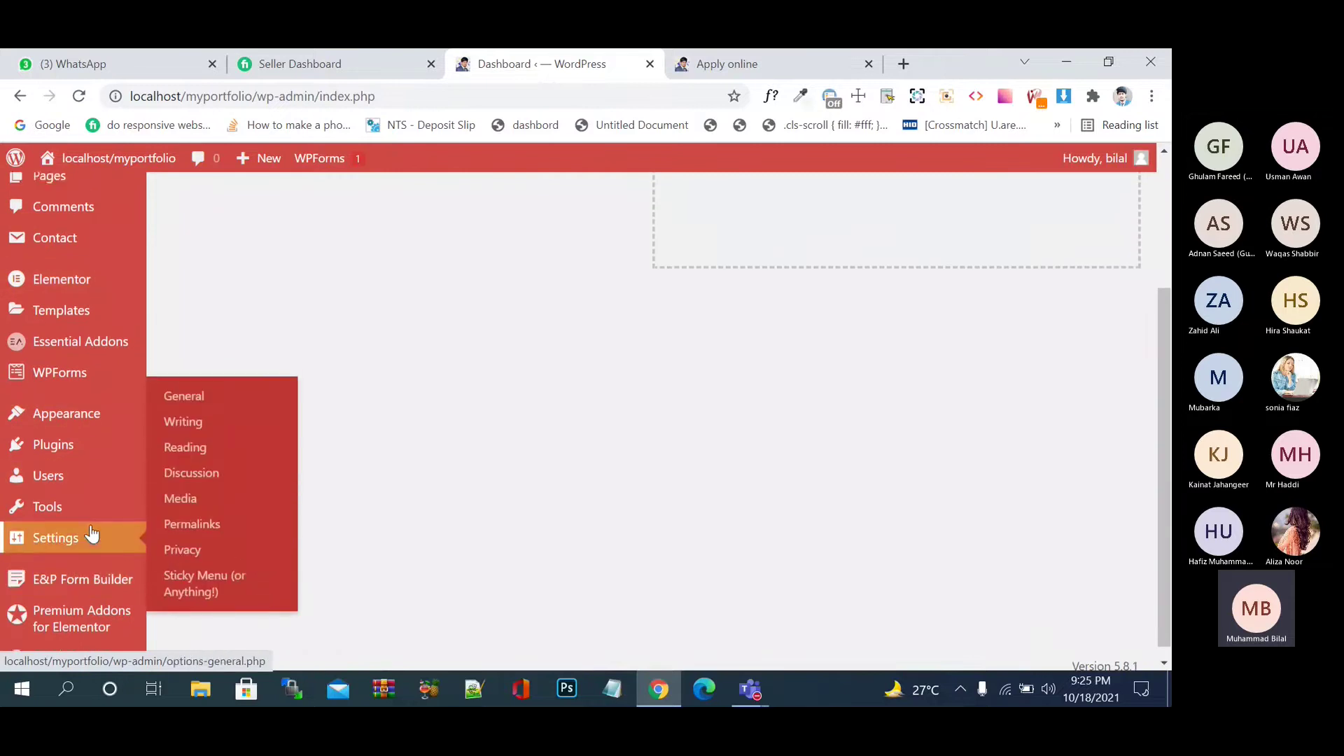
scroll(90, 532, up, 3)
mouse_move(67, 410)
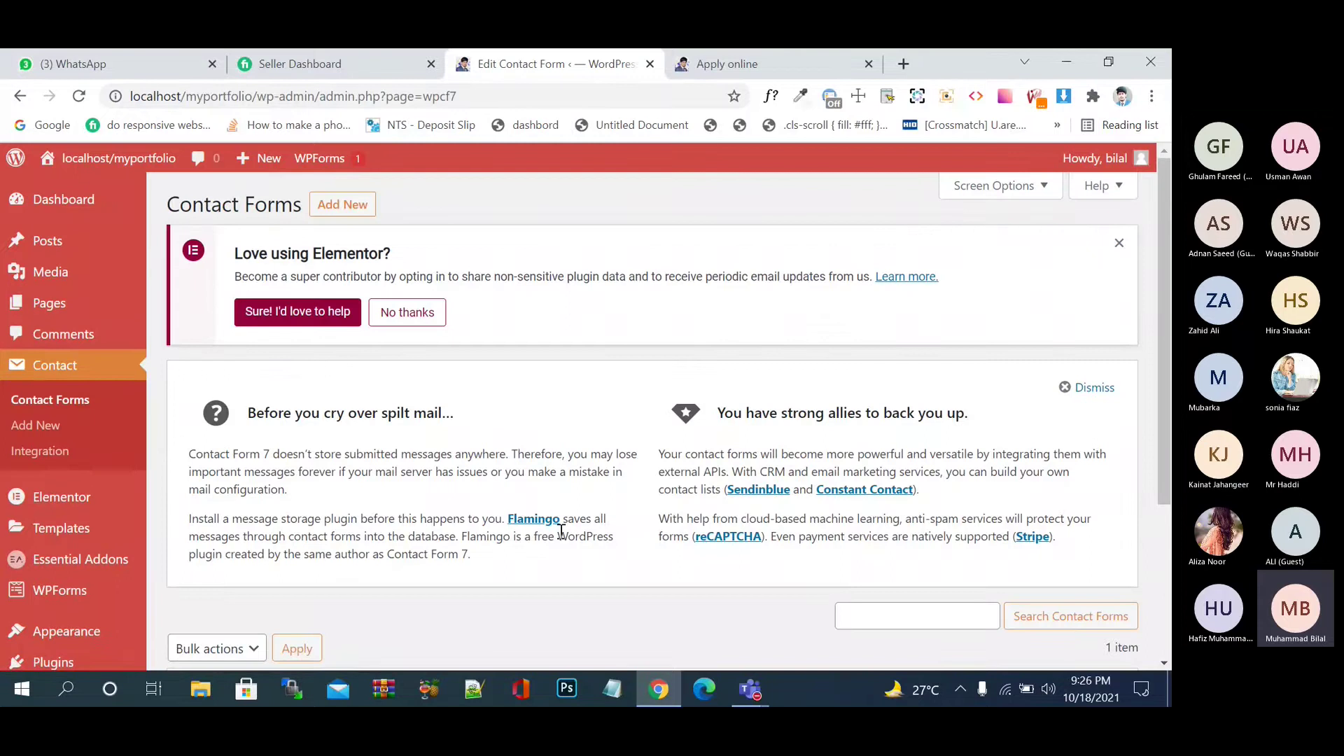
- Create a new contact form from Contact Forms' Add New
scroll(558, 532, down, 3)
scroll(383, 458, up, 2)
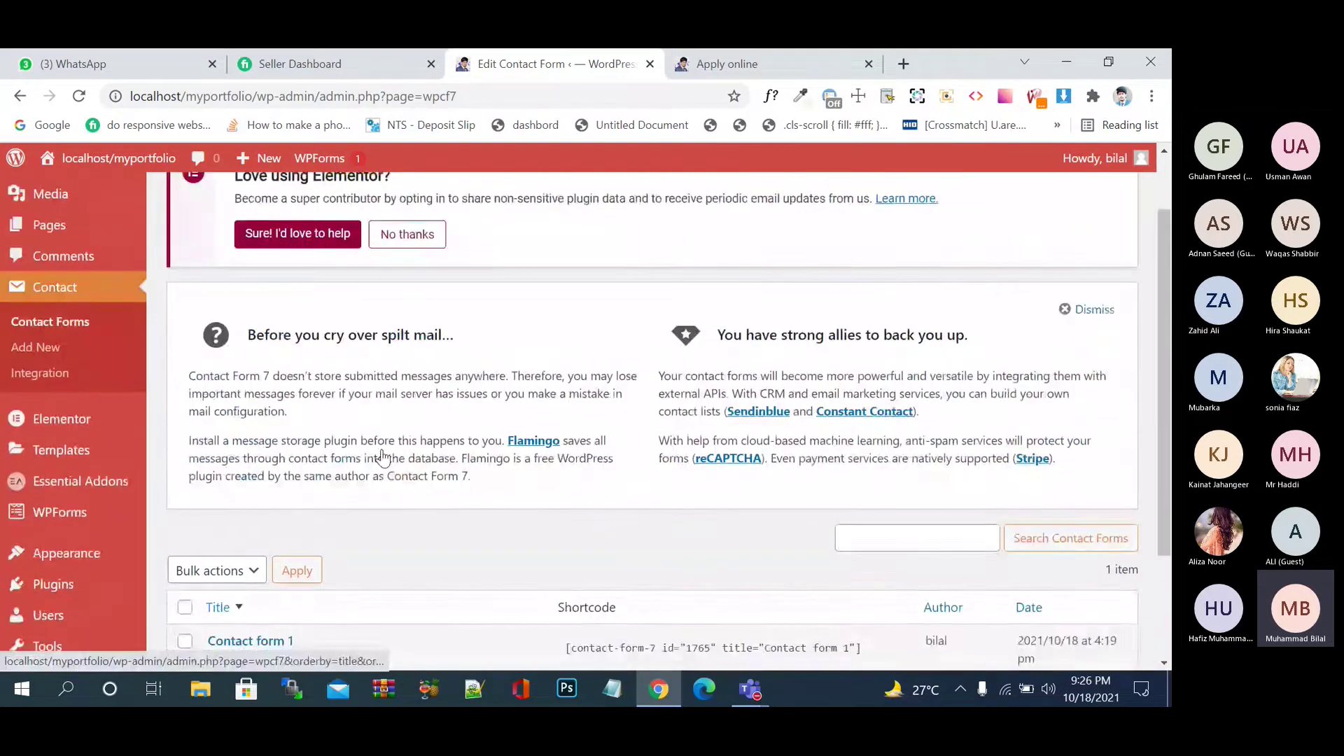
scroll(383, 458, up, 1)
click(353, 211)
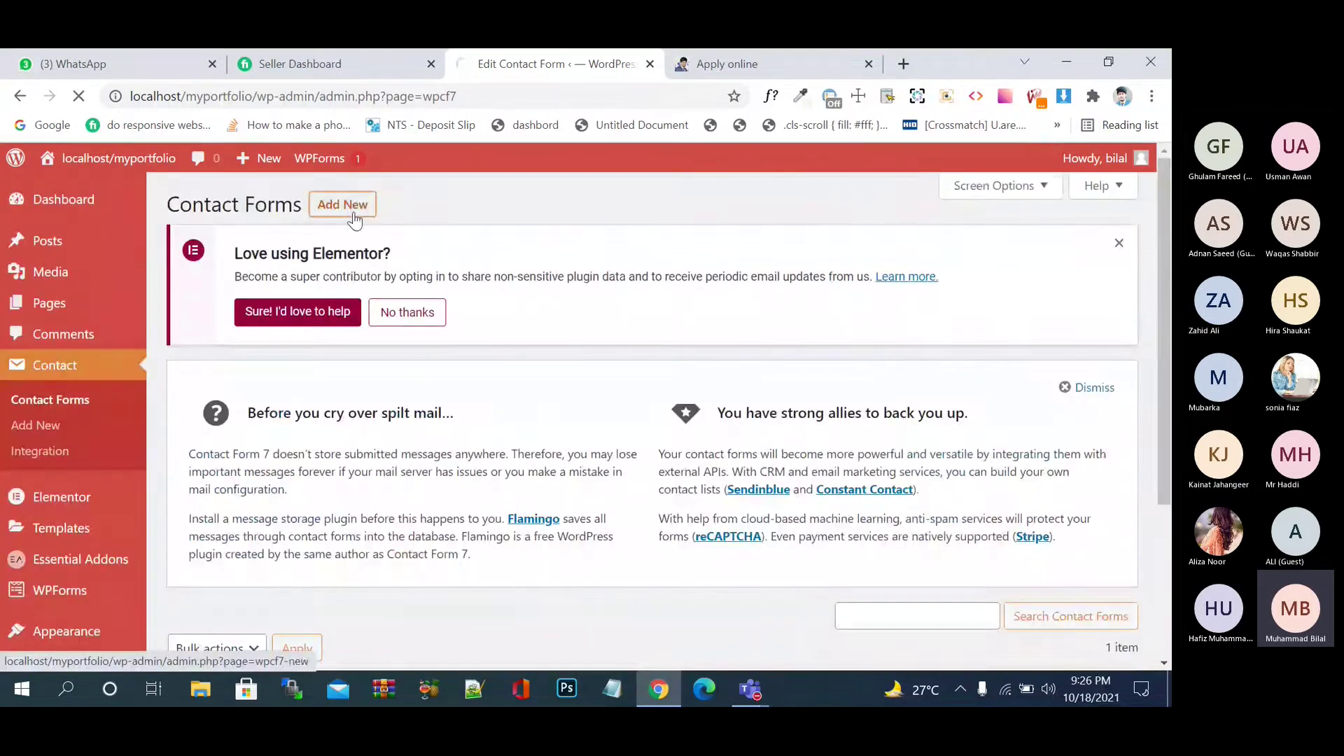
scroll(495, 431, down, 2)
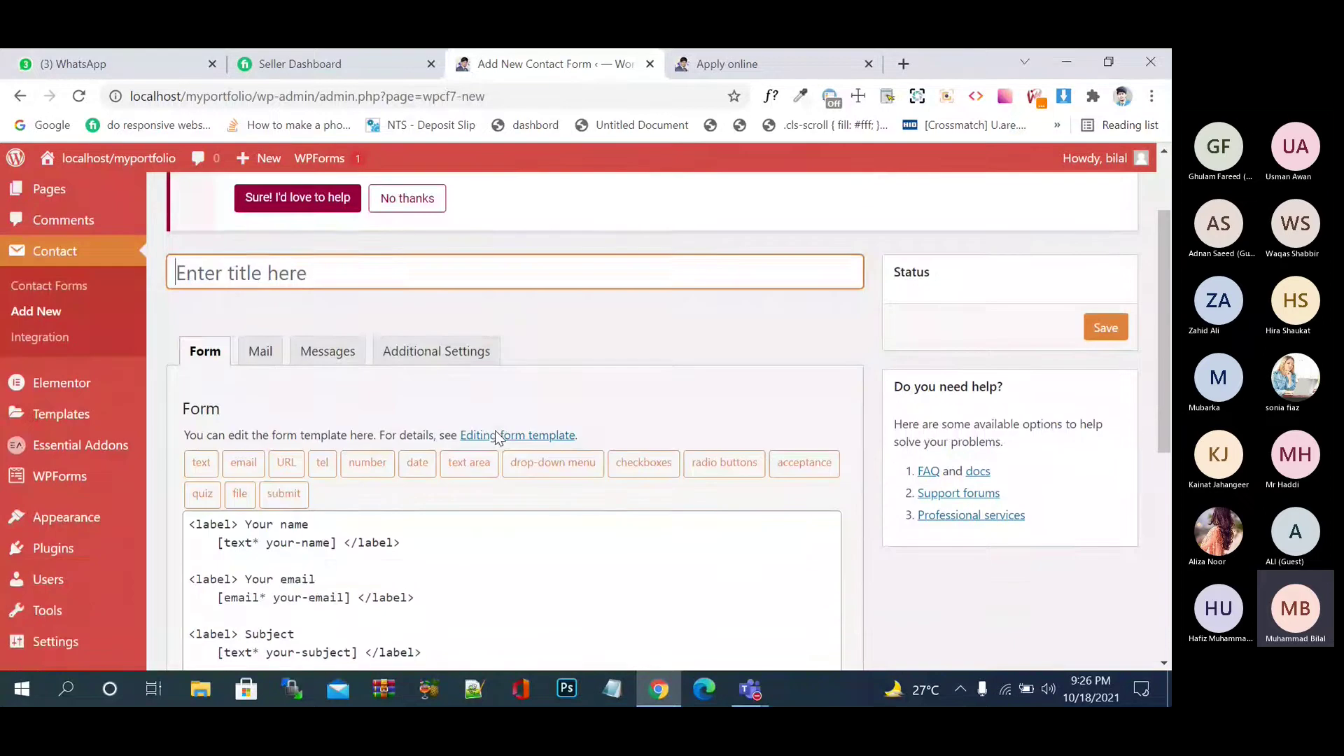
scroll(494, 431, down, 2)
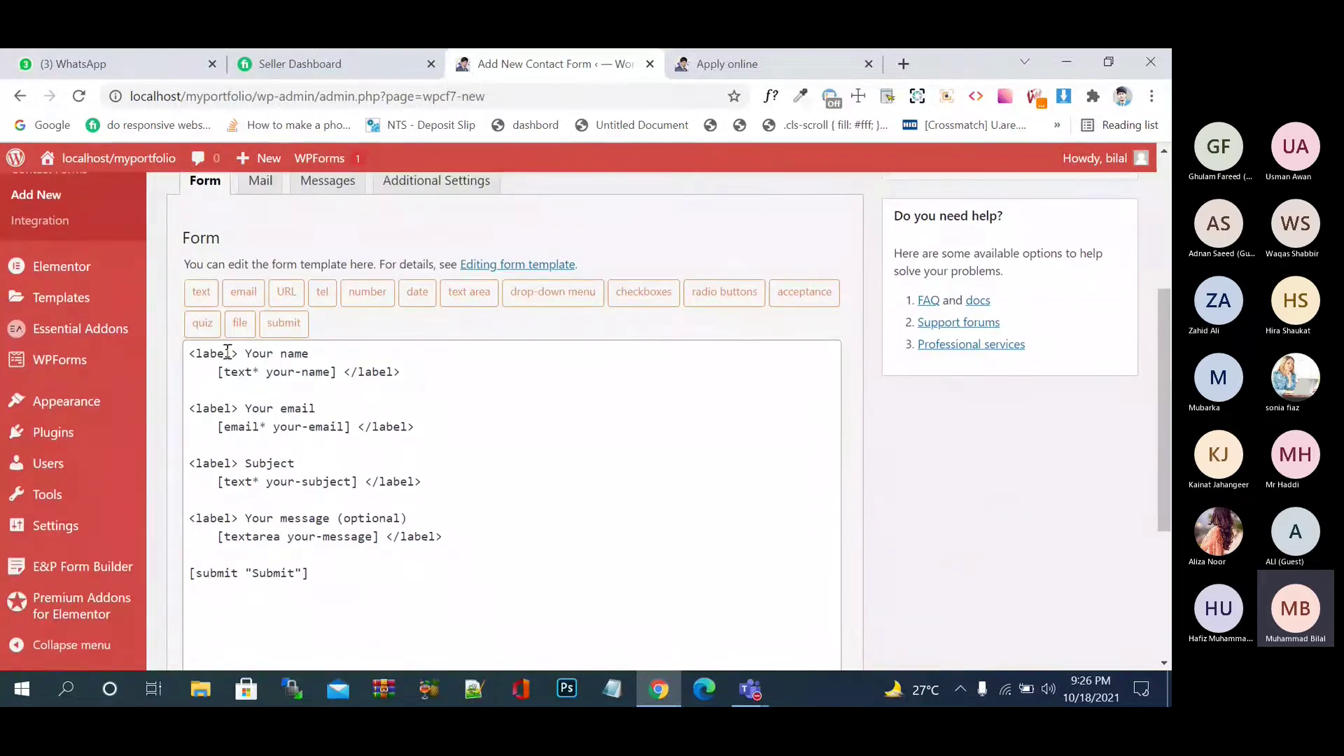
click(220, 353)
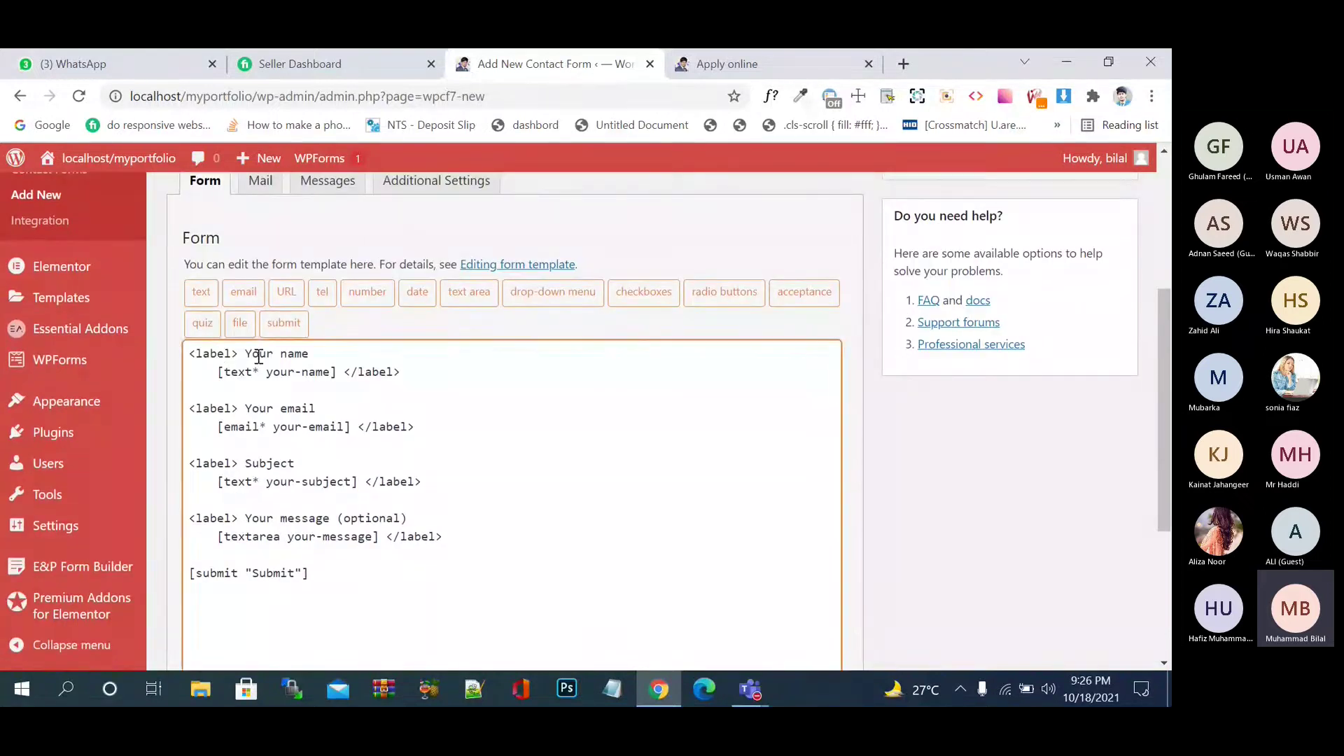
- Highlight the default Your name, Your email, Subject and Your message blocks in the template
click(315, 353)
click(226, 354)
click(310, 354)
drag(406, 375, 128, 329)
drag(415, 427, 209, 390)
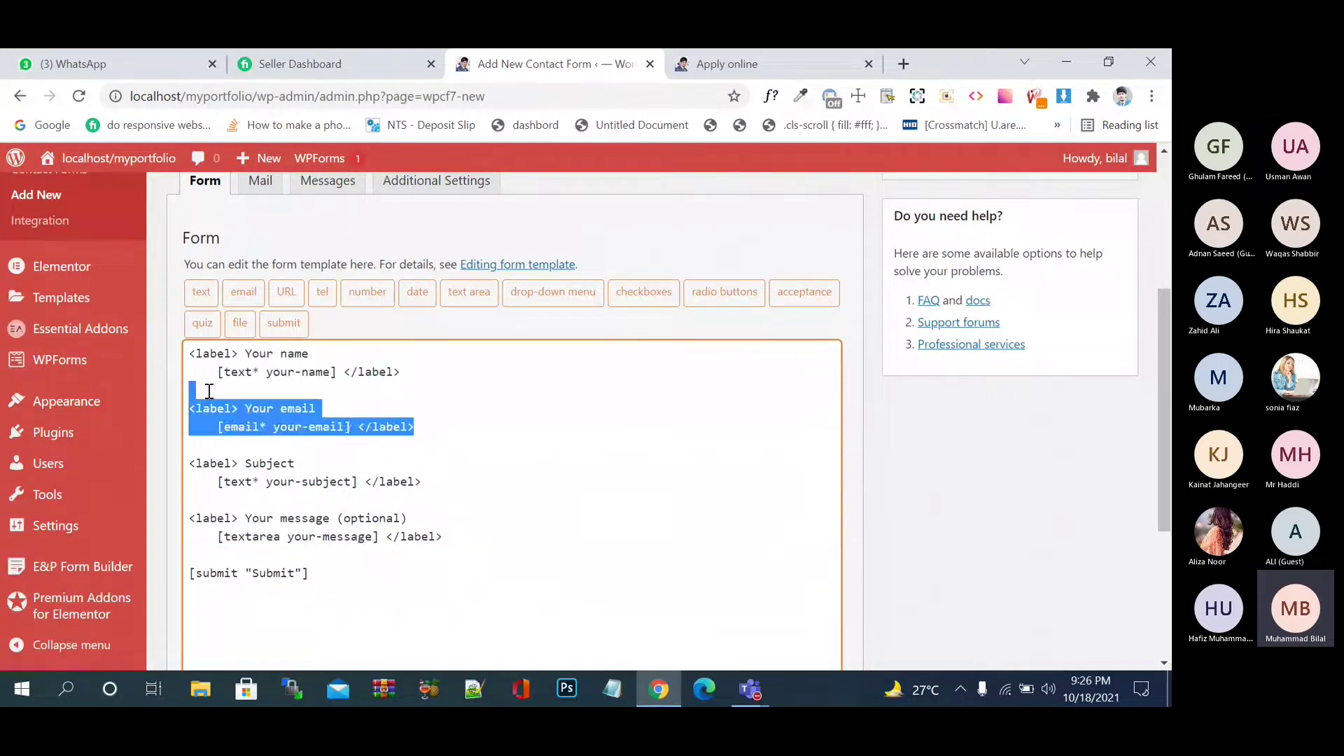
click(373, 468)
drag(421, 483, 190, 445)
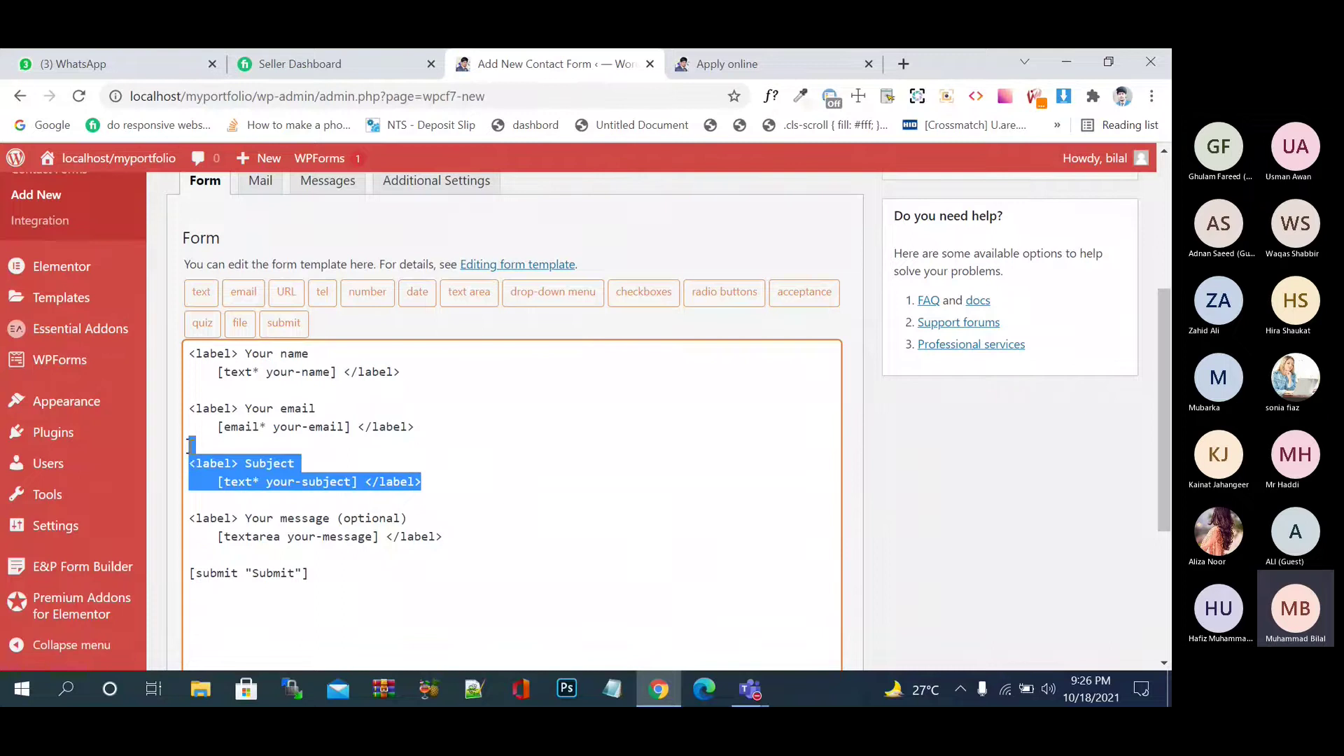
click(446, 537)
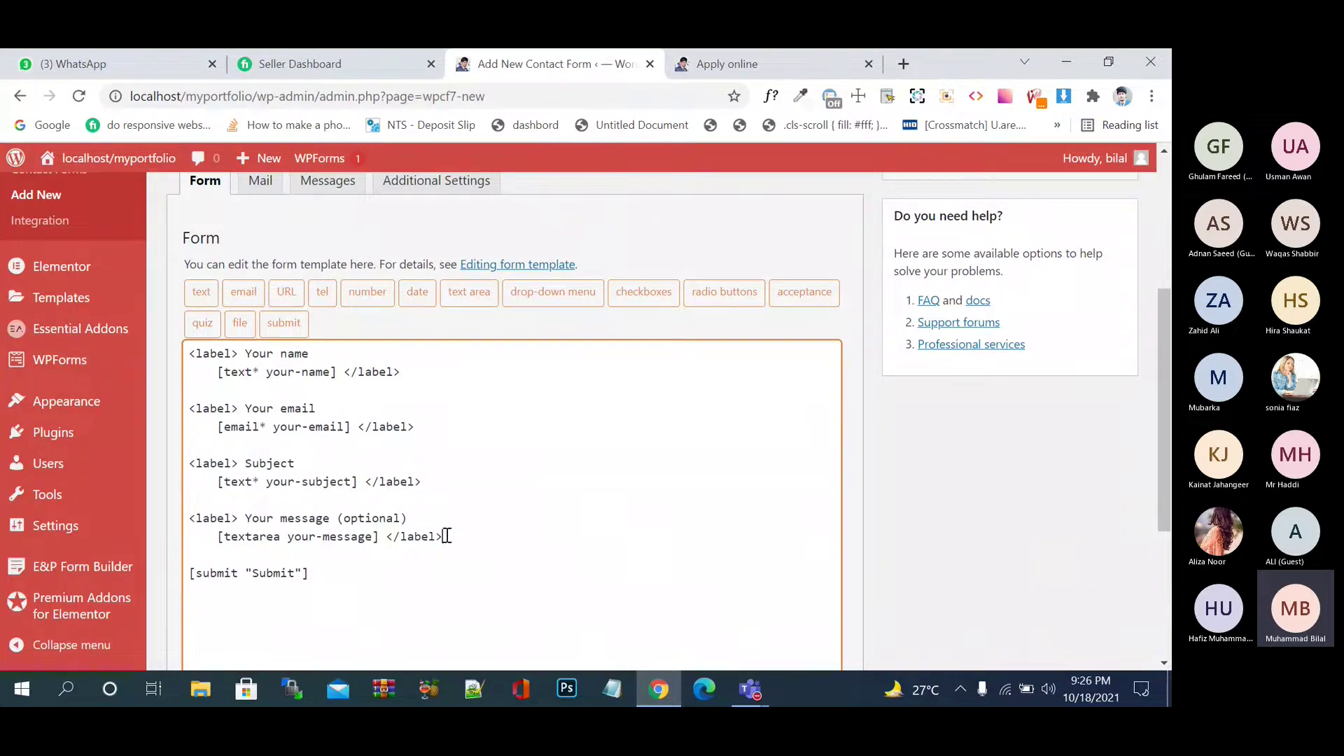
drag(446, 537, 187, 518)
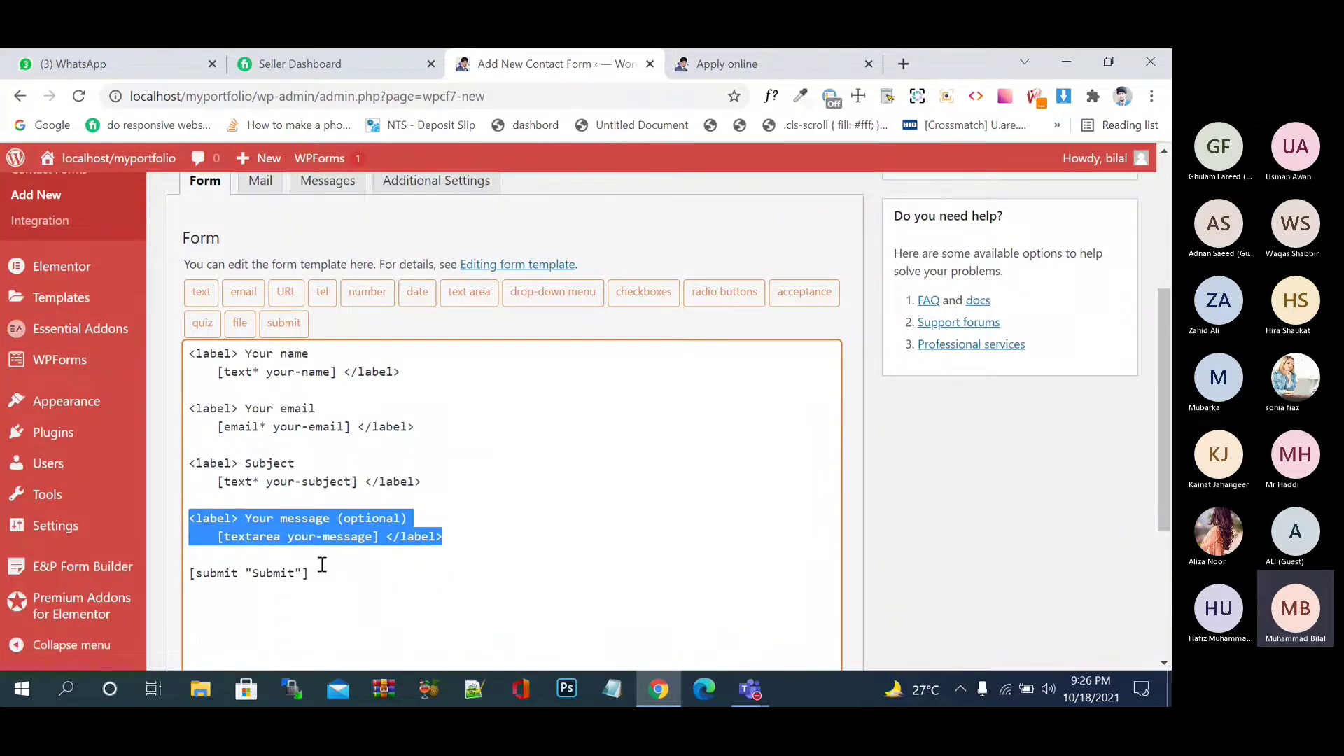
click(451, 499)
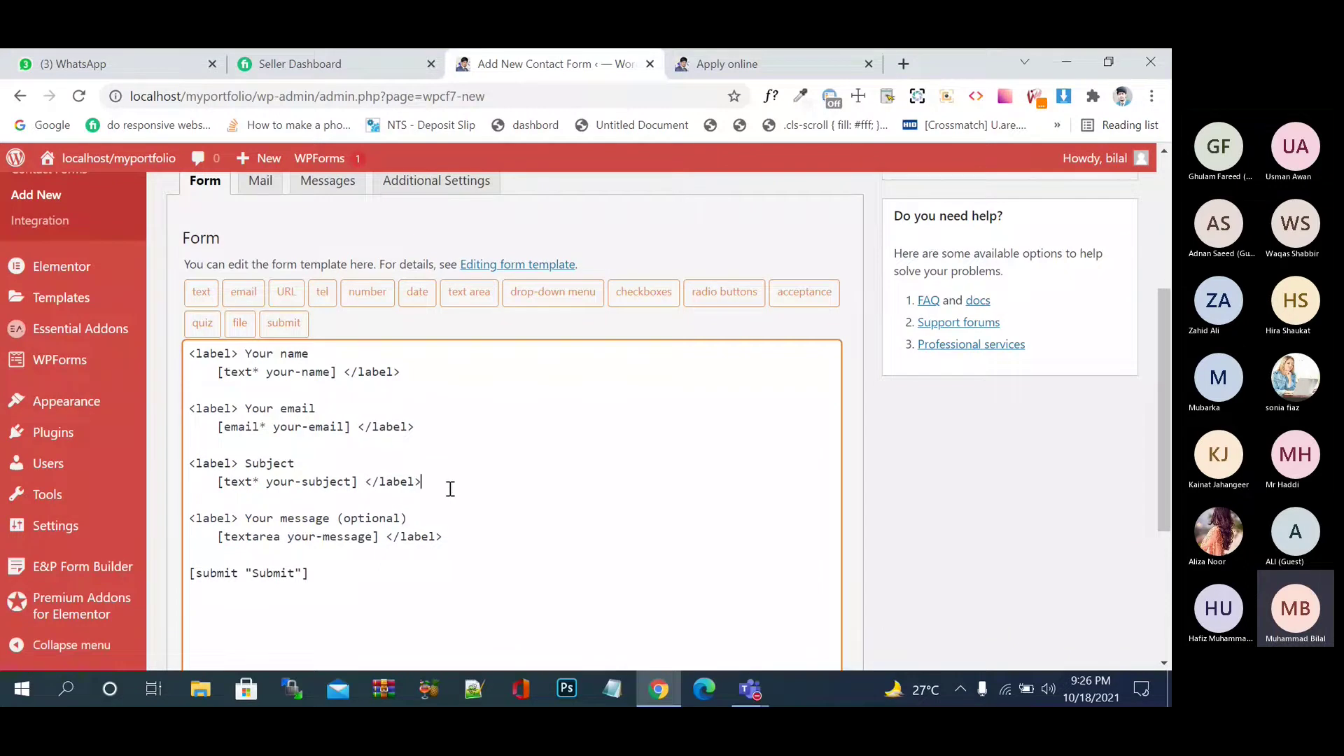
drag(450, 486, 203, 444)
click(435, 538)
- Dismiss the color picker extension and glance at the live Apply online page
click(800, 96)
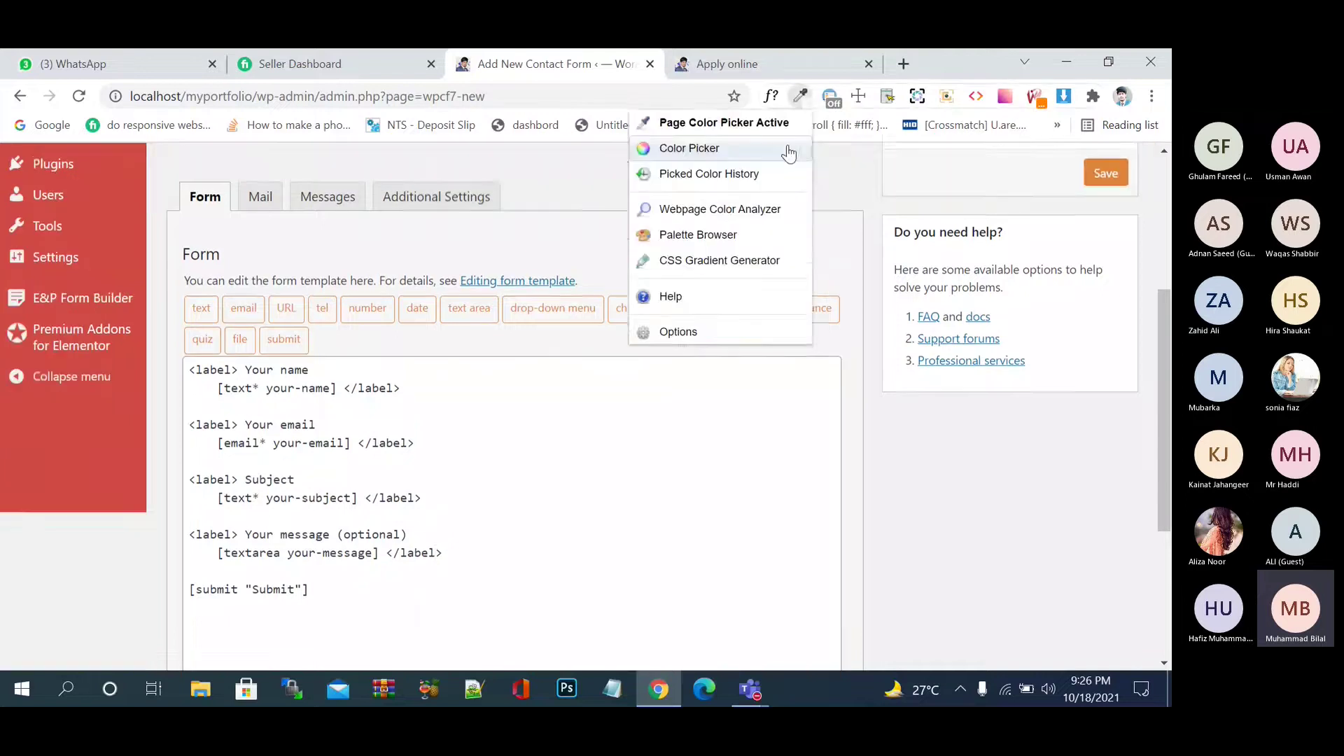
click(968, 159)
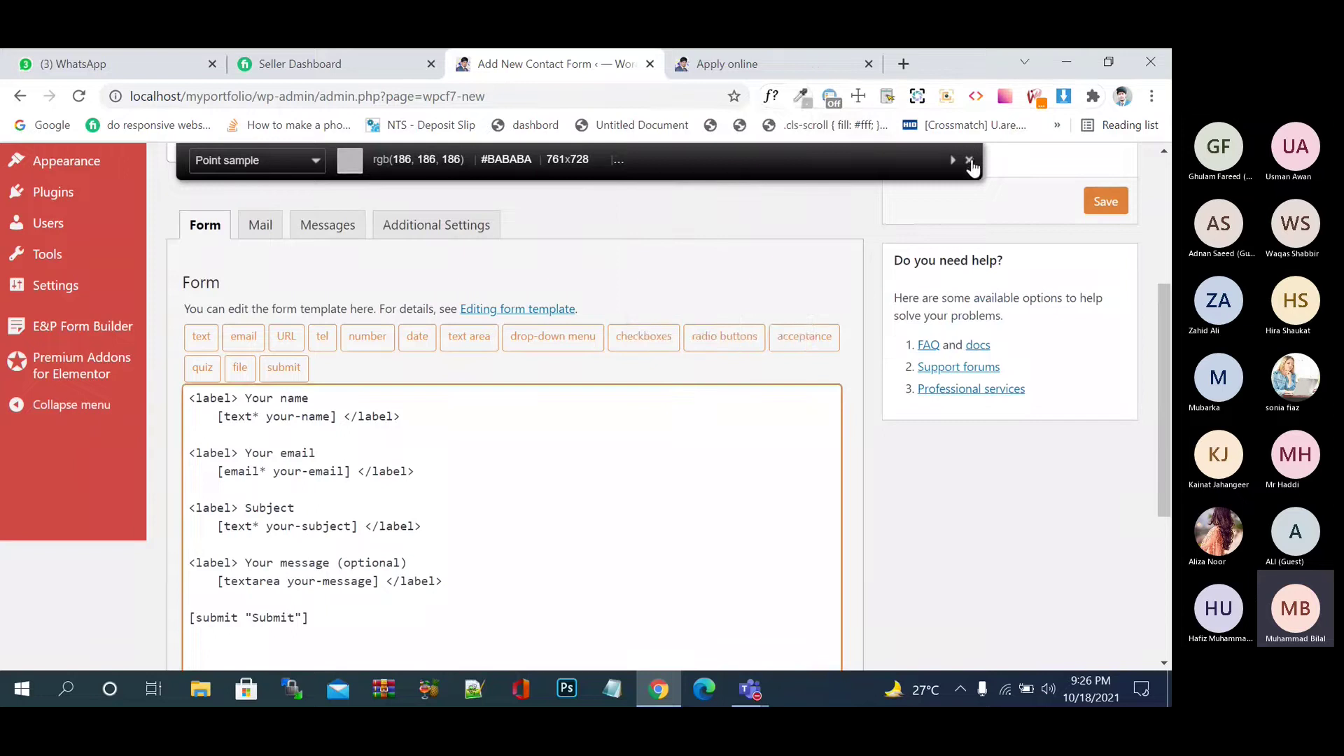
click(969, 160)
click(802, 63)
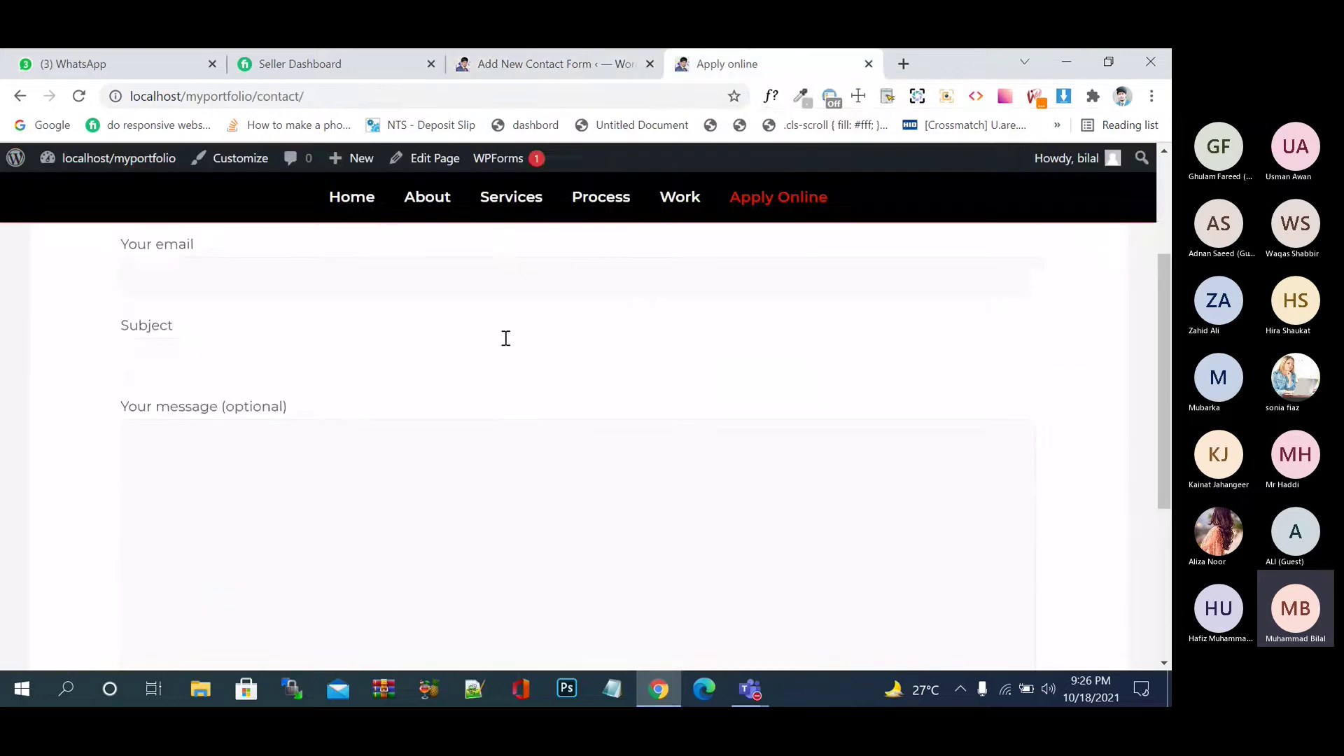
scroll(506, 339, up, 3)
click(500, 62)
- Select all the default template text and delete it
click(381, 459)
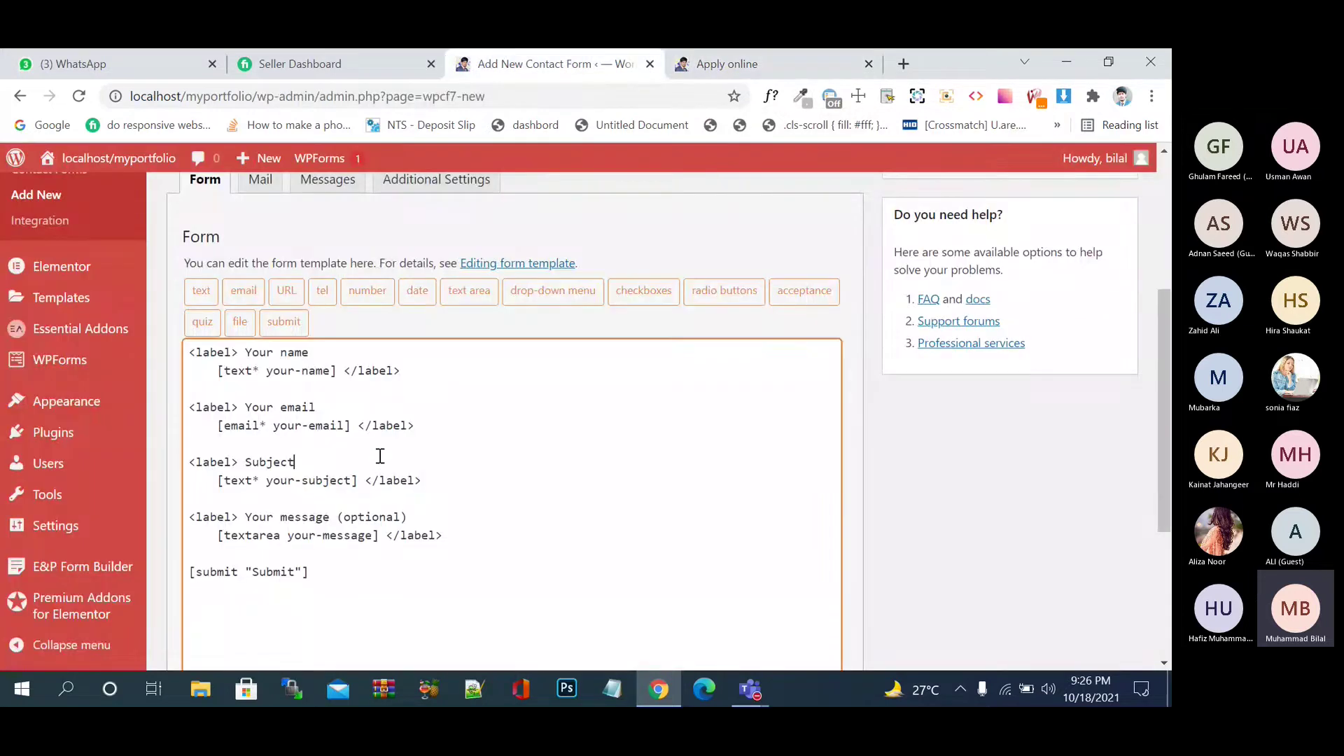
drag(311, 577, 173, 339)
key(BackSpace)
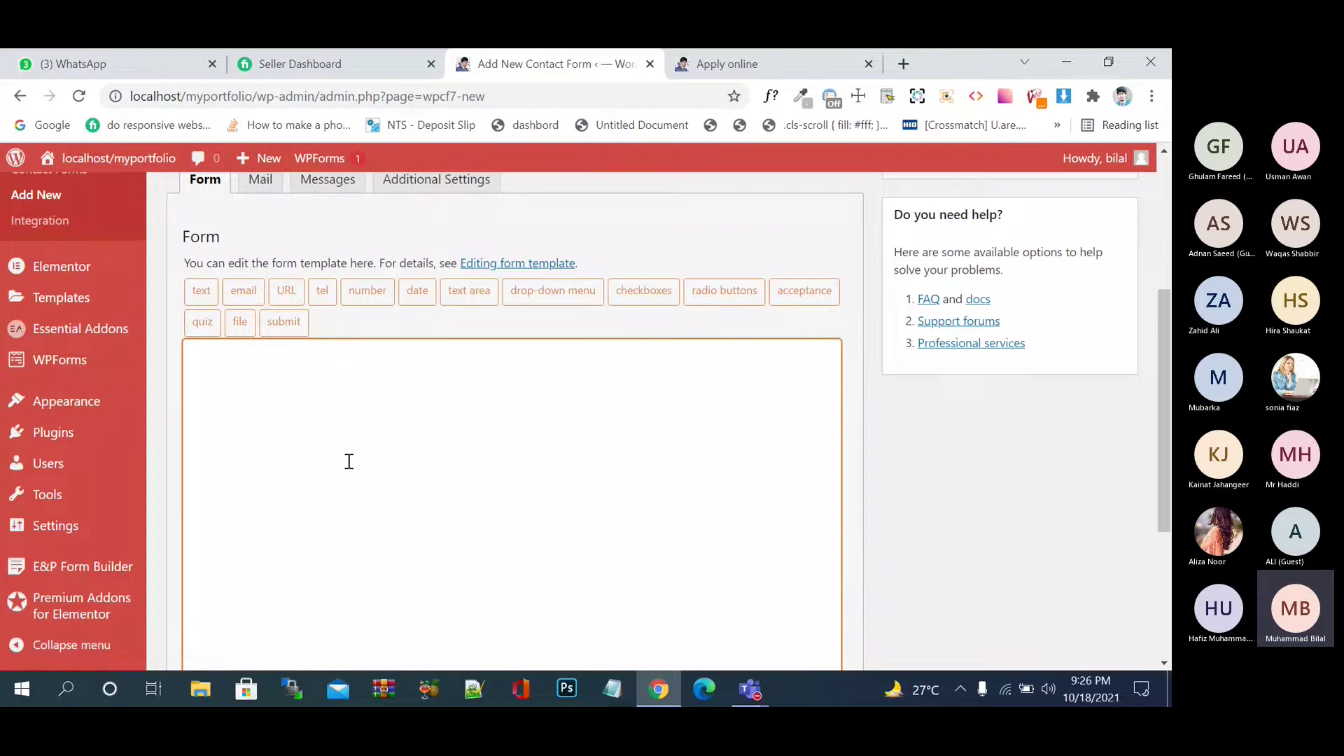
- Start a required text field, toggling the placeholder option on and back off
click(204, 294)
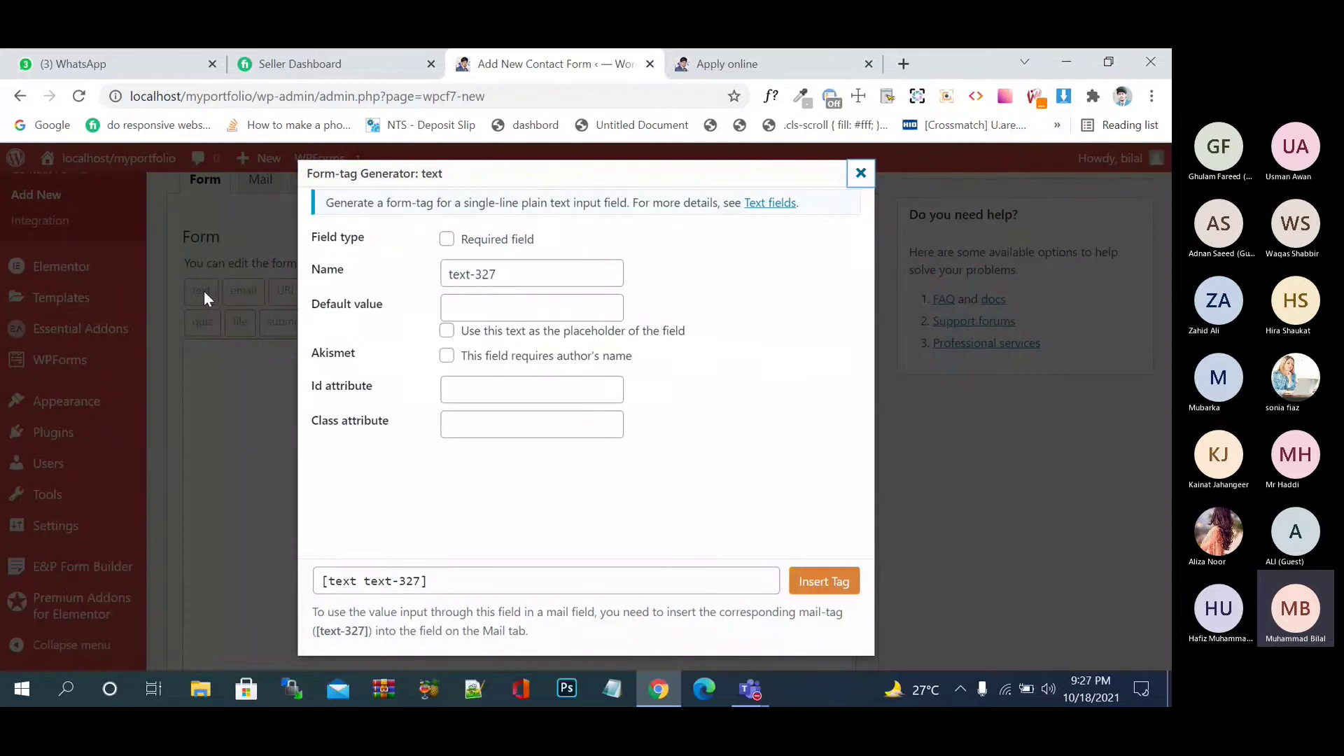
right_click(402, 238)
key(Escape)
click(448, 244)
click(492, 313)
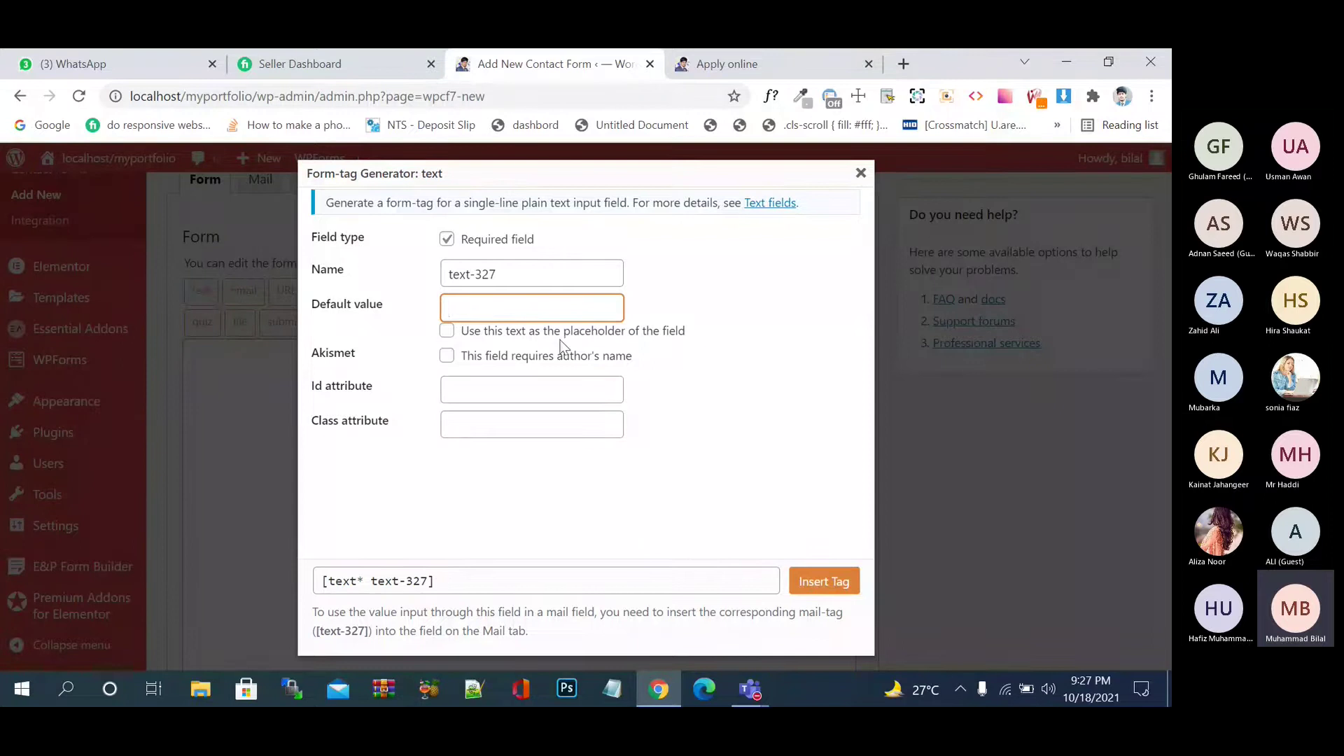
click(475, 337)
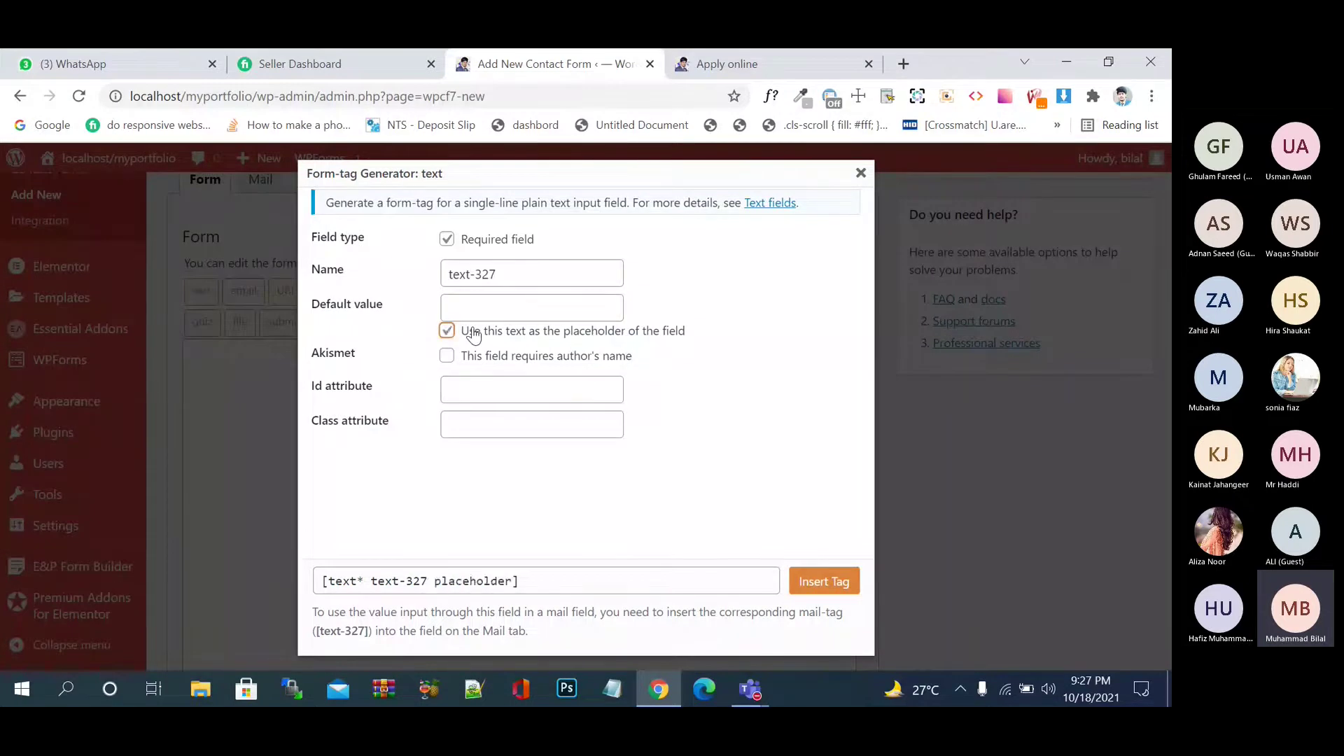
click(474, 337)
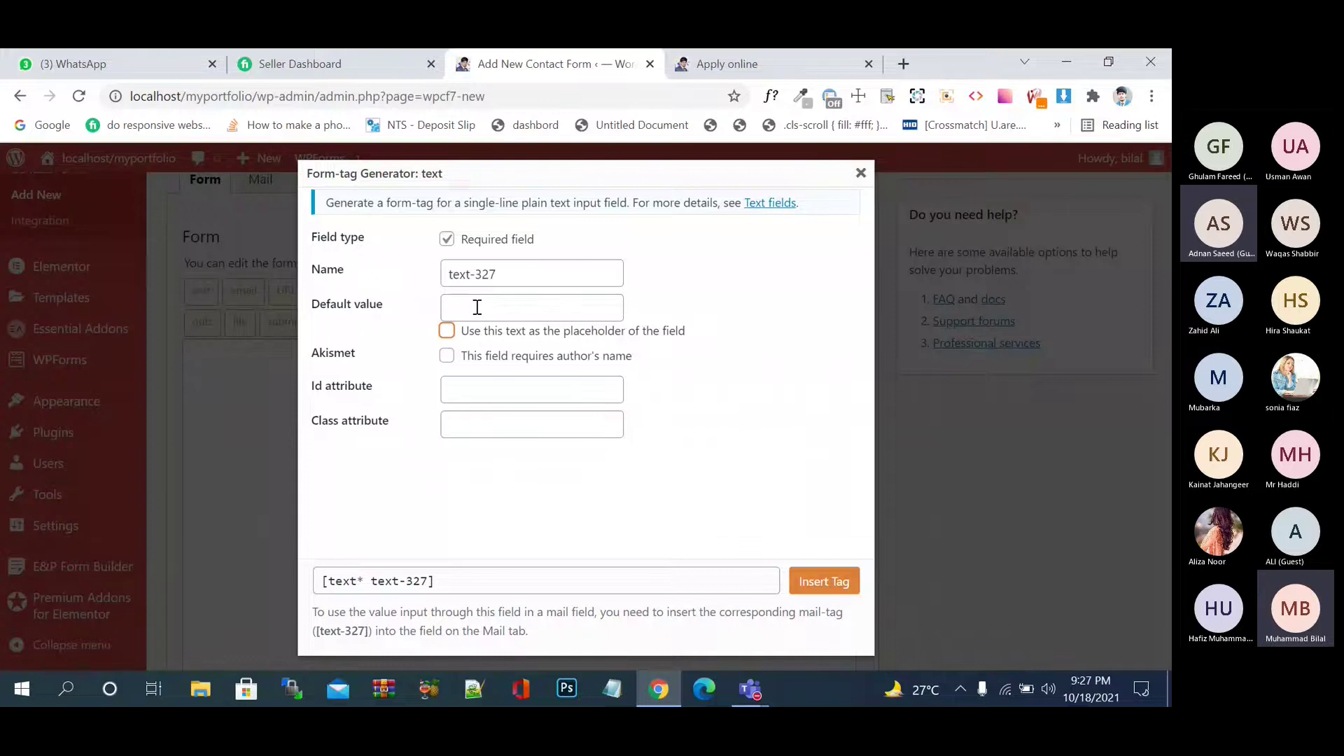
- View the live Apply Online page and click into its Your name field
click(475, 304)
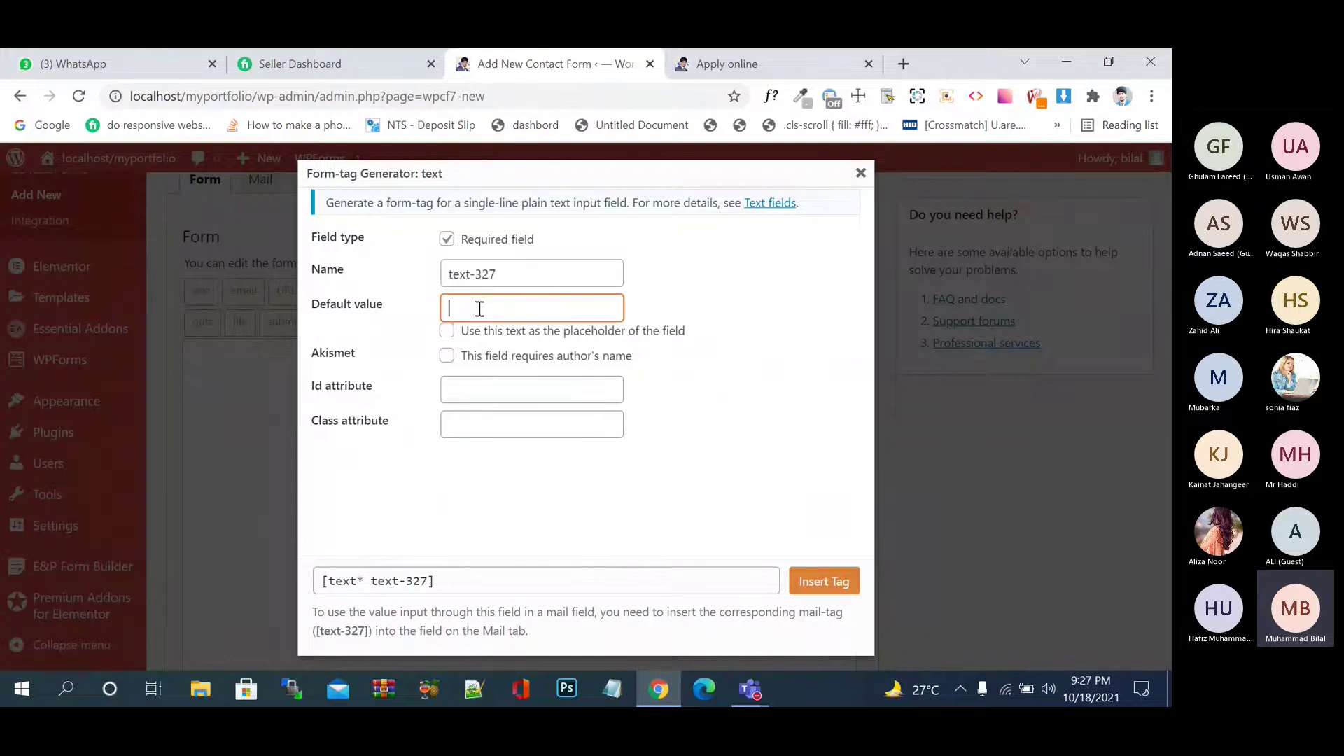
click(767, 50)
click(558, 393)
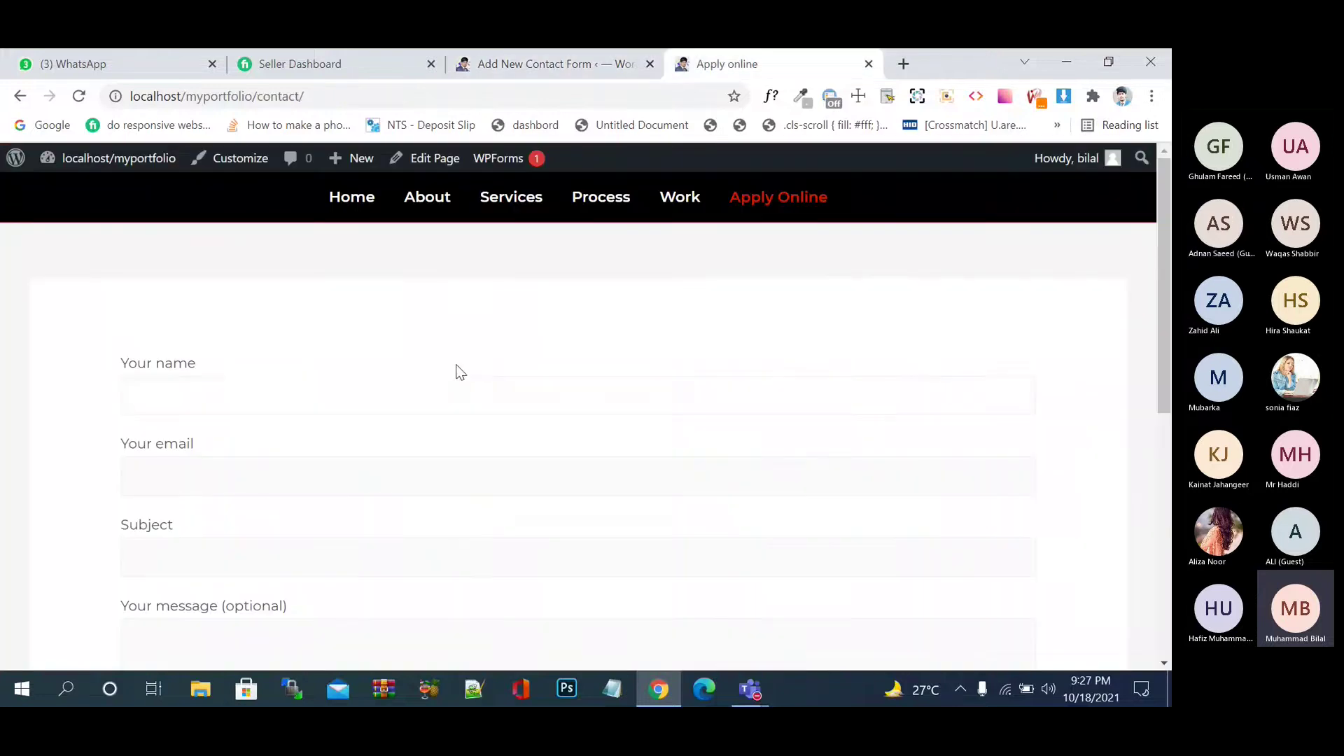
- Type test values Bilal, then 2500, then Name into the Your name field
scroll(463, 346, down, 3)
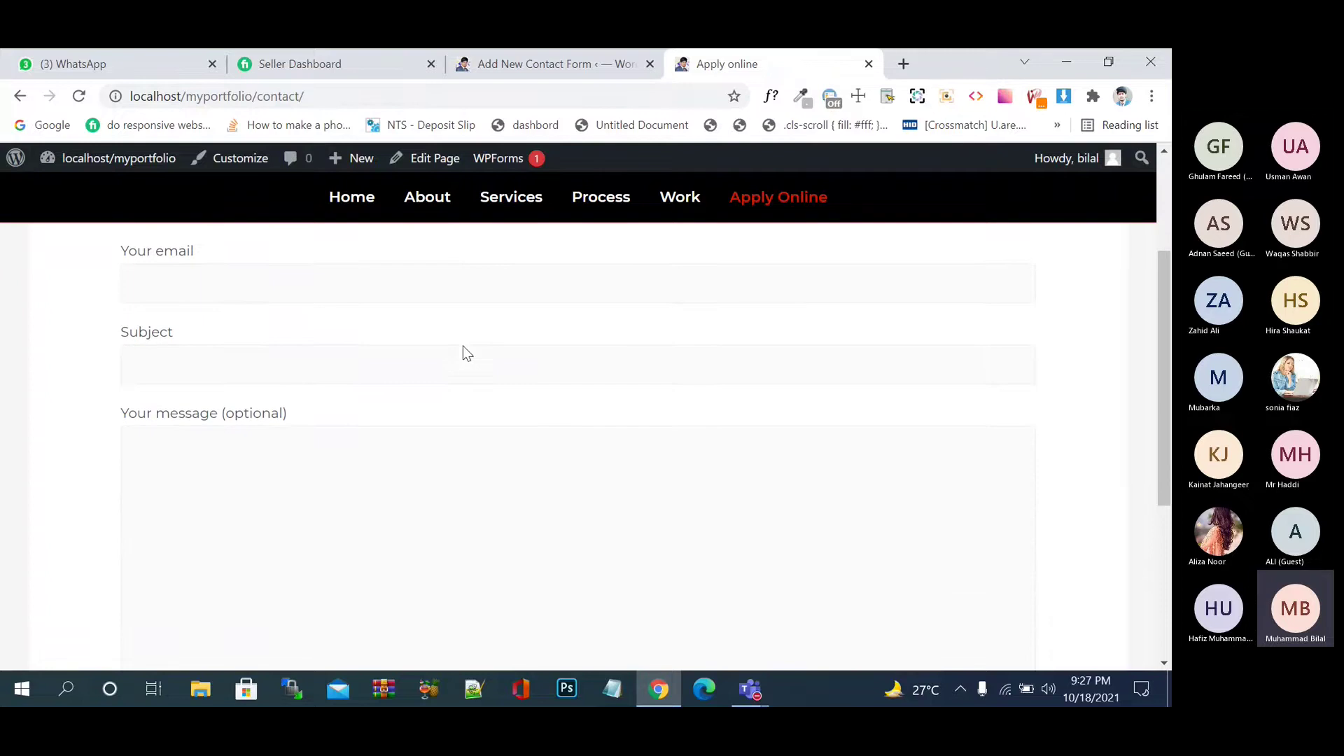
scroll(463, 346, up, 2)
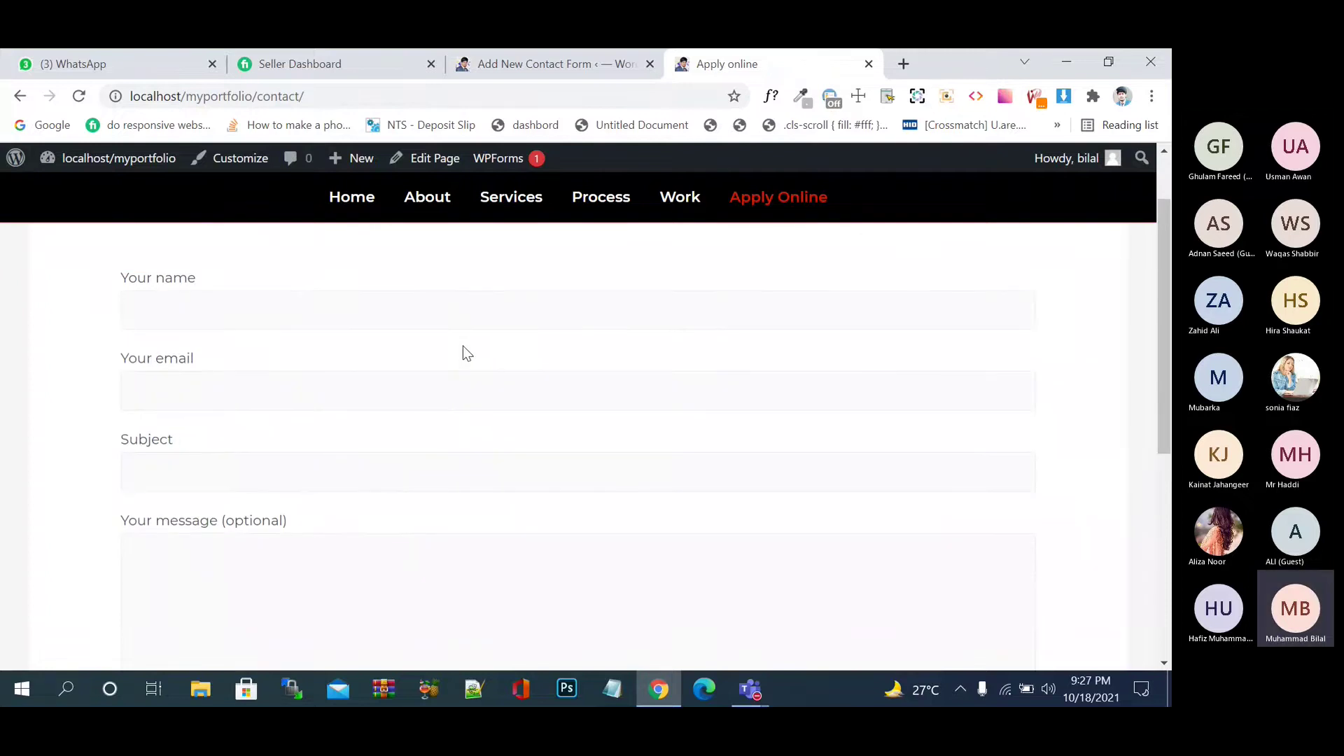
click(211, 311)
text(Bilal)
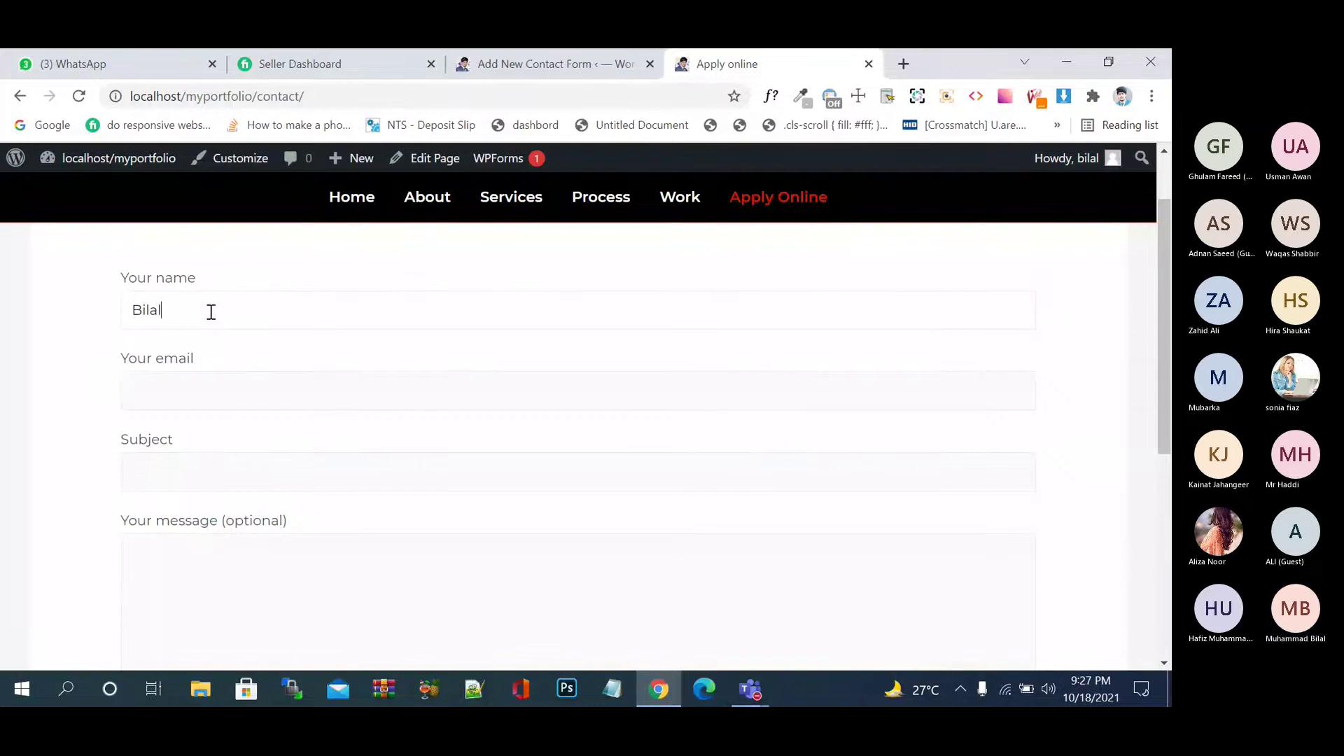
click(292, 269)
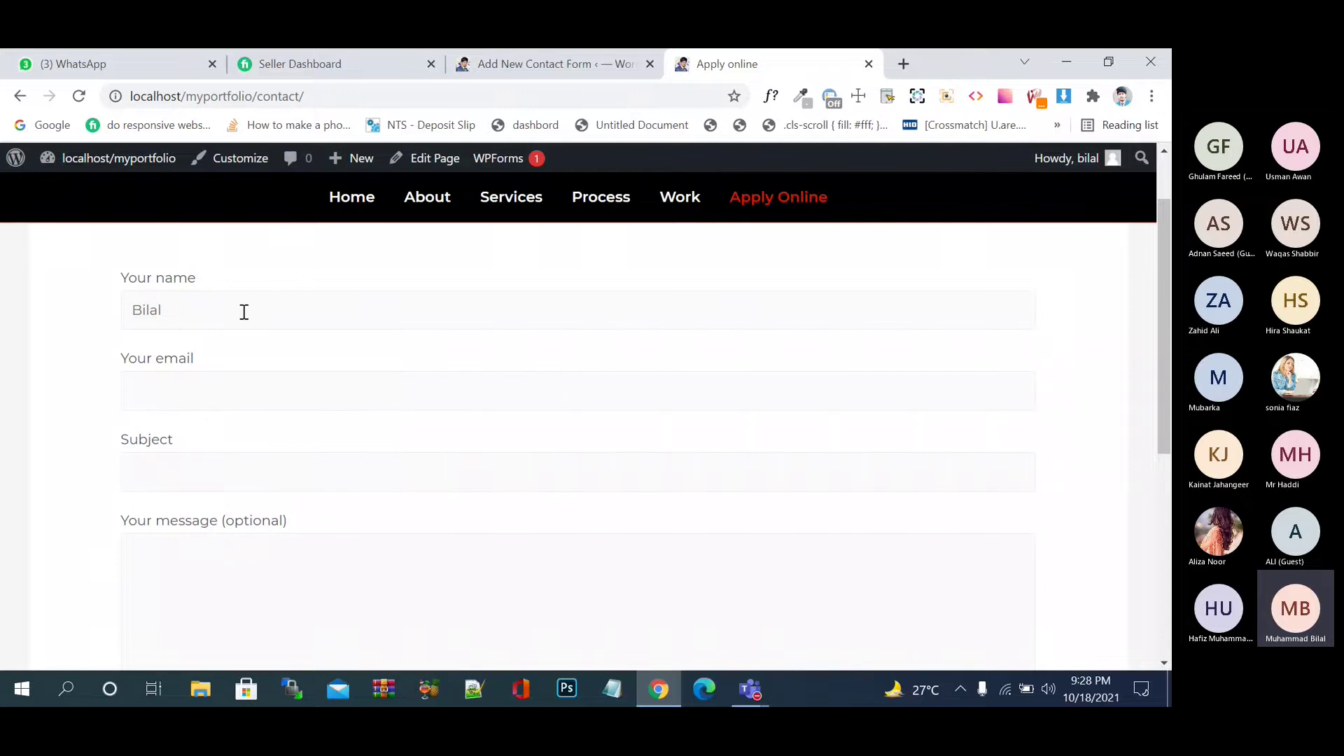
drag(244, 312, 115, 319)
text(2500)
drag(255, 316, 123, 309)
text(Name)
- Replace the name field's text with 2500, edit it to 2600, then change it back to Name
drag(213, 303, 52, 296)
key(BackSpace)
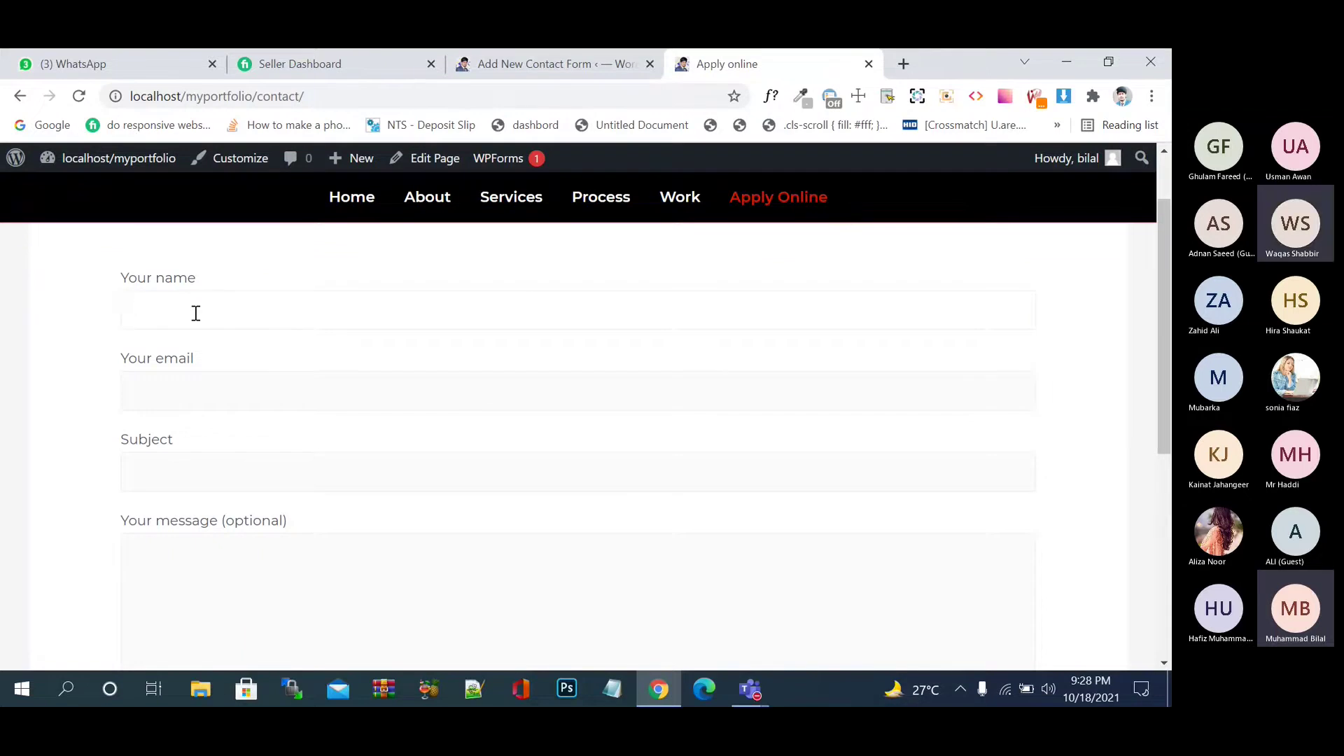
text(2500)
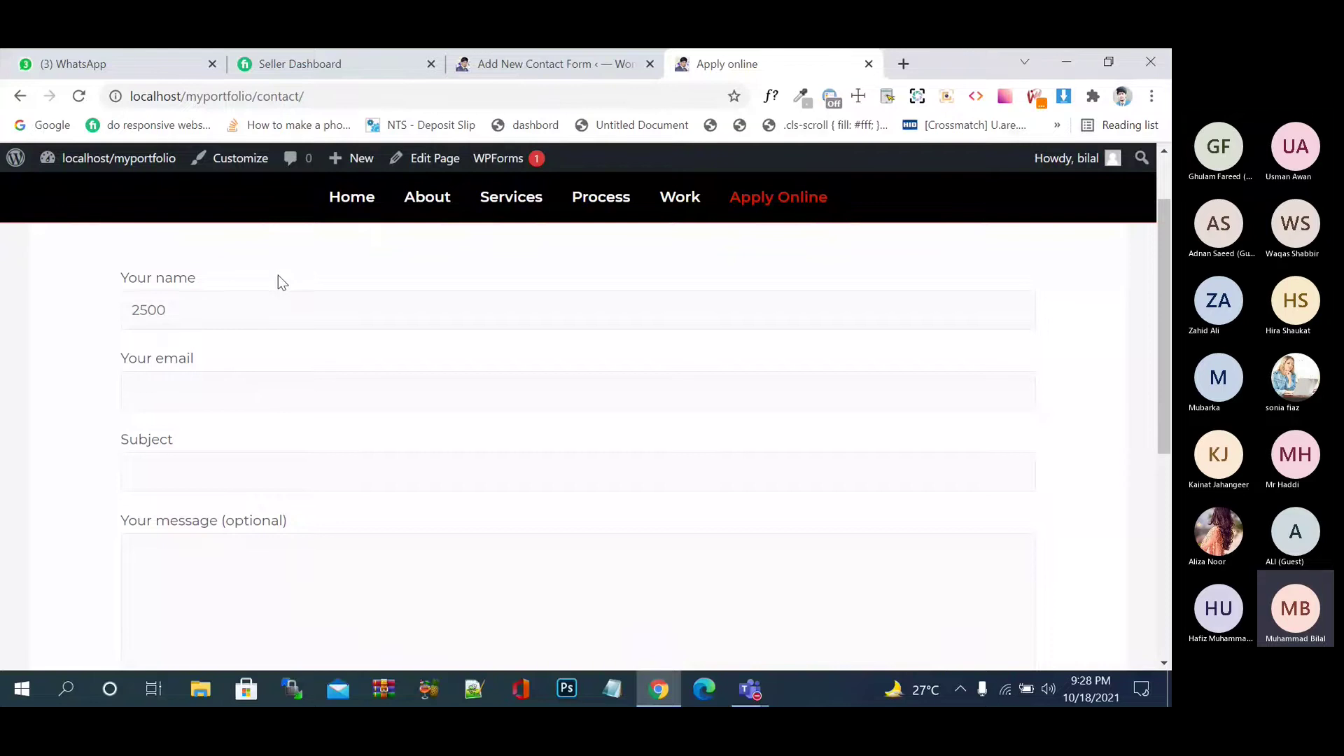
scroll(279, 273, down, 5)
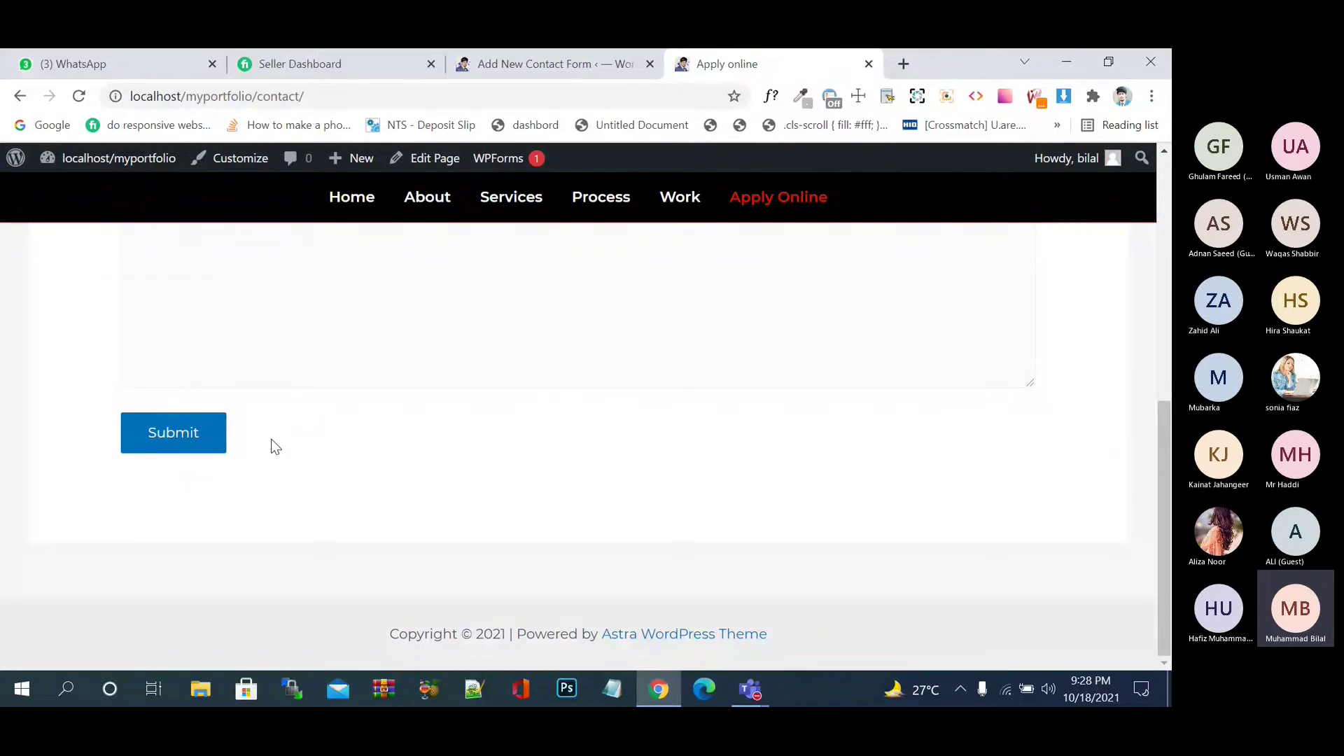
key(Home)
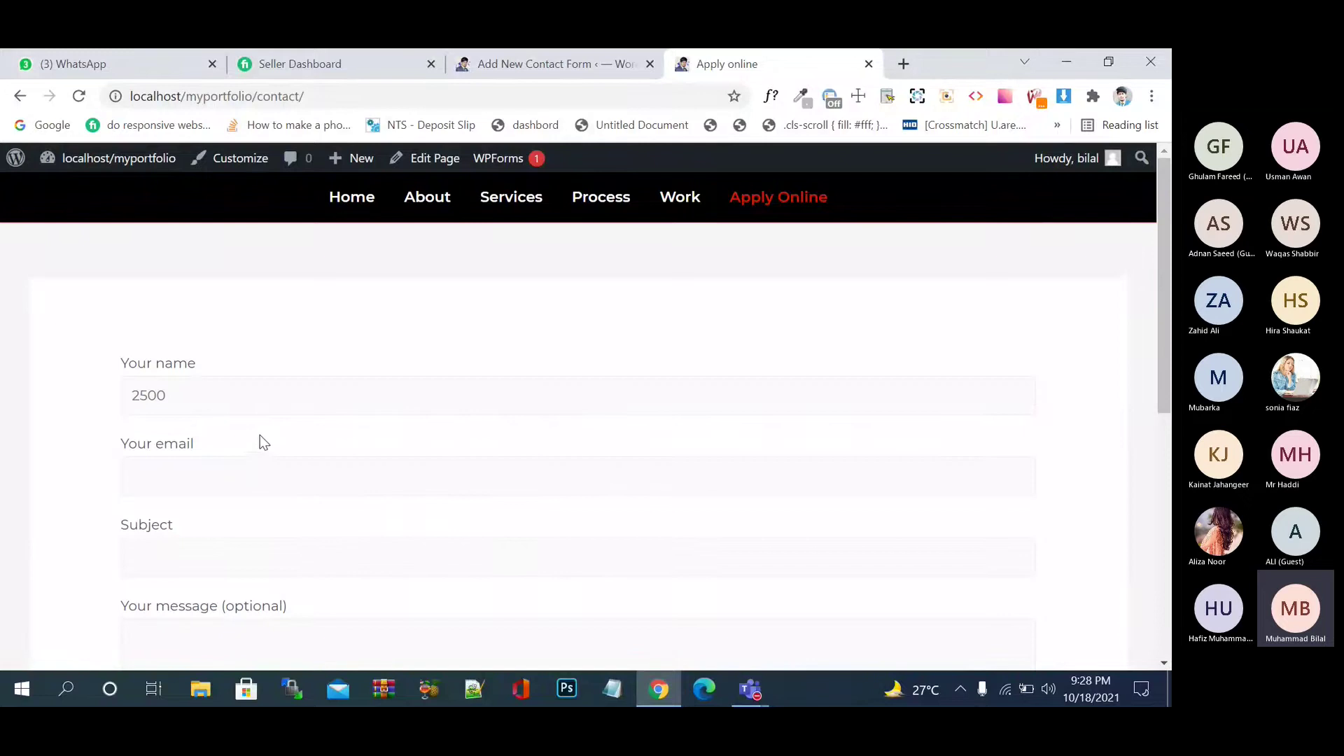
click(150, 394)
key(BackSpace)
text(6)
drag(192, 393, 102, 397)
key(BackSpace)
text(Name)
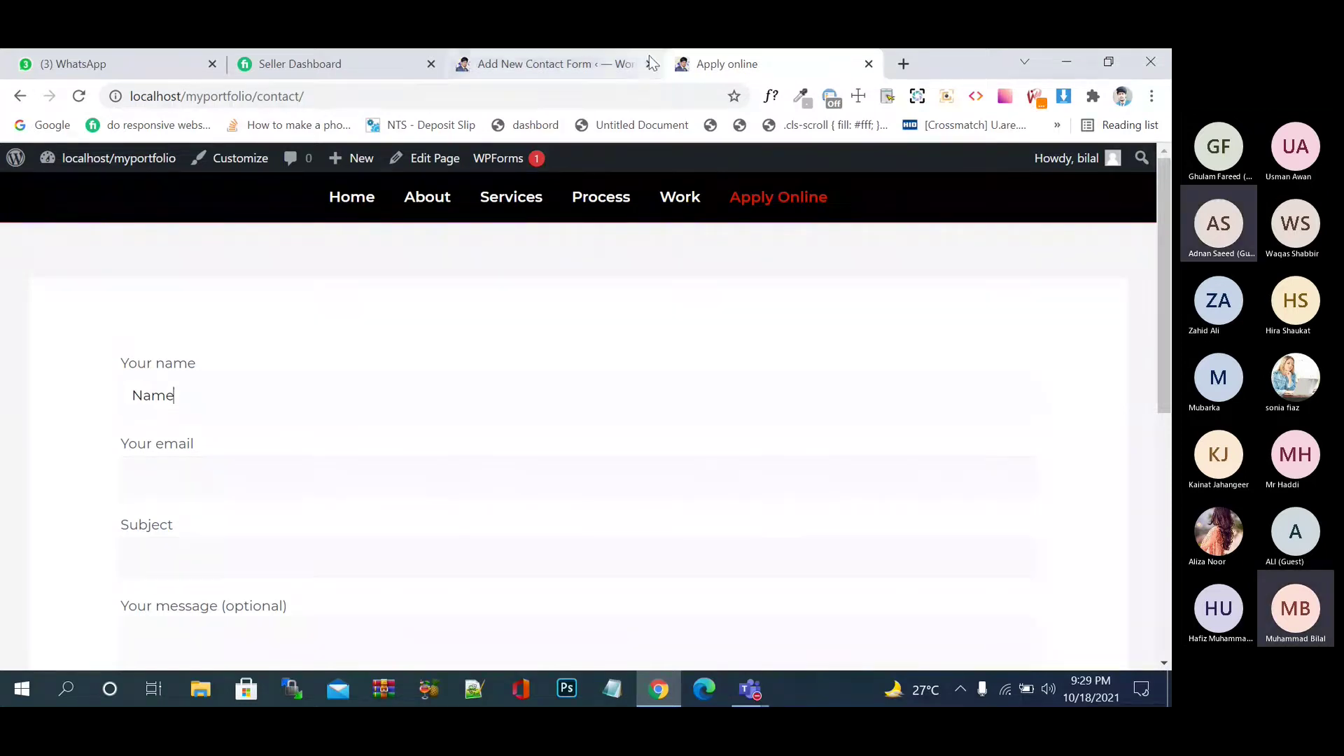
click(582, 85)
- Insert the required text tag using 'John Doe' as its placeholder
click(553, 64)
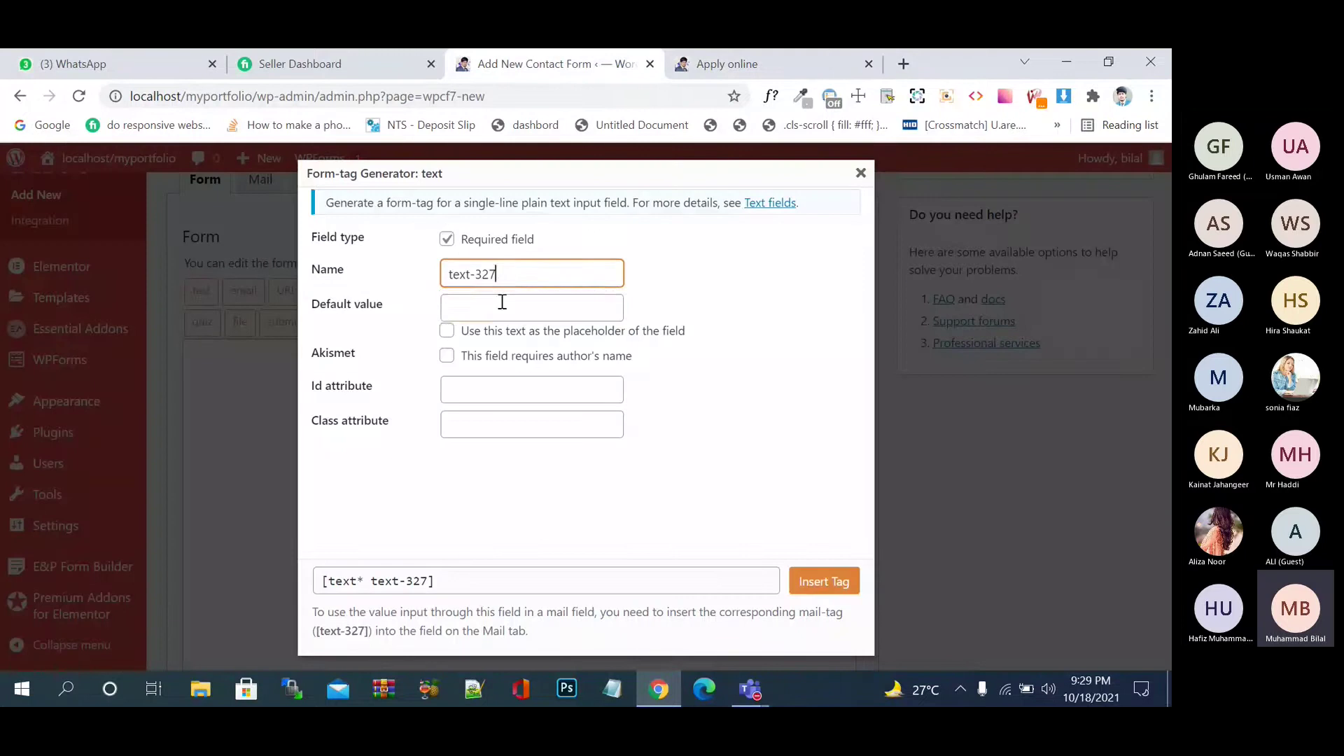
click(502, 303)
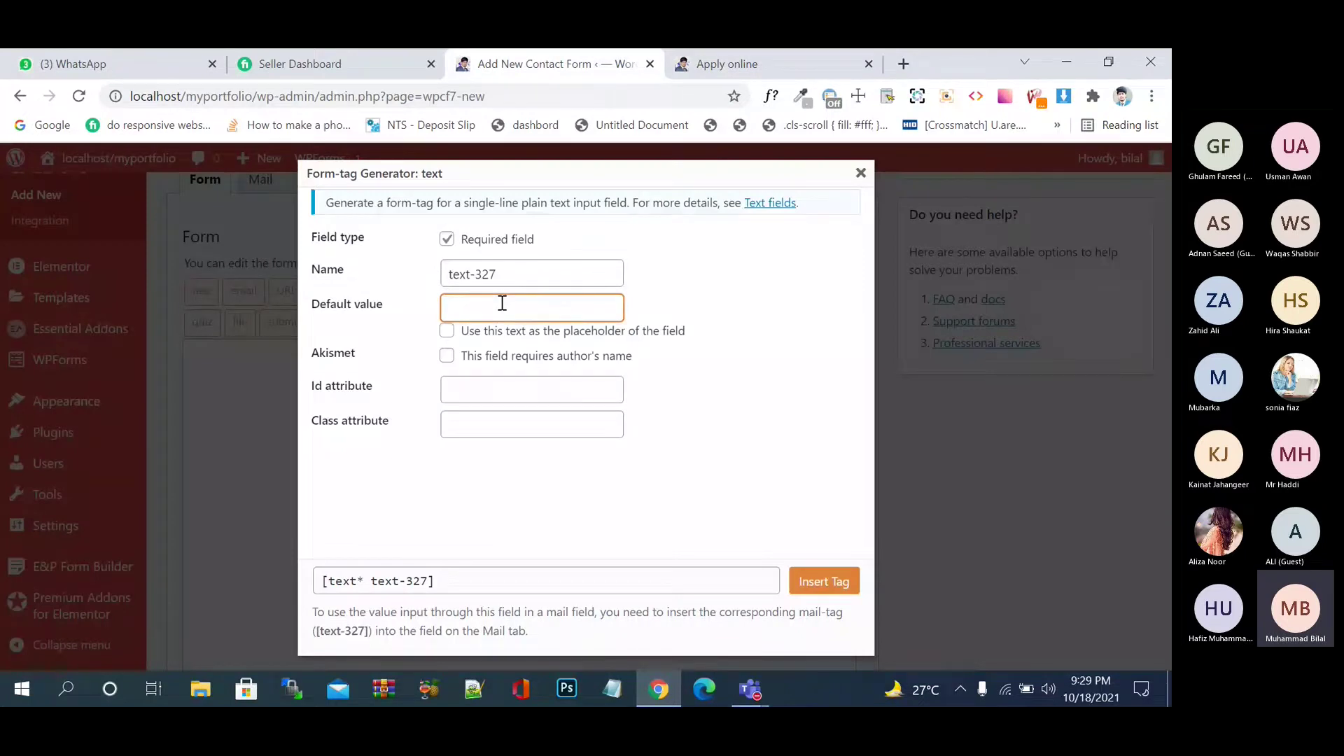
text(John Doe)
click(447, 331)
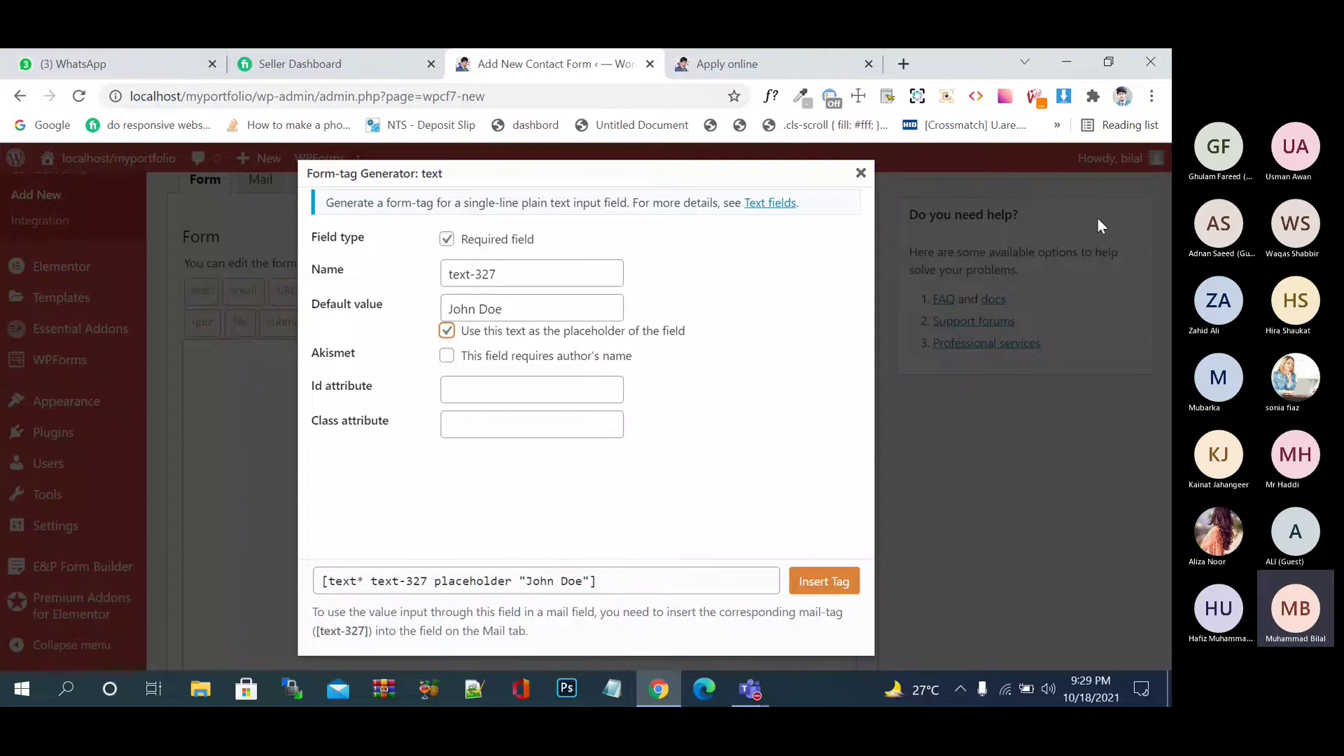
click(493, 392)
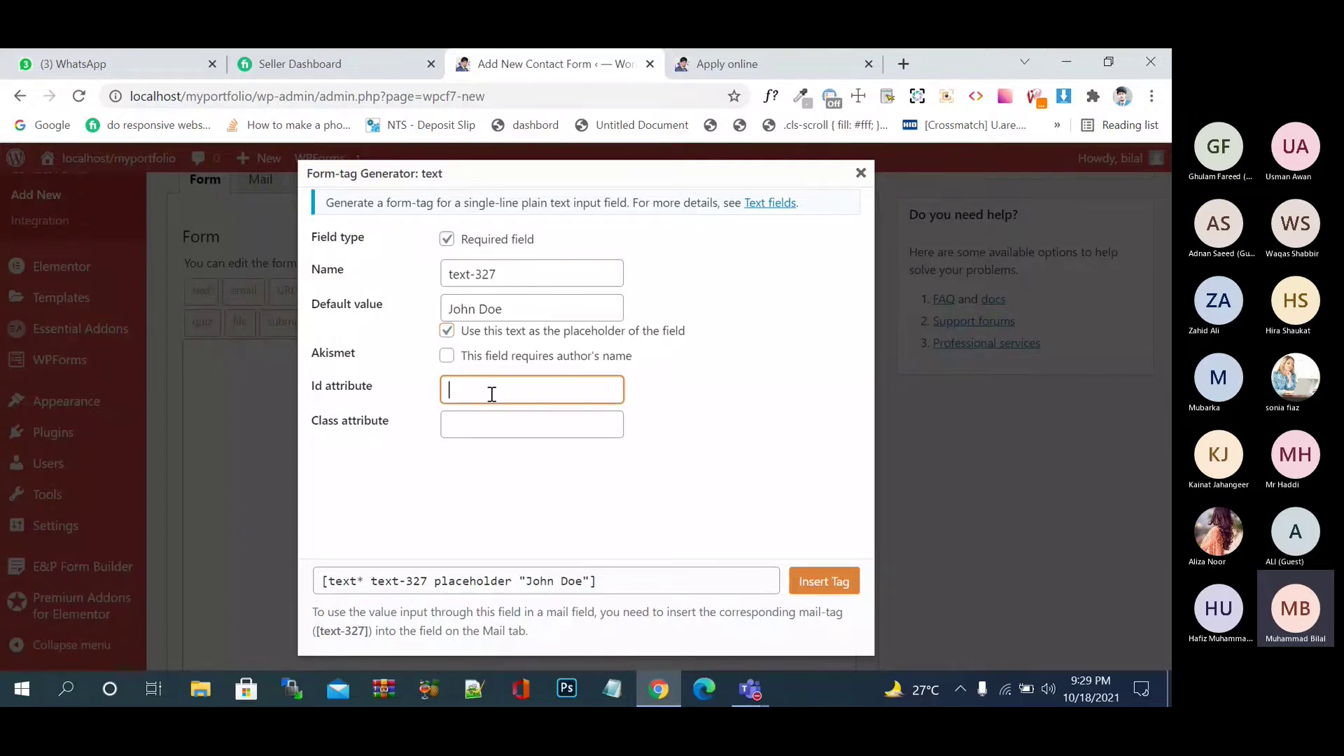
click(500, 423)
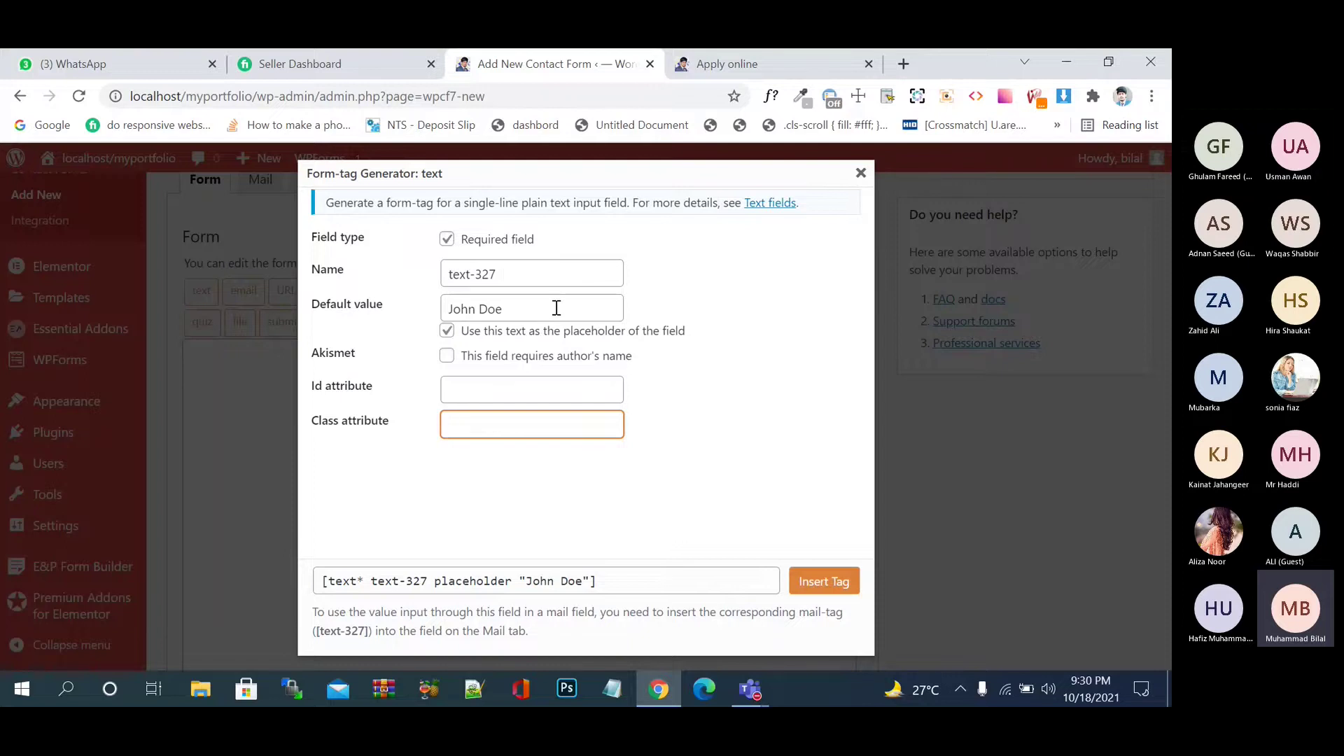
click(810, 581)
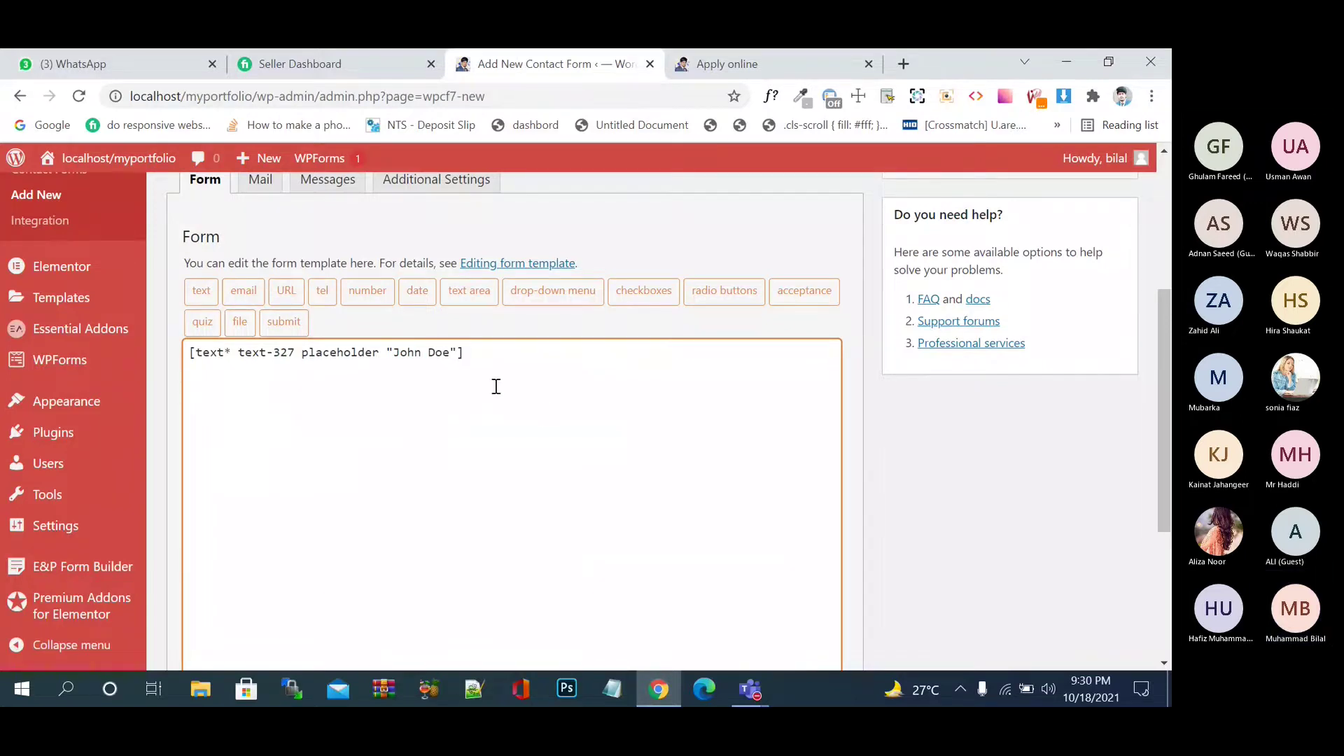
- Insert a required email tag with the placeholder 'Please Enter Your Email'
click(245, 292)
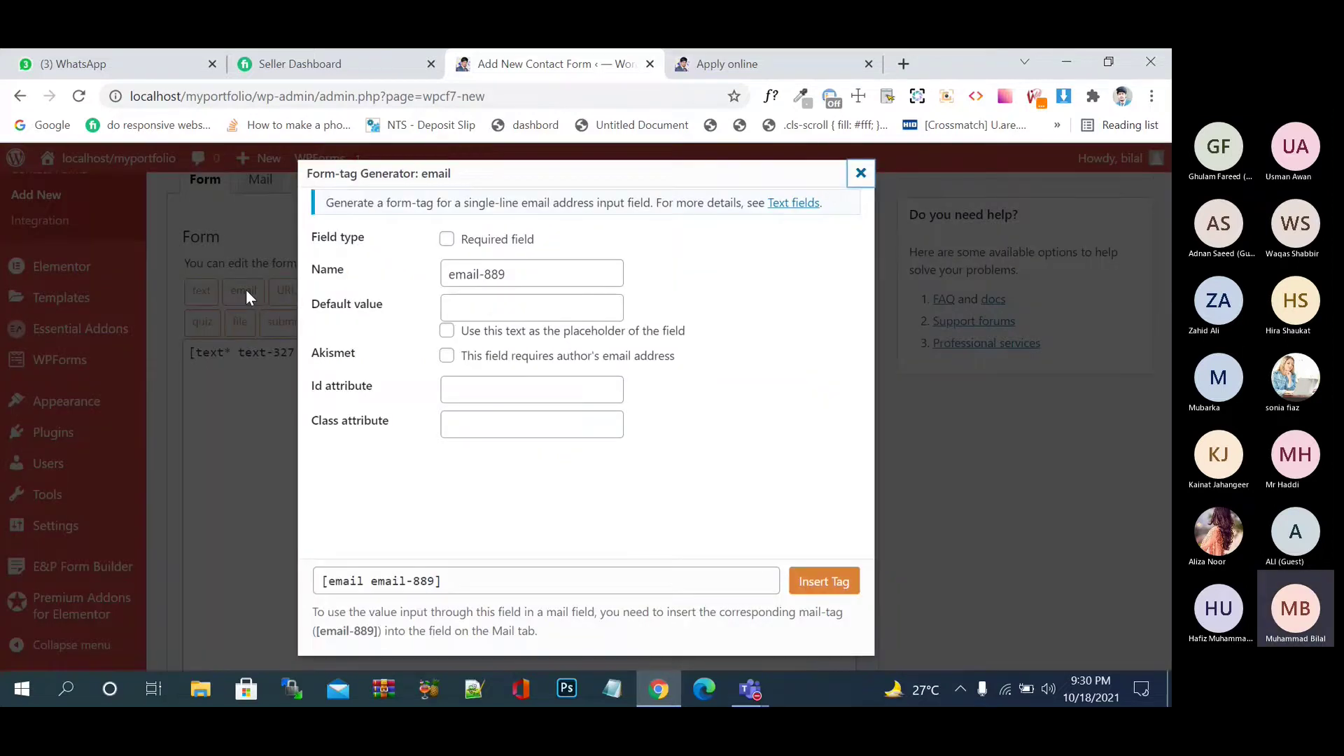
click(448, 242)
click(448, 332)
click(461, 305)
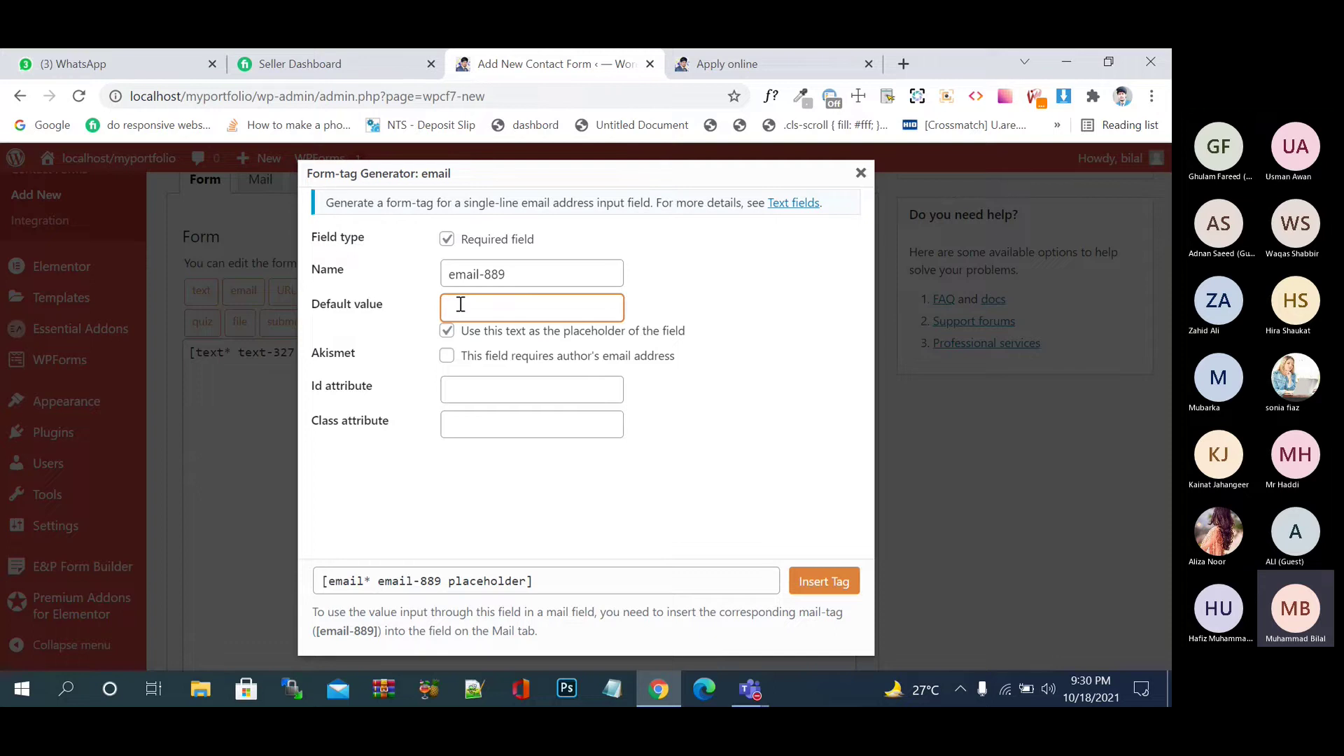
text(Please N)
key(BackSpace)
text(Enter Your)
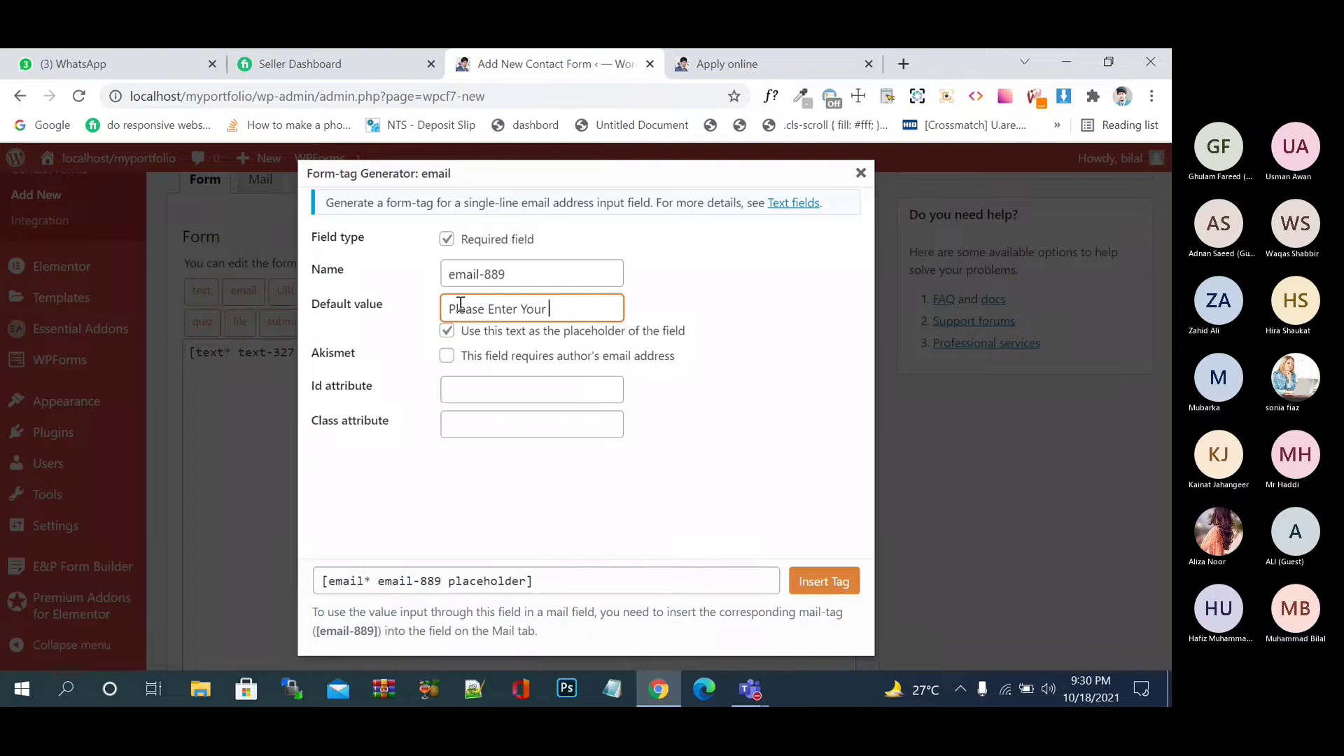
text( Email)
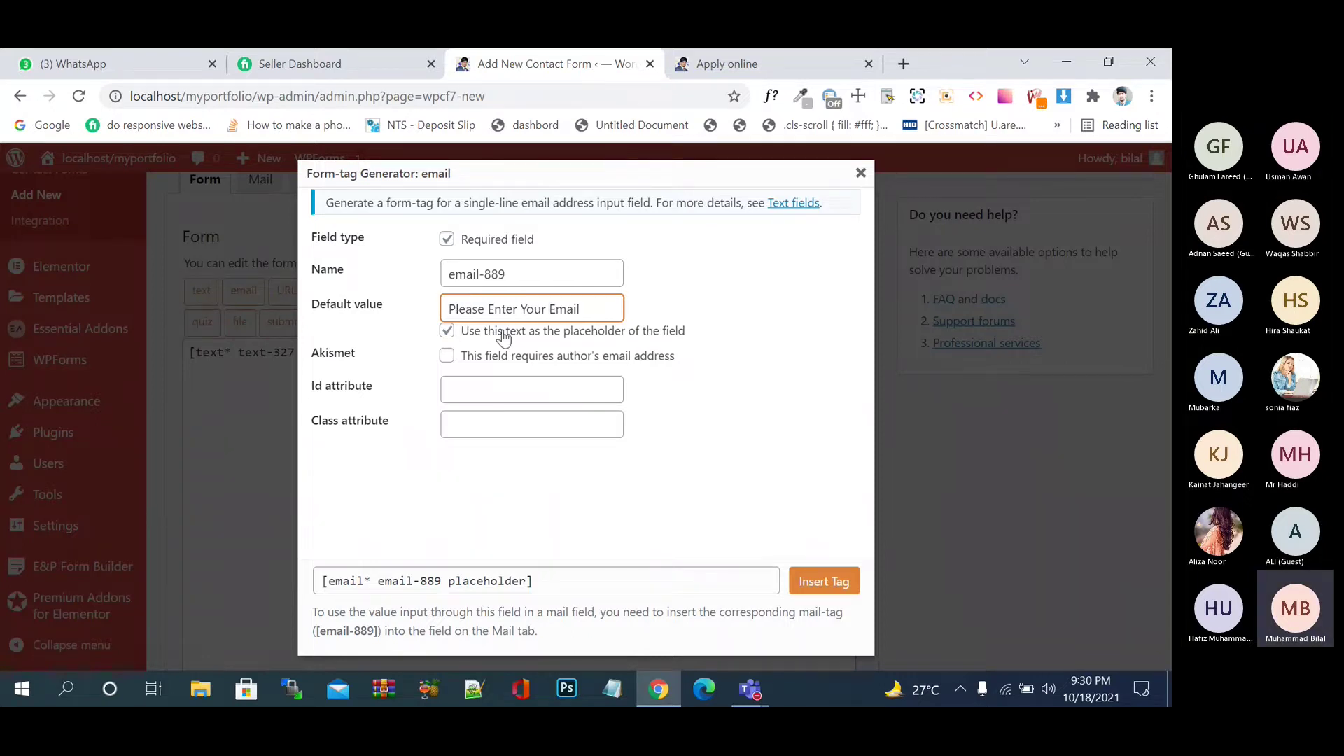
click(834, 588)
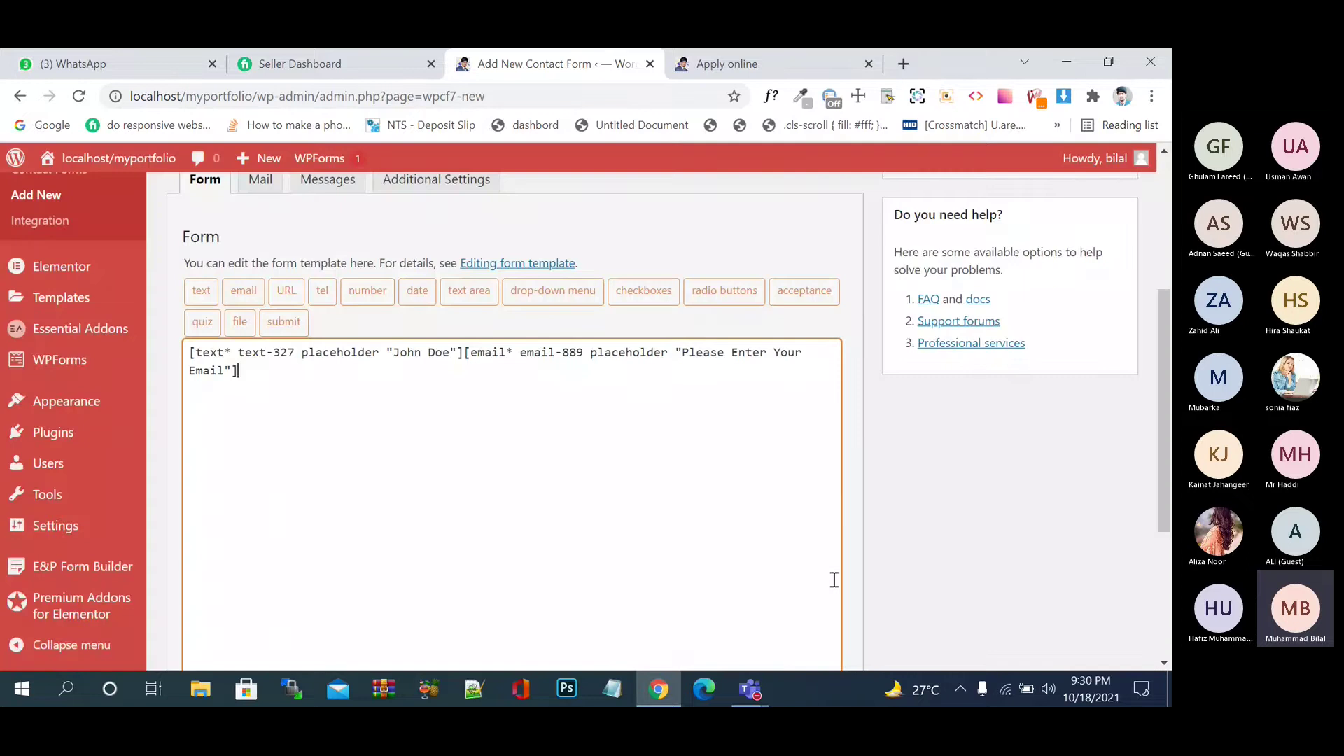
- Break the email tag onto a new line and change 'John Doe' to 'Enter Your Name'
click(462, 352)
key(Return)
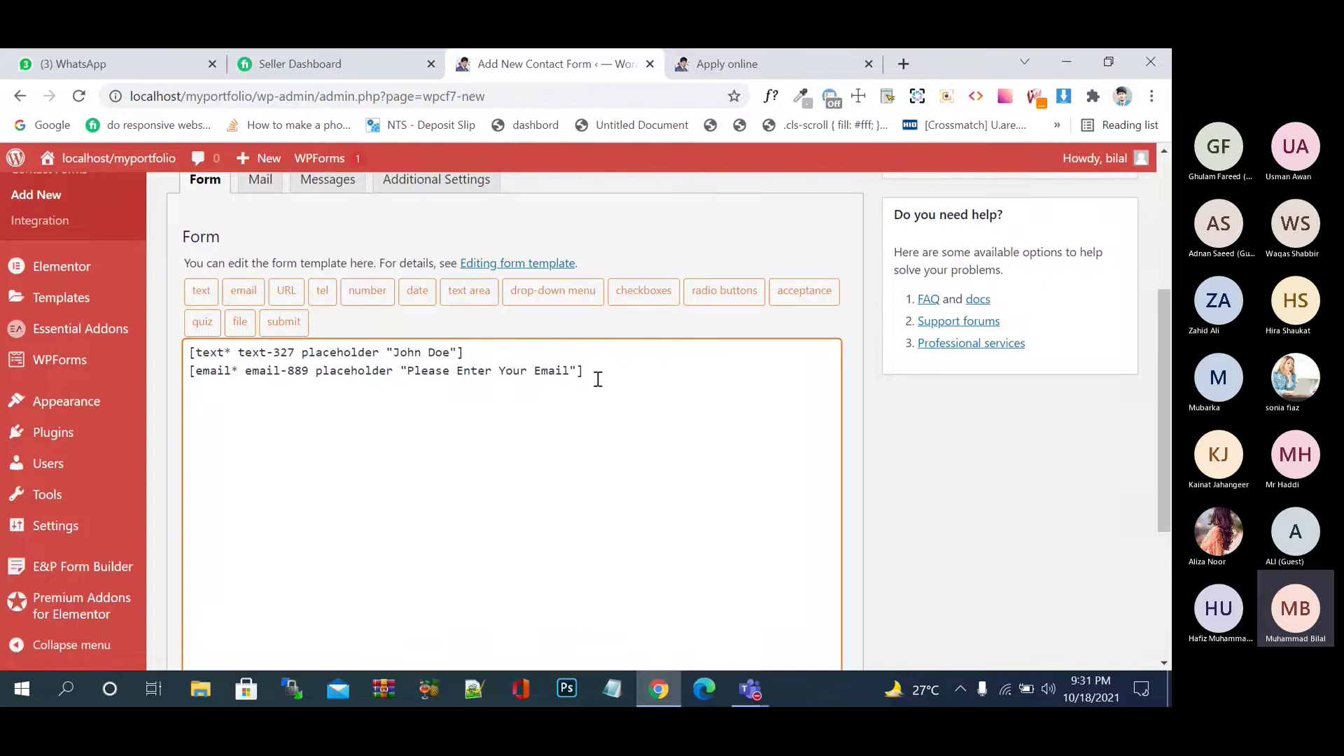
drag(446, 353, 400, 342)
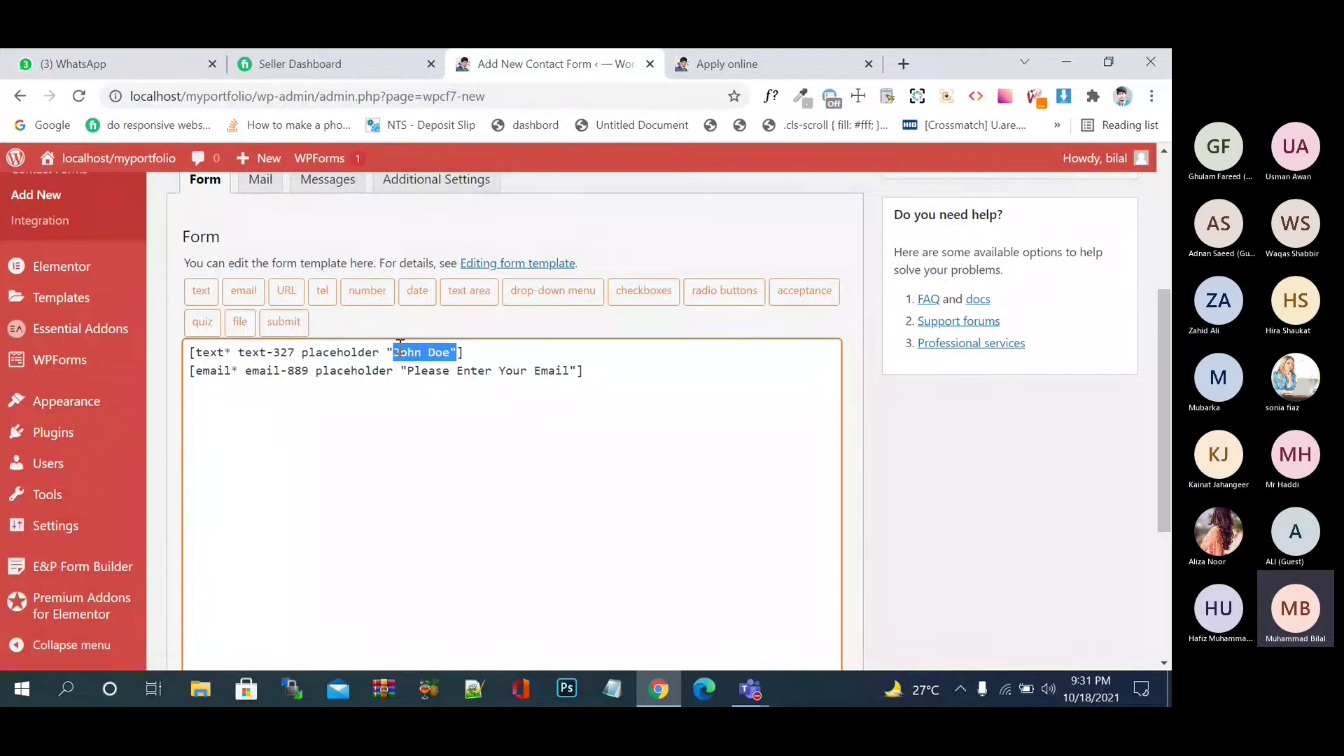
text(Enter)
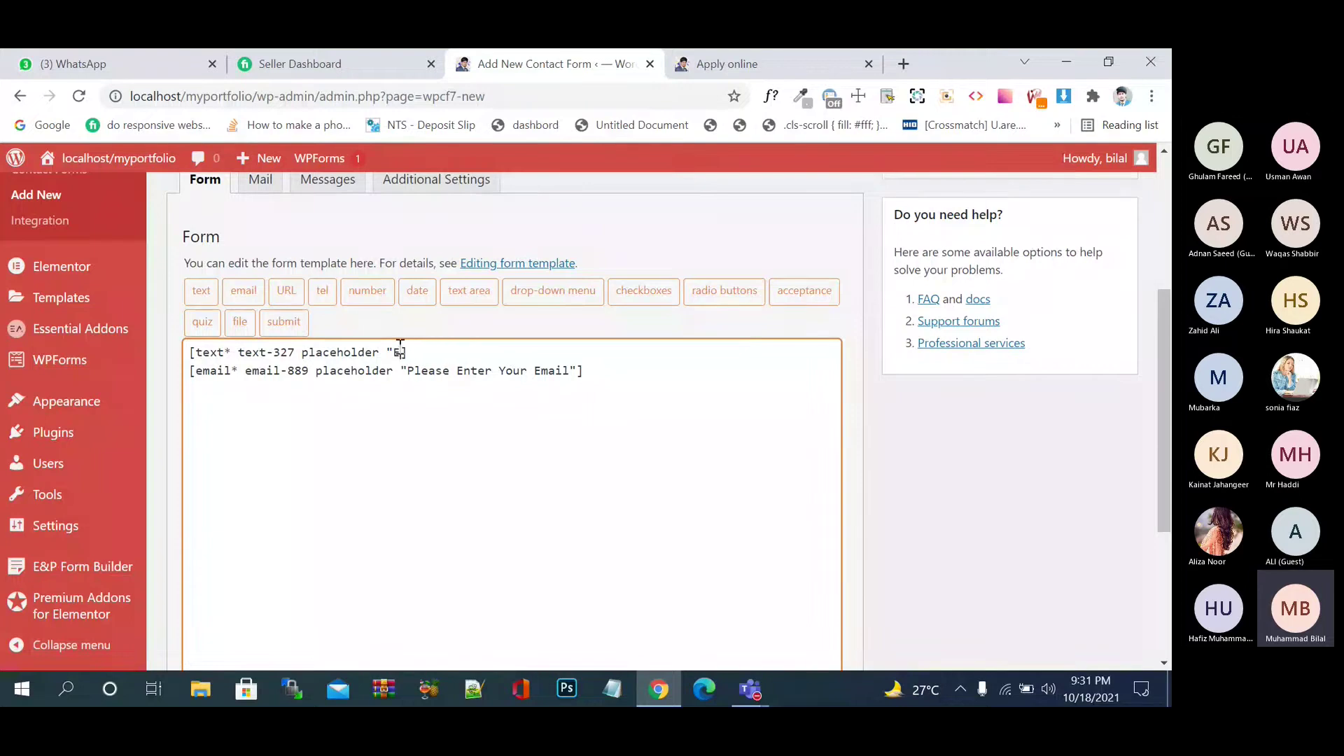
key(ctrl+z)
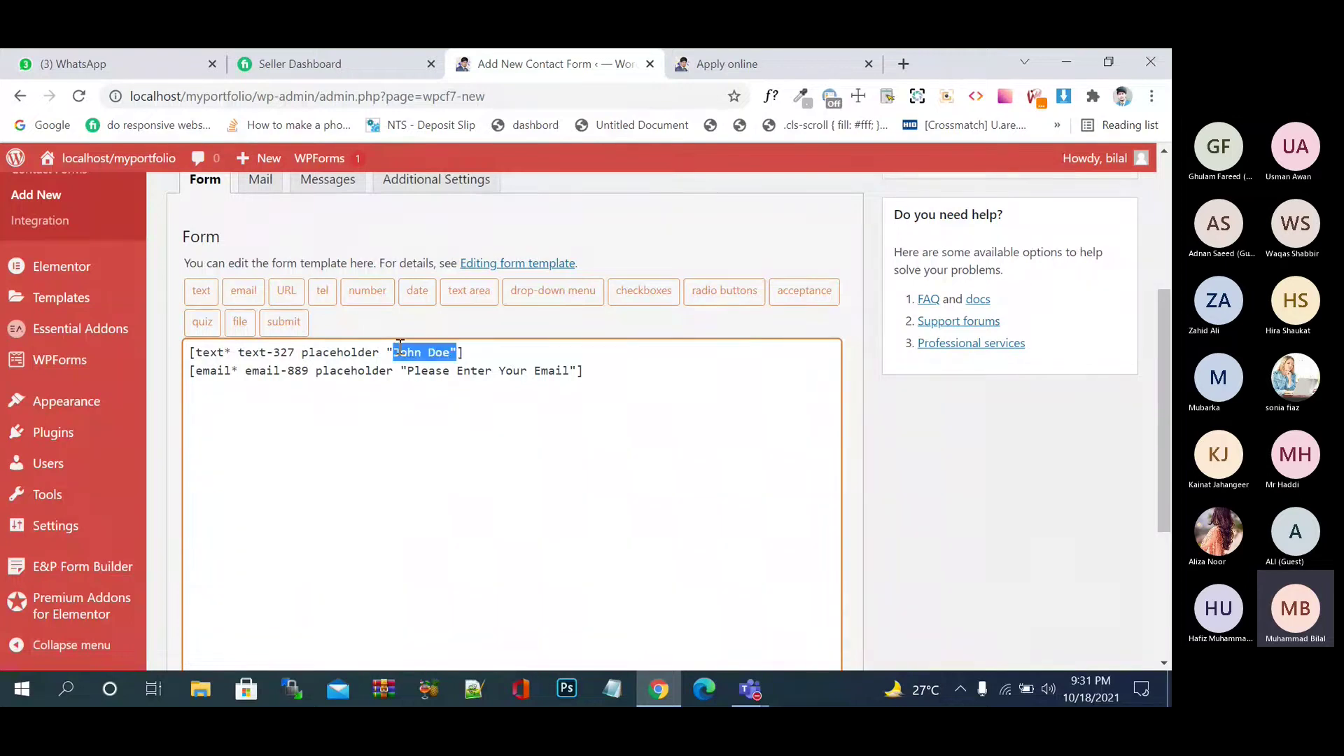
text(Enter )
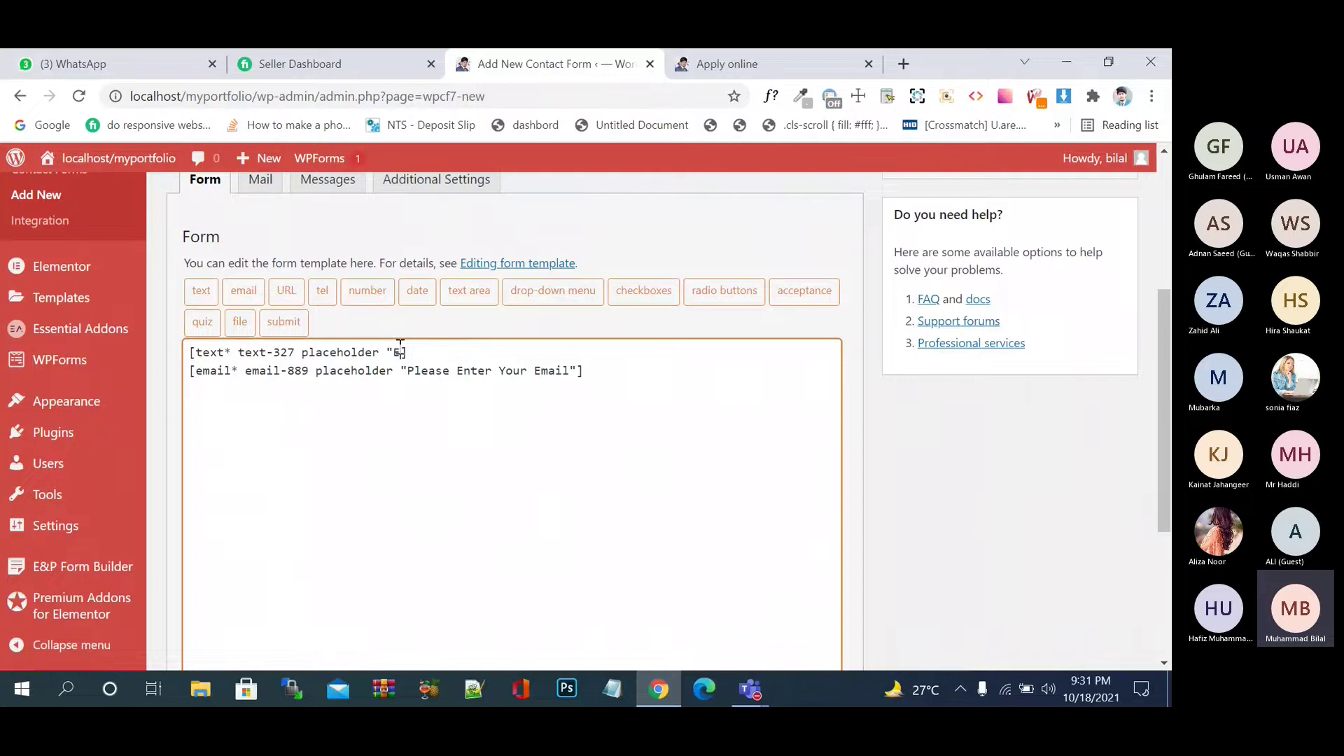
text(Your Nm)
key(BackSpace)
text(ame")
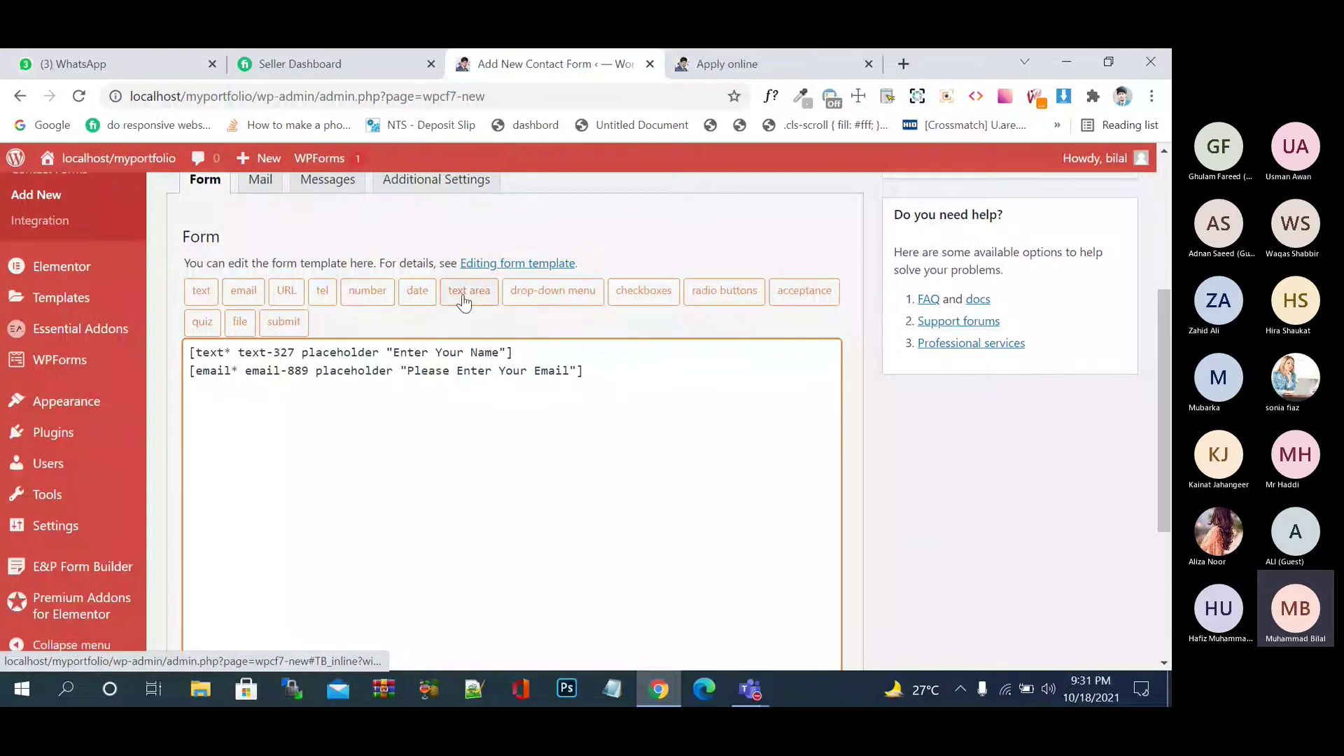
- Open the number field generator, trying Slider before settling on Spinbox
click(371, 295)
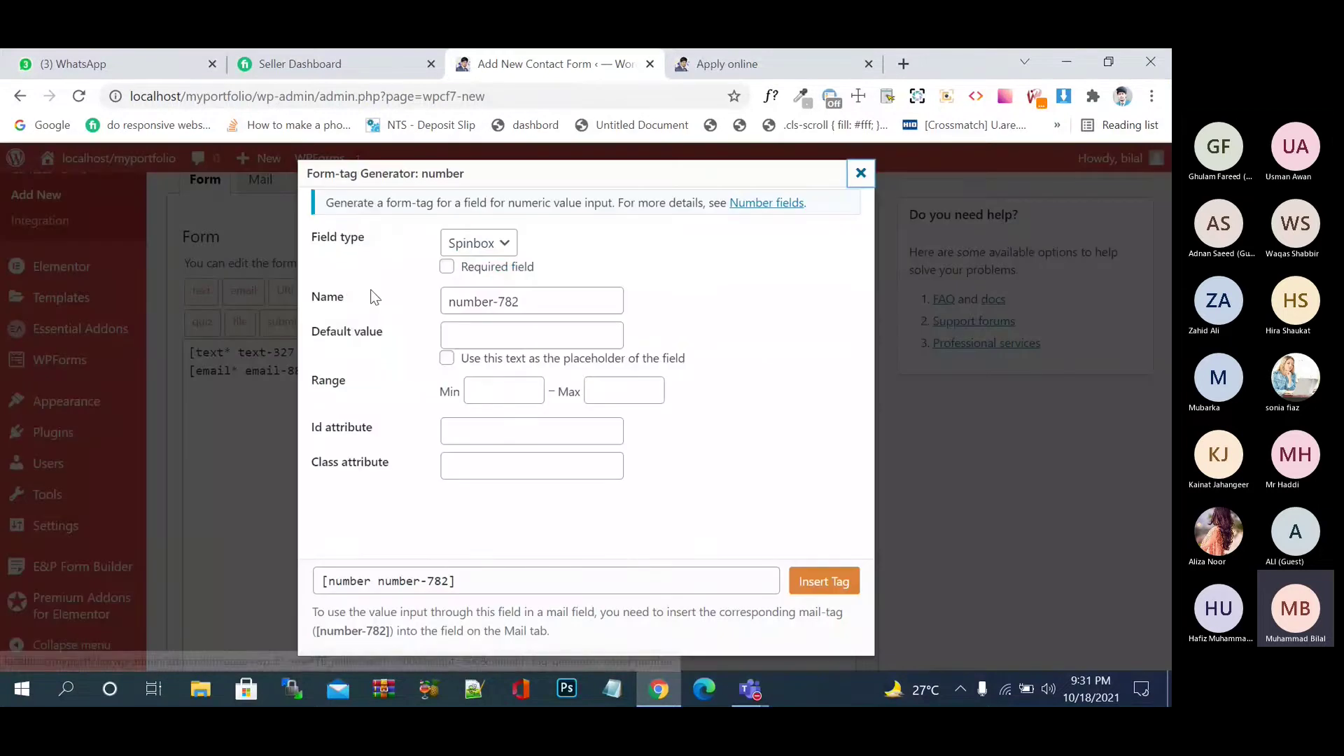
click(493, 255)
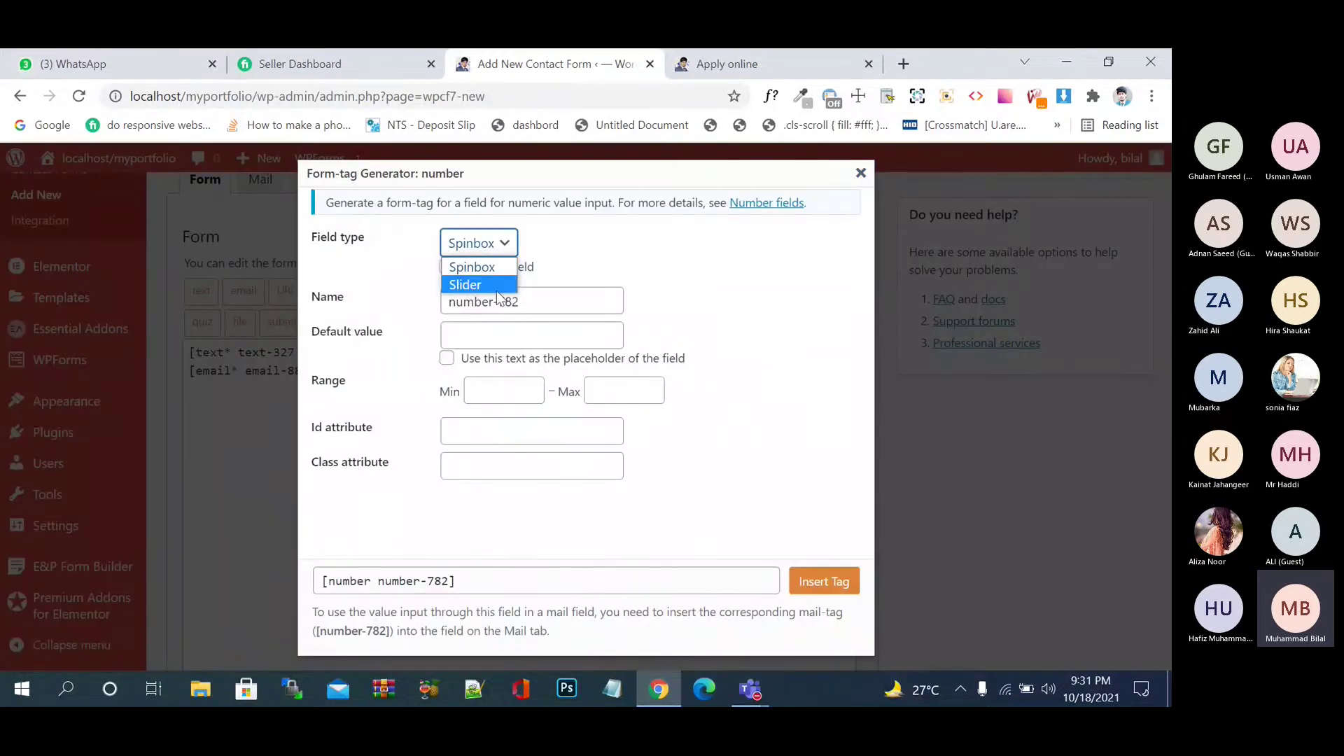
click(501, 283)
click(511, 250)
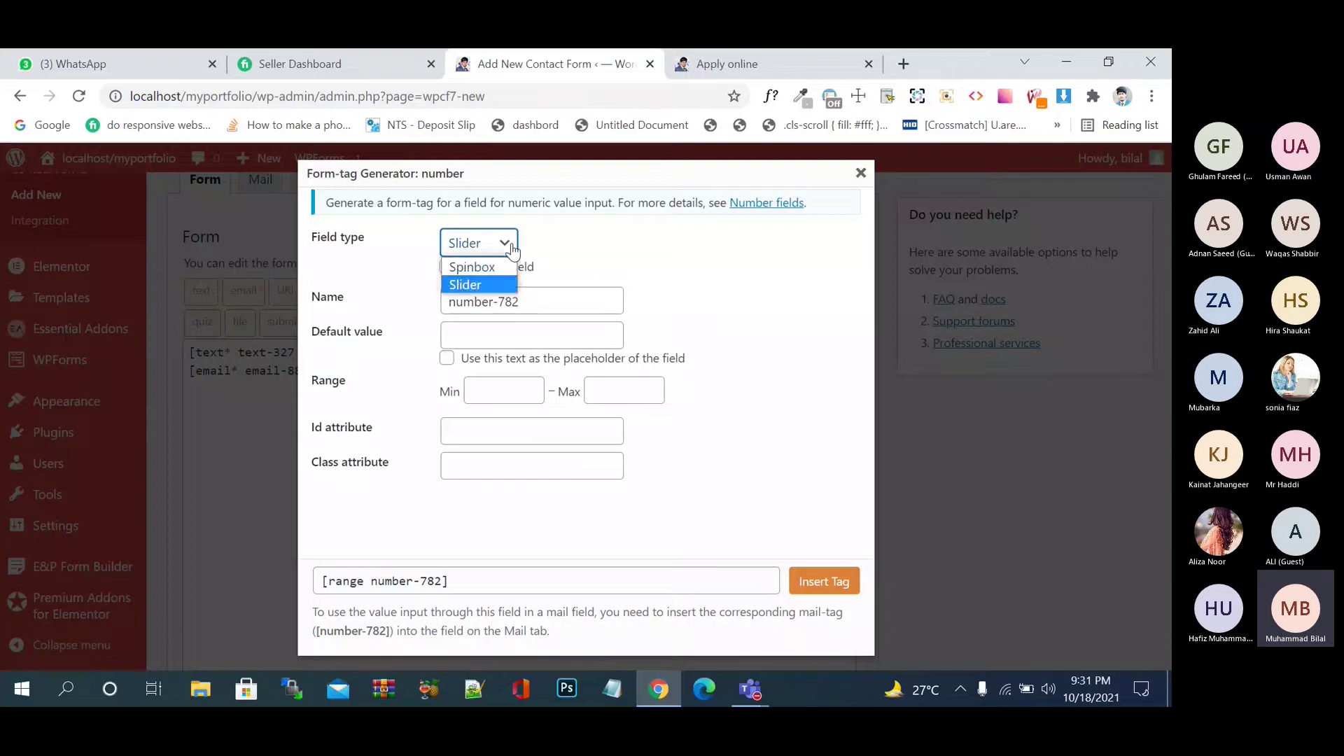
click(495, 266)
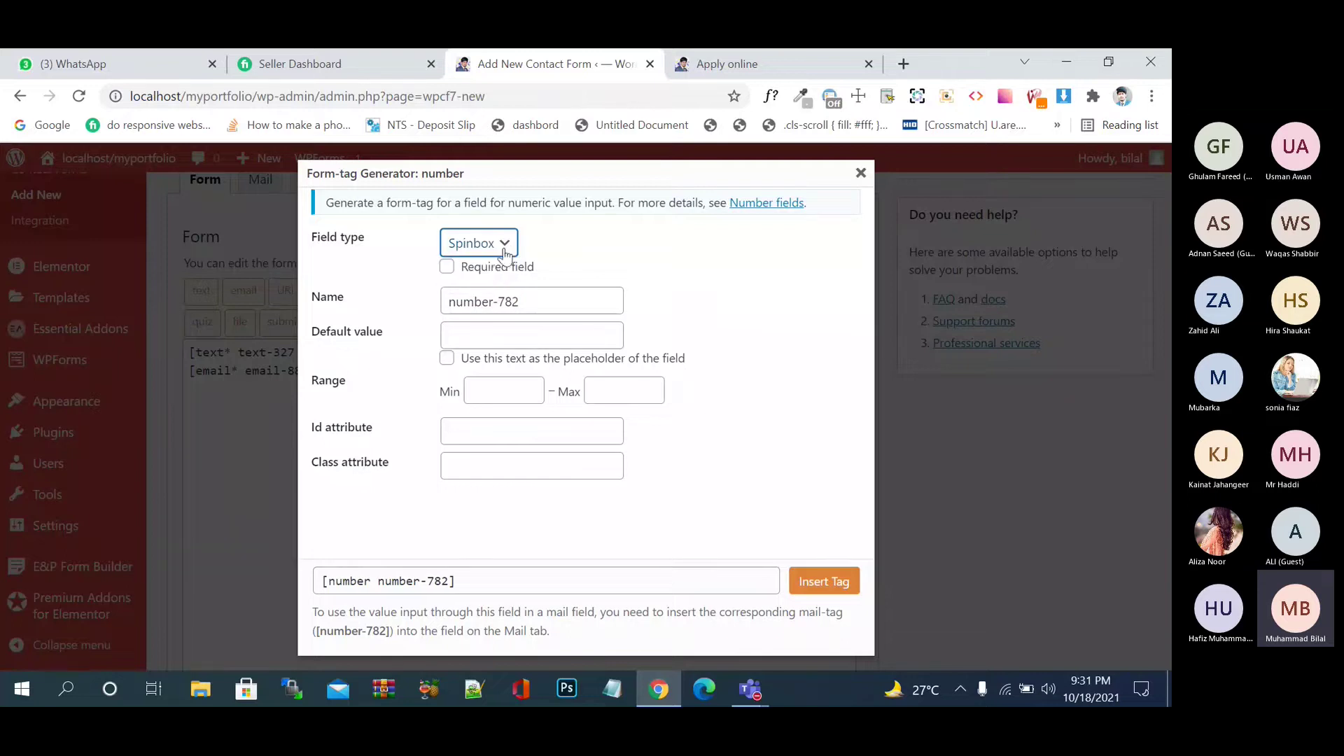
click(500, 252)
click(495, 286)
click(496, 253)
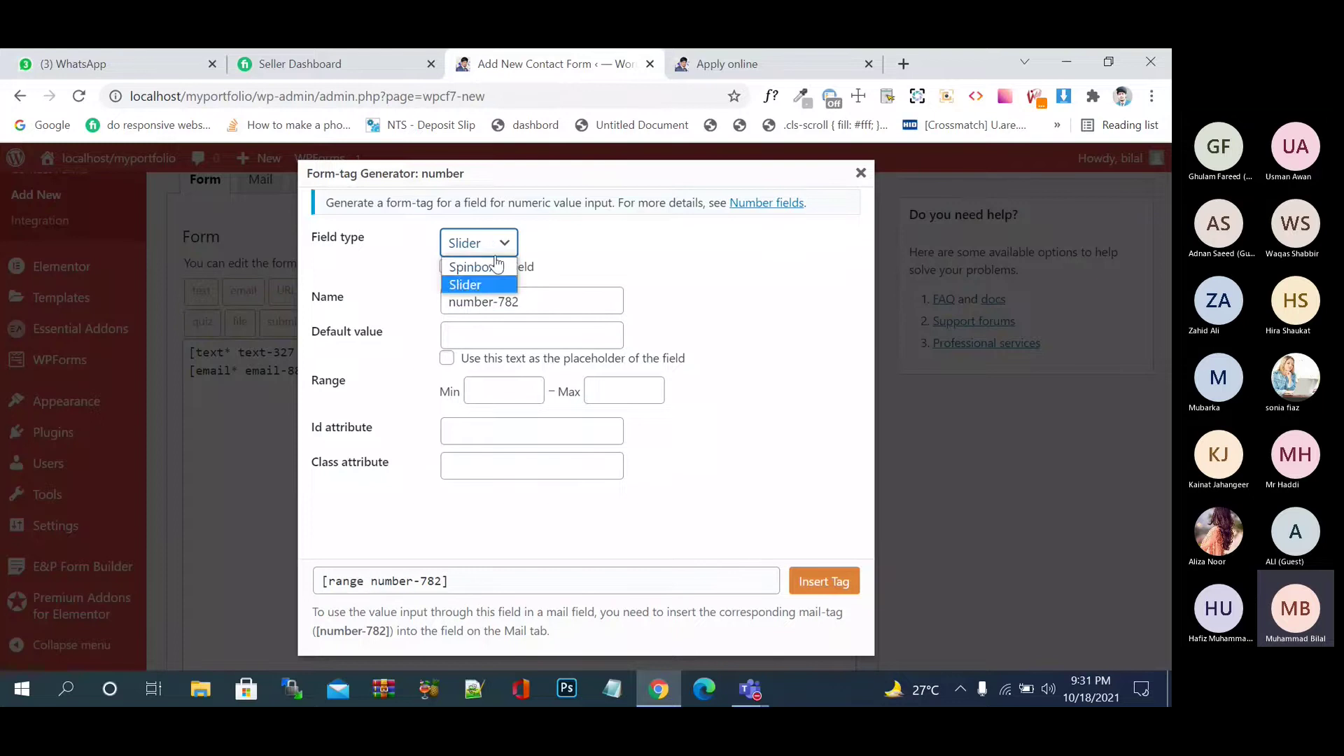
click(496, 266)
- Make it required with default text 'Please Enter Id card' and minimum 13
click(448, 267)
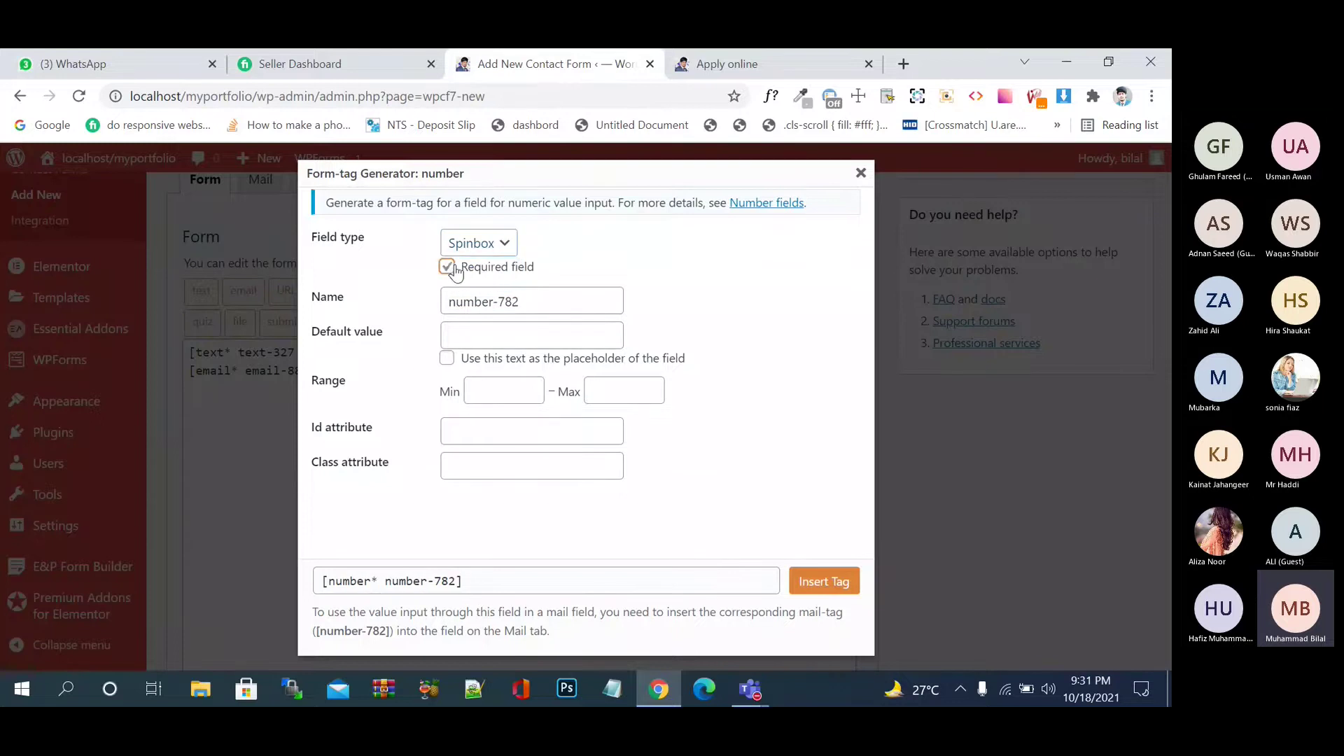
click(483, 341)
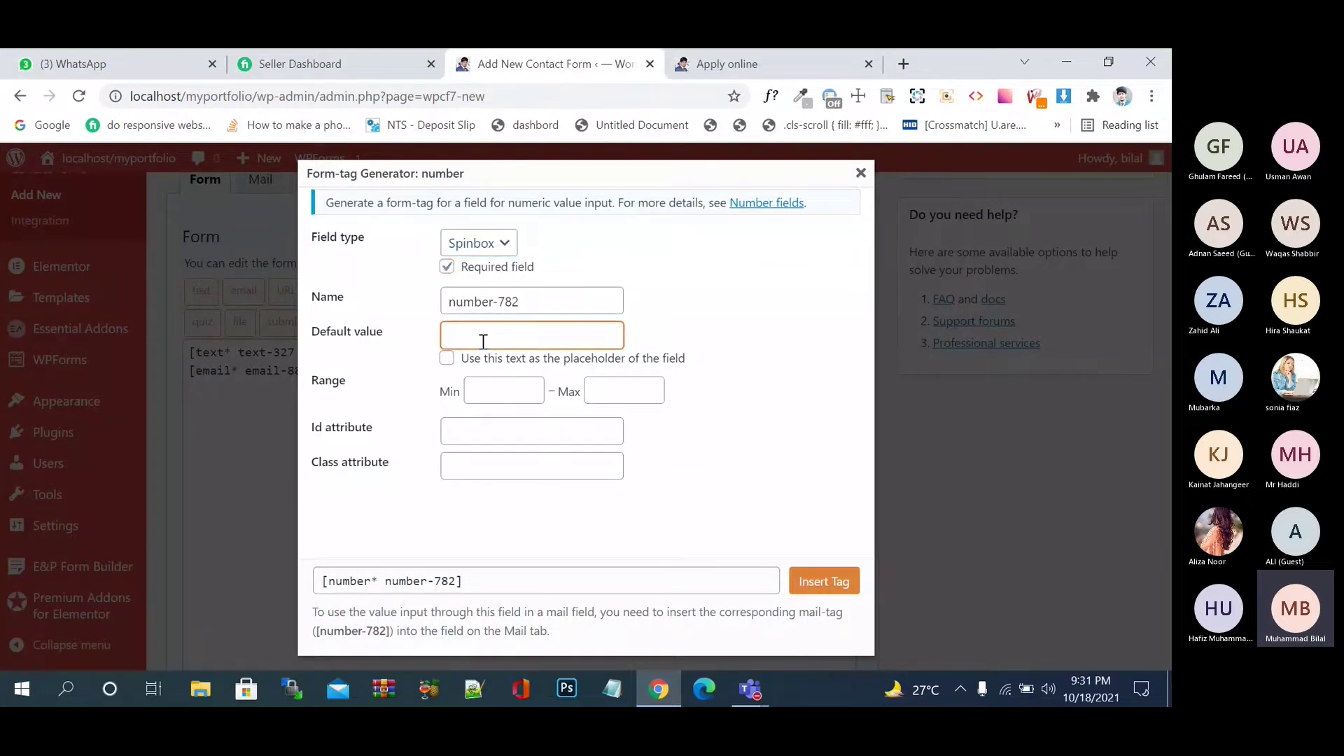
text(Please)
text( Enter Id)
text( Cr)
text( card)
click(508, 387)
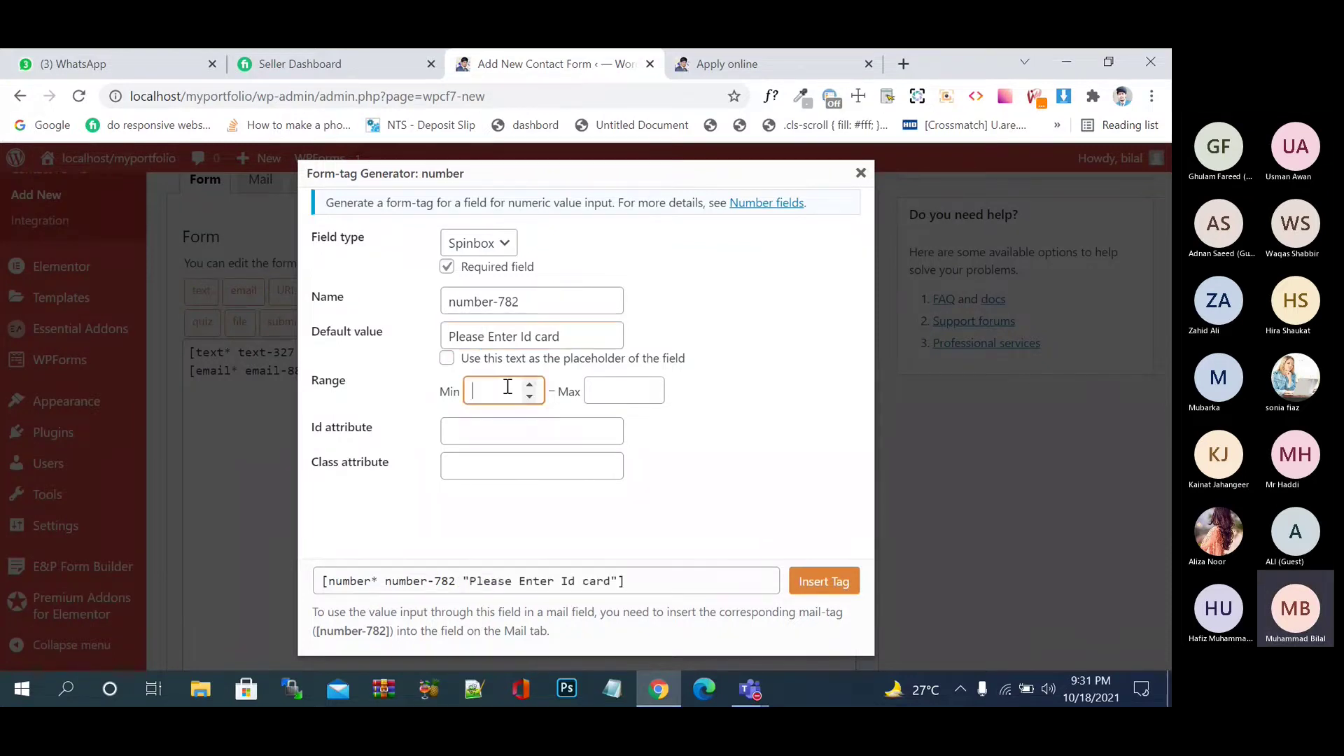
text(13)
click(633, 394)
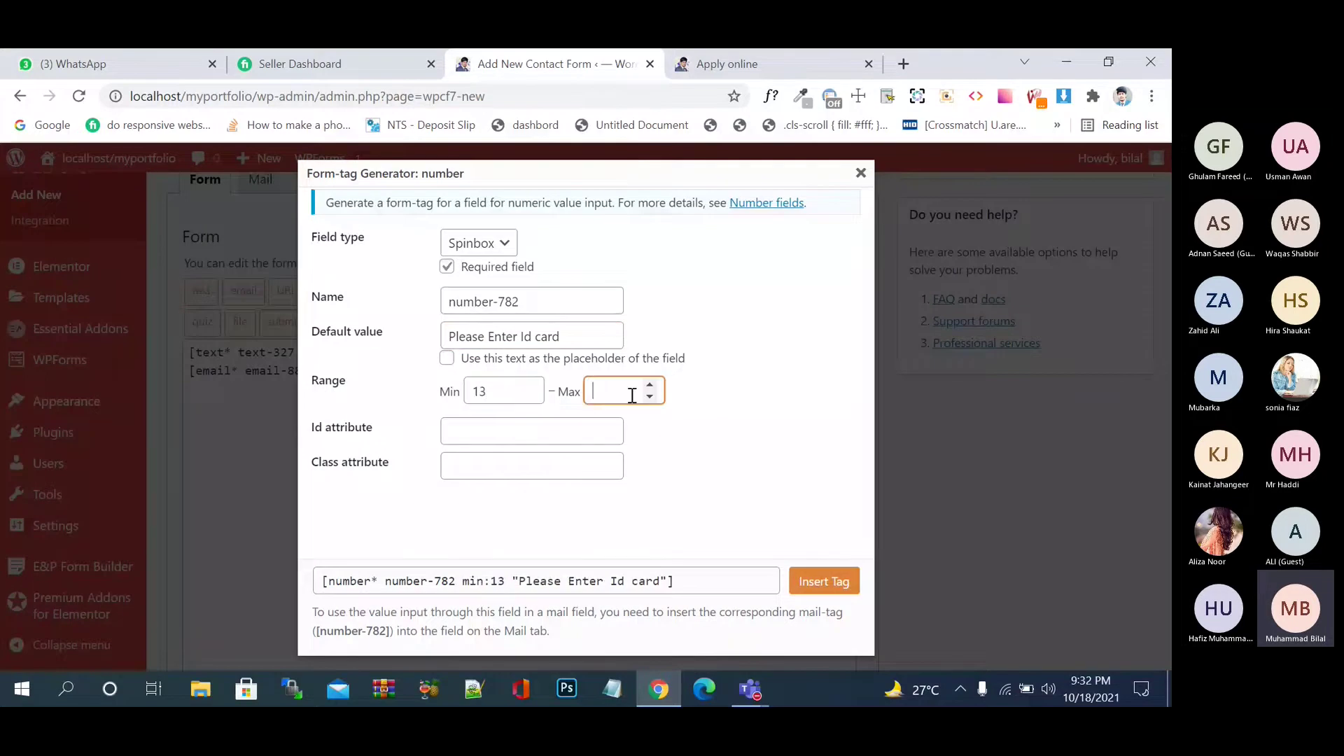
text(13)
- Insert the number tag and give it its own line with an empty line below
click(824, 587)
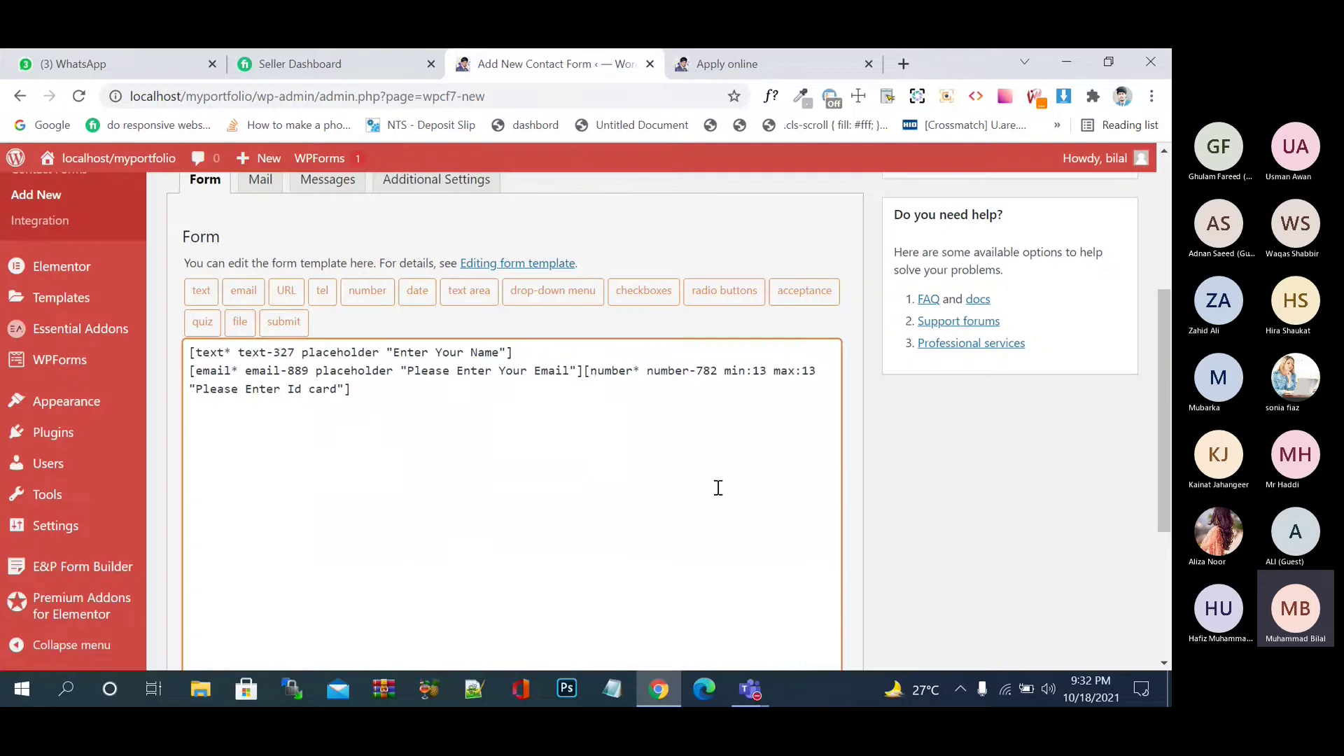
click(583, 372)
key(Return)
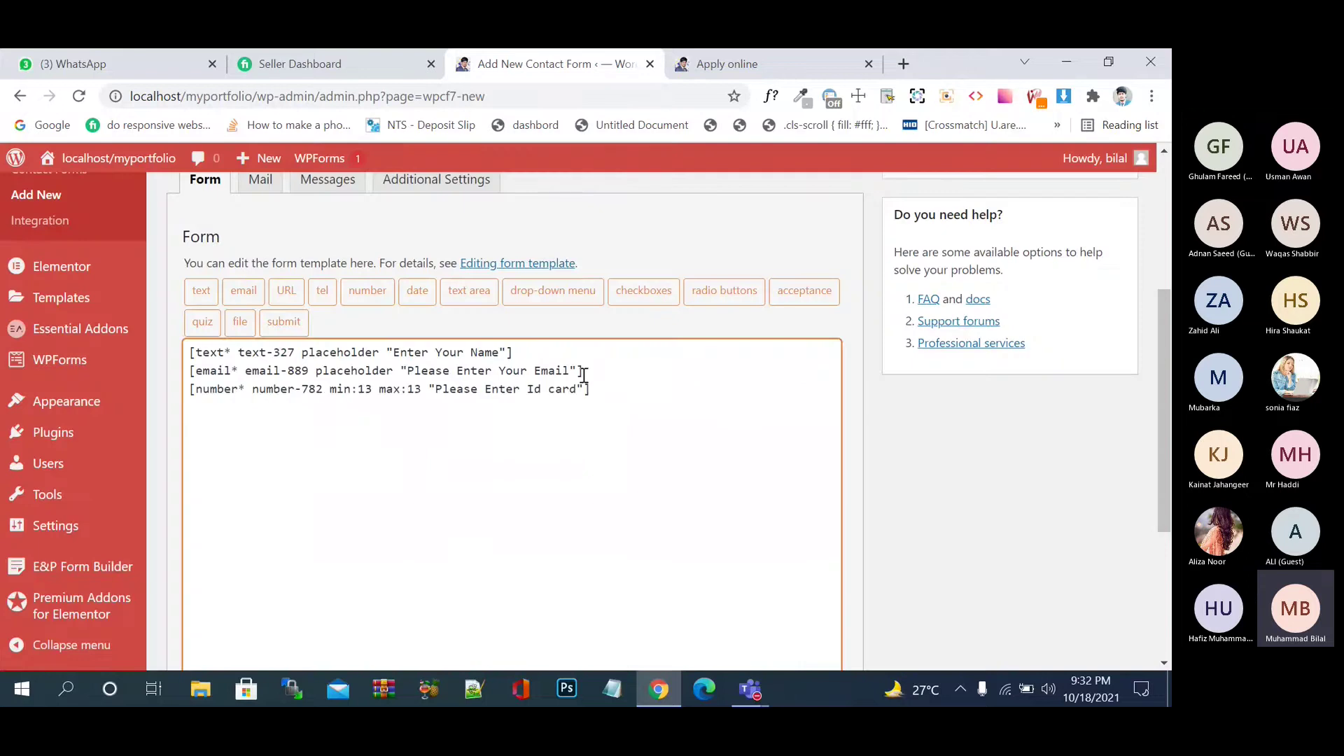
scroll(663, 396, up, 1)
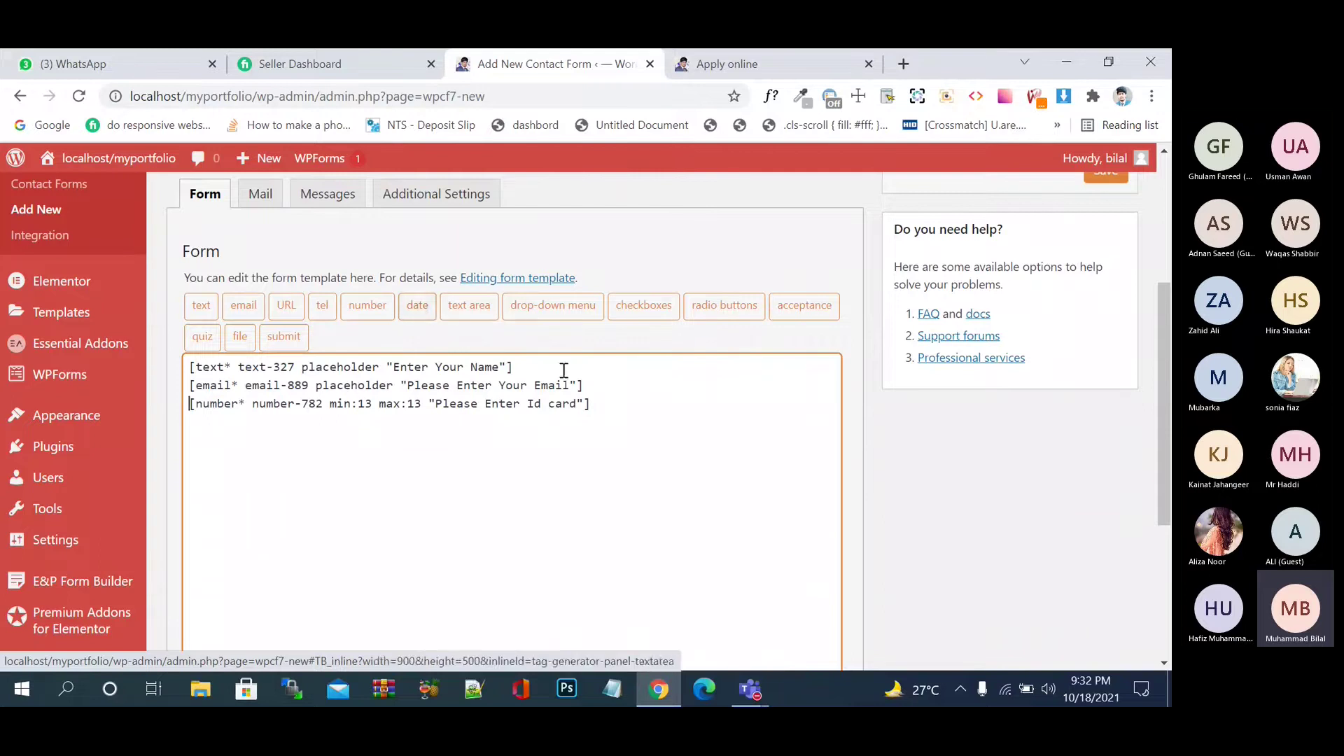
click(615, 416)
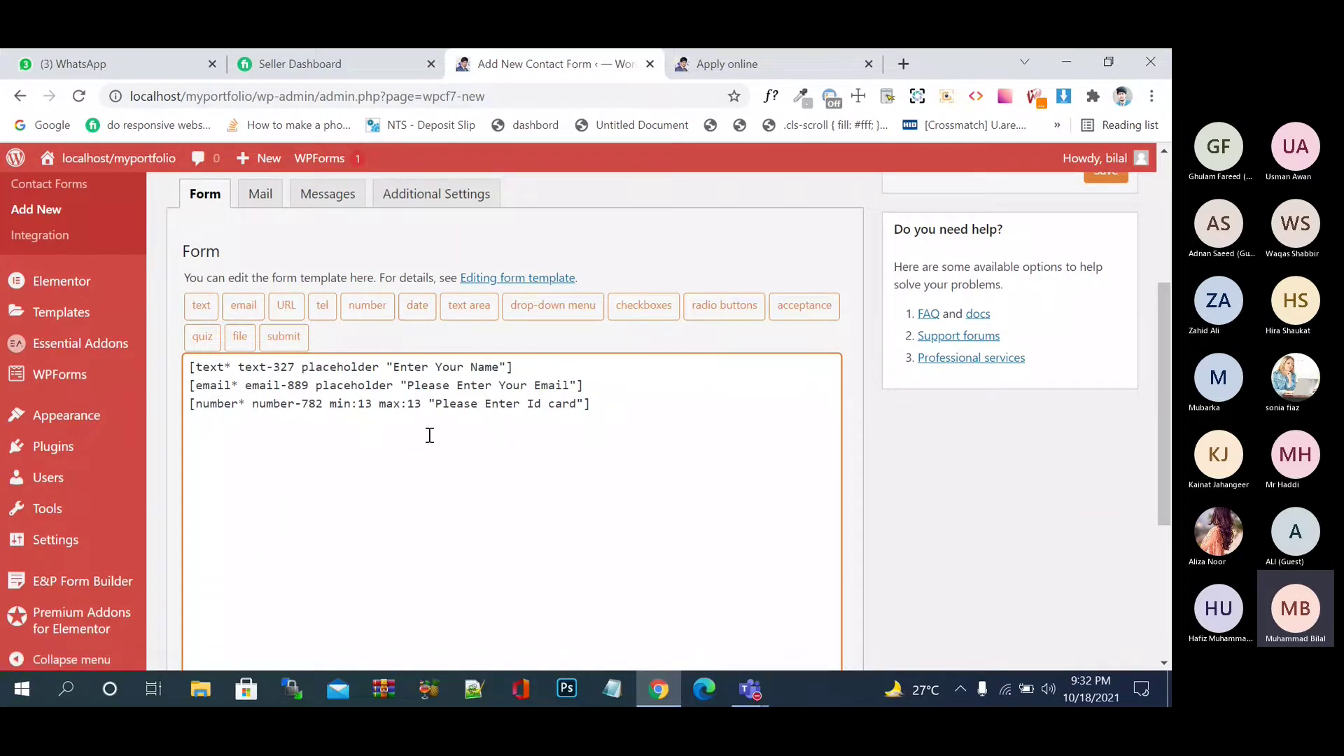
key(Return)
- Start a required date field using 'Date of Birth' as its placeholder
click(420, 306)
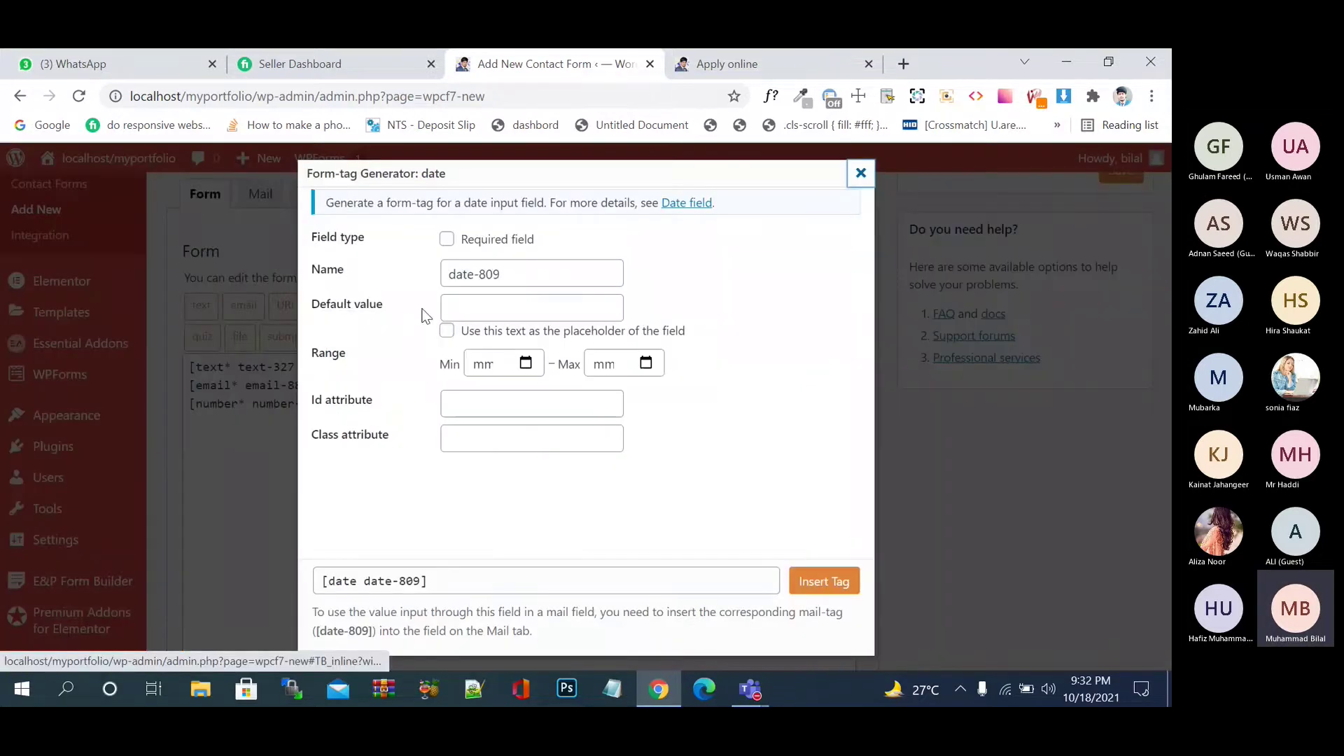
click(446, 239)
click(479, 302)
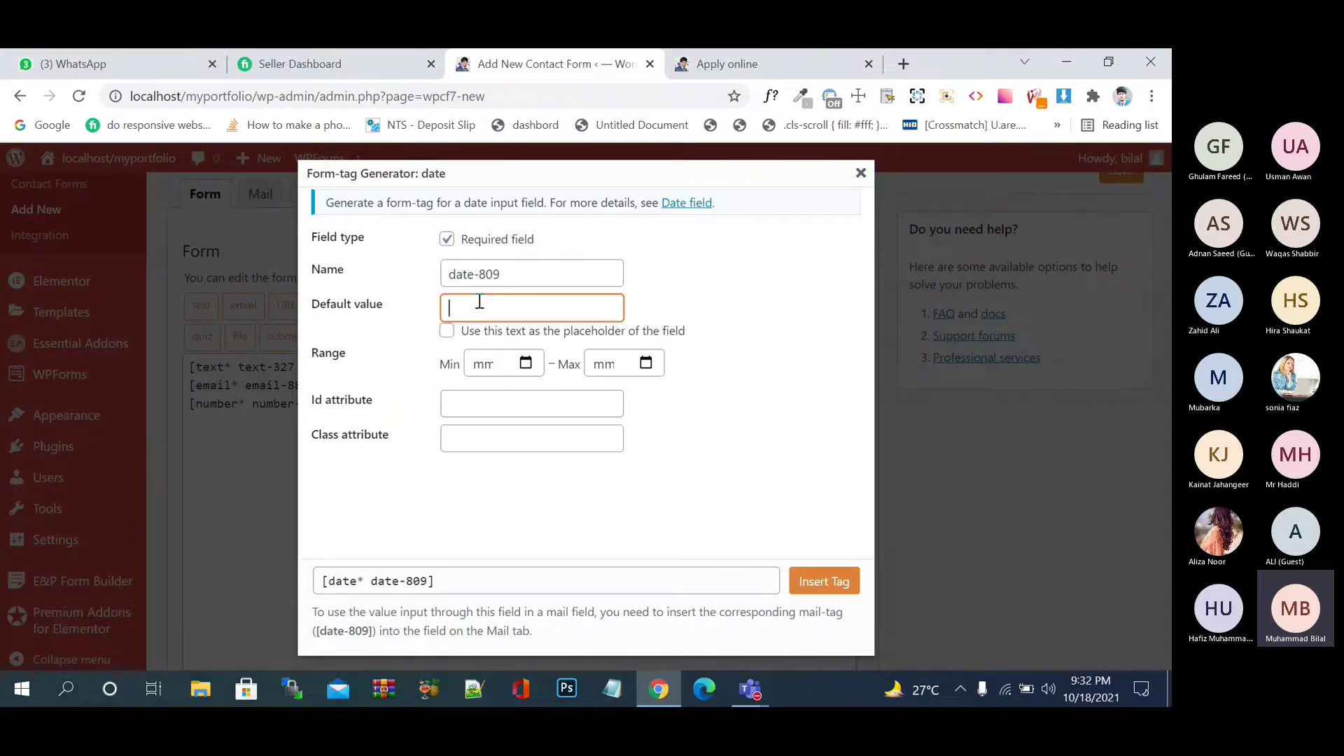
text(Please)
key(BackSpace)
key(BackSpace)
key(BackSpace)
key(BackSpace)
key(BackSpace)
key(BackSpace)
key(BackSpace)
text(Se)
key(BackSpace)
text(Date of B)
text(rth)
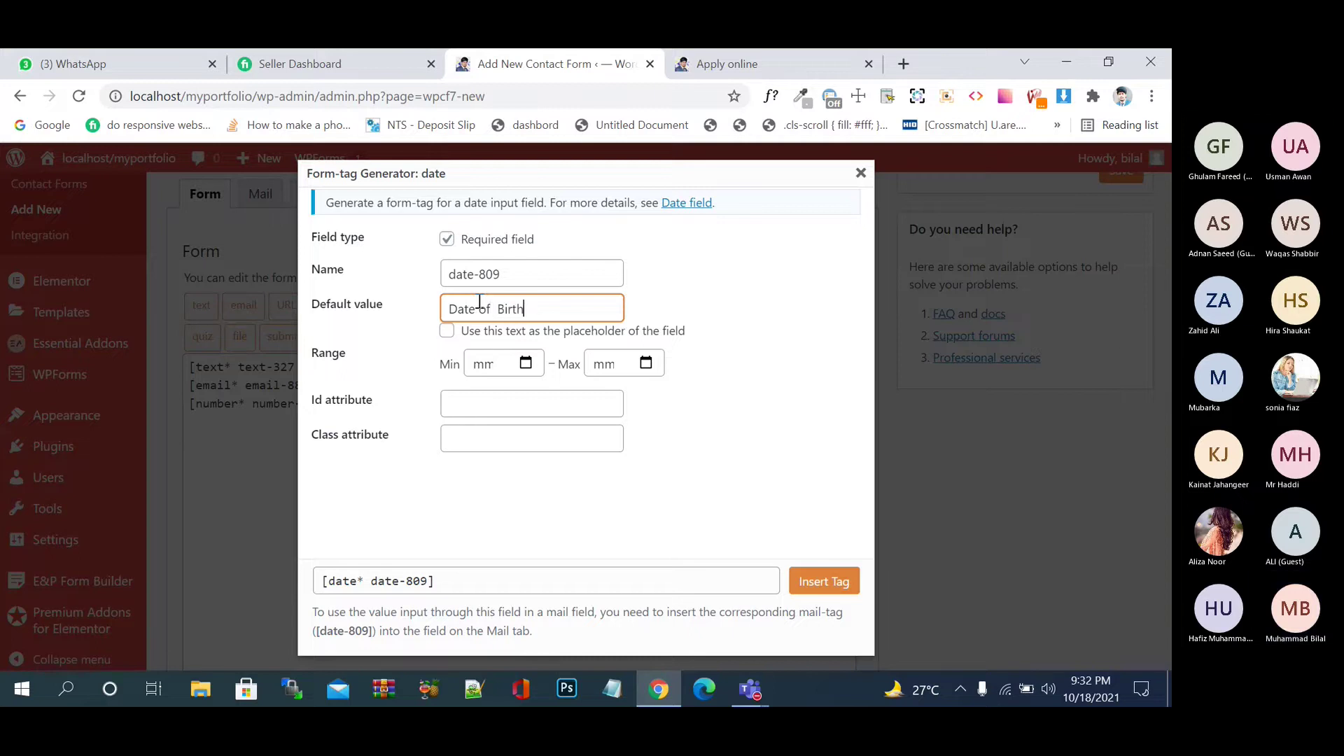
click(448, 332)
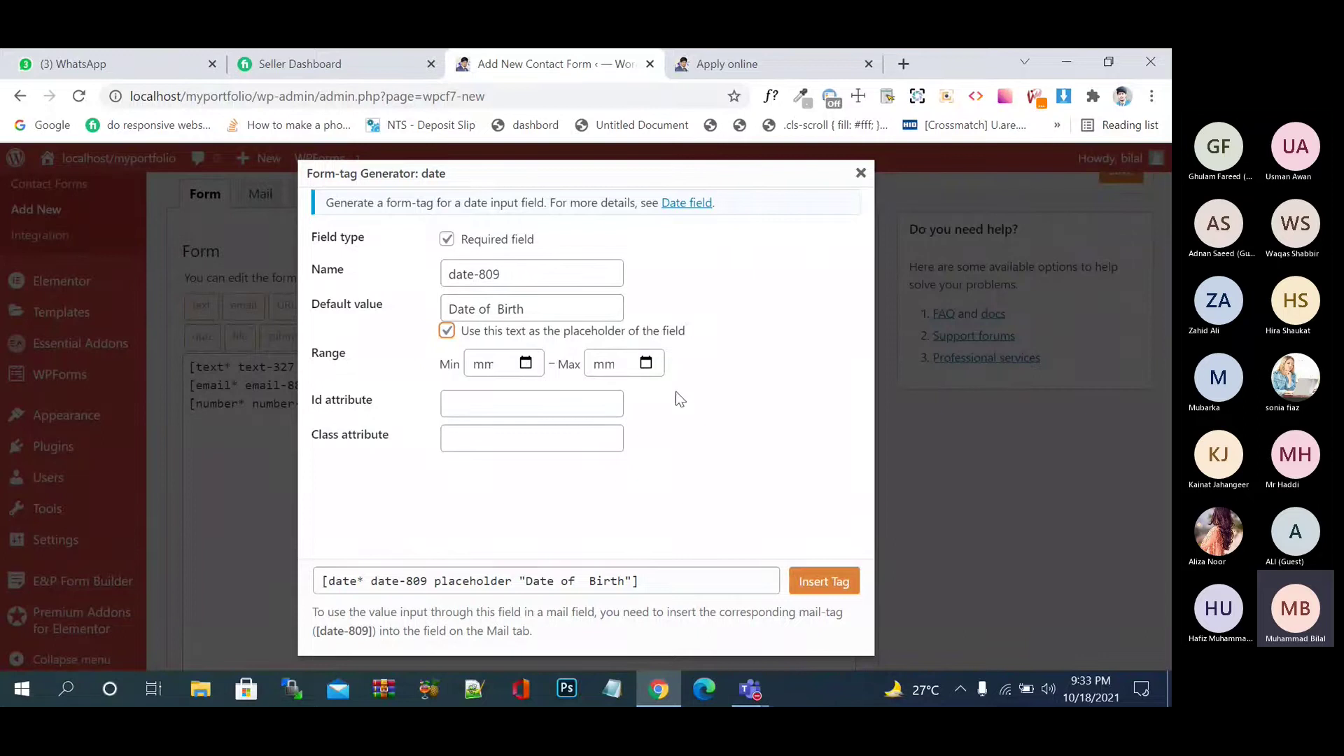
- Set the latest allowed date to 2003-10-18 and insert the date tag
click(646, 364)
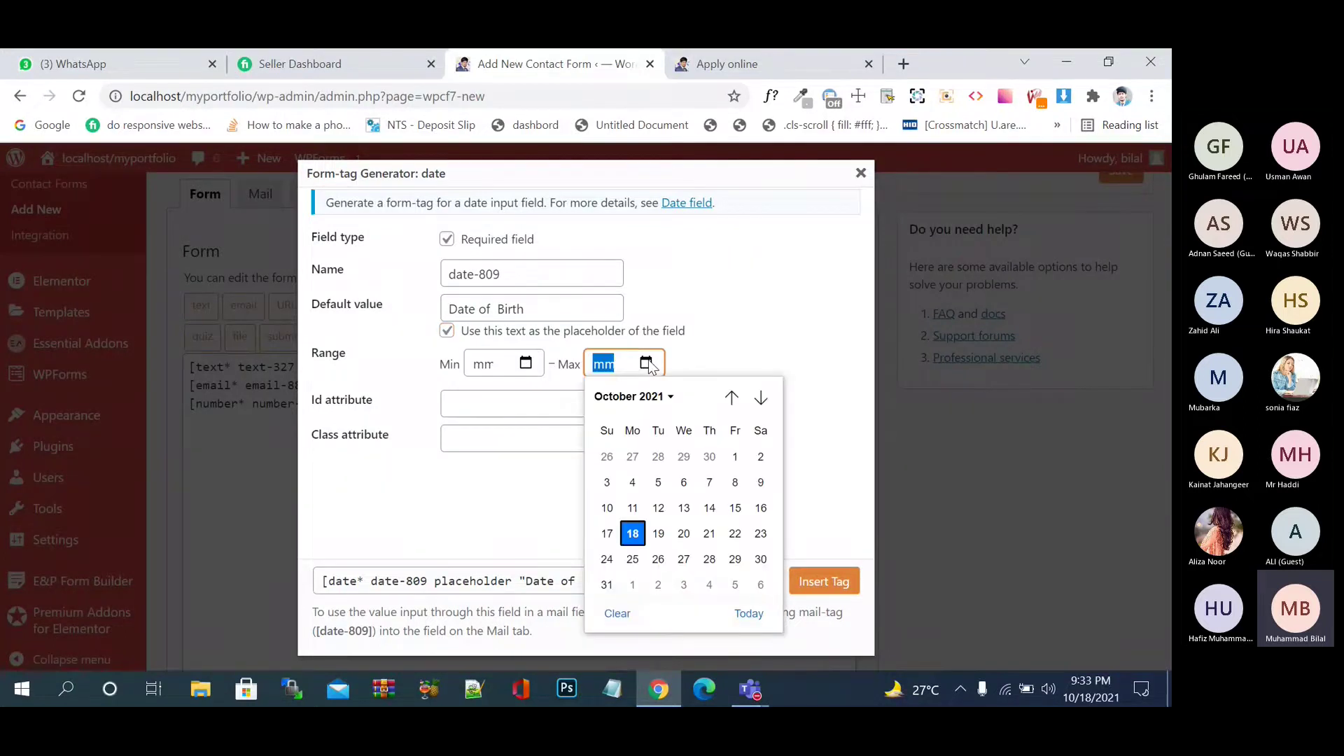
click(669, 397)
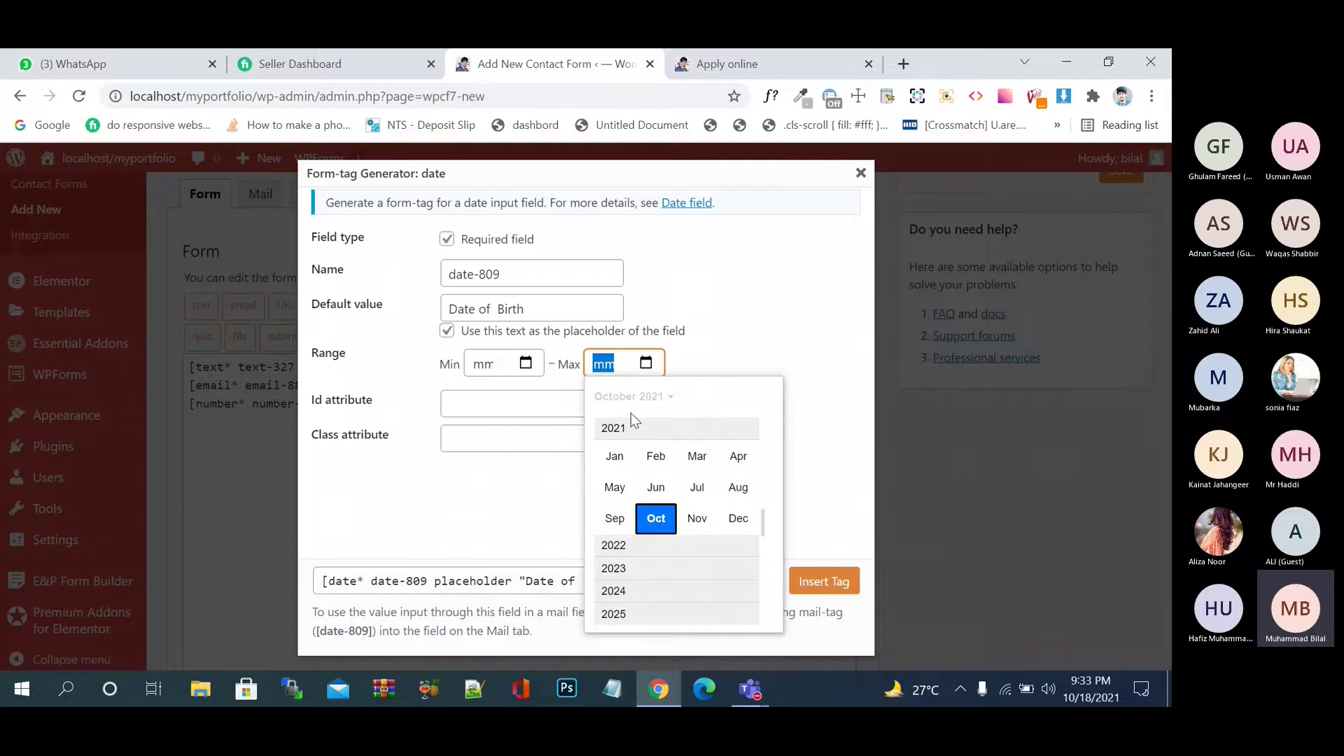
click(632, 413)
click(655, 399)
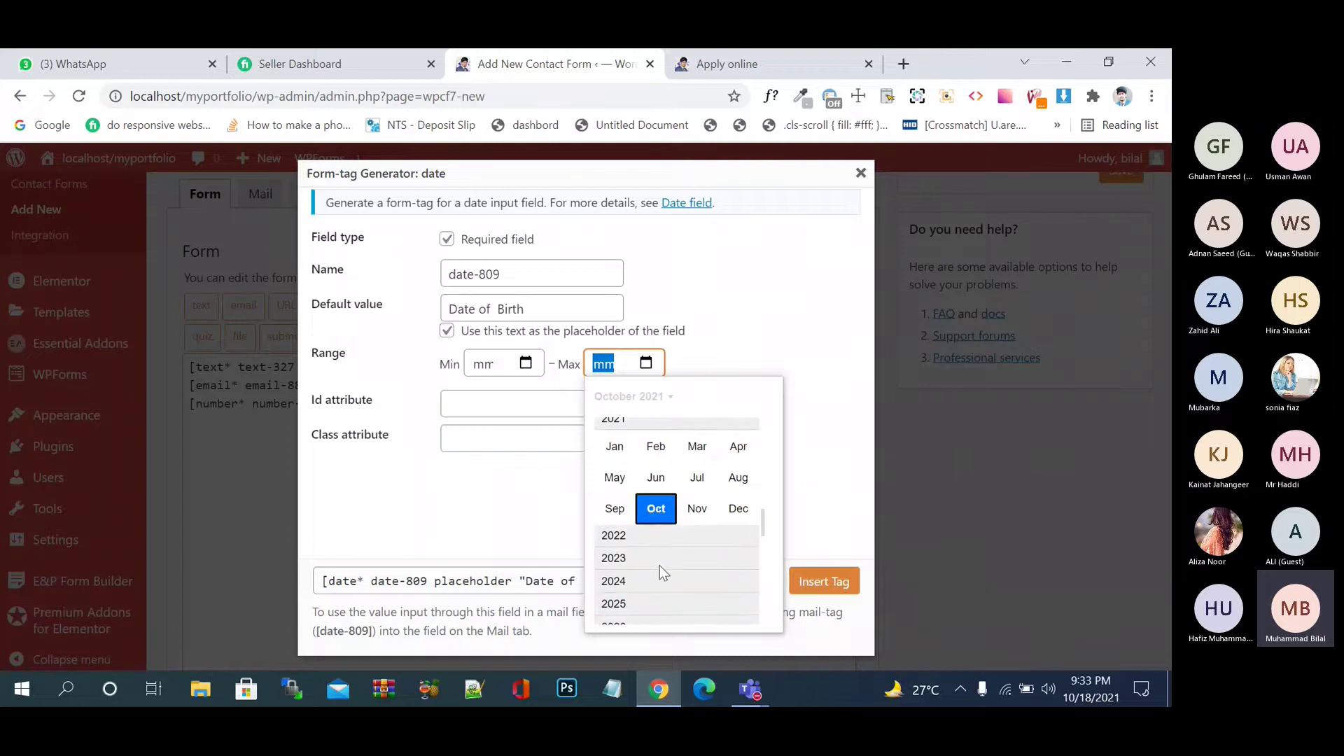
scroll(660, 566, up, 3)
scroll(659, 565, up, 3)
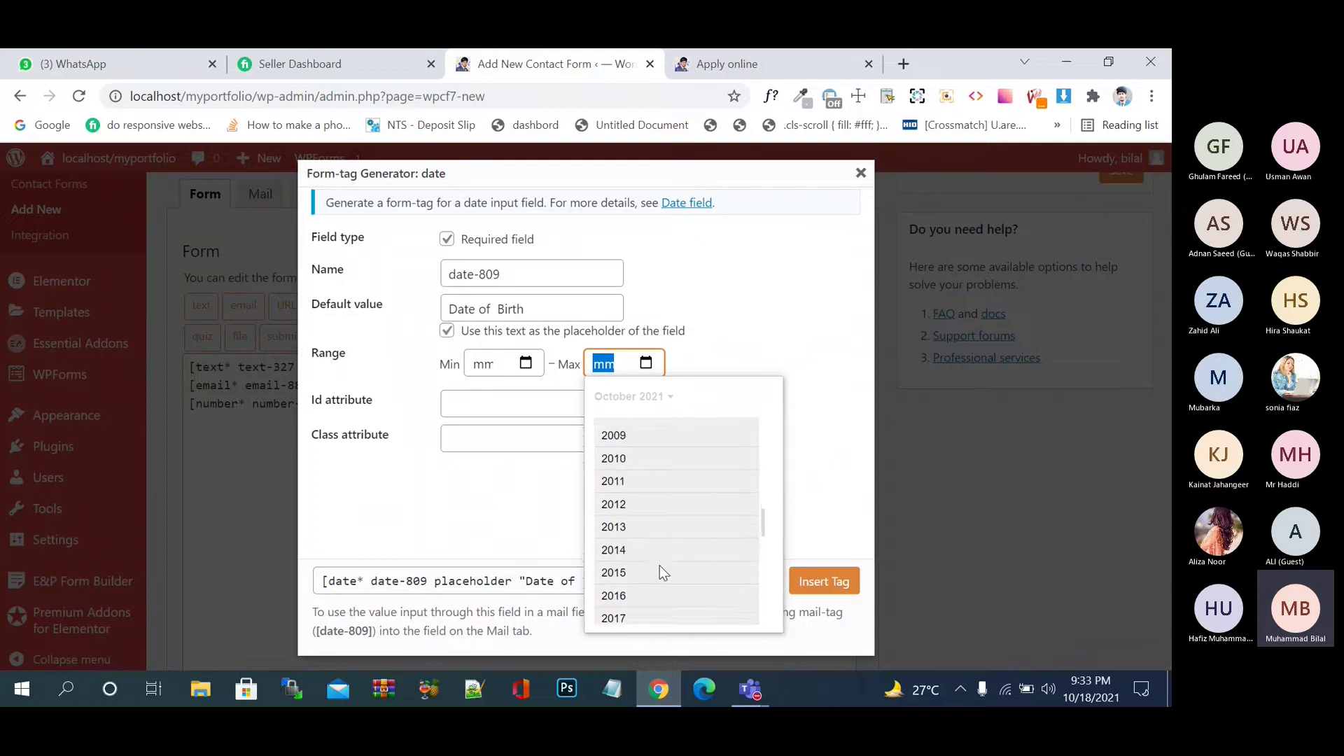
scroll(660, 565, up, 3)
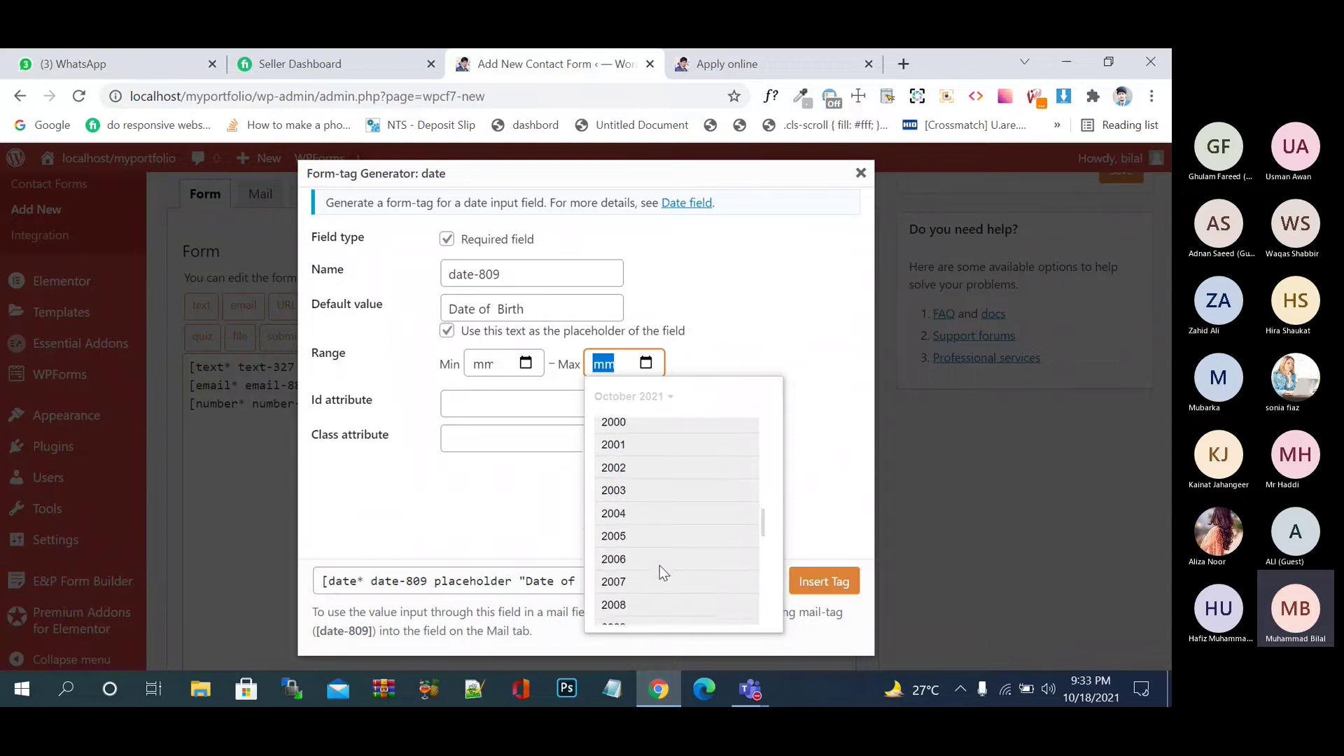
scroll(659, 565, up, 1)
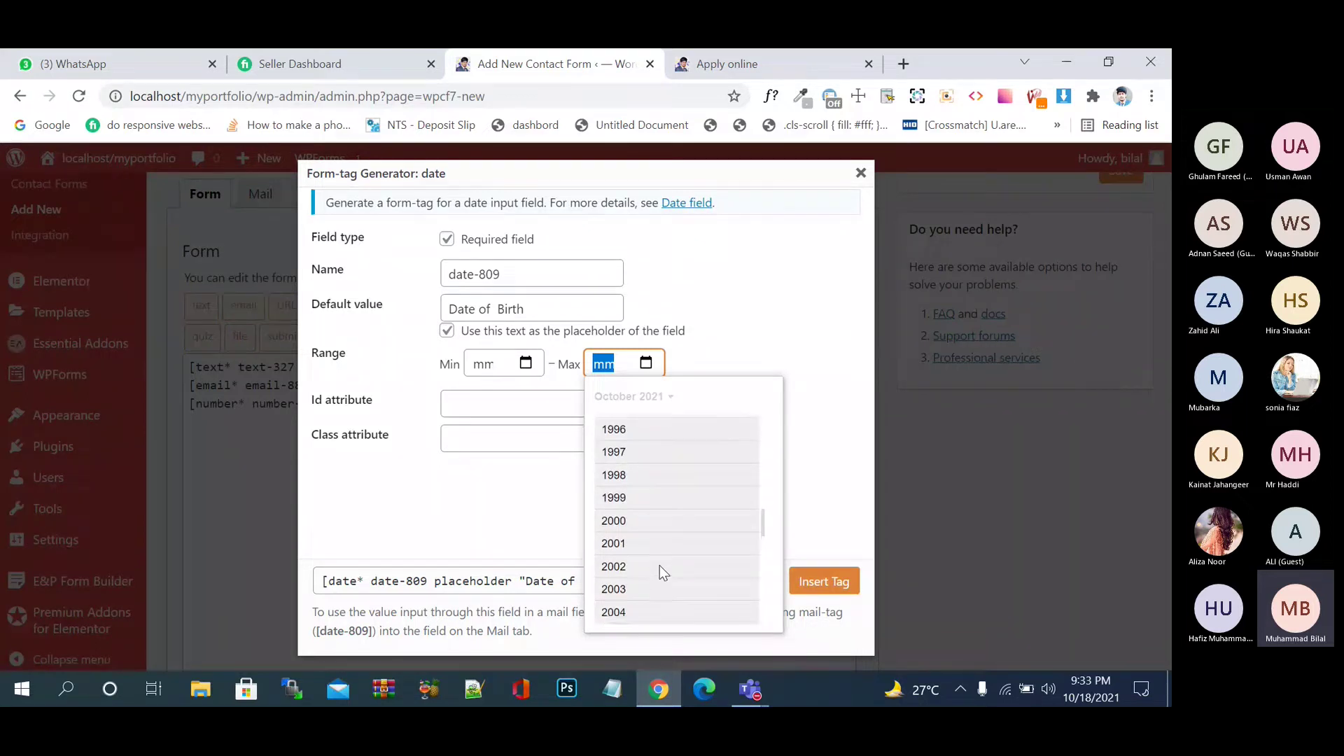
click(613, 595)
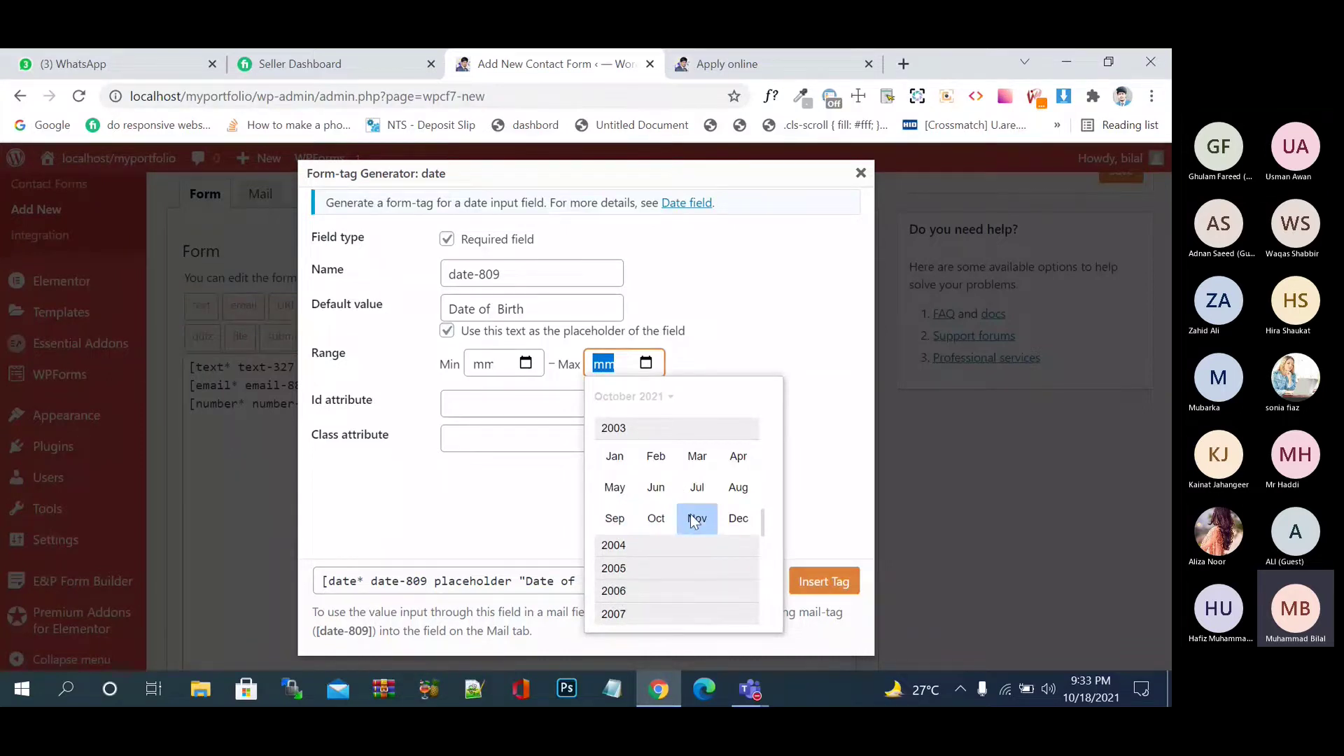
click(656, 518)
click(759, 507)
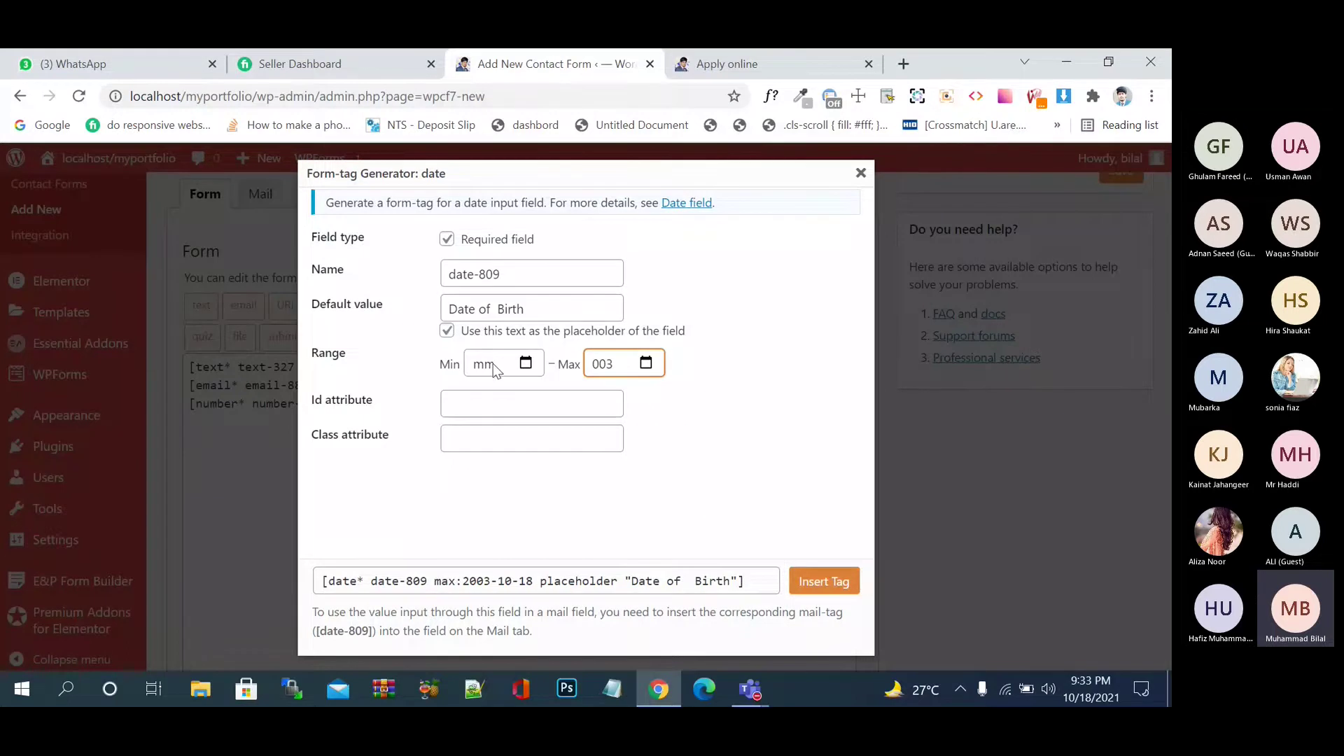
click(823, 582)
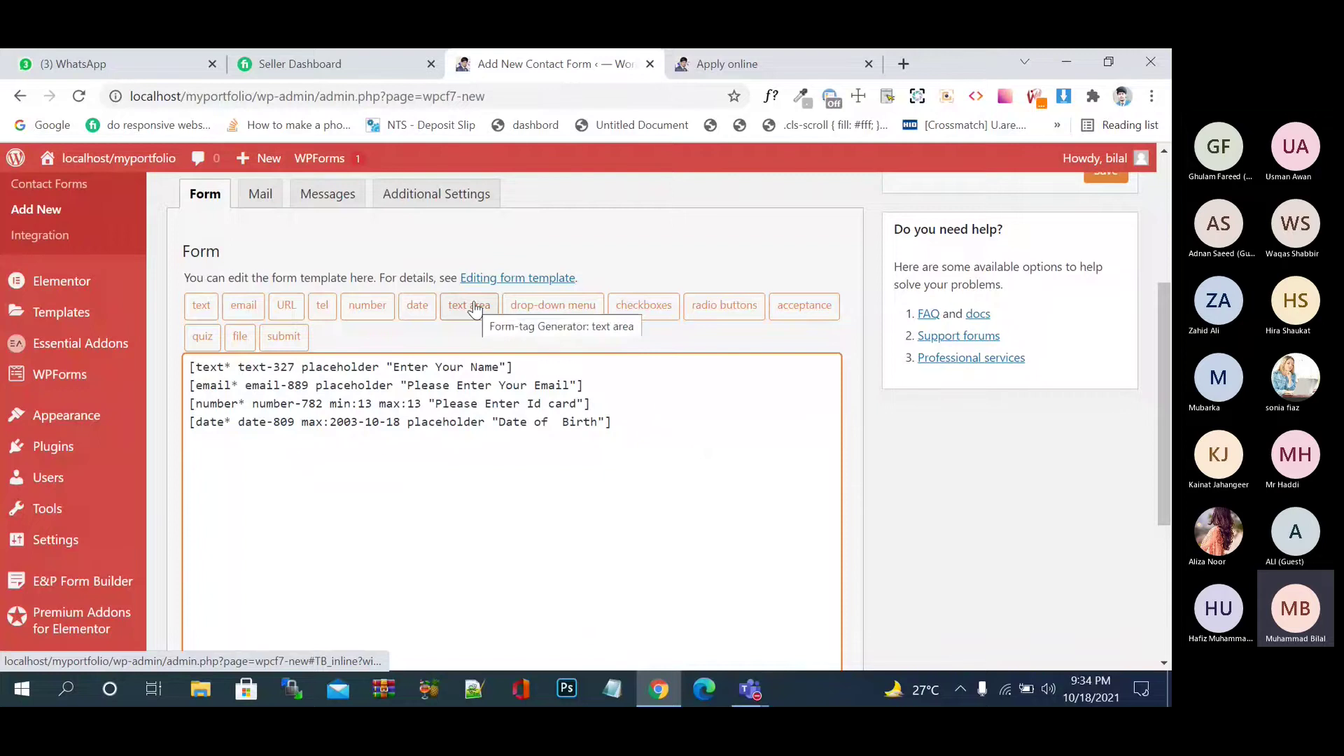
click(550, 306)
- Create a required drop-down tag with options Lahore, Karachi, Sargodha and Islamabad
click(550, 294)
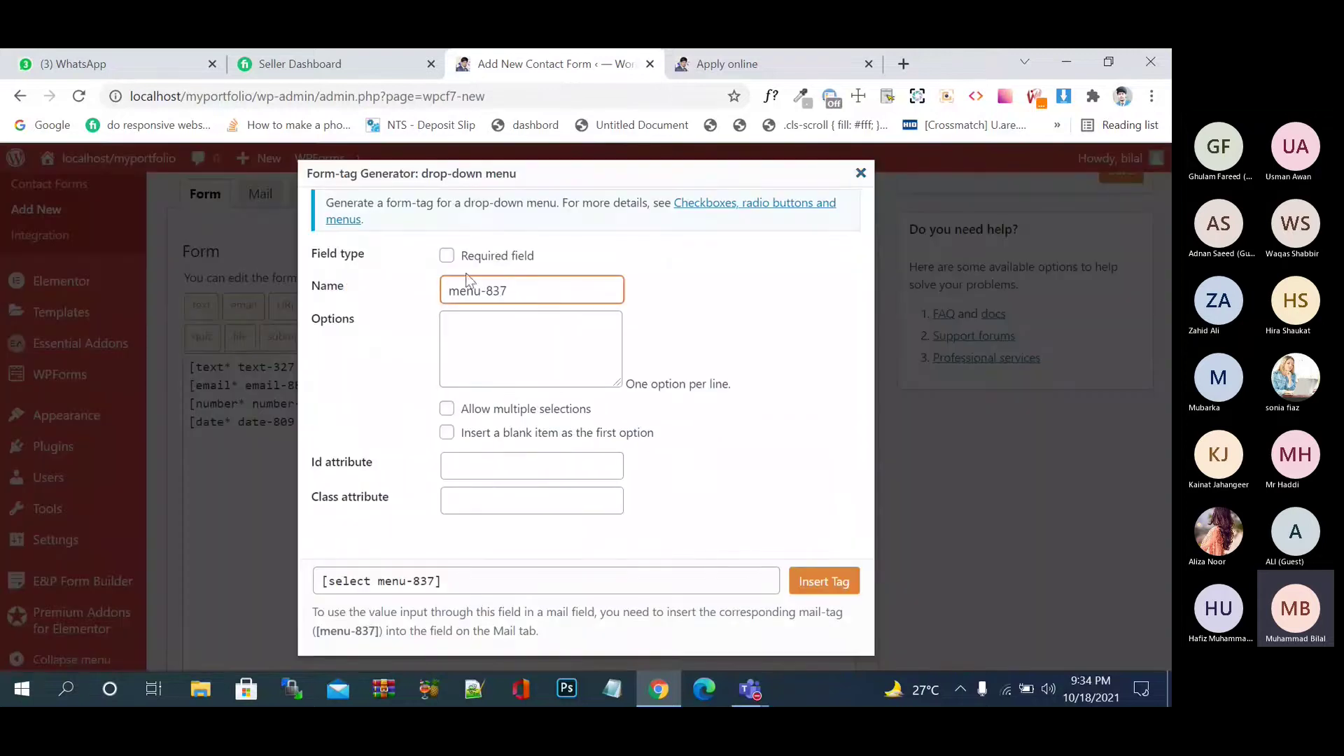
click(447, 256)
click(495, 342)
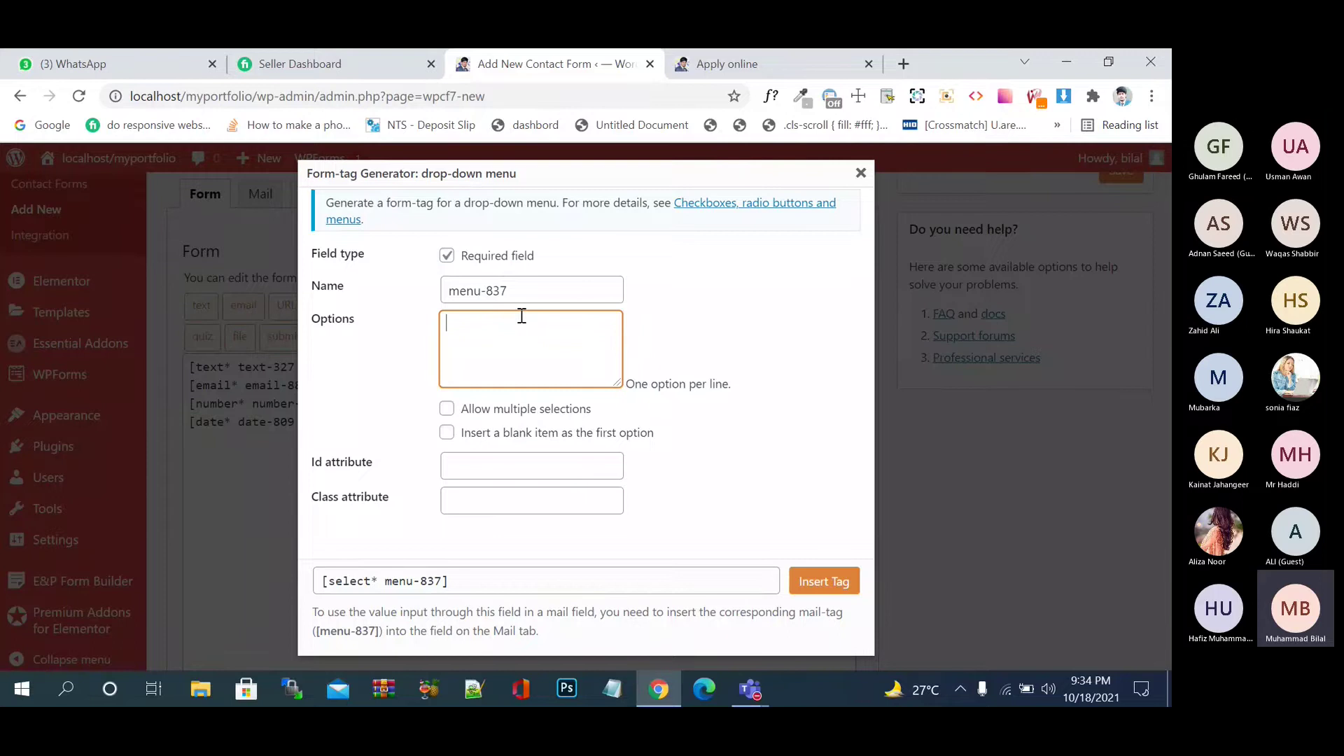
text(Lahor)
text(e )
text(Ka)
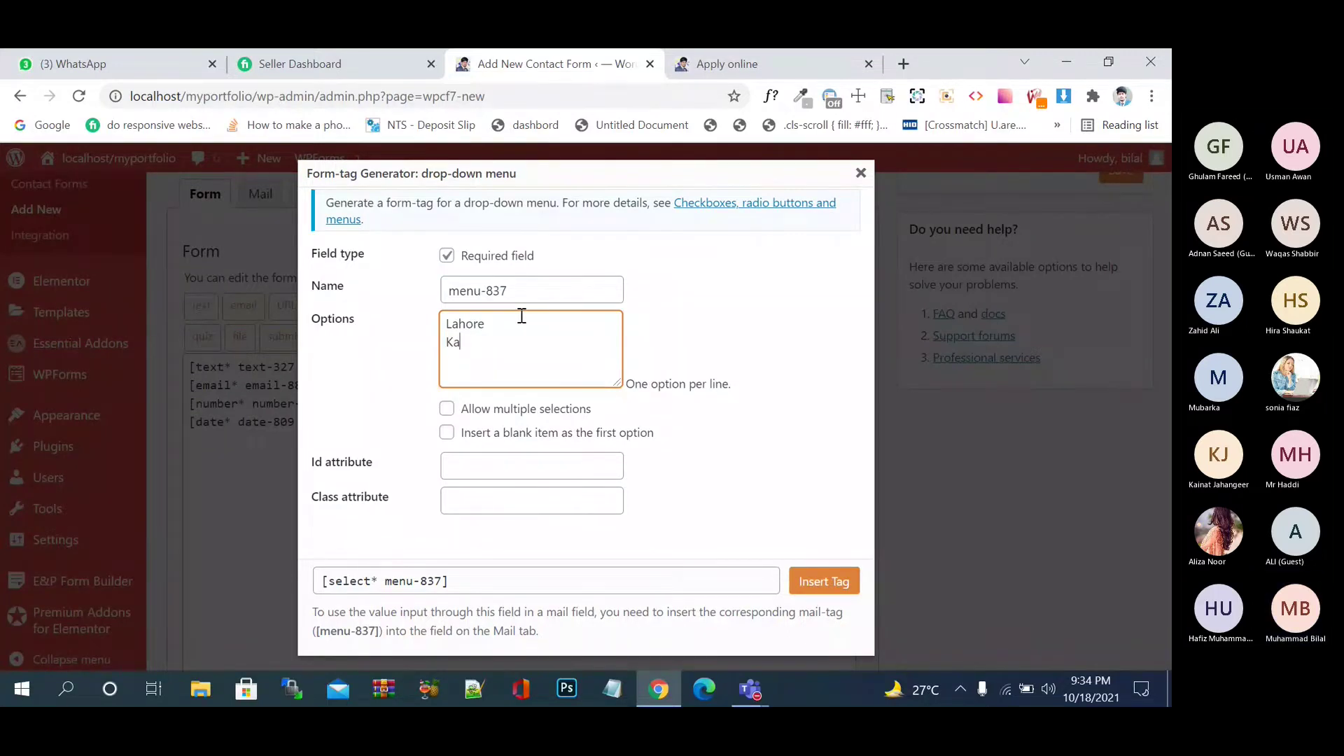
text(rachi)
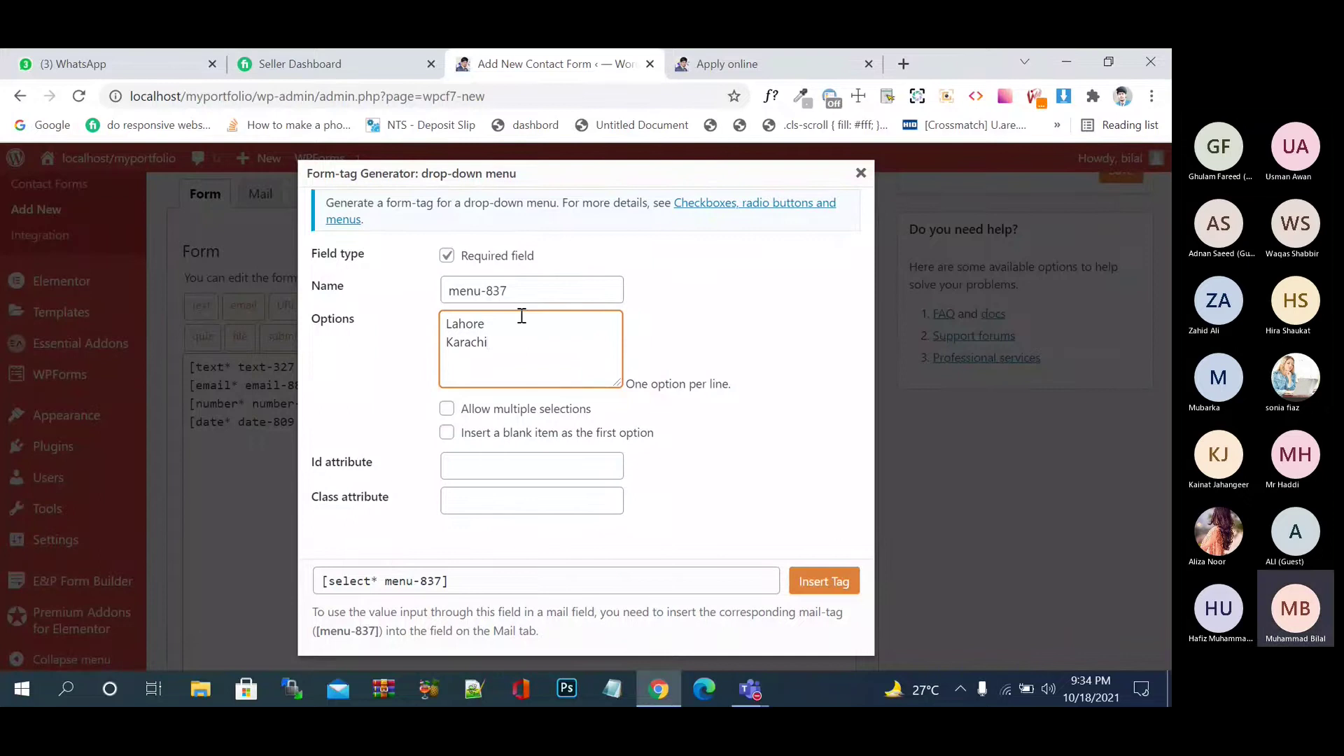
key(Return)
text(Sargodha)
key(Return)
text(Islam)
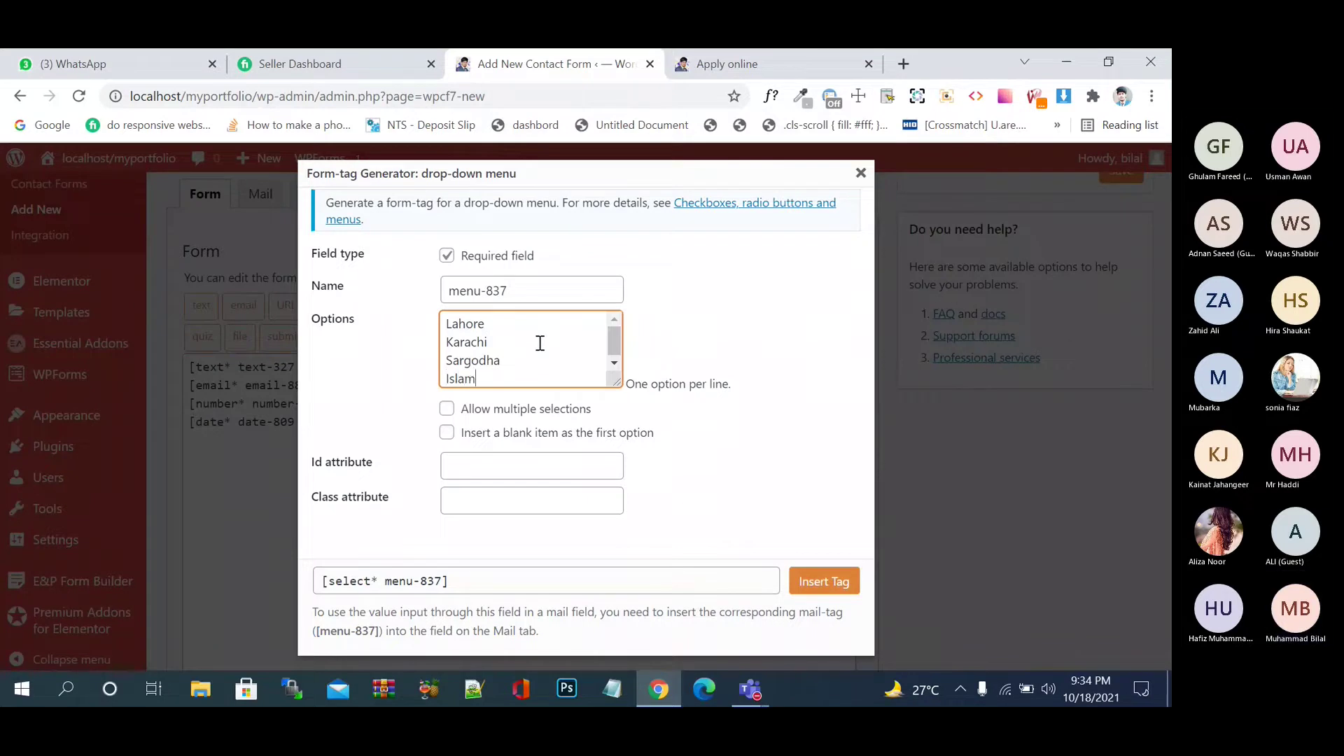
text(abad)
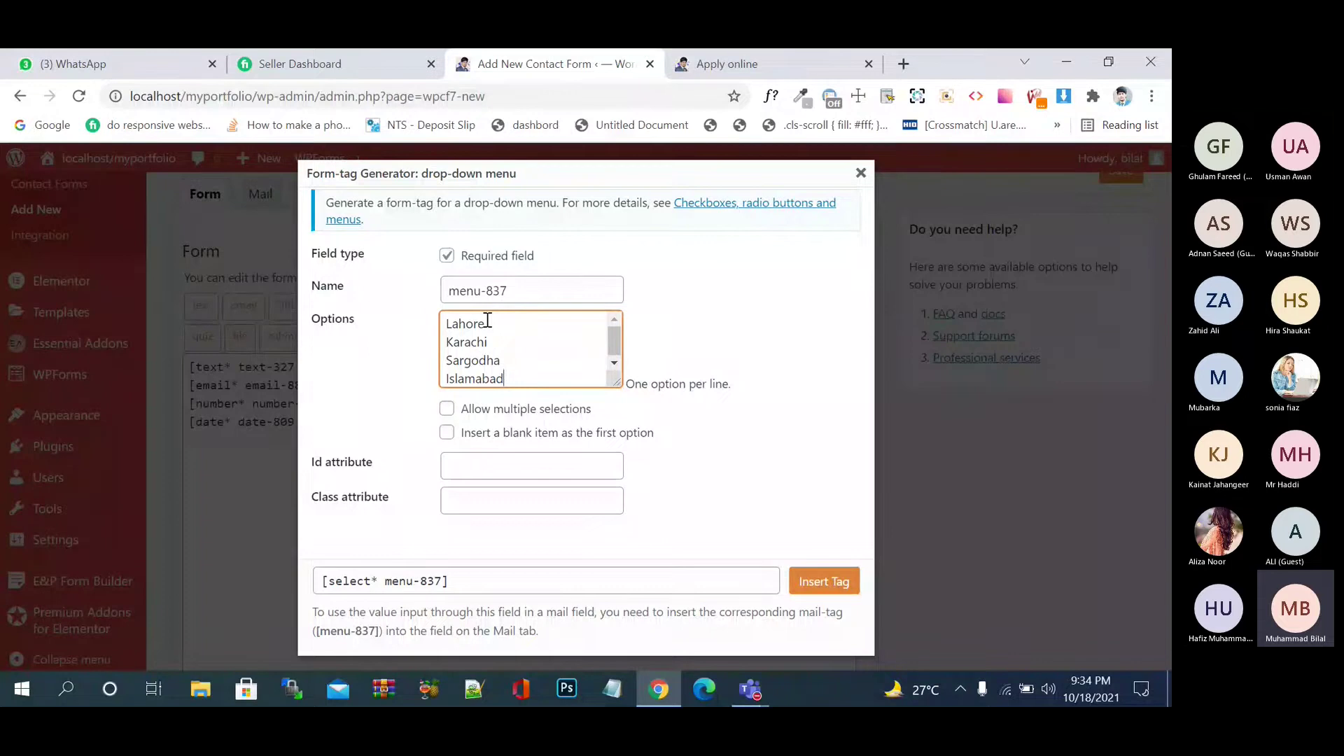
- Add a blank first option, keep multiple selections off, and insert the drop-down tag into the form
click(448, 434)
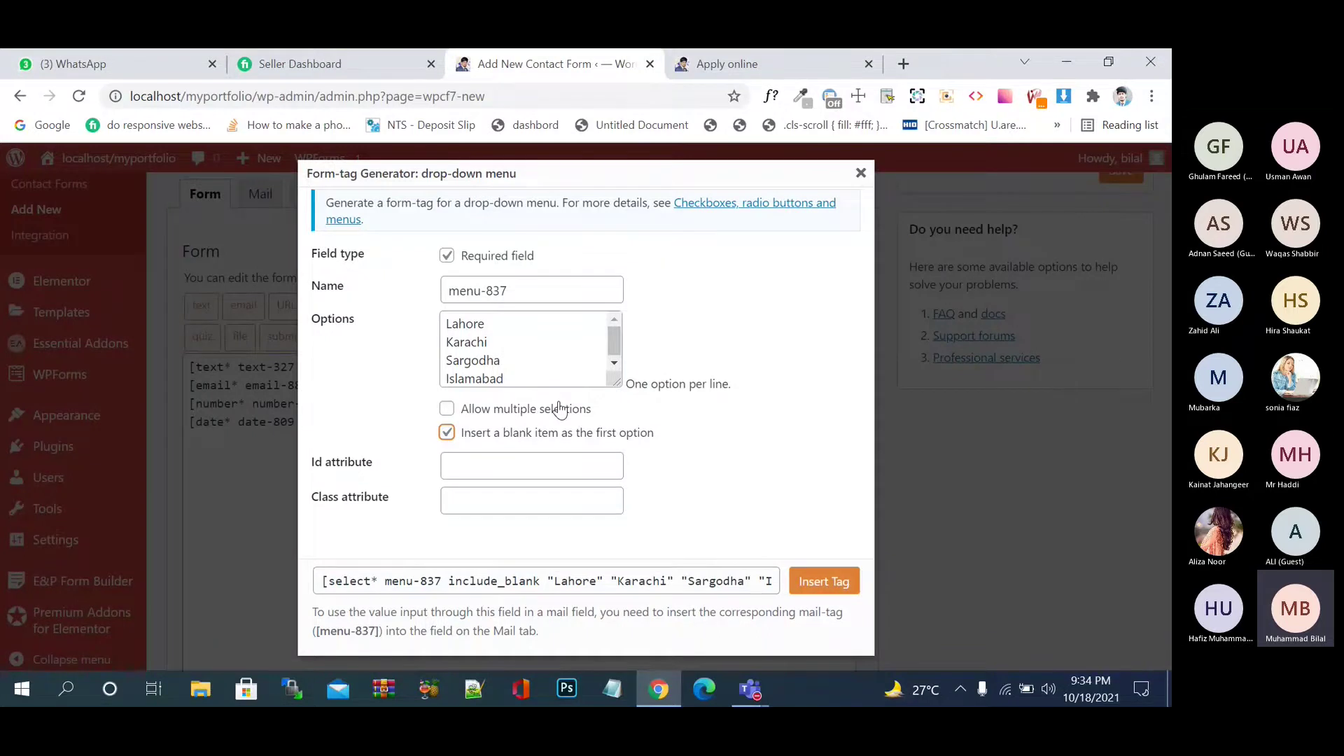
click(561, 409)
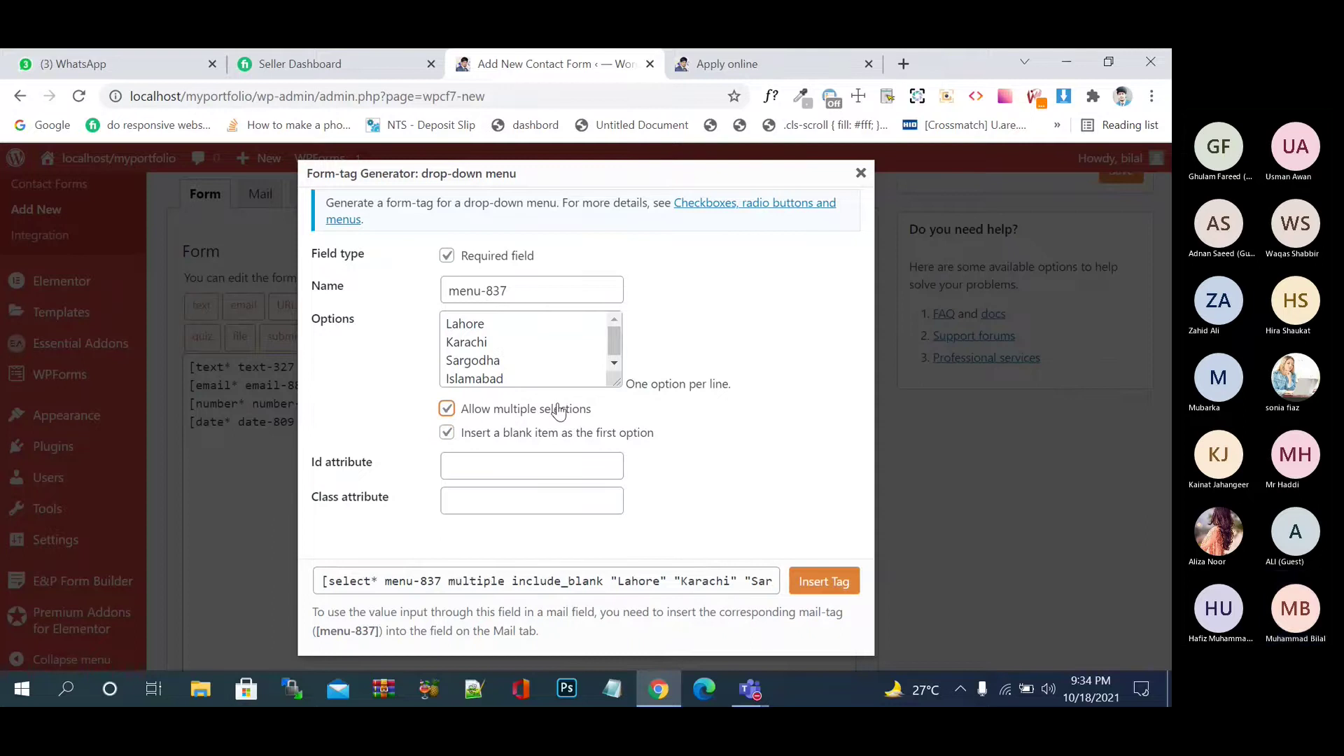
click(560, 410)
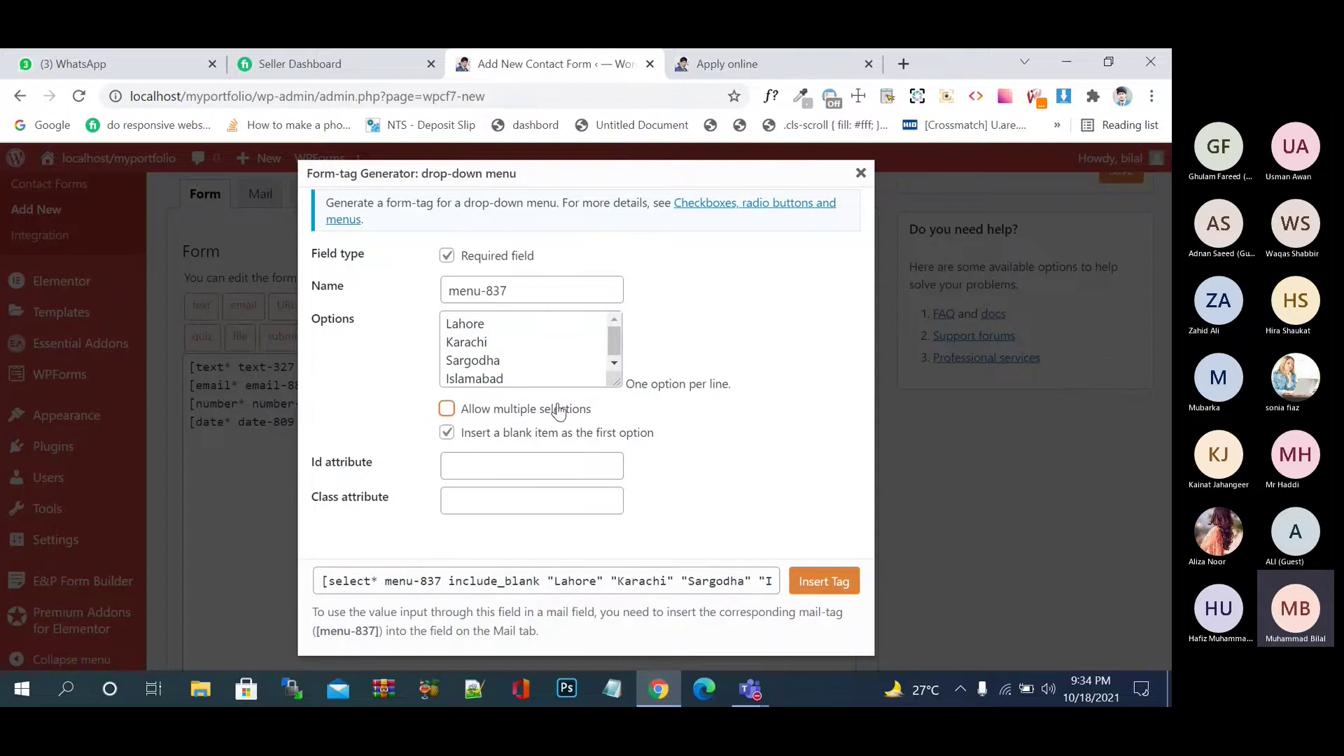
click(812, 587)
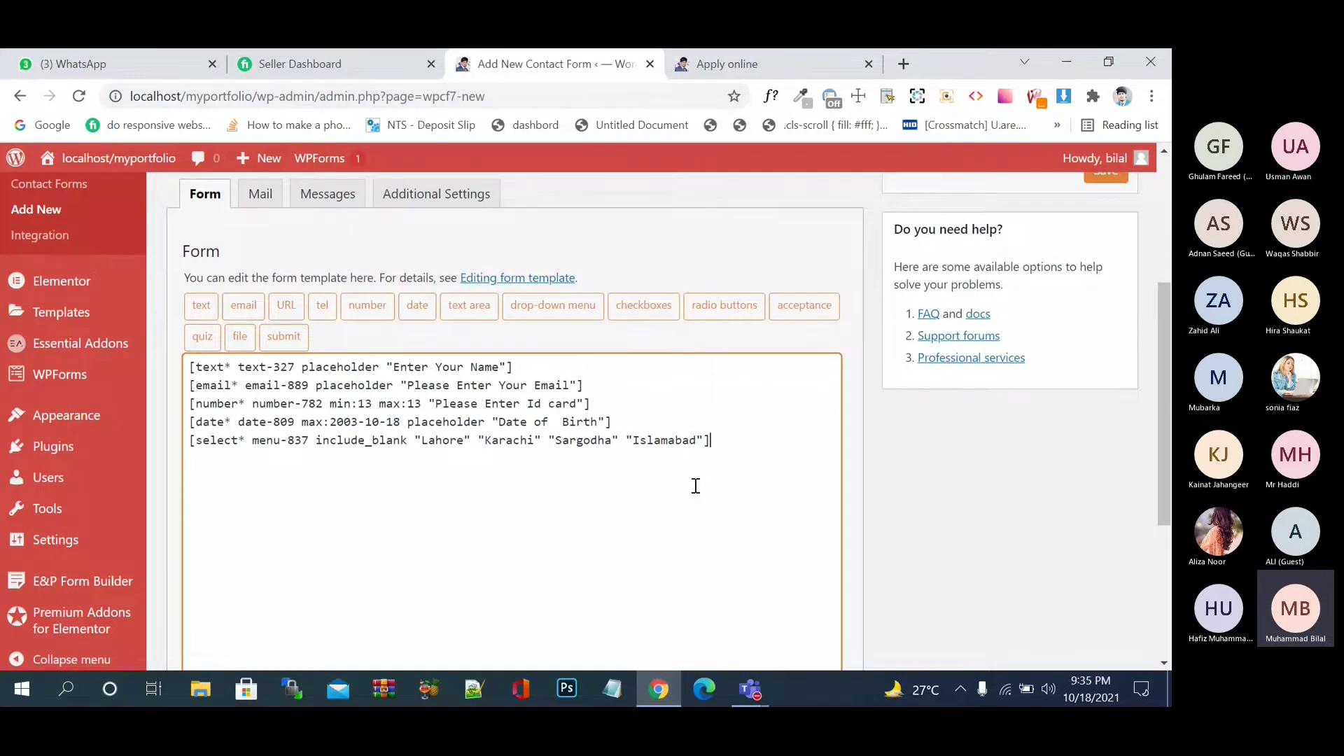
- Save the form as 'Untitled', generating shortcode [contact-form-7 id="1770"]
scroll(695, 485, down, 1)
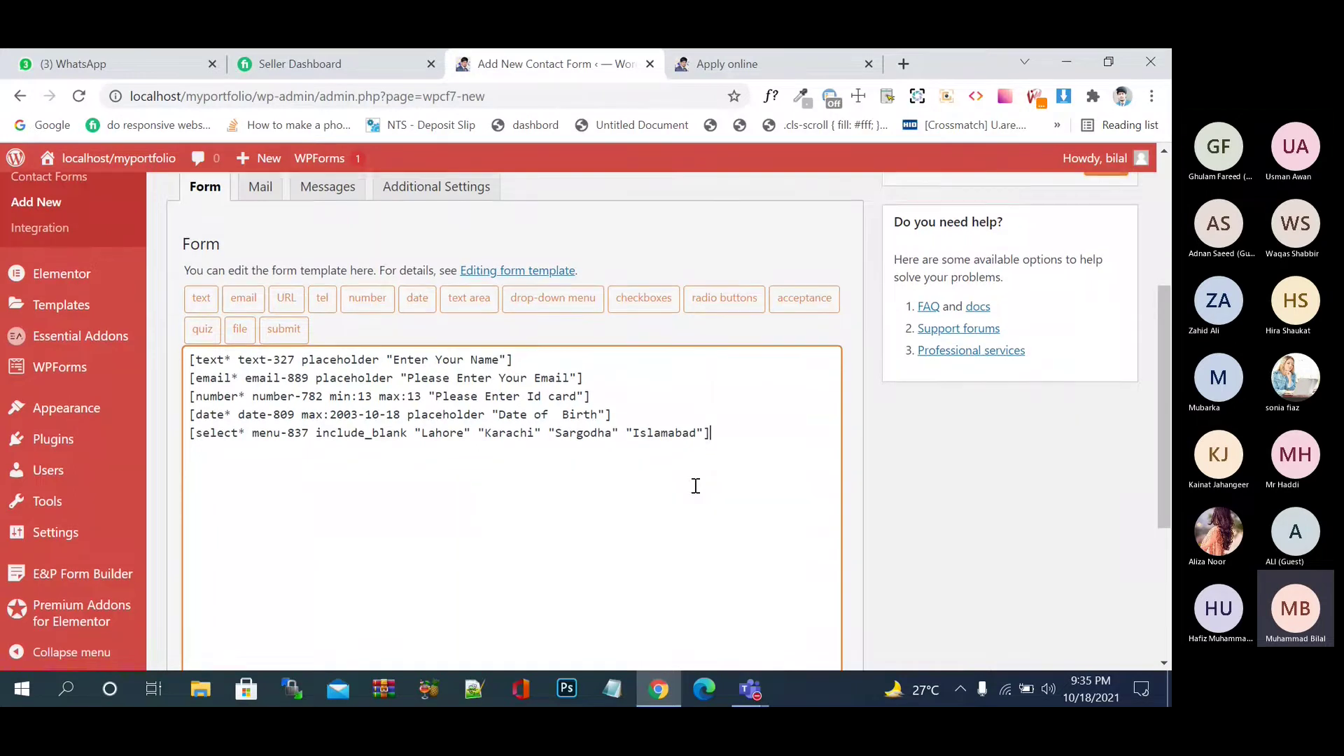
scroll(696, 485, down, 1)
scroll(695, 485, down, 5)
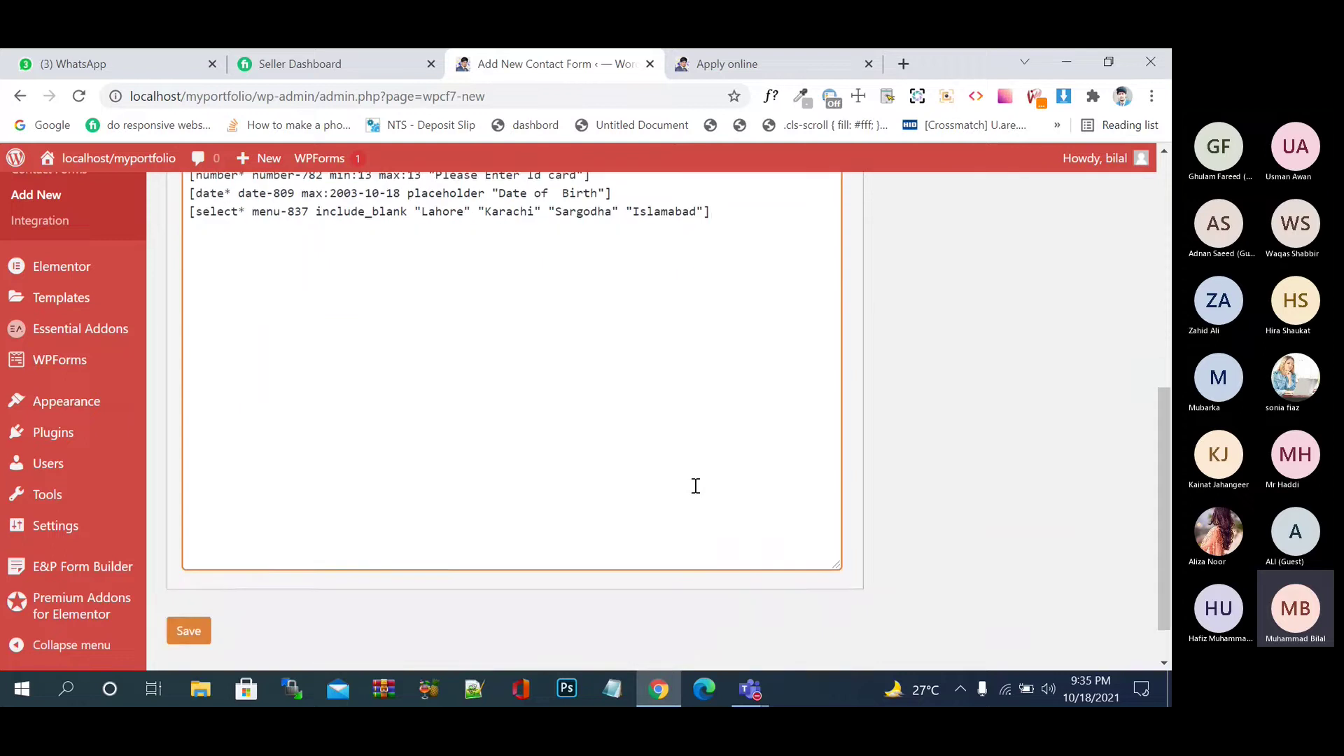
scroll(695, 485, up, 3)
scroll(695, 485, up, 3)
scroll(693, 483, down, 5)
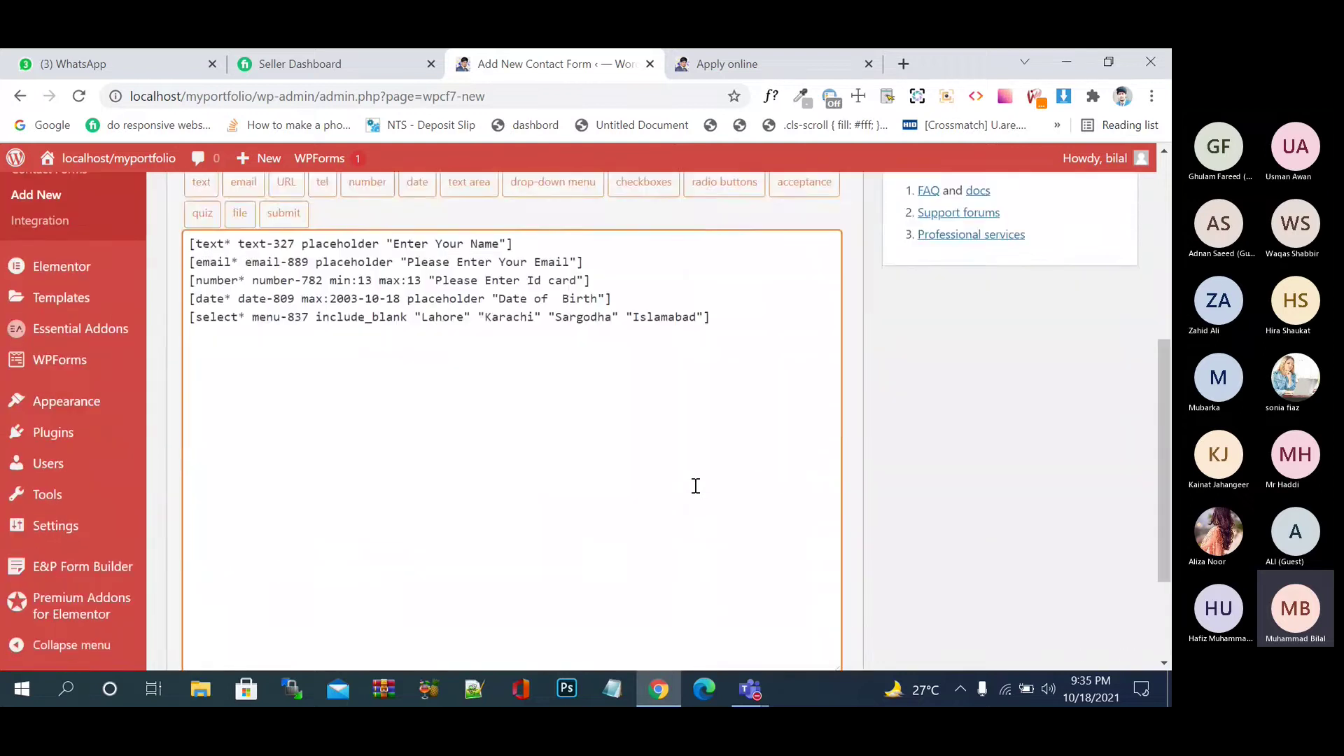
click(189, 577)
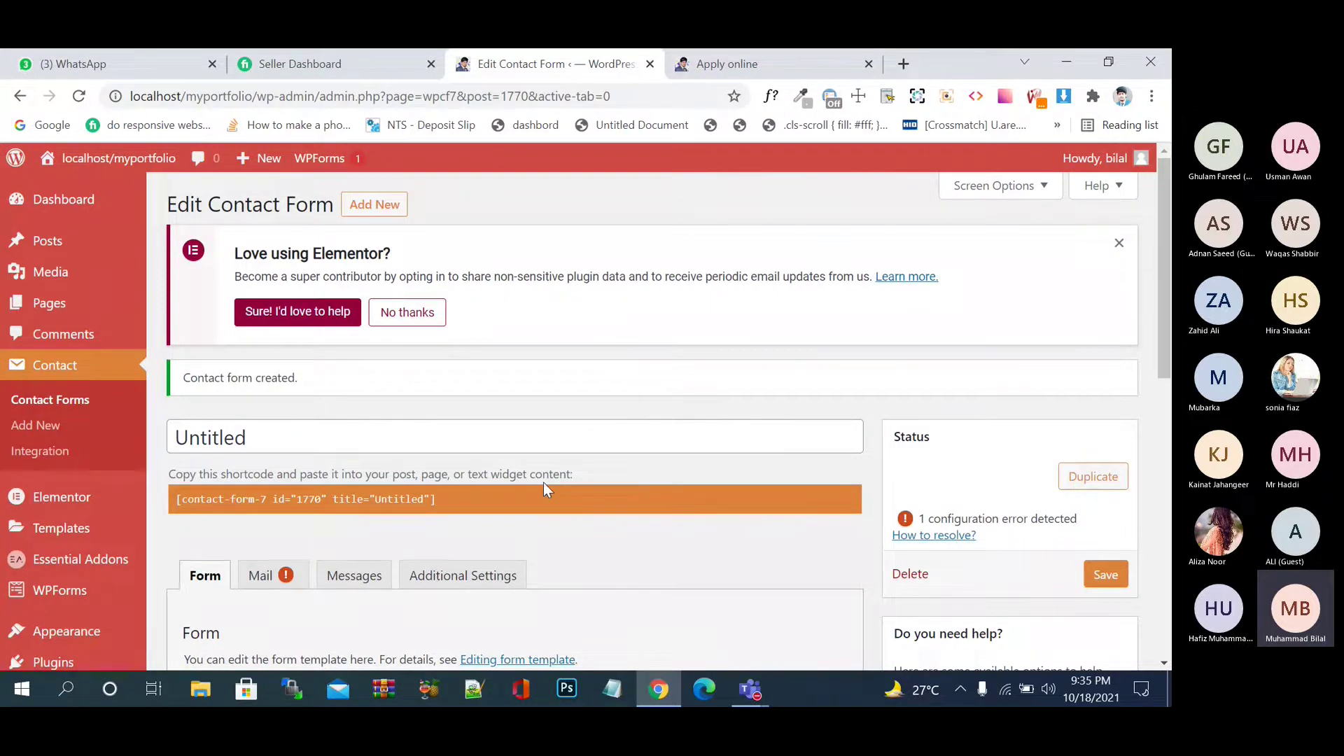
- Copy the new form's shortcode and open the Apply online page for editing
click(446, 504)
key(ctrl+c)
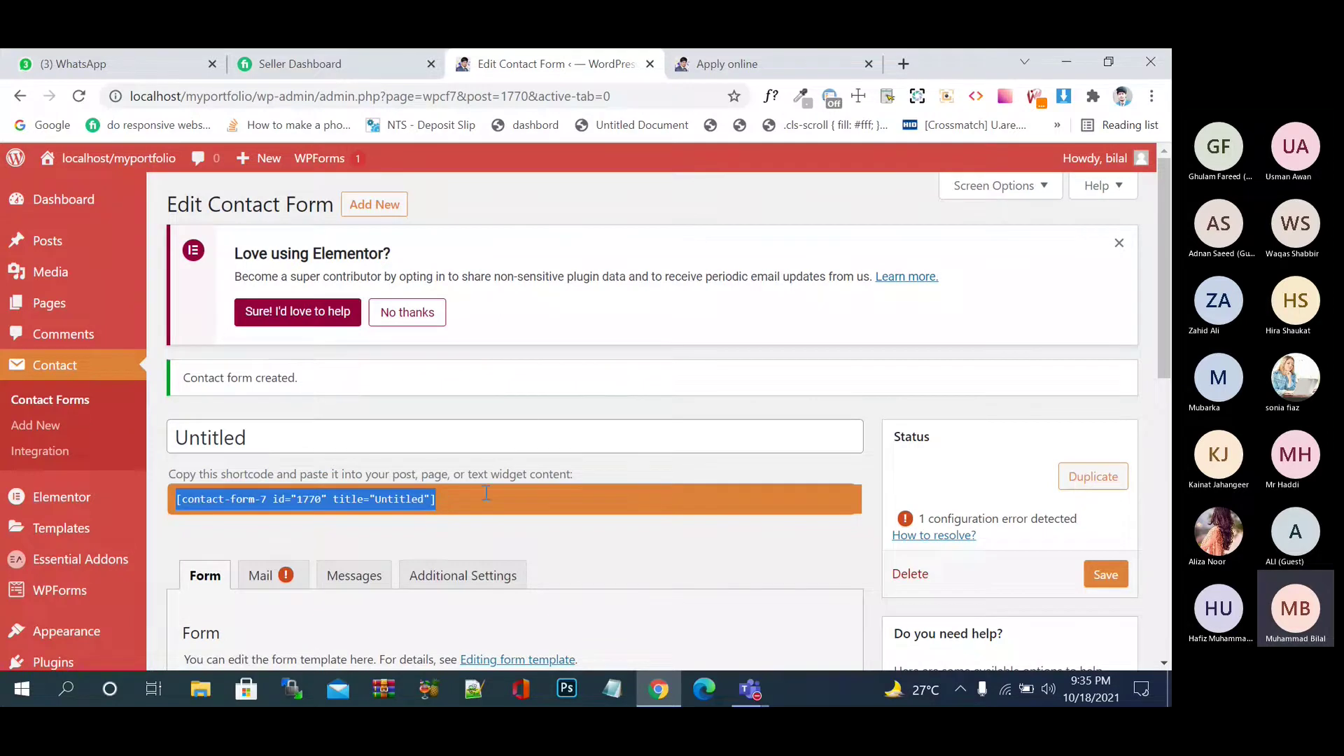
click(795, 52)
click(556, 56)
click(60, 309)
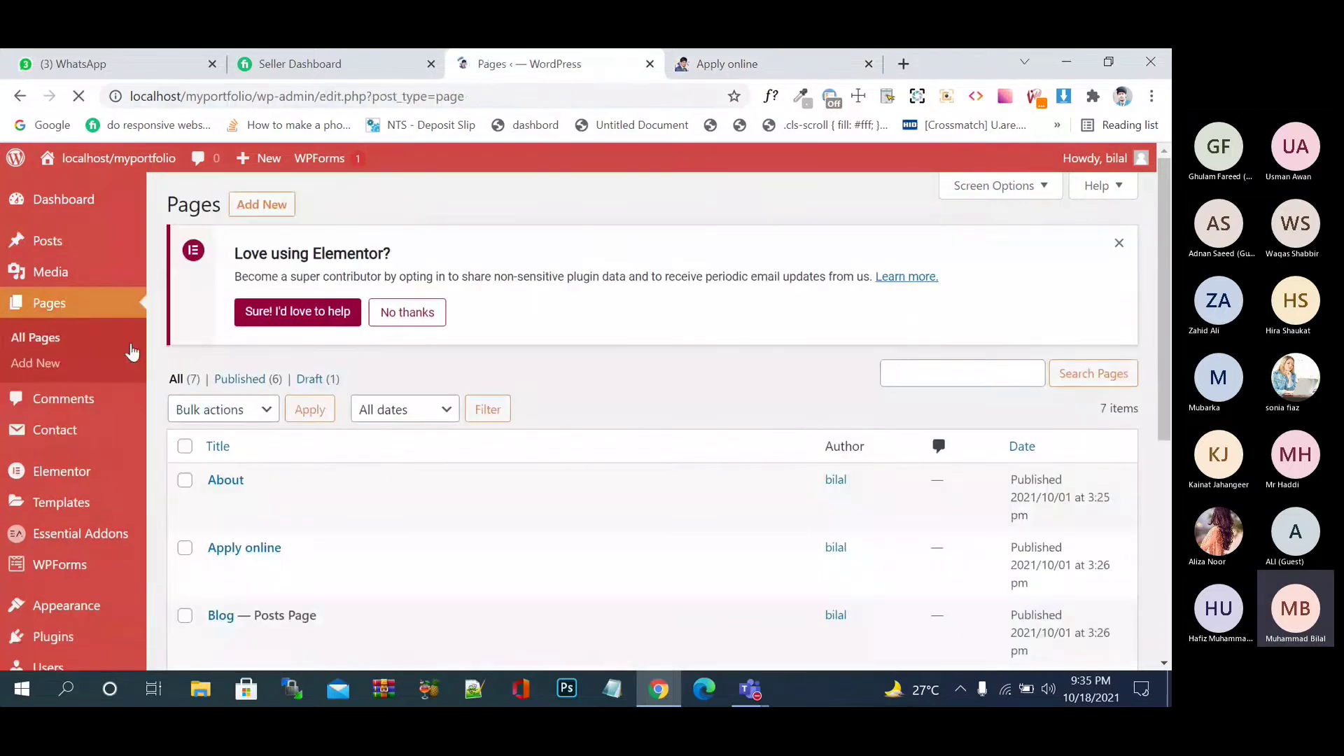
scroll(217, 419, down, 3)
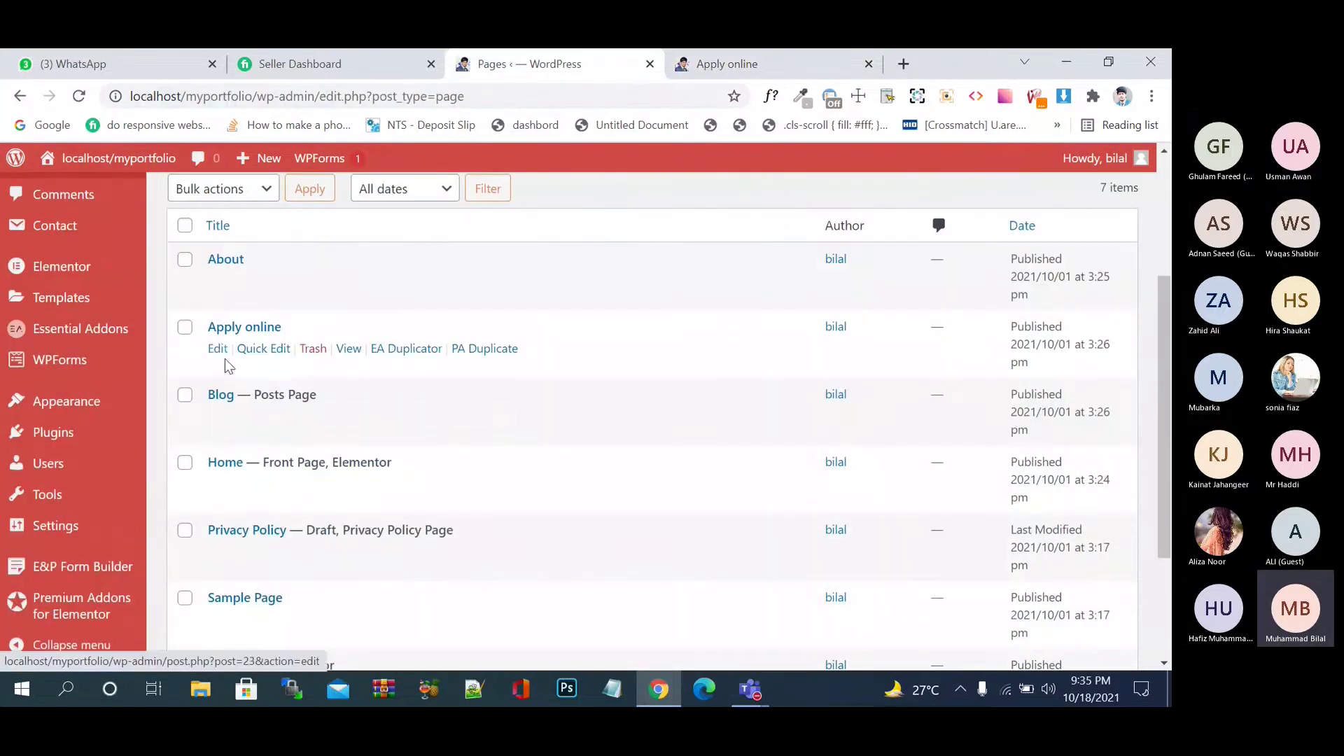
click(217, 350)
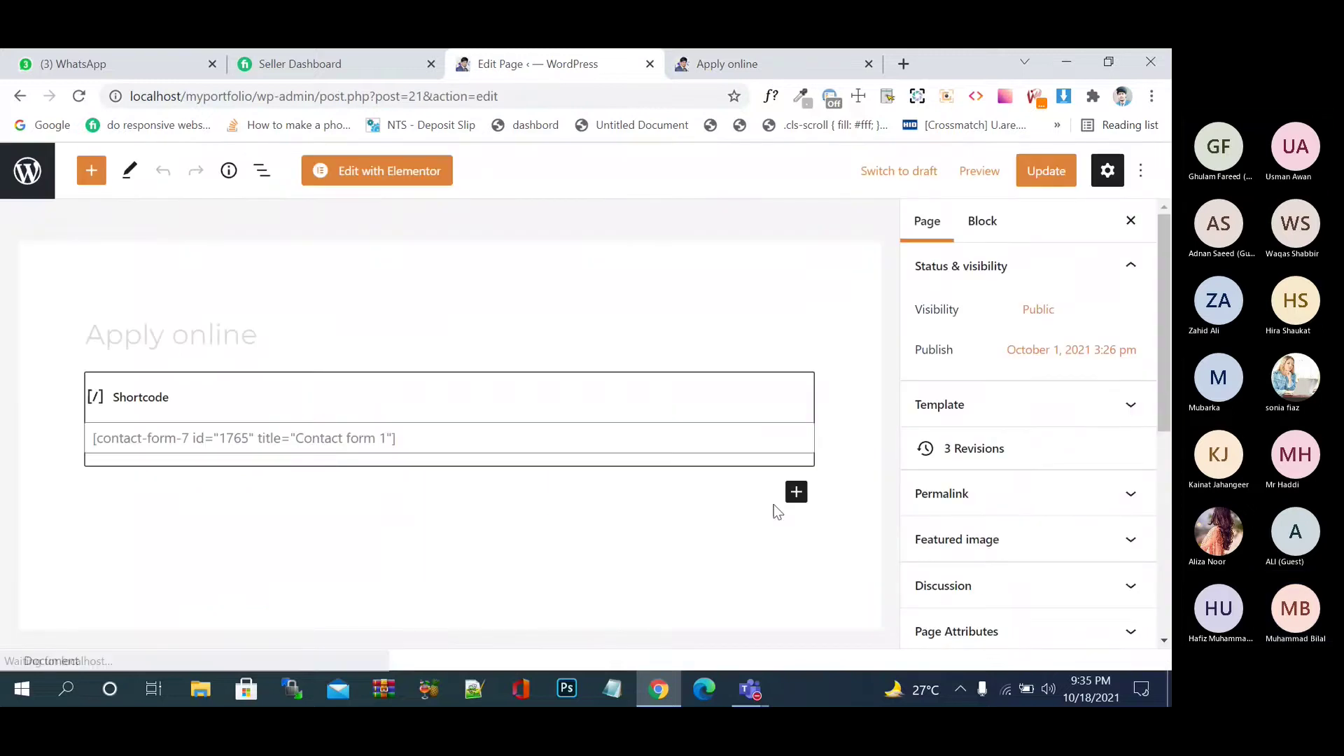
- Replace the old shortcode with the id 1770 shortcode, update the page, and view it live
click(477, 427)
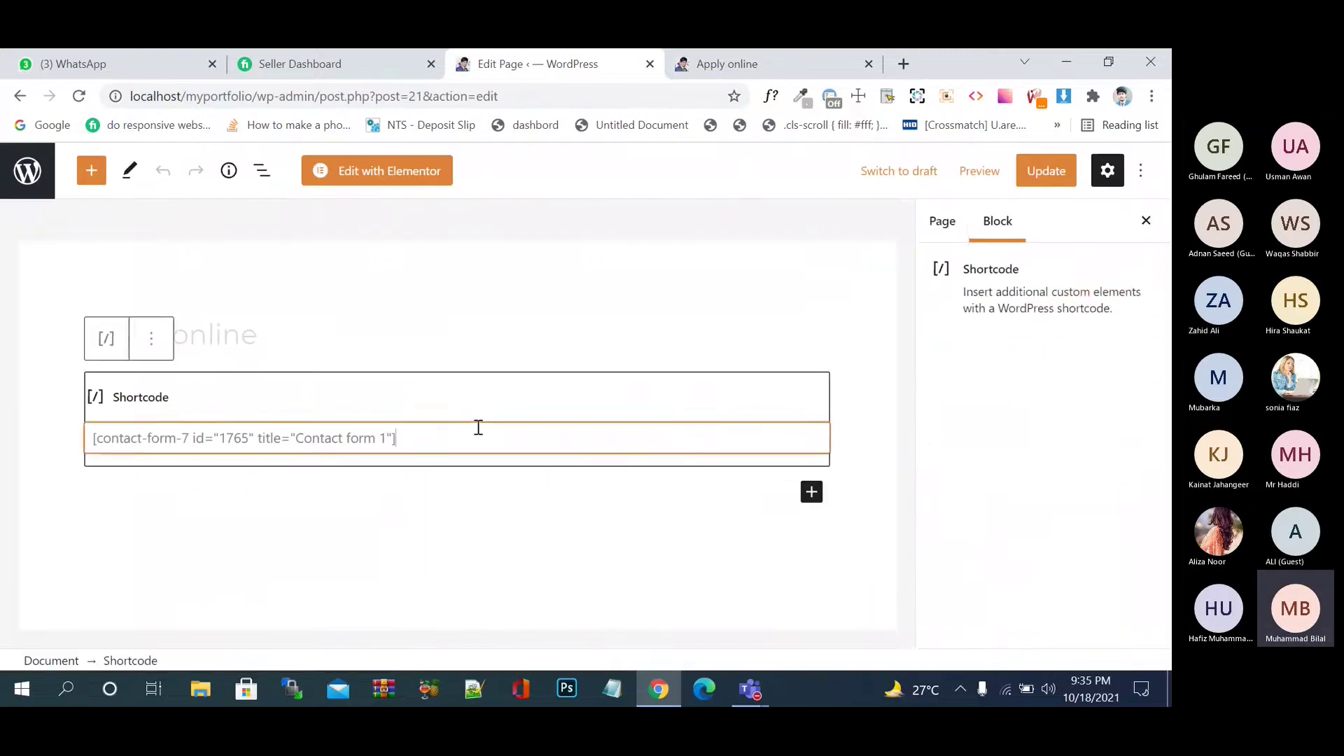
key(ctrl+a)
key(BackSpace)
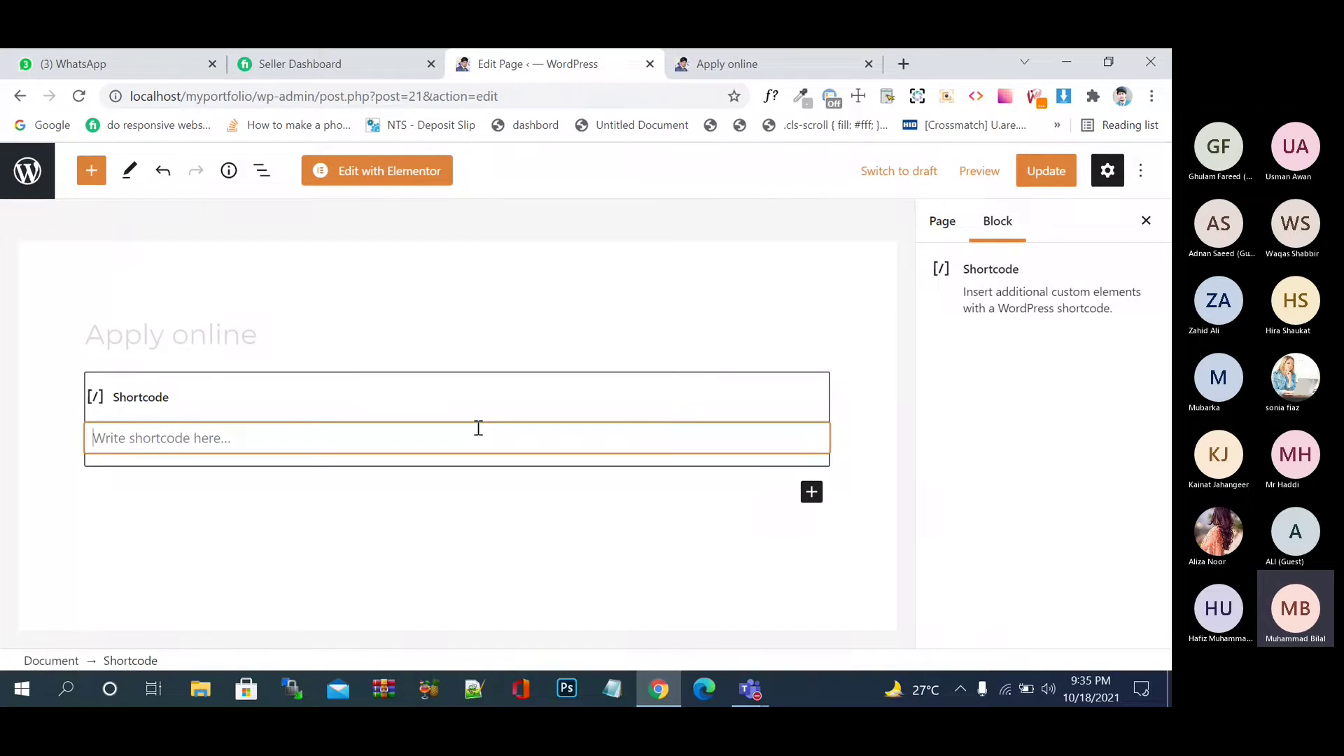
key(ctrl+v)
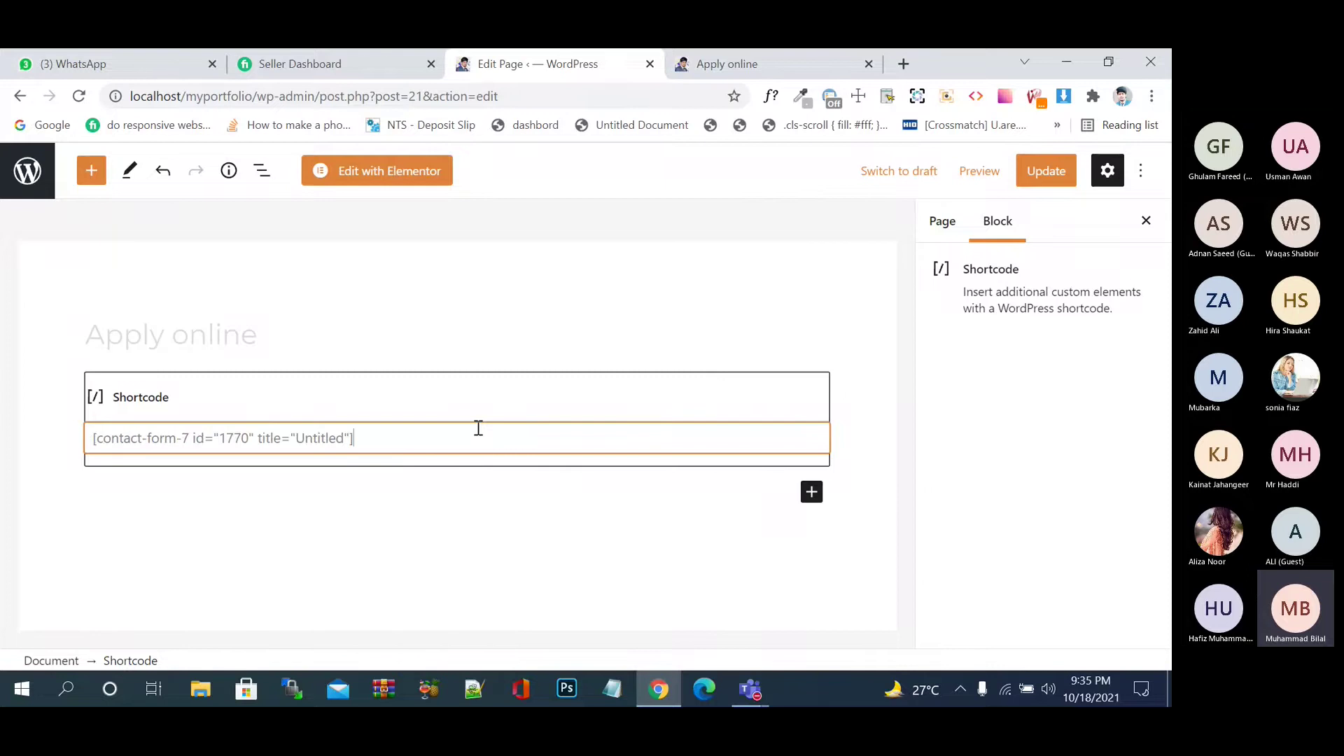
click(1046, 174)
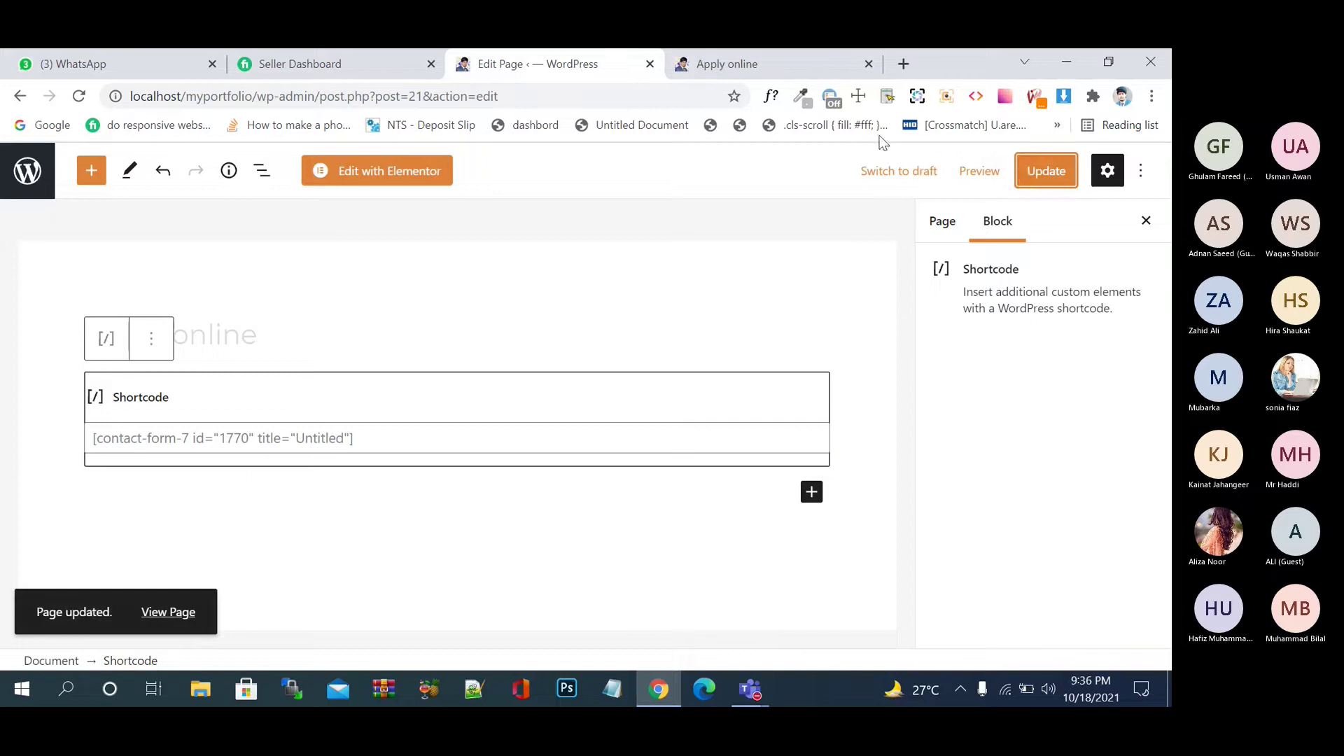
click(727, 64)
- Reload the live Apply online page and step through the name, email and ID-card fields
click(79, 95)
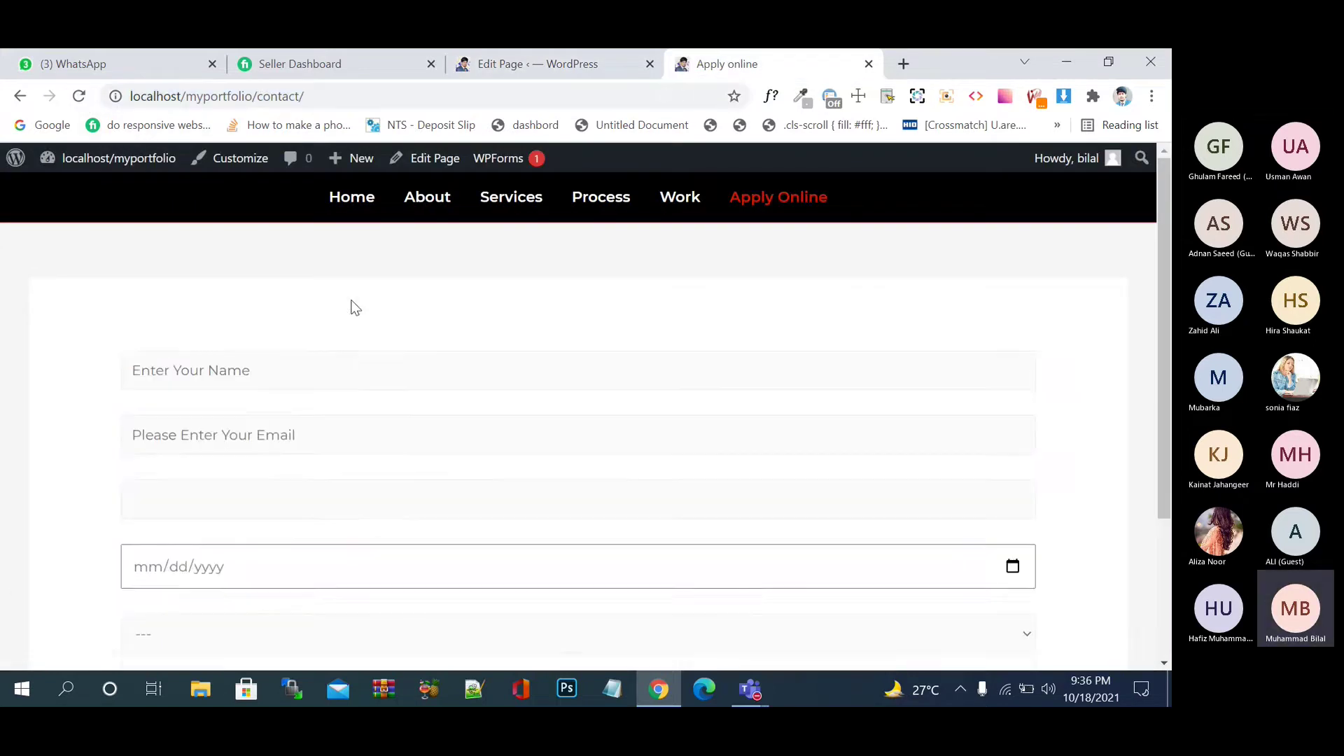
scroll(355, 308, down, 1)
click(308, 279)
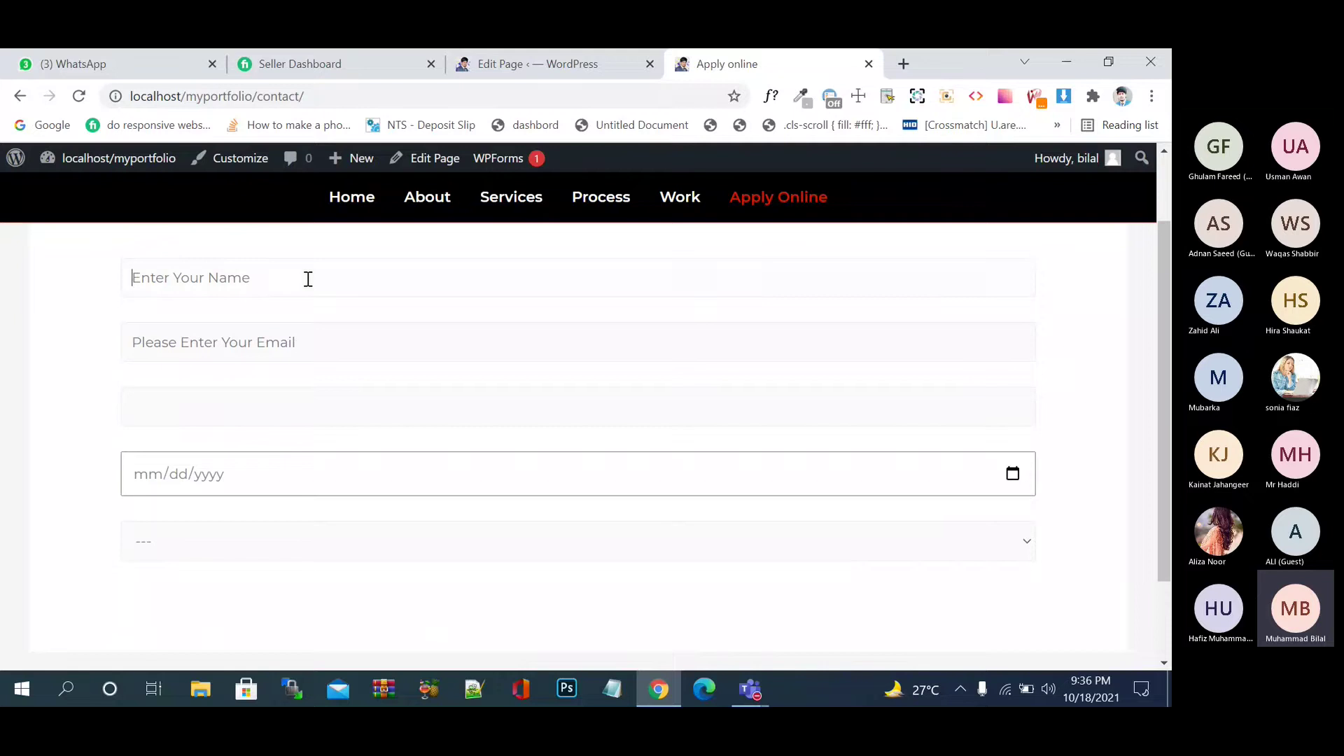
click(308, 355)
click(391, 406)
- Enter test digits into the ID-card field and delete them again
text(e)
key(BackSpace)
text(33030303030030)
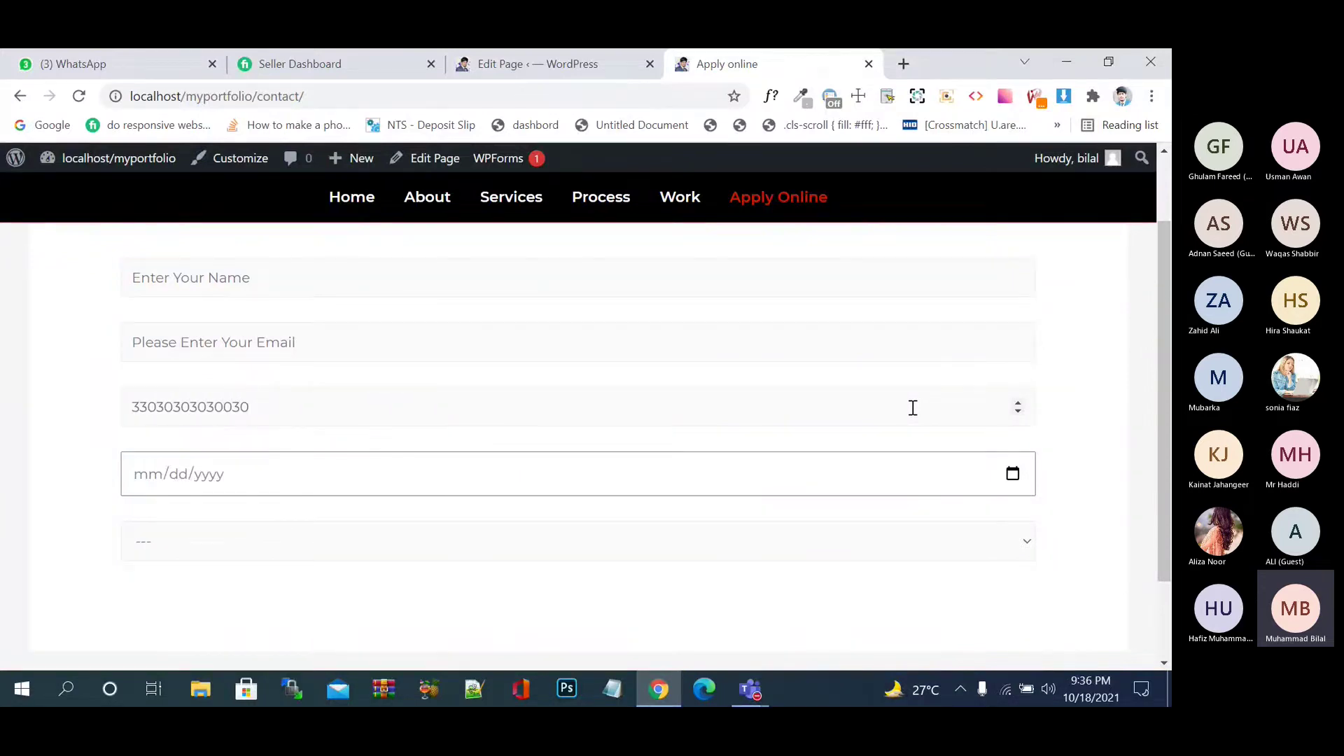
key(BackSpace)
key(BackSpace)
key(BackSpace)
key(BackSpace)
key(BackSpace)
key(BackSpace)
key(BackSpace)
key(BackSpace)
key(BackSpace)
key(BackSpace)
key(BackSpace)
key(BackSpace)
key(BackSpace)
key(BackSpace)
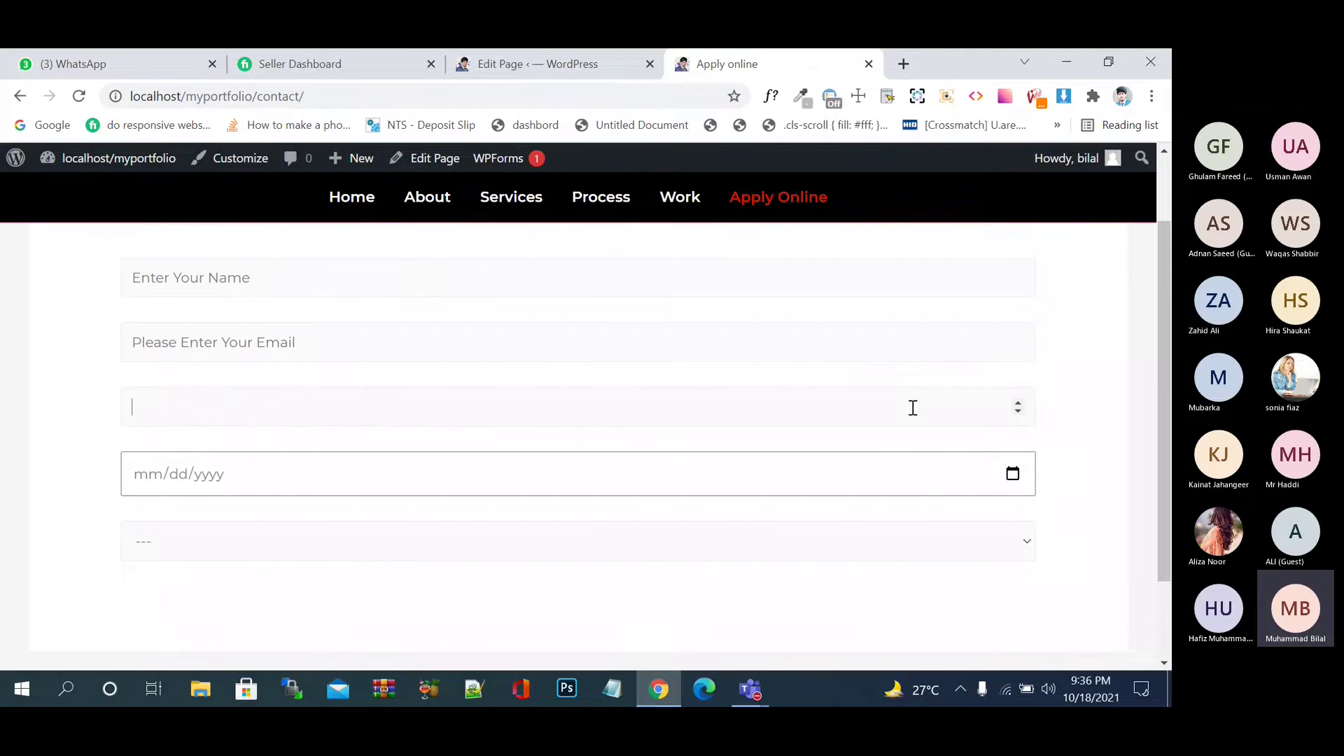
text(4444444444444444444444)
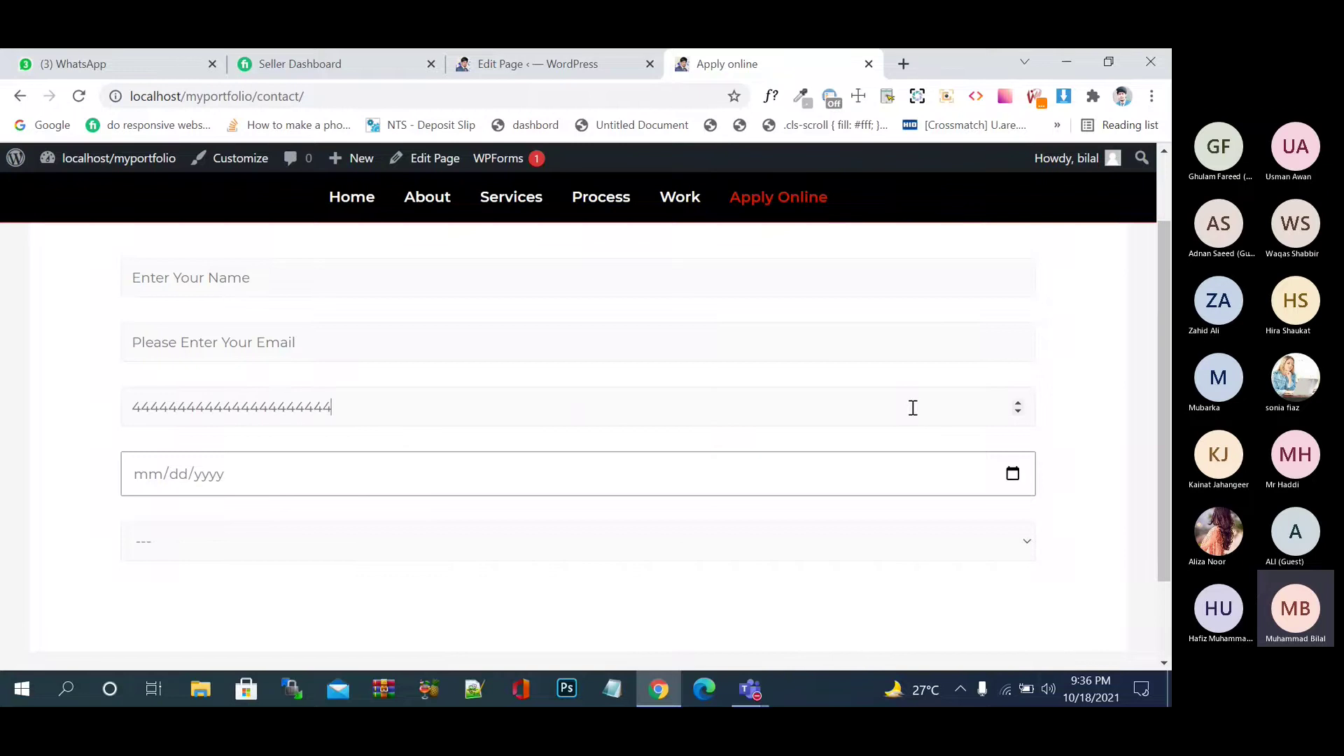
text(44444444444444444444444444)
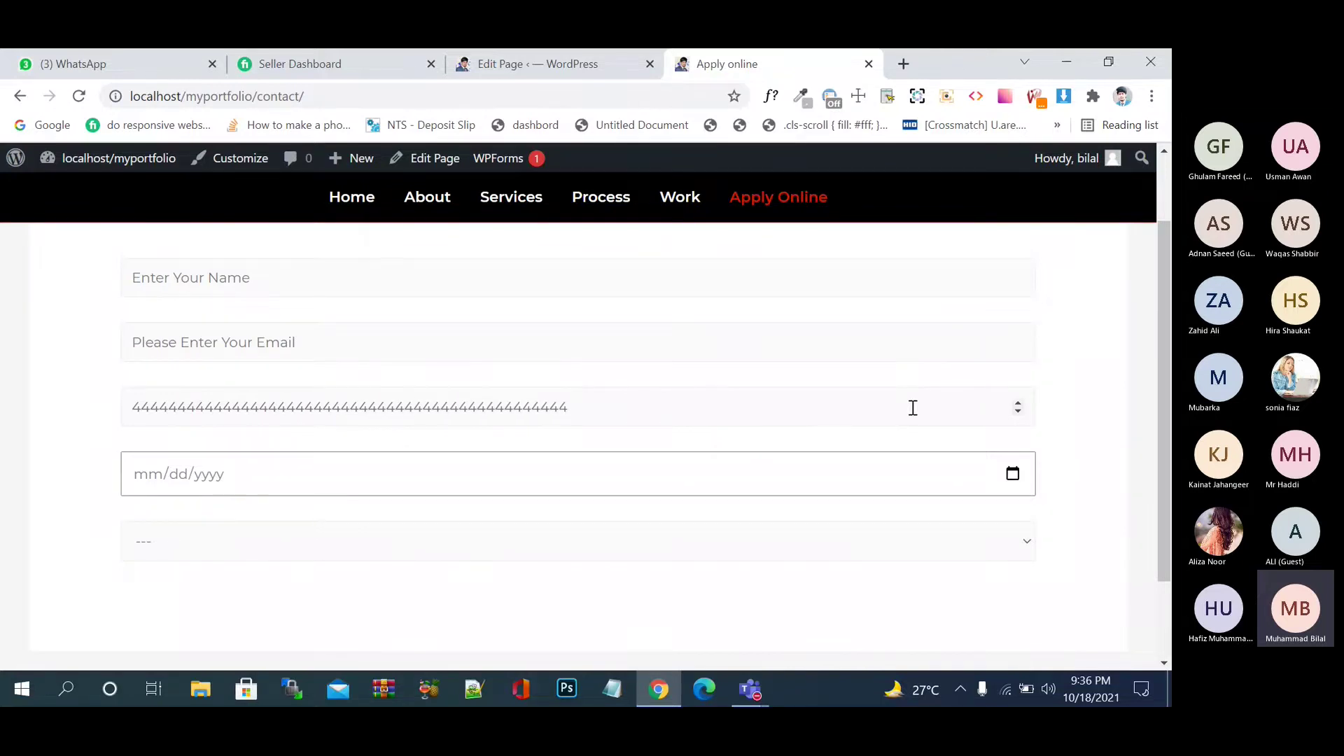
key(BackSpace)
key(BackSpace)
key(BackSpace)
key(BackSpace)
key(BackSpace)
key(BackSpace)
key(BackSpace)
key(BackSpace)
key(BackSpace)
key(BackSpace)
key(BackSpace)
key(BackSpace)
key(BackSpace)
key(BackSpace)
key(BackSpace)
key(BackSpace)
key(BackSpace)
key(BackSpace)
key(BackSpace)
key(BackSpace)
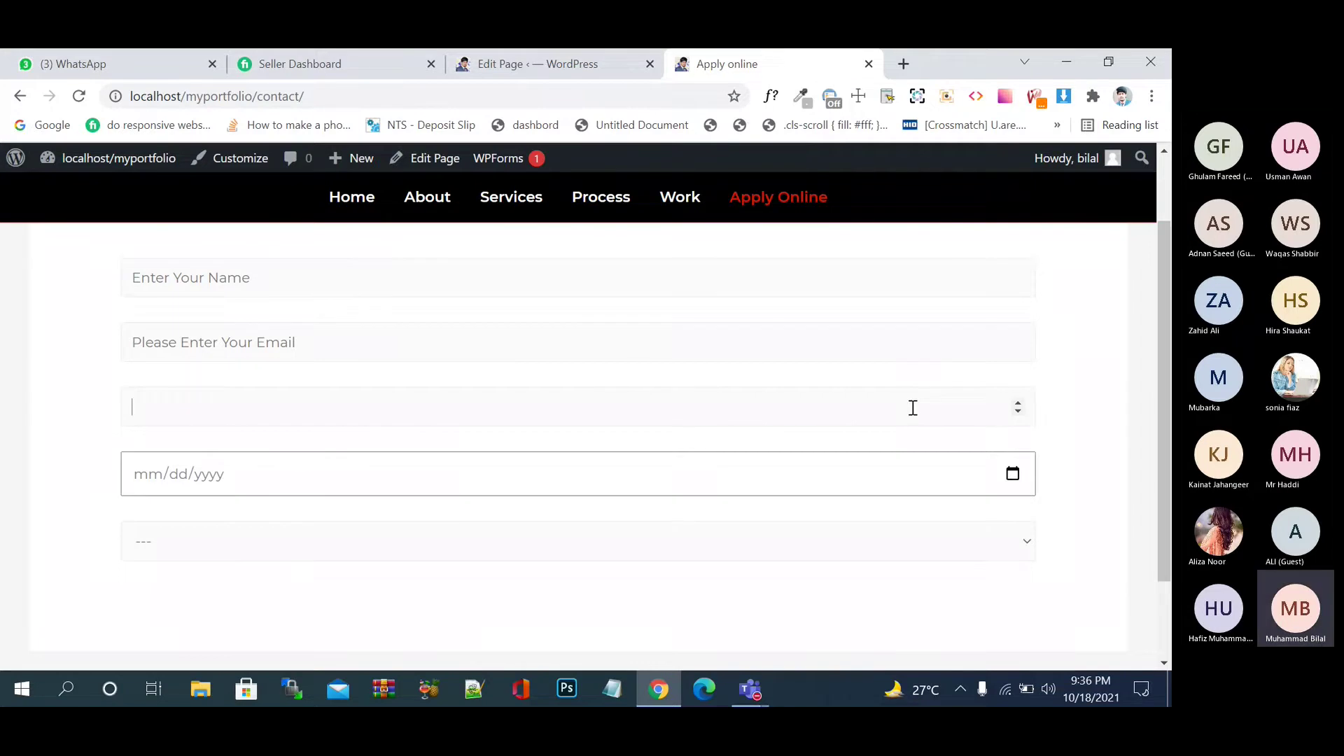
text(1222)
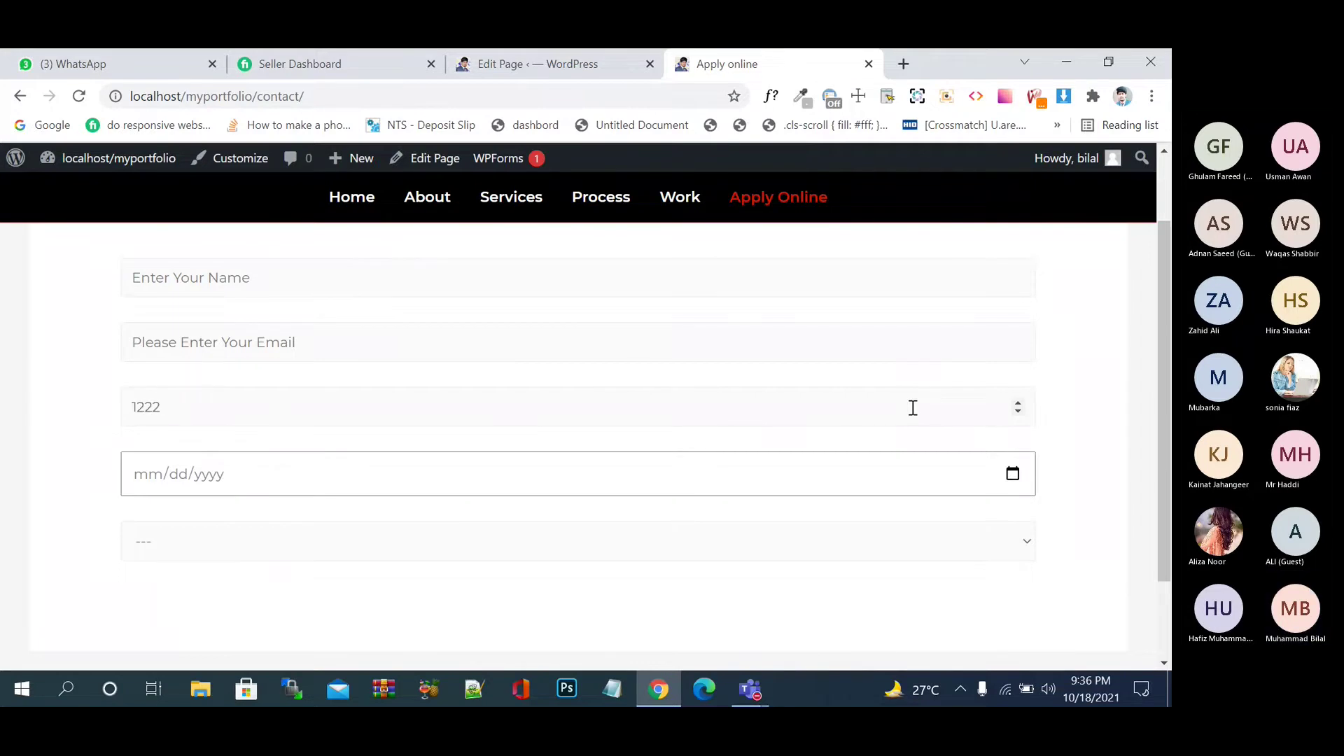
key(BackSpace)
key(BackSpace)
key(BackSpace)
key(BackSpace)
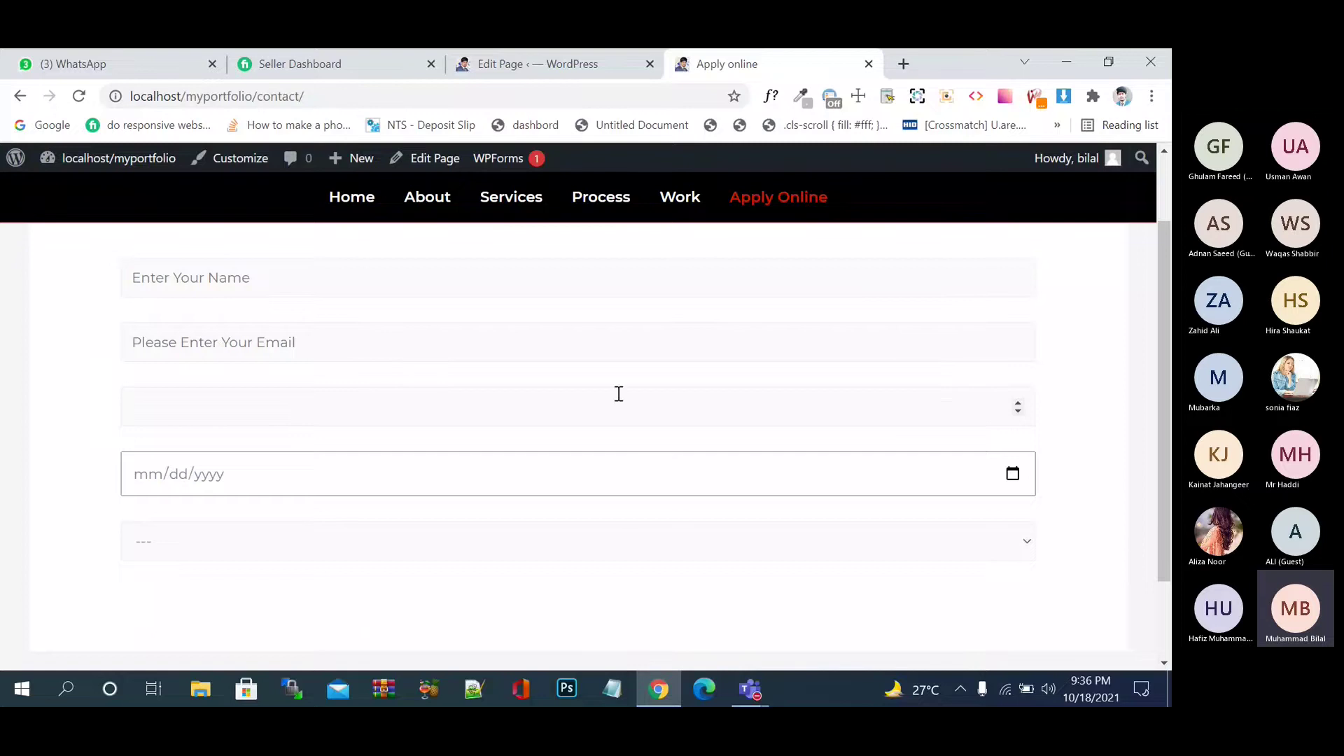
click(504, 480)
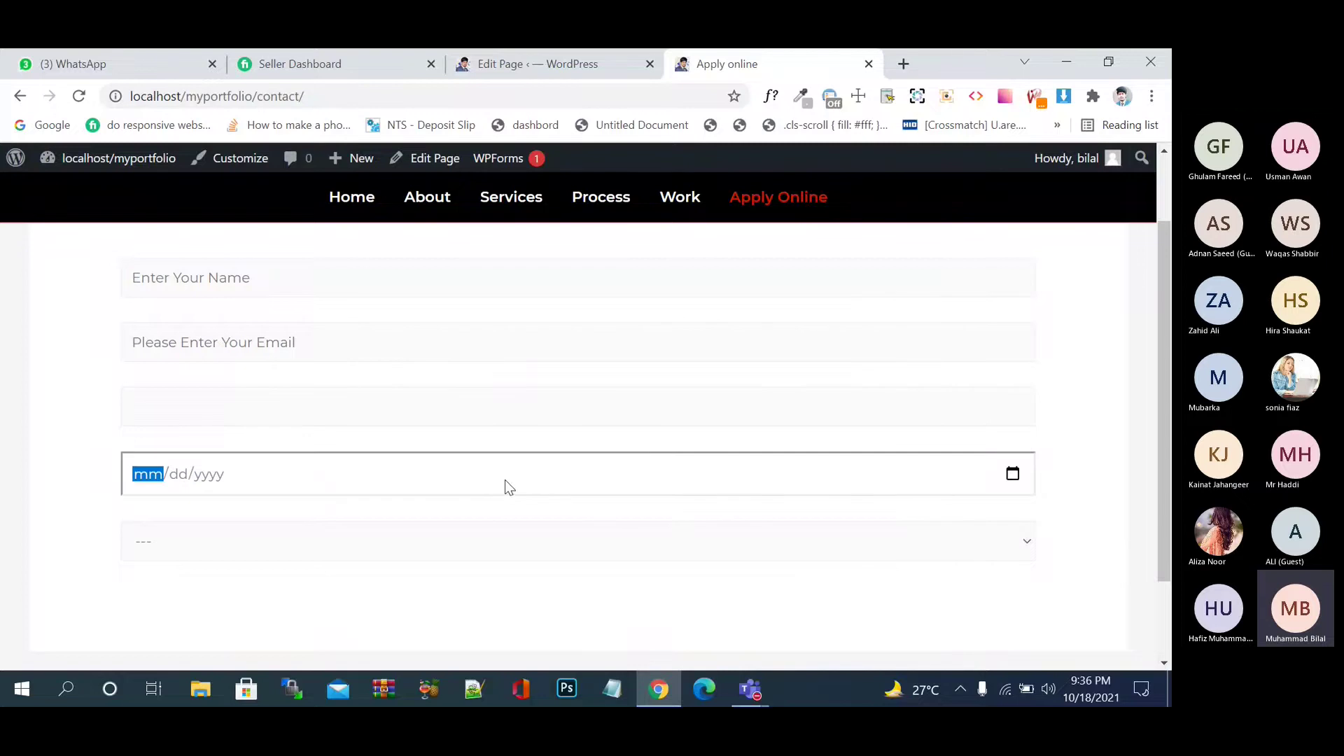
click(1013, 474)
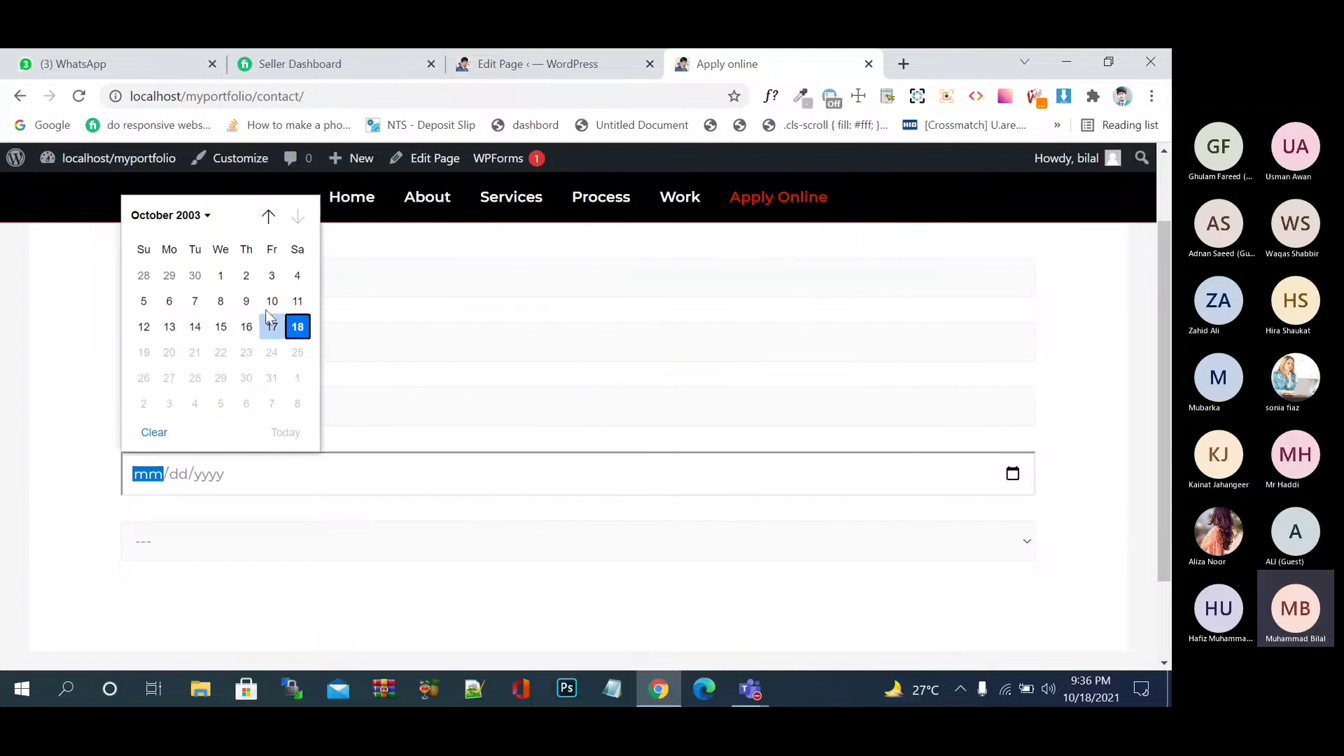
click(208, 215)
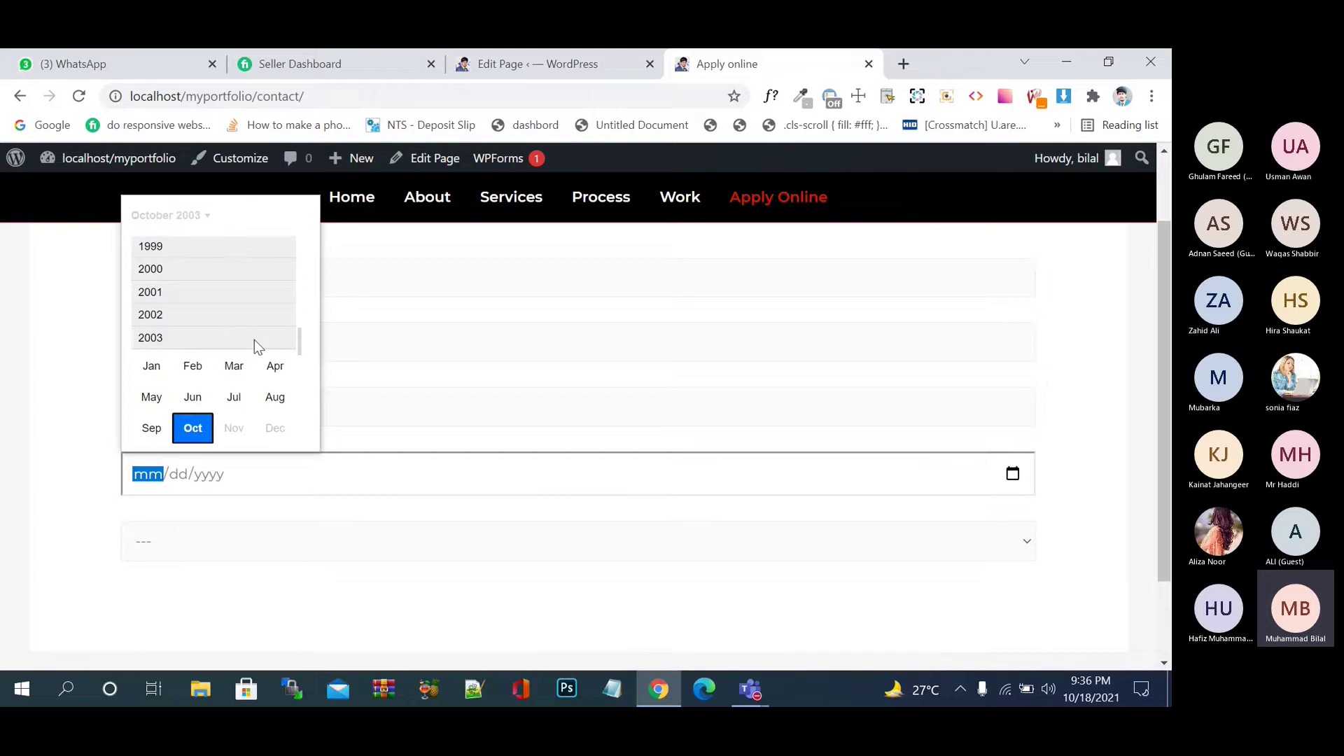
drag(299, 340, 300, 414)
click(197, 425)
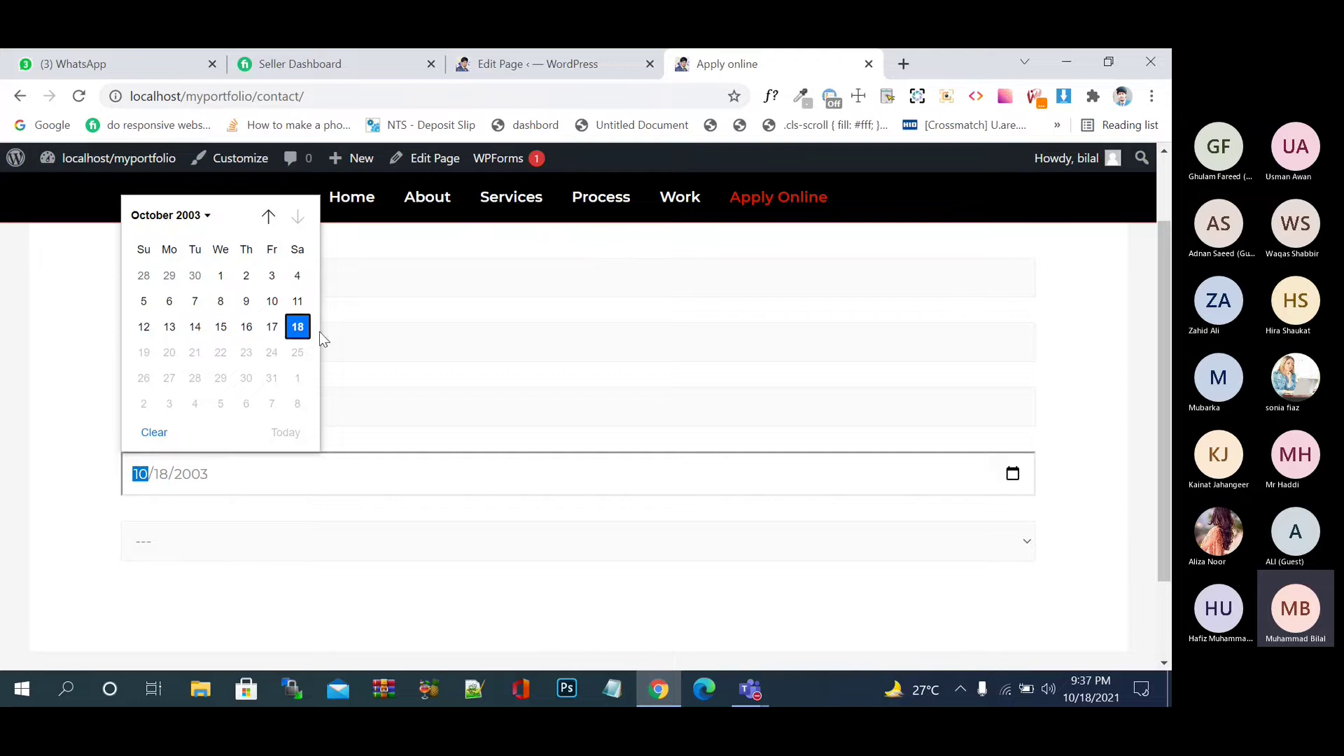
- Close the date picker, set the city to Islamabad (after trying Karachi), and return to the page editor
click(237, 528)
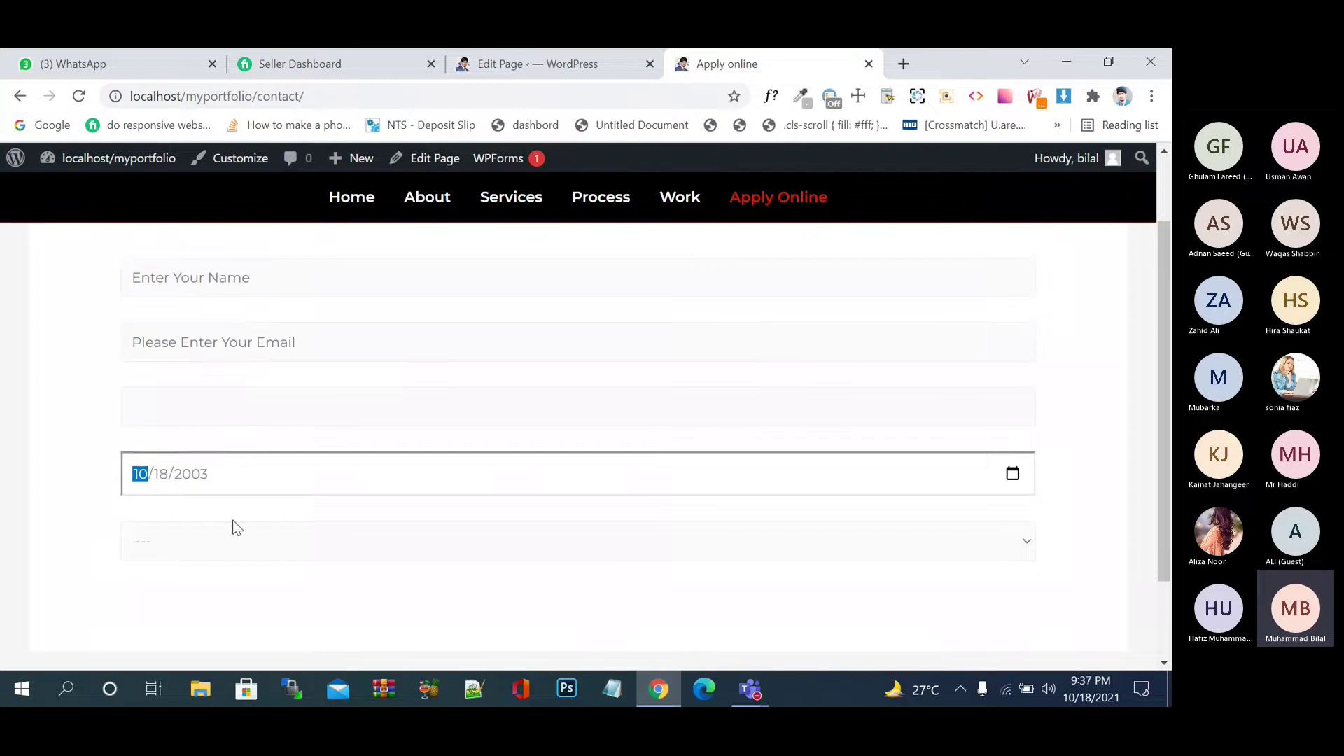
click(249, 539)
scroll(249, 539, down, 2)
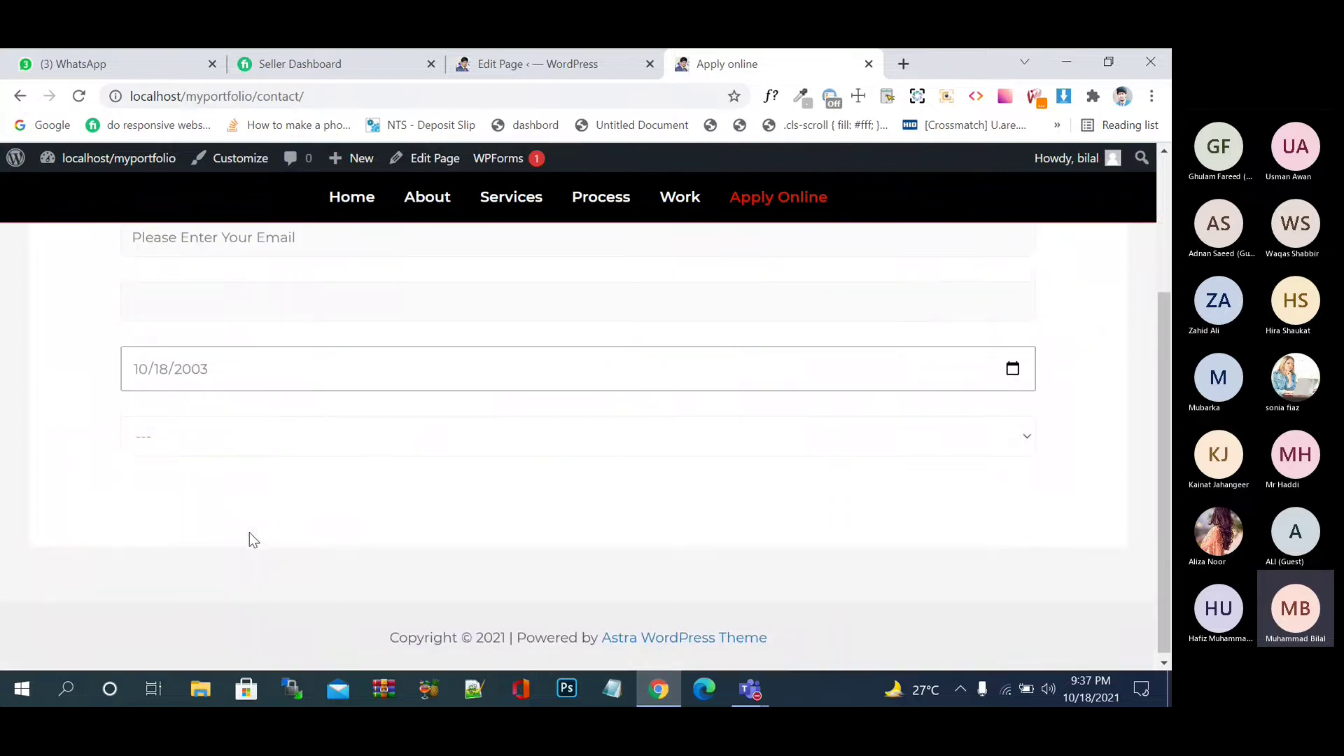
click(356, 448)
click(351, 497)
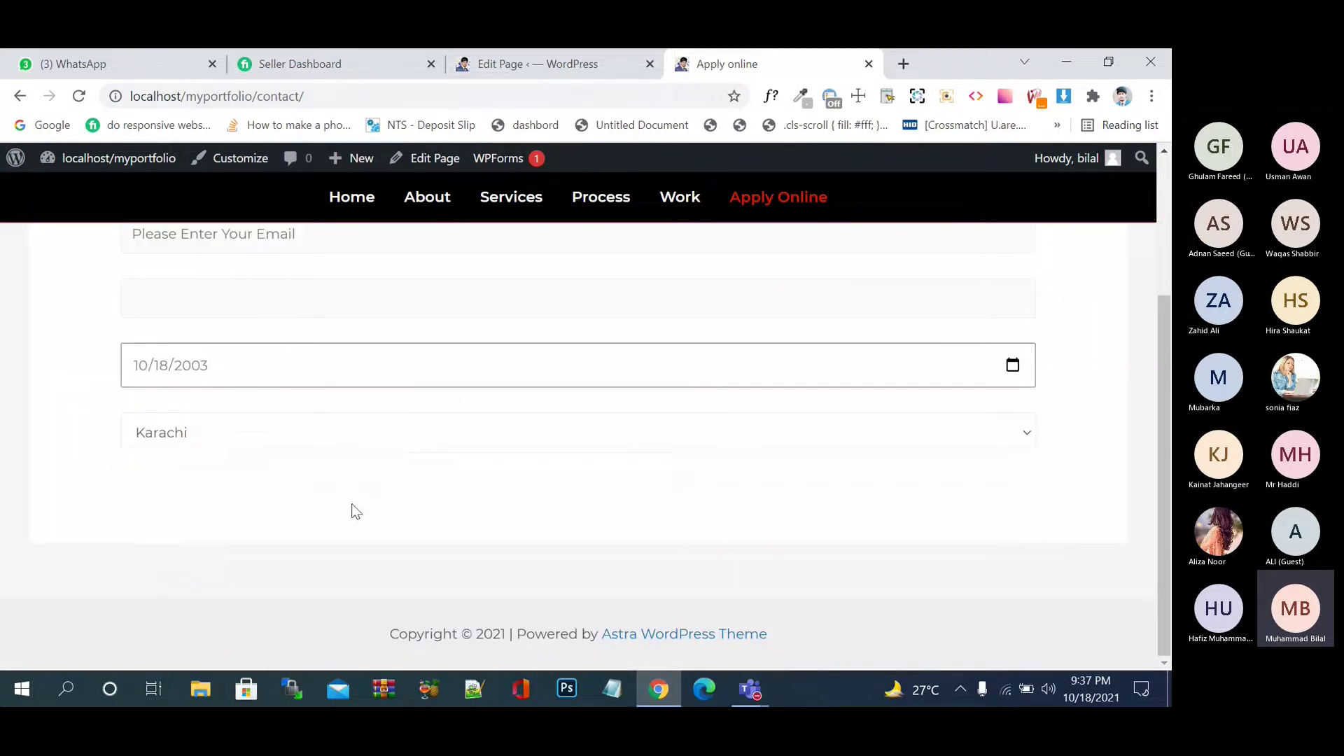
click(398, 444)
click(443, 530)
scroll(482, 462, up, 3)
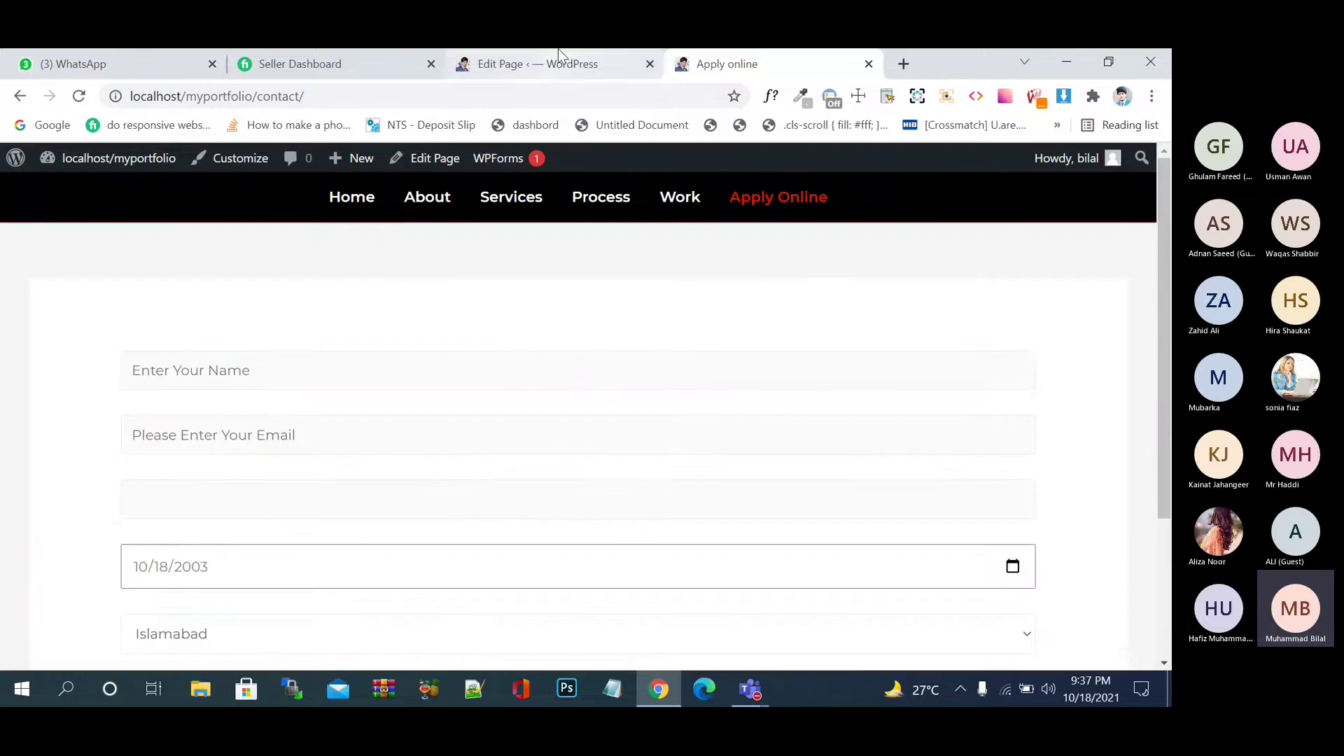
click(558, 57)
- Go from the page editor to Contact > Contact Forms and open the Untitled form (id 1770)
click(10, 180)
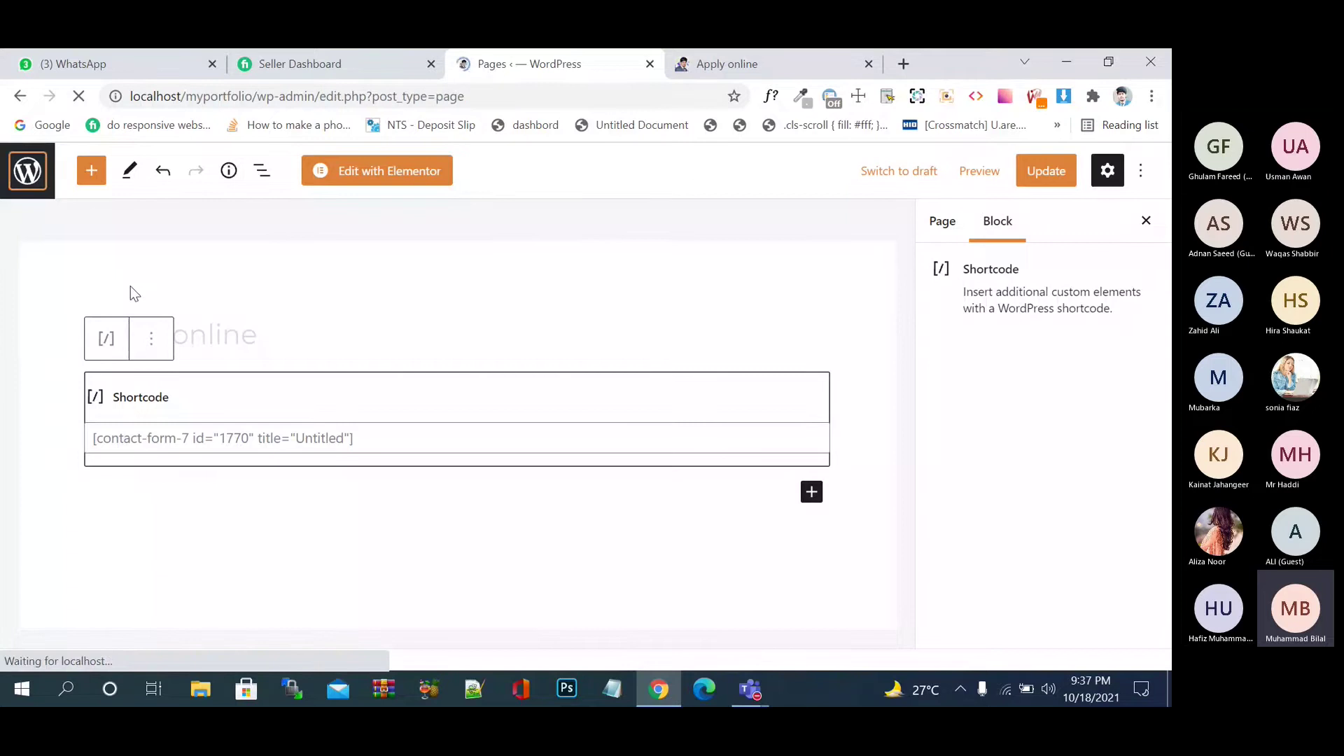
scroll(130, 286, down, 3)
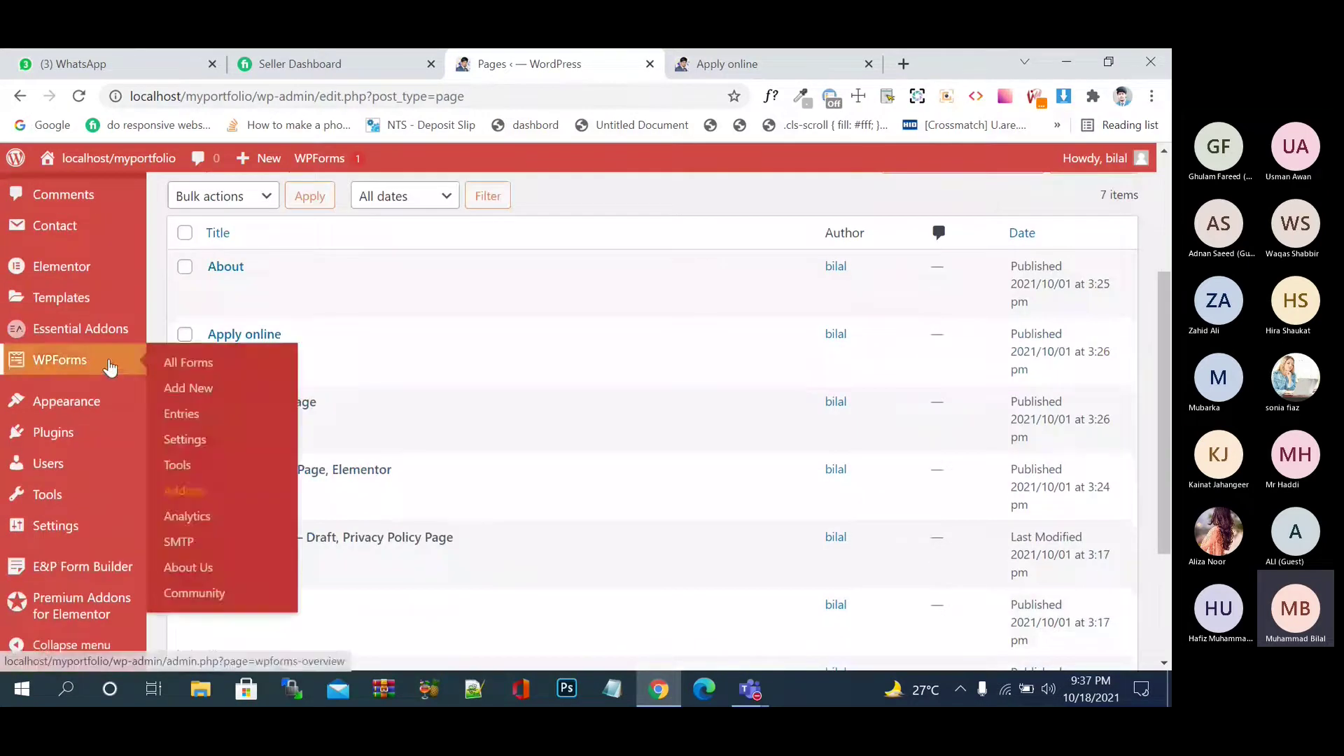
scroll(93, 334, up, 3)
mouse_move(91, 412)
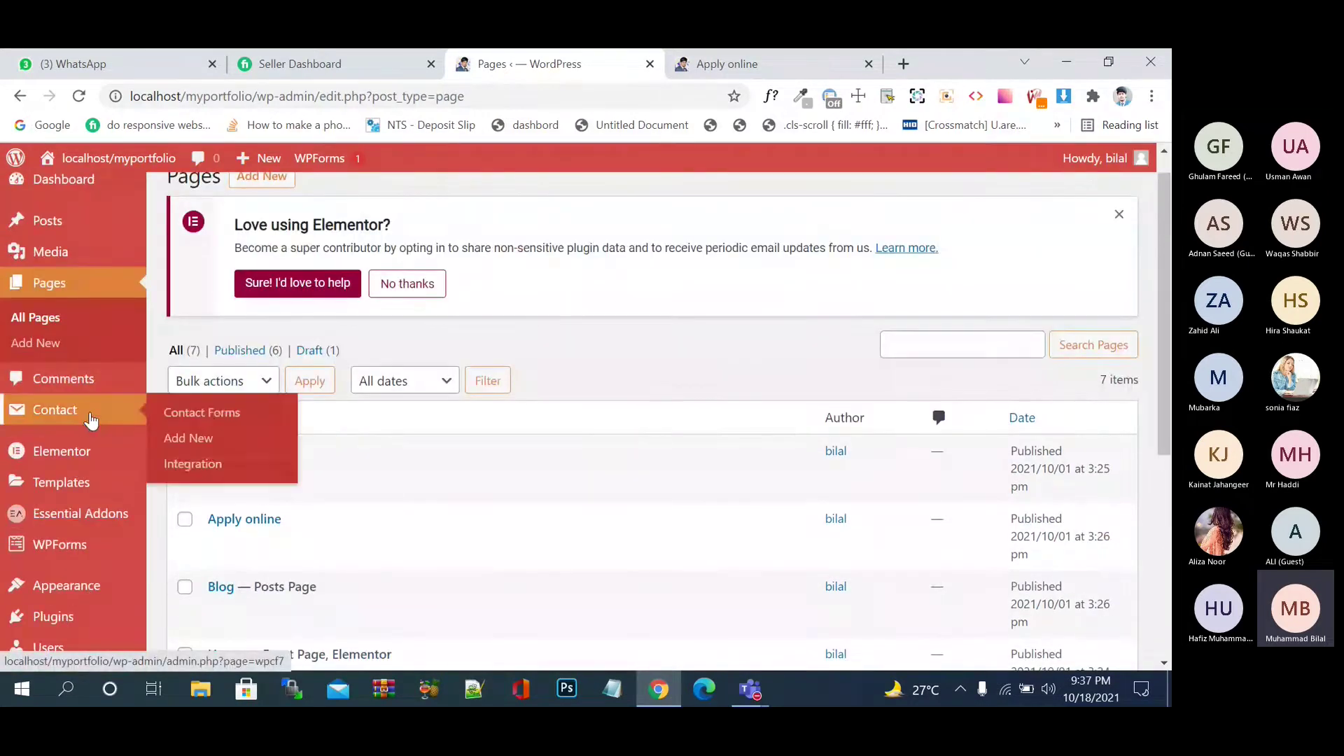
click(189, 414)
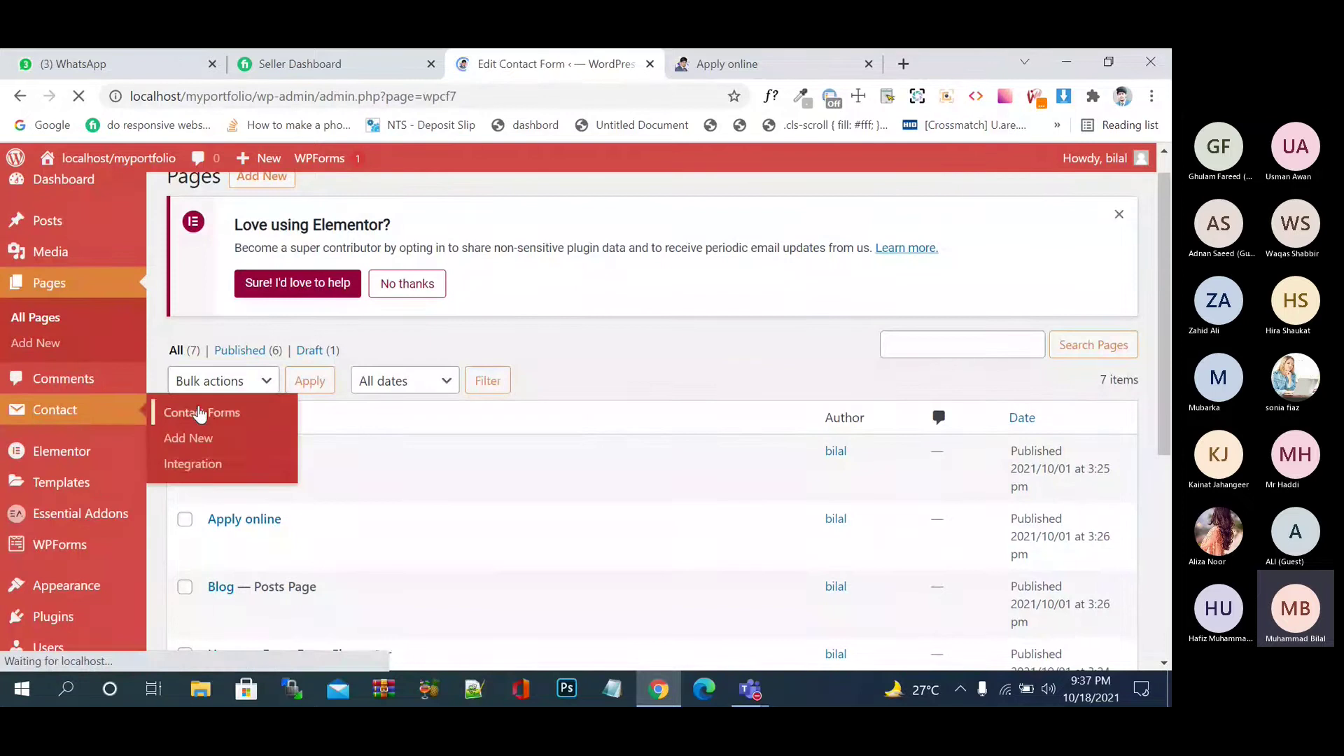
scroll(280, 455, down, 4)
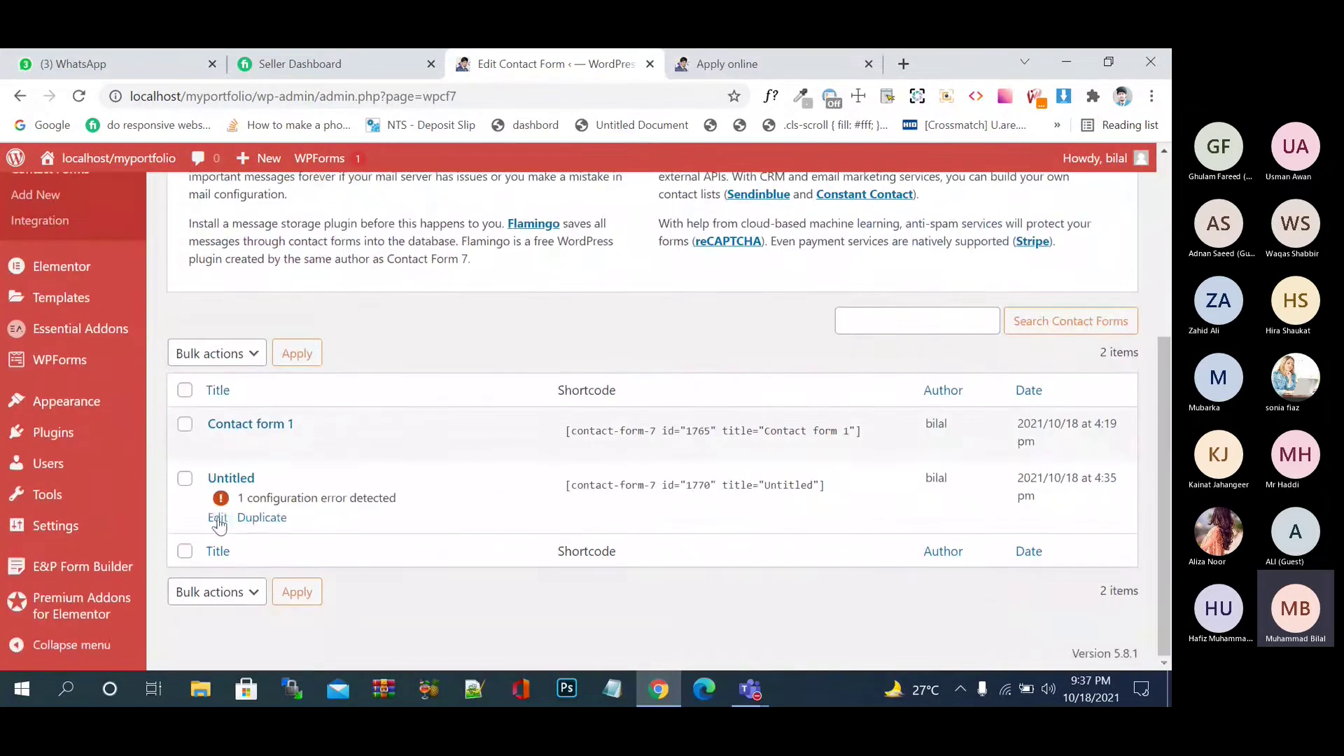
click(218, 519)
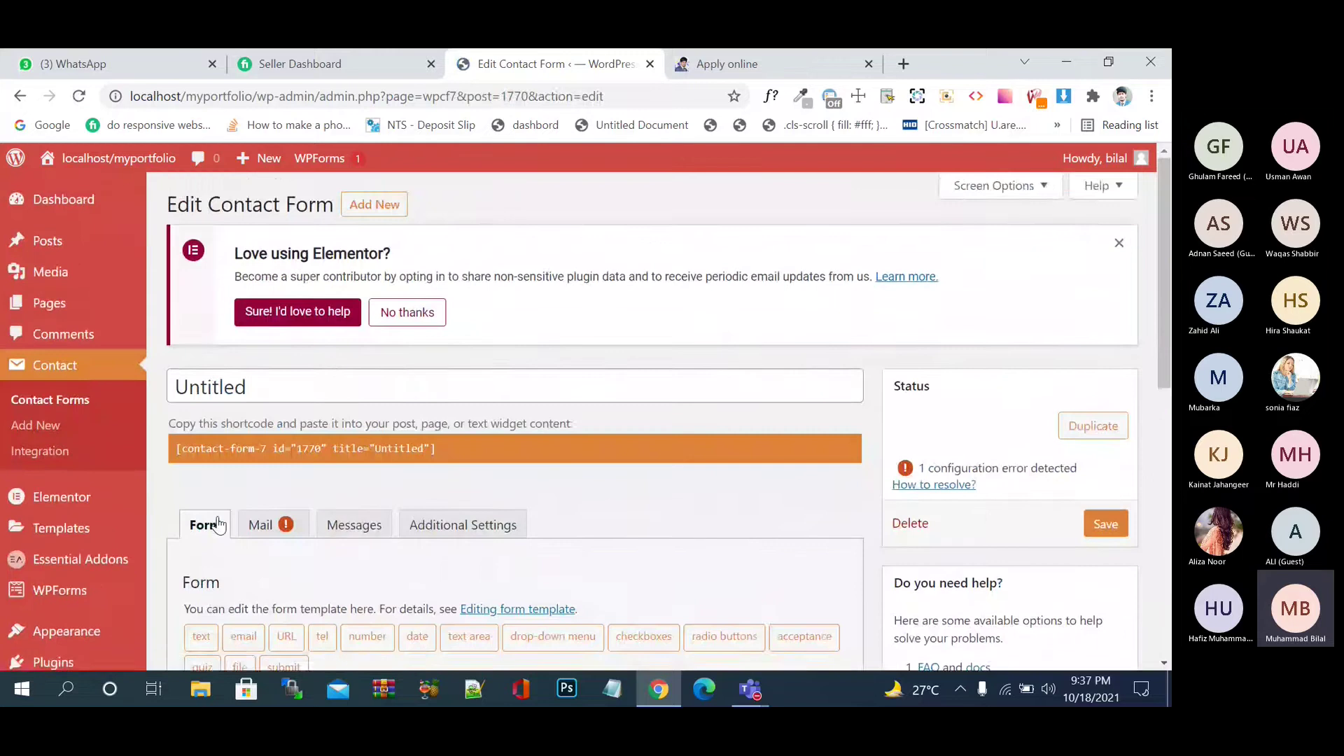
scroll(411, 546, down, 4)
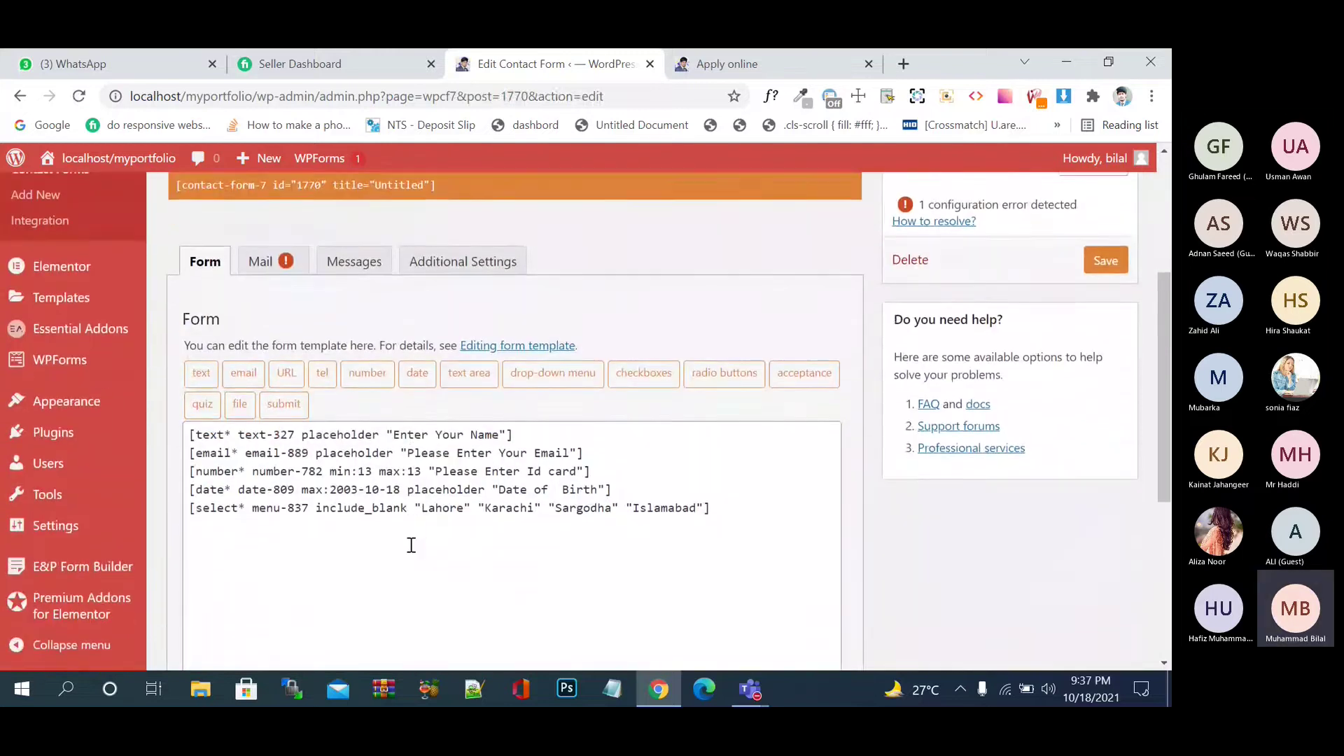
scroll(411, 545, up, 2)
scroll(411, 545, up, 2)
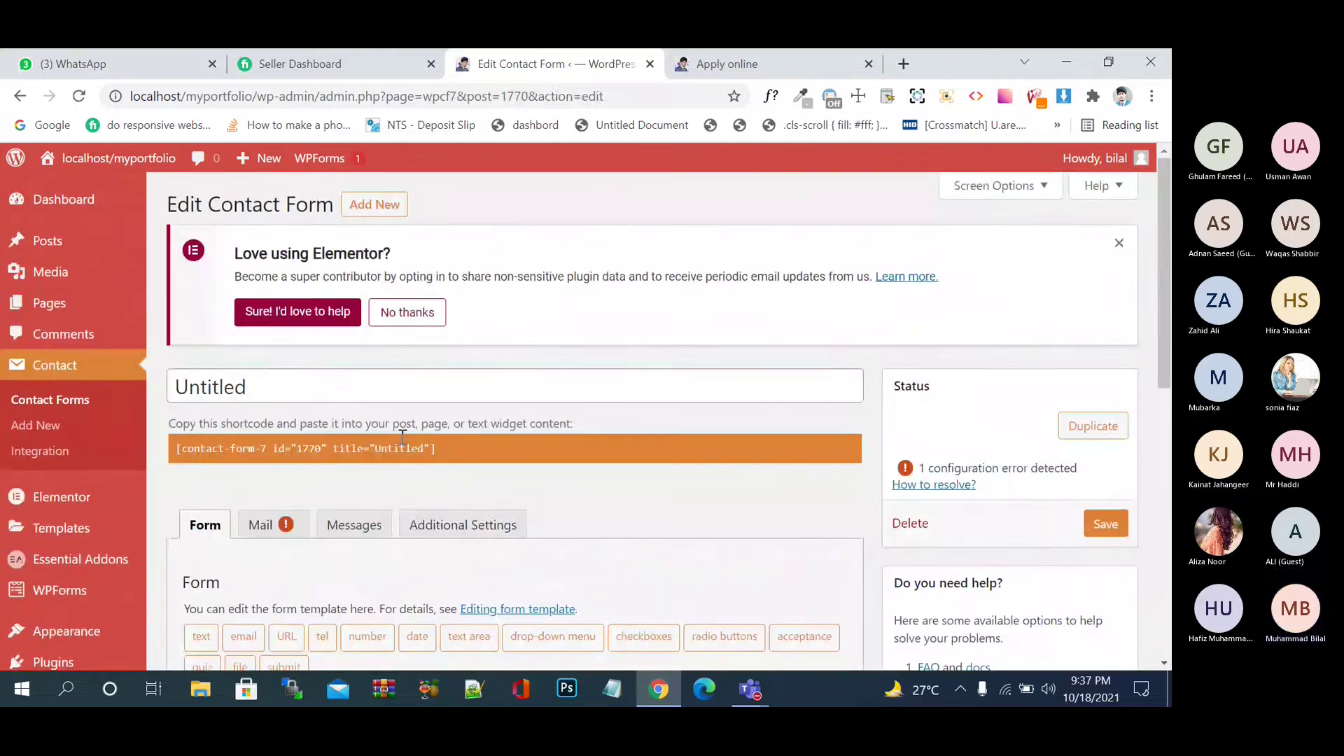
- Replace the title 'Untitled' with 'Online Apply Form' and scroll down to the form template
click(339, 376)
drag(340, 377, 155, 394)
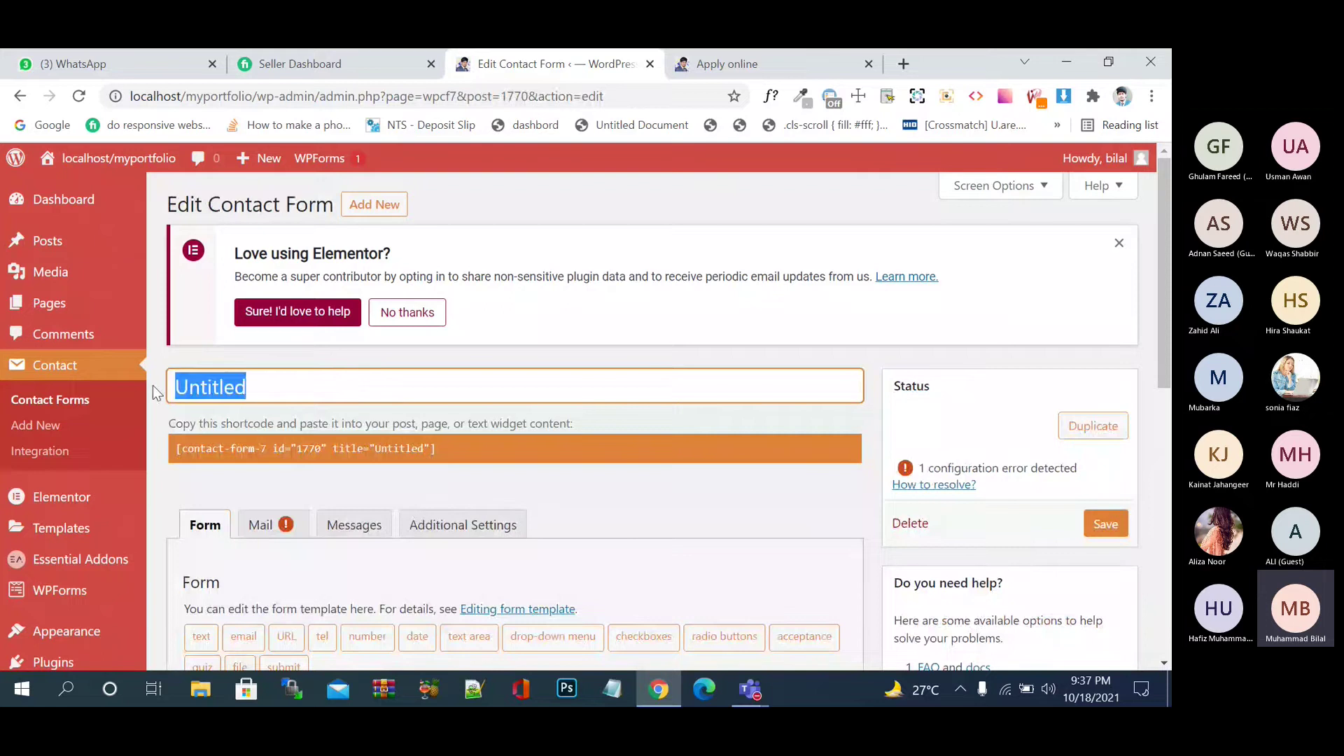
text(Apply)
key(BackSpace)
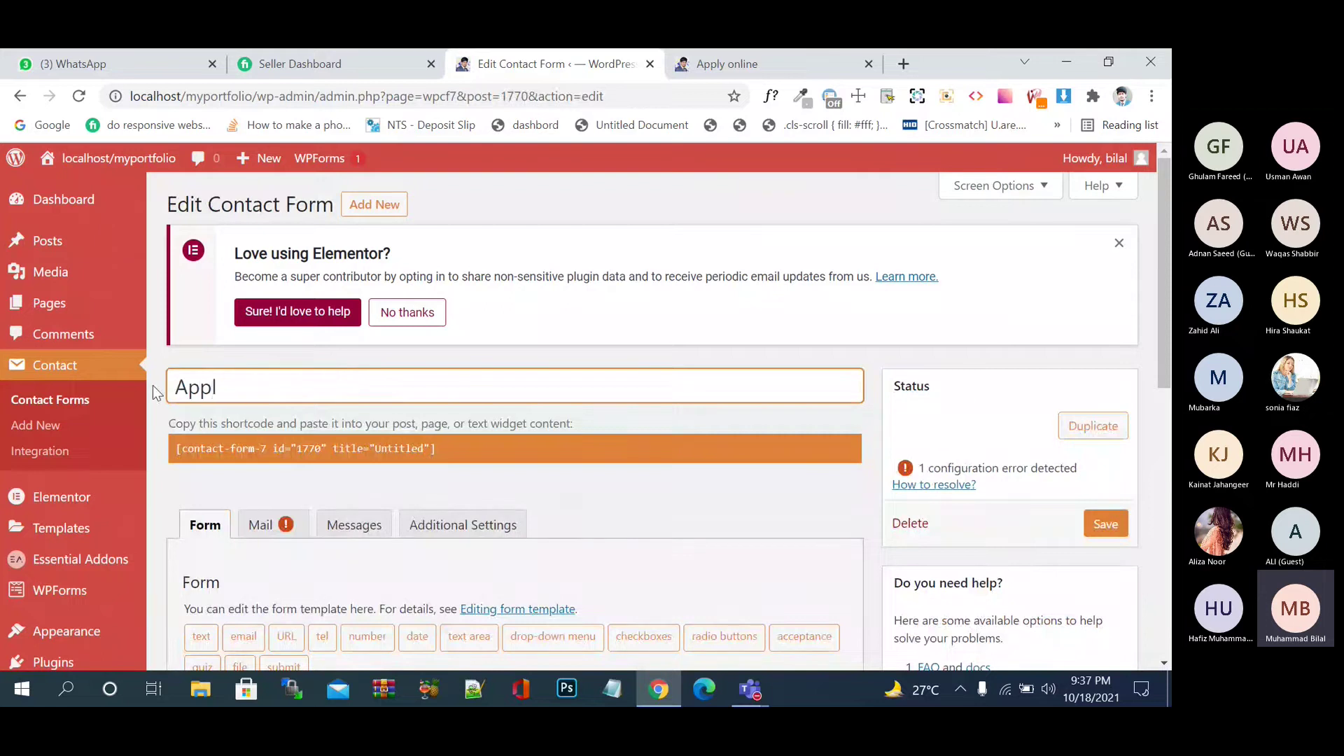
key(BackSpace)
key(BackSpace)
key(BackSpace)
key(BackSpace)
text(Online Apply)
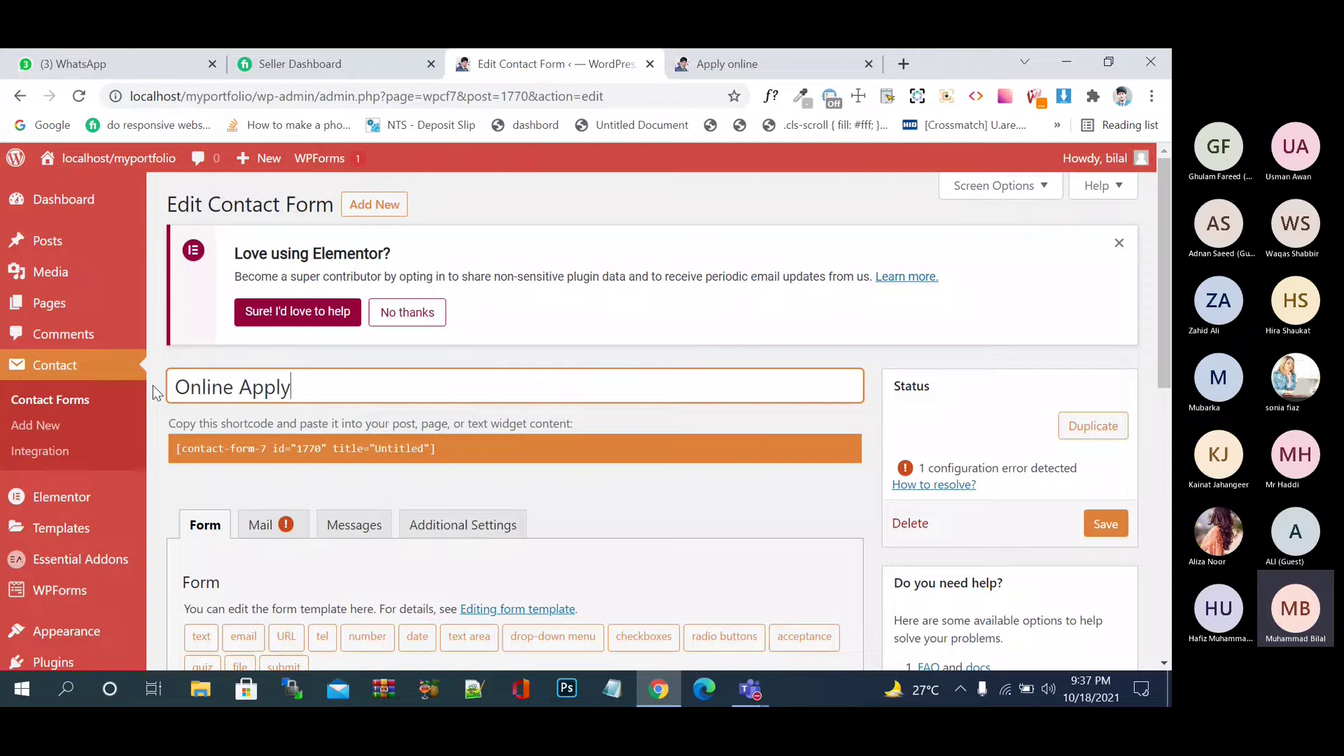
text( D)
key(BackSpace)
text(Form)
scroll(516, 454, down, 4)
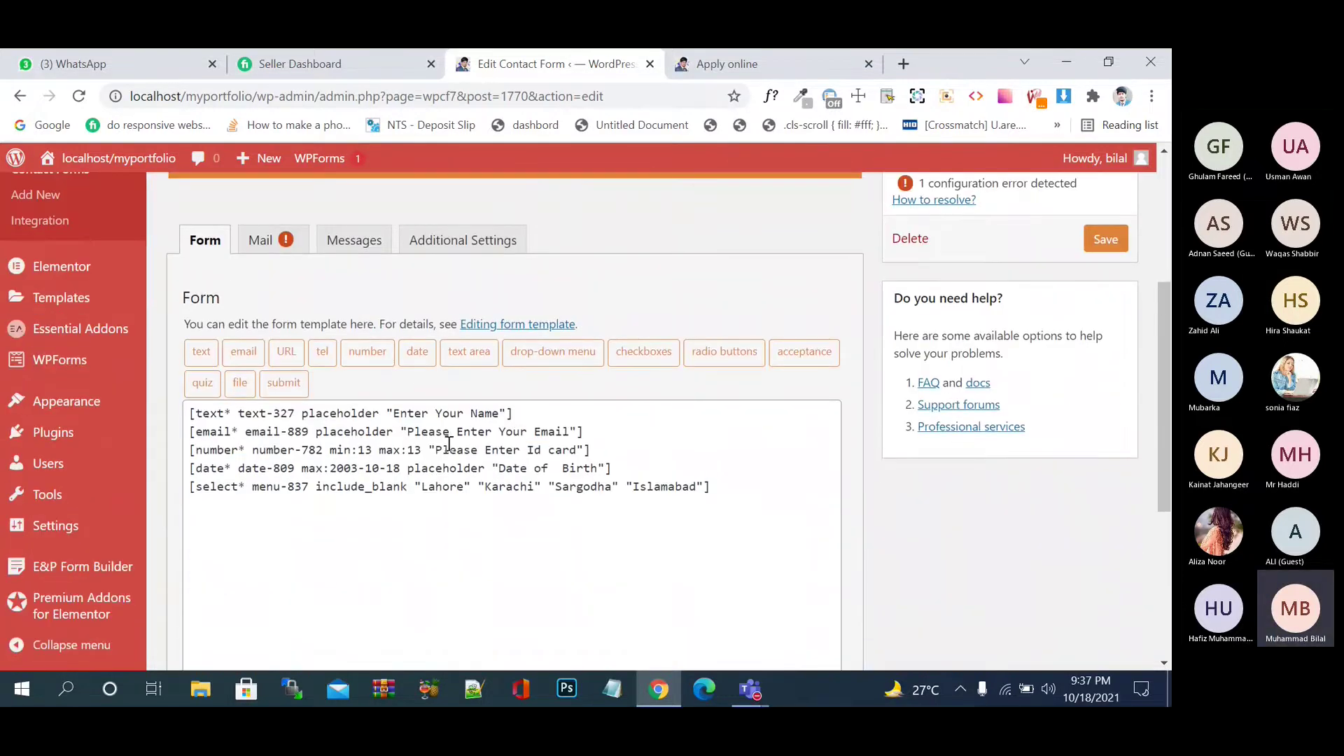
click(192, 413)
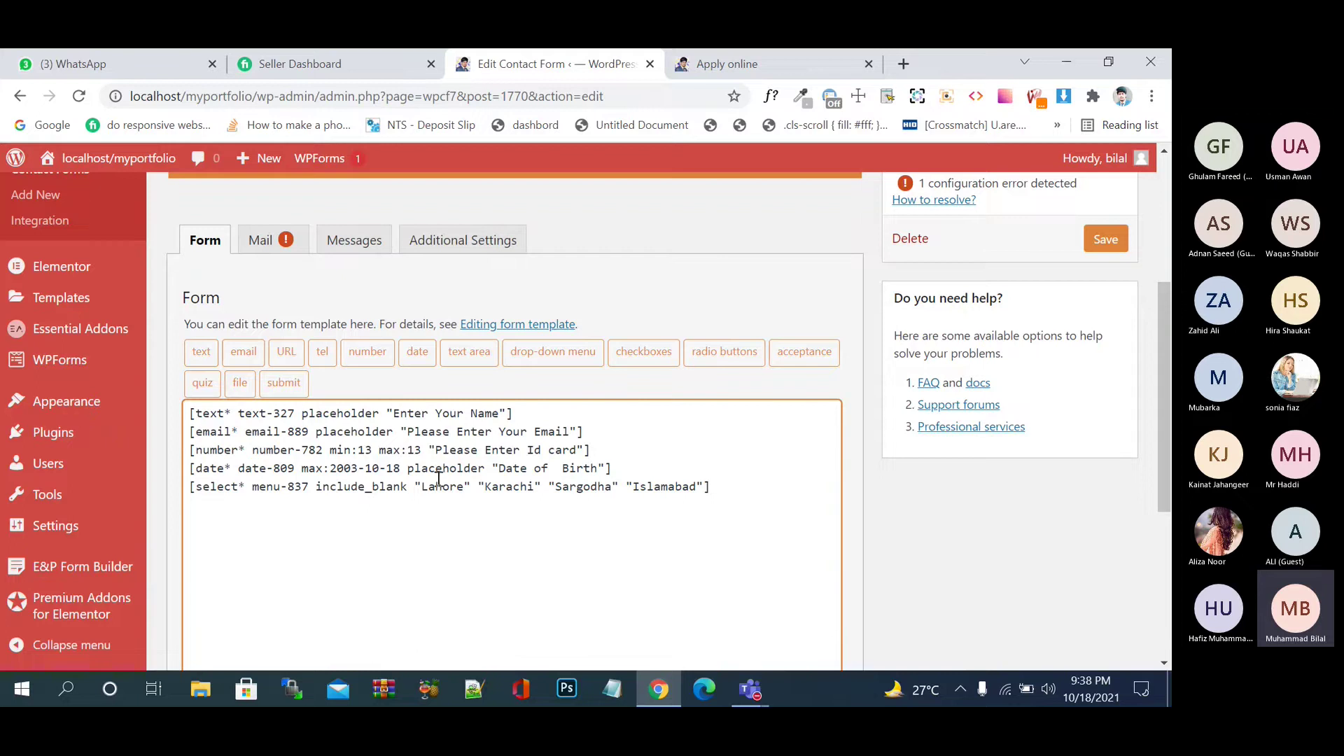
- Wrap the first text field in a <label> reading 'Name'
click(189, 415)
text(<>)
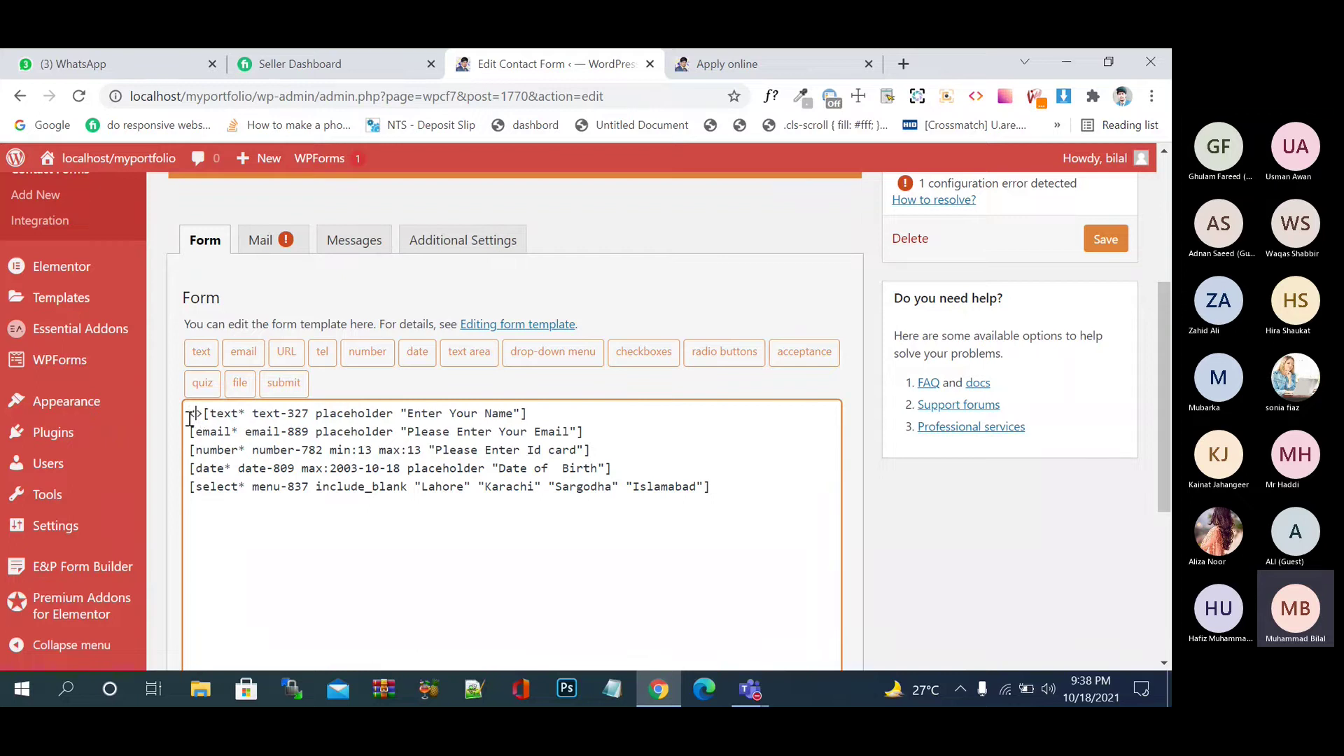
text(label)
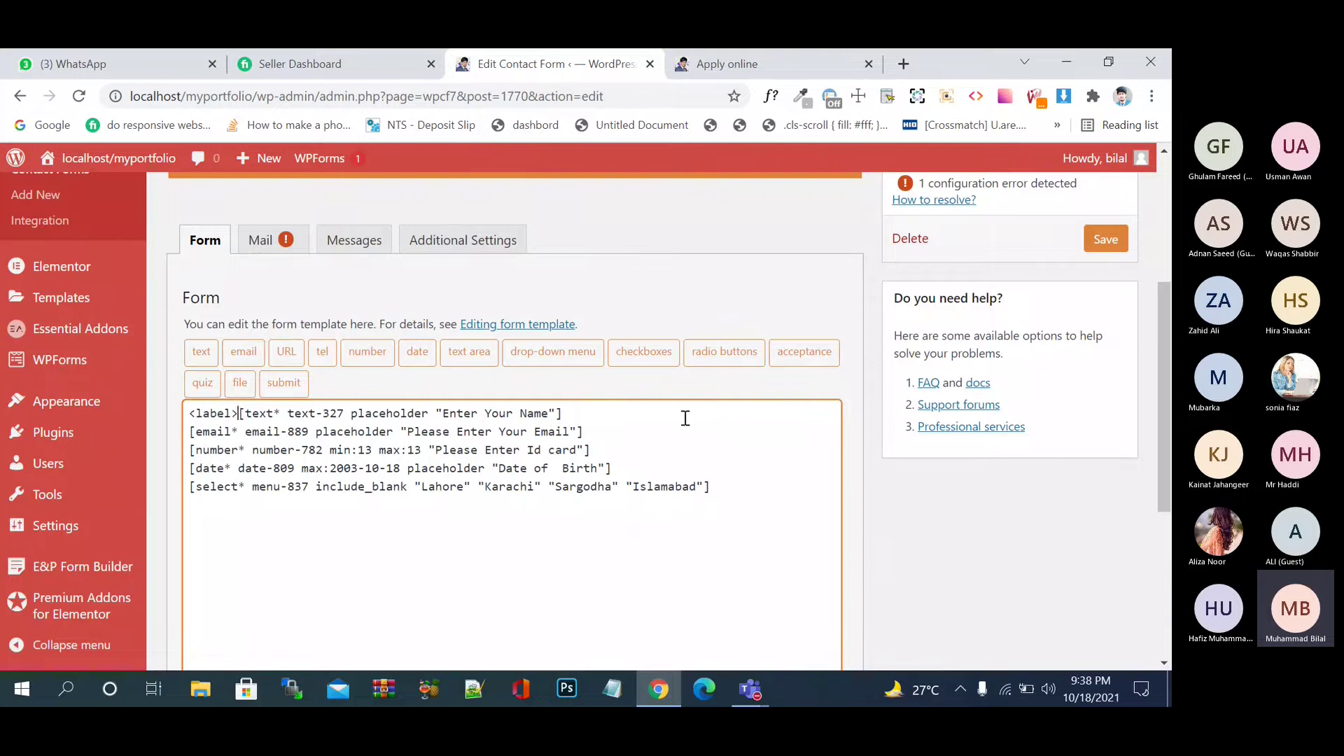
click(655, 413)
text(</lable)
text(>)
text(Name)
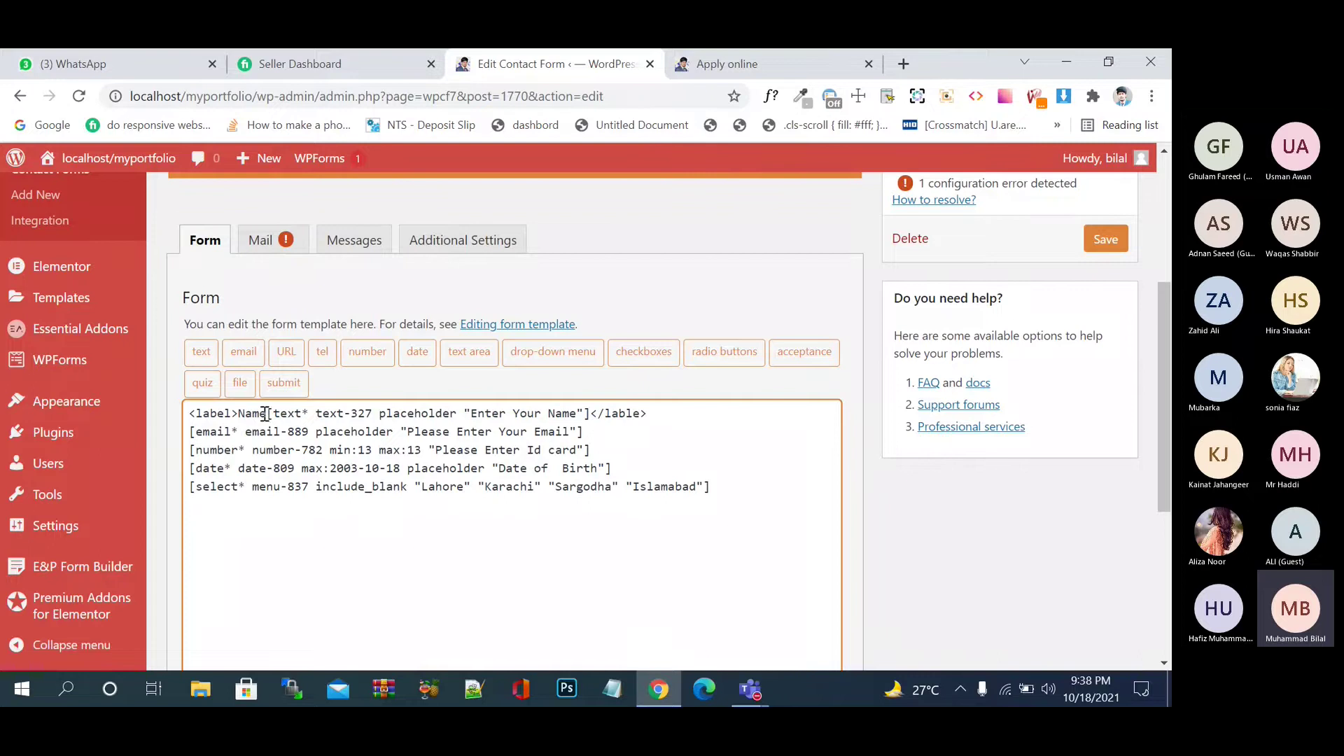
- Wrap the email field in a <label> reading 'Email' and save the form
drag(268, 414, 188, 418)
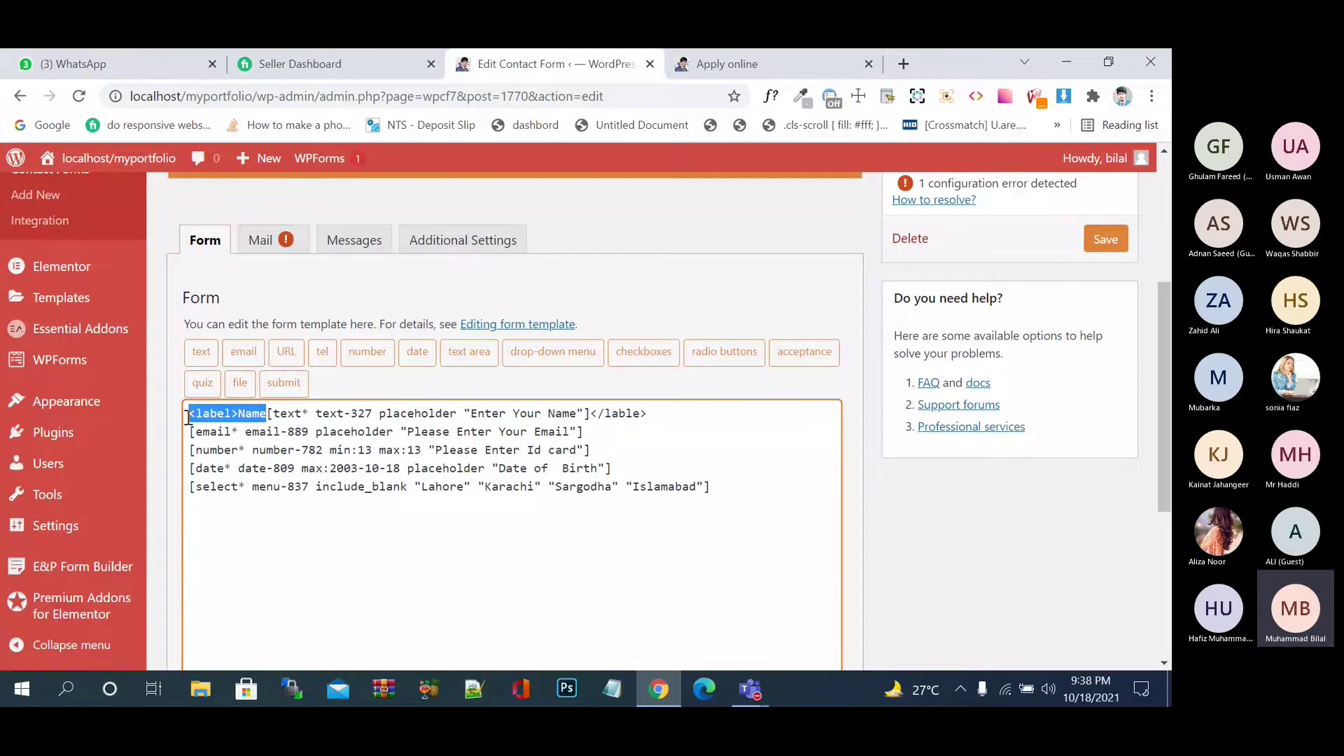
key(ctrl+c)
click(190, 431)
key(ctrl+v)
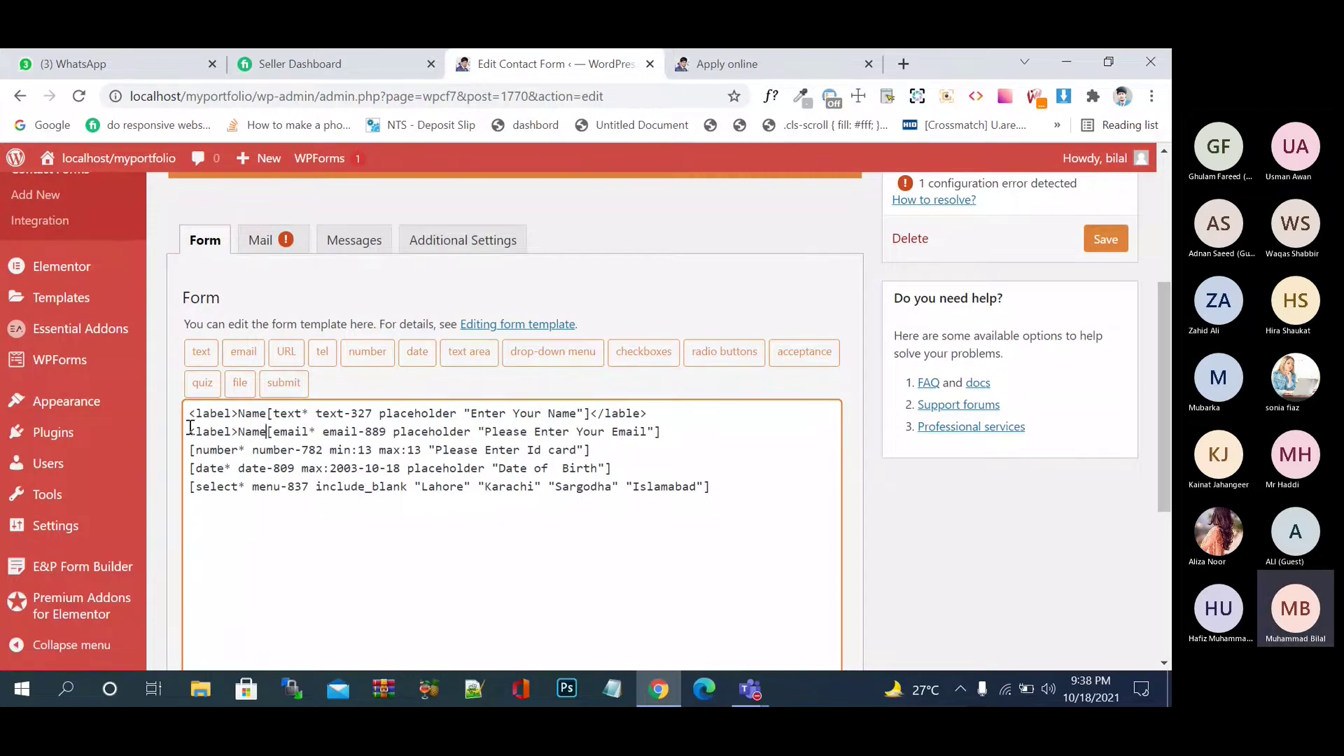
key(BackSpace)
key(BackSpace)
key(BackSpace)
key(BackSpace)
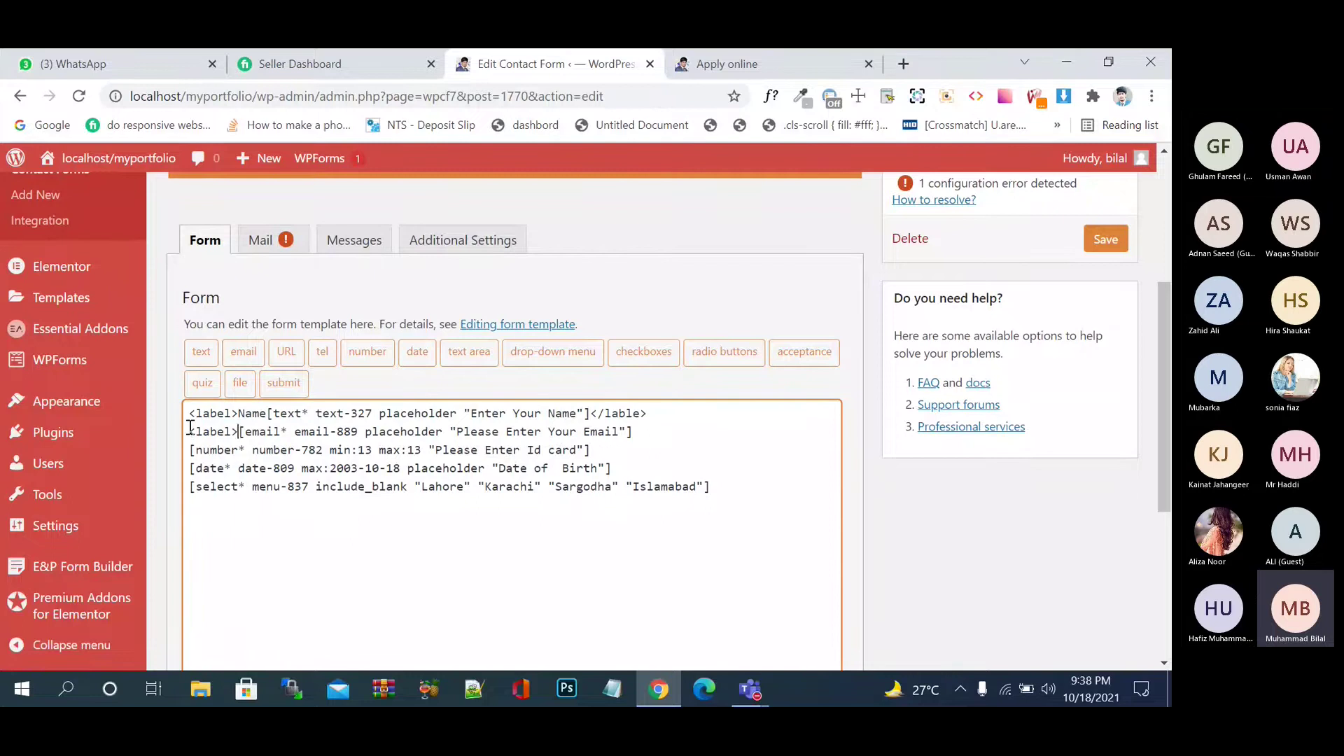
text(Email)
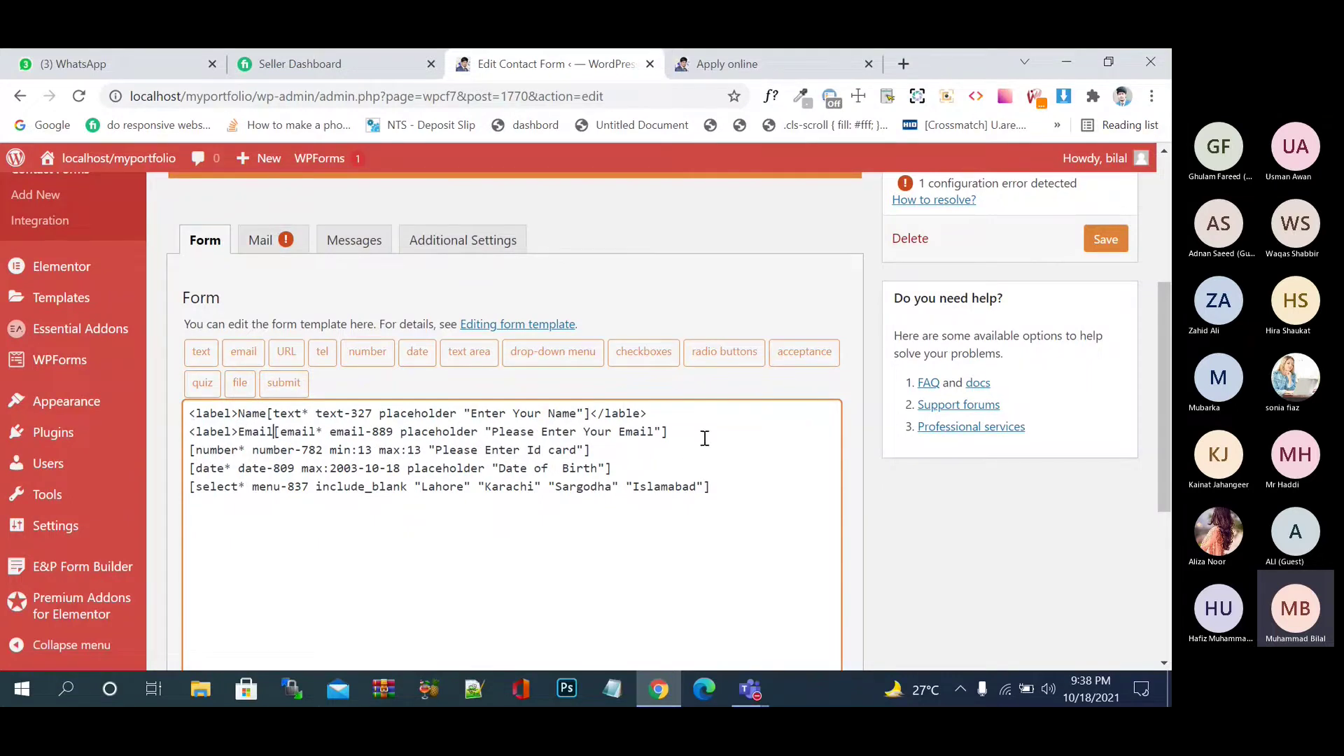
text(<>/label>)
click(684, 432)
click(1111, 242)
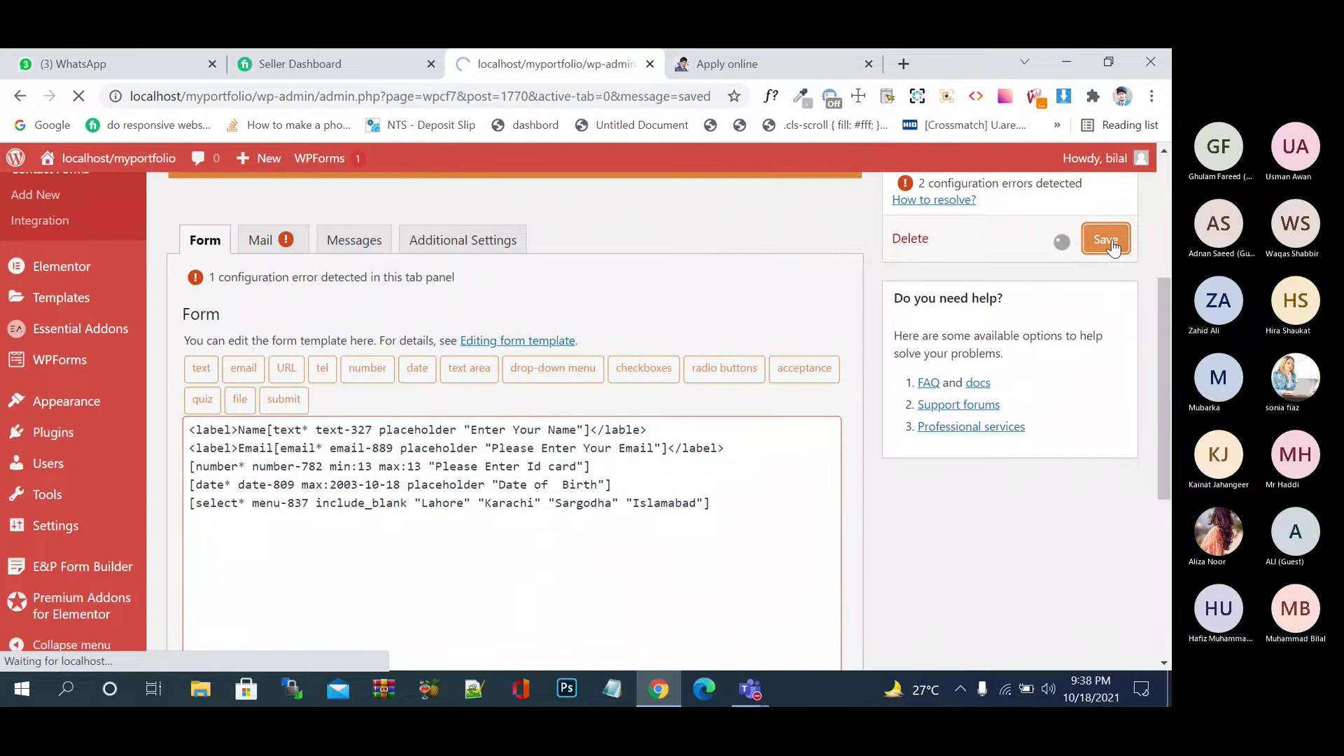
scroll(600, 381, down, 3)
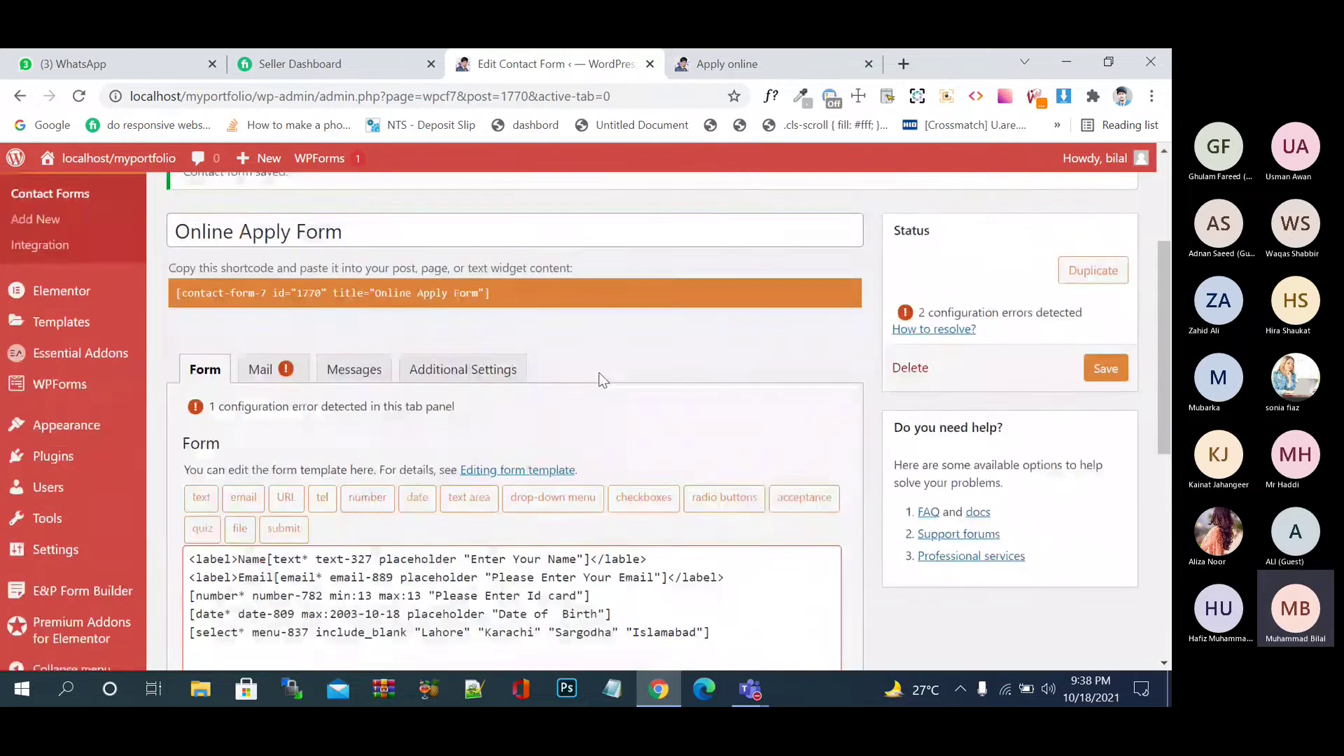
- Reload the live Apply online page to check the Name and Email labels, then return to the form editor
key(ctrl+Tab)
key(F5)
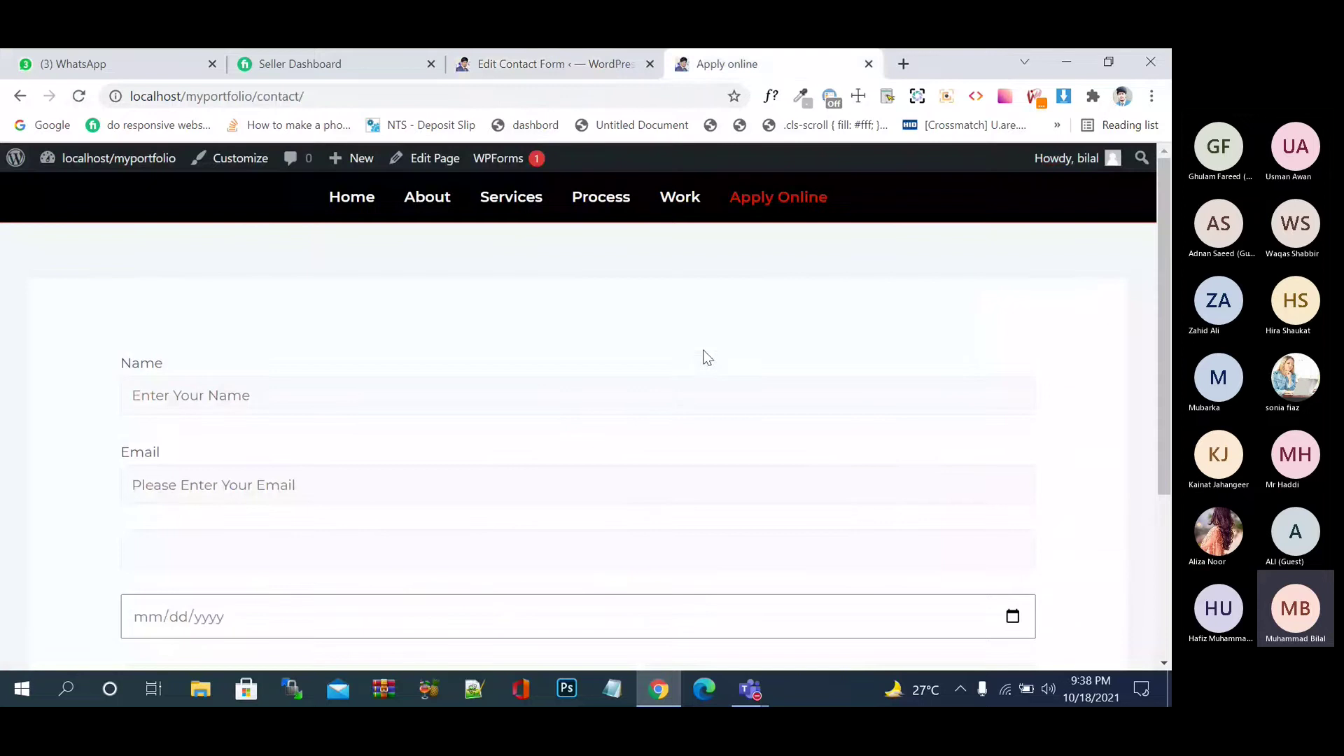
double_click(157, 370)
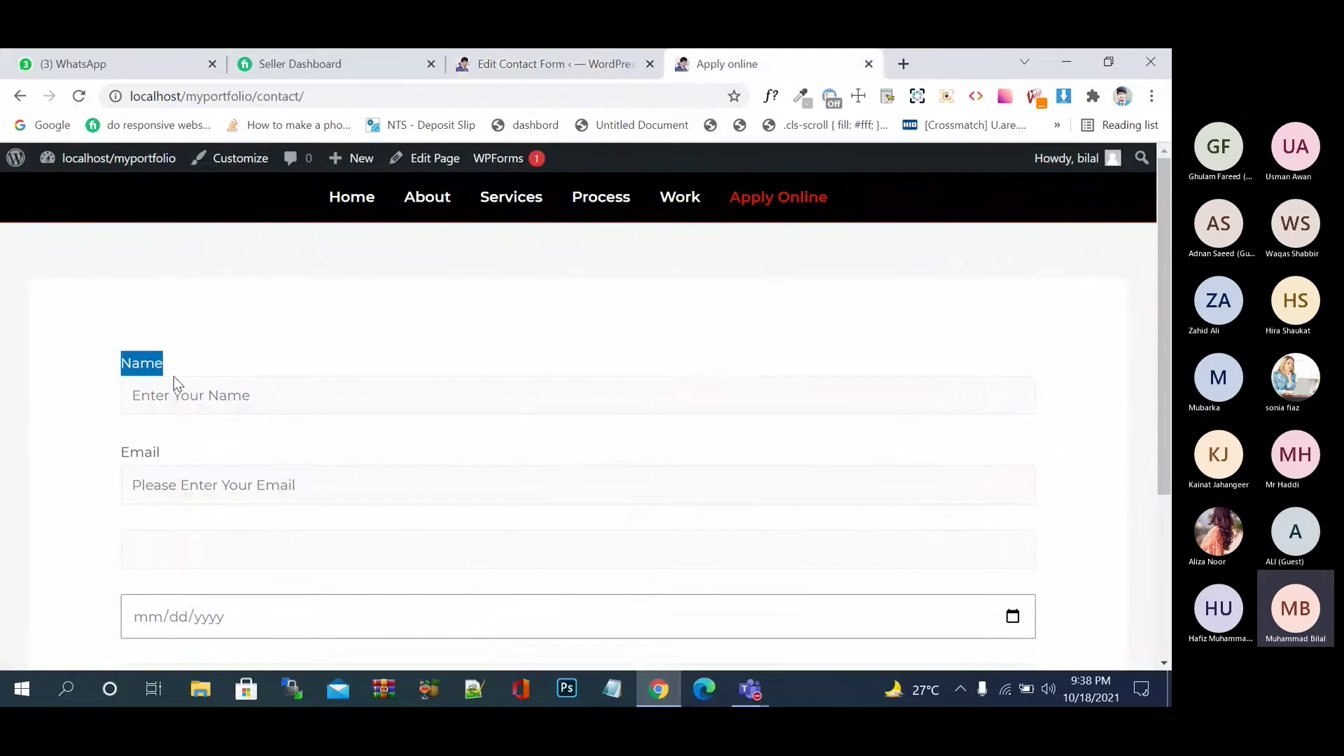
click(240, 447)
scroll(238, 448, down, 1)
scroll(238, 452, down, 1)
scroll(238, 452, up, 1)
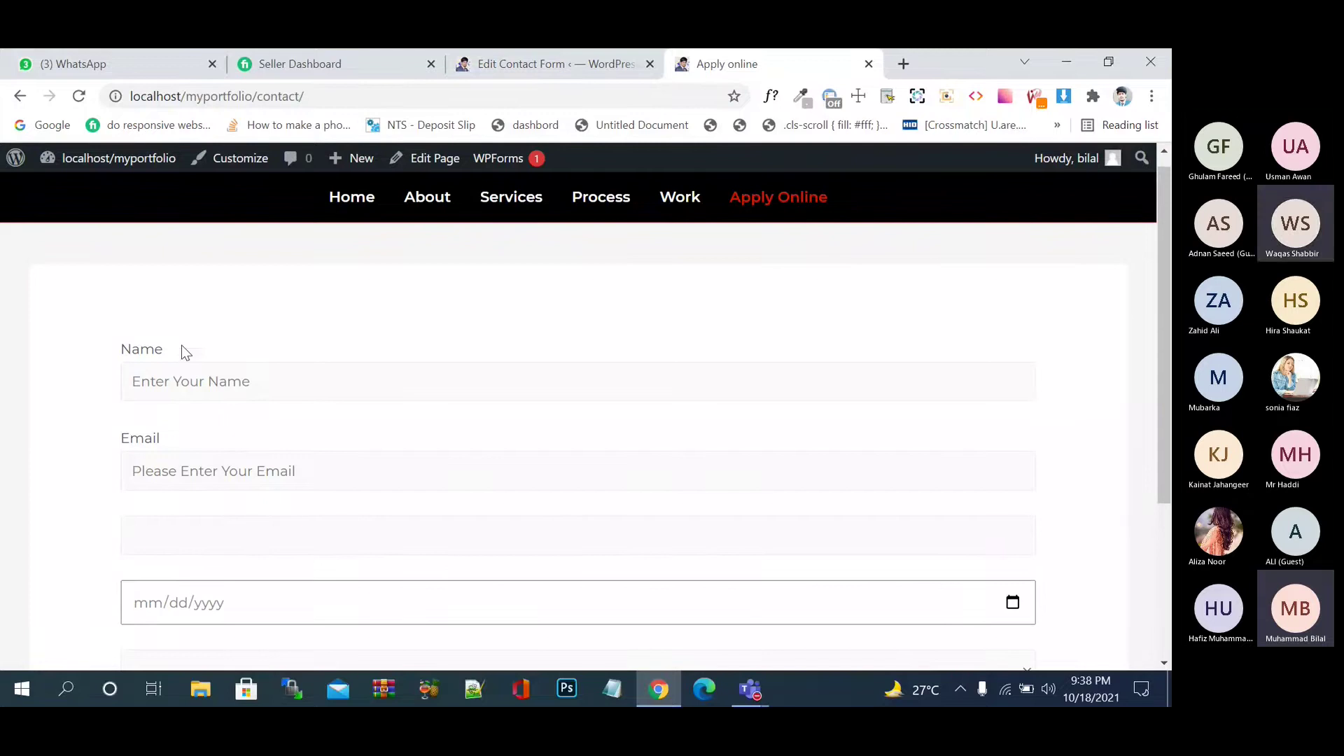
drag(141, 350, 164, 349)
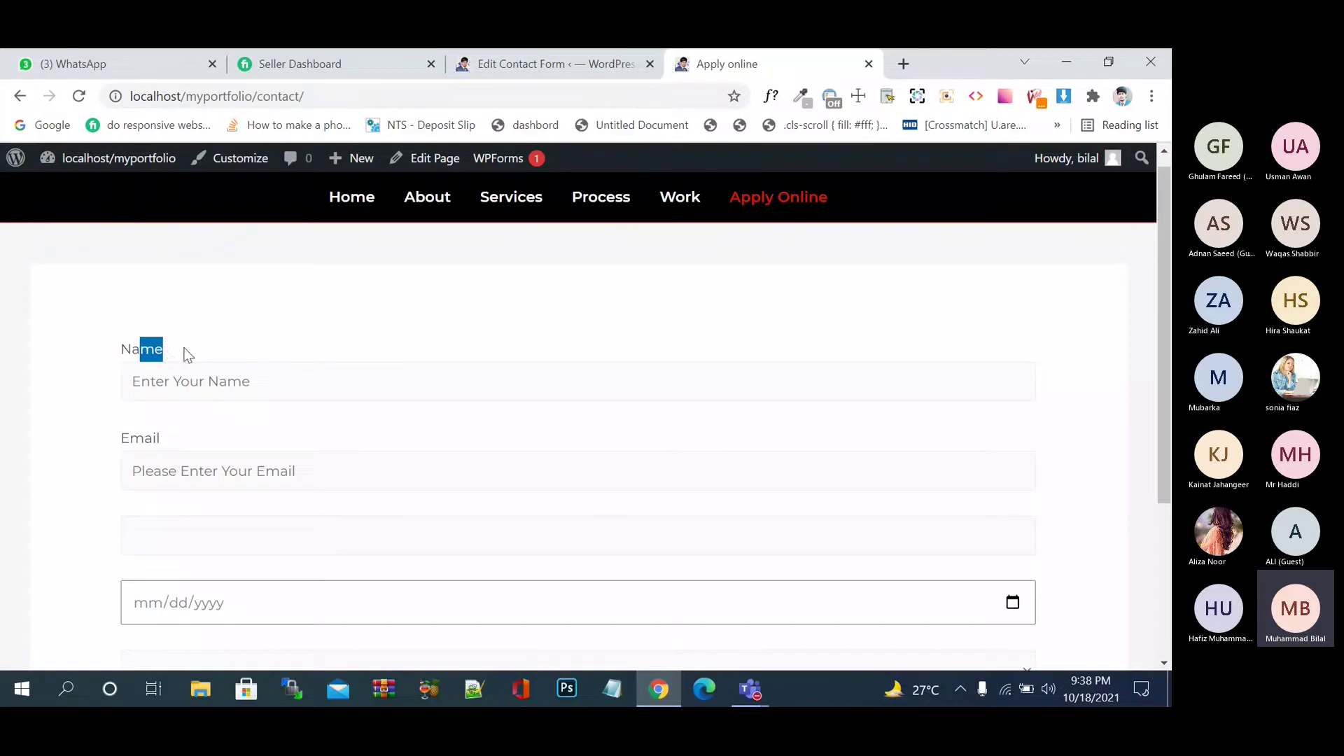
click(186, 349)
drag(205, 442, 116, 445)
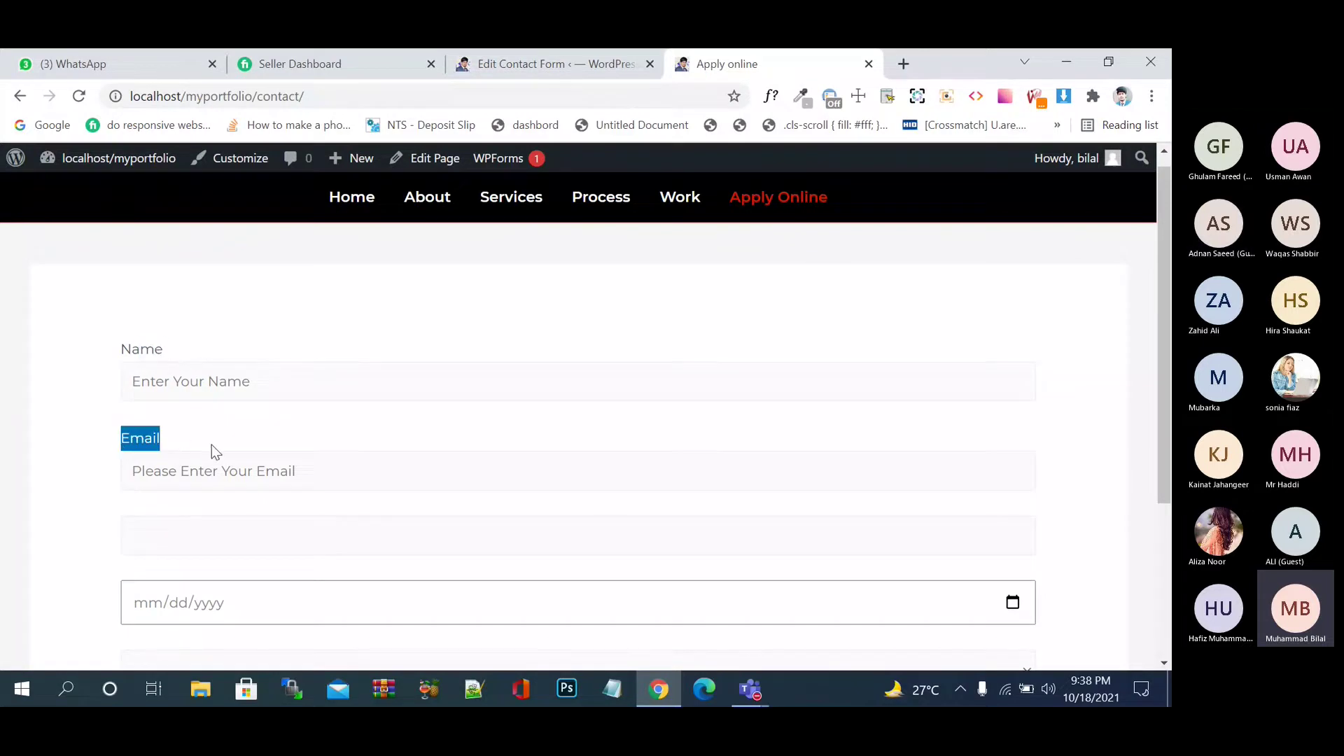
click(245, 302)
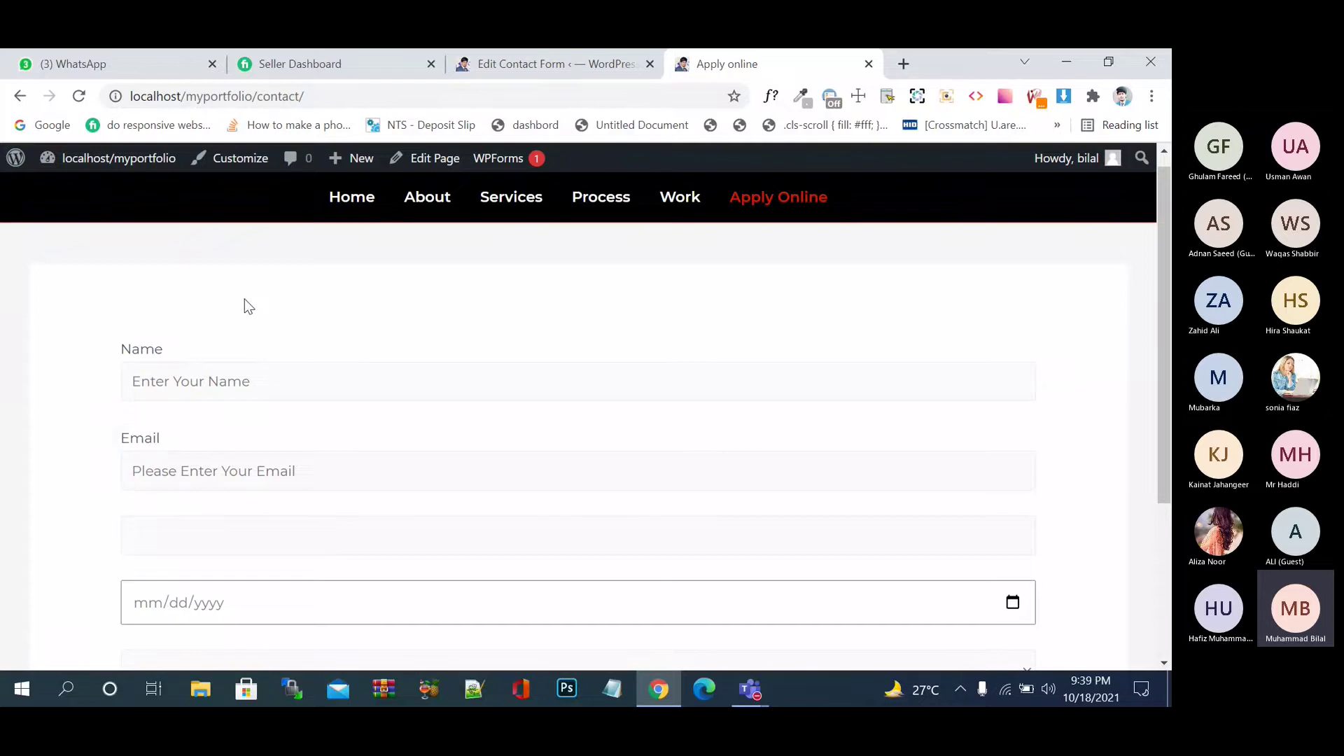
click(605, 62)
scroll(549, 288, down, 2)
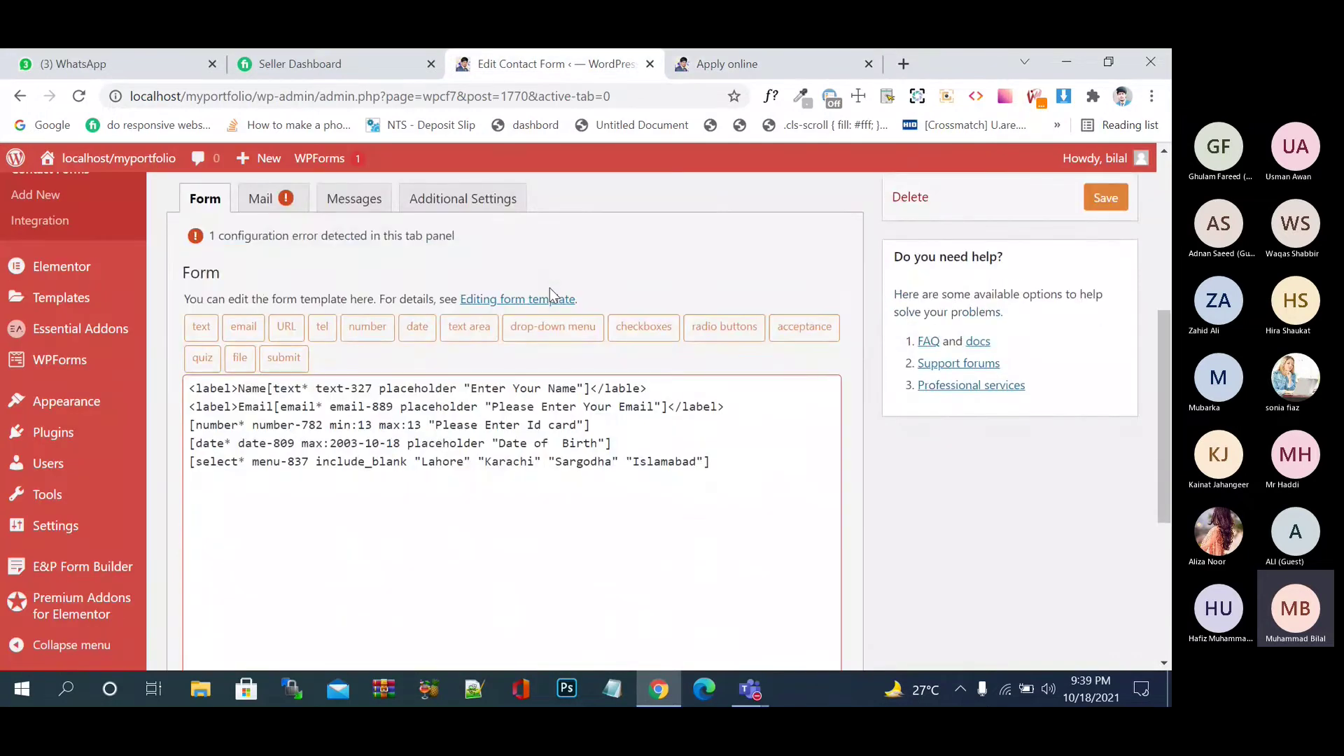
- Wrap the Id card number field in label tags copied from the Email line
click(748, 452)
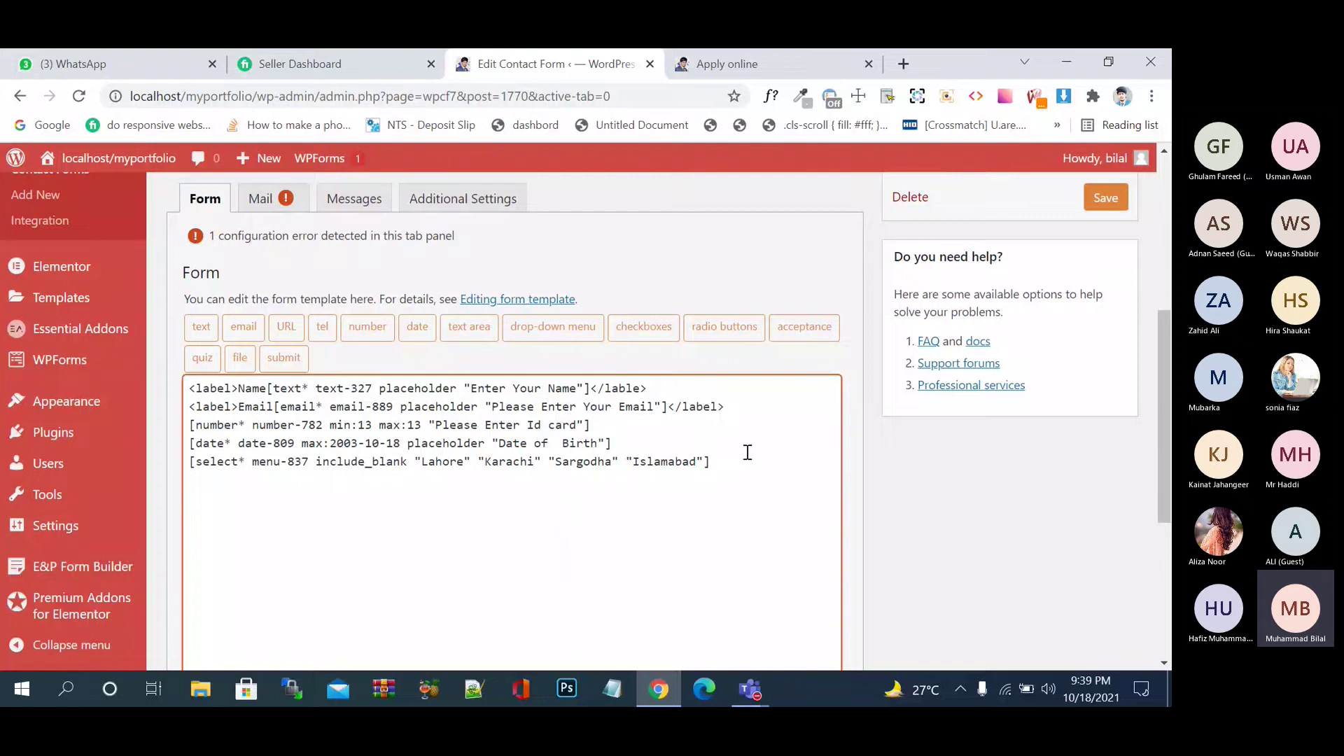
click(730, 459)
drag(274, 408, 173, 414)
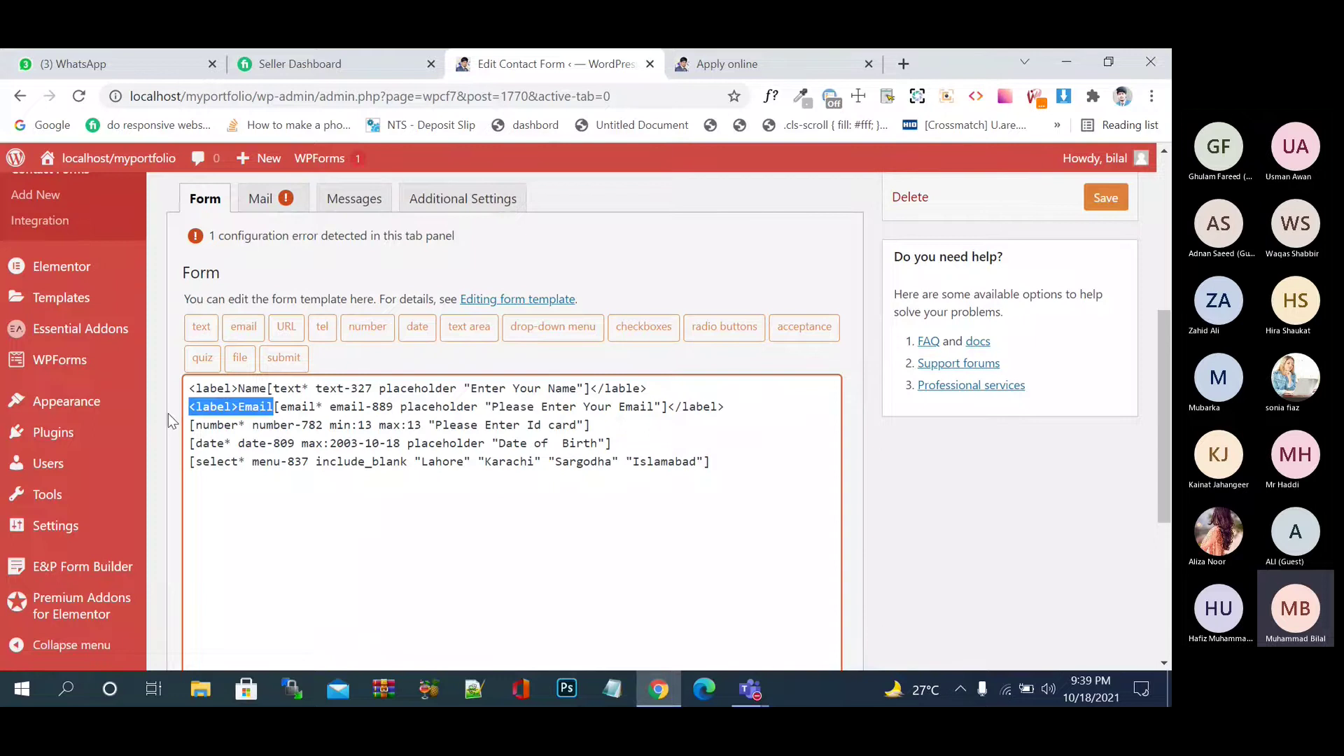
click(192, 424)
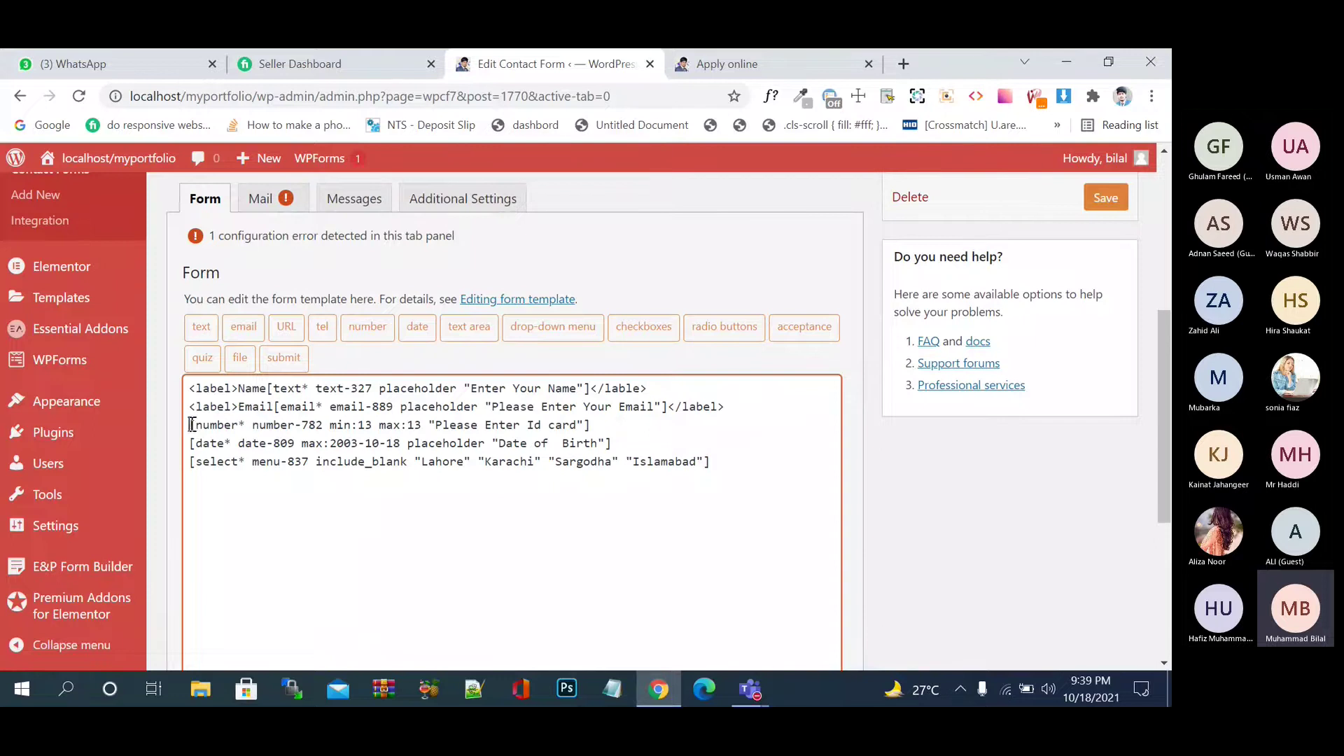
key(ctrl+v)
click(700, 428)
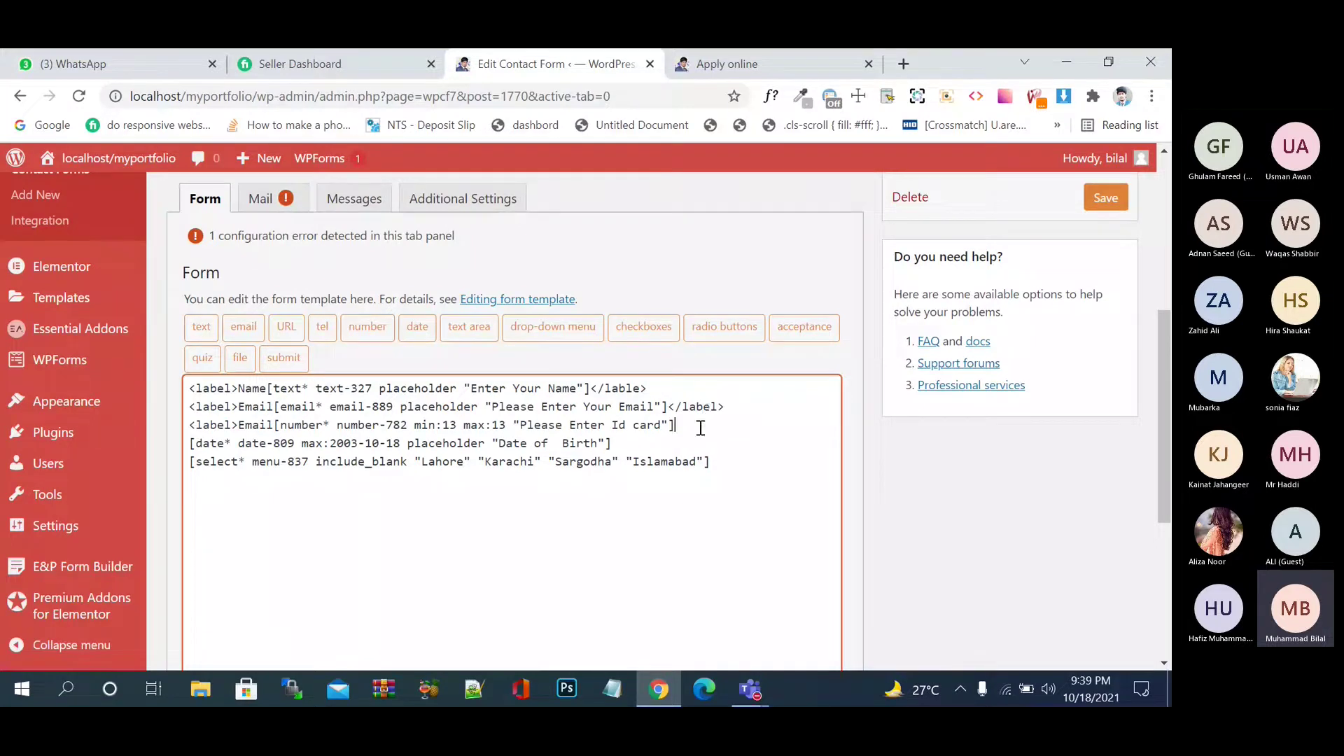
drag(725, 408, 678, 410)
click(678, 425)
key(ctrl+v)
- Add a 'Select Date of Birth' label before the date field and relabel the Id card field 'Enter Id Card'
drag(273, 425, 180, 424)
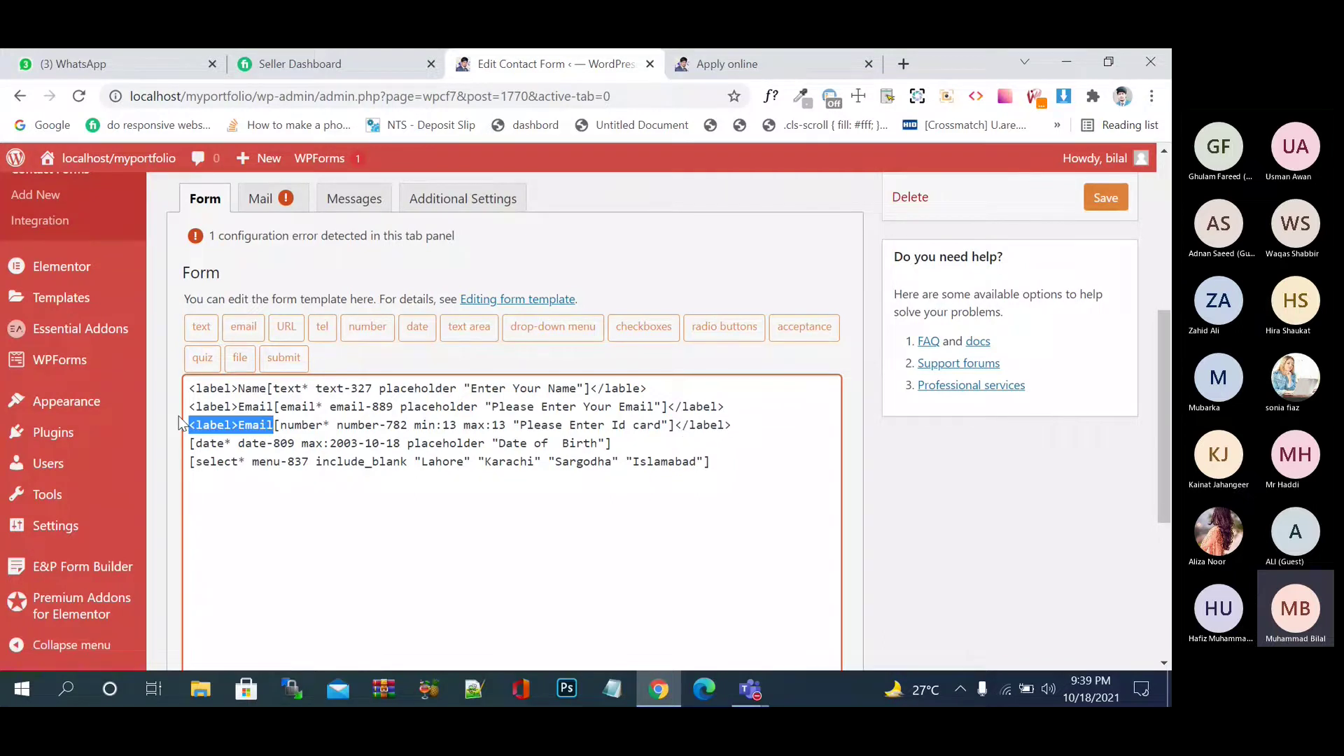
key(ctrl+c)
click(189, 444)
key(ctrl+v)
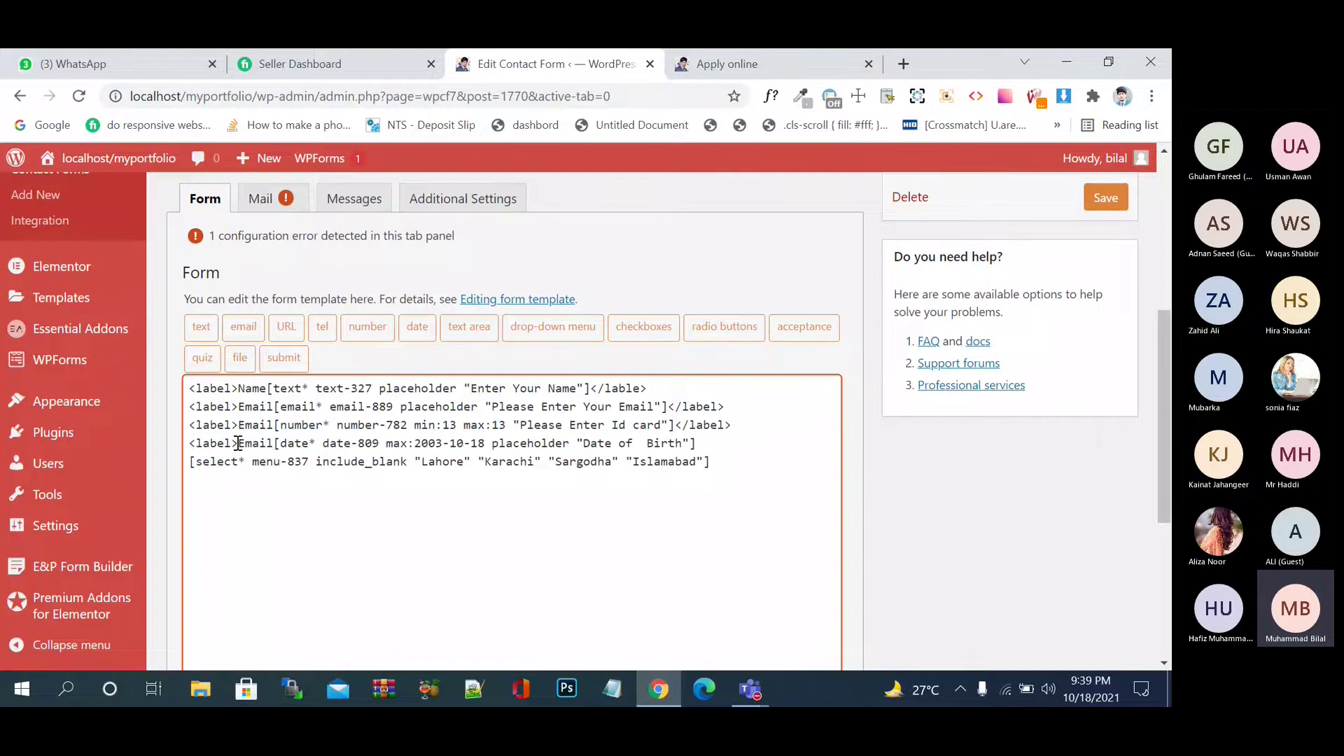
key(BackSpace)
key(BackSpace)
key(BackSpace)
key(BackSpace)
key(BackSpace)
text(Sel)
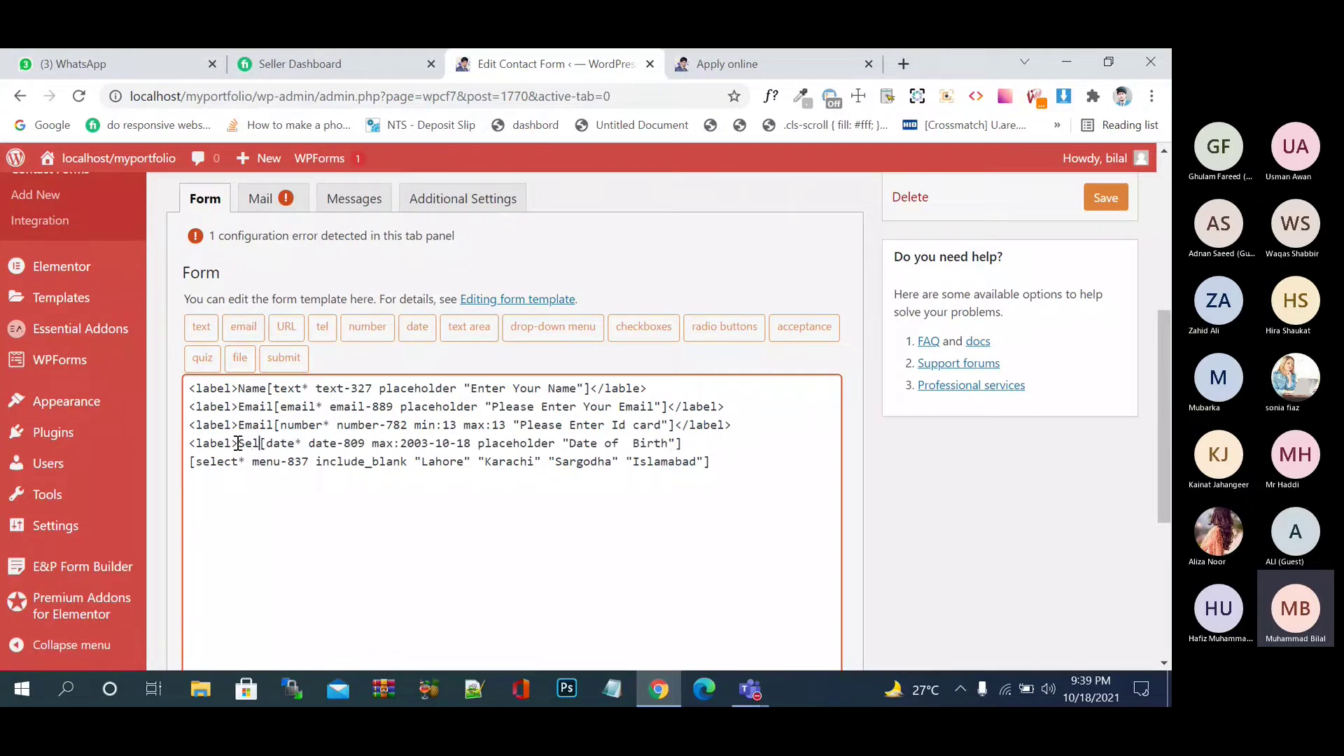
text(ect Date )
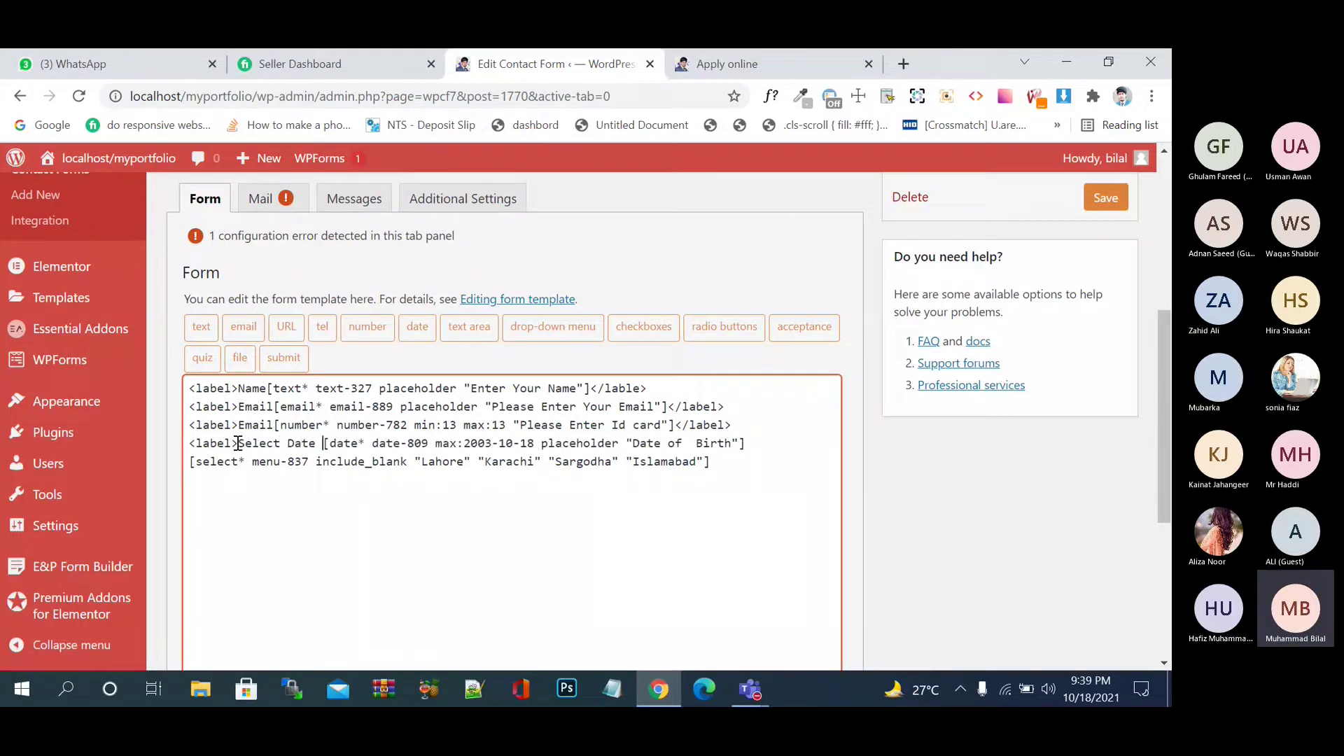
text(of B)
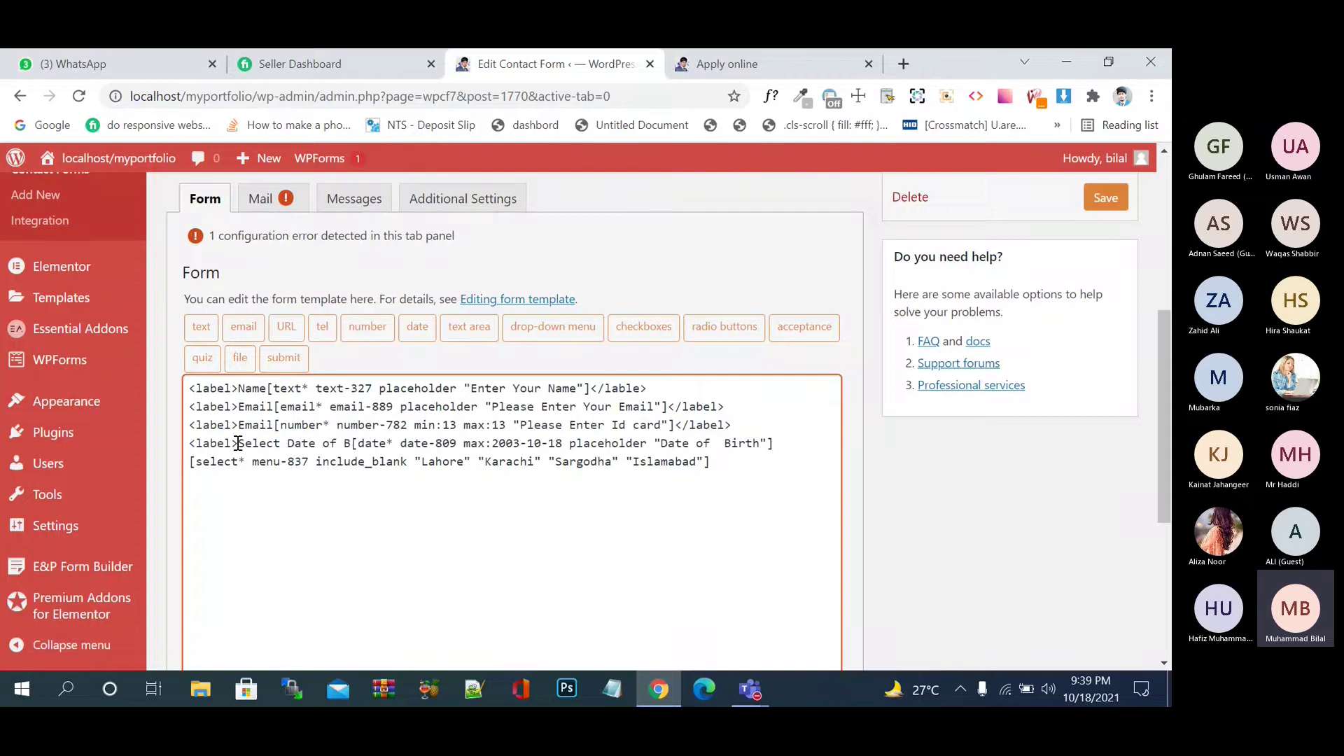
text(irth)
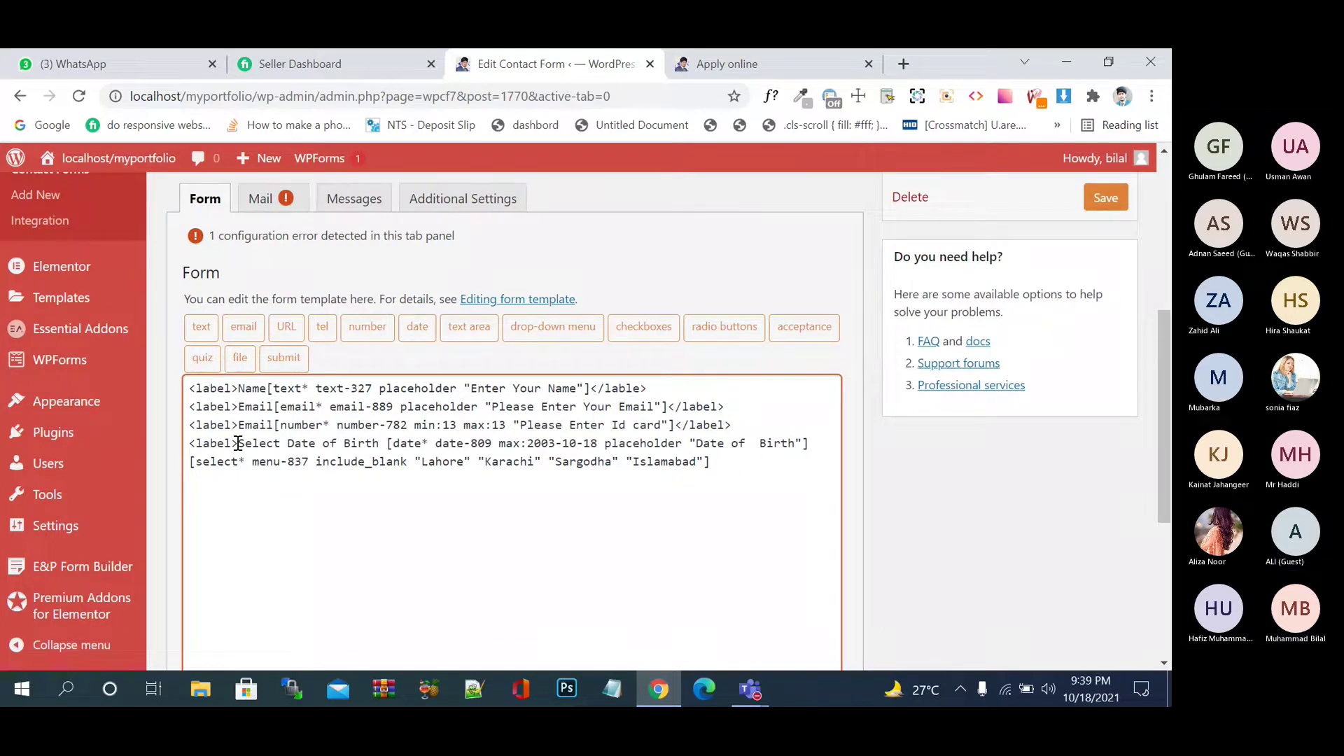
drag(274, 425, 238, 425)
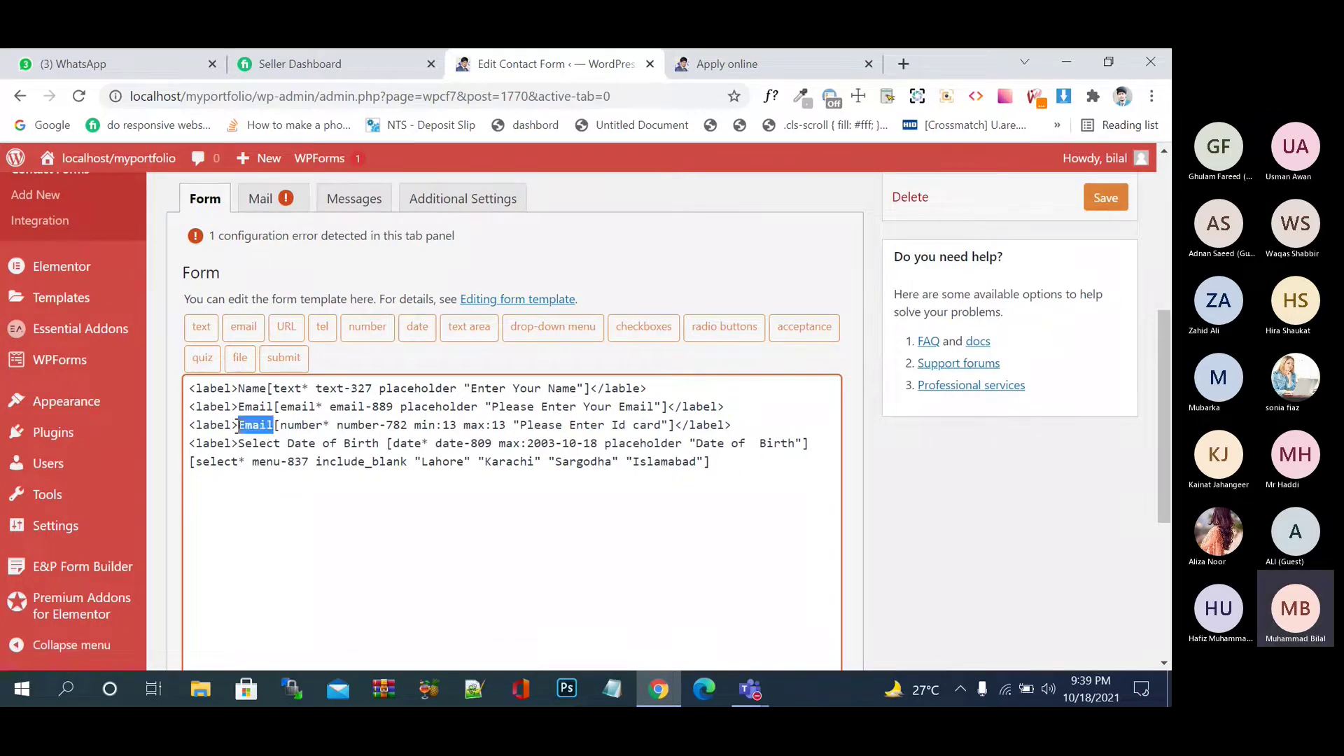
text(Enter Id )
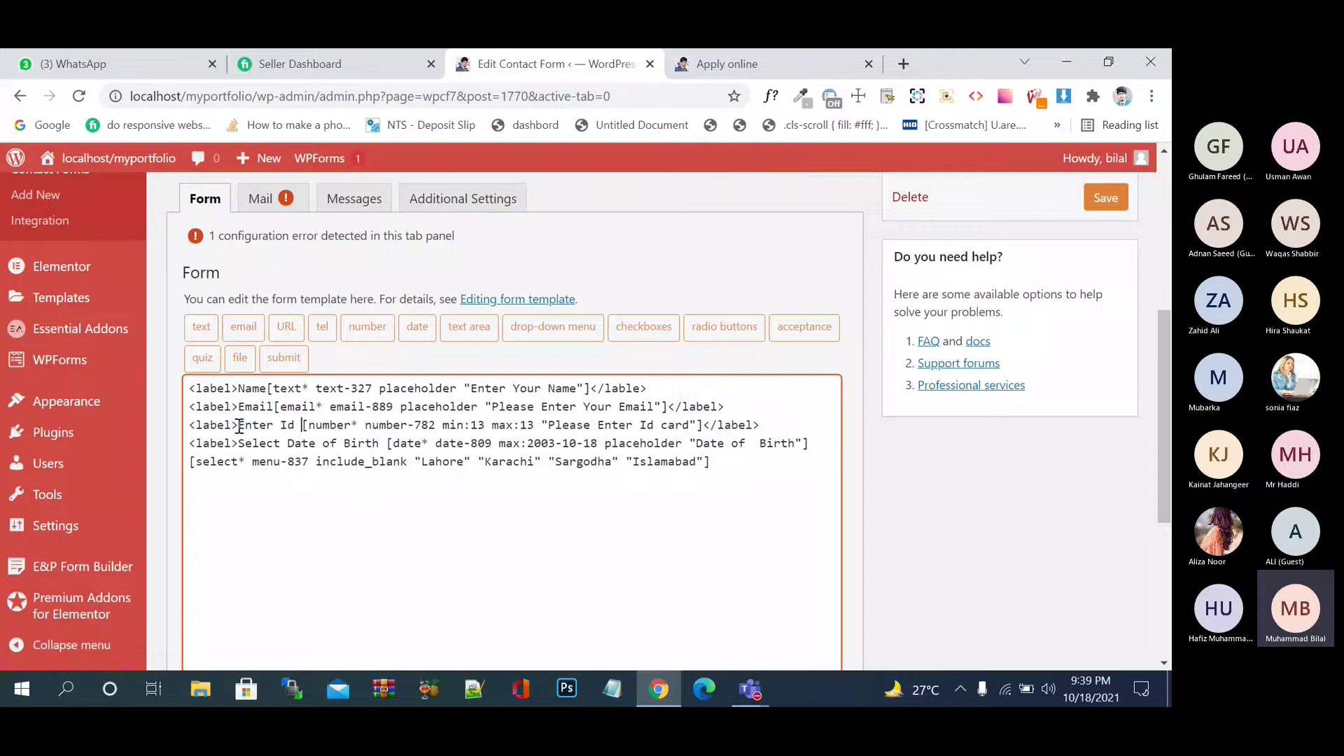
text(Card)
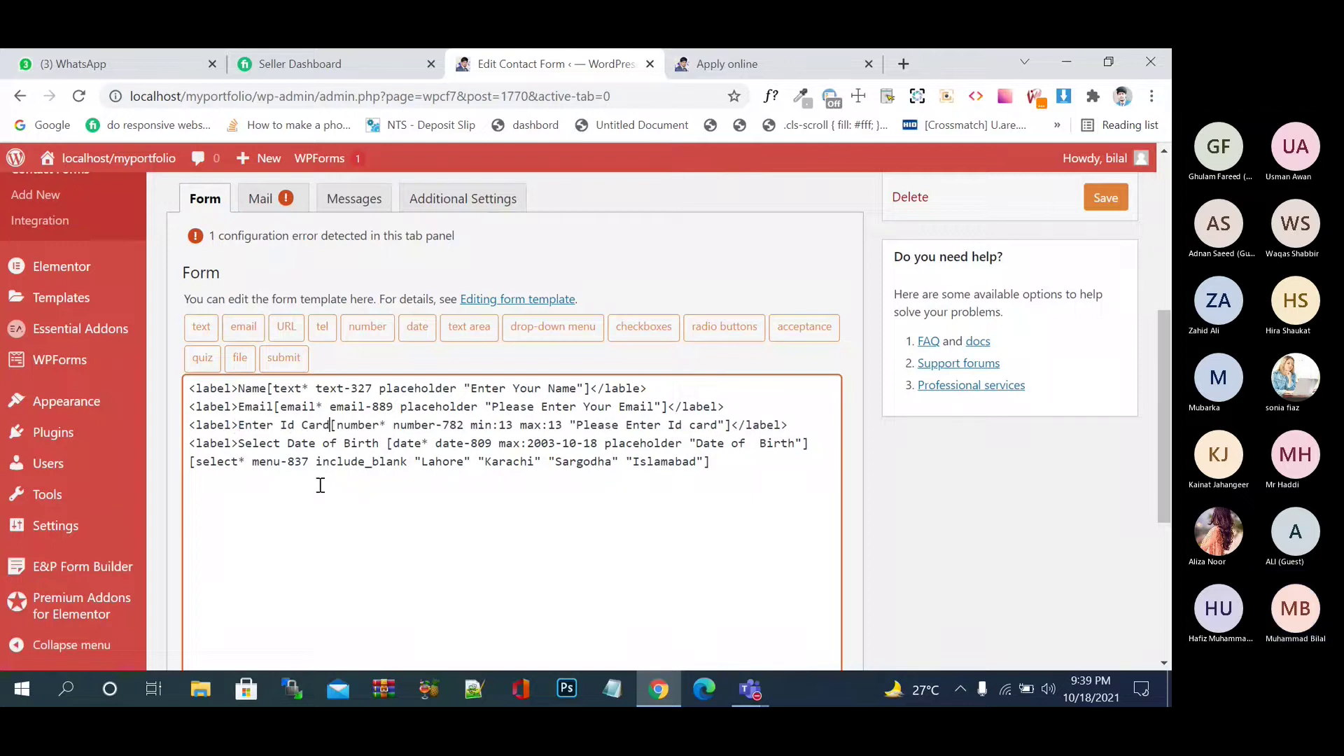
- Wrap the city select in a 'Select City' label and close the date field's label
click(190, 467)
key(ctrl+v)
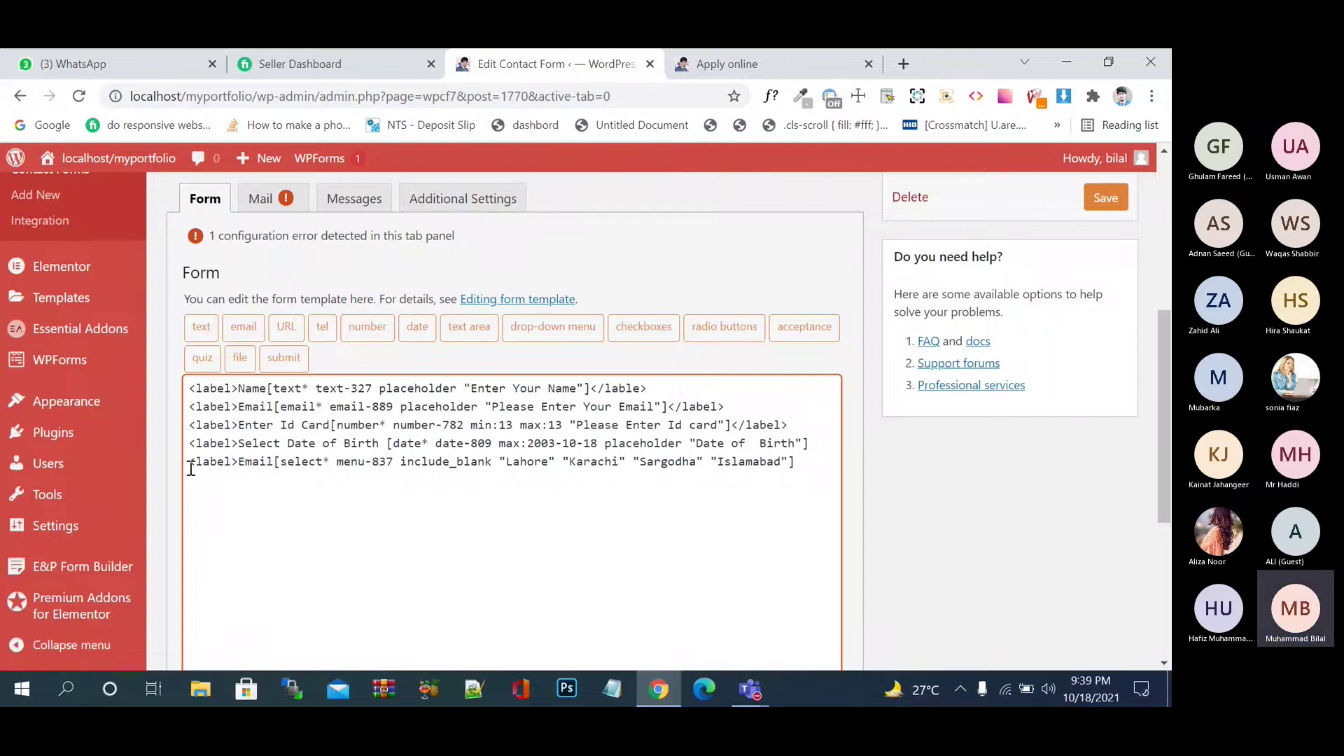
key(BackSpace)
key(BackSpace)
key(BackSpace)
key(BackSpace)
key(BackSpace)
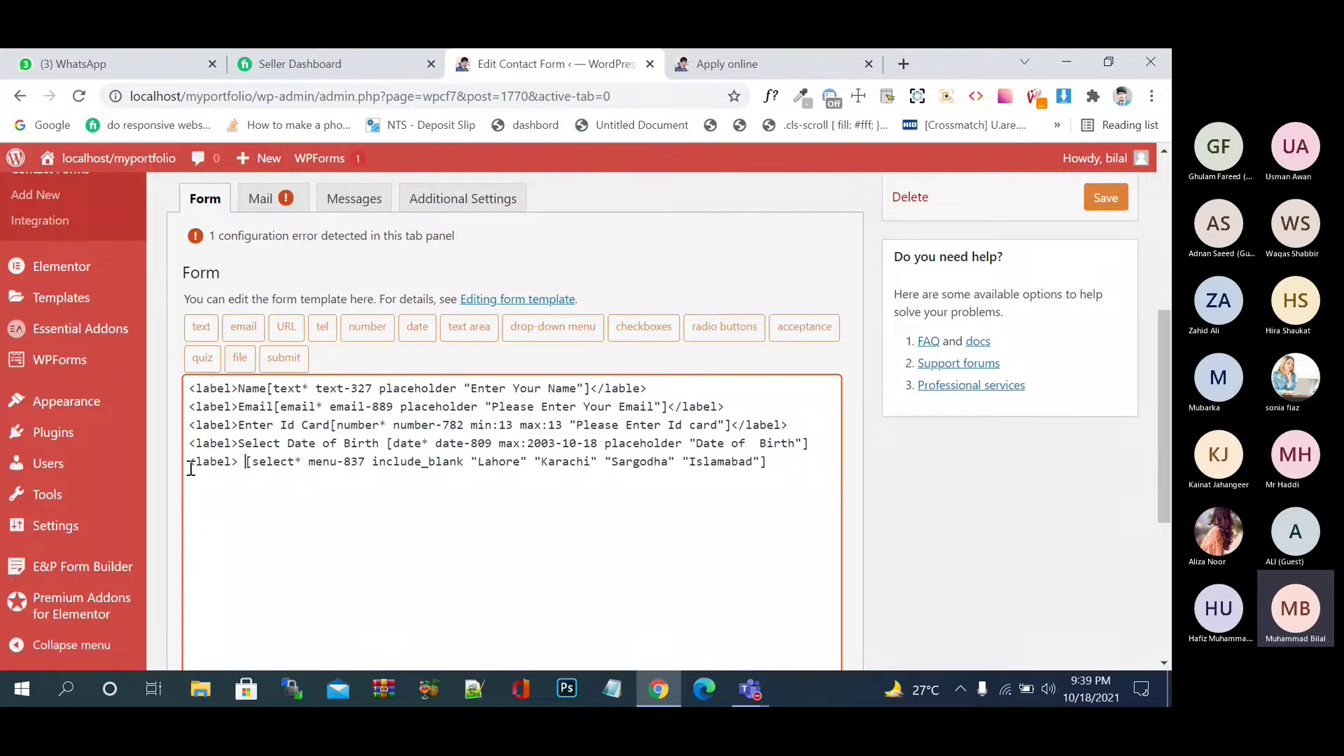
text(Select City)
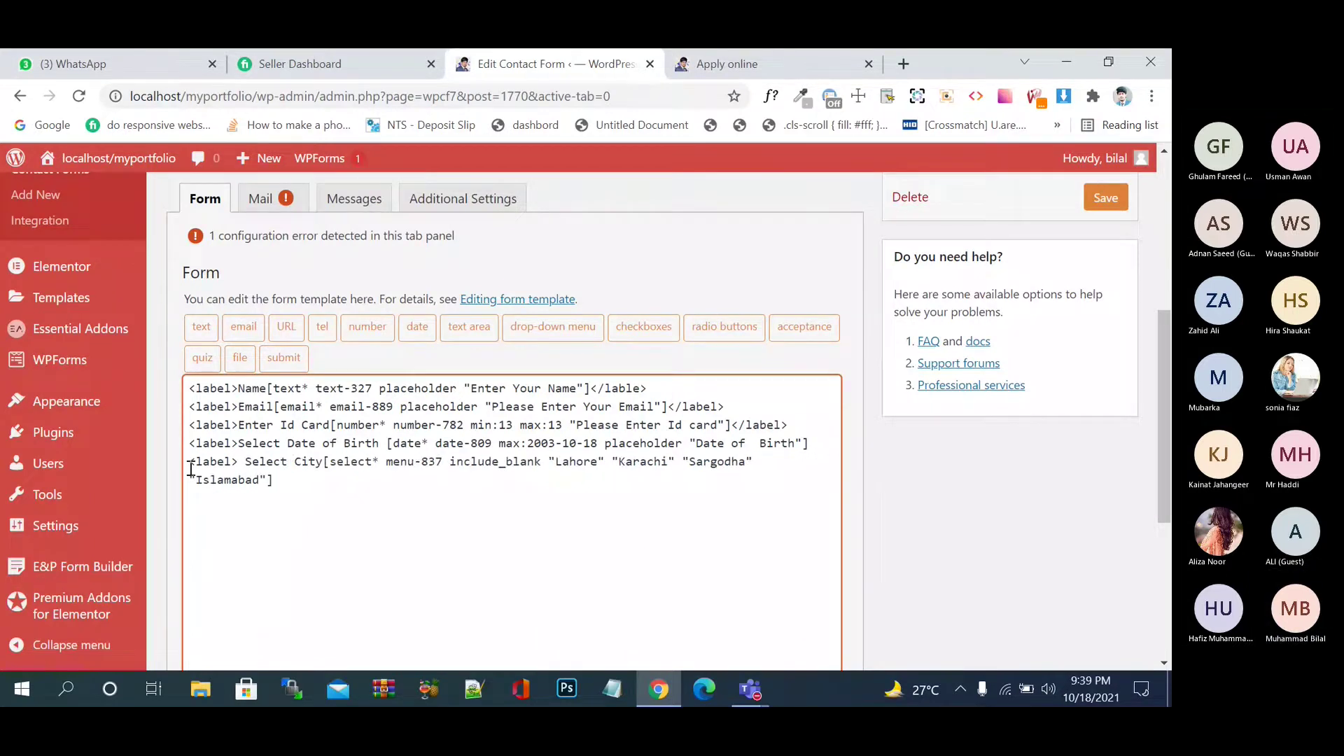
click(296, 480)
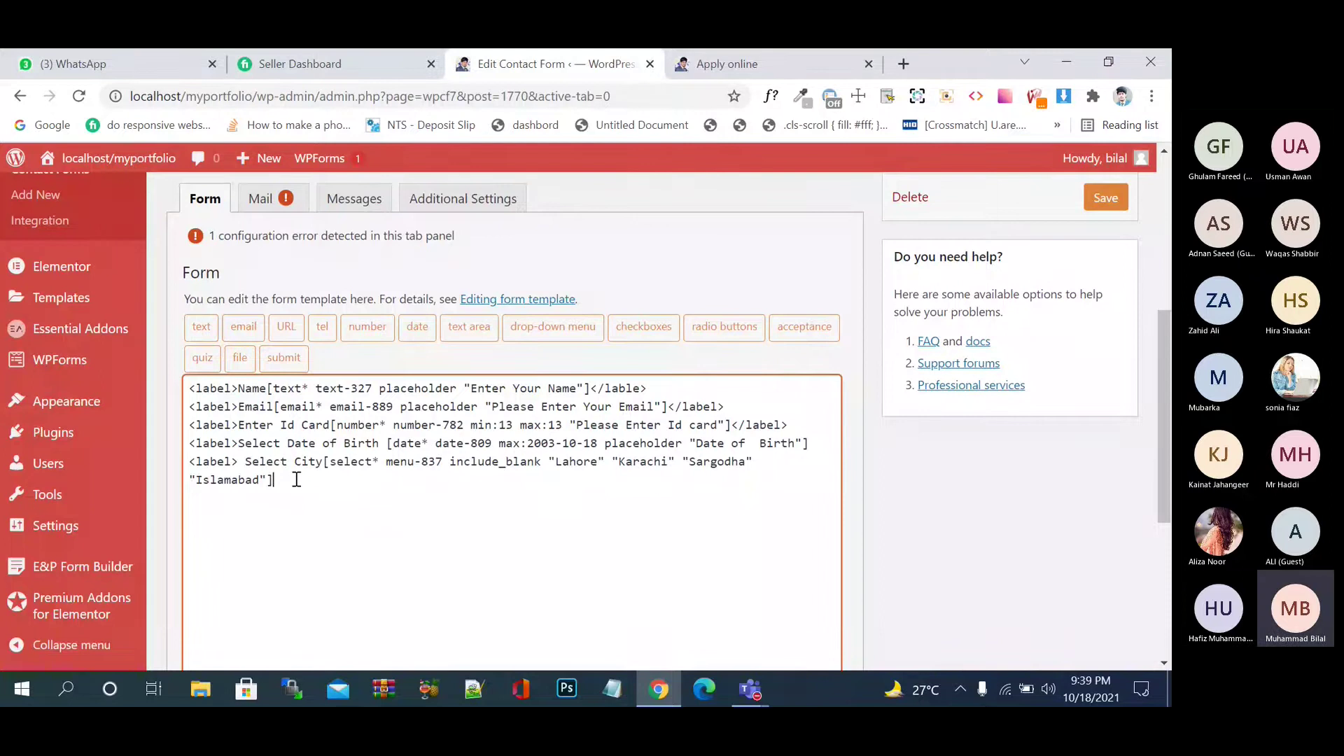
text(</label)
text(>)
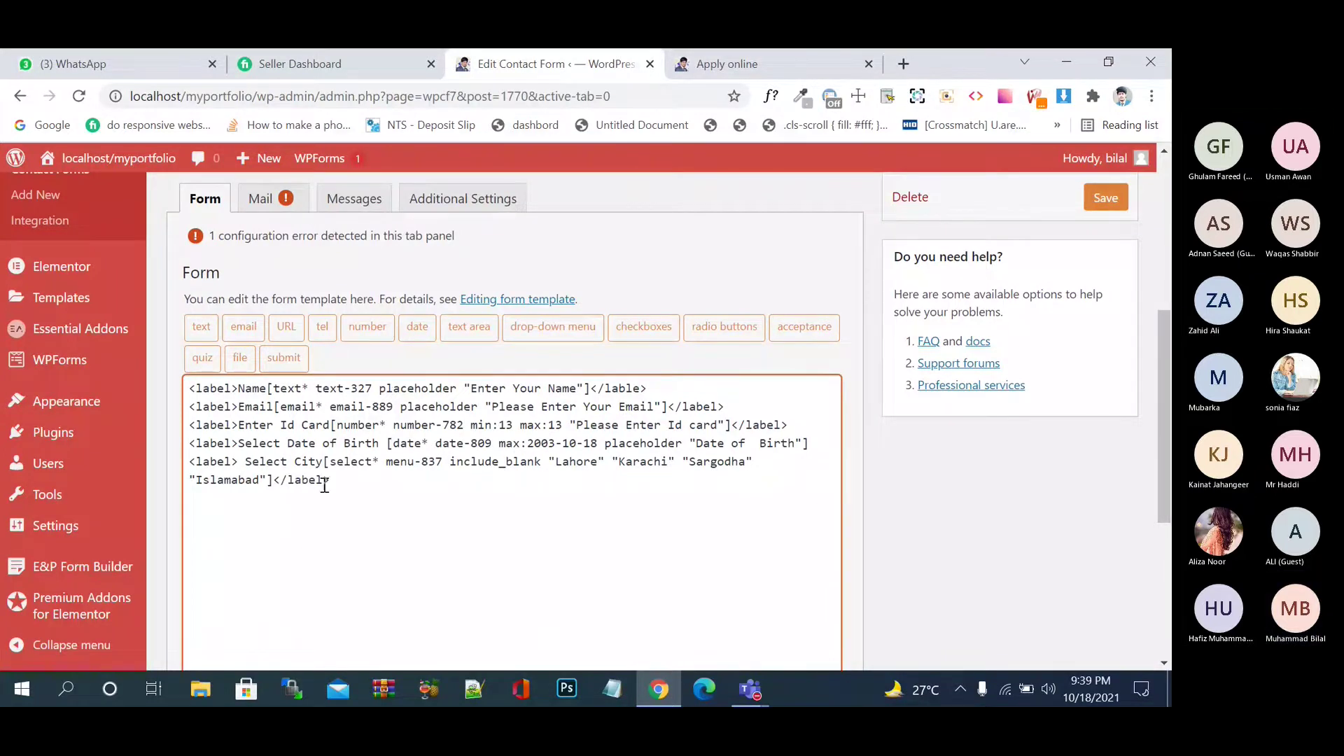
drag(273, 479, 337, 474)
click(812, 443)
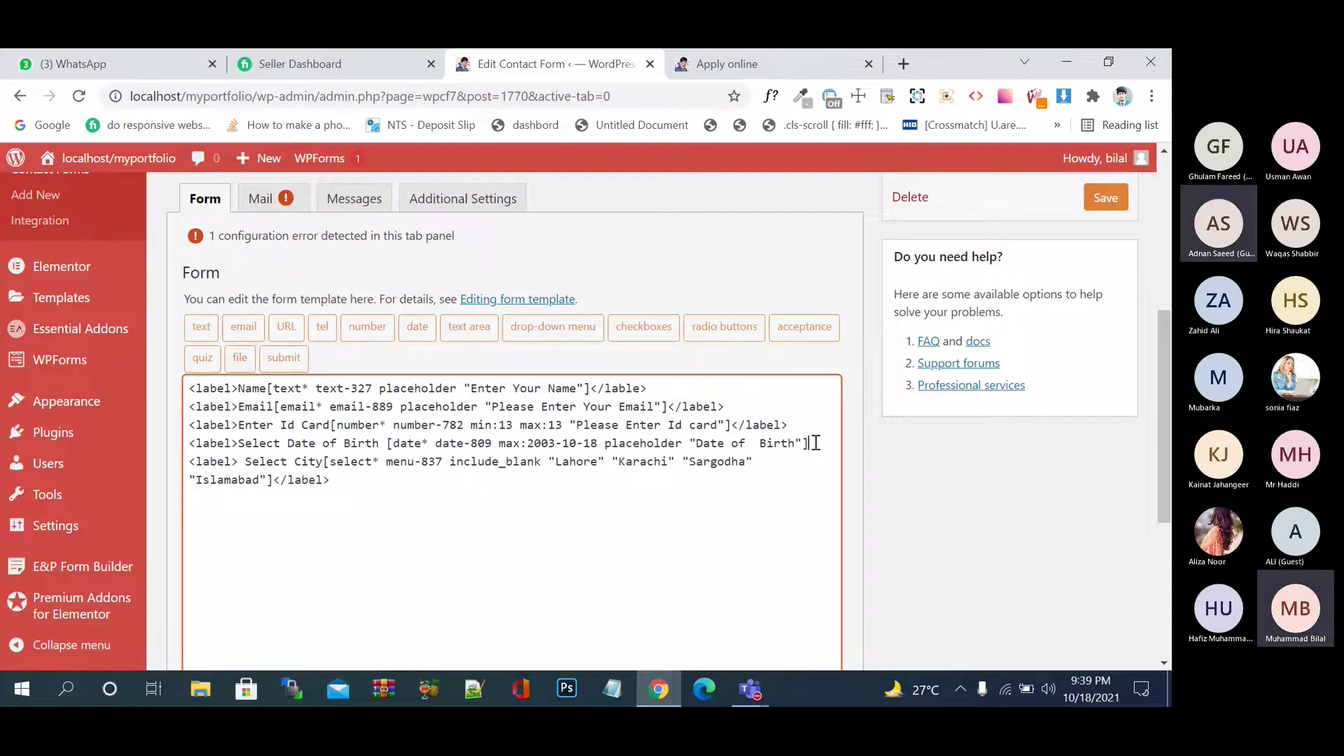
key(ctrl+v)
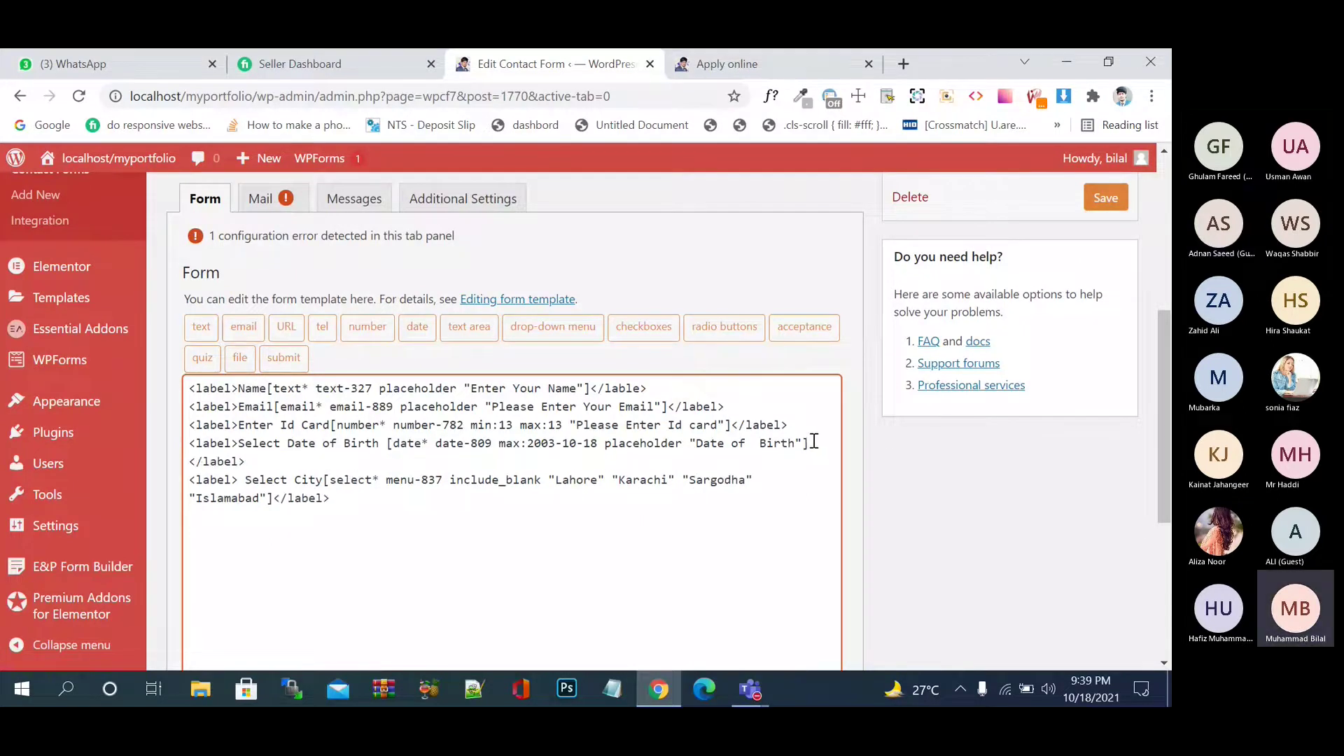
click(811, 427)
- Save the form, dismiss the Elementor notice, review the labeled template, and save again
click(1100, 201)
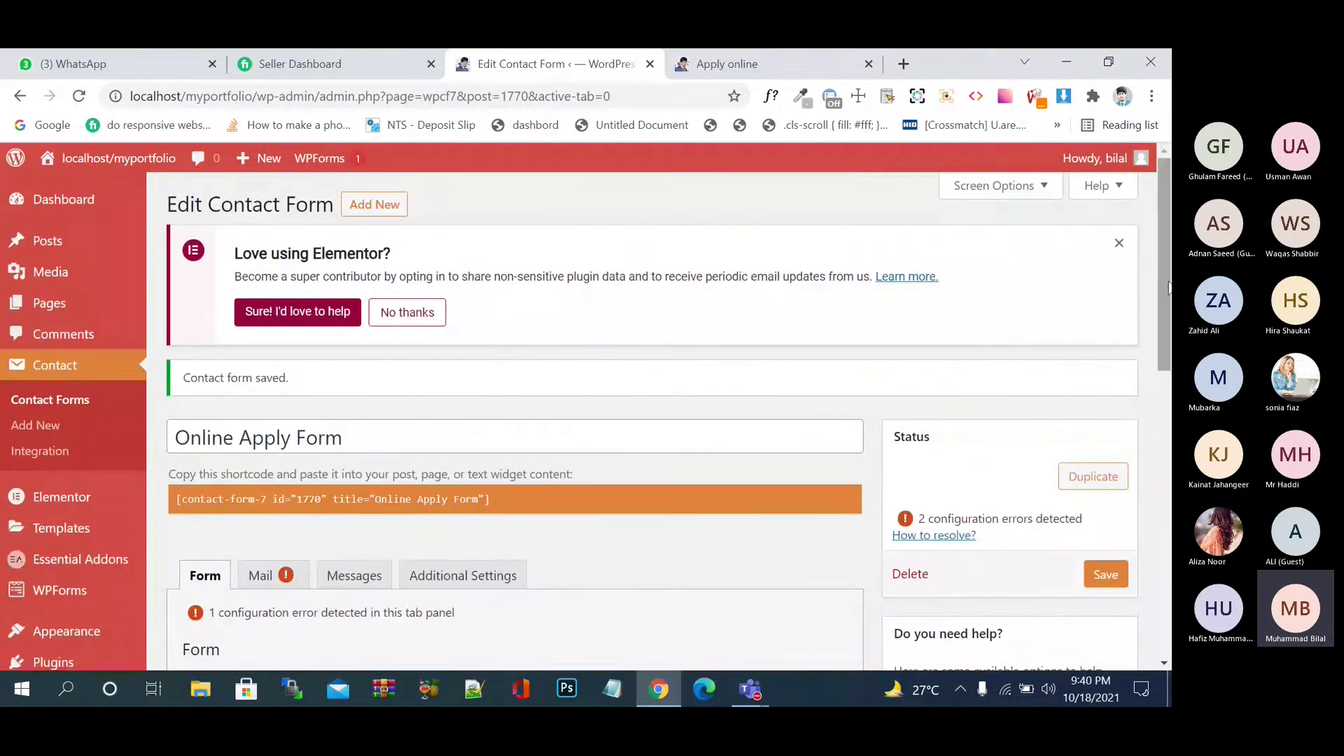
click(1118, 243)
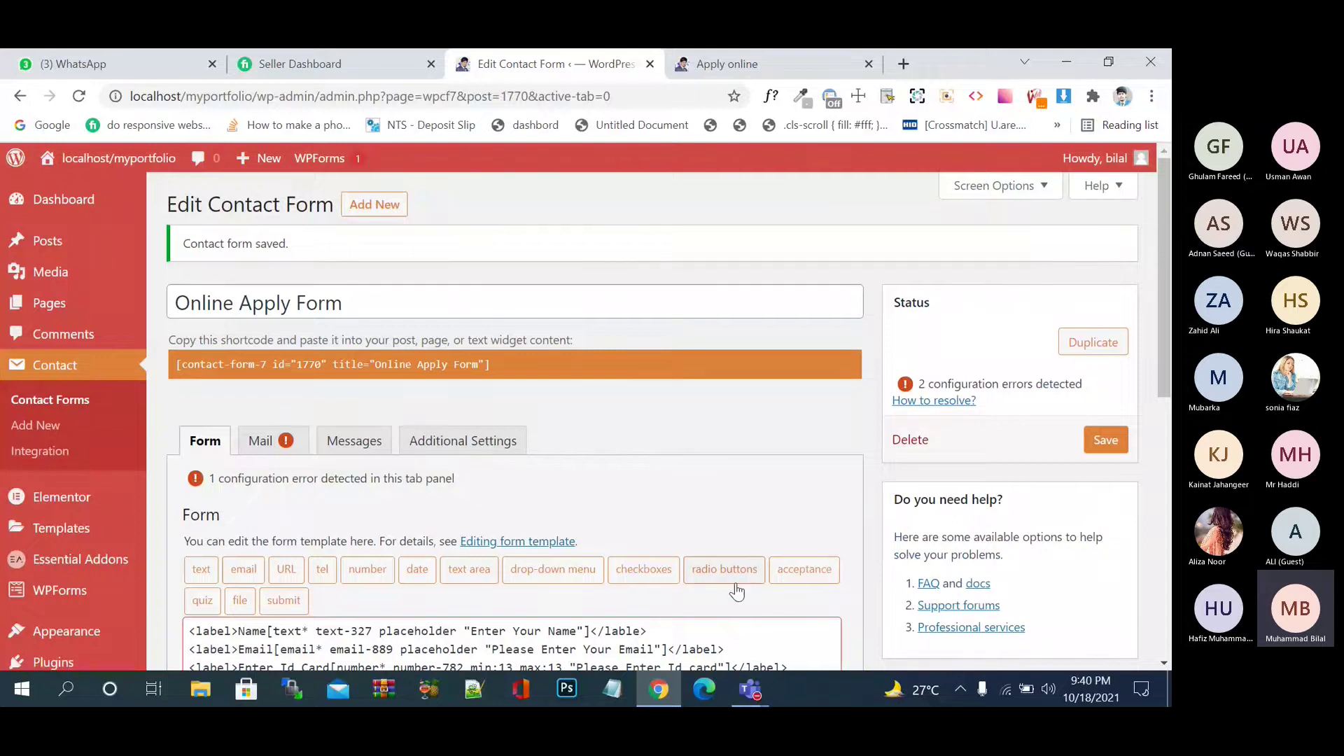
scroll(654, 520, down, 4)
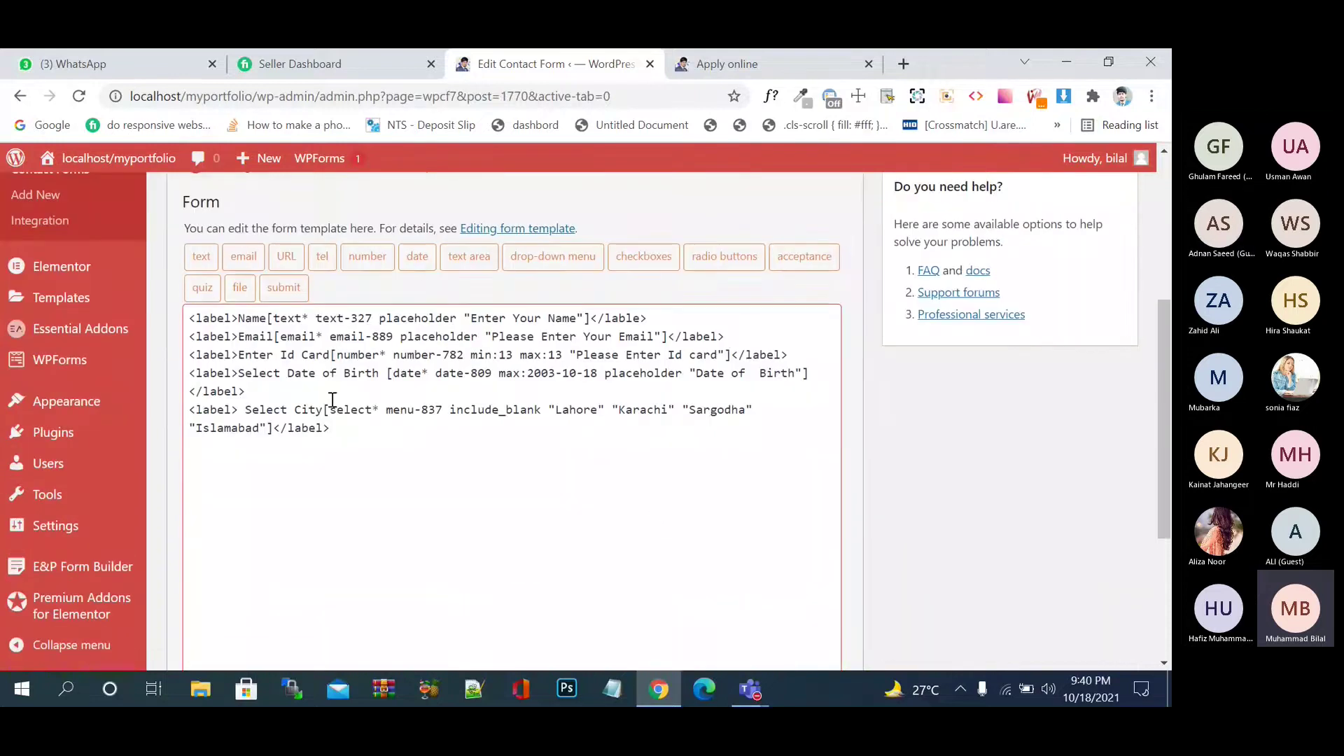
click(332, 394)
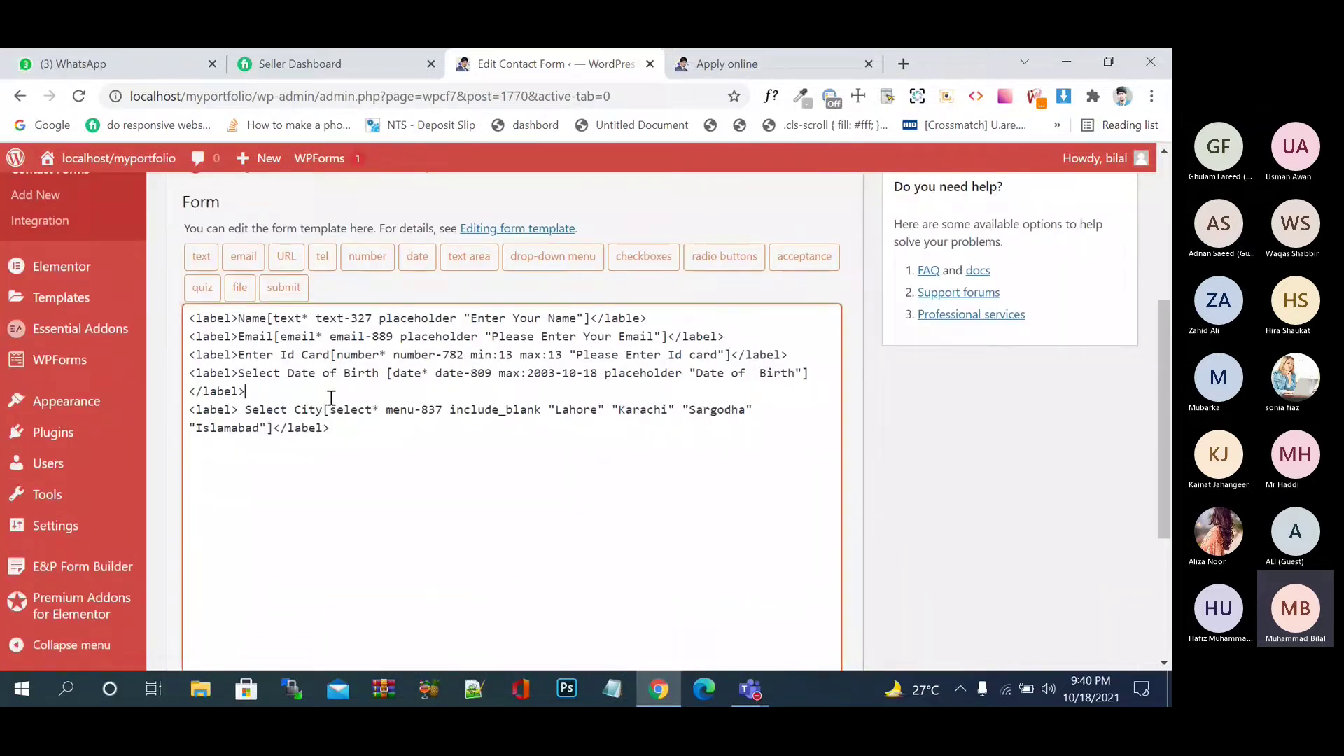
click(233, 373)
click(383, 385)
scroll(826, 431, down, 4)
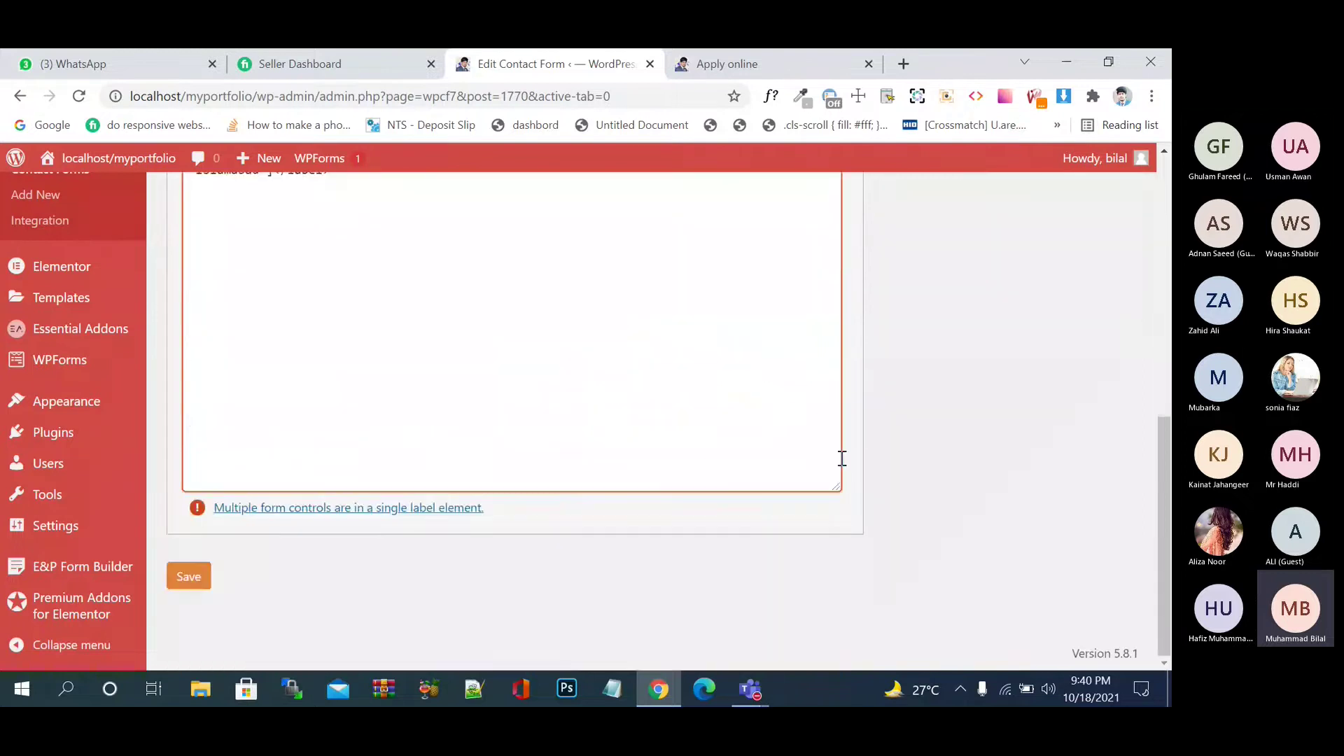
click(200, 580)
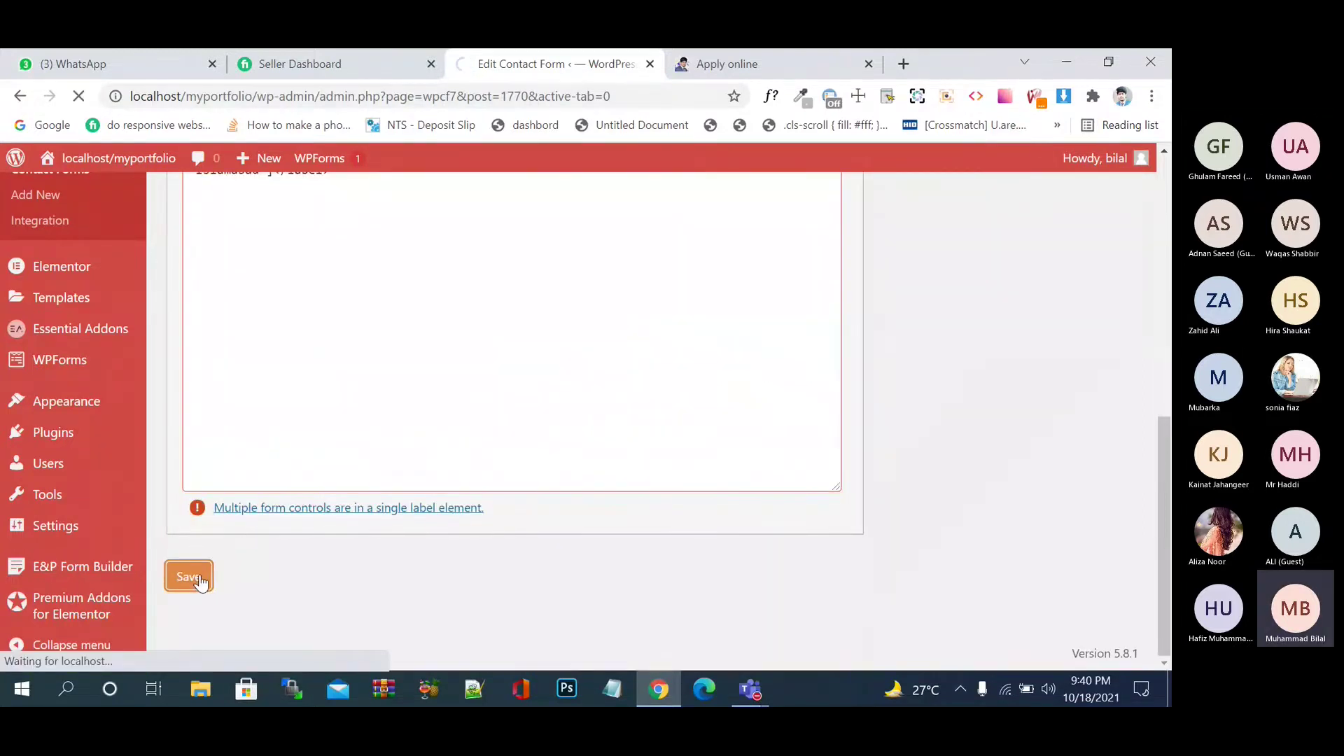
click(729, 69)
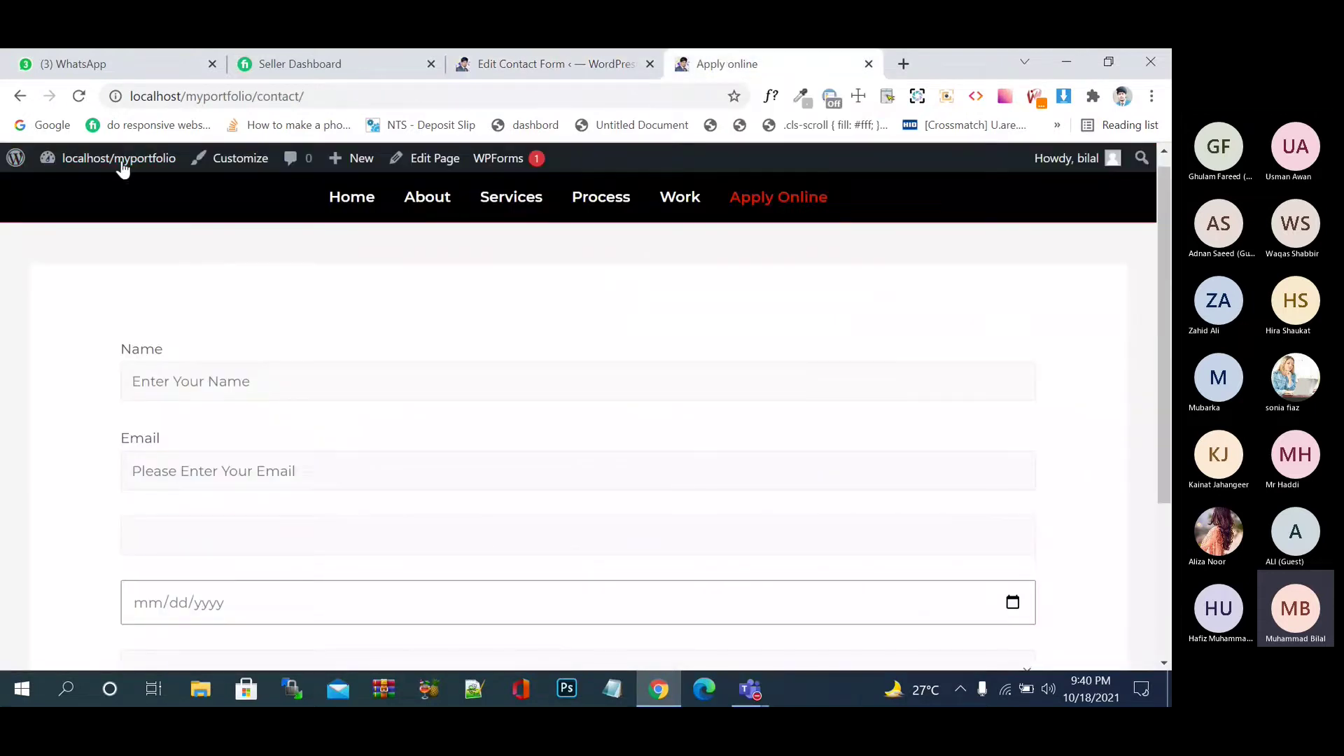
click(78, 96)
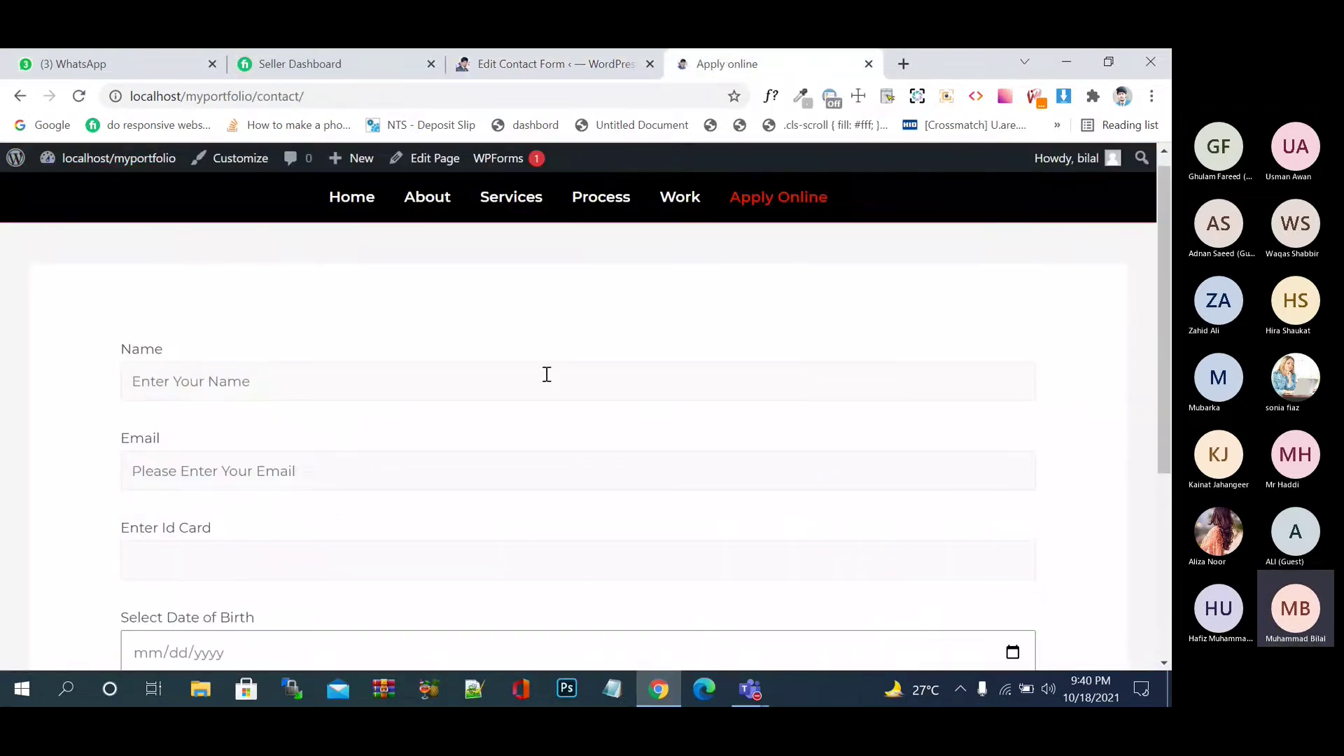
scroll(547, 374, down, 3)
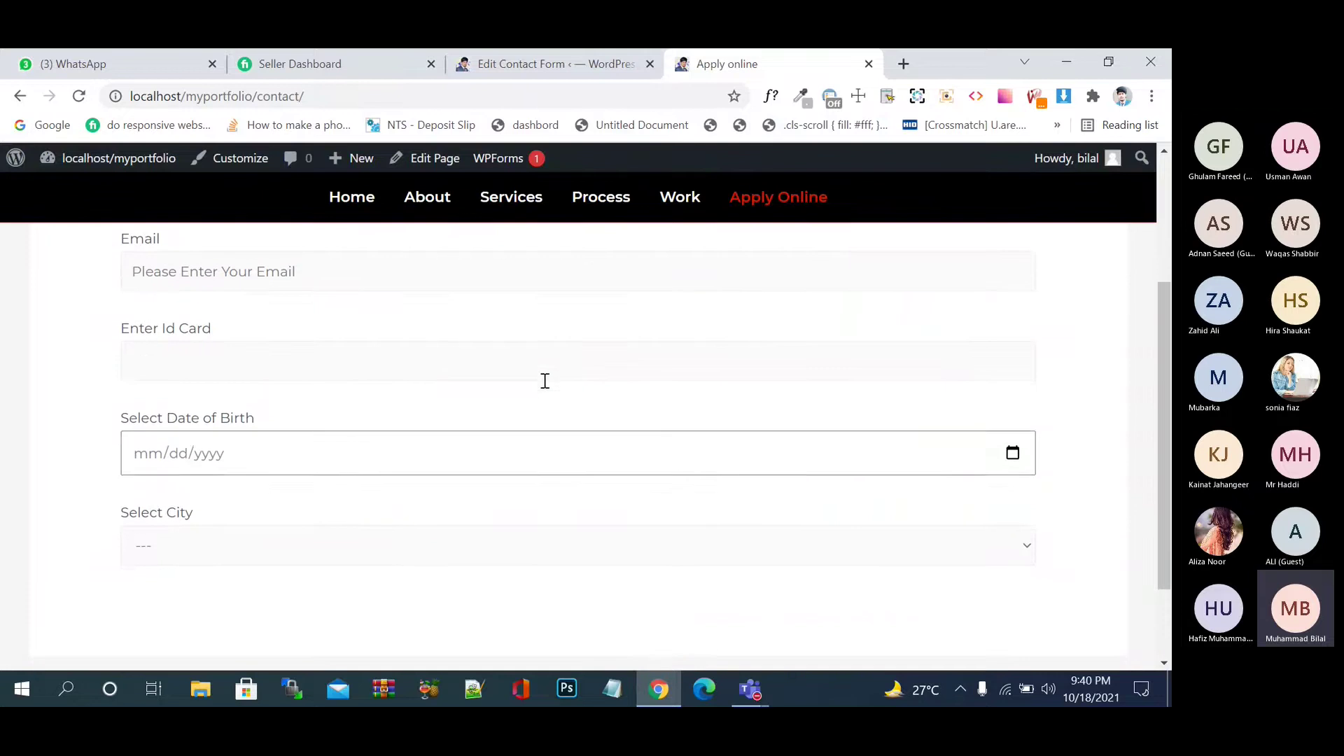
drag(263, 418, 109, 423)
click(272, 429)
click(267, 348)
scroll(266, 348, up, 1)
click(267, 348)
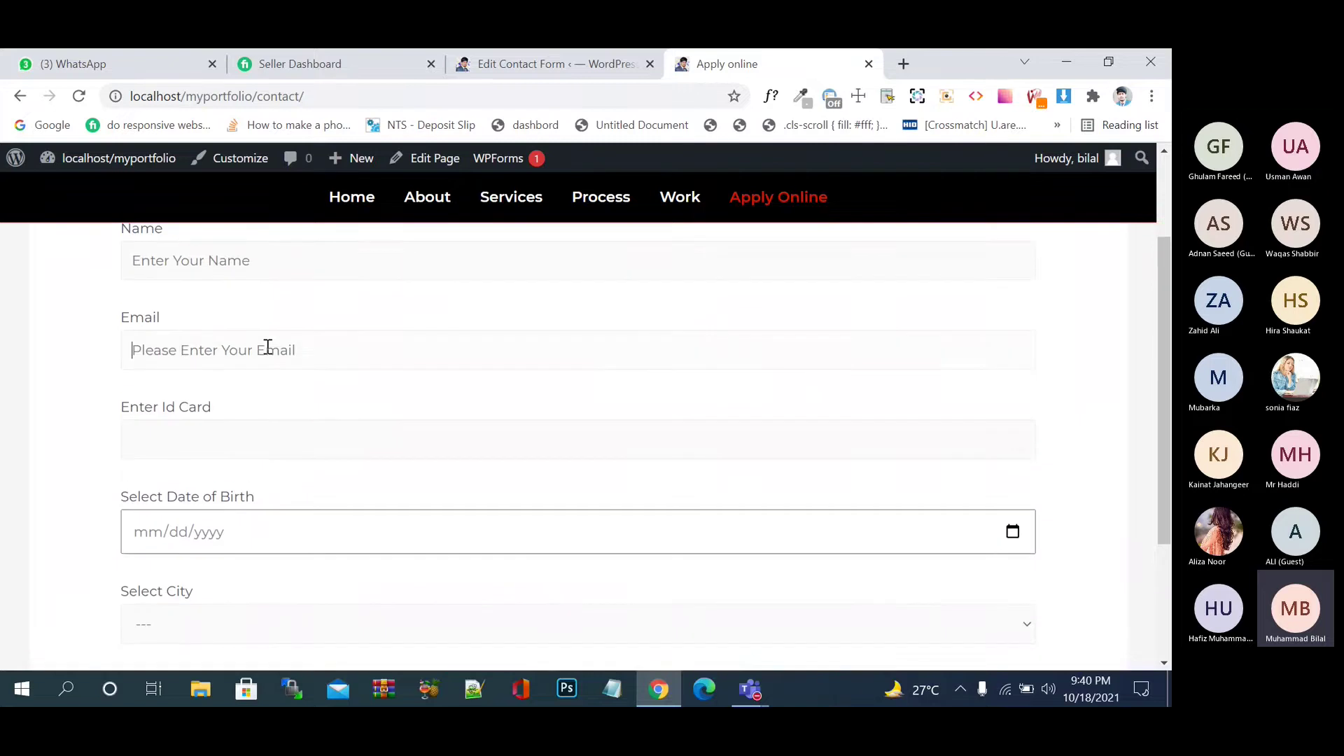
scroll(266, 348, up, 1)
click(241, 330)
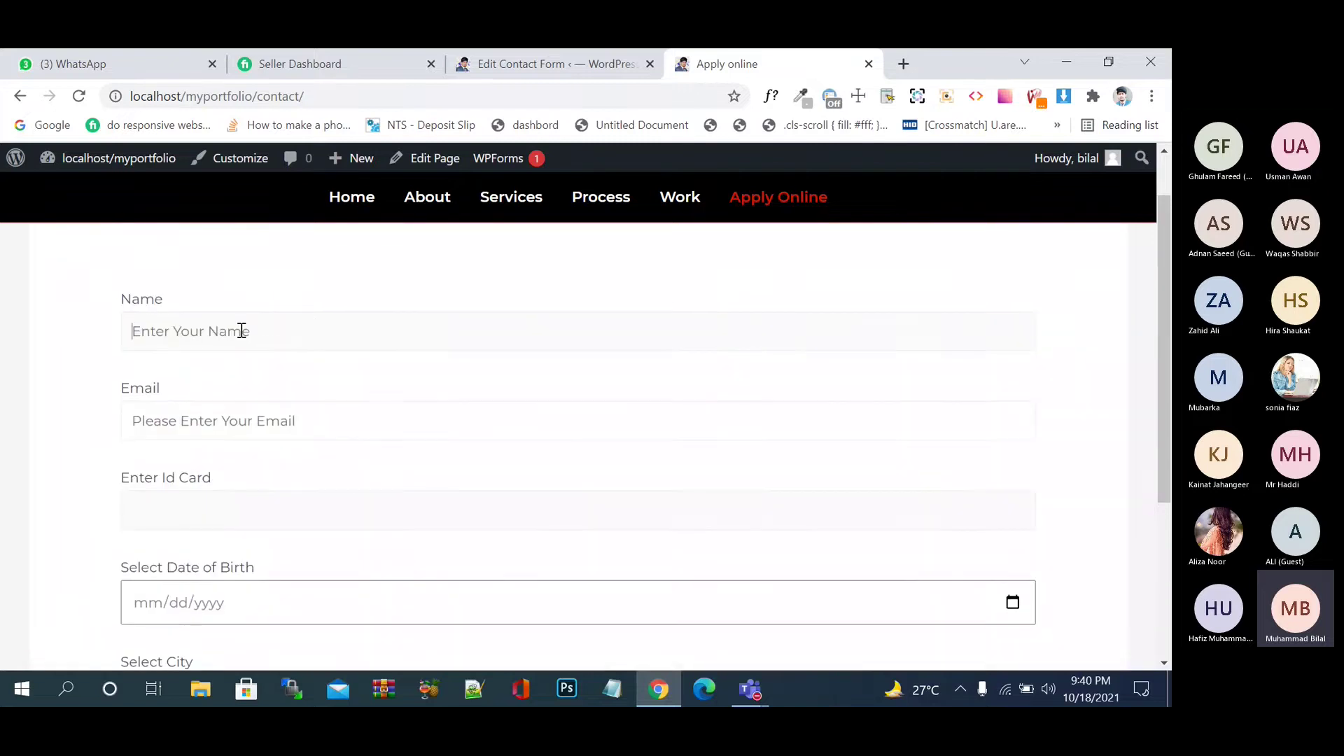
click(541, 70)
scroll(570, 321, down, 5)
- Open the checkboxes form-tag generator, which proposes the tag checkbox-257
scroll(570, 321, down, 1)
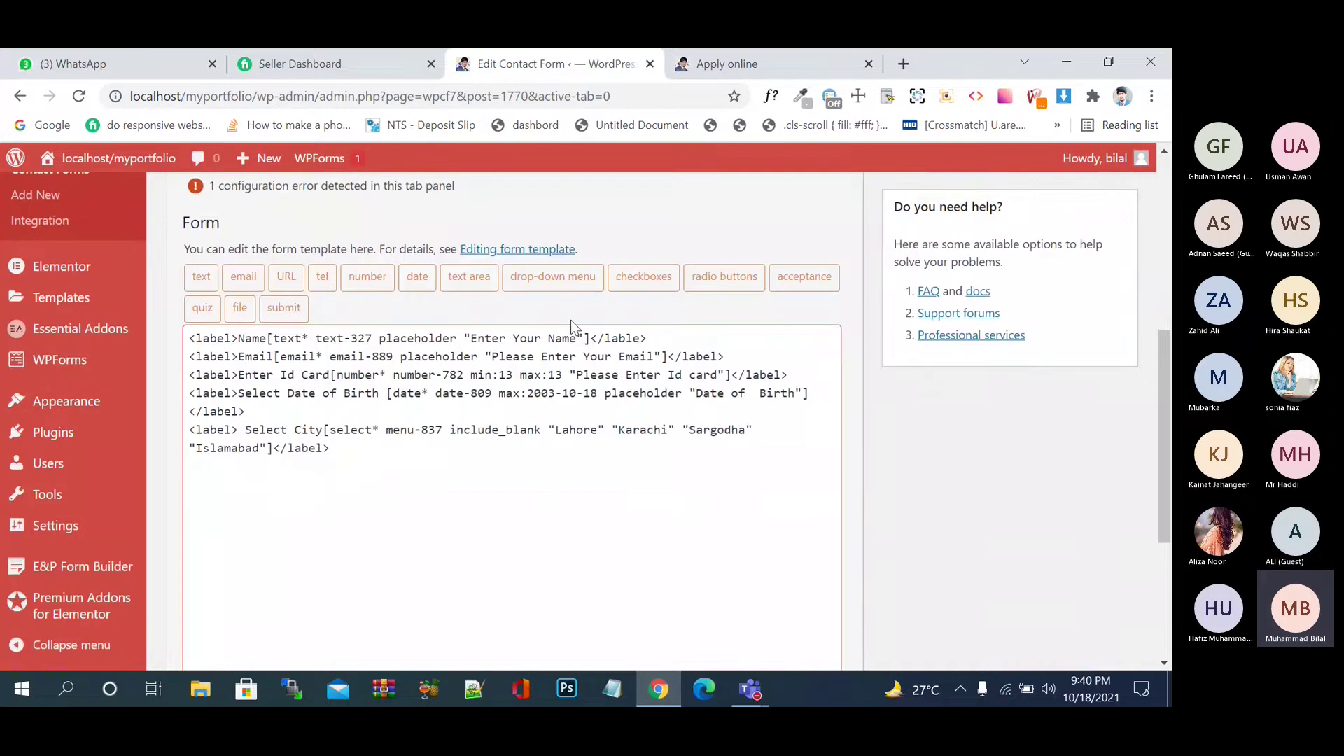
click(599, 484)
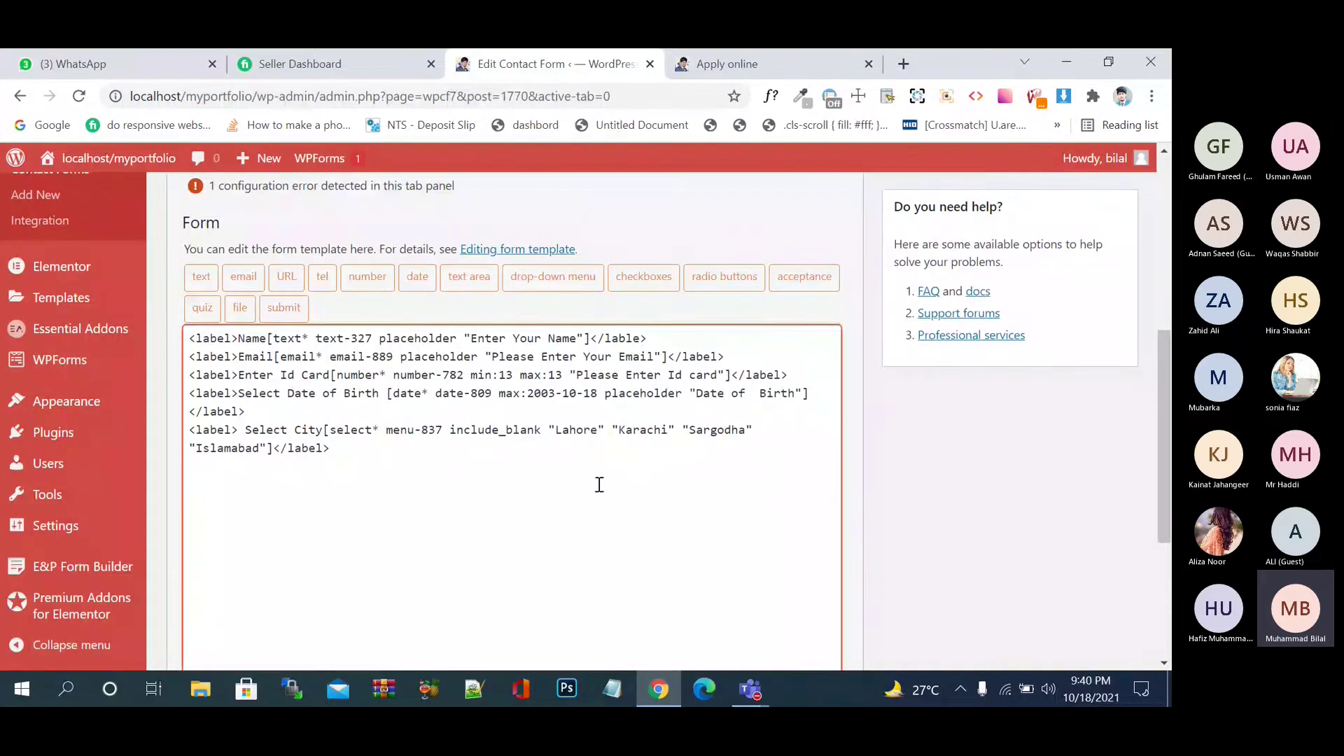
scroll(600, 484, up, 1)
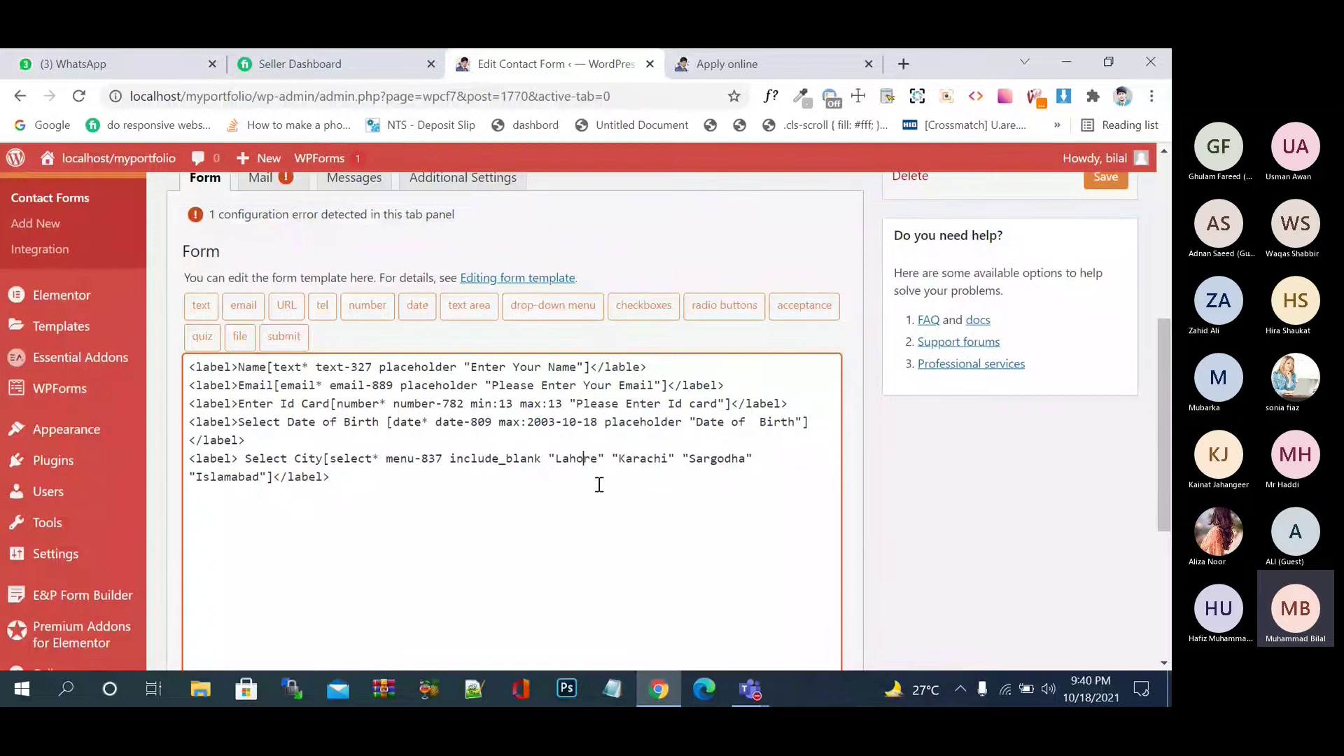
scroll(599, 484, down, 1)
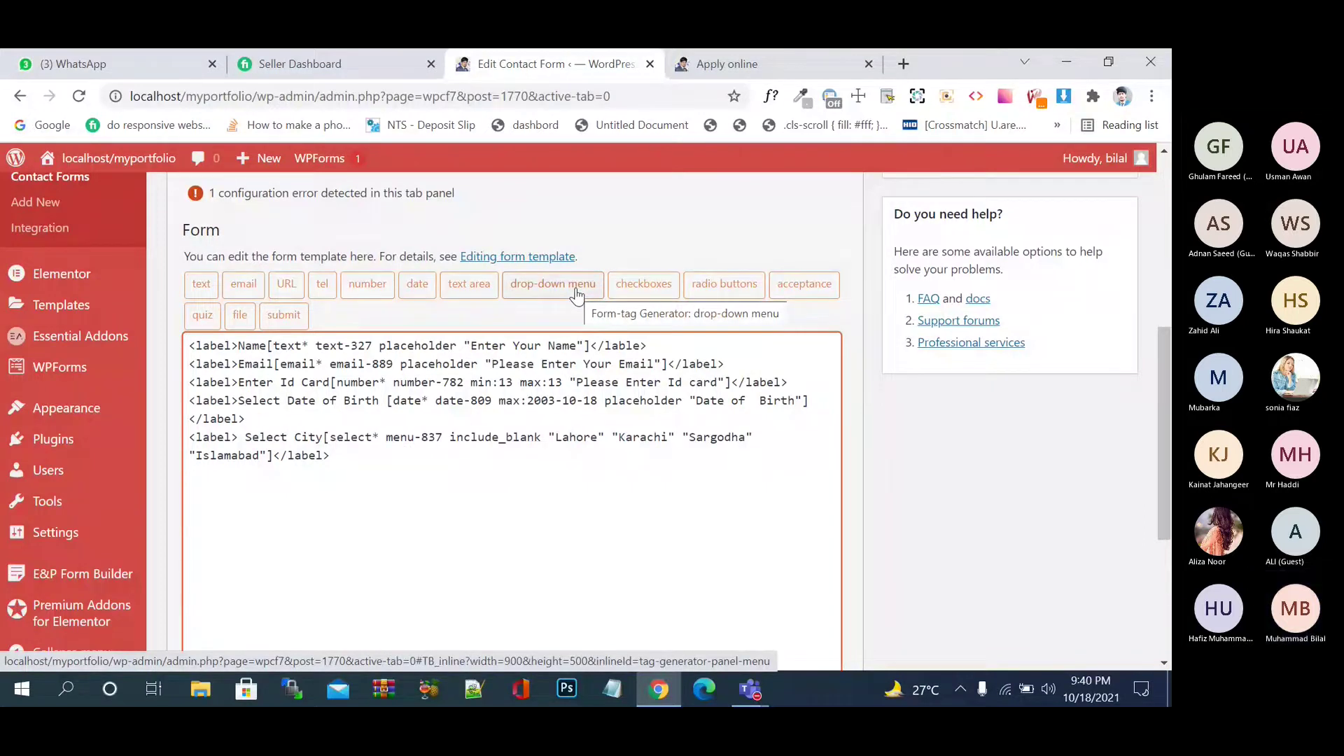
click(655, 289)
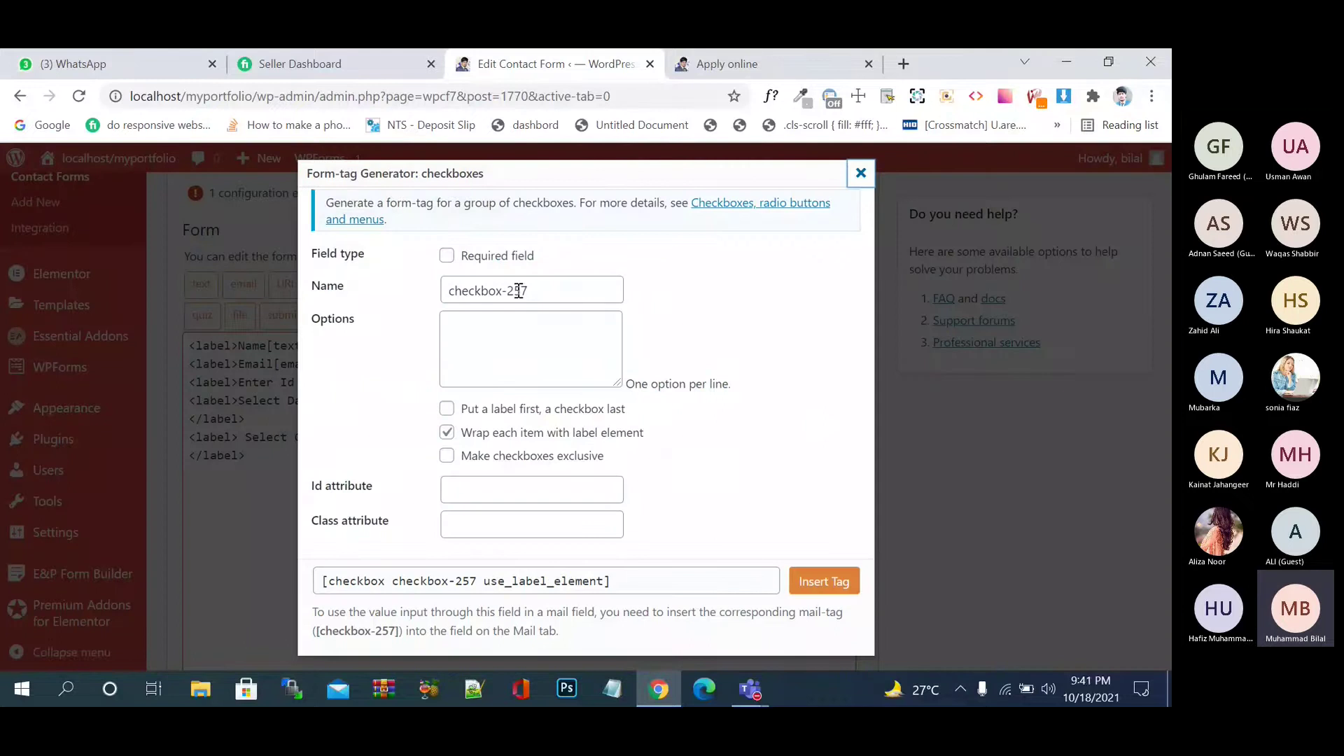
- Enter the checkbox options Hockey, Football, Cricket and Gardening
click(469, 339)
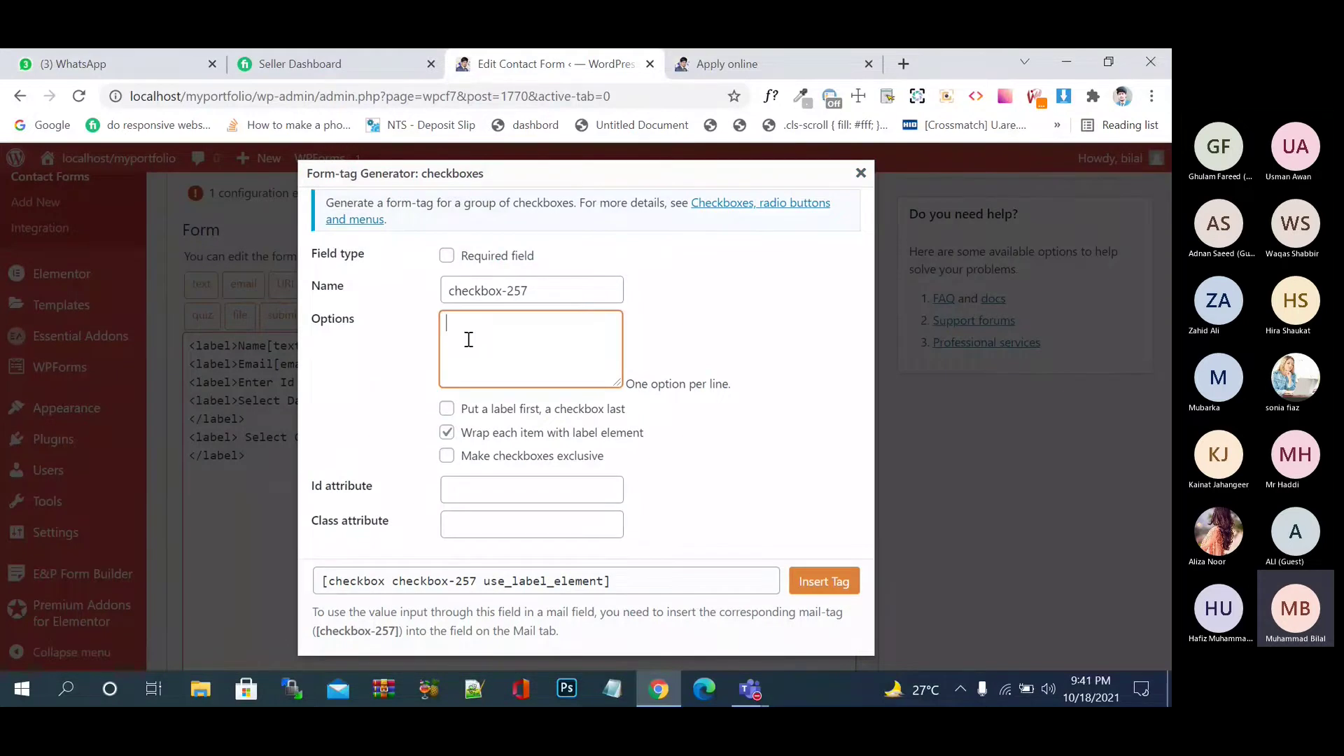
text(Hock)
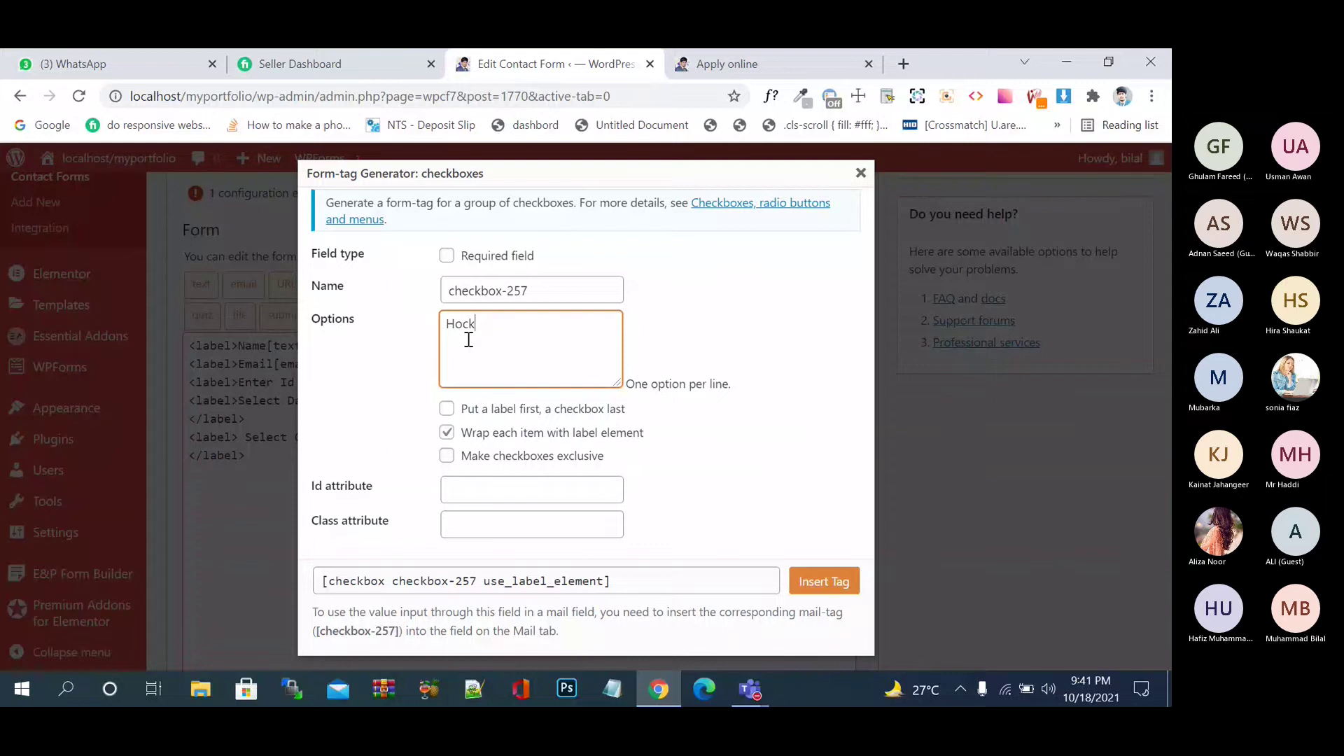
text(ey Football)
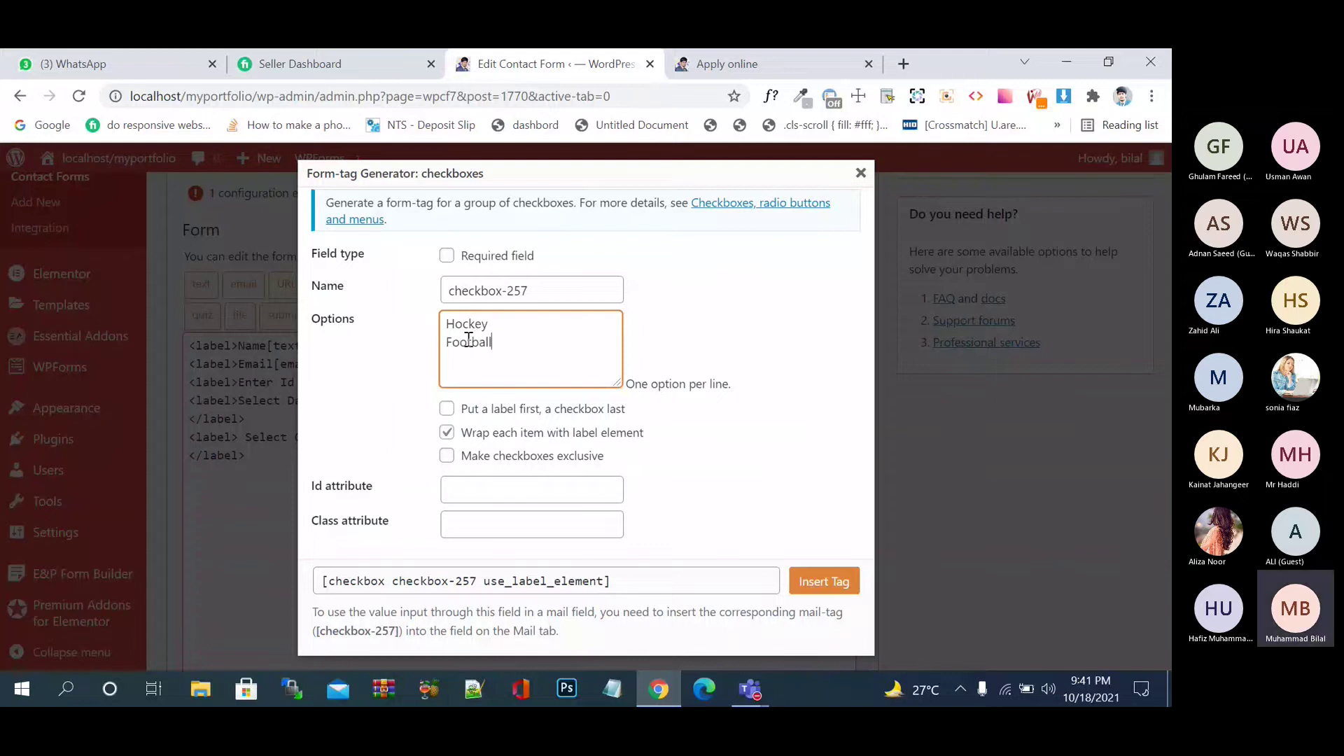
key(Return)
text(Cricket Gardencing)
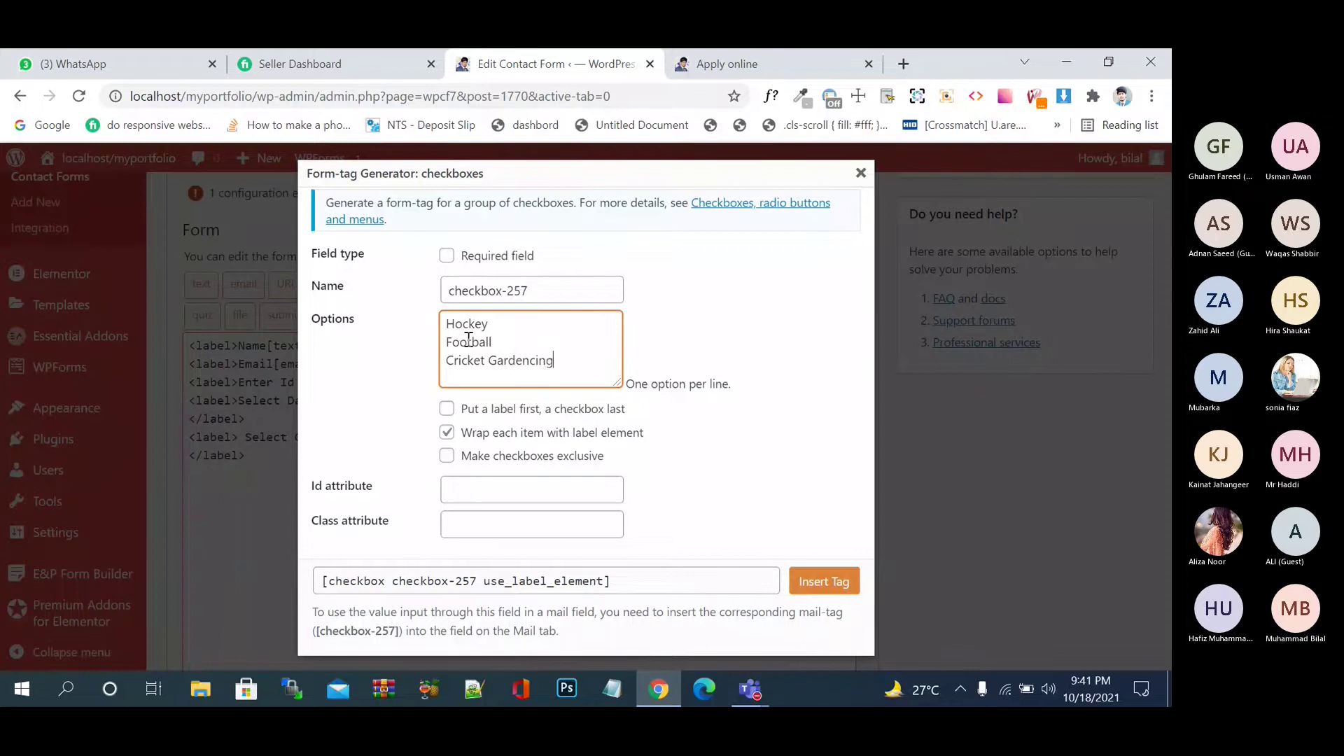
key(BackSpace)
key(BackSpace)
key(BackSpace)
key(BackSpace)
text(ing)
- Enable 'Put a label first, a checkbox last' and put each option on its own line
click(446, 409)
click(446, 410)
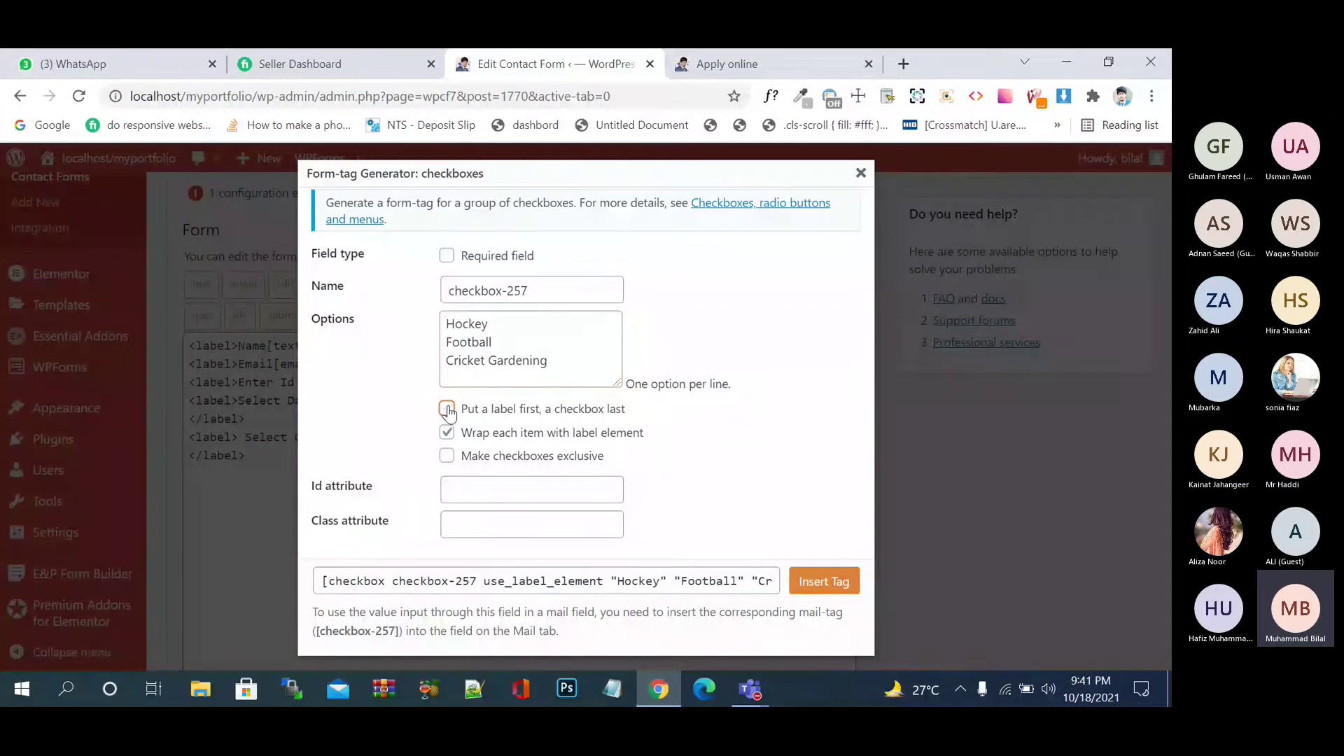
click(446, 410)
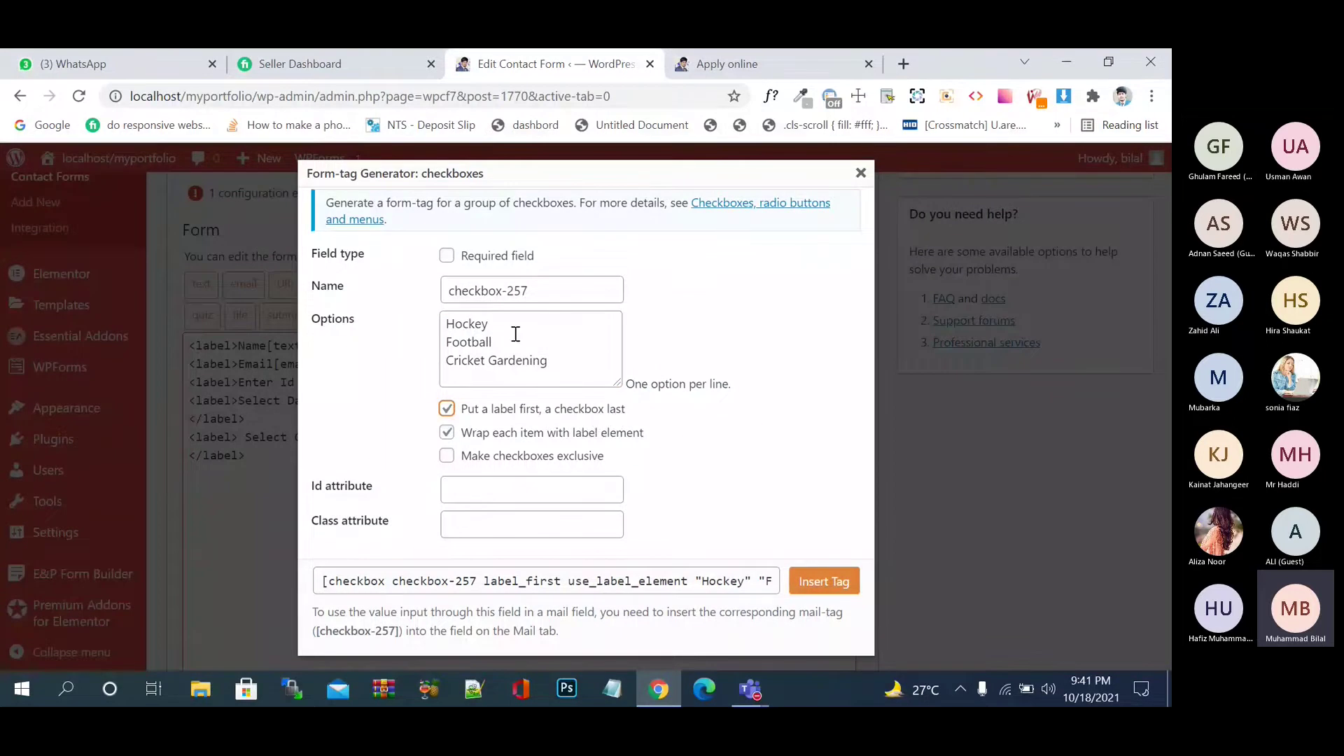
click(568, 356)
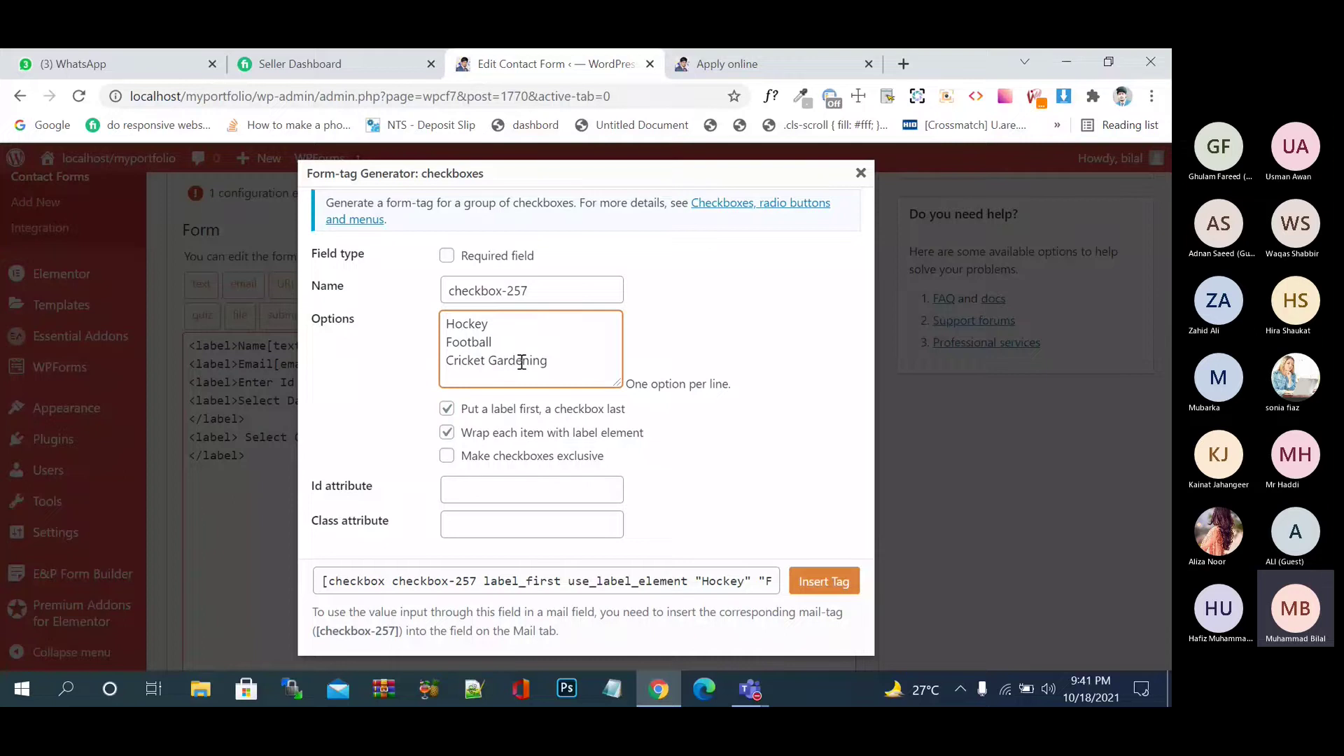
click(487, 360)
key(Return)
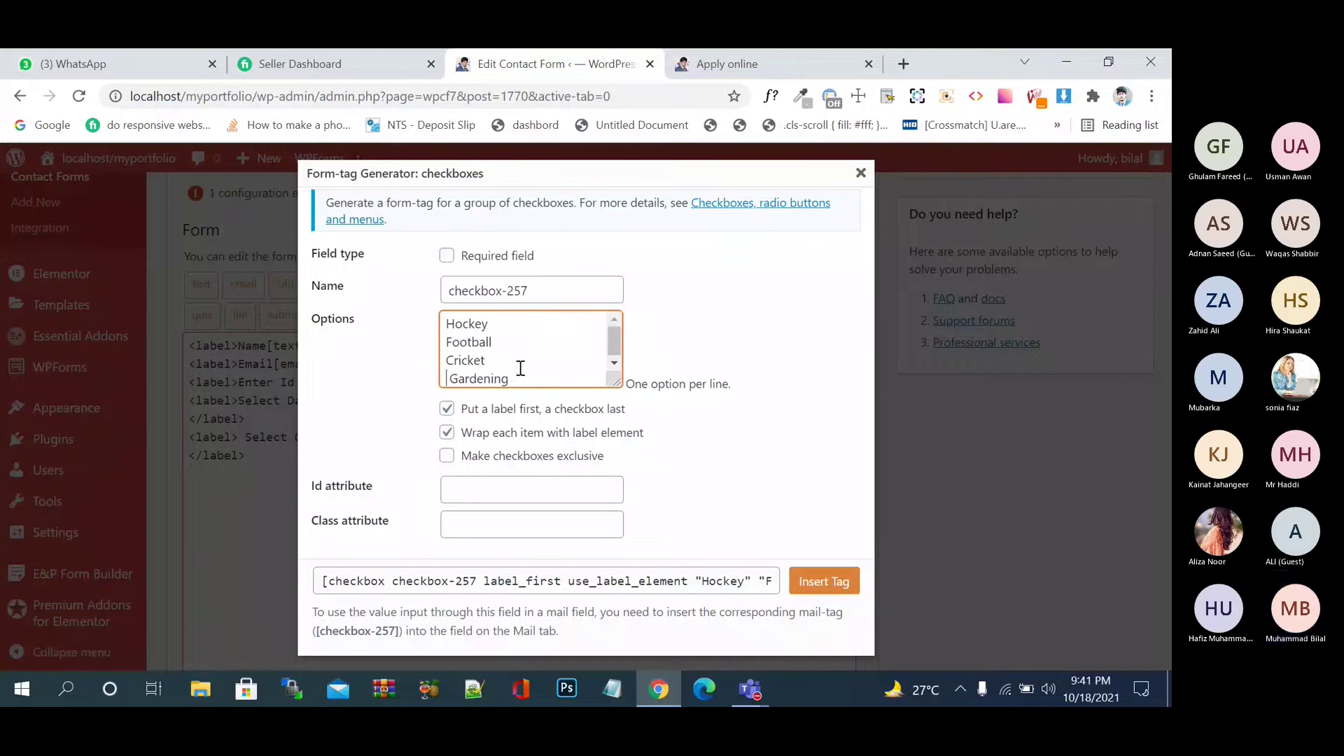
key(Delete)
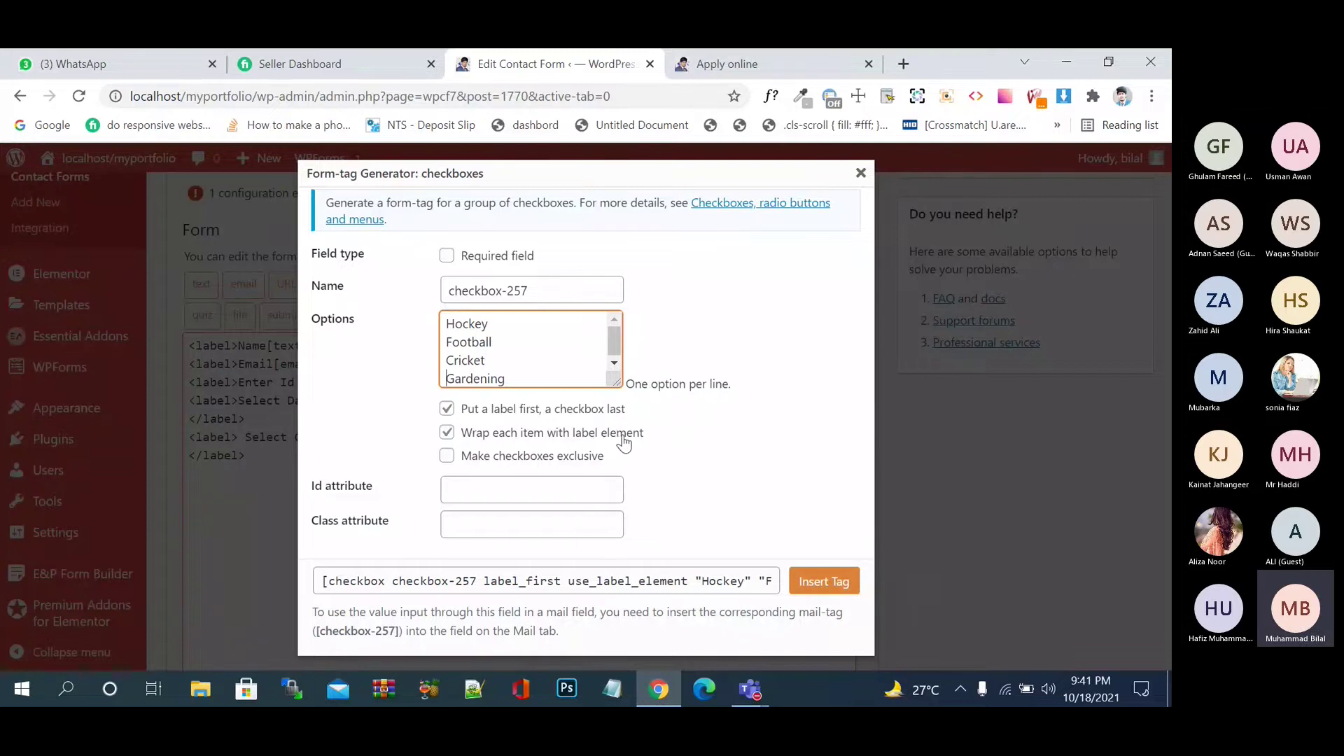
- Insert the checkbox-257 tag at the end of the template and save the form
click(826, 582)
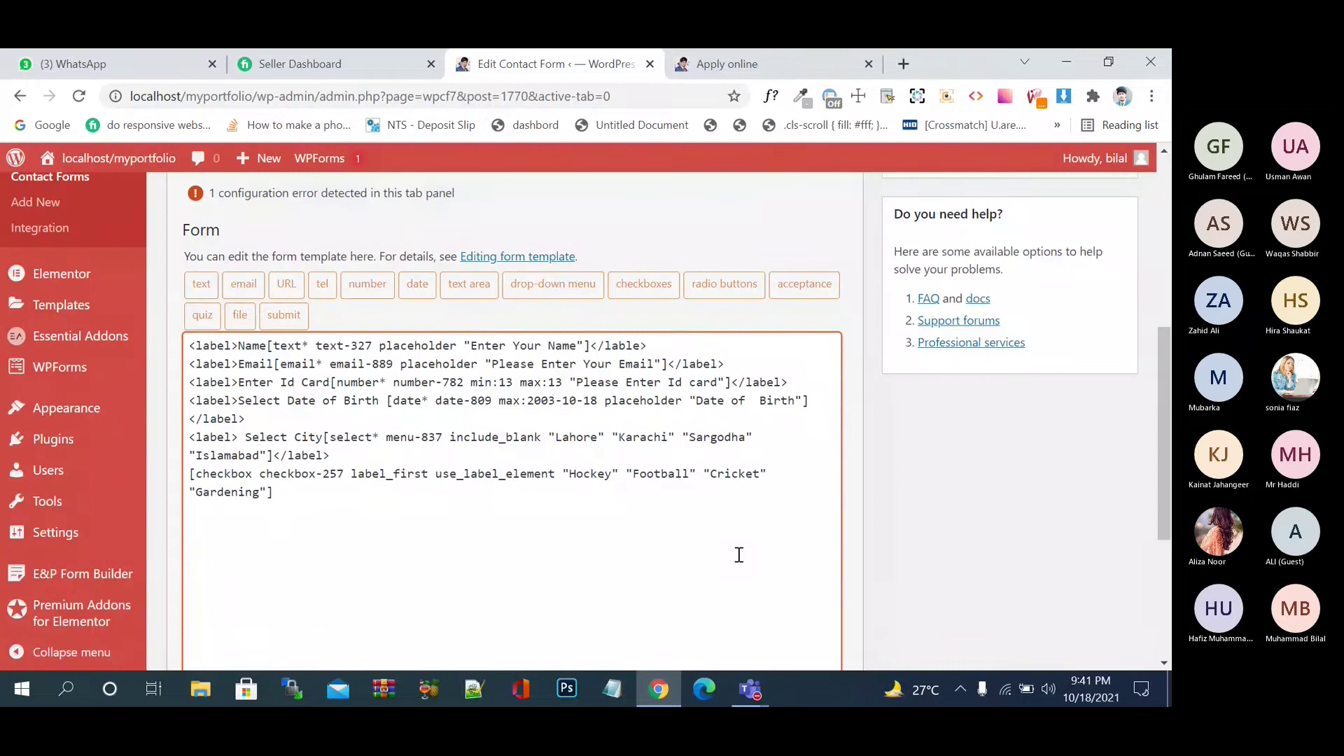
scroll(892, 414, down, 3)
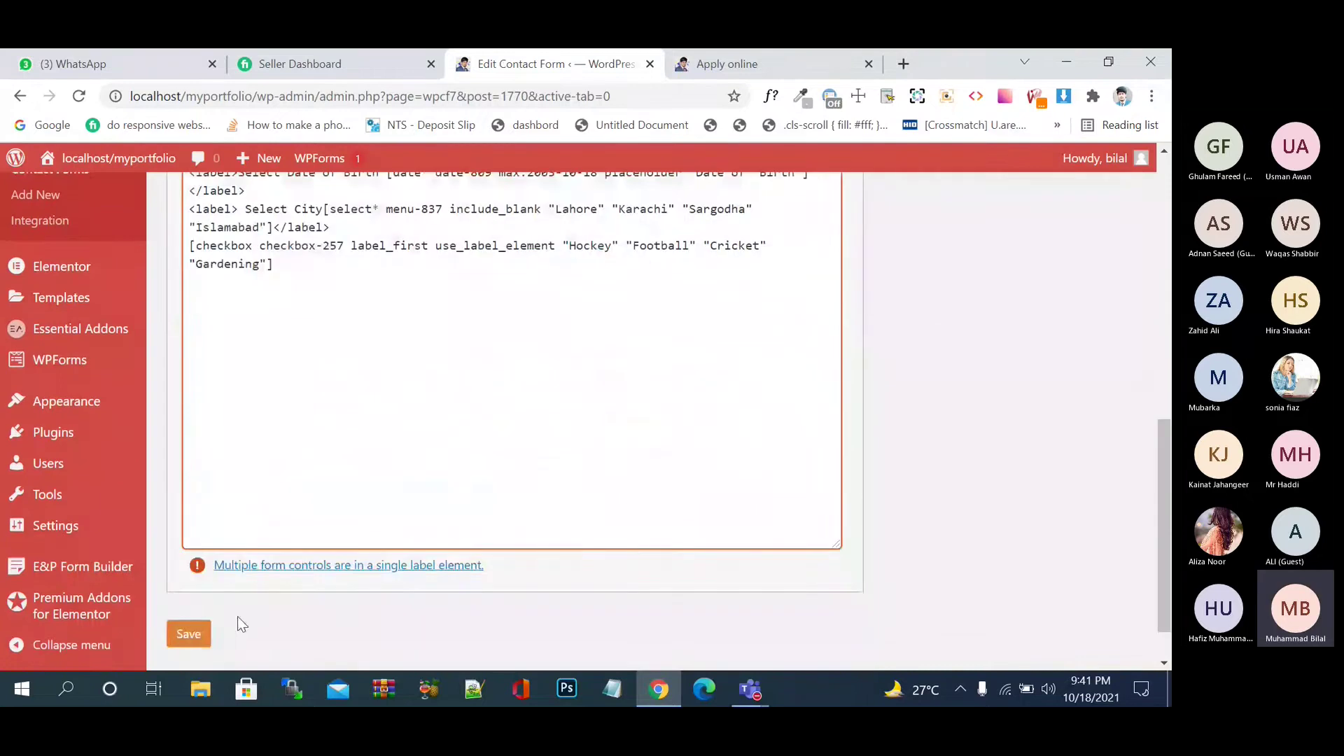
click(189, 634)
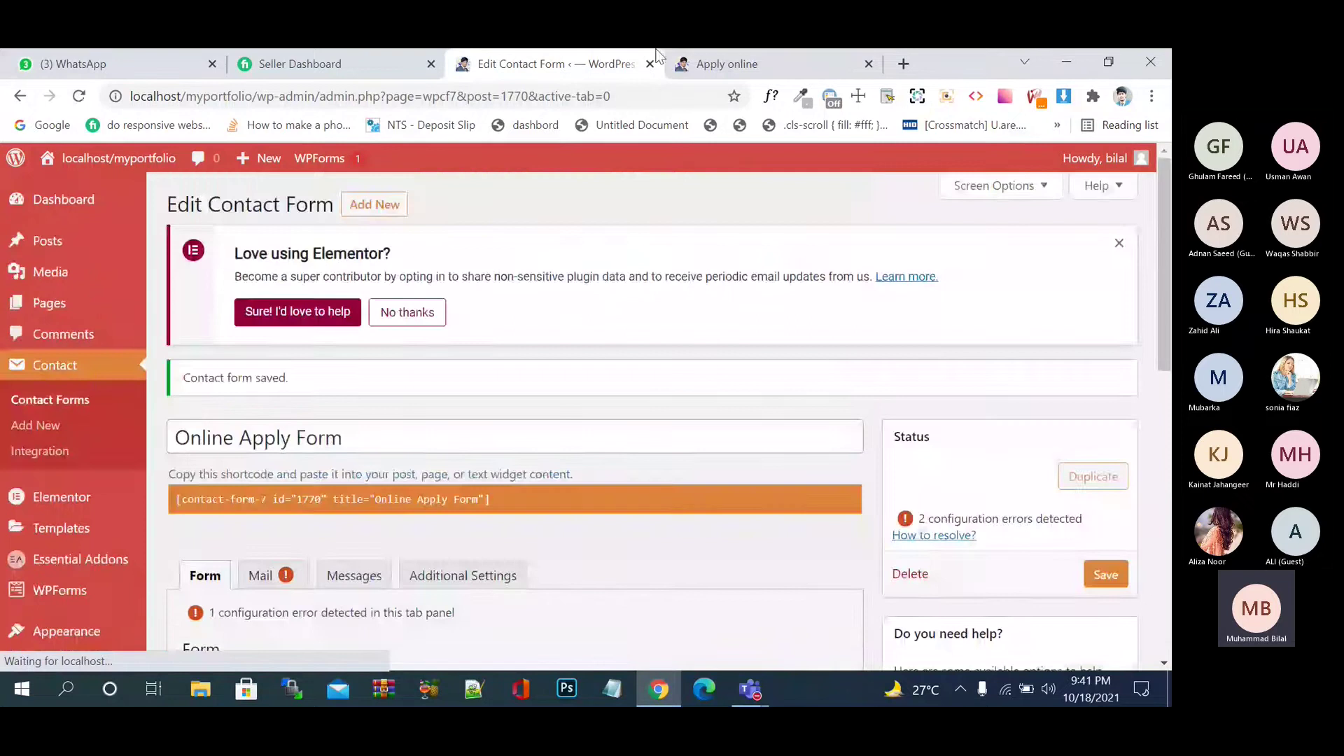
click(766, 69)
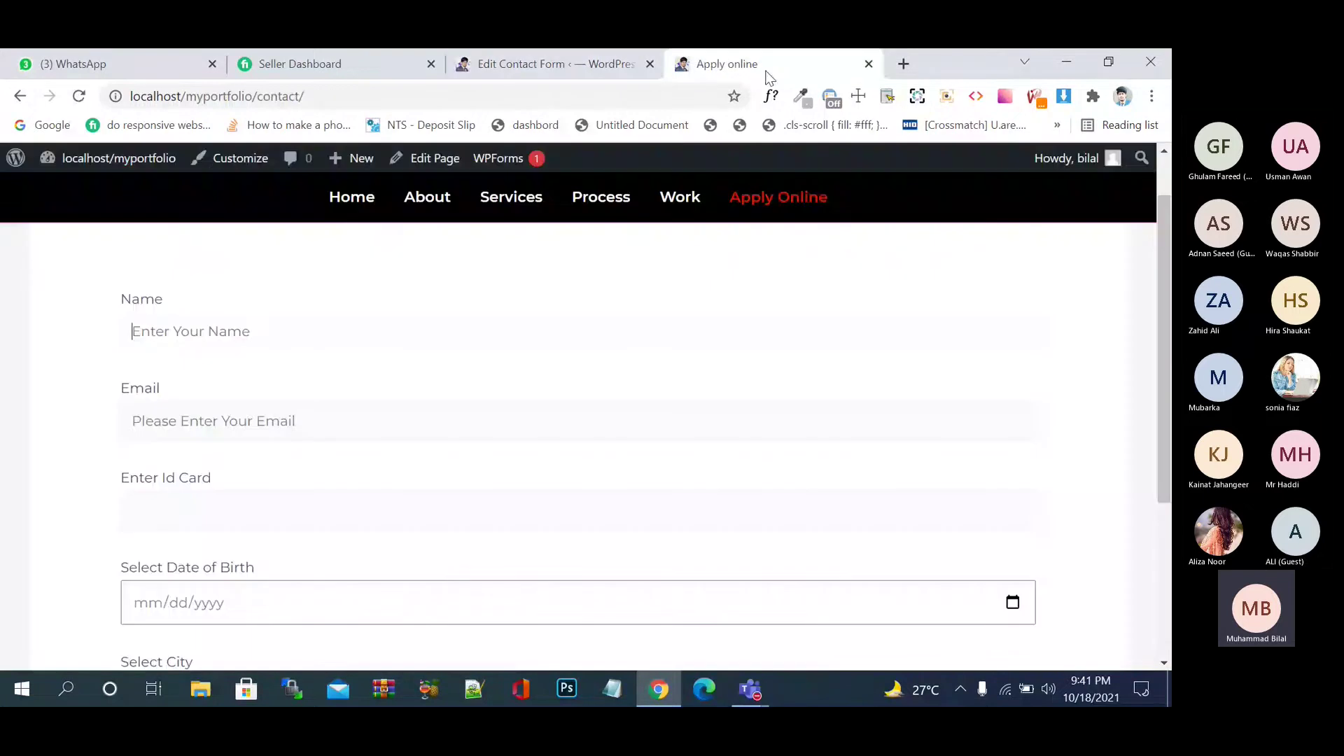
key(F5)
scroll(544, 348, down, 5)
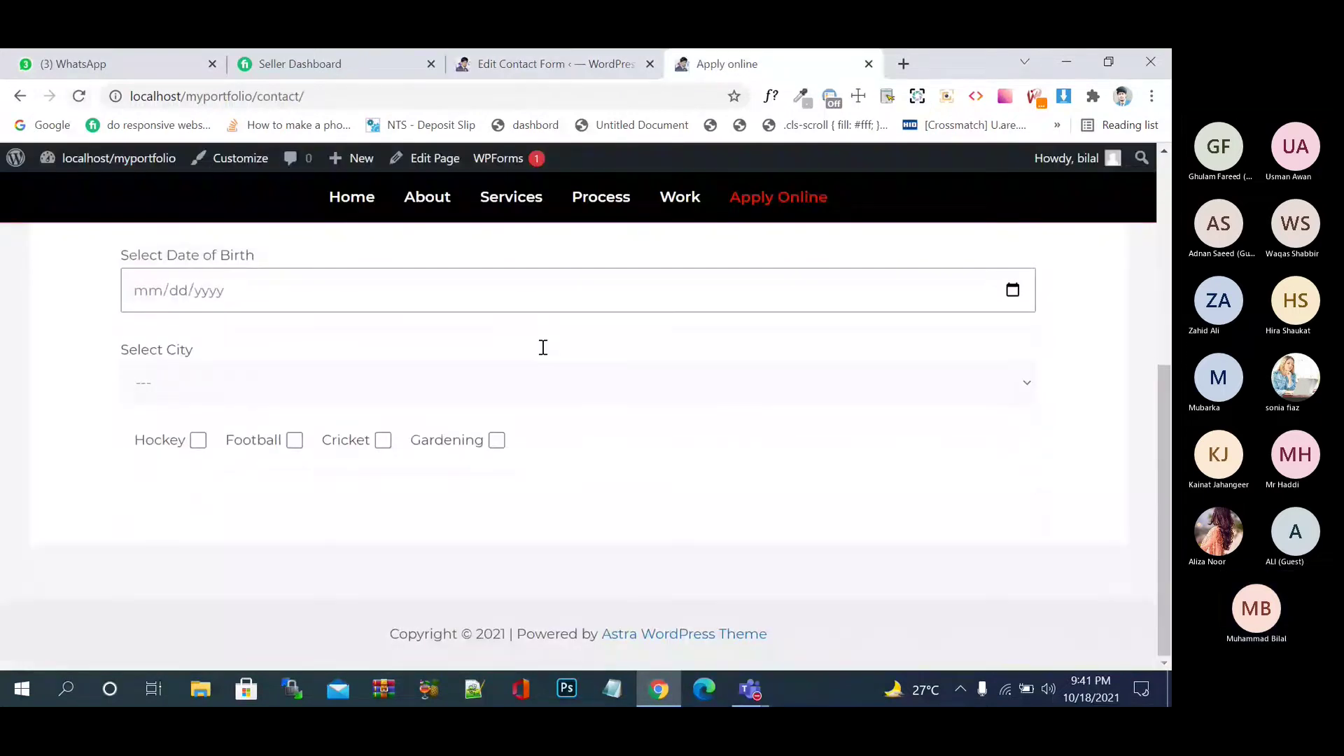
click(198, 442)
click(294, 443)
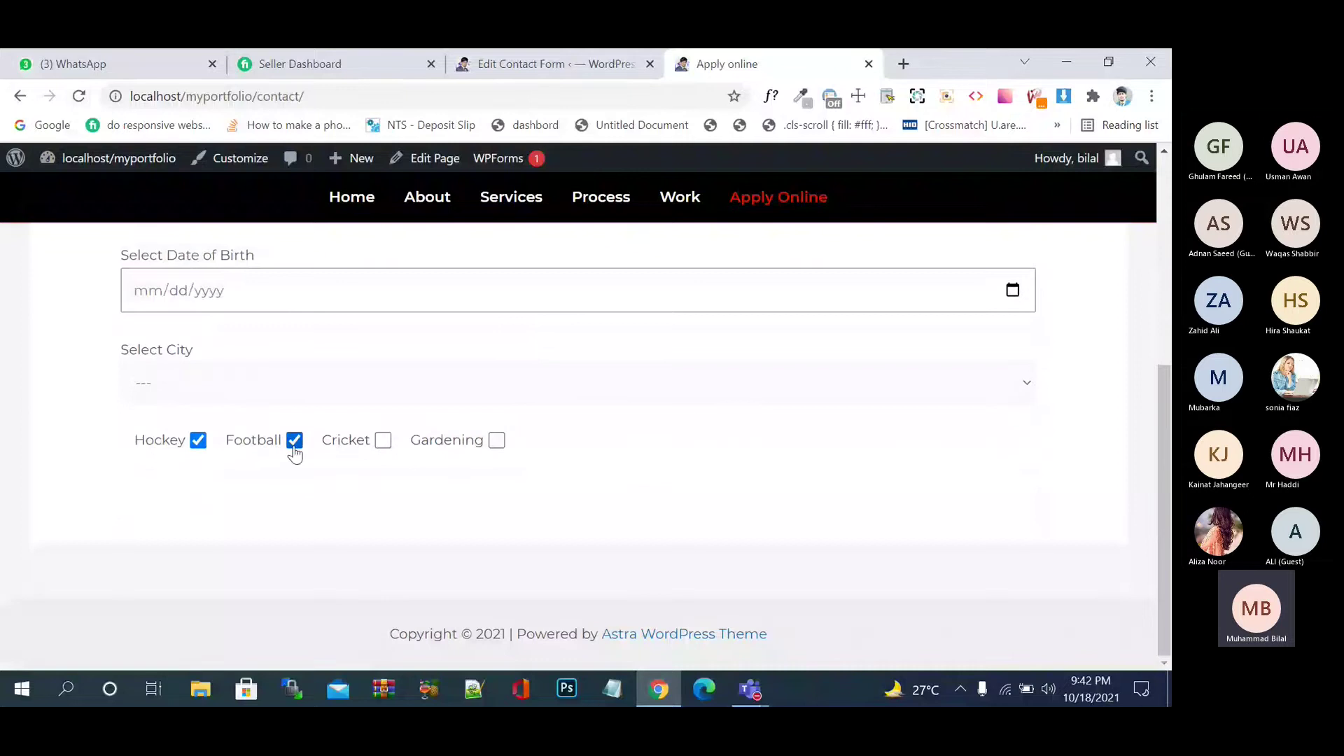
click(383, 441)
click(456, 449)
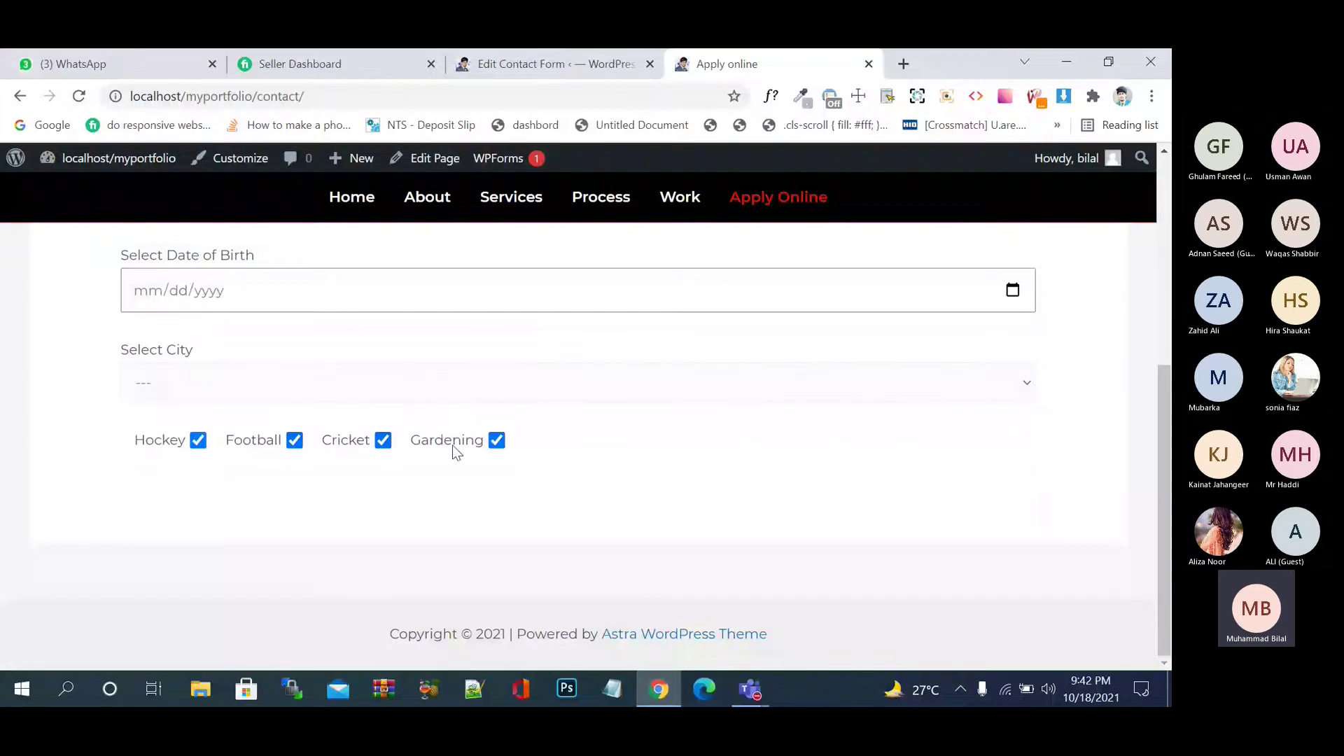
click(418, 446)
click(341, 447)
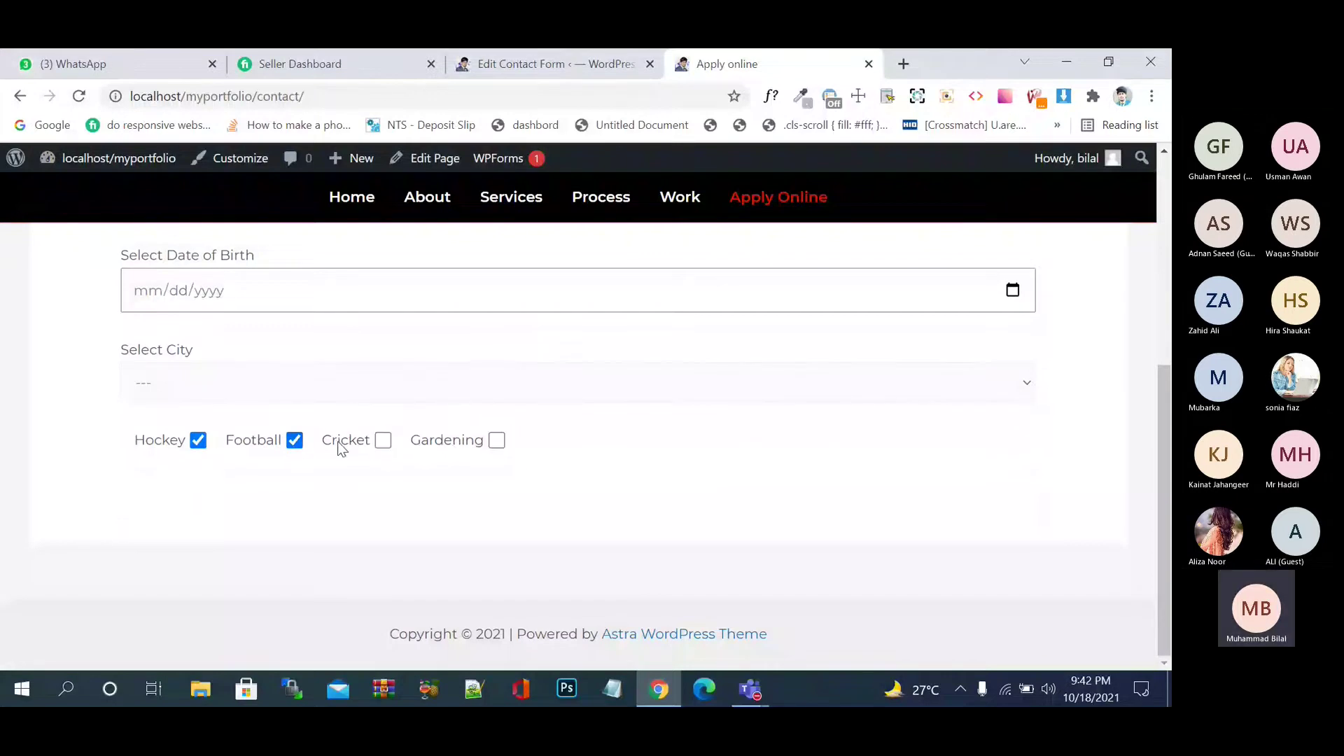
click(249, 443)
click(159, 442)
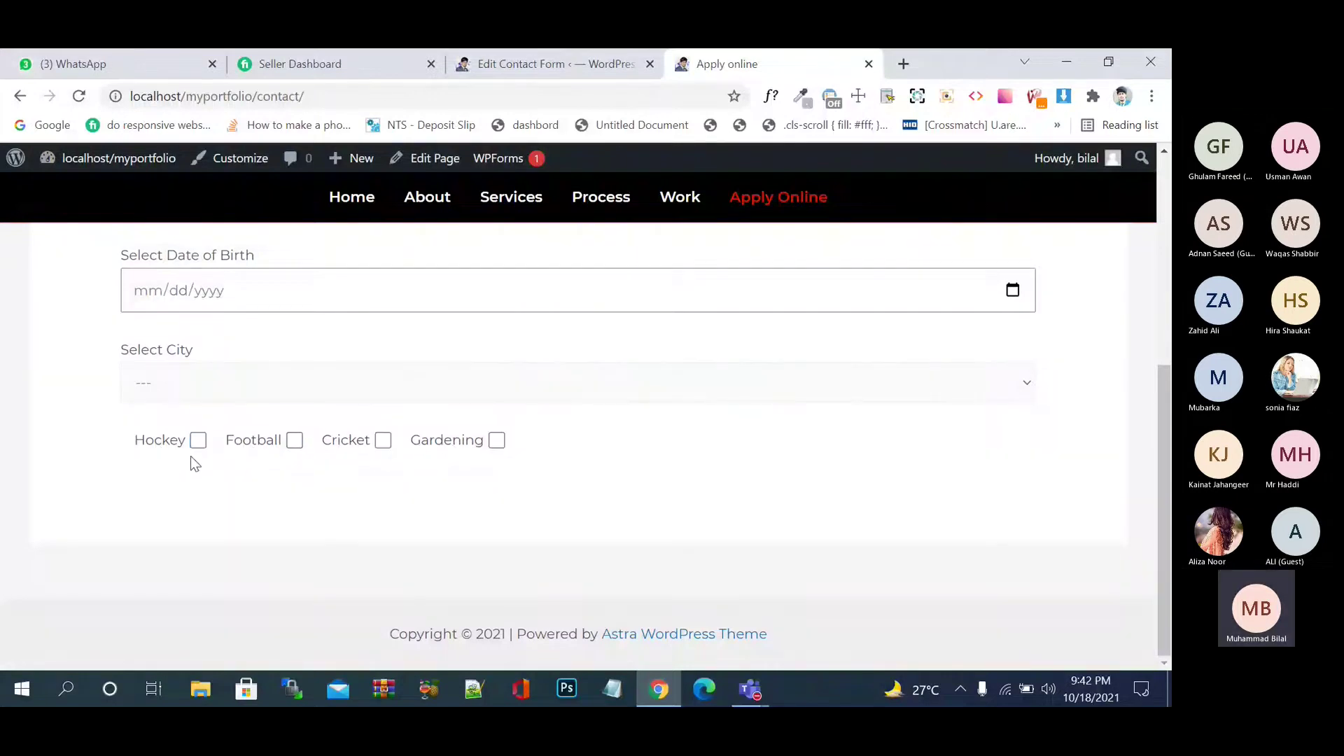
click(236, 447)
click(234, 444)
click(234, 444)
click(233, 444)
click(234, 444)
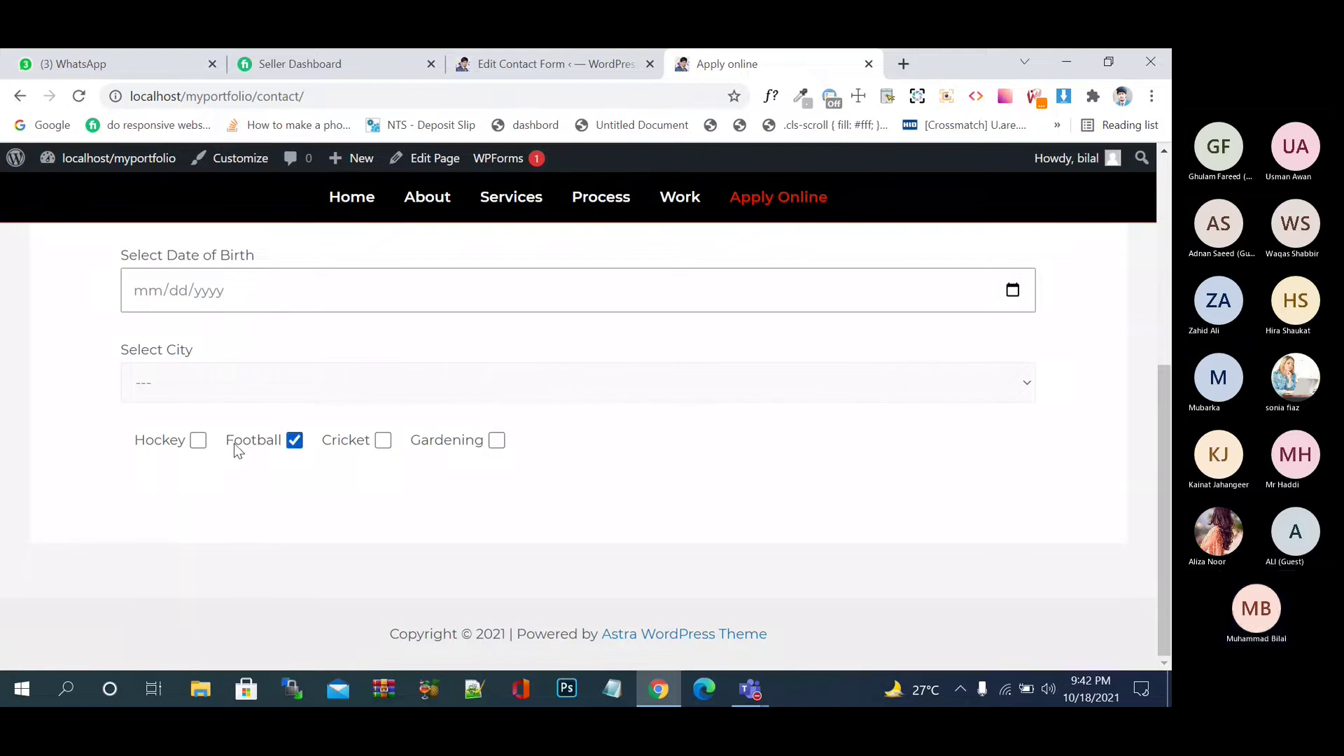
click(235, 442)
click(237, 441)
click(238, 439)
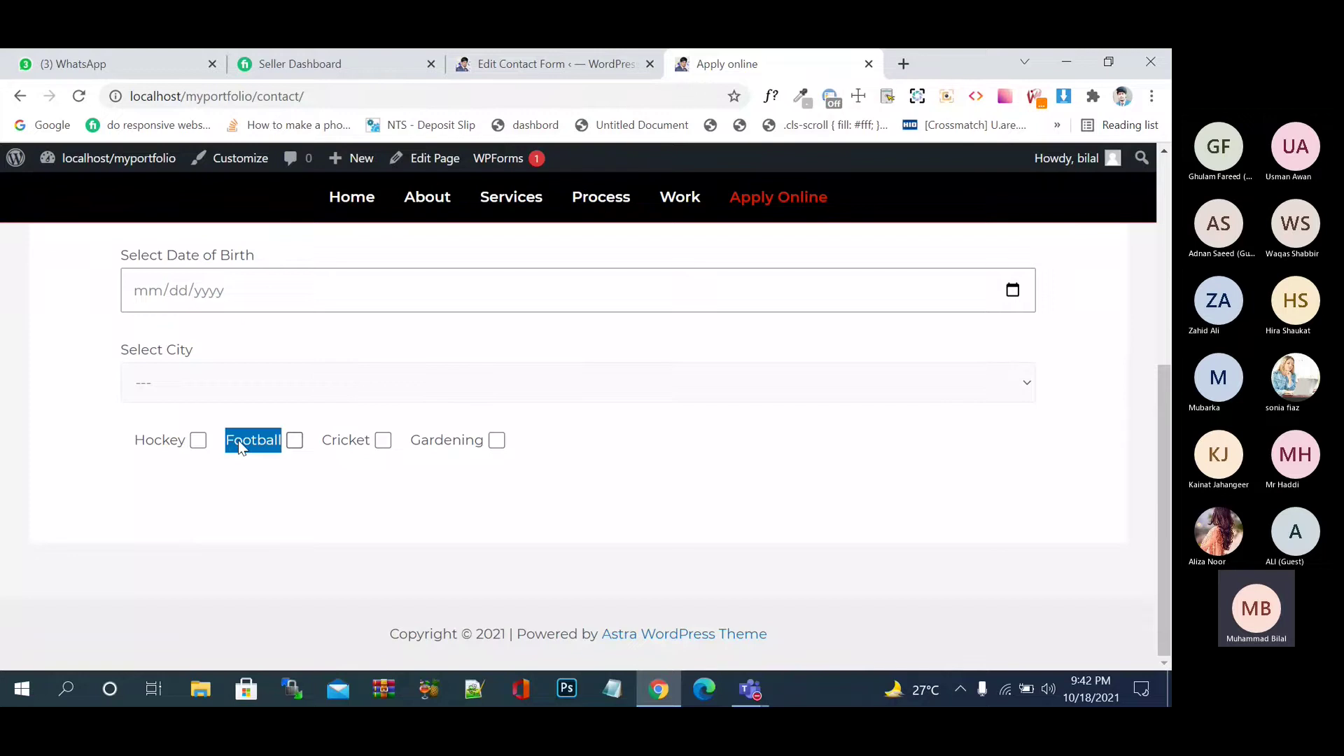
click(305, 500)
click(297, 445)
click(296, 445)
click(297, 448)
click(268, 442)
click(270, 447)
click(271, 447)
click(273, 447)
click(266, 447)
click(271, 442)
click(346, 443)
click(455, 441)
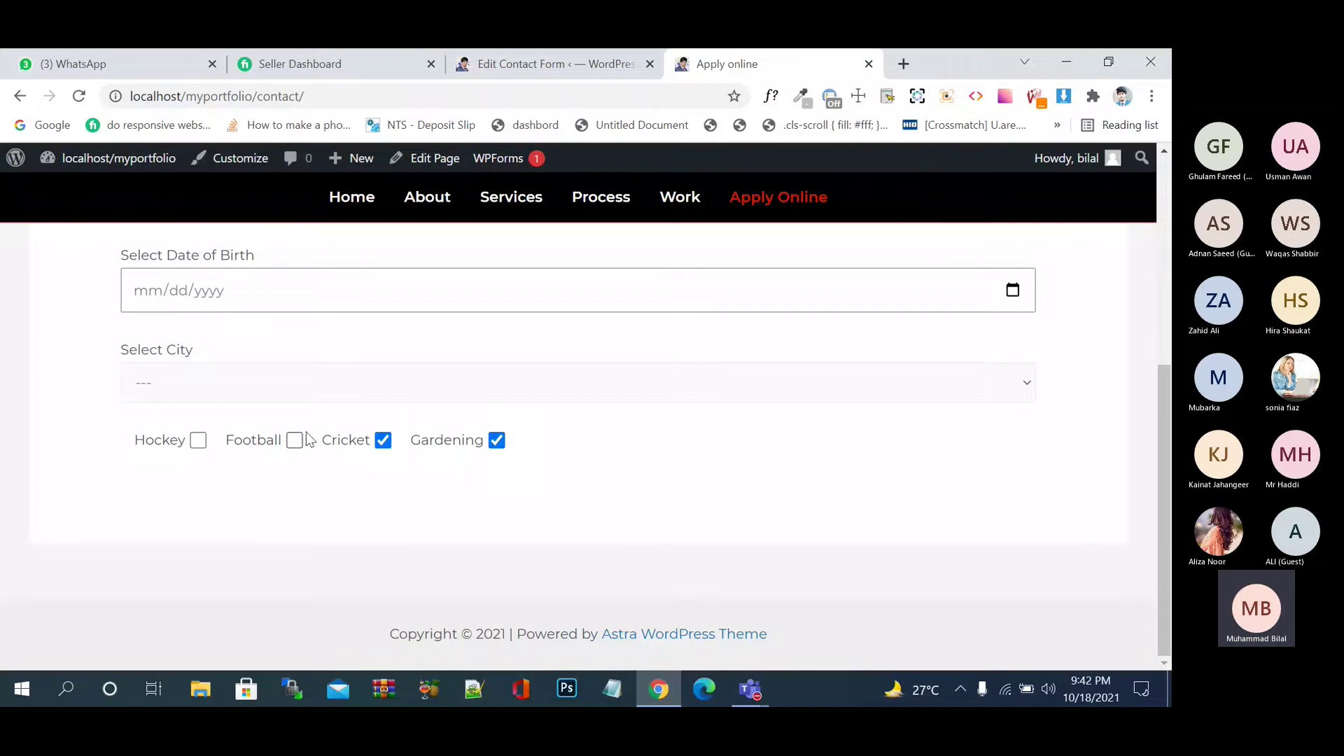
click(300, 441)
drag(331, 442, 334, 445)
click(385, 443)
click(445, 442)
click(272, 441)
- Tick and untick Cricket on the Apply online form, glance at the form editor, then come back
click(384, 441)
click(384, 441)
click(581, 66)
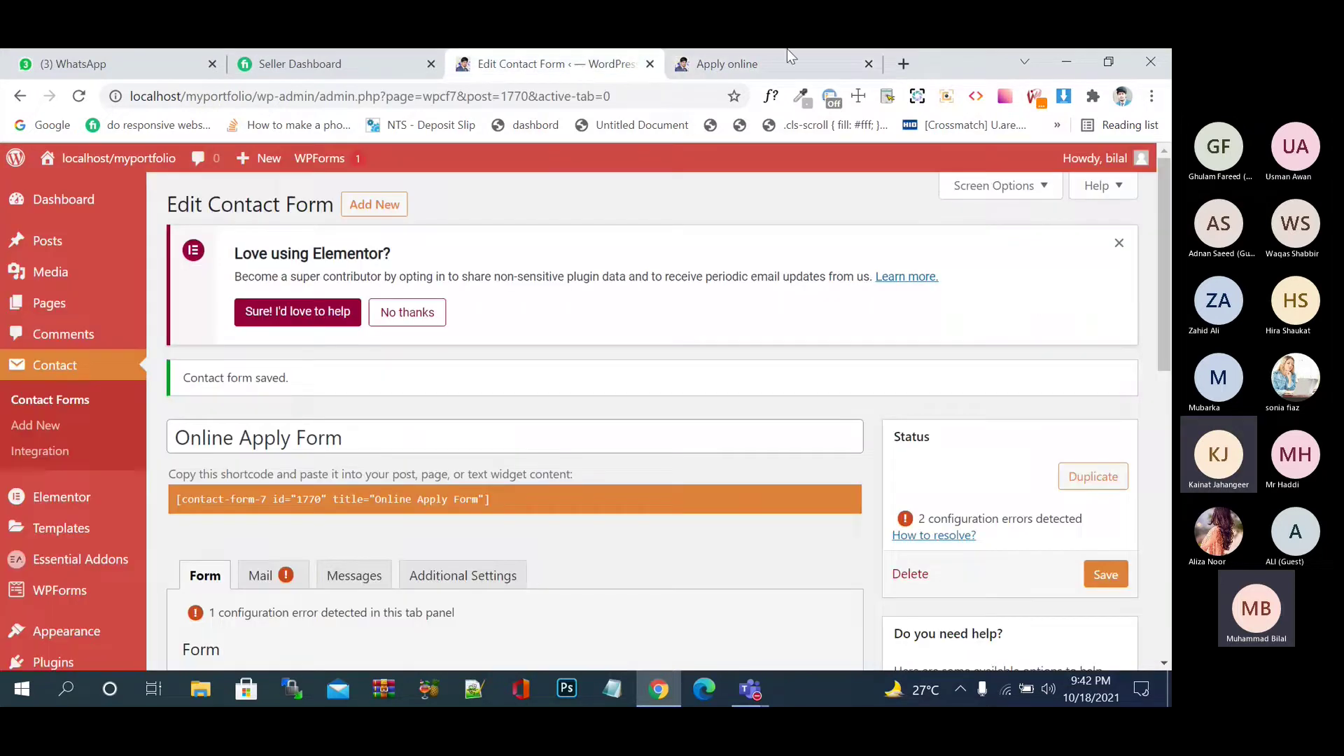
click(770, 64)
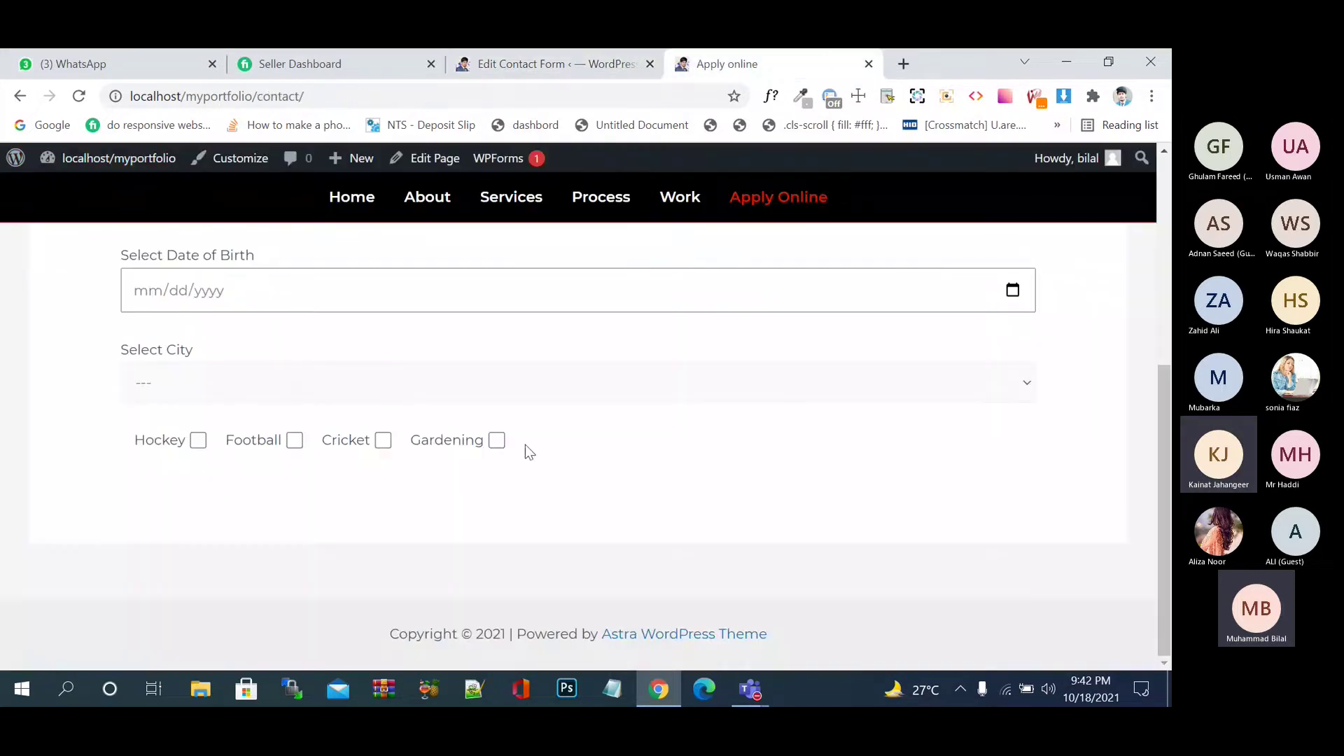
- Toggle the Cricket, Football, Hockey and Gardening checkboxes on the live form to test them
click(349, 444)
click(264, 442)
click(160, 442)
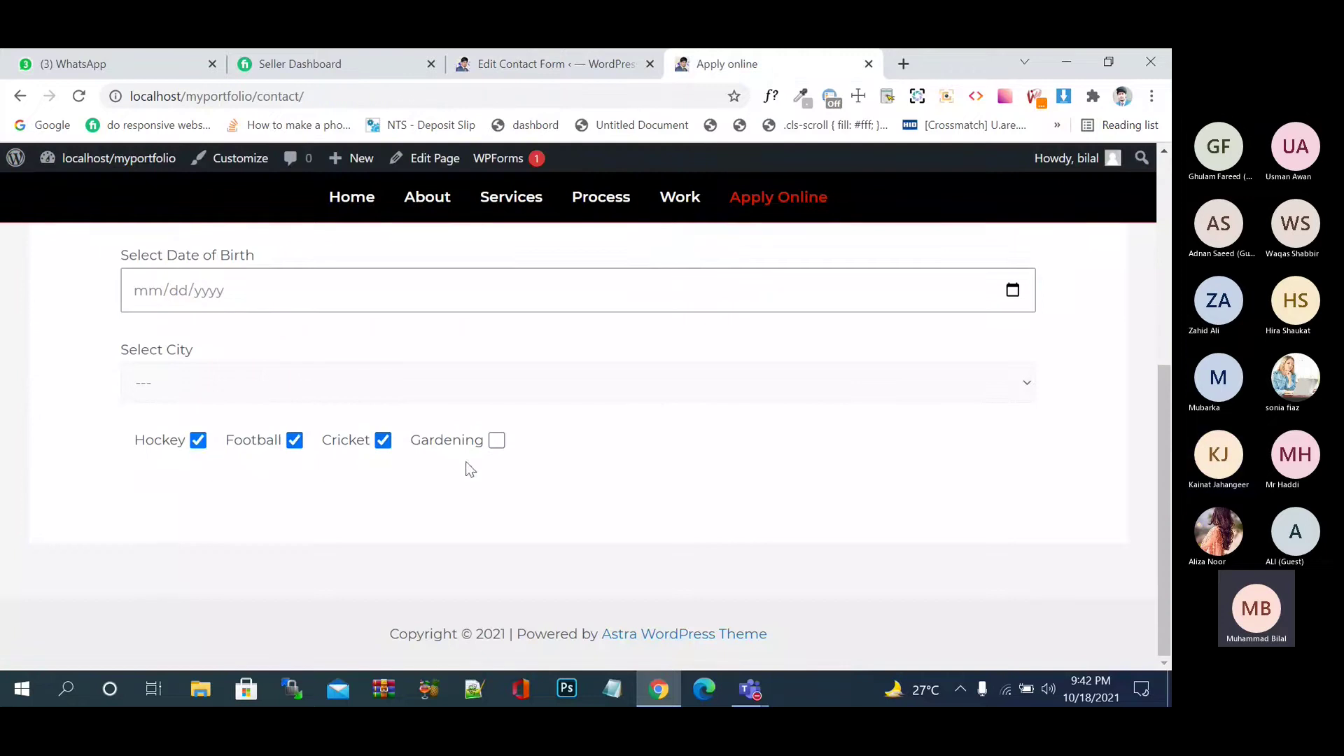
click(447, 443)
click(345, 444)
click(250, 448)
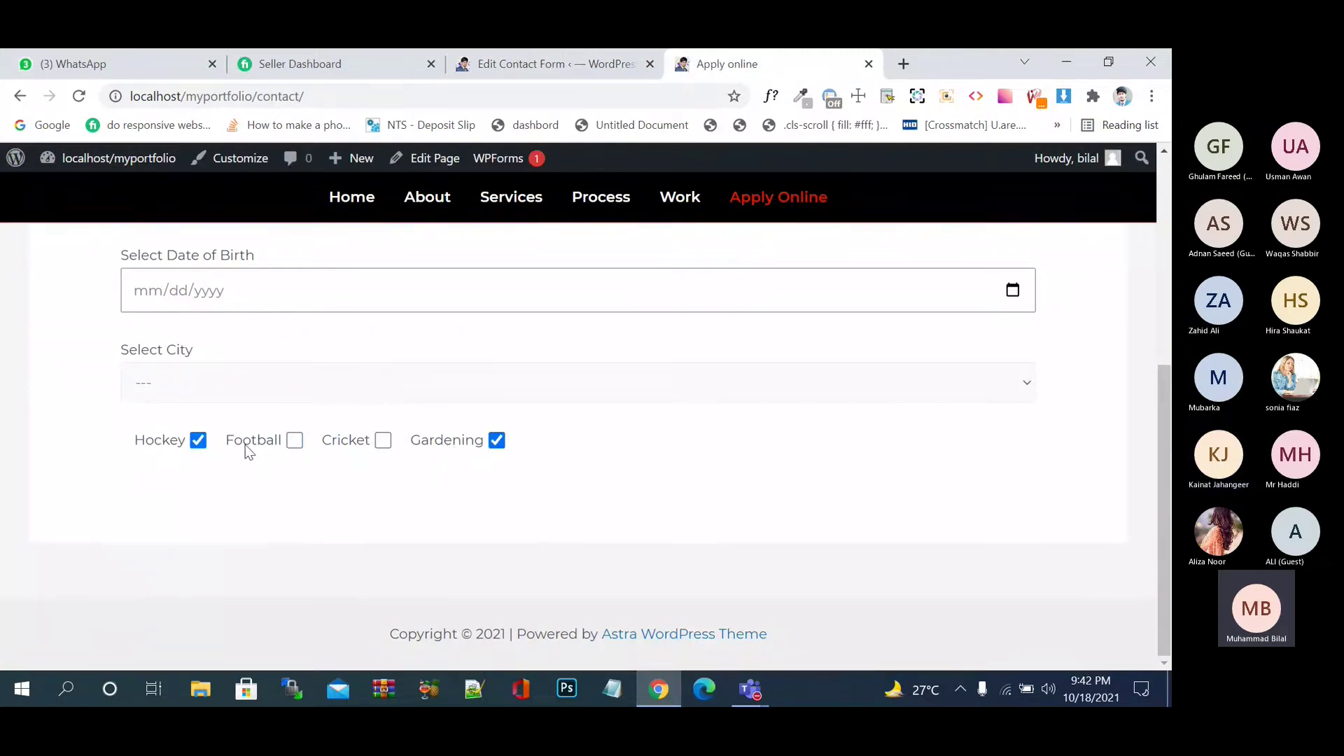
click(195, 448)
click(252, 441)
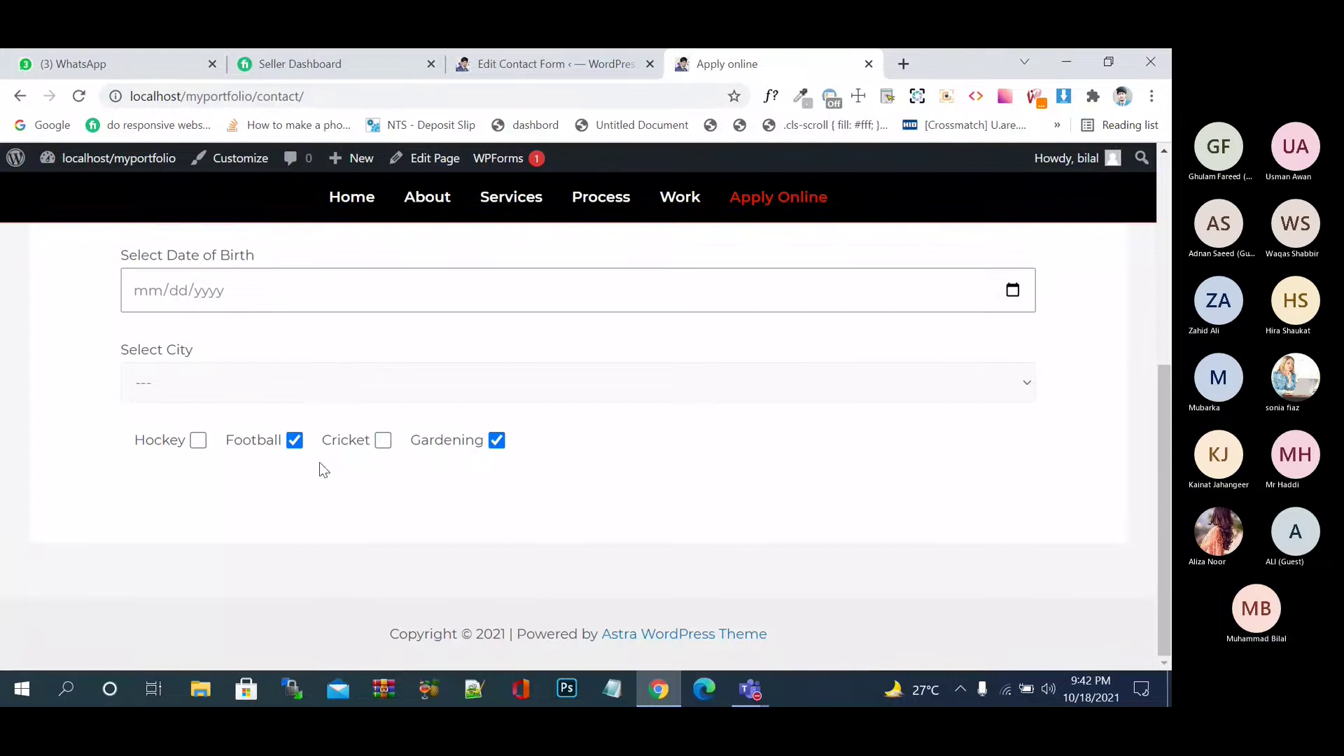
click(350, 440)
key(Return)
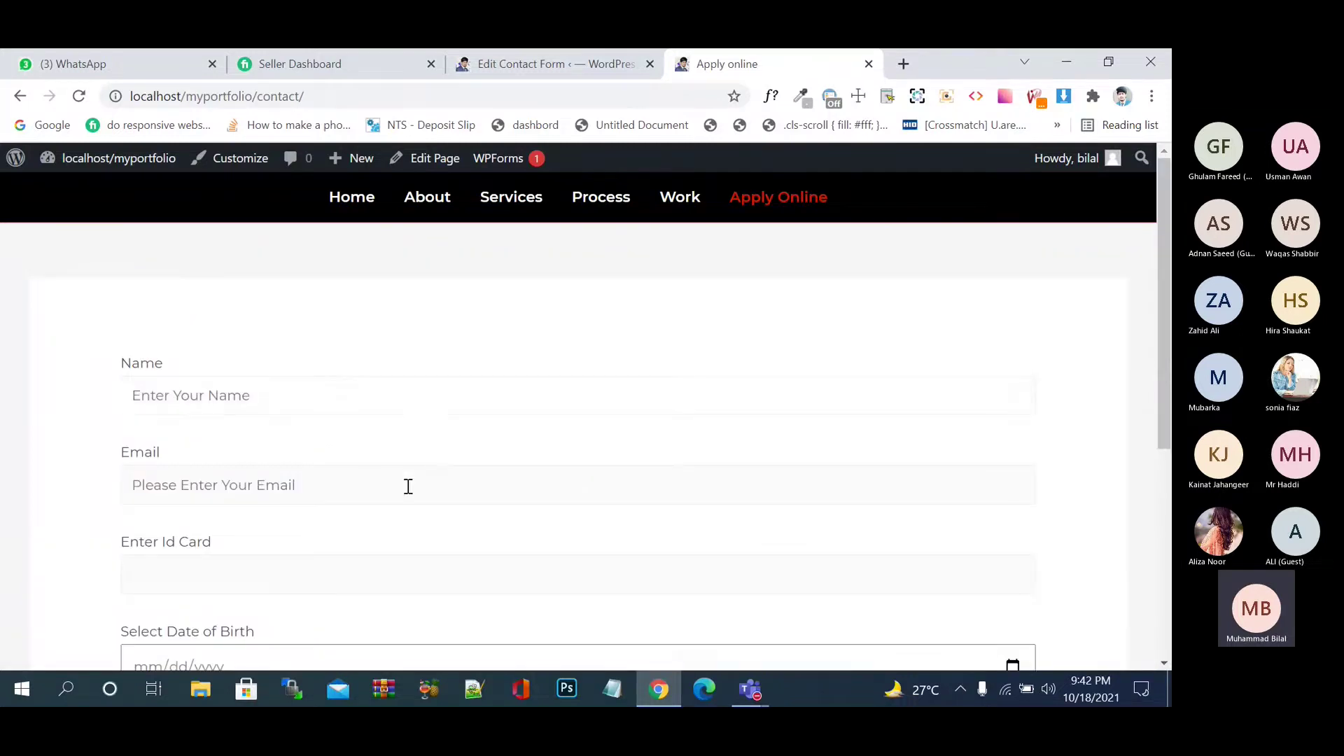
scroll(406, 483, down, 5)
- Keep toggling the hobby checkboxes, finishing with only Hockey and Football ticked
click(359, 444)
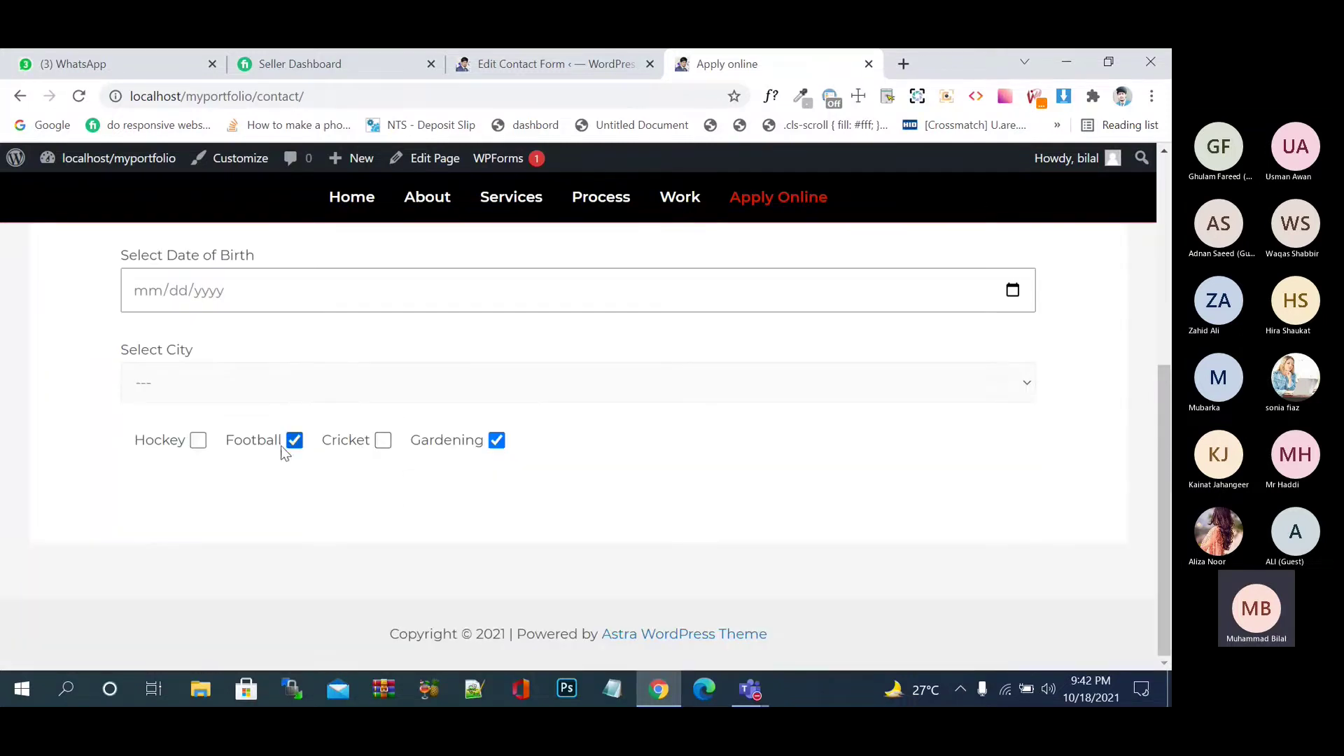
click(282, 446)
drag(422, 444, 452, 448)
click(419, 444)
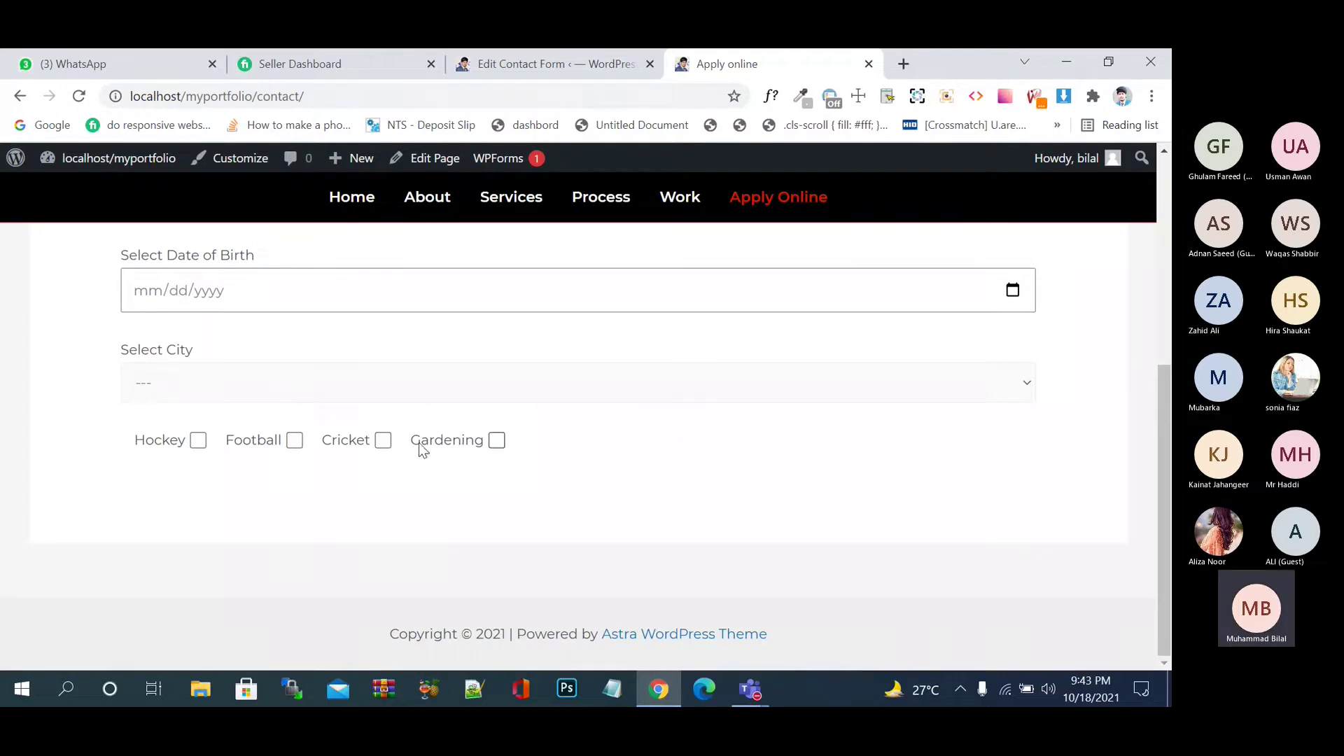
click(263, 446)
click(162, 448)
click(236, 446)
click(347, 451)
click(428, 443)
click(369, 450)
click(264, 443)
click(140, 445)
click(292, 442)
click(352, 446)
click(425, 447)
click(346, 445)
click(237, 446)
click(167, 445)
- Insert an opening <label> tag with the text 'Select Hobby' before the checkbox tag
click(552, 65)
scroll(434, 241, down, 6)
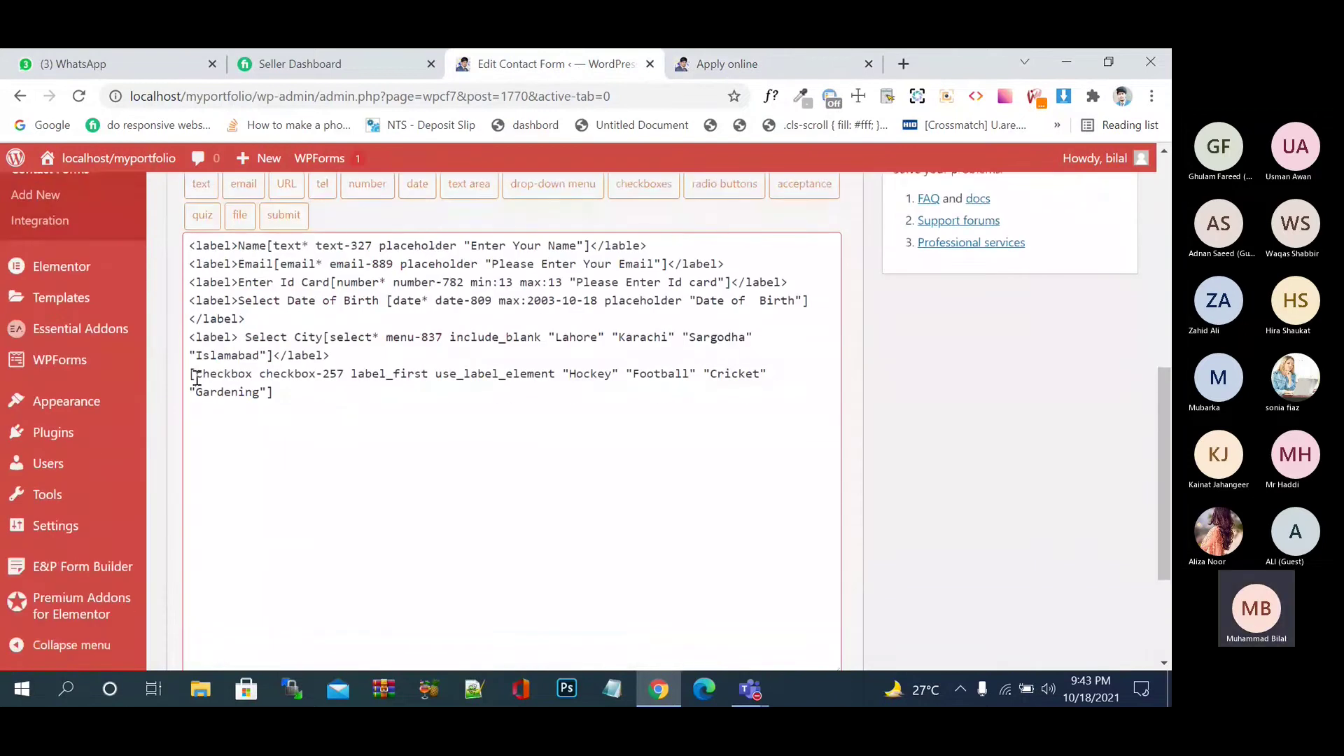
click(190, 375)
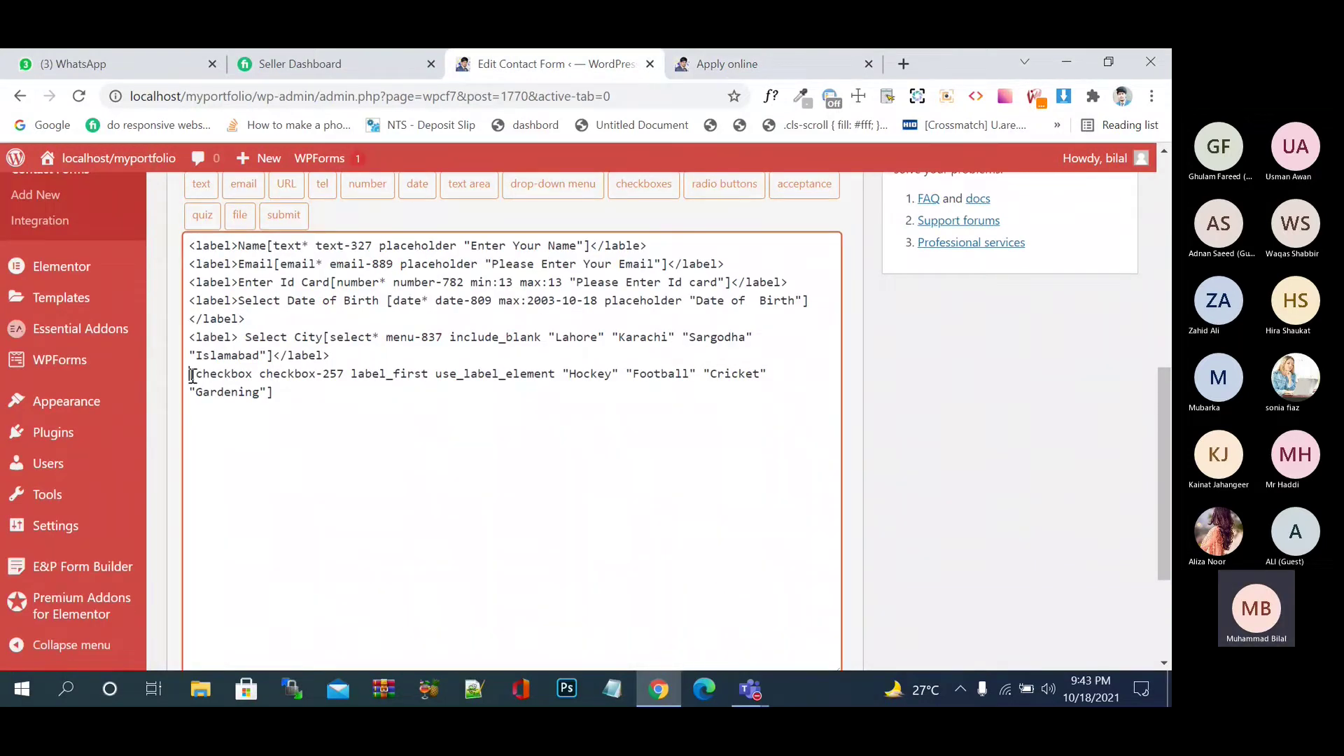
text(<labv>)
key(Left)
key(BackSpace)
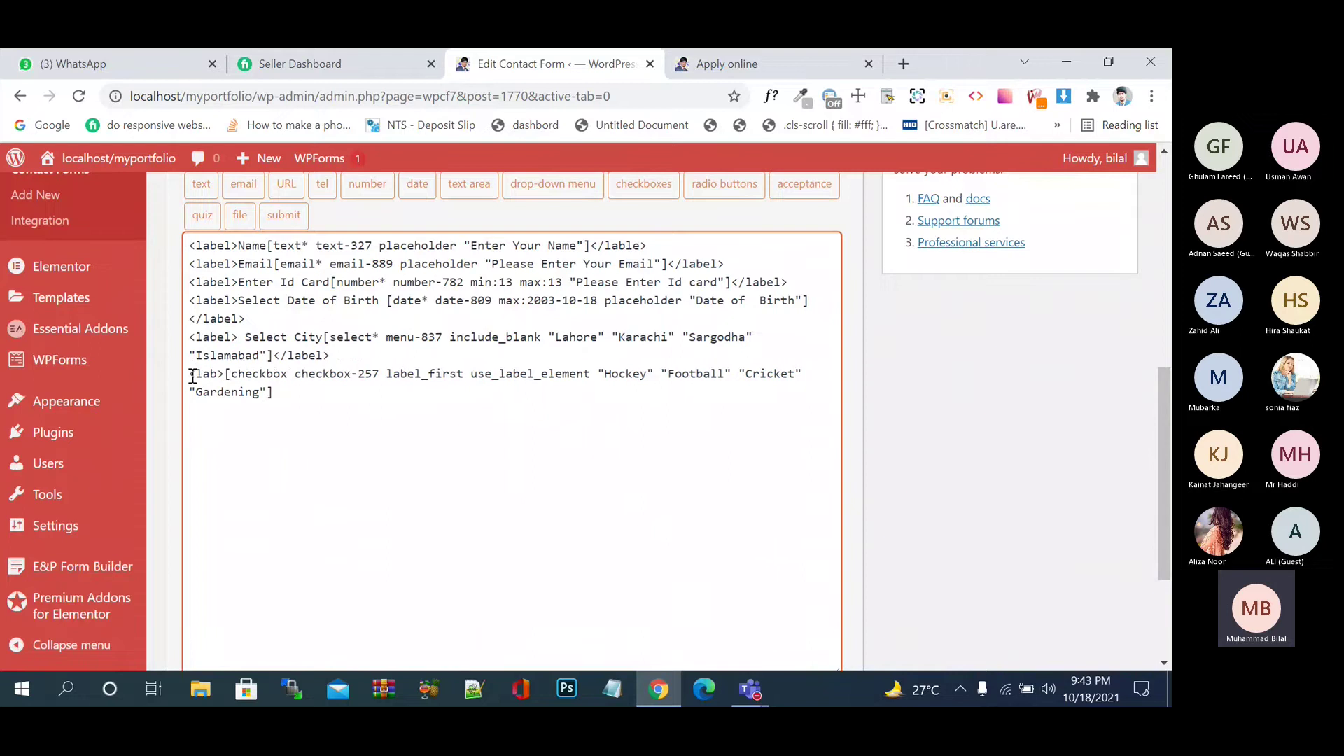
text(el)
key(Right)
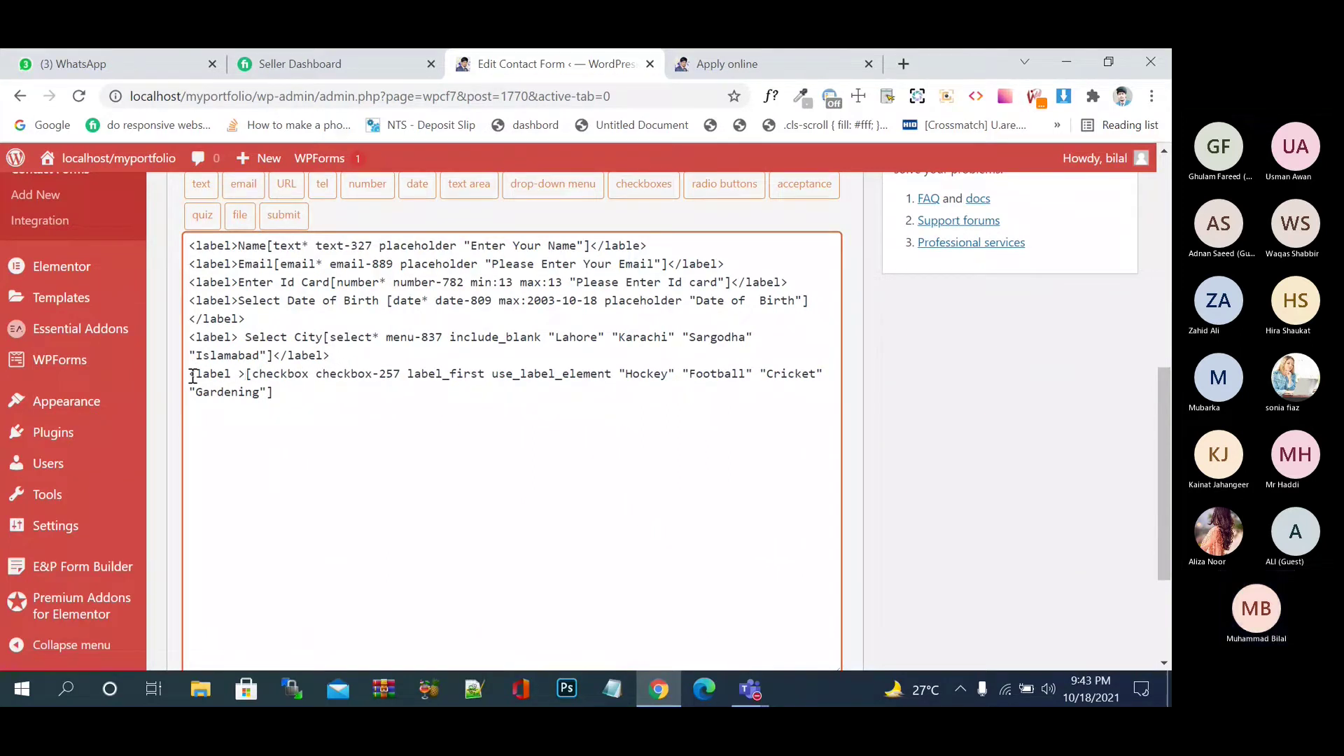
key(Left)
key(BackSpace)
key(Right)
text(Se)
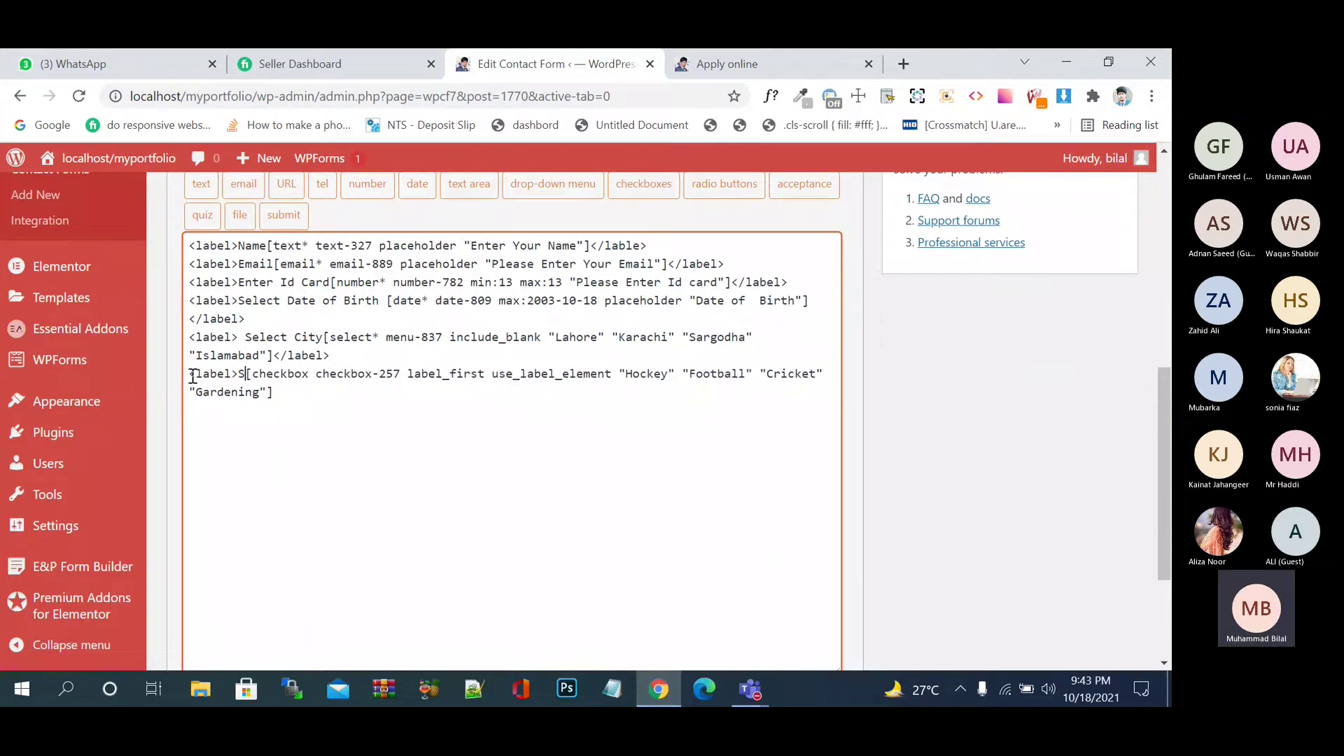
text(lect )
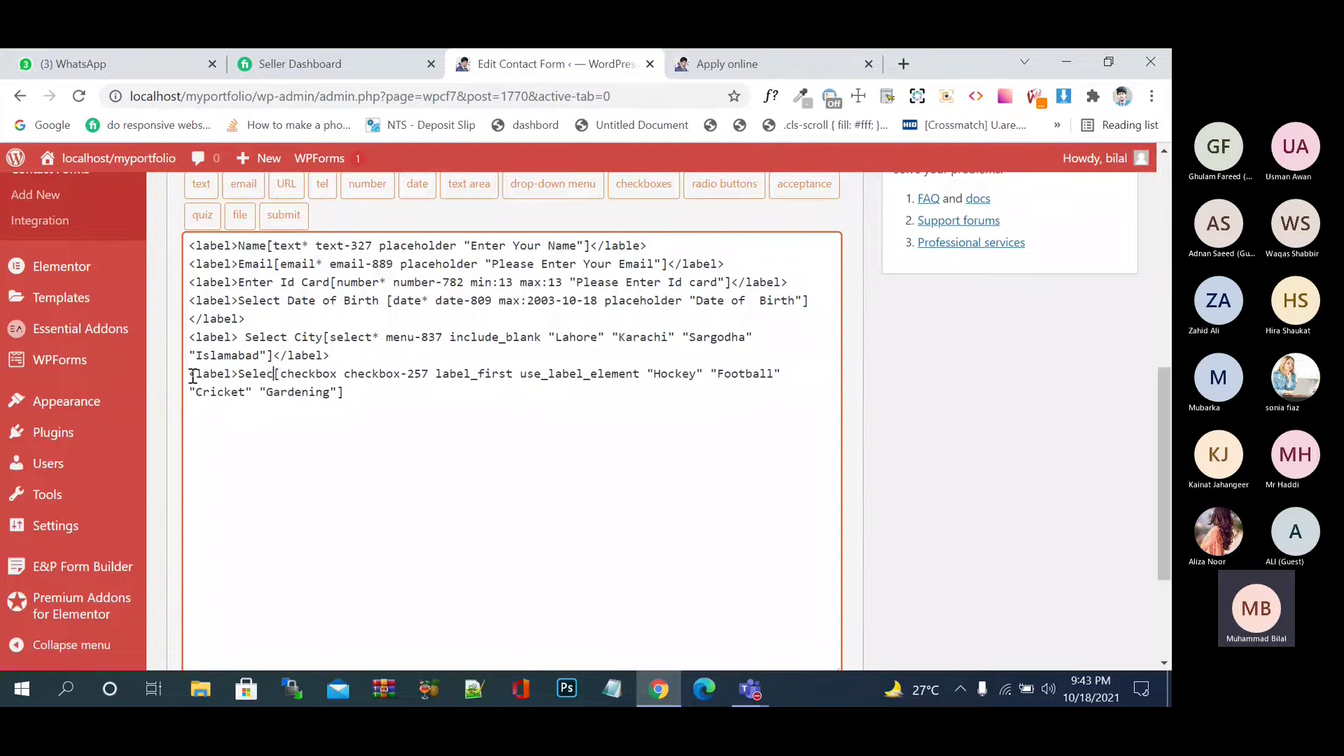
text(Hobb)
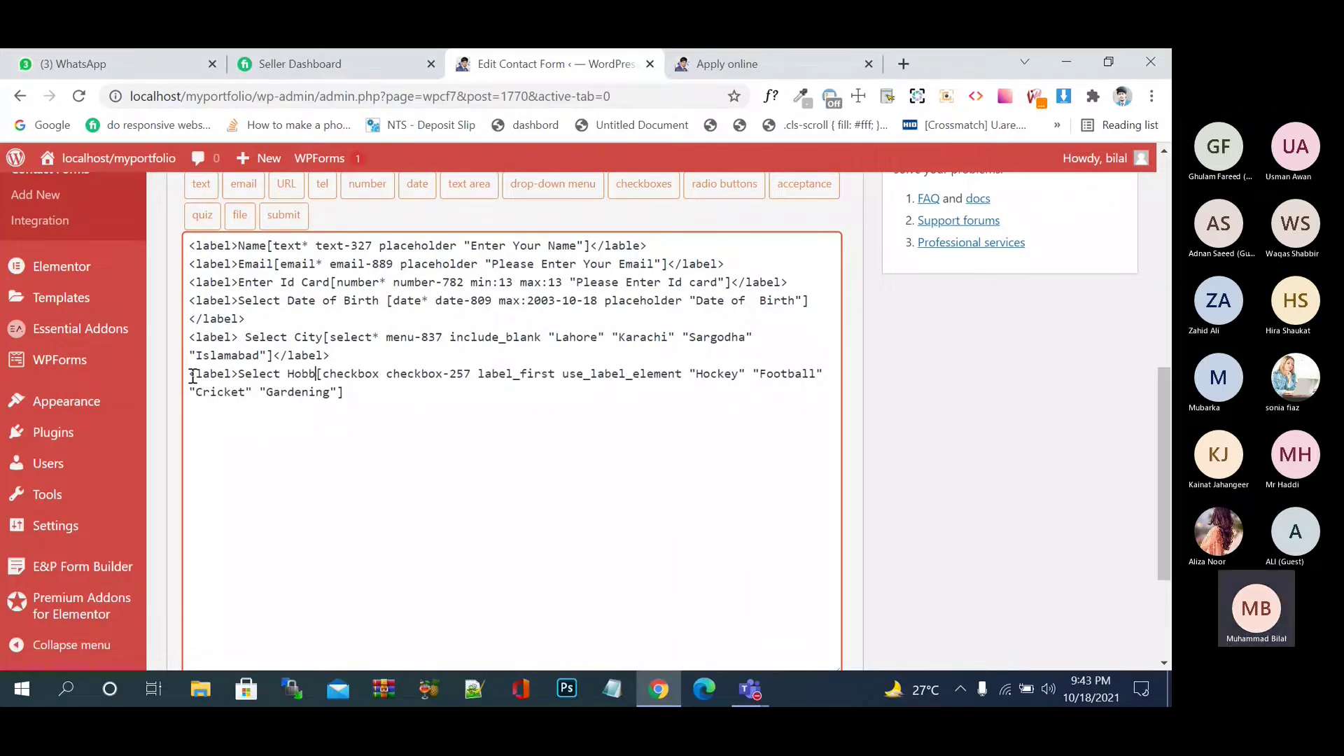
text(y)
- Close the label with </label> after the checkbox tag and highlight the wrapped markup
click(352, 393)
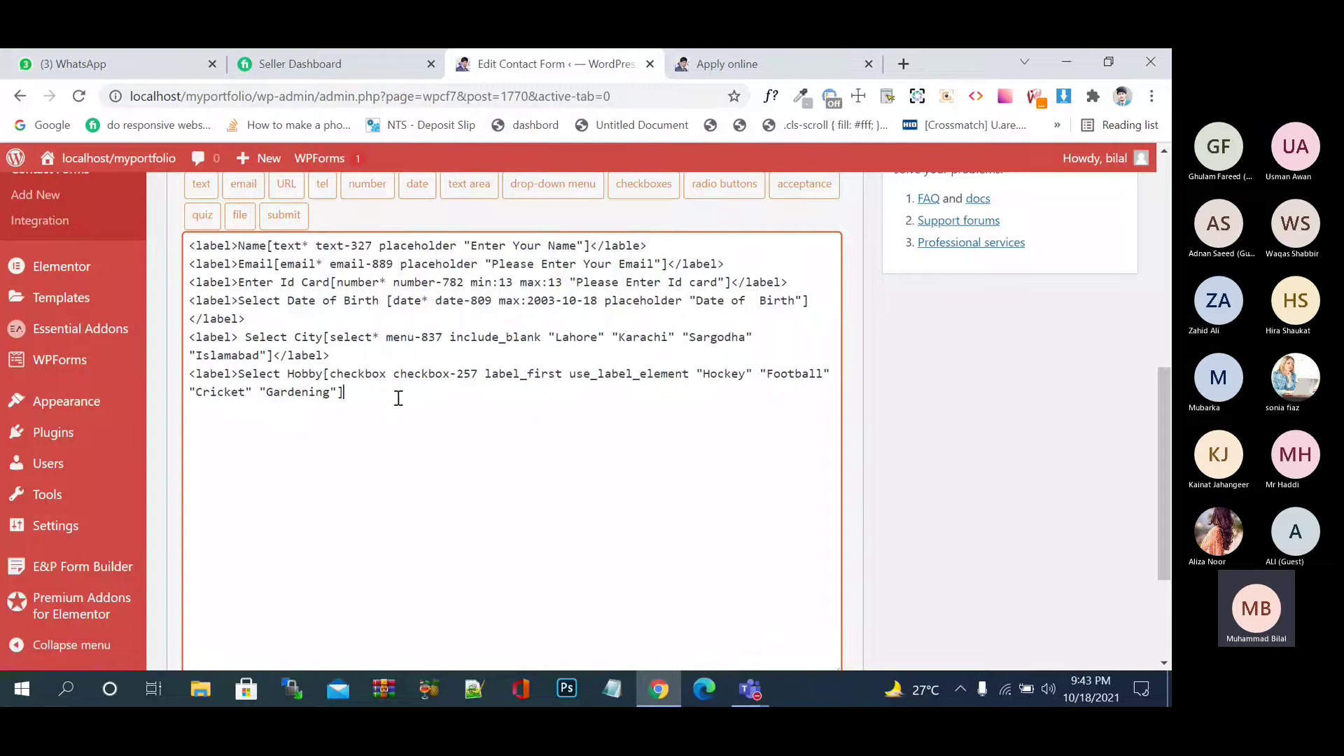
text(</label>)
drag(239, 373, 189, 373)
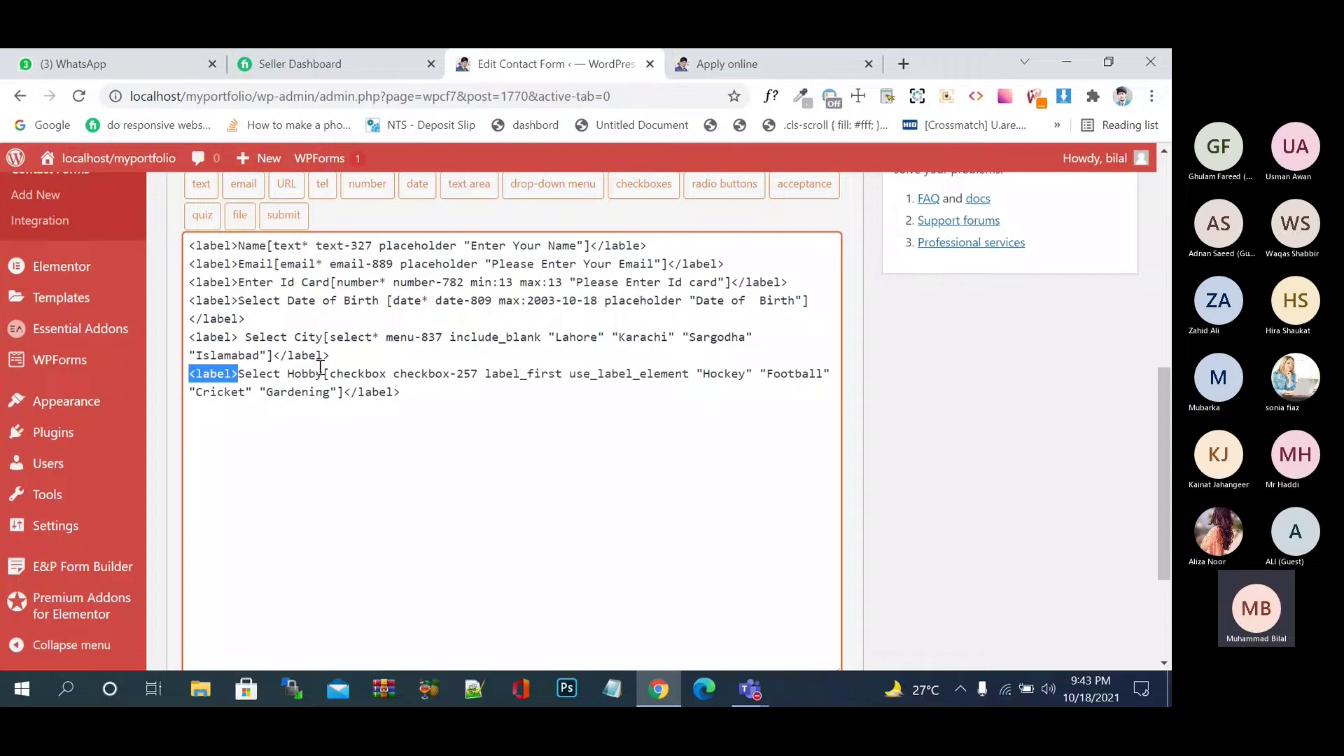
drag(400, 393, 346, 396)
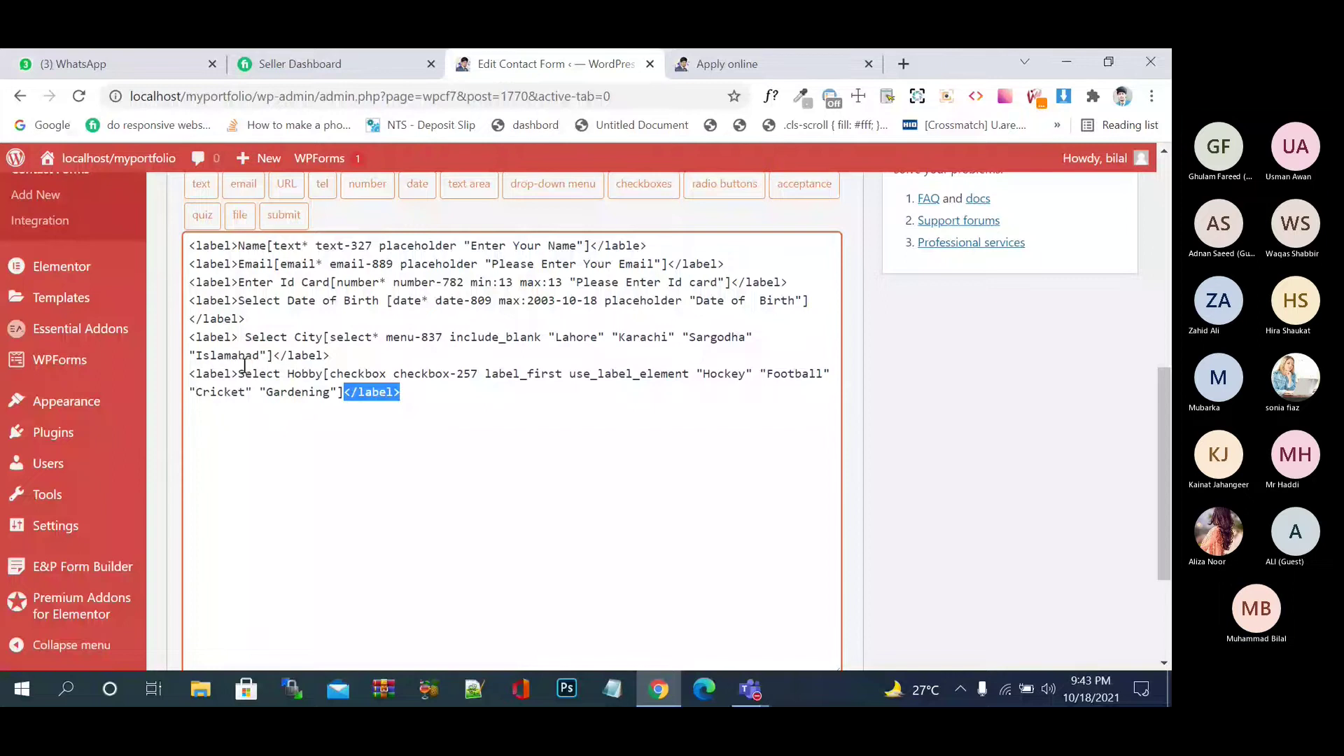
drag(240, 374, 344, 394)
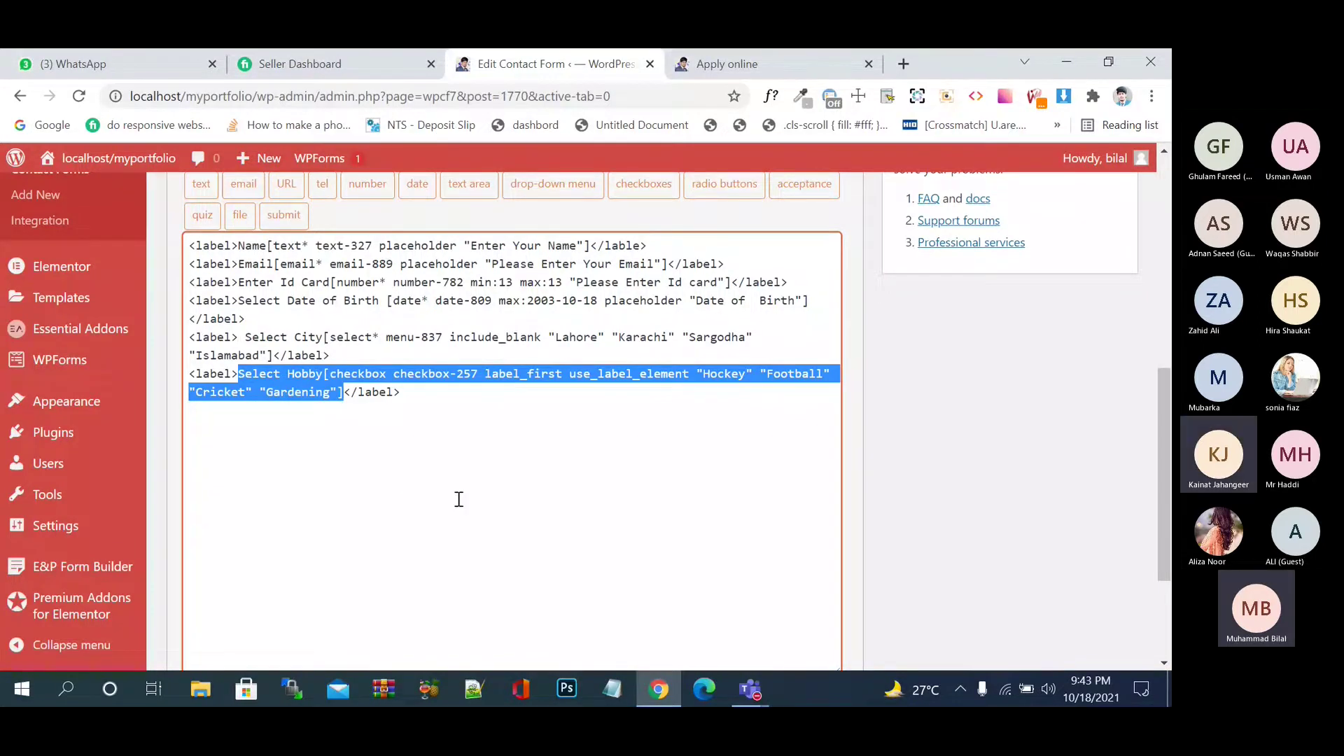
- Save the contact form, dismissing the Elementor opt-in notice along the way
scroll(459, 499, down, 3)
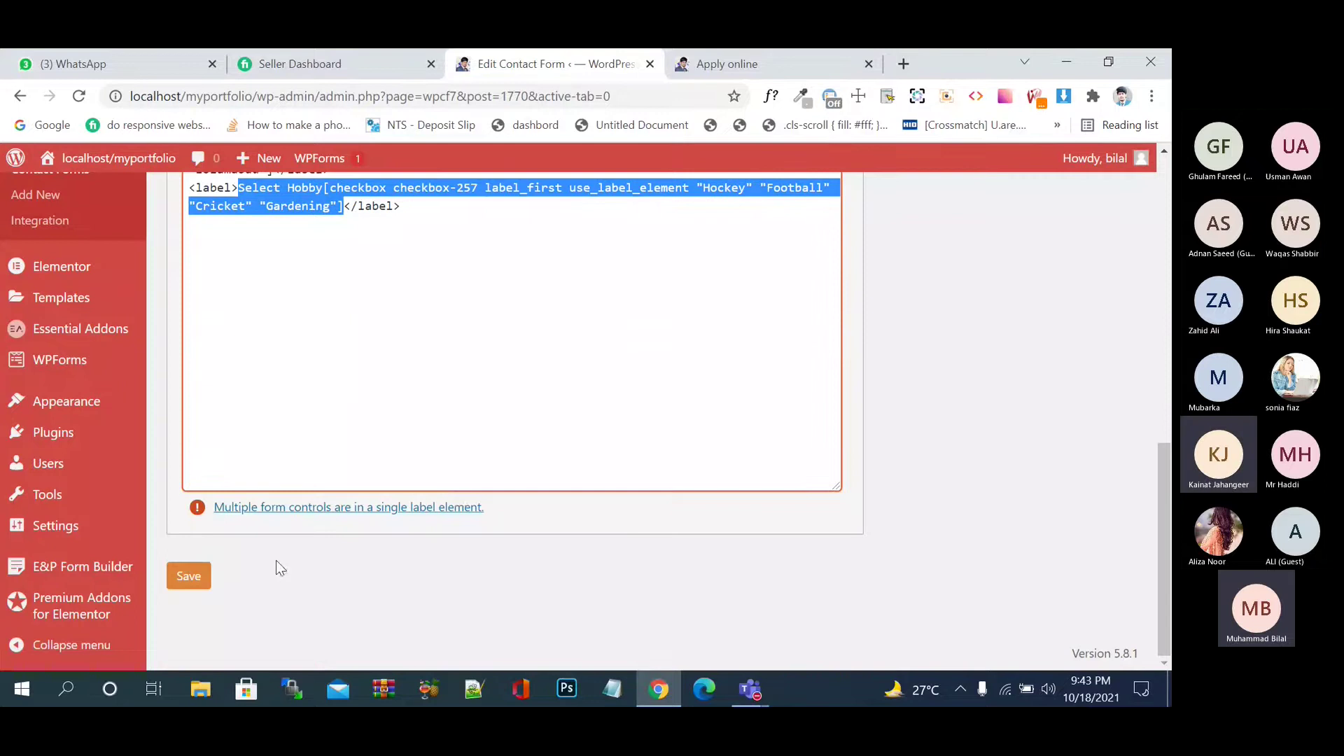
click(189, 576)
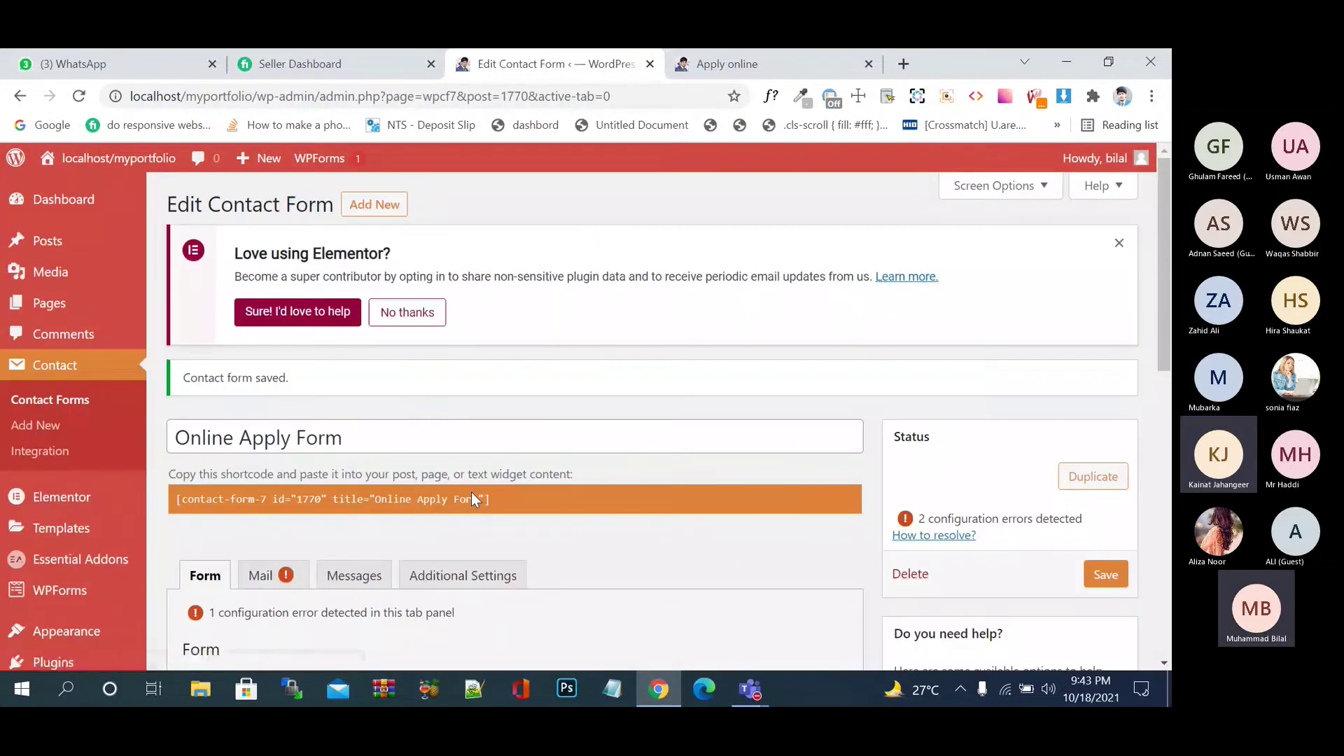
click(1119, 243)
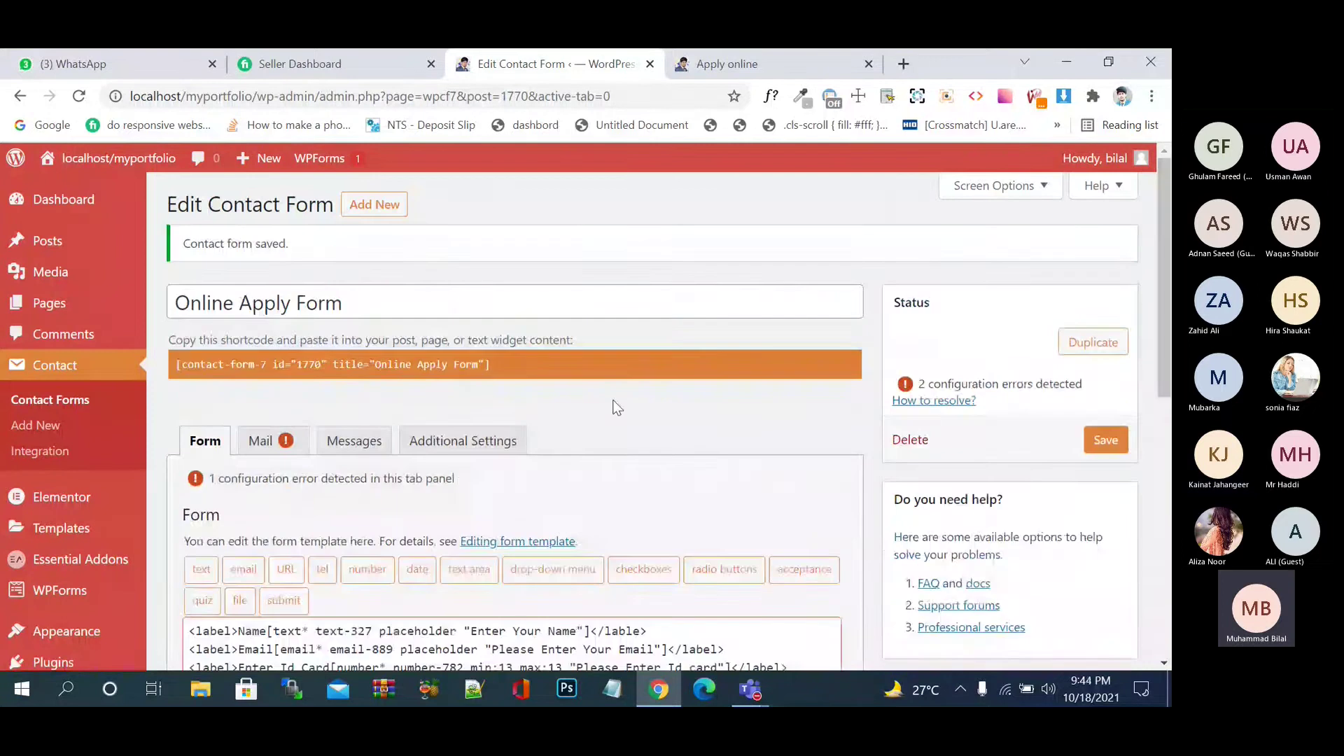
scroll(615, 406, down, 3)
scroll(615, 401, down, 4)
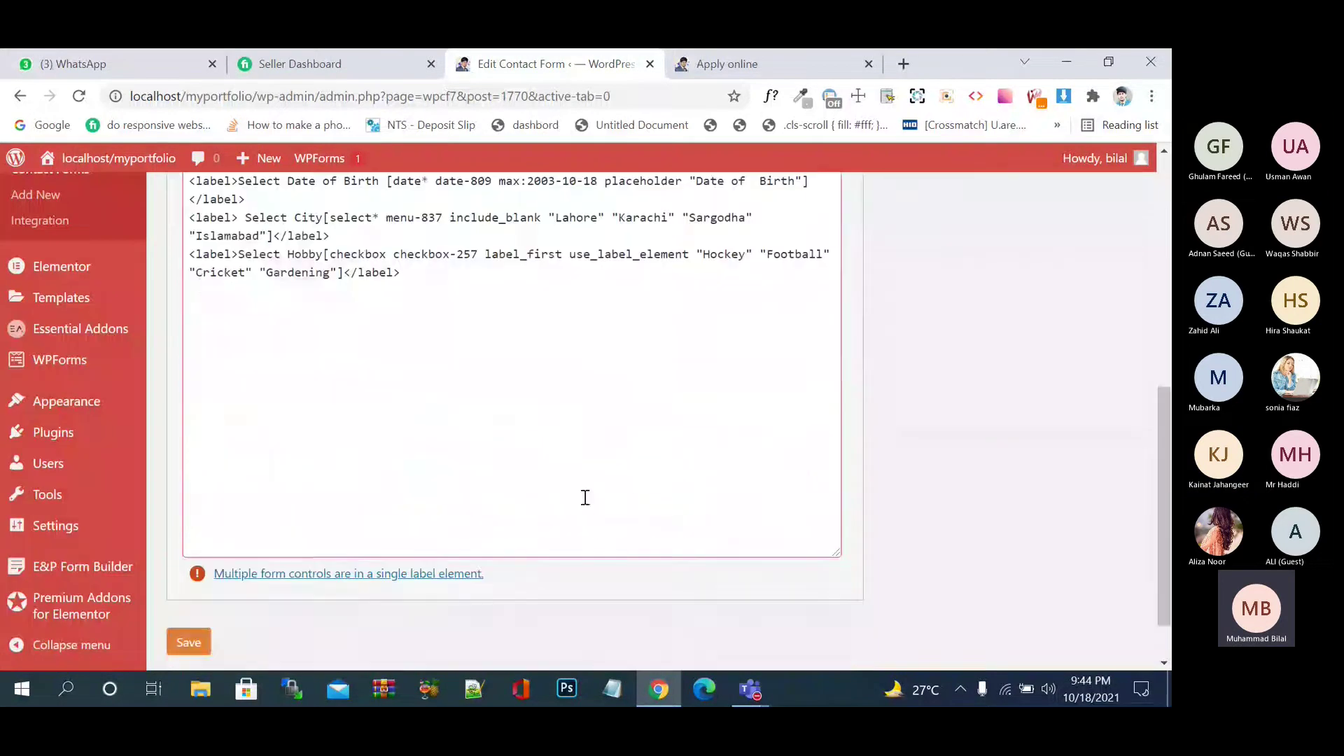
click(190, 640)
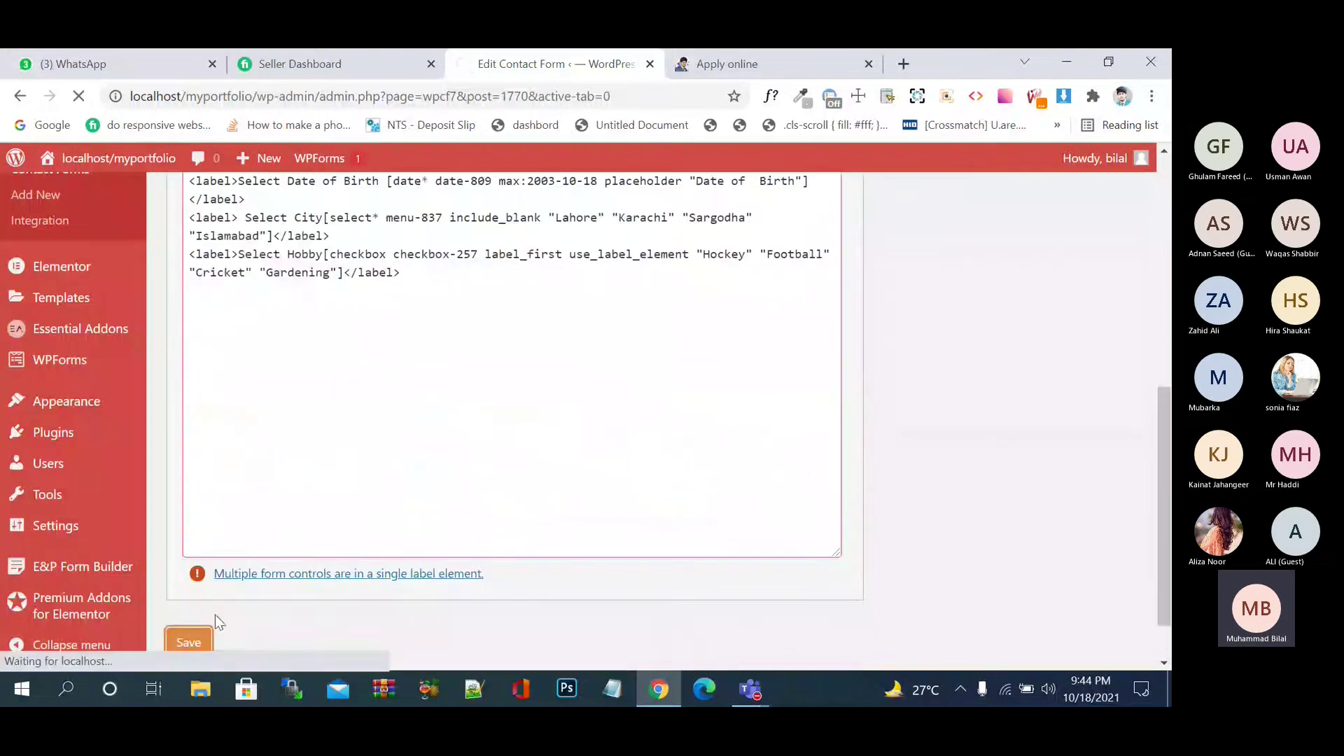
- Reload the Apply online page and tick Hockey, Football and Gardening under Select Hobby
click(714, 63)
click(81, 97)
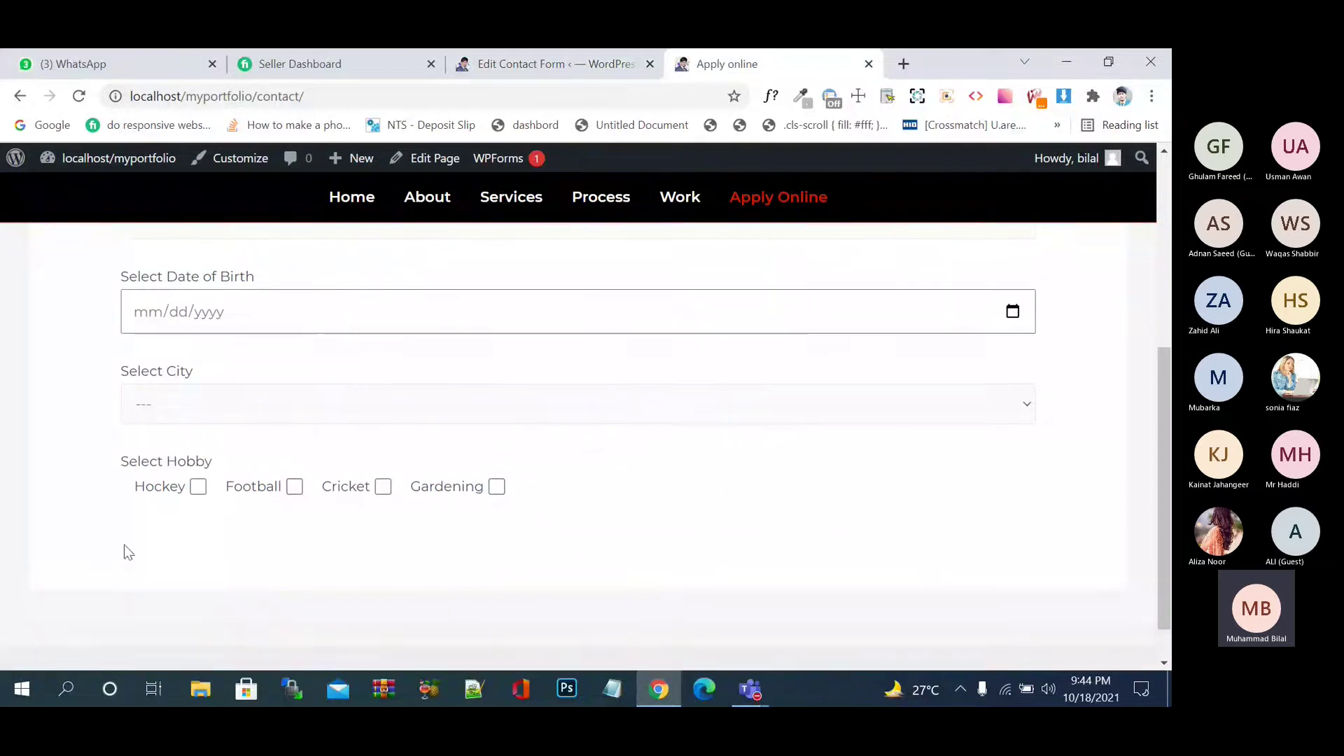
click(198, 487)
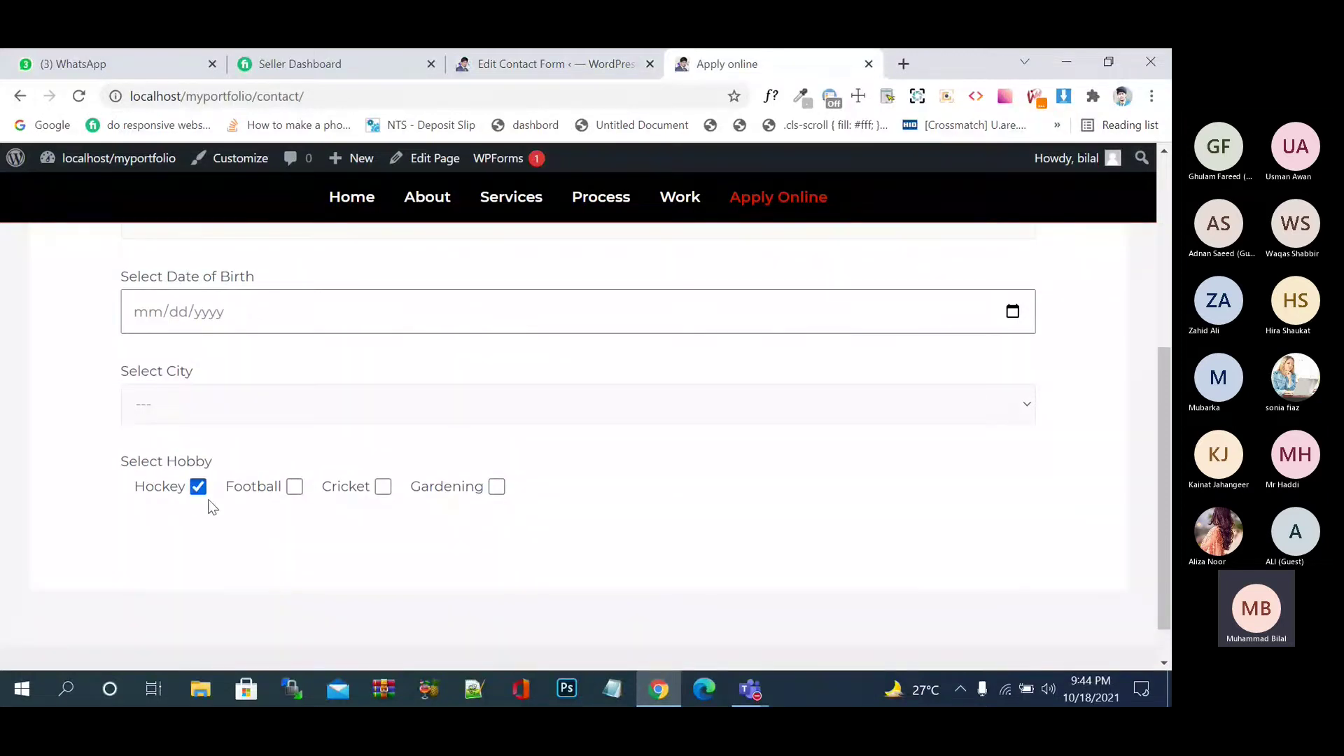
click(265, 488)
click(332, 488)
click(435, 491)
click(336, 489)
drag(210, 461, 124, 464)
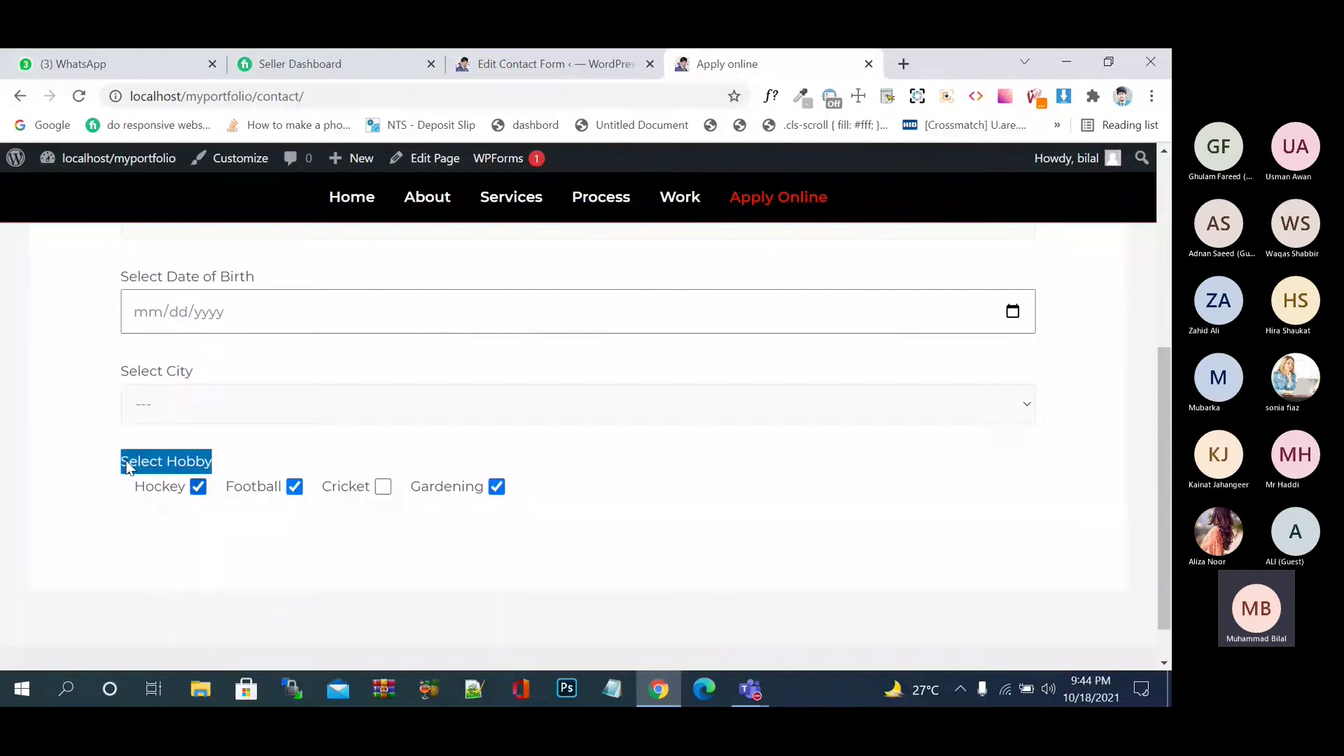
click(218, 524)
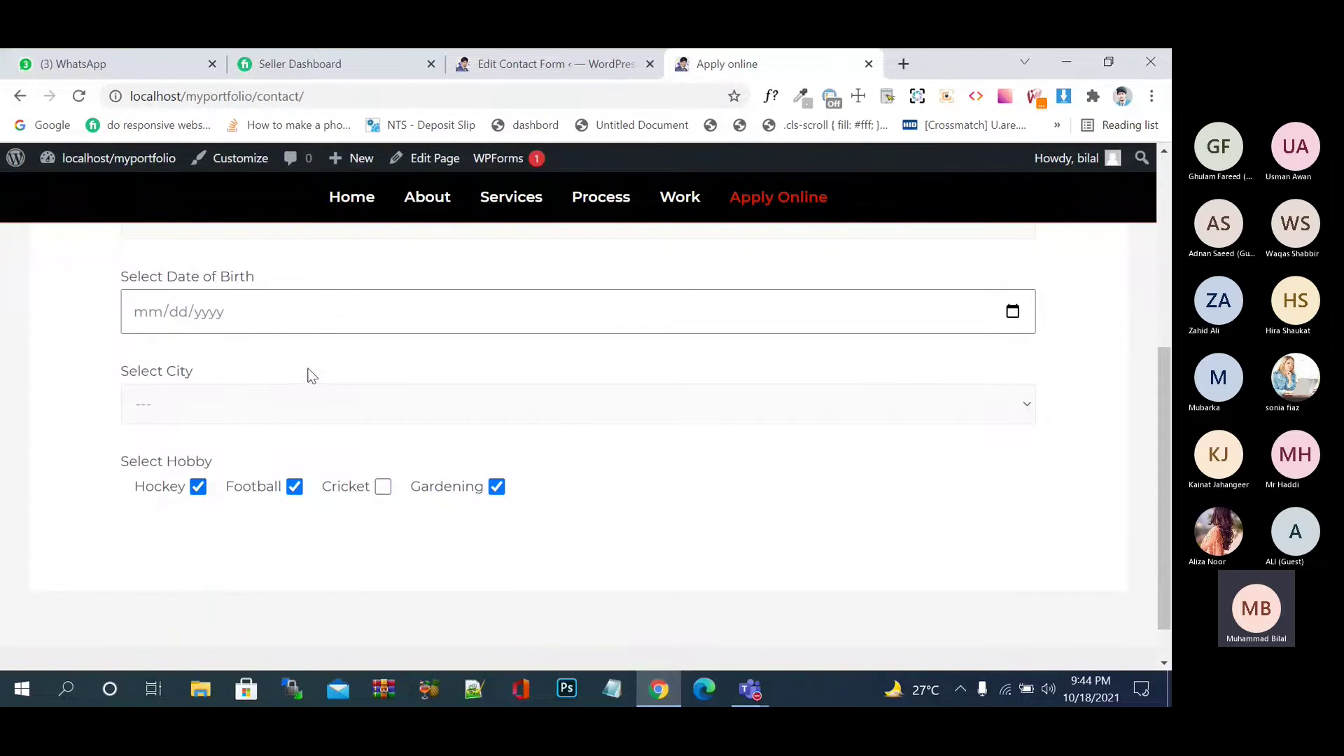
- Try Sargodha, Lahore and other cities in Select City, settle on Islamabad, then return to the editor
click(309, 406)
click(311, 487)
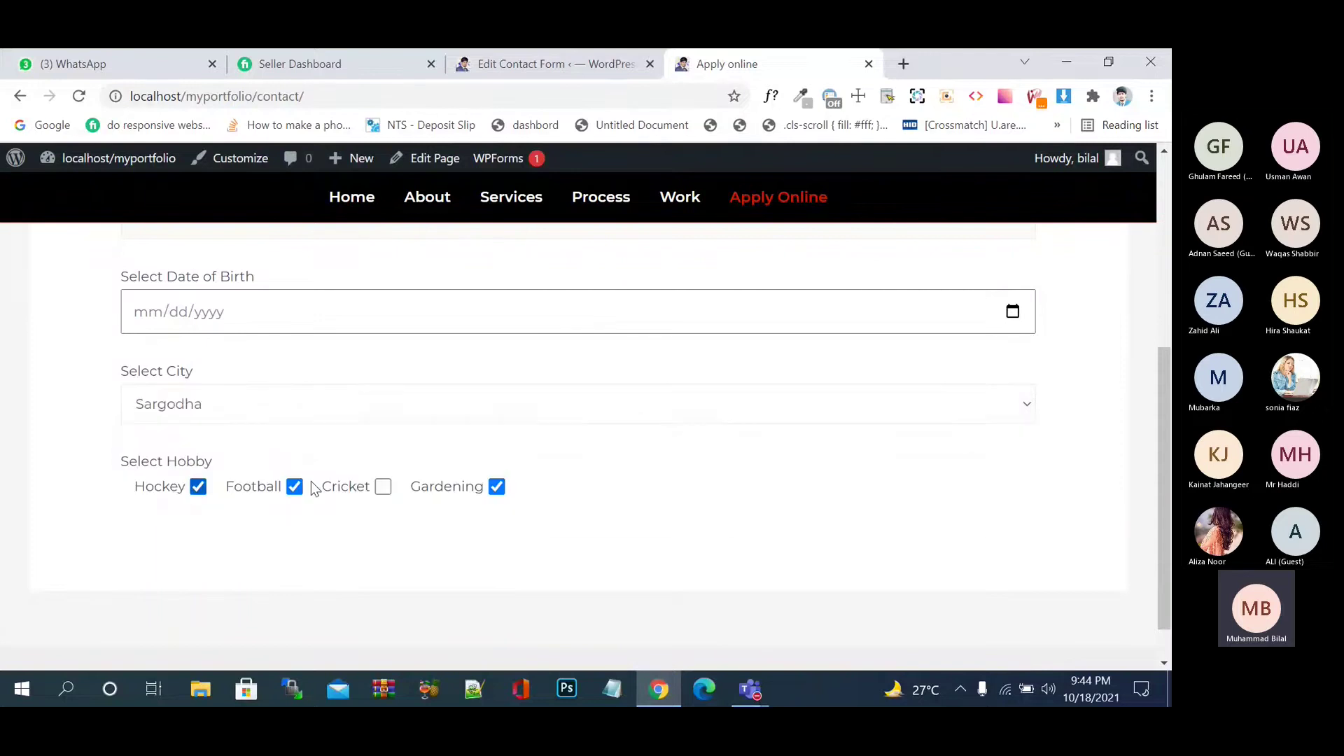
click(327, 406)
click(329, 450)
click(342, 410)
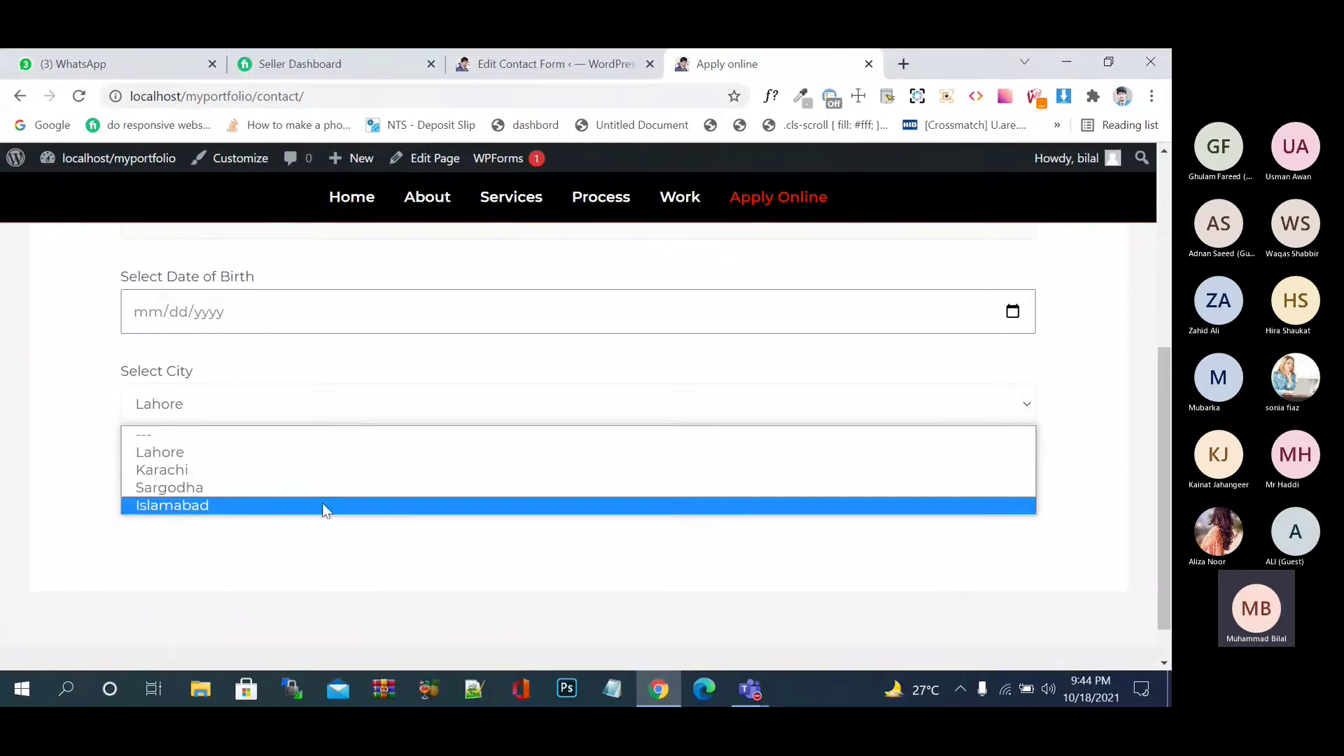
click(325, 504)
click(354, 407)
click(343, 505)
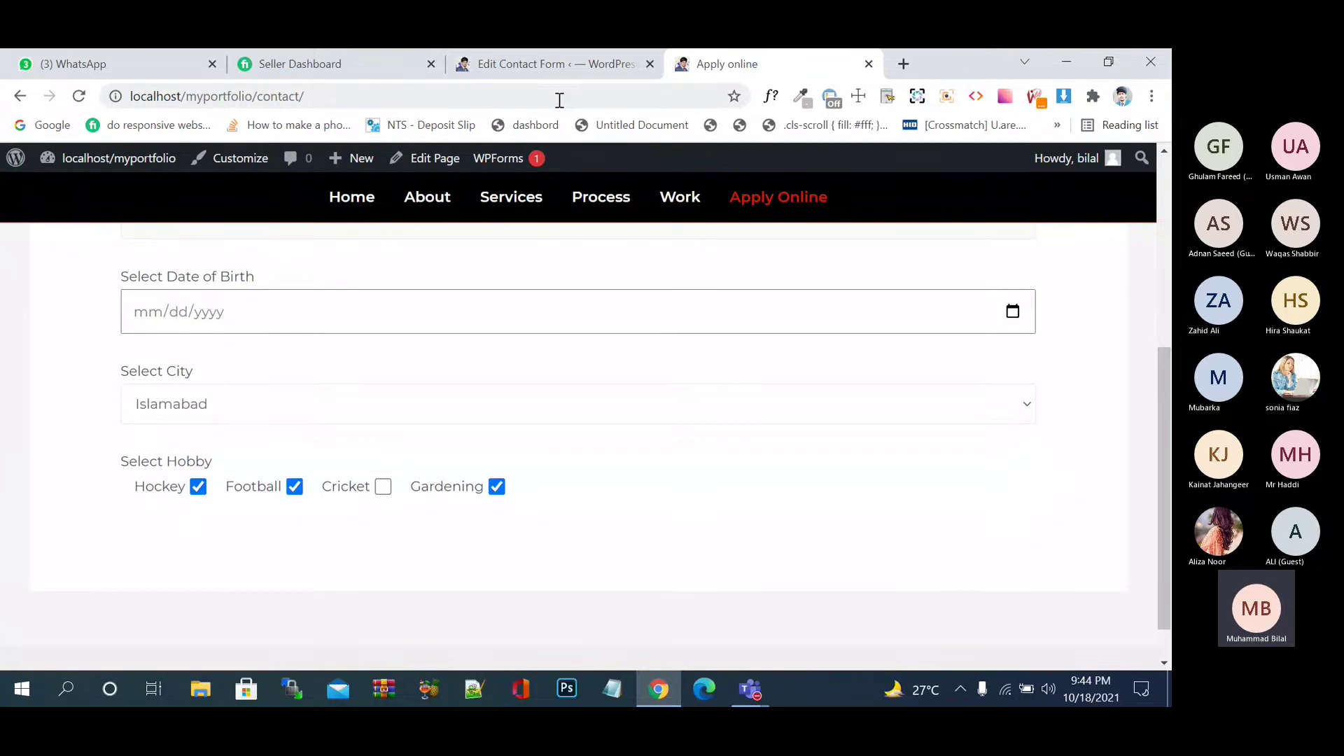
click(549, 63)
- Put the caret on the template's empty last line and open the submit form-tag generator
scroll(525, 410, down, 6)
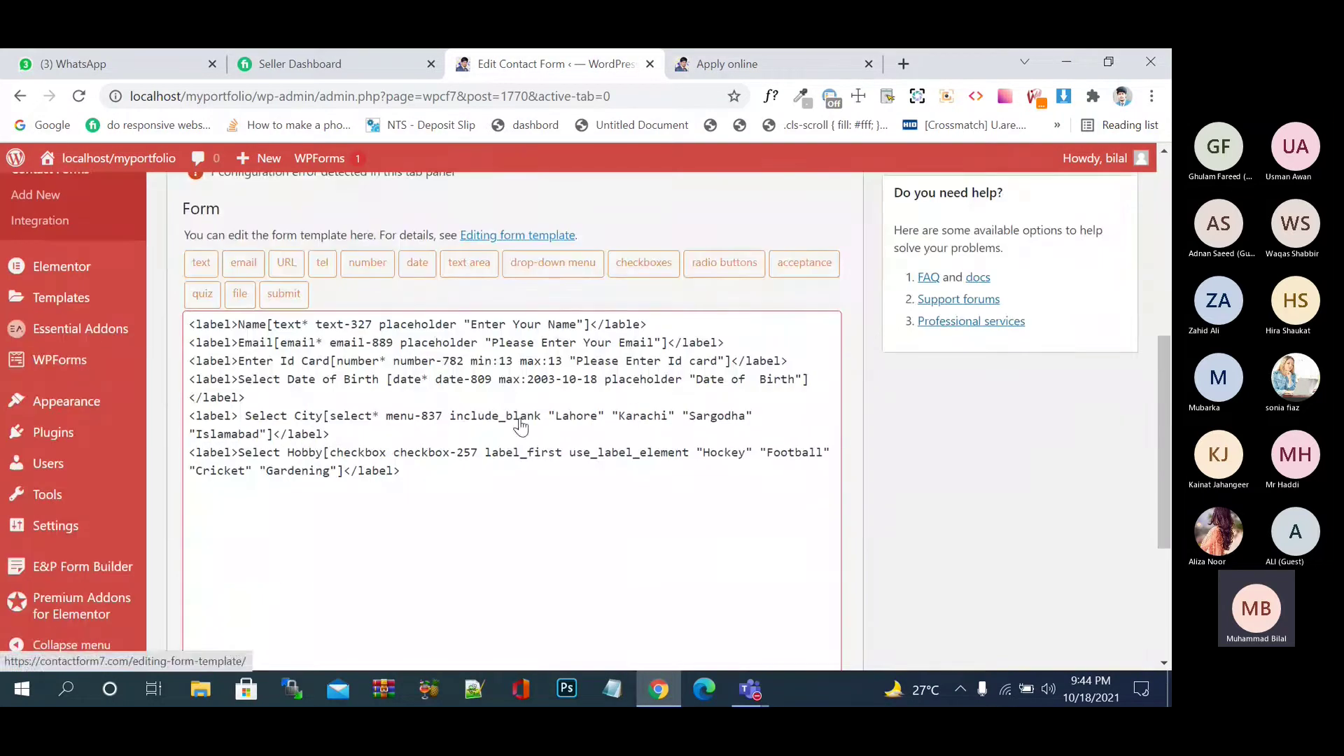
click(444, 489)
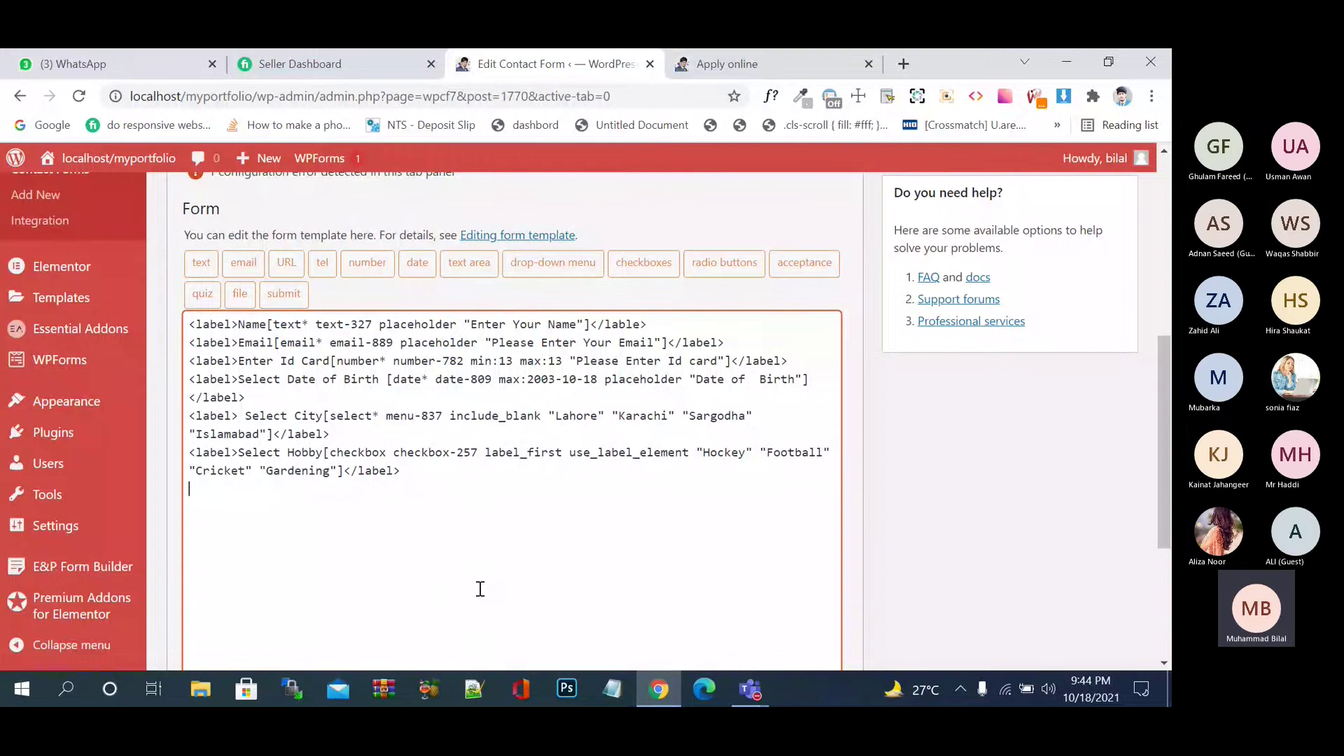
click(562, 364)
key(ctrl+Tab)
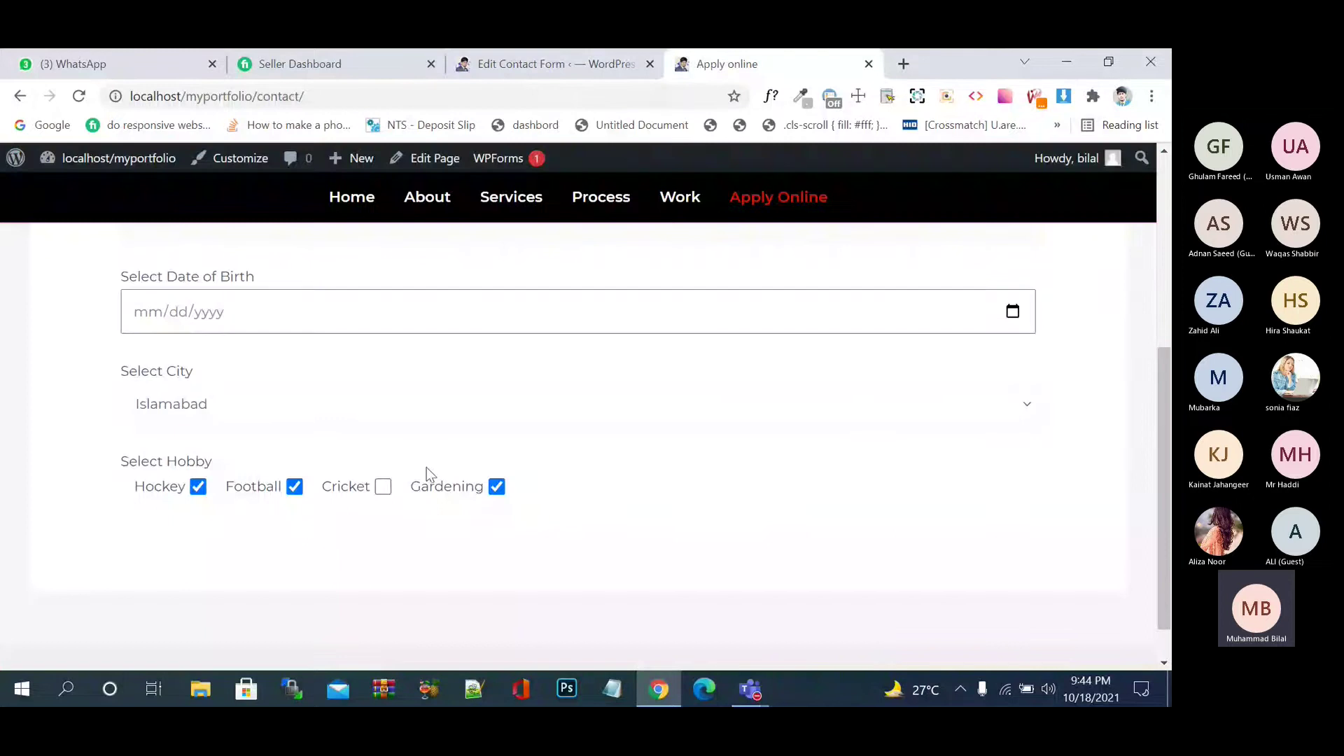
click(614, 58)
click(587, 486)
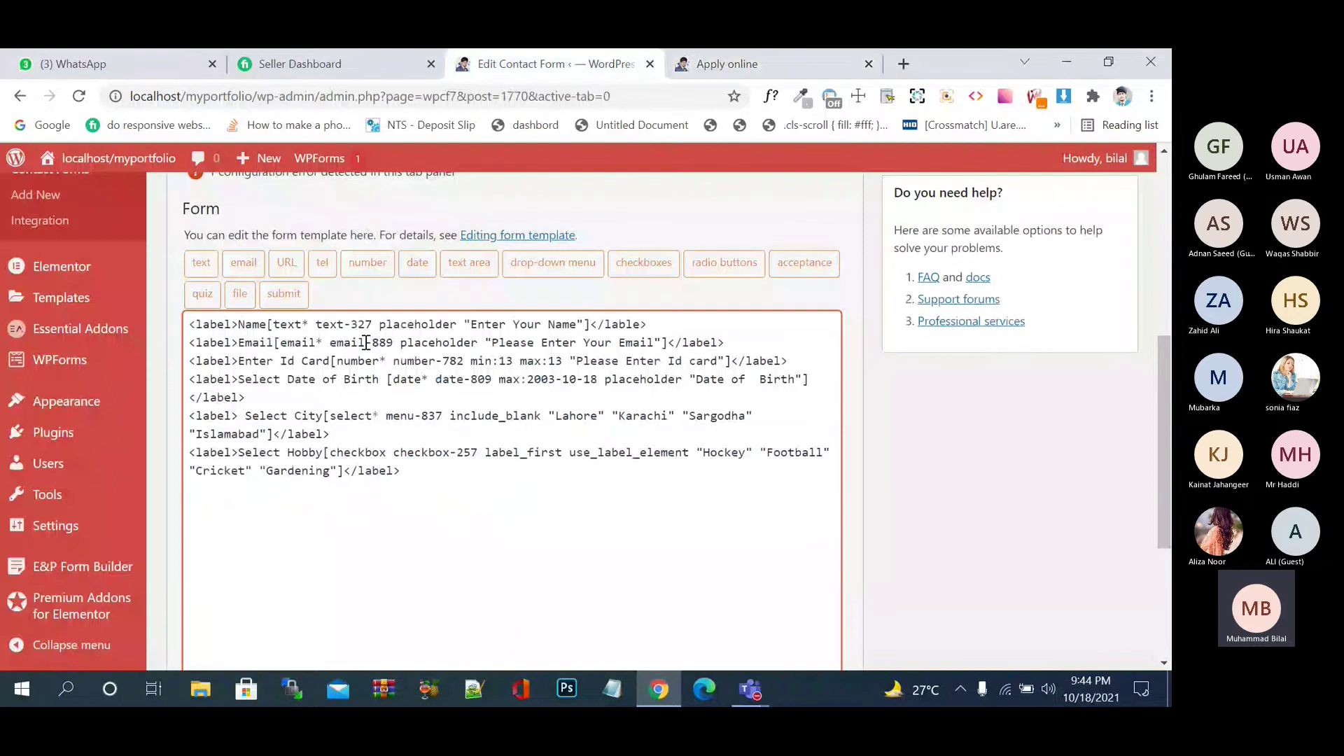
click(293, 300)
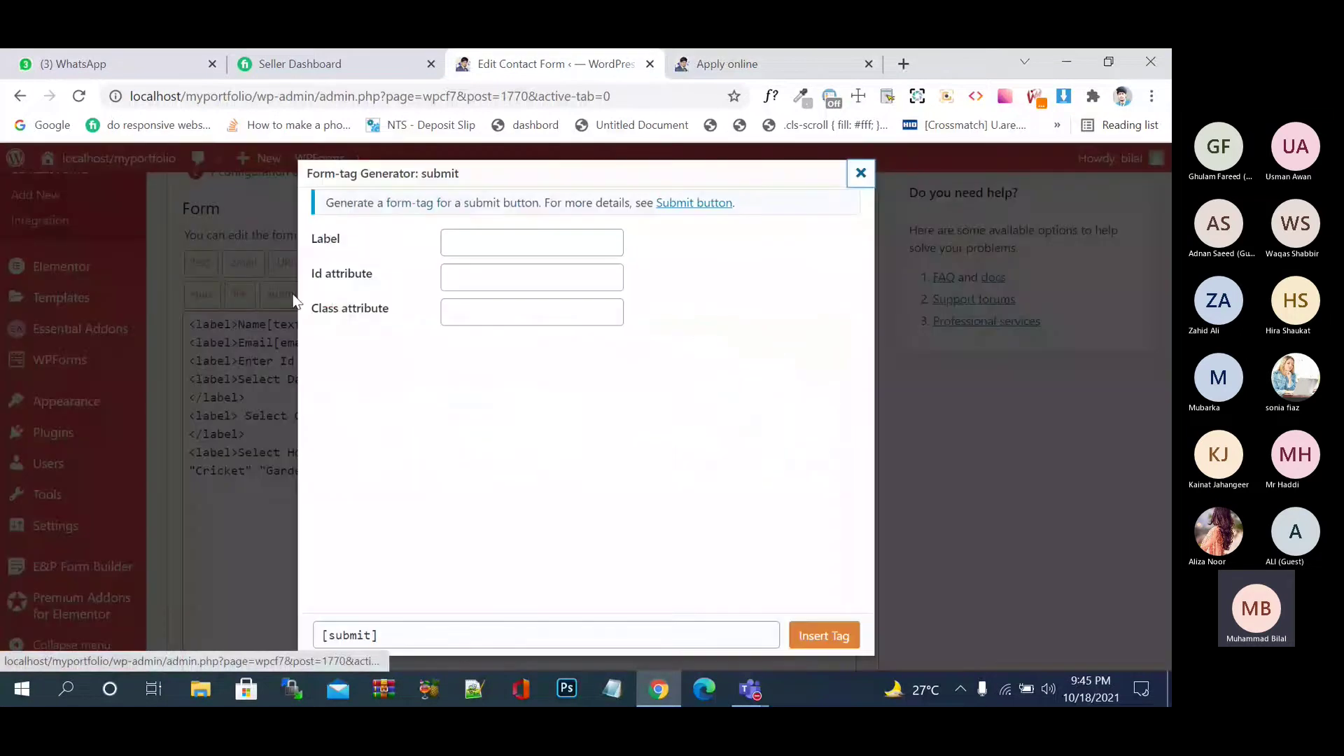
- Insert a submit tag labelled 'Apply Now' at the end of the template and save the form
click(500, 247)
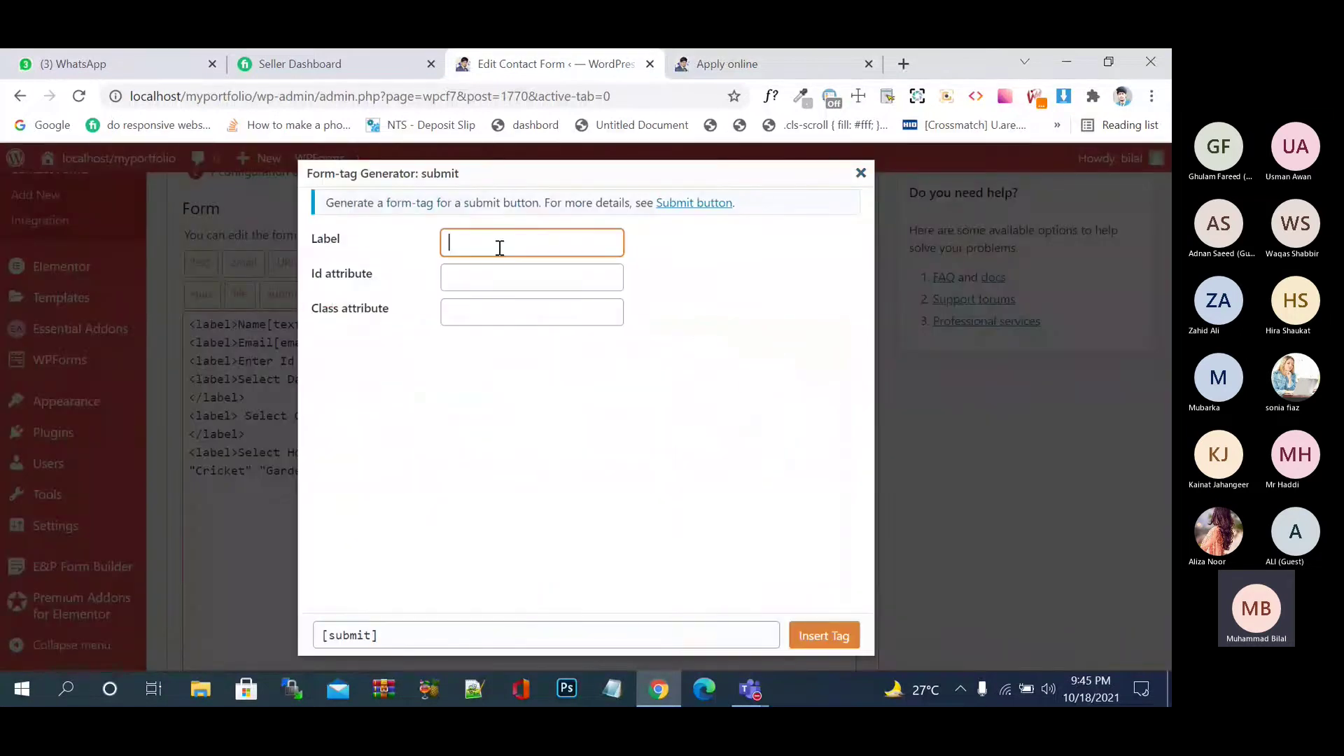
text(Apply Now)
click(820, 634)
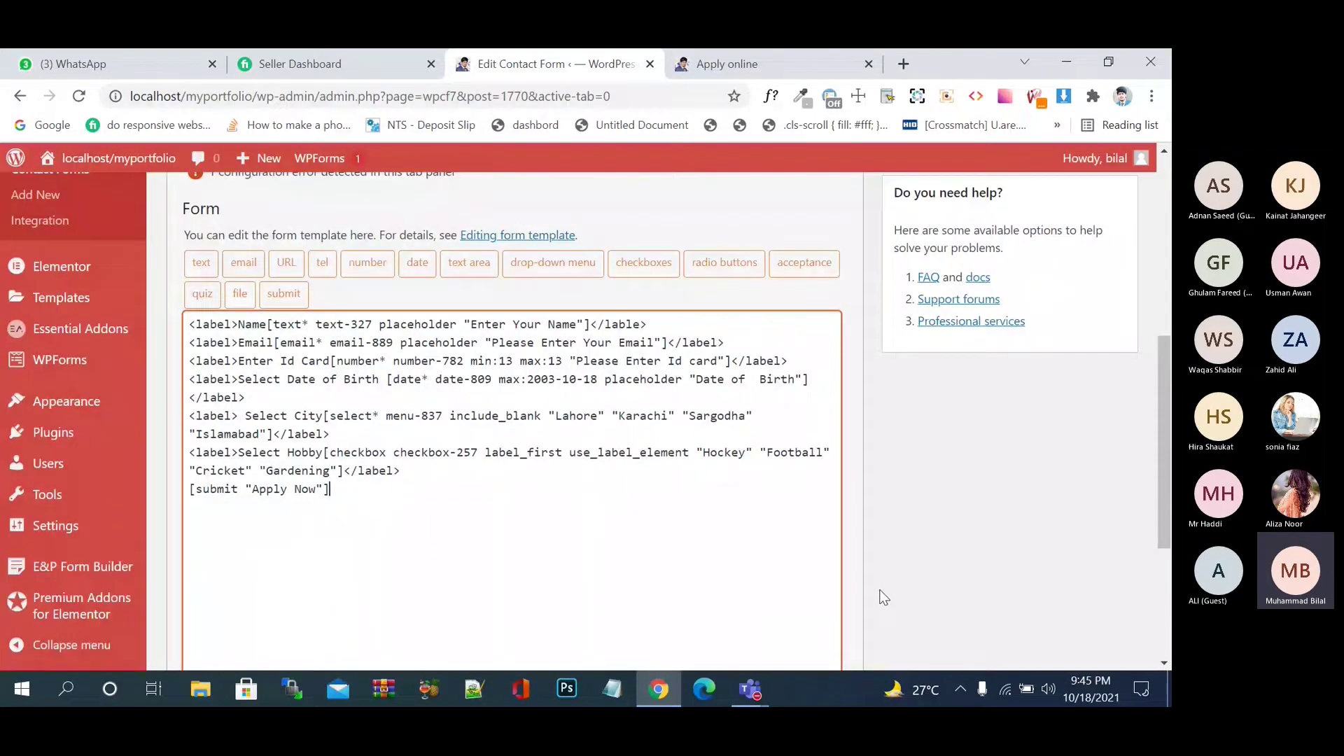
scroll(884, 597, down, 4)
click(191, 574)
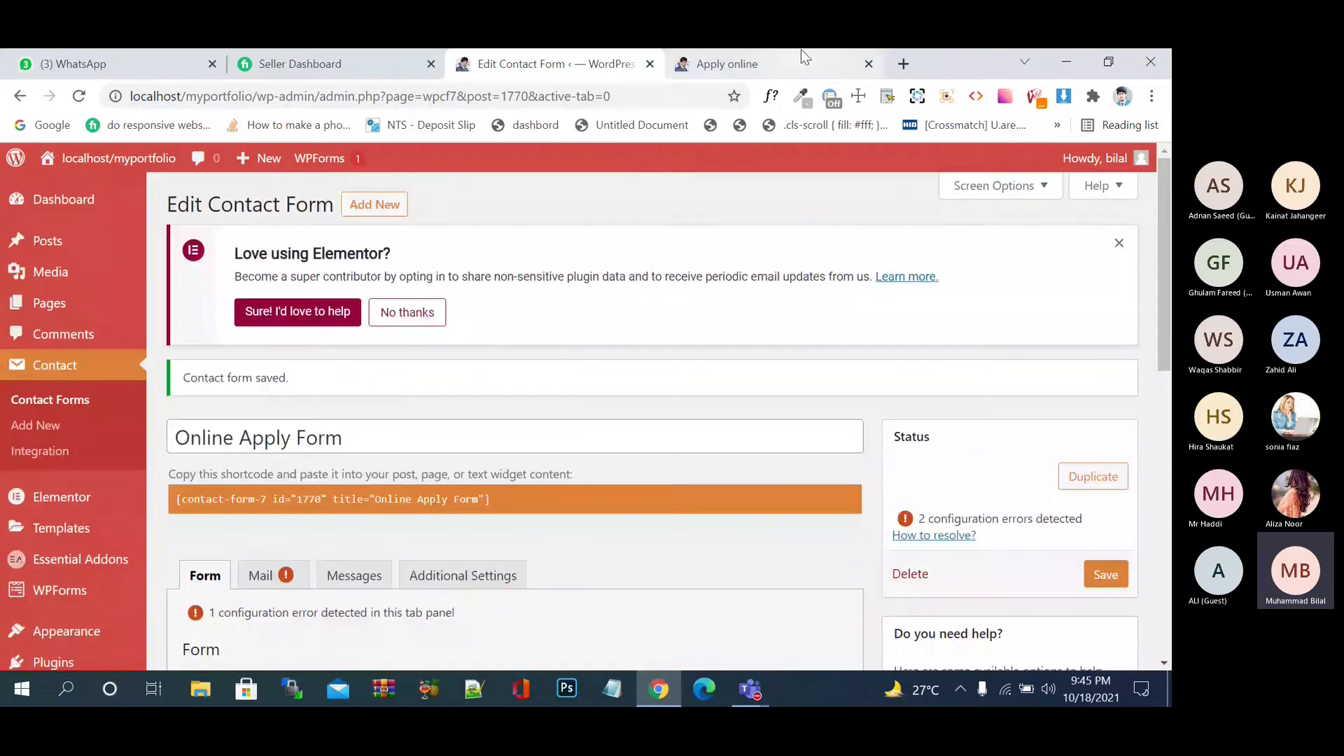
click(801, 56)
- Reload the Apply online page, submit it empty, and scroll through the required-field errors
click(78, 96)
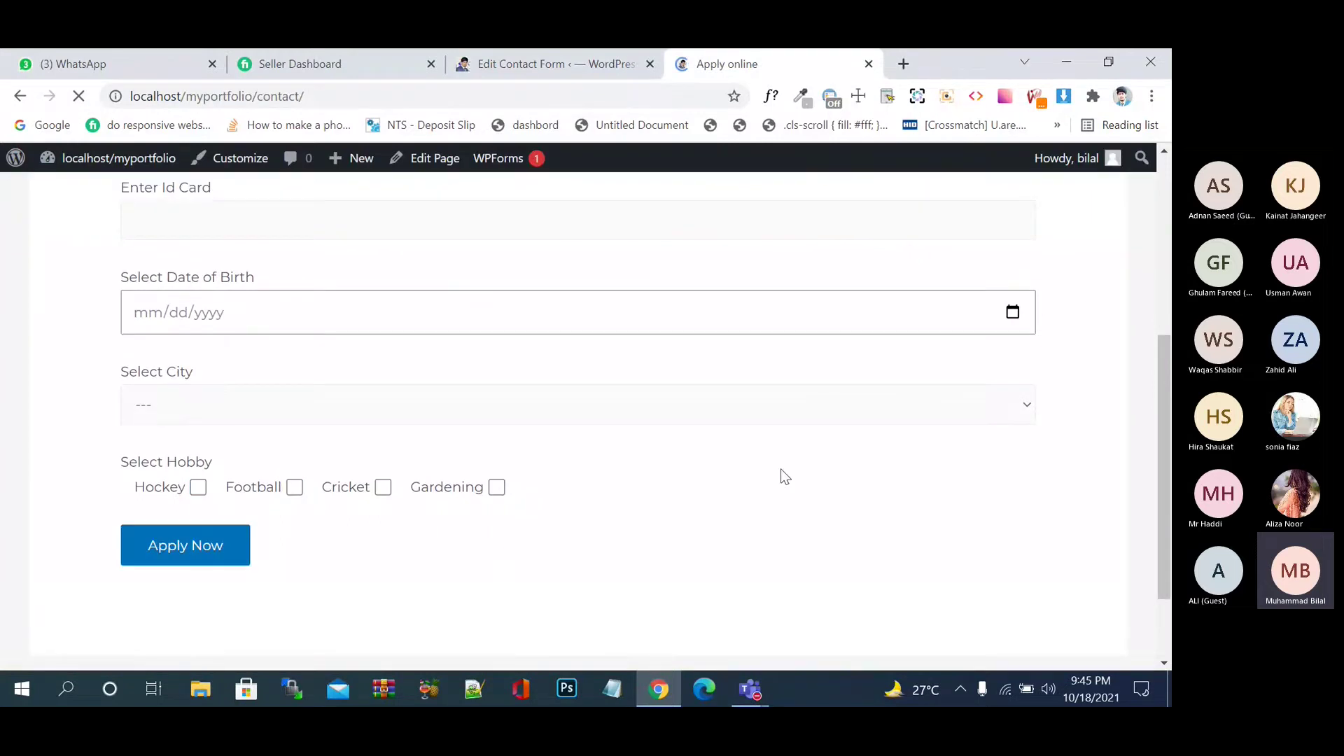
click(185, 545)
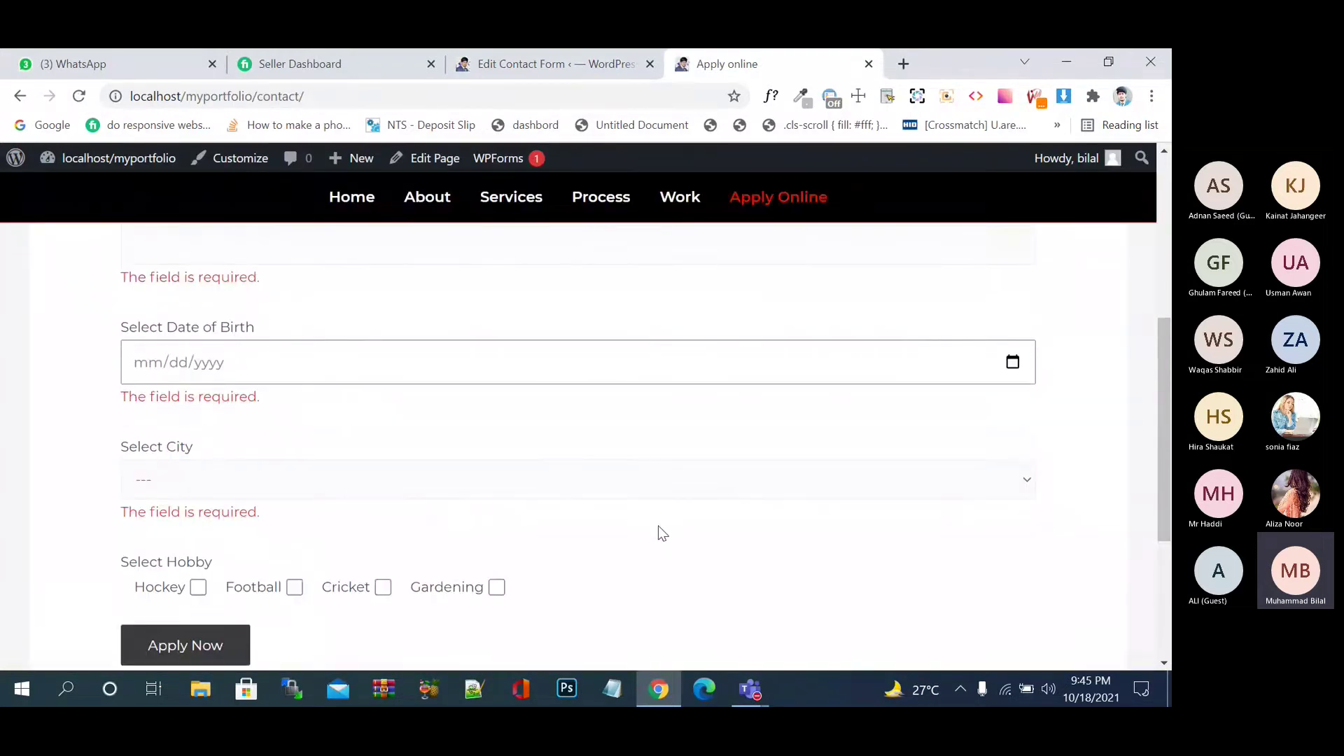
scroll(658, 527, up, 3)
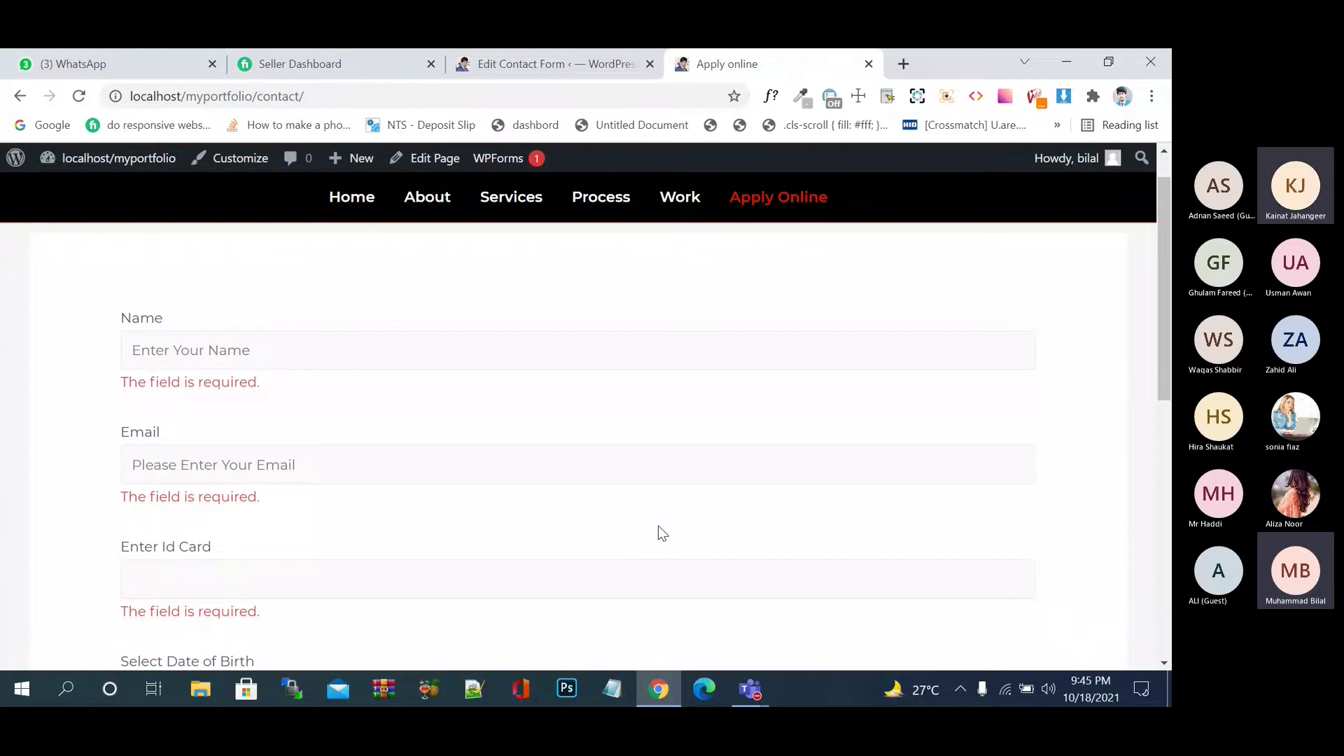
scroll(658, 526, down, 4)
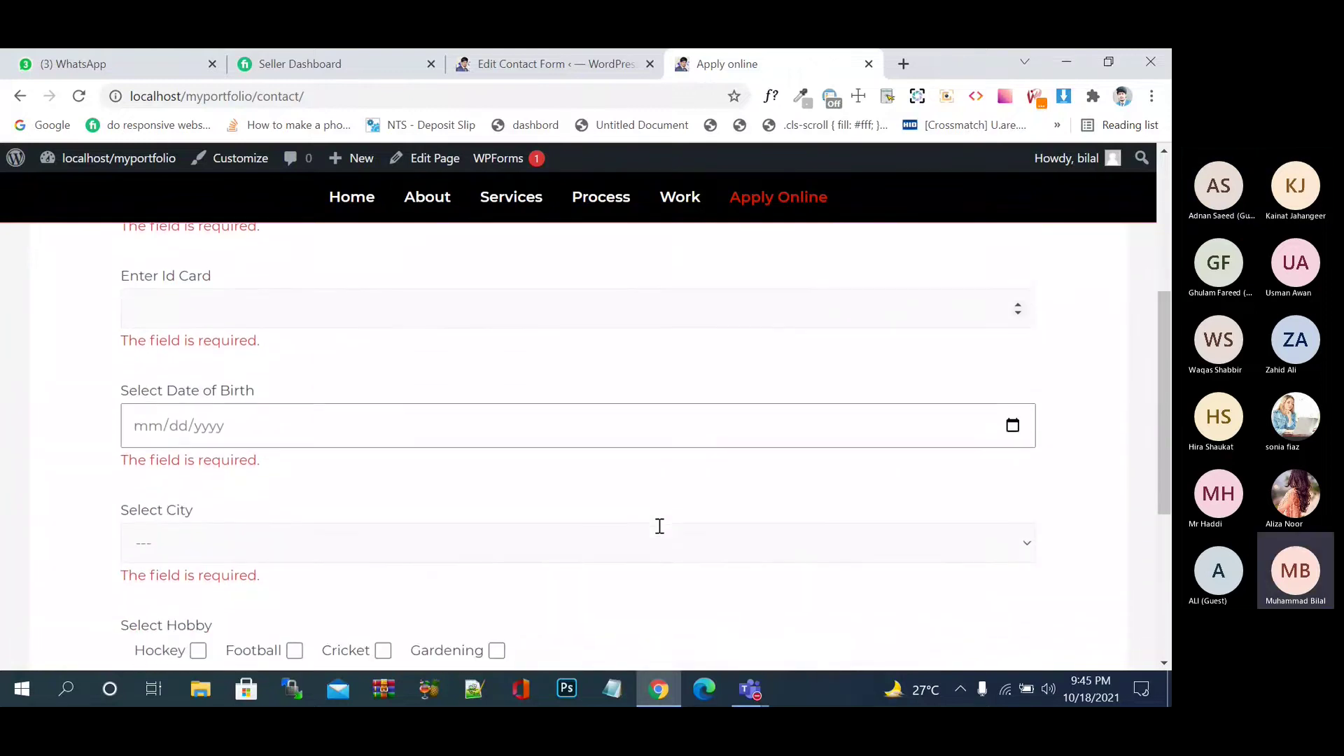
scroll(659, 526, down, 2)
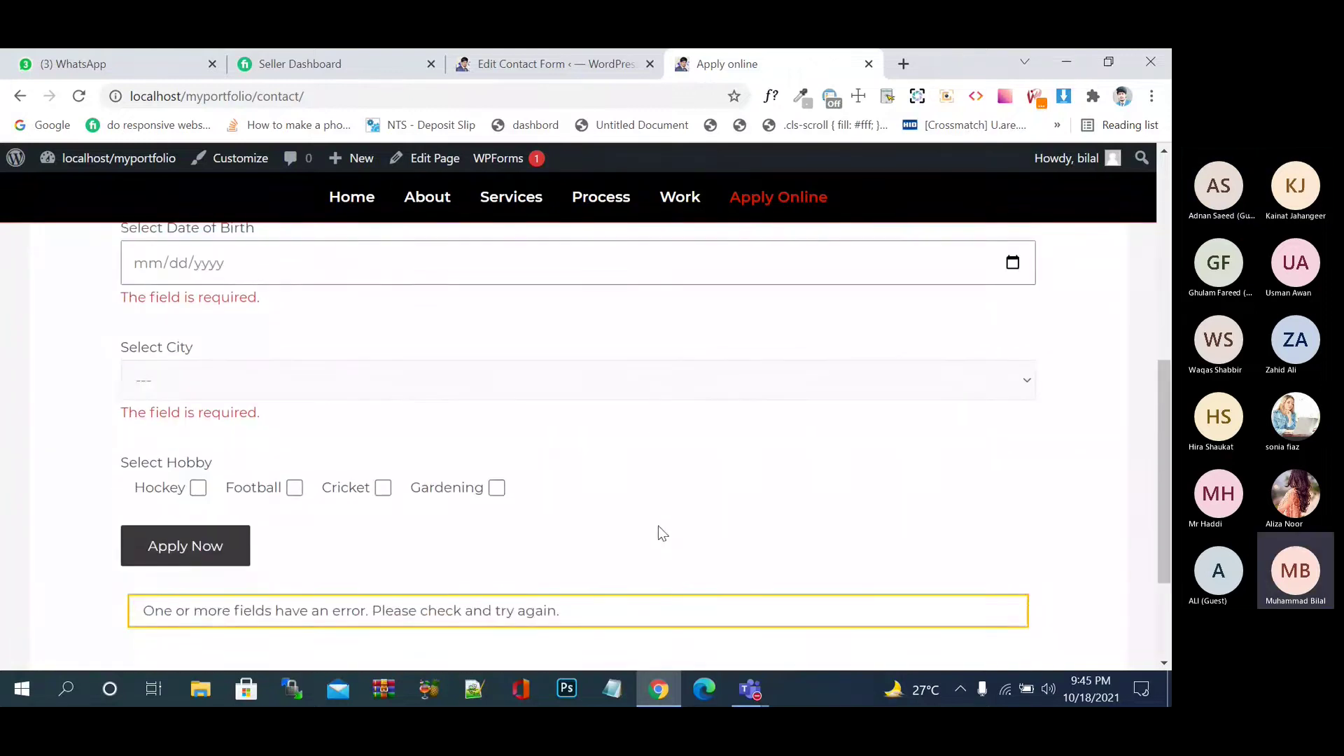
scroll(658, 526, down, 1)
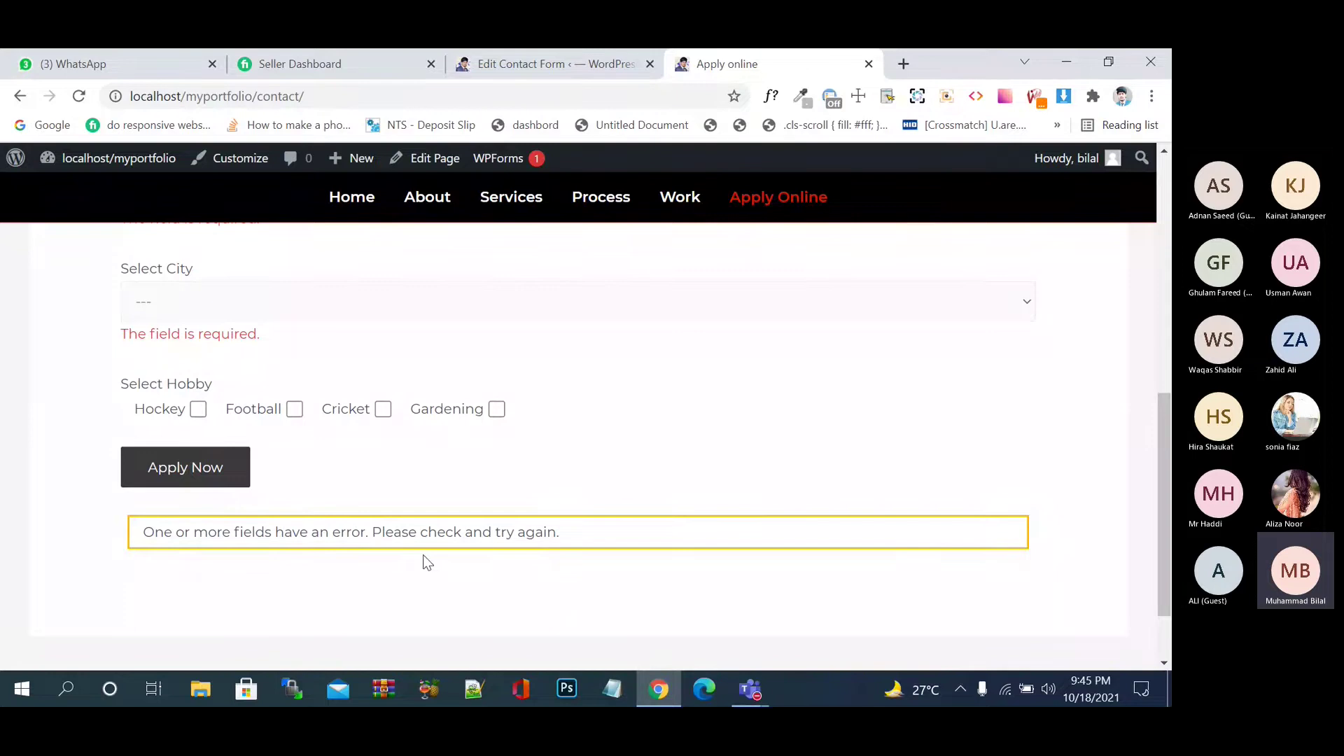
scroll(427, 563, up, 5)
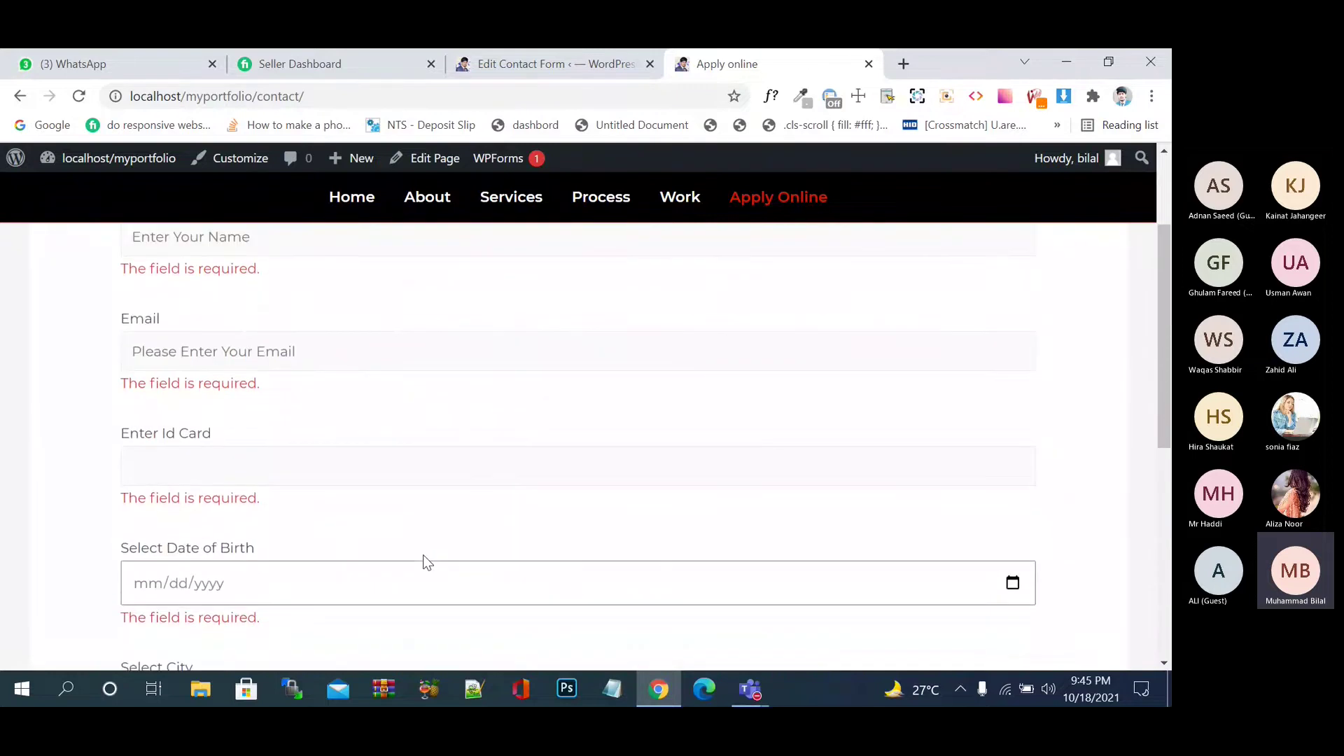
scroll(422, 555, up, 2)
- Enter the applicant's name, a partial email and an overlong 20-digit Id Card number
click(289, 392)
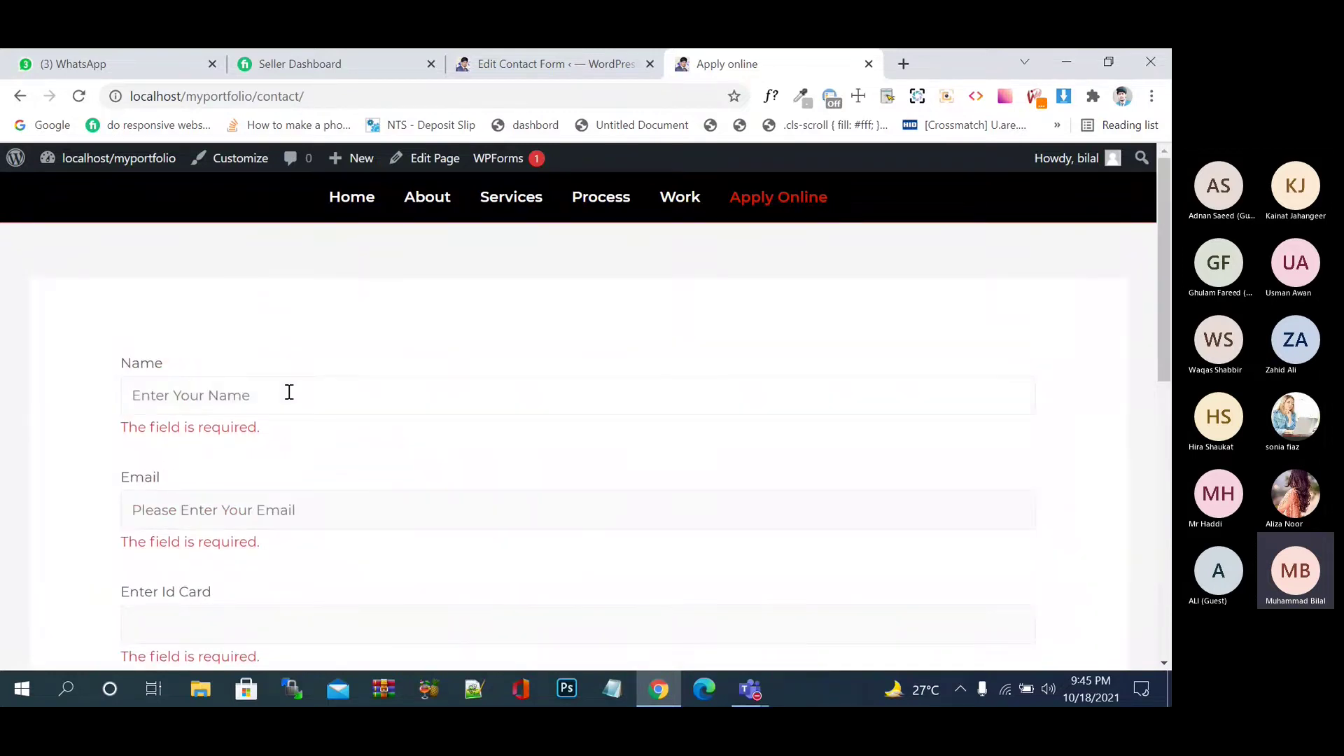
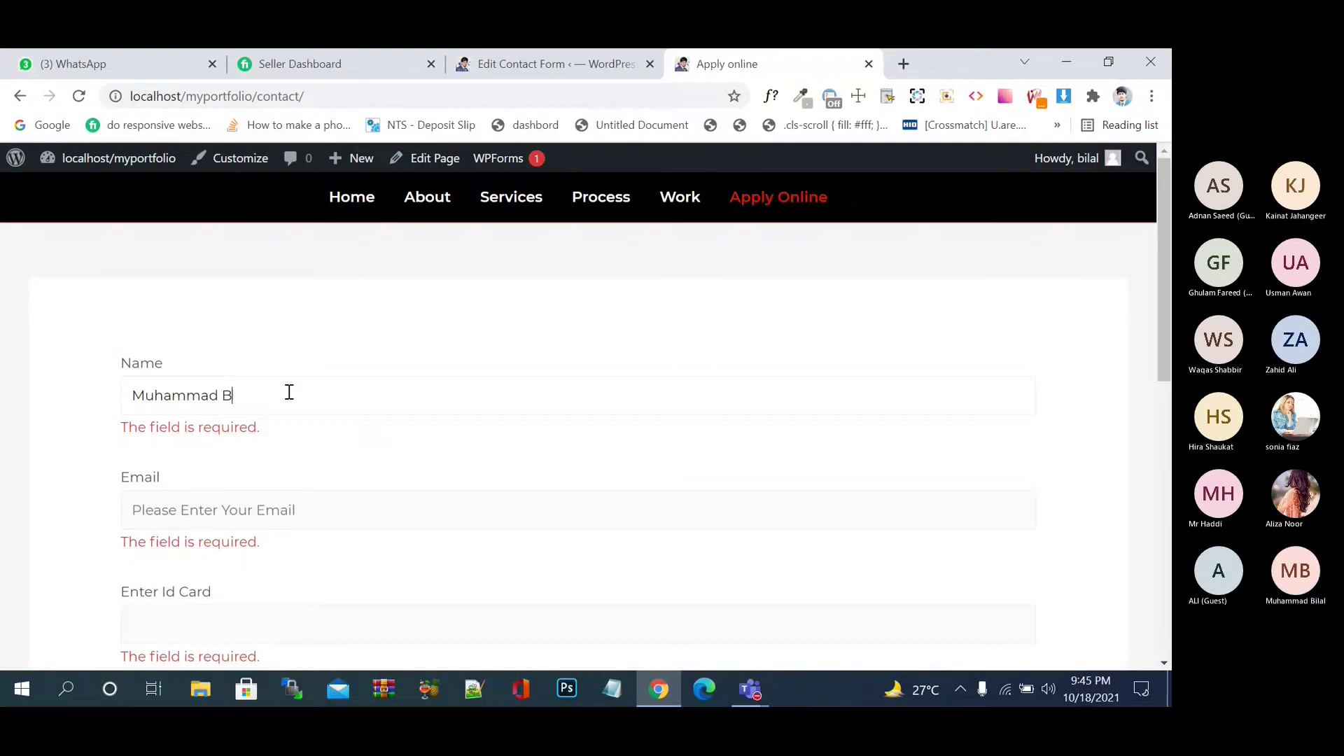
click(313, 519)
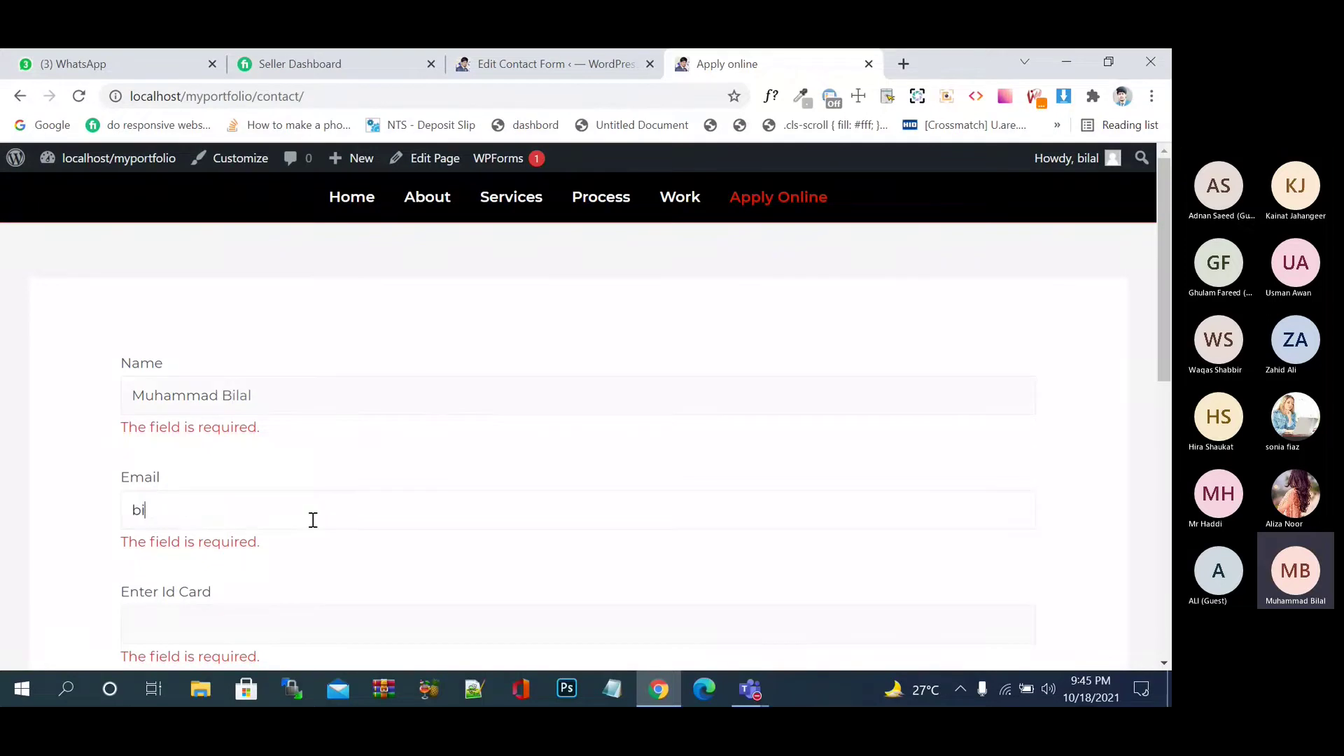
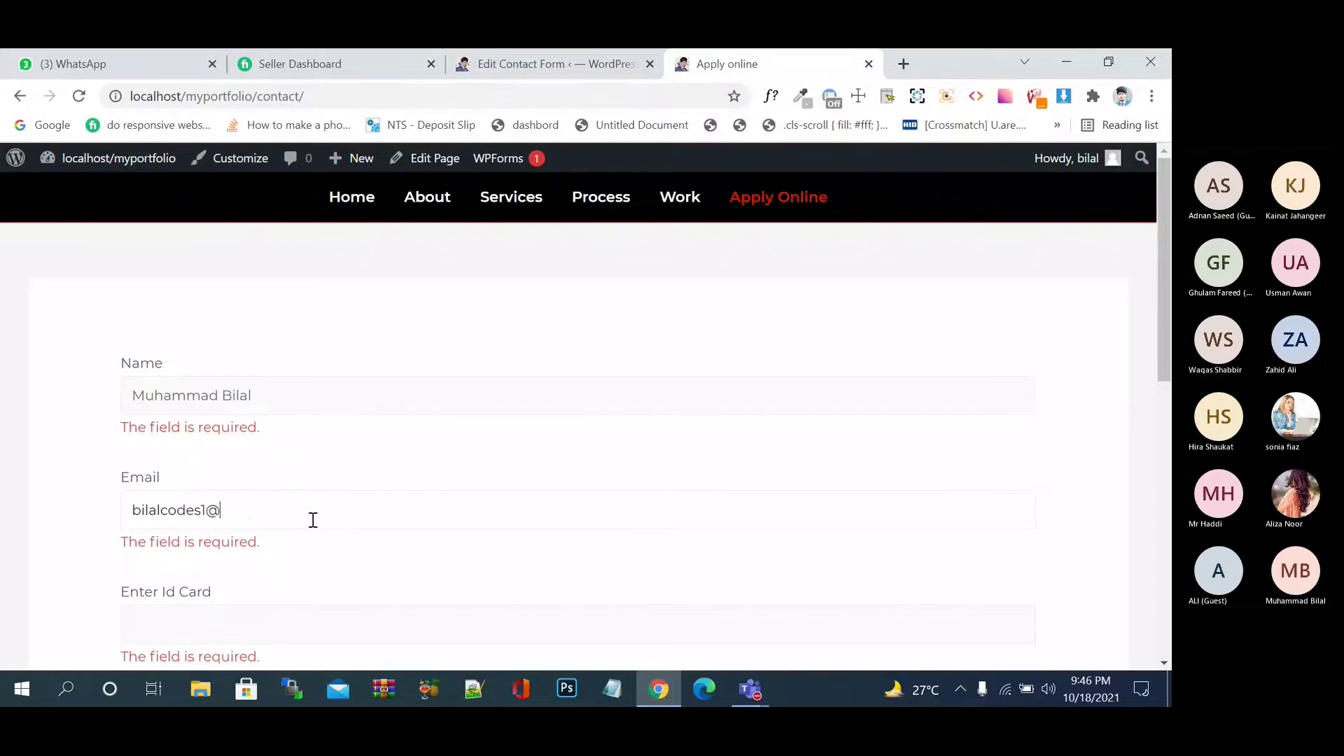
scroll(313, 519, down, 2)
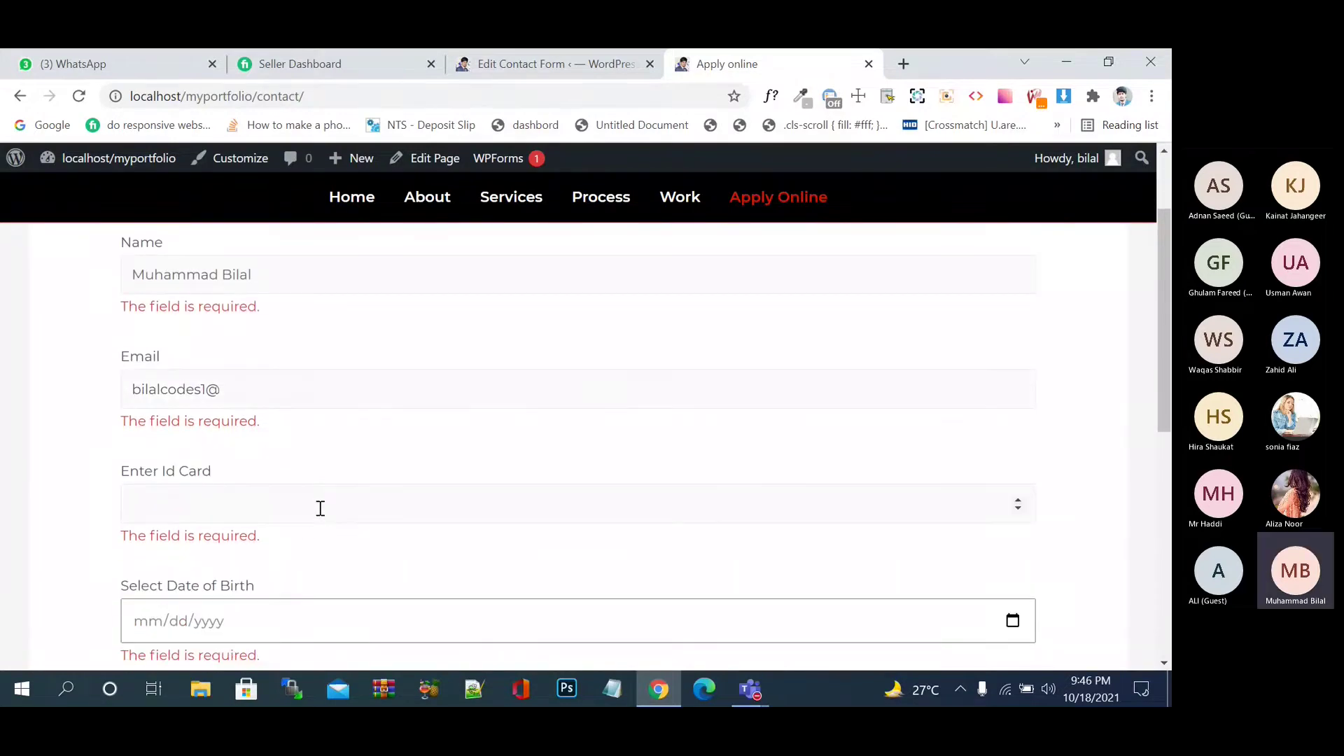
click(320, 509)
text(33333333333333333333)
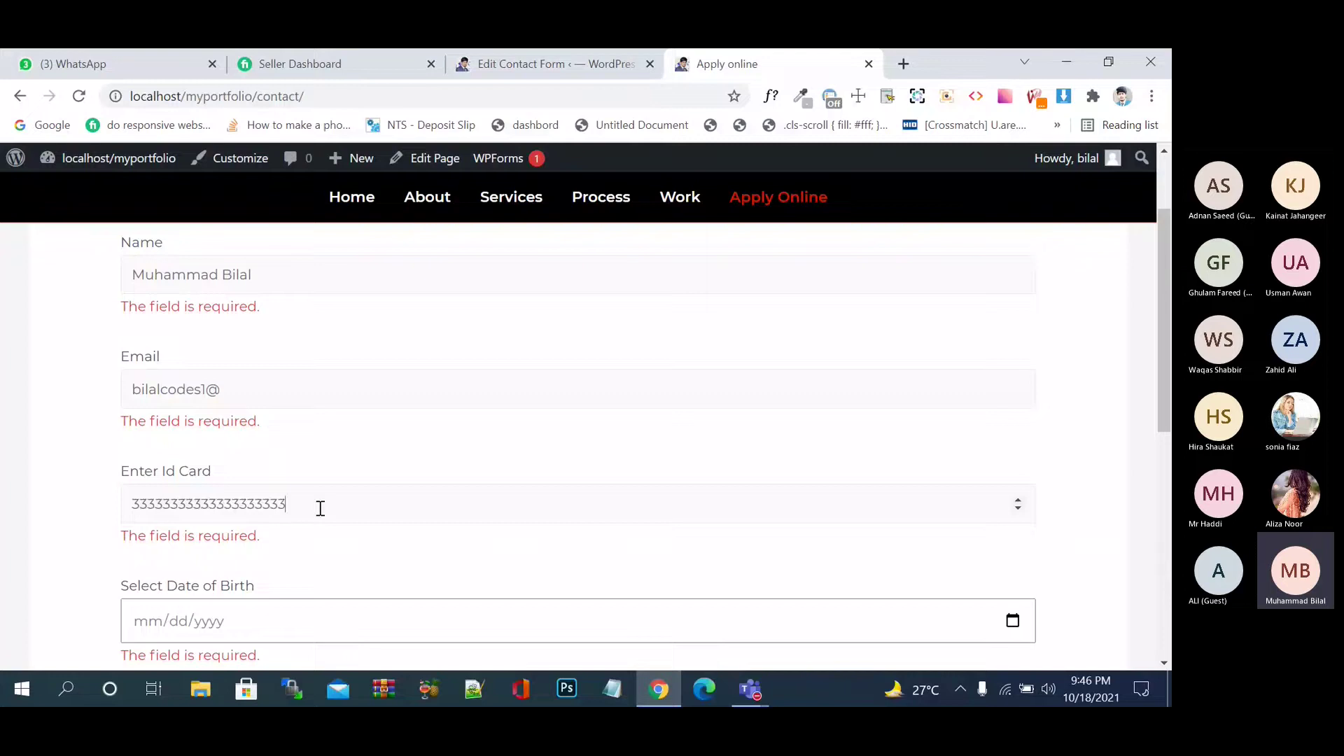
- Set birth date 10/15/2003, city Karachi and hobby Football, then submit the form
scroll(319, 507, down, 2)
click(1013, 495)
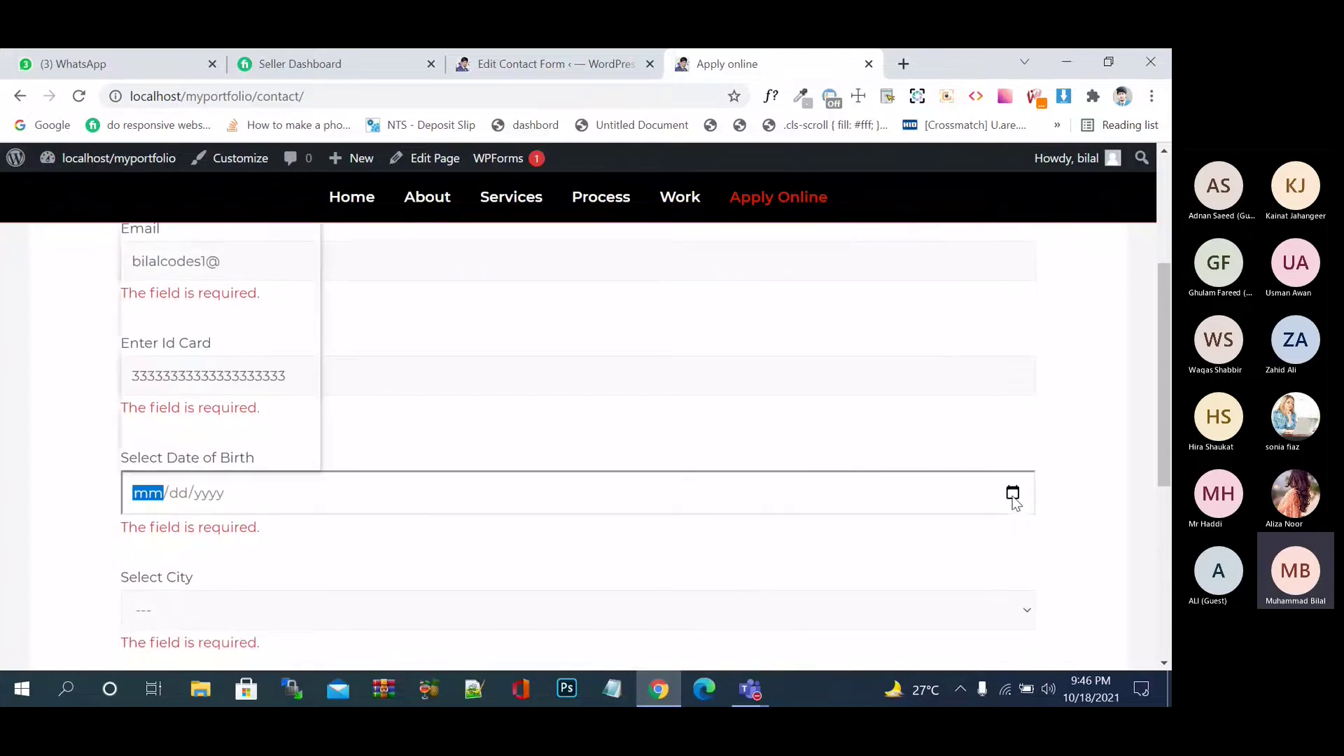
click(224, 345)
scroll(678, 619, down, 2)
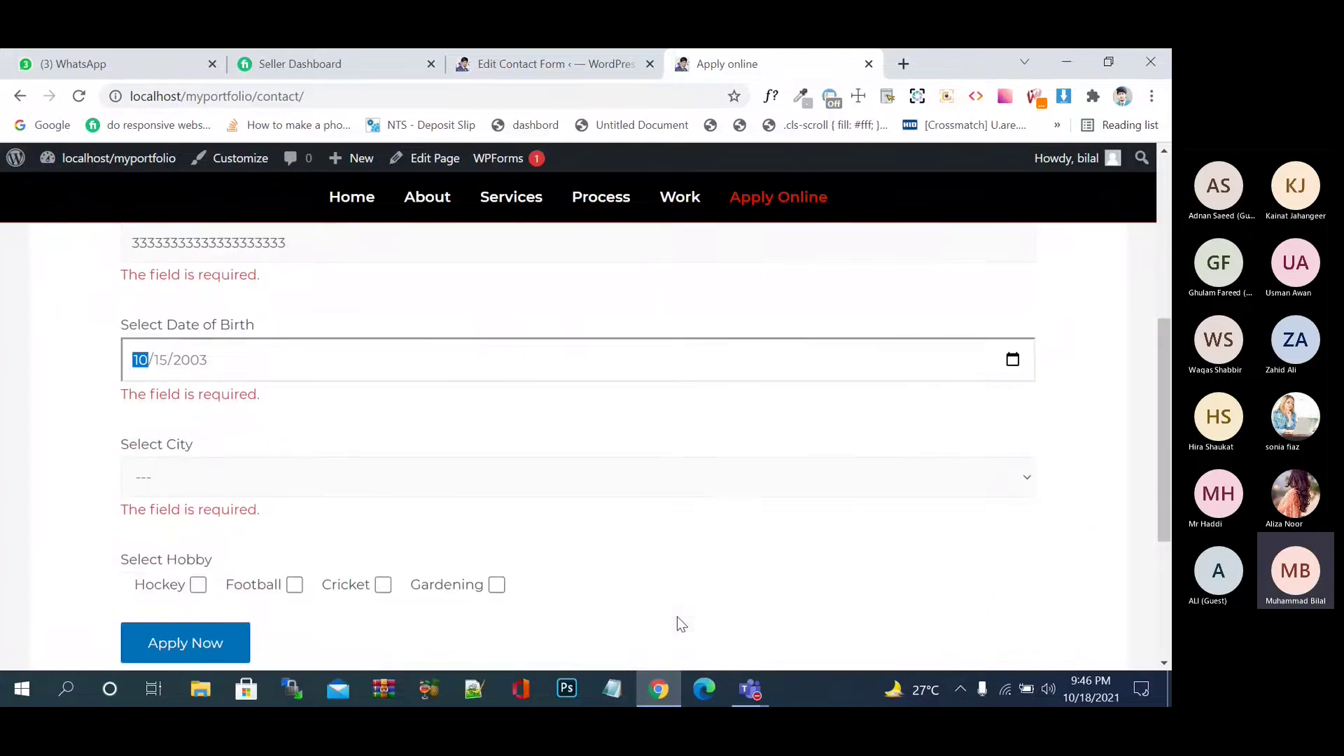
click(691, 486)
click(556, 541)
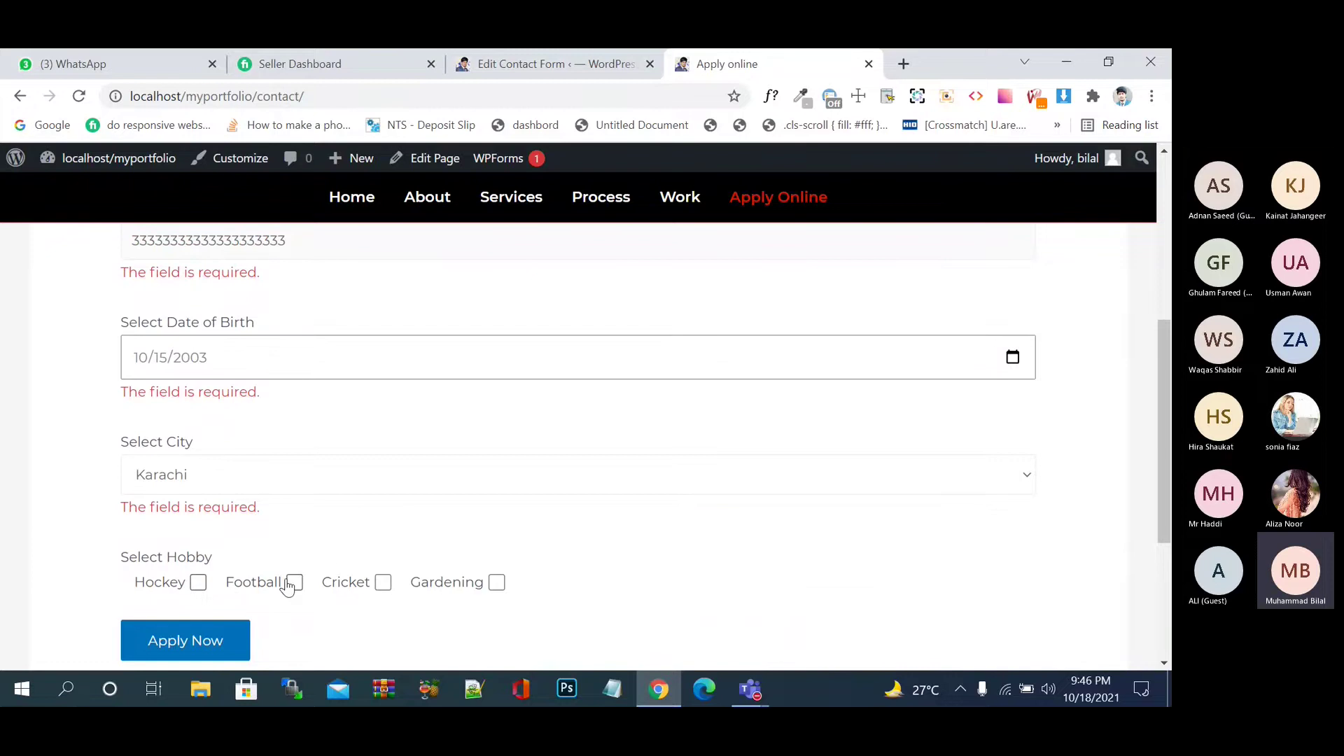
click(288, 587)
click(185, 639)
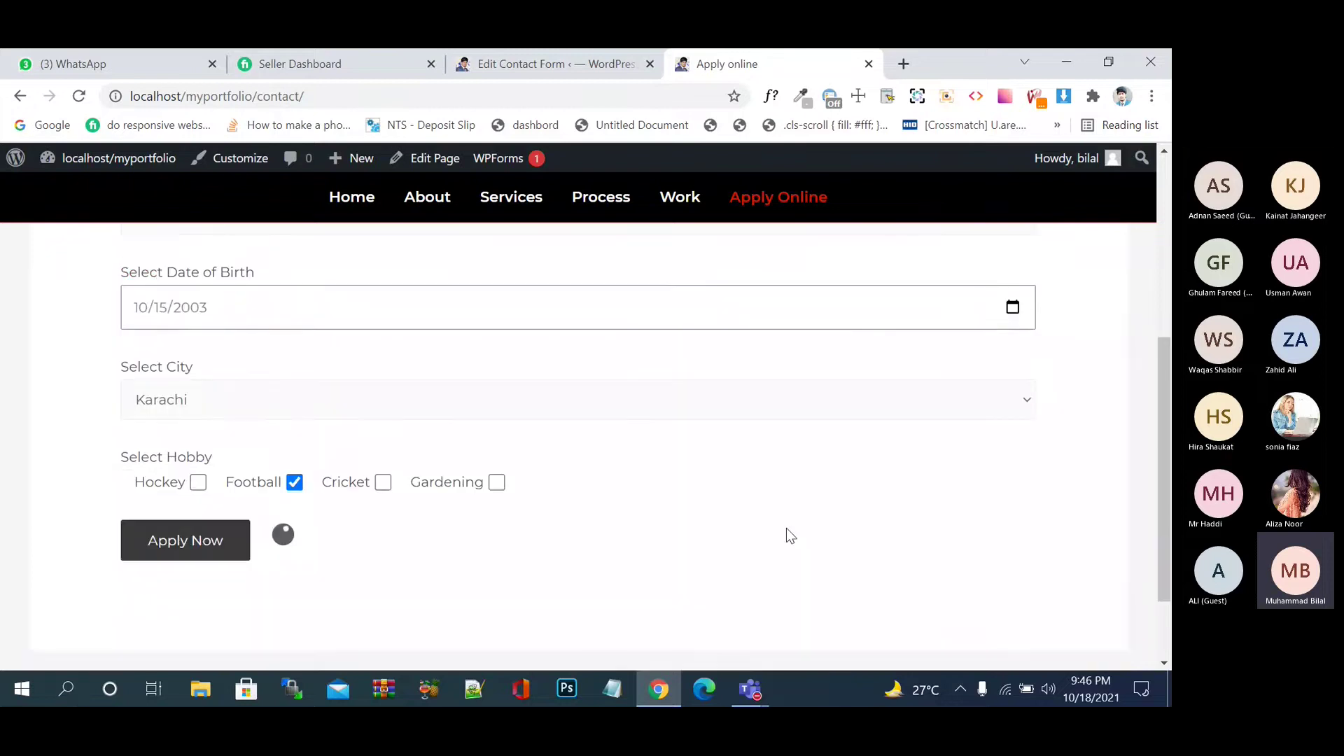
scroll(787, 528, down, 1)
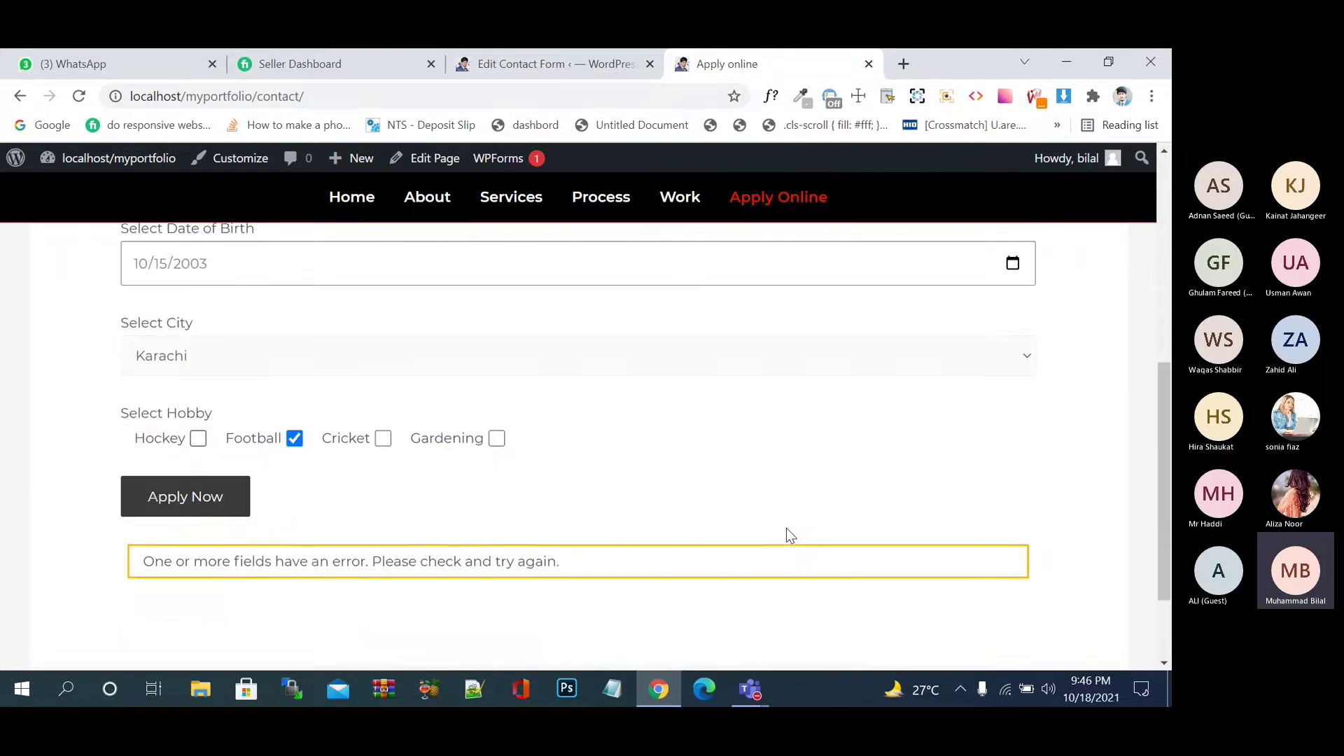
scroll(788, 528, up, 4)
scroll(281, 404, up, 1)
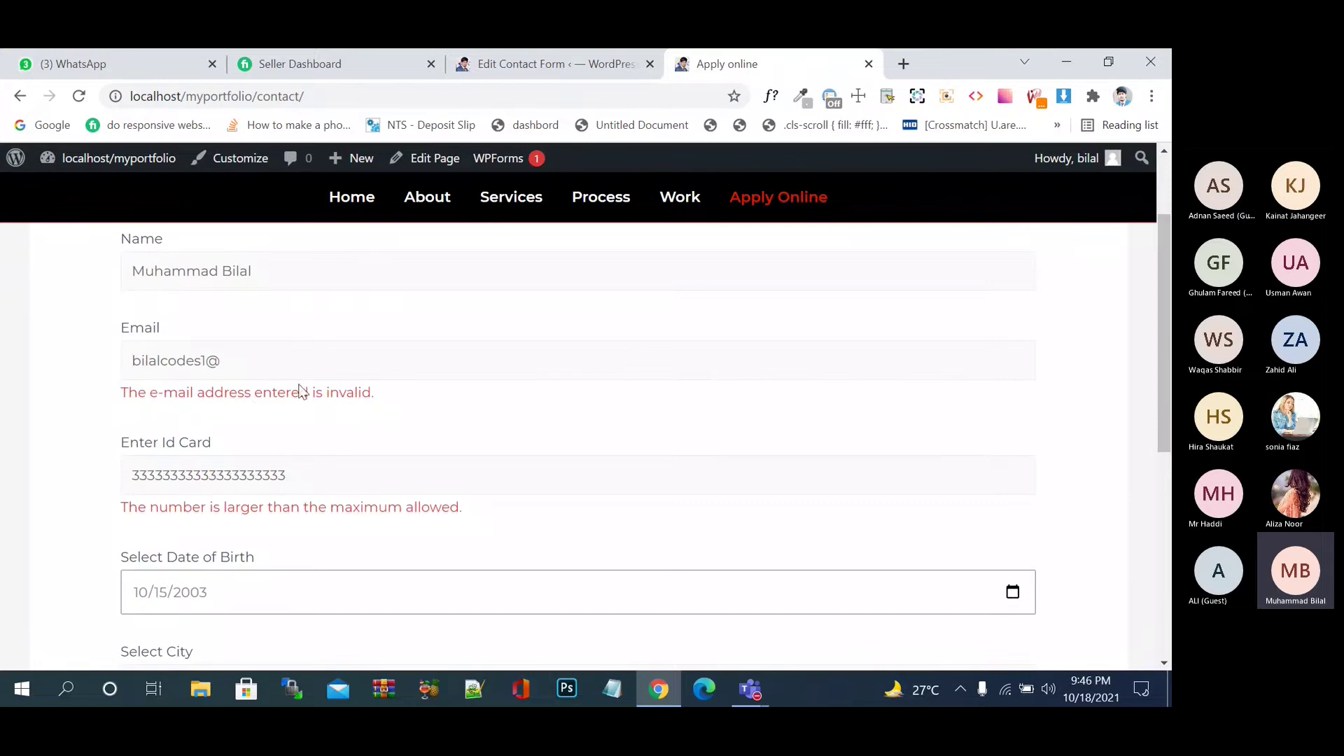
- Complete the email address with its gmail domain and submit the form again
click(261, 357)
text(gmail.co)
text(,)
text(m)
scroll(510, 429, down, 6)
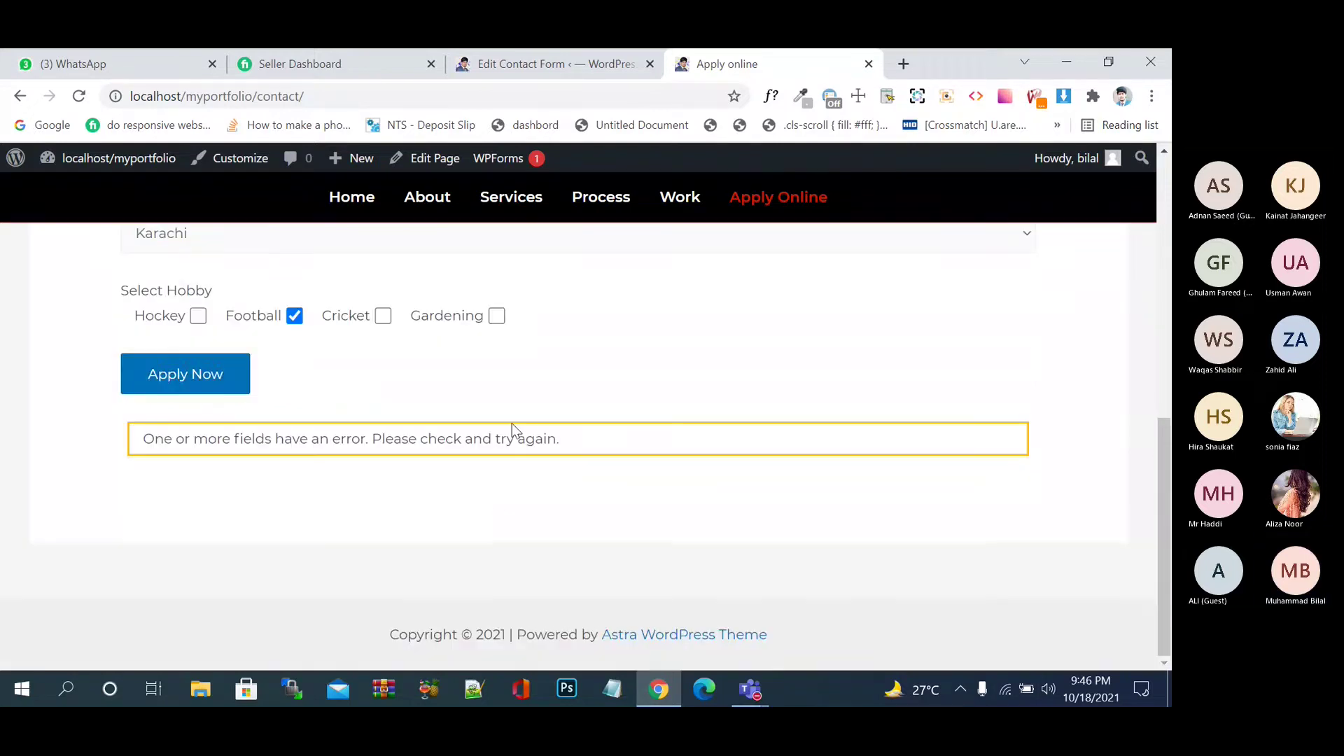
click(175, 384)
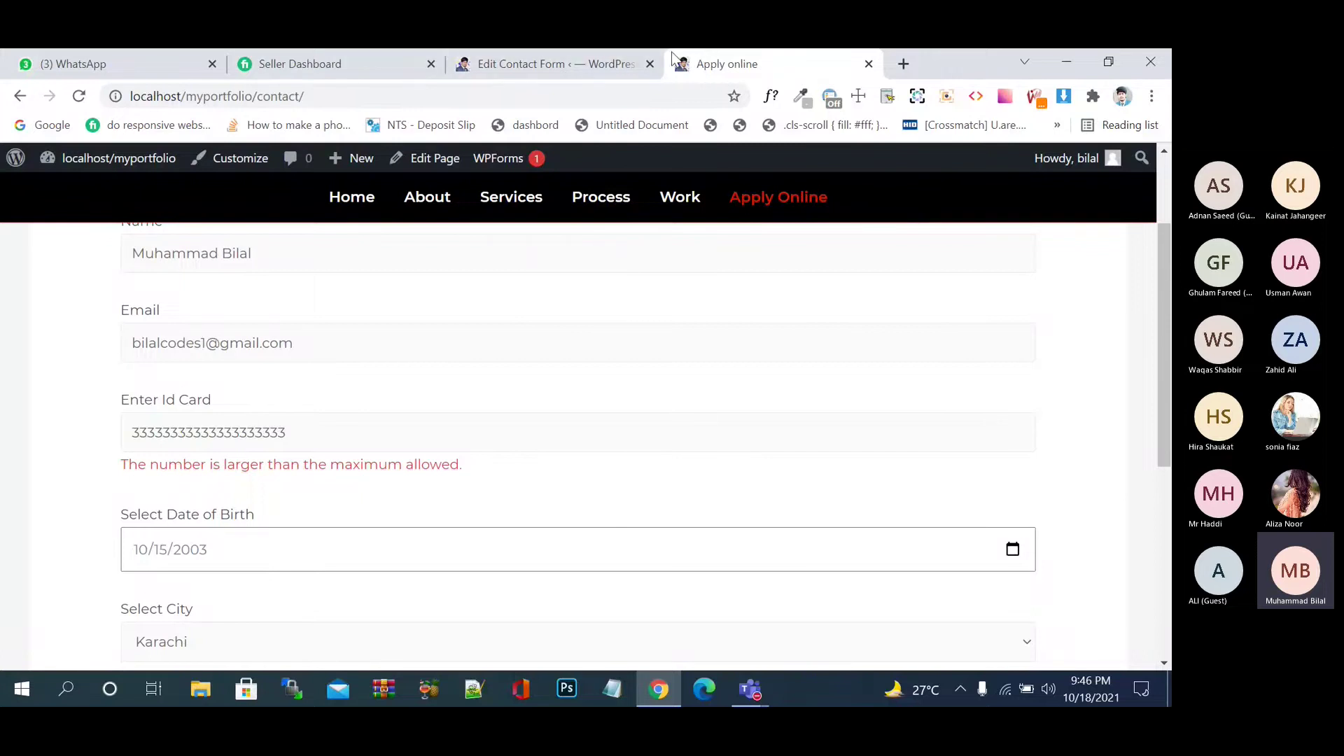
- Change the Id Card number limits in the template to min:20000 and max:30000
click(553, 64)
scroll(504, 353, down, 8)
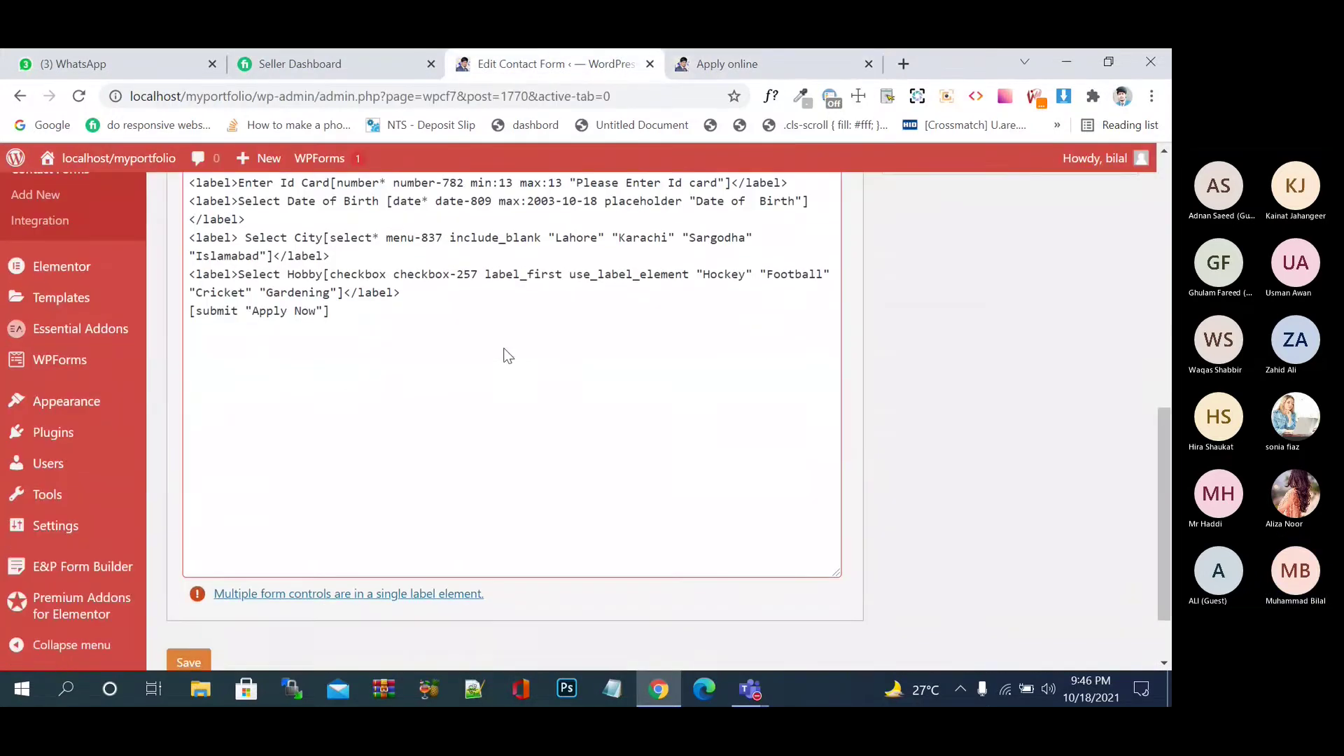
scroll(504, 351, up, 2)
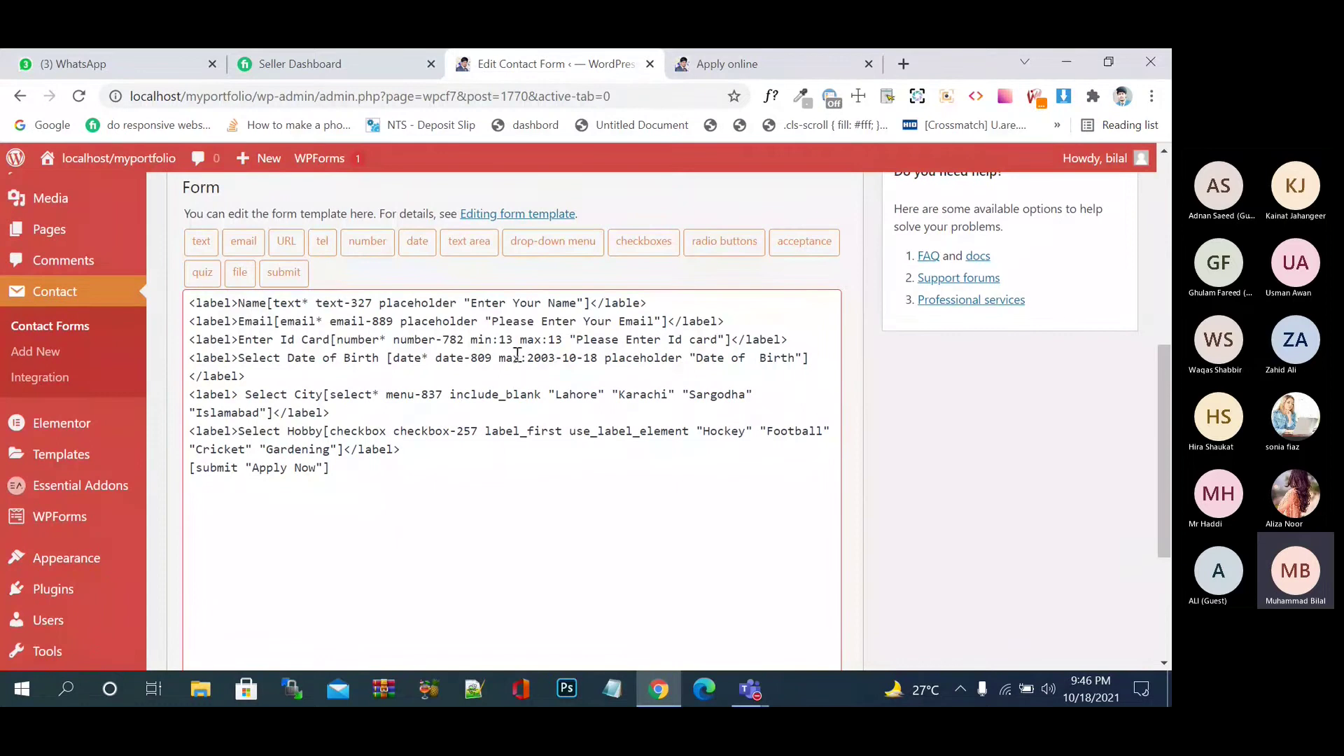
click(515, 339)
key(BackSpace)
key(BackSpace)
text(200)
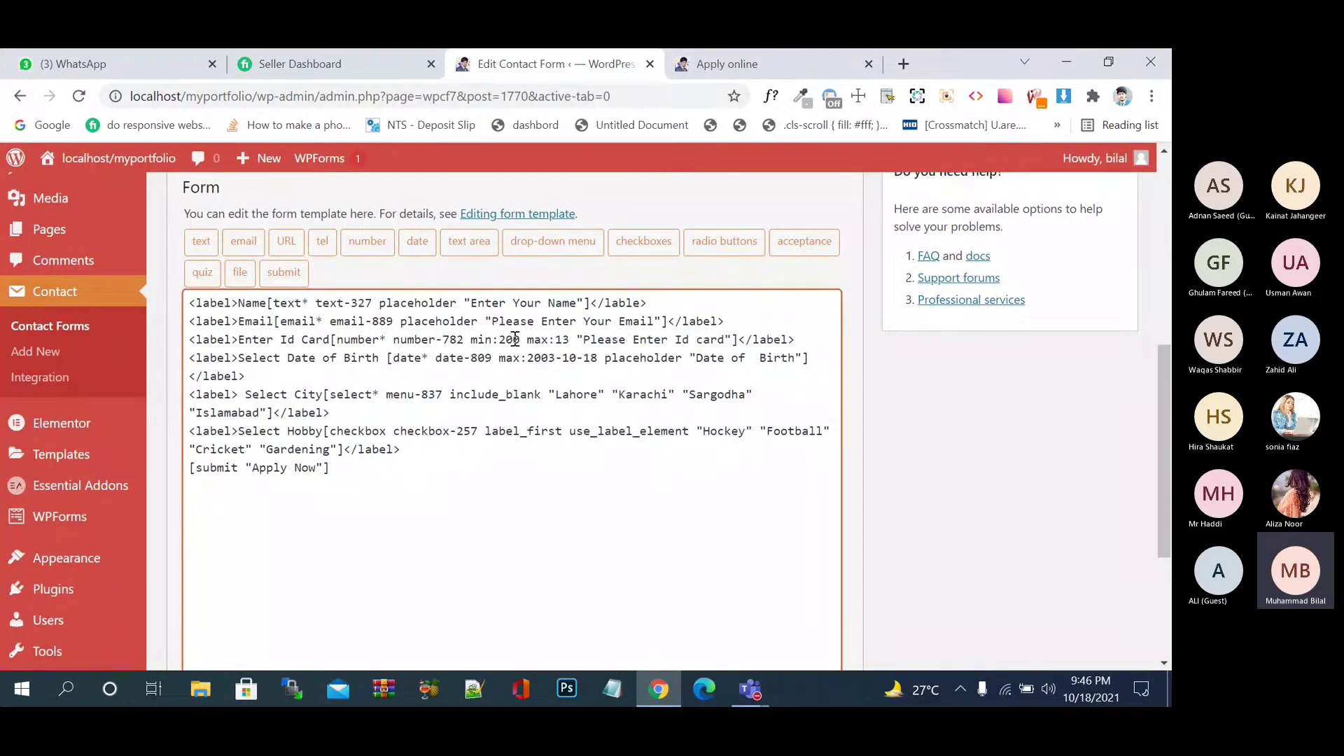
text(00)
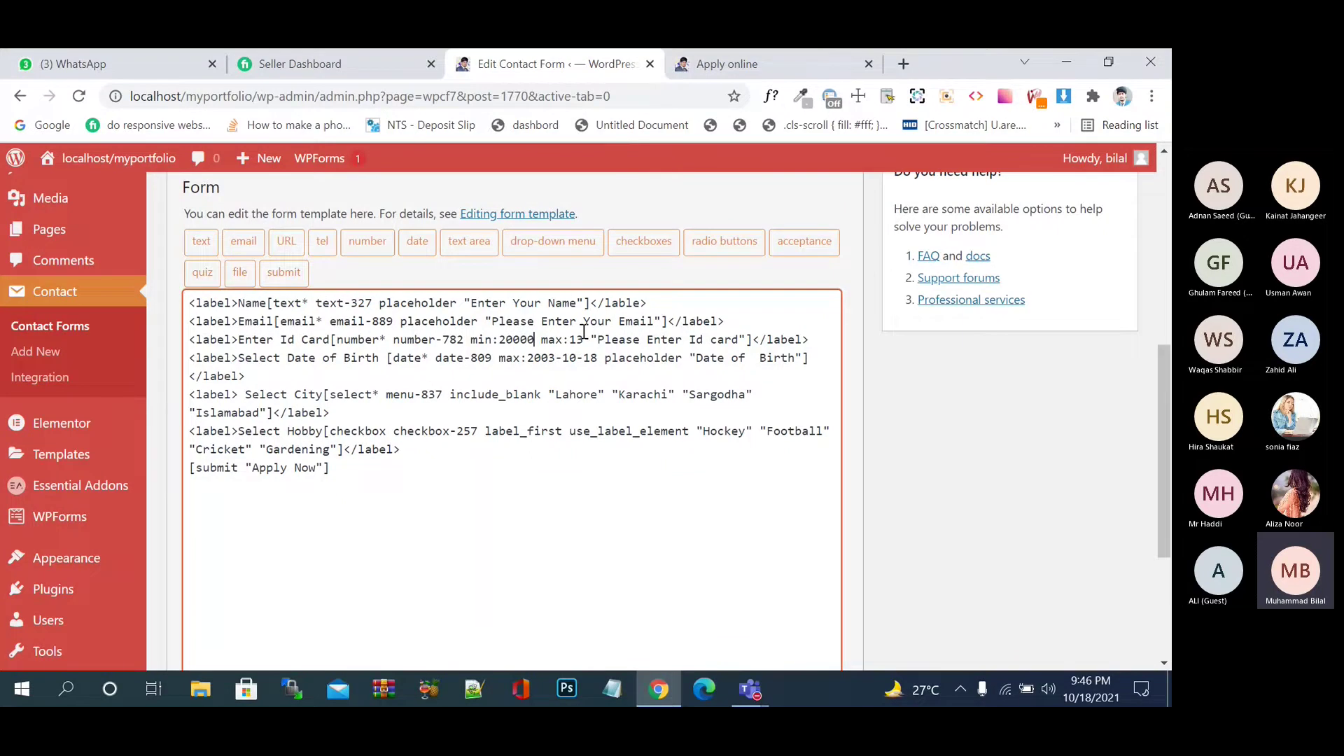
click(584, 339)
key(BackSpace)
key(BackSpace)
text(30000)
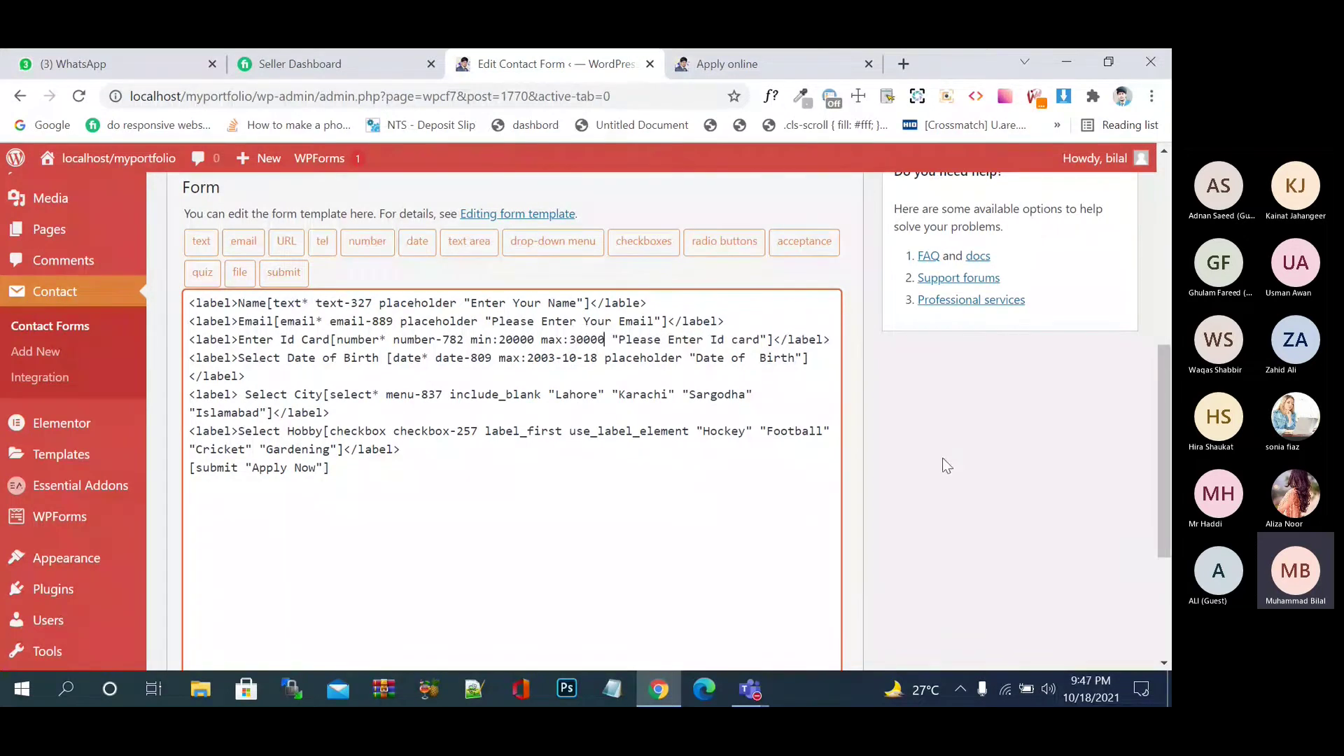
- Save the contact form and dismiss the Elementor promotion notice
scroll(947, 465, down, 1)
scroll(947, 466, down, 3)
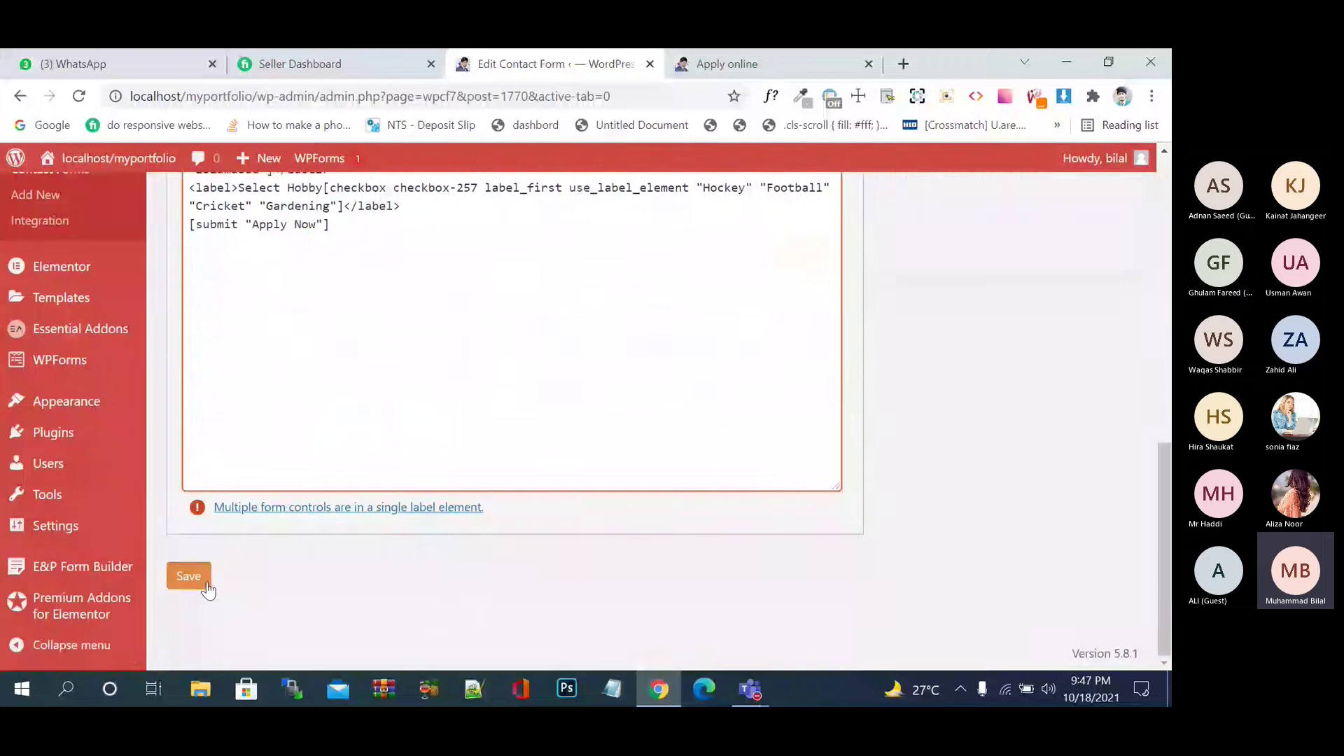
click(204, 587)
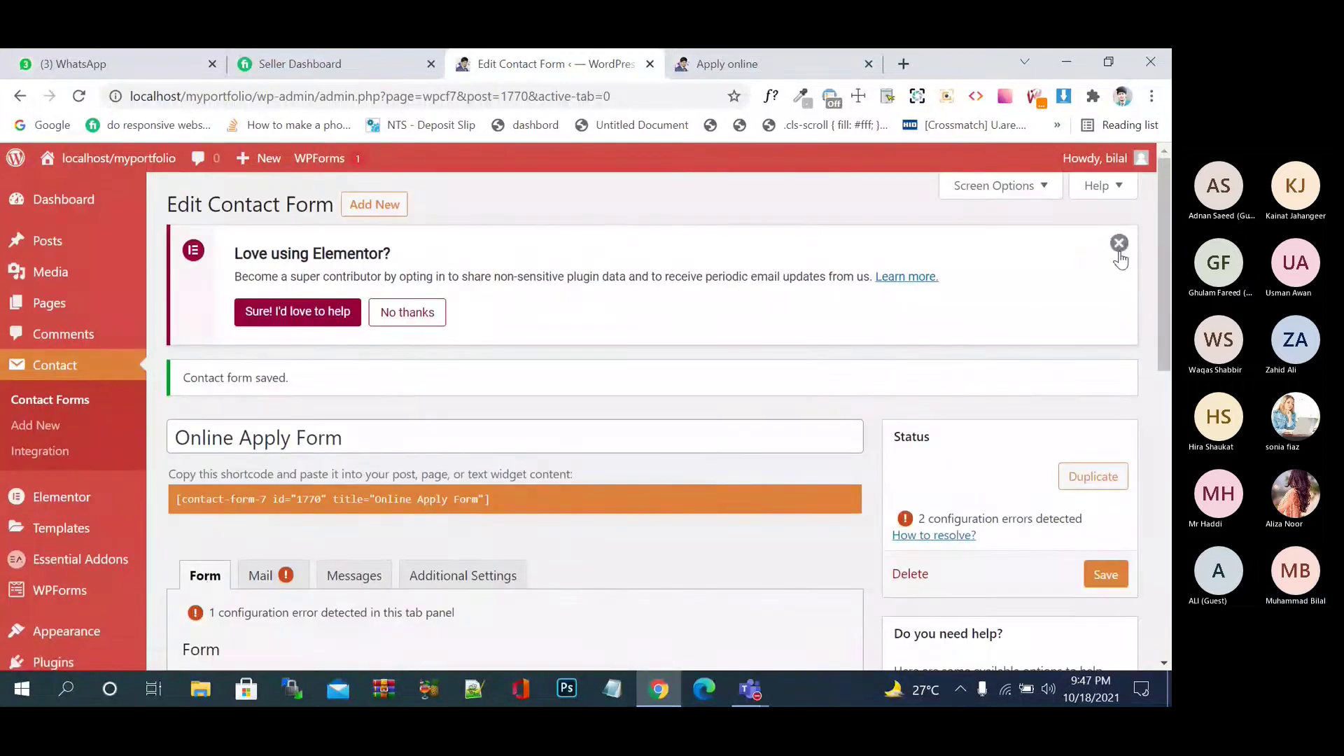
click(1119, 243)
- Reload the Apply online page and review the current form fields
click(753, 59)
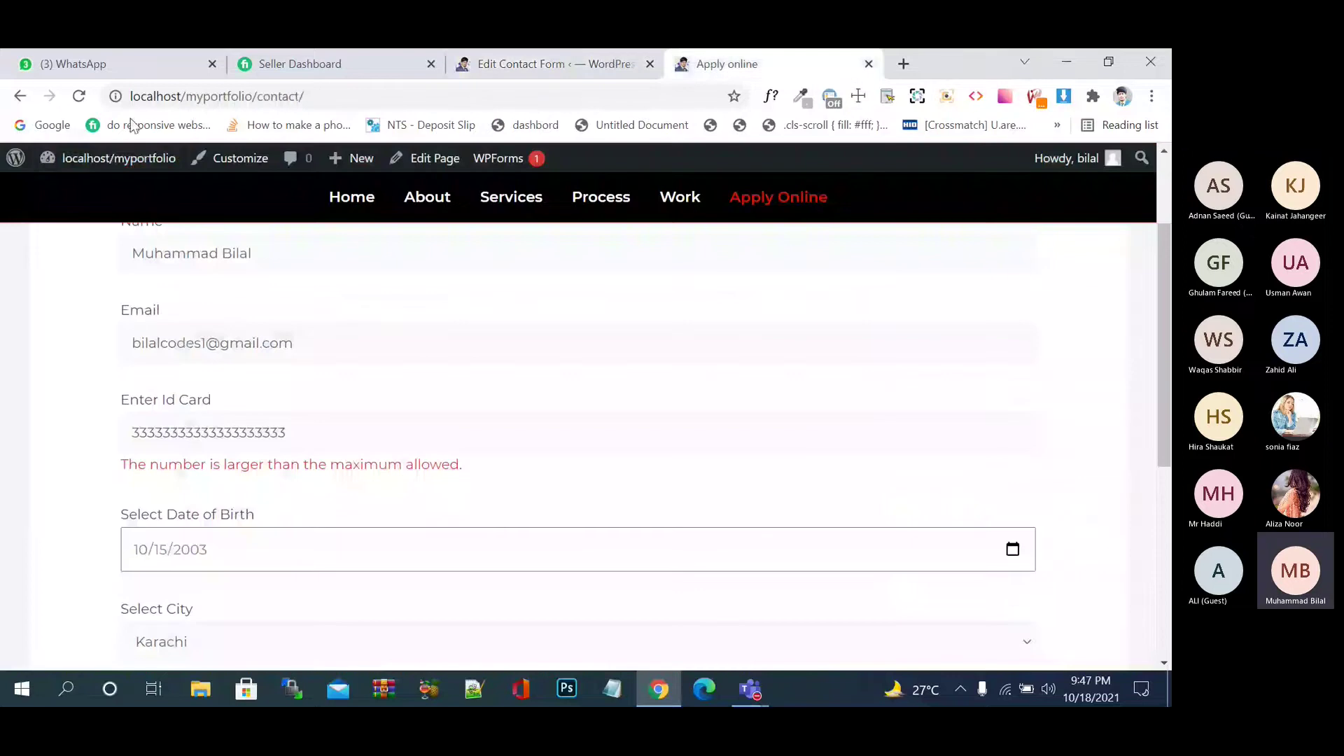
click(81, 101)
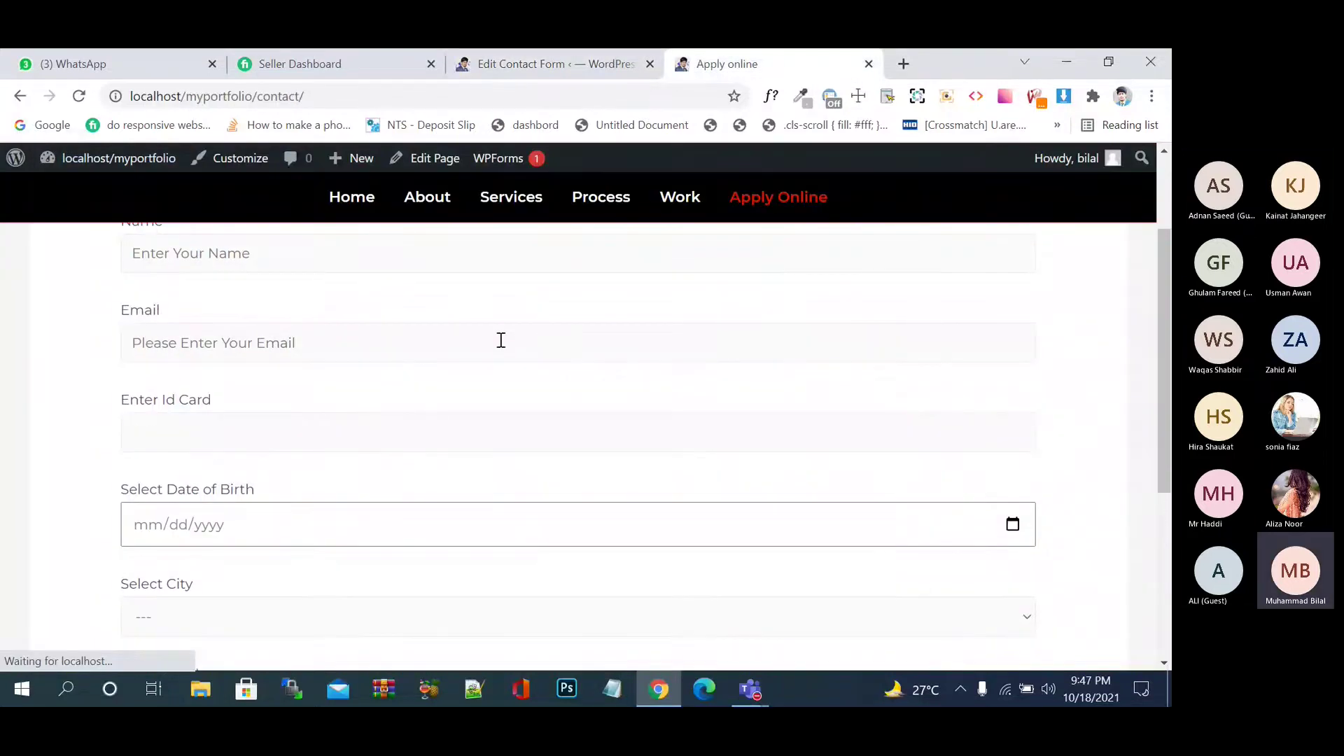
click(376, 350)
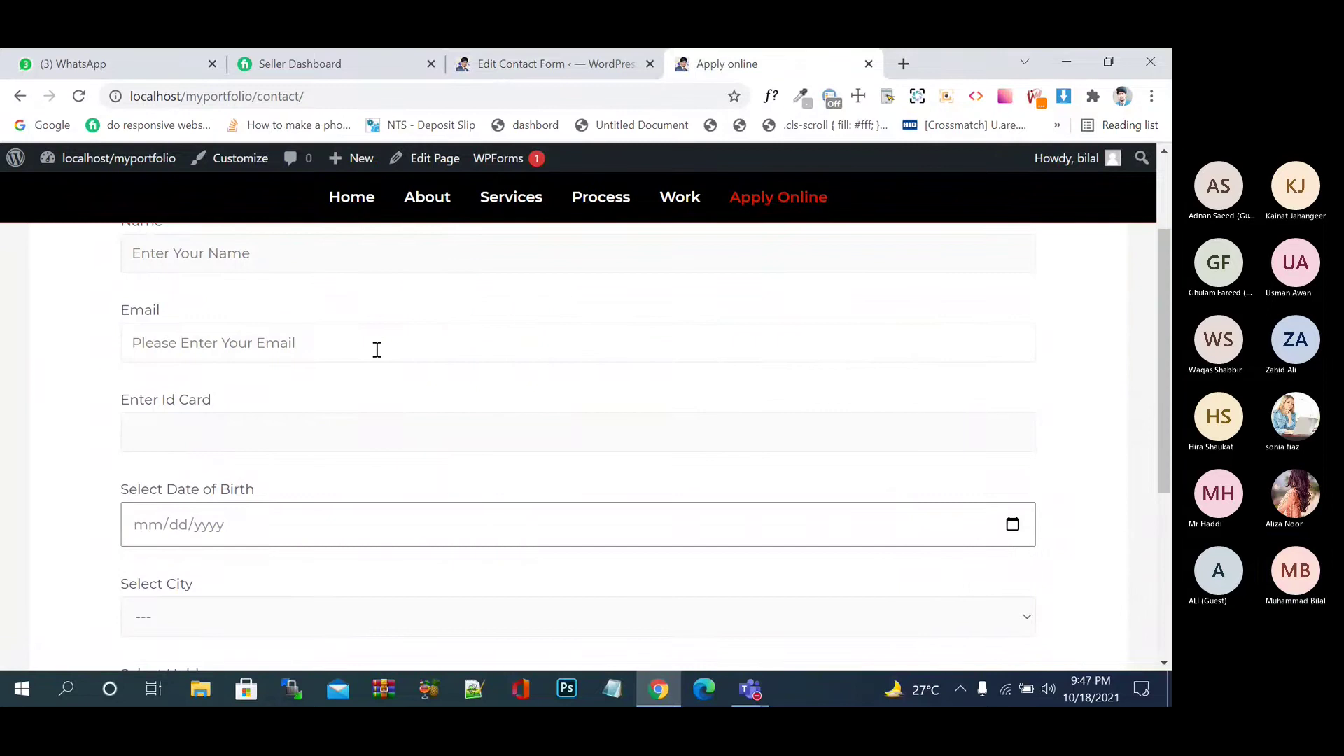
scroll(376, 350, up, 2)
scroll(377, 350, down, 4)
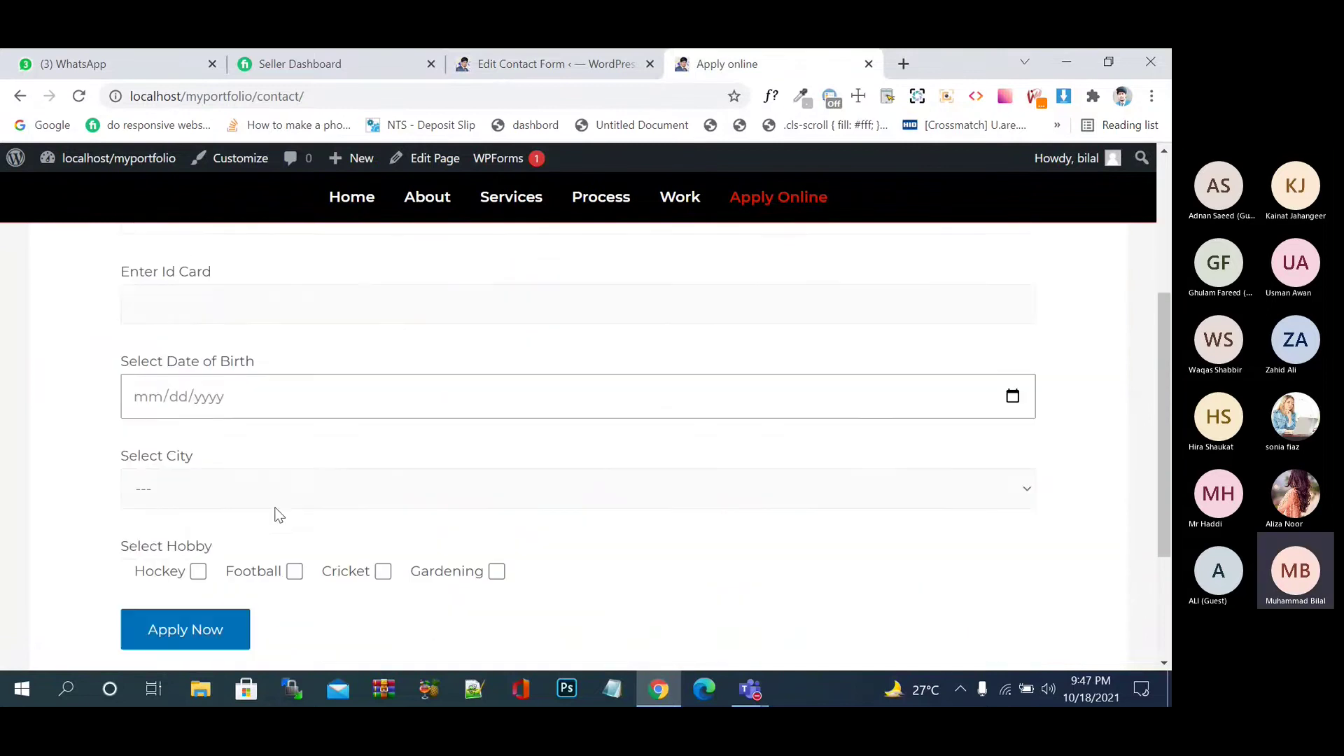
scroll(276, 514, up, 2)
scroll(276, 513, up, 2)
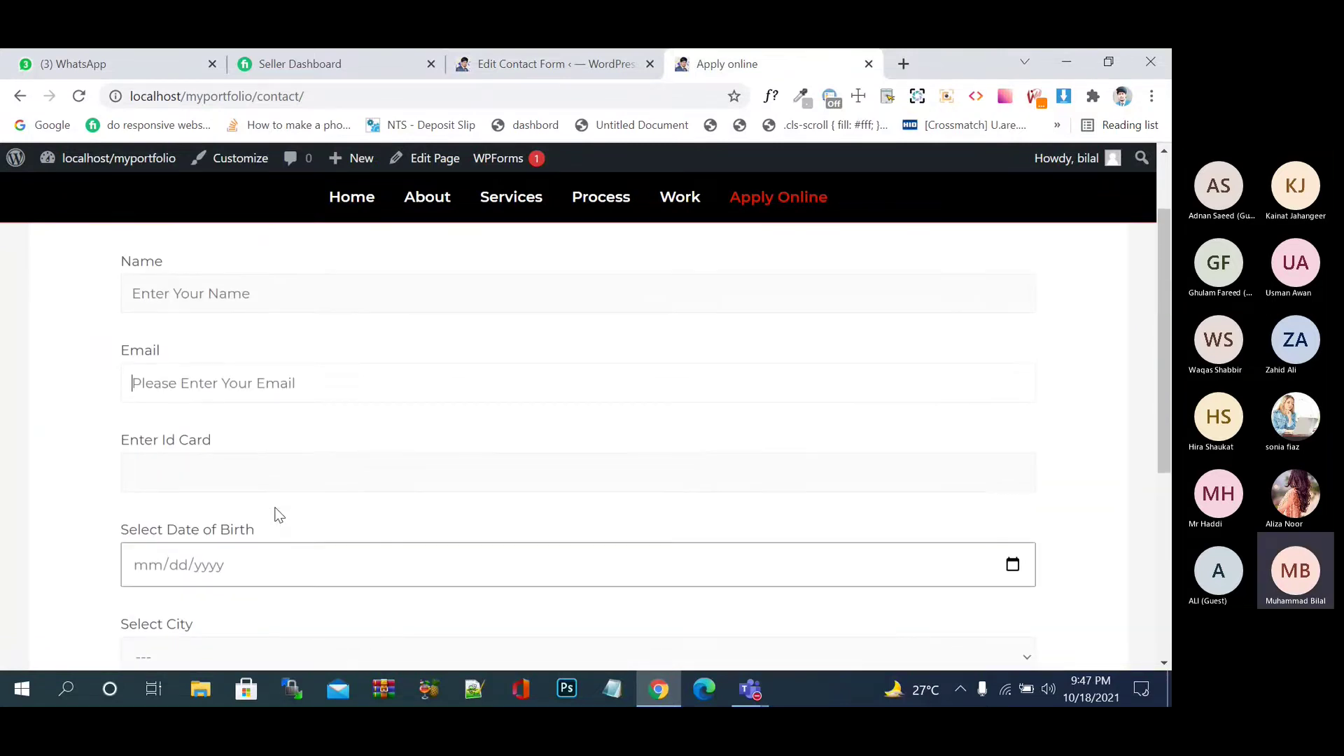
- Change the 'Id Card' label to 'Fee' in the form template and save the form
click(583, 50)
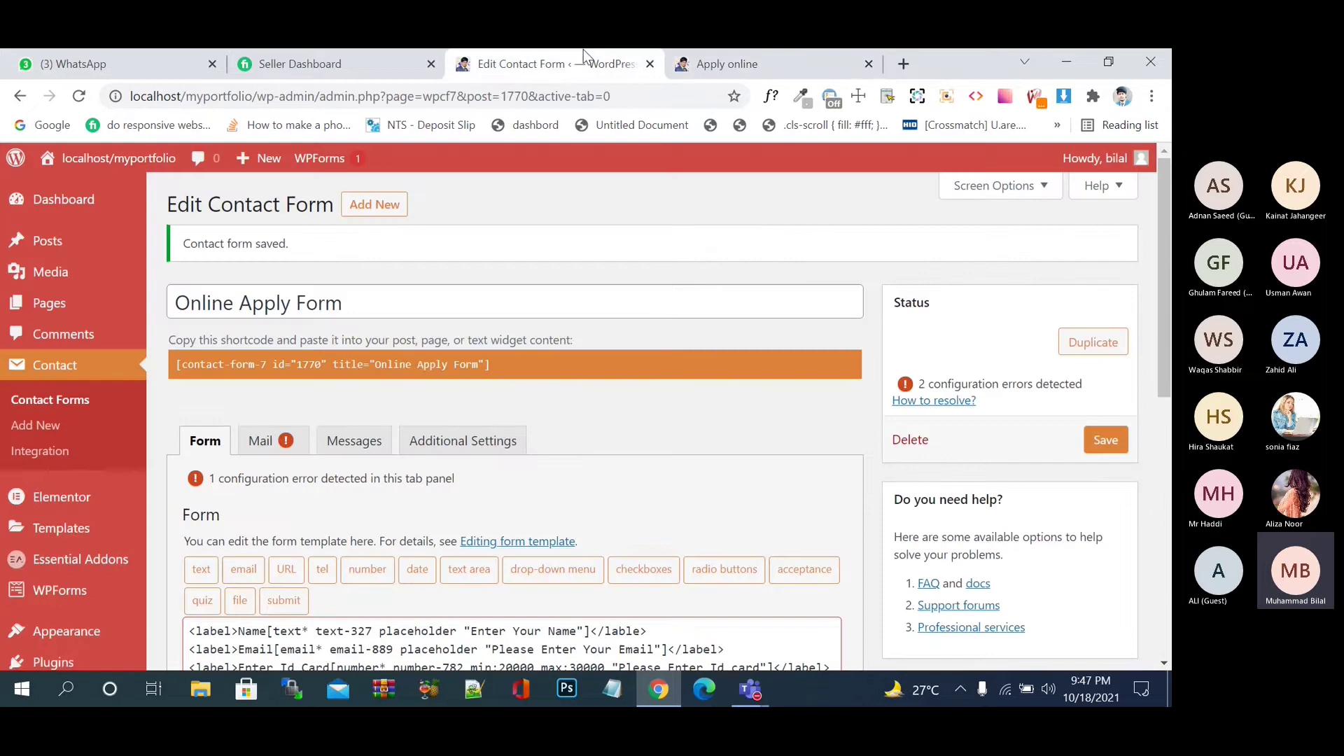
scroll(381, 423, down, 5)
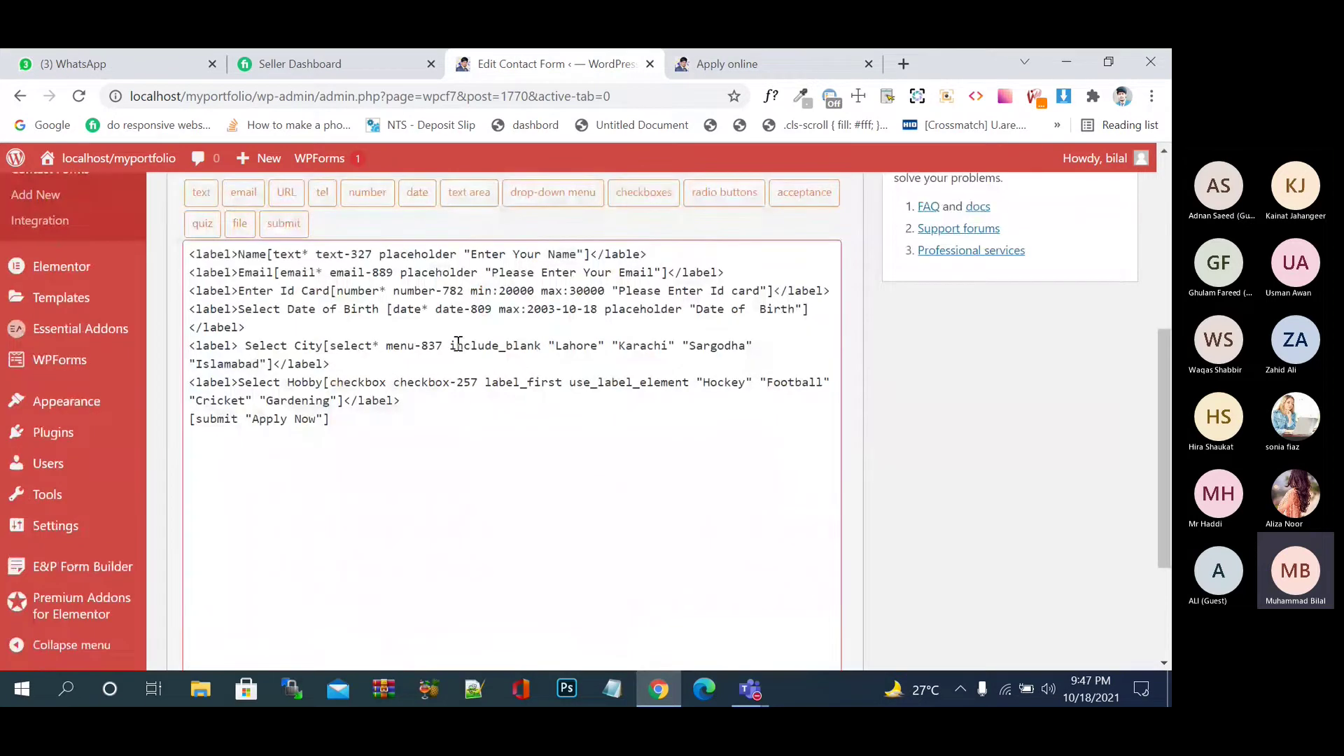
drag(331, 294, 282, 294)
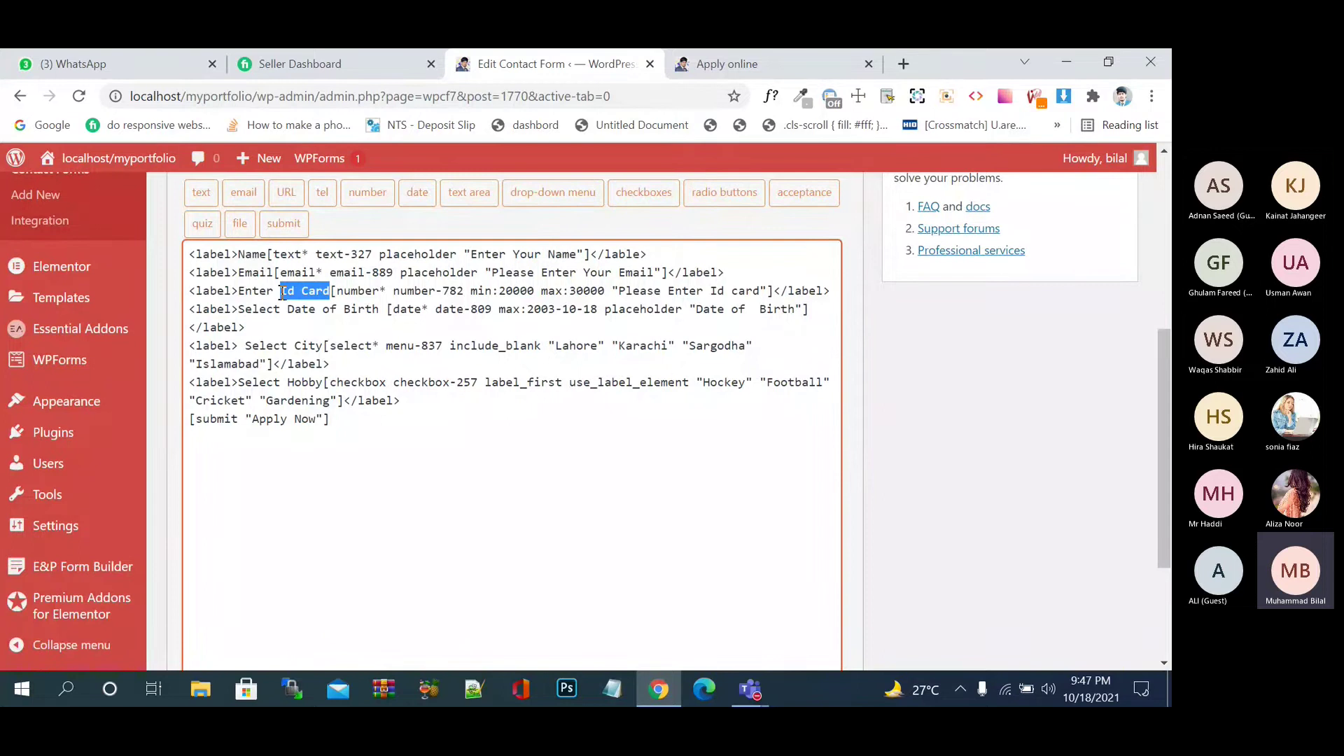
text(Fee)
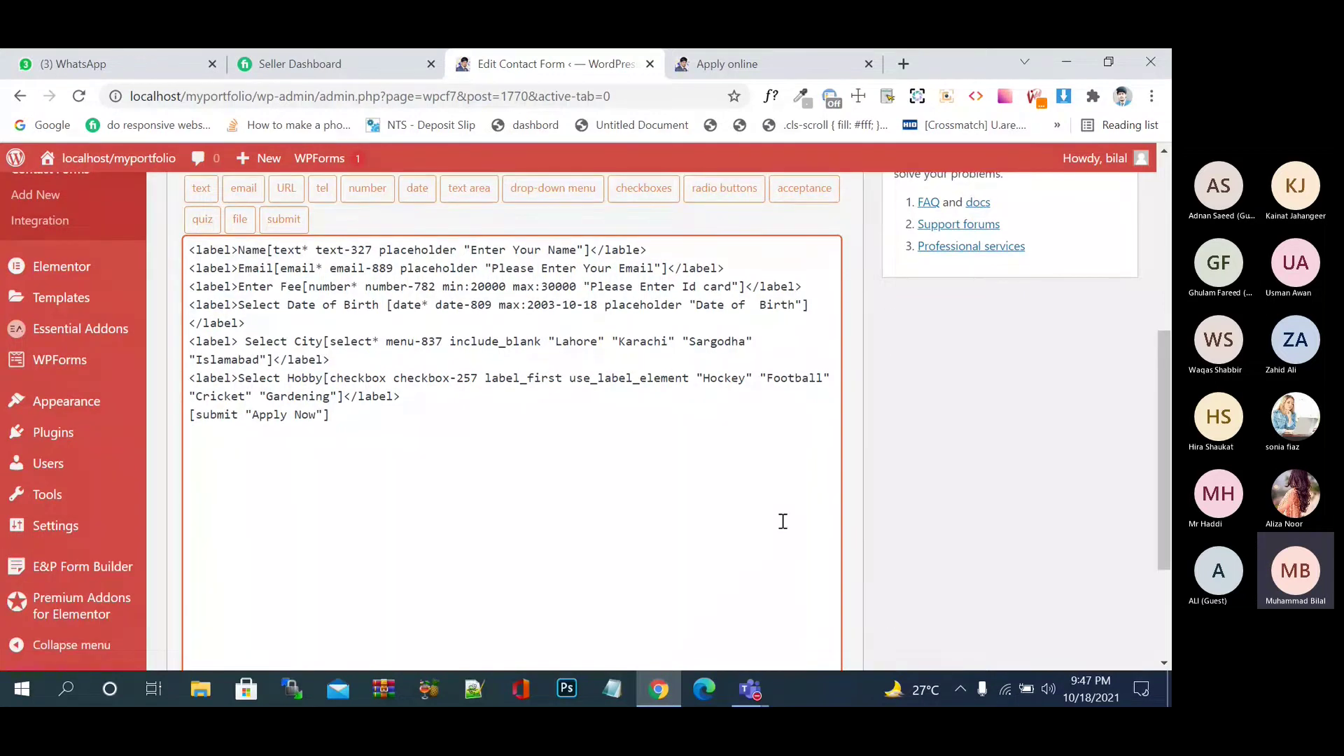
scroll(210, 579, down, 3)
click(209, 582)
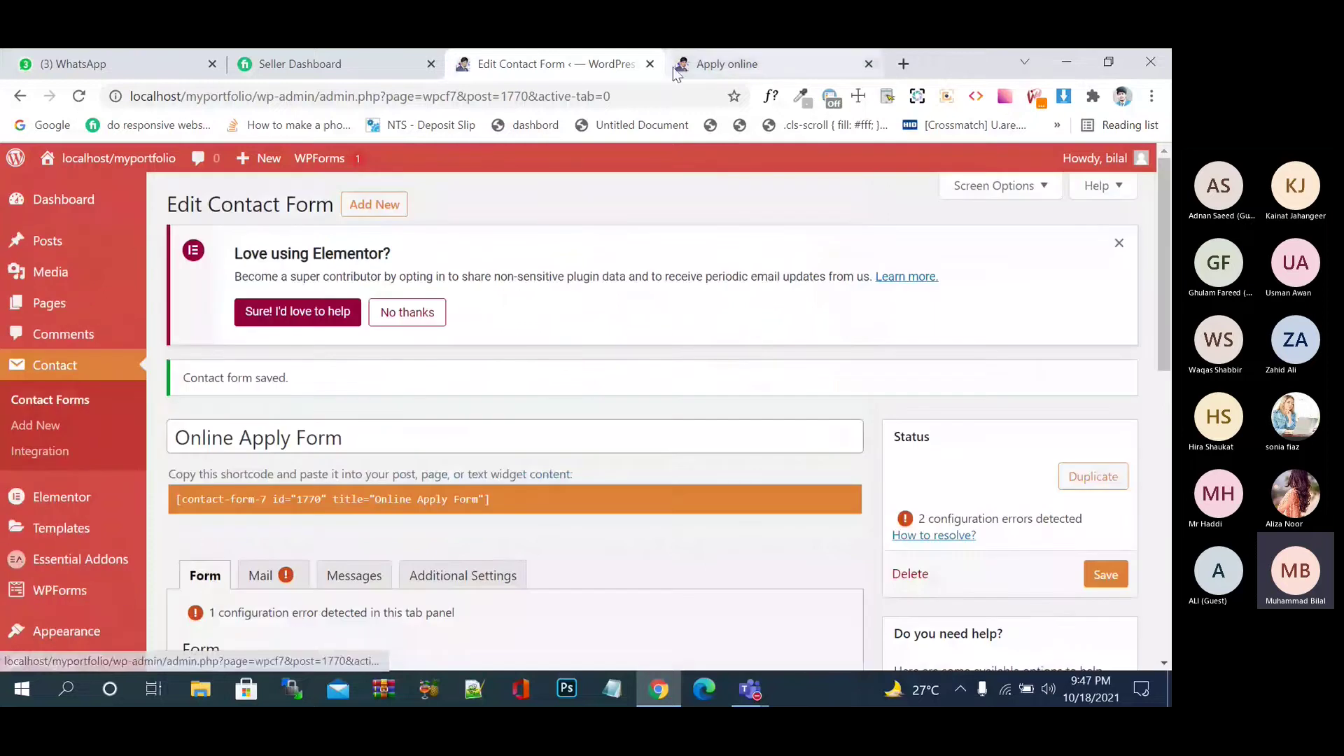
- Reload the Apply online page and enter 19000 in the Enter Fee field
click(676, 70)
key(F5)
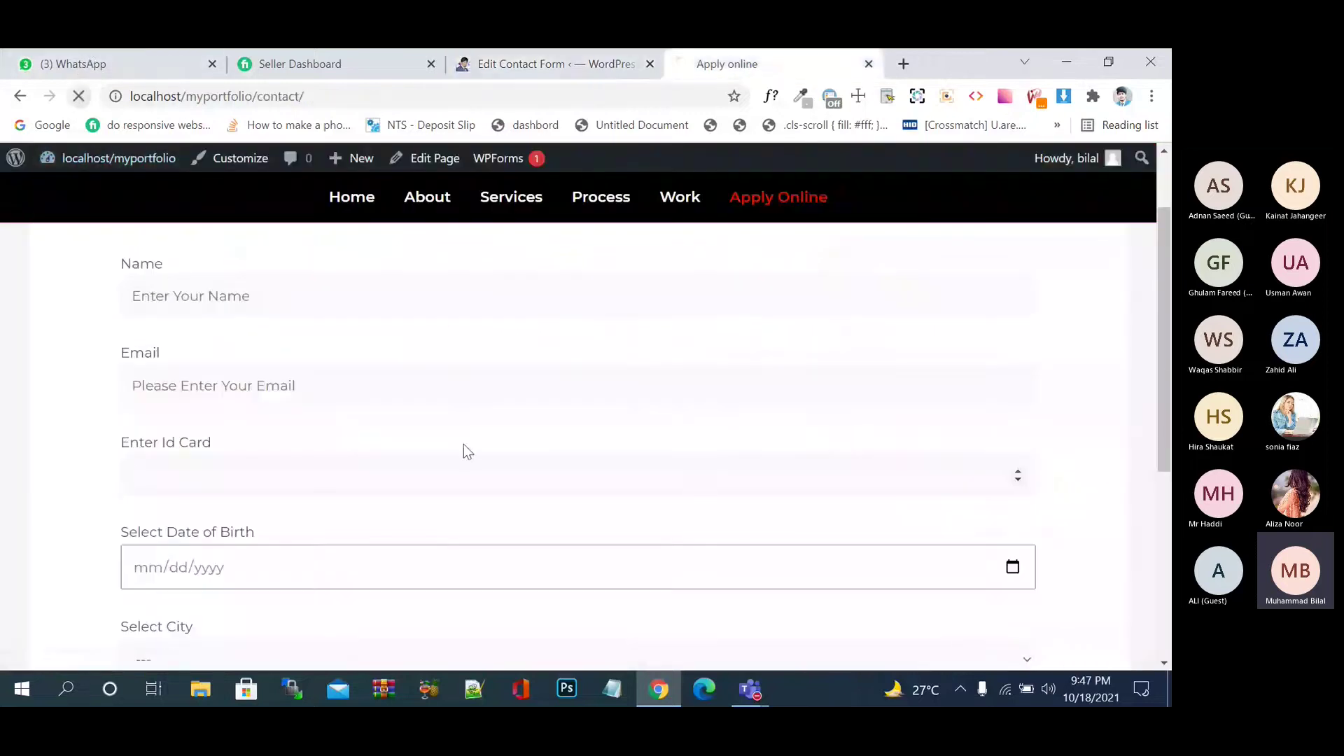
click(504, 58)
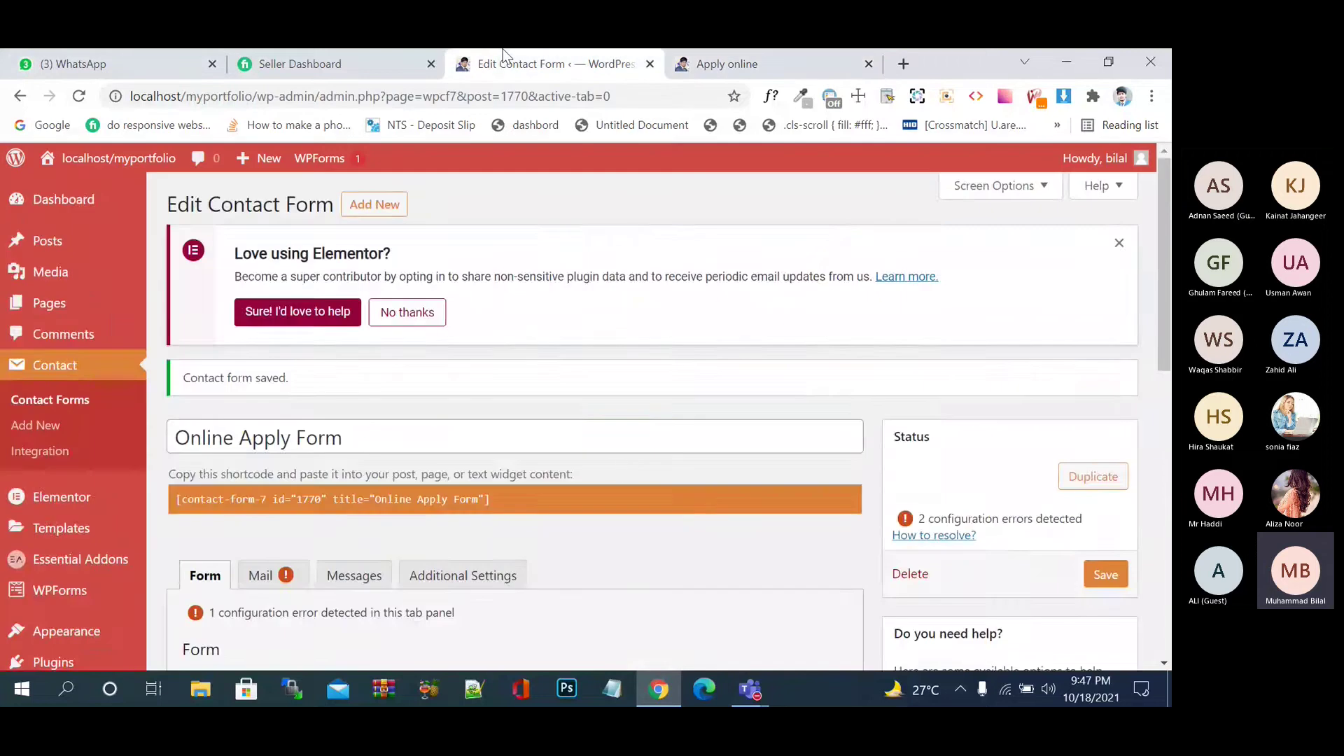
scroll(630, 464, down, 5)
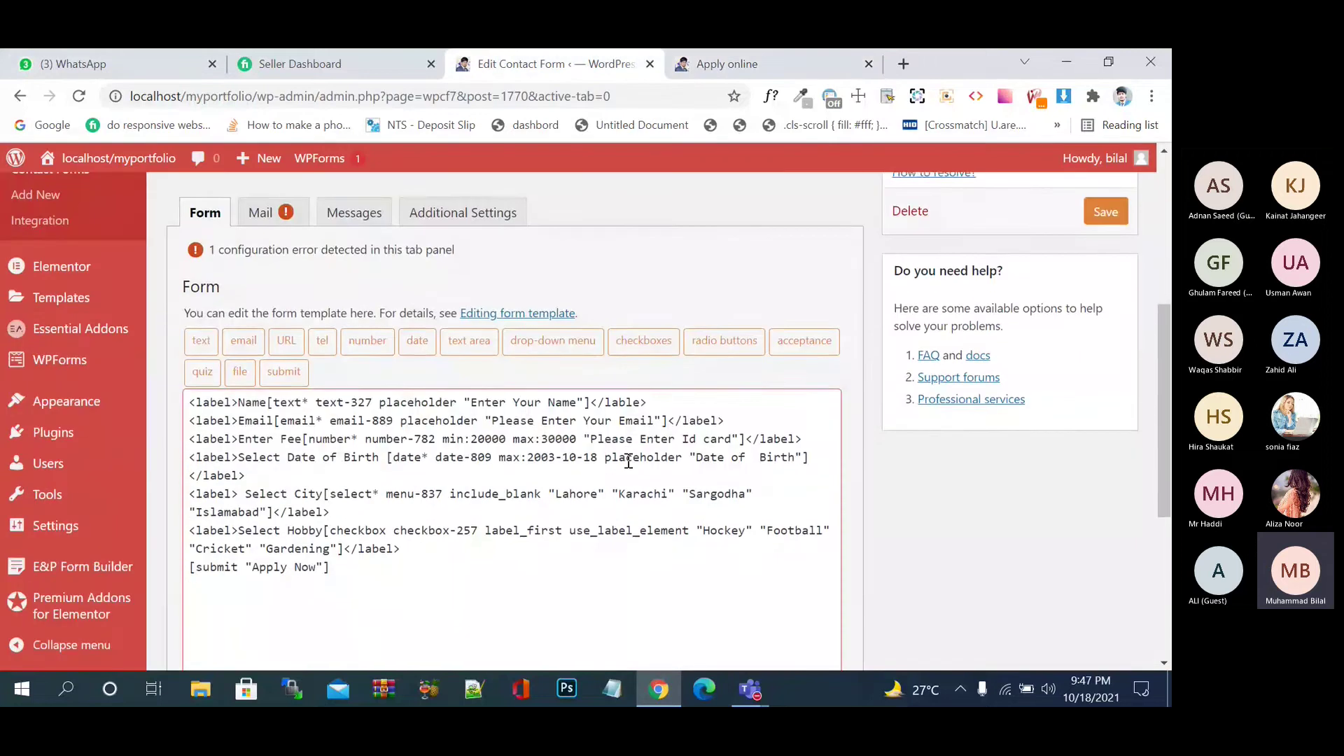
click(717, 64)
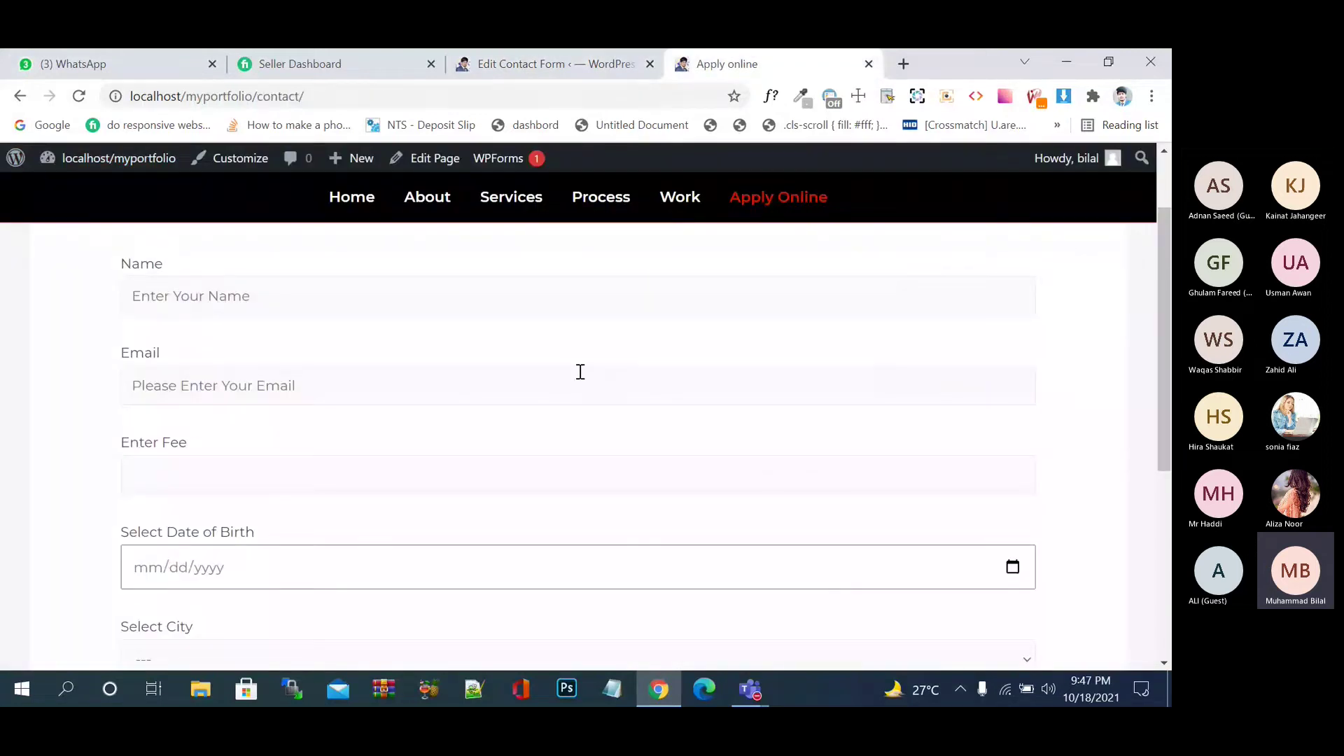
click(436, 460)
text(19000)
scroll(435, 460, down, 1)
scroll(434, 458, down, 5)
- Submit the form with a fee of 19000, then edit the fee value
click(234, 474)
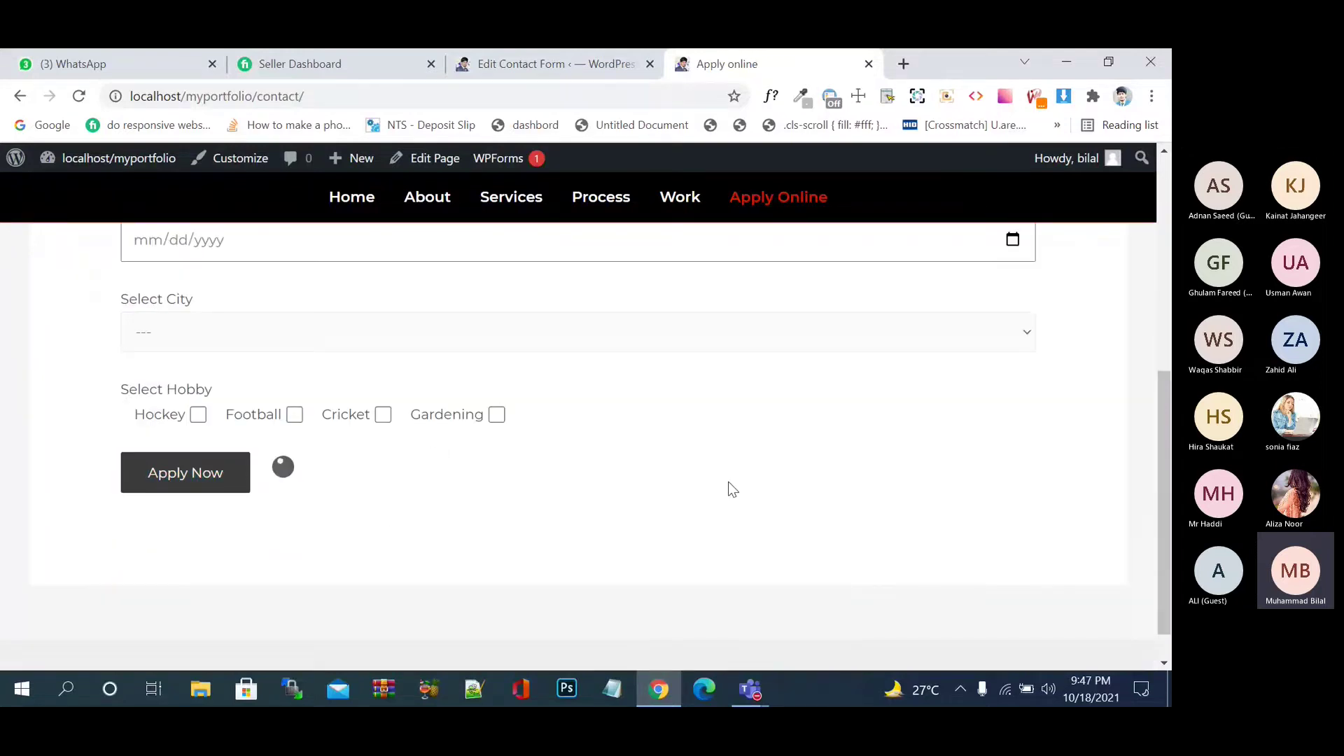
scroll(728, 487, up, 5)
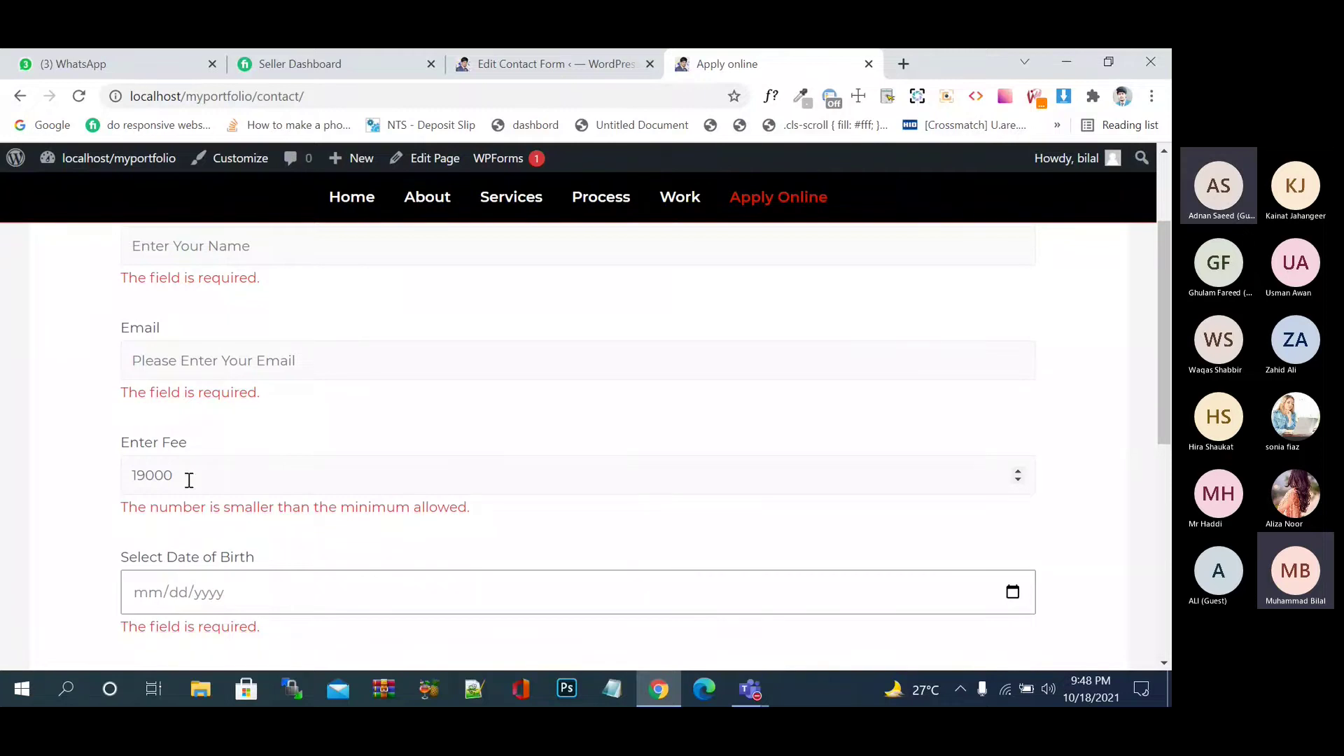
double_click(160, 475)
click(276, 533)
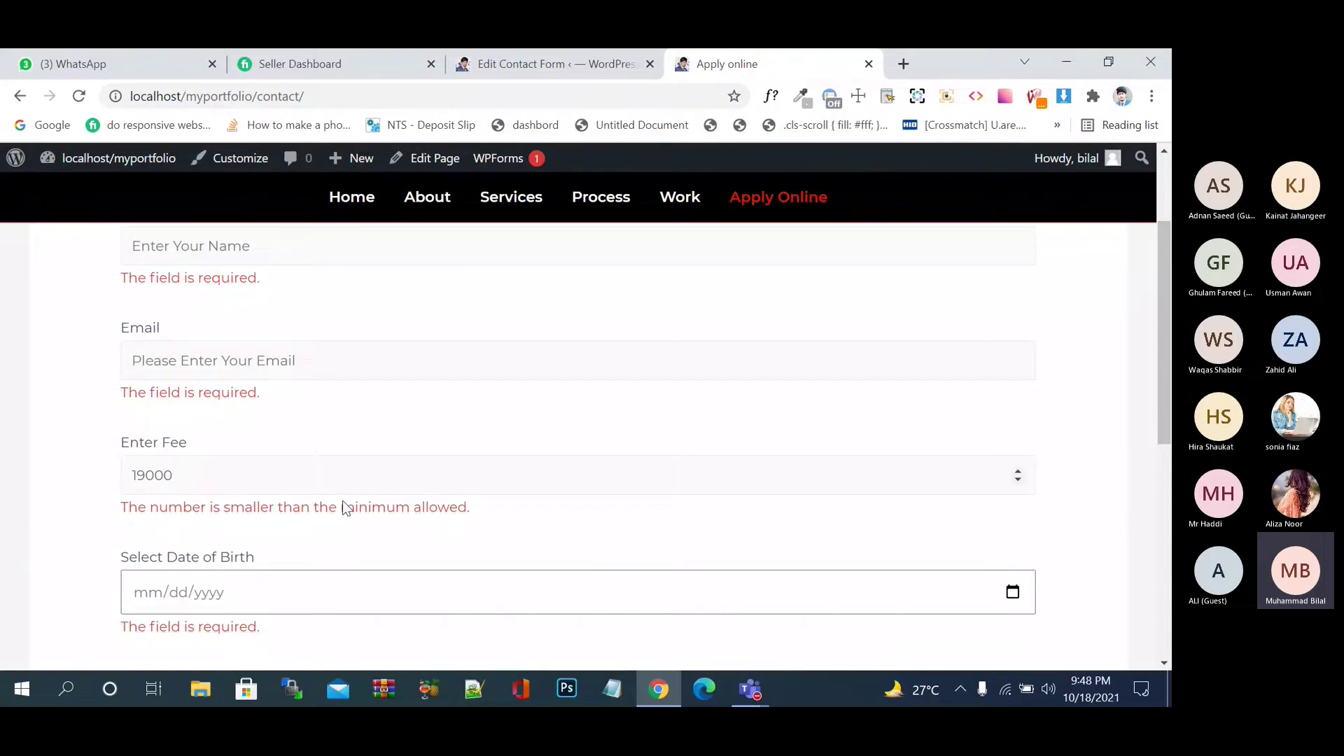
drag(172, 482, 153, 483)
click(354, 489)
- Resubmit with Enter Fee 31000 and confirm the 'larger than the maximum allowed' error
scroll(354, 489, down, 4)
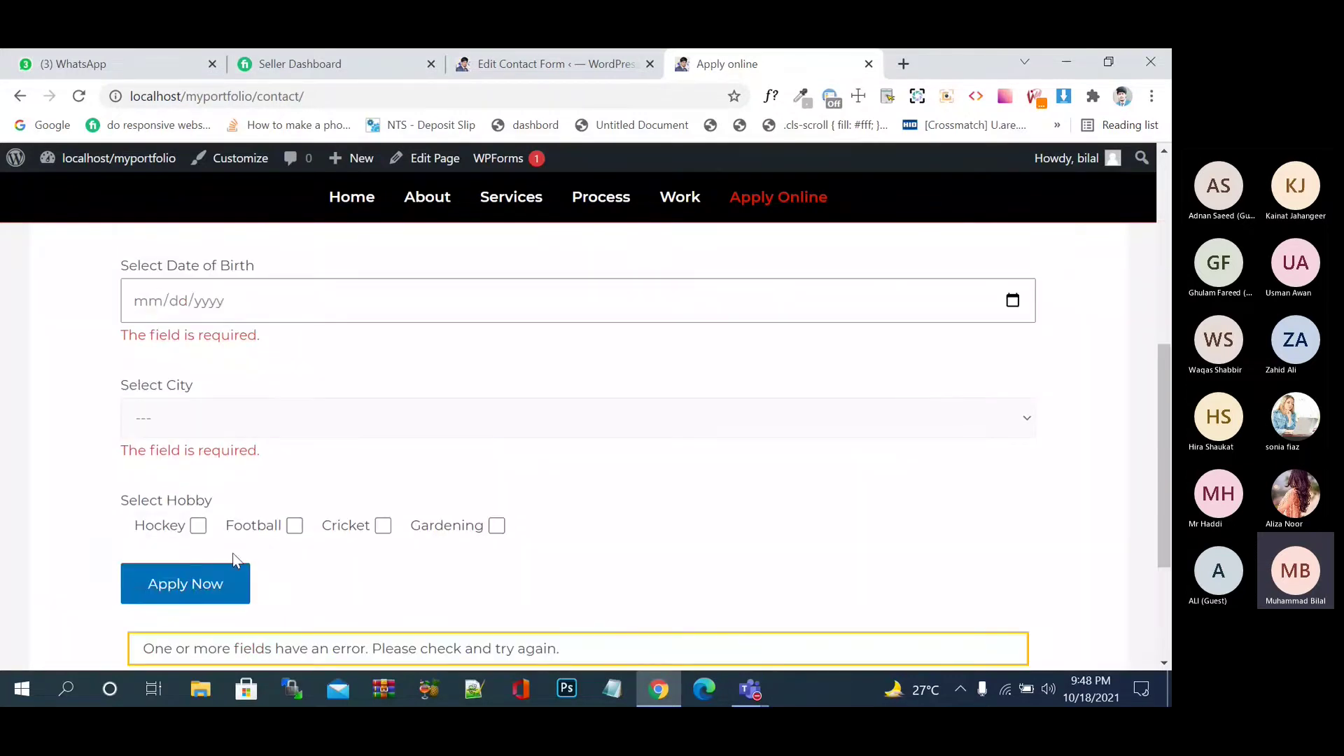
click(219, 583)
scroll(635, 468, up, 4)
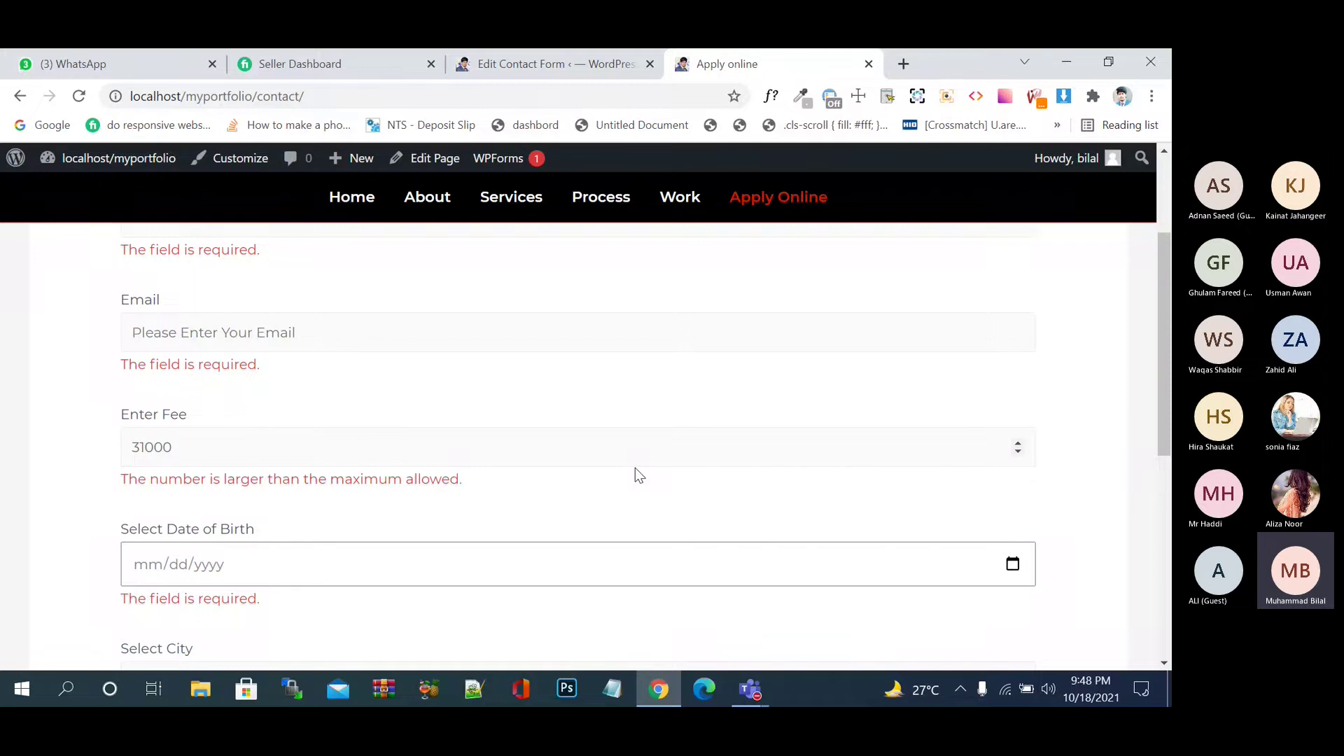
scroll(636, 469, down, 1)
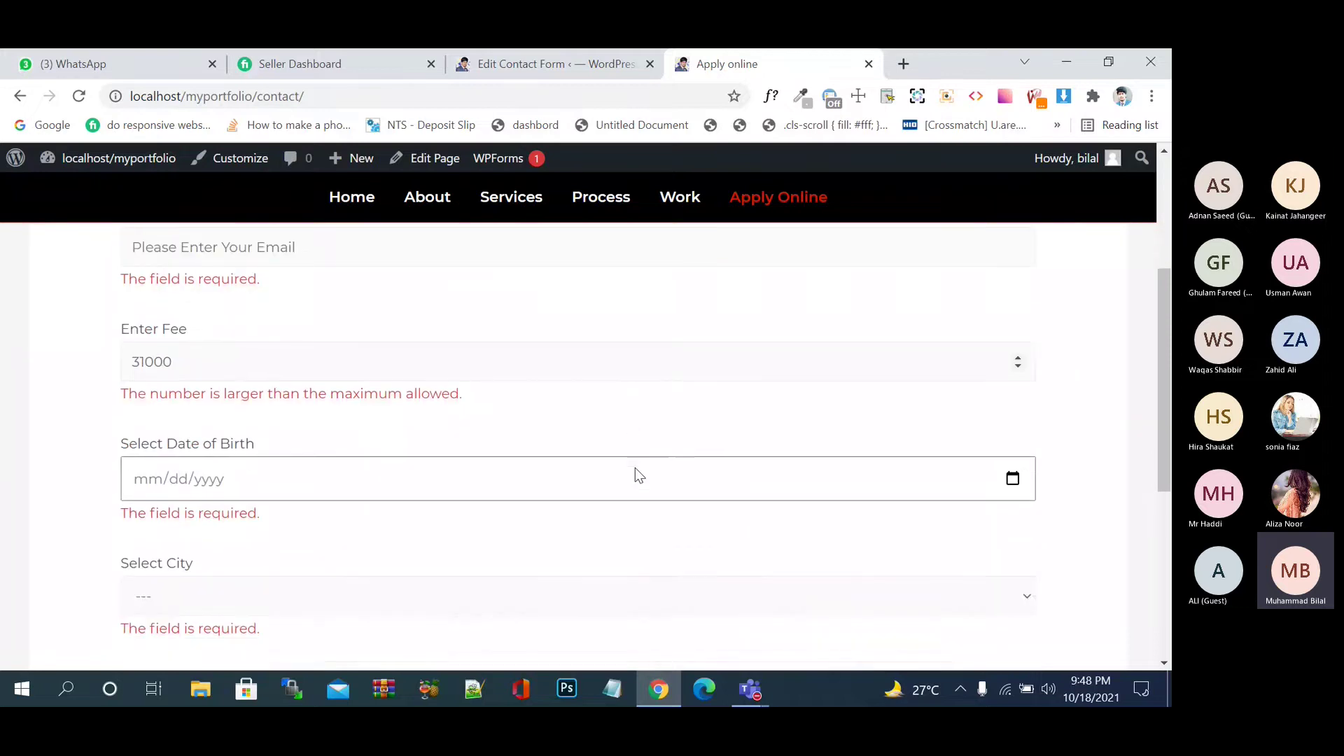
scroll(635, 467, down, 1)
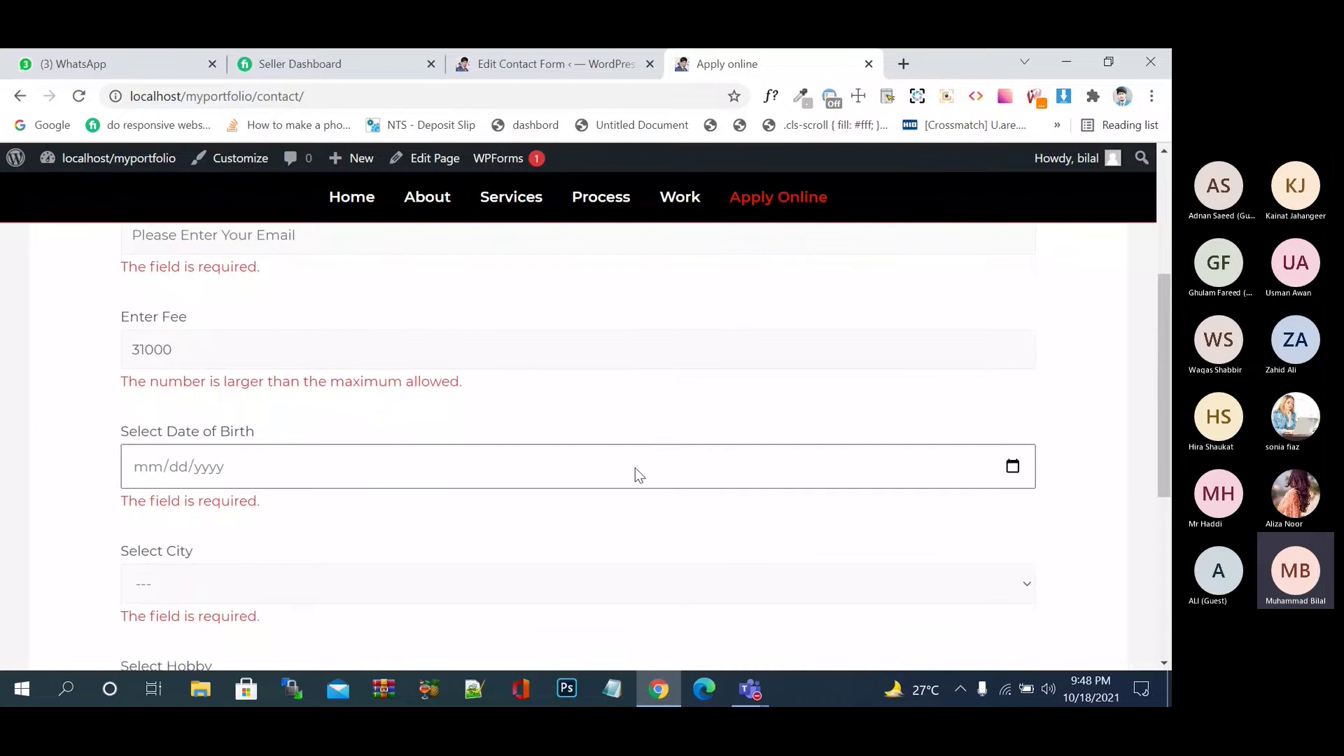
scroll(636, 468, down, 4)
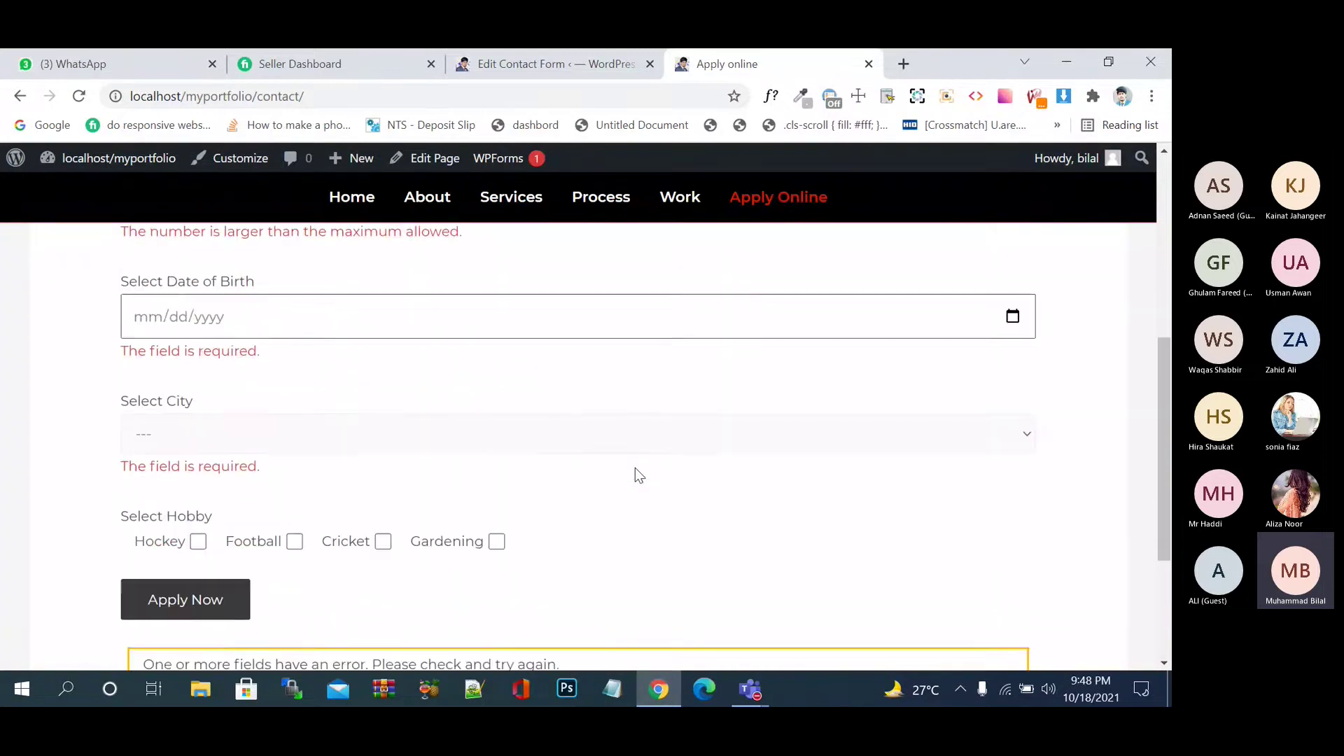
key(Home)
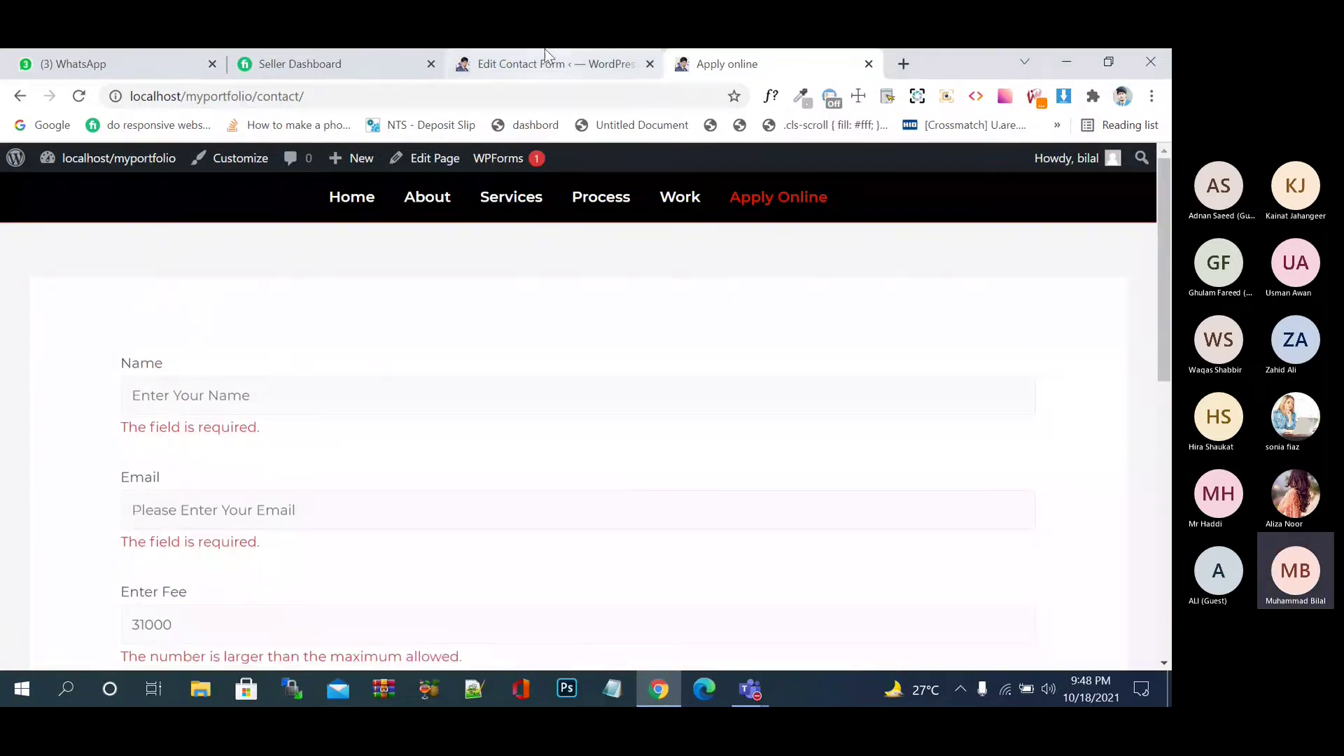
- Add a '<label>Gender</label>' line after the Hobby line, above the Apply Now submit tag
click(544, 50)
click(574, 566)
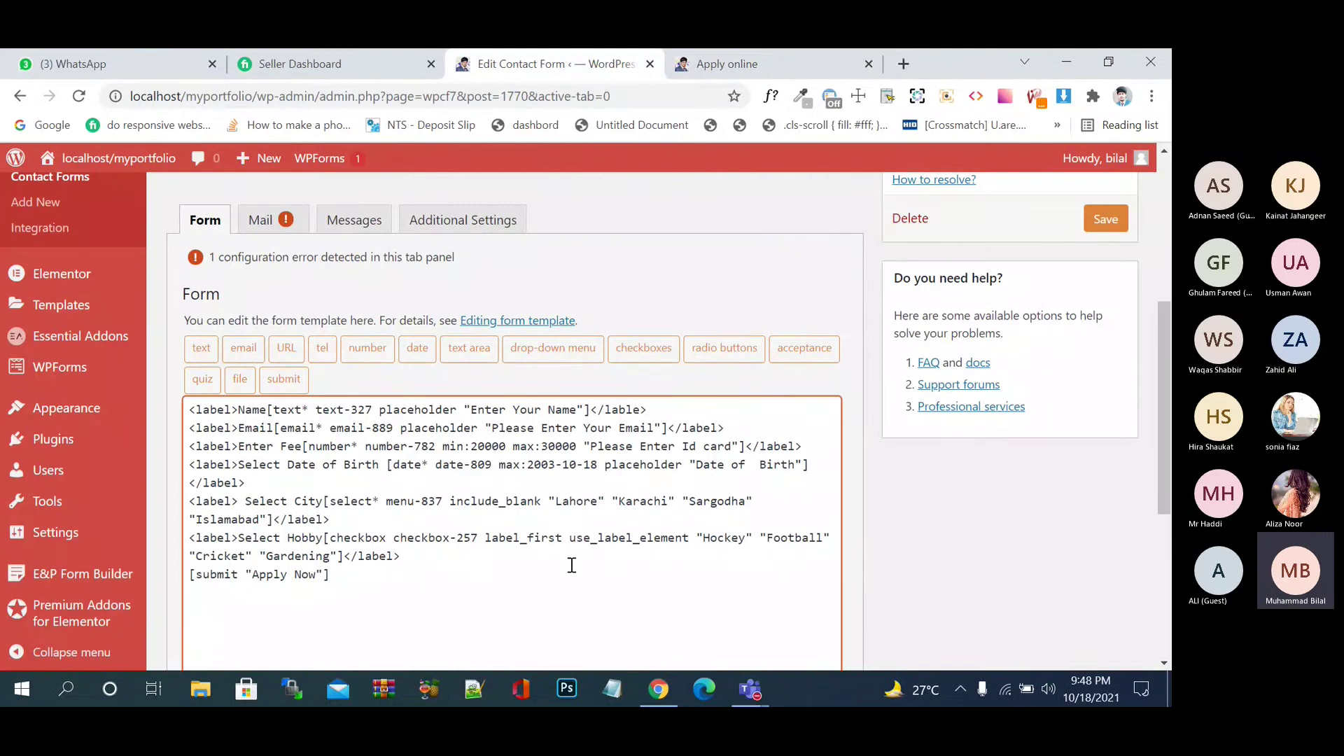
key(Return)
text(<>)
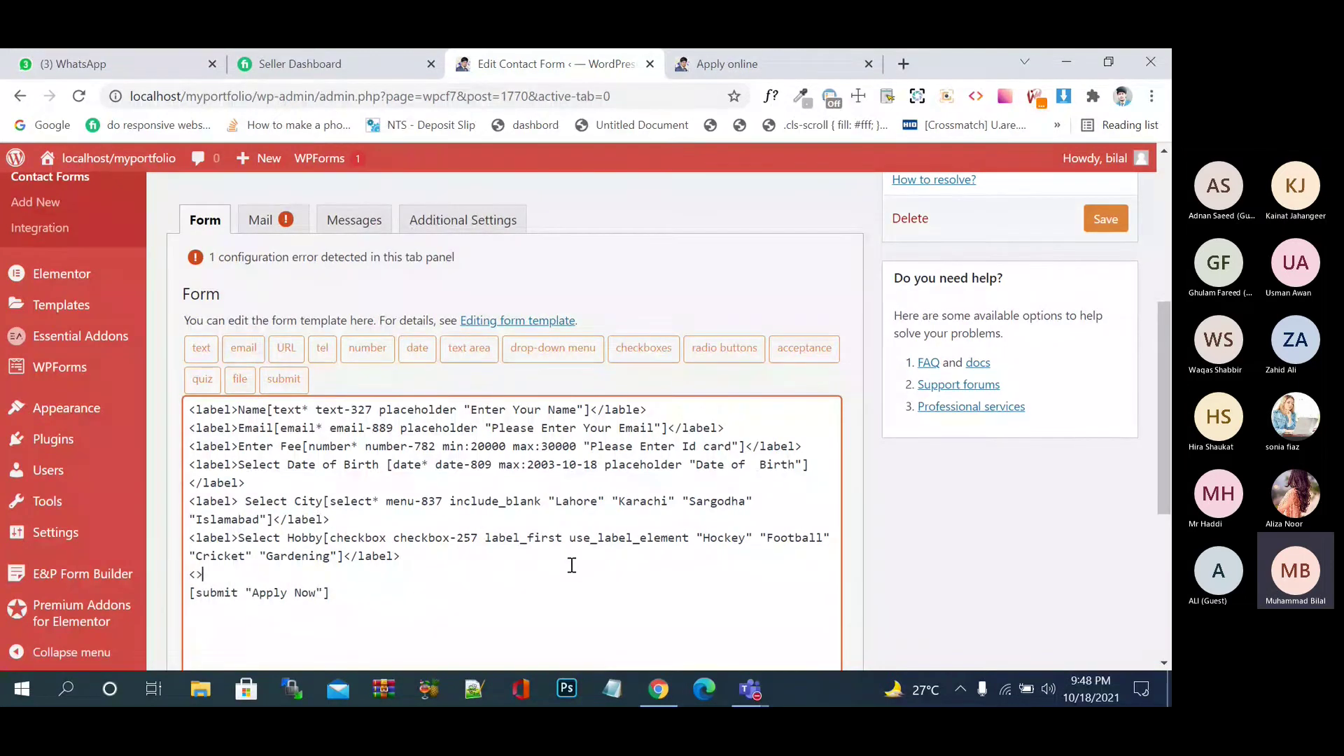
text(label)
text(</label)
key(Left)
key(Left)
key(Left)
key(Left)
key(Left)
key(Left)
key(Left)
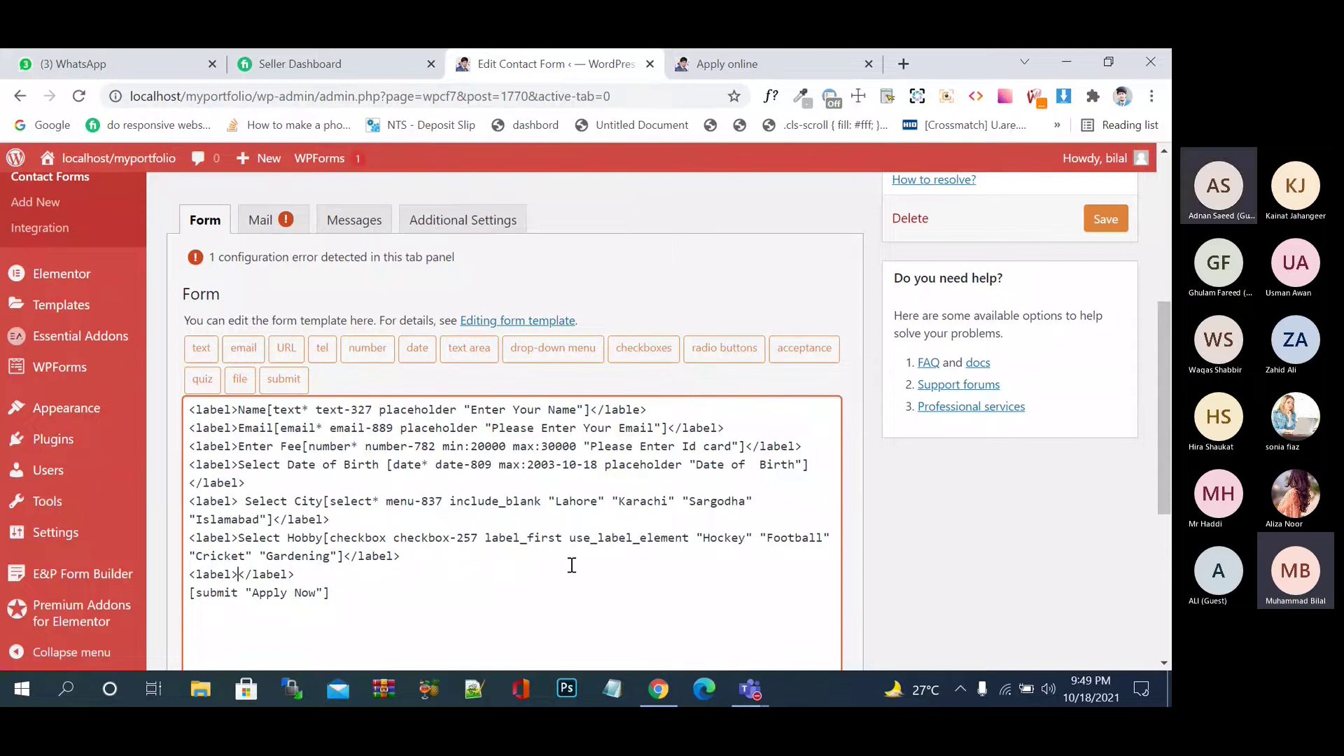
text(SE)
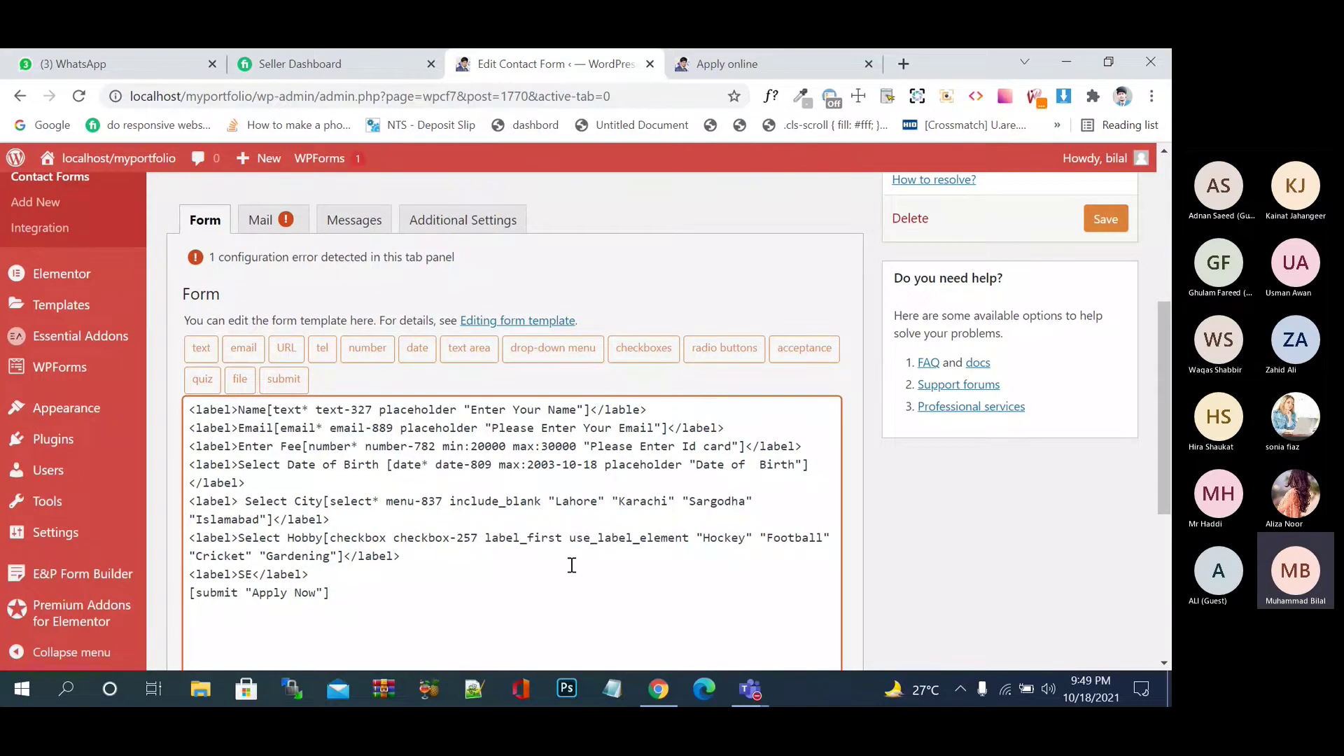
key(BackSpace)
key(BackSpace)
text(GE)
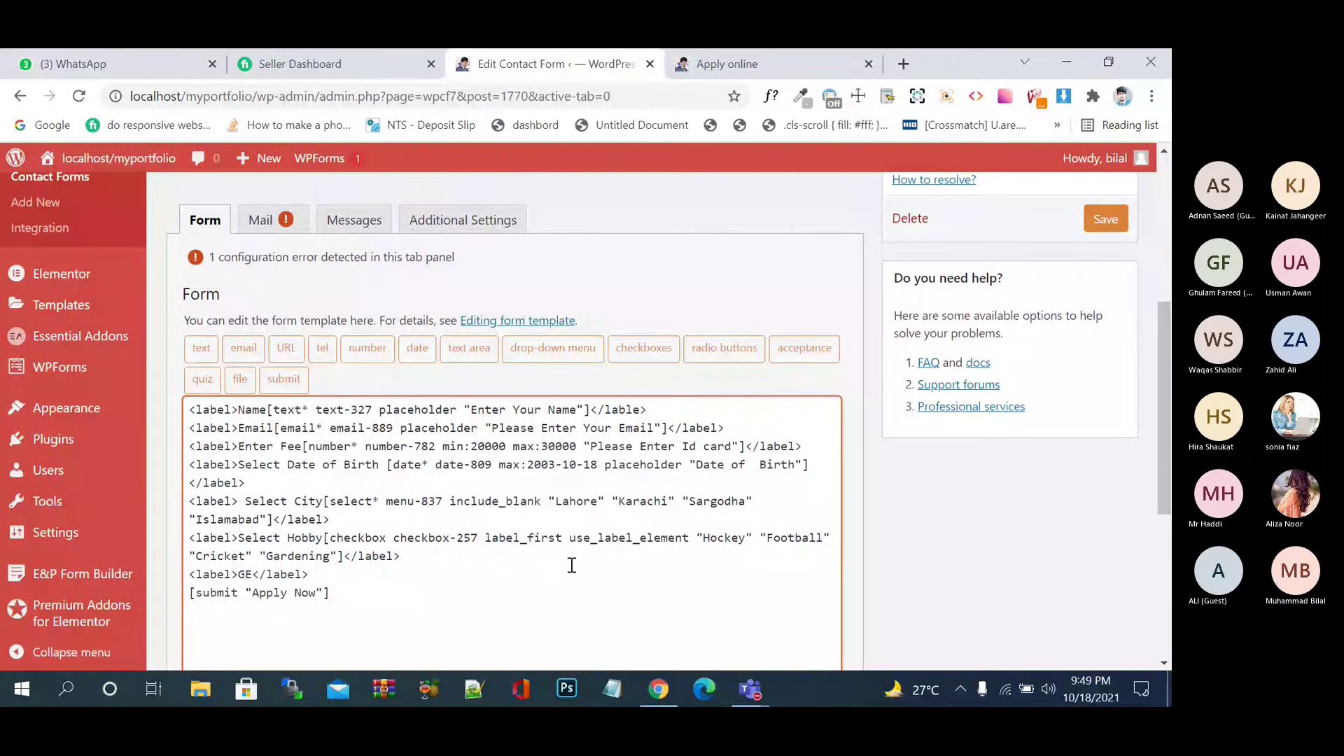
key(BackSpace)
text(ender)
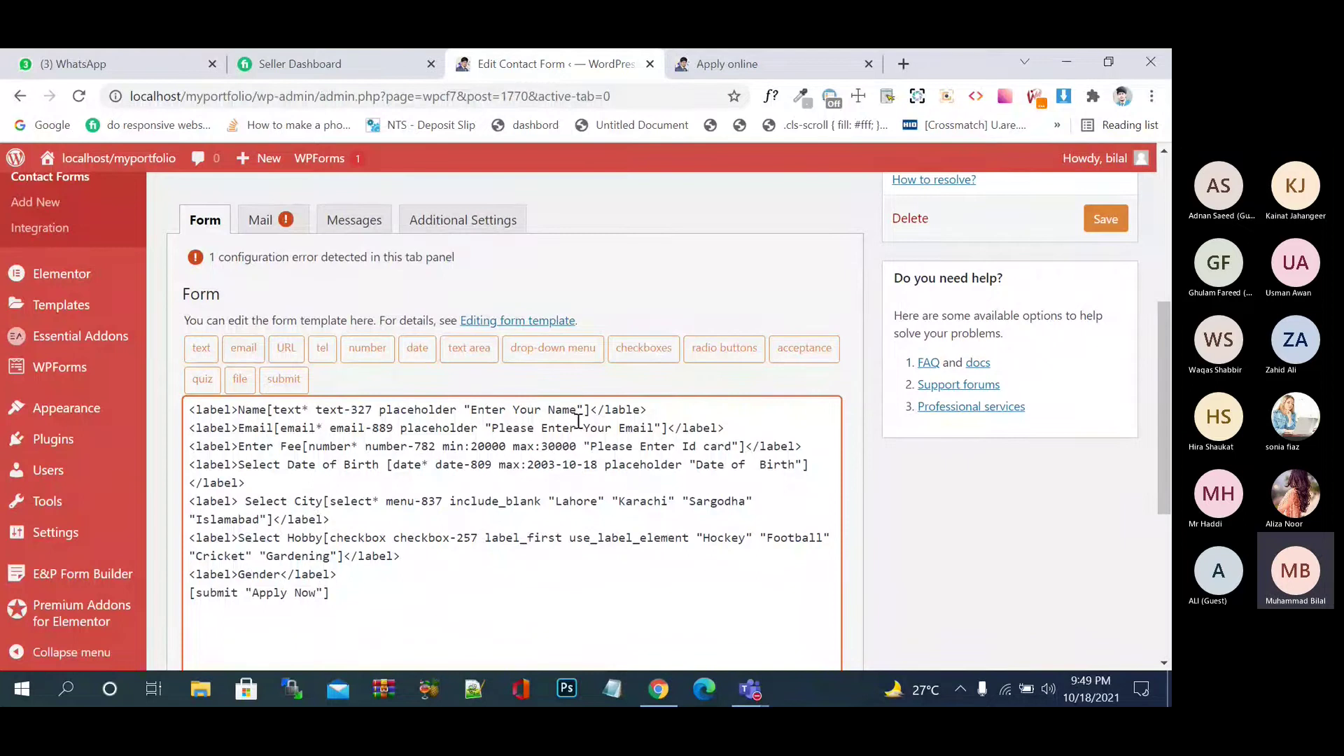
- Insert a radio tag with options Male and Female, label first, inside the Gender label
click(726, 346)
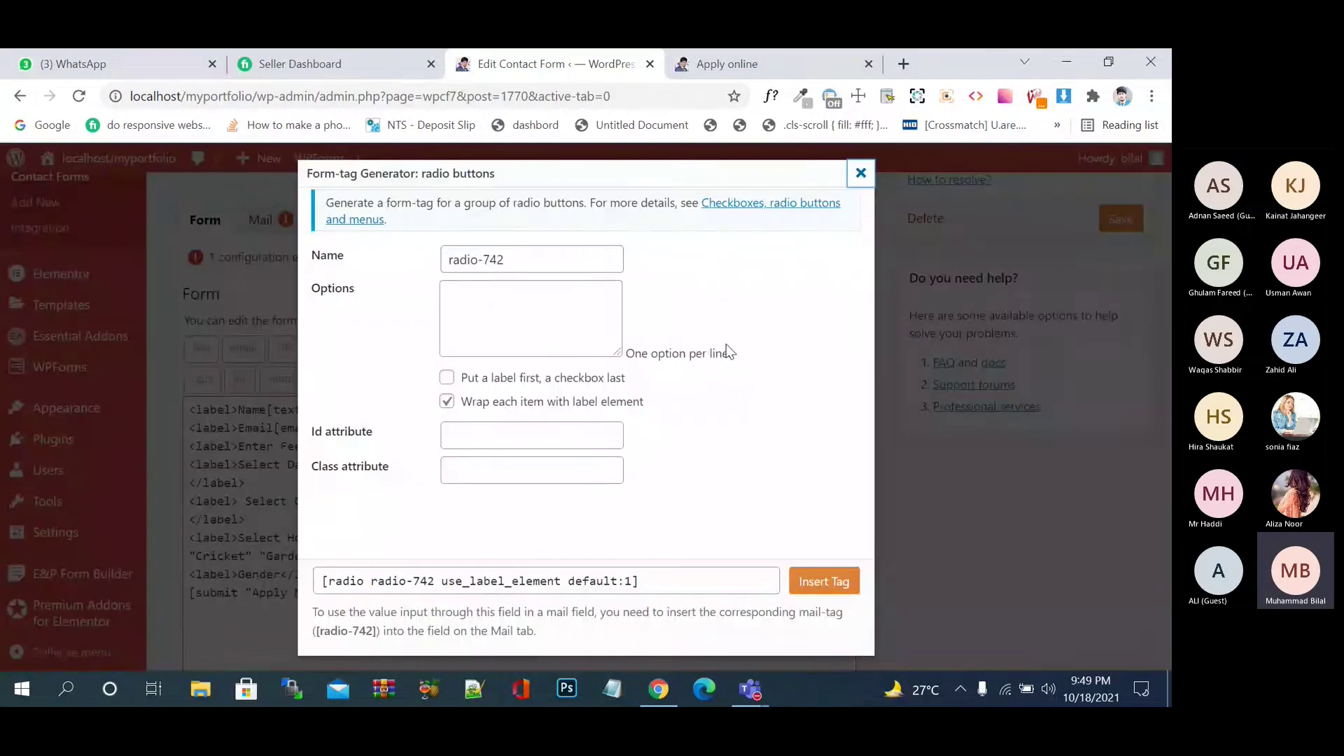
click(497, 313)
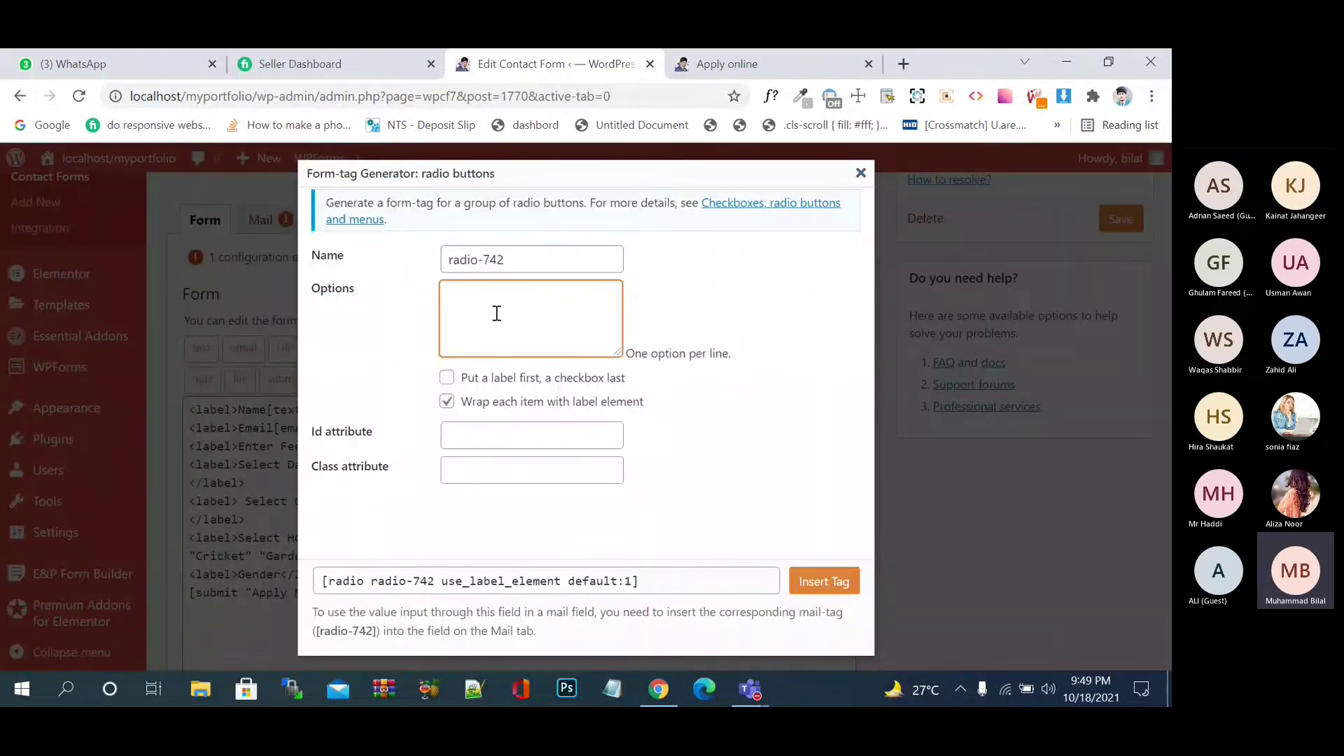
text(Ma)
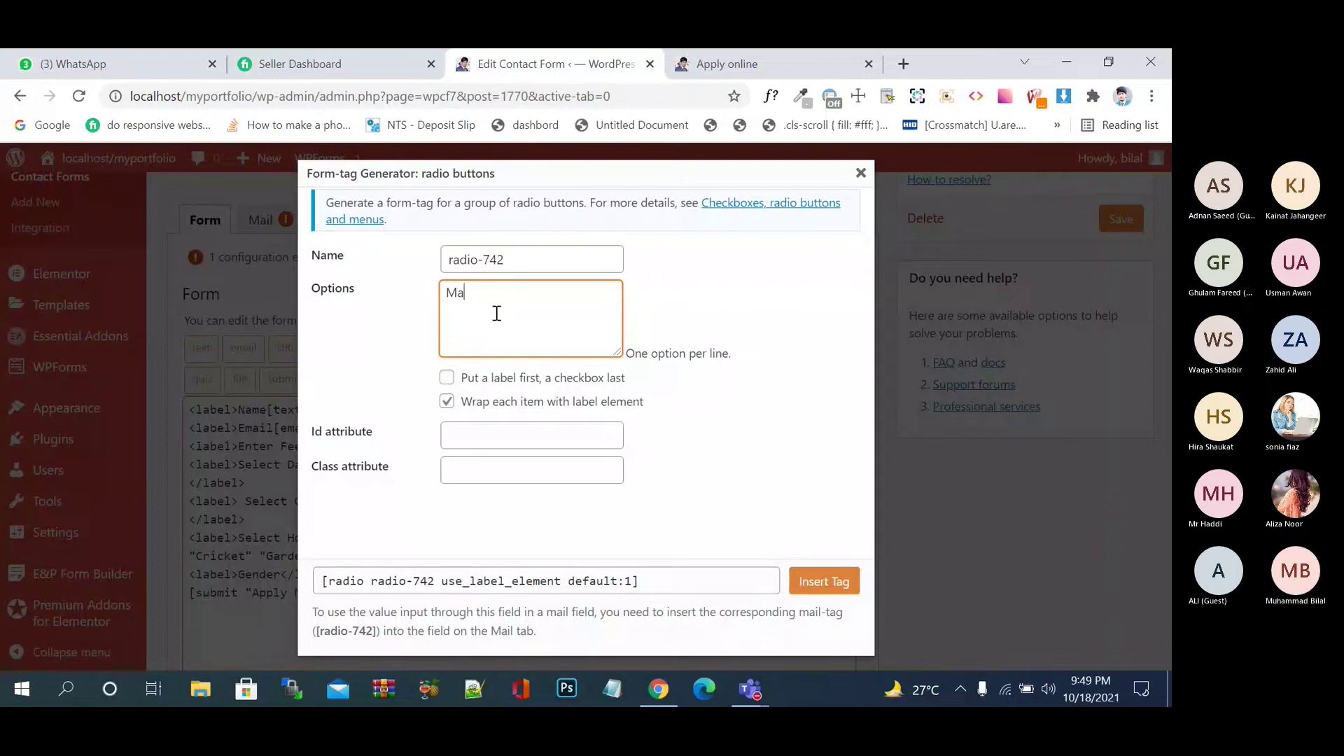
text(le )
text(Fema)
text(le)
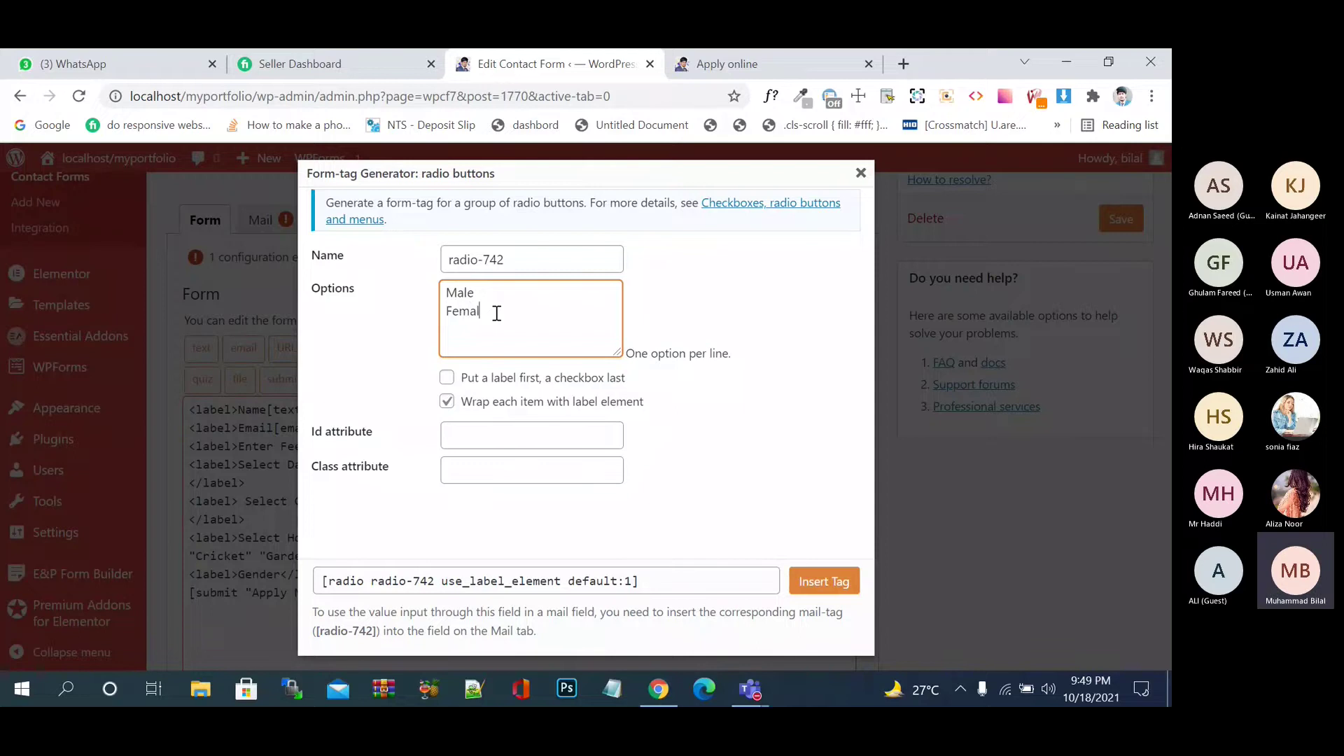
click(448, 379)
click(448, 378)
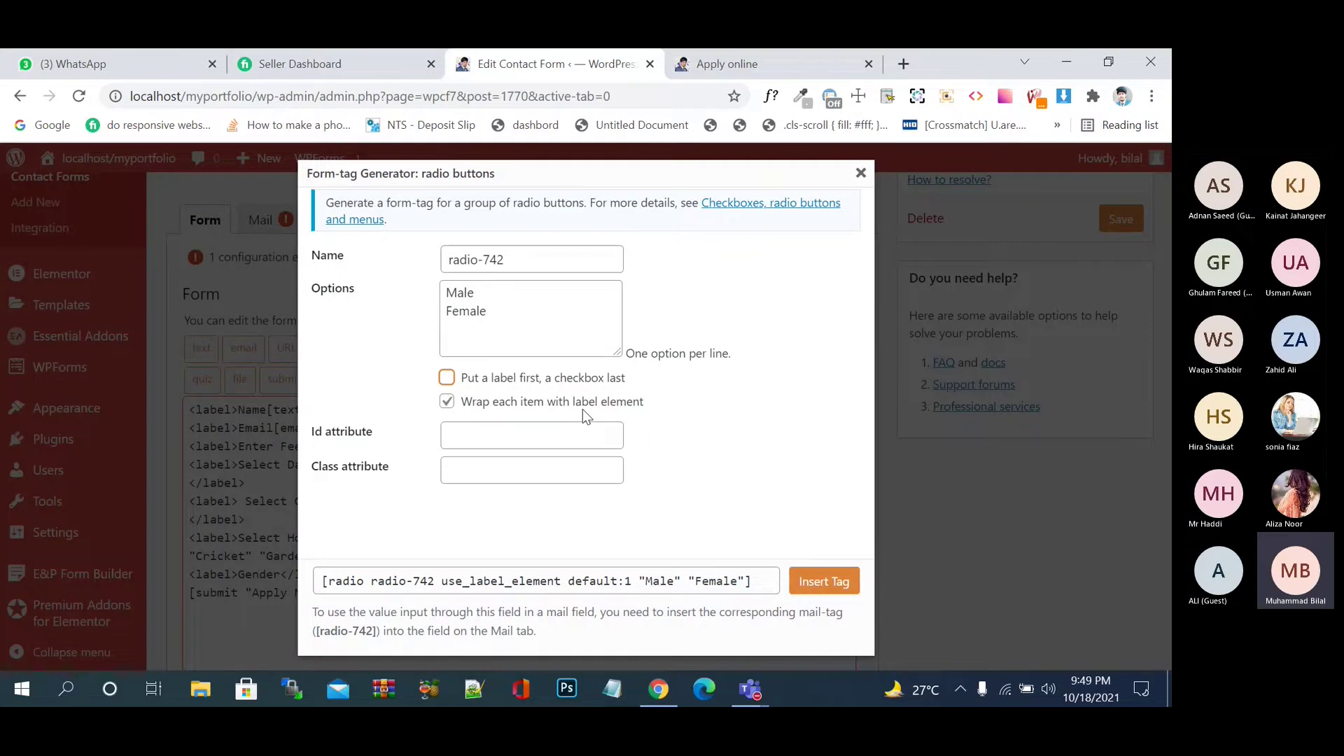
click(518, 404)
click(535, 398)
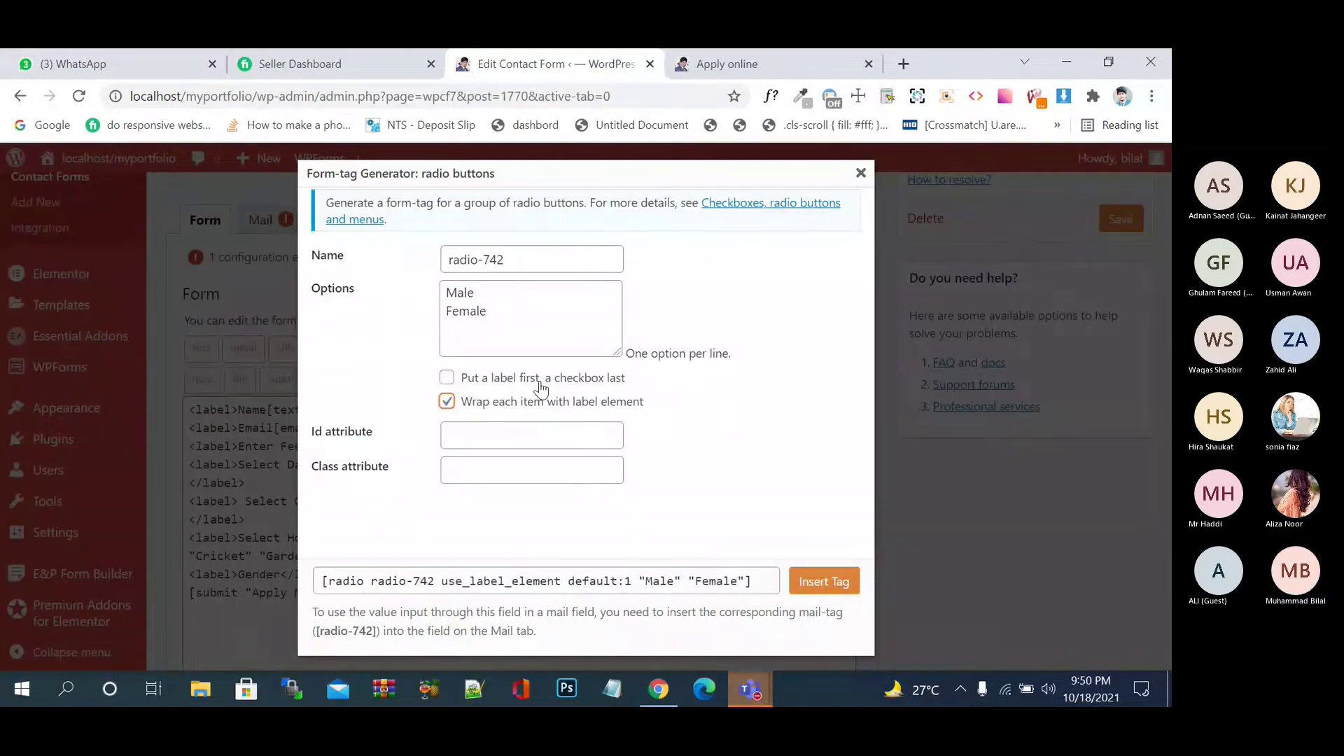
click(517, 379)
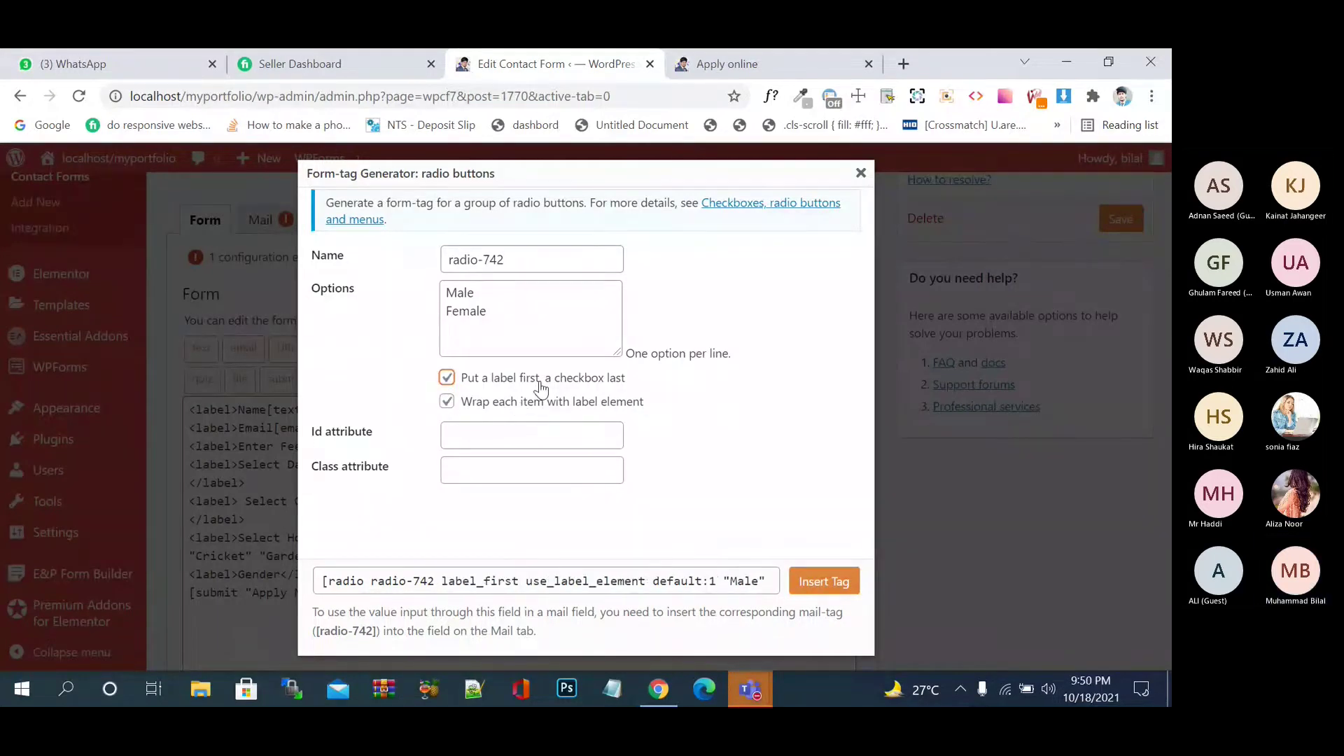
click(824, 582)
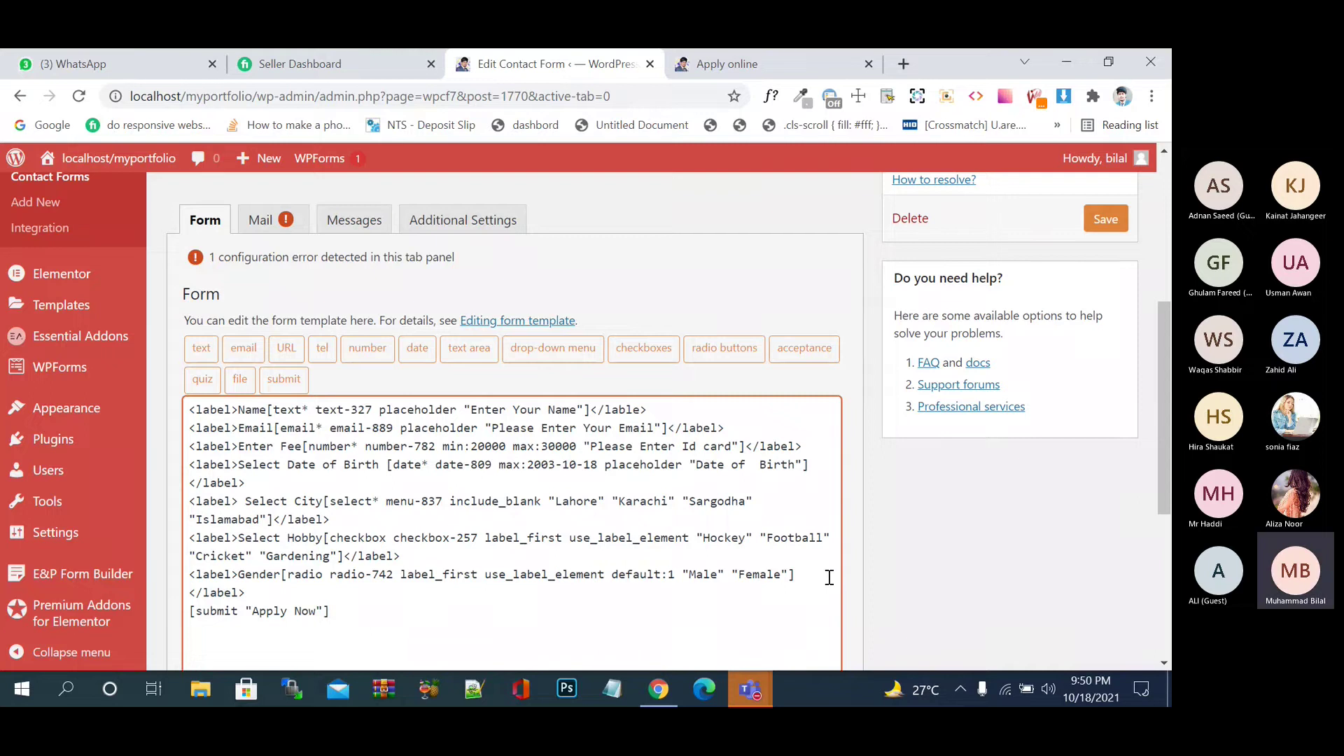
- Save the Online Apply Form template containing the Gender radio group
scroll(983, 602, down, 2)
scroll(983, 602, down, 3)
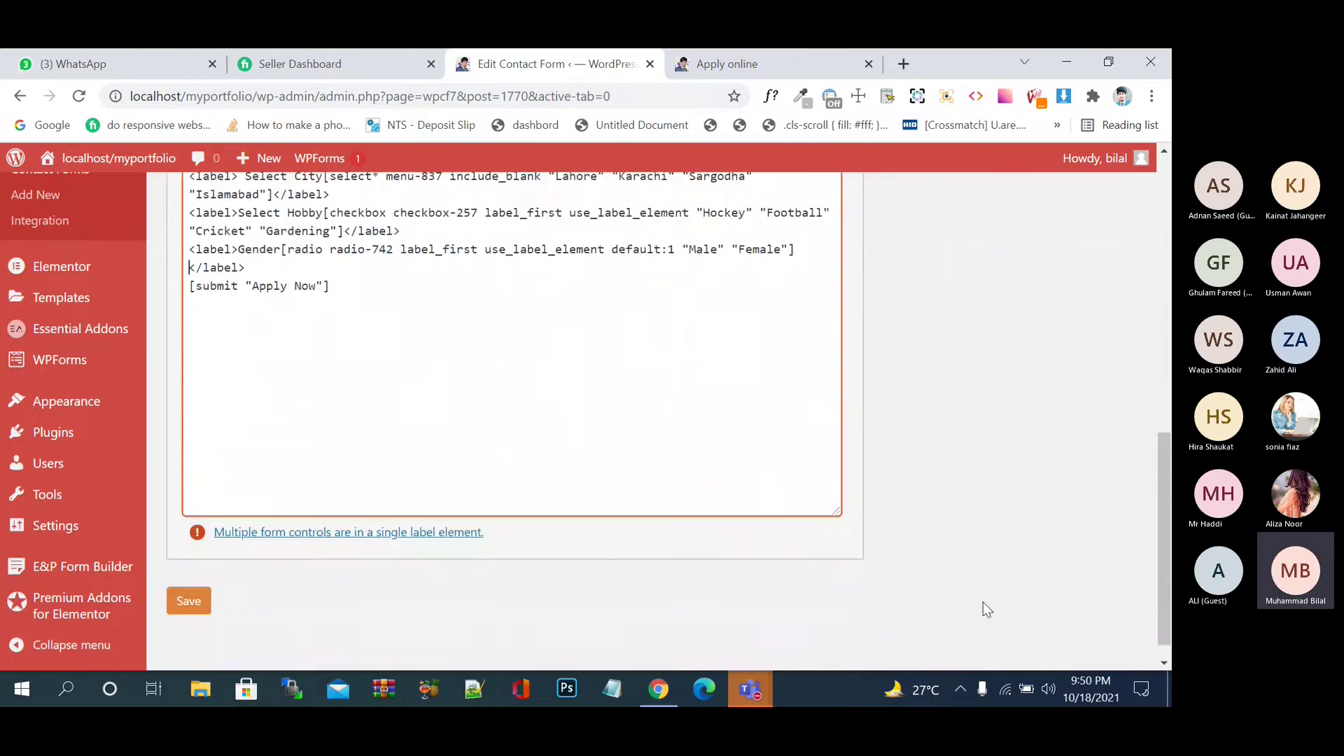
click(188, 576)
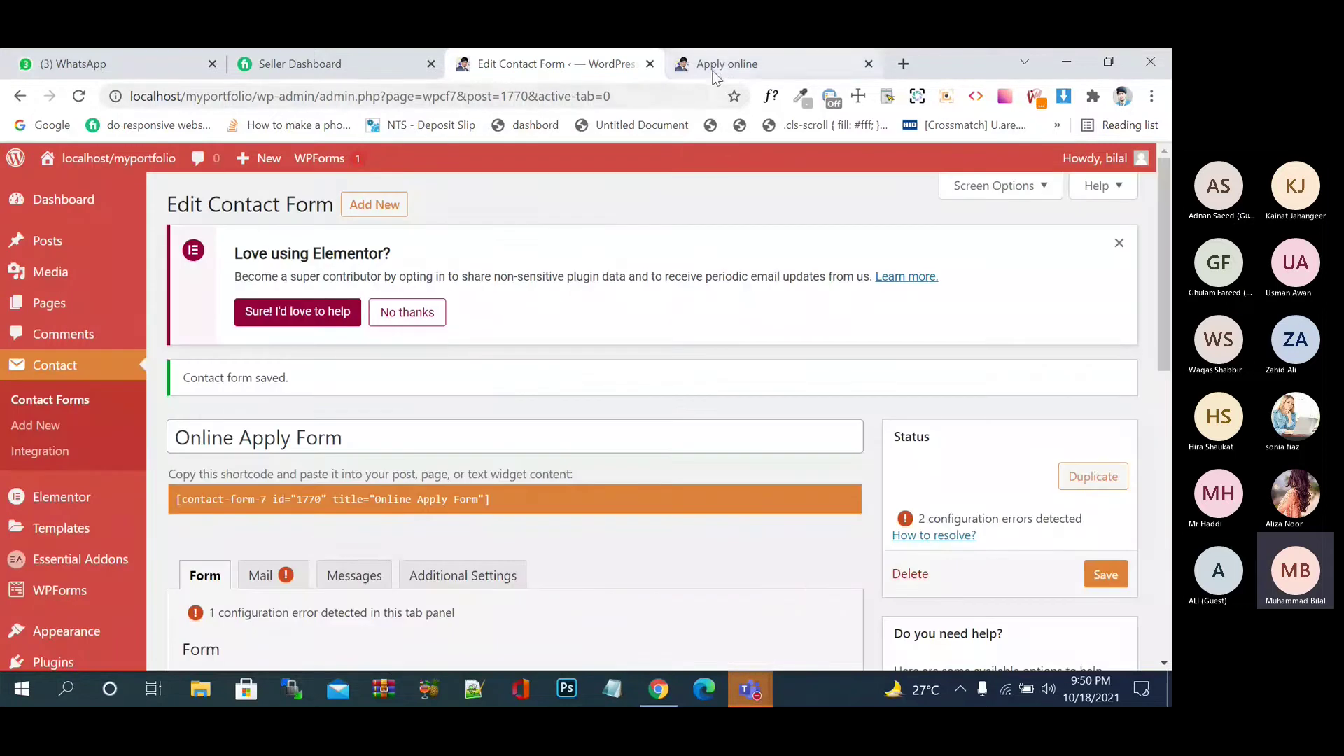
click(721, 67)
- Reload the Apply online page and toggle the Gender radios between Female and Male
click(79, 96)
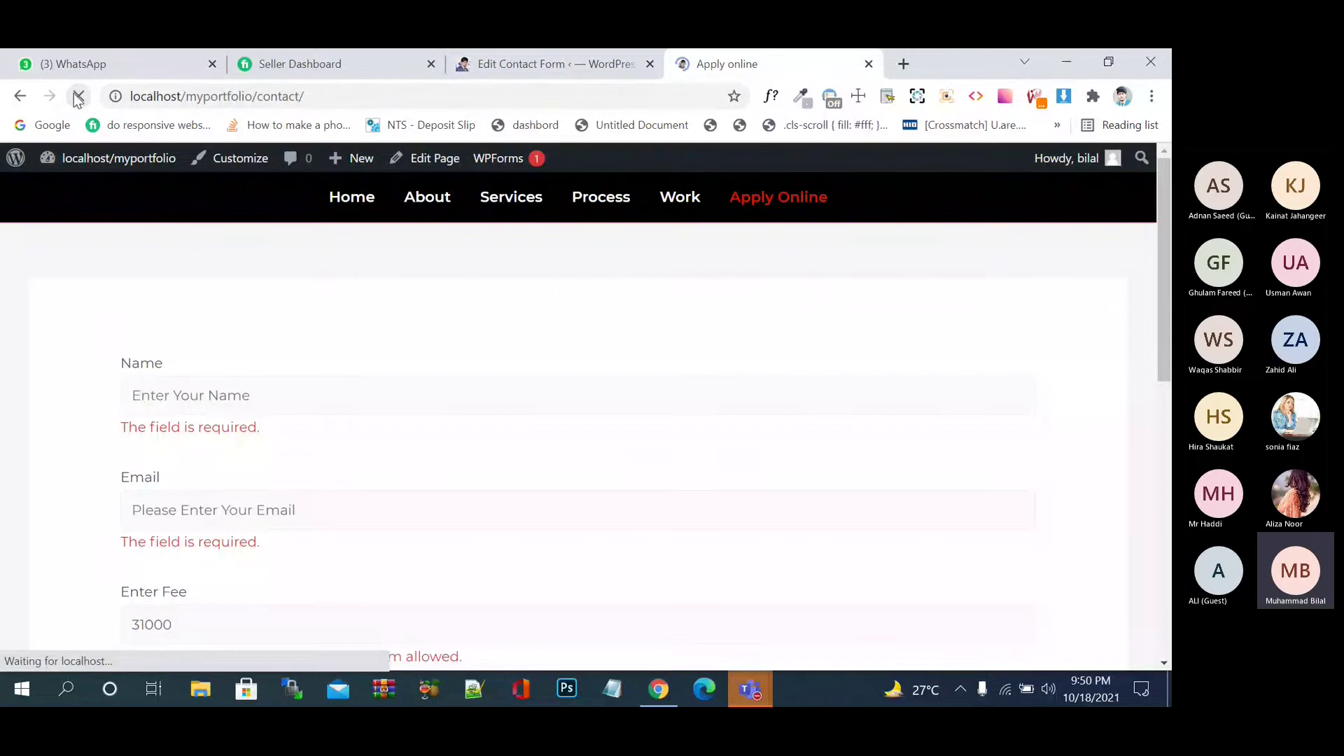
scroll(249, 265, down, 5)
scroll(248, 265, down, 2)
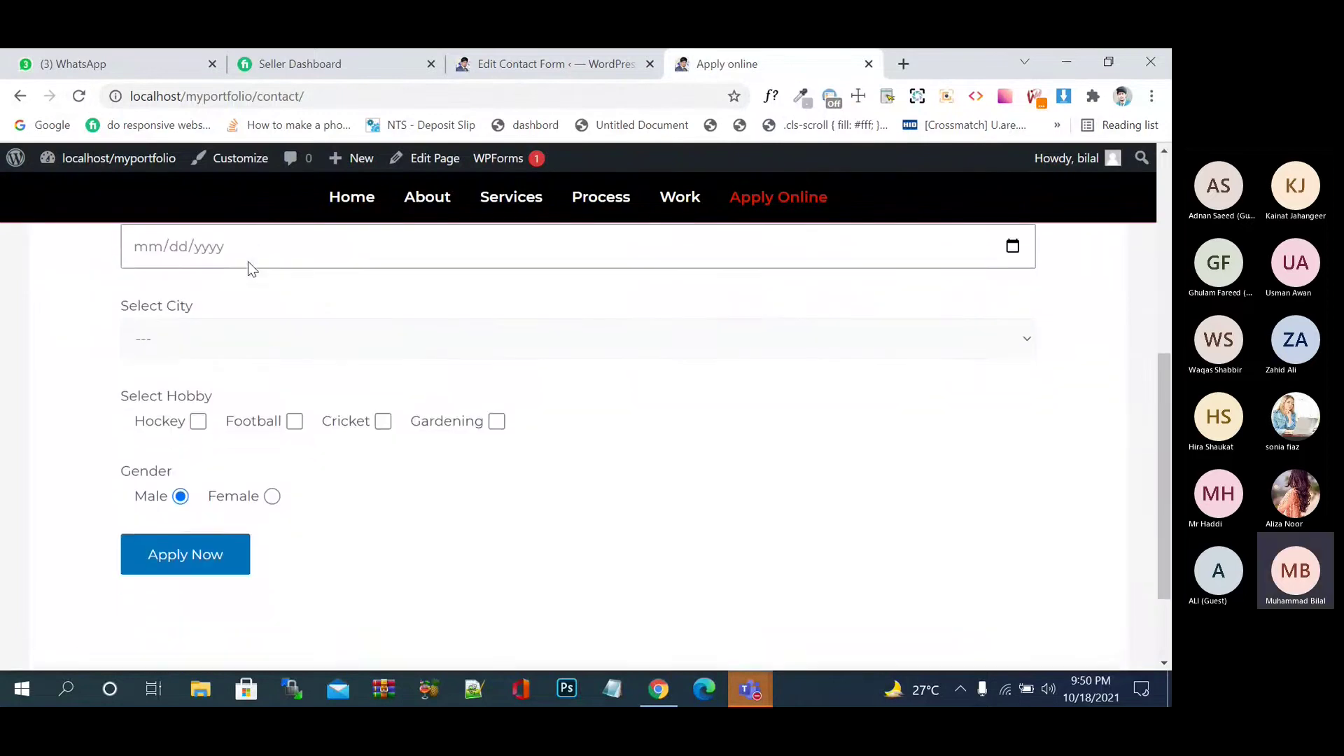
click(272, 483)
click(180, 483)
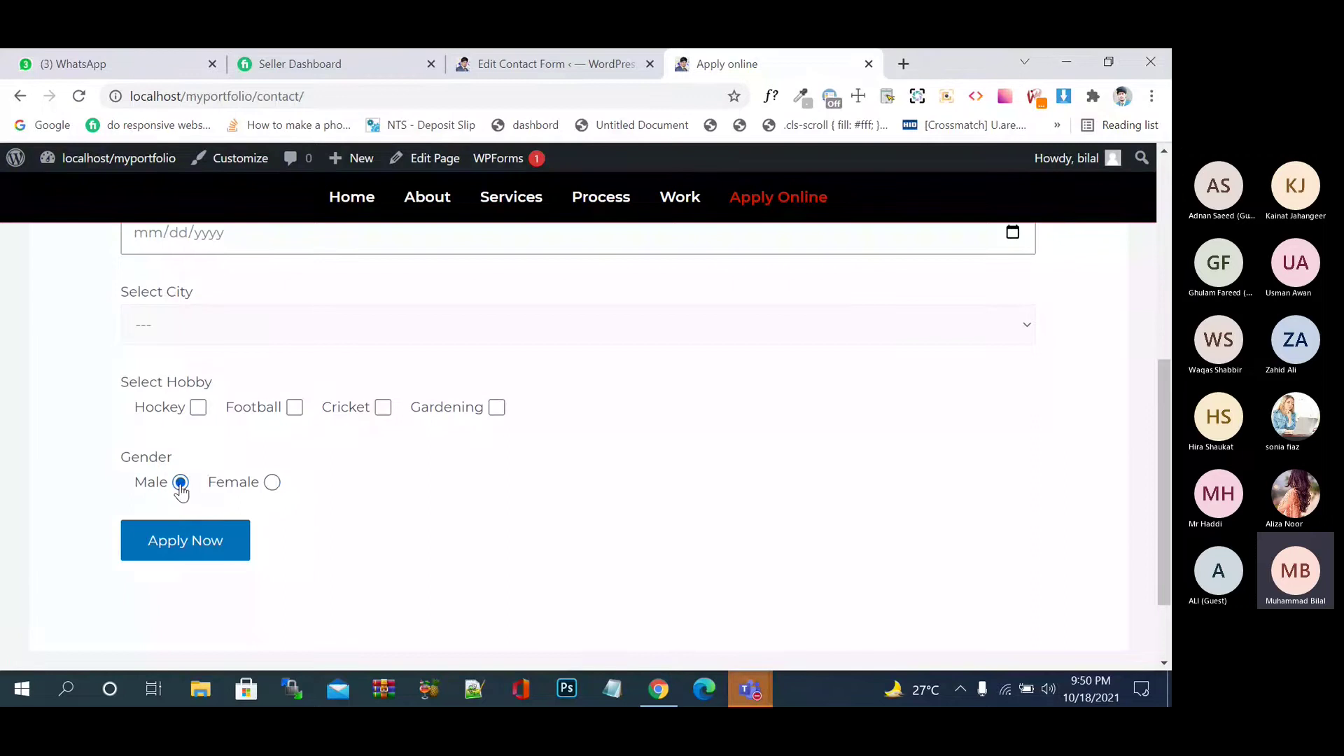
click(272, 482)
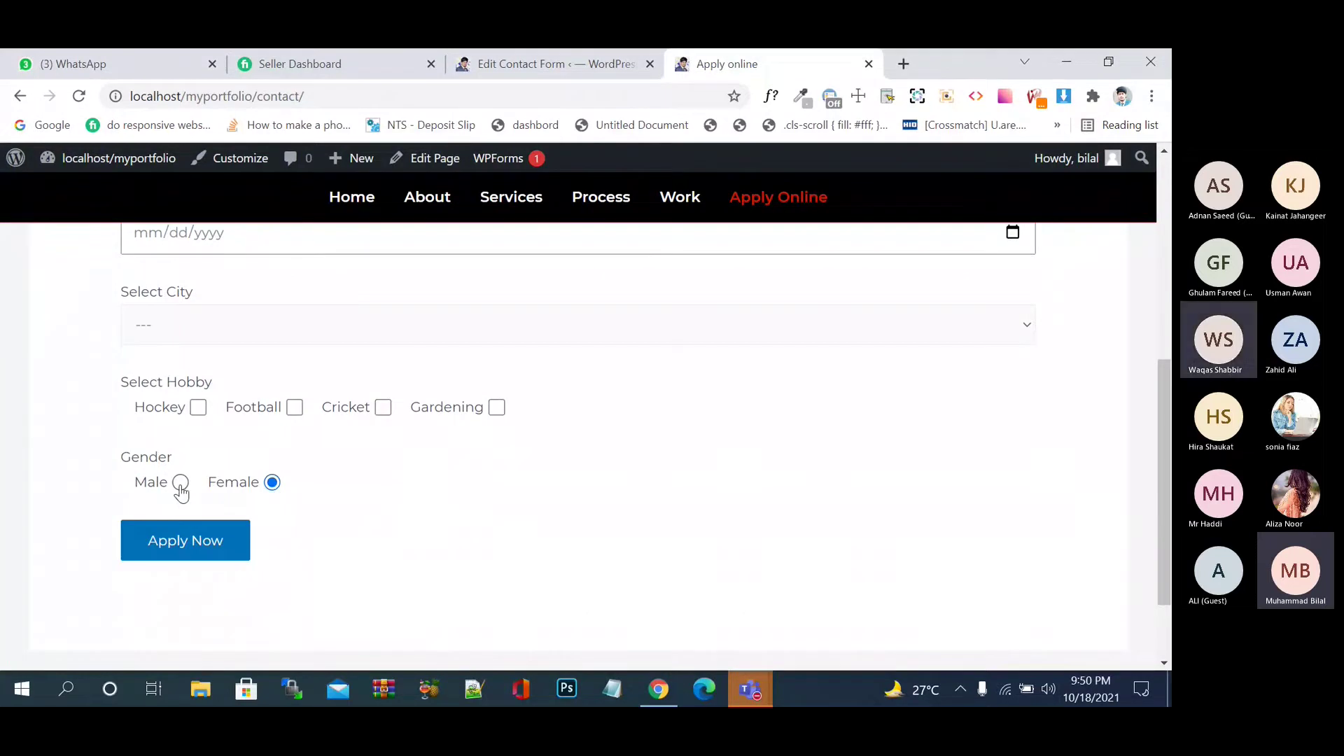
click(180, 483)
click(272, 484)
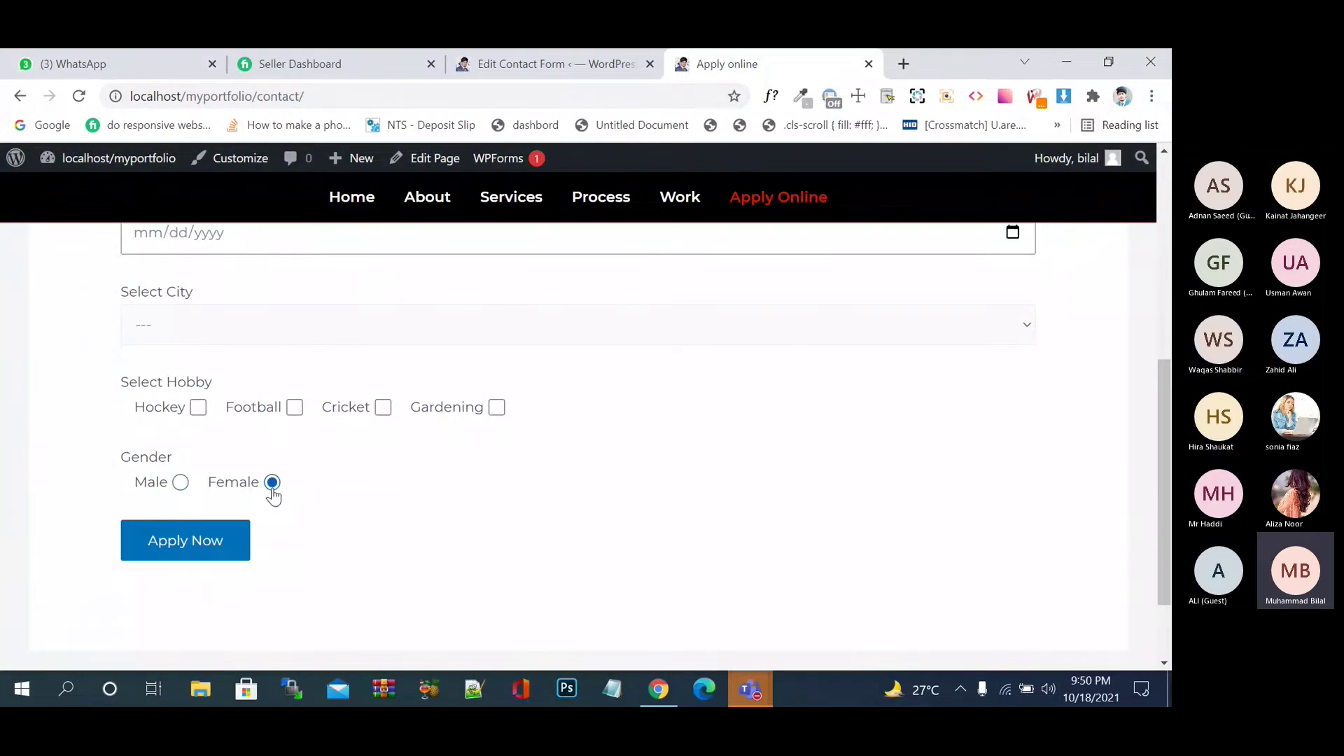
click(589, 56)
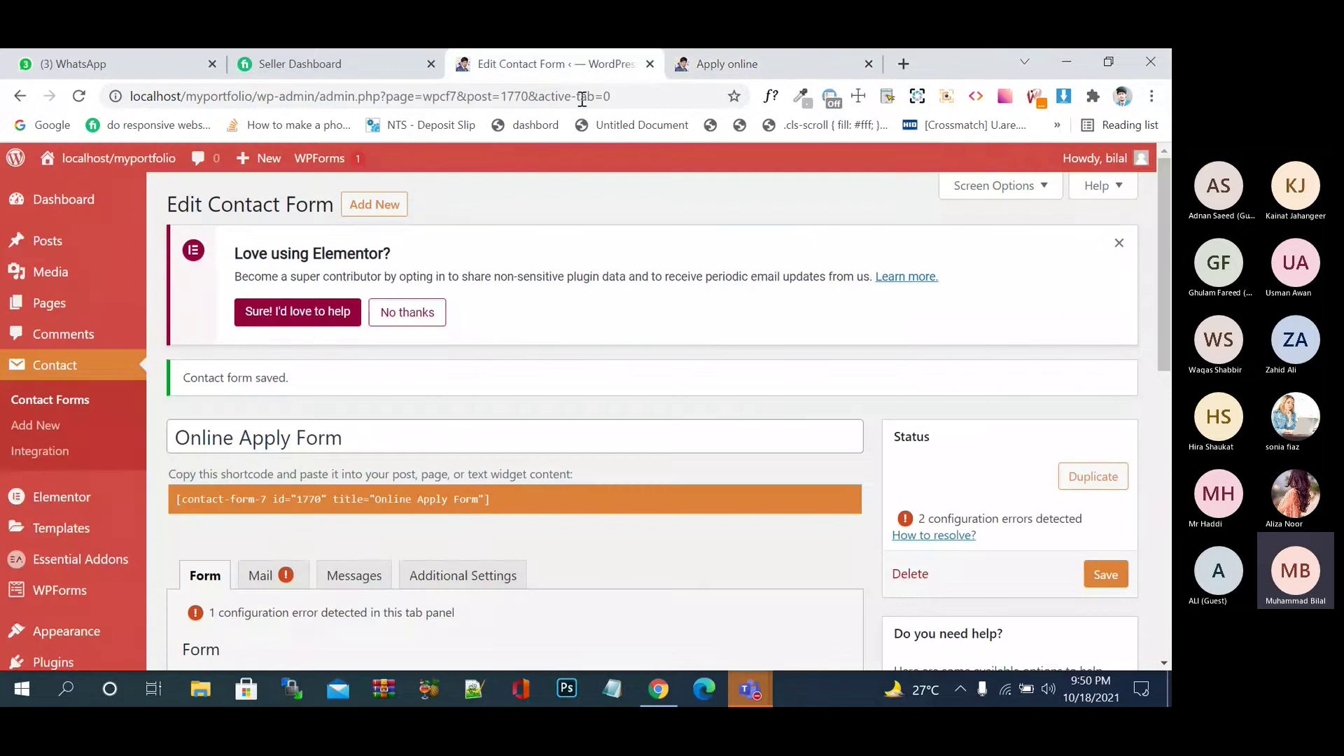
- Insert an empty '<label></label>' line below the Gender line, above the Apply Now tag
scroll(611, 482, down, 5)
scroll(611, 490, down, 1)
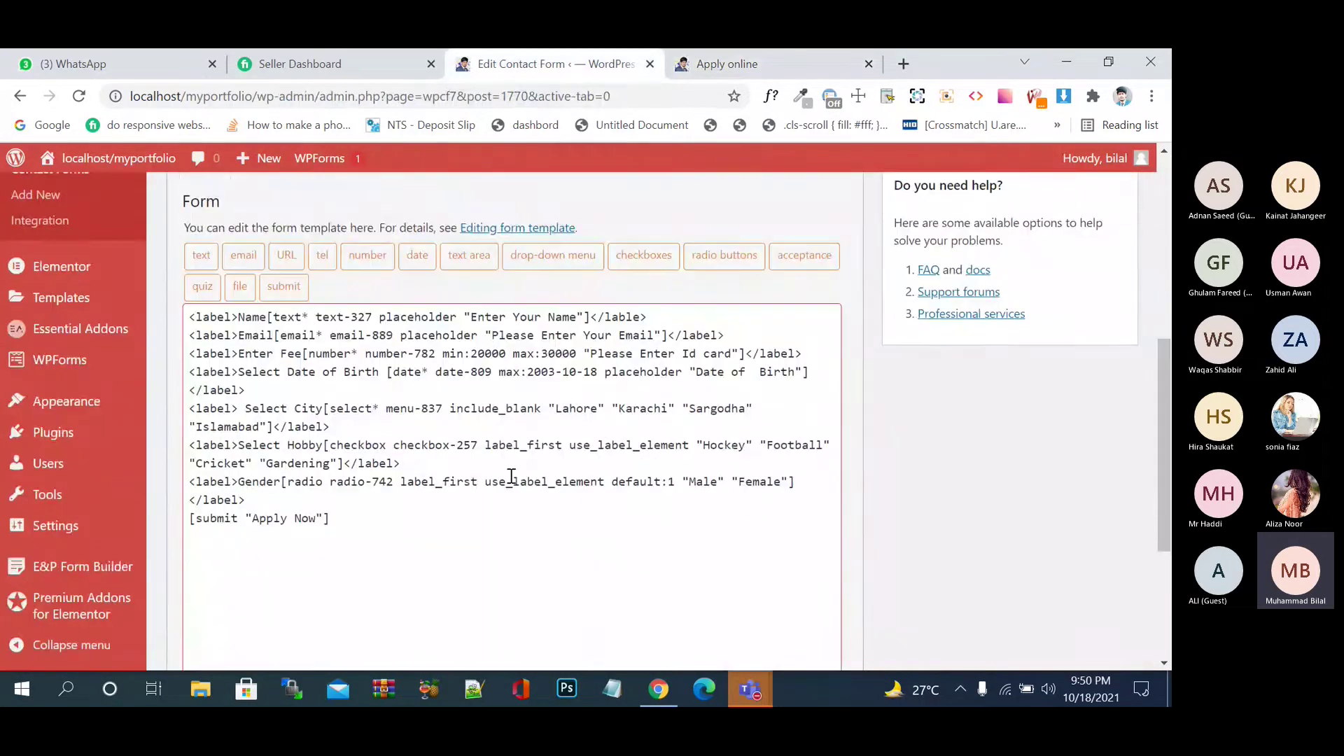
click(384, 488)
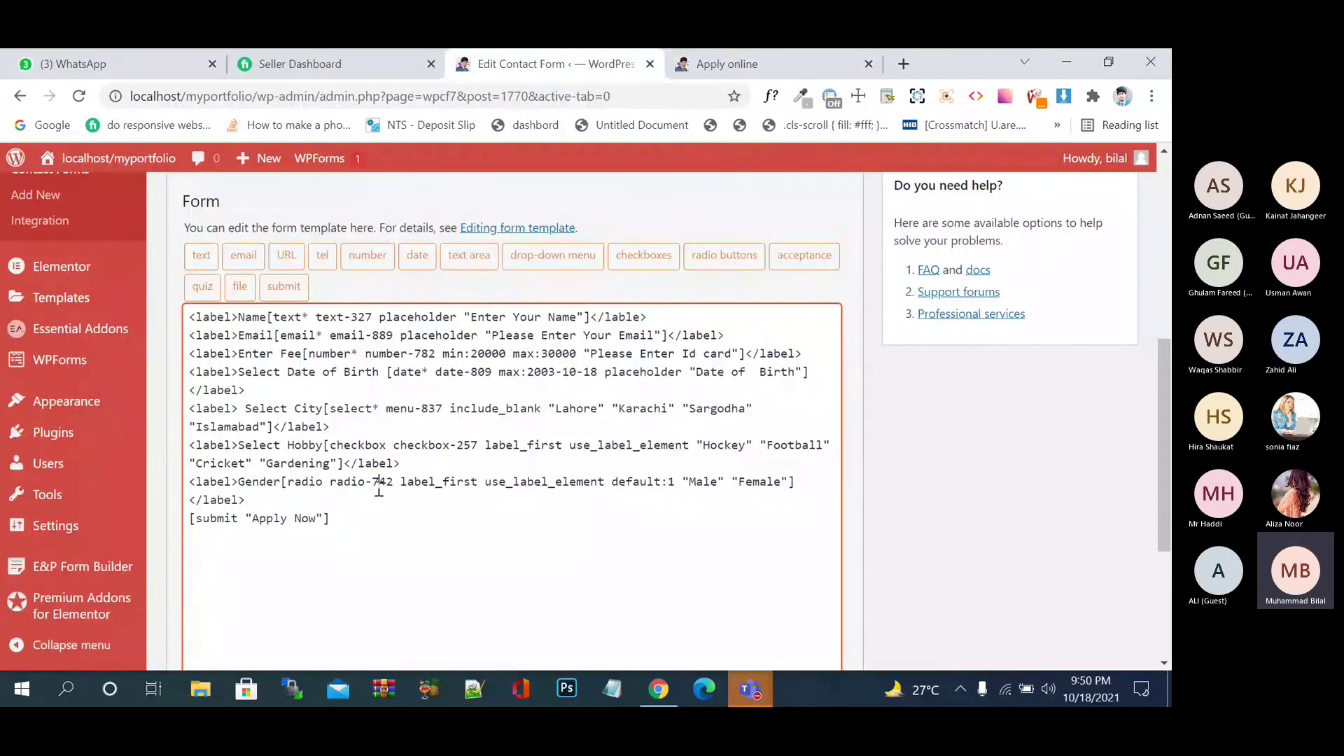
key(Return)
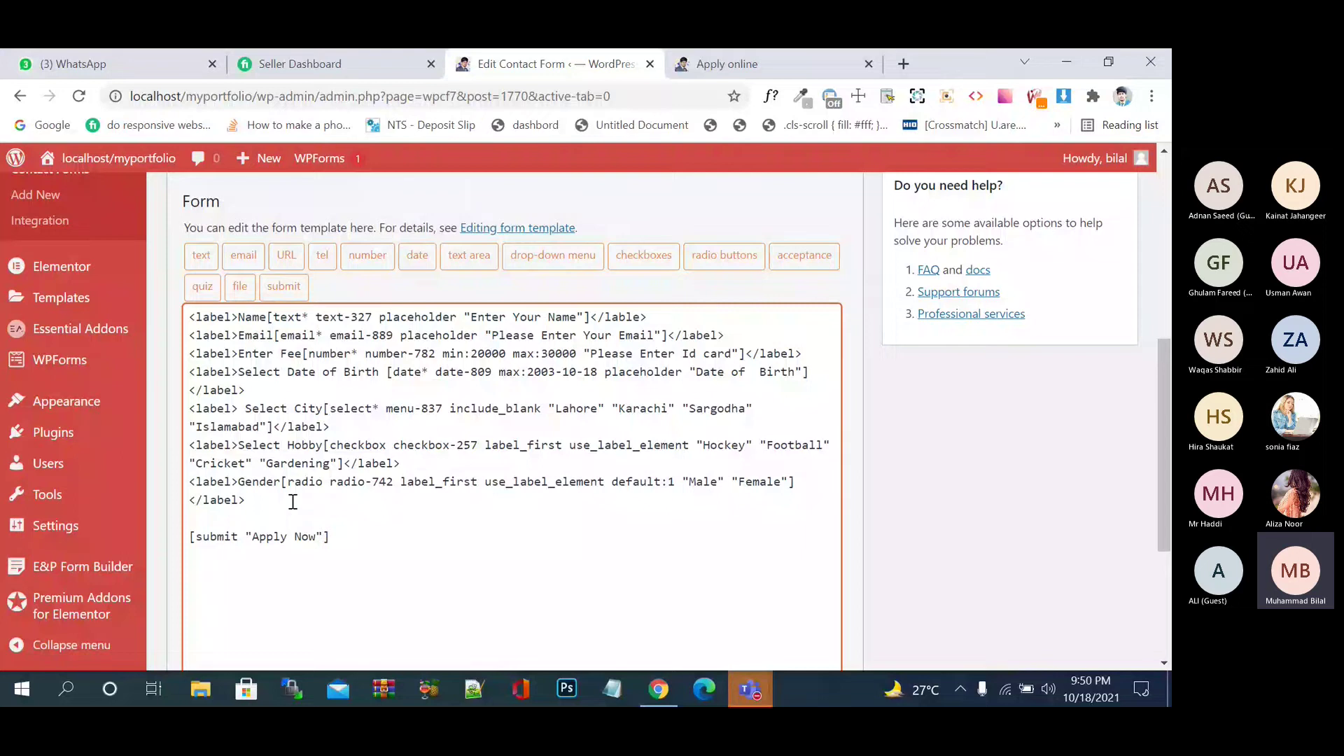
text(<labr)
key(BackSpace)
text(el>)
key(Right)
text(</label)
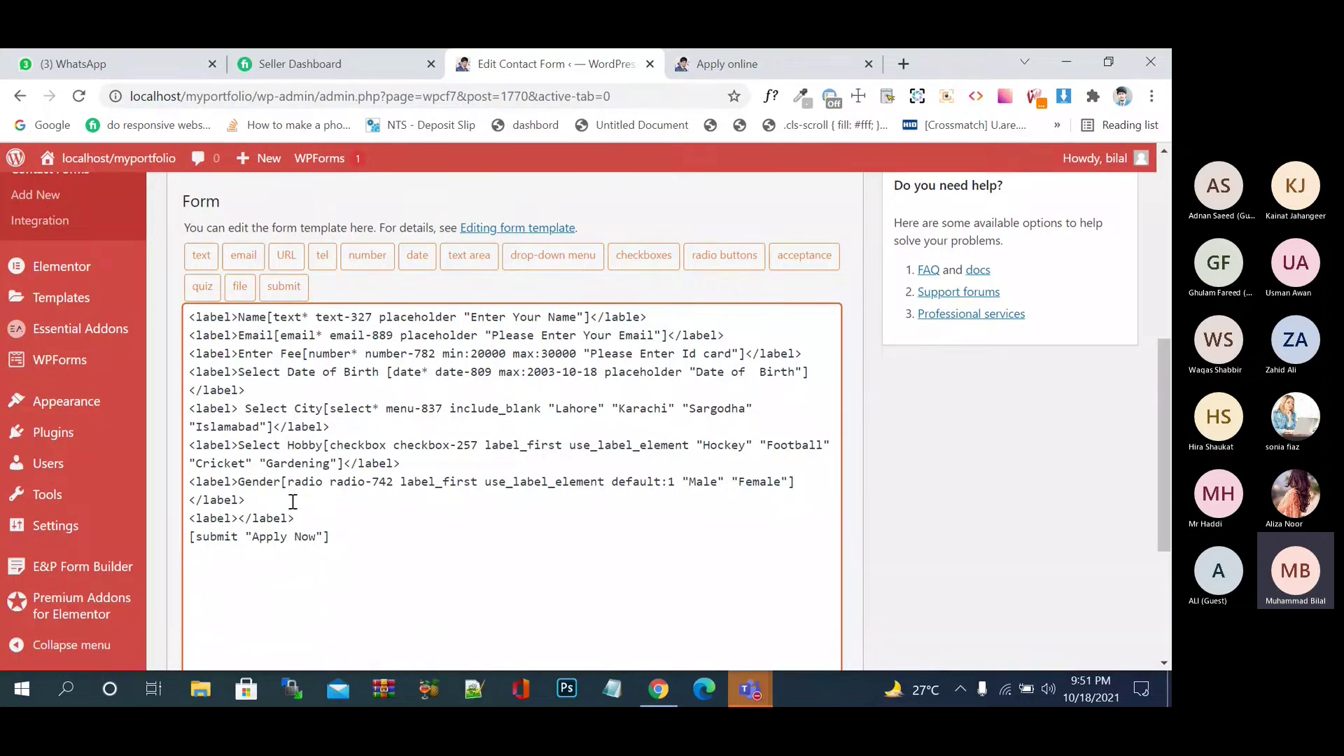
- Type 'check this if you agree with our terms and conditions' into the empty label line
click(244, 518)
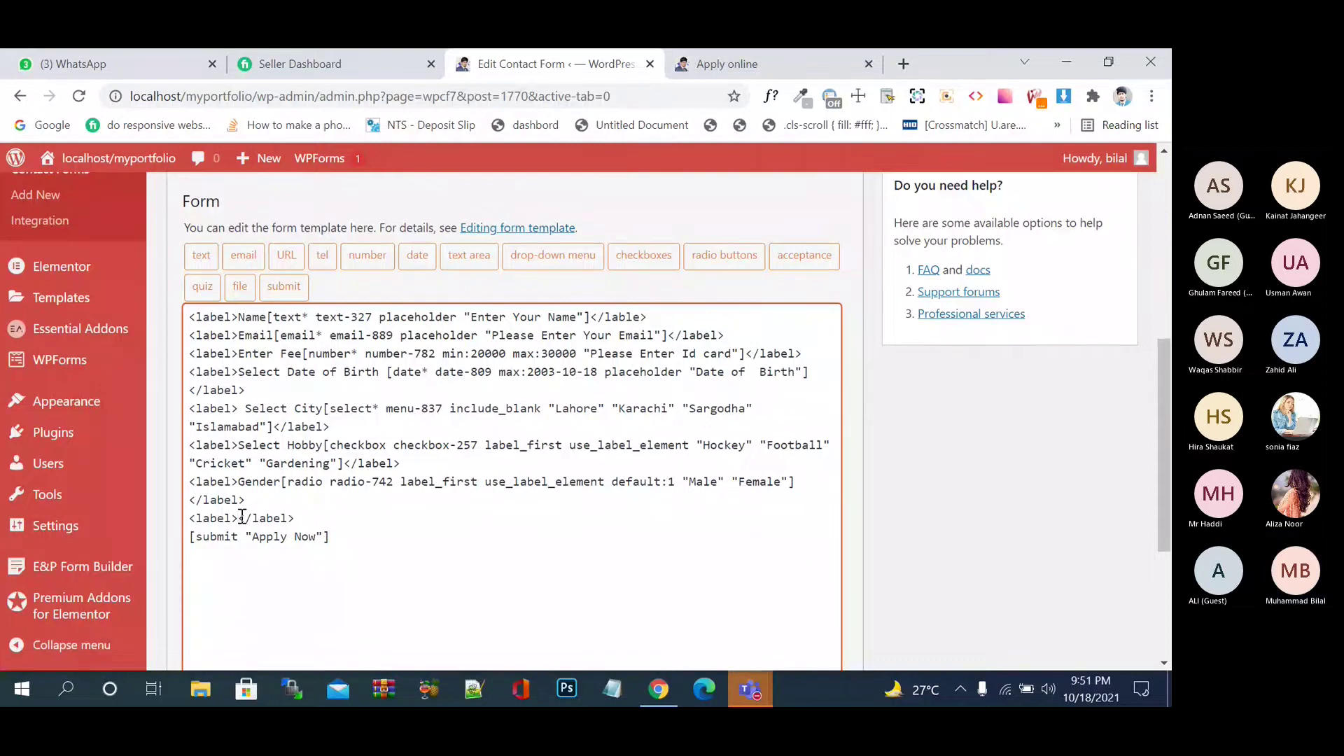
text(The)
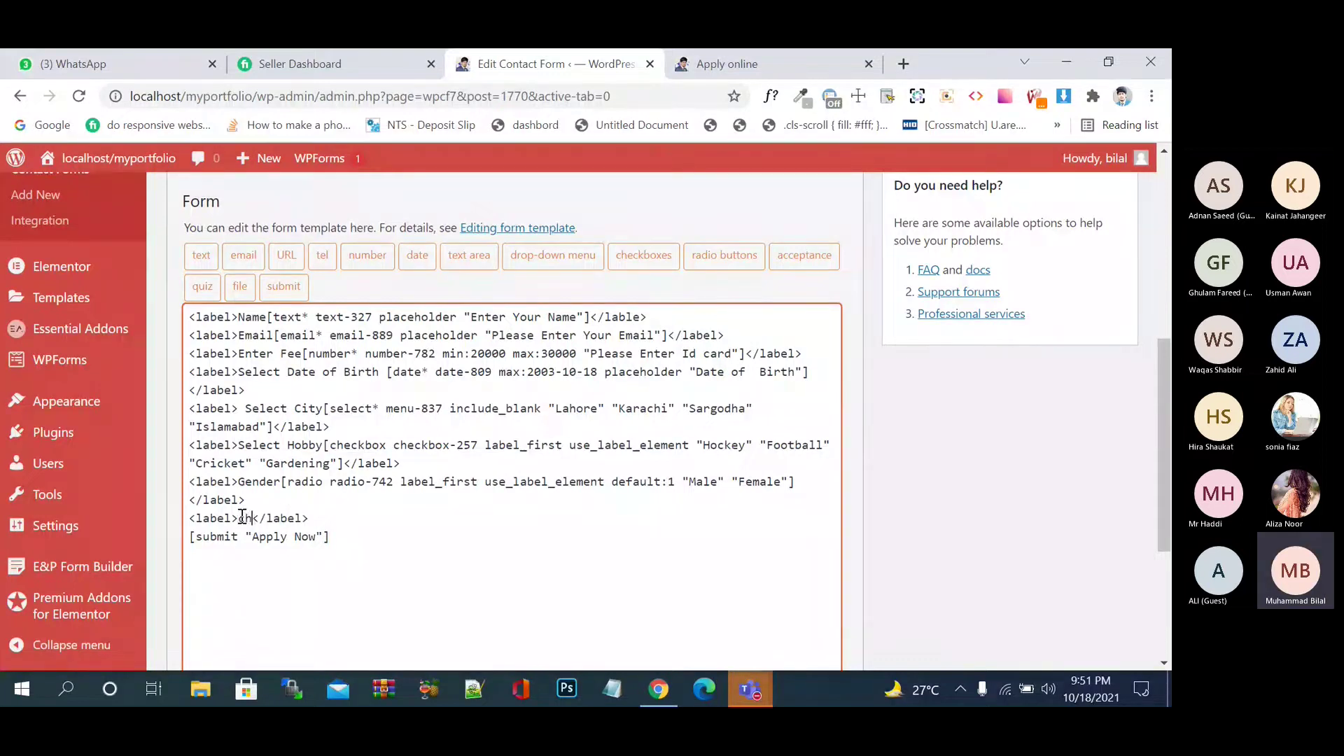
text(ck thi)
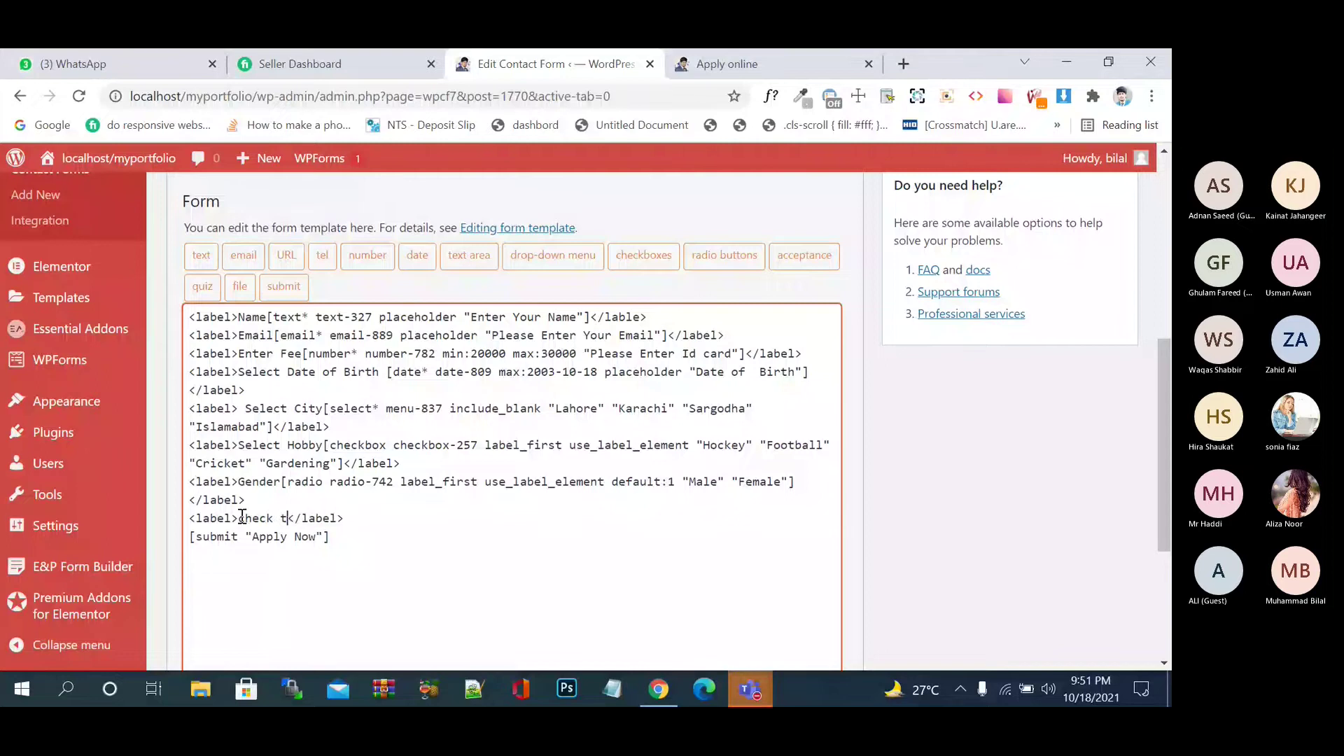
text(s if you agree )
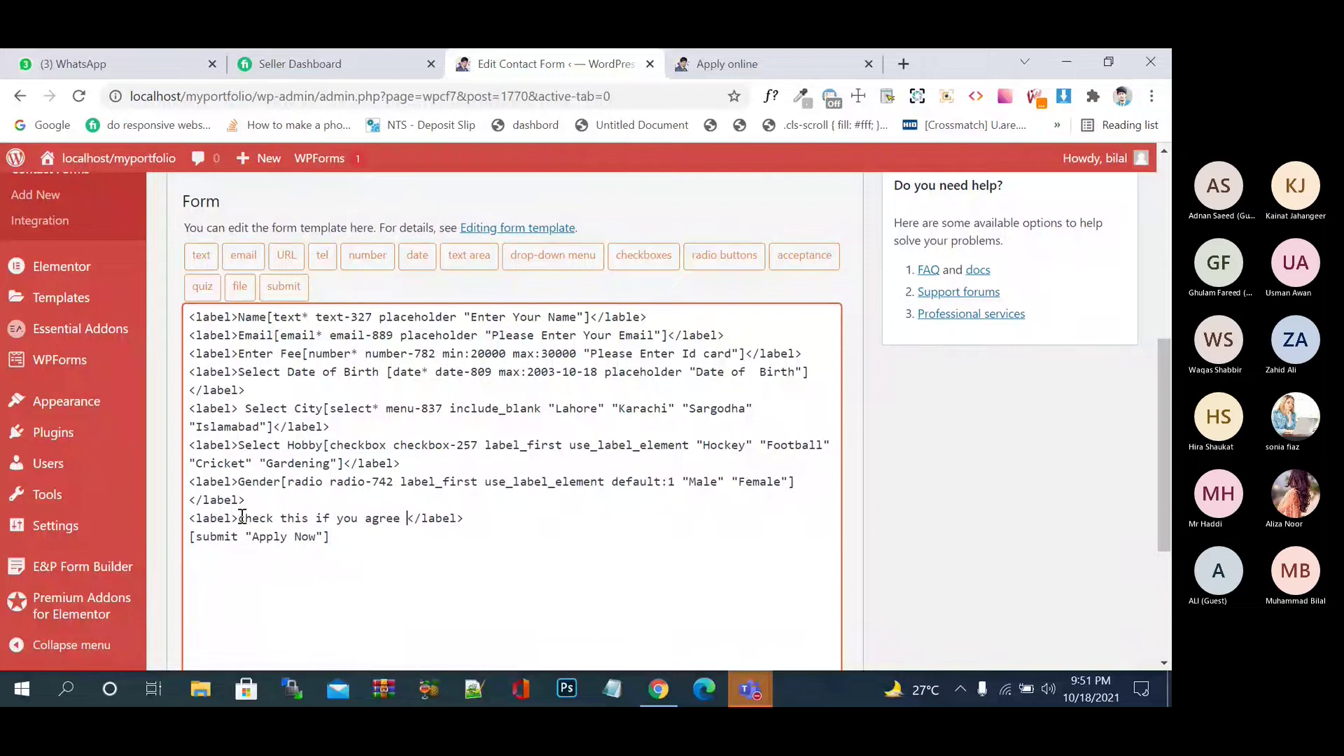
text(with our t)
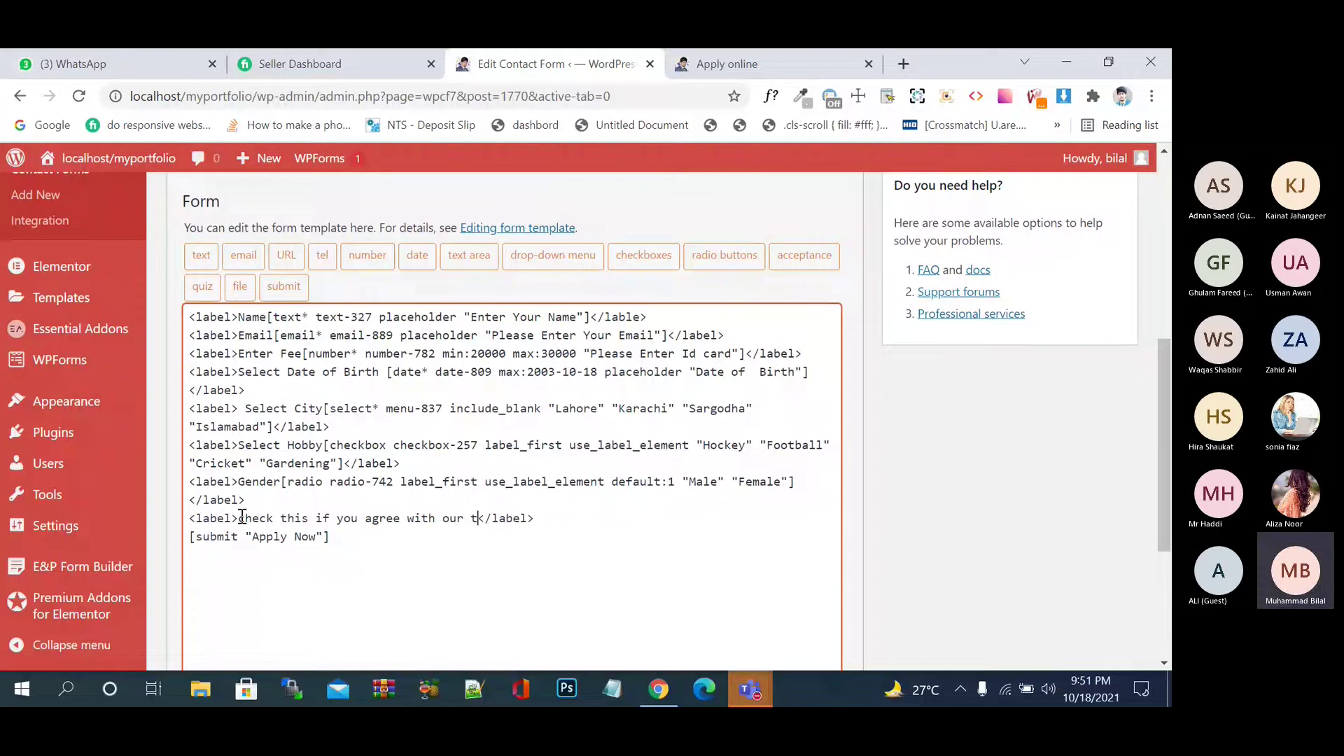
text(er)
key(BackSpace)
key(BackSpace)
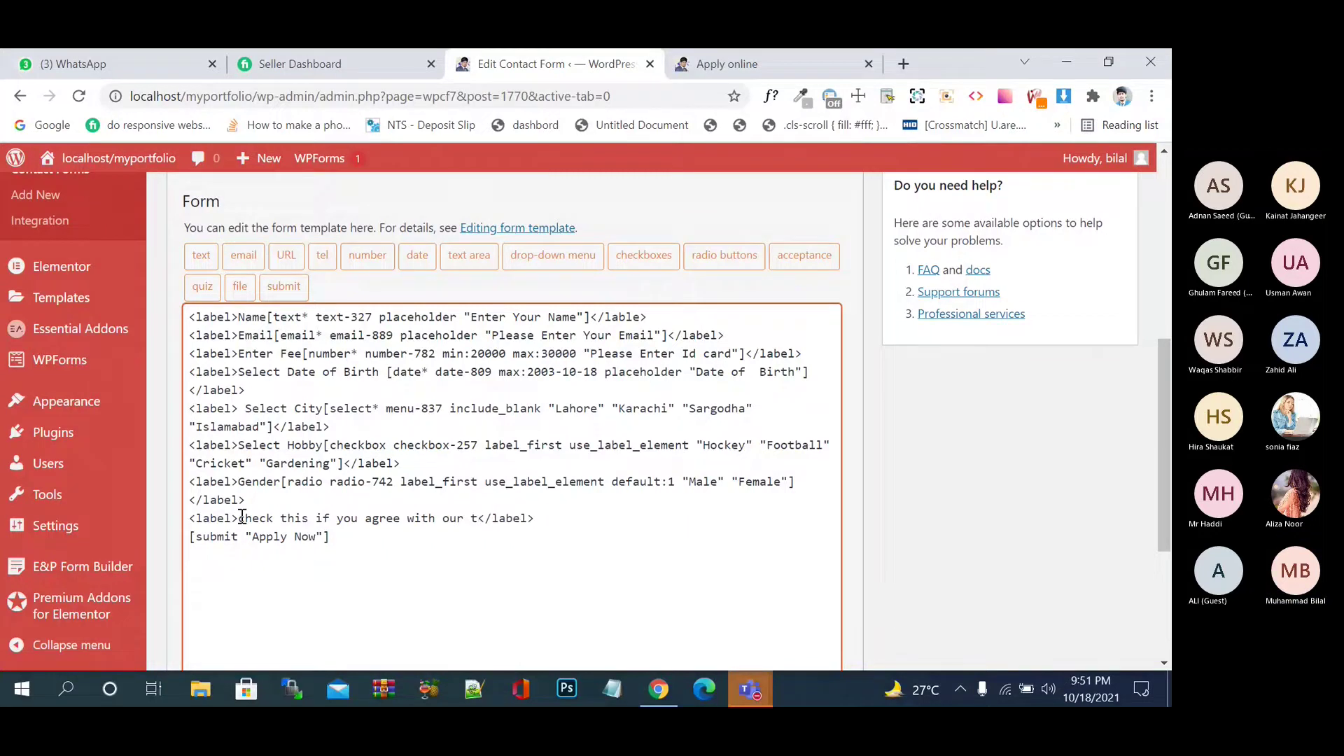
text(erms and condi)
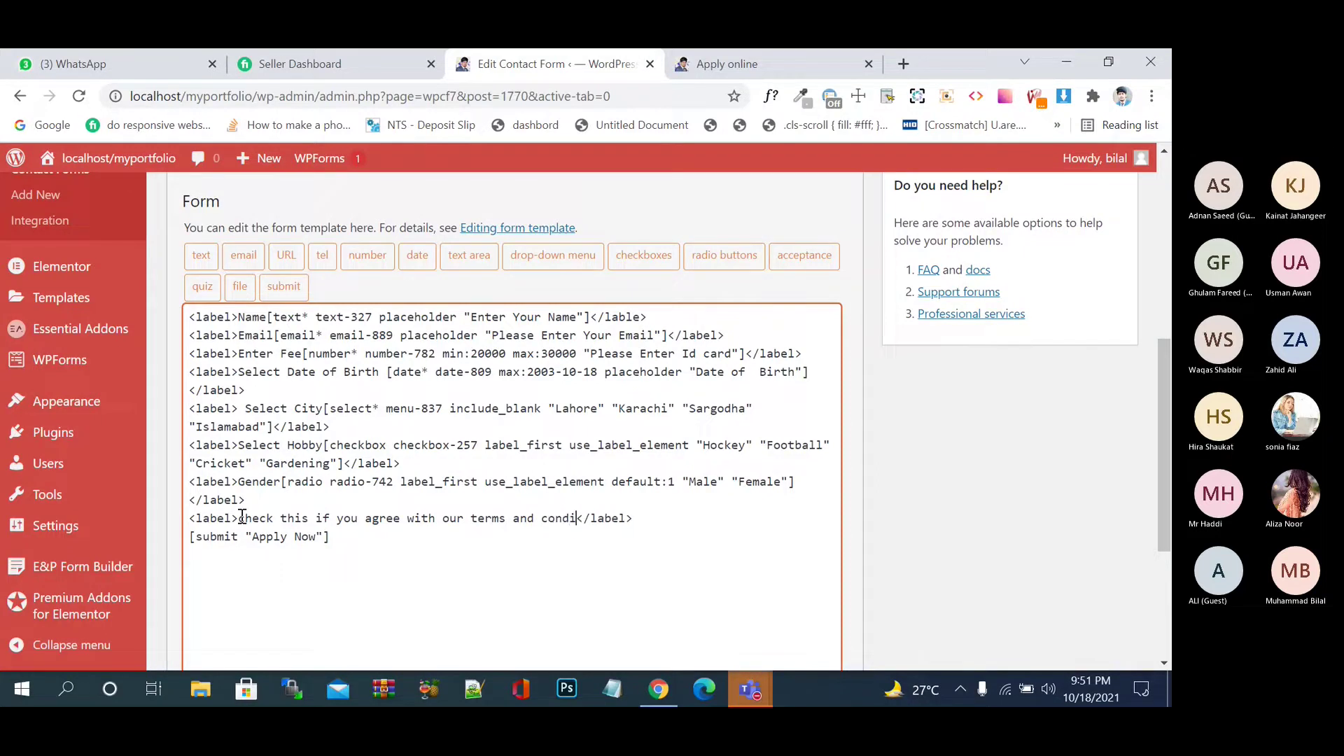
text(tions)
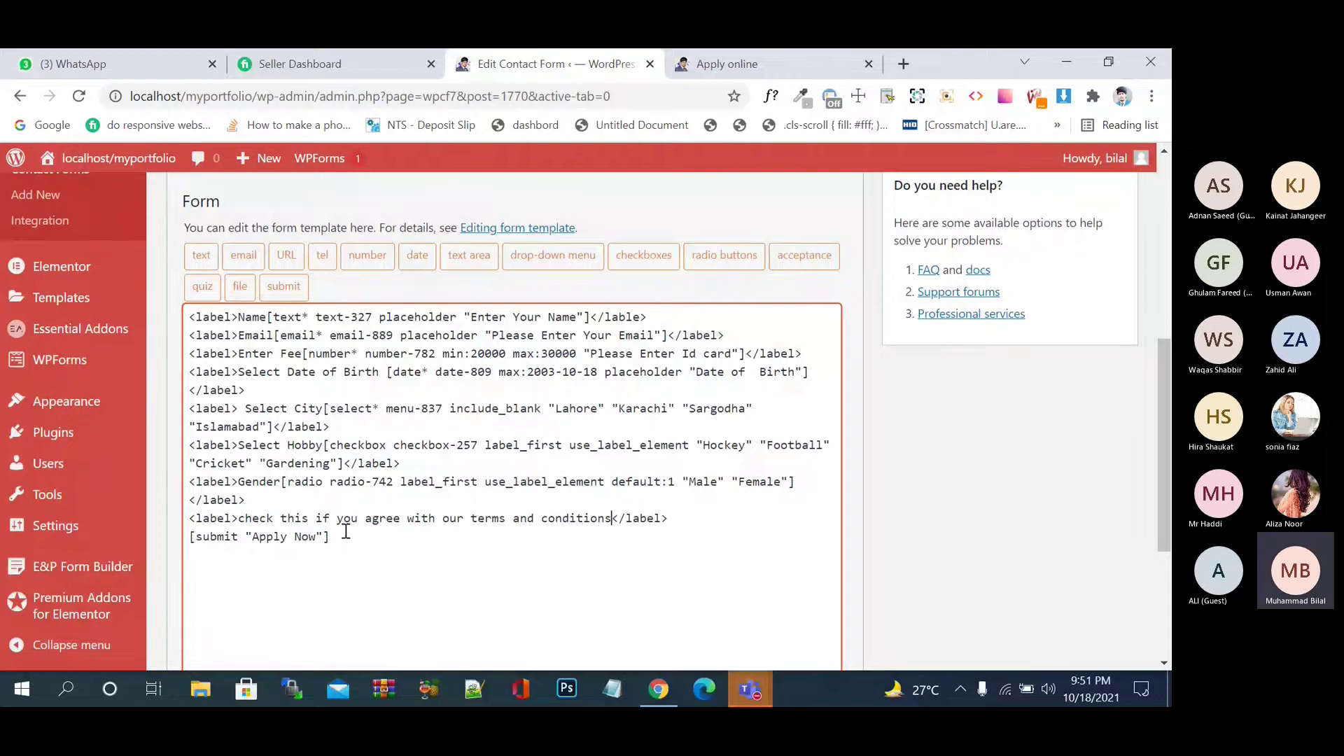
scroll(594, 560, down, 4)
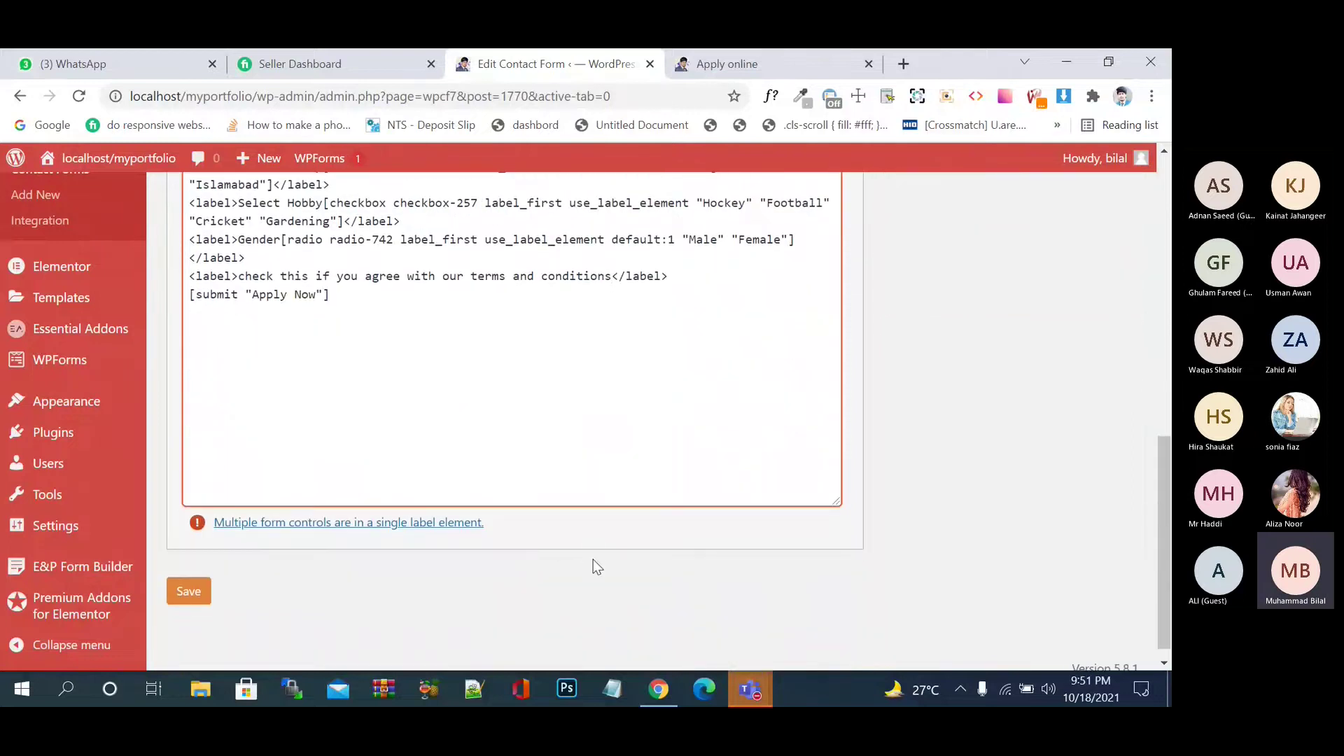
scroll(594, 560, up, 1)
scroll(594, 563, up, 5)
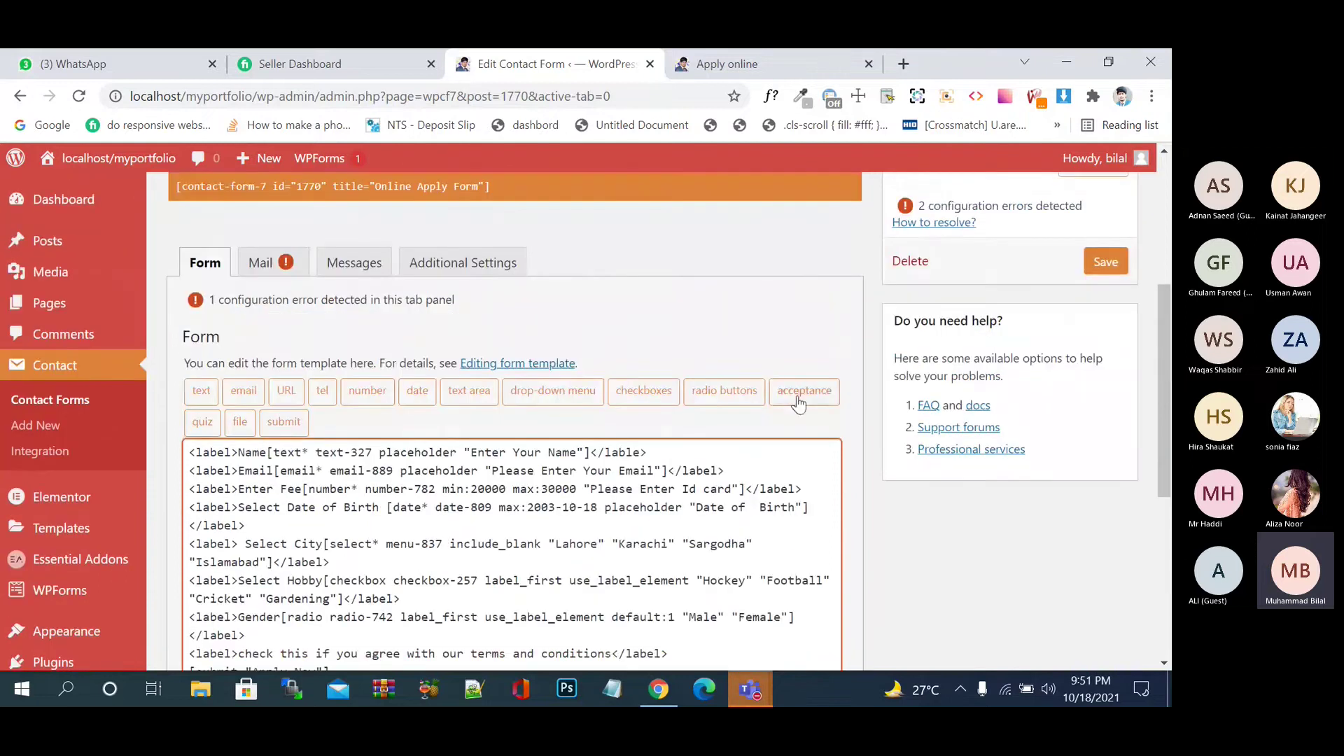
- Start an acceptance tag with condition text 'this', then close the generator without inserting it
click(799, 392)
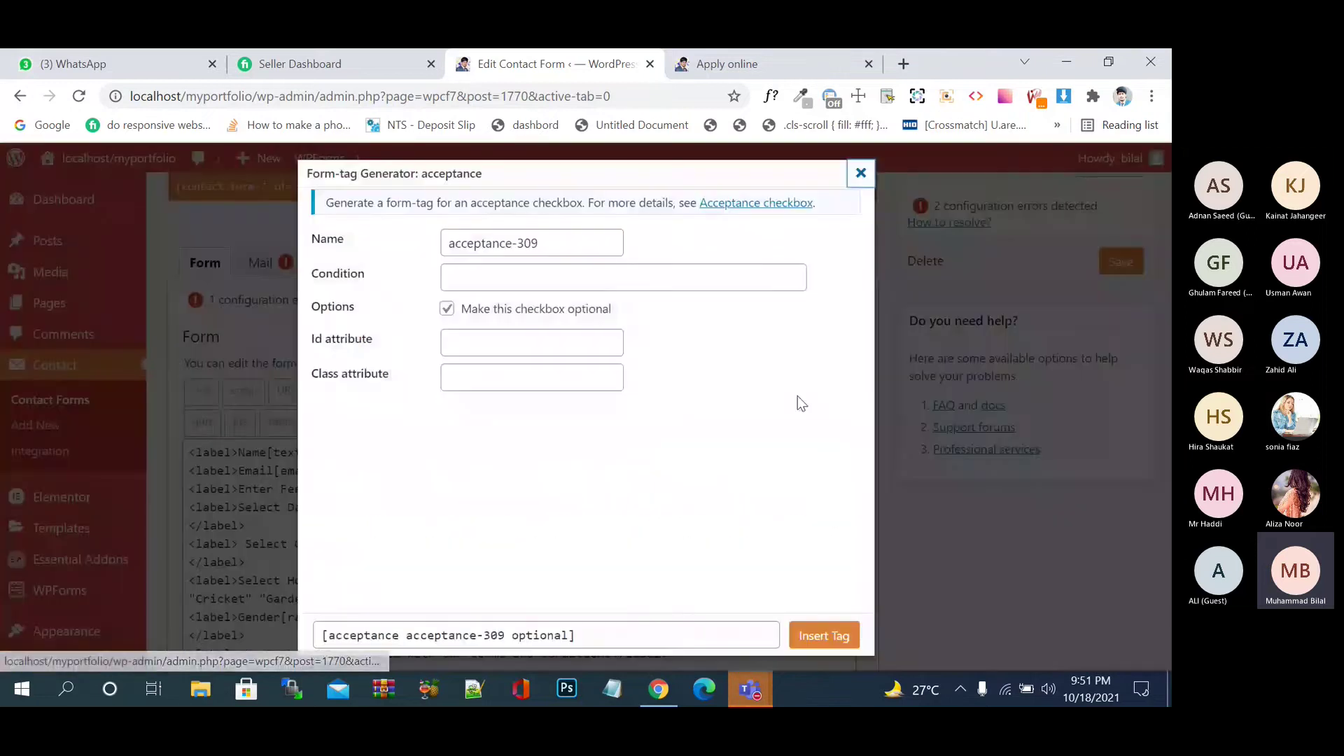
click(506, 272)
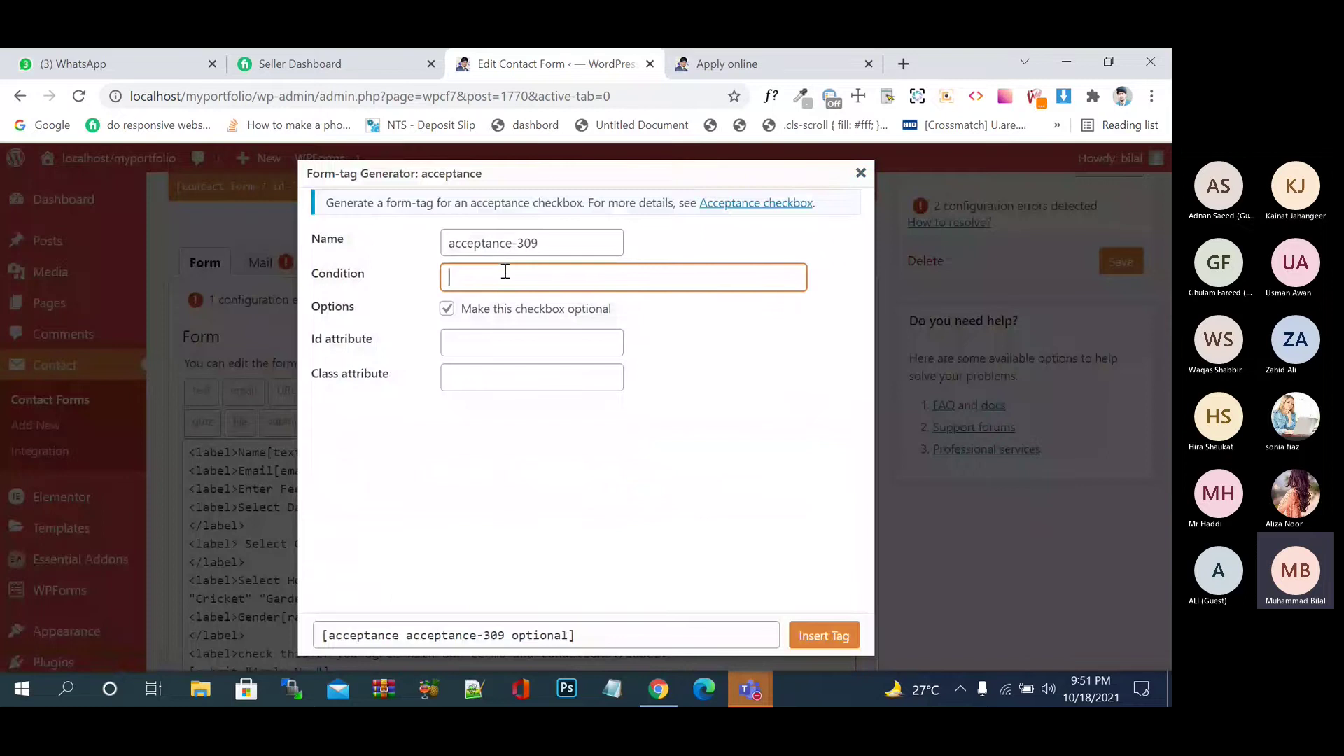
text(this)
click(861, 173)
- Select the terms-and-conditions sentence in the label line and delete it
scroll(771, 350, down, 2)
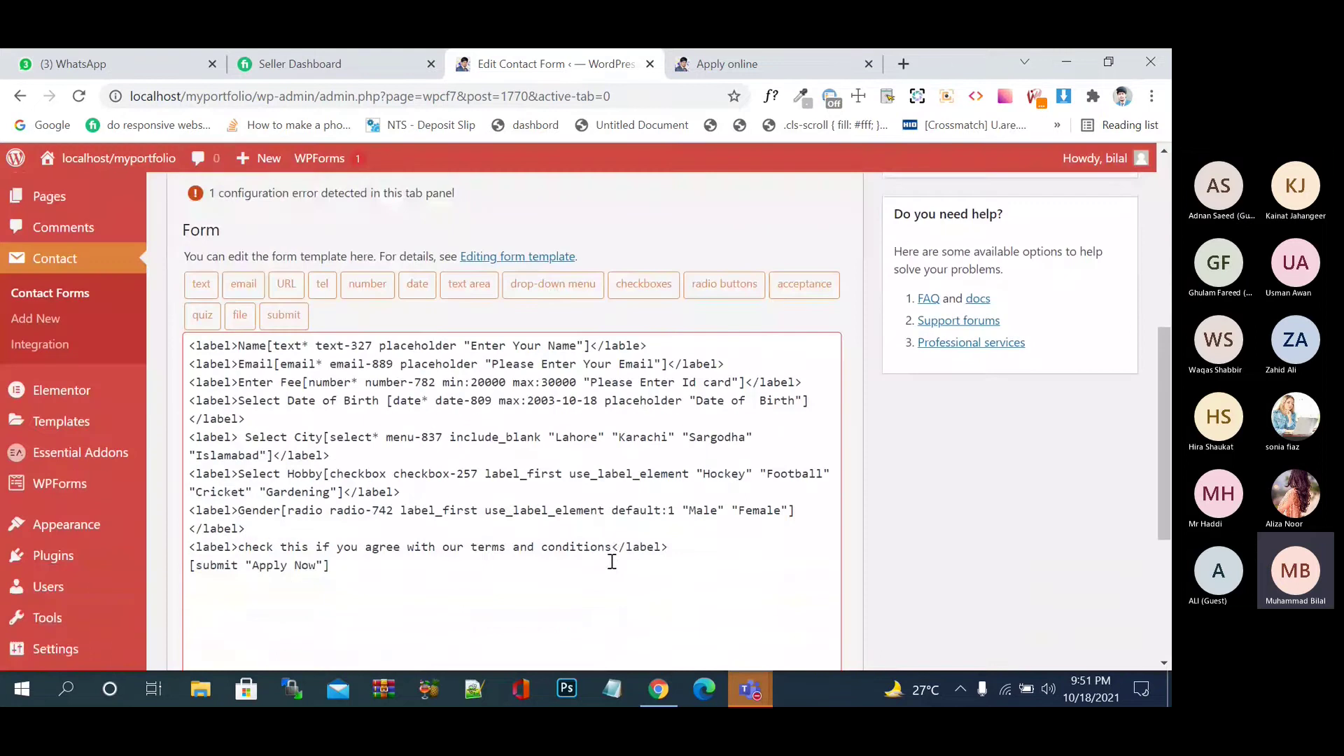
click(612, 550)
drag(614, 554, 239, 554)
key(ctrl+c)
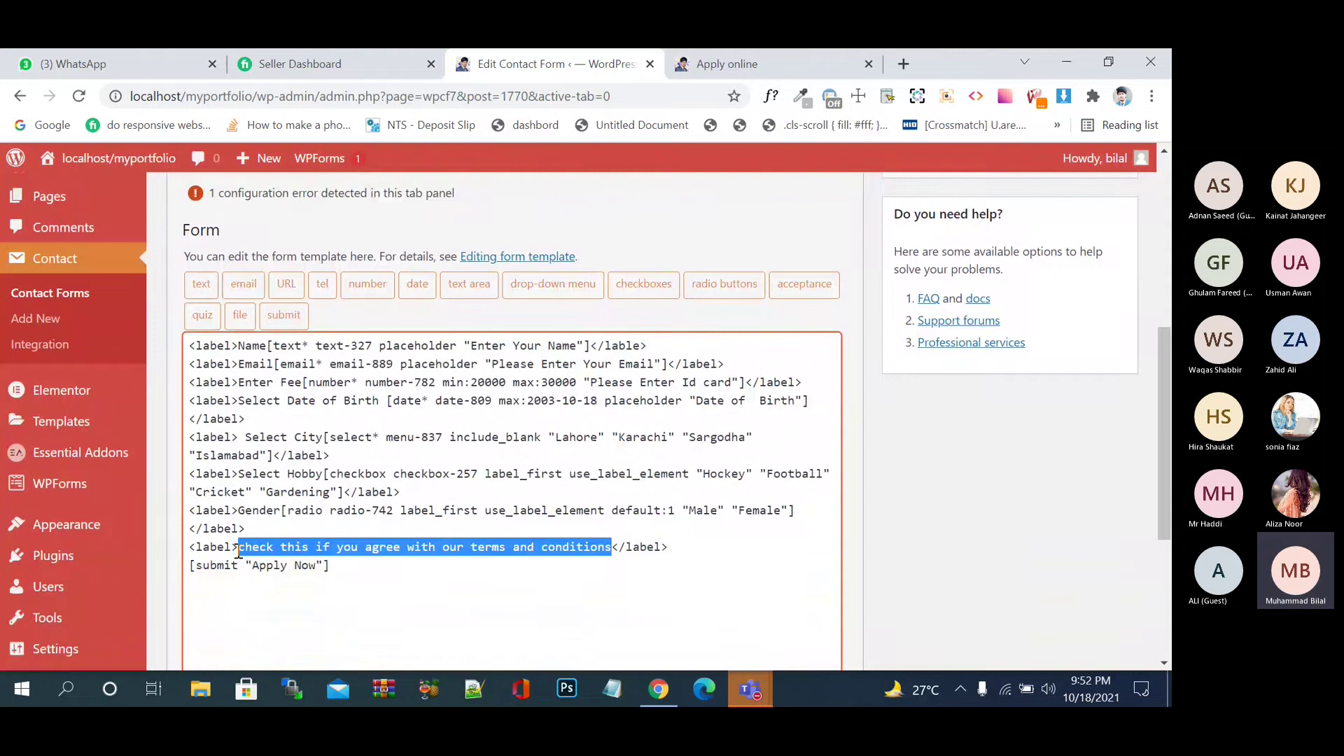
key(BackSpace)
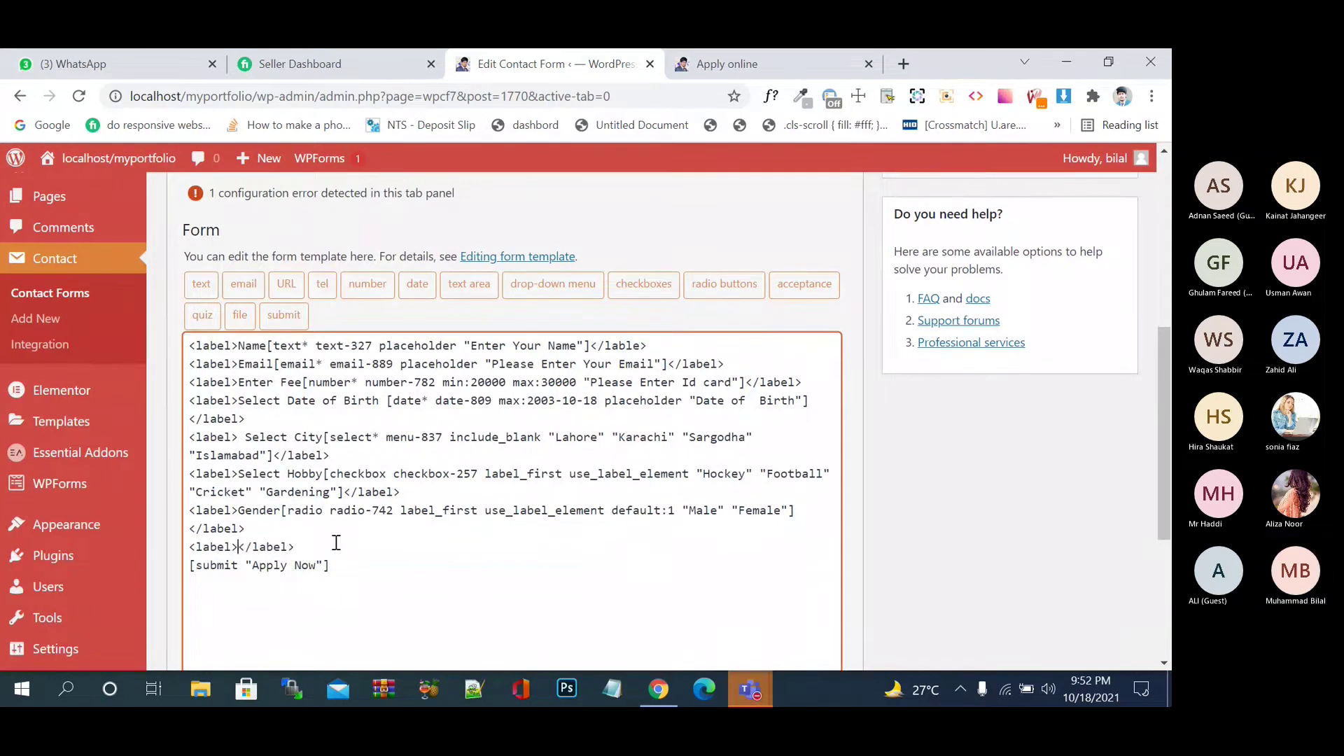
- Insert an acceptance tag whose condition is the pasted terms-and-conditions sentence
click(815, 293)
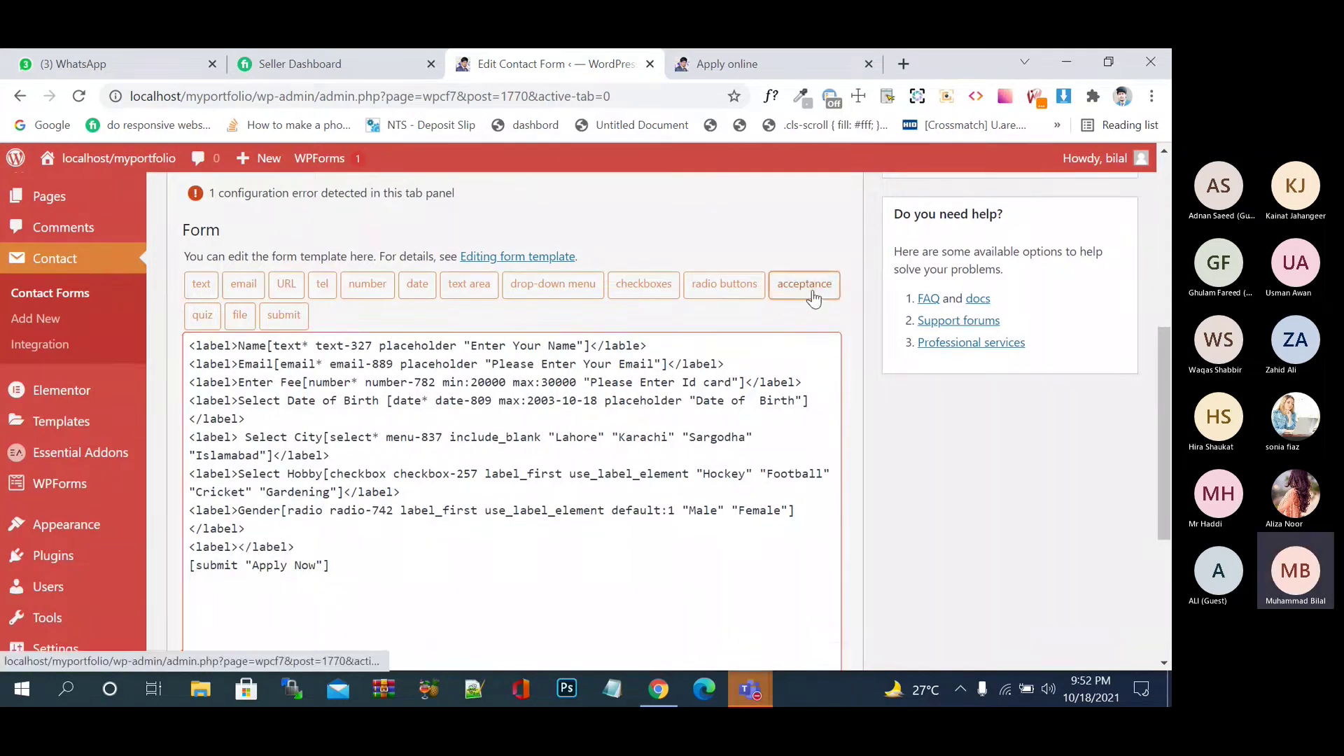
click(512, 273)
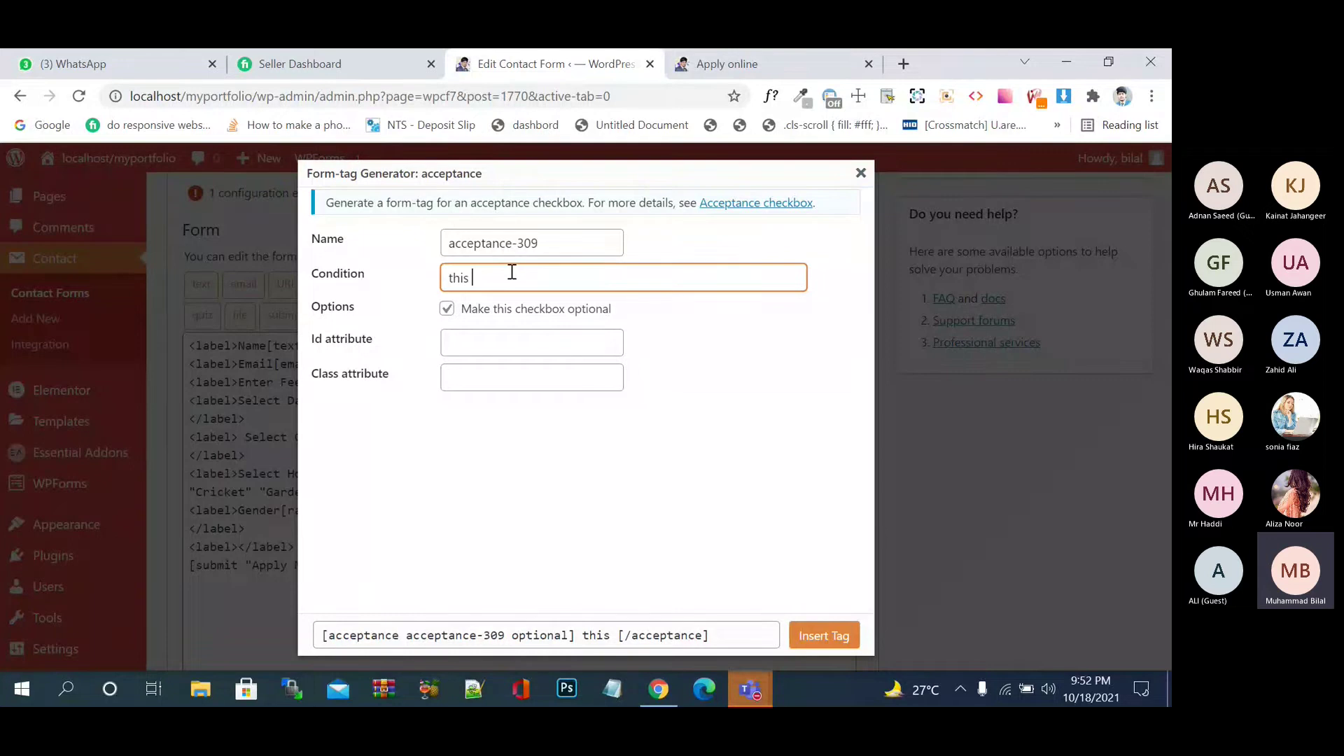
key(ctrl+a)
key(ctrl+v)
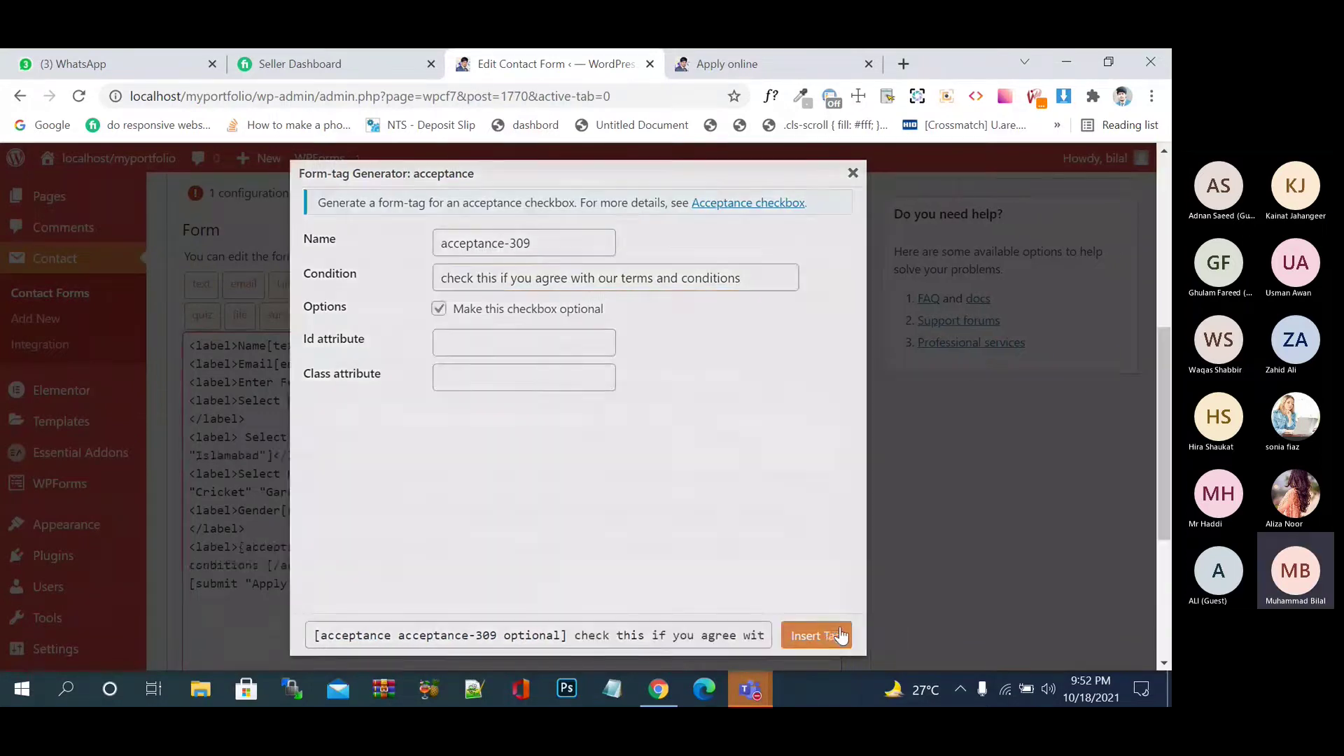
click(841, 636)
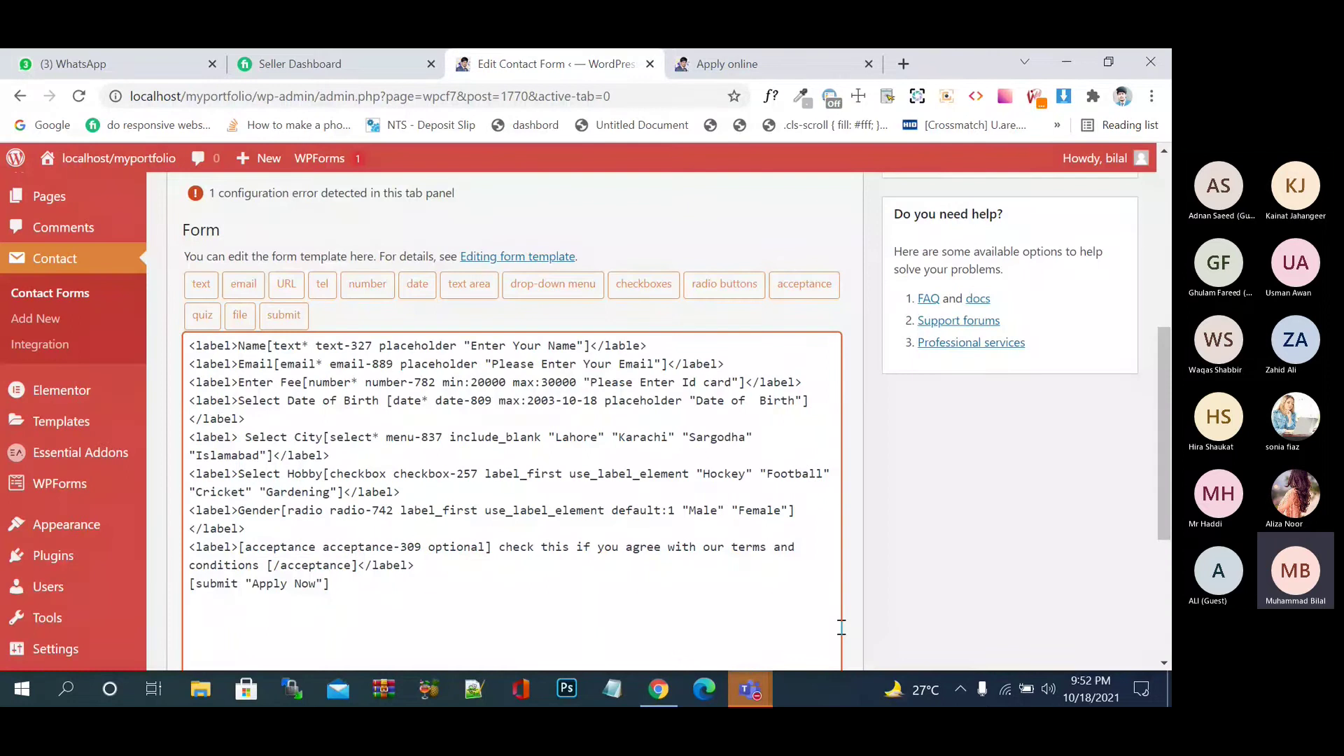
- Save the contact form and switch to the Apply online page
scroll(527, 579, down, 1)
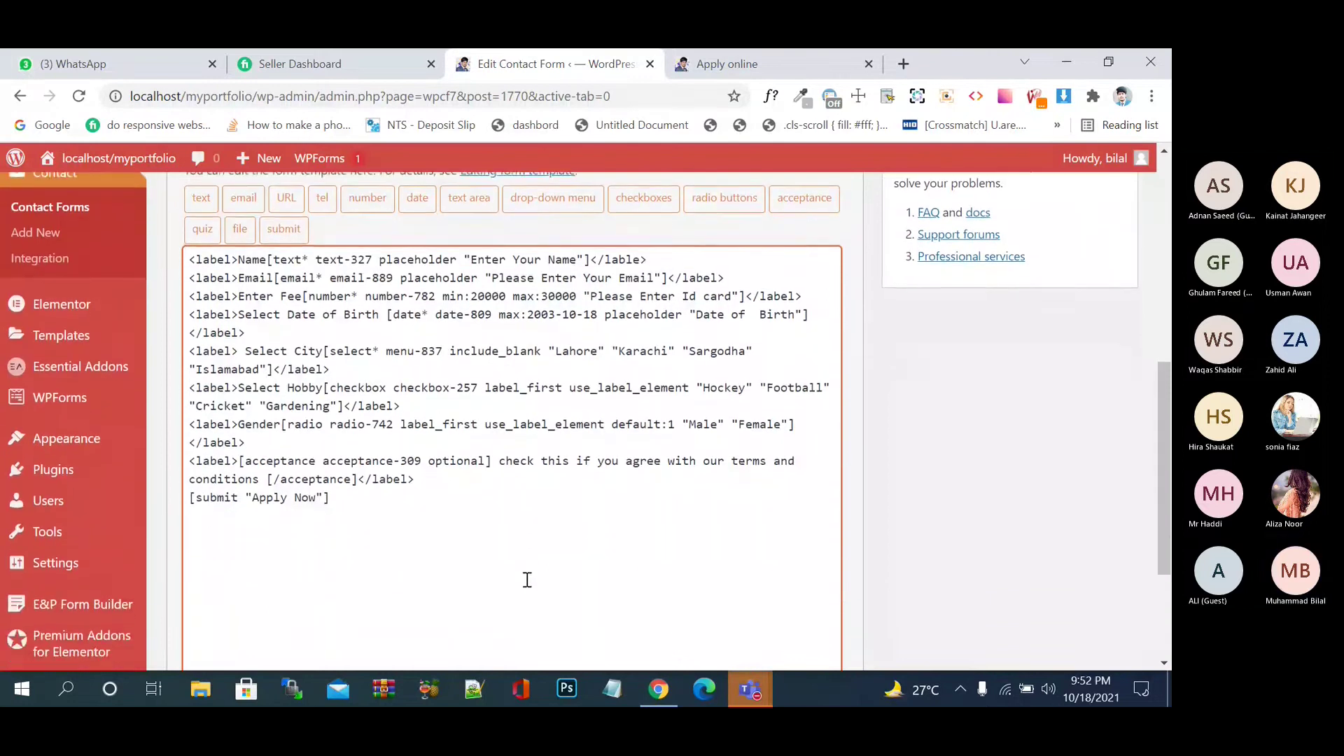
key(ctrl+s)
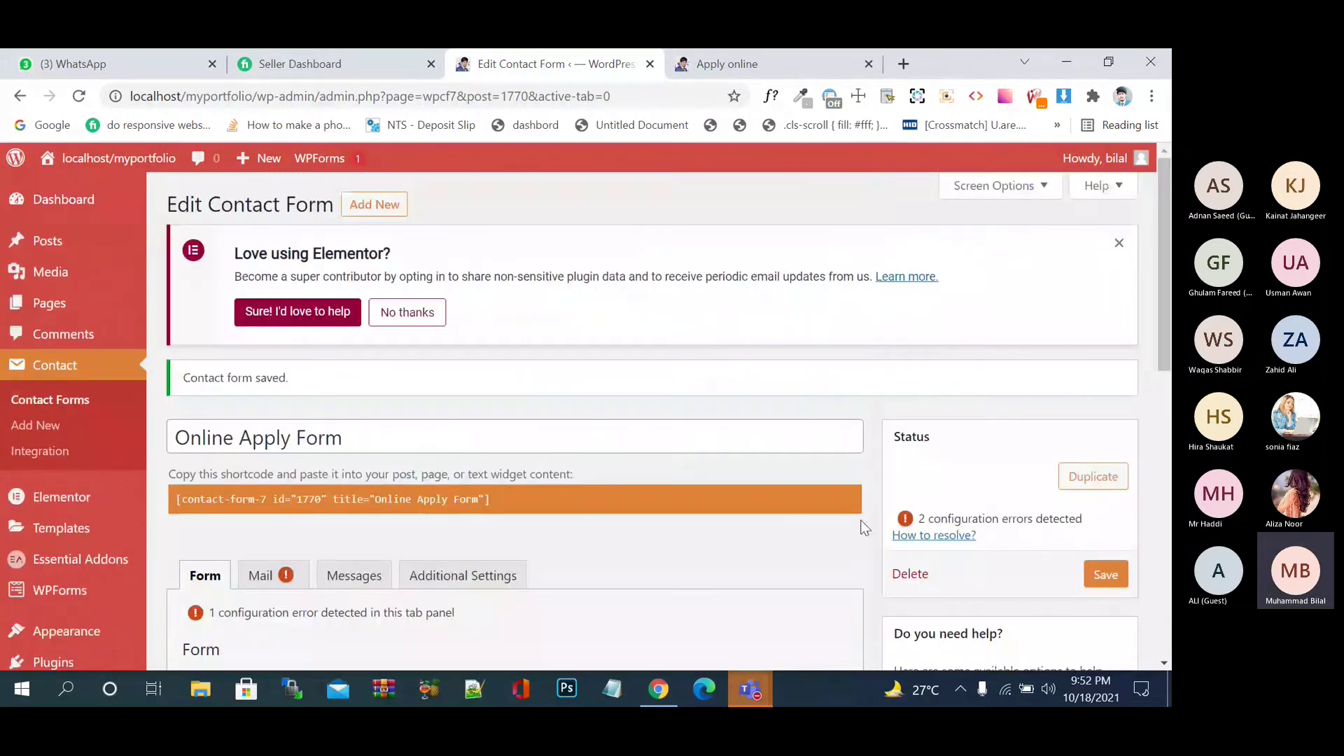
scroll(866, 528, down, 10)
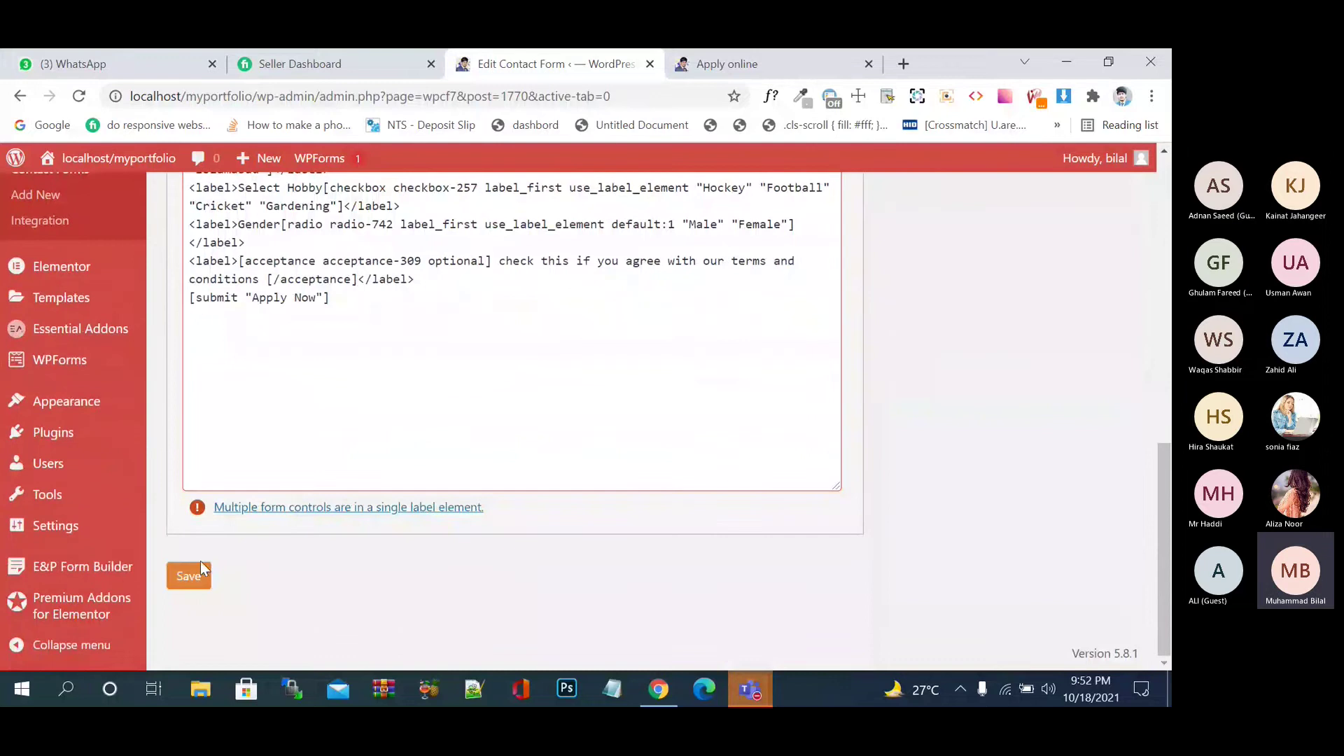
click(198, 580)
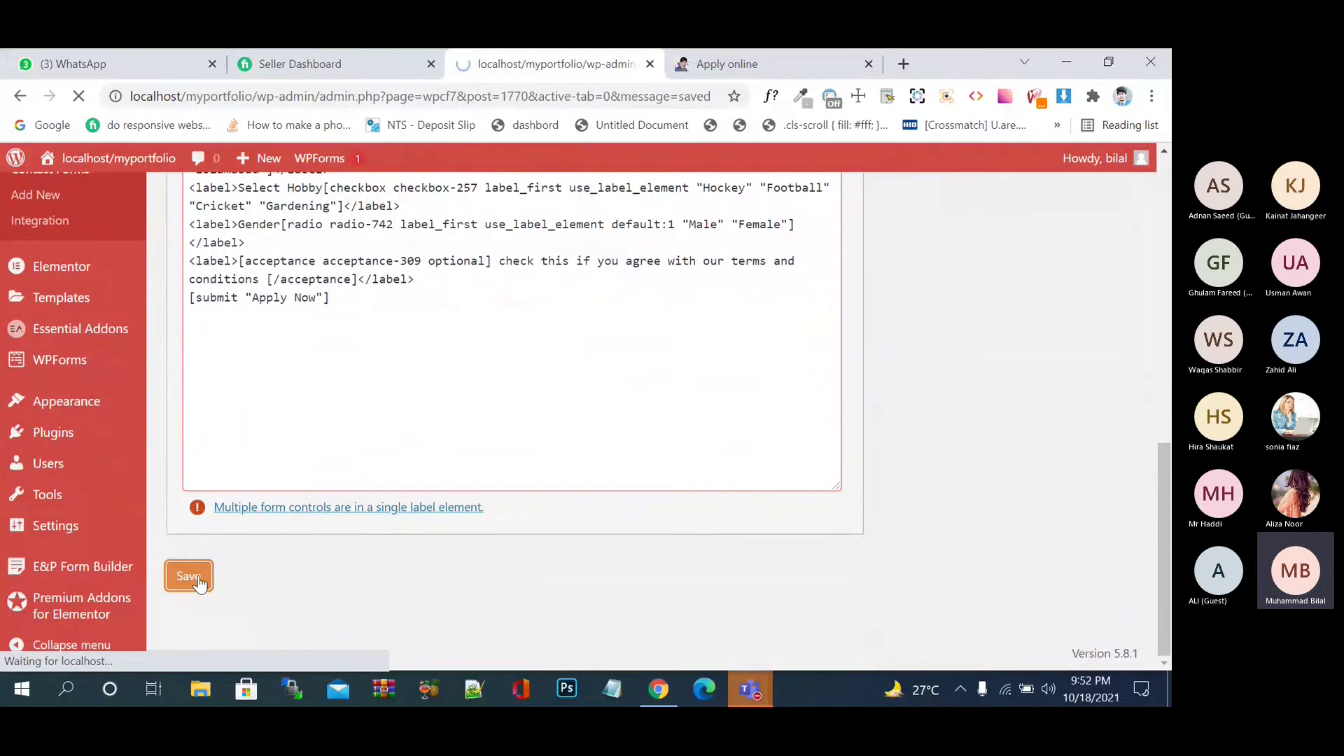
click(760, 69)
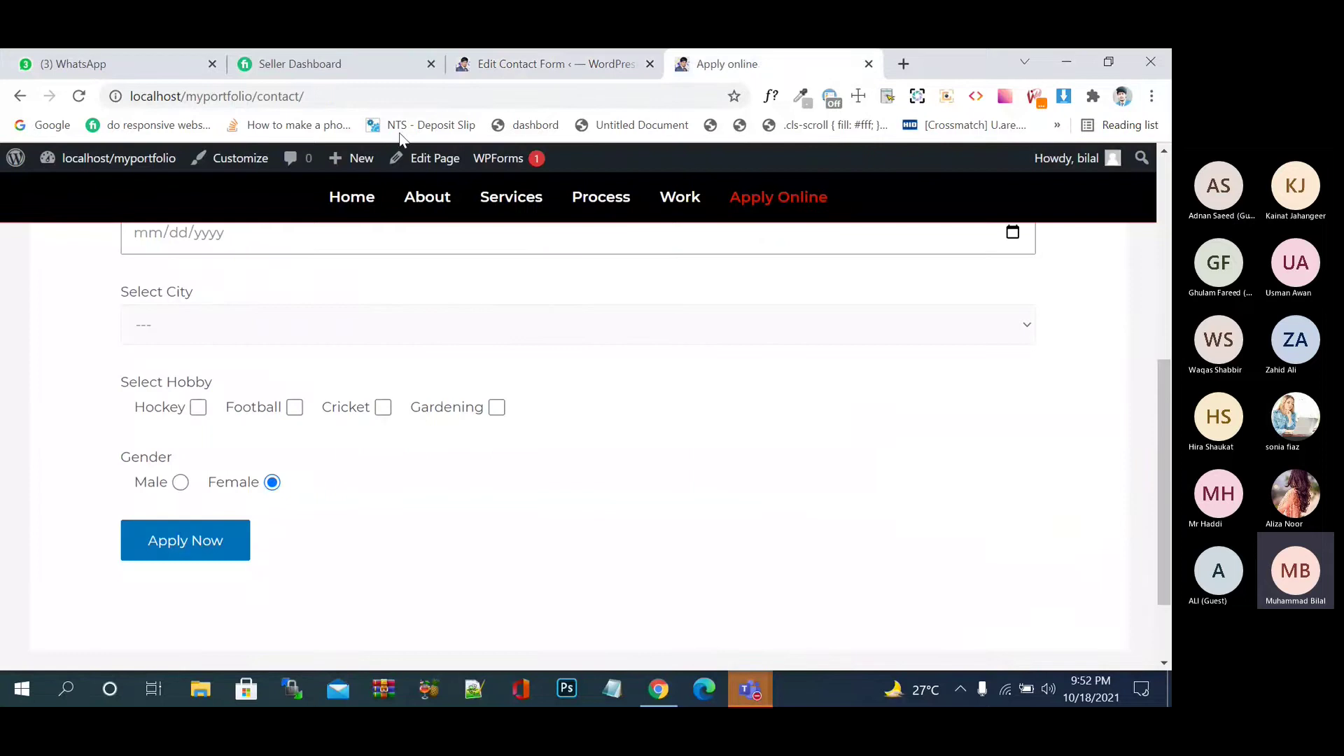
- Reload the Apply online page, try submitting it, and tick the terms checkbox
click(81, 97)
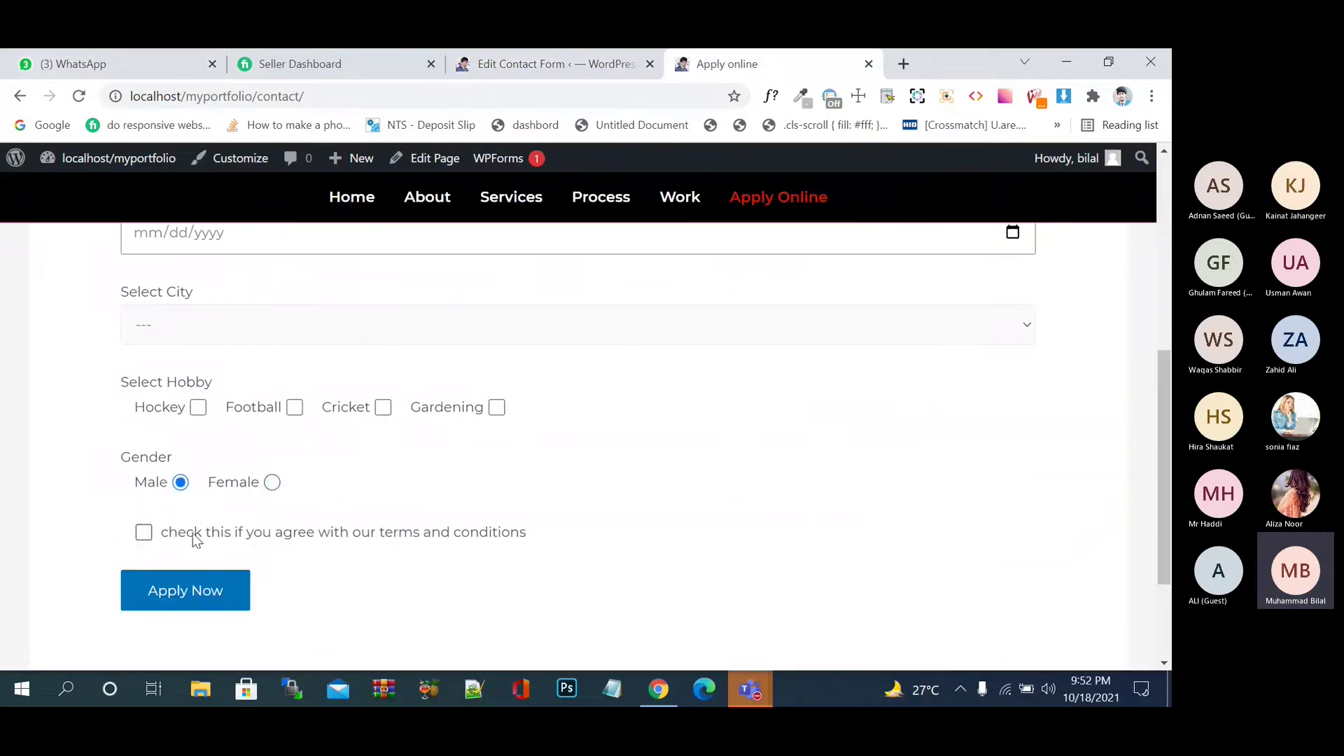
click(209, 594)
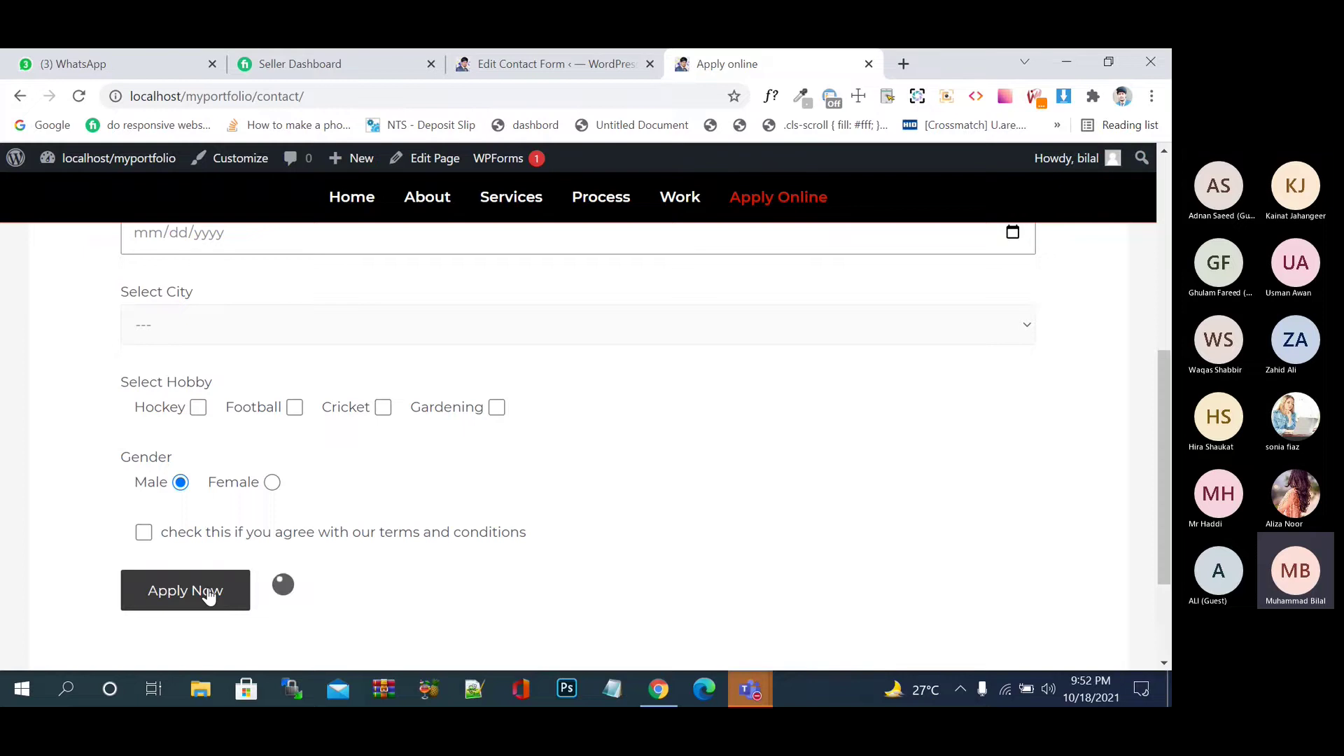
scroll(286, 594, down, 2)
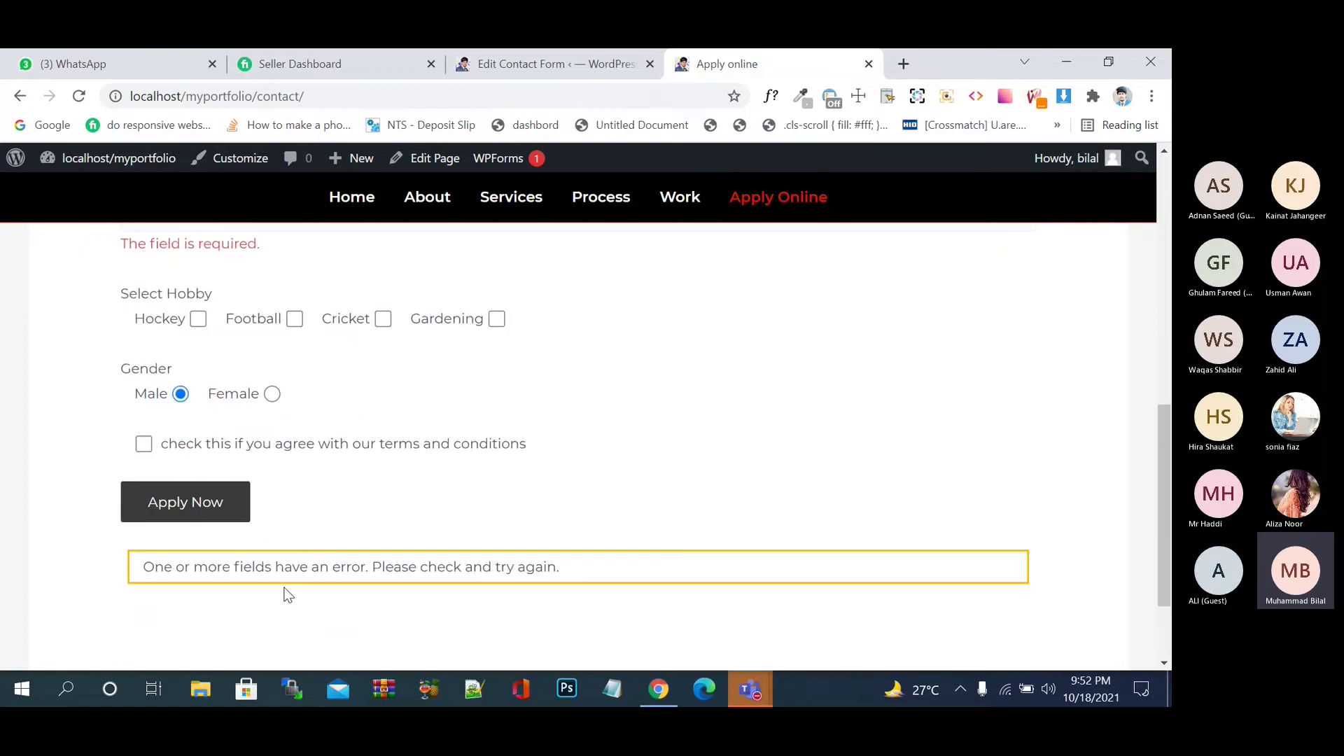
scroll(305, 552, up, 3)
scroll(307, 552, down, 1)
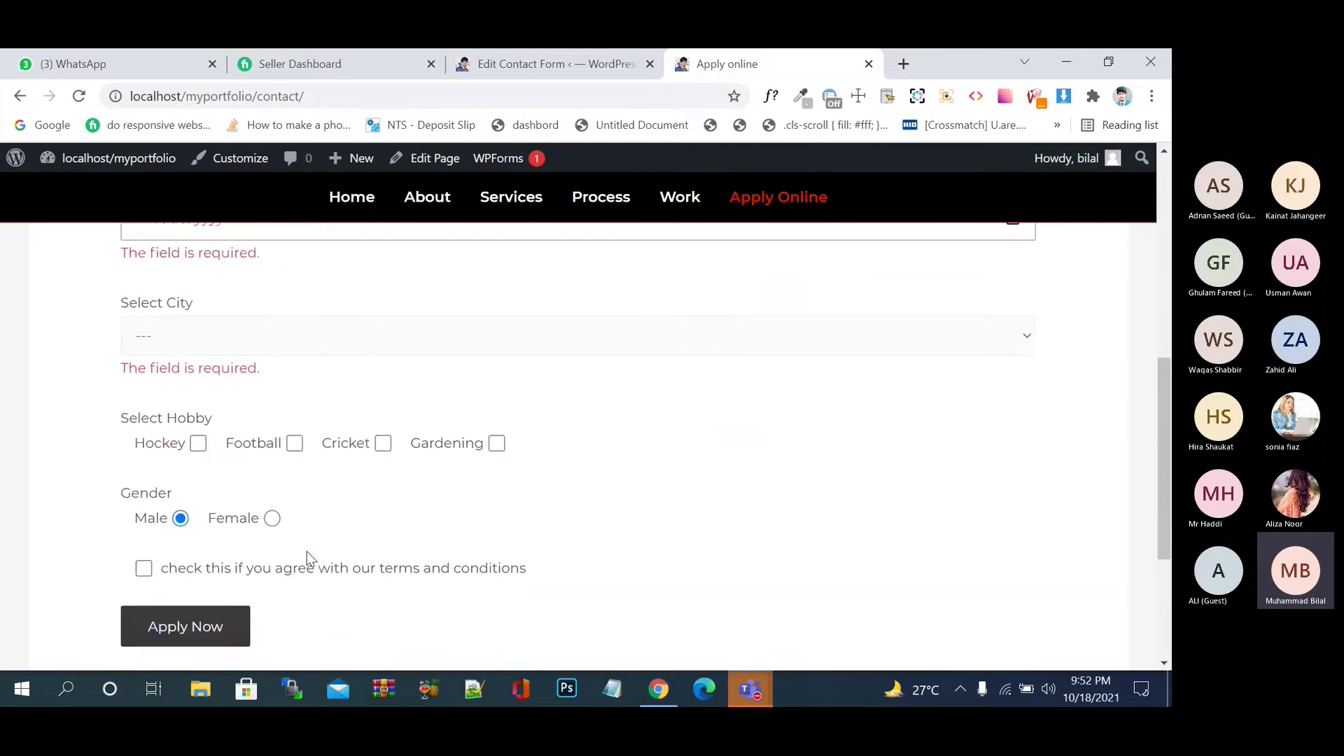
scroll(307, 552, down, 1)
click(144, 493)
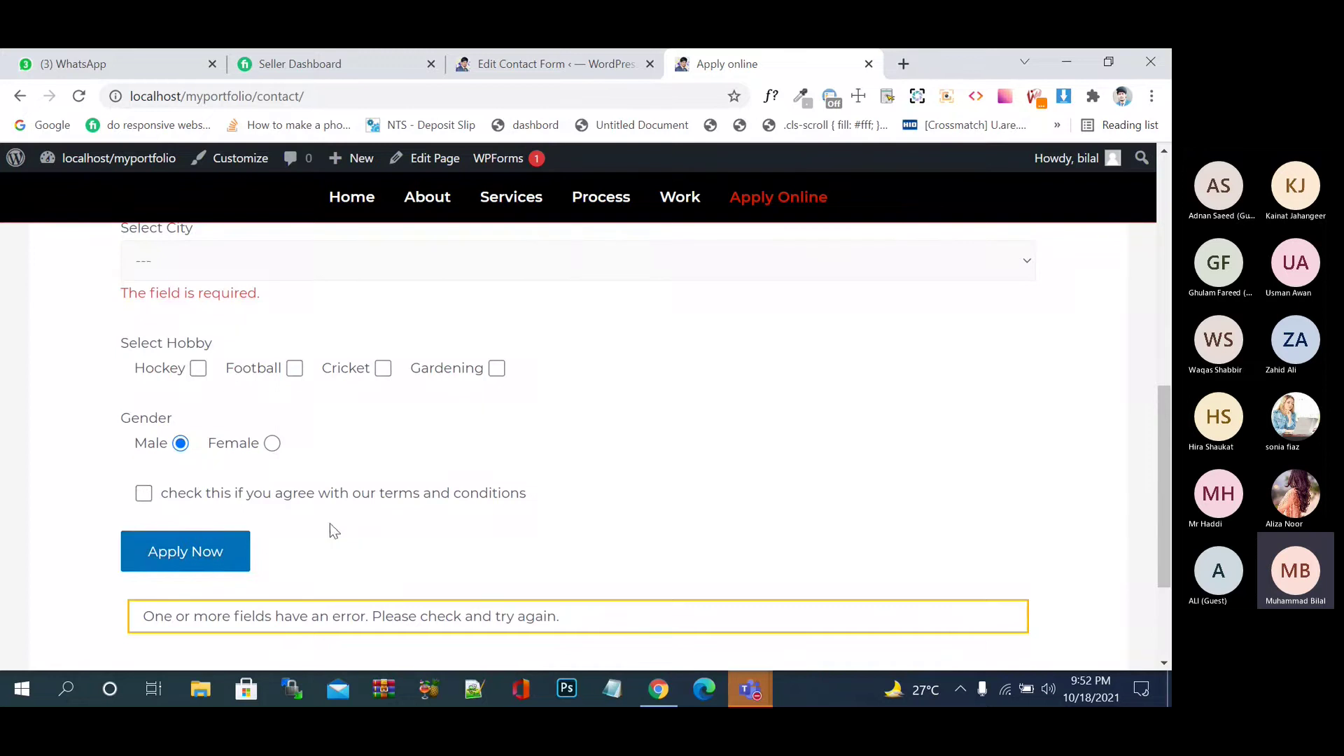
- Reload again and submit the empty form with the terms box unticked
click(86, 102)
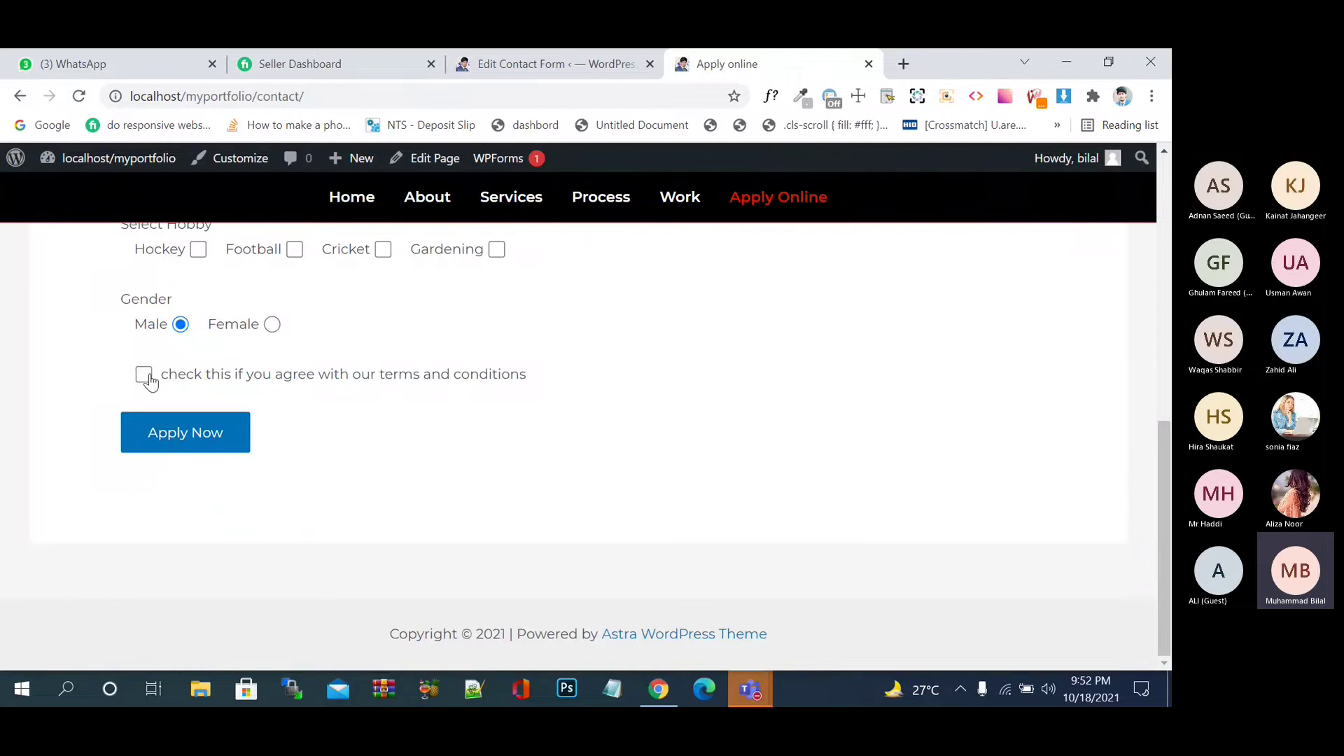
click(145, 377)
click(144, 377)
click(190, 434)
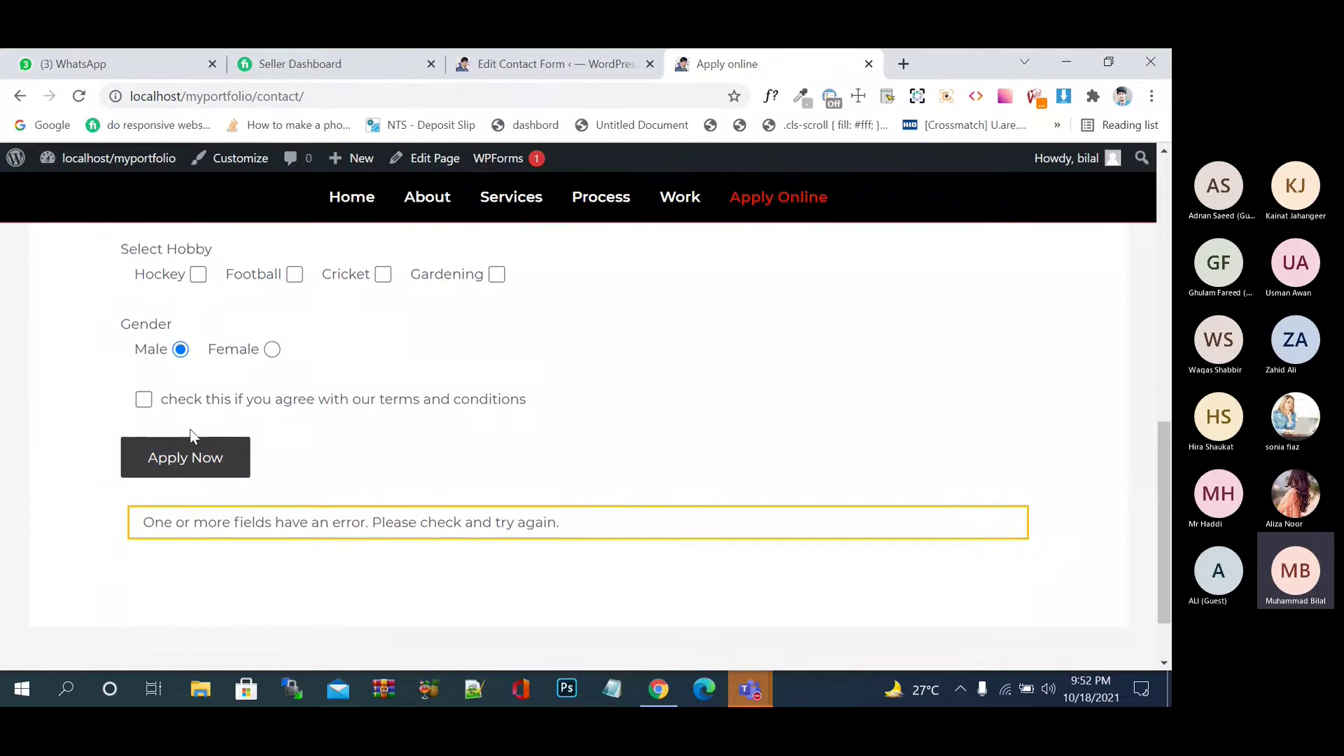
scroll(364, 520, up, 10)
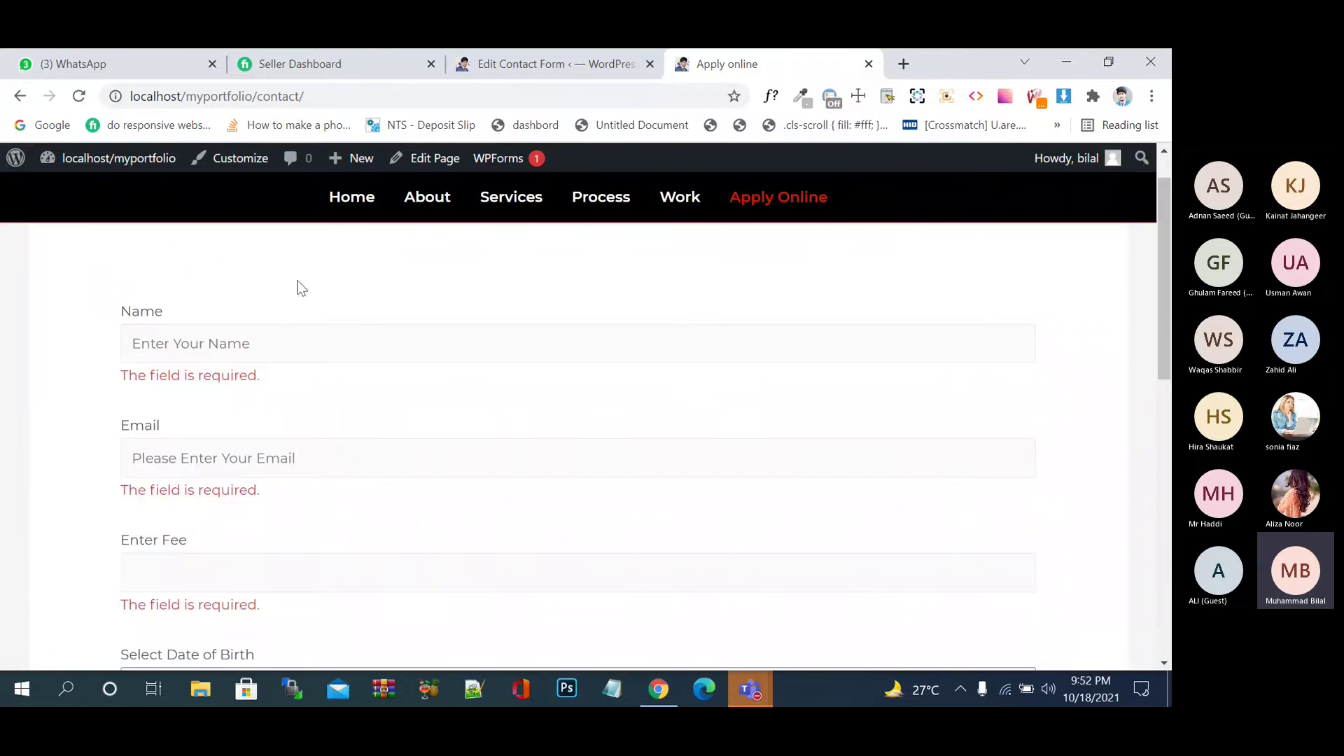
- Enter a name, an email address, and fee 23333 in the Apply online form
click(299, 333)
text(jjjj)
click(287, 452)
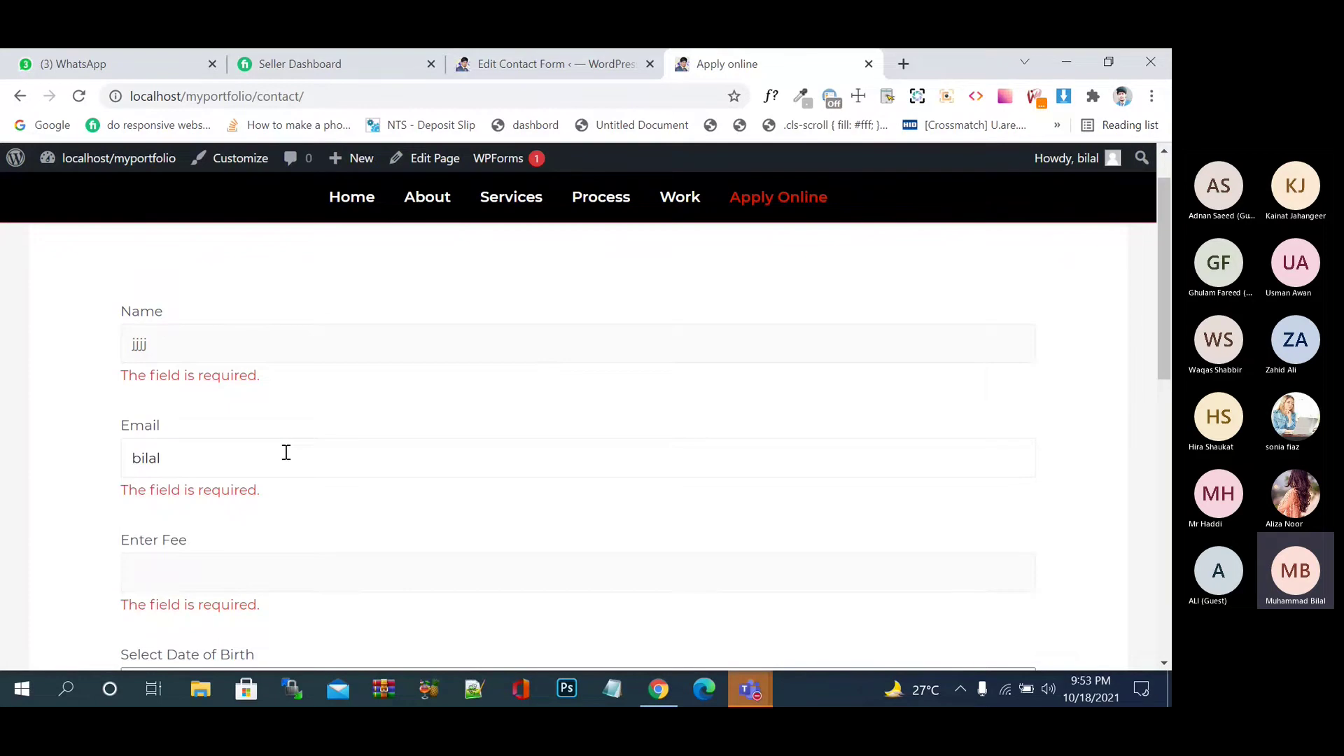
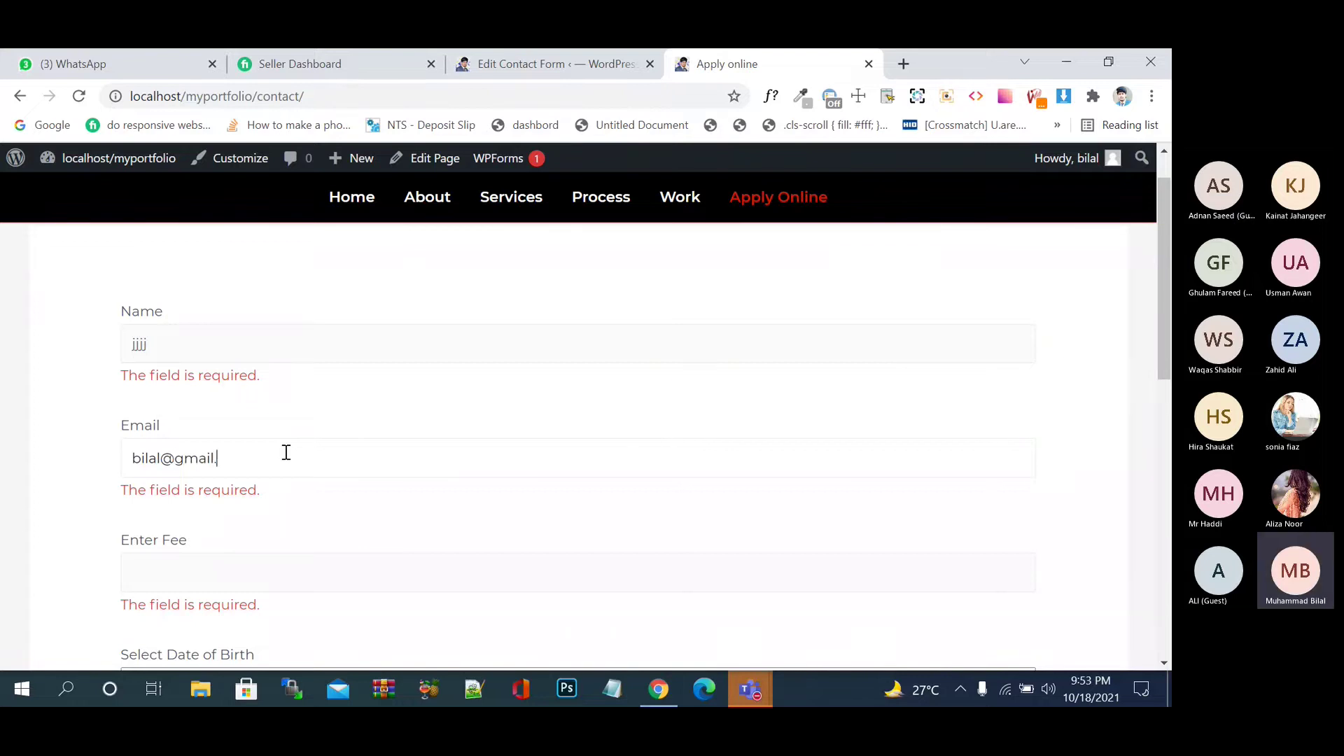
key(Tab)
text(23333)
key(Tab)
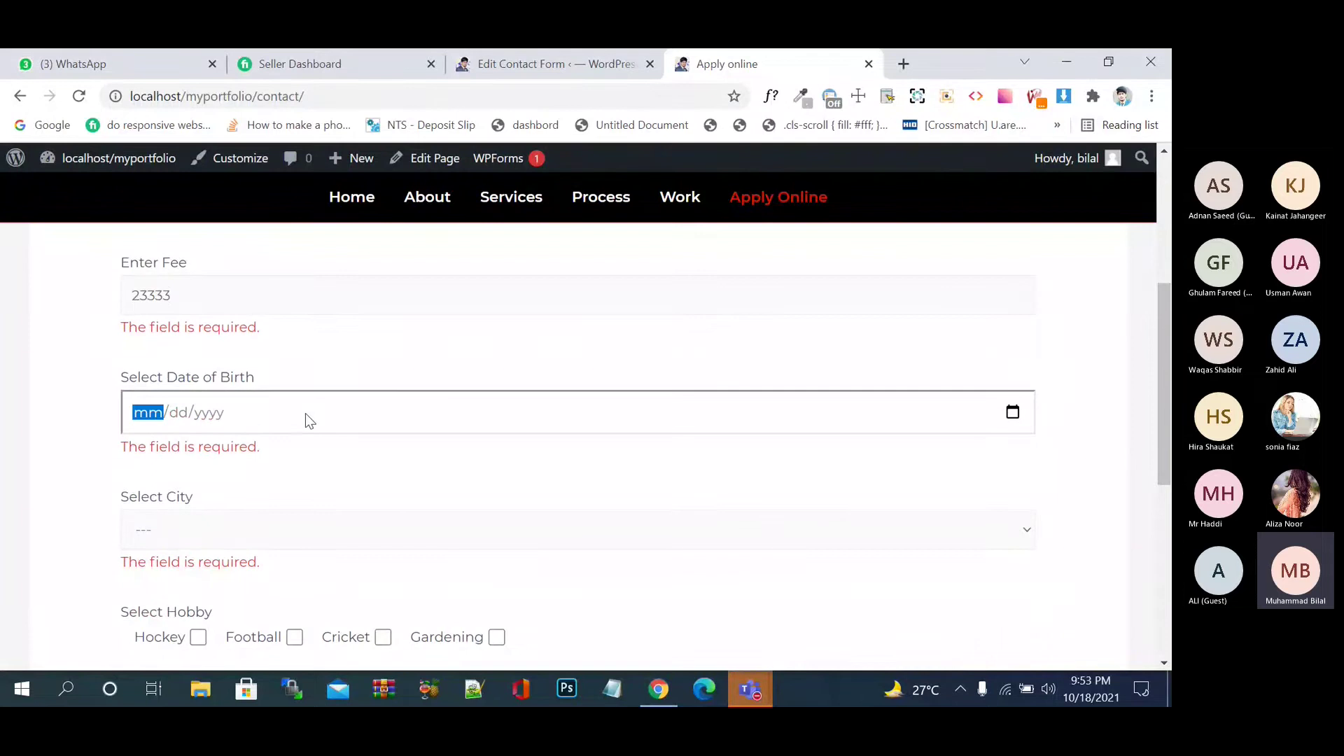
- Pick birth date 10/07/2003, city Sargodha, hobby Hockey, gender Female, and submit
click(1014, 416)
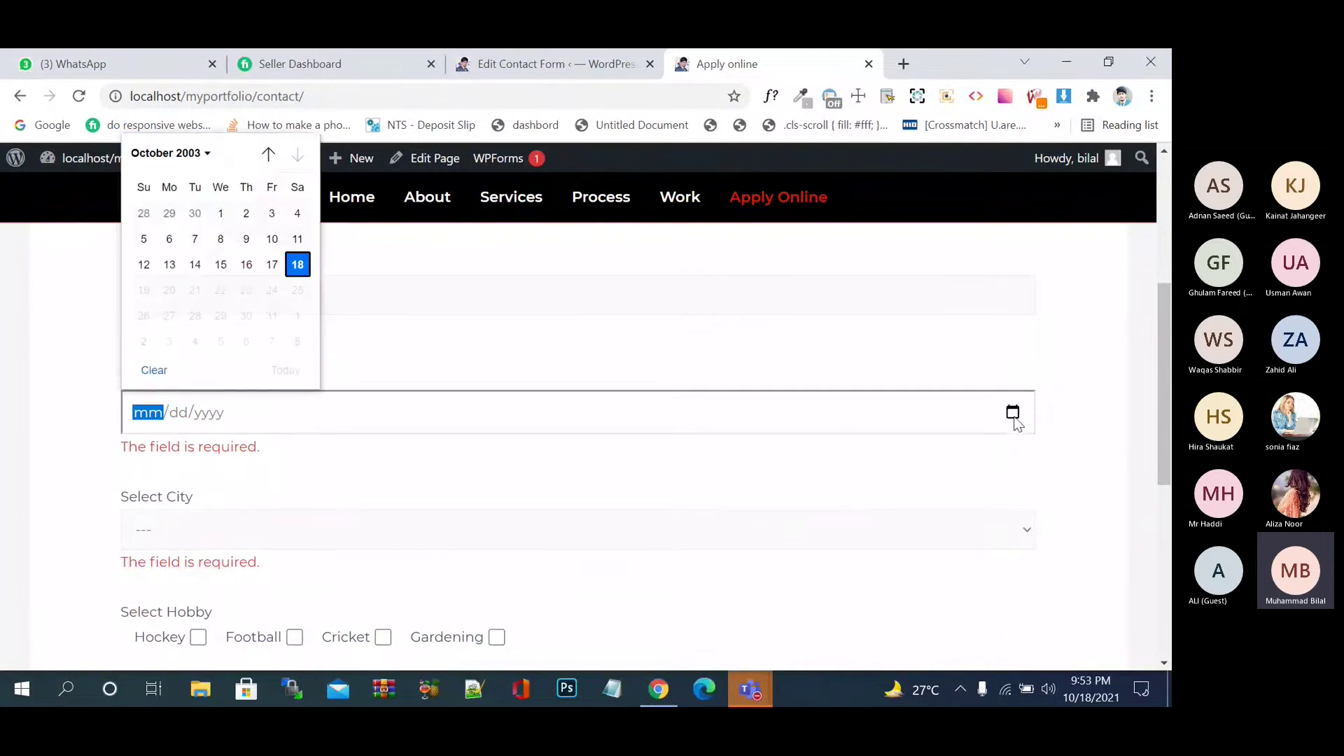
click(194, 239)
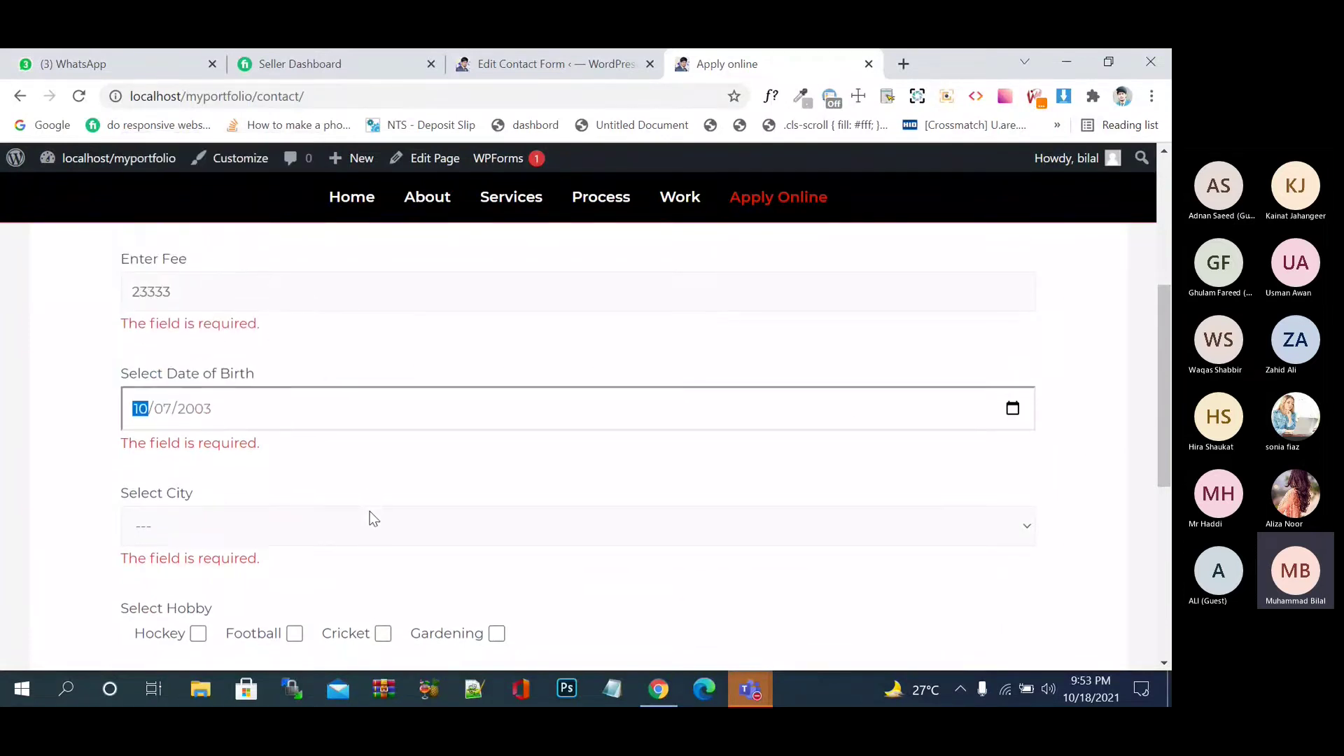
scroll(373, 518, down, 1)
click(380, 473)
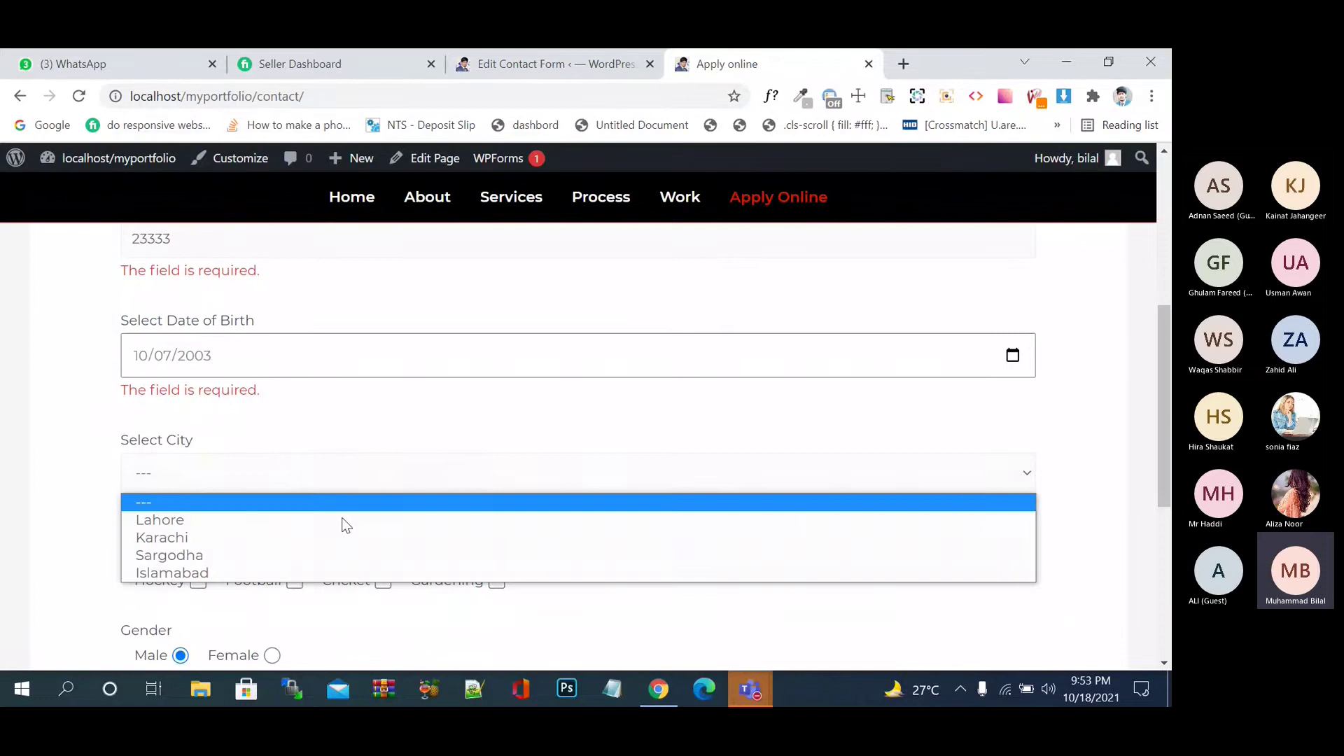
click(325, 565)
scroll(396, 546, down, 3)
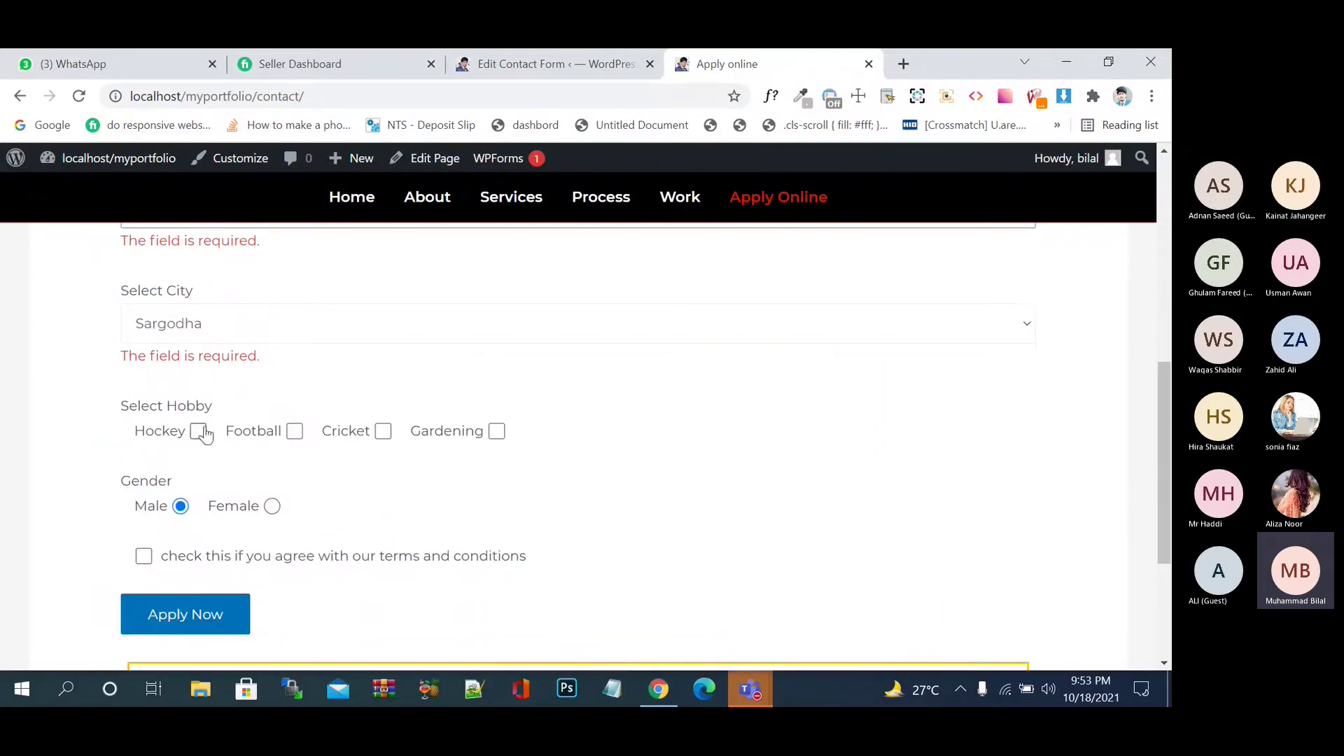
click(200, 433)
click(241, 515)
click(208, 620)
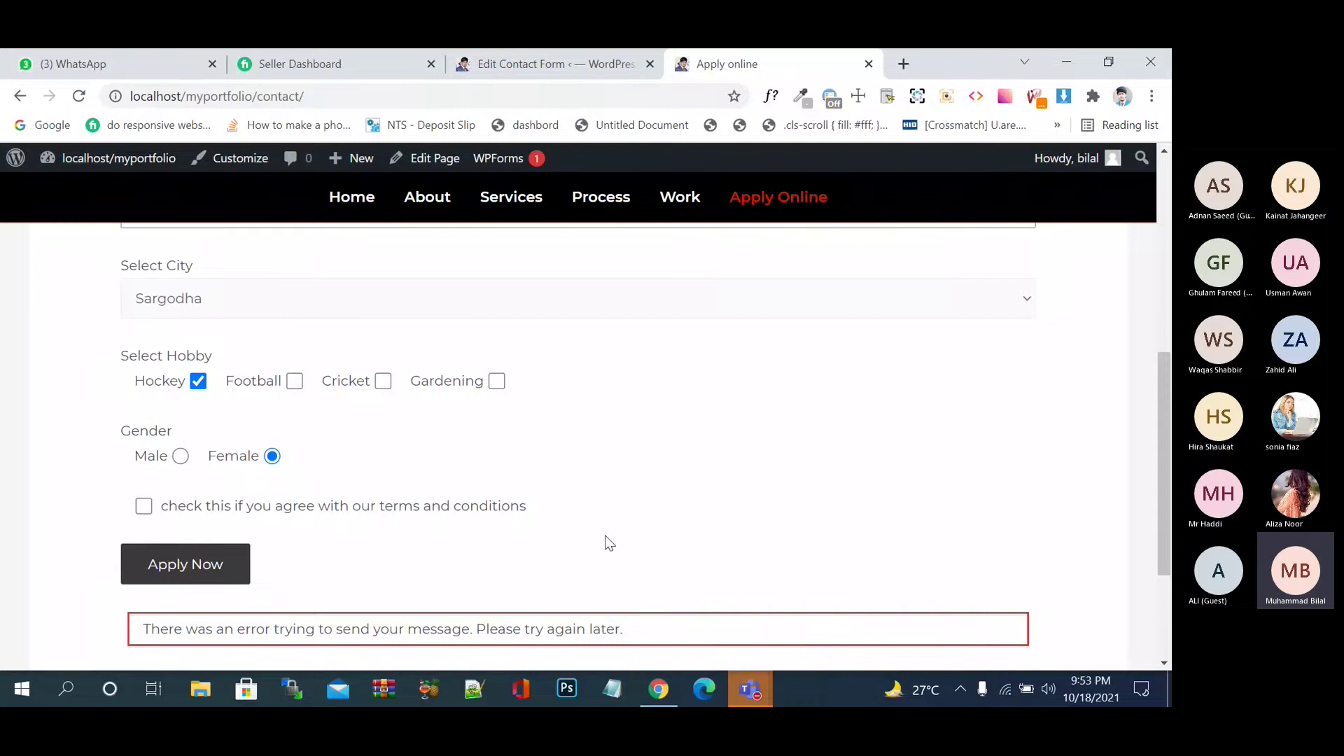
- Resubmit the form both without and with the terms box ticked, then untick it
scroll(605, 543, up, 7)
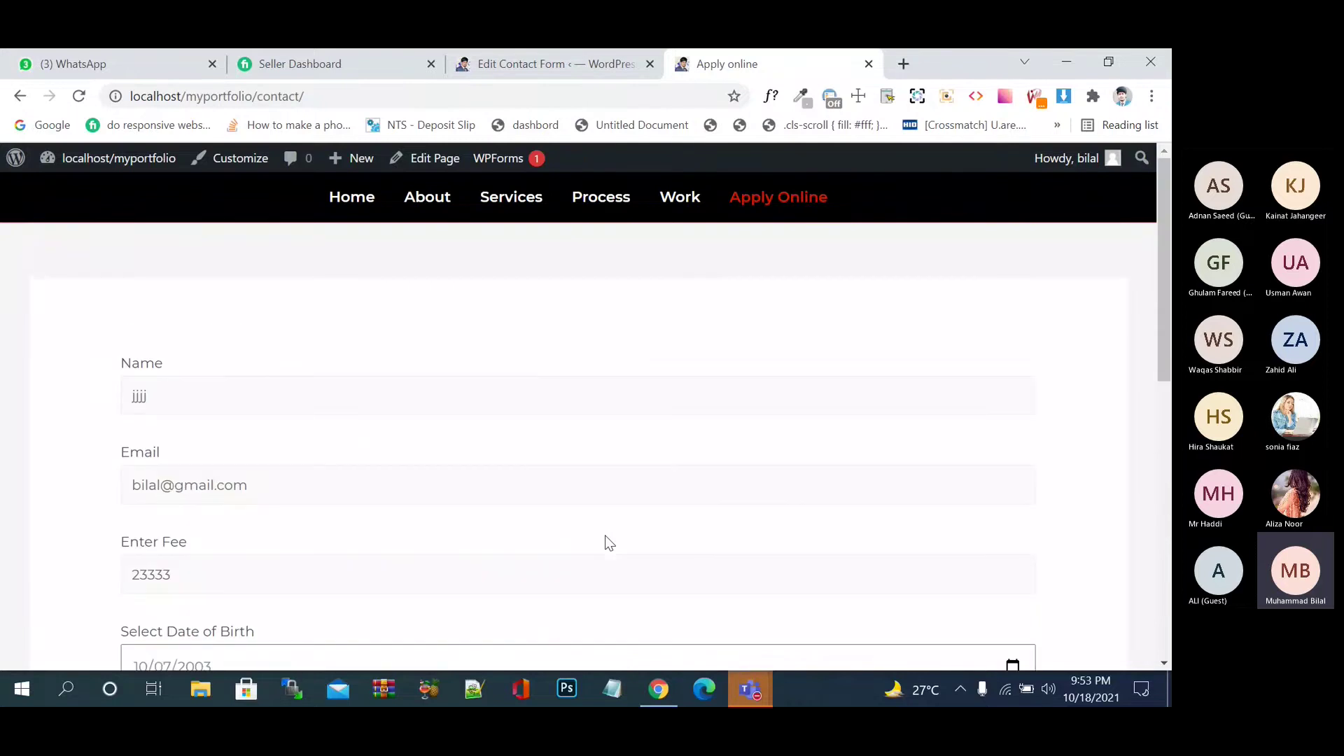
scroll(605, 543, down, 7)
click(259, 349)
click(259, 350)
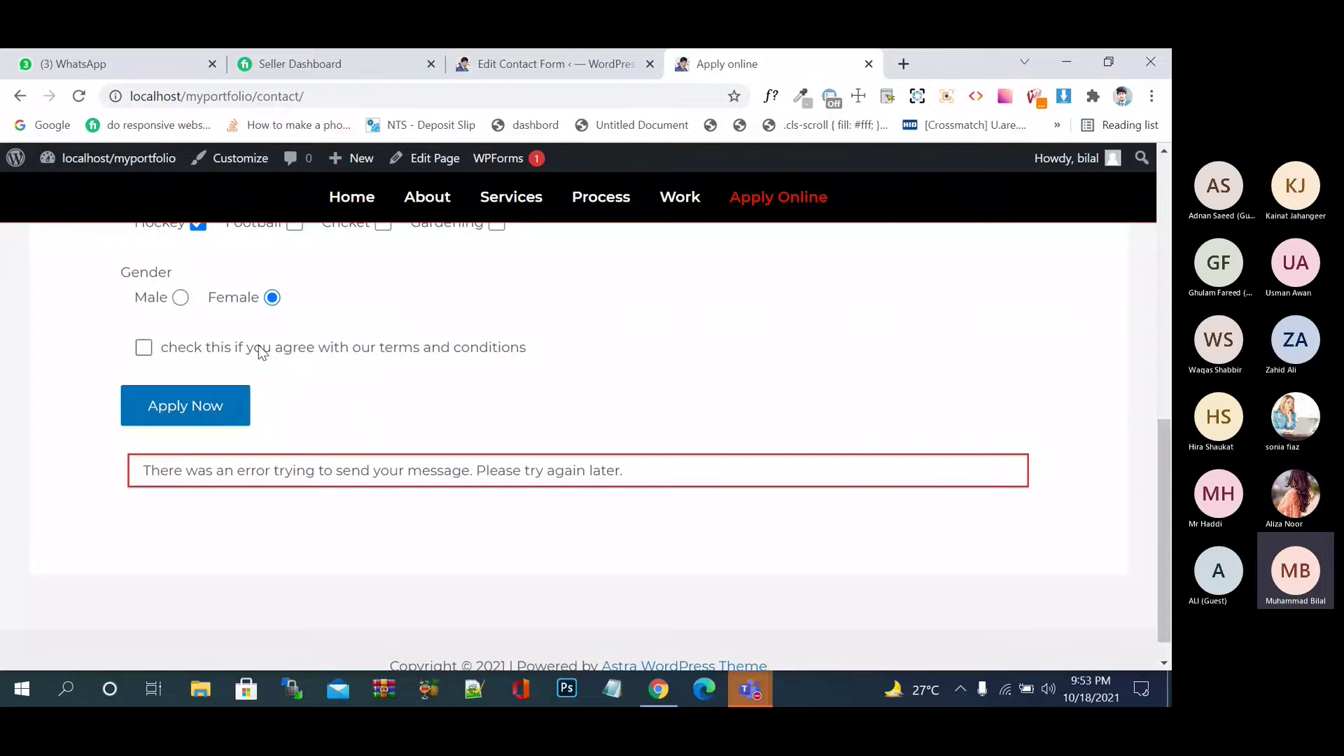
click(221, 418)
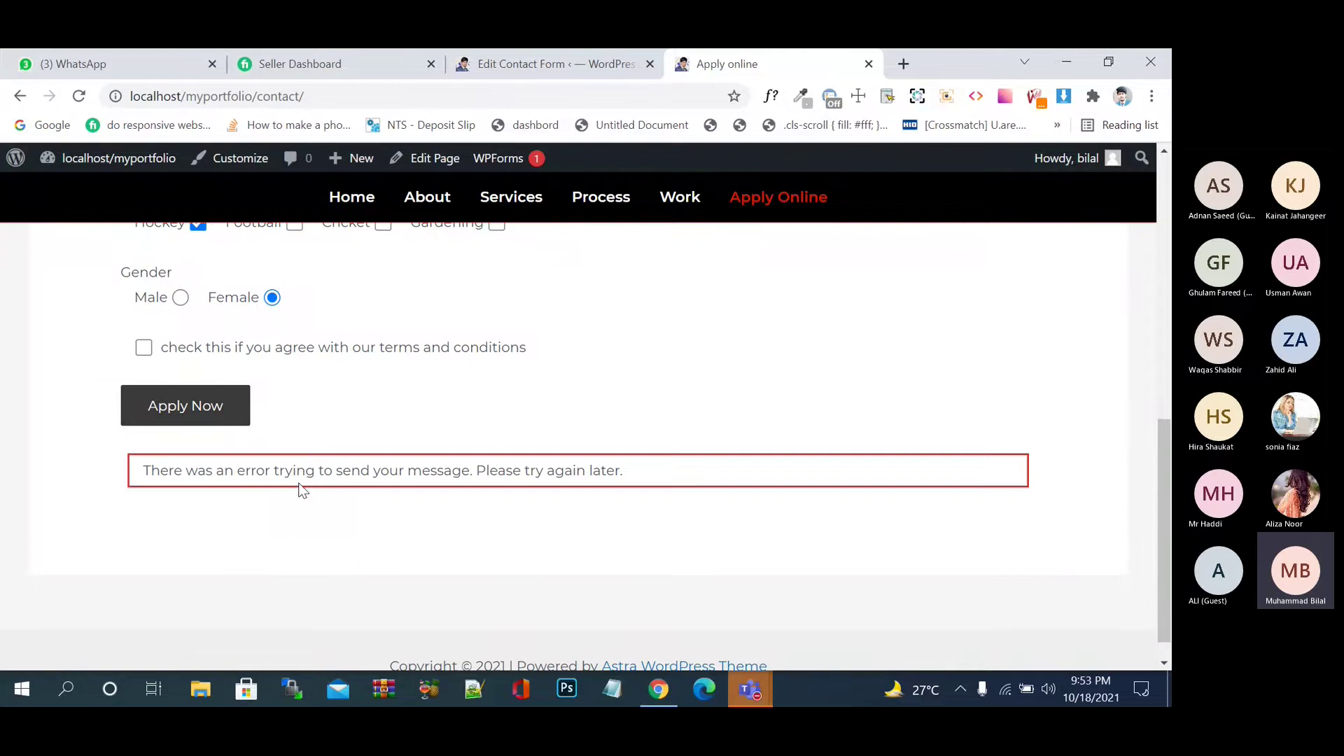
click(143, 348)
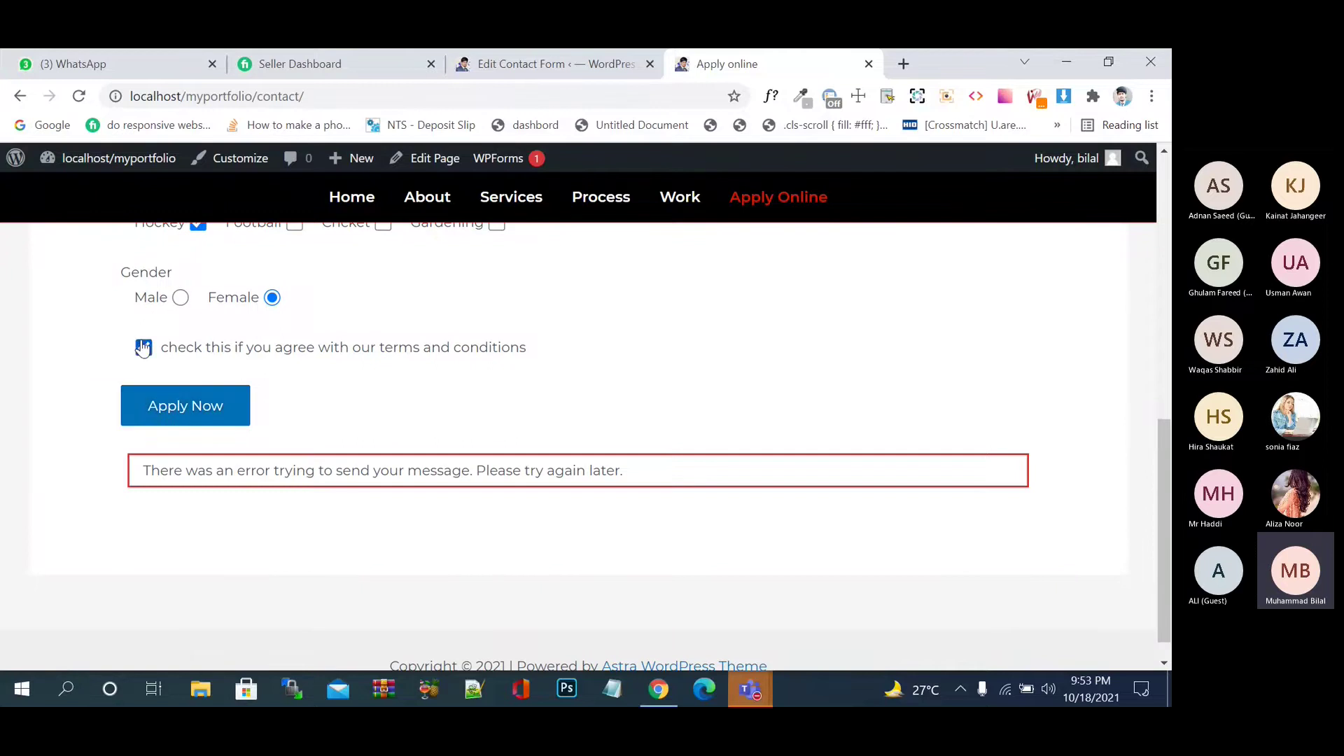
click(205, 402)
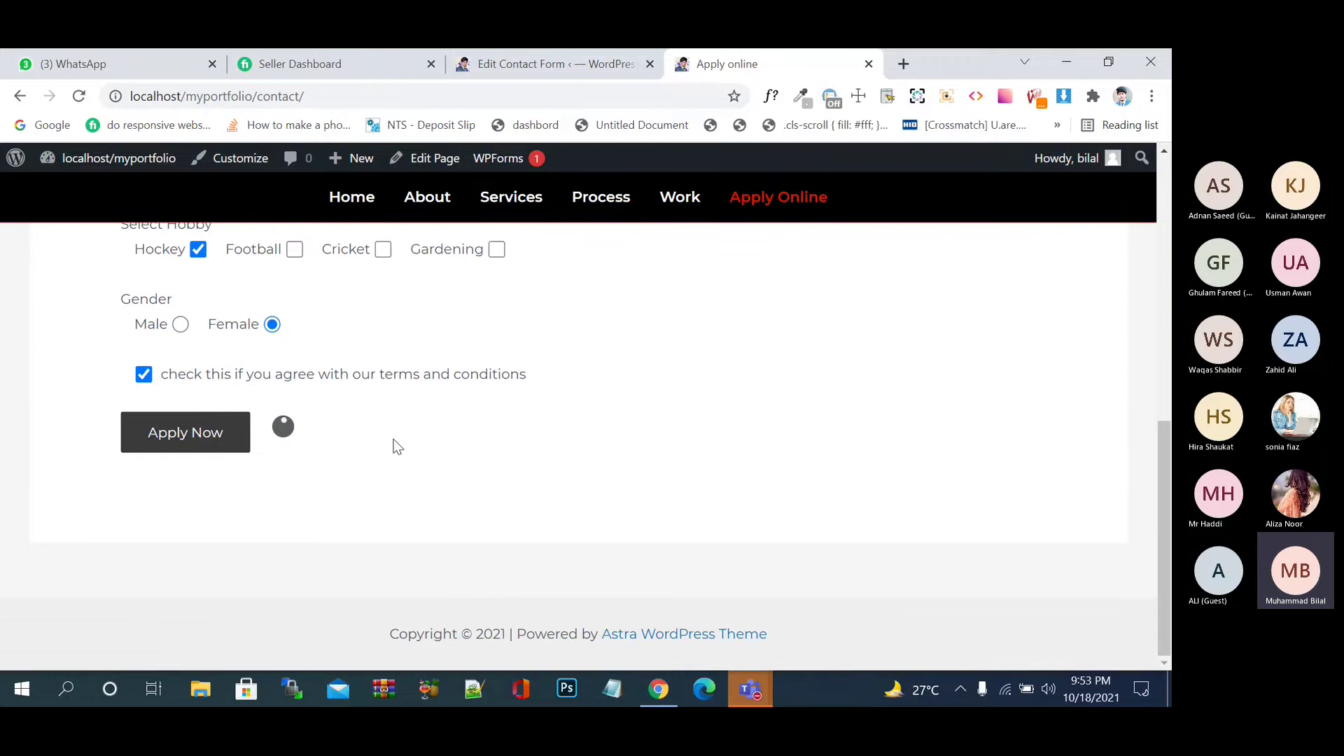
scroll(396, 446, up, 1)
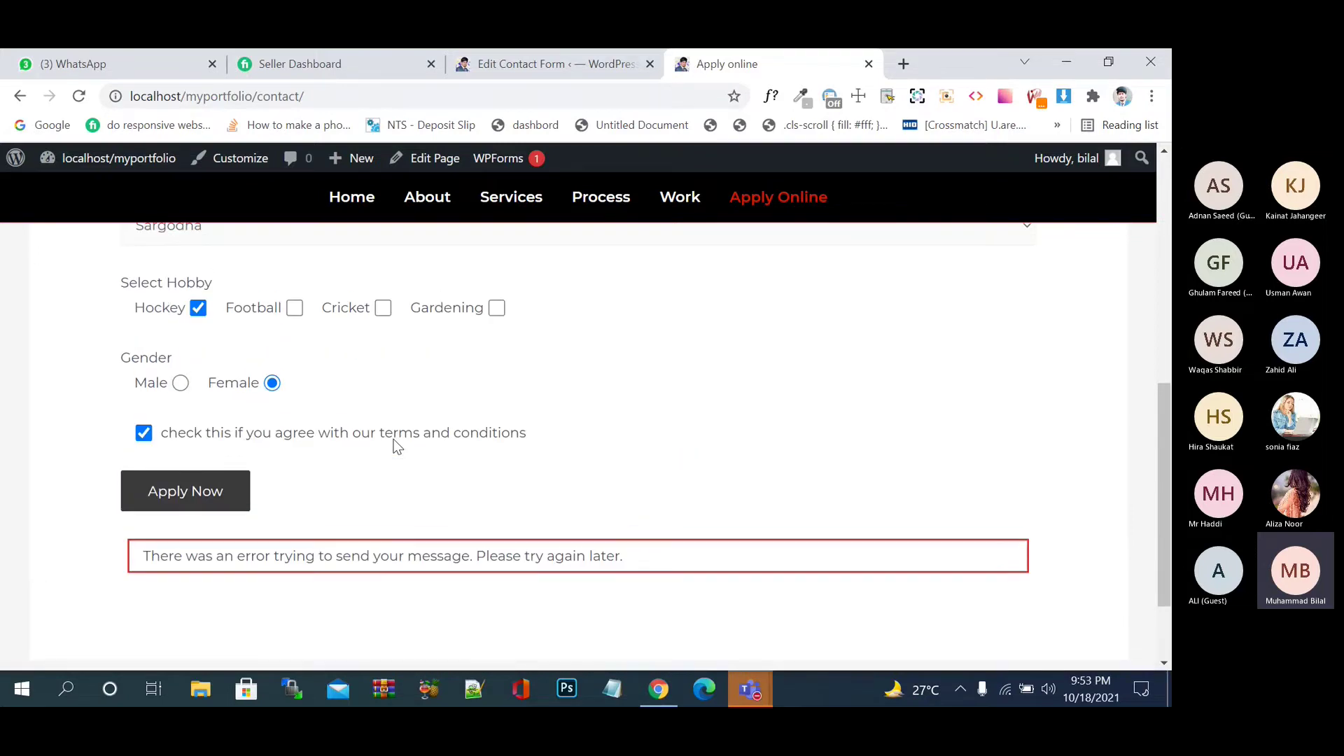
click(211, 441)
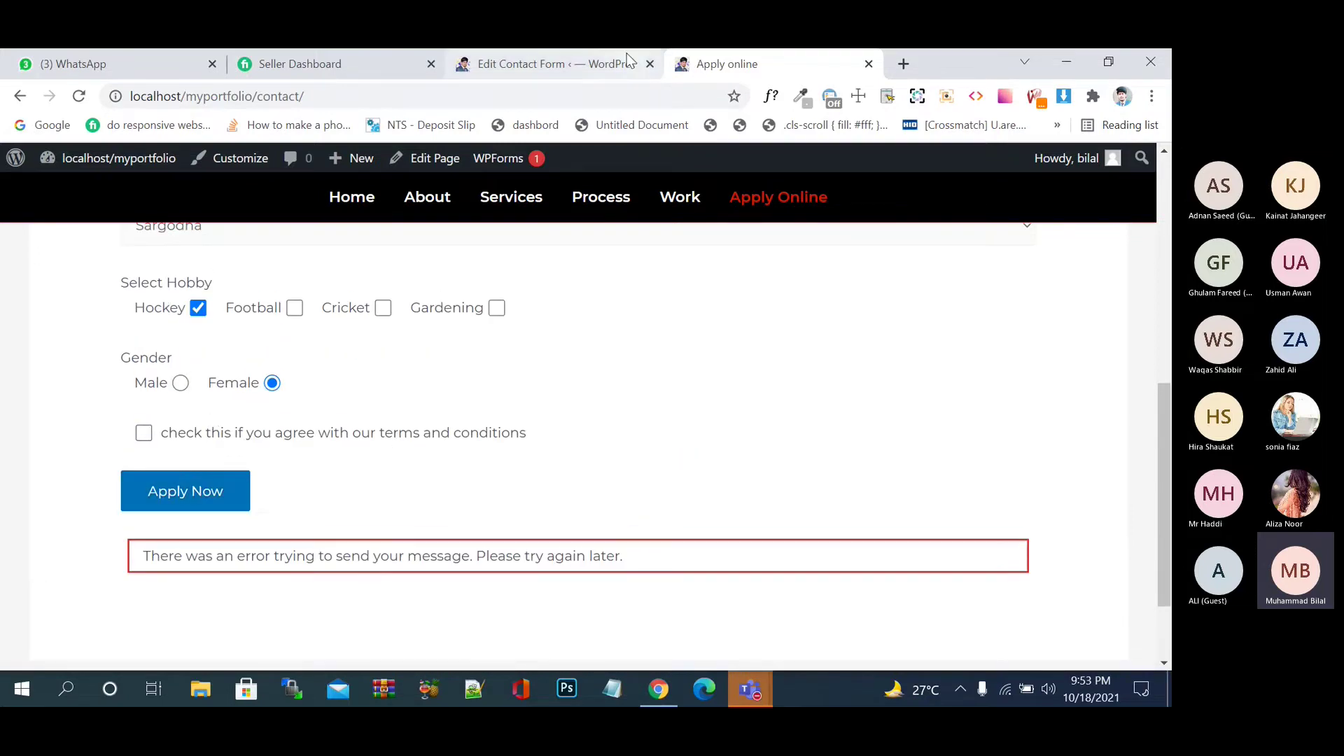
- In the form editor, select and delete the old terms acceptance line
click(554, 64)
scroll(436, 614, down, 3)
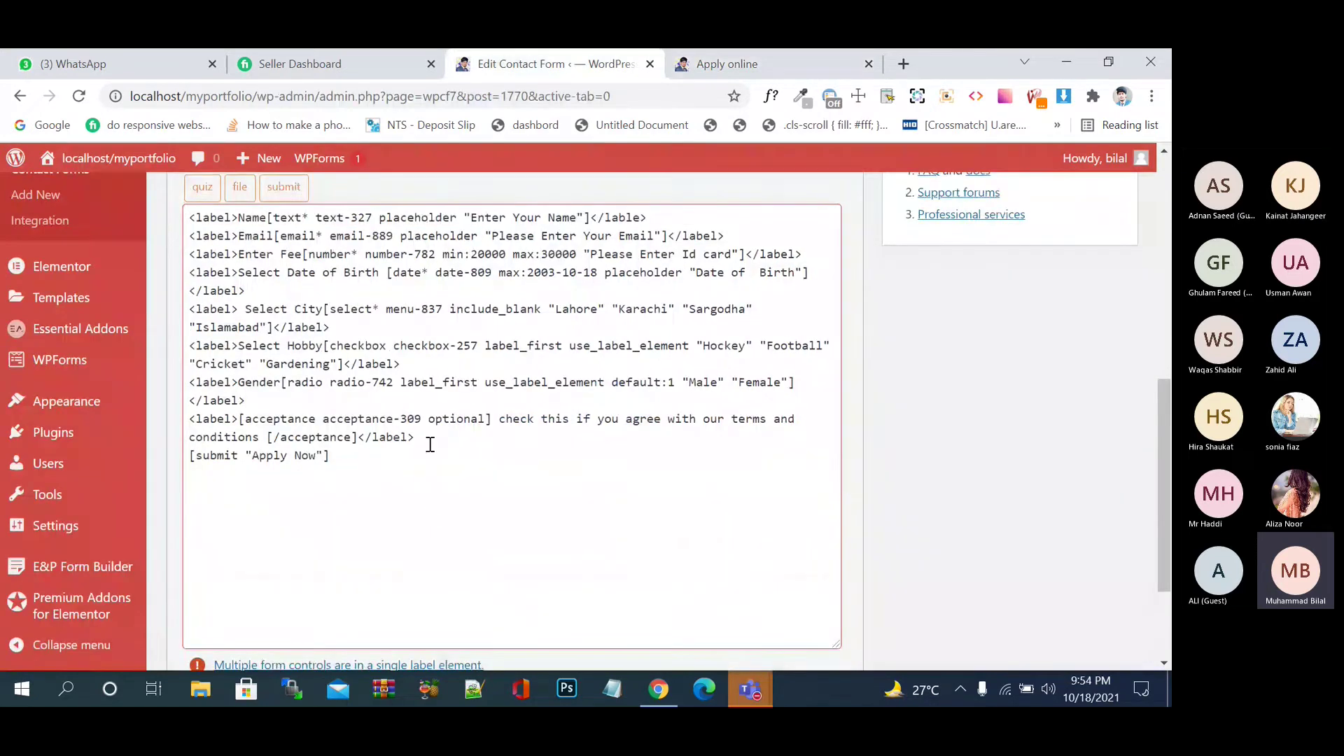
click(430, 444)
drag(430, 444, 191, 424)
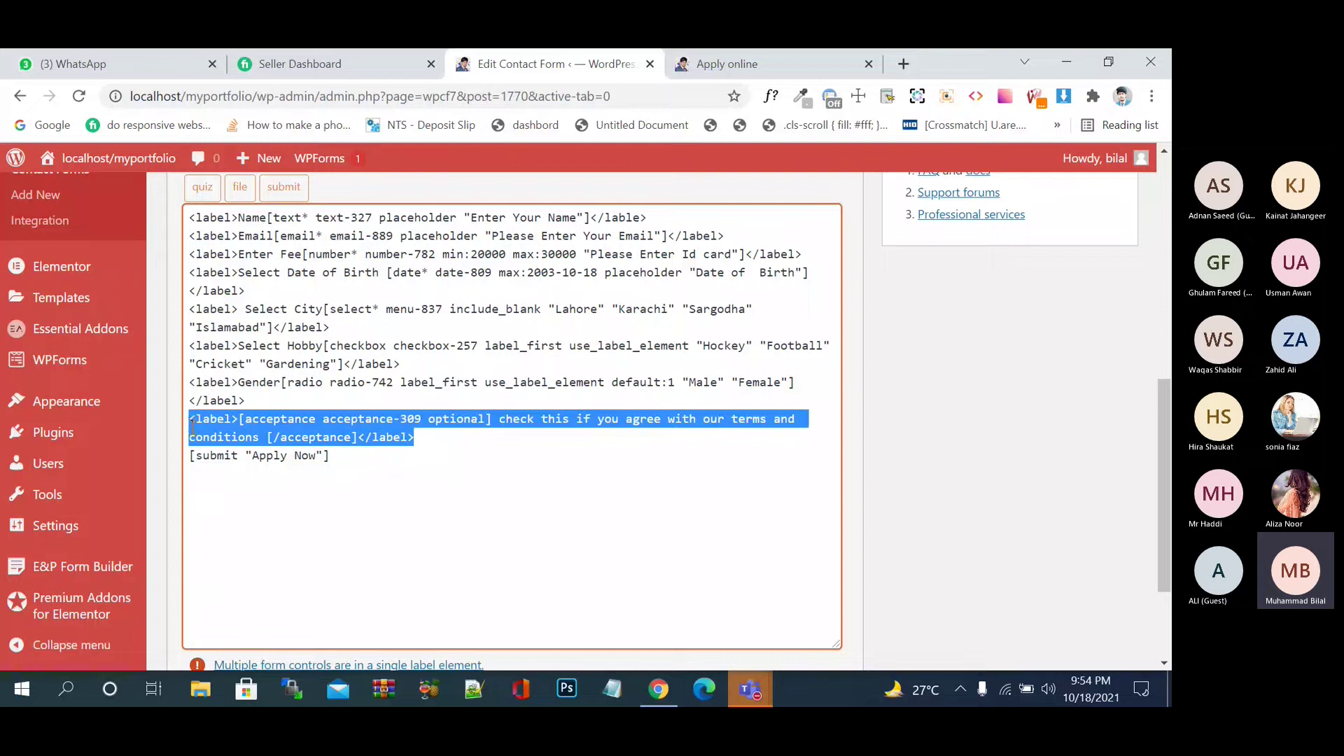
key(BackSpace)
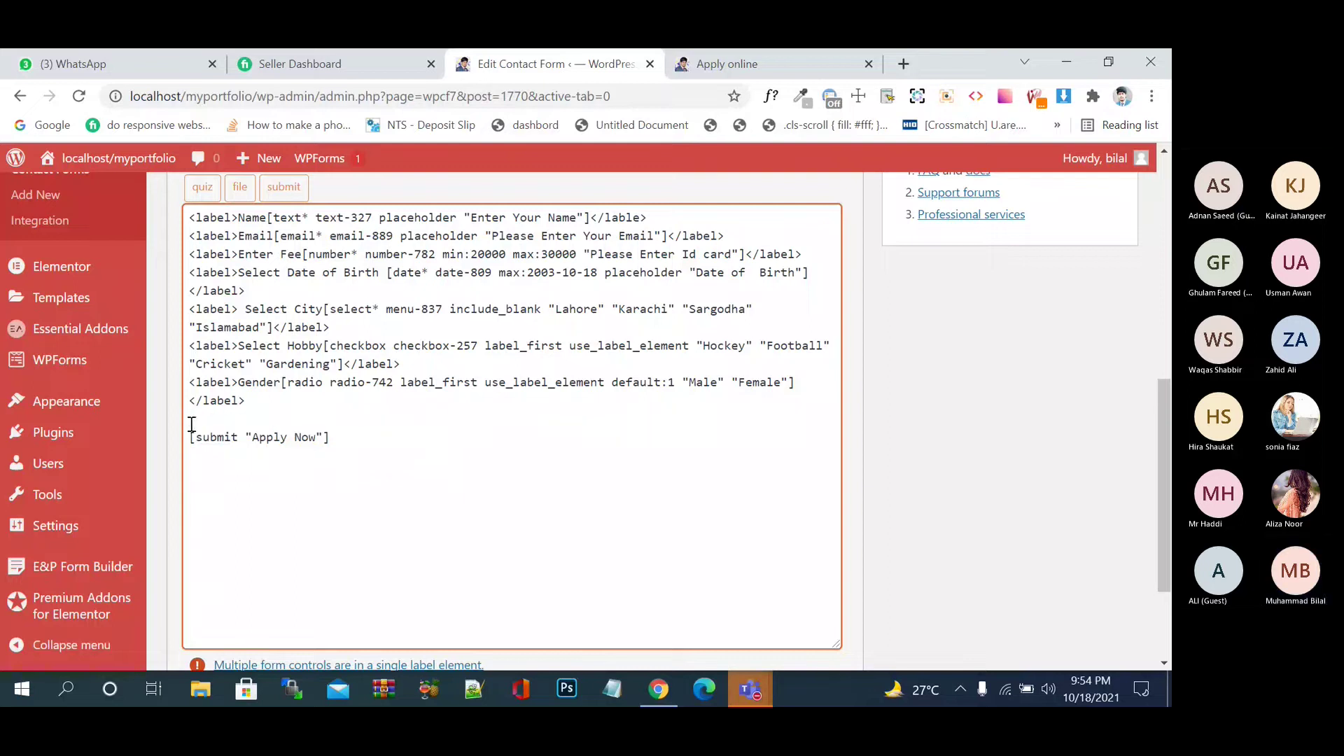
- Insert a required acceptance tag with the pasted terms sentence and save the form
scroll(826, 278, up, 4)
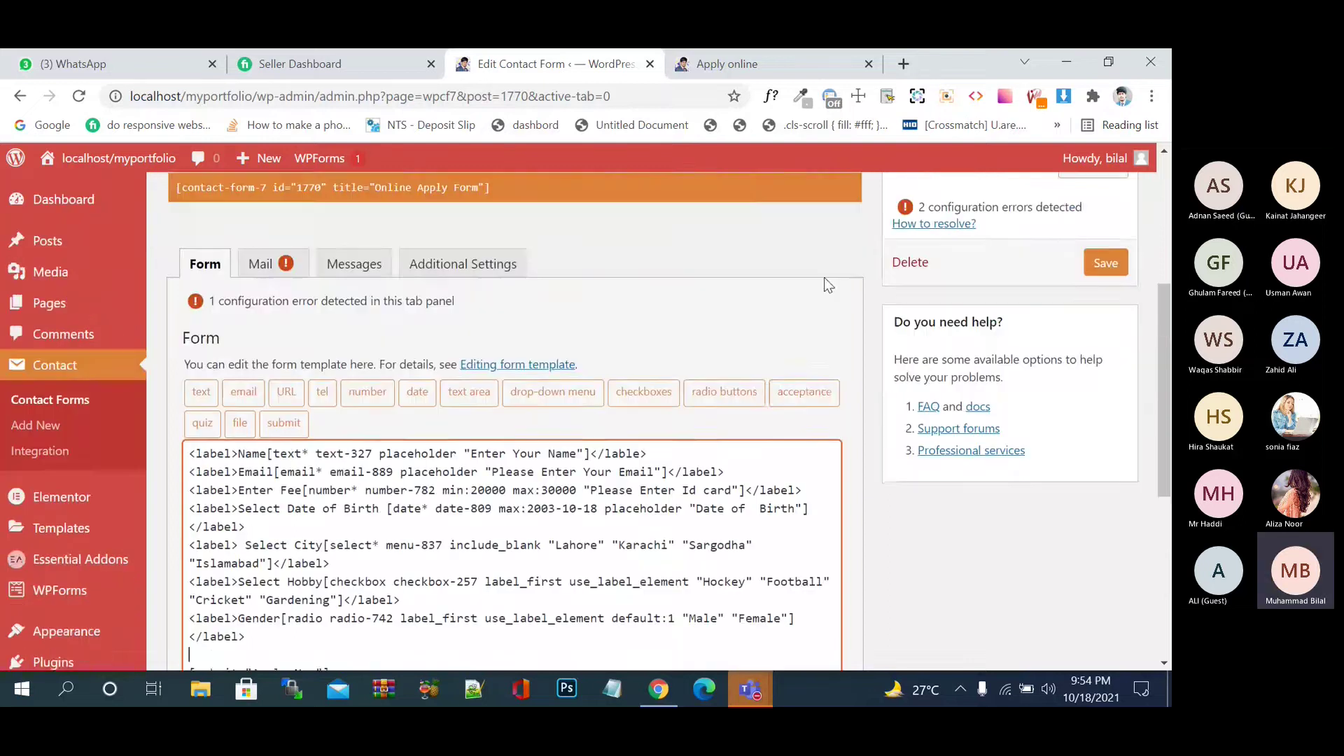
click(806, 405)
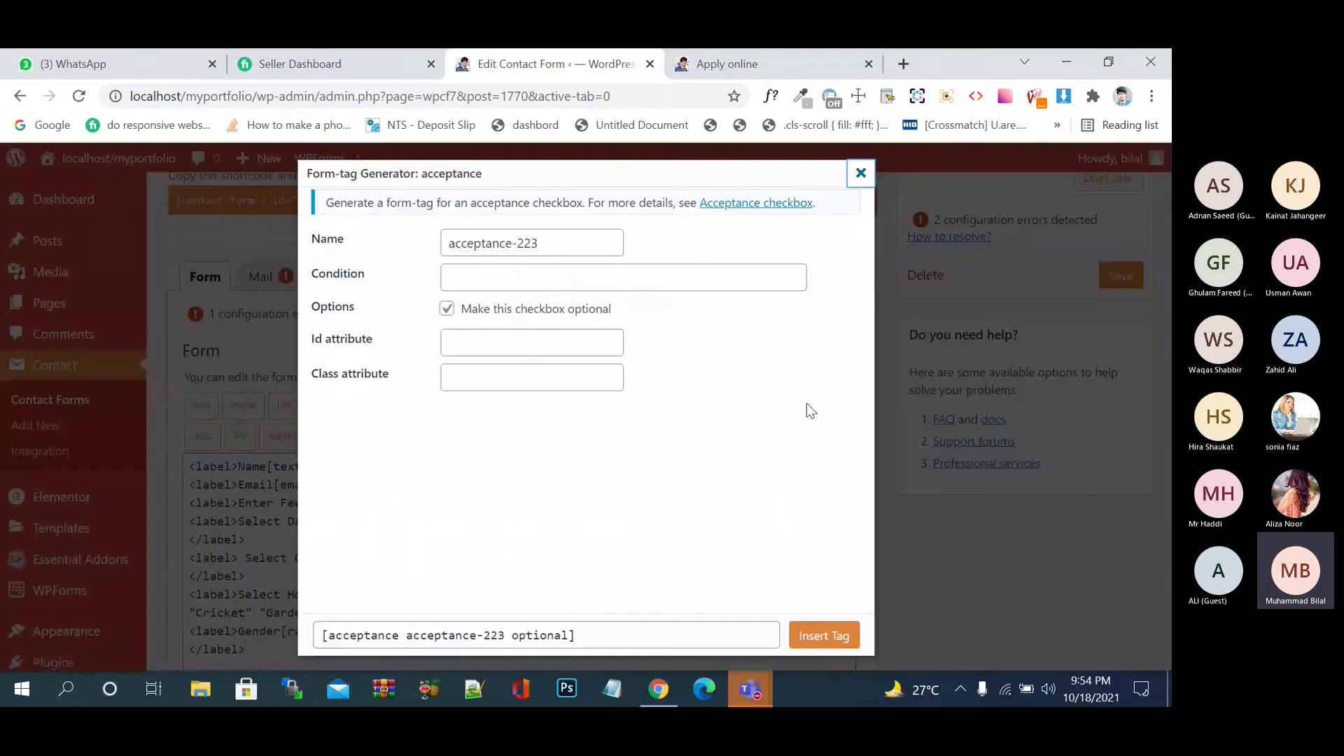
click(510, 275)
text(check this if you agree with our terms and conditions)
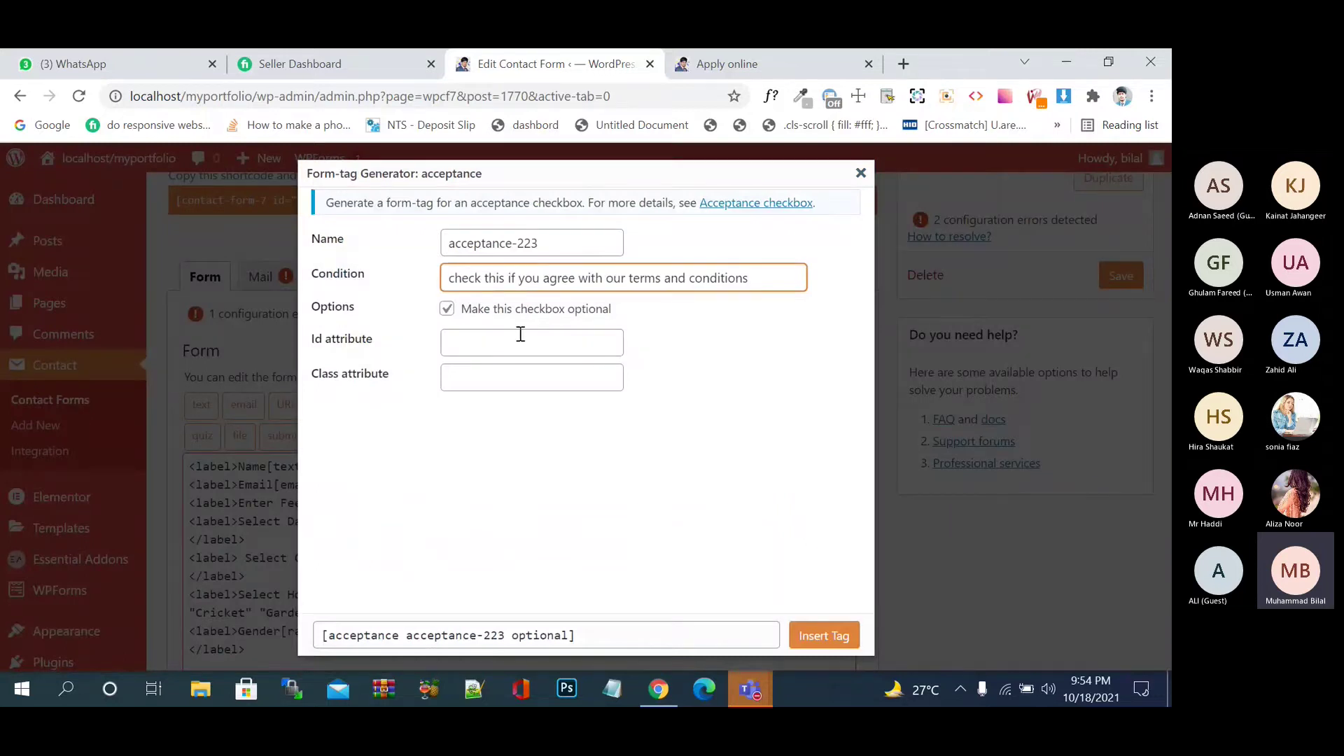
click(572, 318)
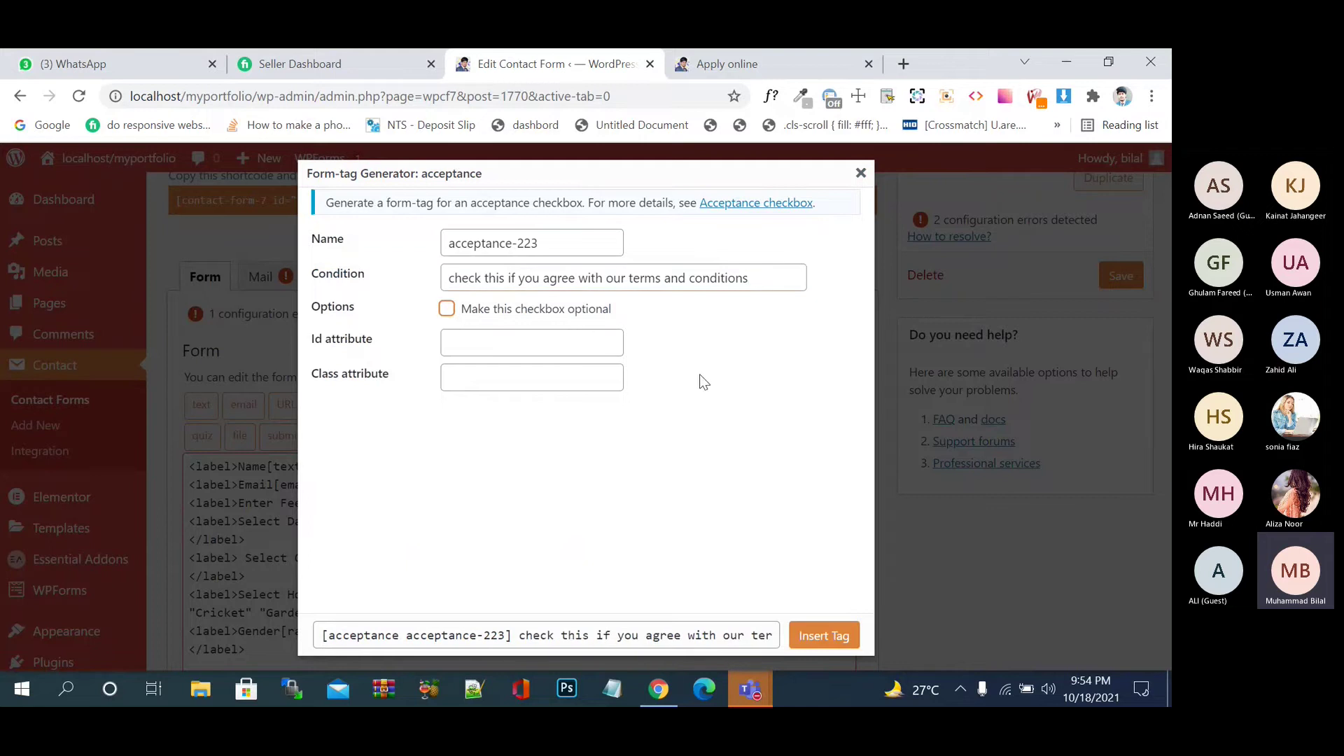
click(824, 636)
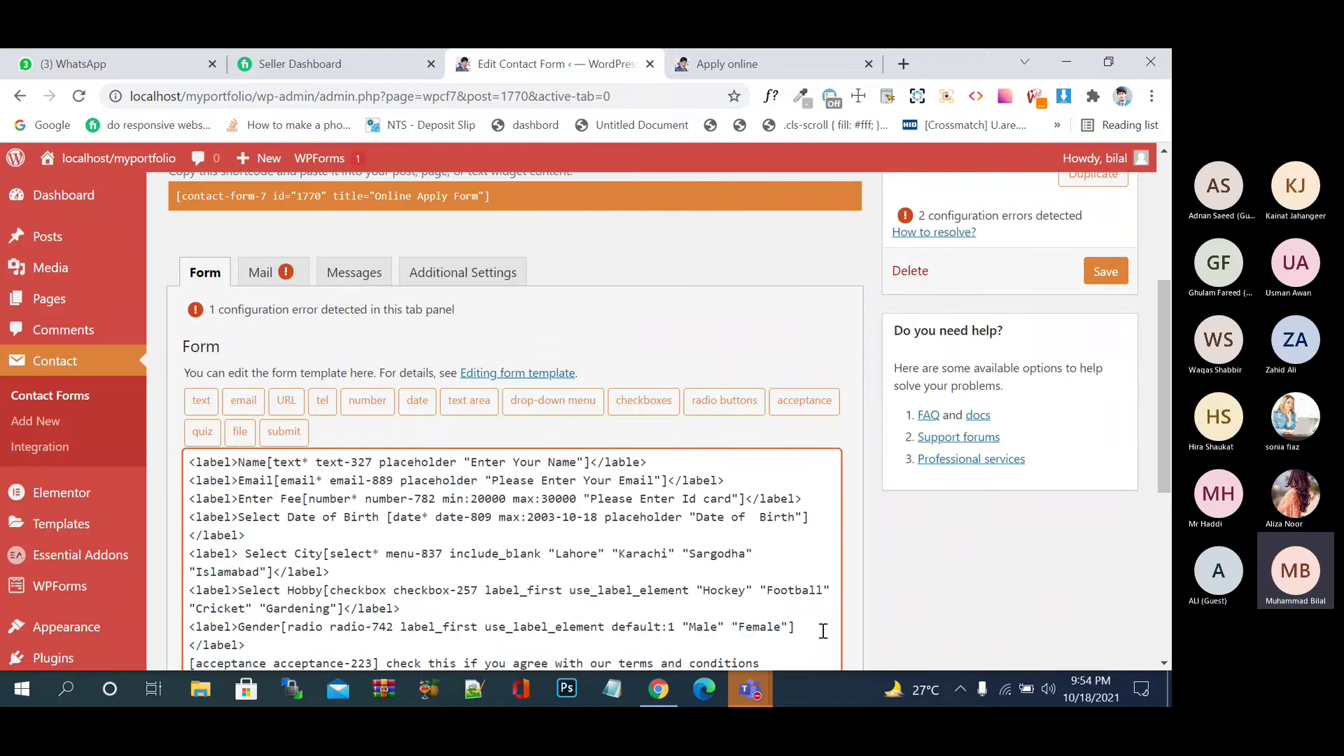
scroll(823, 630, down, 3)
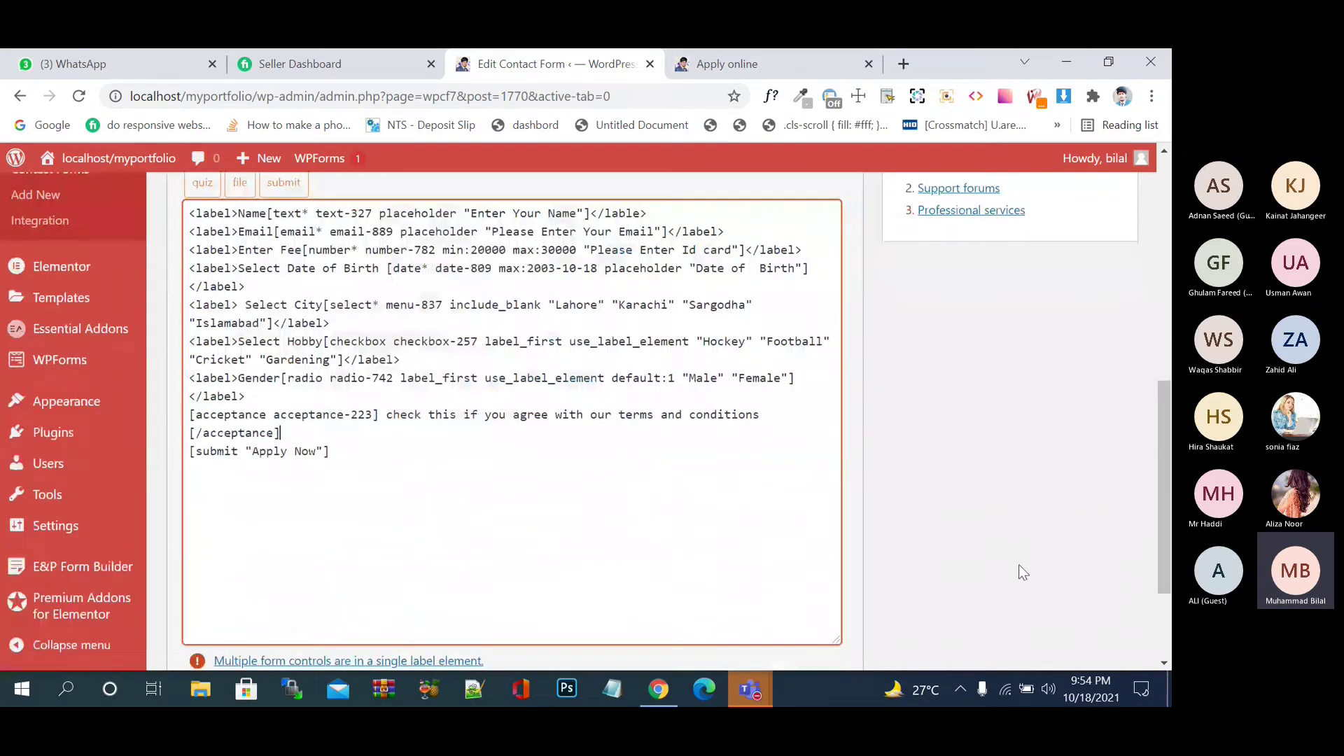
scroll(1021, 570, down, 2)
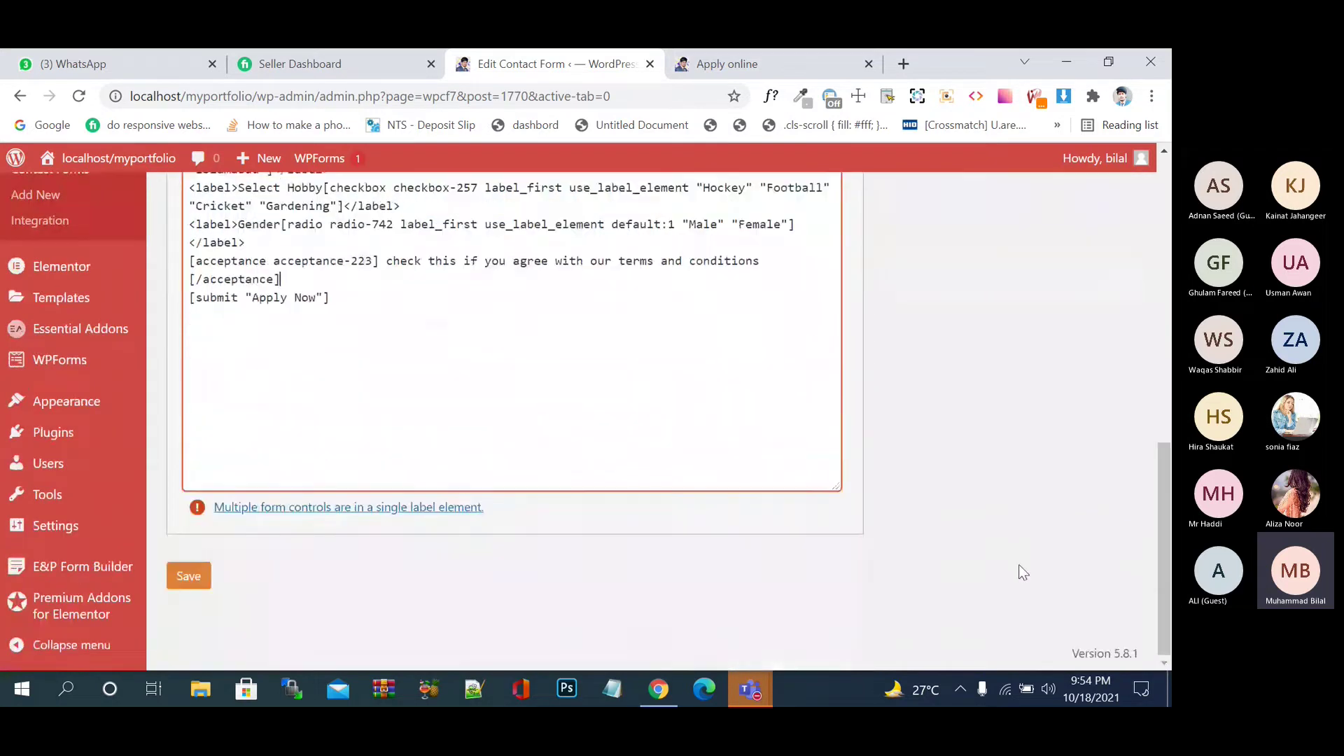
click(186, 579)
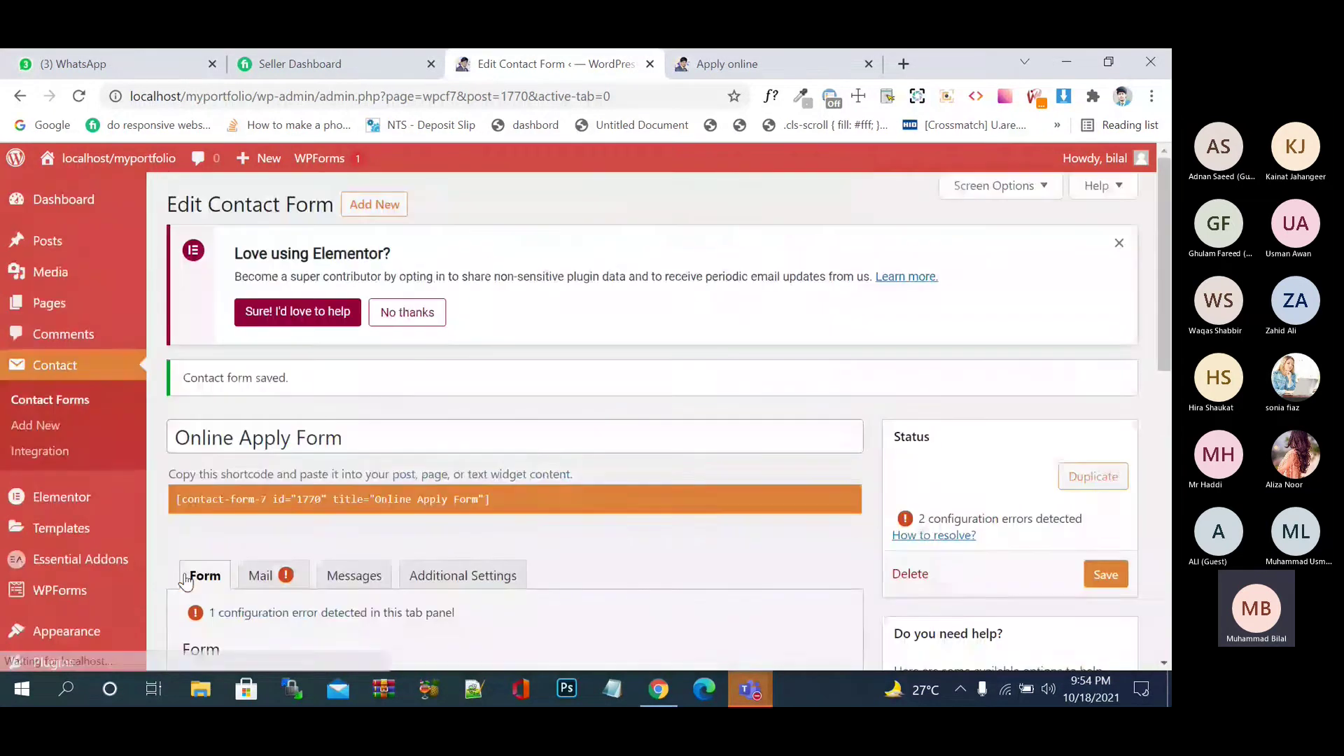
- Reload the Apply online page, tick Football, and toggle the terms box to test Apply Now
click(781, 77)
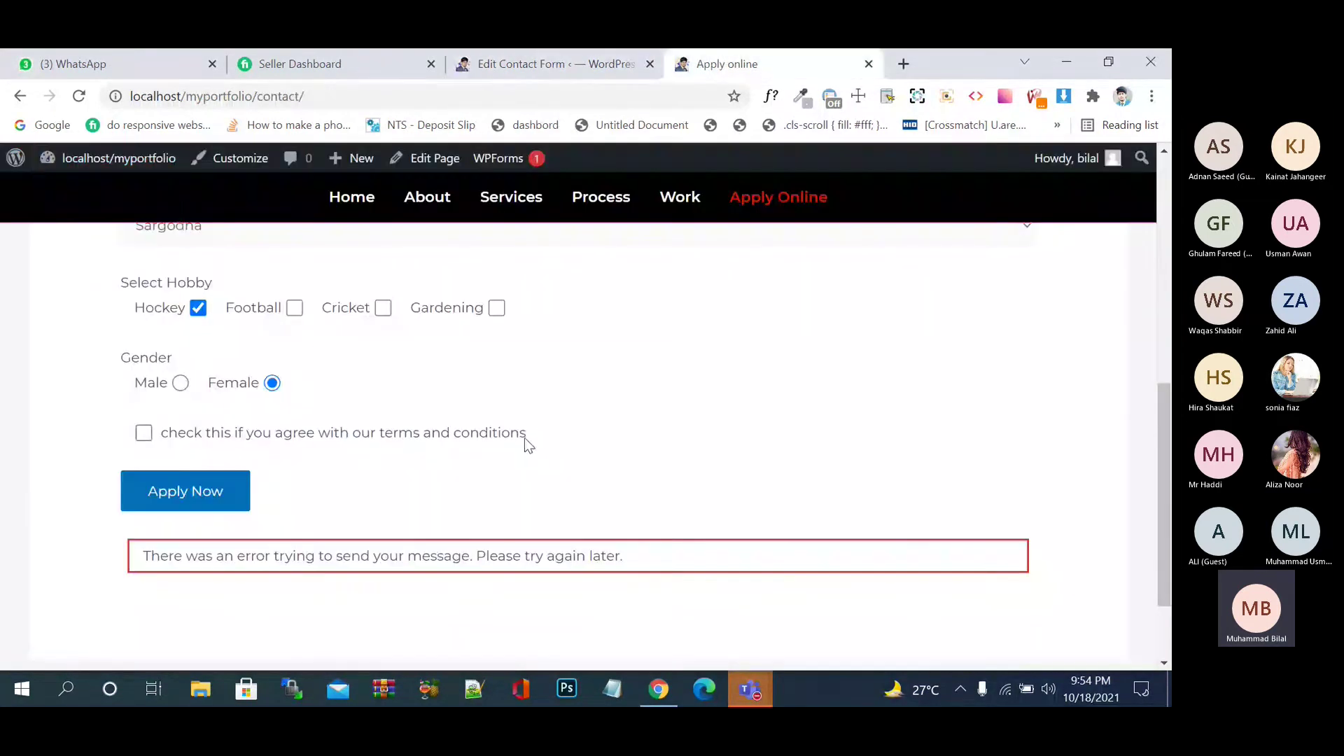
click(79, 97)
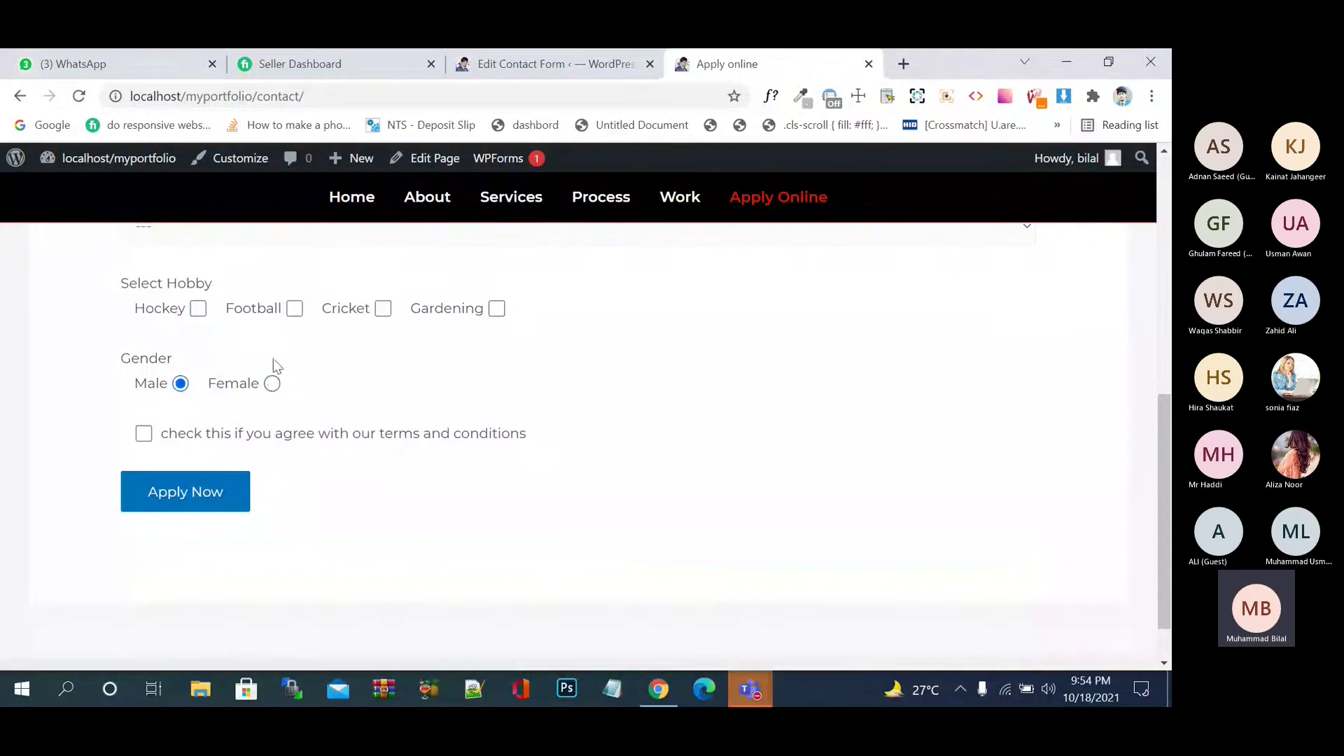
click(294, 310)
click(144, 433)
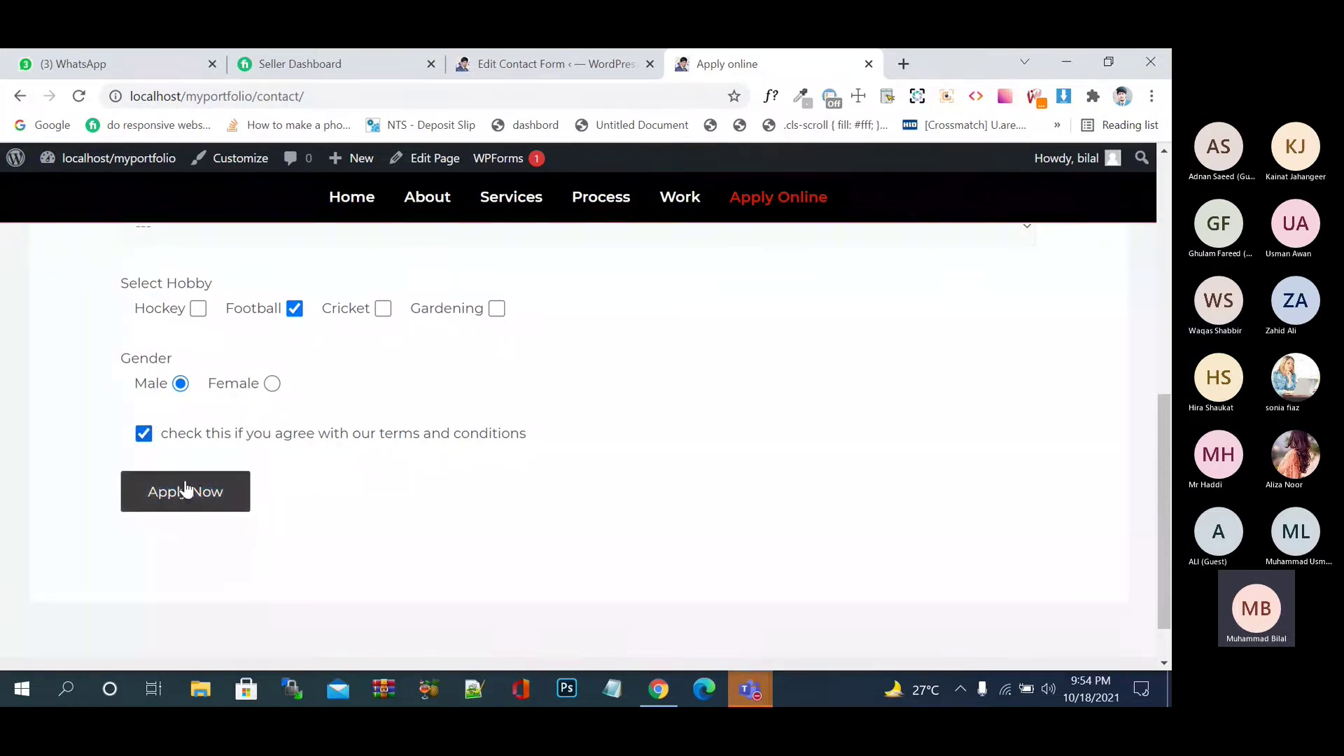
click(144, 439)
click(149, 439)
click(149, 442)
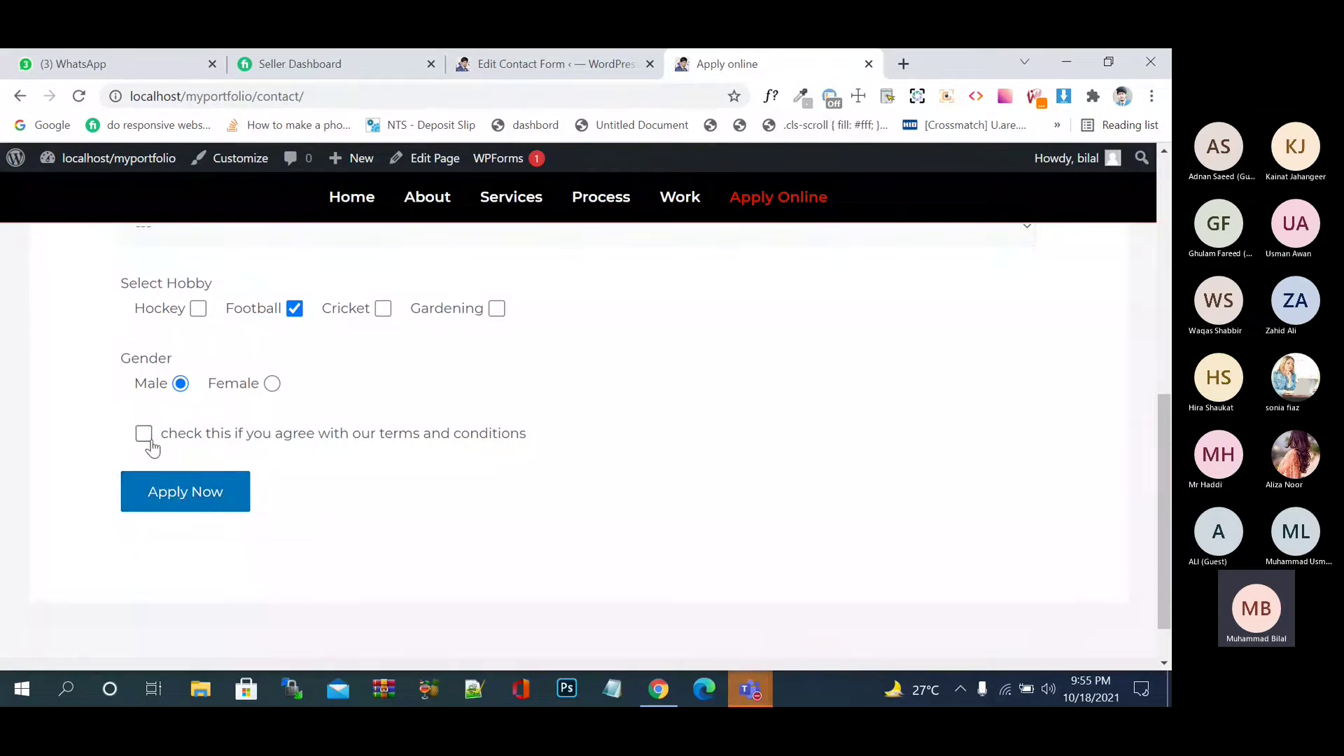
- Keep toggling the terms checkbox to confirm Apply Now works only when ticked, then return to the editor
click(149, 441)
click(151, 446)
click(152, 447)
click(146, 435)
click(151, 447)
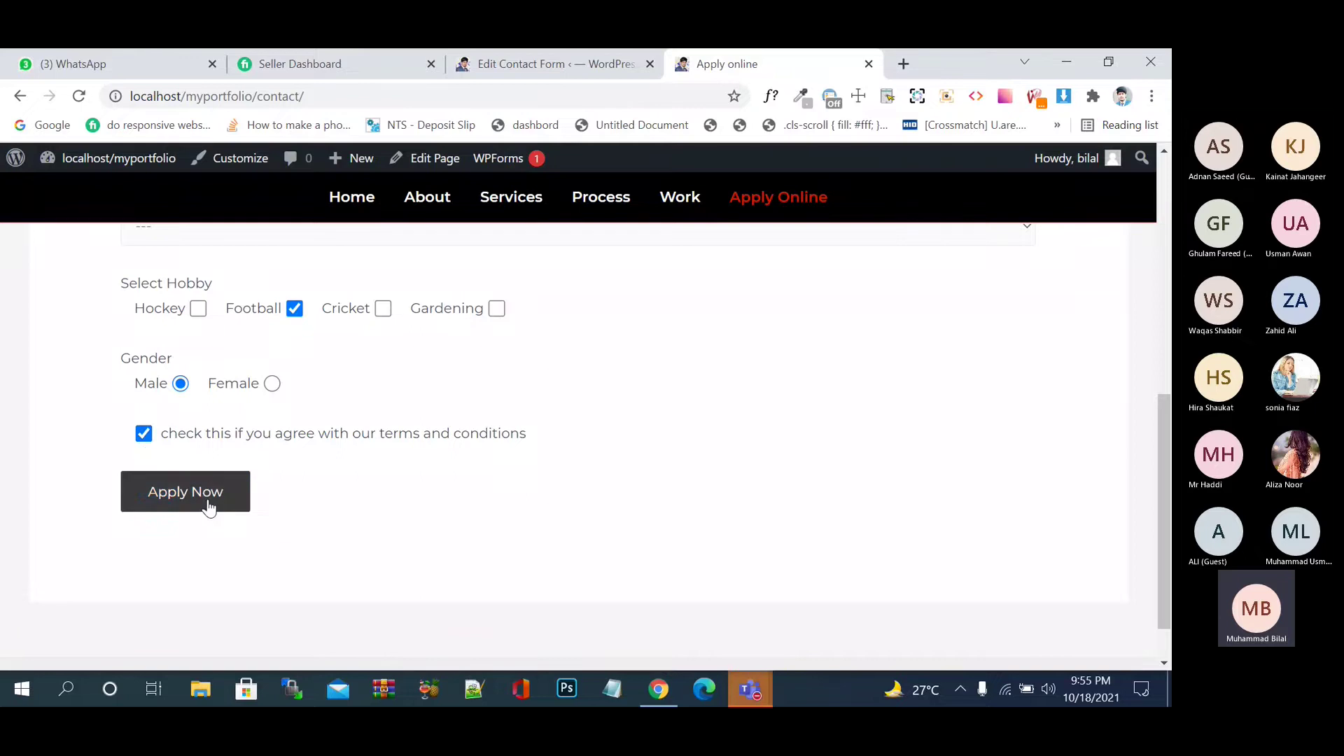
click(147, 440)
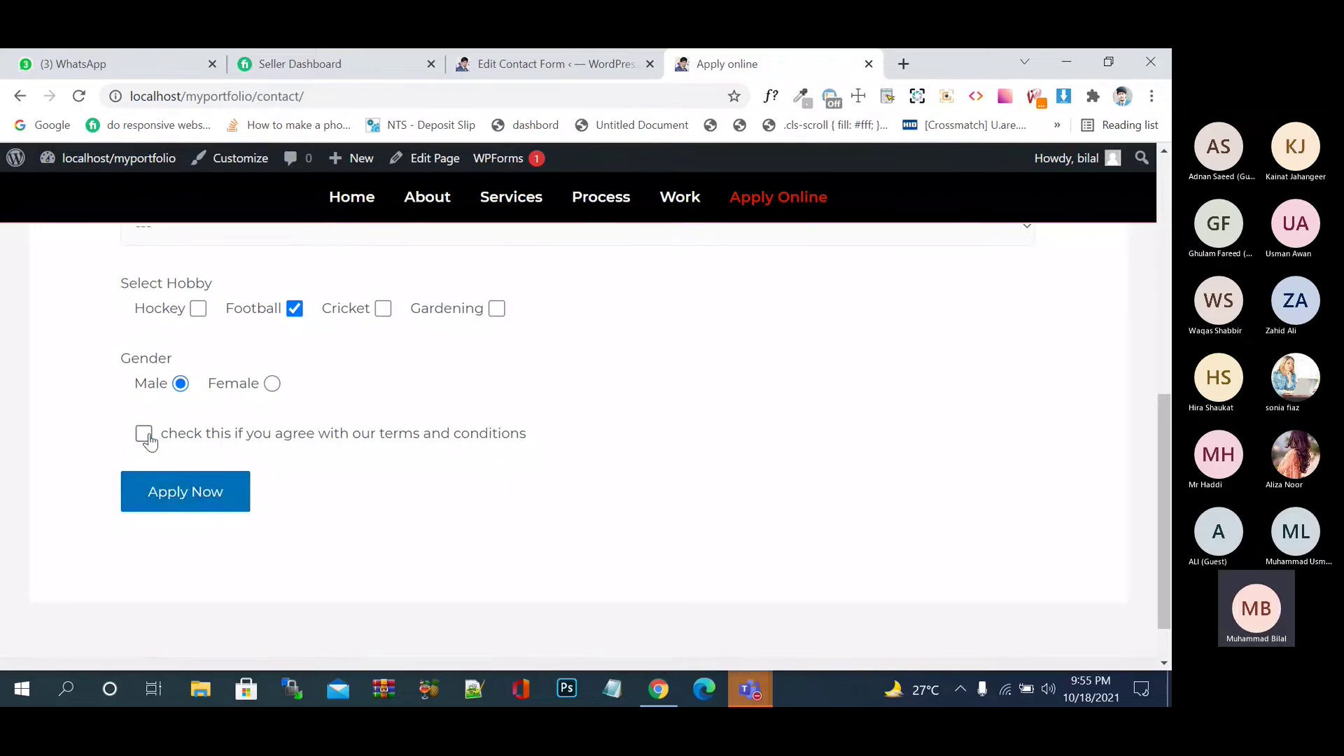
click(149, 441)
click(145, 435)
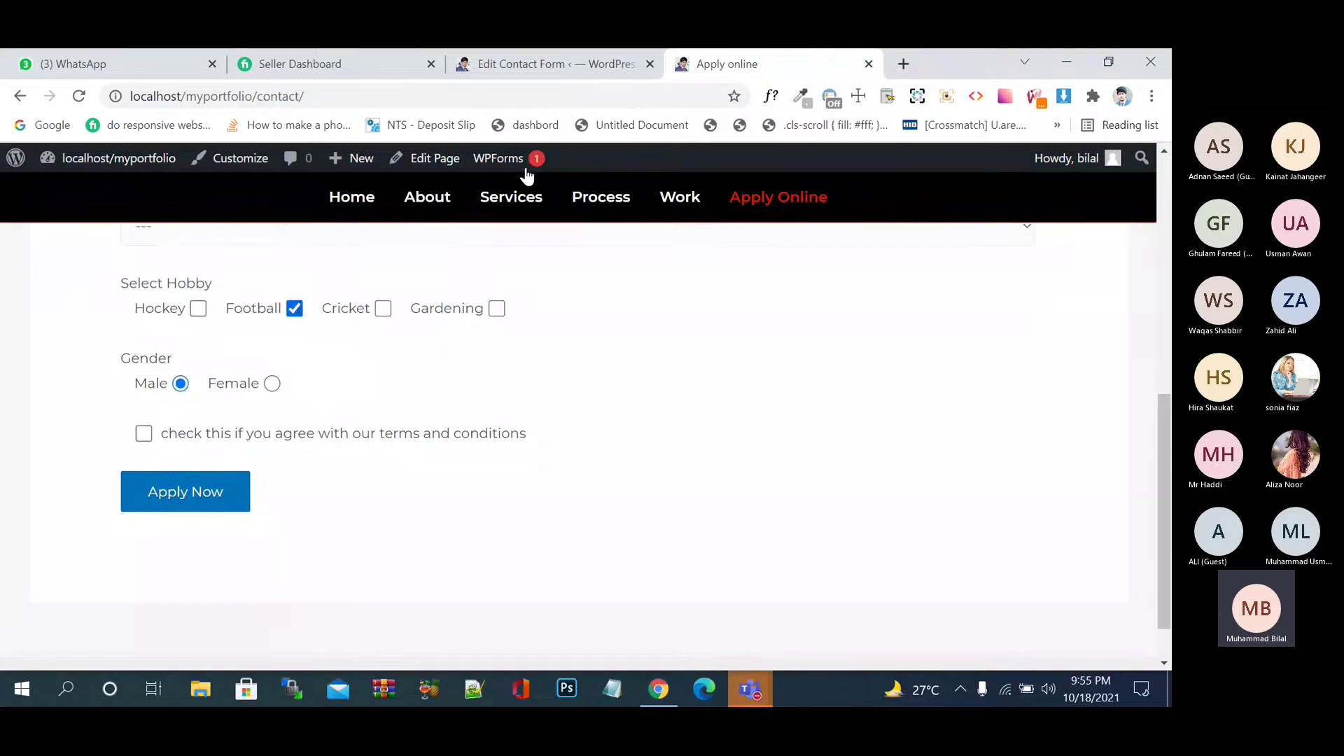
click(580, 77)
- Add an empty line after the [/acceptance] tag, above the submit line
scroll(579, 458, down, 5)
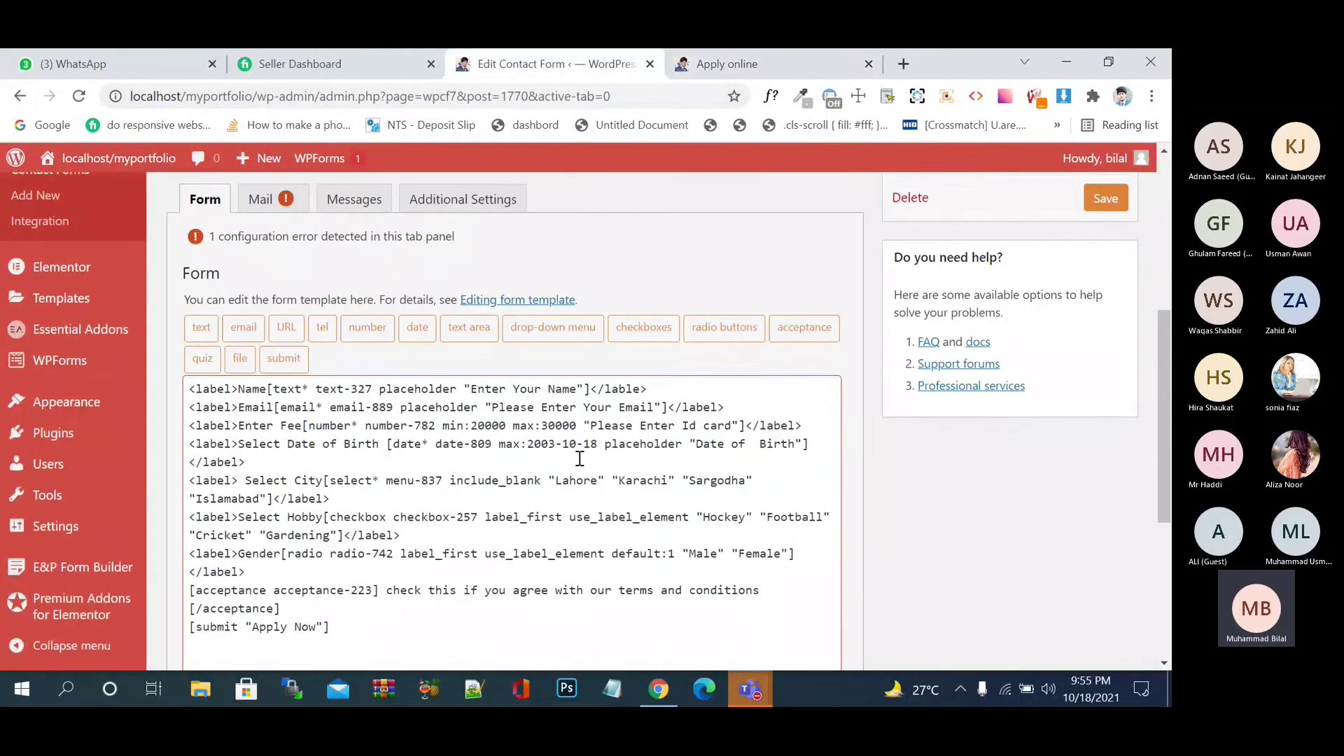
scroll(579, 458, down, 2)
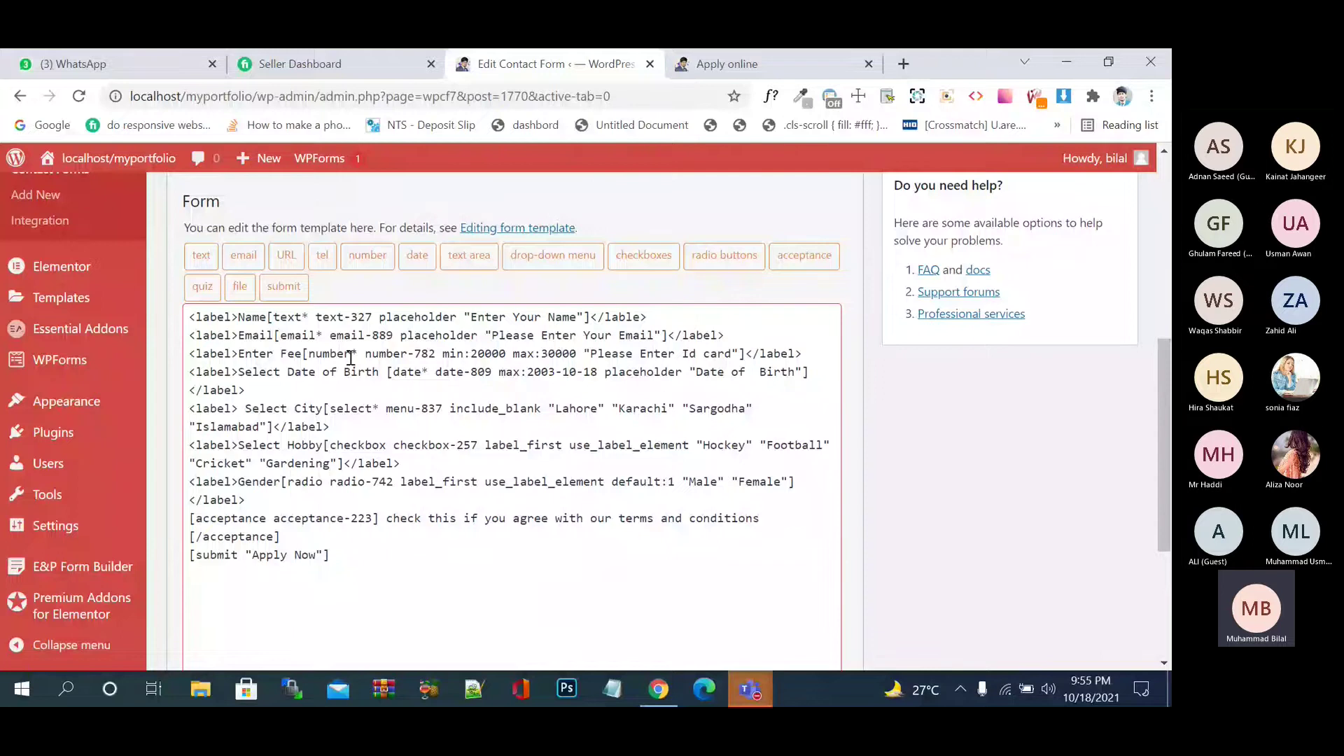
click(327, 532)
key(Return)
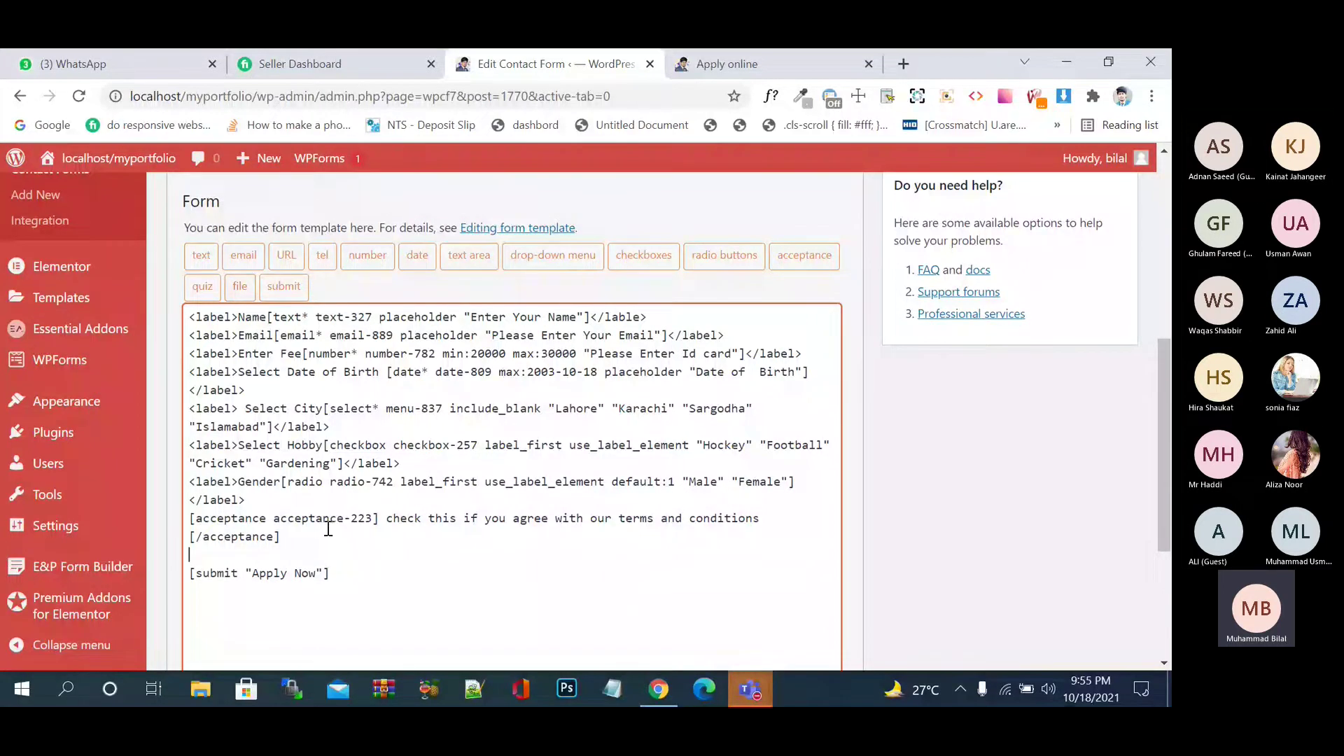
- Open the file tag generator and try a file size limit value in bytes
scroll(327, 529, down, 1)
scroll(327, 529, down, 1)
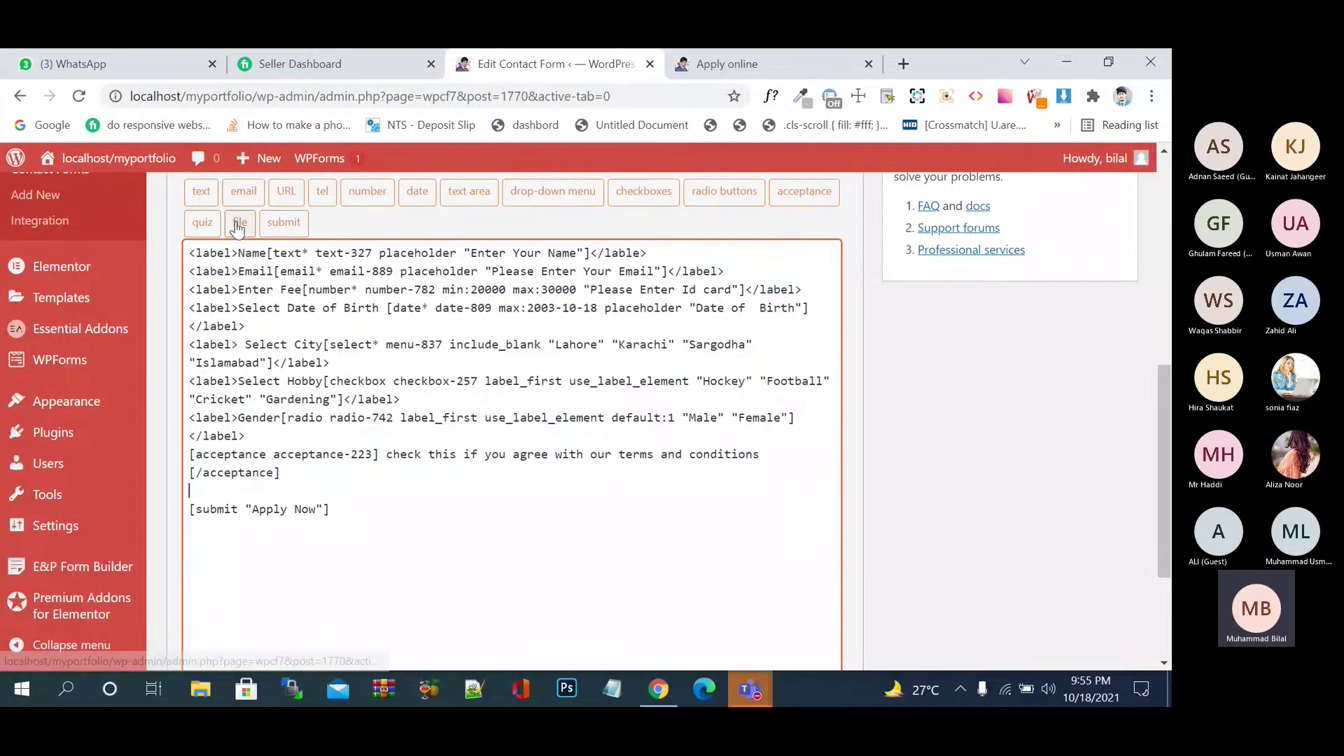
click(236, 221)
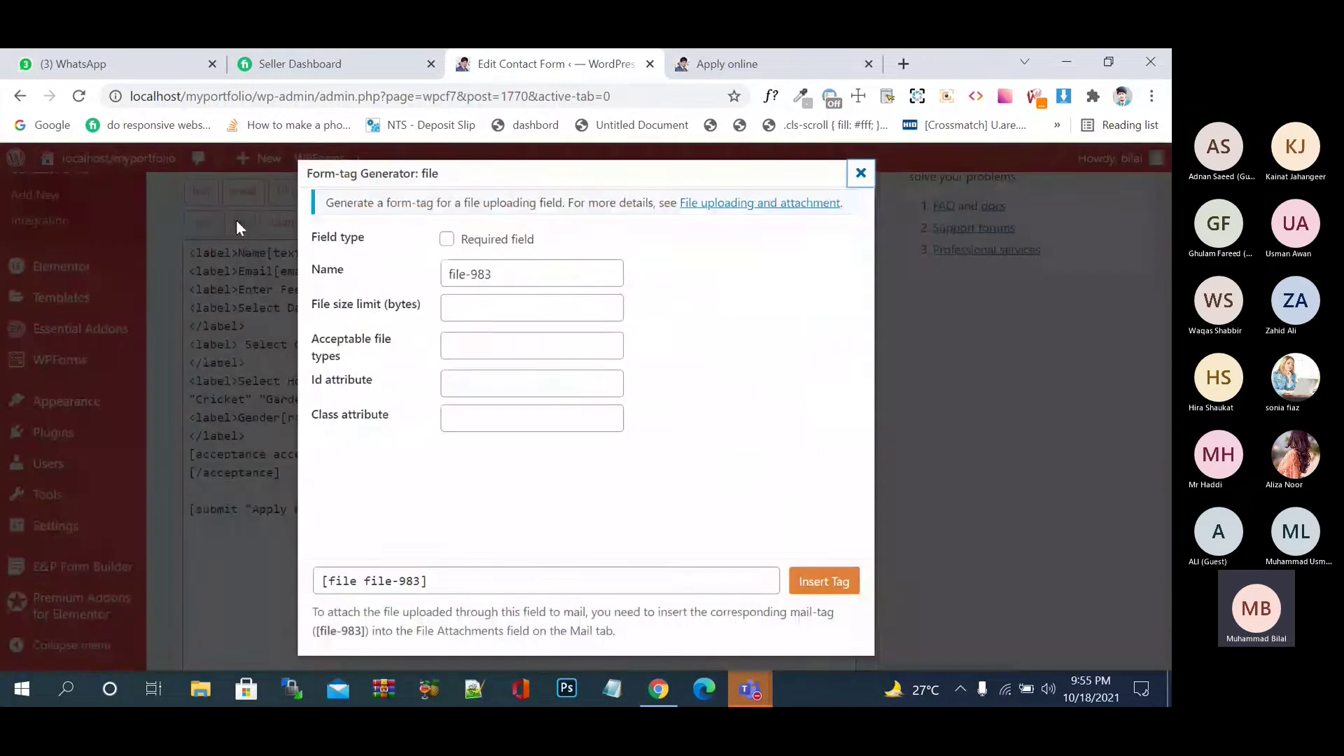
click(473, 317)
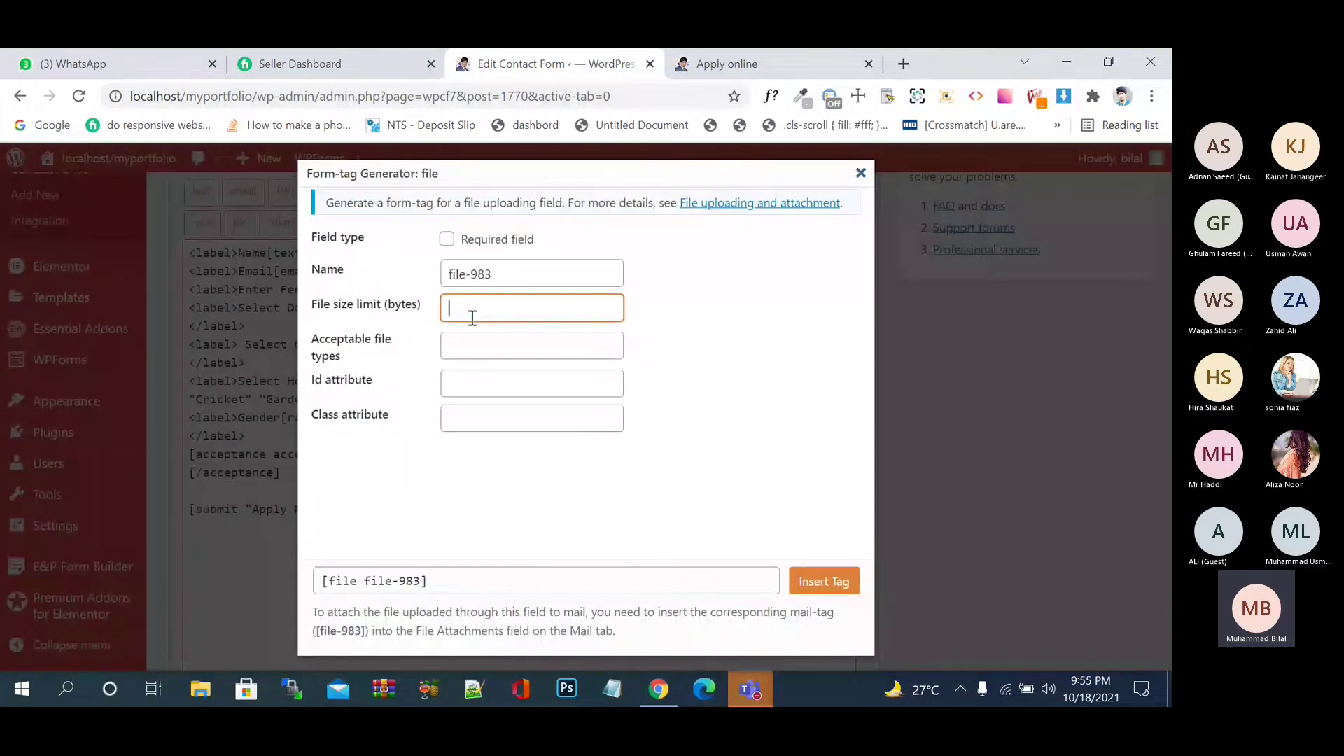
click(419, 309)
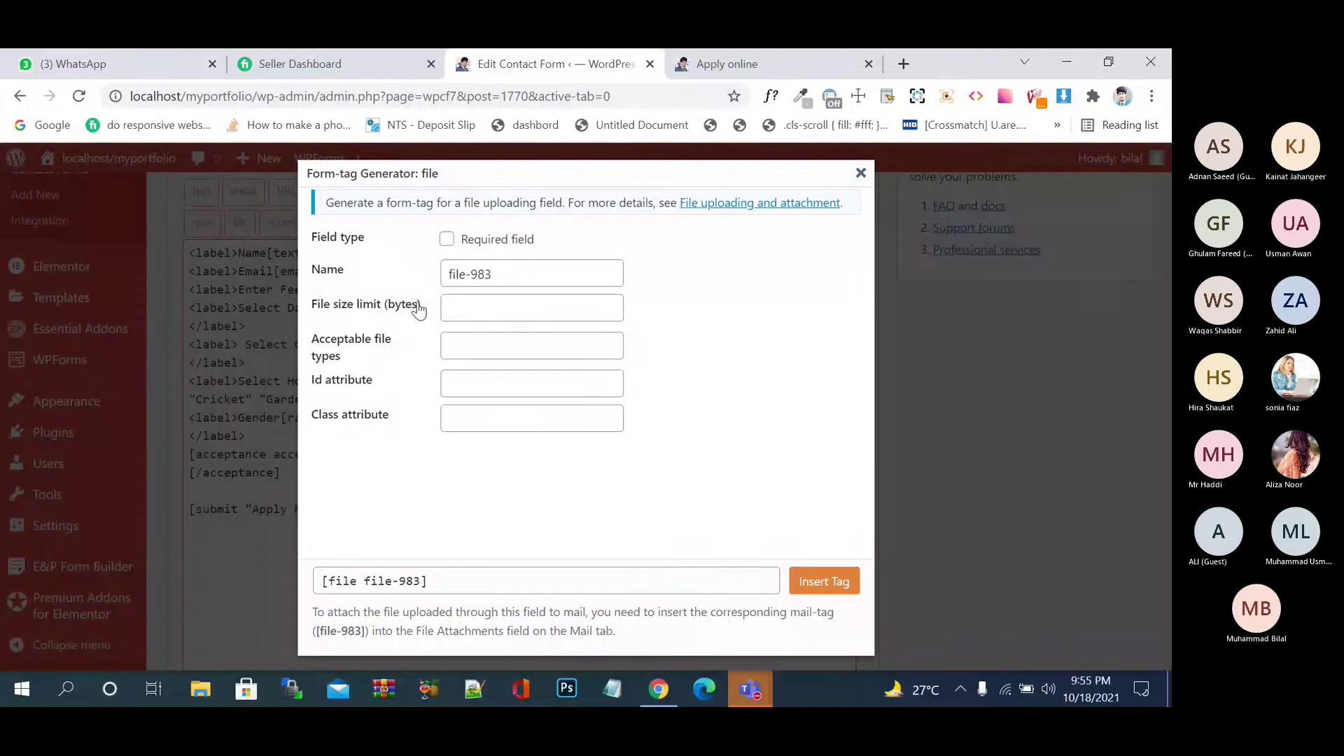
drag(419, 309, 387, 309)
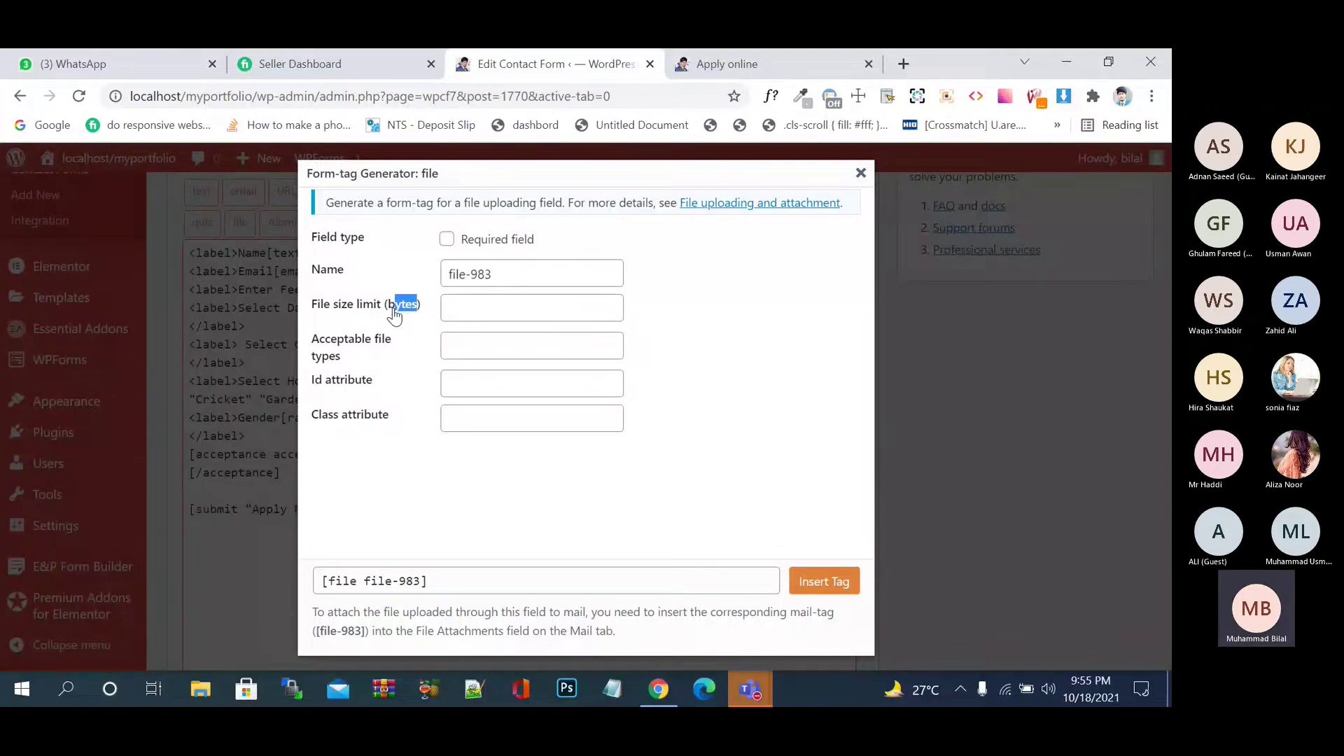
click(492, 310)
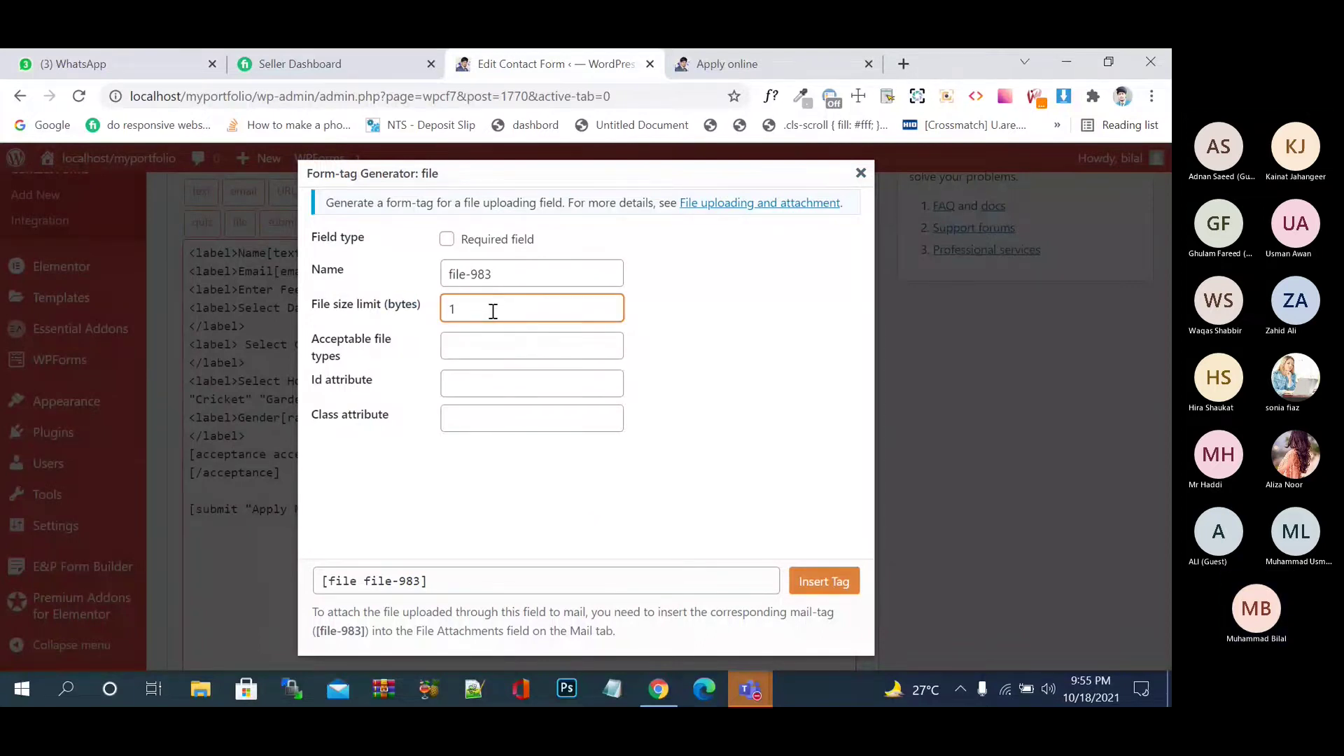
text(000)
key(BackSpace)
key(BackSpace)
key(BackSpace)
key(BackSpace)
- Search Google for 'mb to bytes' and copy the 1000000-byte result for 1 MB
click(903, 63)
text(bytes t)
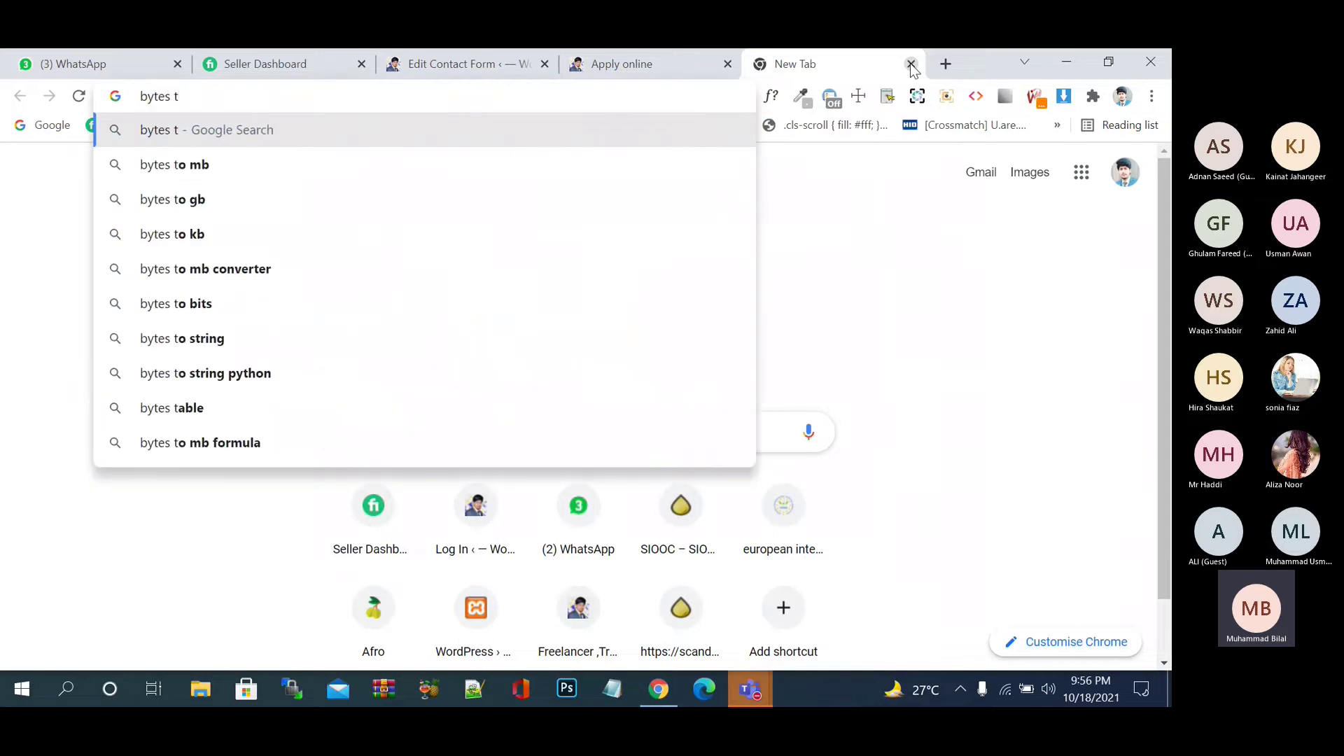
text(o mb)
key(Return)
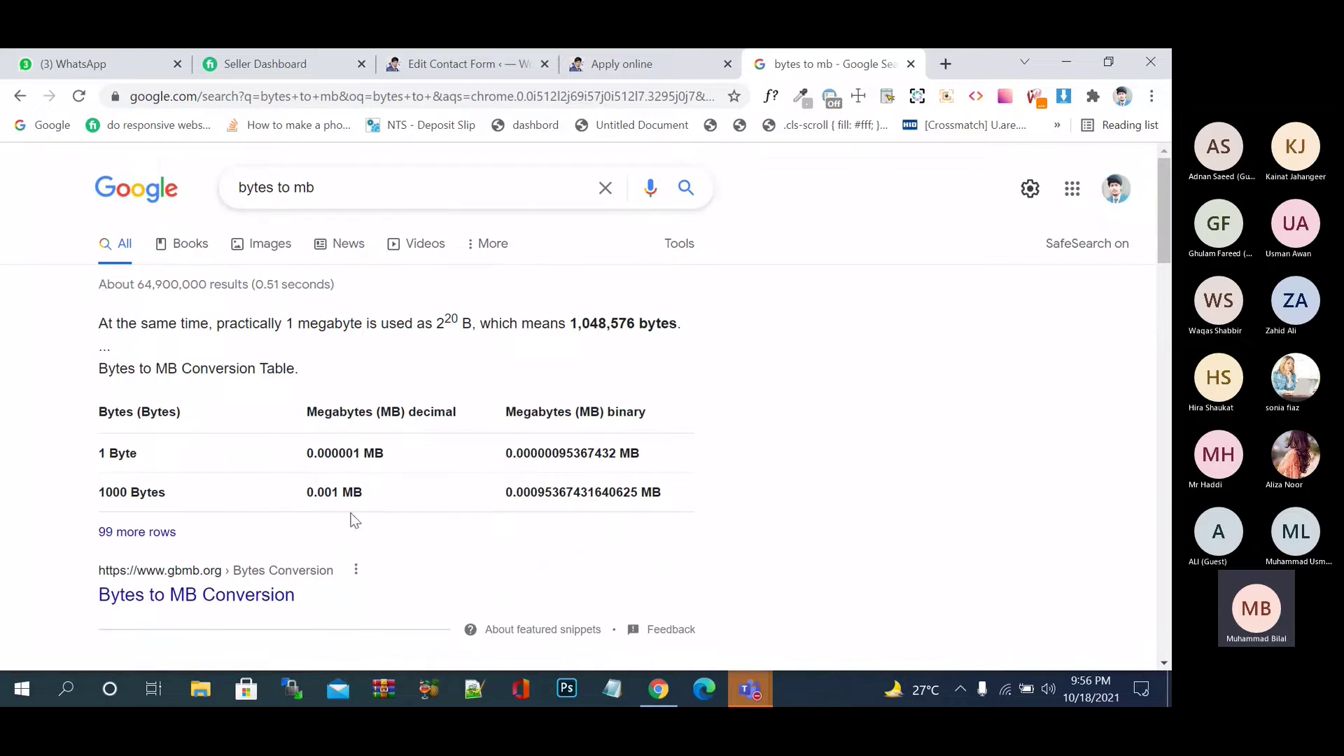
drag(306, 187, 105, 191)
text(m)
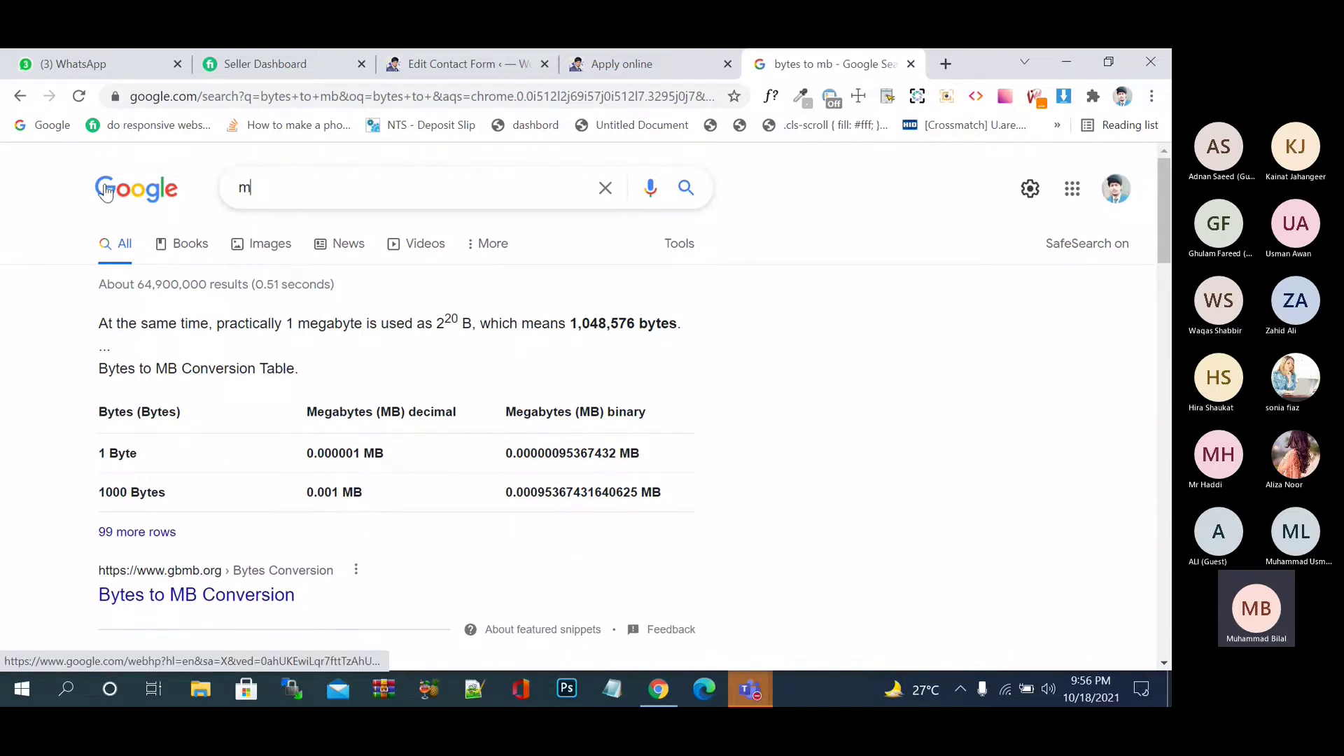
text(b to bytes)
key(Return)
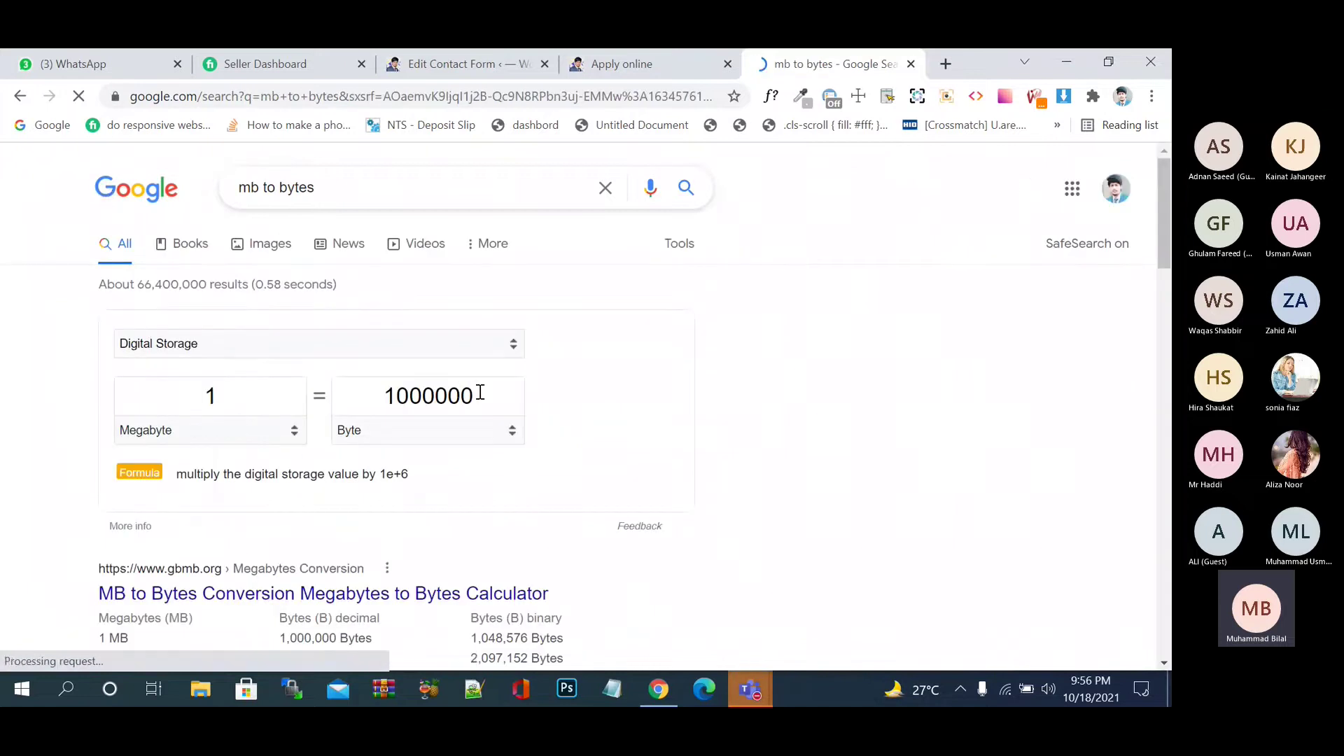
drag(481, 393, 381, 392)
key(ctrl+c)
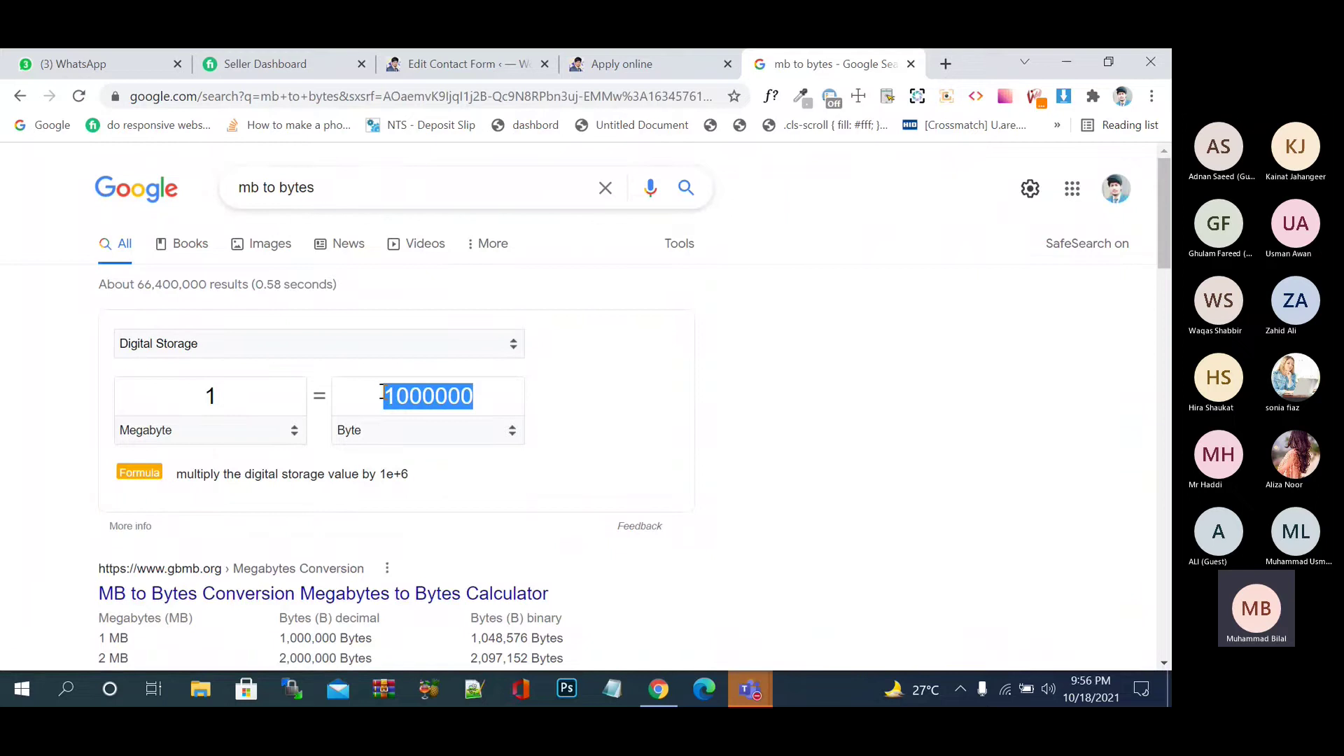
click(490, 58)
- Set the file size limit to 5000000, allow jpg files, and insert the file tag
key(ctrl+v)
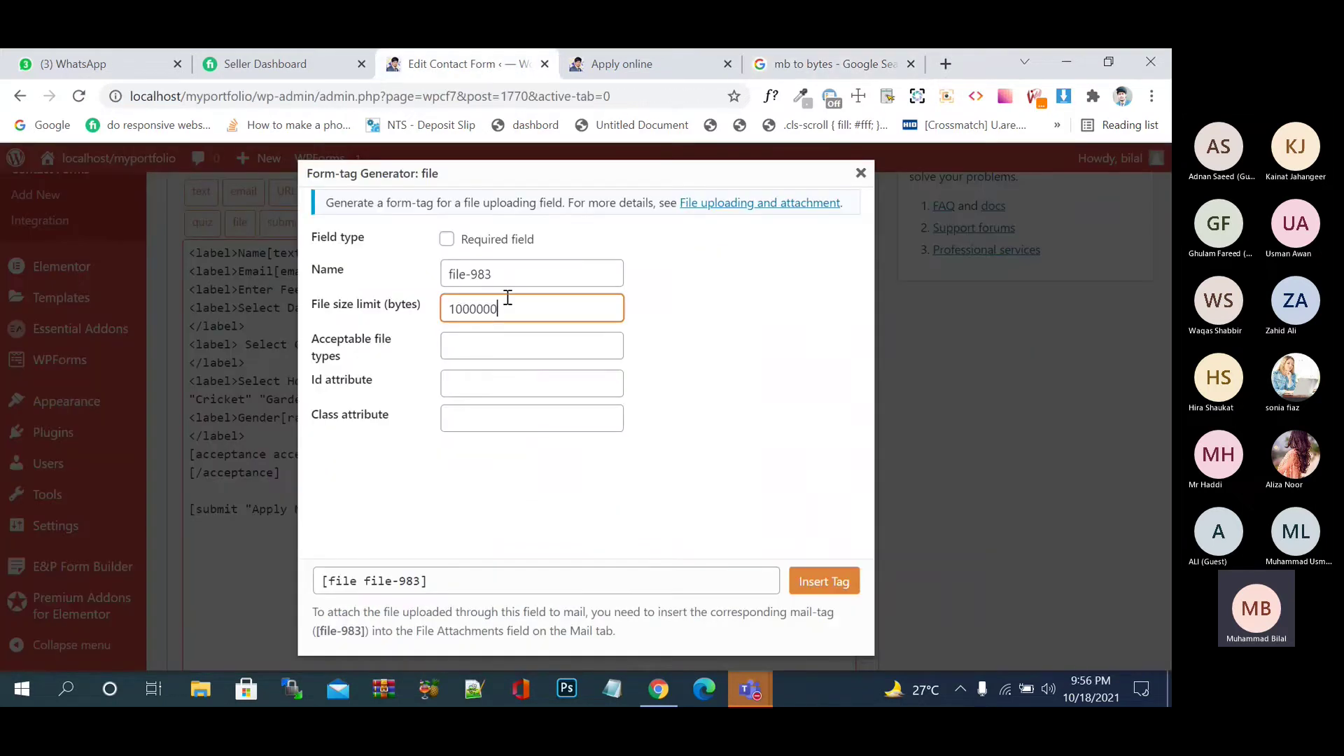
click(453, 308)
text(5)
key(BackSpace)
key(BackSpace)
text(5)
click(466, 344)
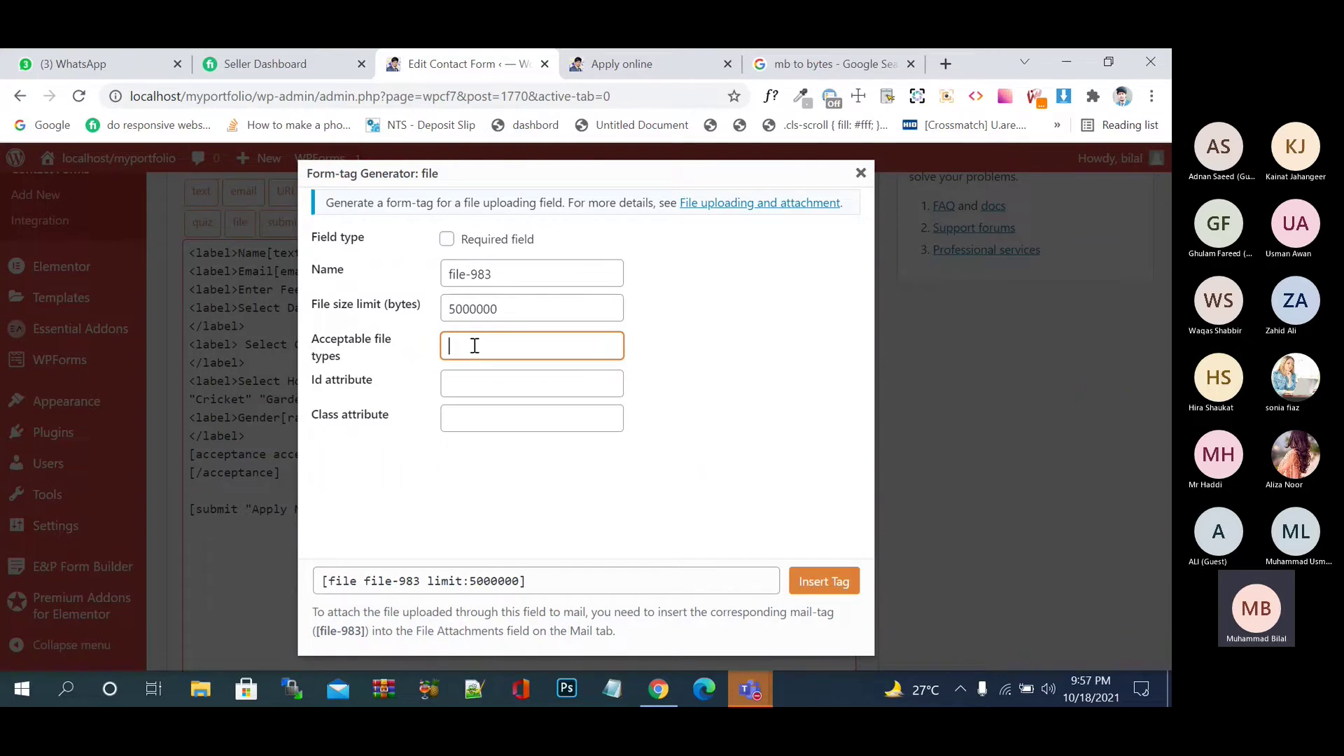
text(jpg)
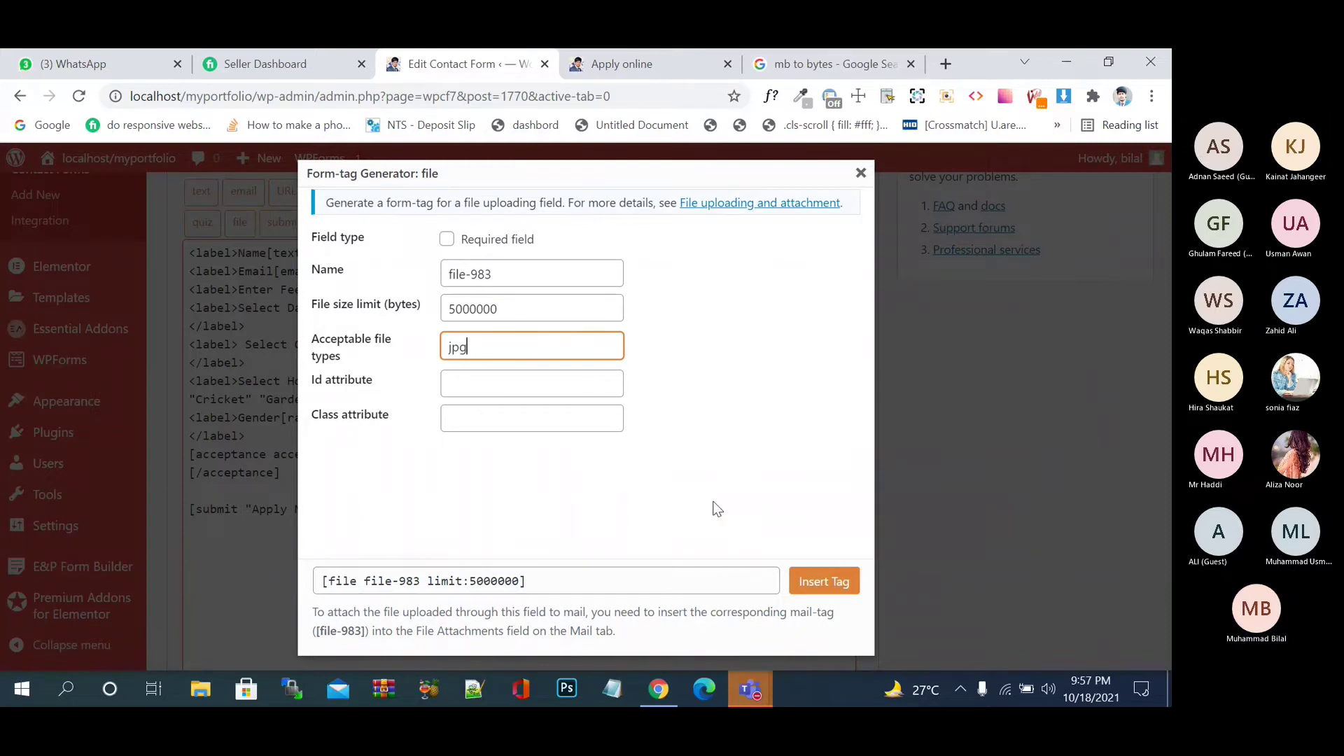
click(831, 590)
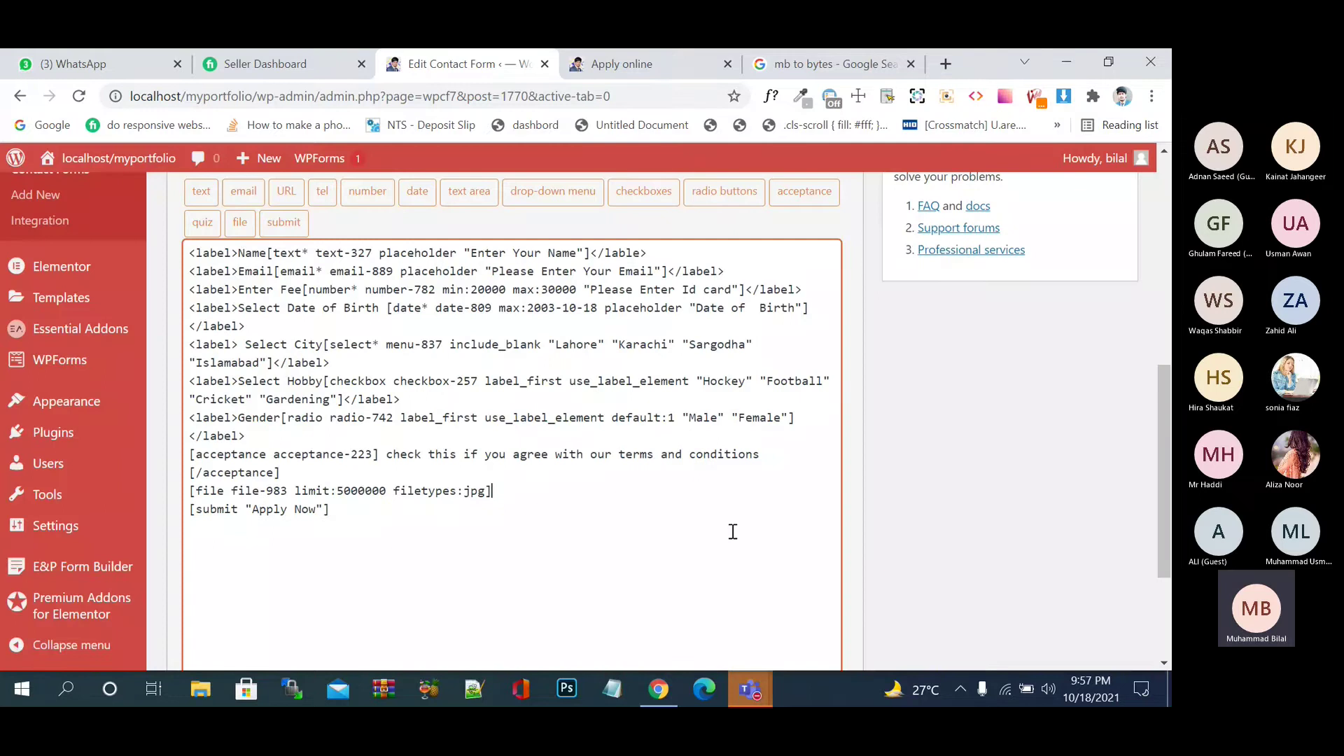
- Wrap the file upload tag in a <label> reading 'Choose Image' and save the Online Apply Form
click(192, 492)
text(<>)
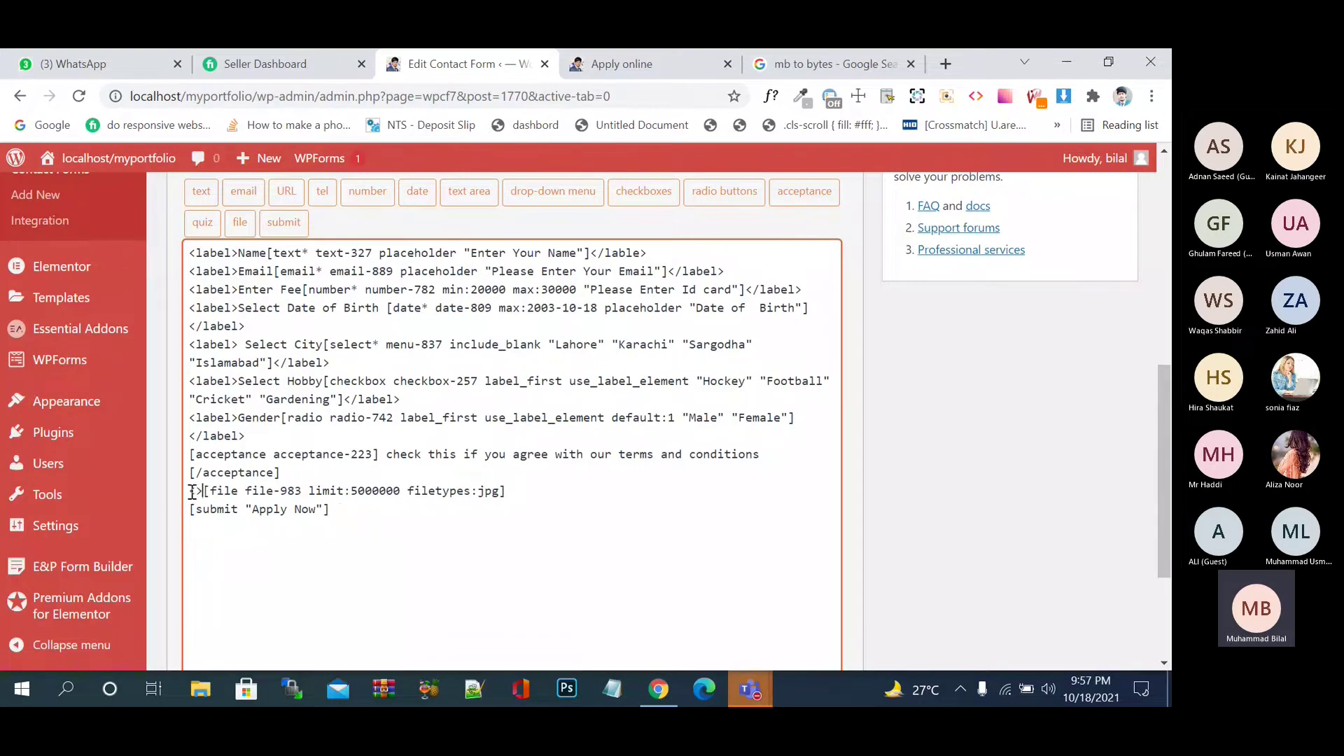
text(label)
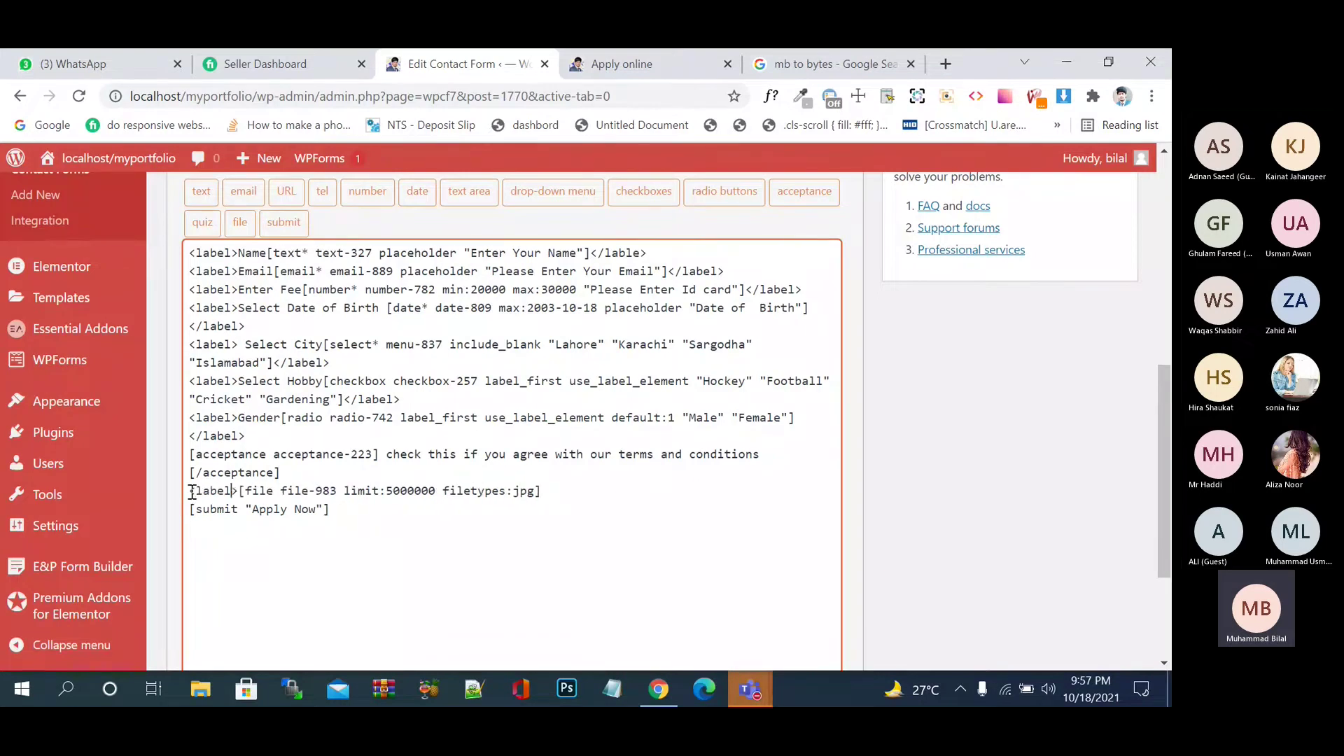
key(Right)
text(C)
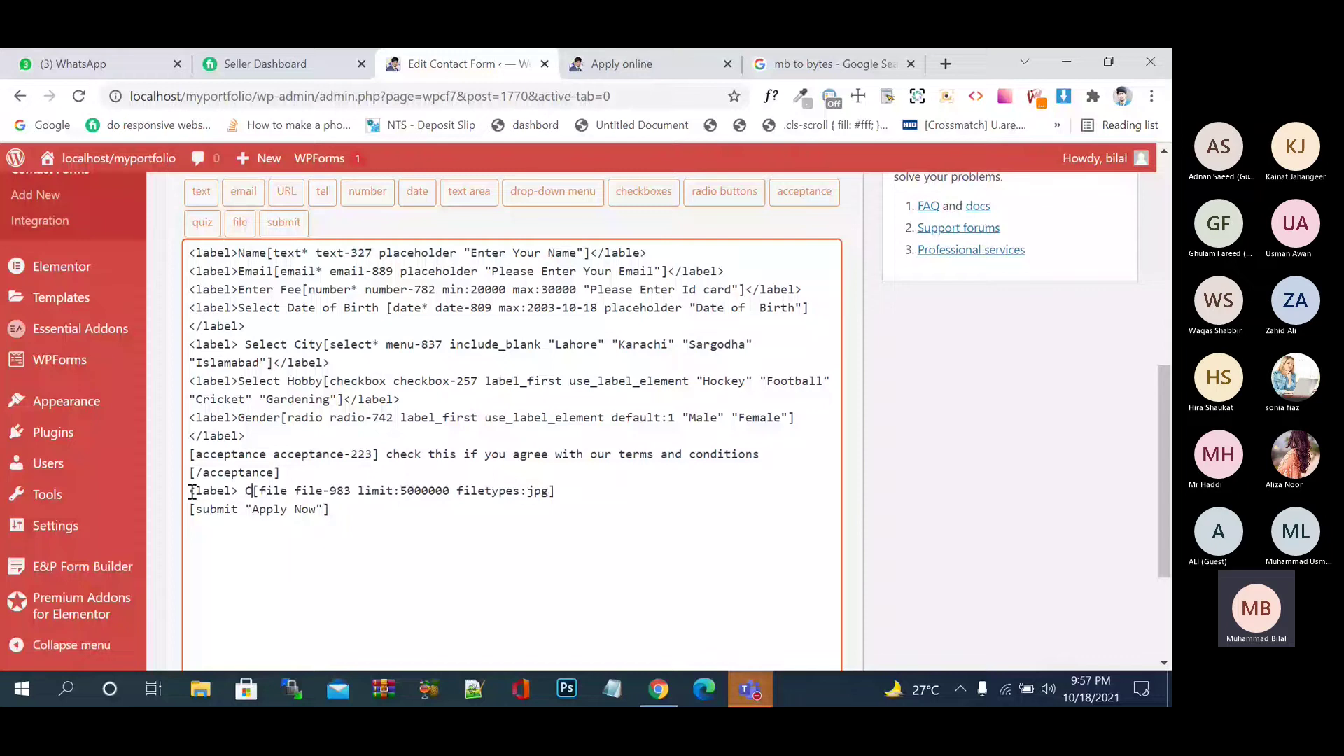
key(BackSpace)
key(BackSpace)
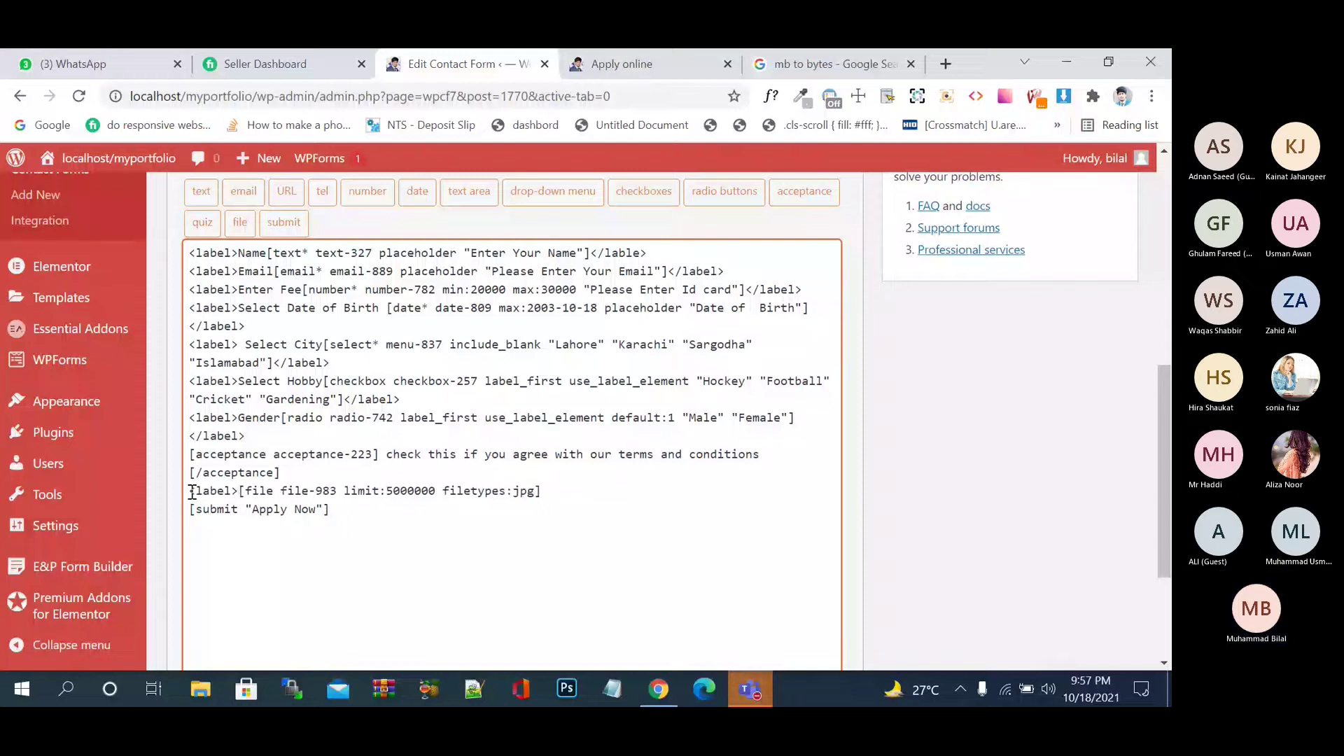
text(Choose I)
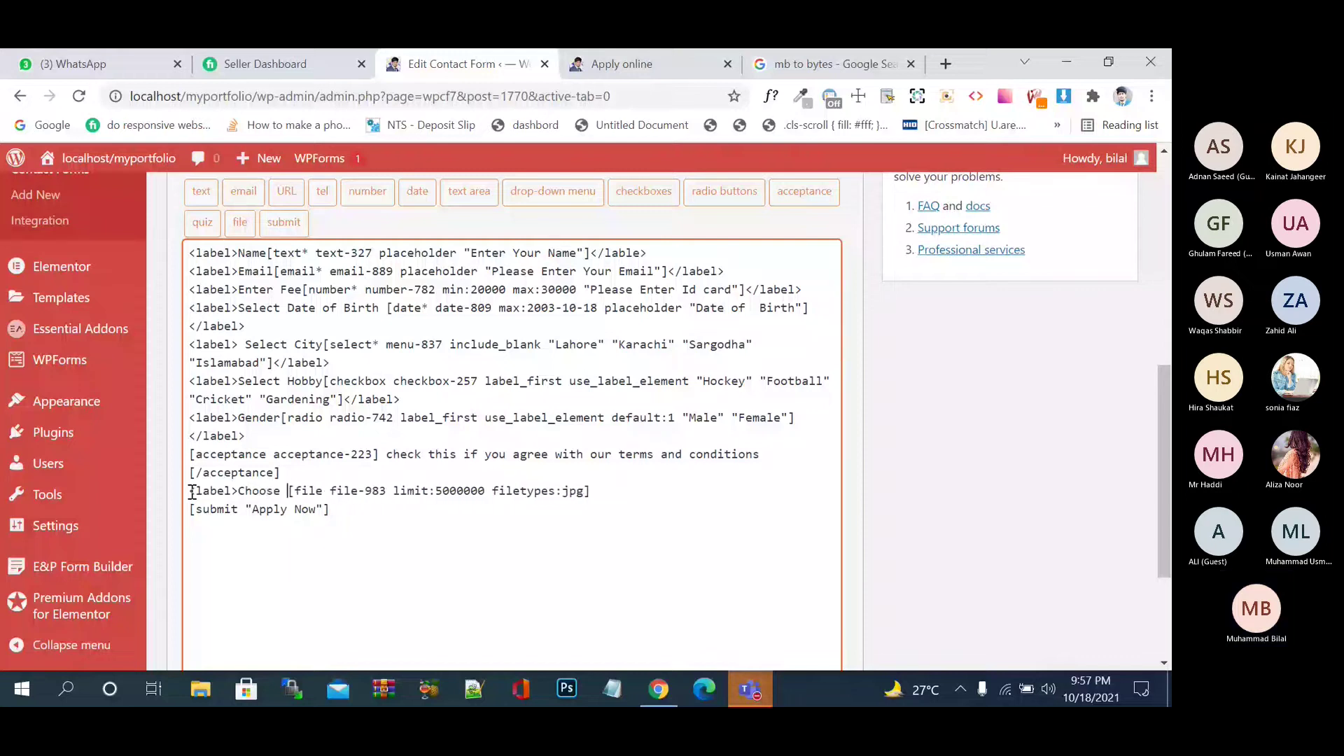
text(mage)
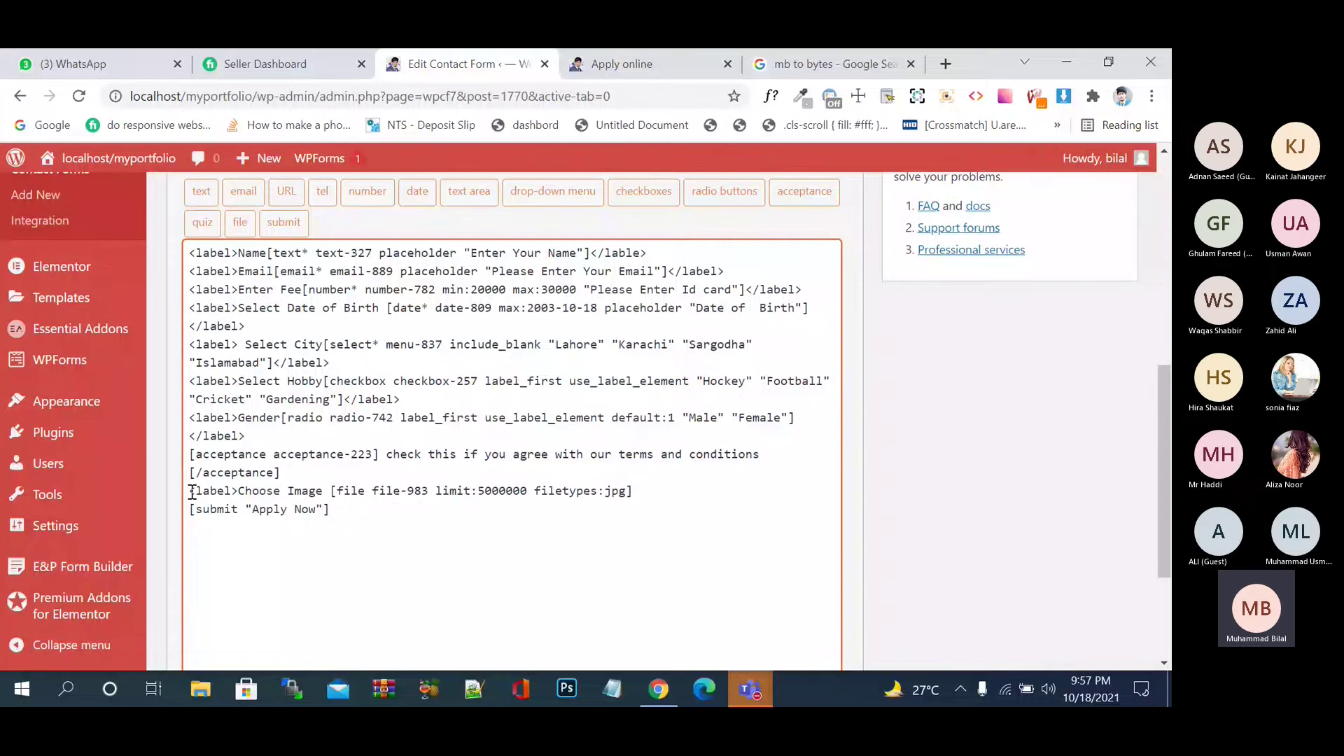
click(662, 494)
text(</label>)
scroll(1110, 456, down, 3)
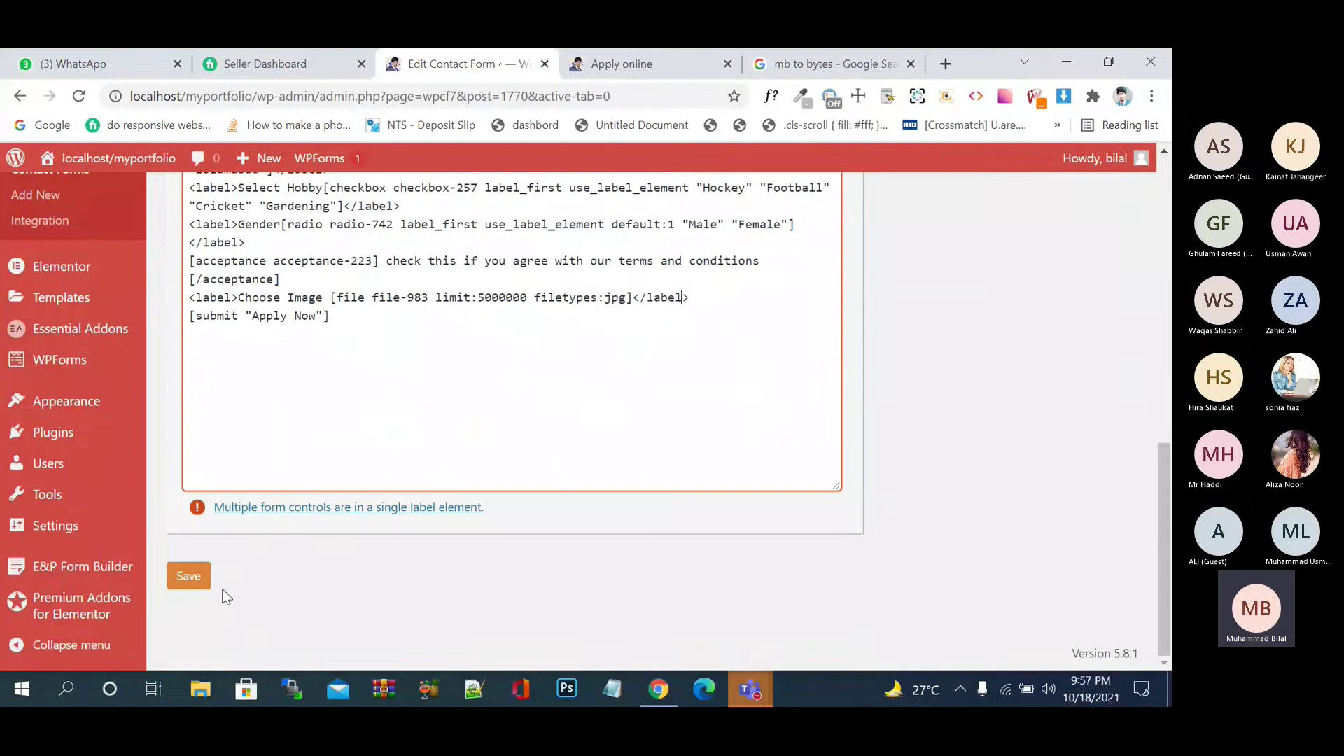
click(198, 581)
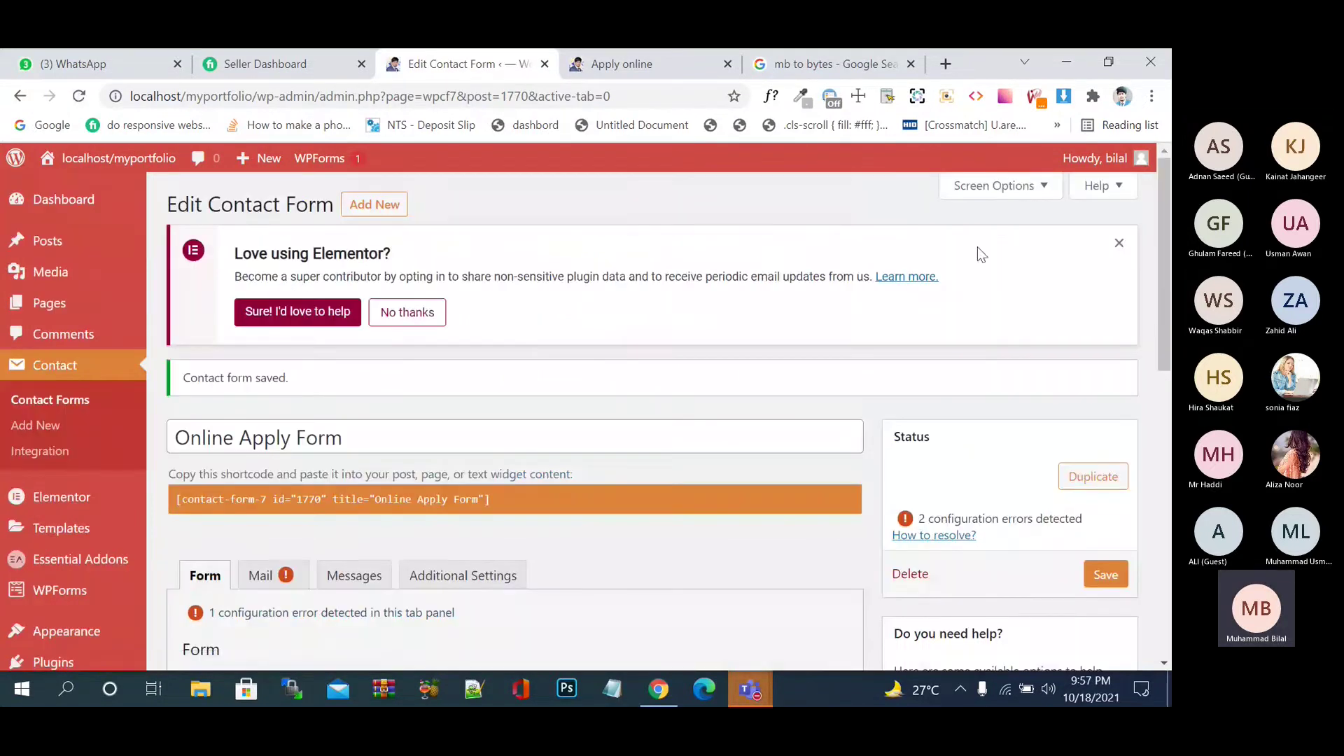
- Dismiss the Elementor opt-in notice and reload the live Apply online page
click(1121, 241)
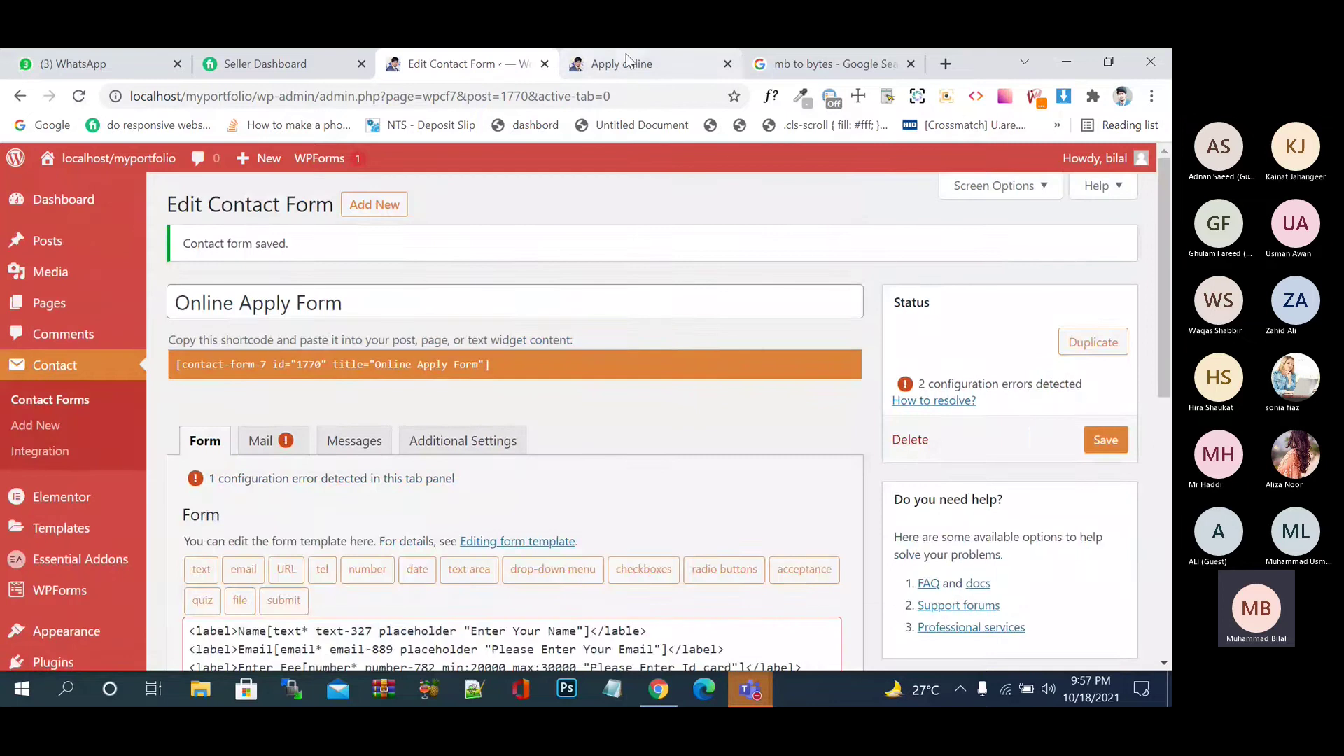
click(623, 64)
click(117, 157)
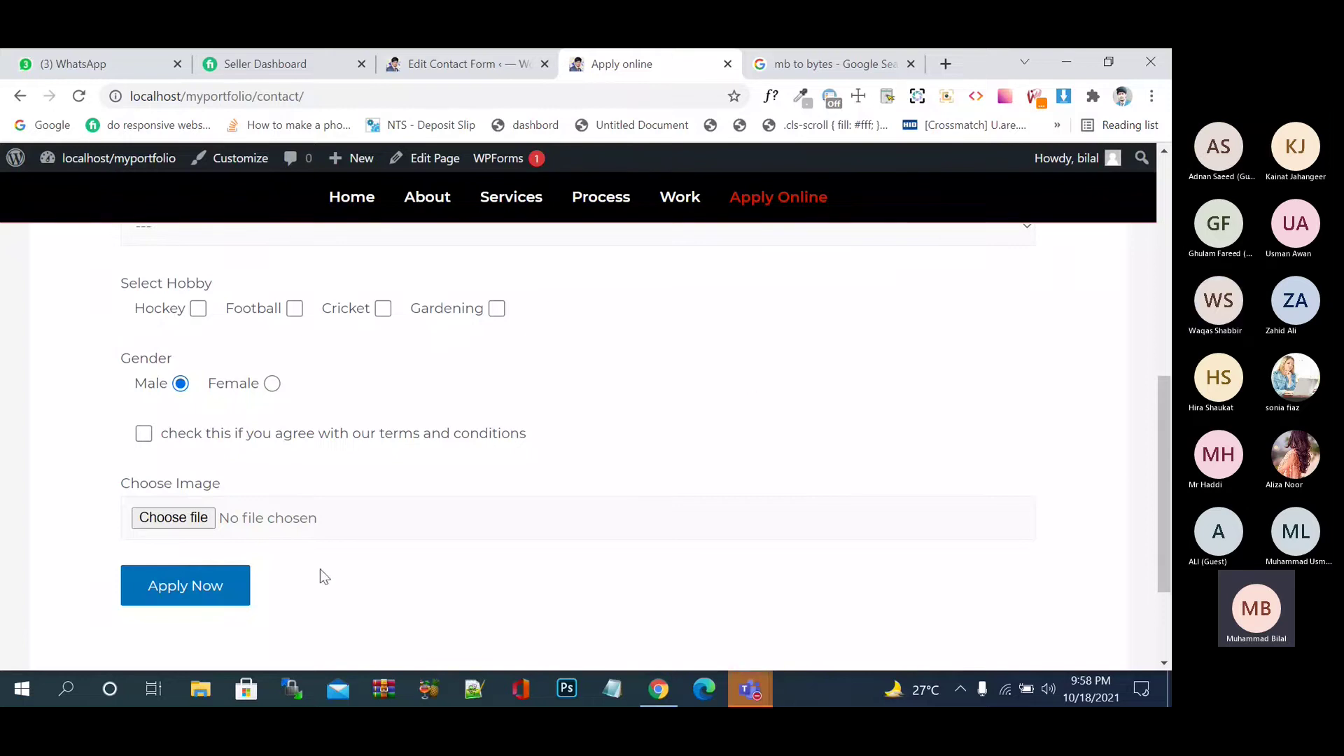
- Test the Choose Image file picker, switching its JPEG-only filter to All Files, then cancel
click(273, 521)
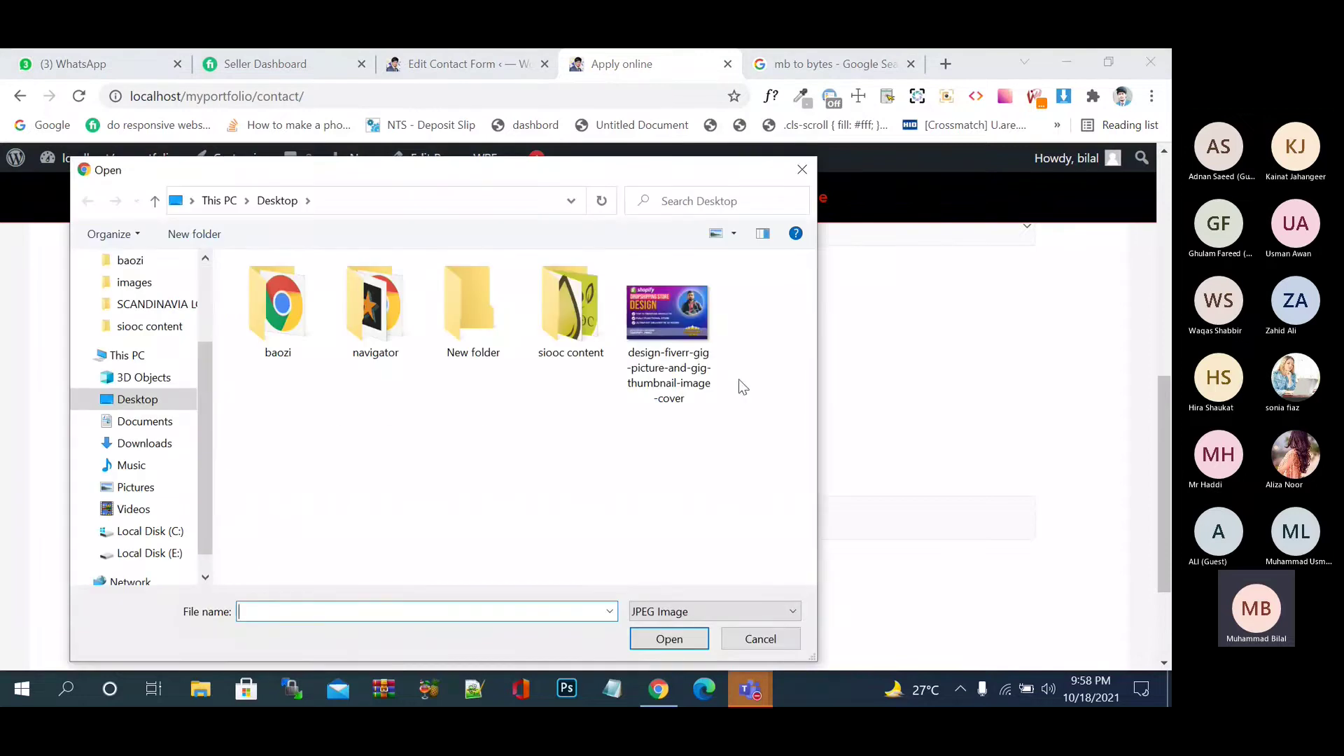
click(710, 354)
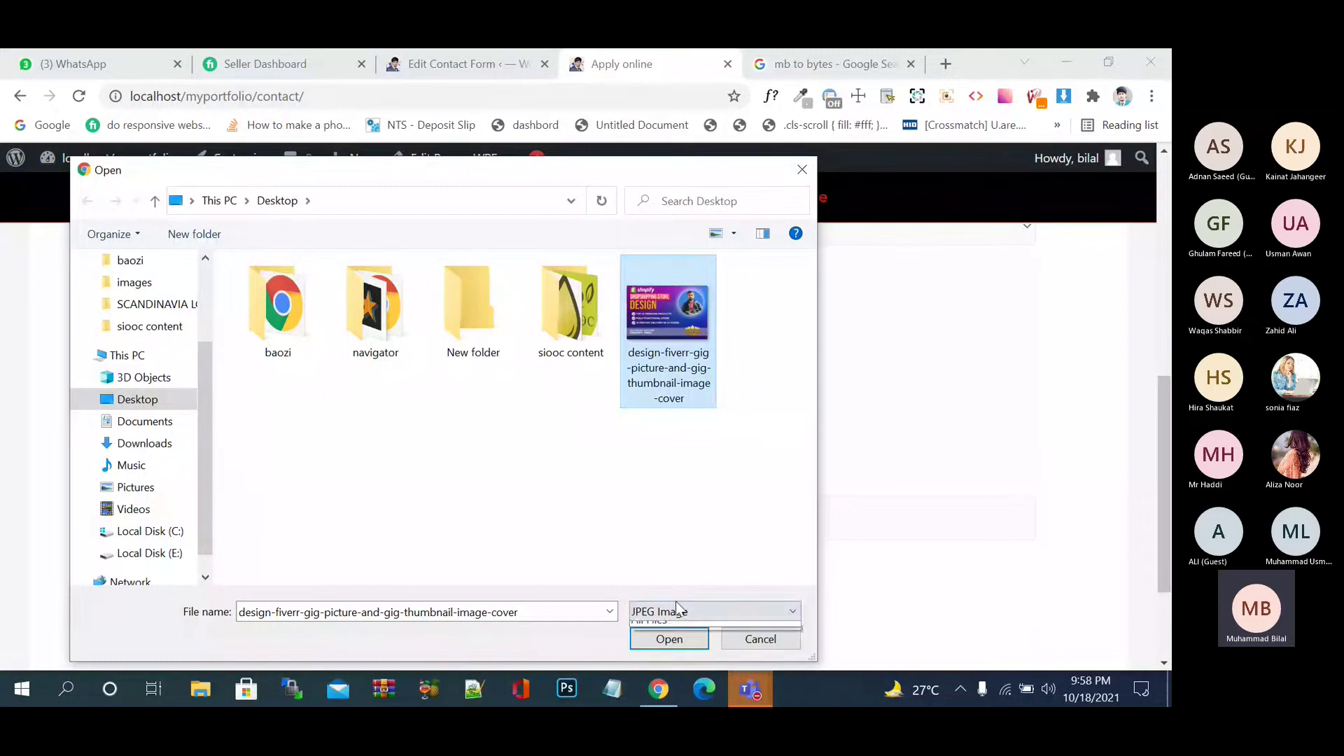
click(676, 612)
click(679, 642)
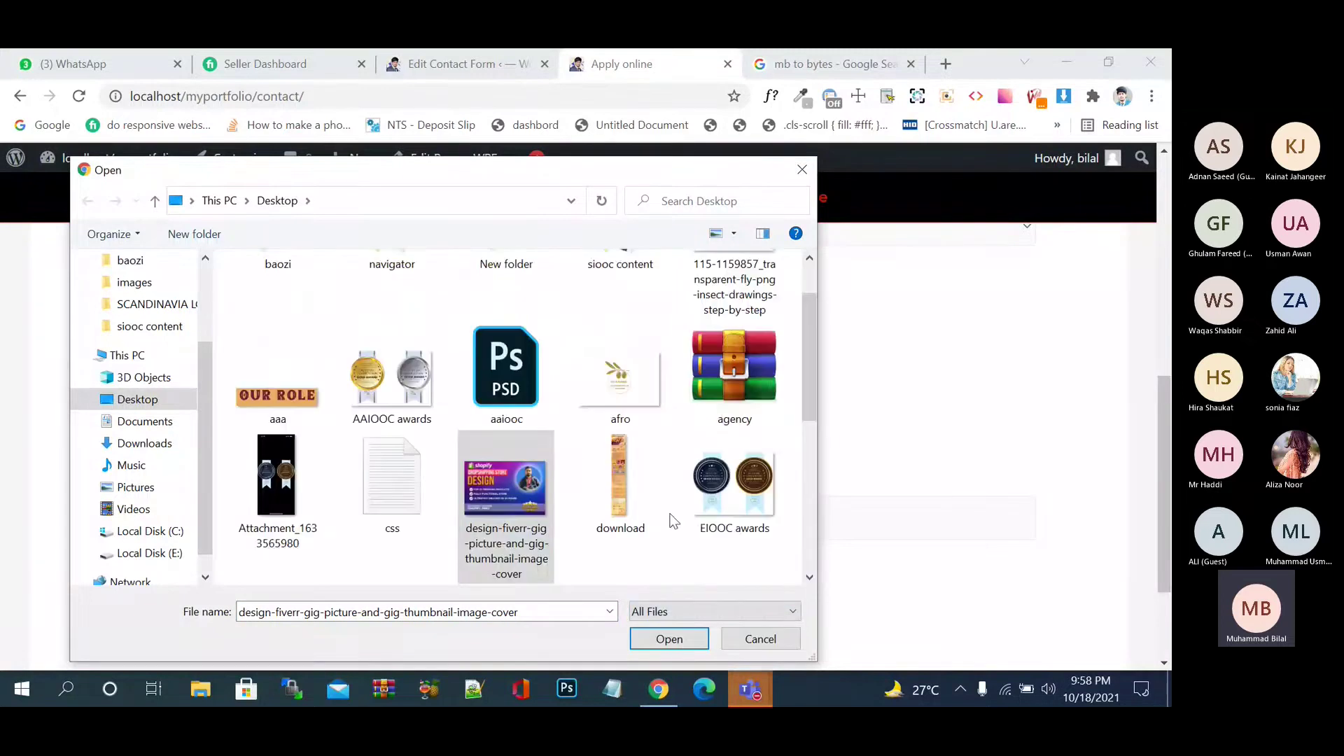
scroll(672, 525, down, 3)
scroll(670, 515, up, 1)
scroll(668, 506, down, 3)
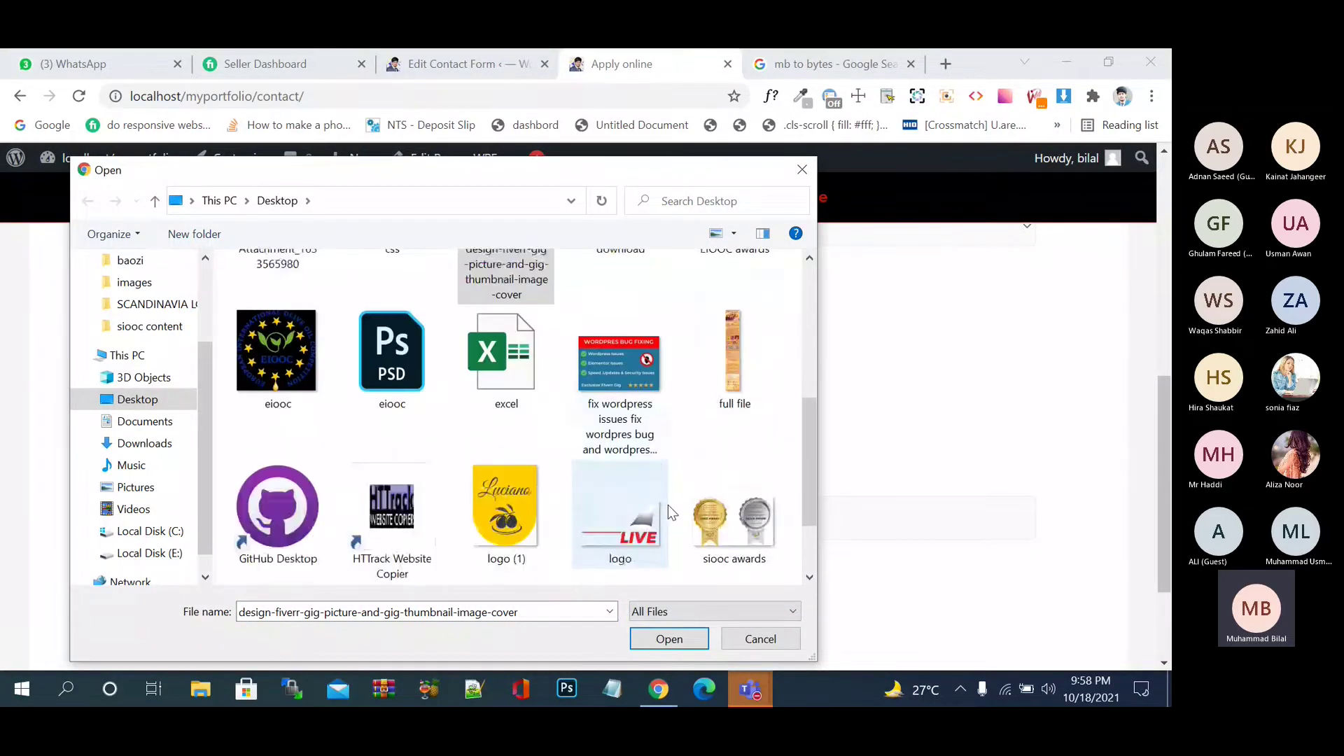
scroll(668, 507, up, 5)
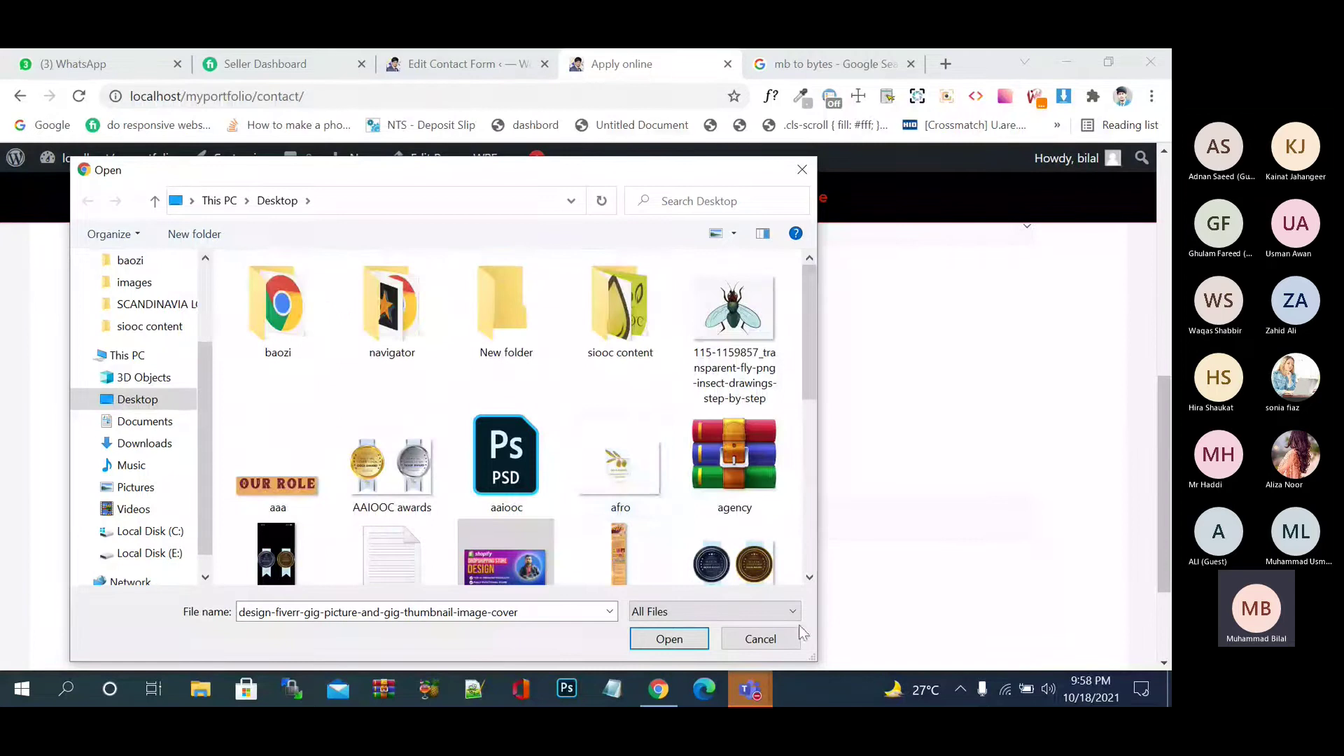
click(785, 639)
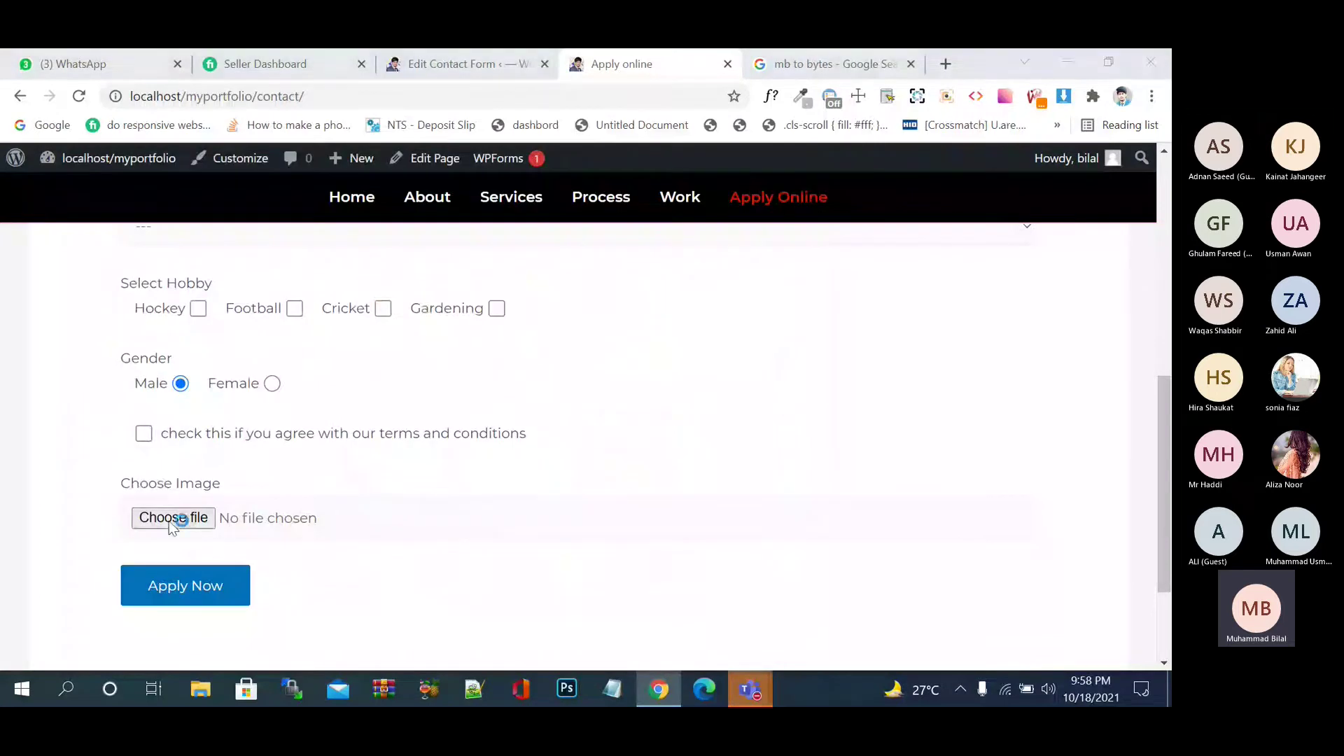
click(171, 518)
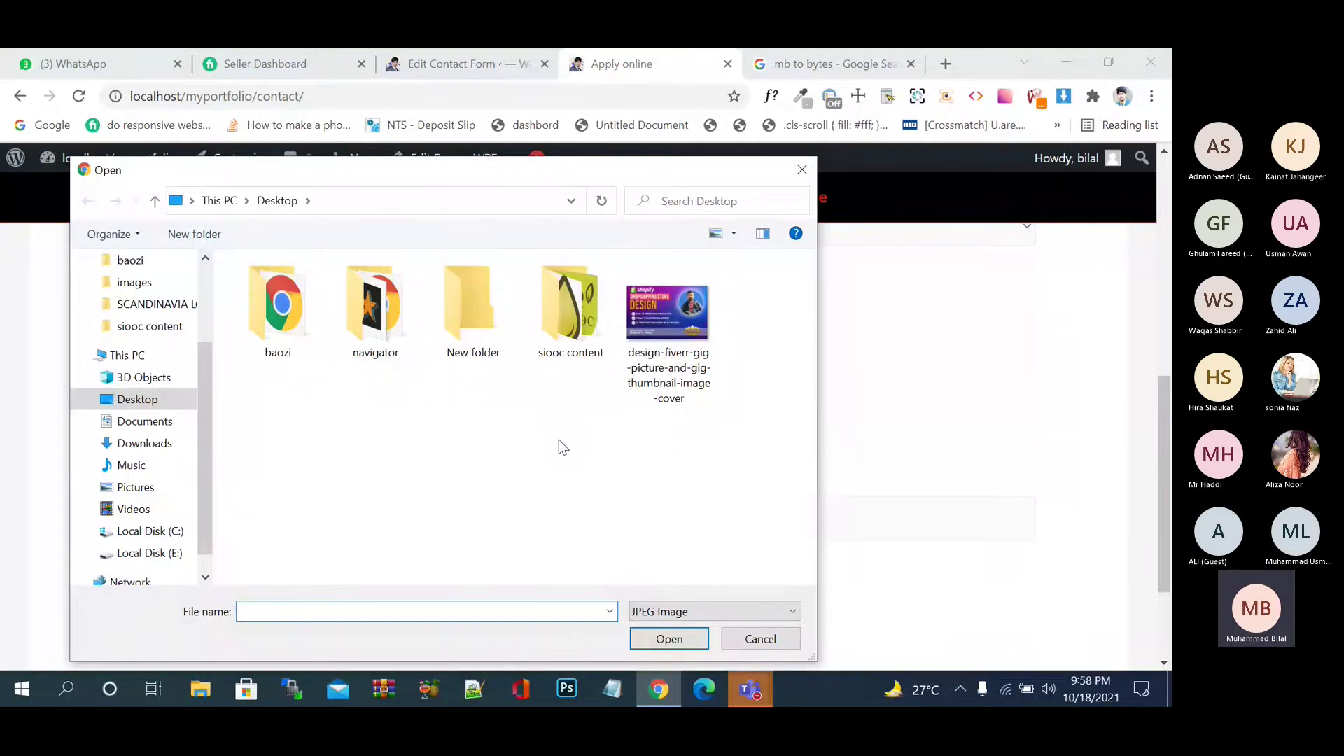
click(782, 643)
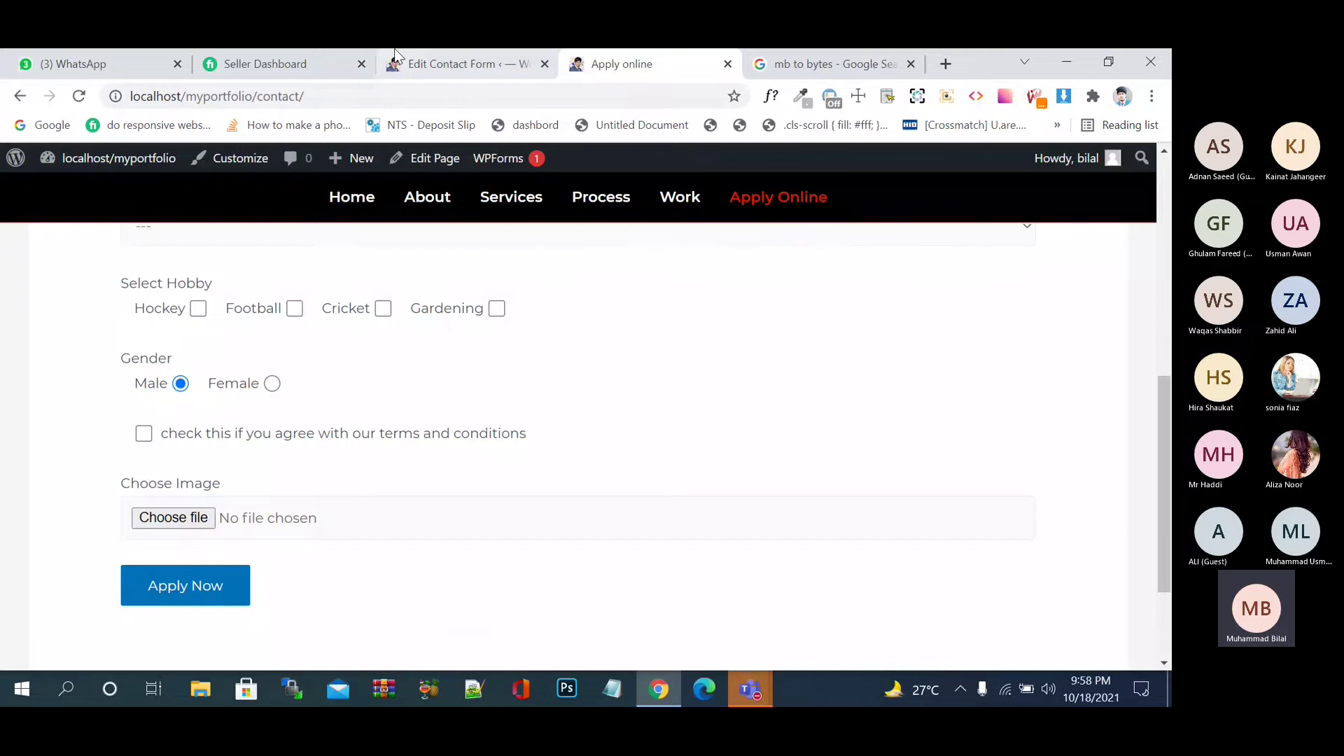
- Change the upload tag's filetypes from jpg to 'jpg png' and save the form template
click(396, 59)
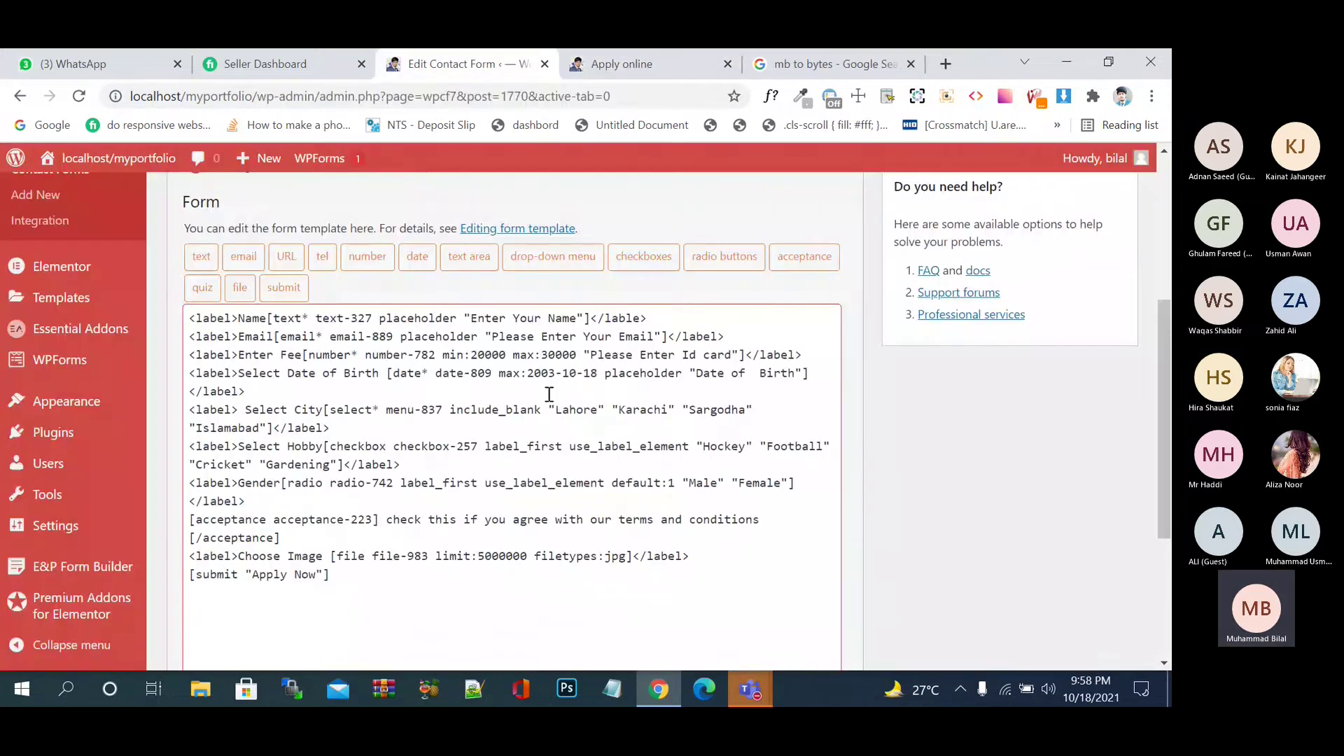
scroll(595, 441, down, 1)
click(628, 479)
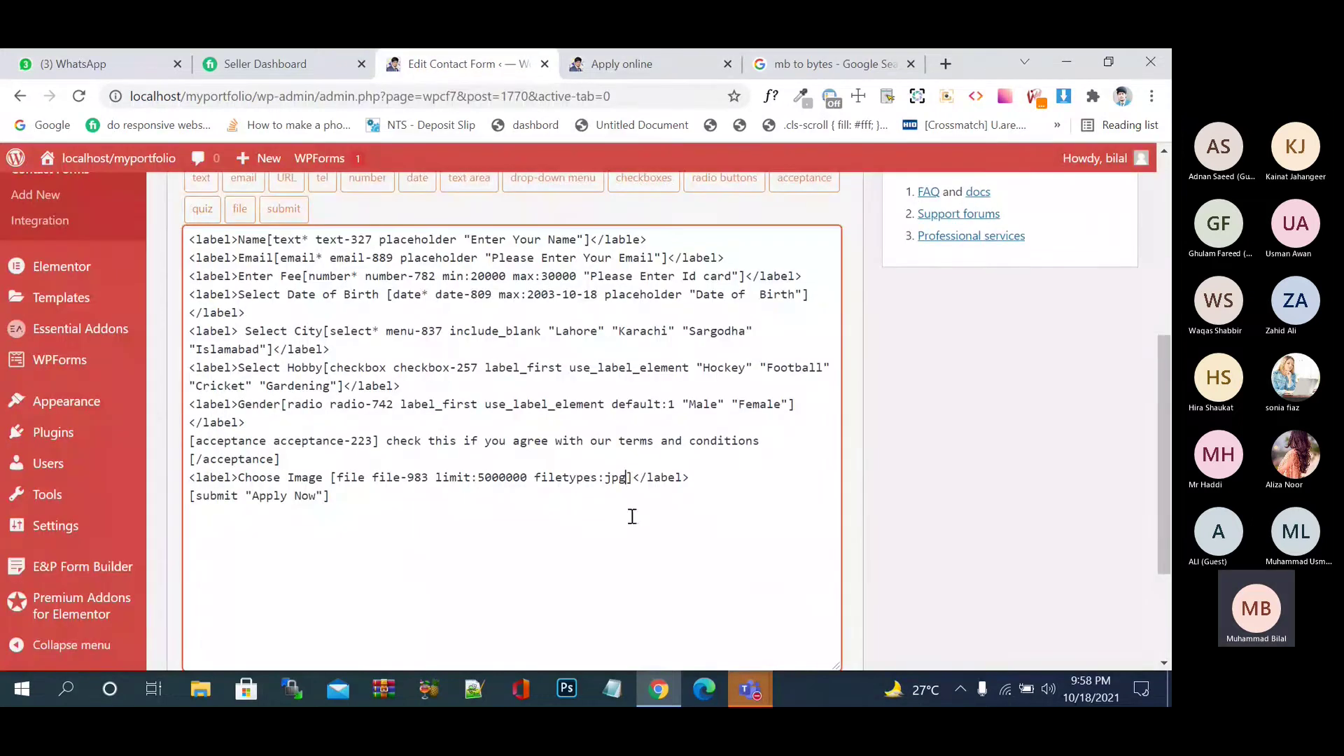
key(BackSpace)
text(png)
key(BackSpace)
key(BackSpace)
key(BackSpace)
text(P)
key(BackSpace)
text(png)
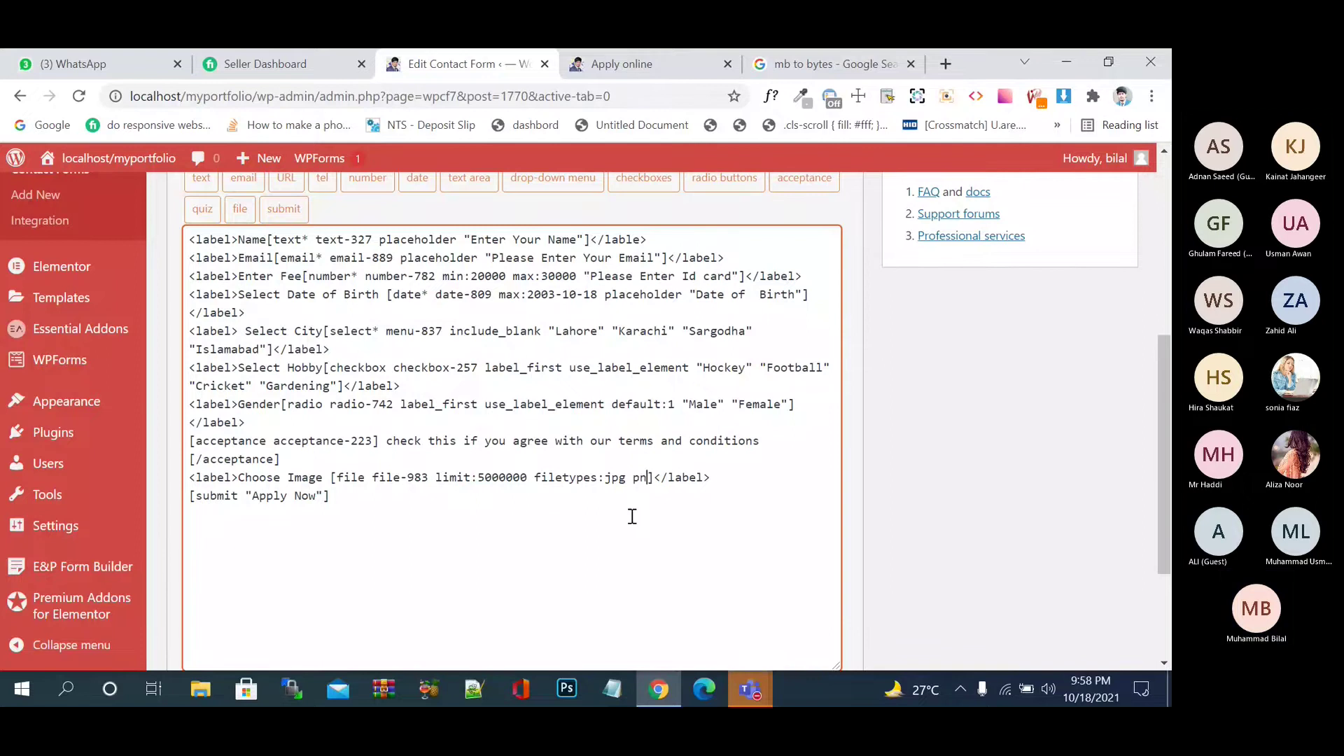
scroll(540, 549, down, 3)
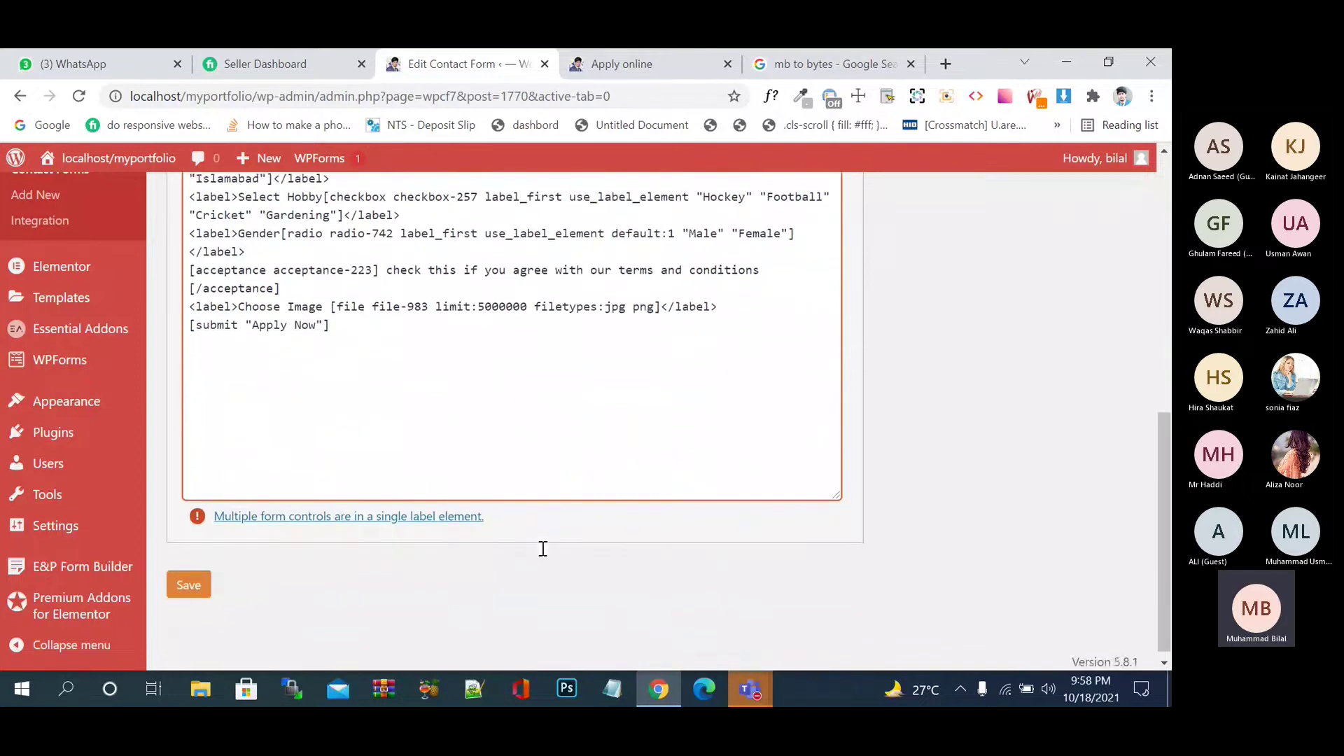
click(189, 585)
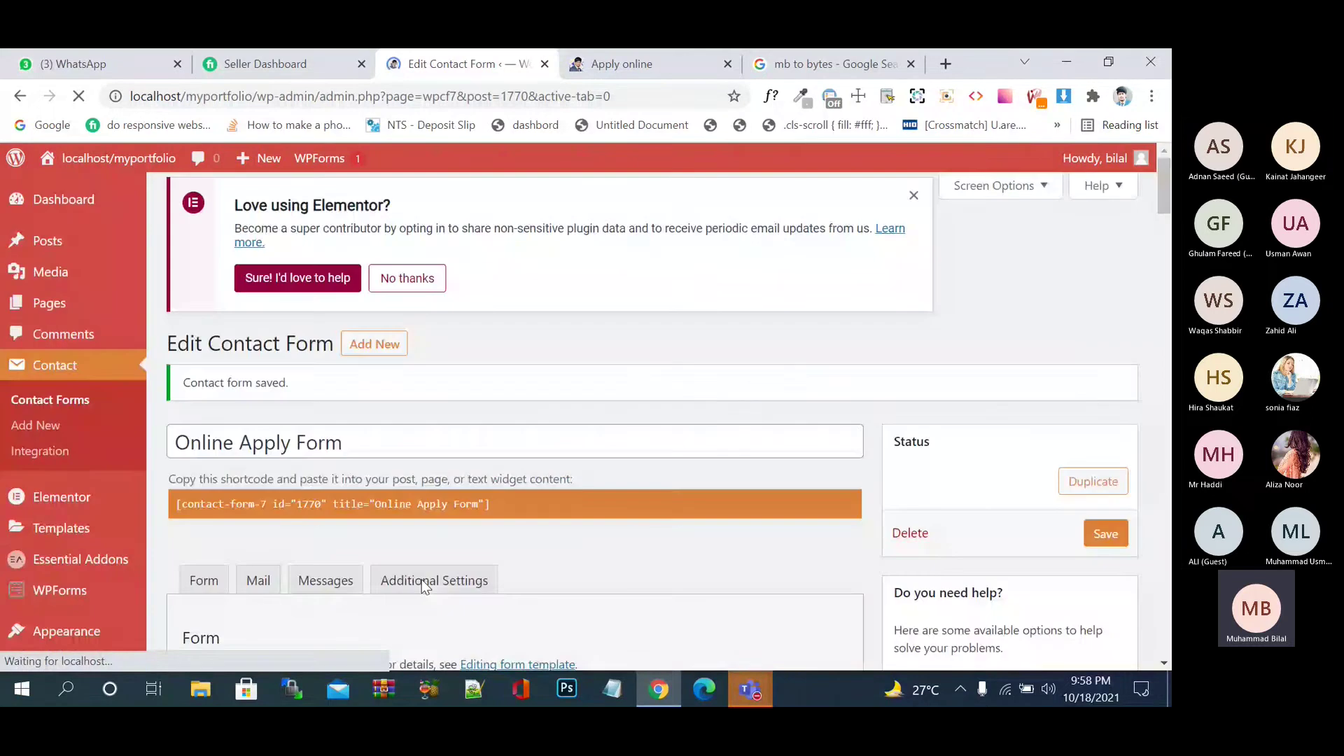
- Reload Apply online, check the file picker's allowed types, then return to the form editor
click(641, 64)
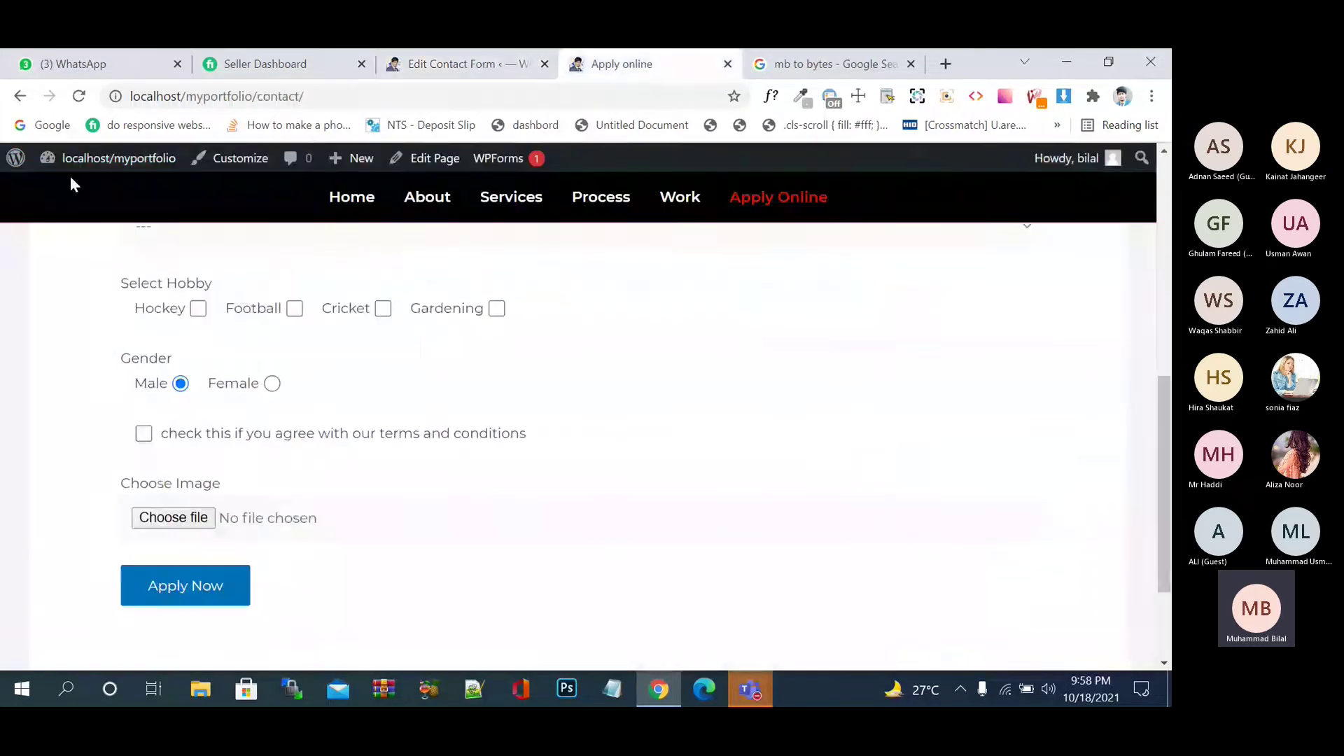
click(79, 98)
scroll(700, 380, down, 2)
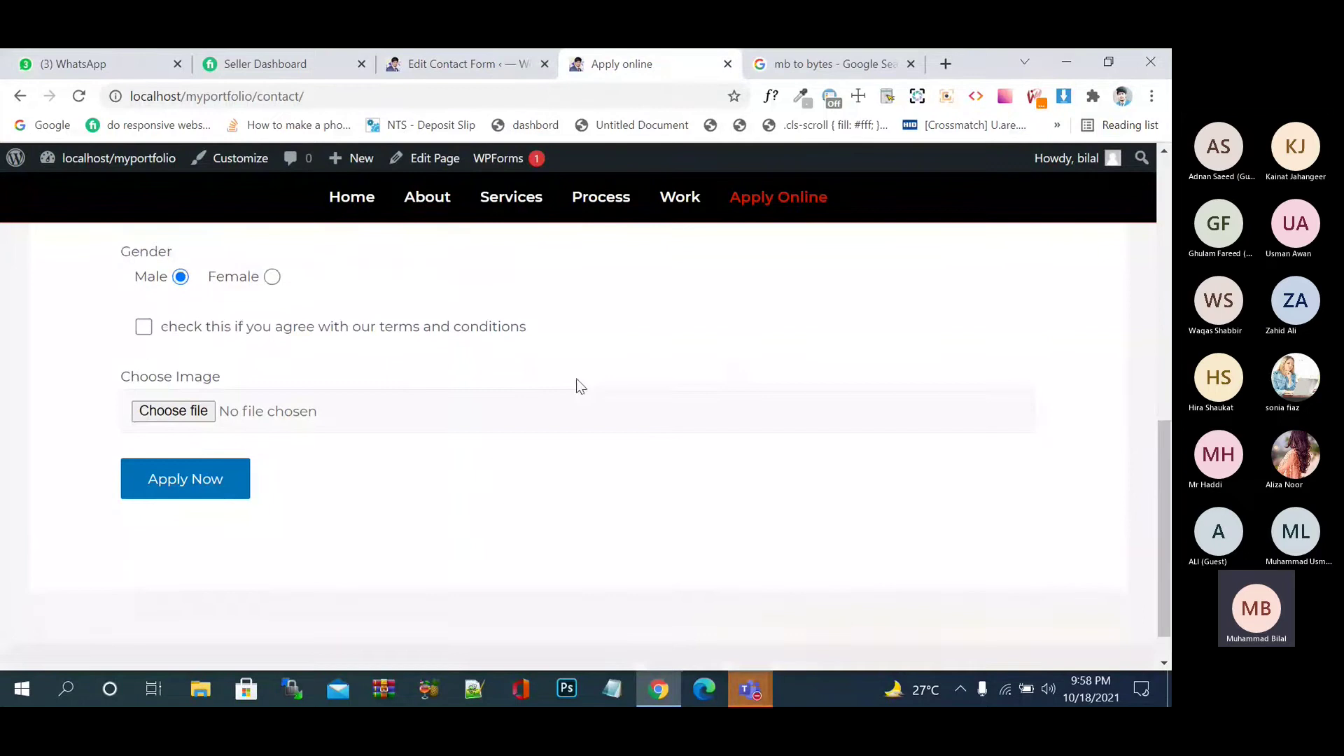
click(199, 405)
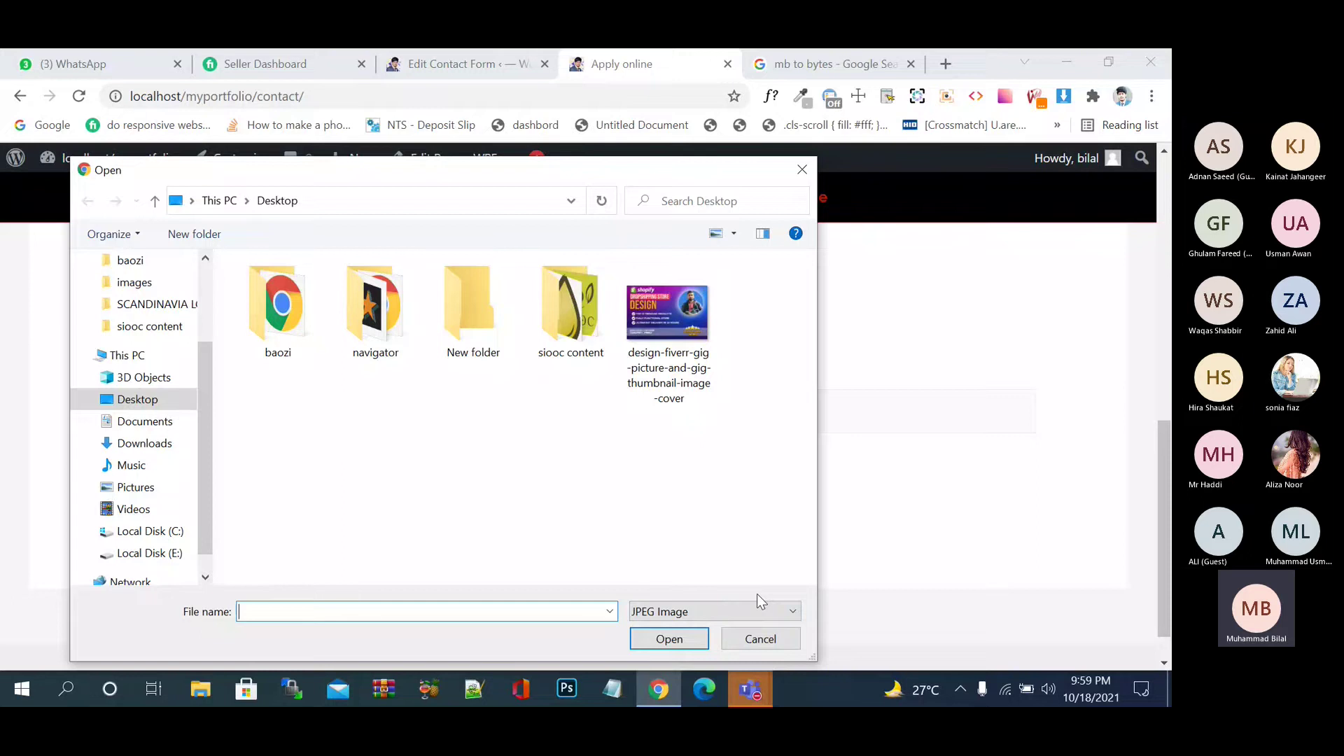
key(Escape)
key(ctrl+shift+Tab)
scroll(579, 563, down, 6)
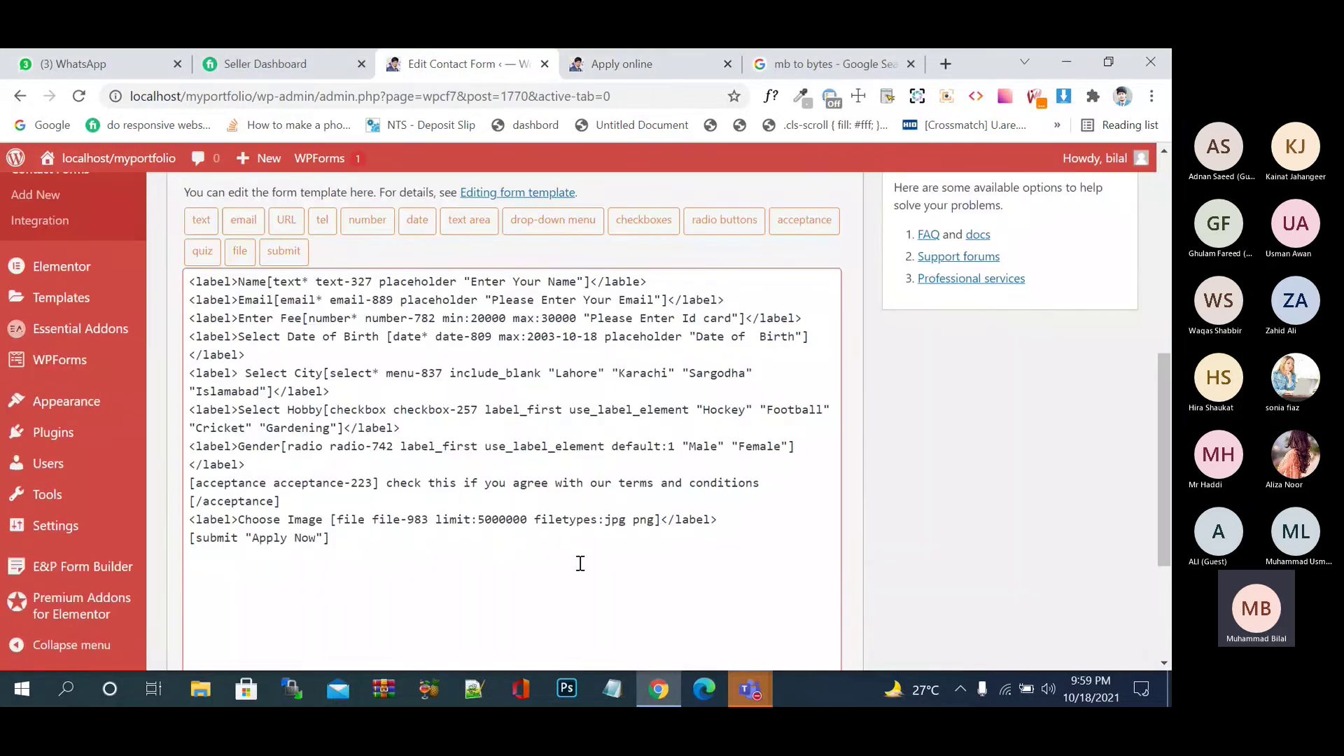
- Change the allowed file types to 'jpg,png' and reload the Apply online page to test
double_click(633, 521)
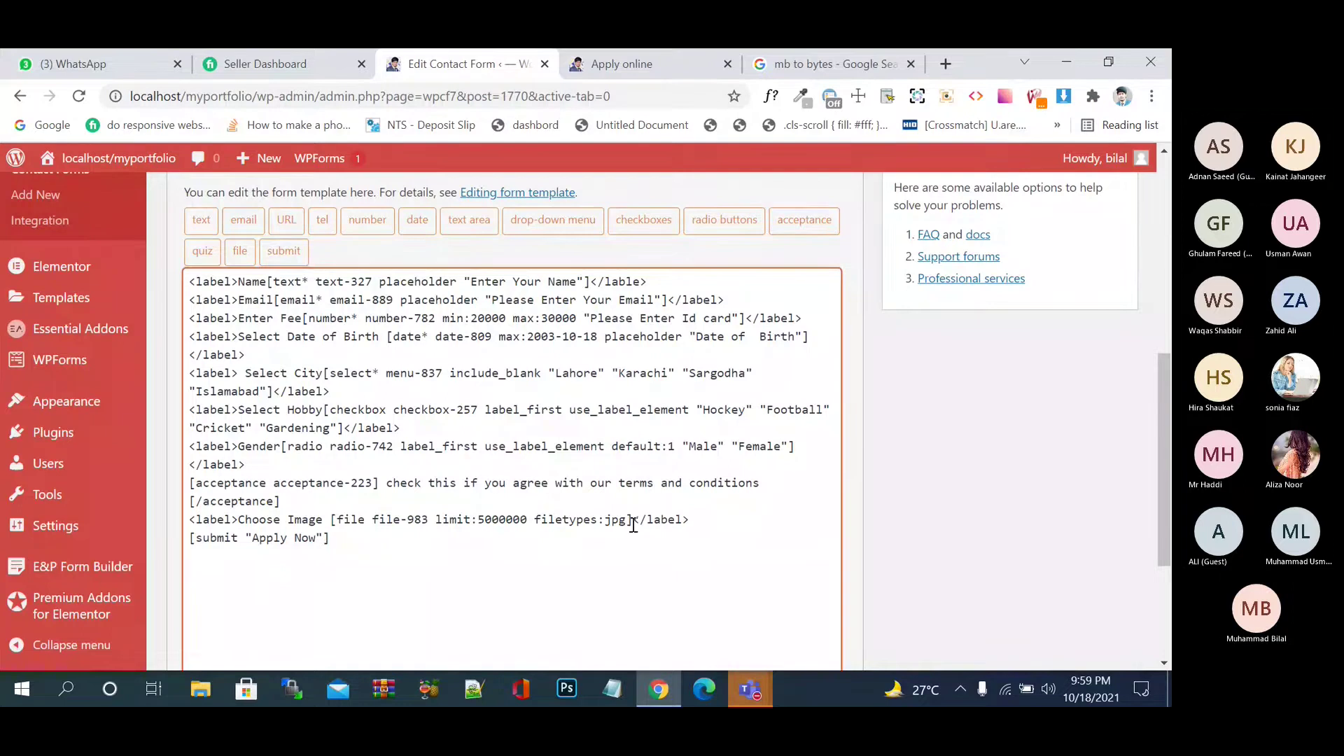
key(BackSpace)
key(BackSpace)
text(,)
text(png)
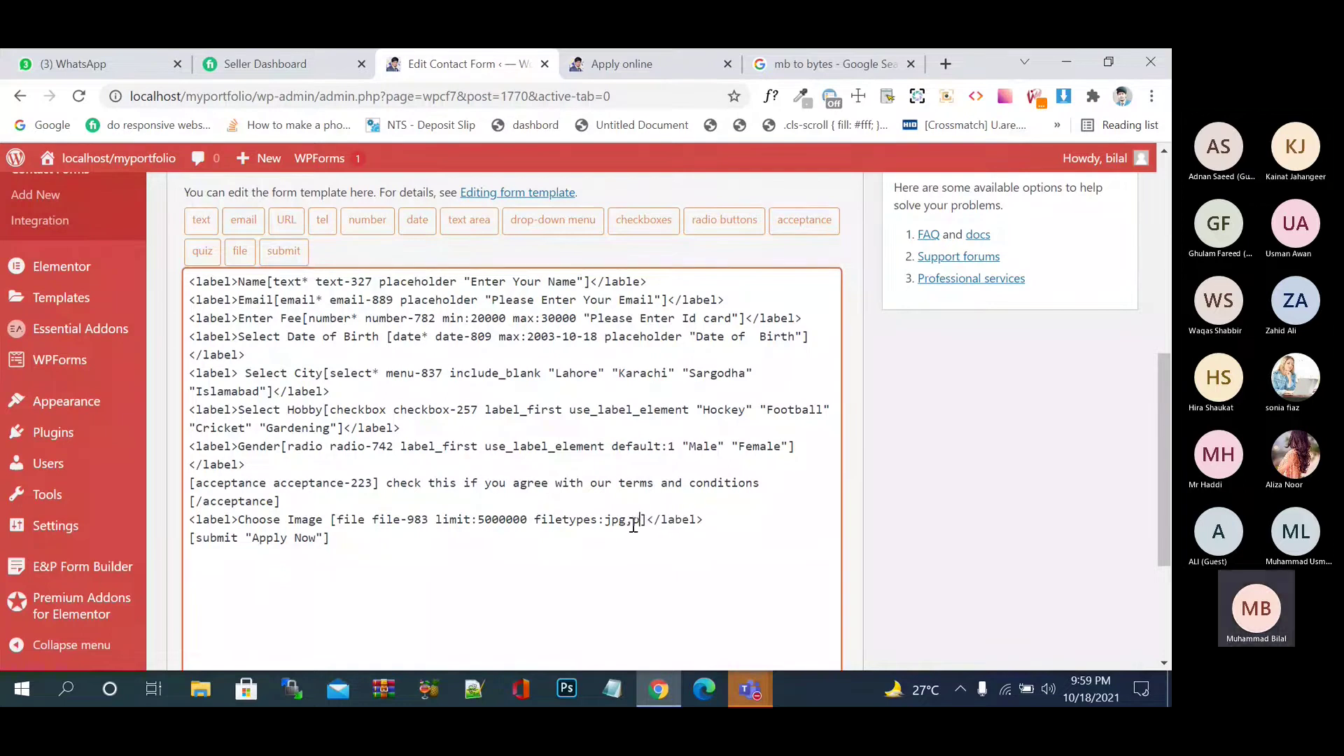
scroll(909, 490, down, 2)
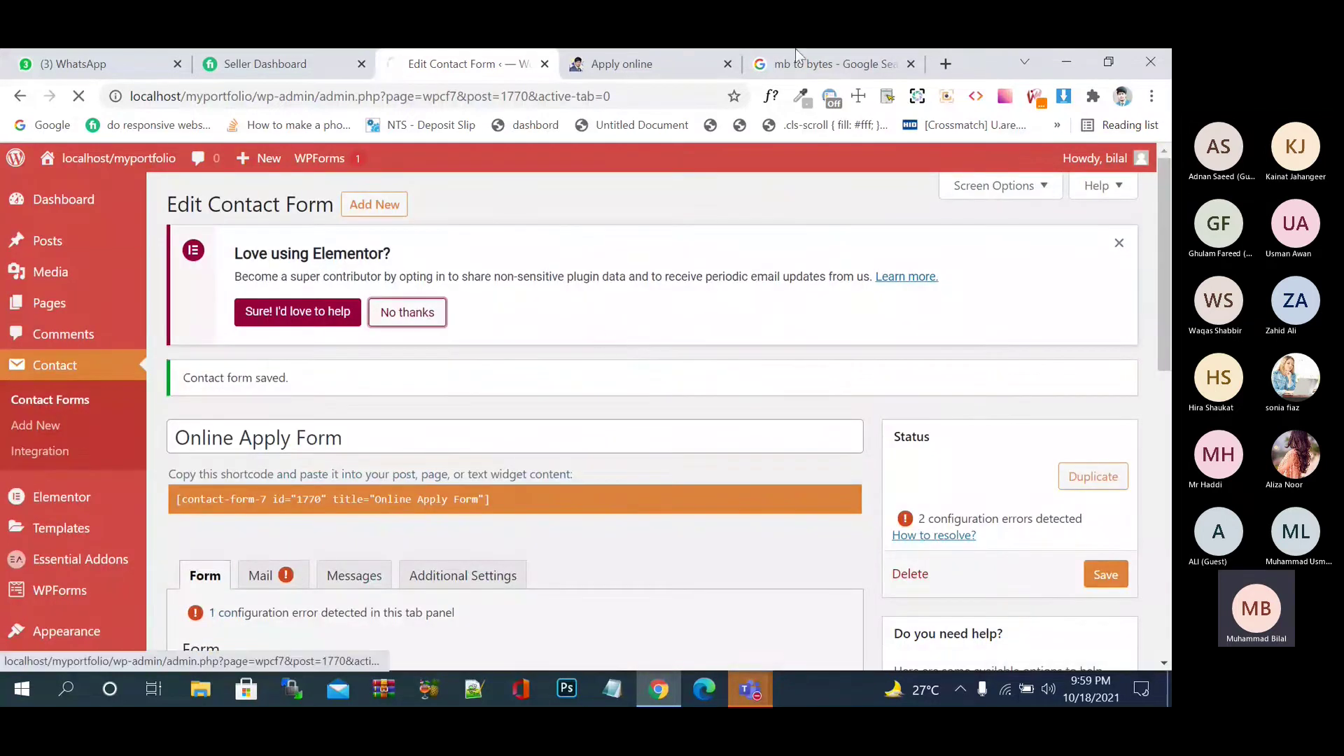
click(669, 62)
click(117, 156)
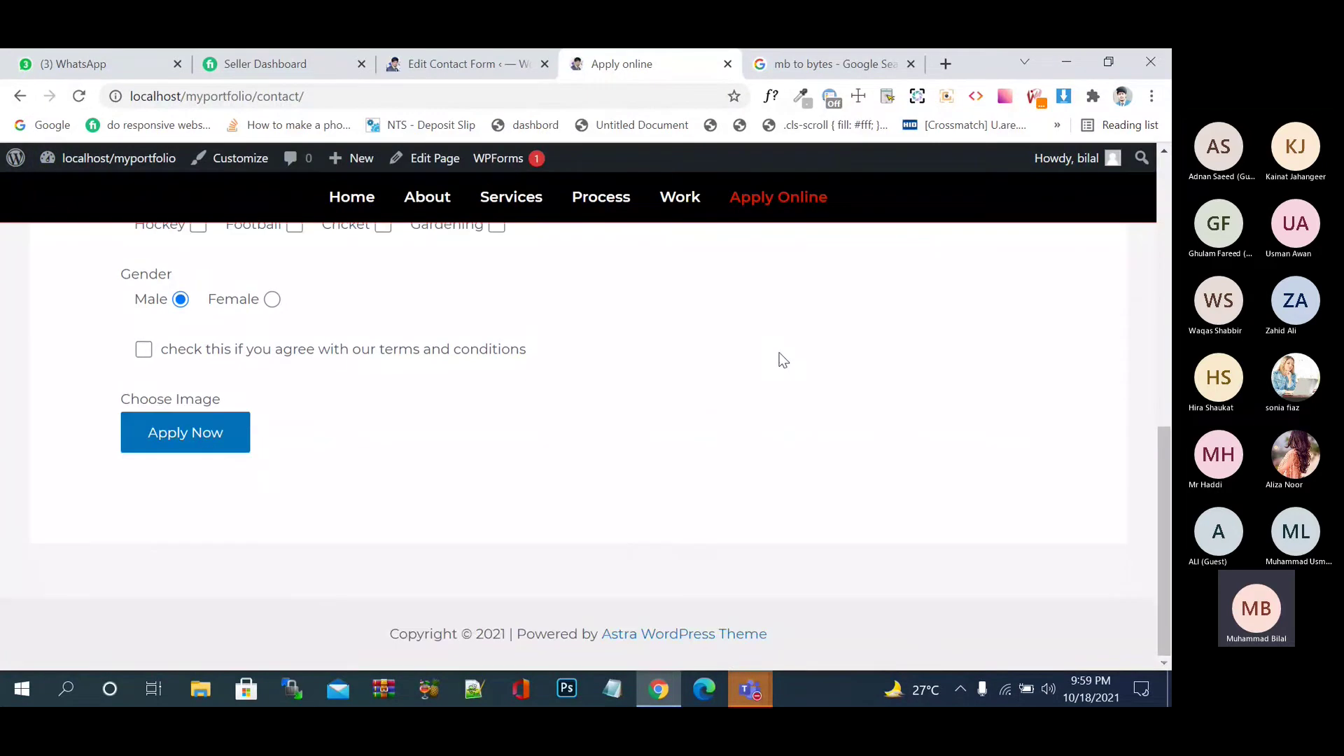
- Revert the file types to 'jpg png' in the editor and reload the Apply online page
click(511, 60)
scroll(575, 566, down, 8)
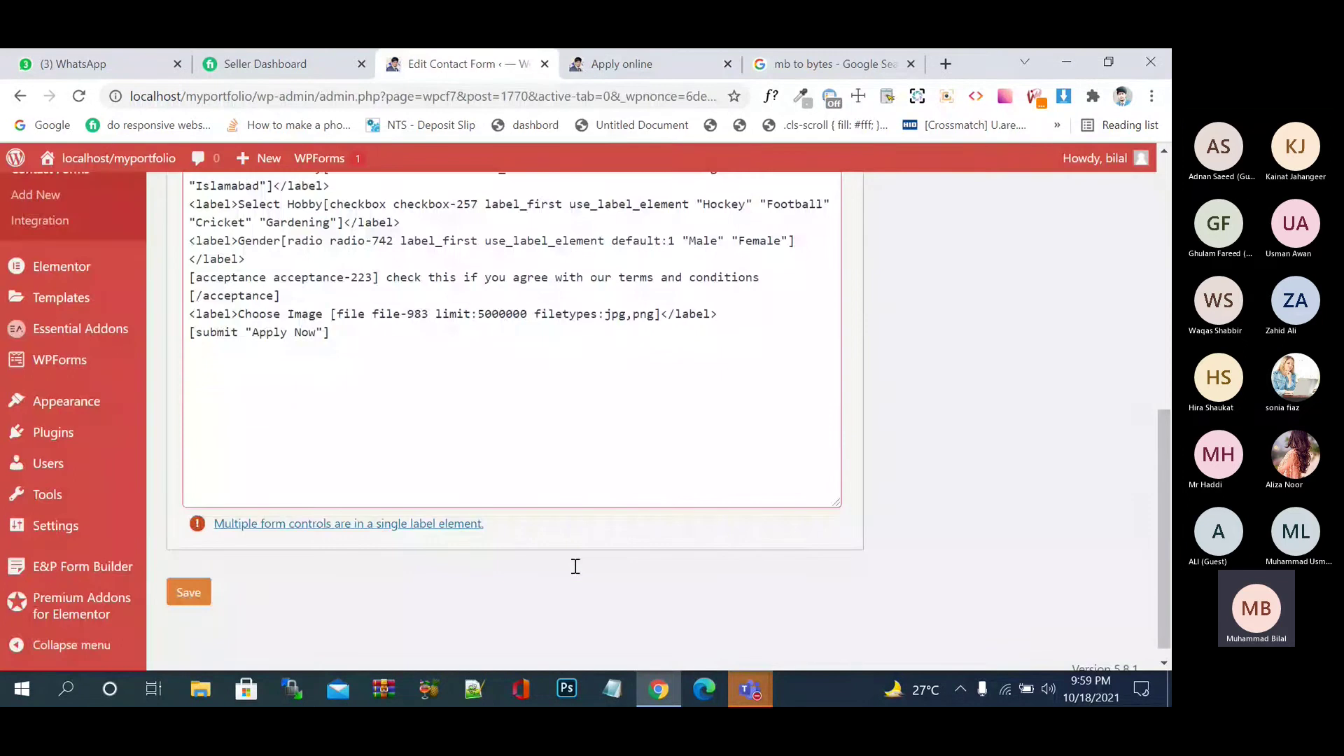
click(633, 317)
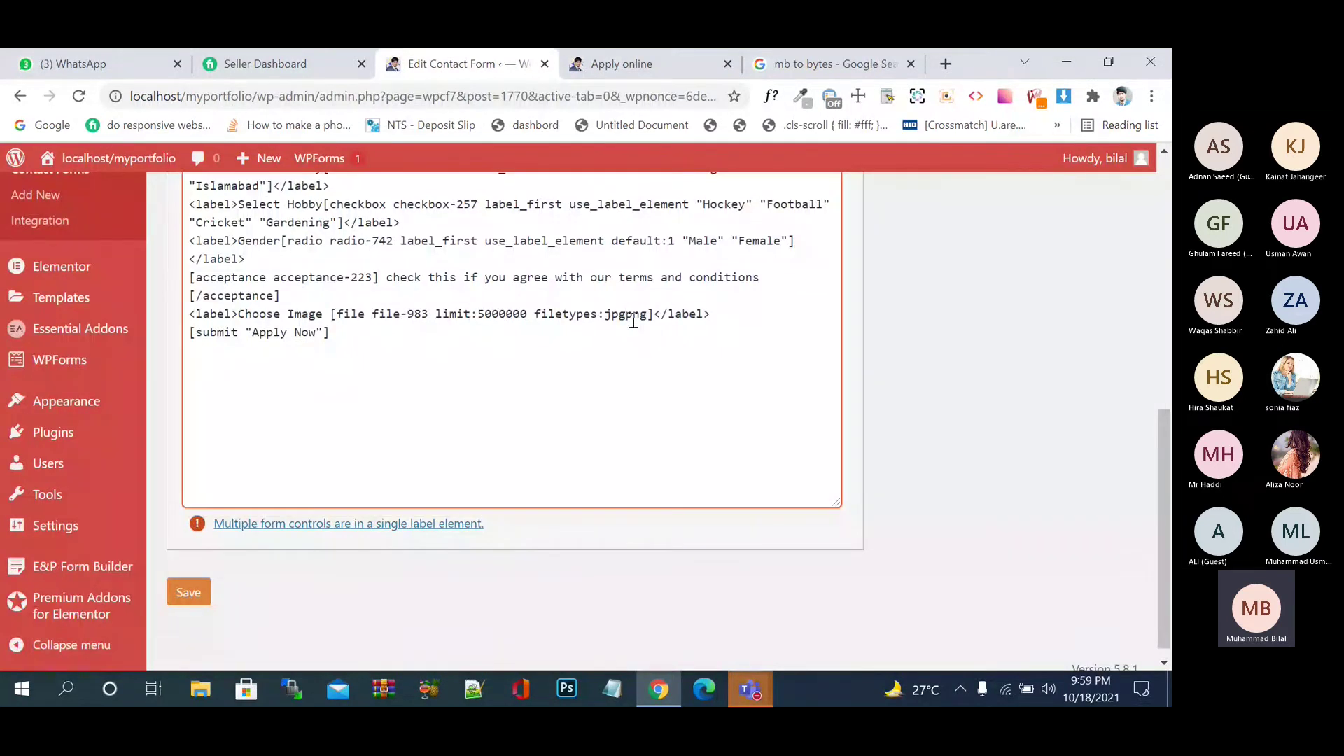
mouse_move(135, 613)
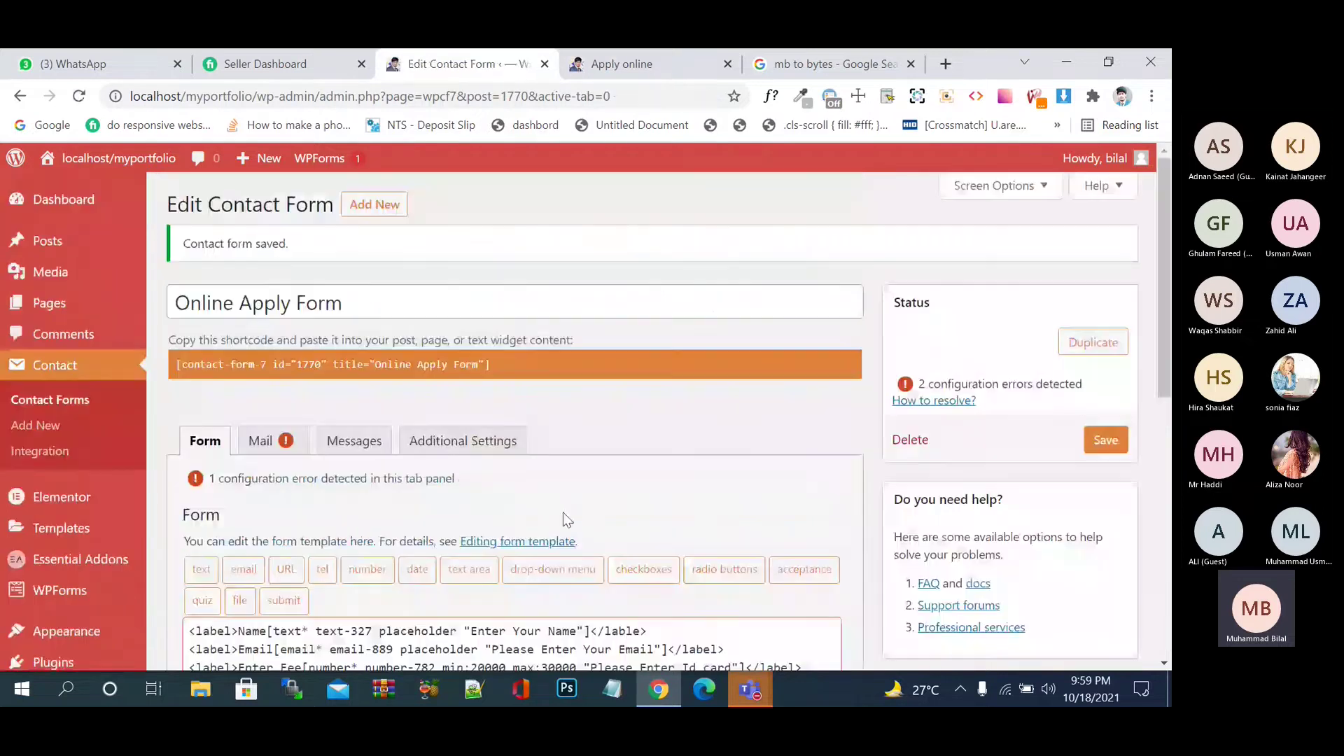
click(620, 53)
click(81, 98)
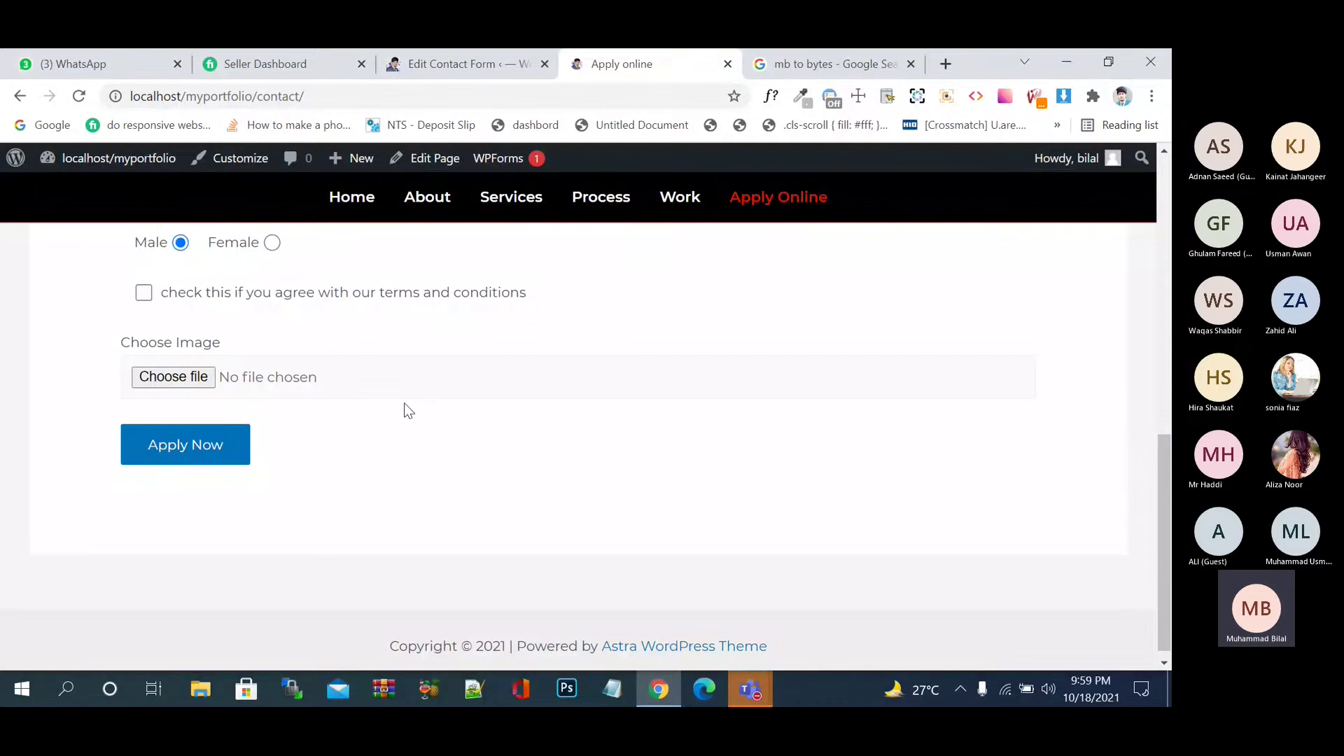
- Open the Choose Image file picker, browse into the images folder, then cancel without choosing
click(342, 382)
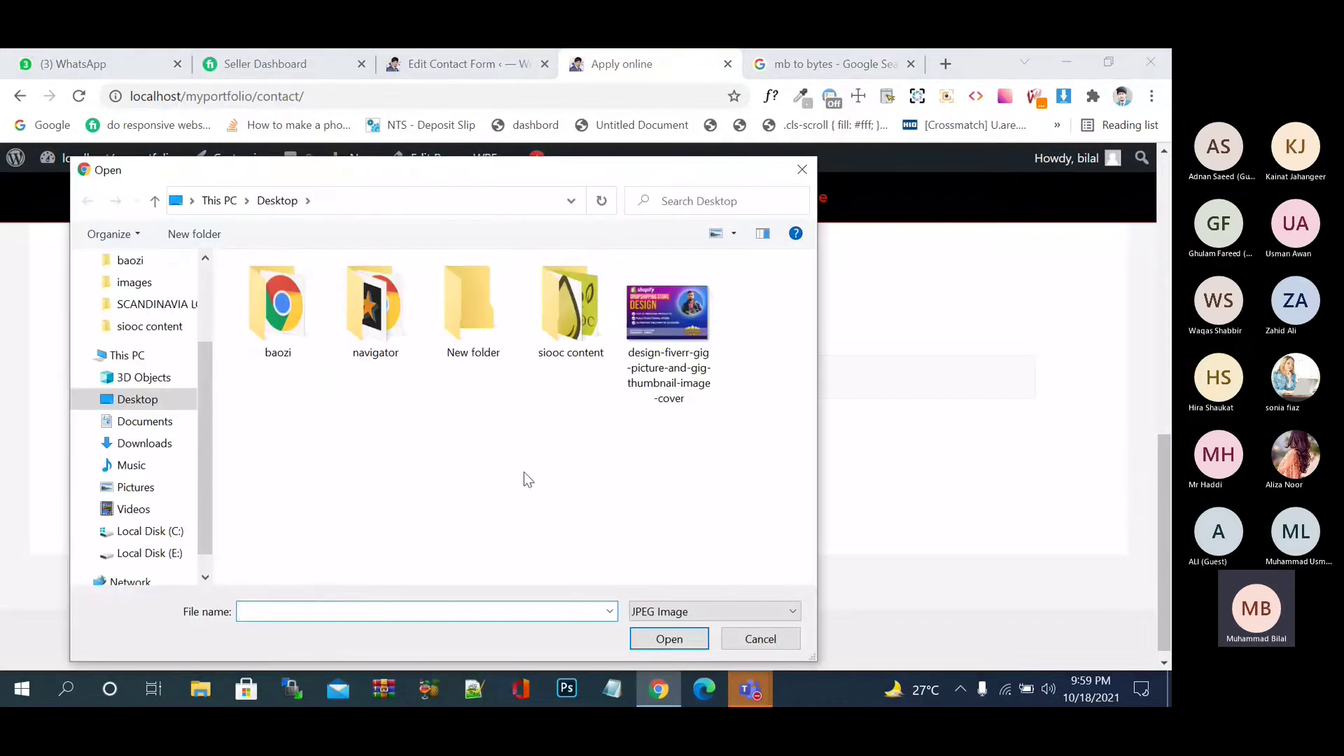
double_click(385, 348)
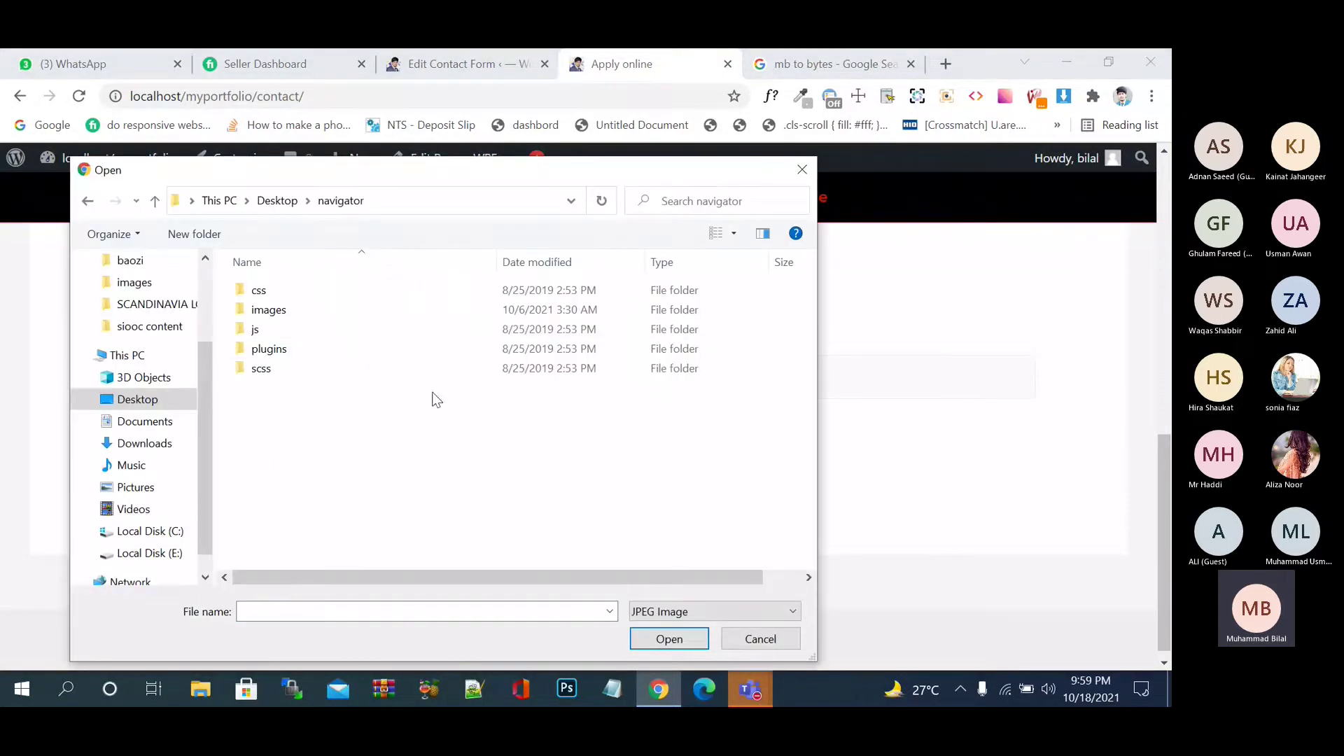
click(363, 316)
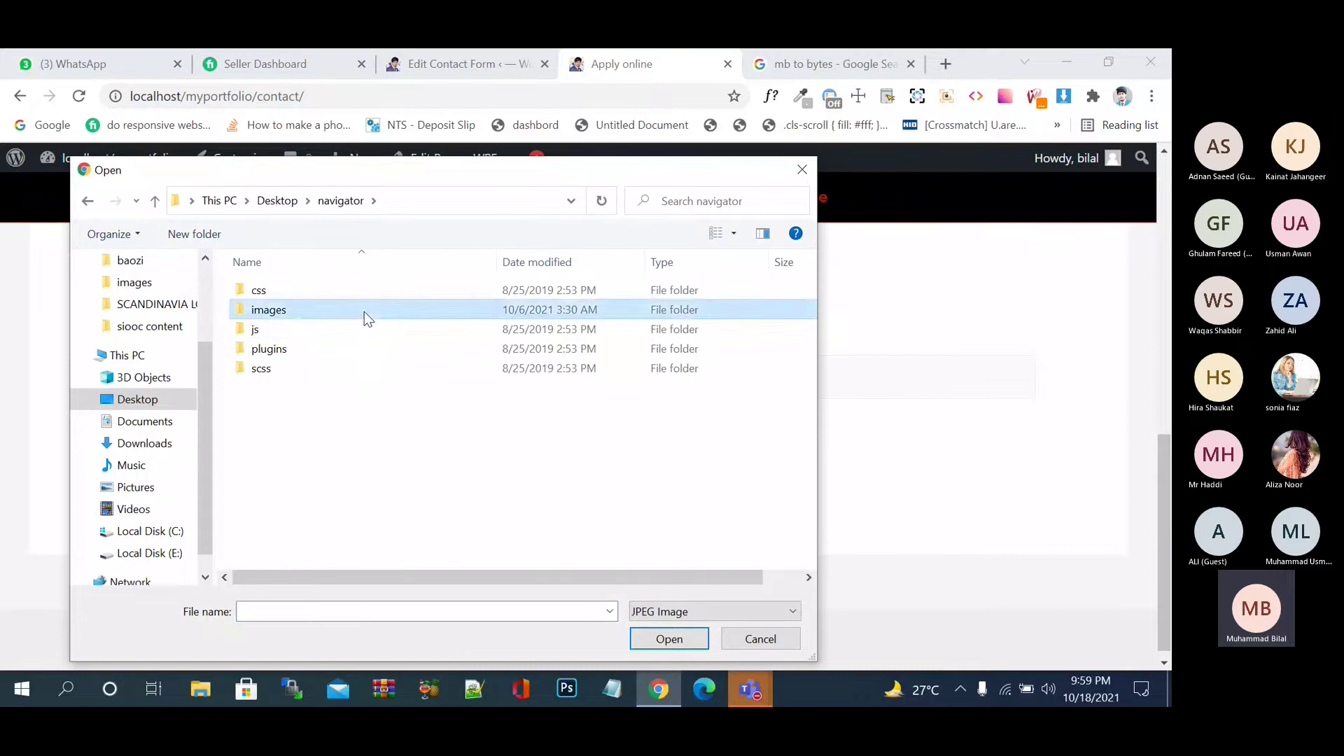
double_click(364, 312)
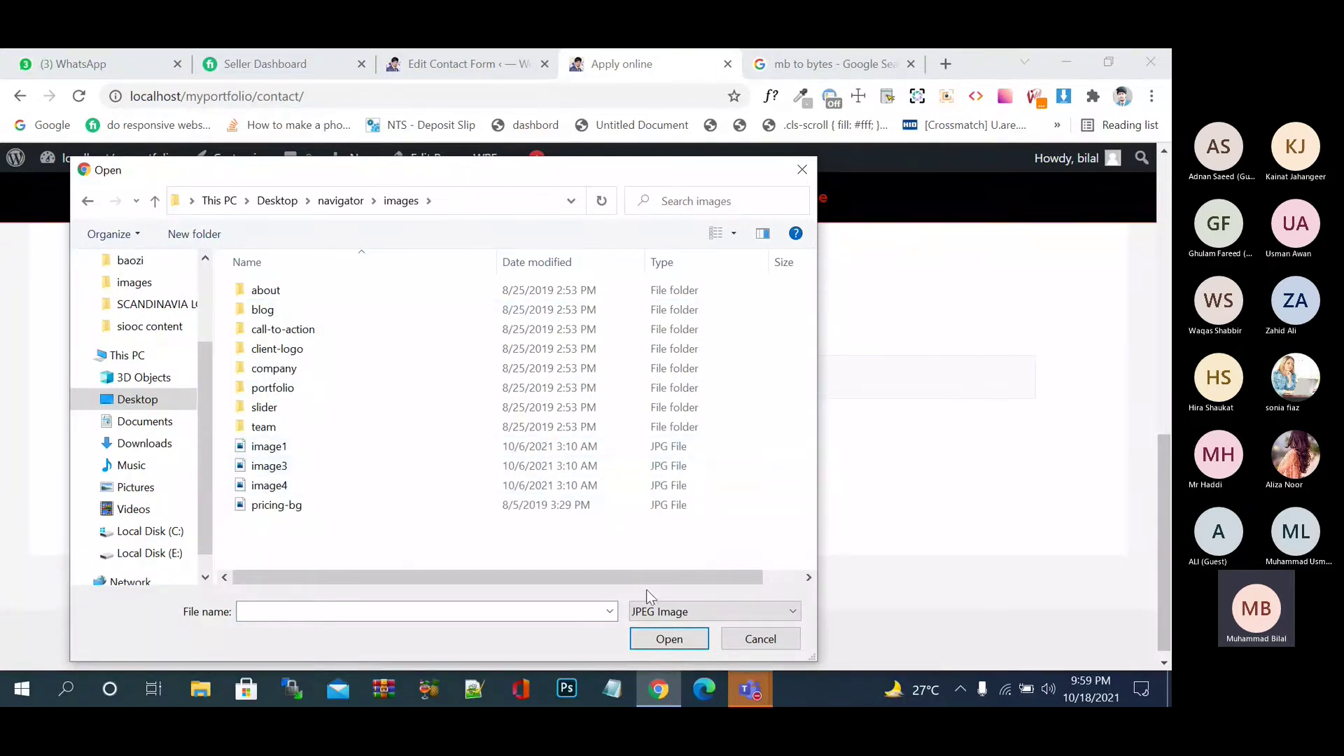
click(761, 639)
- Back in the form editor, add a blank line above the [submit] tag
click(539, 50)
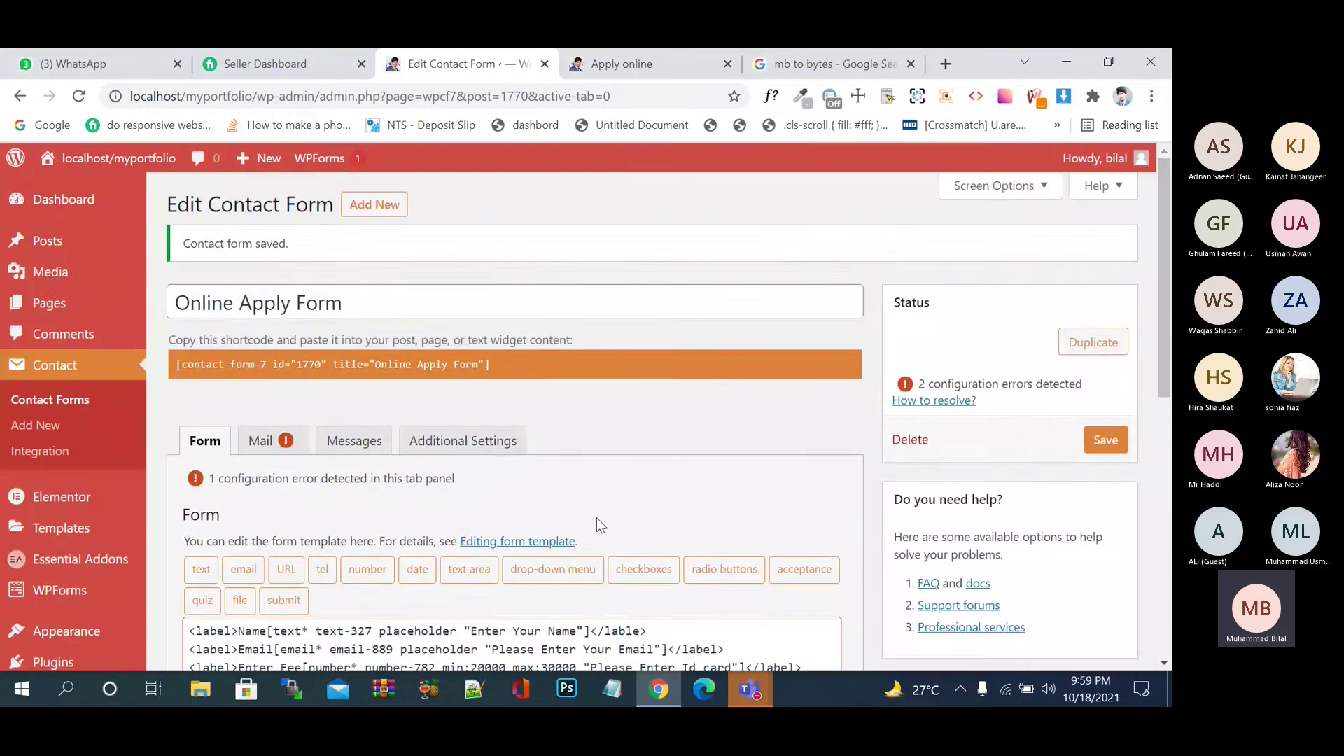
scroll(597, 537, down, 4)
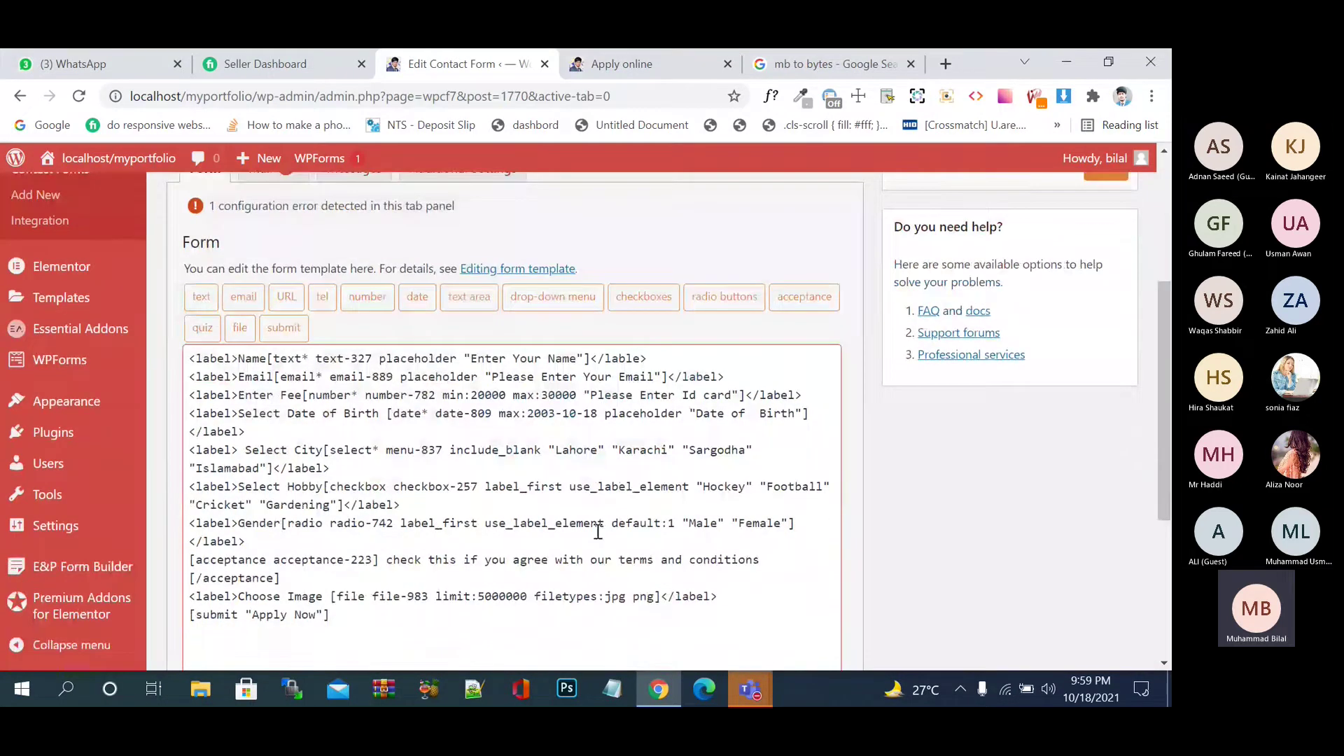
scroll(490, 560, down, 1)
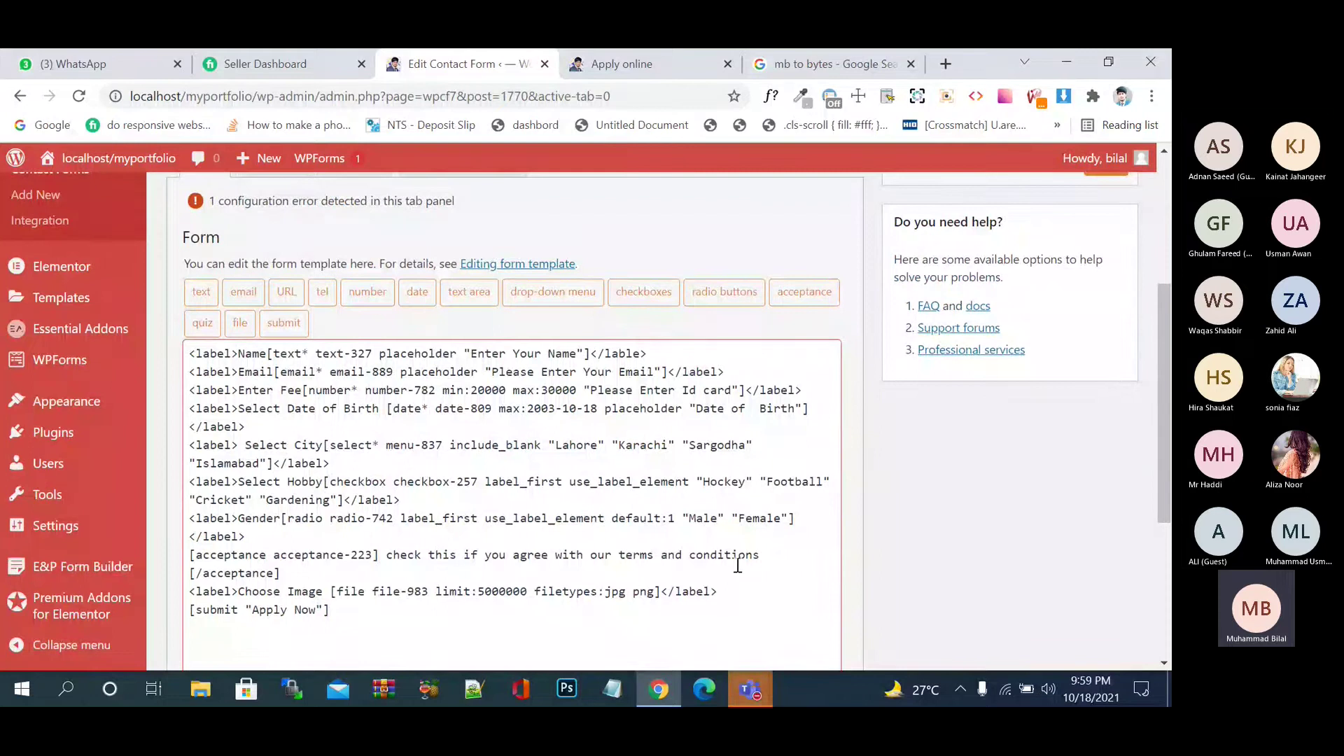
key(Return)
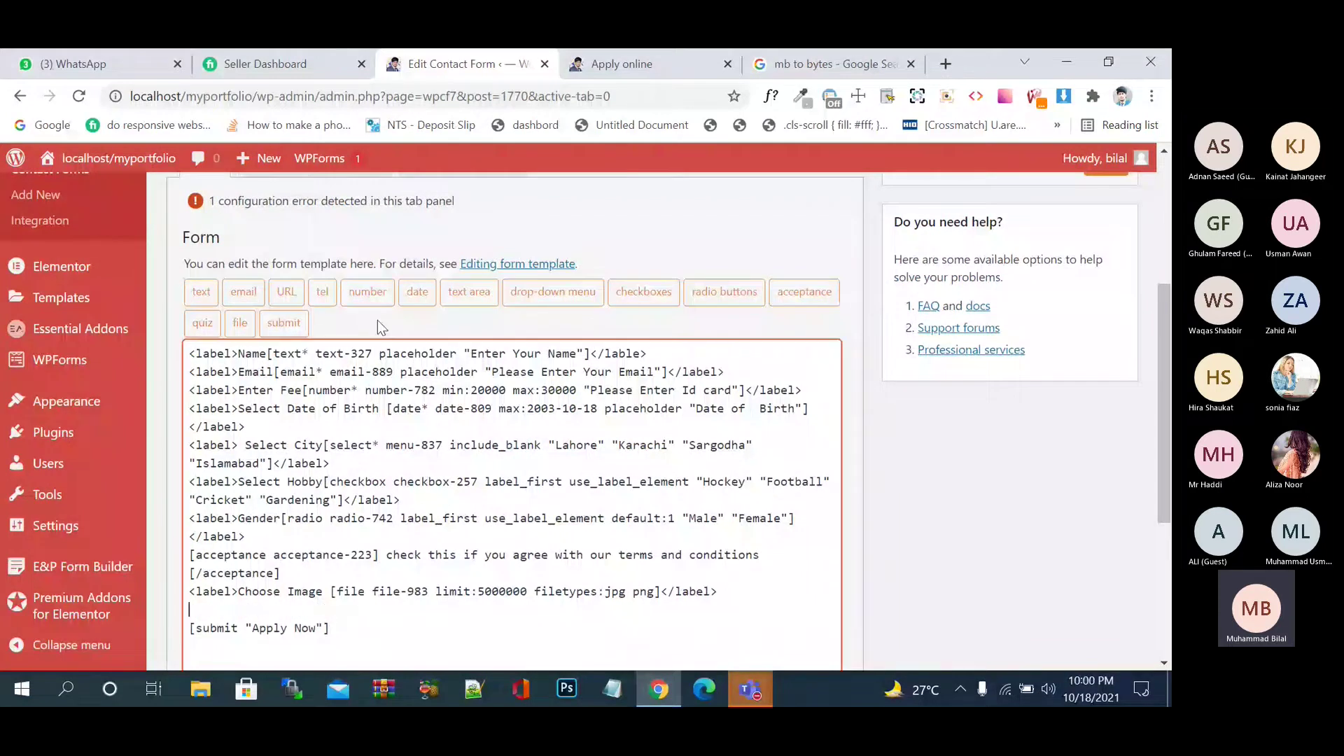
- Generate a file-upload tag with a 5000000-byte size limit and 'jpg png' file types
click(239, 322)
click(517, 308)
text(1000000)
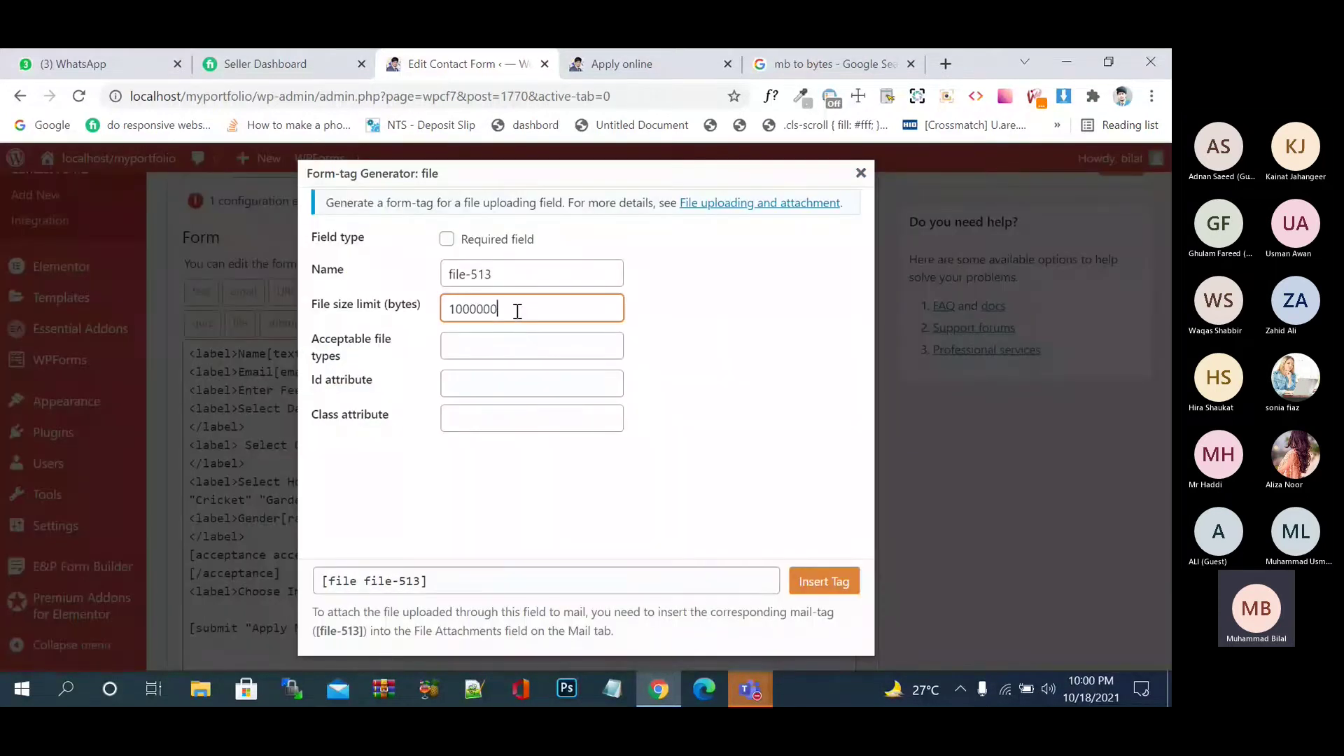
click(455, 311)
key(BackSpace)
text(5)
click(479, 352)
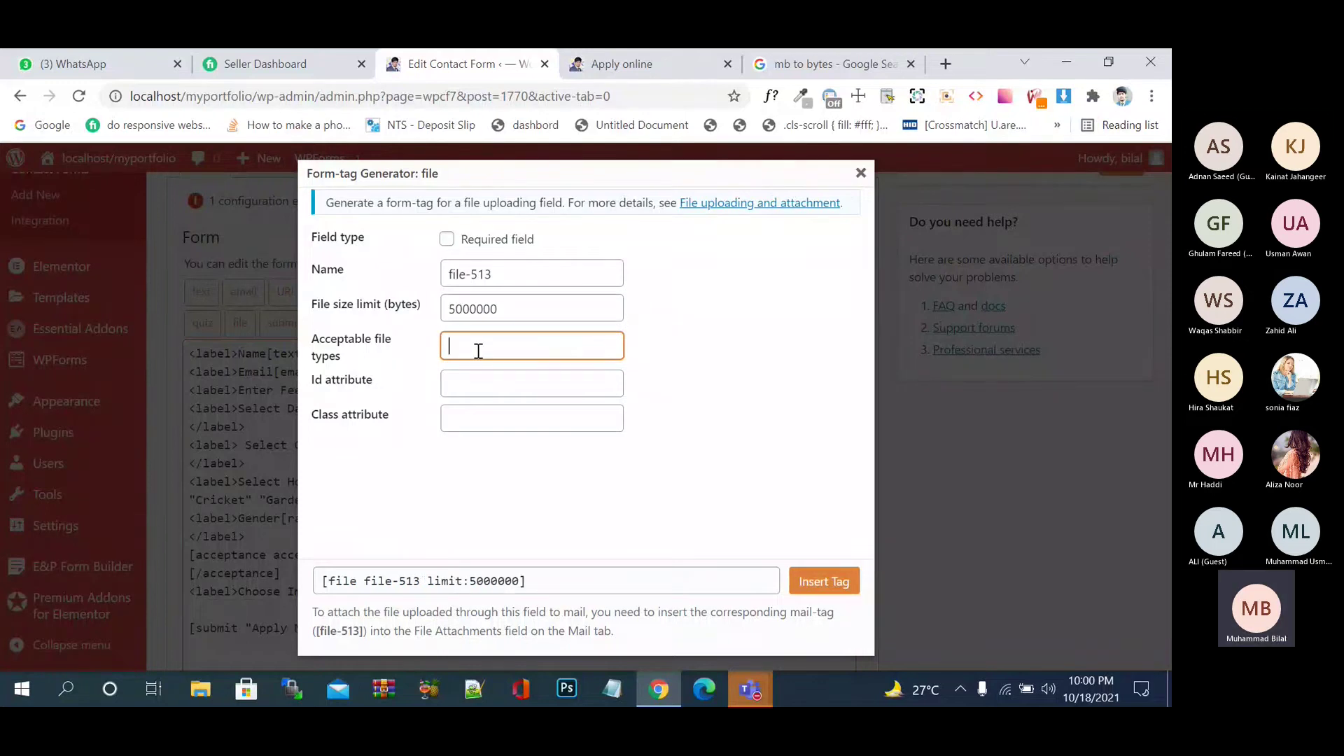
text(jpg png)
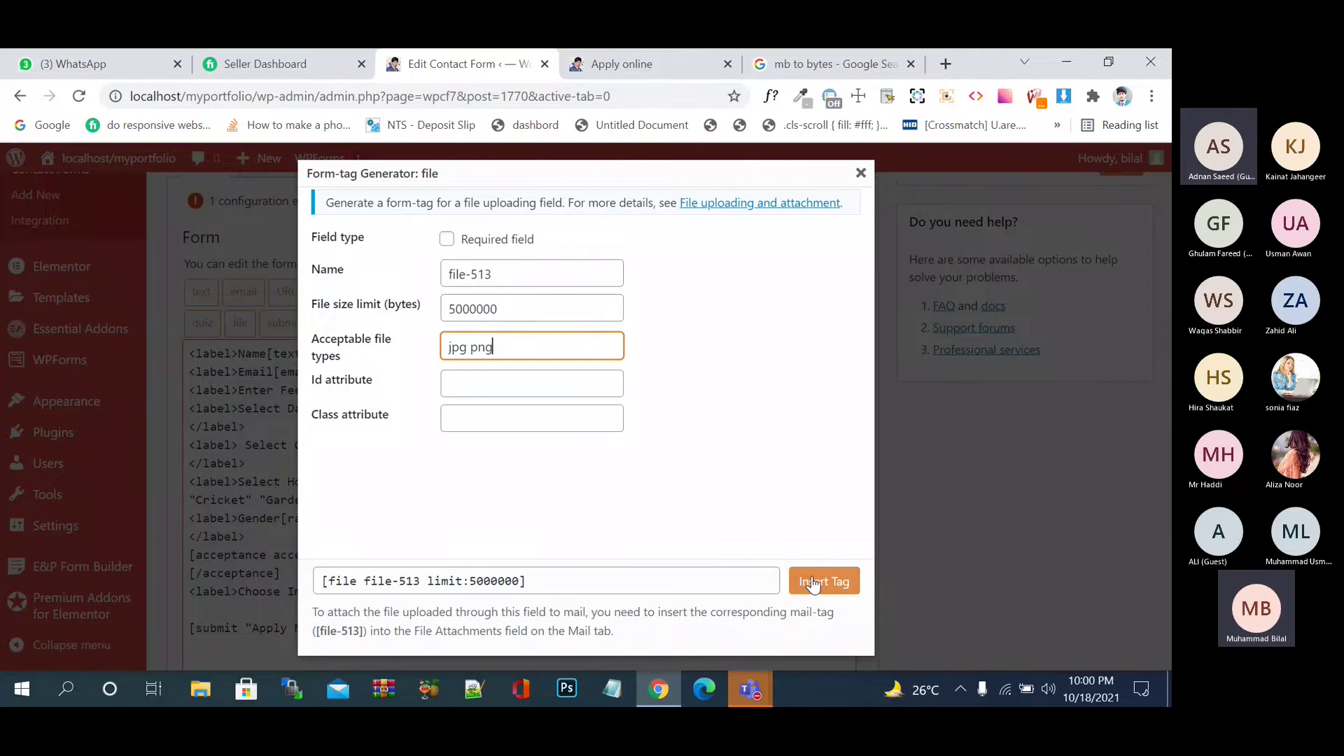
- Insert the new file-upload tag into the template and save the form
click(813, 582)
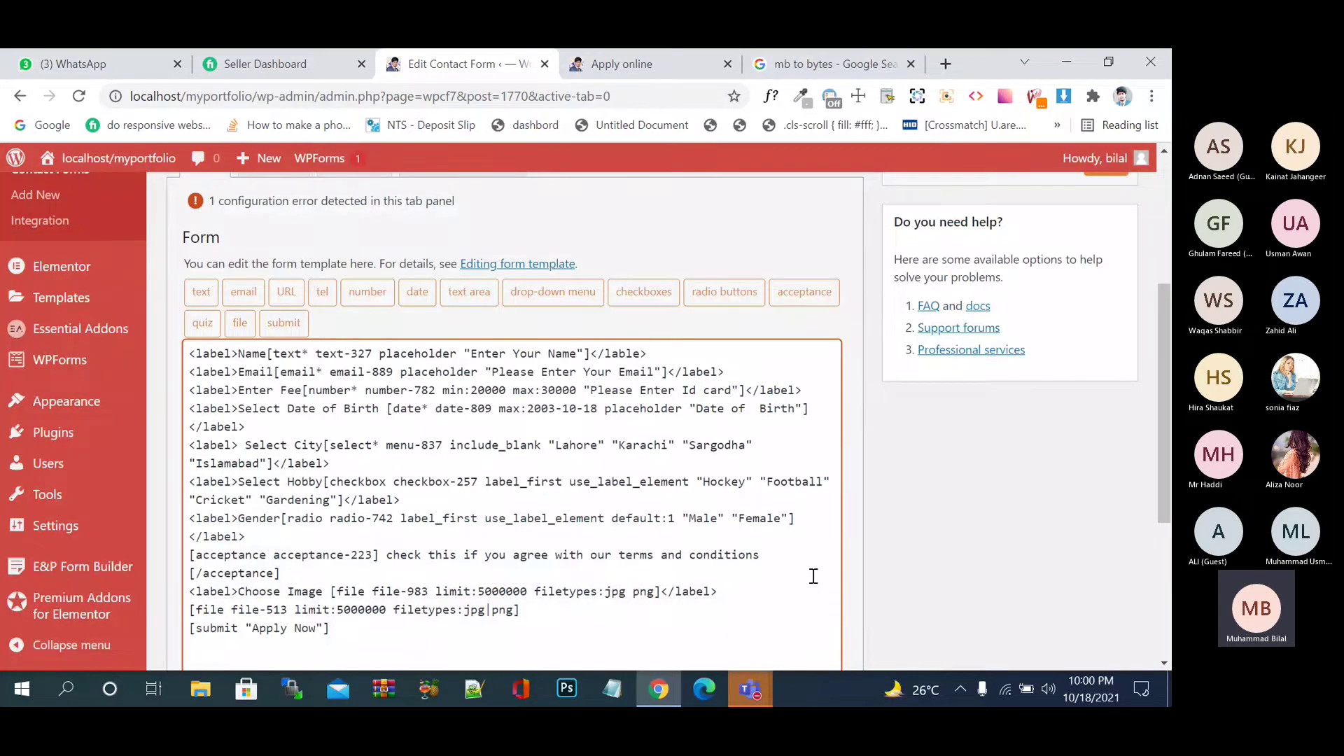
scroll(814, 576, down, 4)
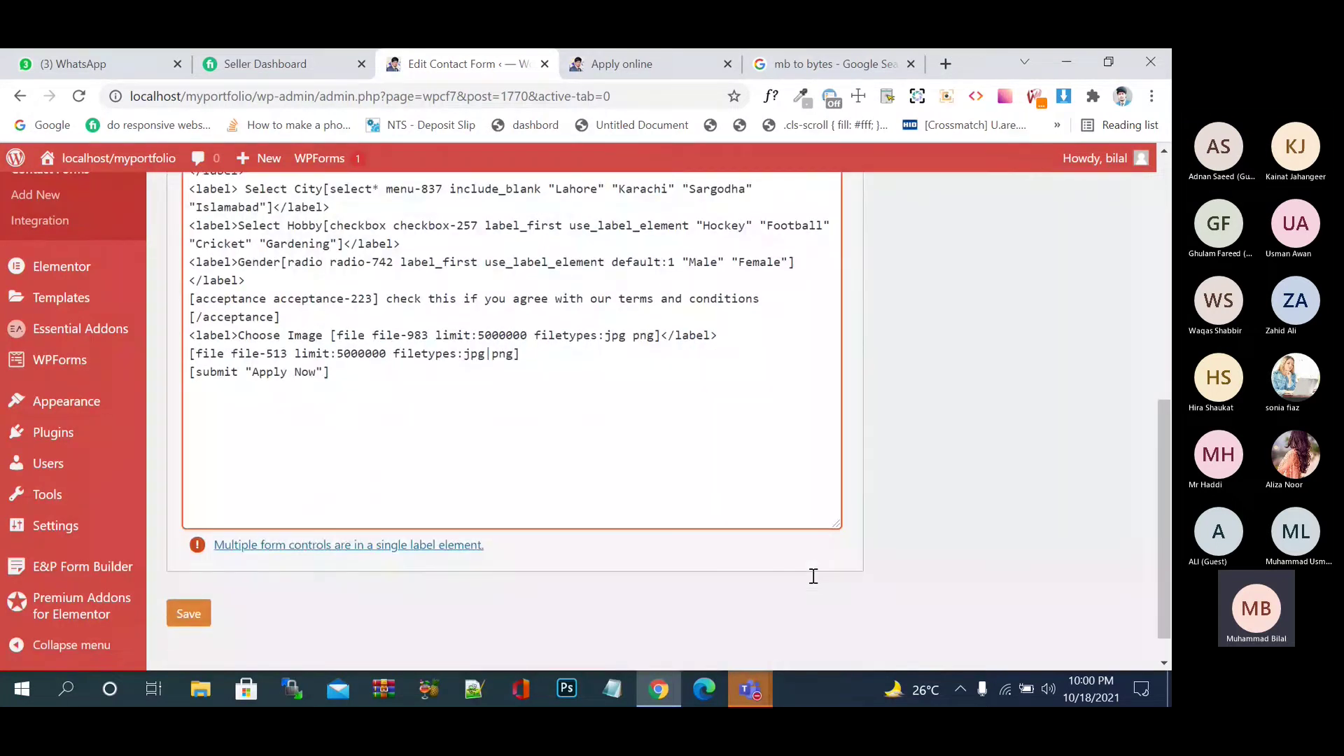
click(188, 614)
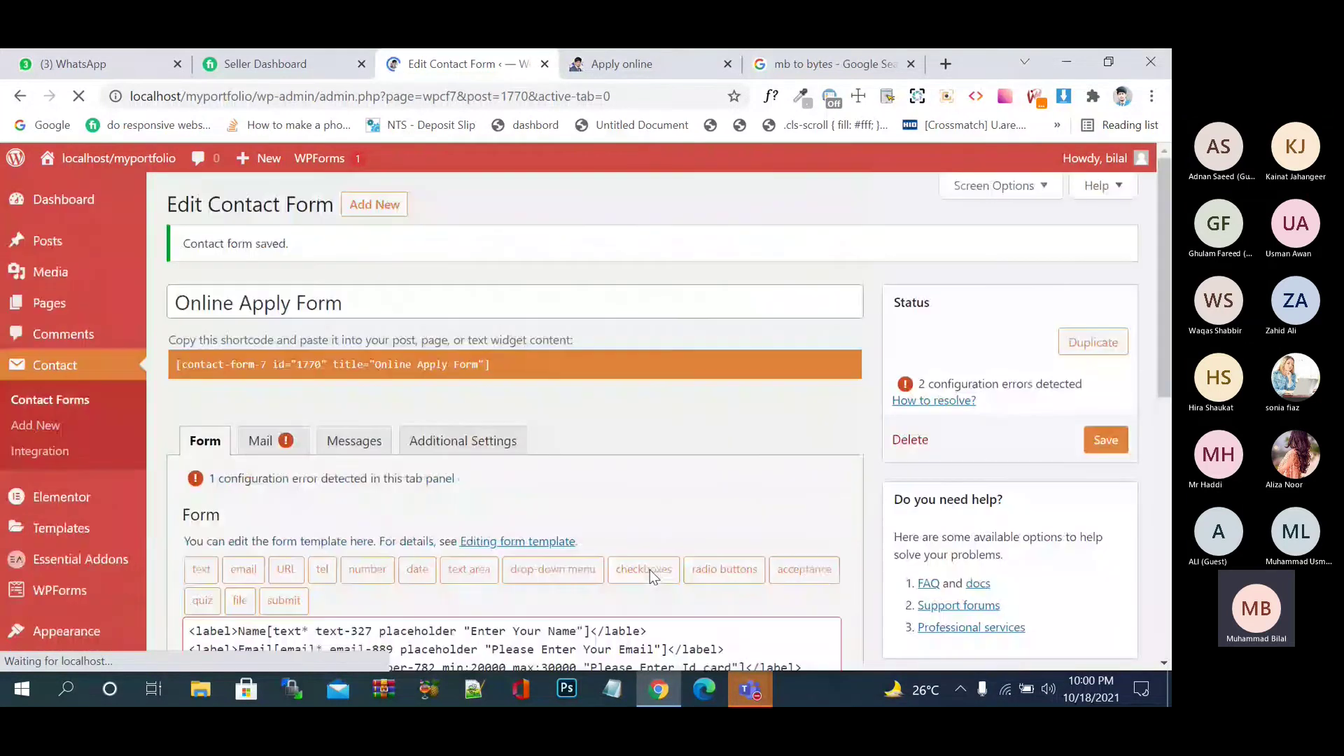
- Reload the Apply online page and try the new second upload field, cancelling the picker
click(622, 63)
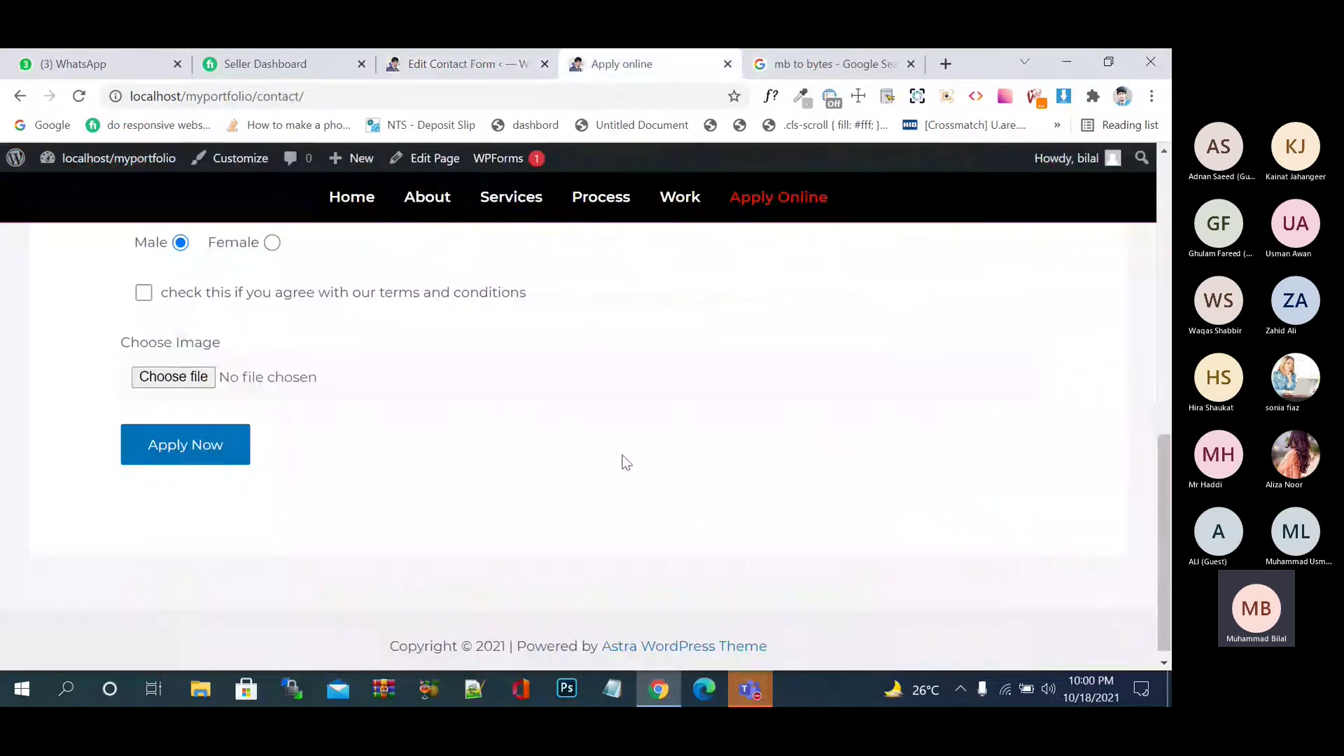
click(79, 96)
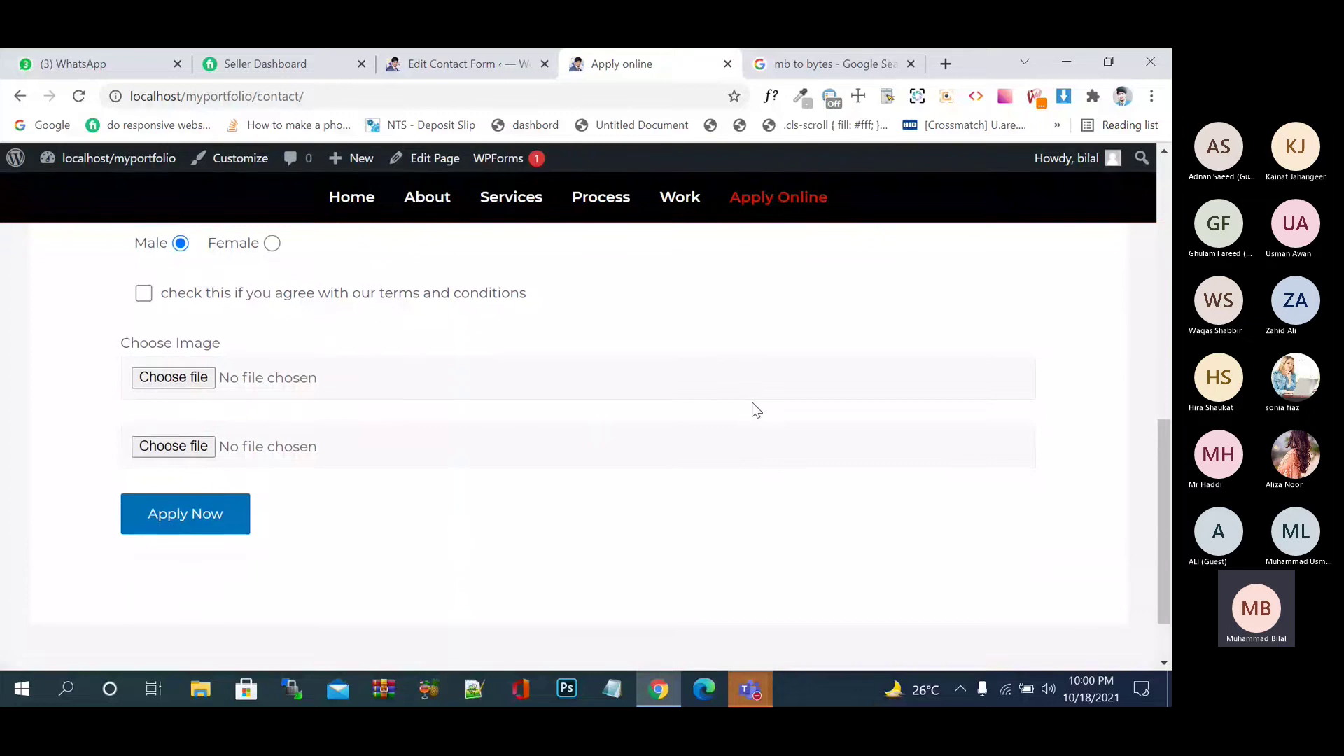
click(339, 393)
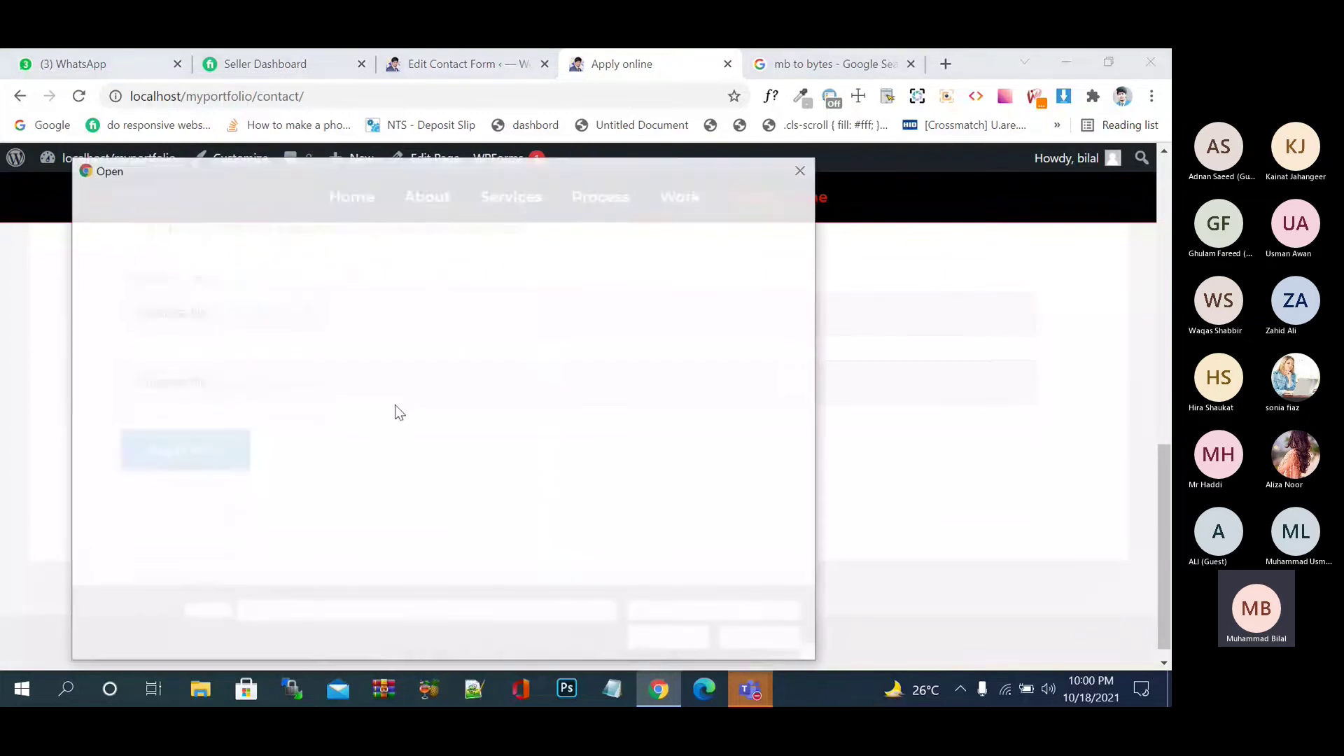
scroll(547, 507, down, 2)
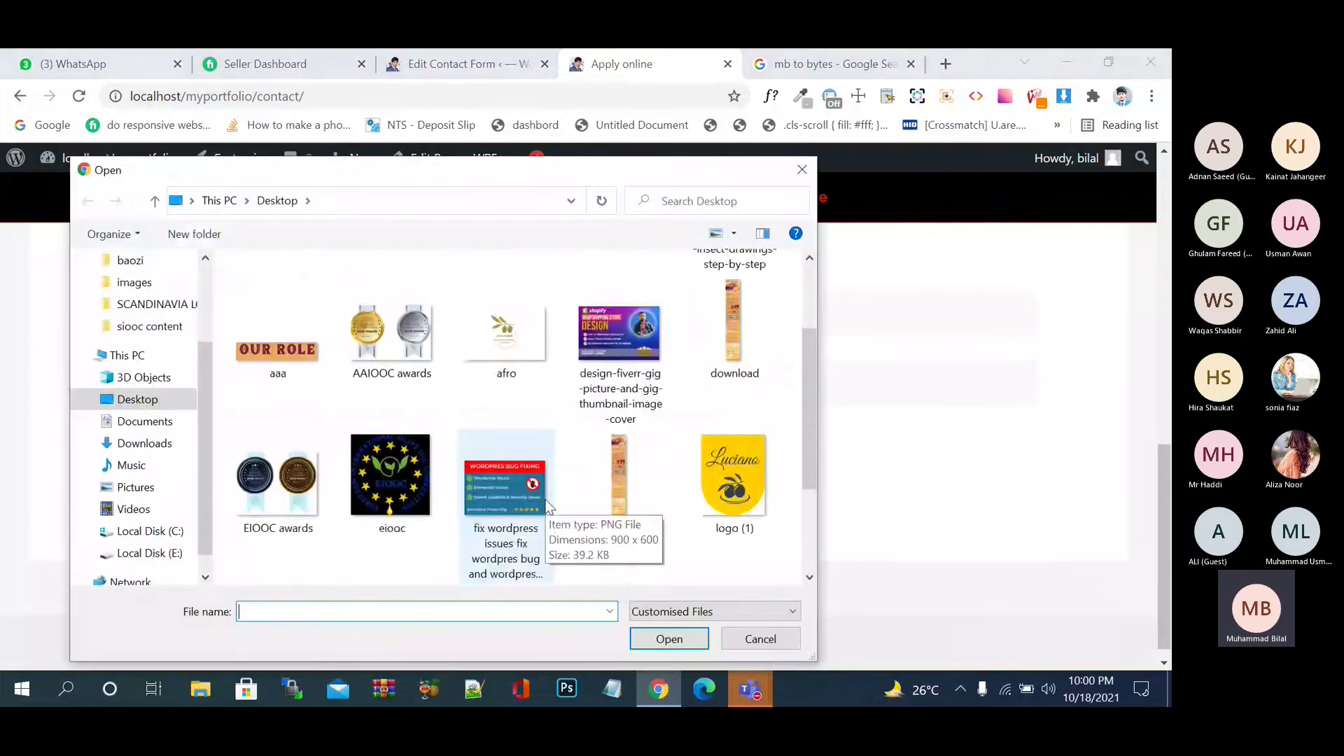
scroll(547, 506, up, 2)
scroll(547, 506, down, 3)
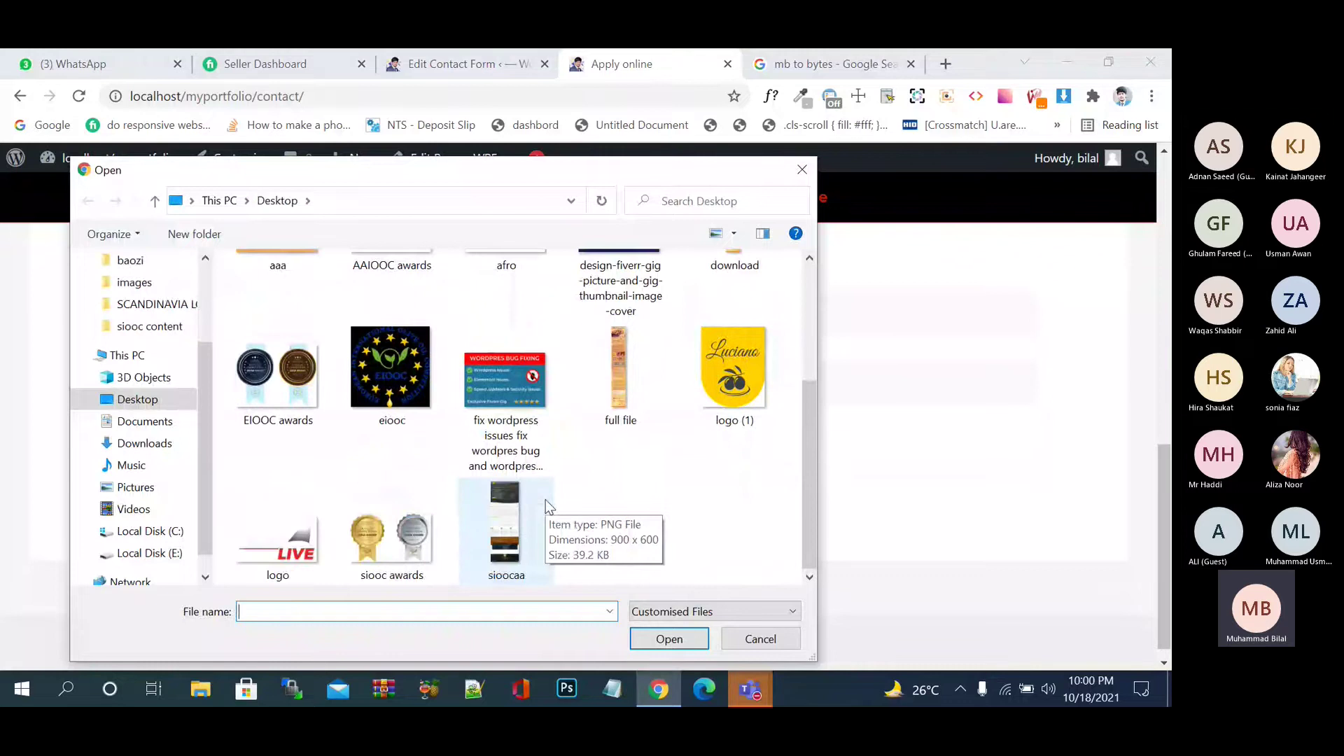
scroll(548, 506, up, 1)
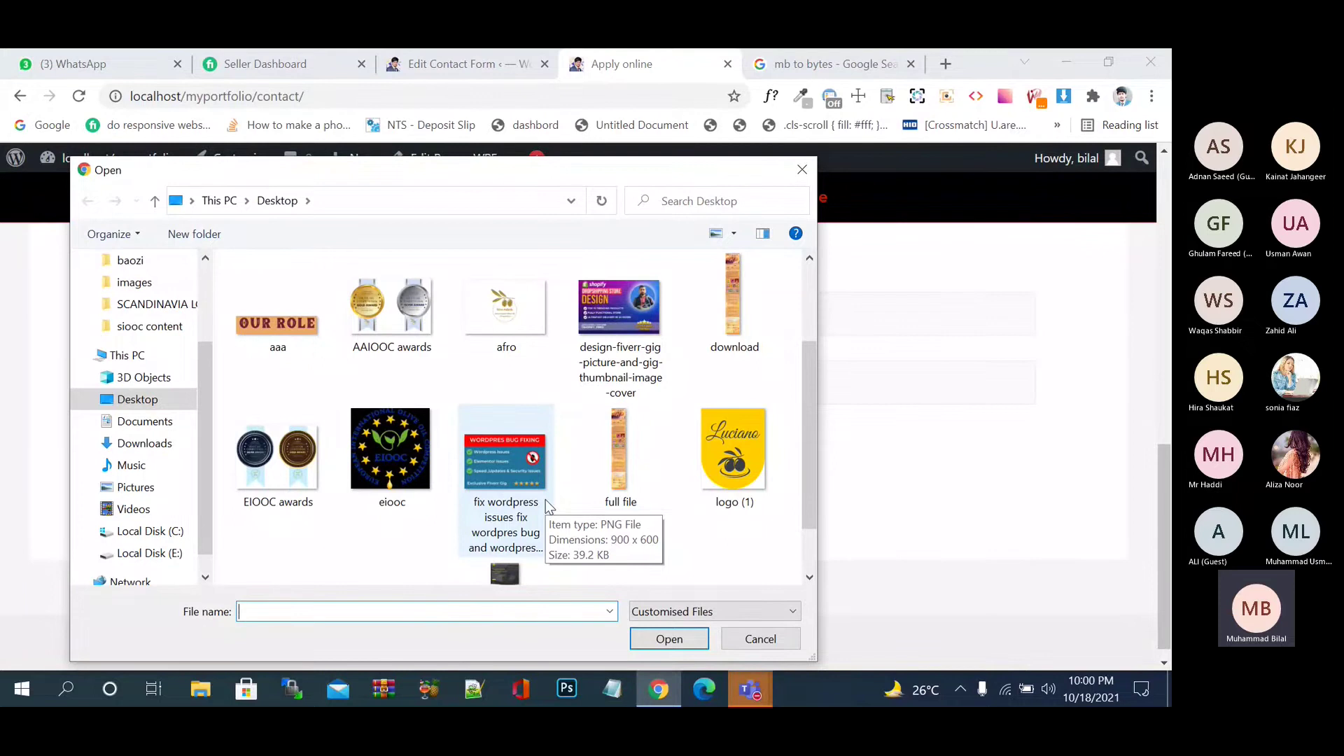
click(760, 639)
- Change the Choose Image file types from 'jpg png' to 'jpg|png'
click(483, 64)
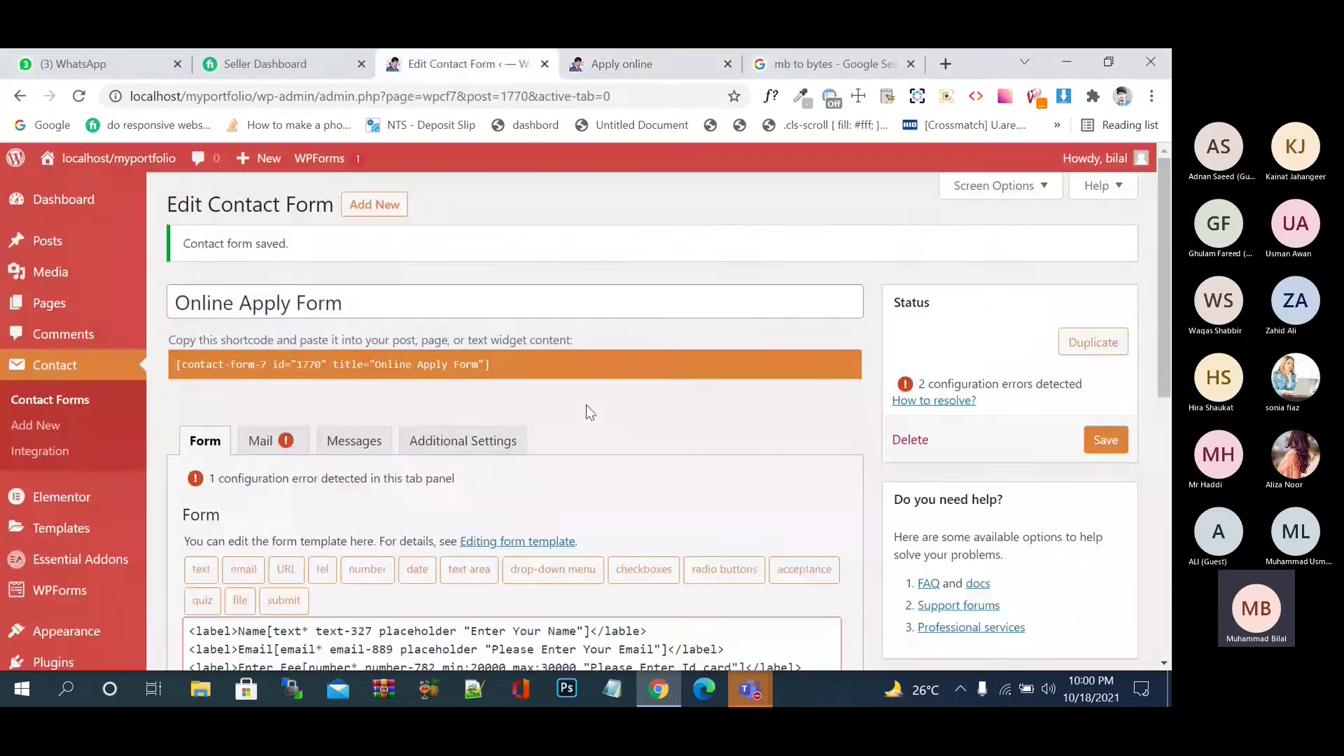
scroll(581, 469, down, 6)
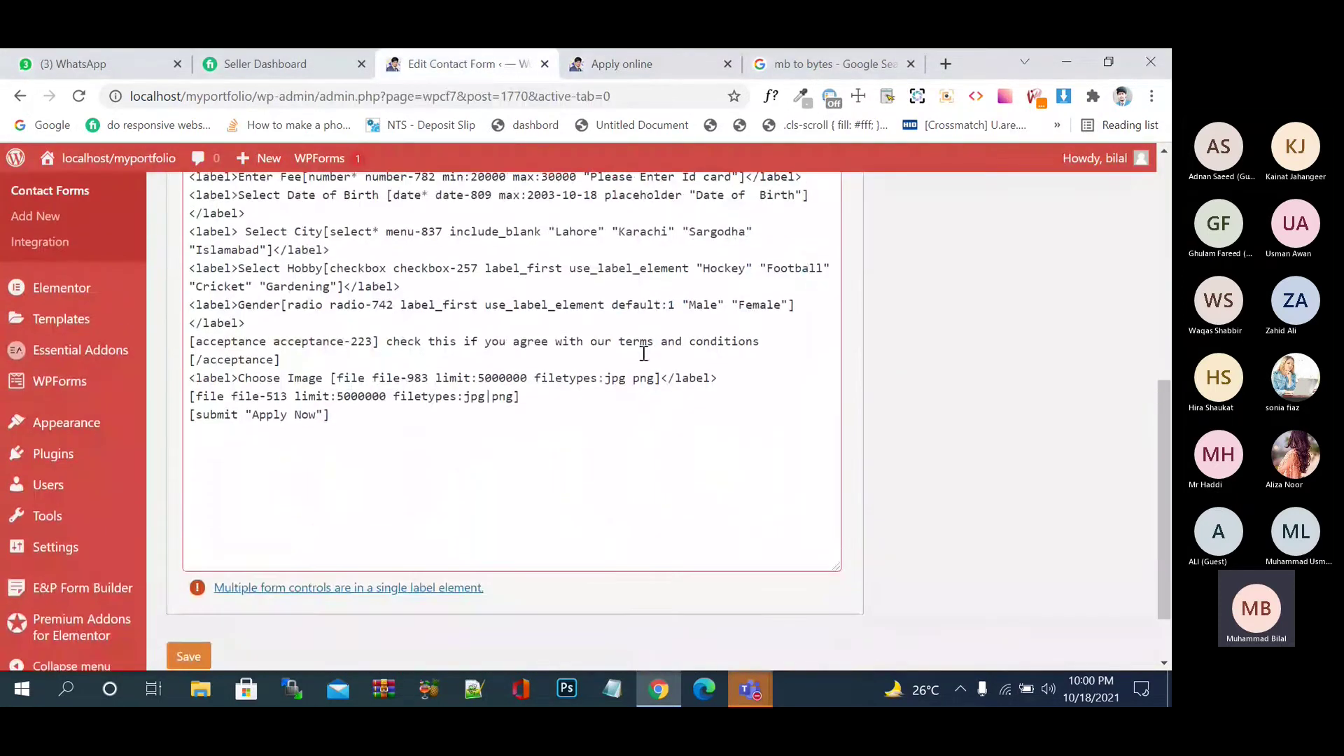
click(632, 378)
key(BackSpace)
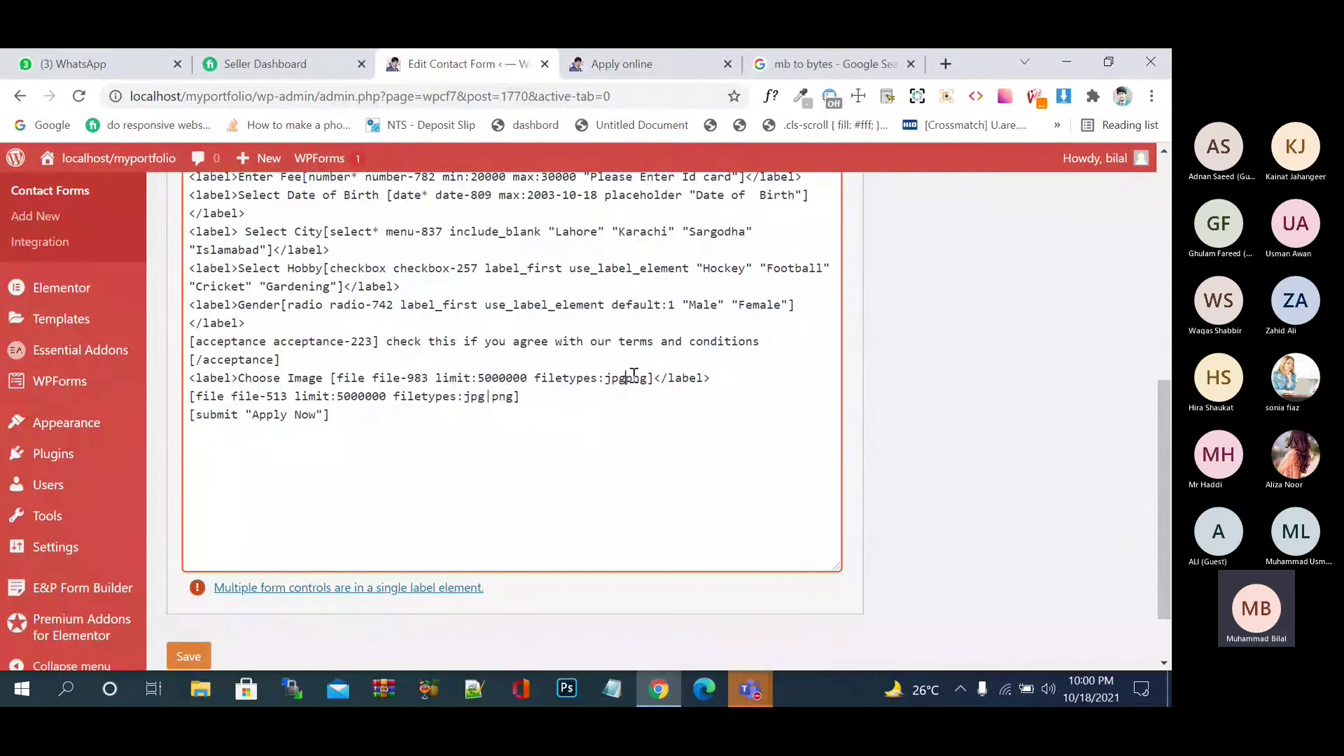
text(|)
- Delete the extra [file file-513] line from the template and save the form
drag(562, 378, 199, 396)
drag(521, 397, 492, 396)
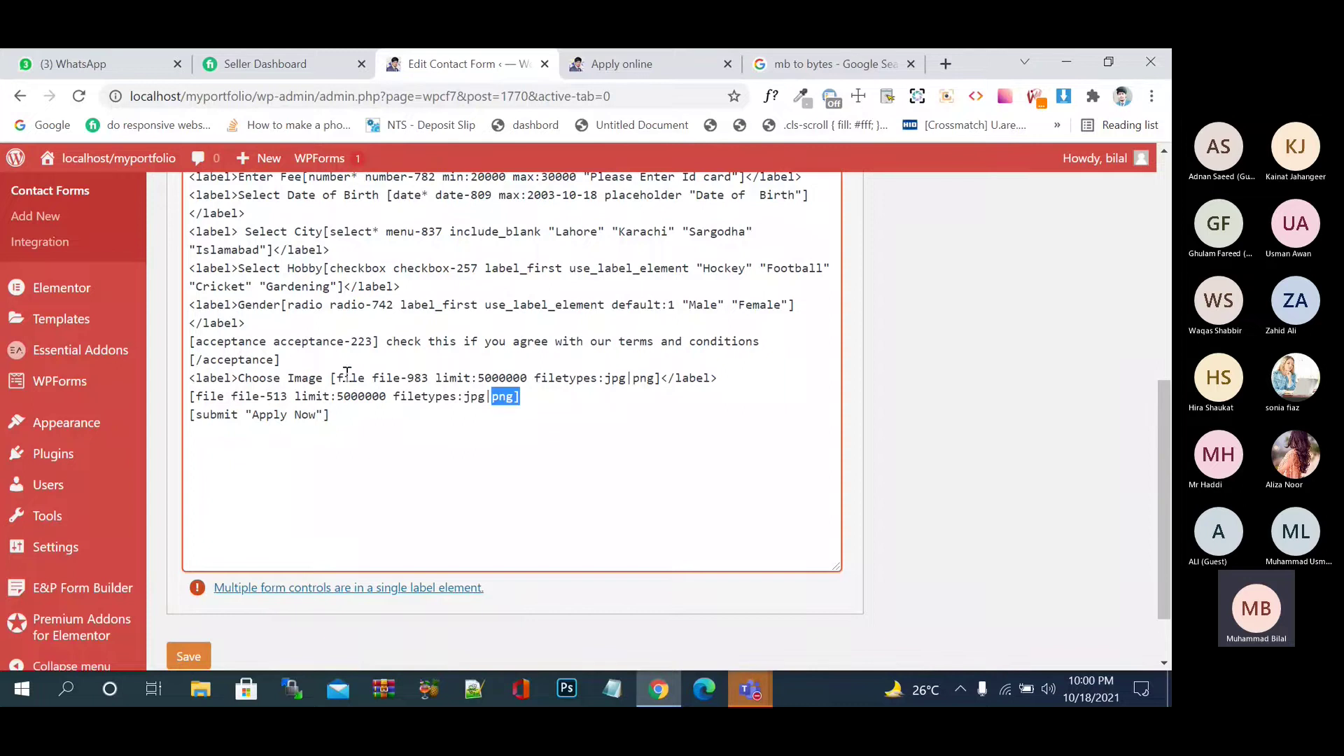
shift+click(187, 396)
key(BackSpace)
key(BackSpace)
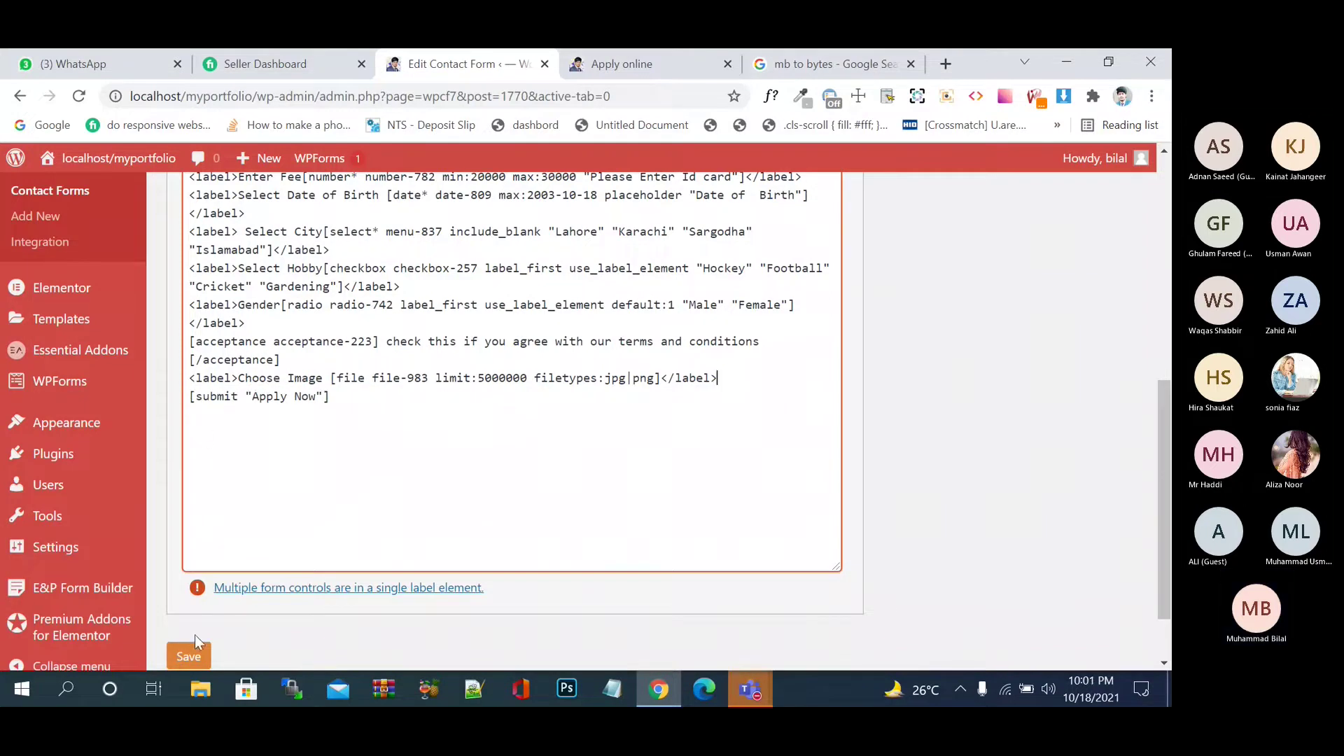
click(195, 653)
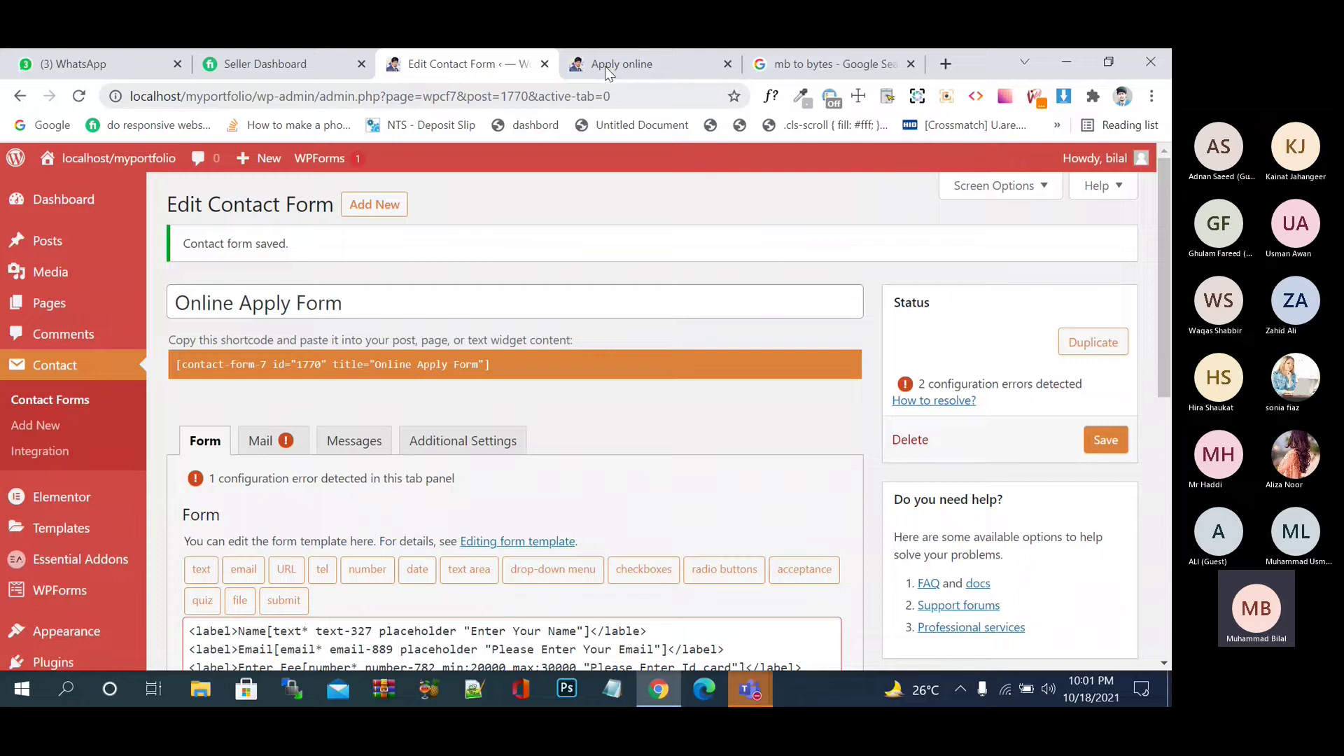
- Reload the Apply online page with F5 and open the Choose Image file picker
click(605, 65)
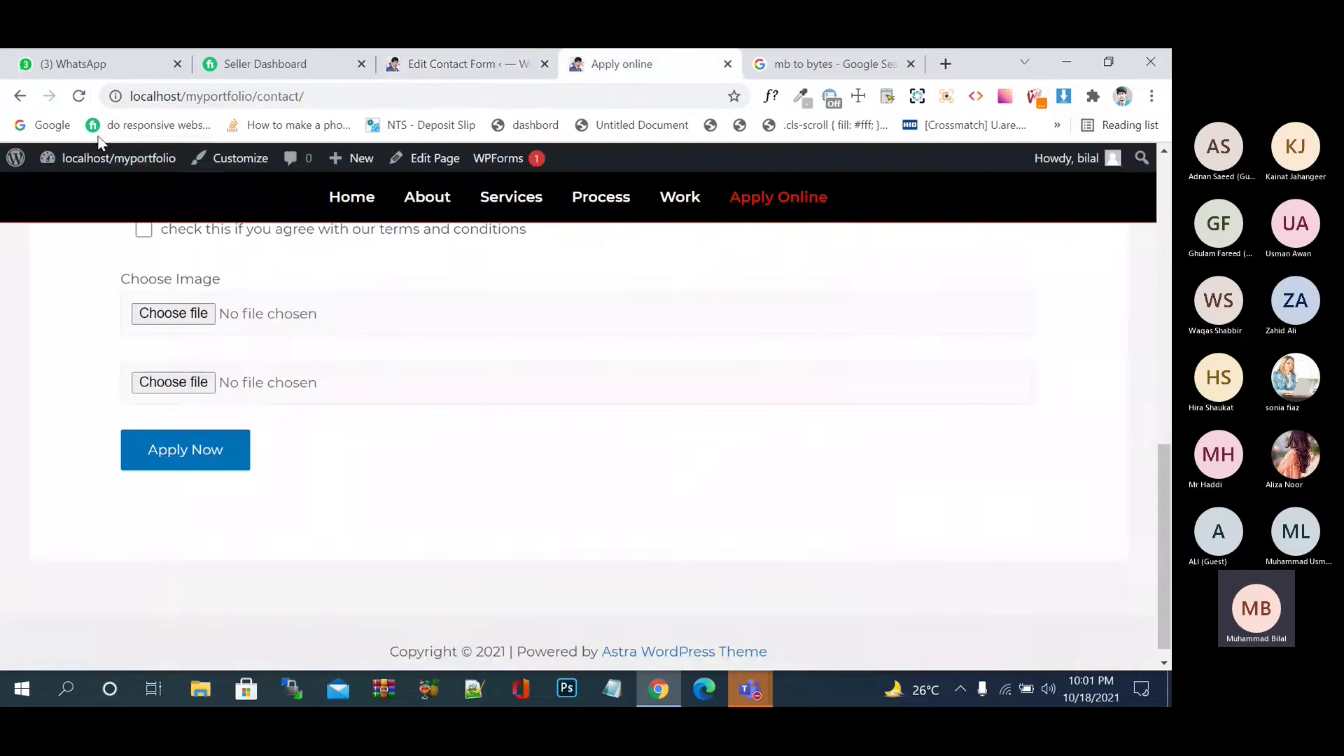
key(F5)
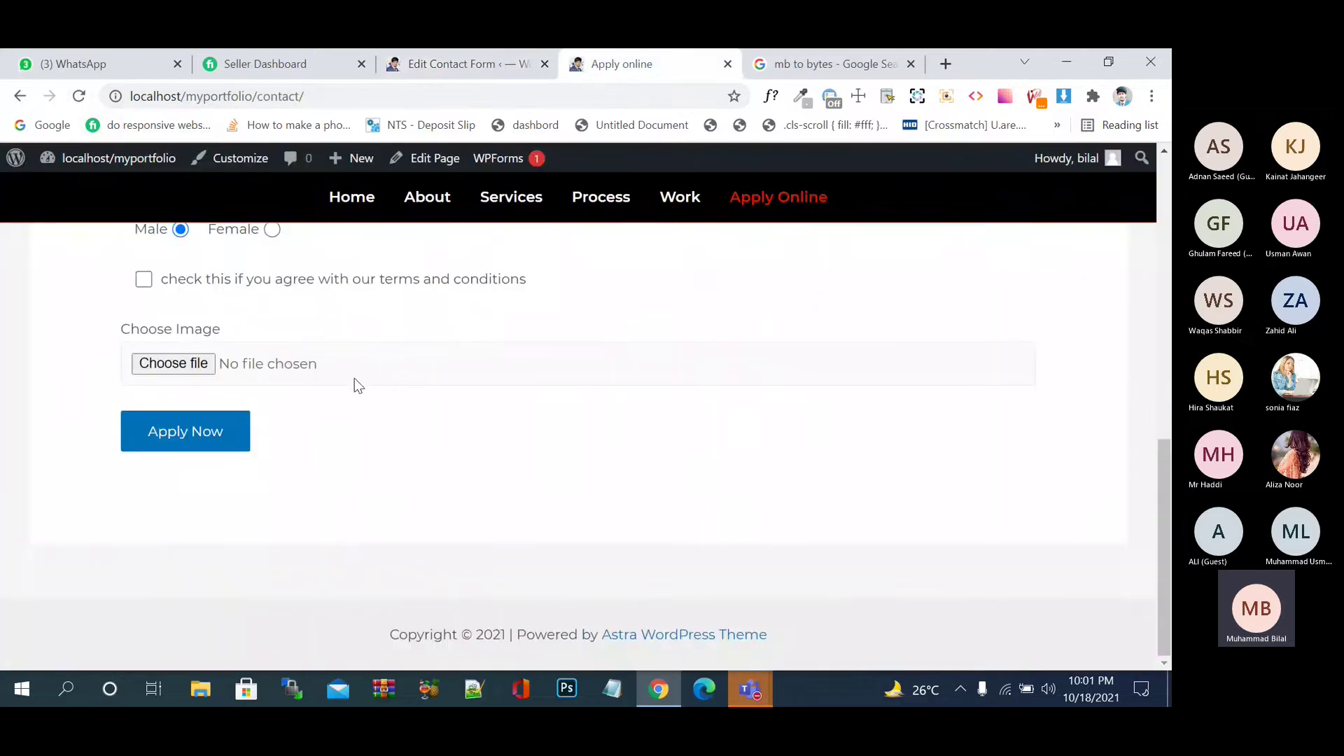
click(354, 378)
- Select the 'fix wordpress…' PNG on the Desktop and bring up its context menu
scroll(490, 462, down, 3)
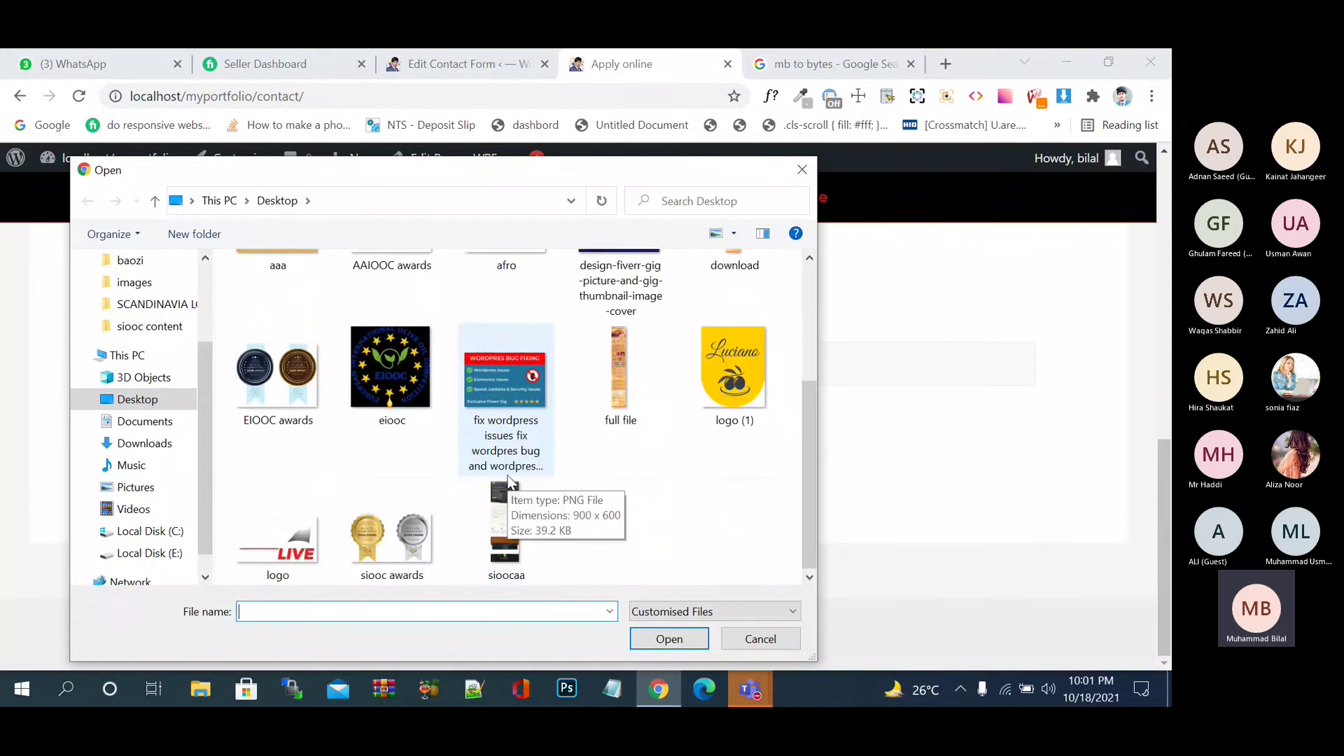
scroll(507, 481, up, 3)
scroll(508, 482, down, 3)
scroll(511, 480, up, 3)
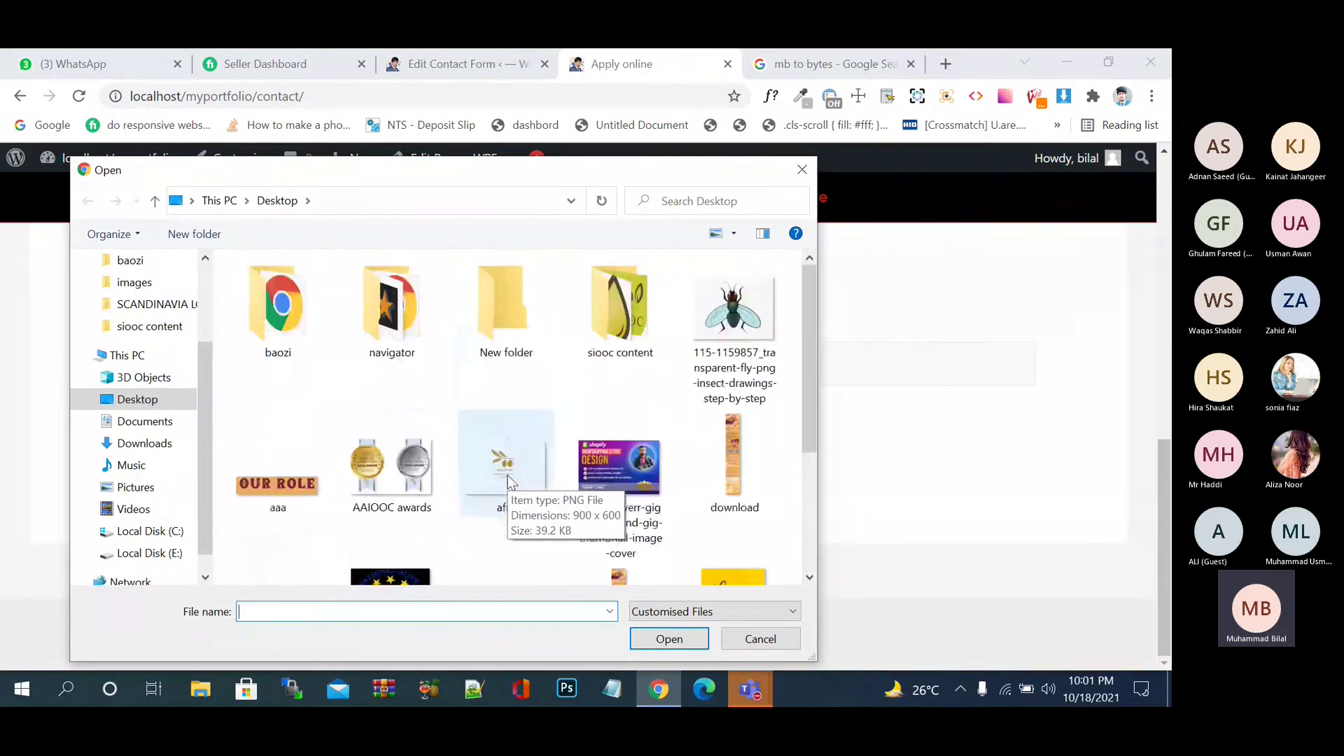
scroll(532, 504, down, 3)
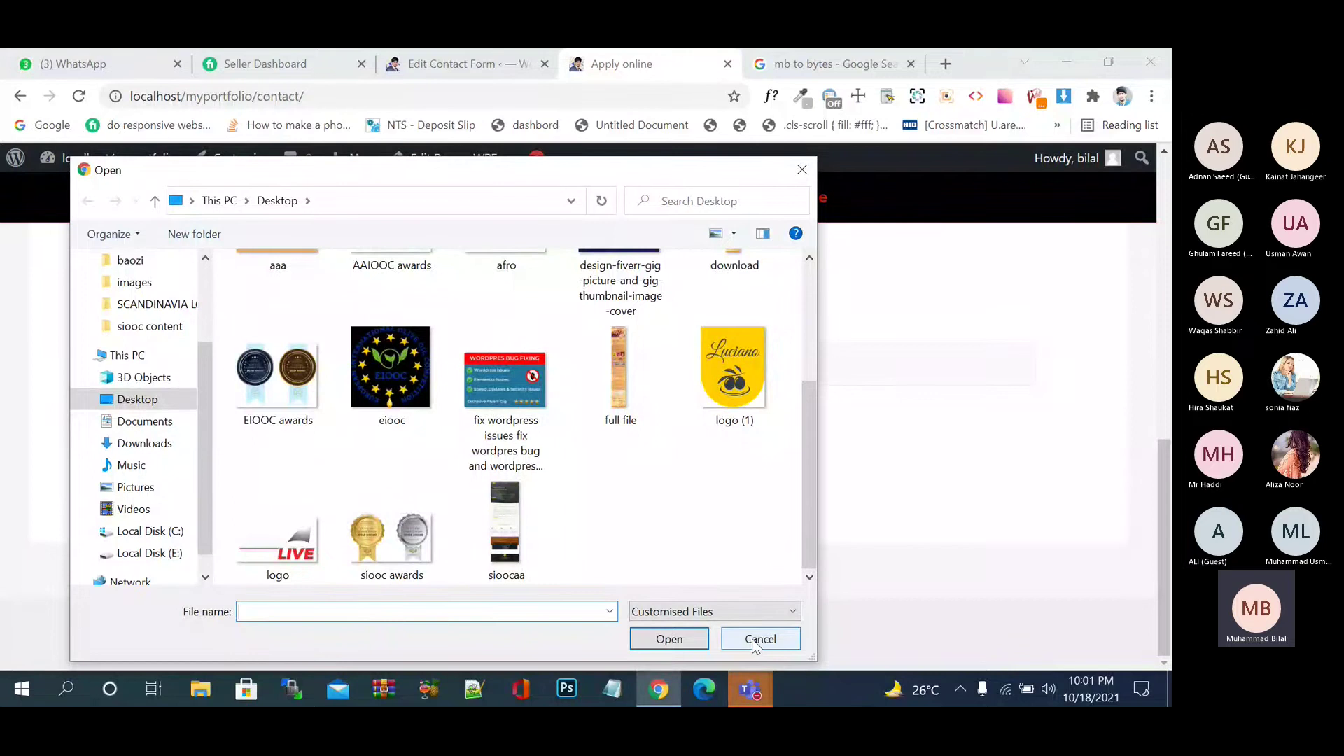
click(514, 387)
right_click(516, 384)
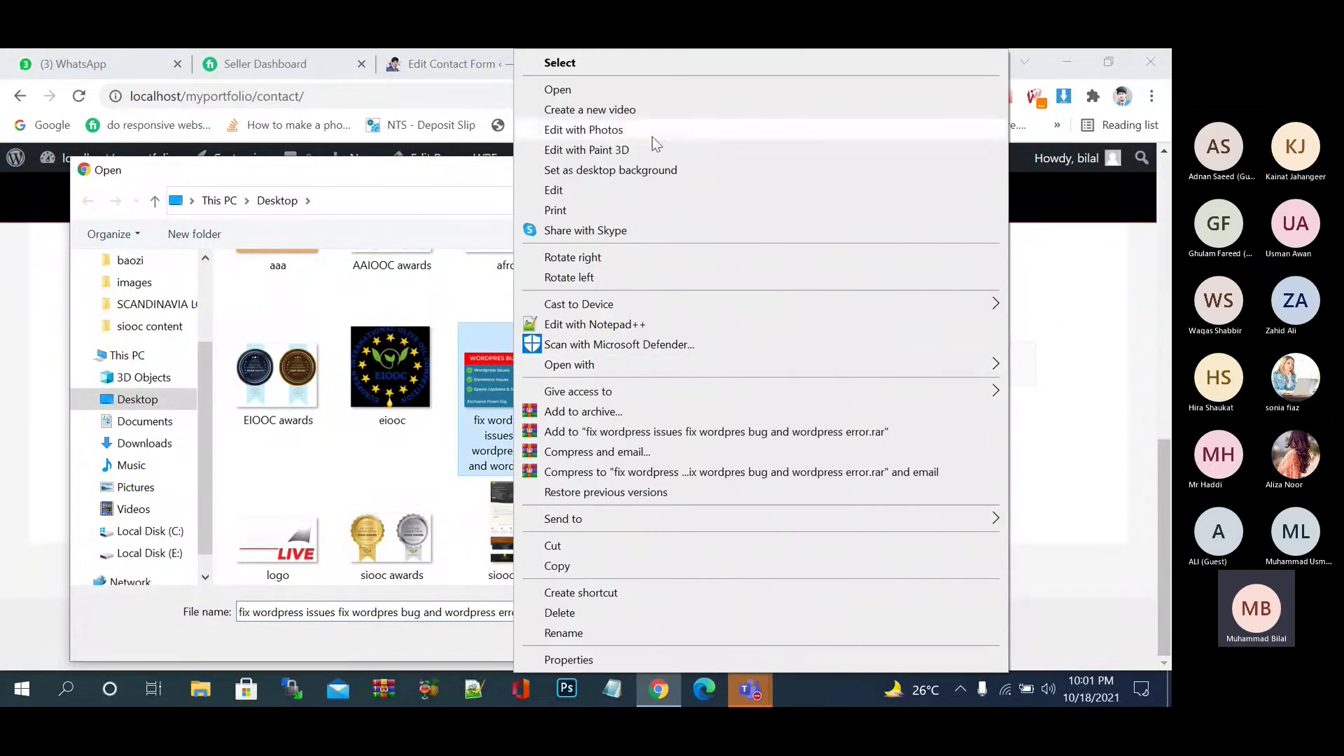
- View the 'fix wordpress issues' PNG in Photos, then bring up File Explorer
click(658, 91)
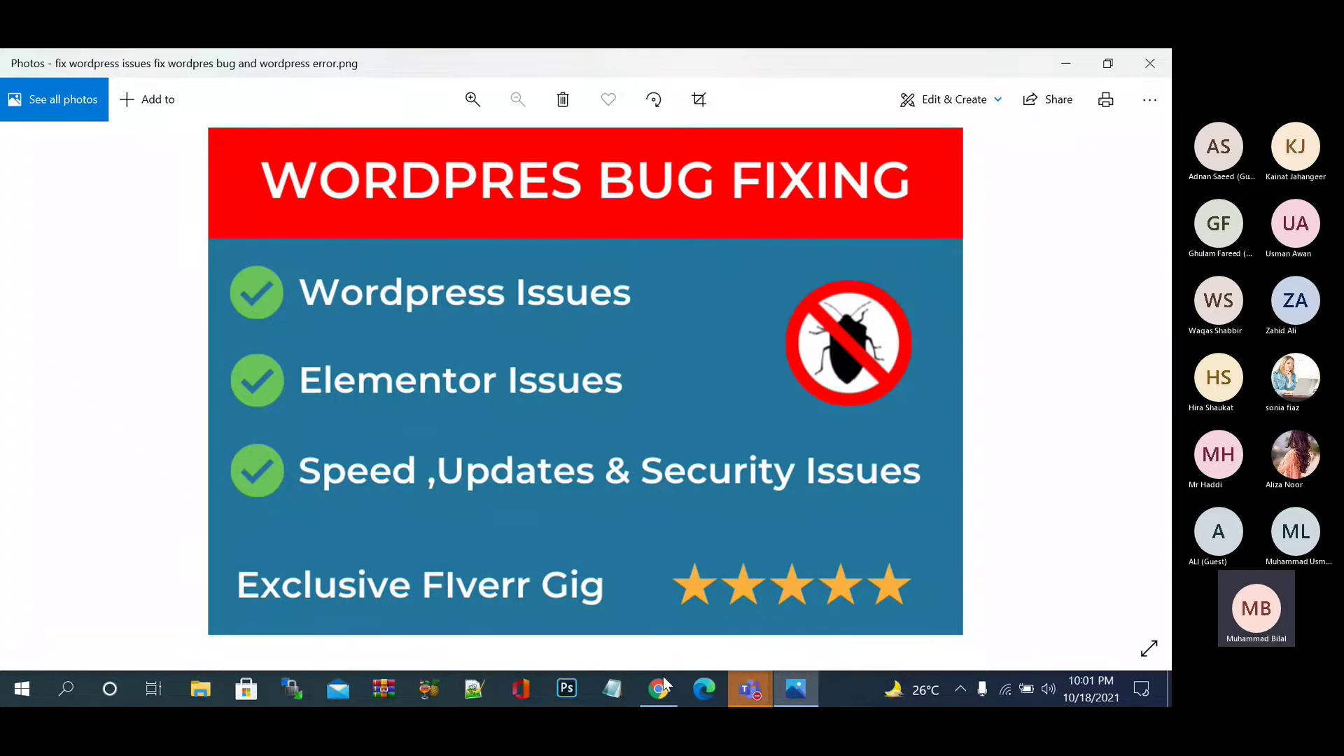
click(211, 691)
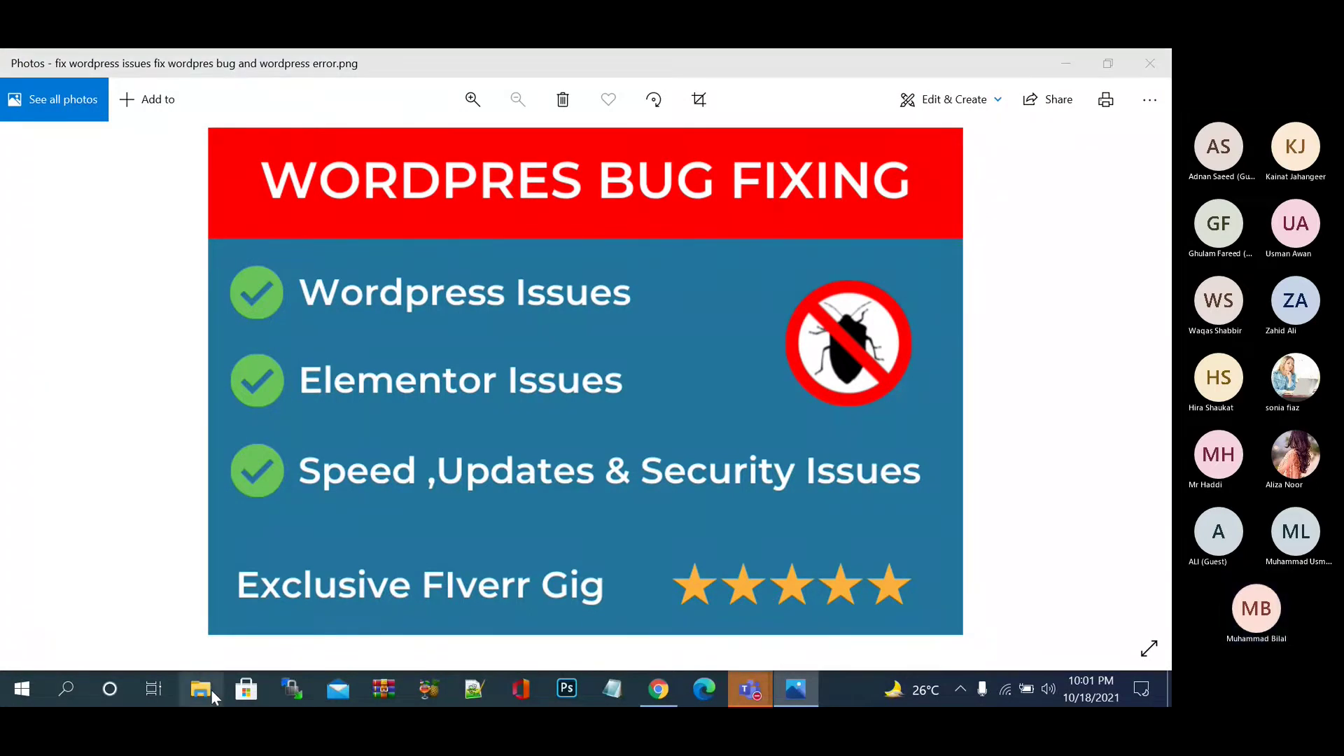
- Maximize File Explorer, browse Local Disk (E:) and select the 'fiverr gig image issues' file
click(354, 131)
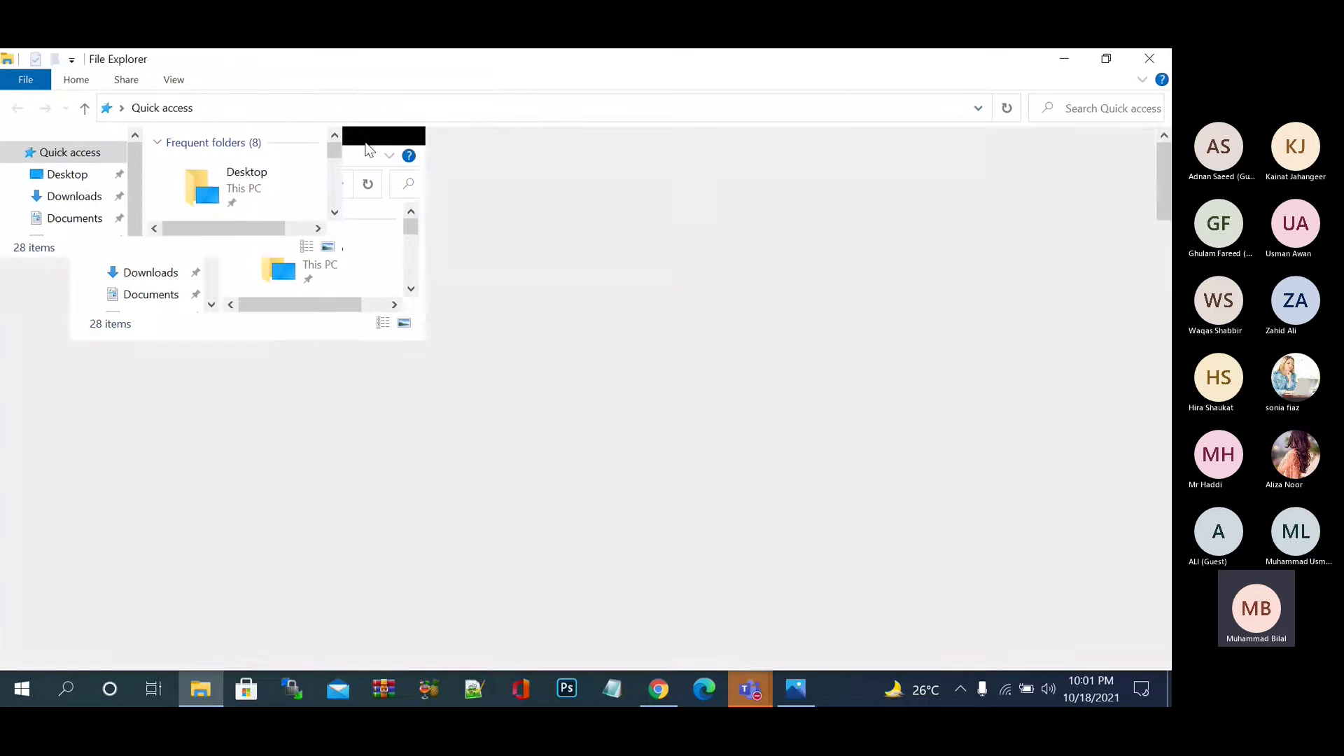
click(93, 556)
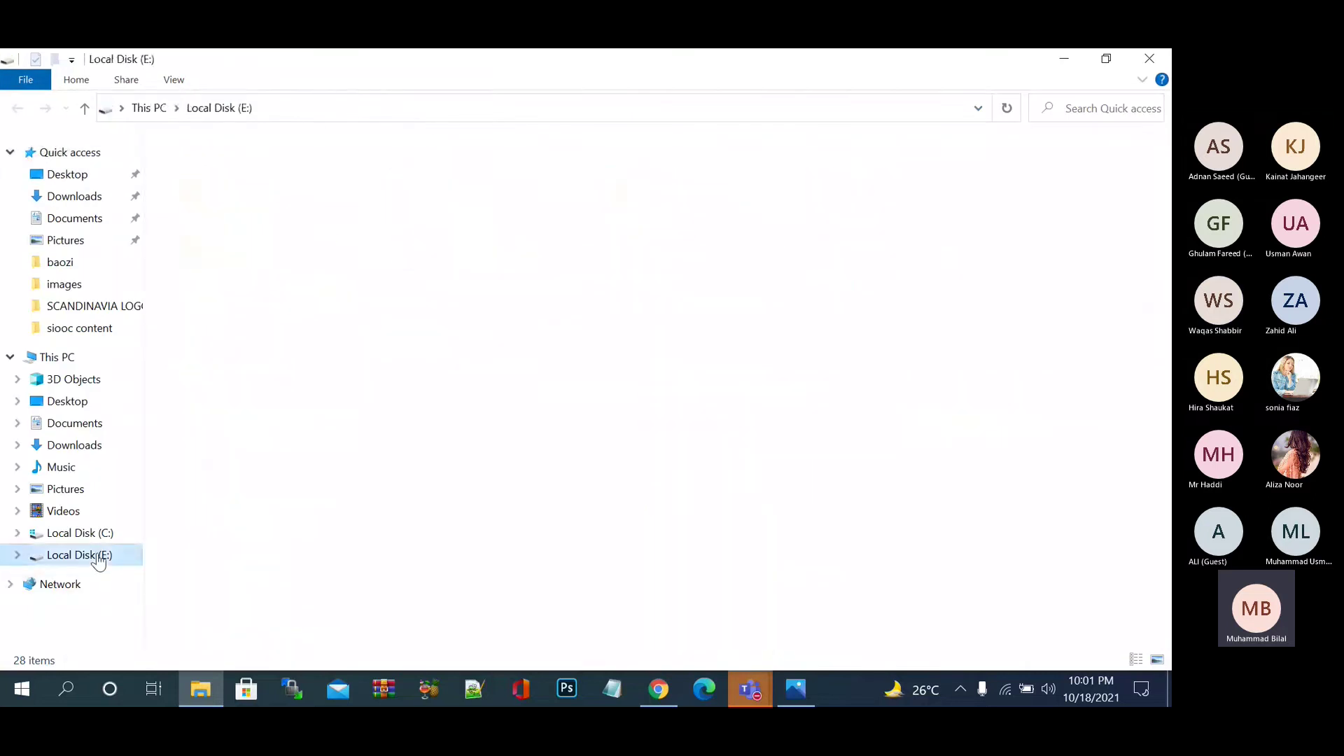
scroll(669, 388, down, 3)
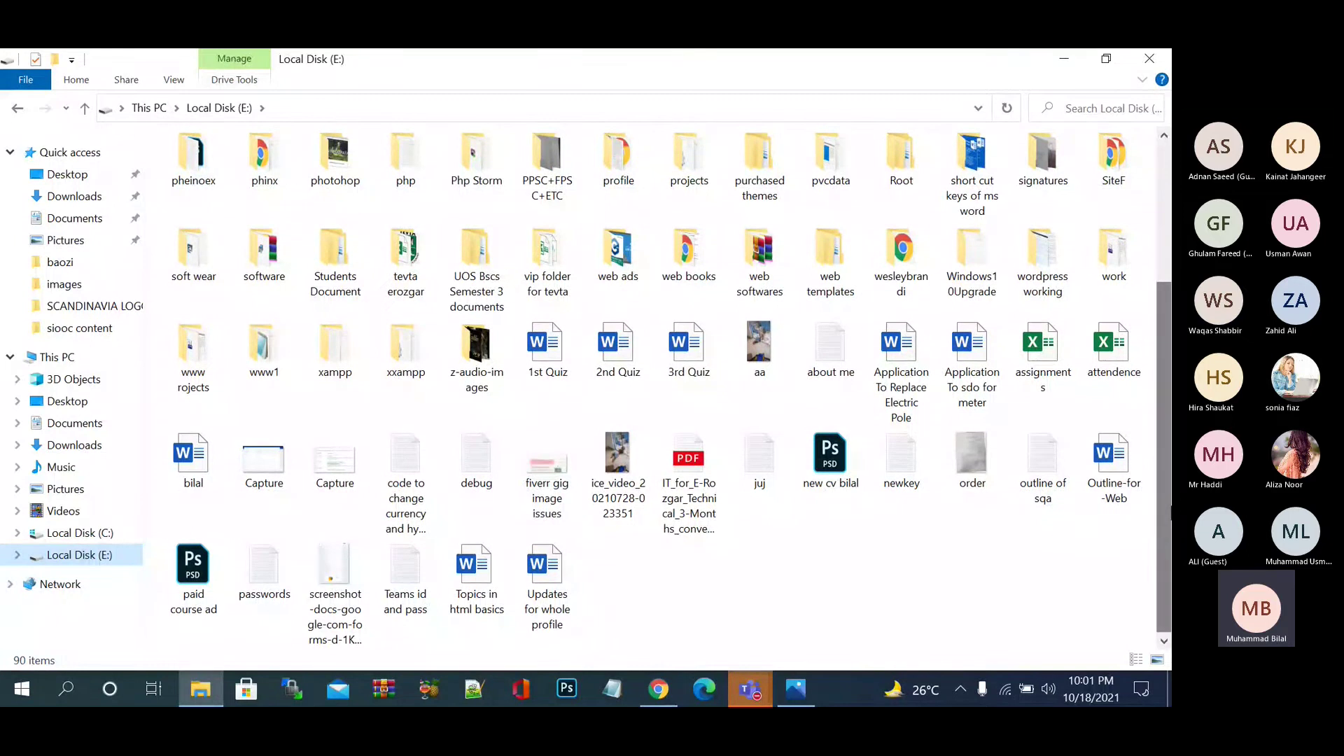
click(561, 498)
- Open 'fiverr gig image issues' in the Photos app
double_click(559, 497)
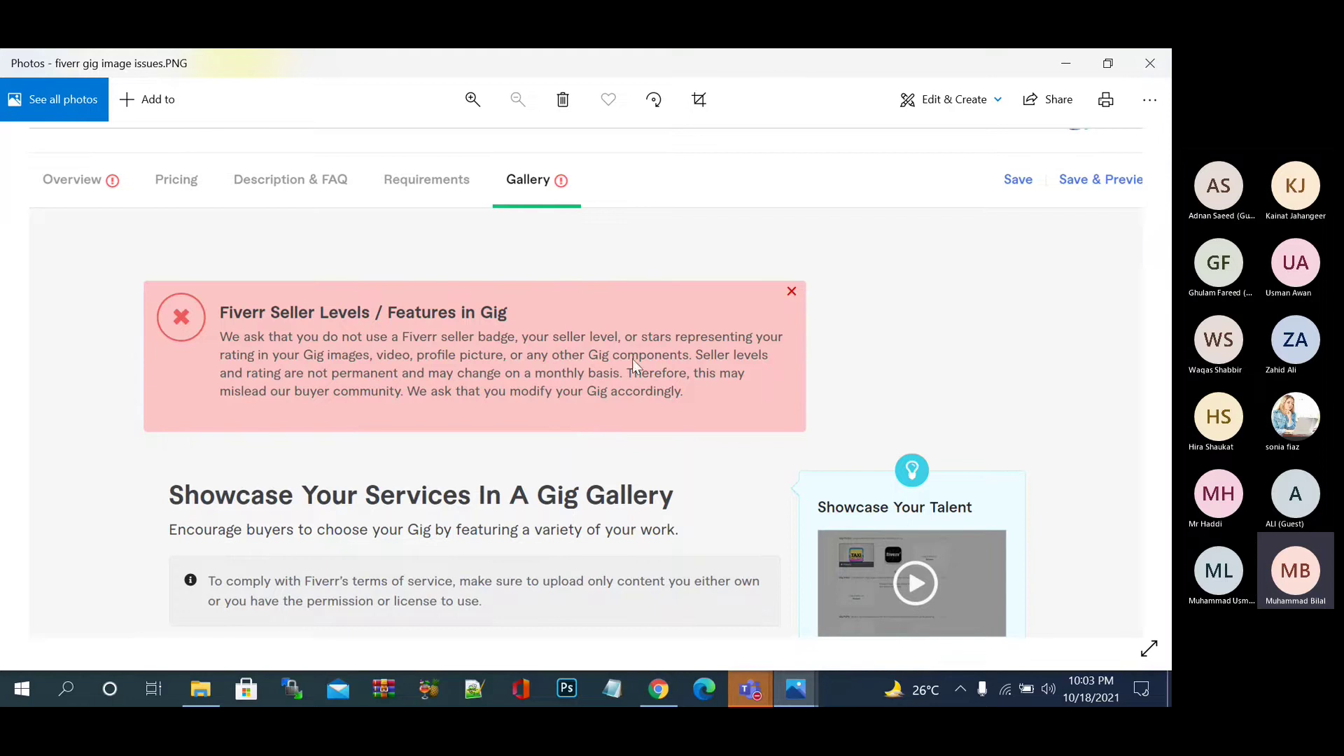
- Minimize Photos, return to Chrome and cancel the file picker with no file chosen
click(1066, 67)
click(670, 691)
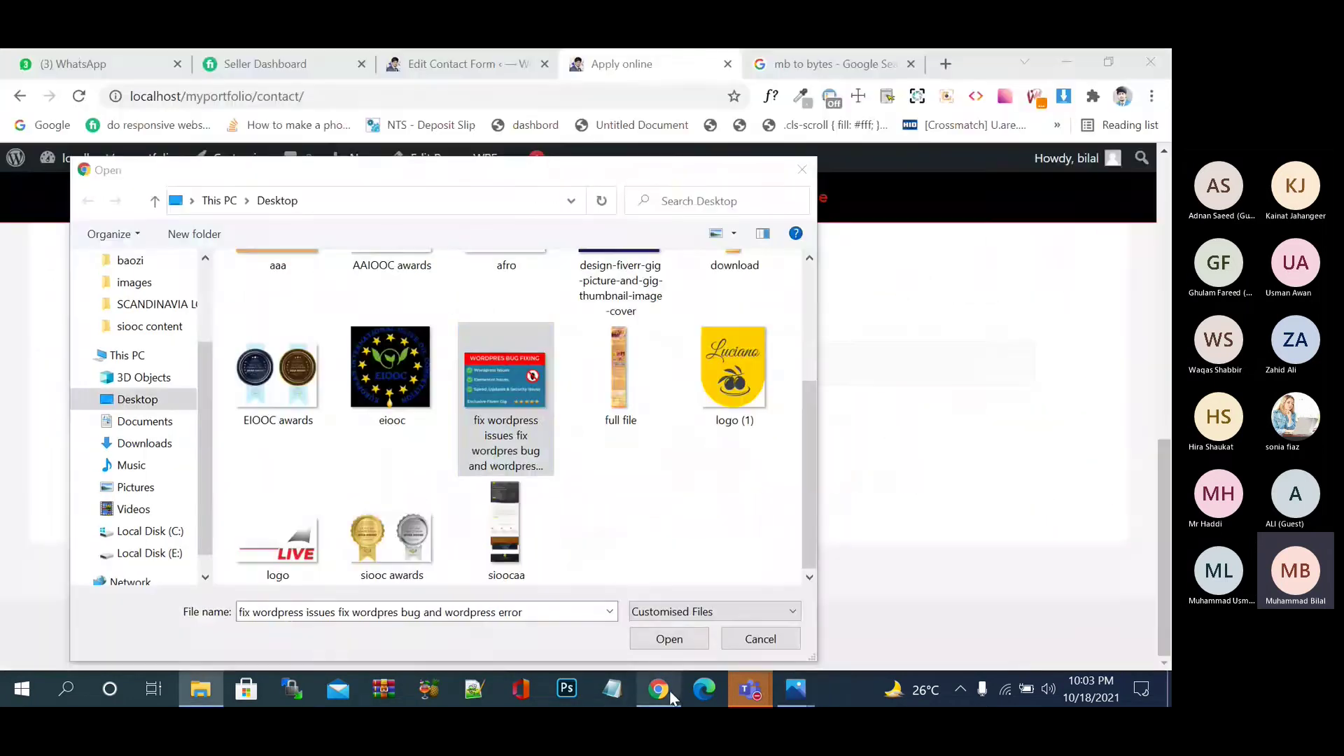
click(815, 170)
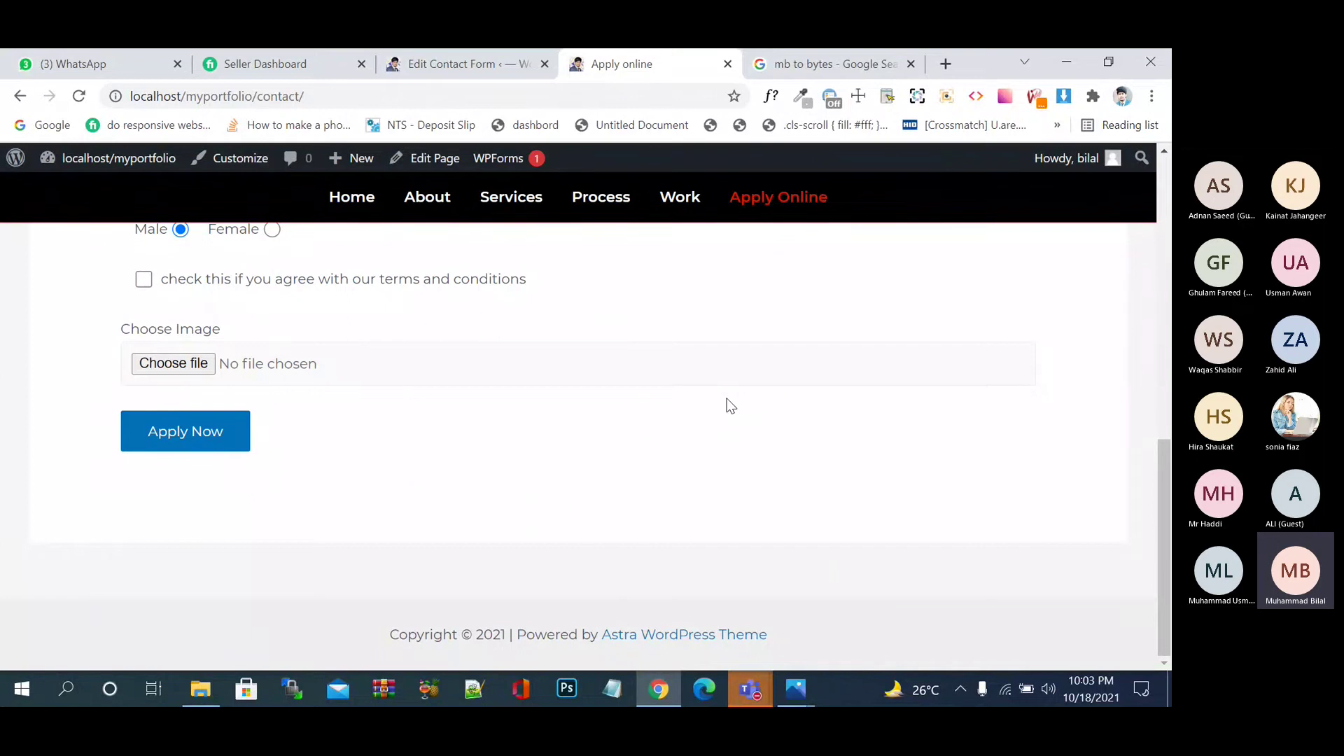
- Compare the template's Choose Image tag (5000000 bytes, jpg|png) with the live Apply online form
click(481, 69)
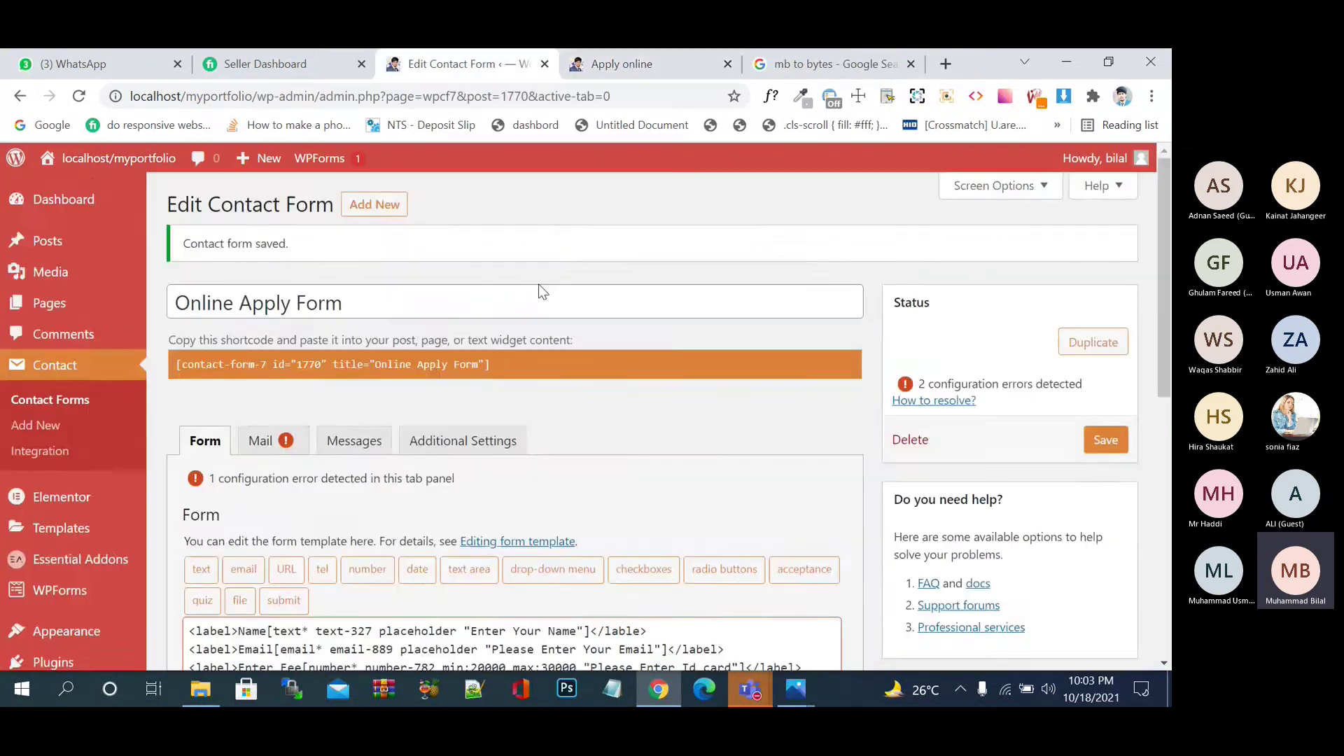
scroll(579, 401, down, 4)
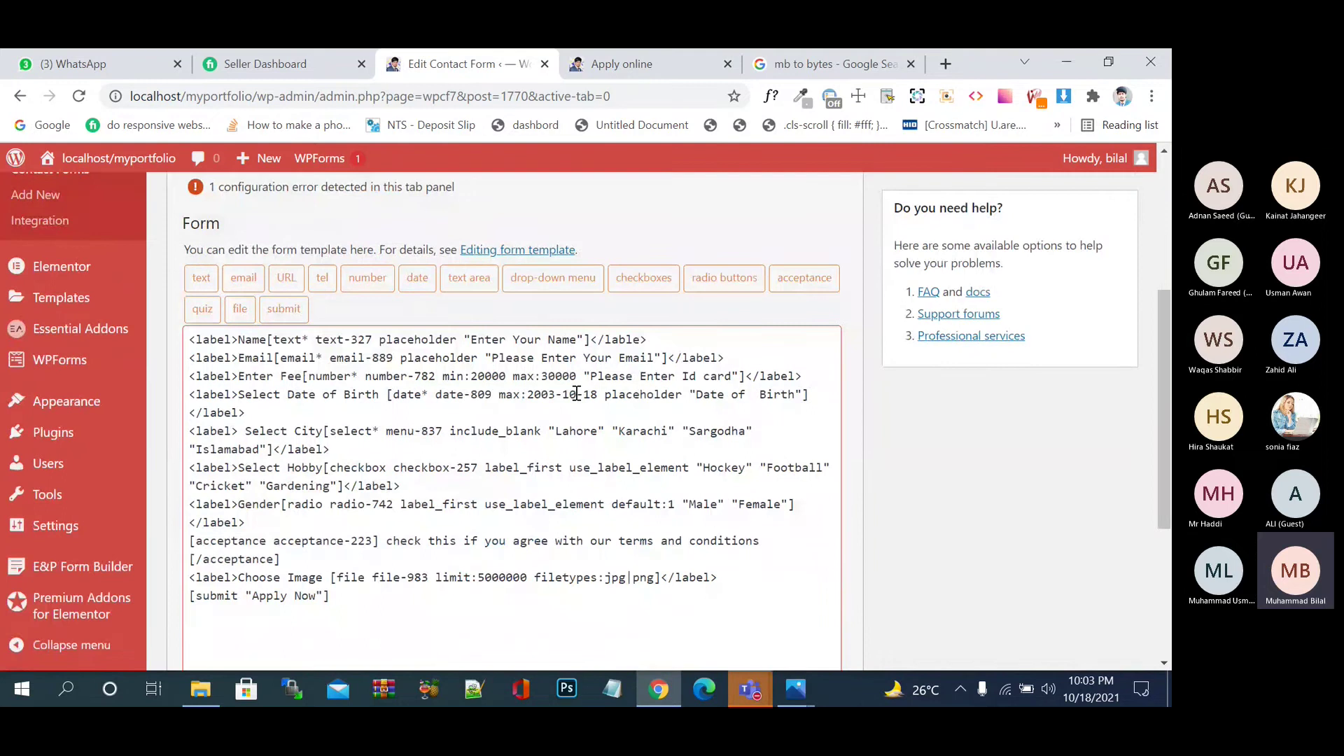
scroll(816, 470, down, 1)
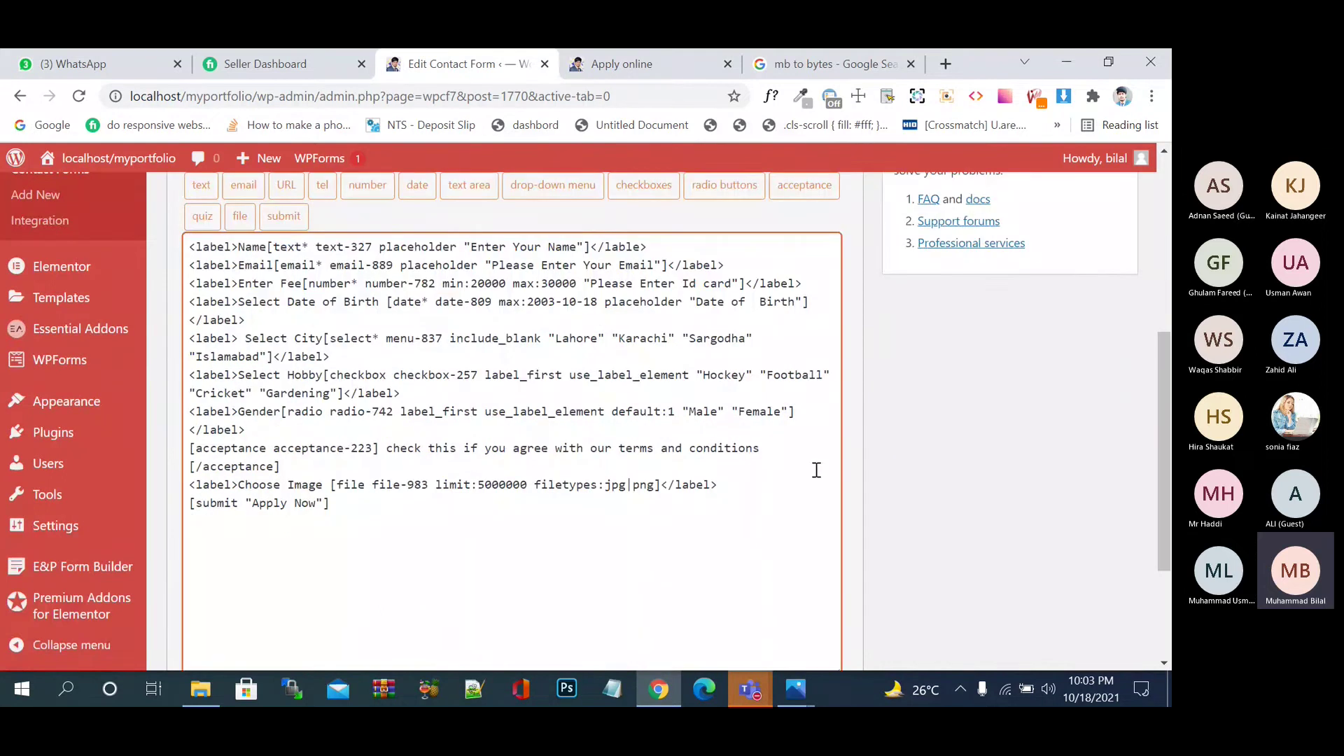
click(697, 69)
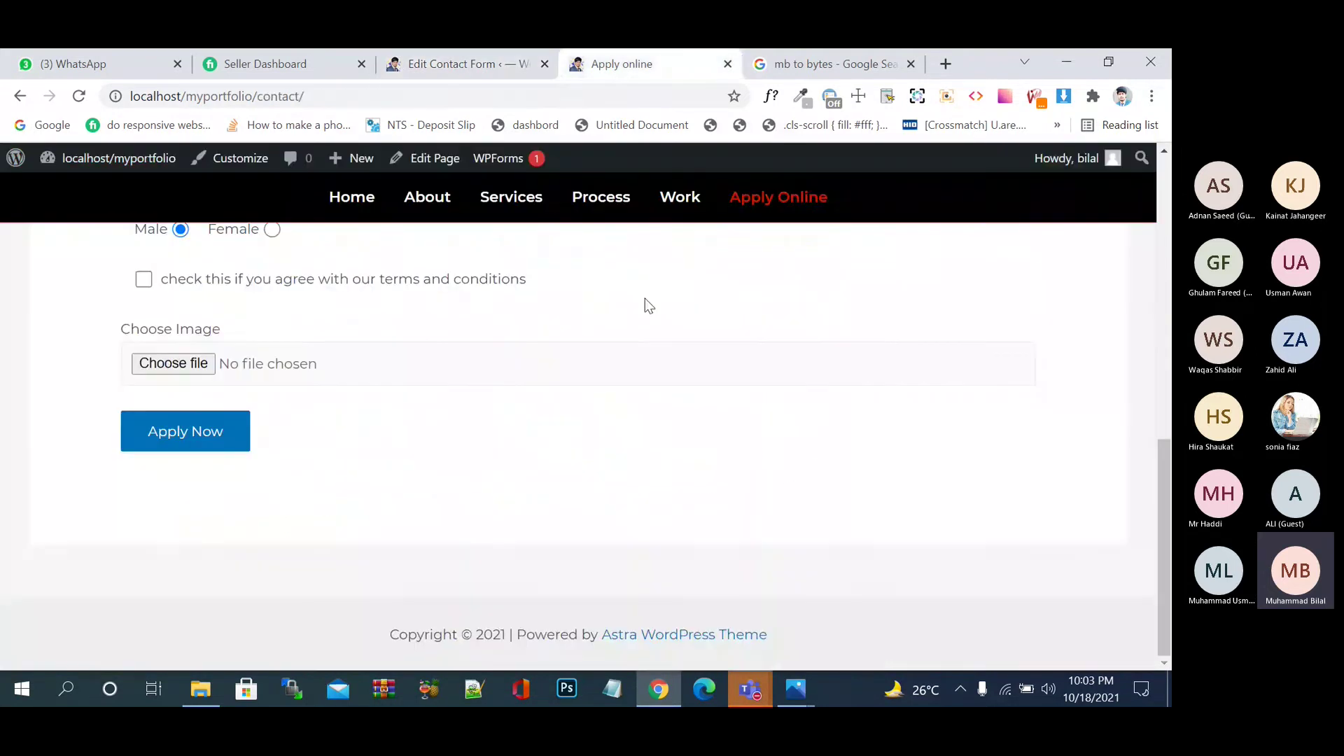
scroll(194, 448, up, 10)
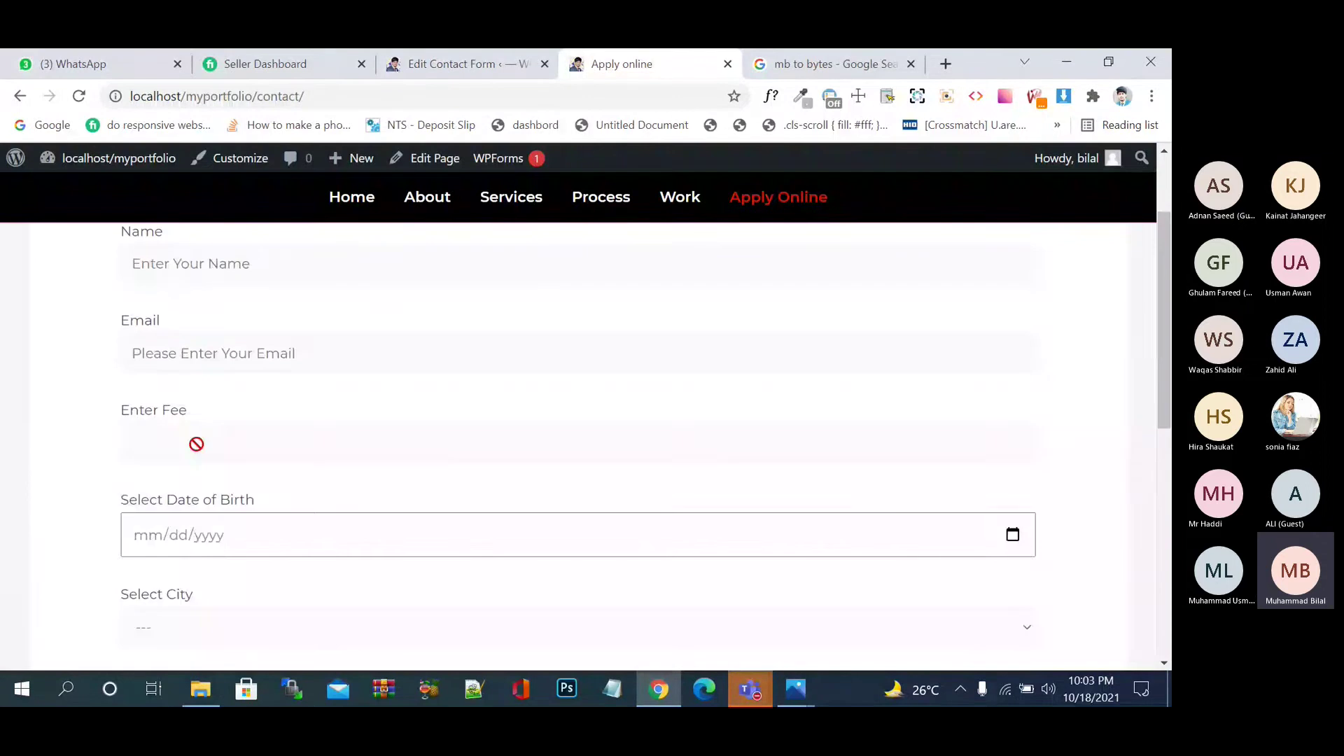
click(413, 59)
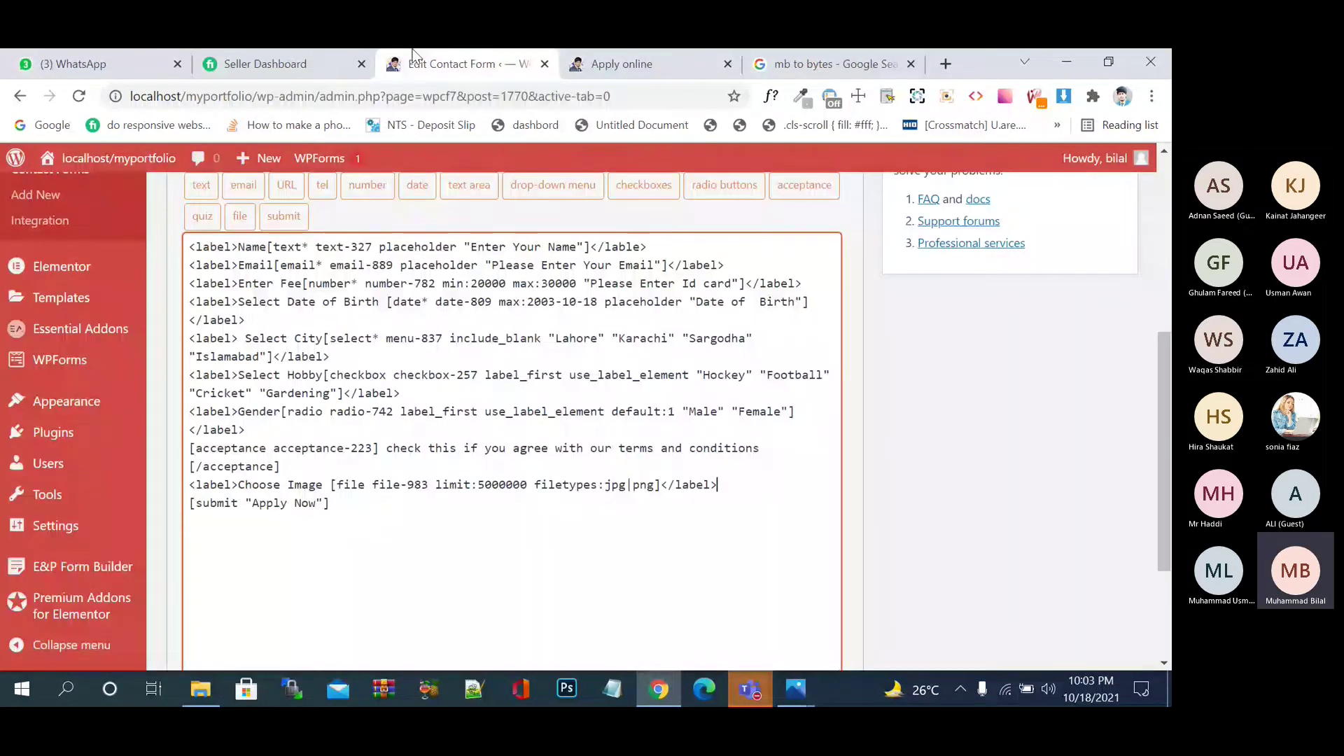
key(ctrl+s)
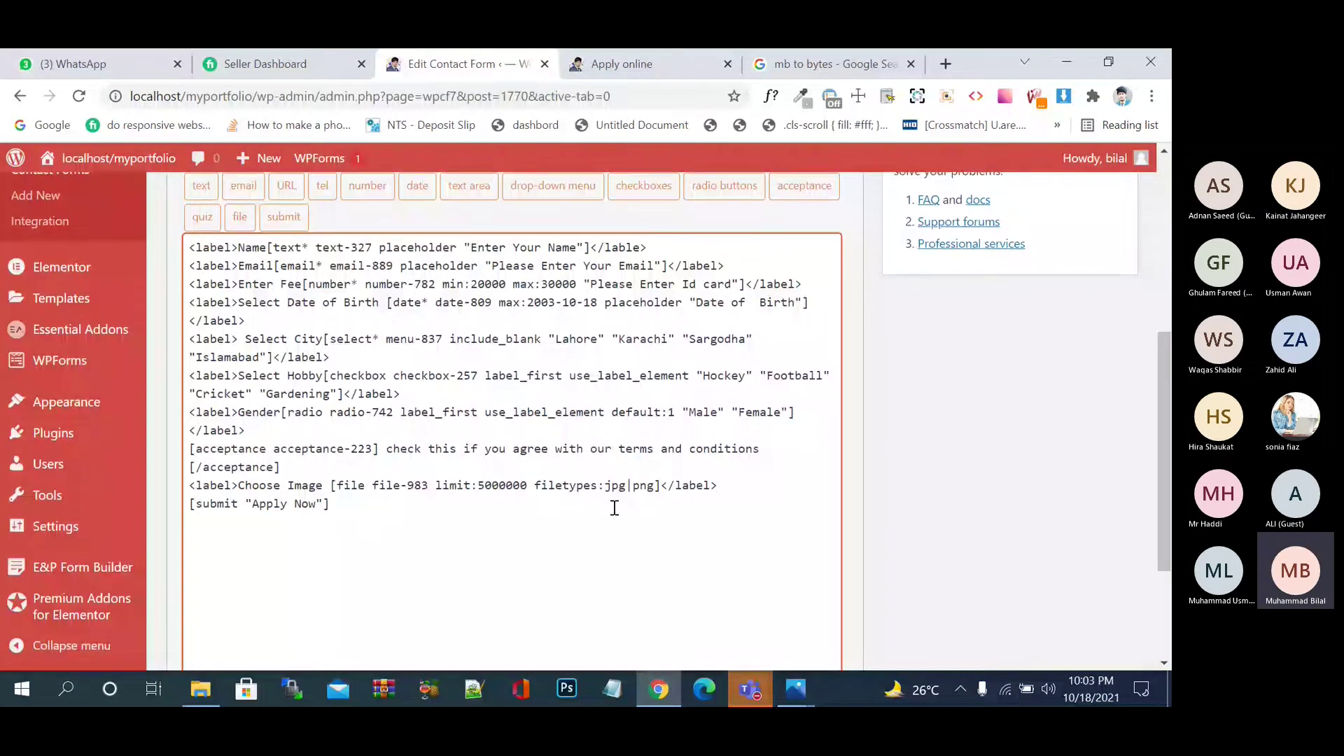
- Open the Apply online page from the Pages list in the block editor
click(49, 315)
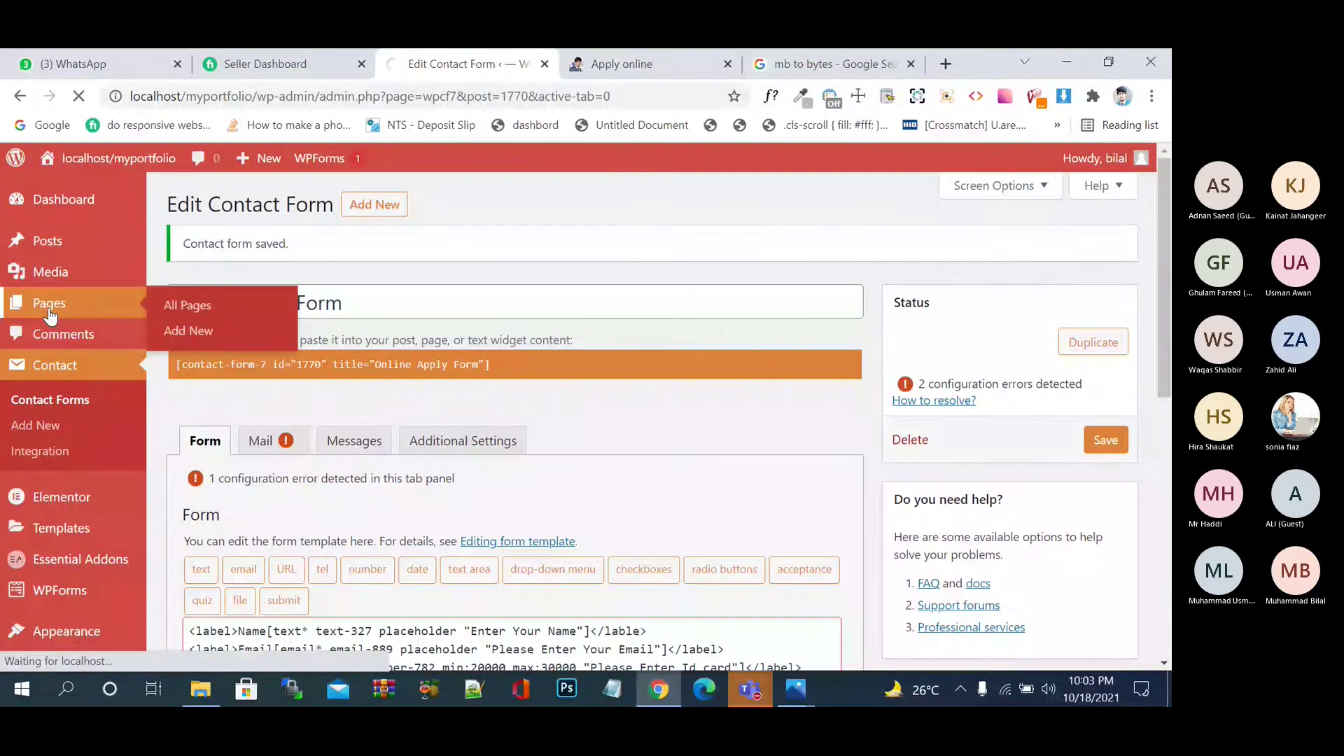
scroll(465, 502, down, 2)
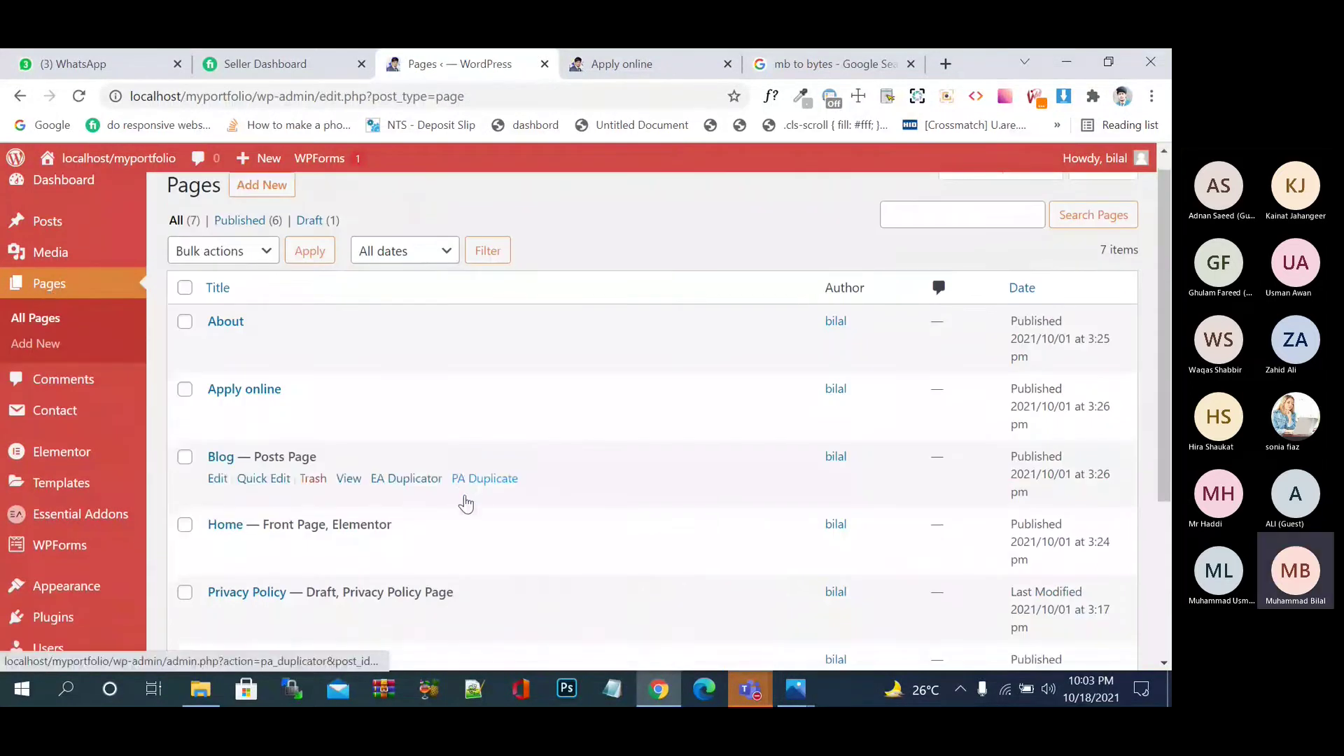
click(222, 313)
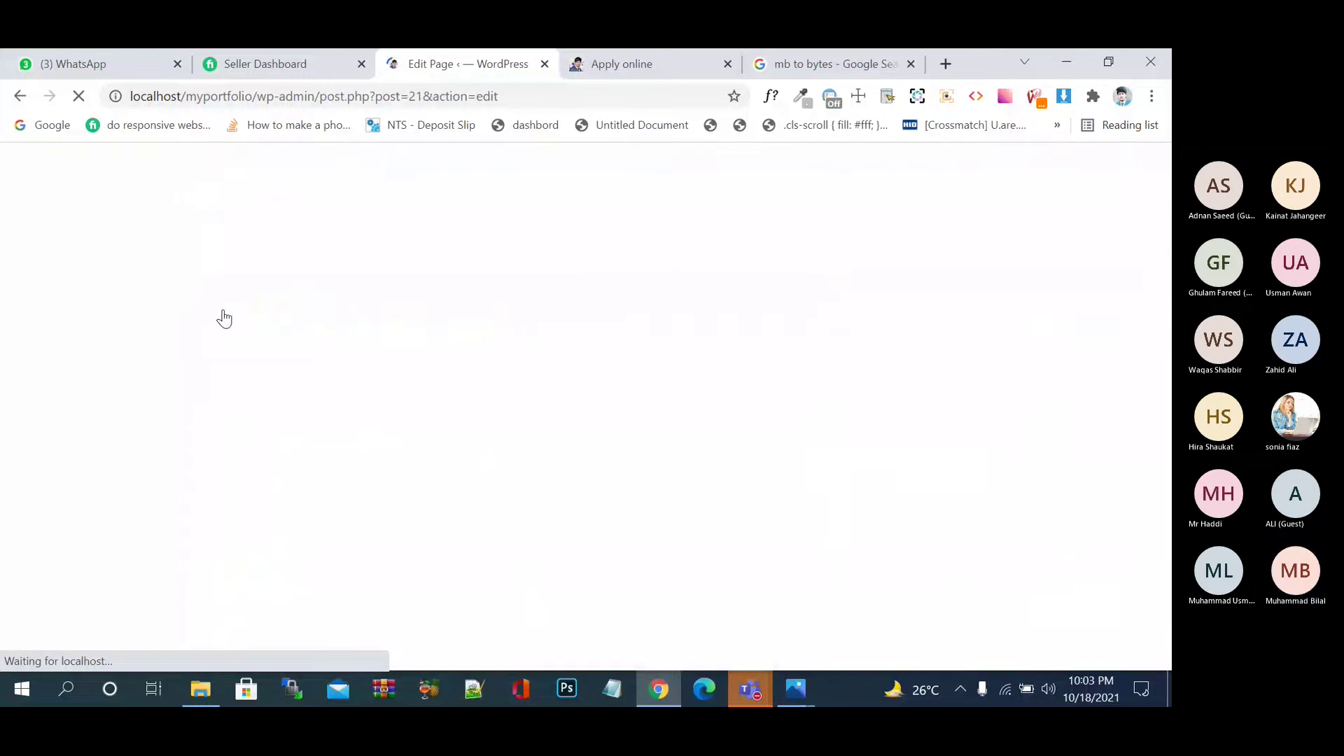
- Remove the Contact Form 7 shortcode block from the page
right_click(340, 422)
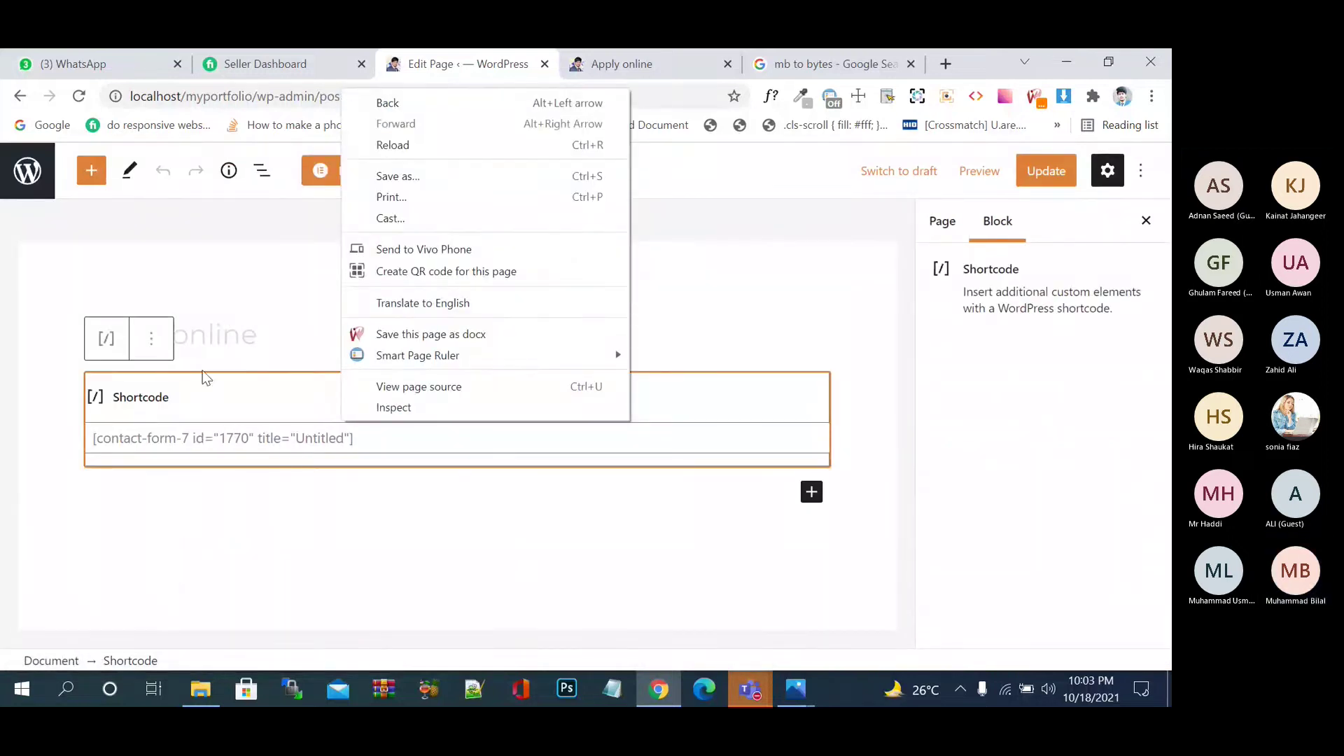
click(157, 338)
click(151, 425)
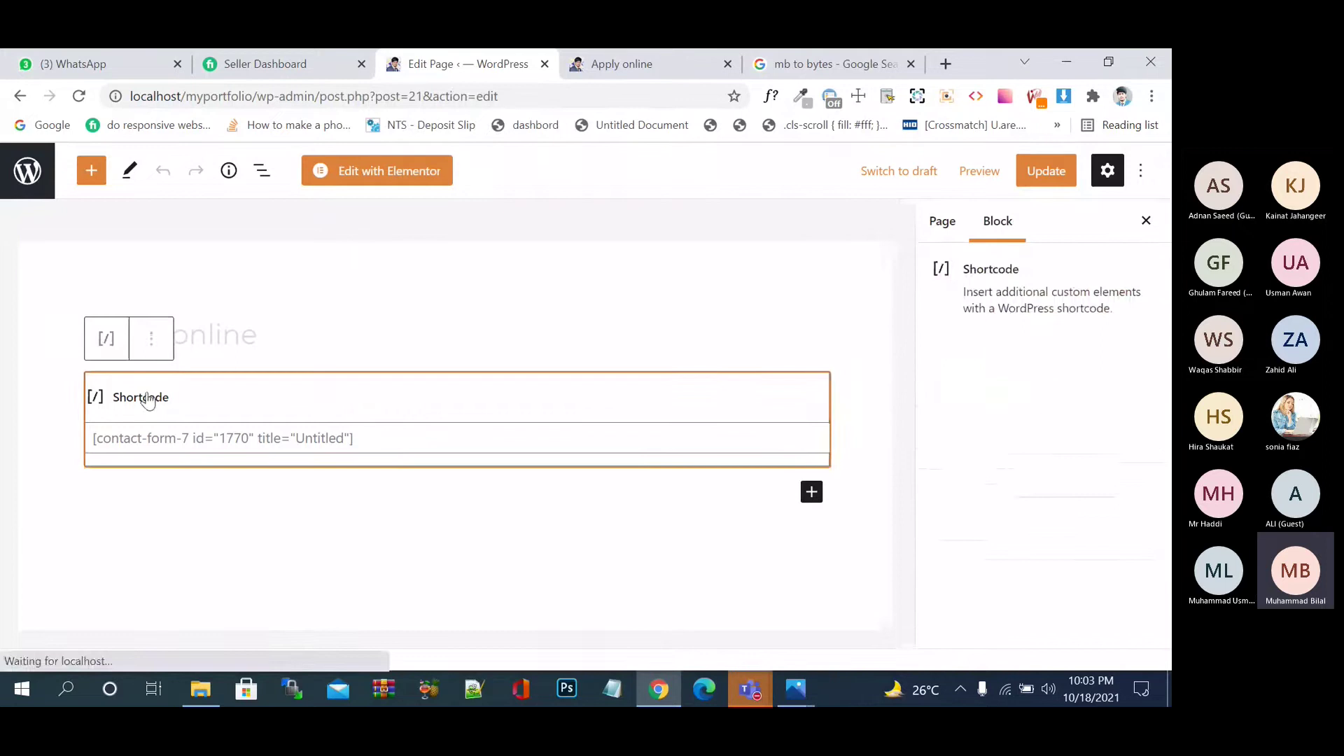
click(150, 339)
scroll(219, 546, down, 1)
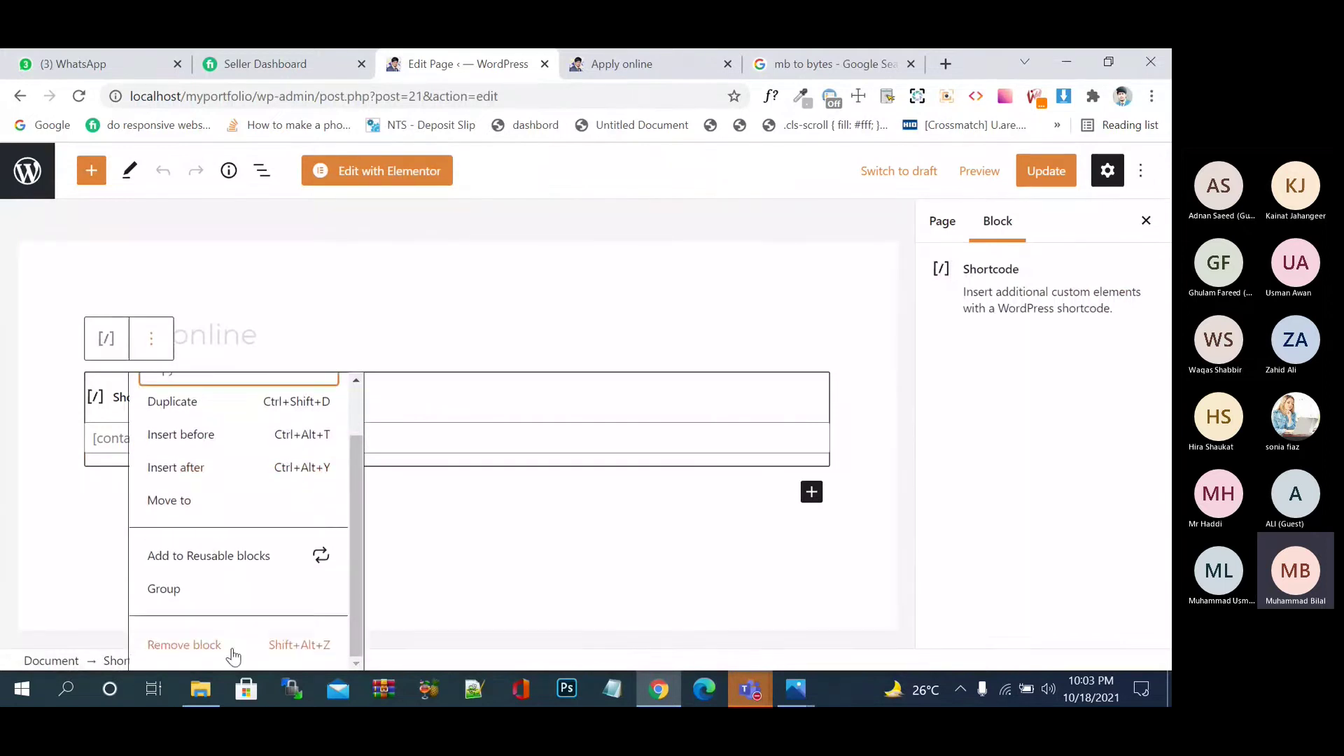
click(233, 645)
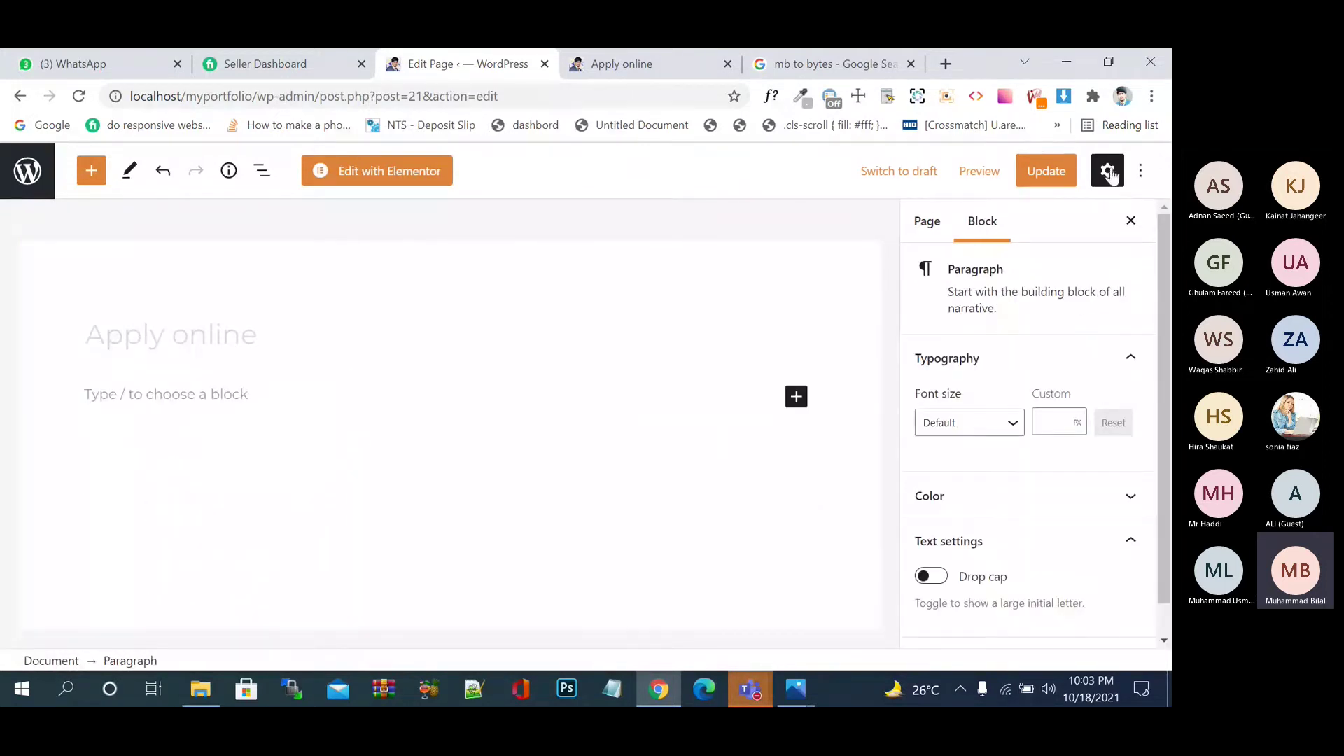
- Update the page and reload the live Apply online page to confirm the form is gone
click(1057, 171)
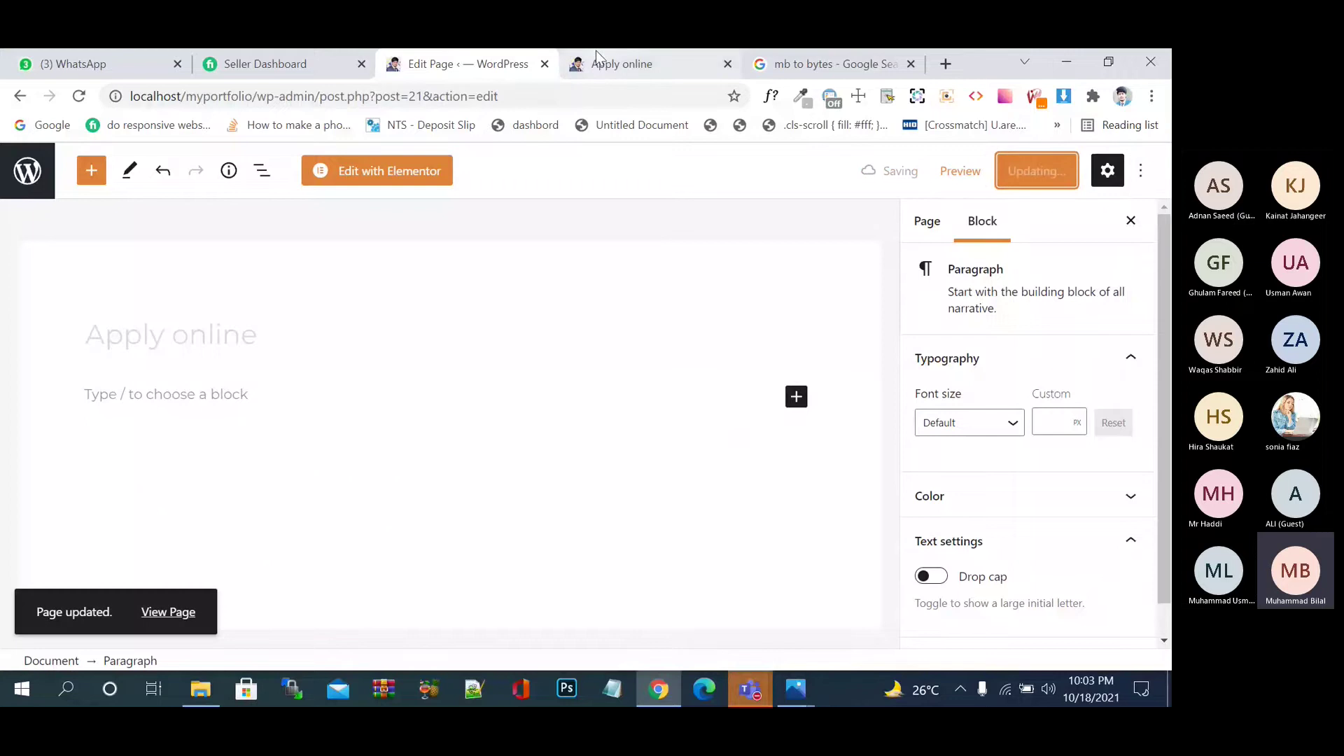
click(621, 68)
click(78, 97)
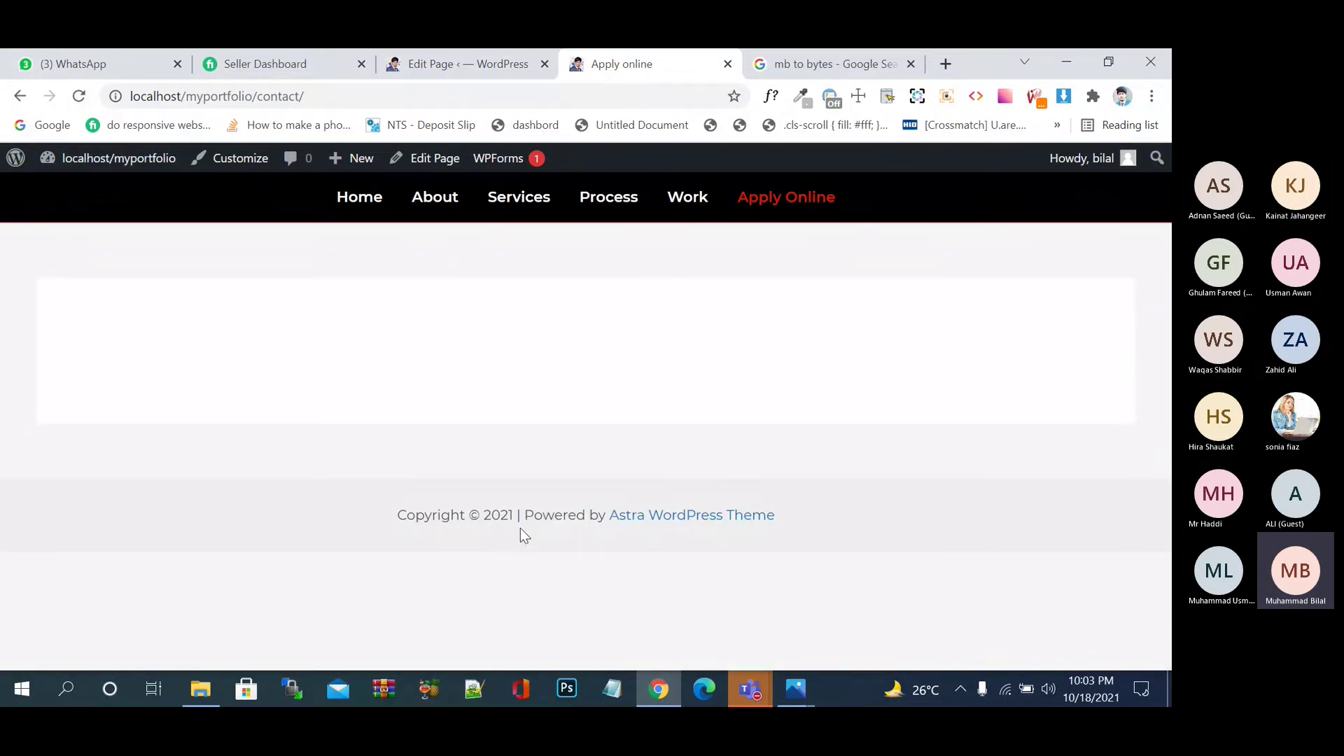
- From All Pages, edit the Apply online page and launch Edit with Elementor
key(ctrl+shift+Tab)
click(41, 184)
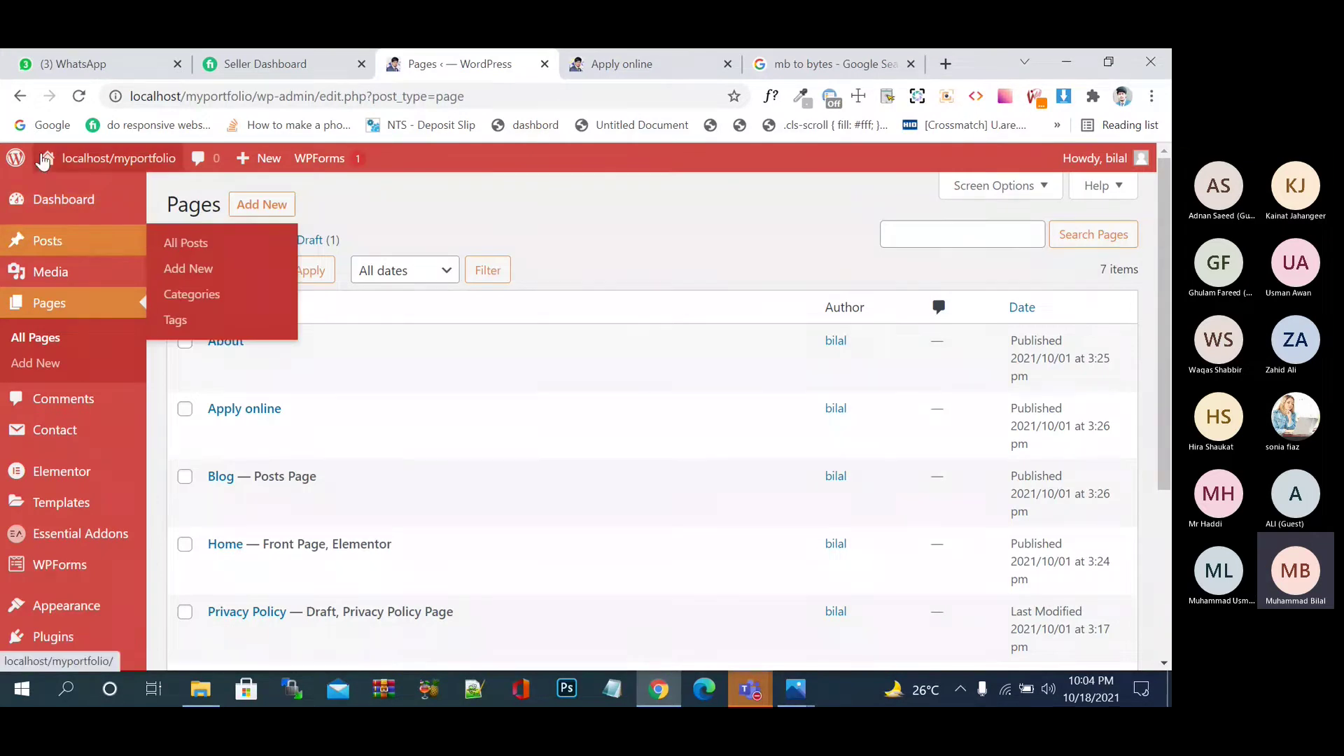
mouse_move(295, 420)
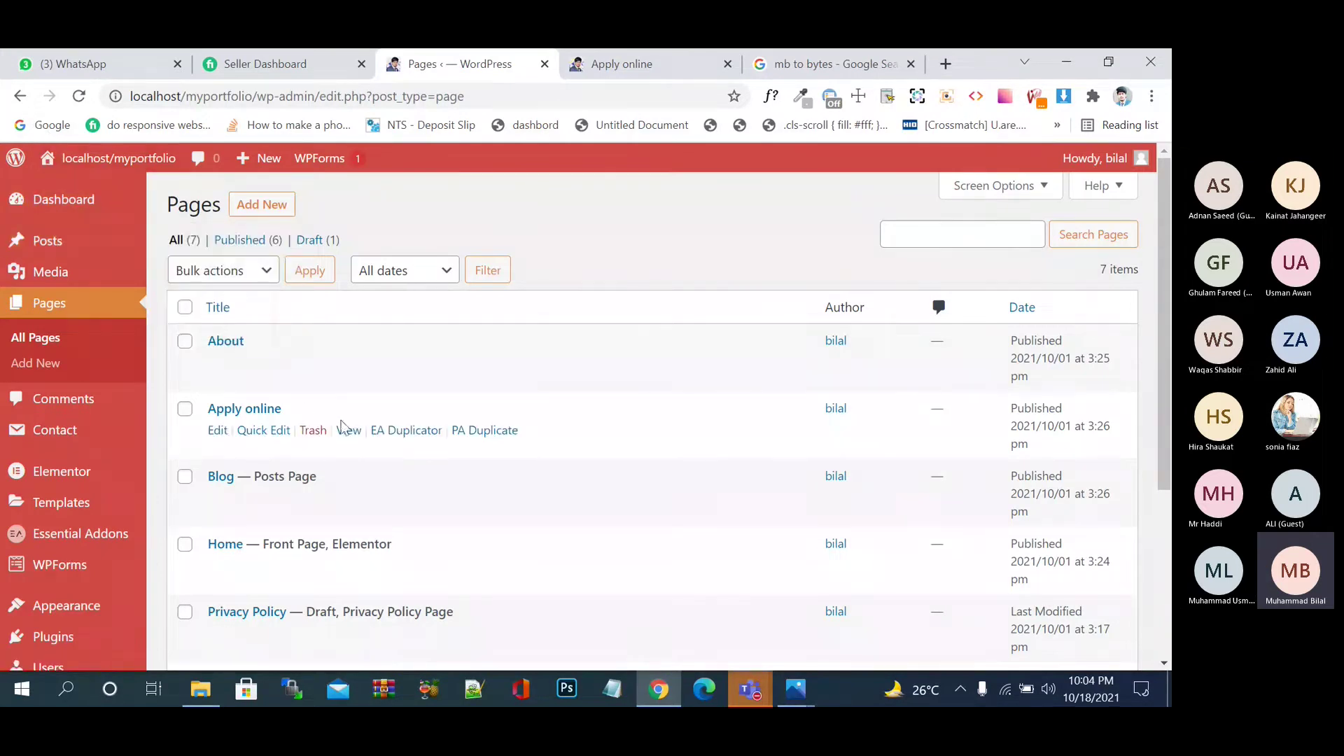
click(218, 430)
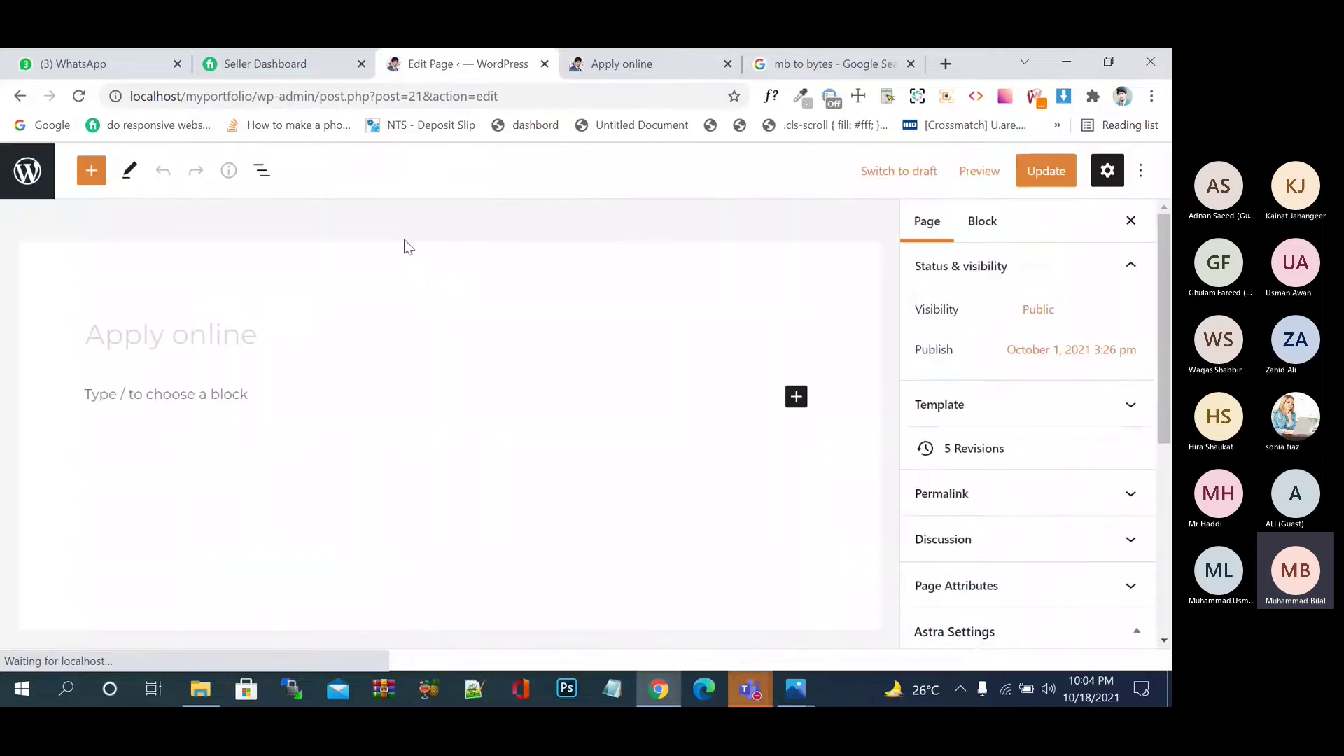
click(347, 175)
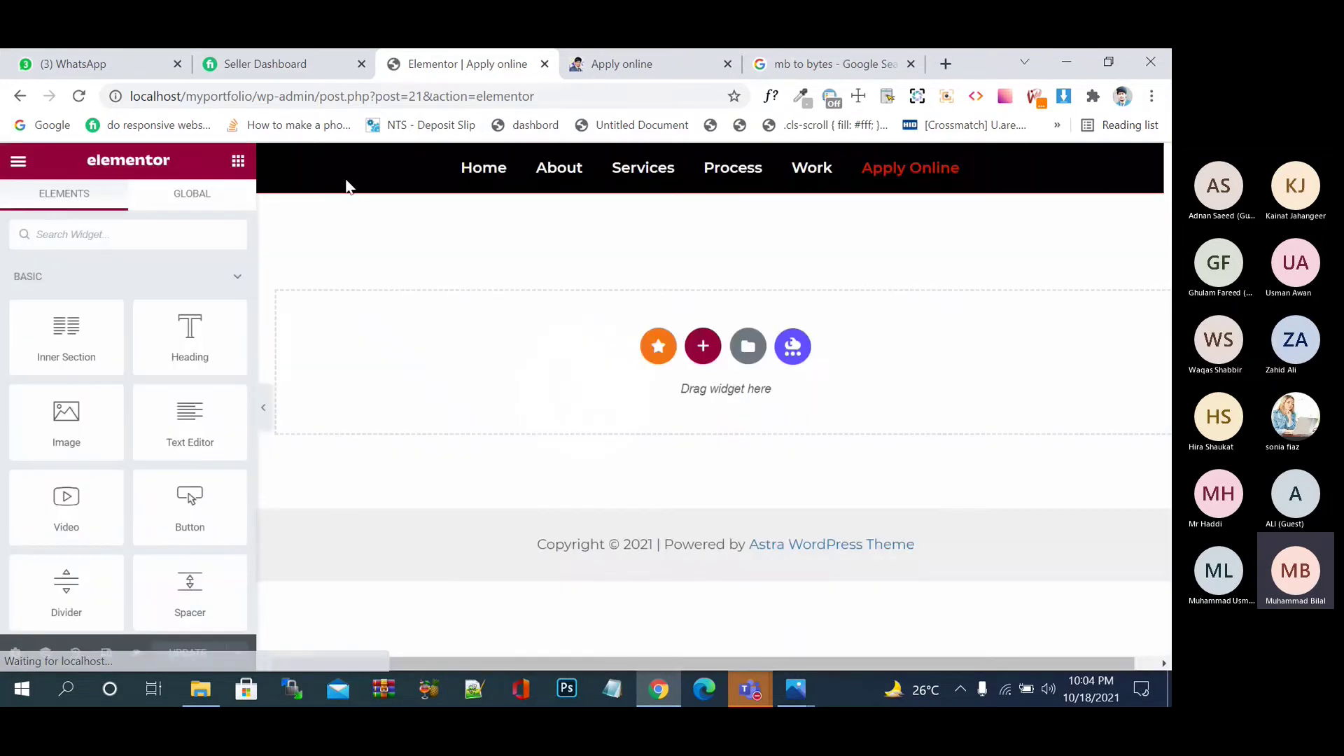
- Add a new section at the top and duplicate its column to make two columns
click(169, 241)
text(co)
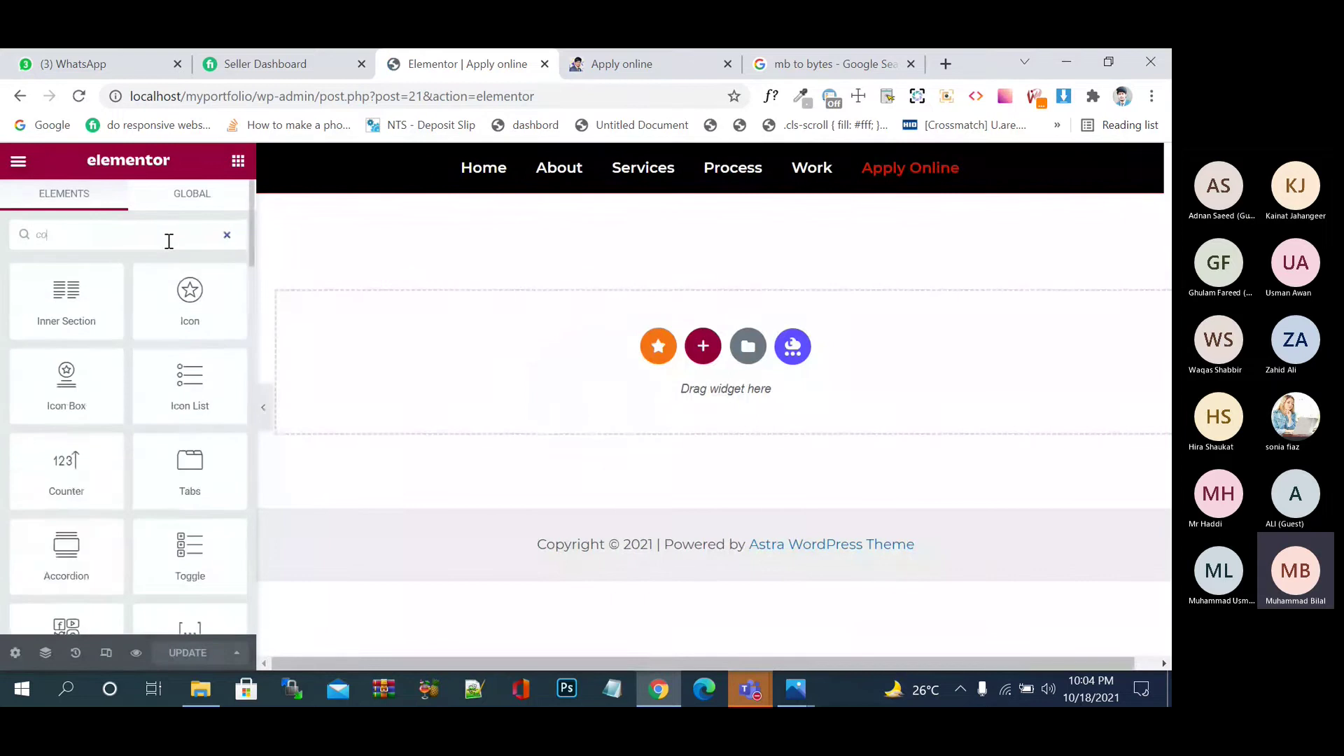
text(n)
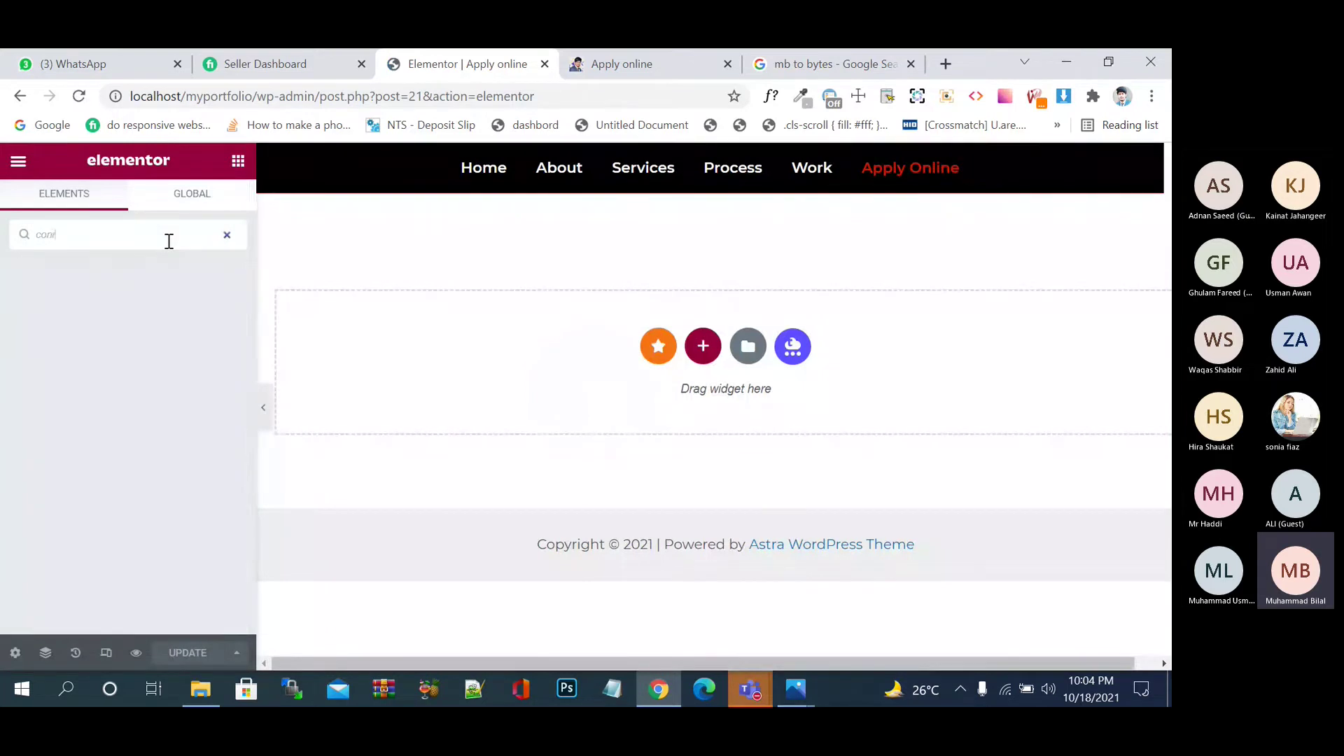
text(tact)
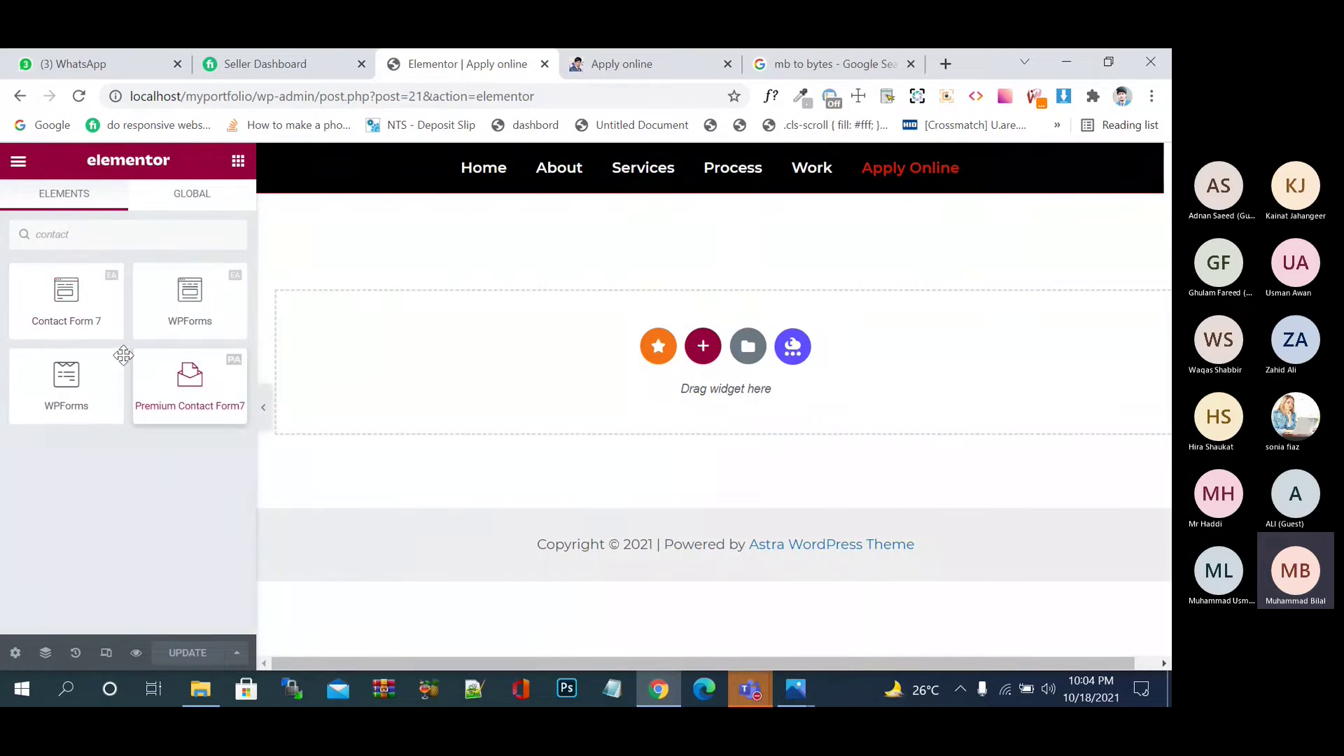
click(703, 346)
click(484, 394)
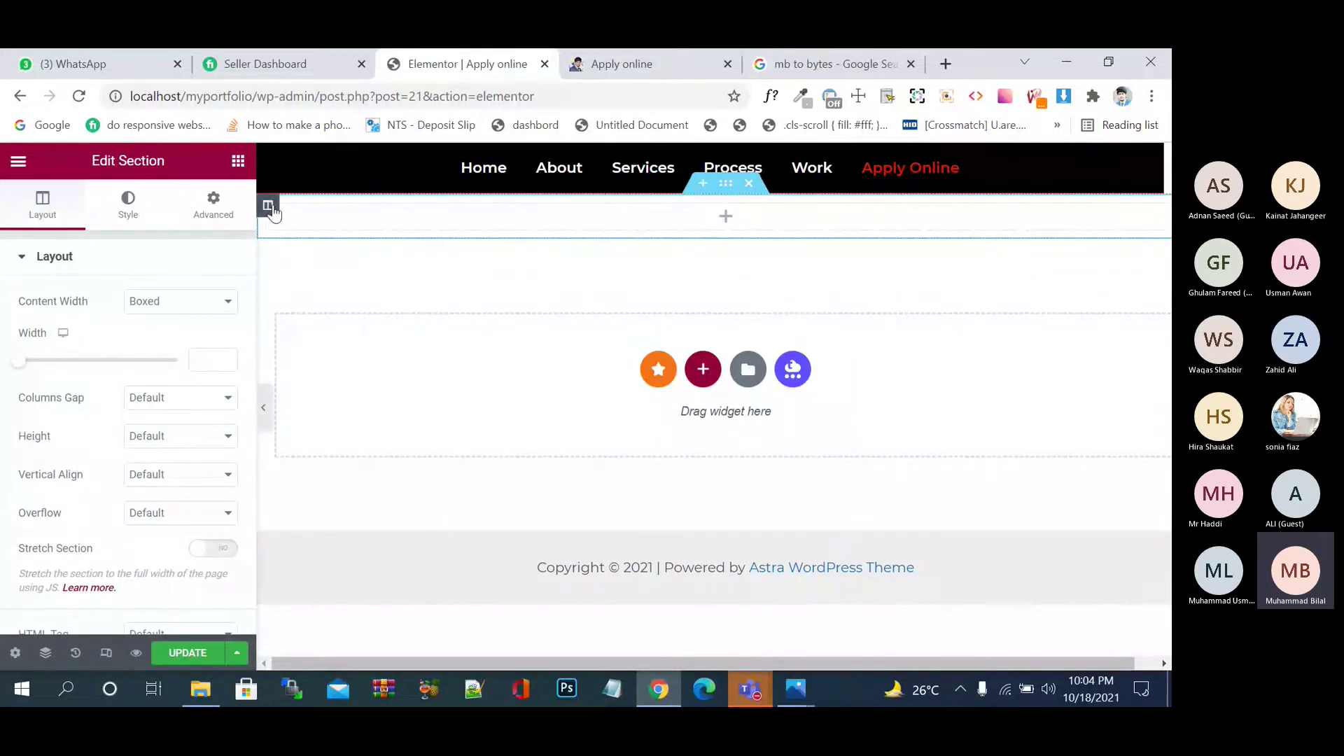
right_click(273, 213)
click(310, 245)
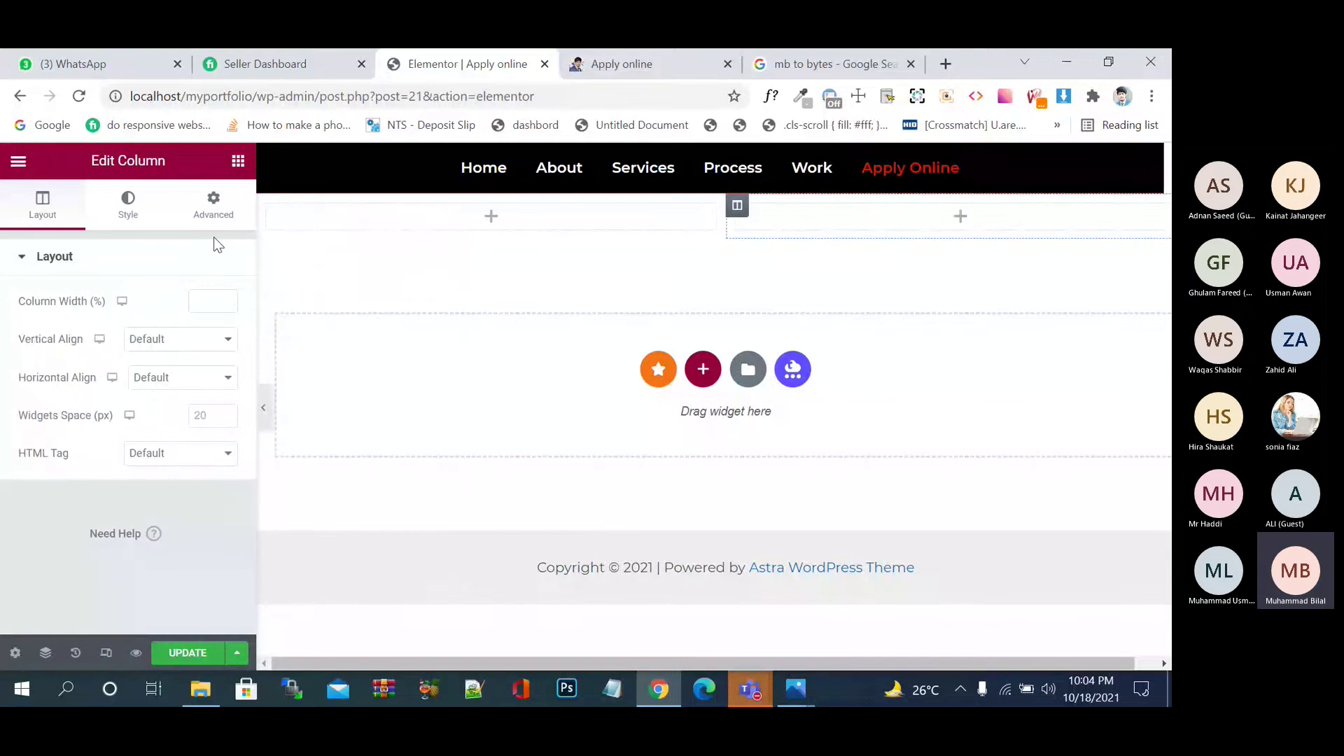
- Search 'contact' and drag the Contact Form 7 widget into the right column
click(238, 163)
text(con)
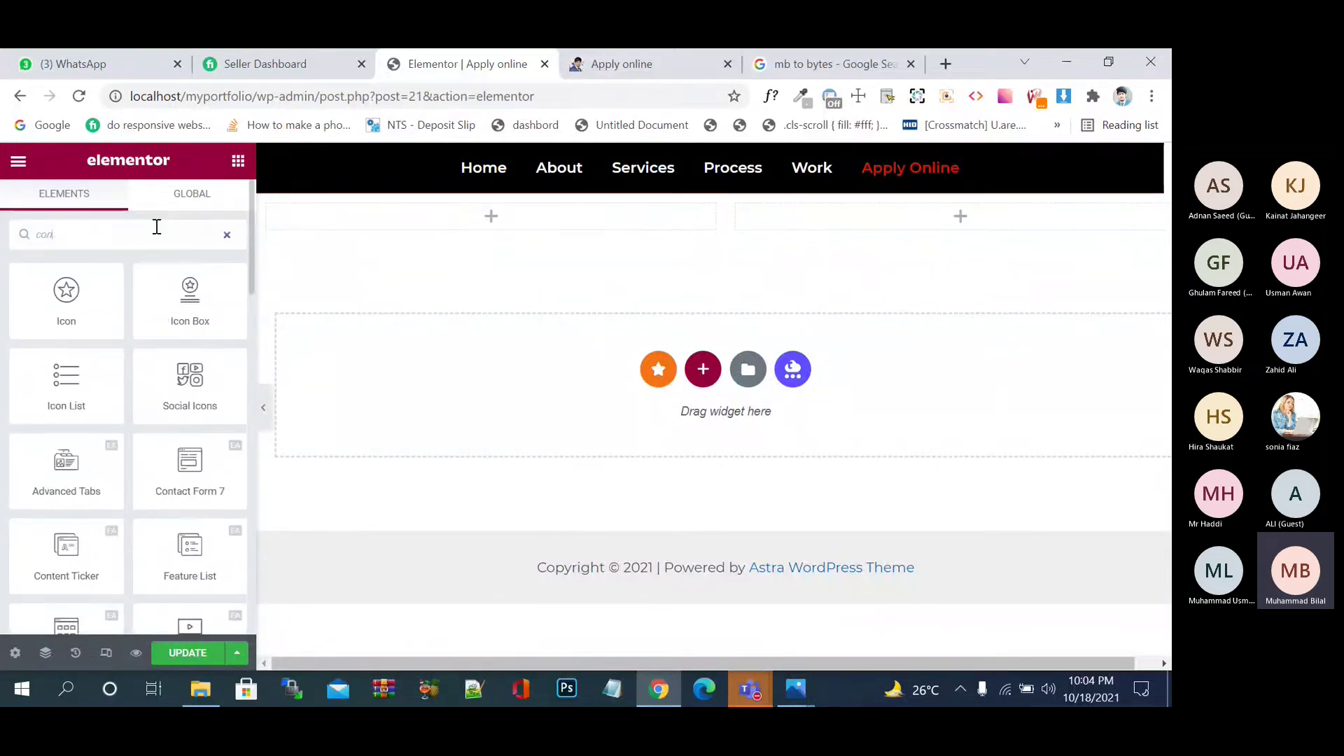
text(tact)
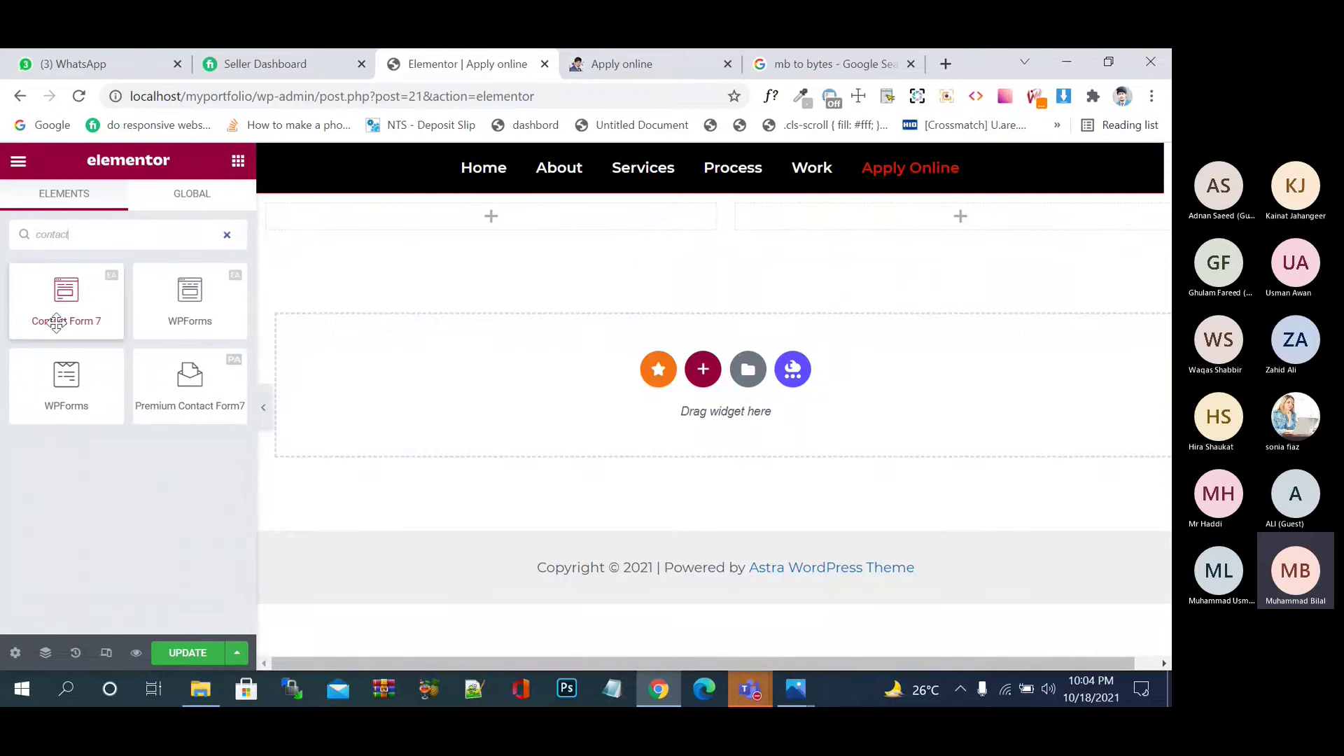
drag(56, 324, 888, 221)
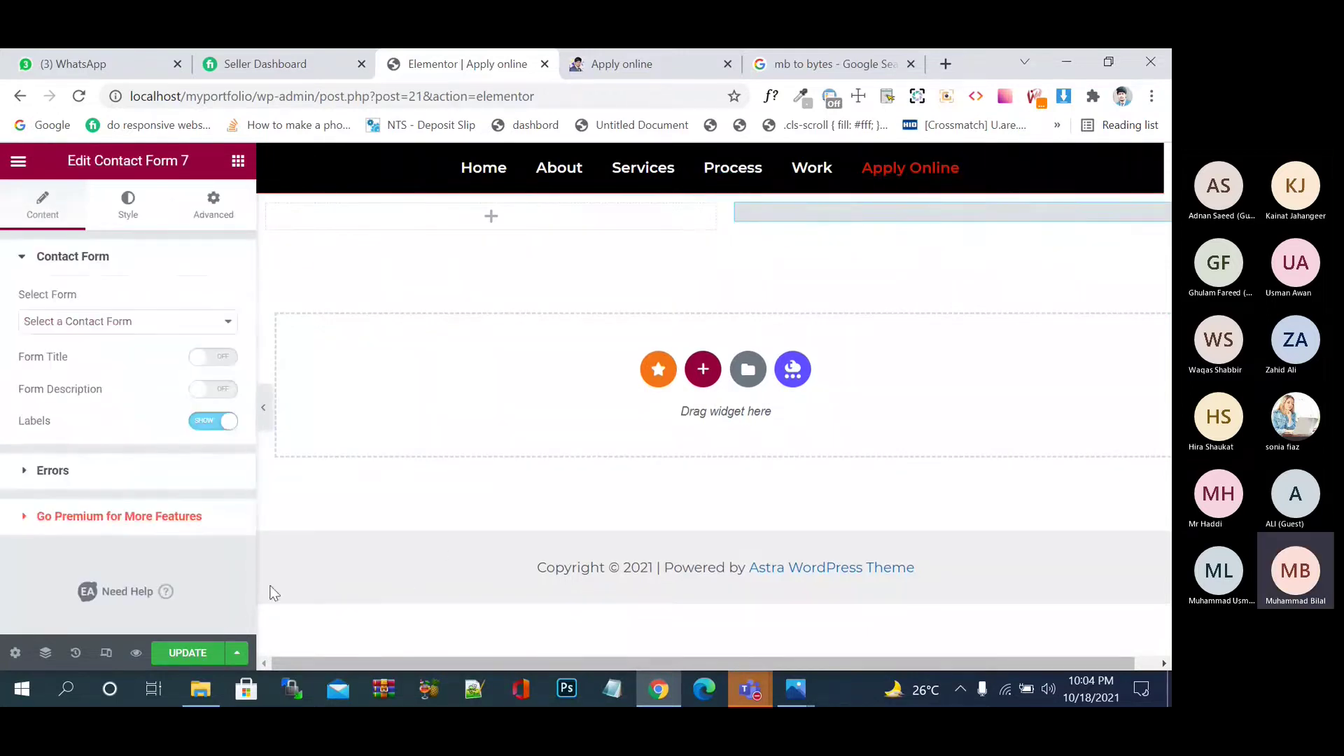
- Save the page with the empty widget and reload the live Apply online page
click(193, 655)
click(648, 52)
click(78, 96)
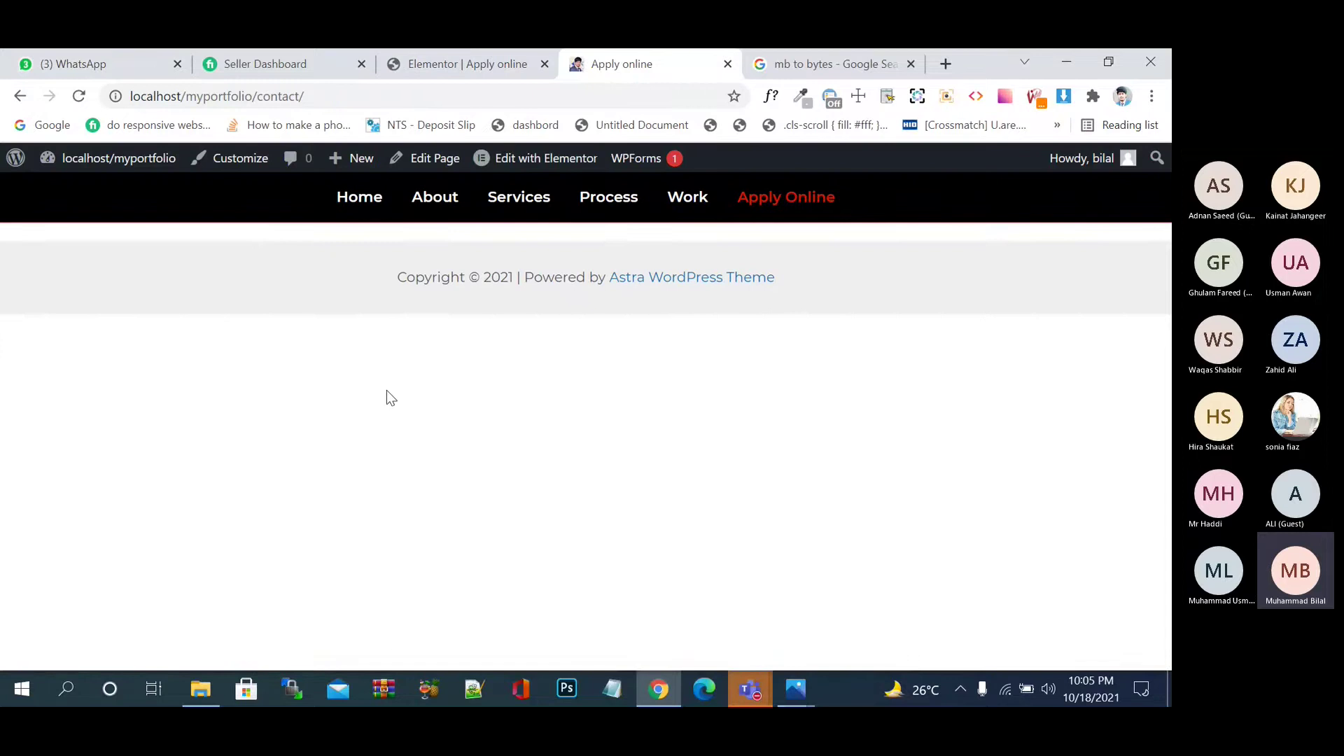
- Select Online Apply Form in the widget, update, and check it on the reloaded live page
key(ctrl+shift+Tab)
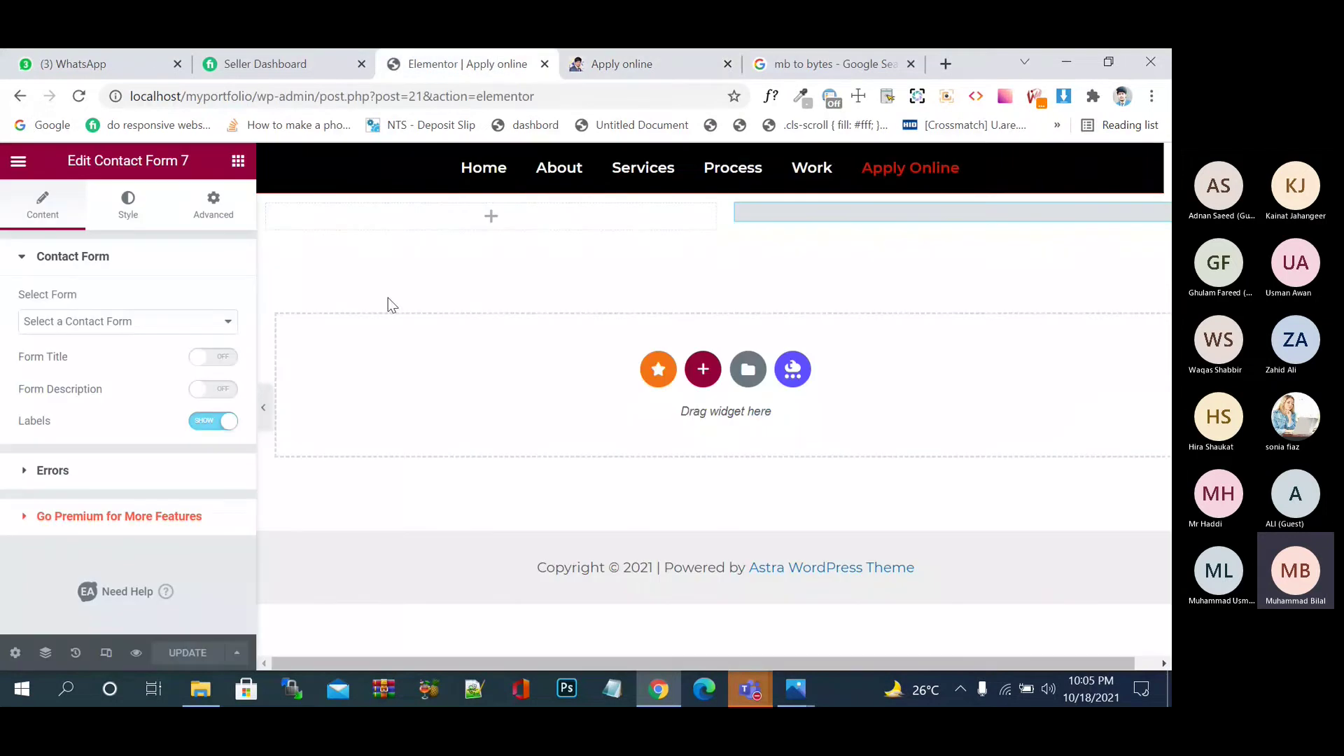
click(171, 330)
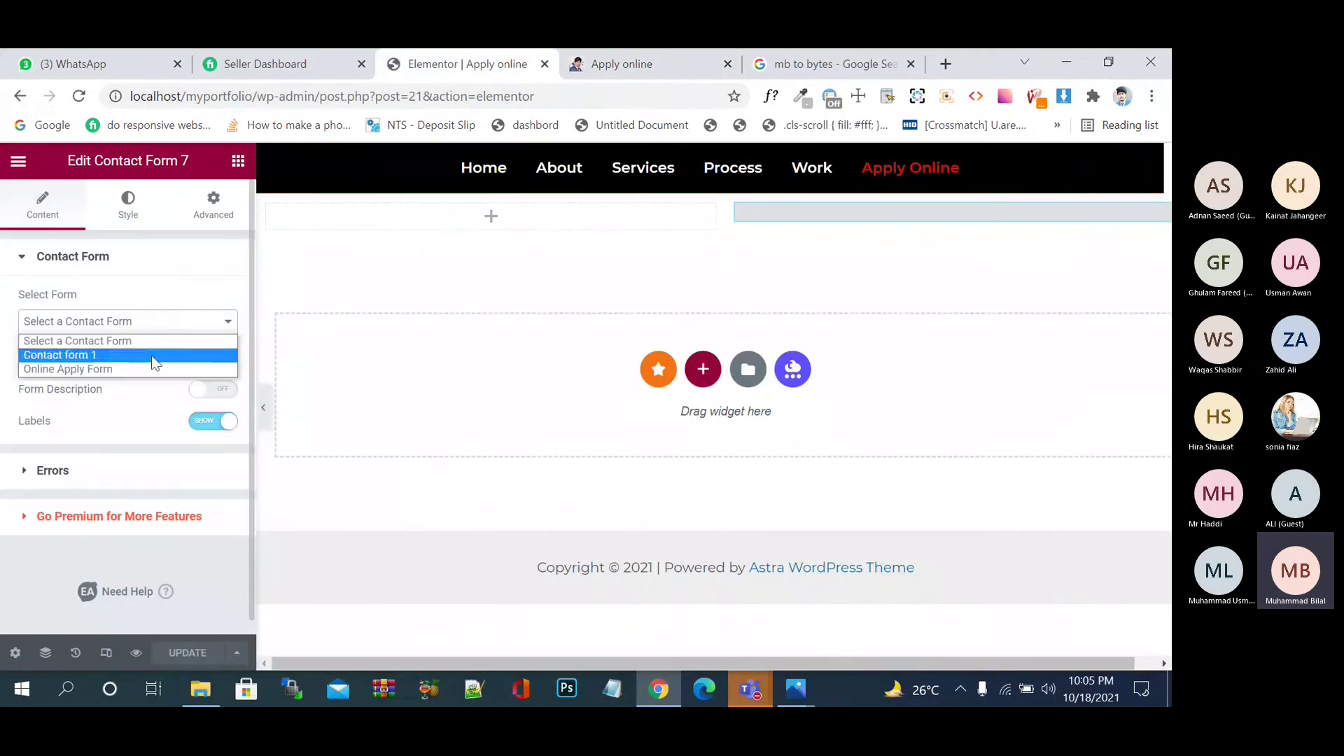
click(150, 369)
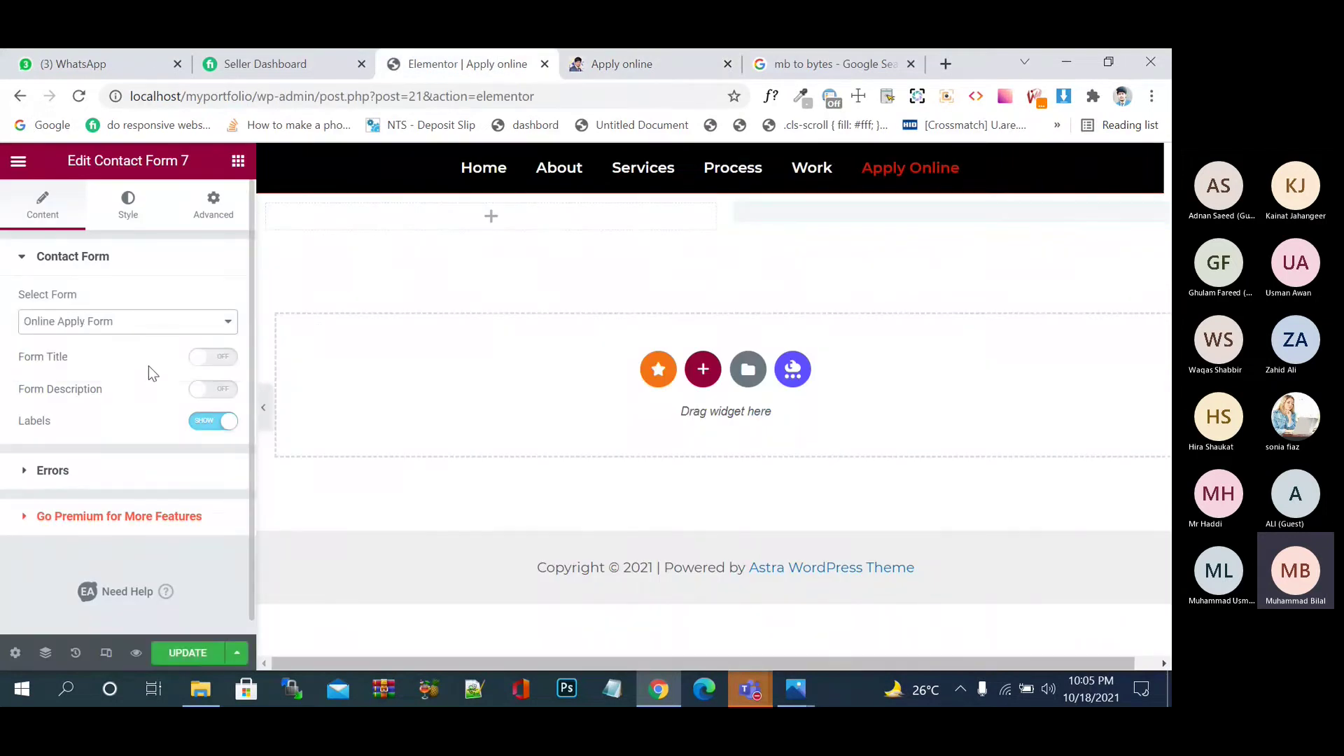
click(188, 652)
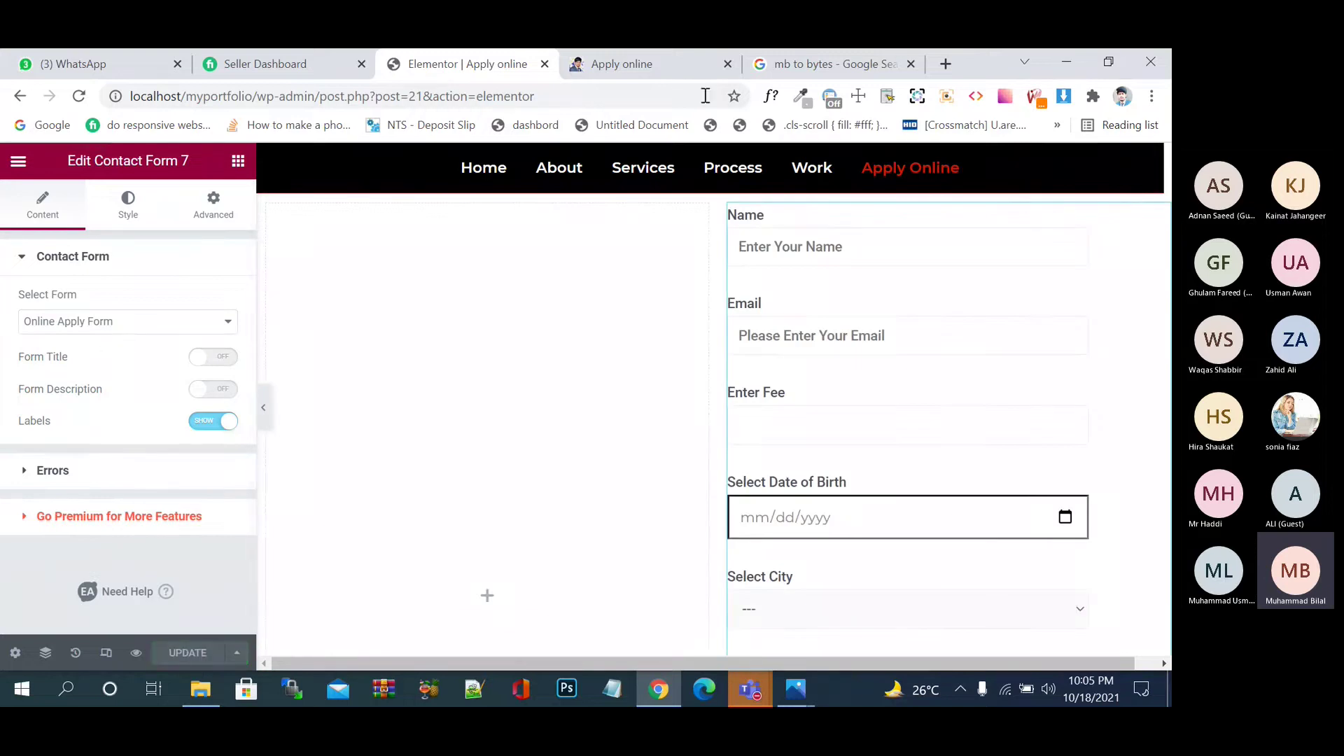
click(678, 67)
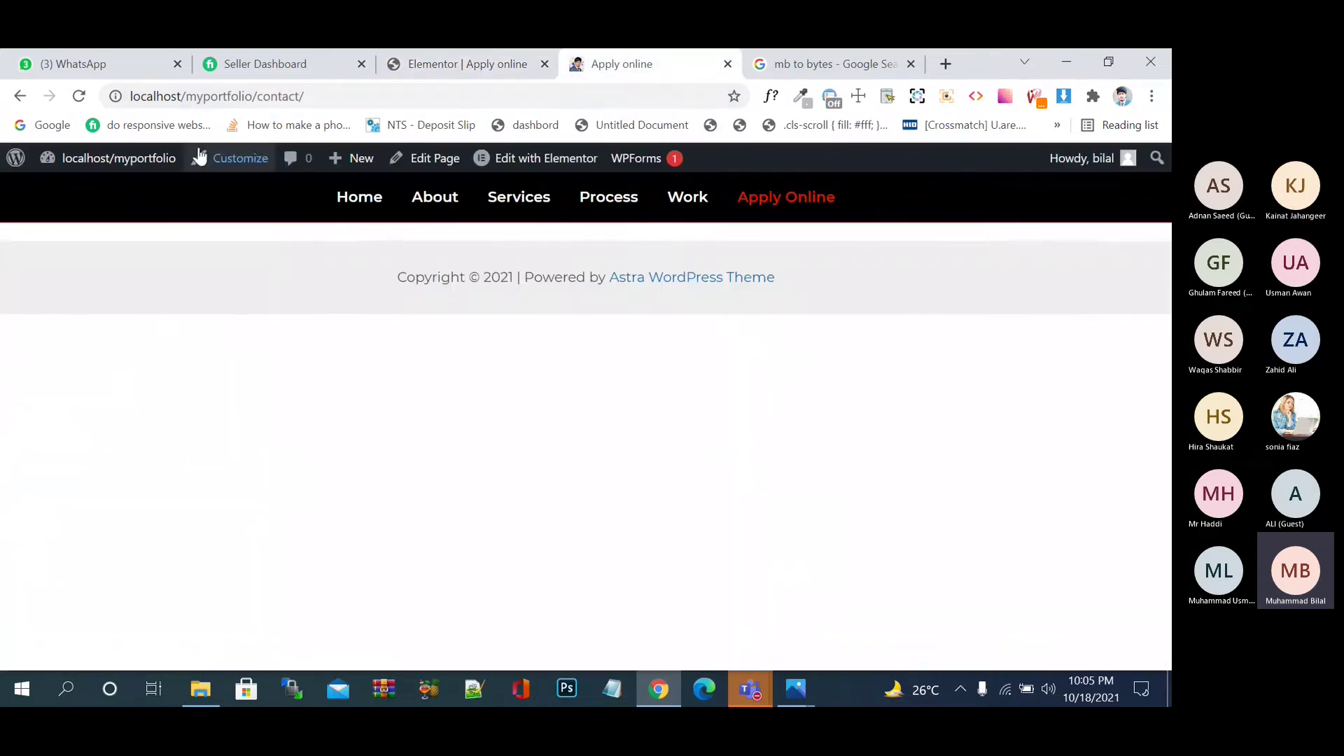
click(79, 95)
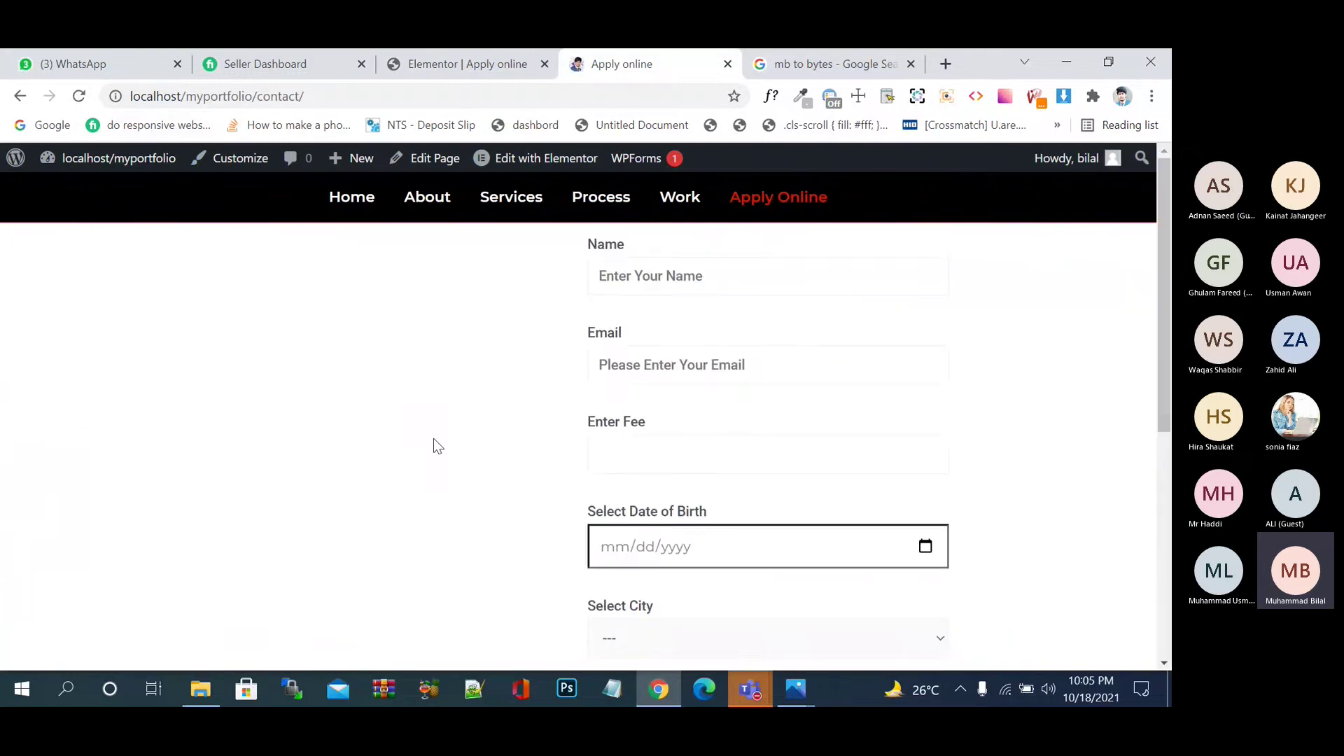
scroll(435, 440, down, 6)
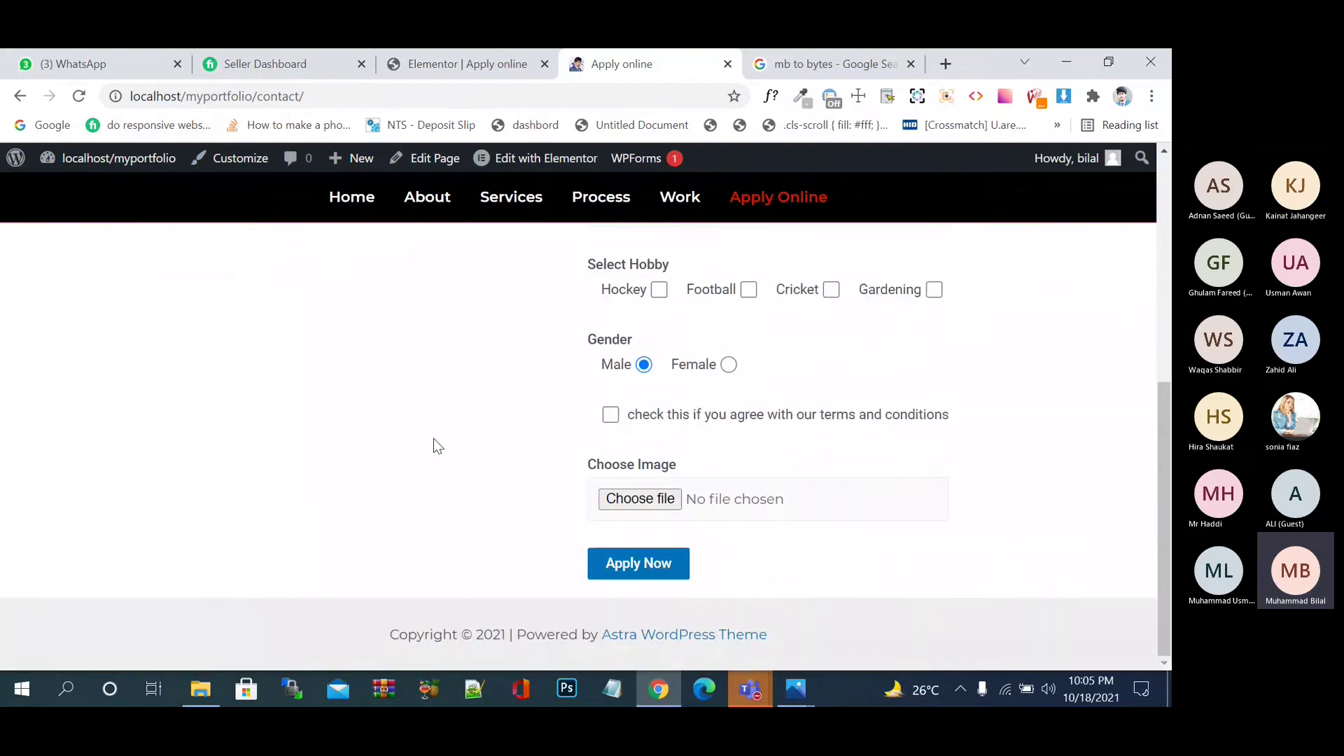
scroll(434, 438, up, 6)
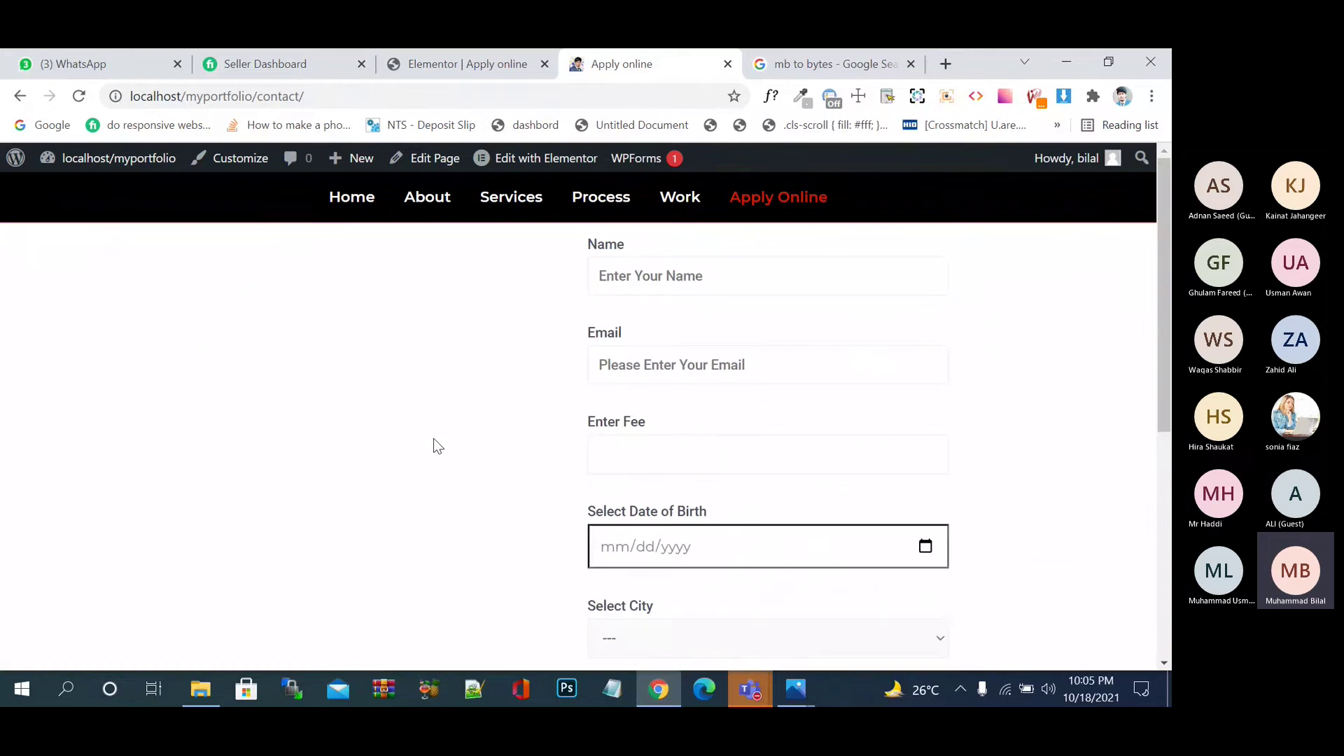
click(448, 63)
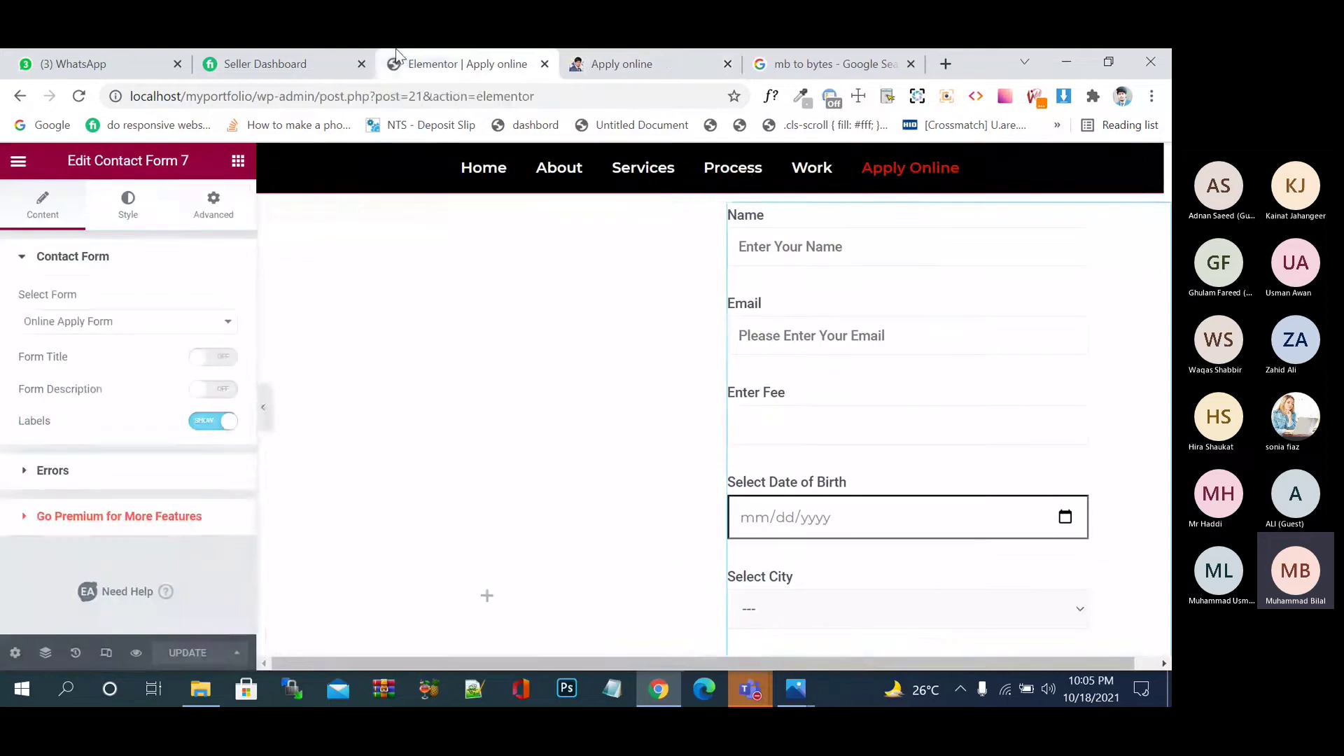
- Enable Form Title, enter 'Apply now from all over the pakistan', and update the page
click(223, 358)
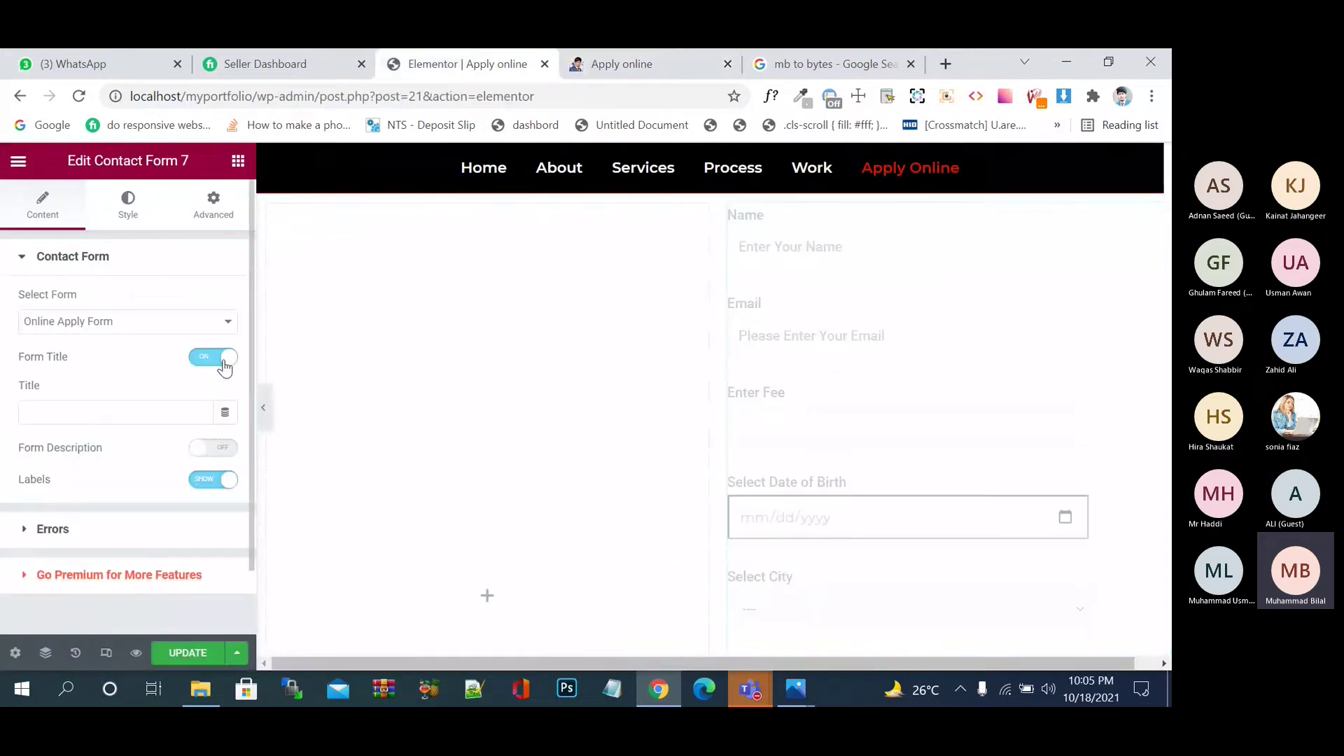
click(108, 411)
text(A)
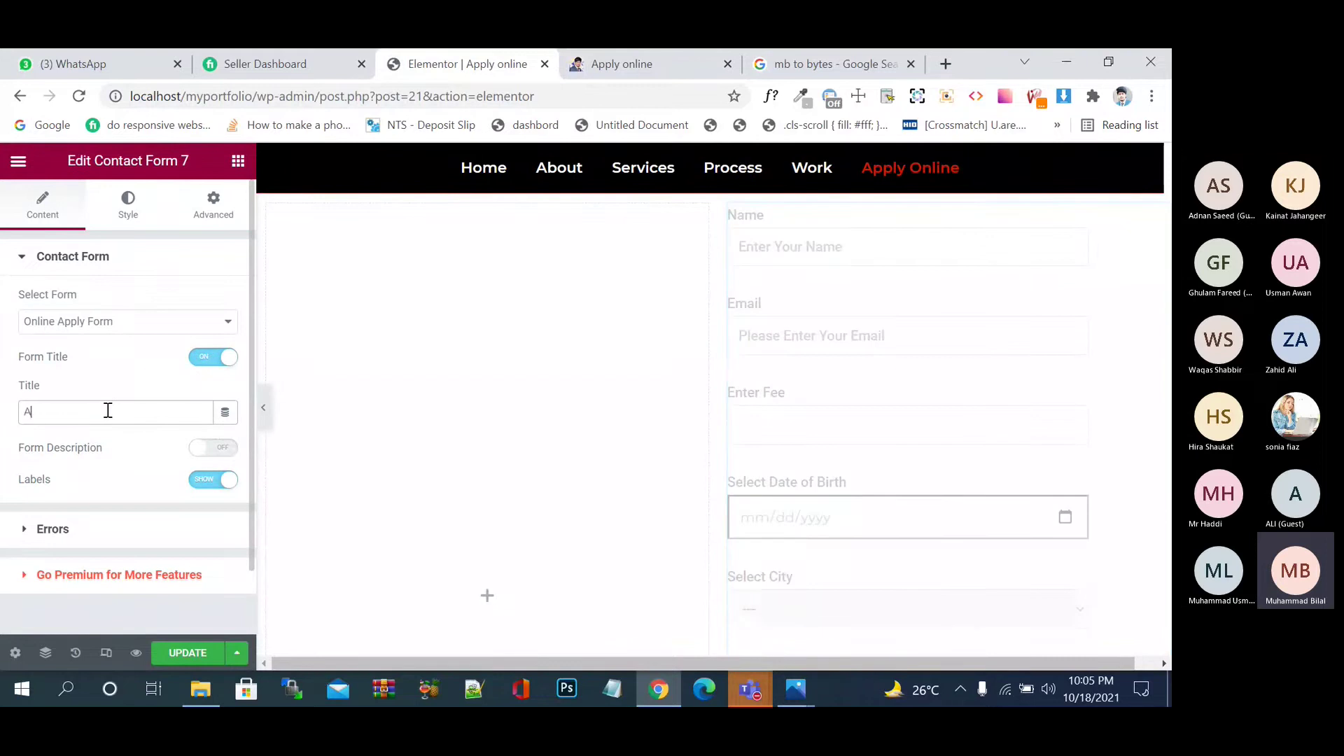
text(pp)
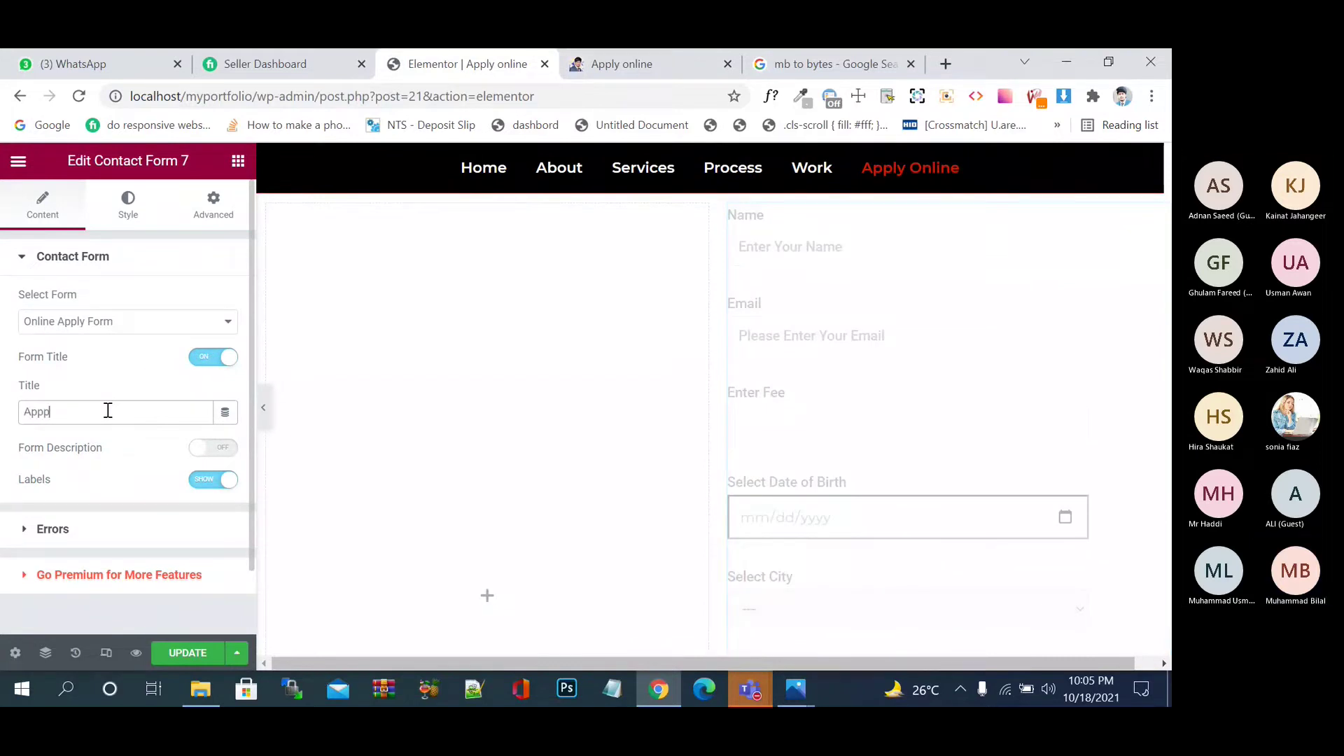
text(p)
key(BackSpace)
text(ly n)
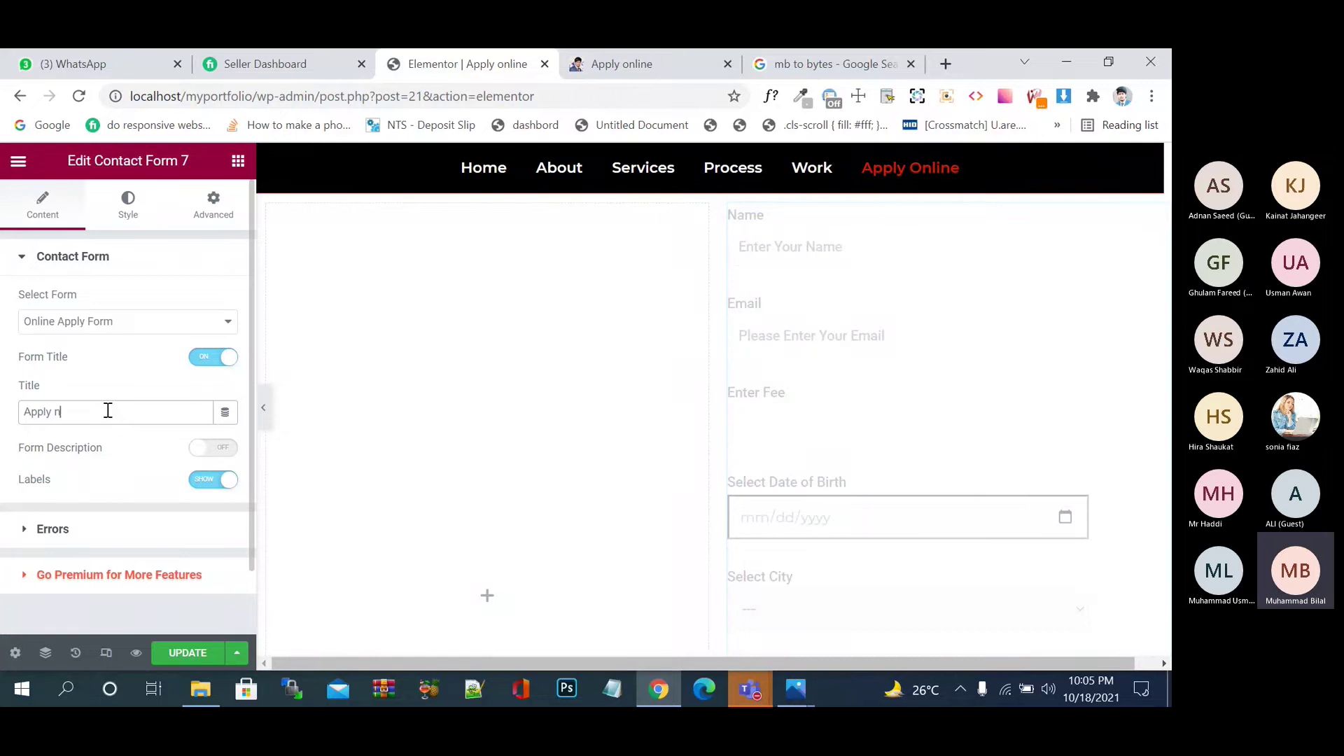
text(lwow from all over the pakistan)
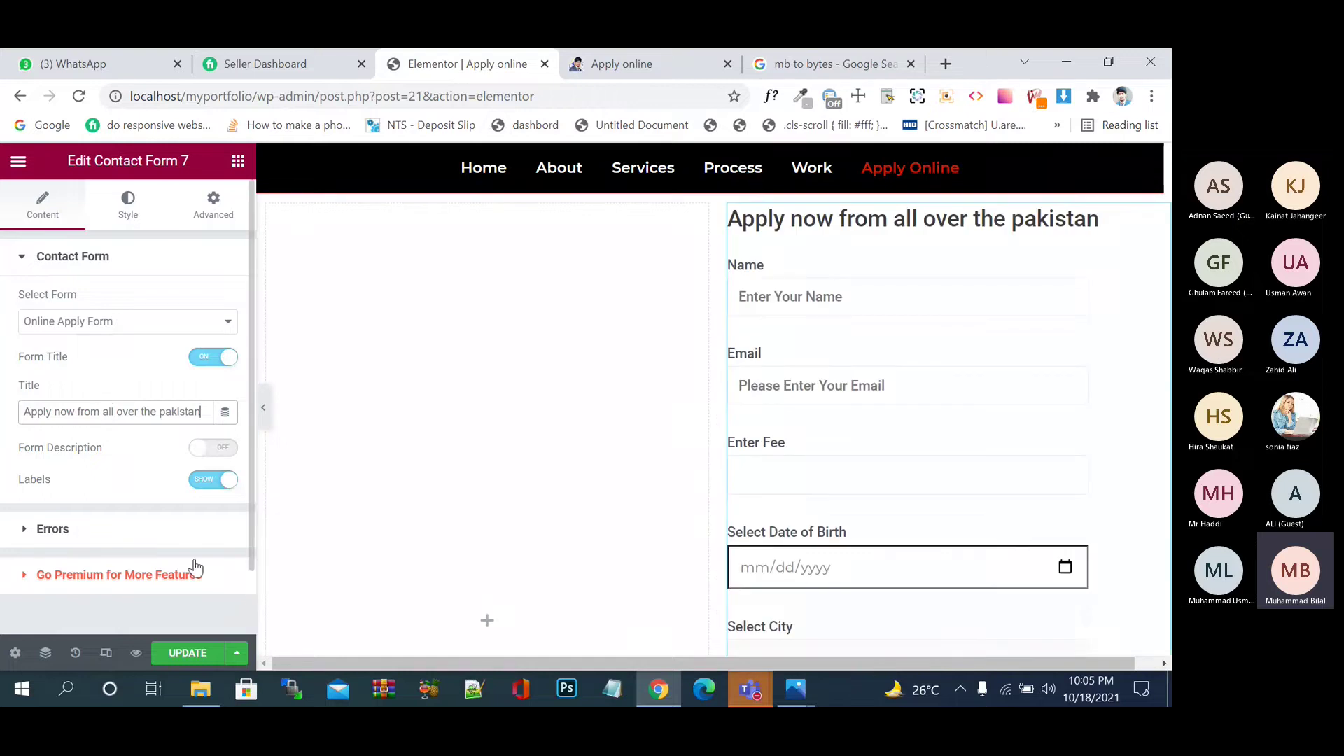
click(201, 660)
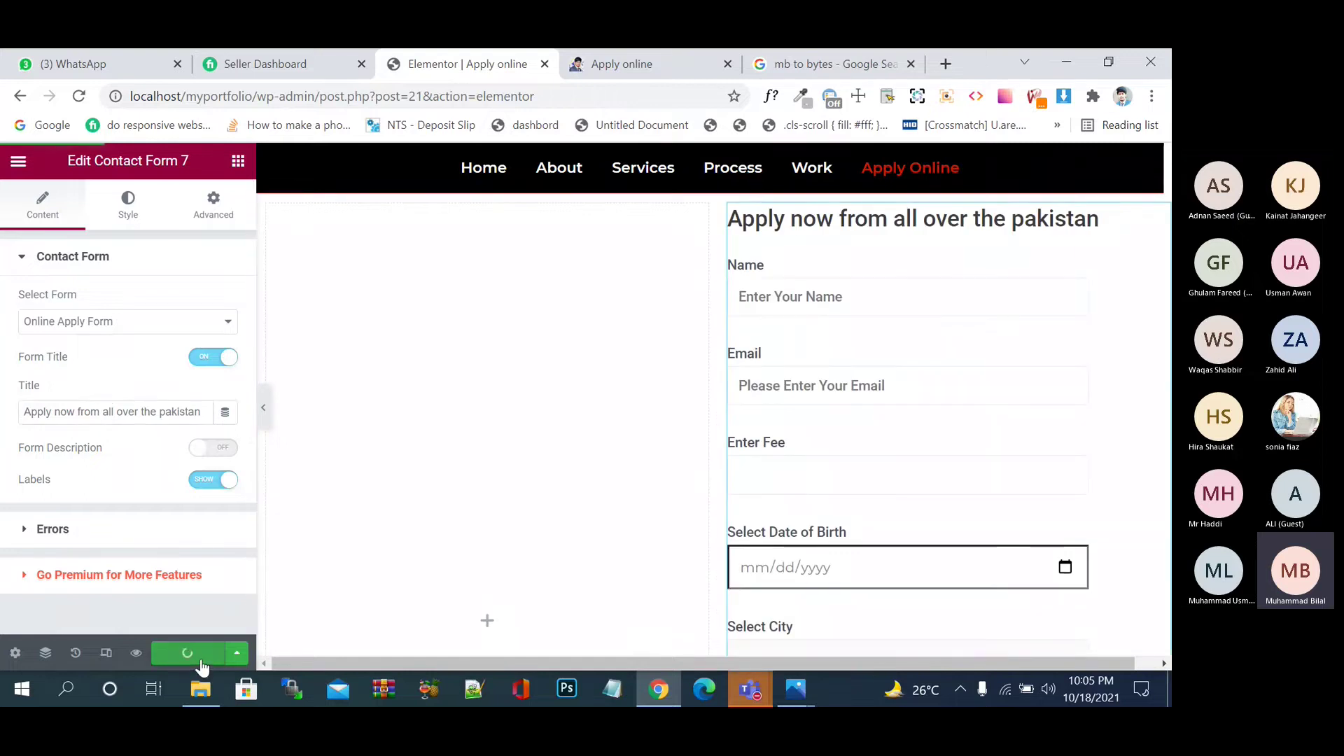
- Turn on Form Description with the text 'yes jaldi jaldi apply kro' and update the page
click(224, 448)
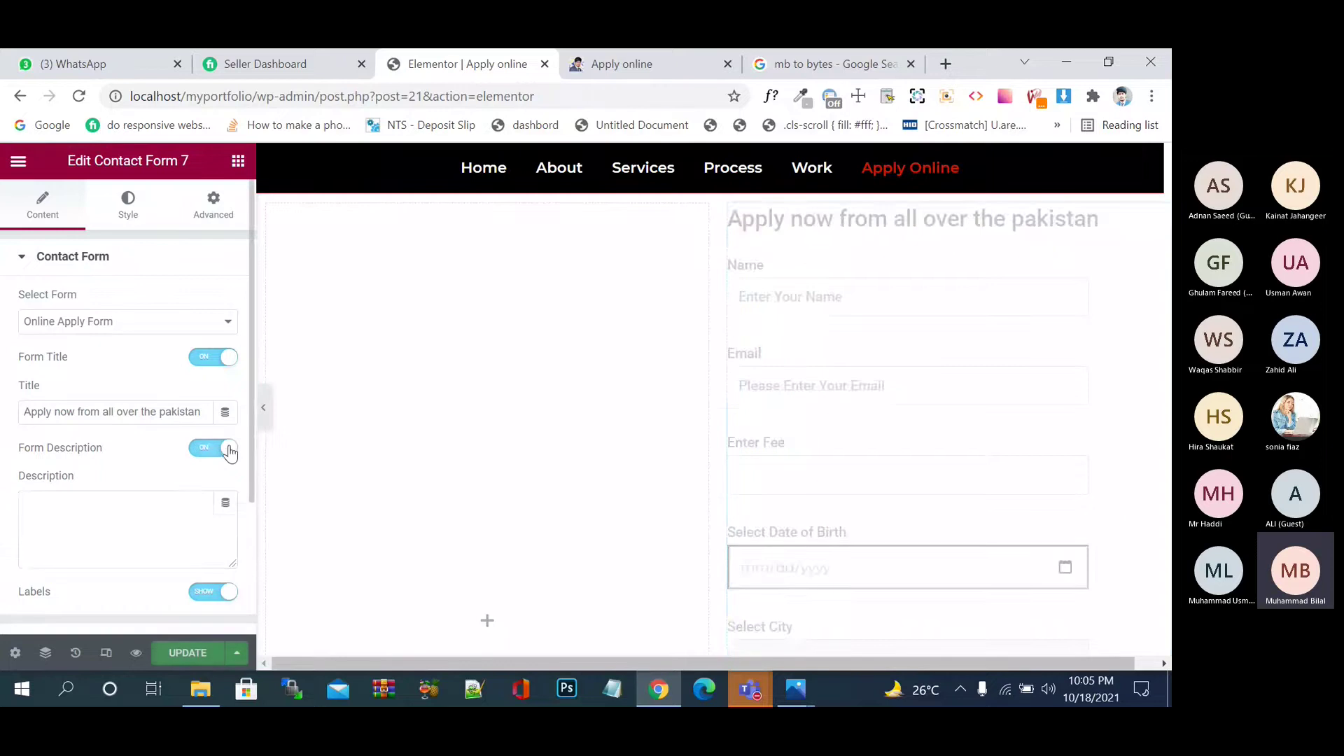
click(144, 521)
text(yes)
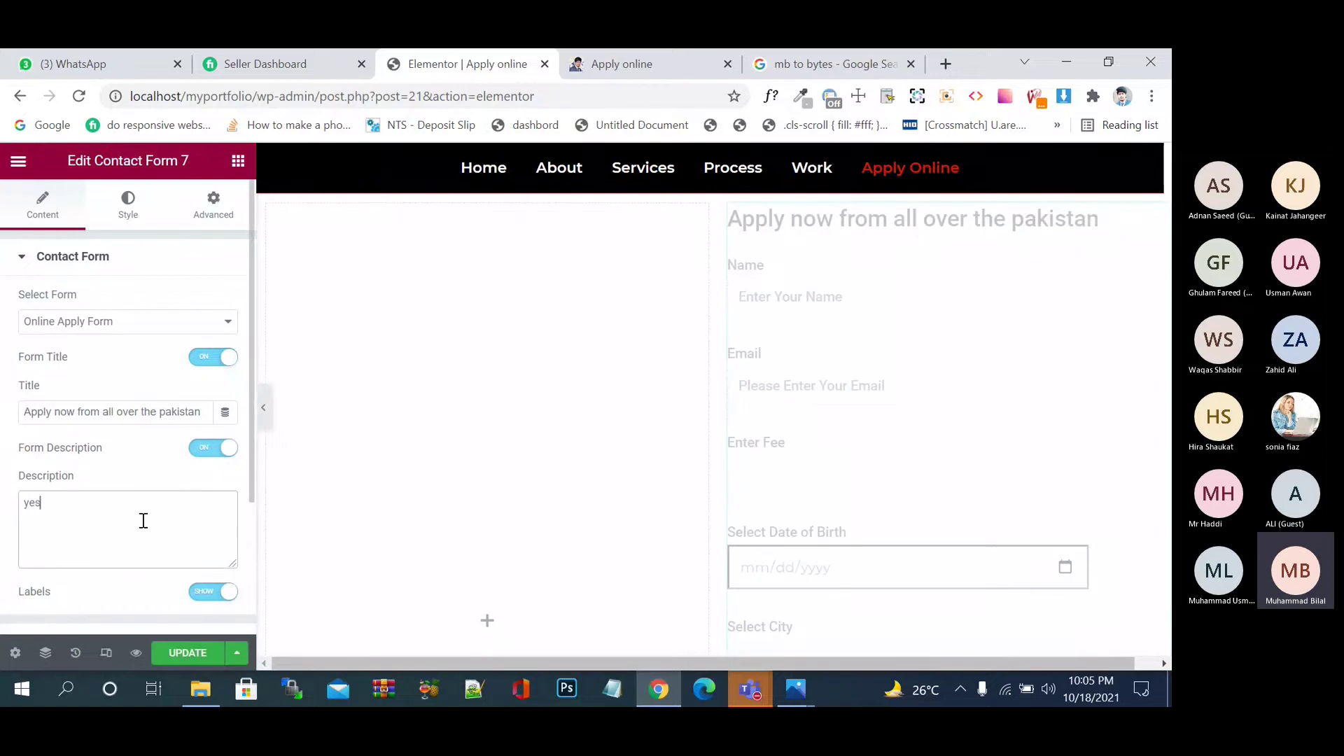
text( jaldi jaldi apply kro)
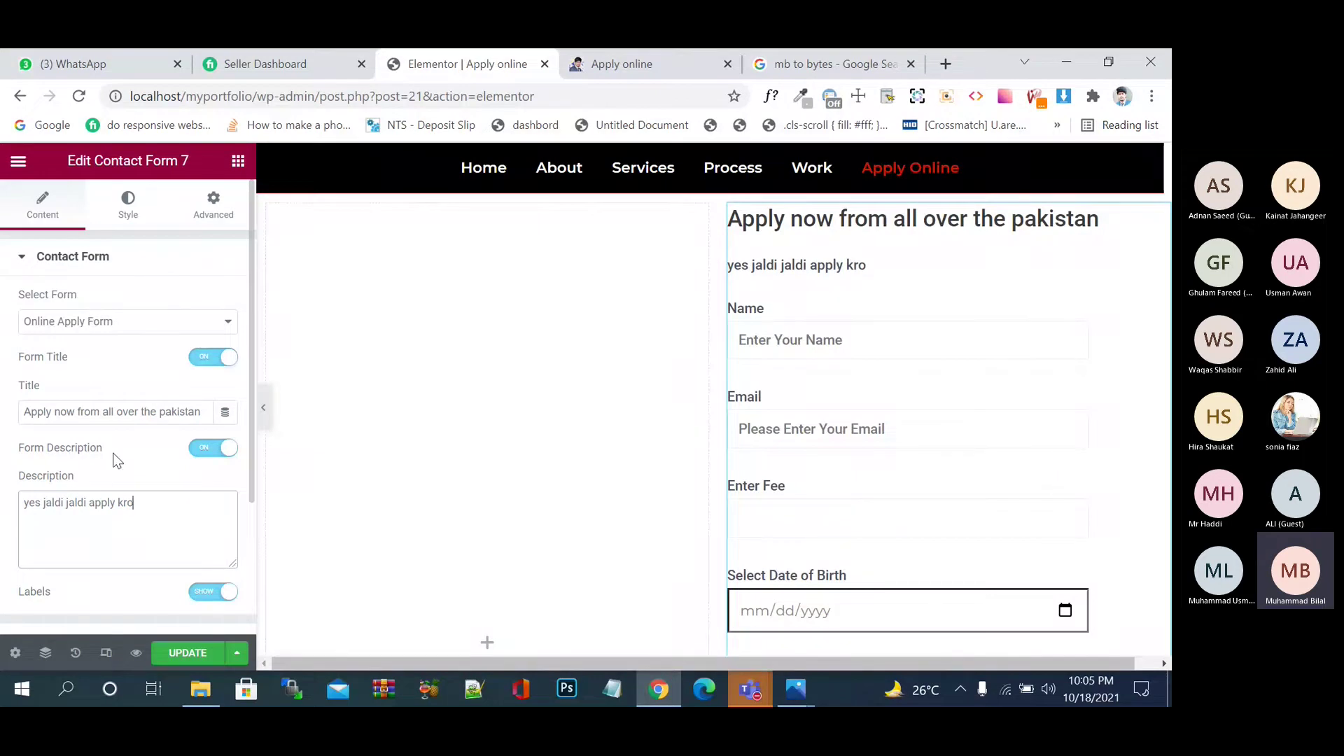
click(189, 654)
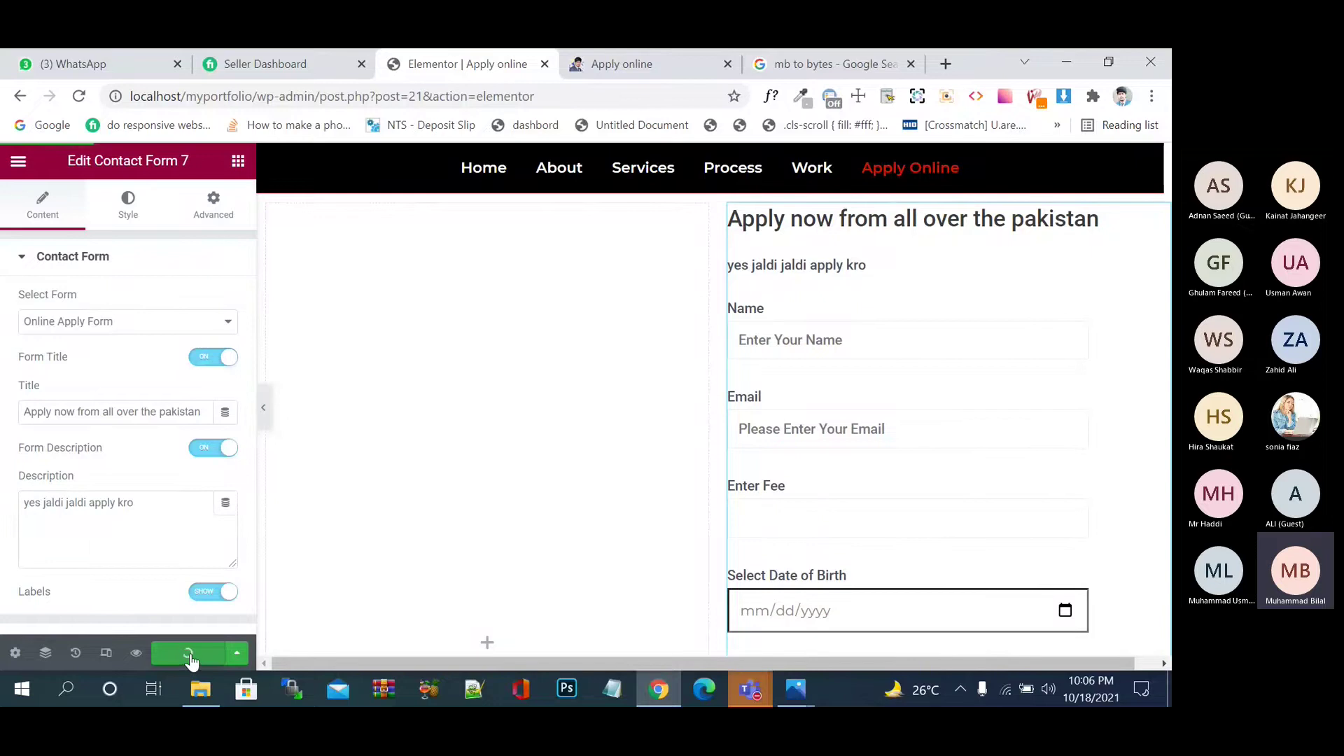
- Set the field Labels to Hide, update, then switch Labels back to Show
click(203, 592)
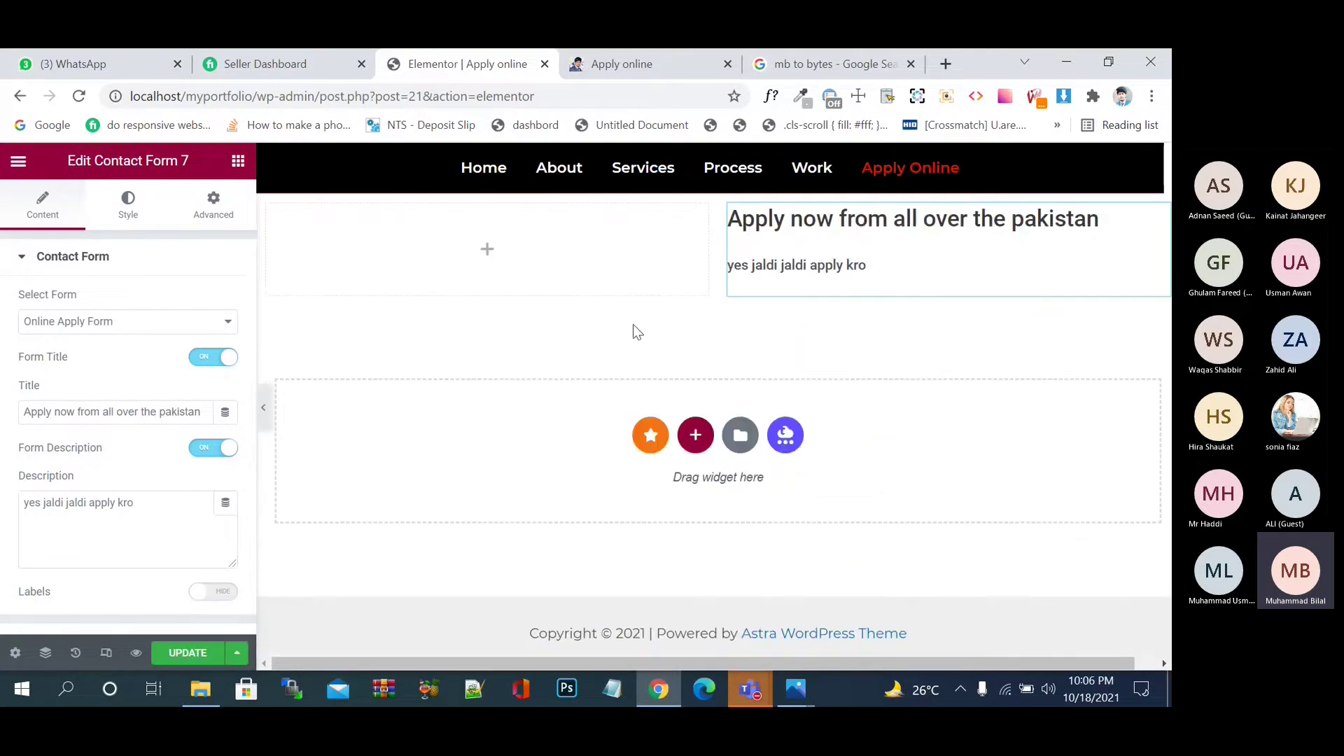
click(199, 659)
click(219, 592)
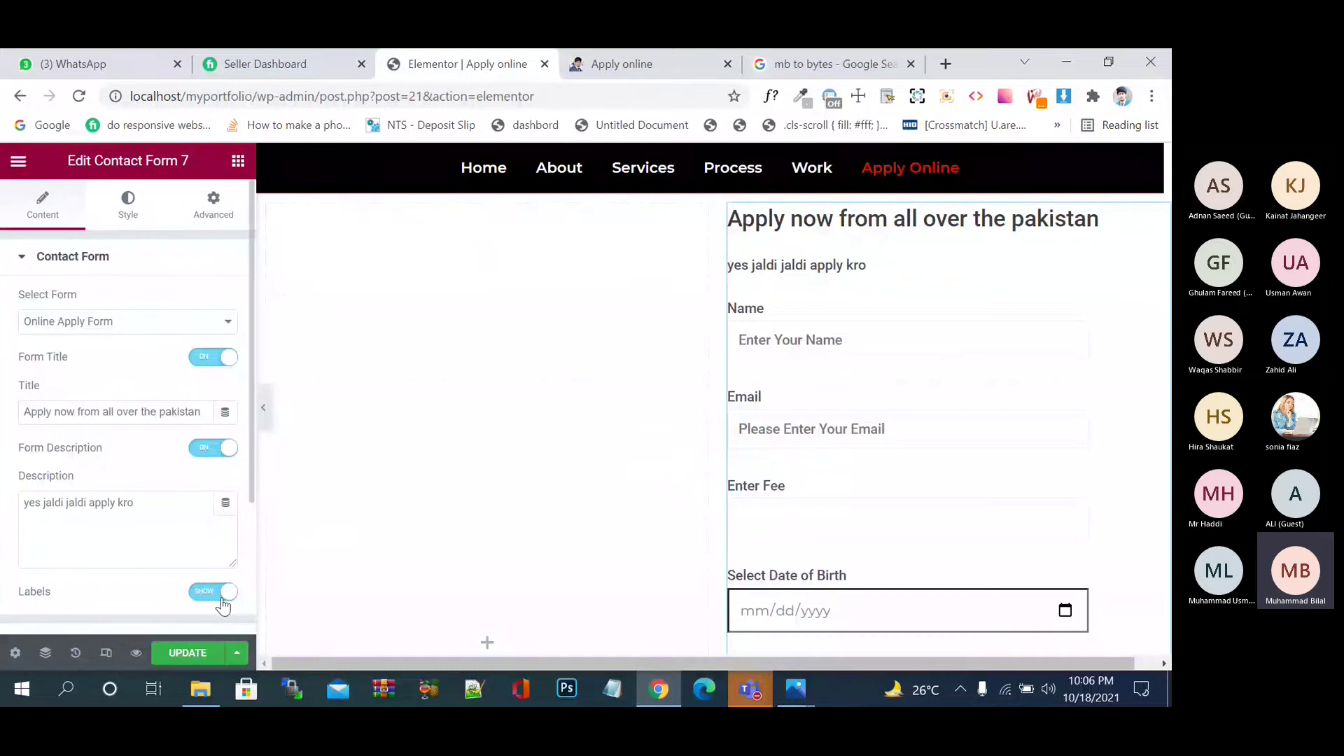
- Update the page, verify the titled form on the reloaded live Apply online page, then adjust form alignment
click(139, 220)
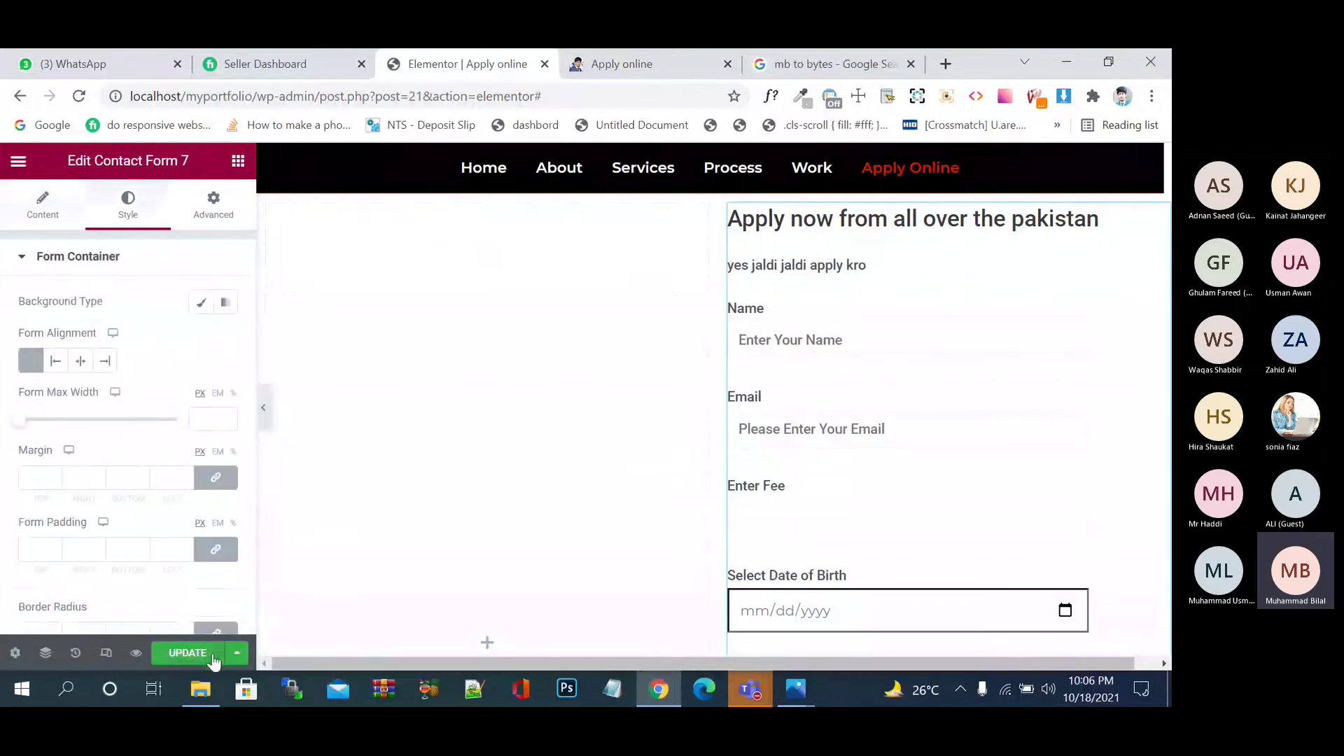
click(210, 655)
click(648, 53)
click(154, 159)
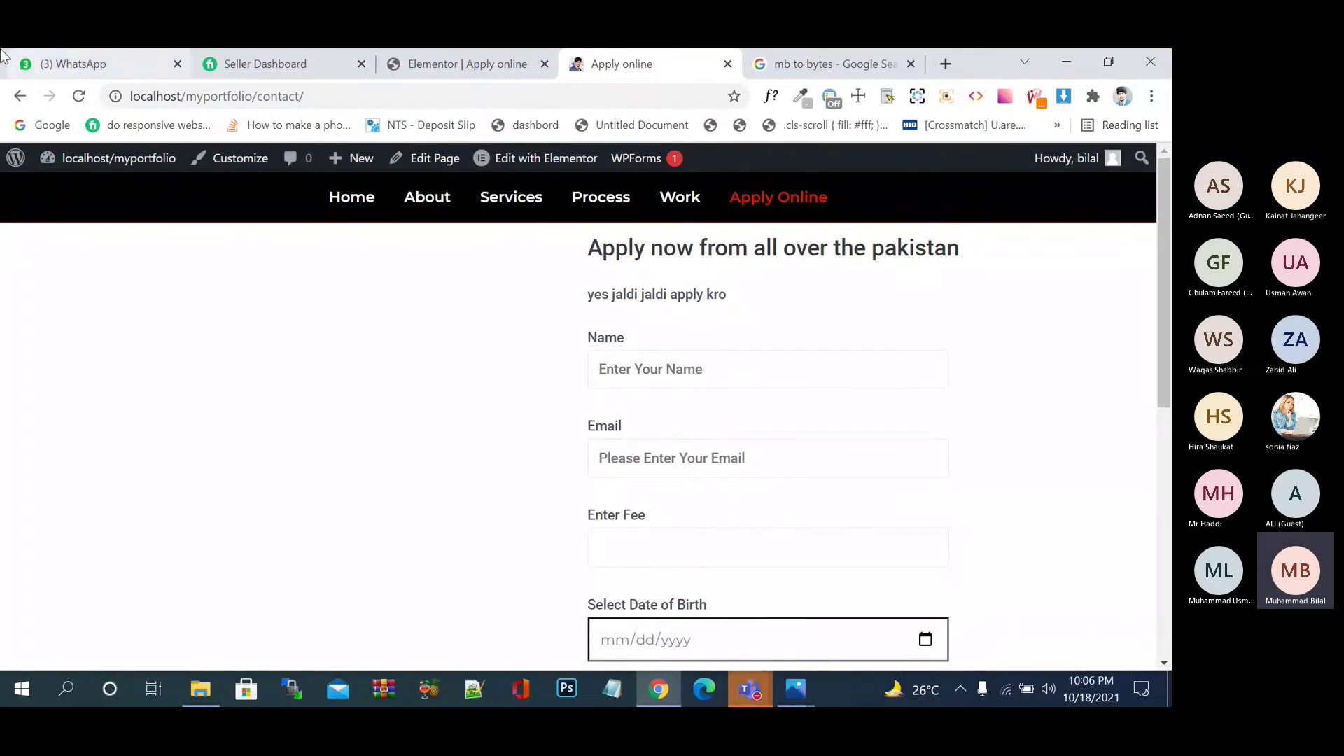
click(452, 49)
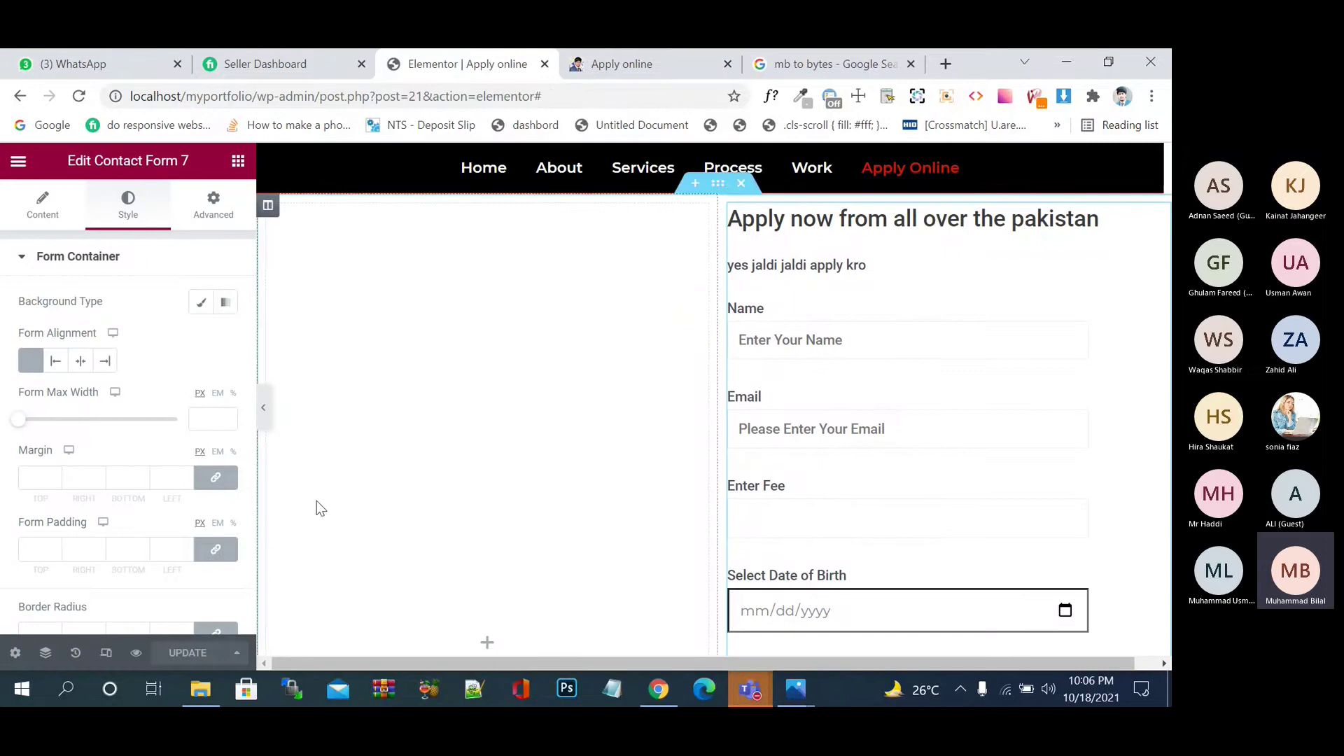
click(55, 361)
- Reset the form alignment to default and give the form container a classic background
click(85, 361)
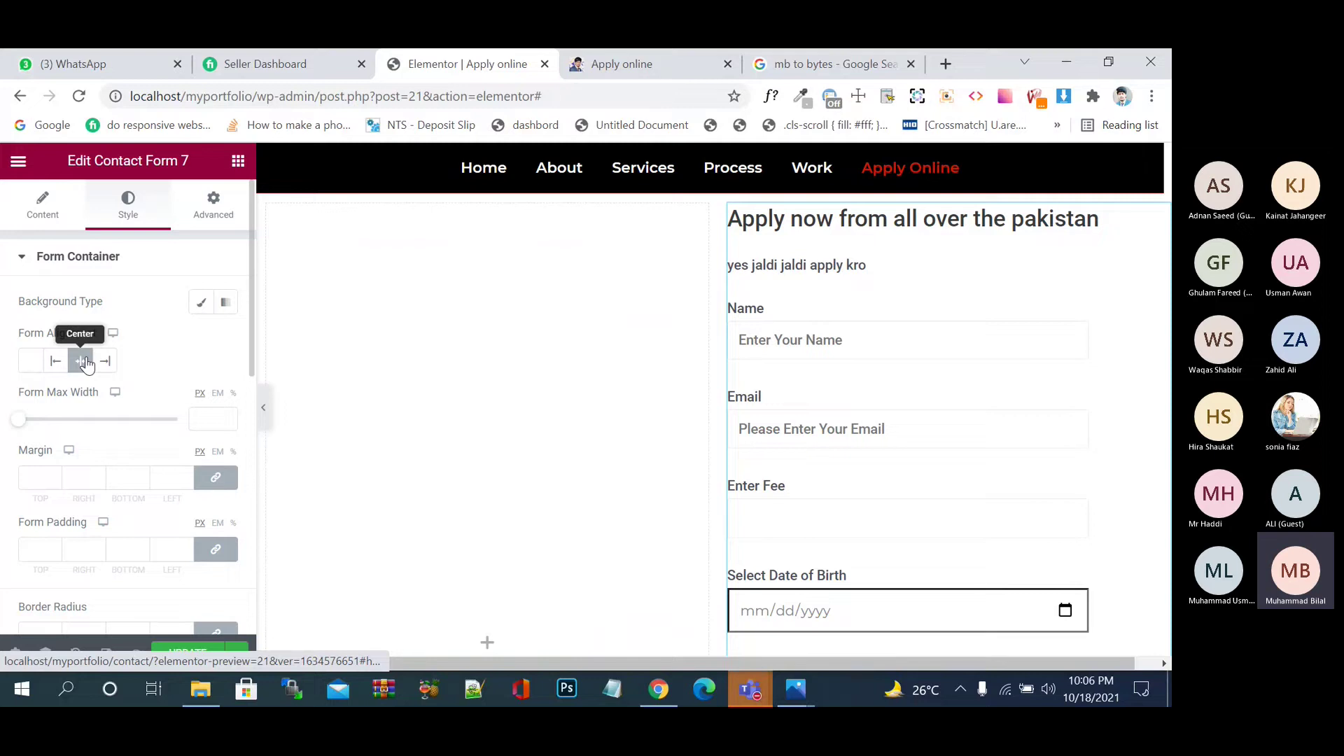
click(32, 365)
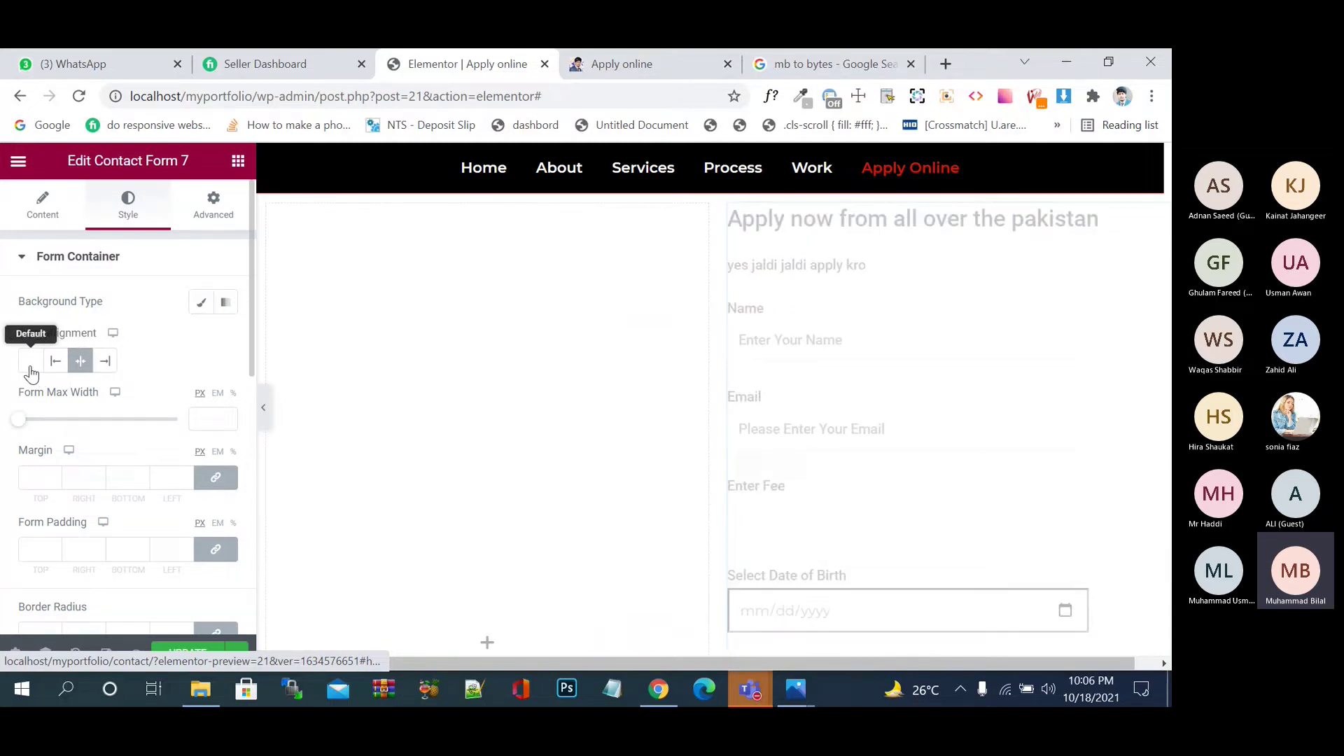
click(201, 303)
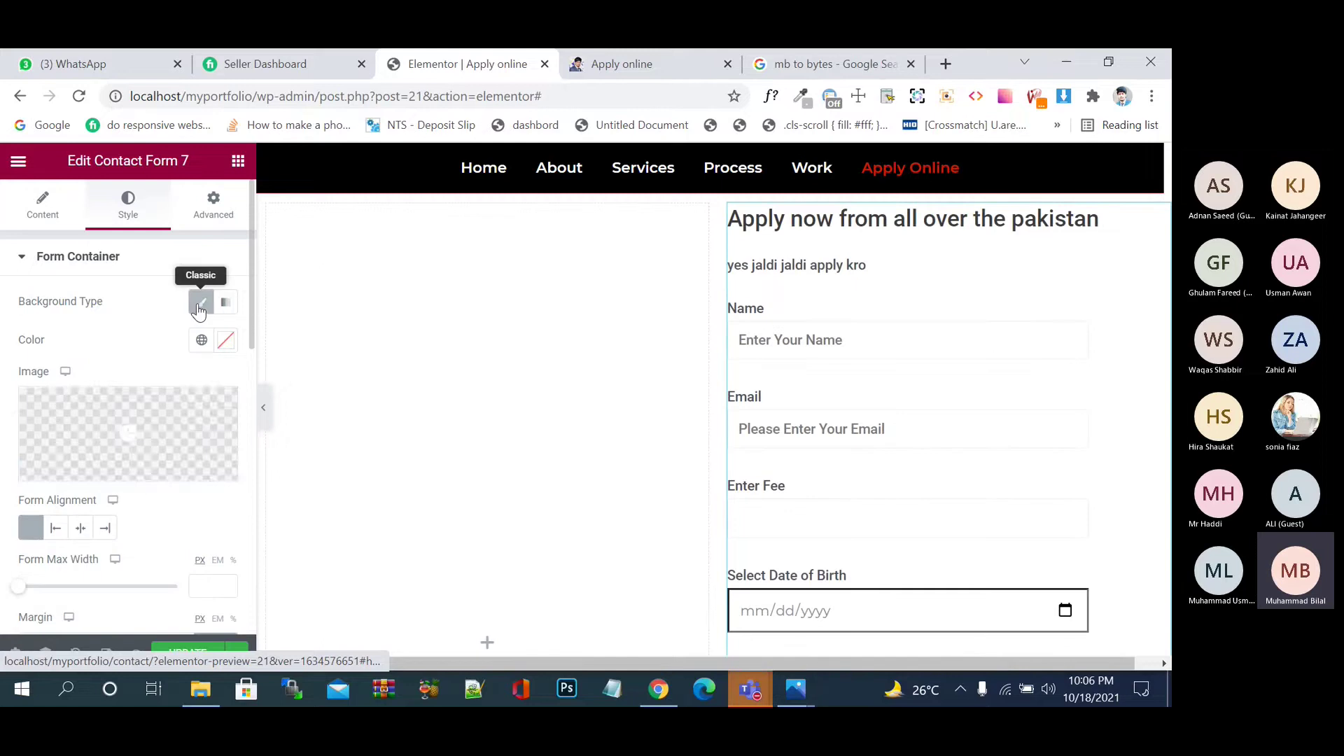
click(224, 340)
- Choose light blue #A0ADDA as the form container's background colour
drag(294, 467, 315, 433)
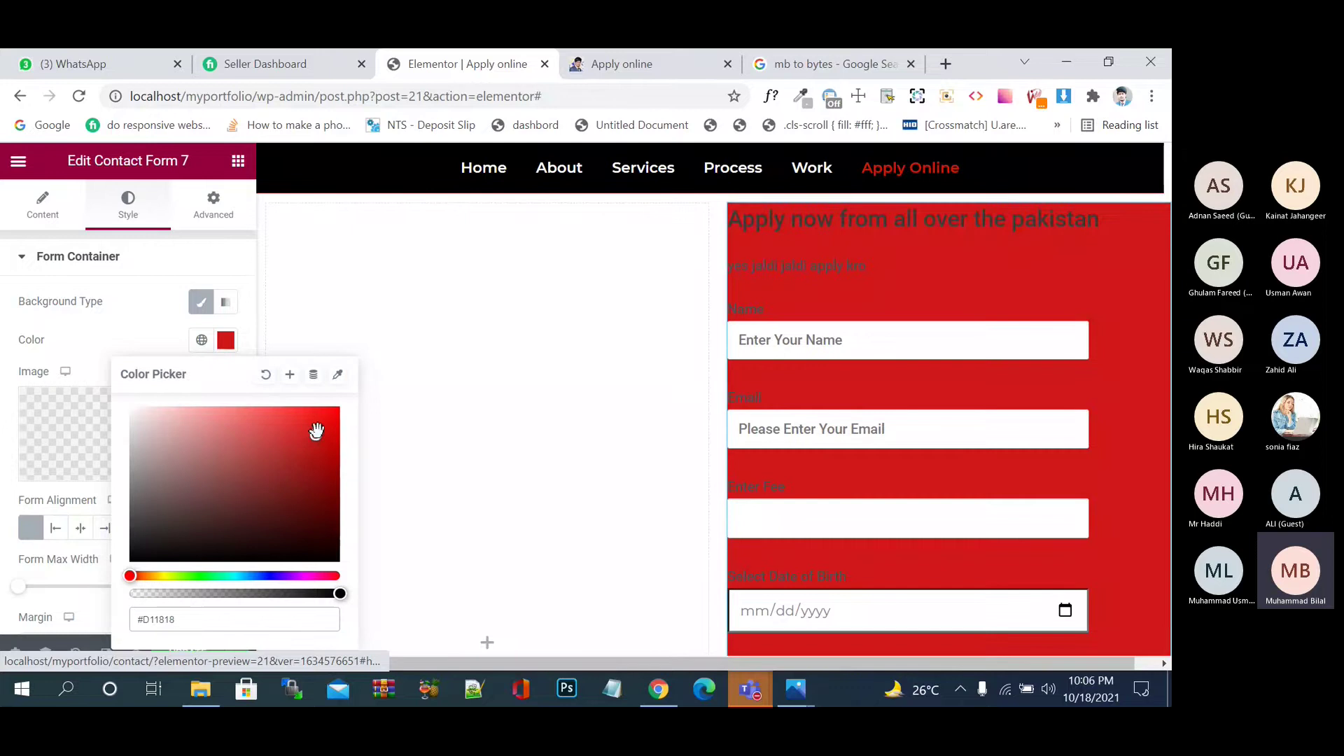
click(262, 575)
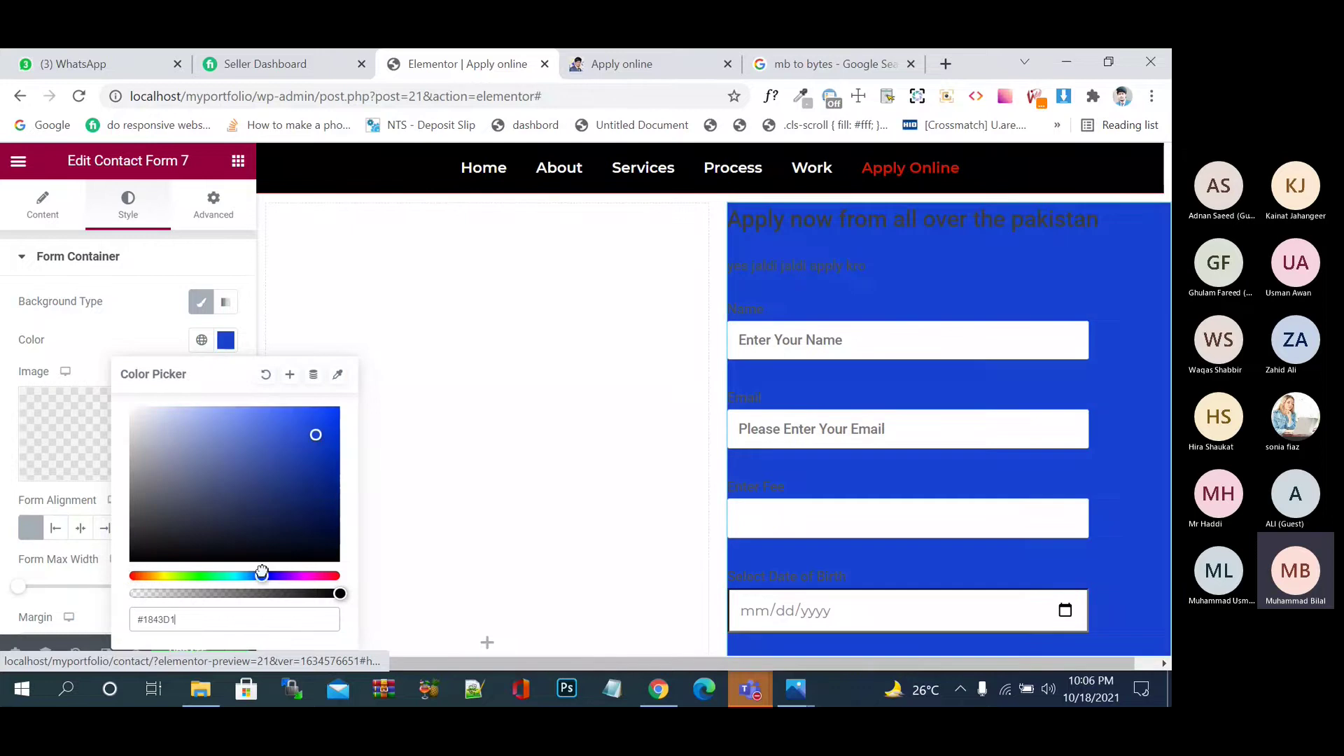
click(231, 492)
click(193, 449)
click(184, 428)
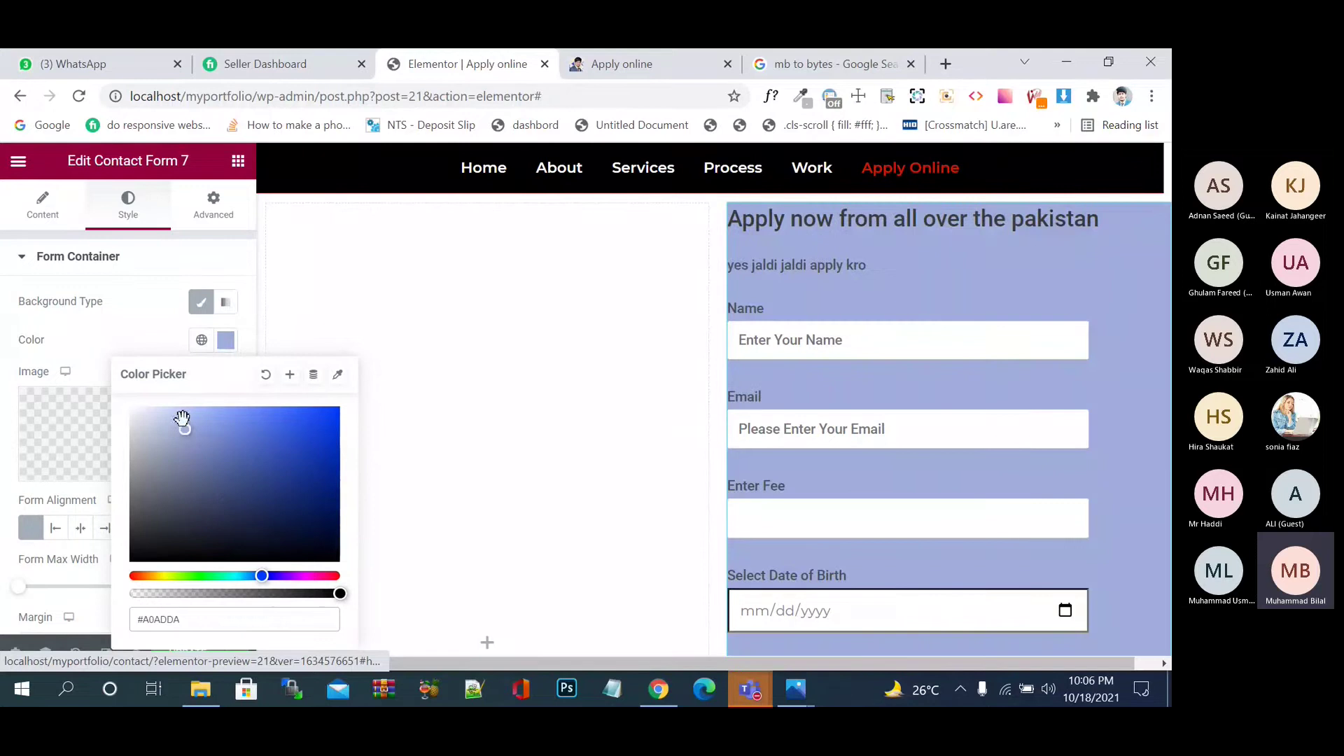
click(182, 419)
click(136, 337)
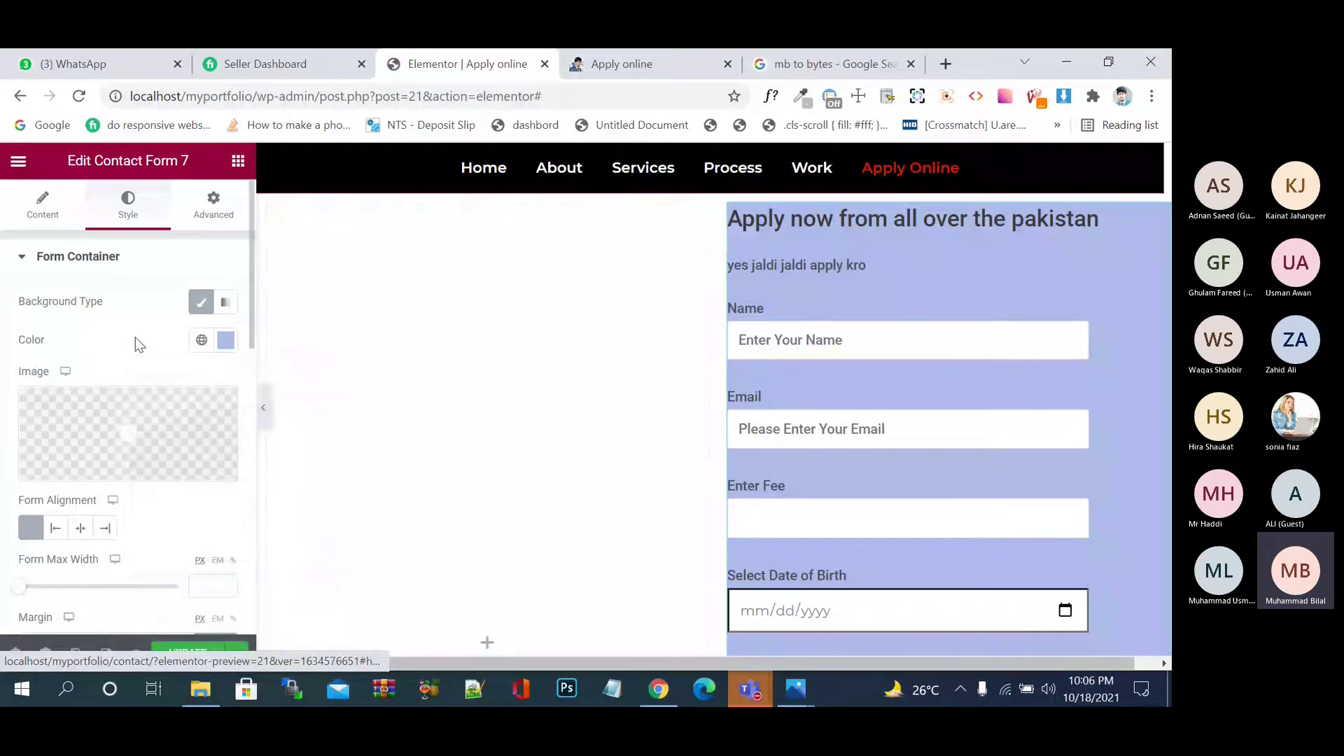
scroll(135, 337, down, 3)
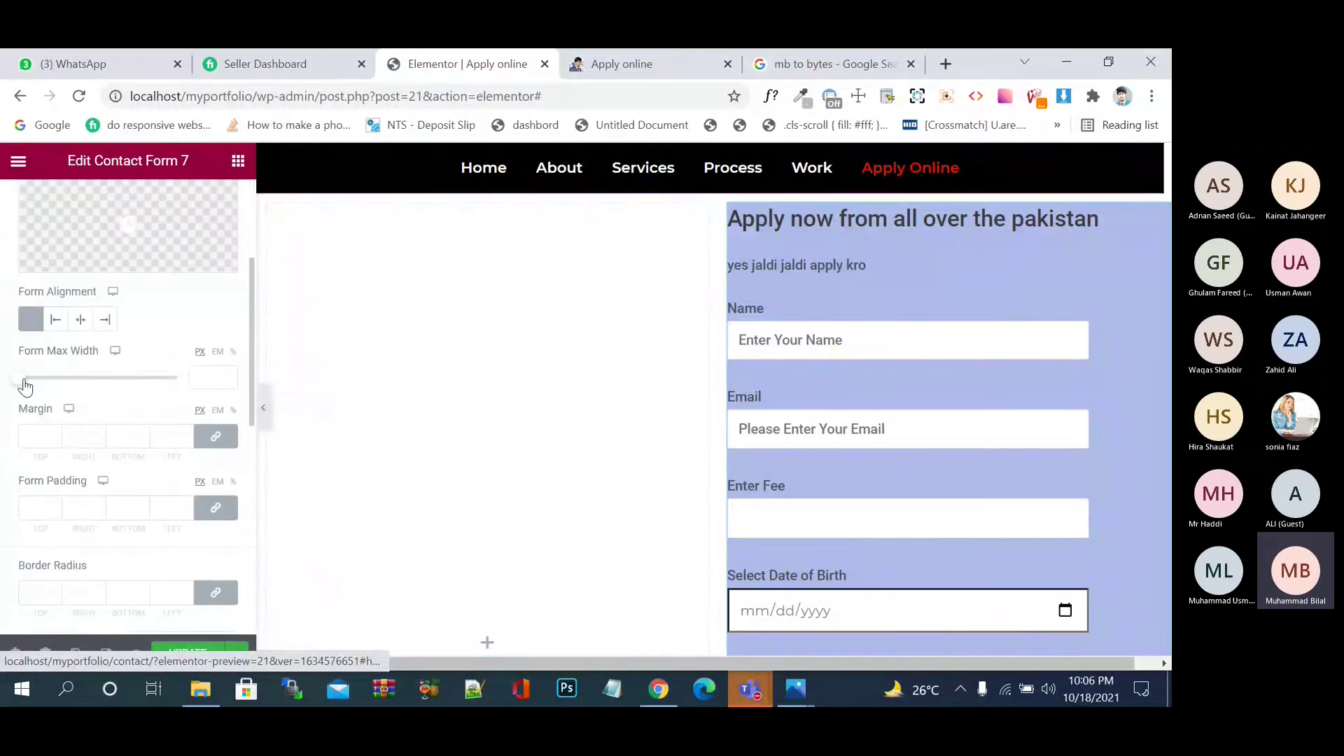
- Delete the empty left column beside the form
drag(24, 385, 53, 396)
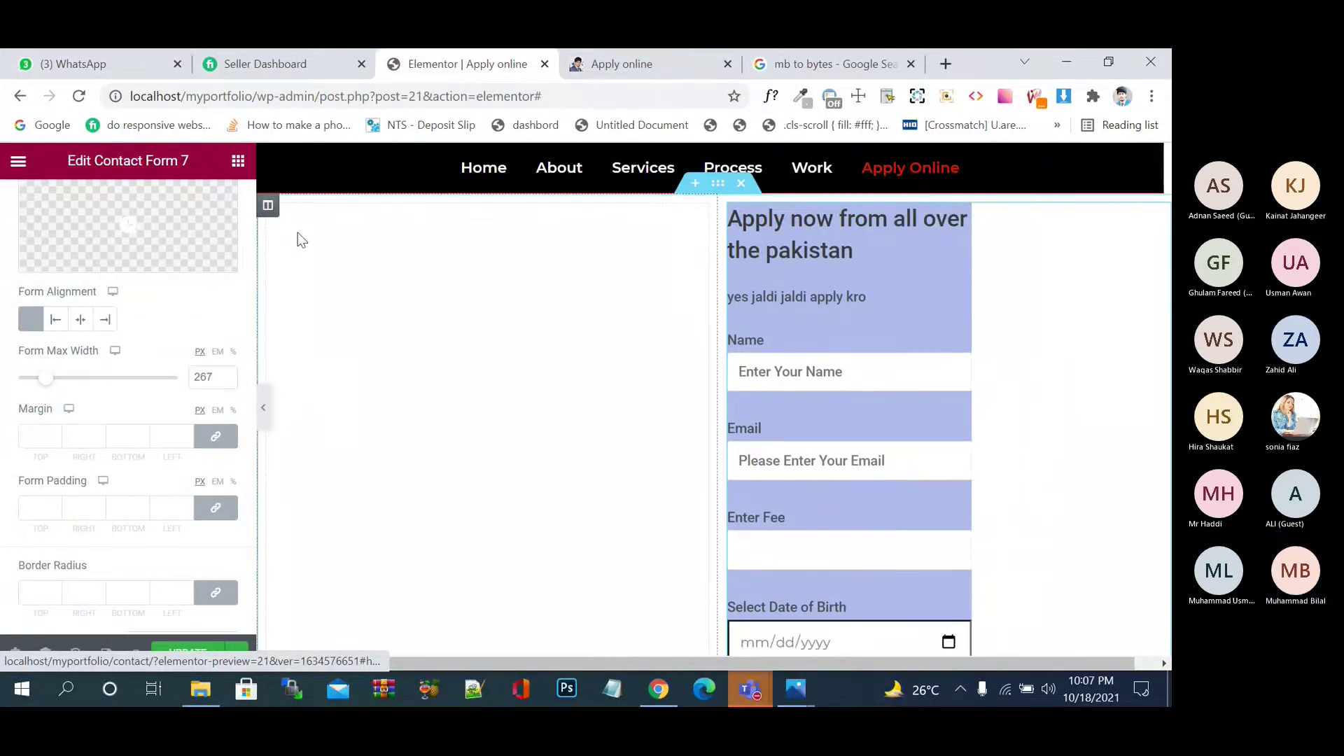
right_click(276, 213)
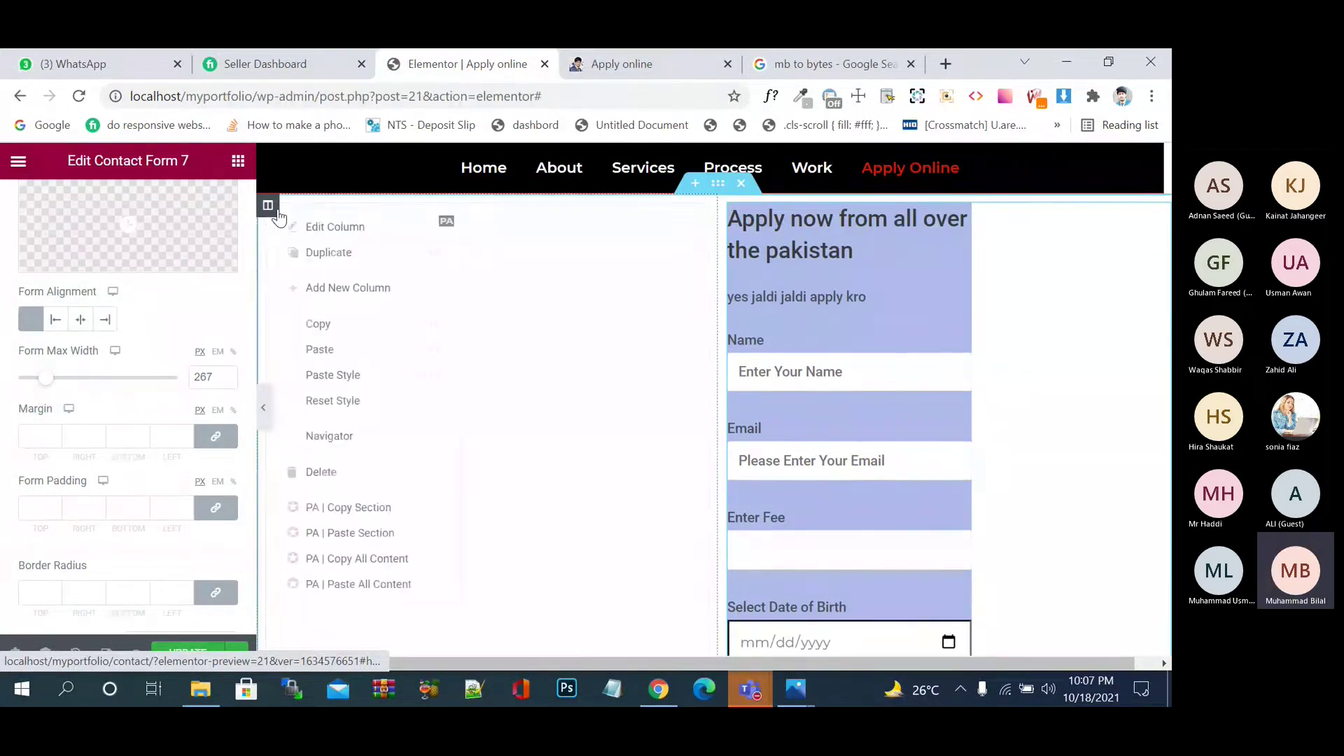
click(391, 474)
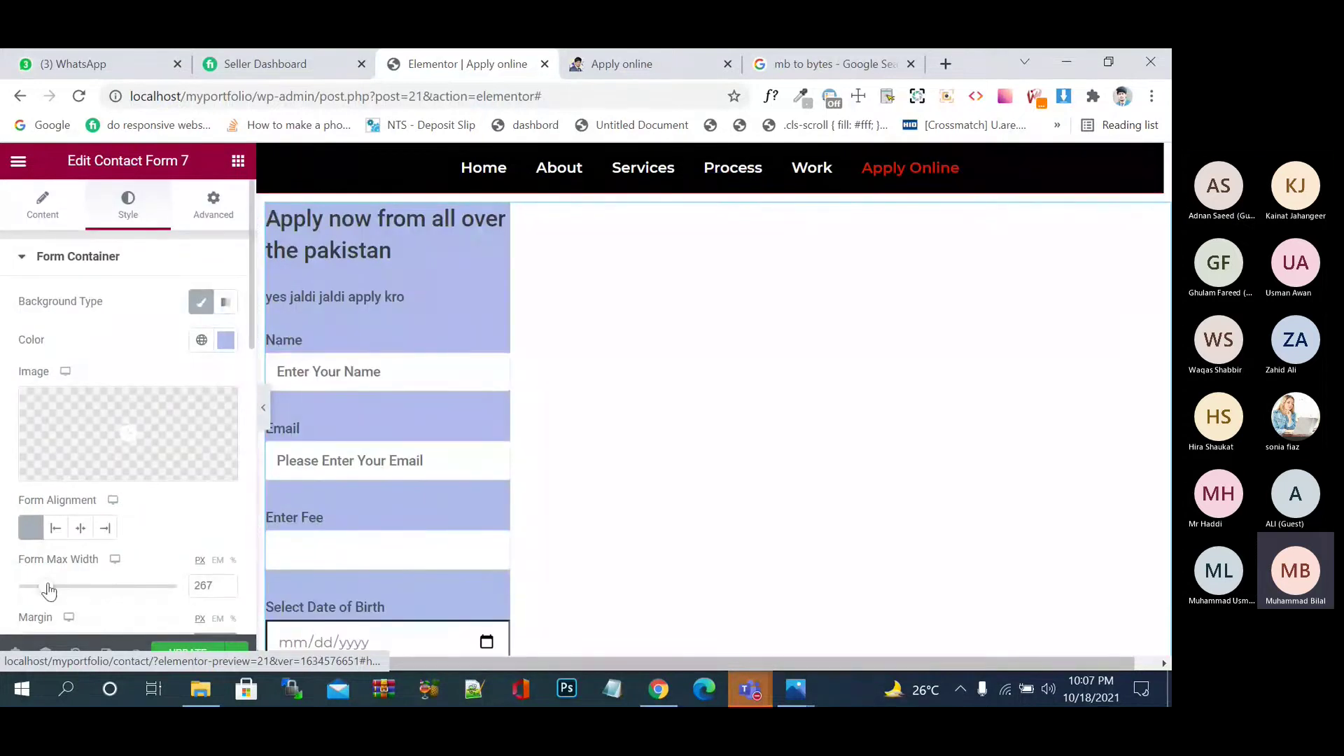
- Set Form Alignment to Left and Form Max Width to 421 px
drag(49, 592, 92, 609)
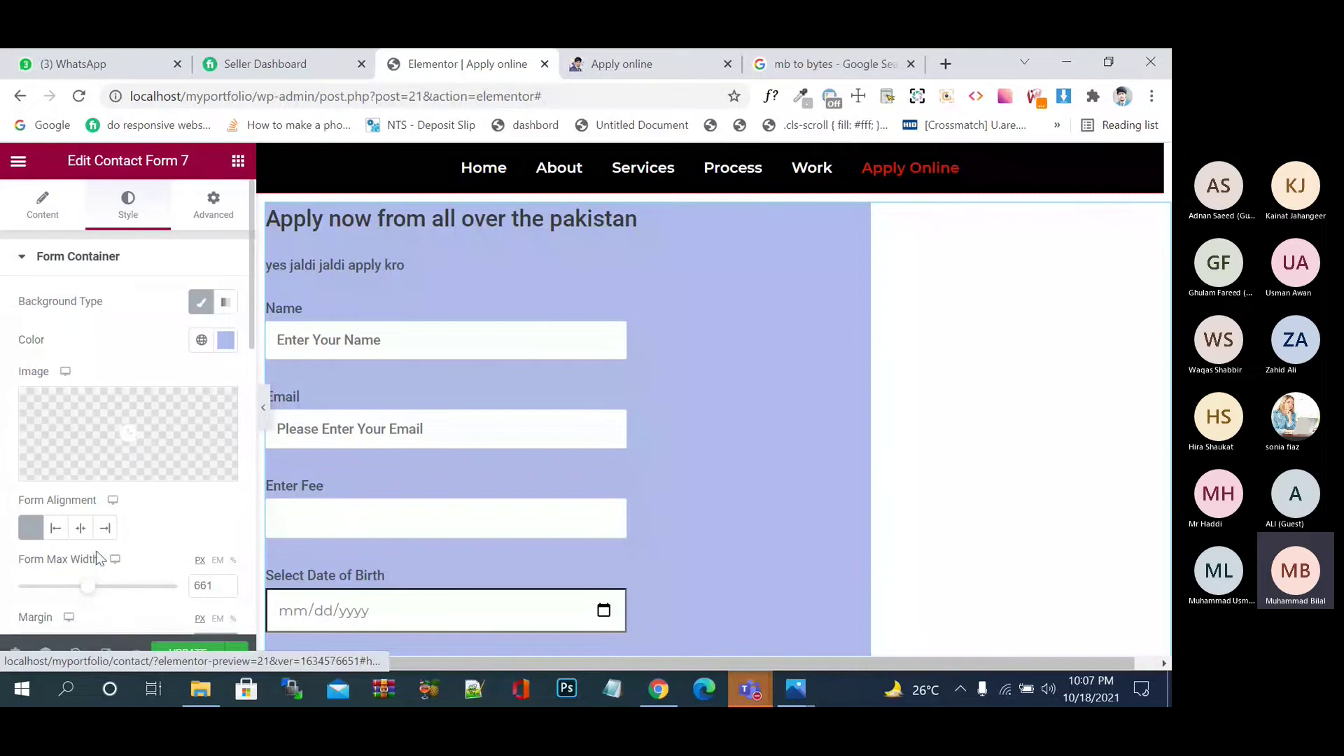
click(81, 530)
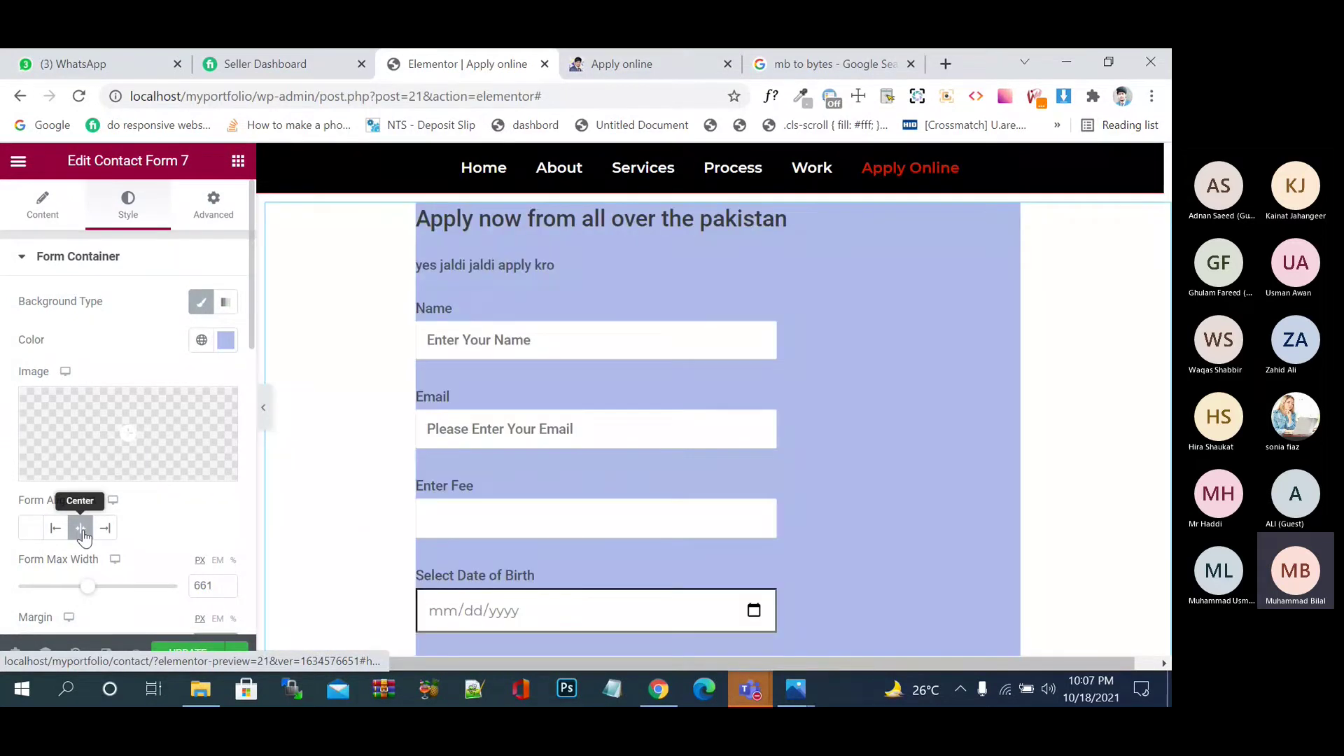
click(106, 530)
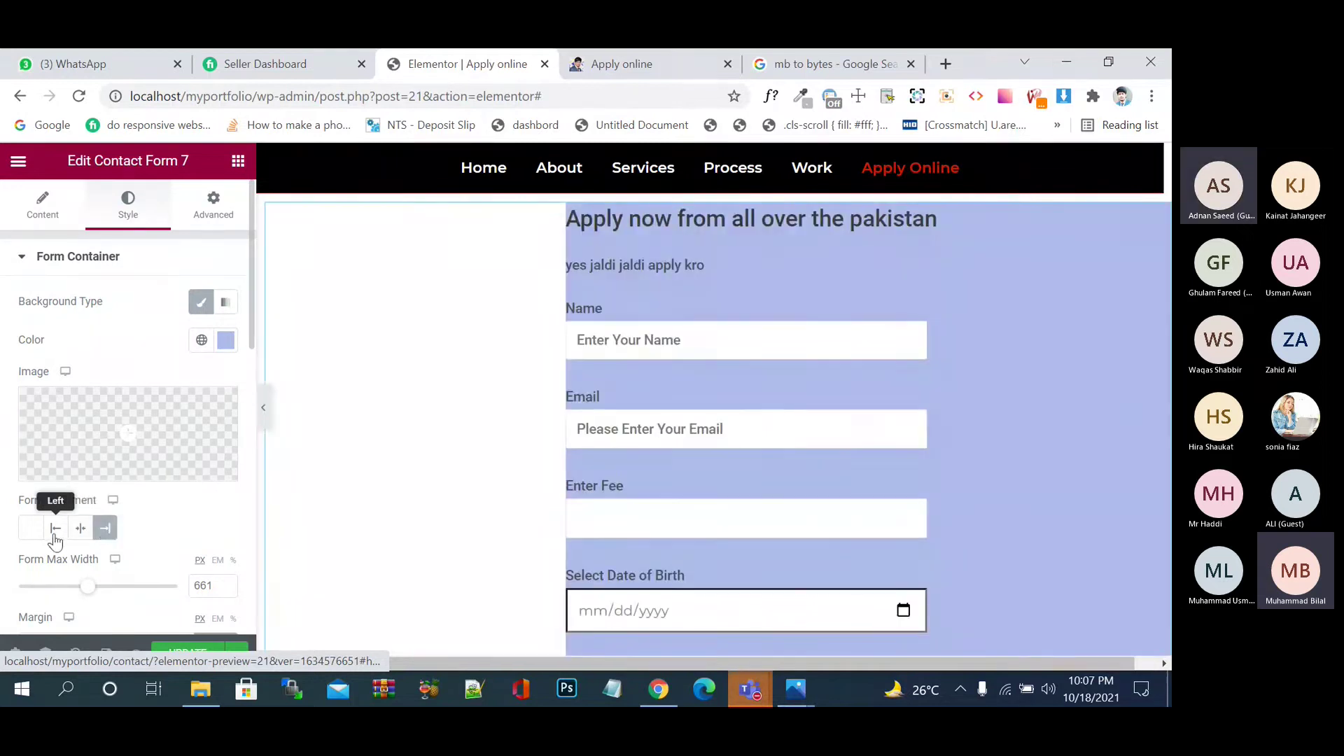
click(57, 530)
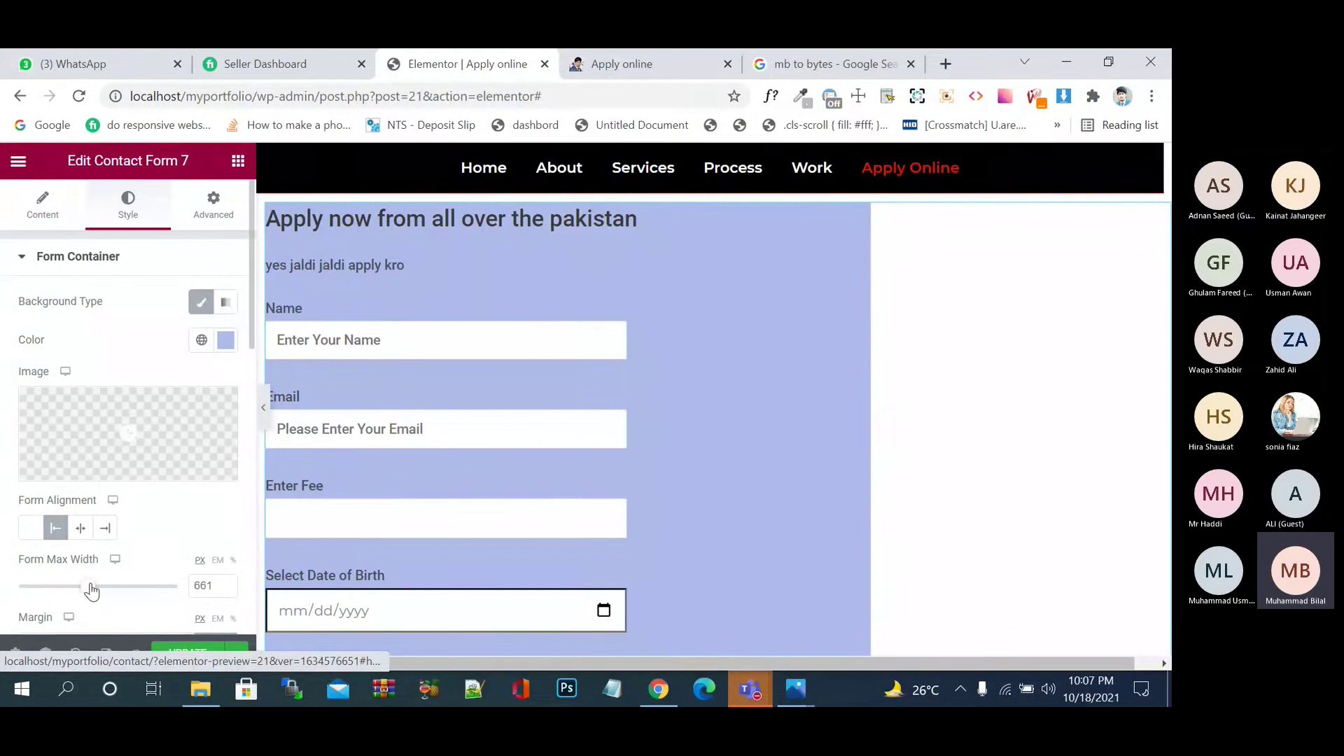
drag(91, 592, 68, 589)
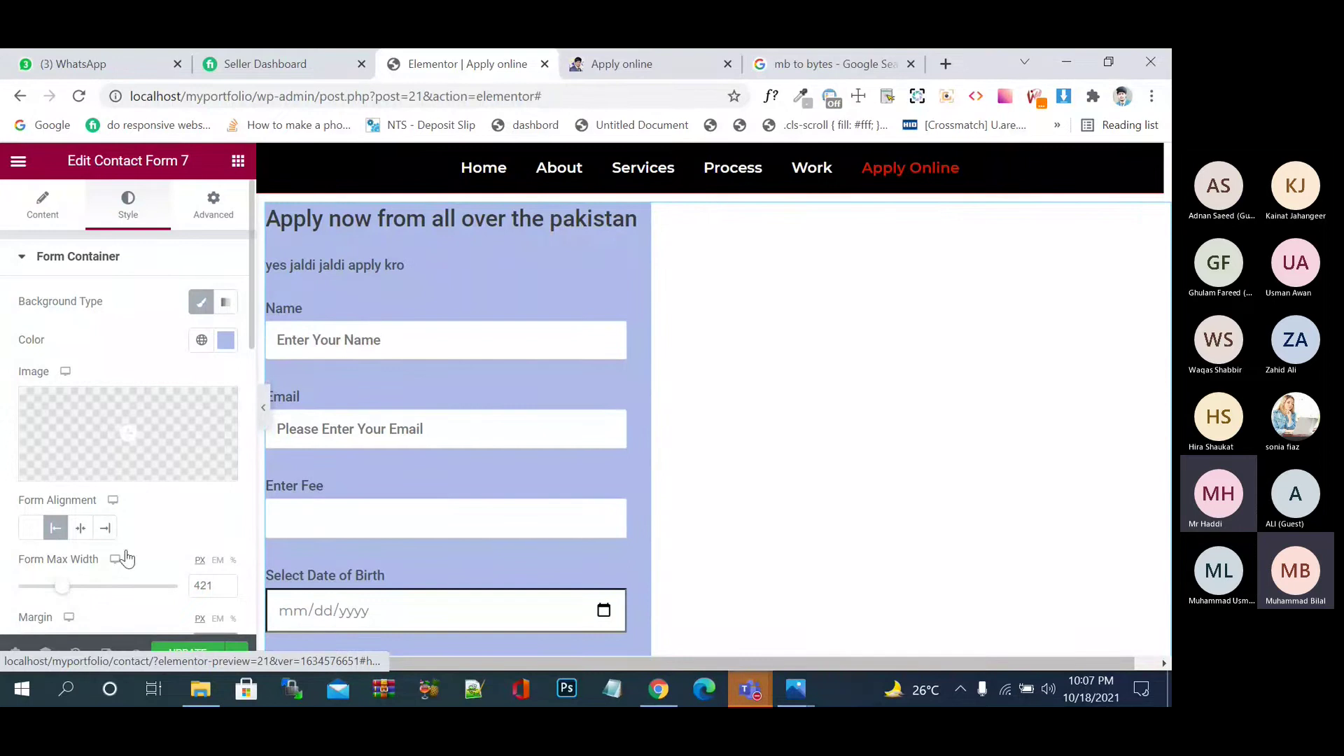
scroll(175, 520, down, 1)
scroll(176, 520, down, 1)
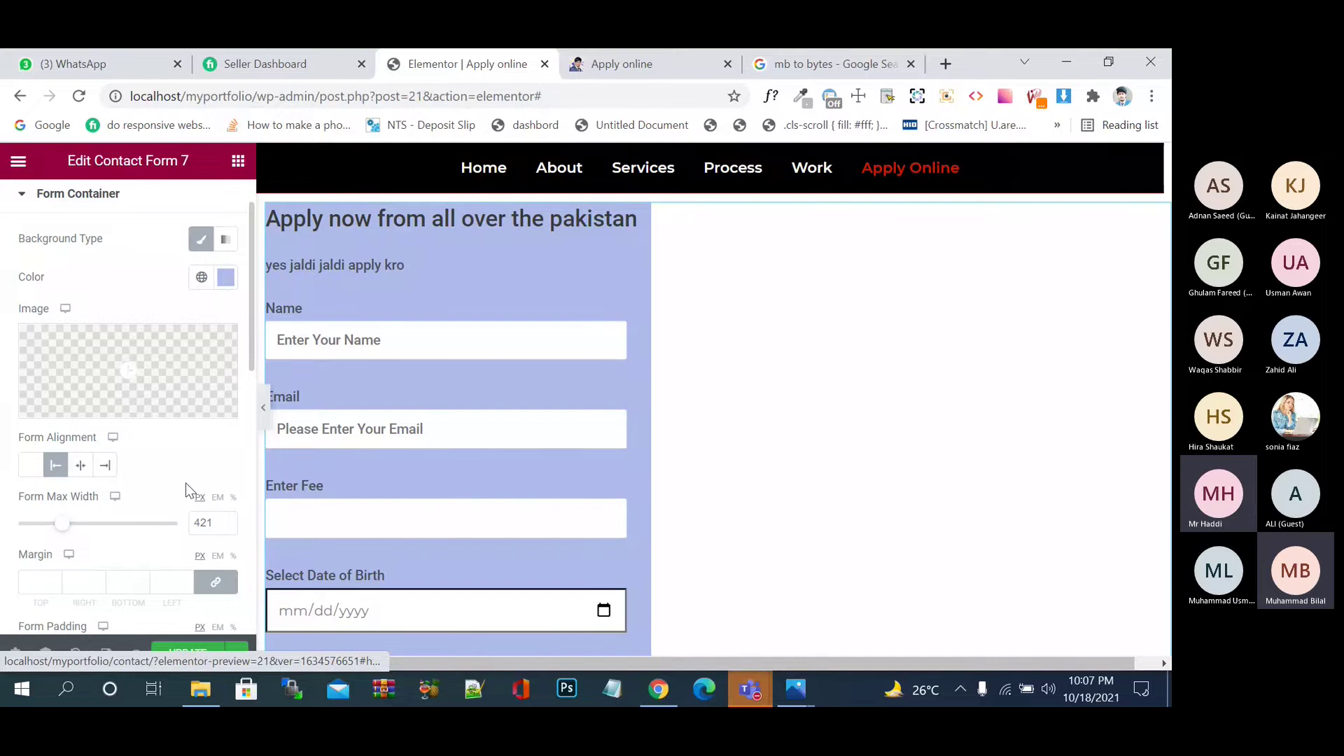
scroll(188, 488, up, 1)
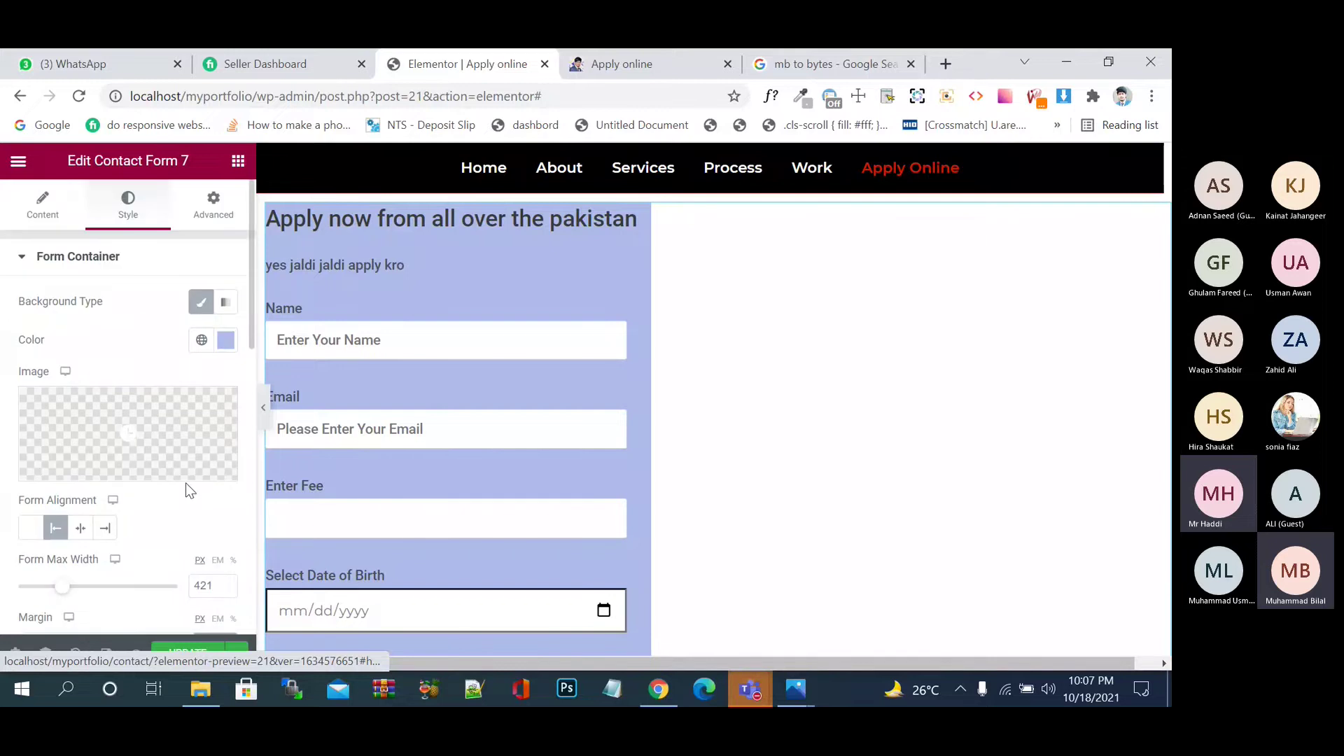
- Reopen the Contact Form 7 widget's Content settings
click(39, 217)
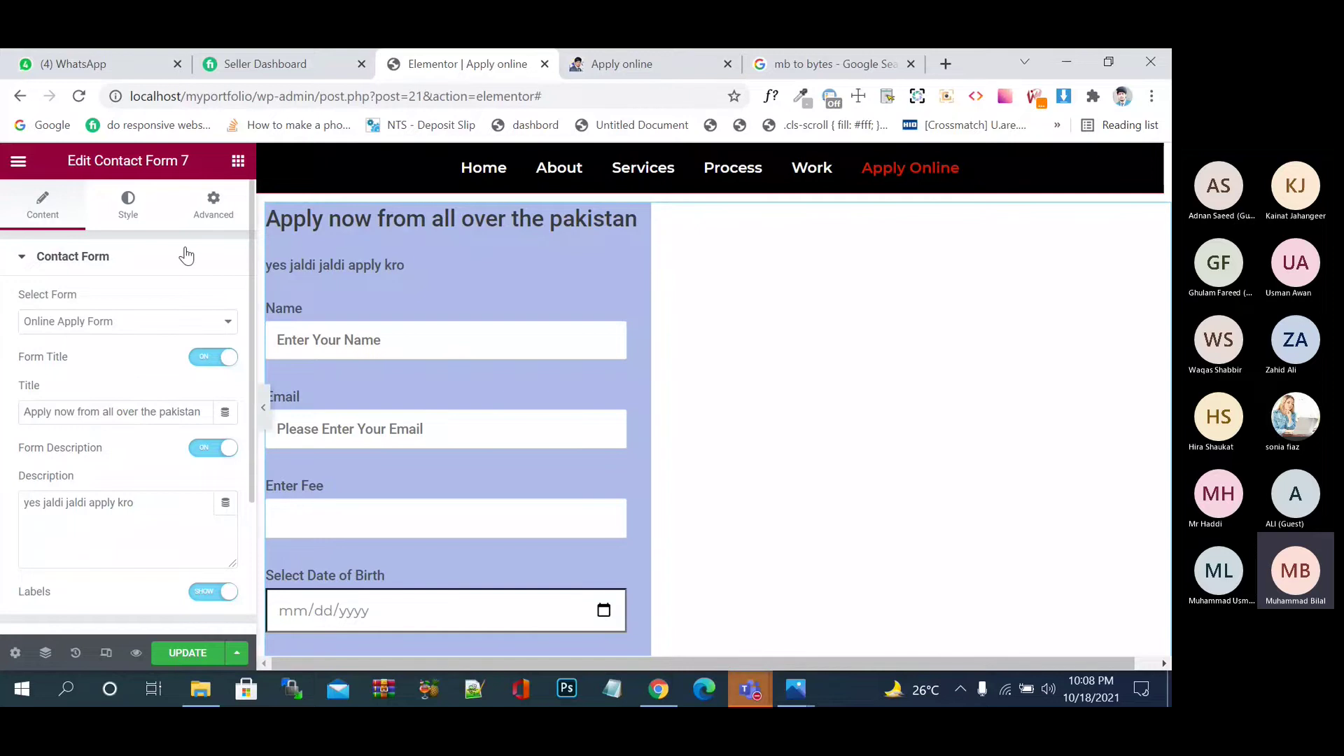
click(238, 167)
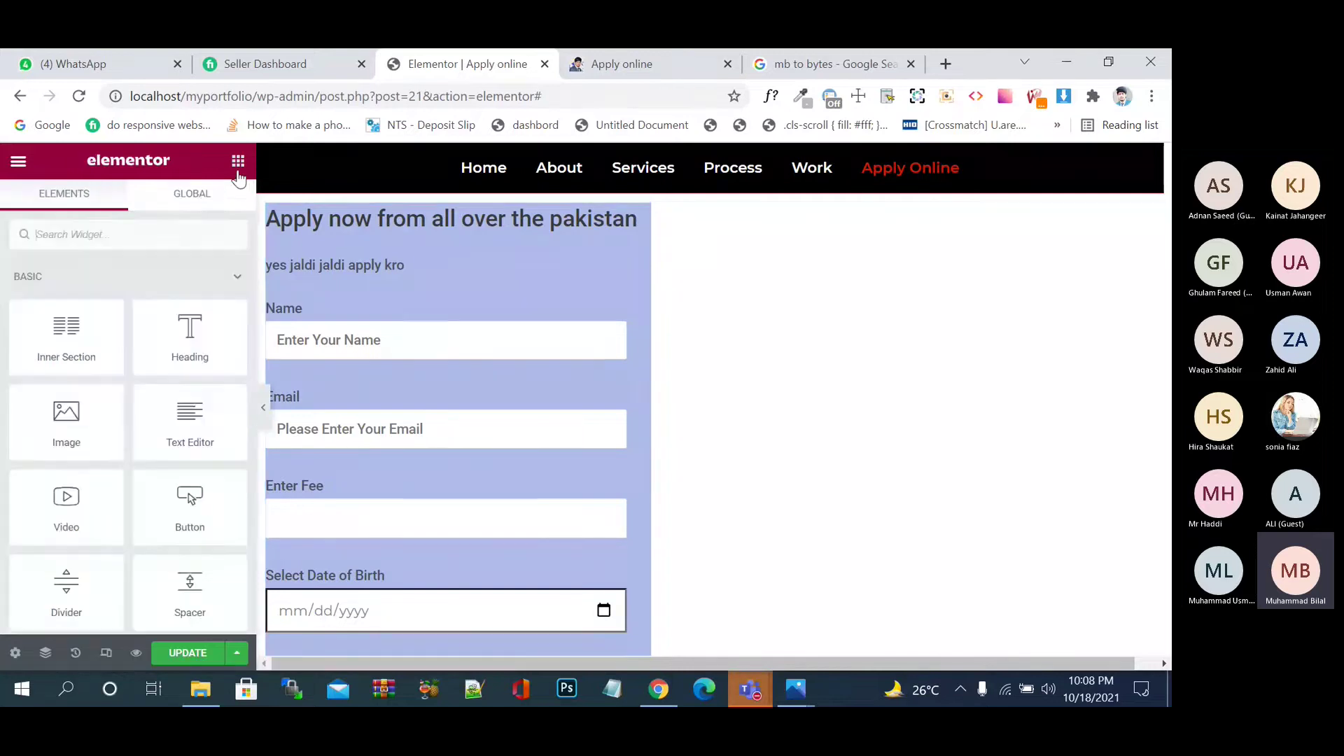
click(373, 272)
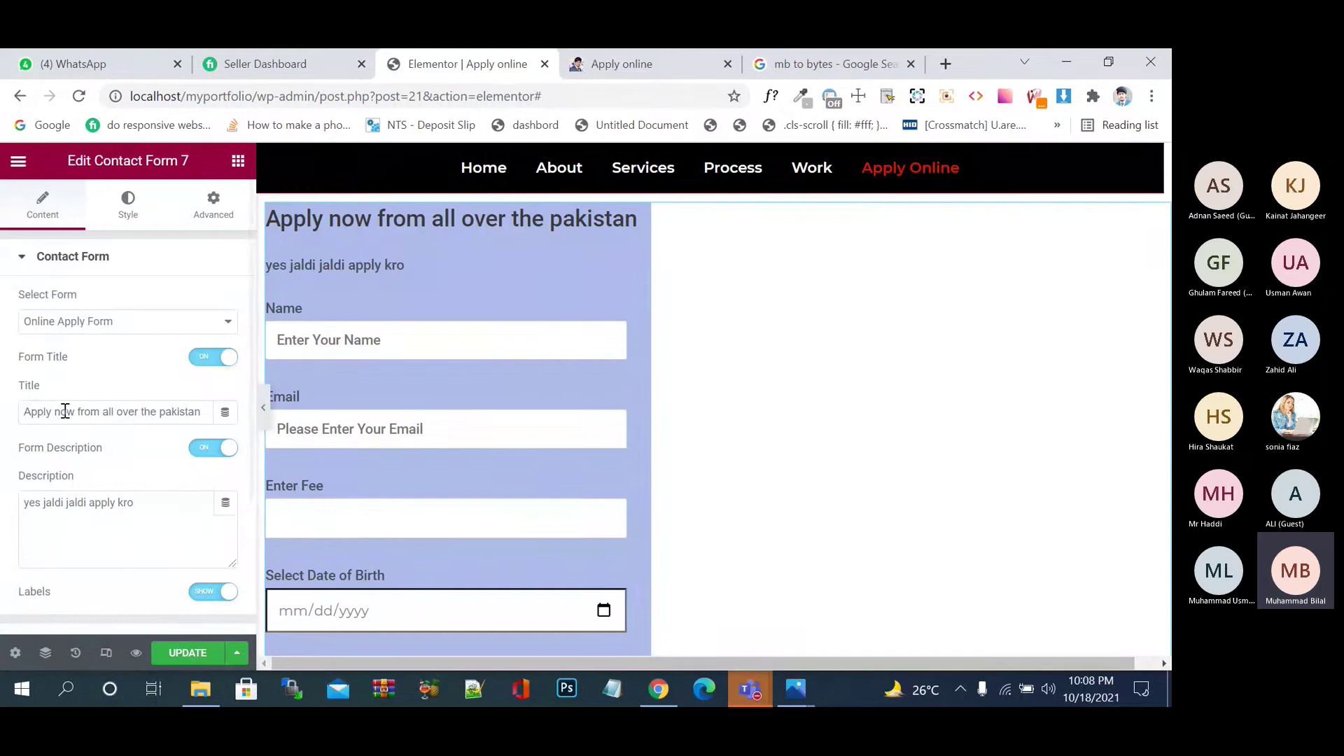
- Switch Select Form to Contact form 1, then back to Online Apply Form
click(86, 321)
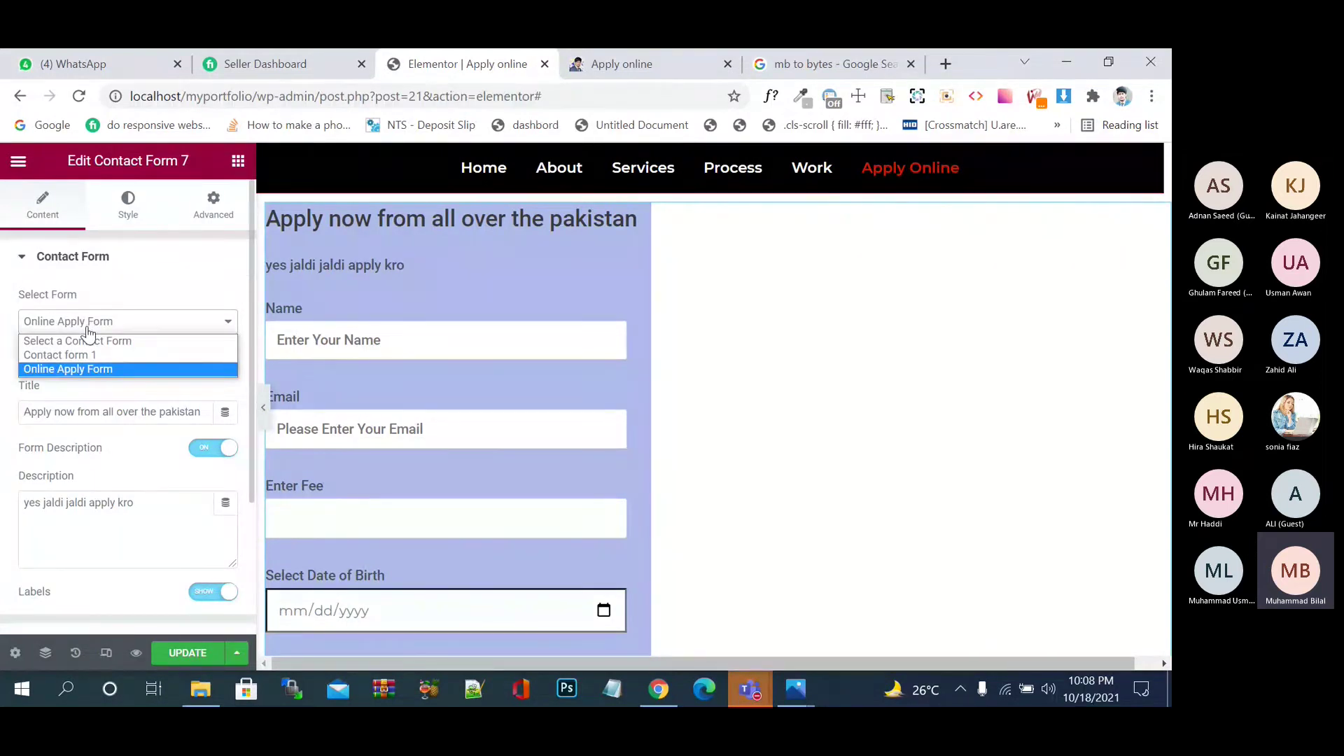
click(99, 356)
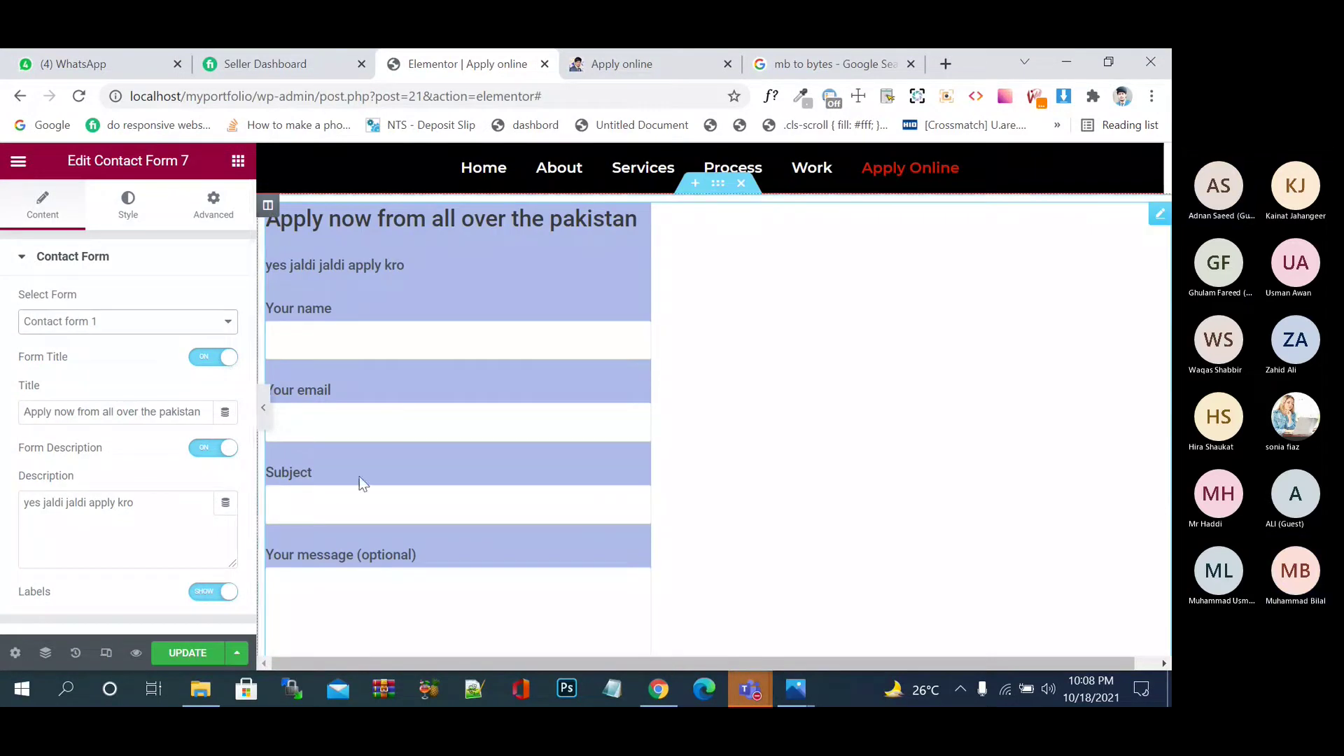
click(140, 331)
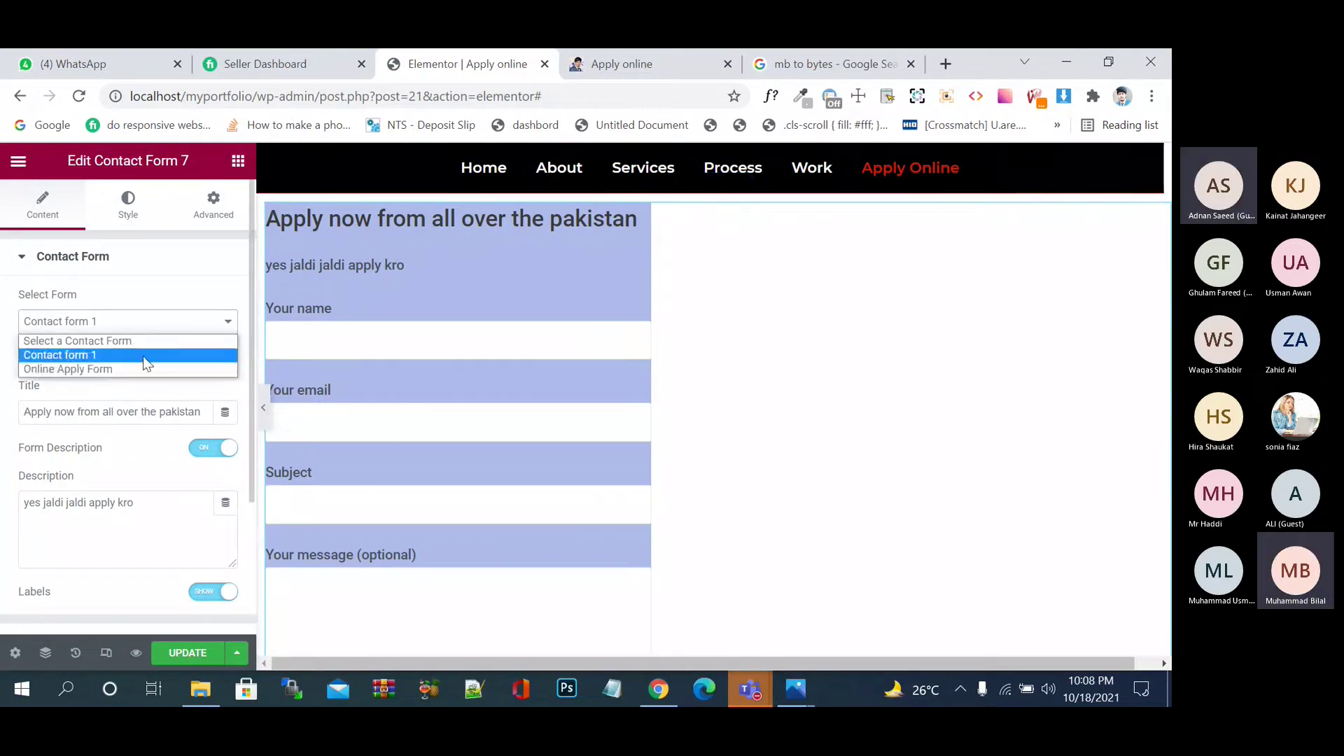
click(145, 378)
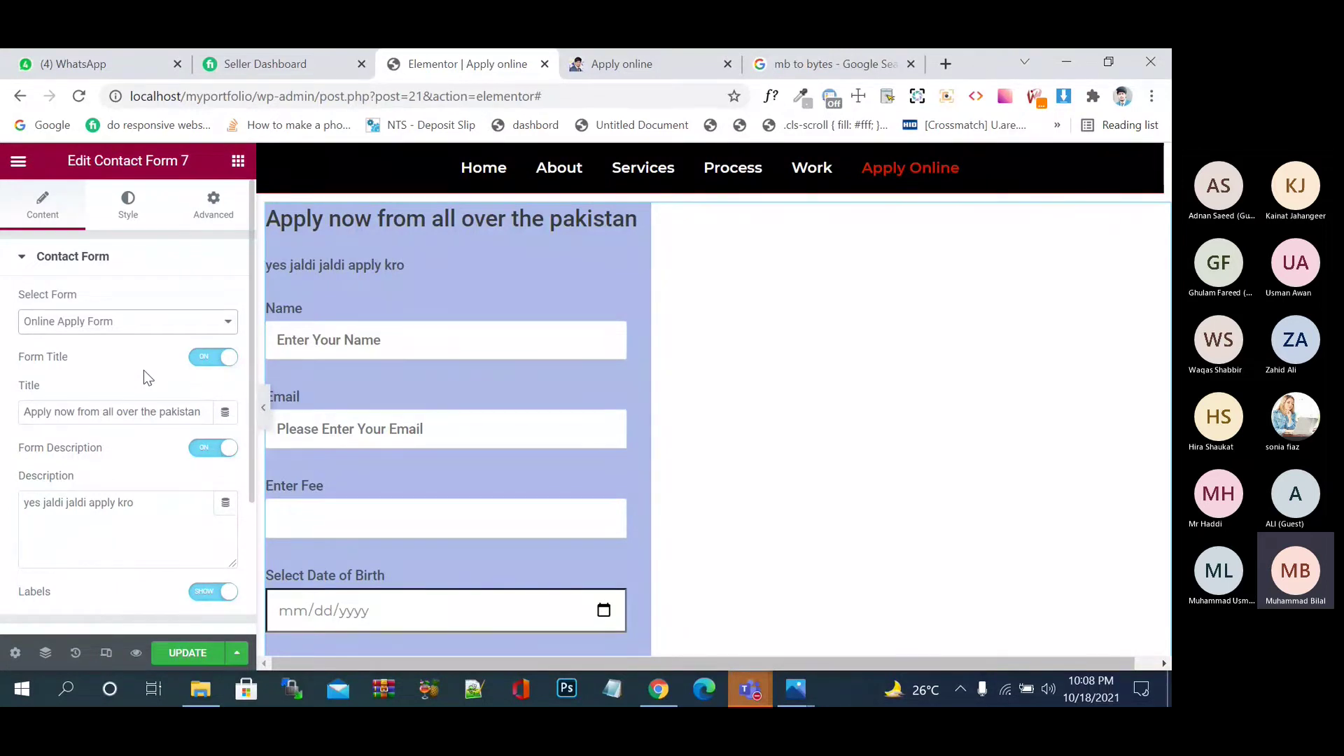
scroll(125, 458, down, 1)
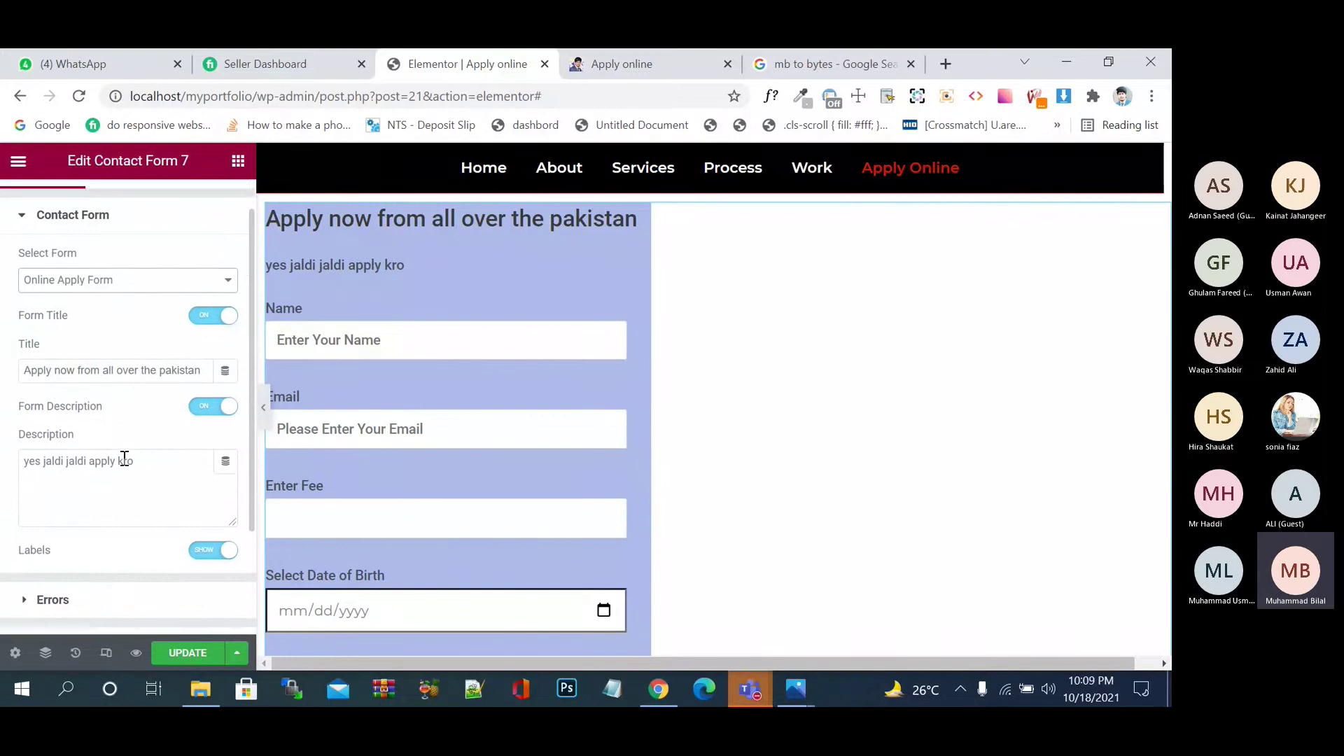
scroll(125, 459, down, 1)
scroll(126, 465, down, 1)
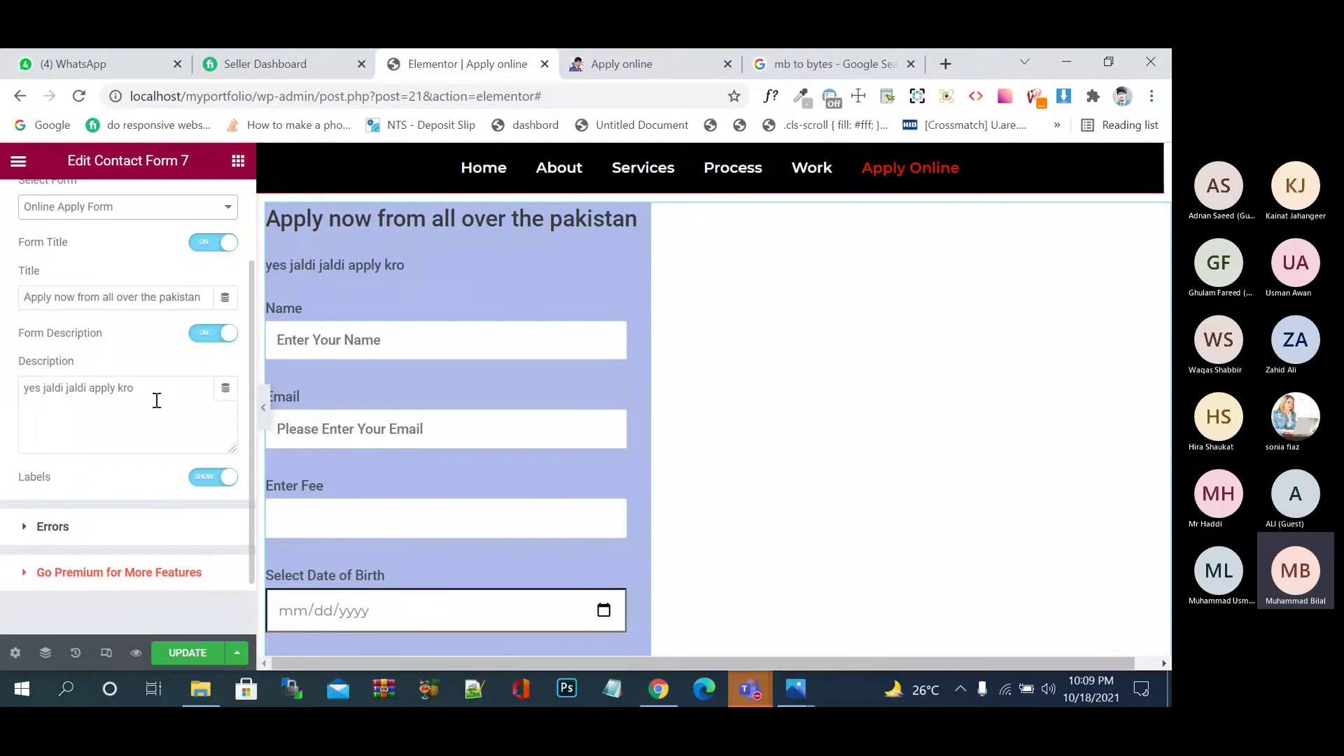
- Give the form's input fields a #1B0303 background and #FFFFFF text colour
scroll(157, 401, down, 1)
click(69, 460)
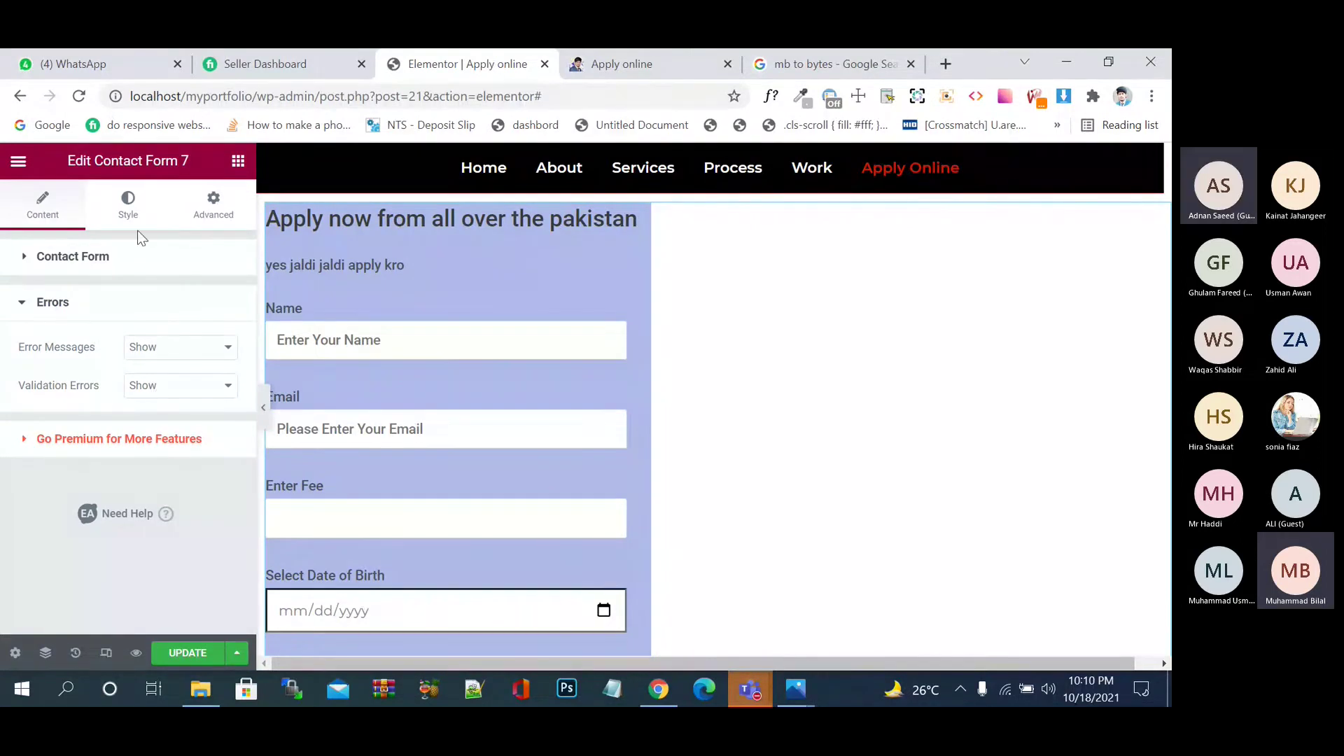
click(131, 210)
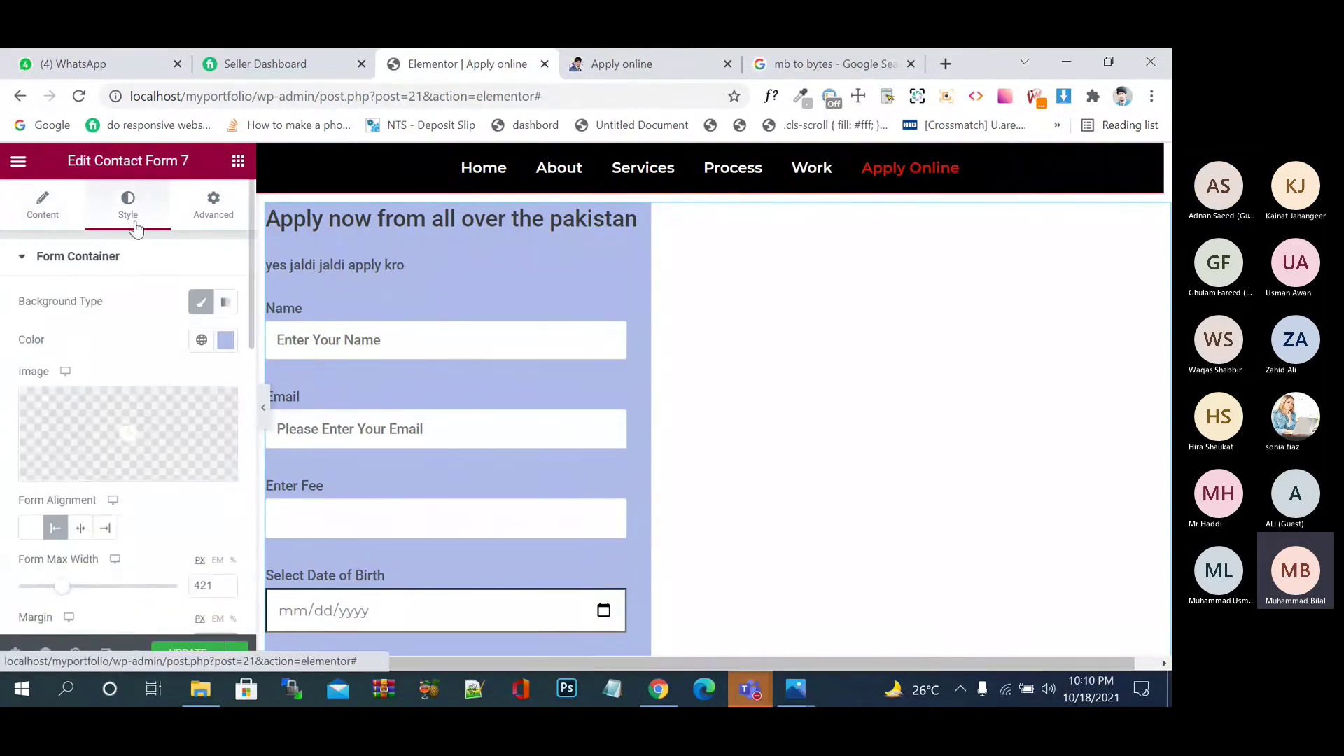
scroll(140, 332, down, 5)
scroll(143, 338, down, 5)
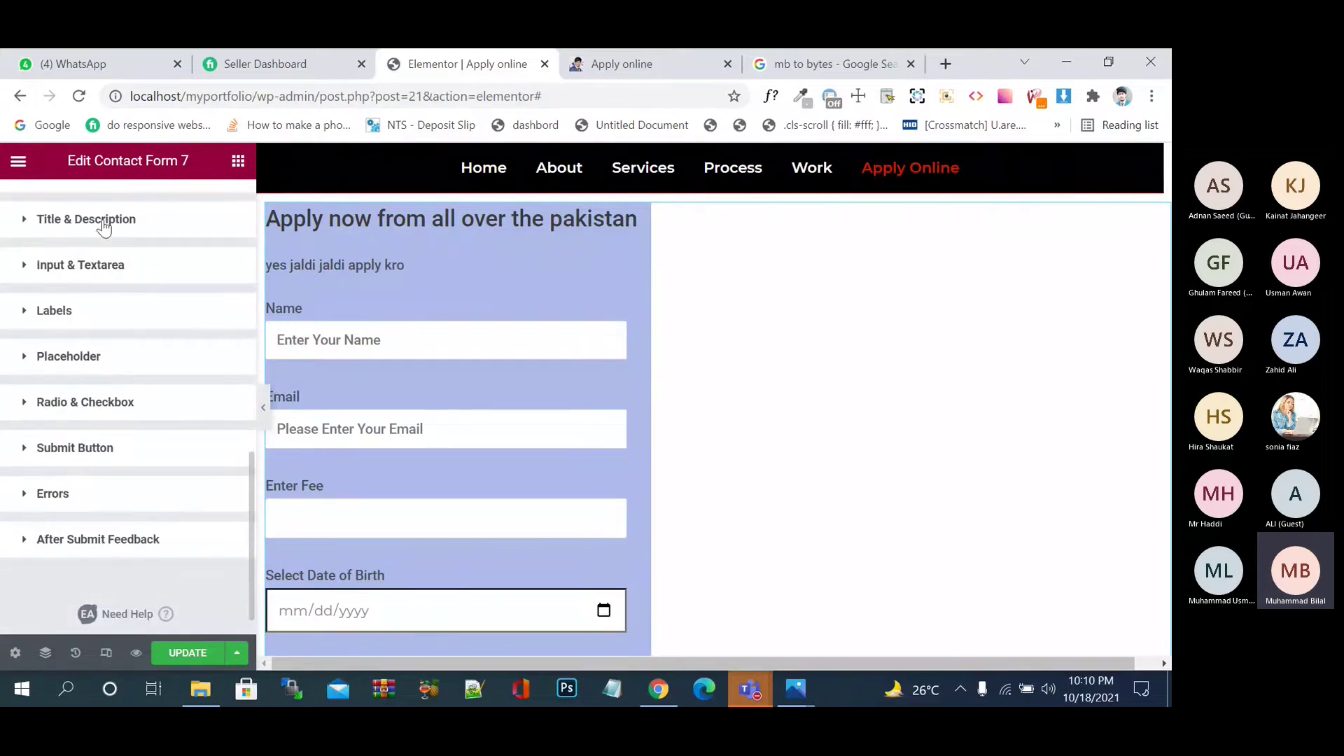
click(92, 259)
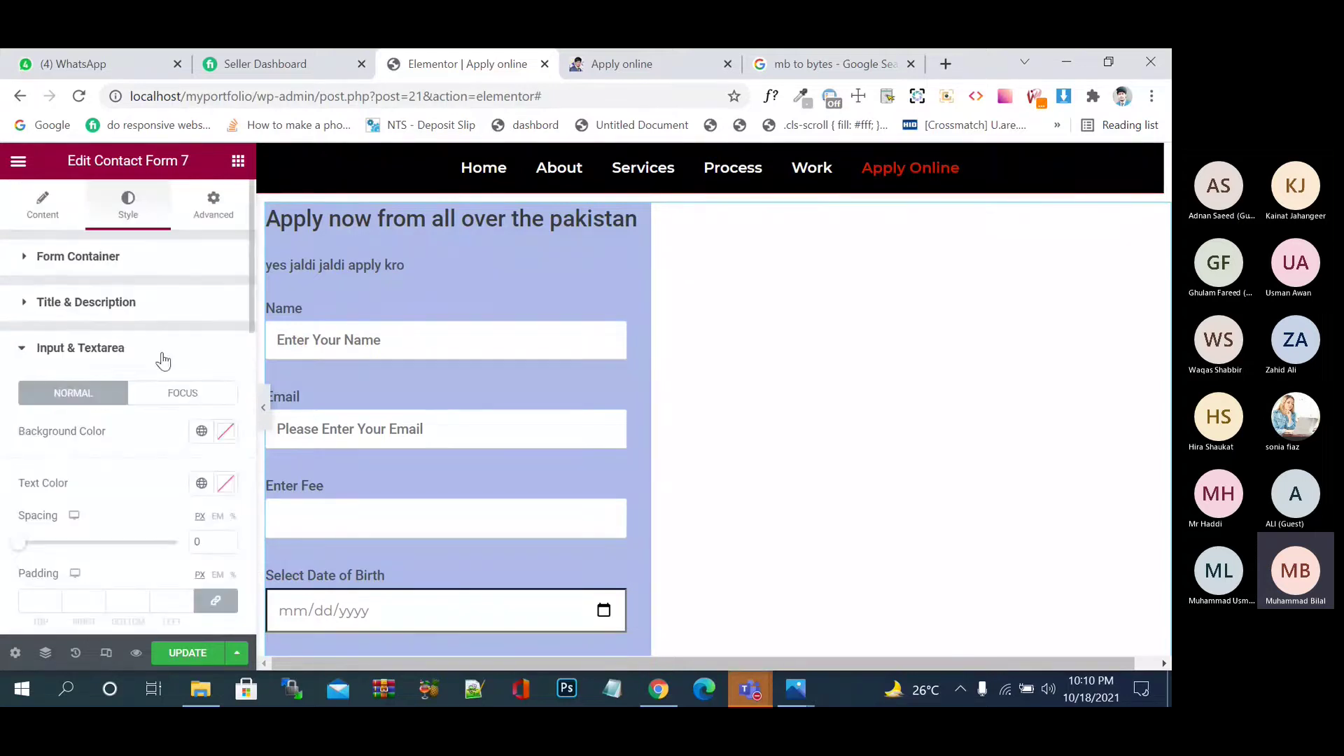
click(225, 431)
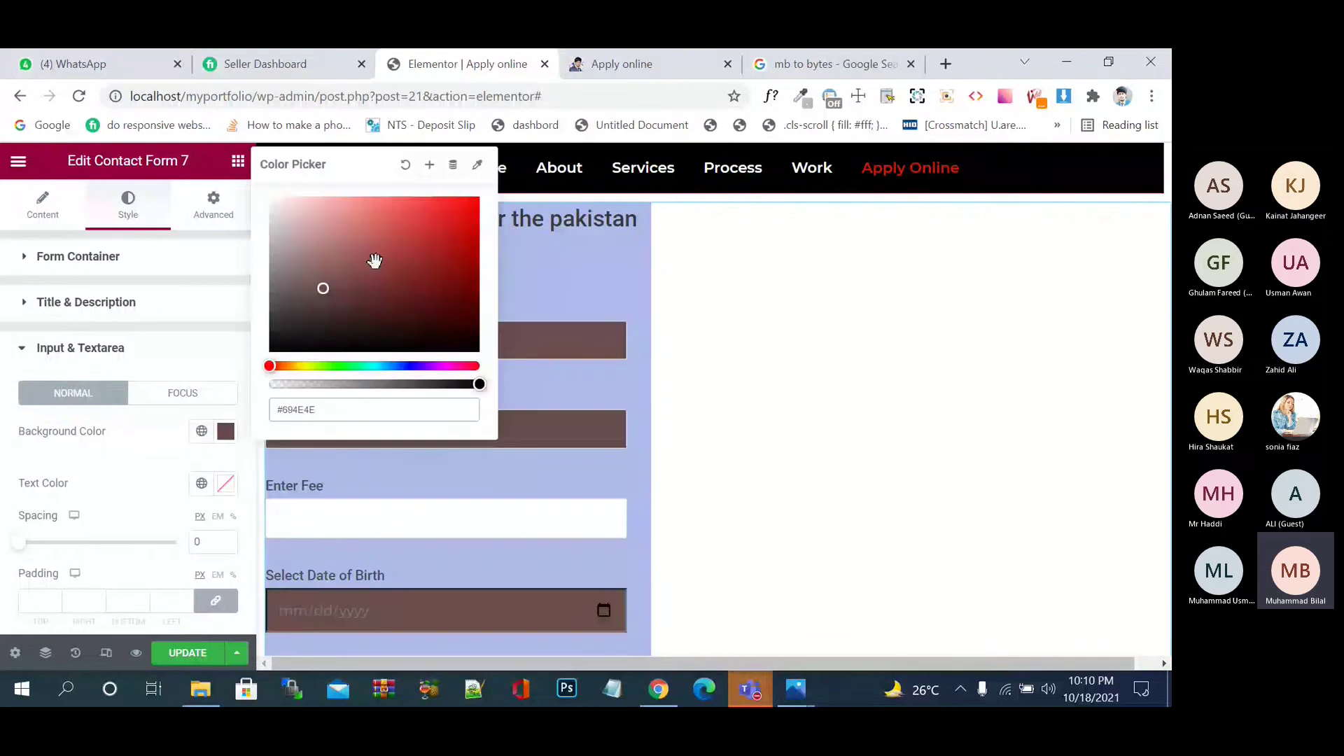
click(402, 250)
click(453, 335)
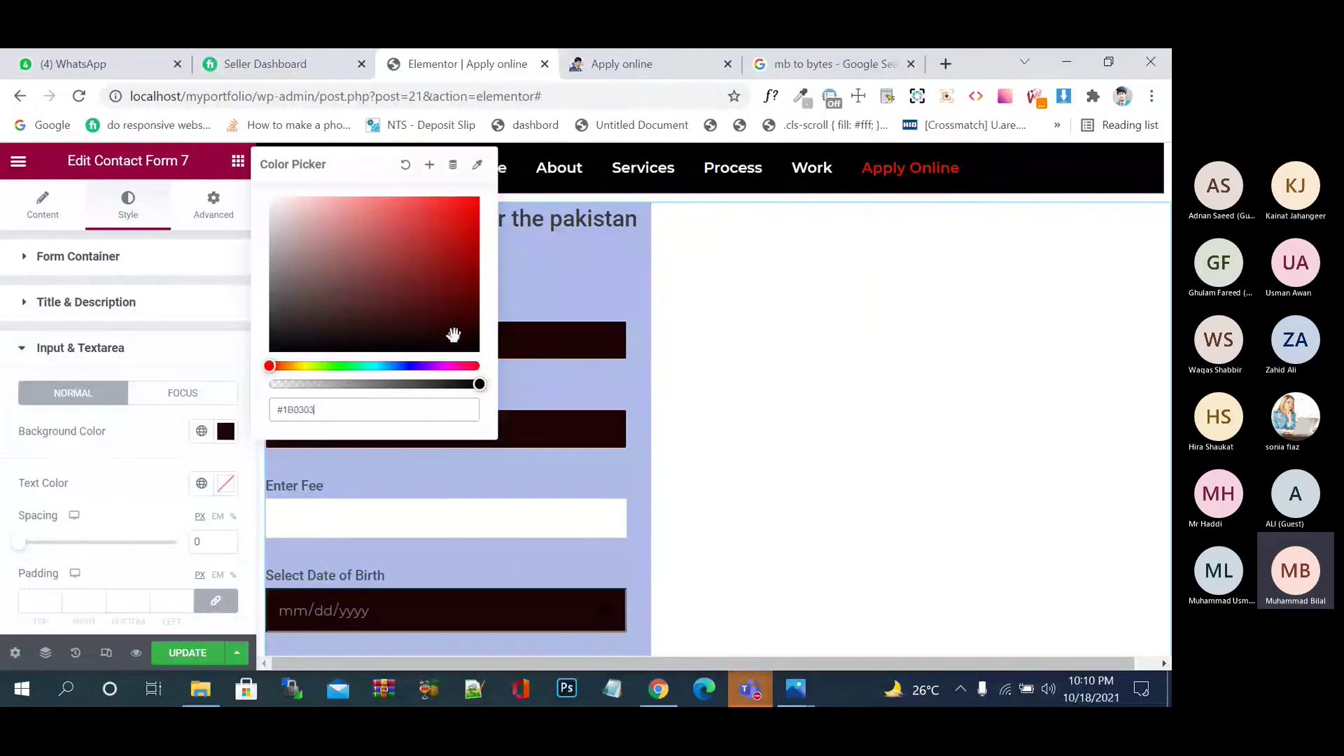
click(225, 483)
click(214, 300)
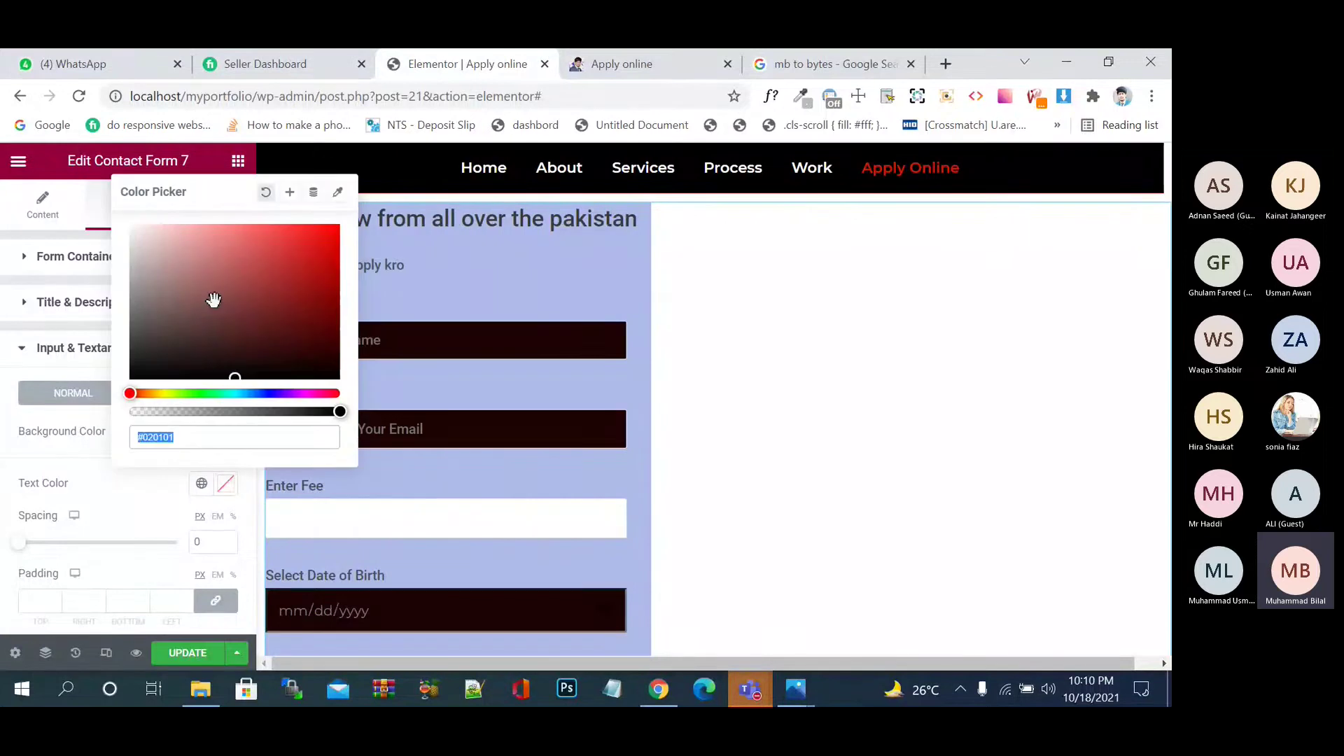
drag(214, 300, 130, 225)
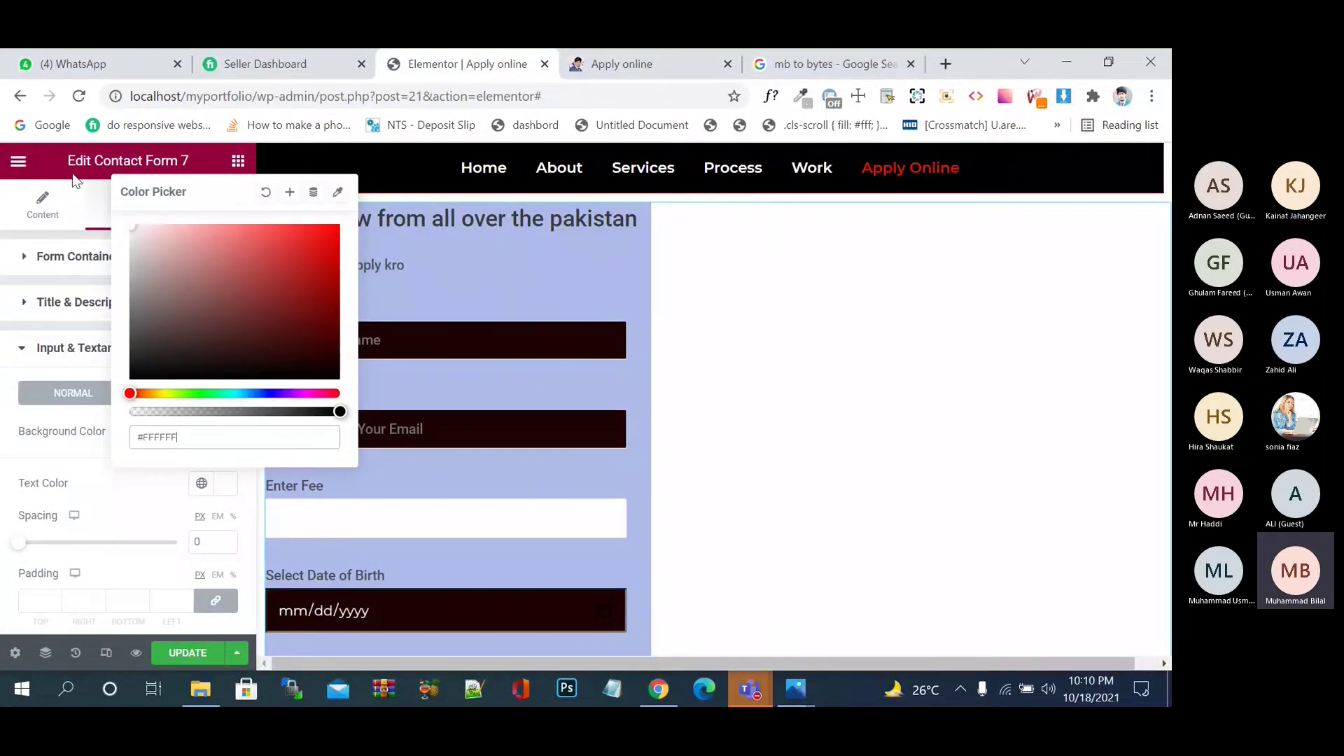
click(488, 348)
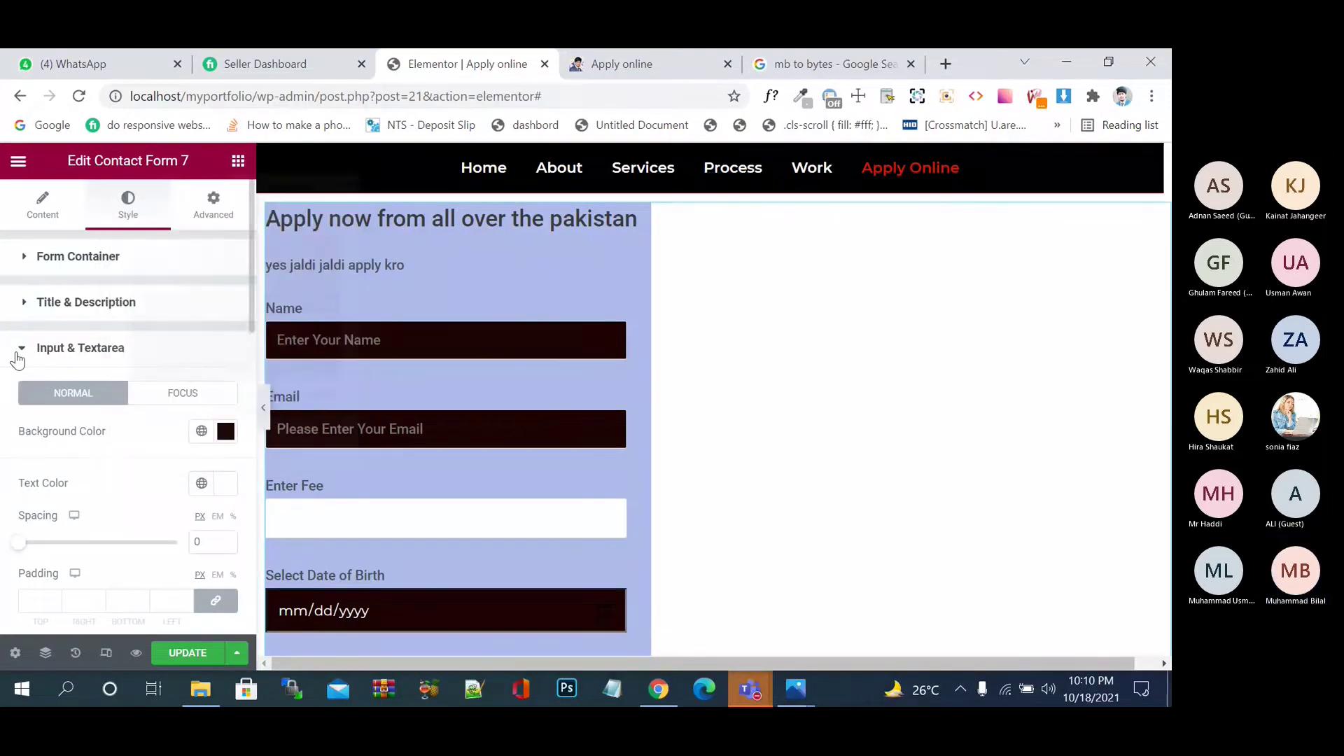
- Set input field spacing to 10, linked padding to 8 and text indent to 32 px
scroll(149, 458, down, 2)
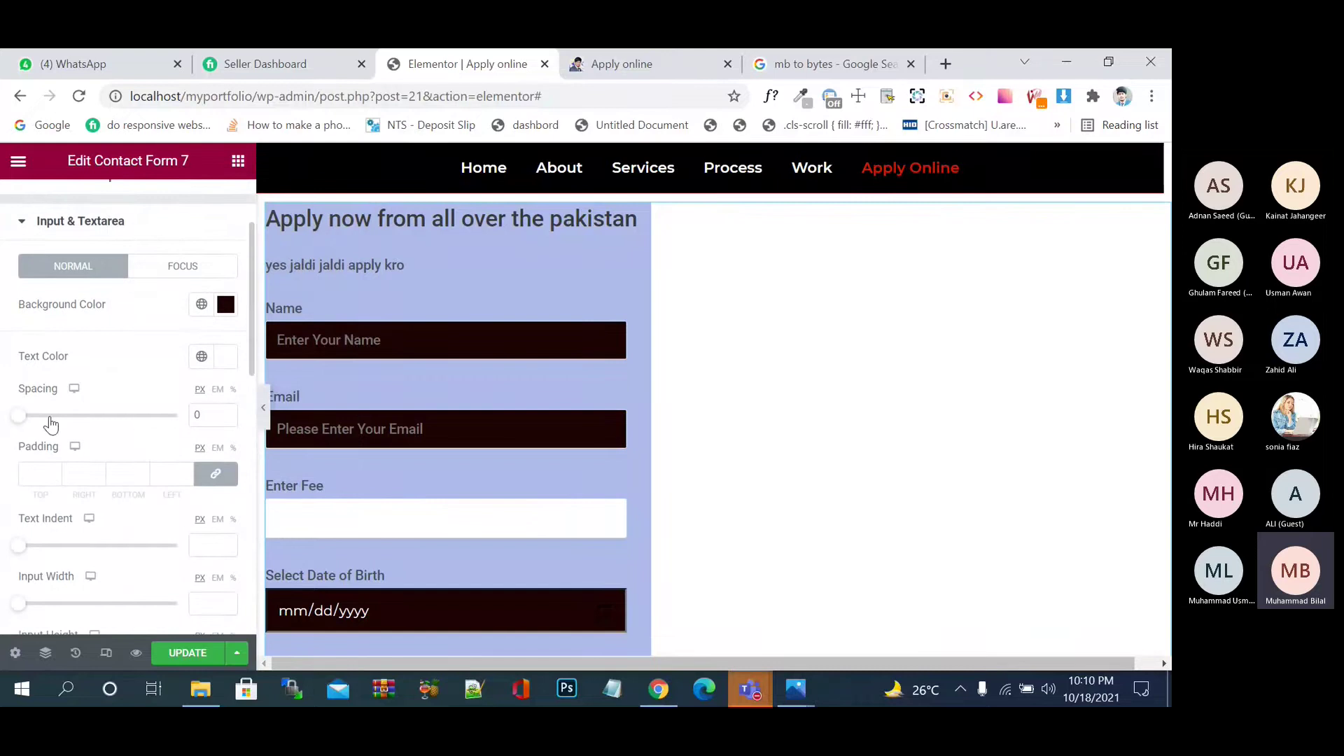
drag(21, 422, 36, 420)
click(185, 474)
text(2)
click(186, 471)
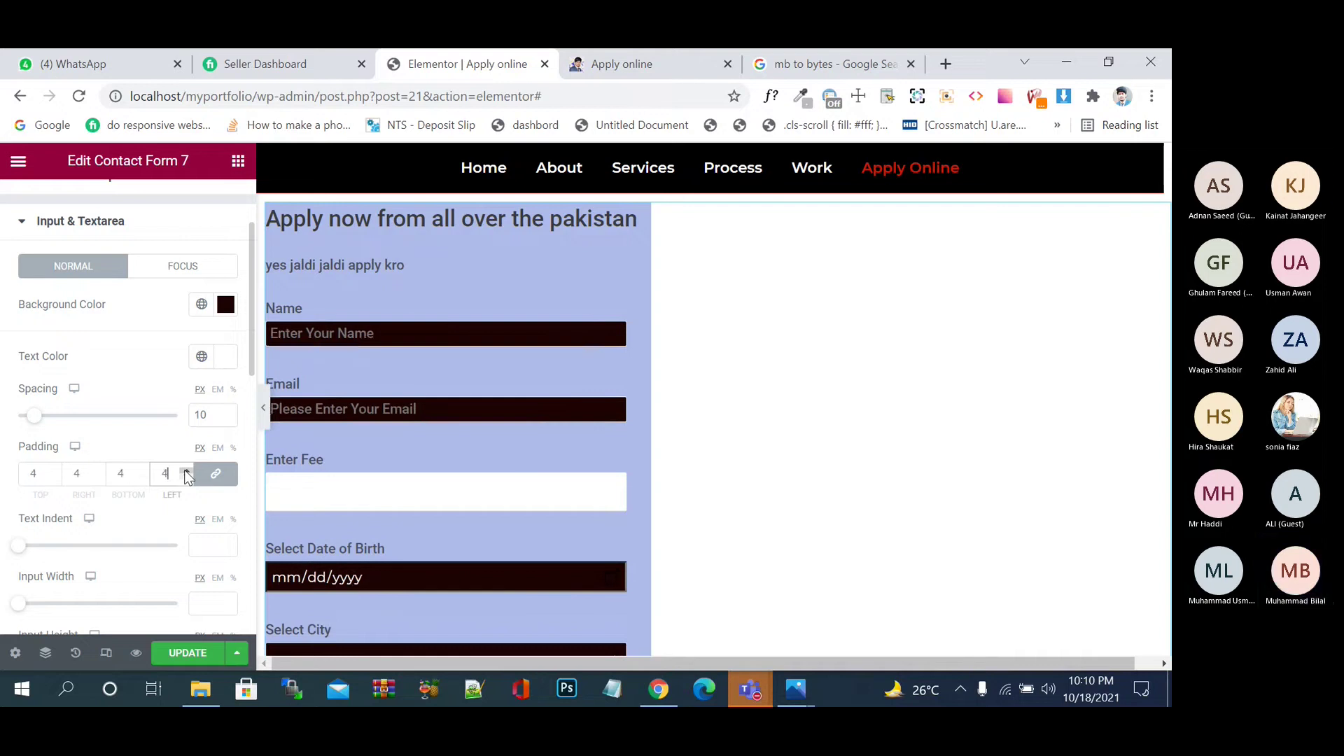
click(186, 471)
click(186, 470)
click(186, 471)
click(186, 471)
click(187, 471)
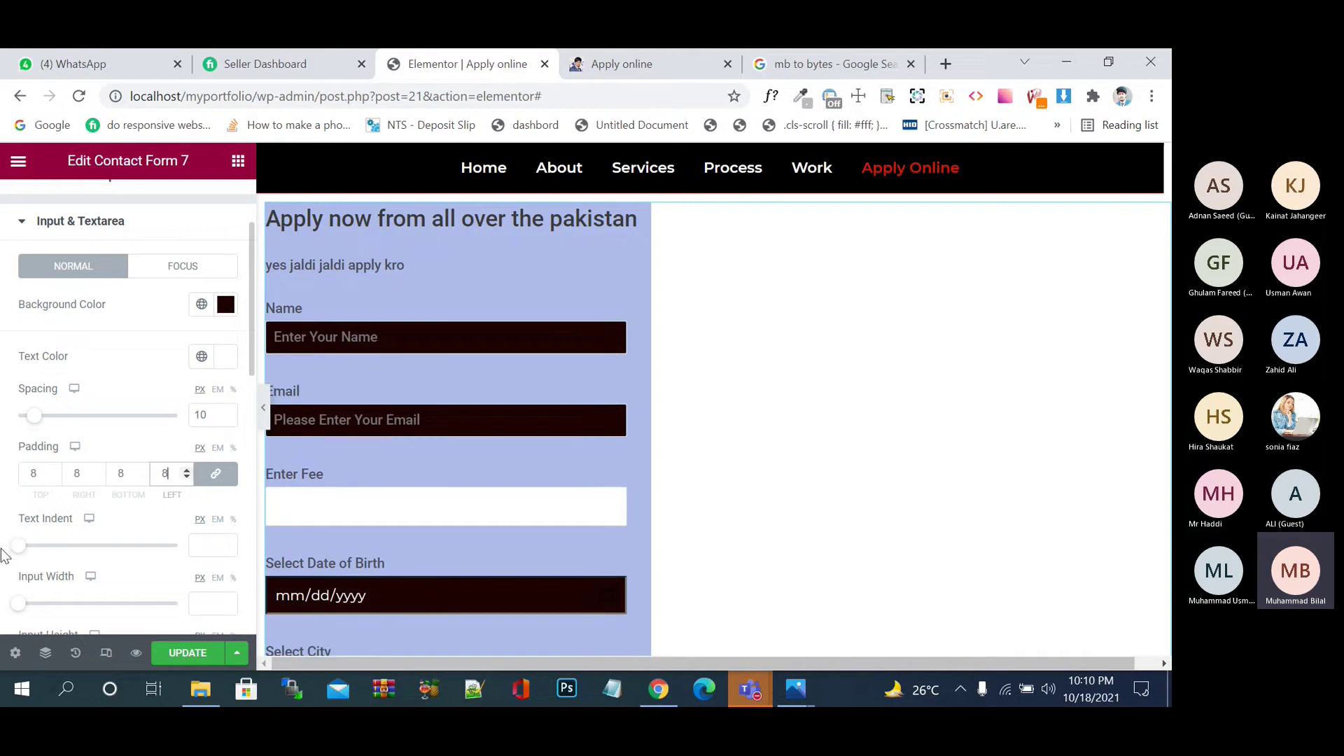
drag(21, 547, 103, 546)
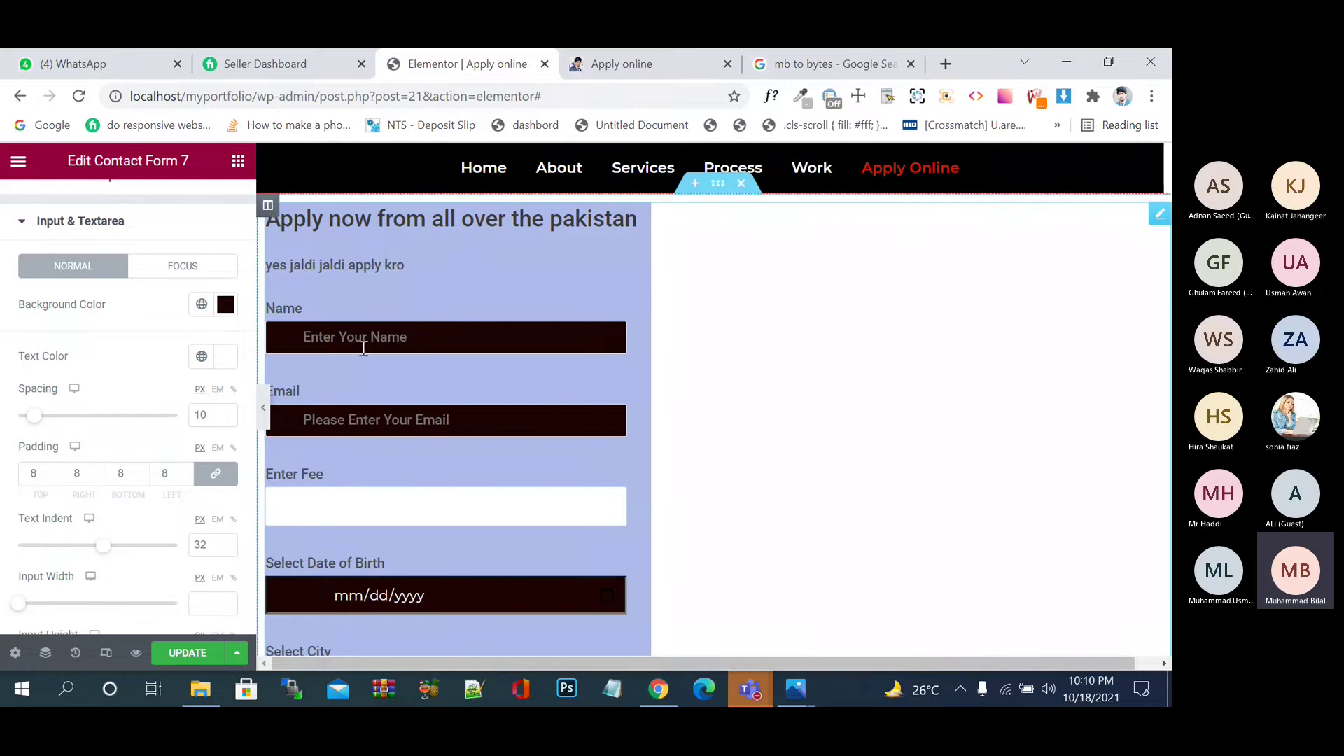
text(hhhhhh)
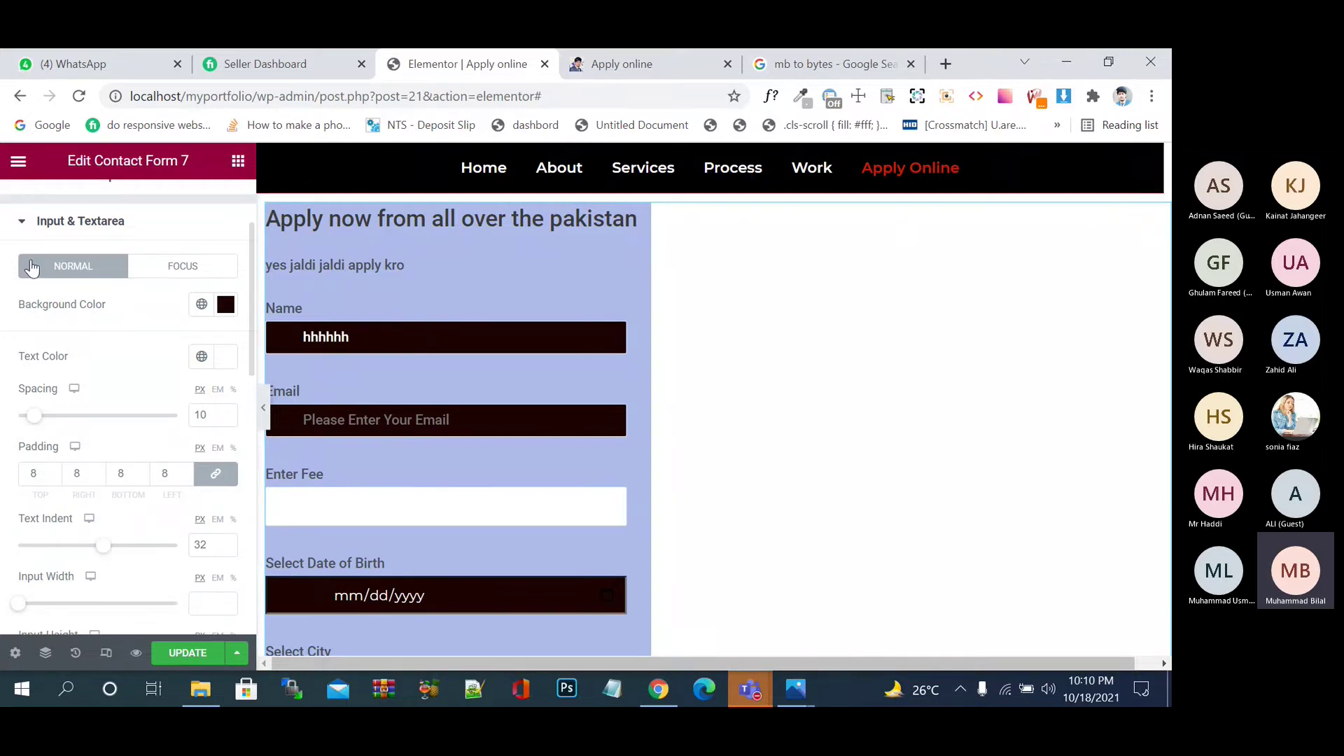
scroll(31, 269, up, 2)
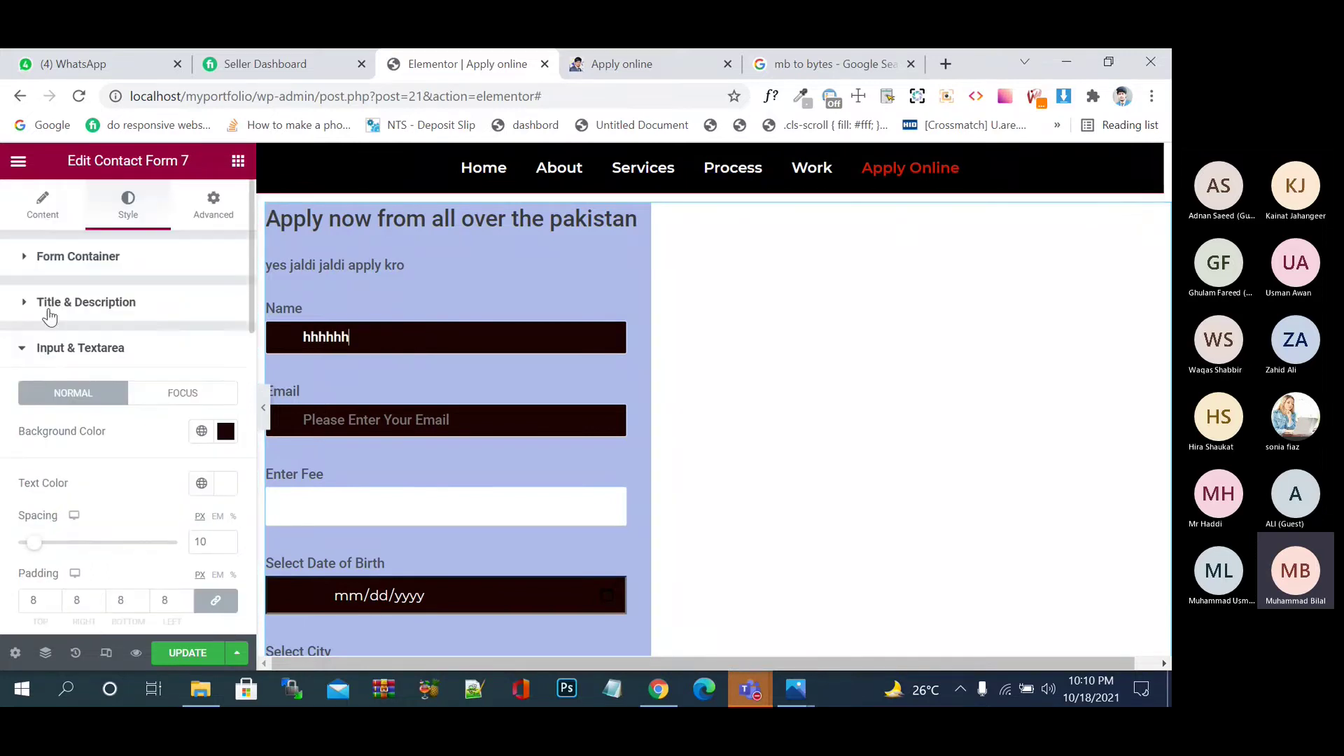
- Set the form container's alignment to Center and save the page
click(28, 267)
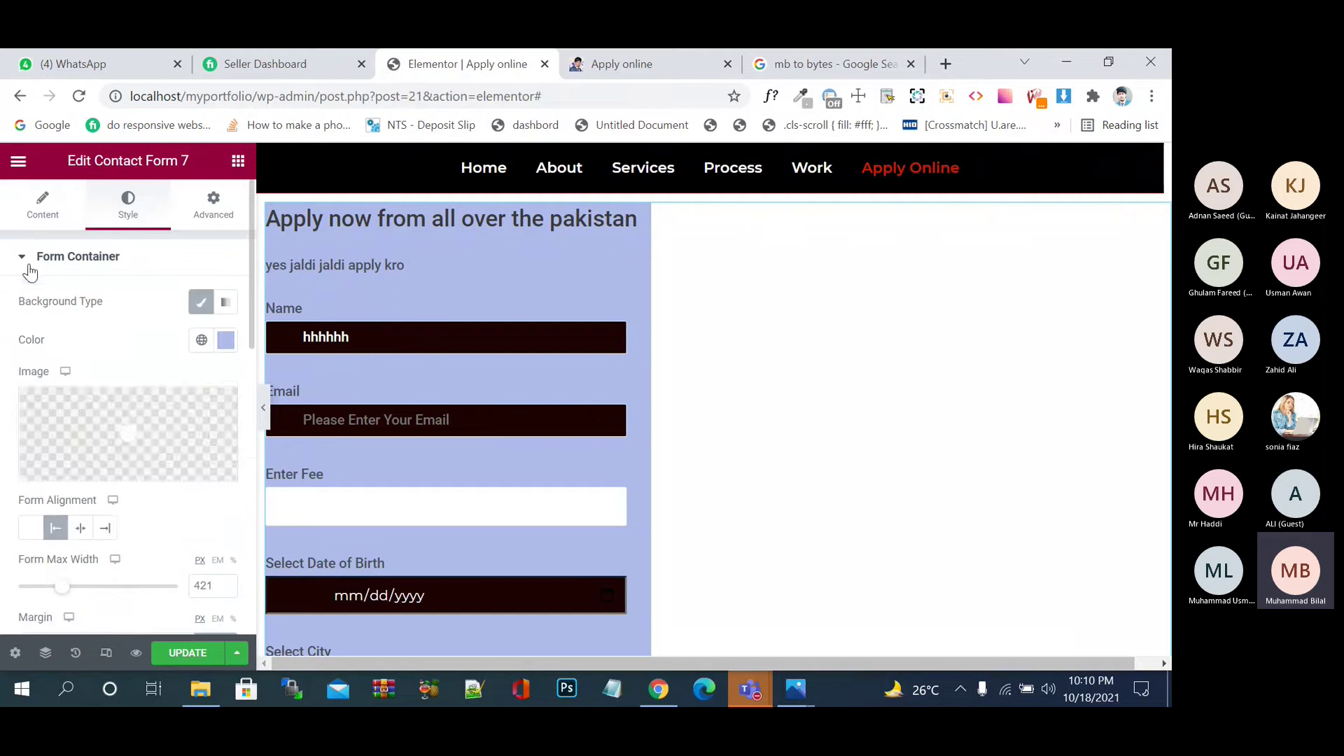
click(82, 531)
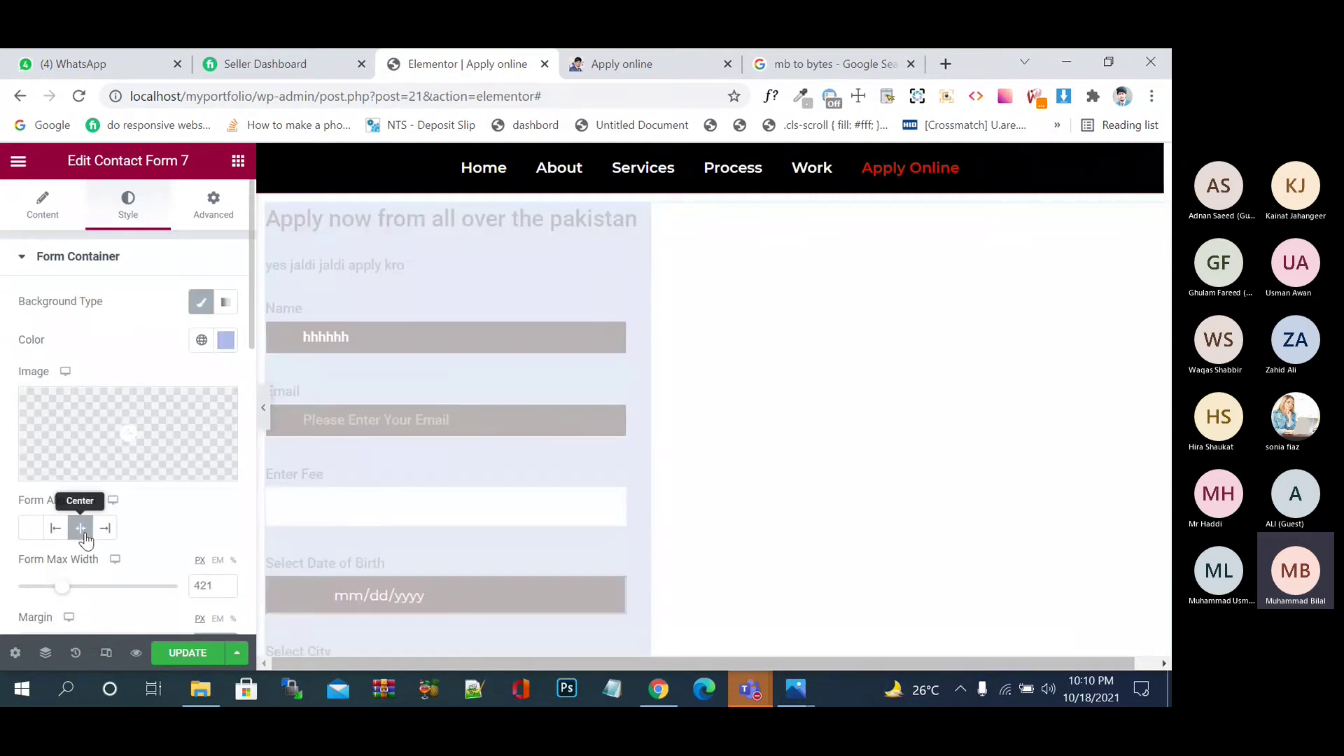
click(184, 653)
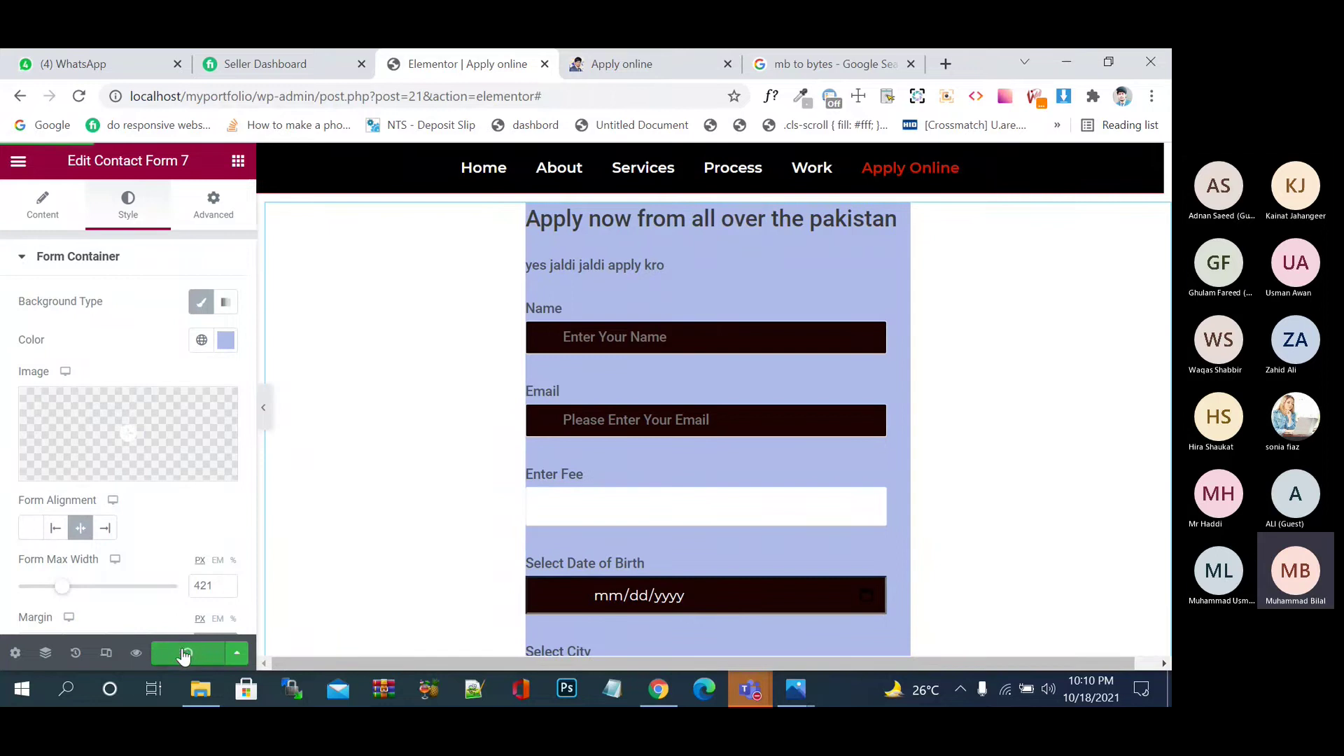
- Set the form container padding to 15 and its maximum width to 618 px
scroll(174, 500, down, 3)
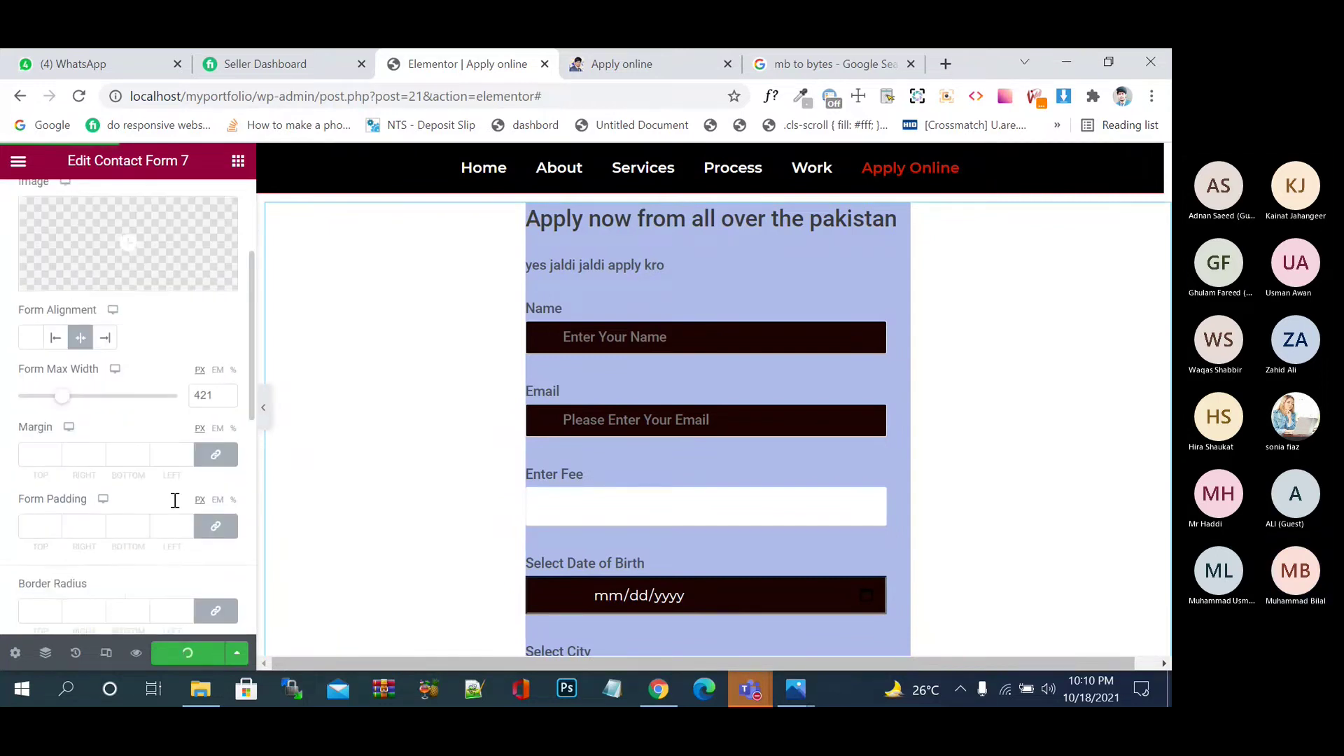
scroll(173, 500, down, 1)
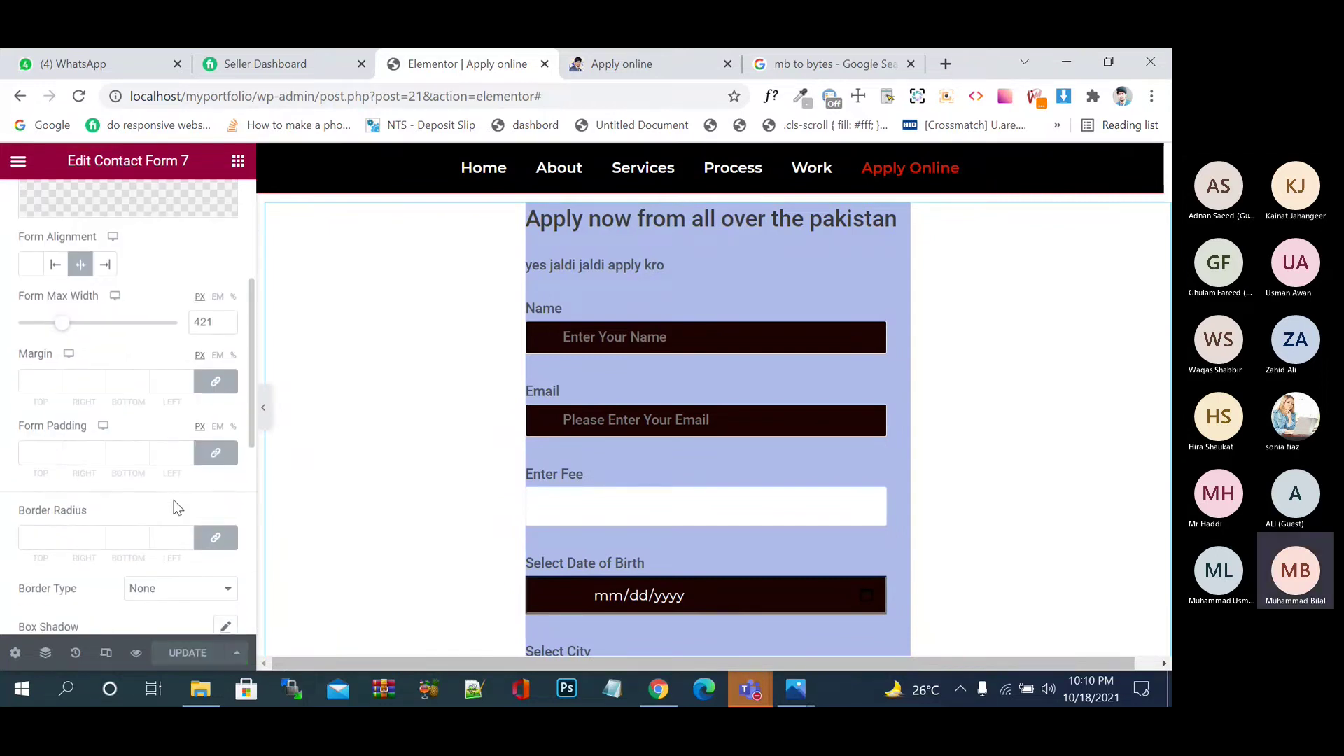
click(188, 450)
click(187, 450)
click(188, 450)
click(188, 450)
click(187, 450)
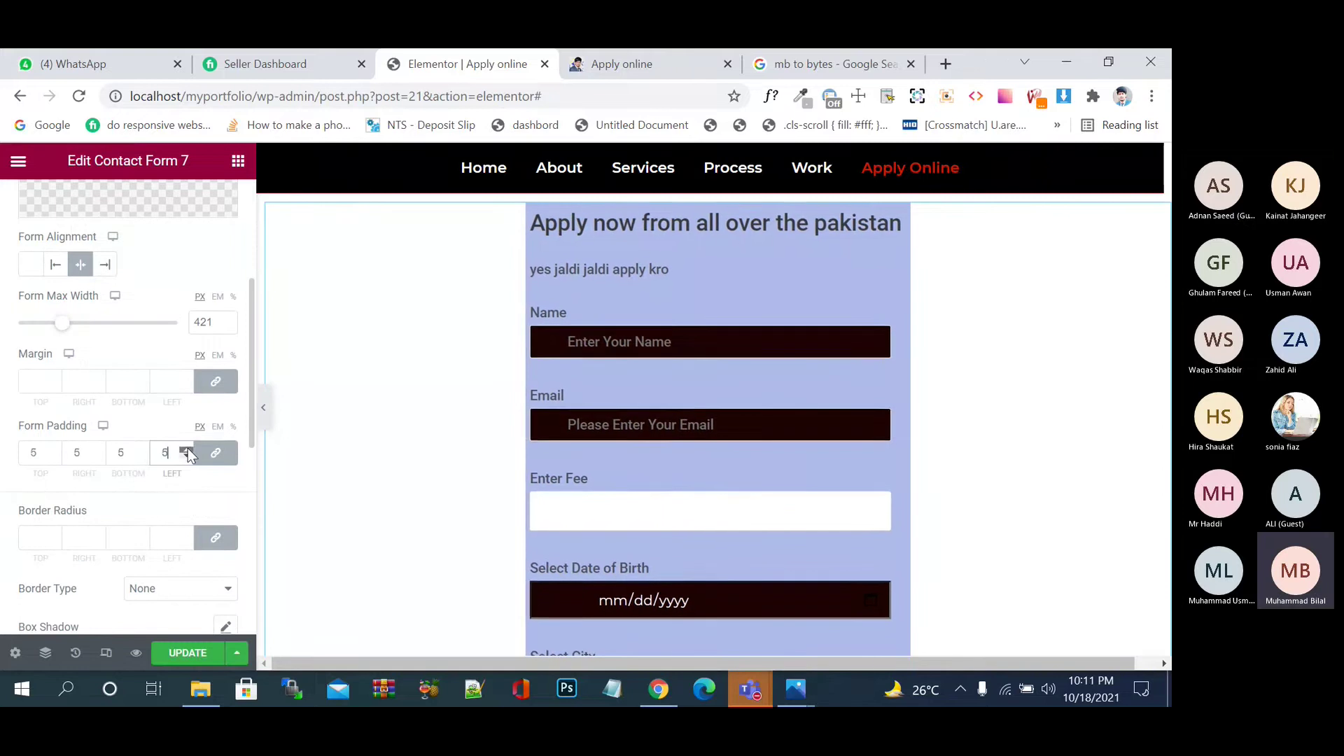
click(188, 451)
click(188, 450)
click(188, 450)
click(188, 451)
click(188, 451)
click(187, 450)
click(187, 451)
click(188, 451)
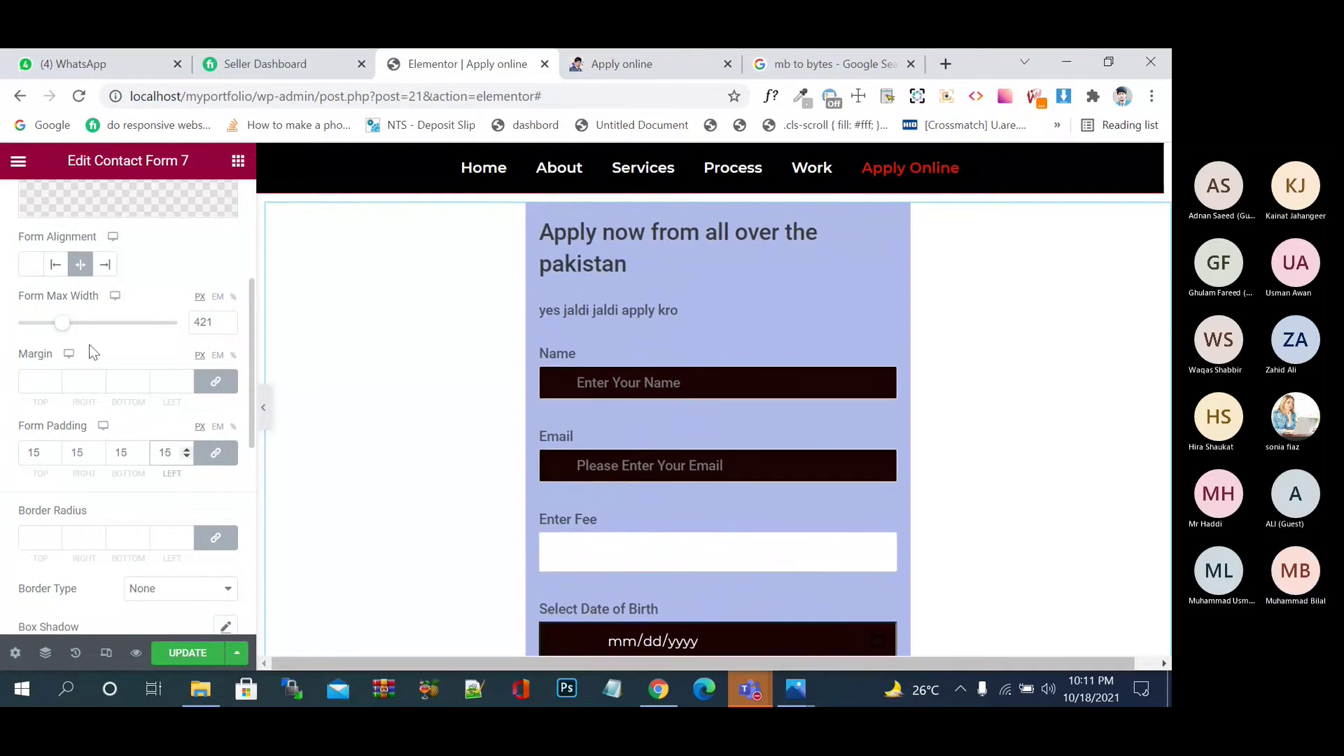
drag(65, 325, 87, 327)
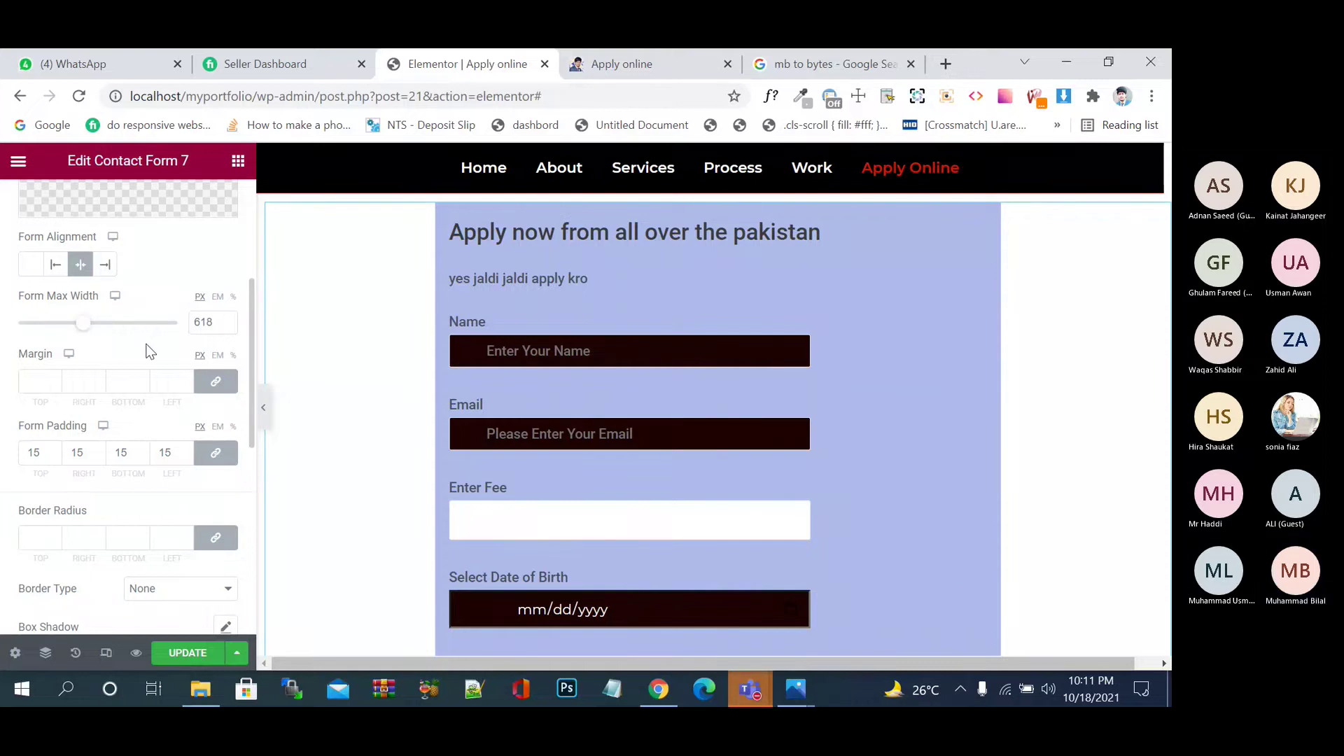
- Make the placeholder text colour white (#FFFFFF)
scroll(186, 402, down, 4)
scroll(187, 402, up, 8)
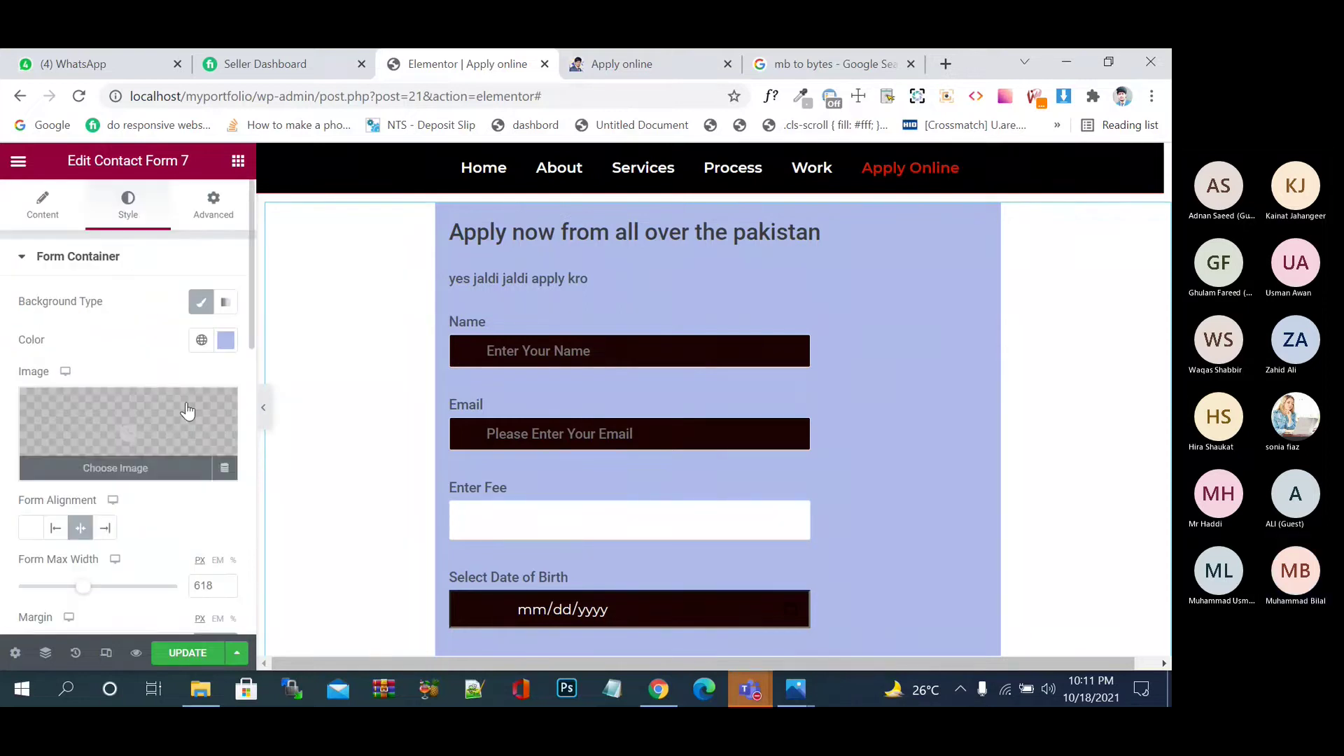
scroll(187, 410, down, 6)
scroll(187, 411, up, 6)
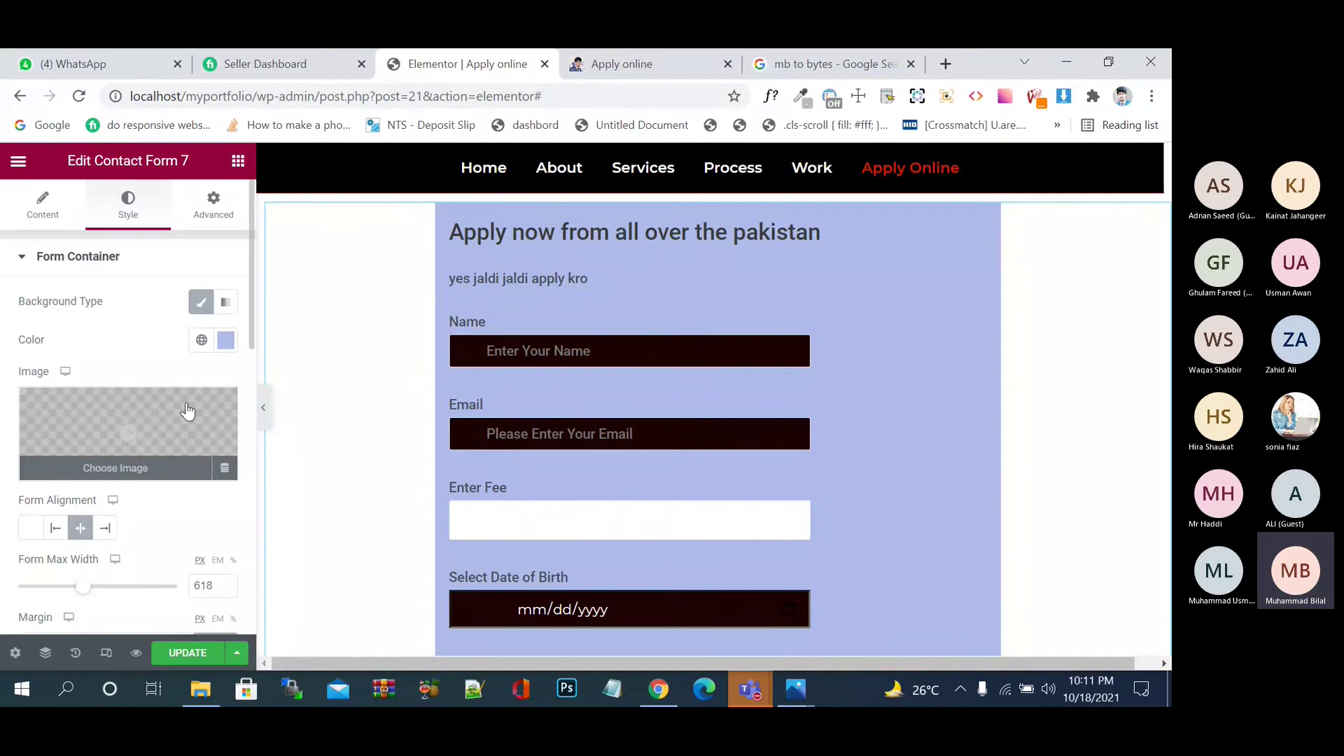
scroll(187, 411, down, 1)
scroll(186, 409, down, 5)
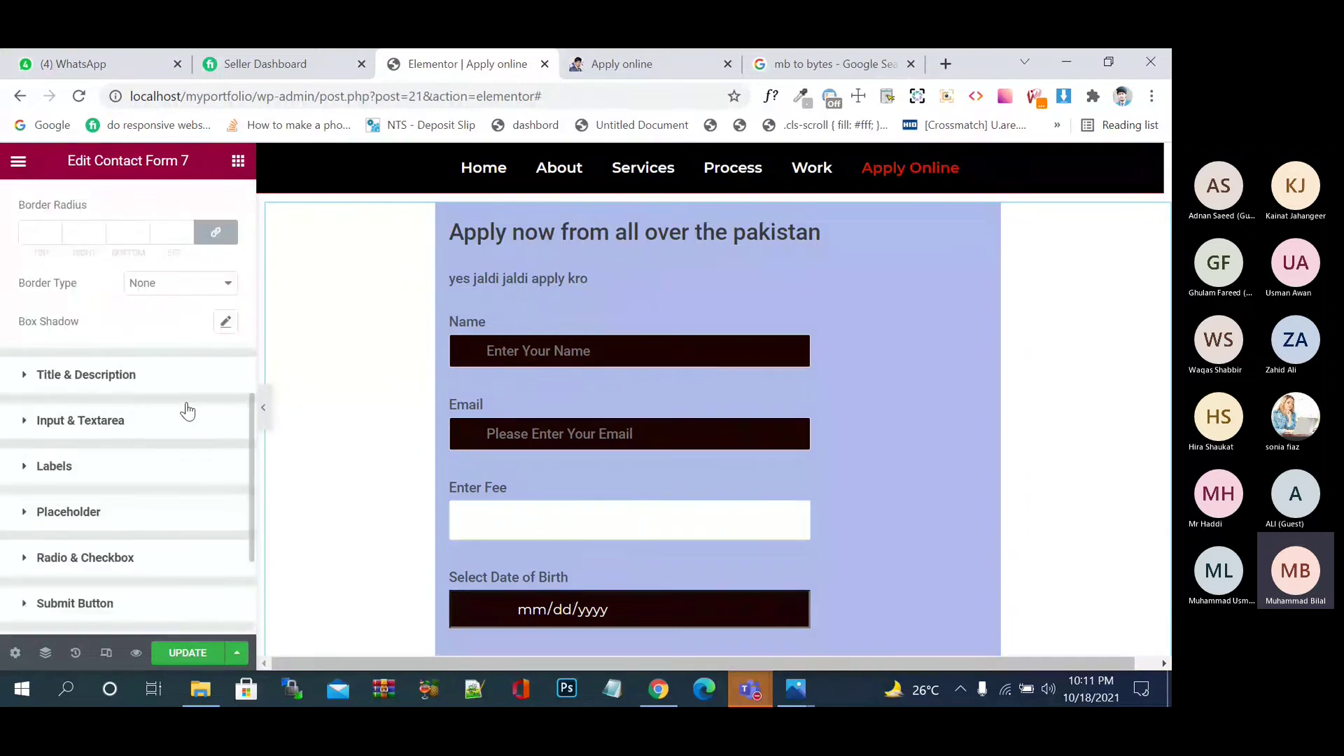
scroll(77, 344, down, 3)
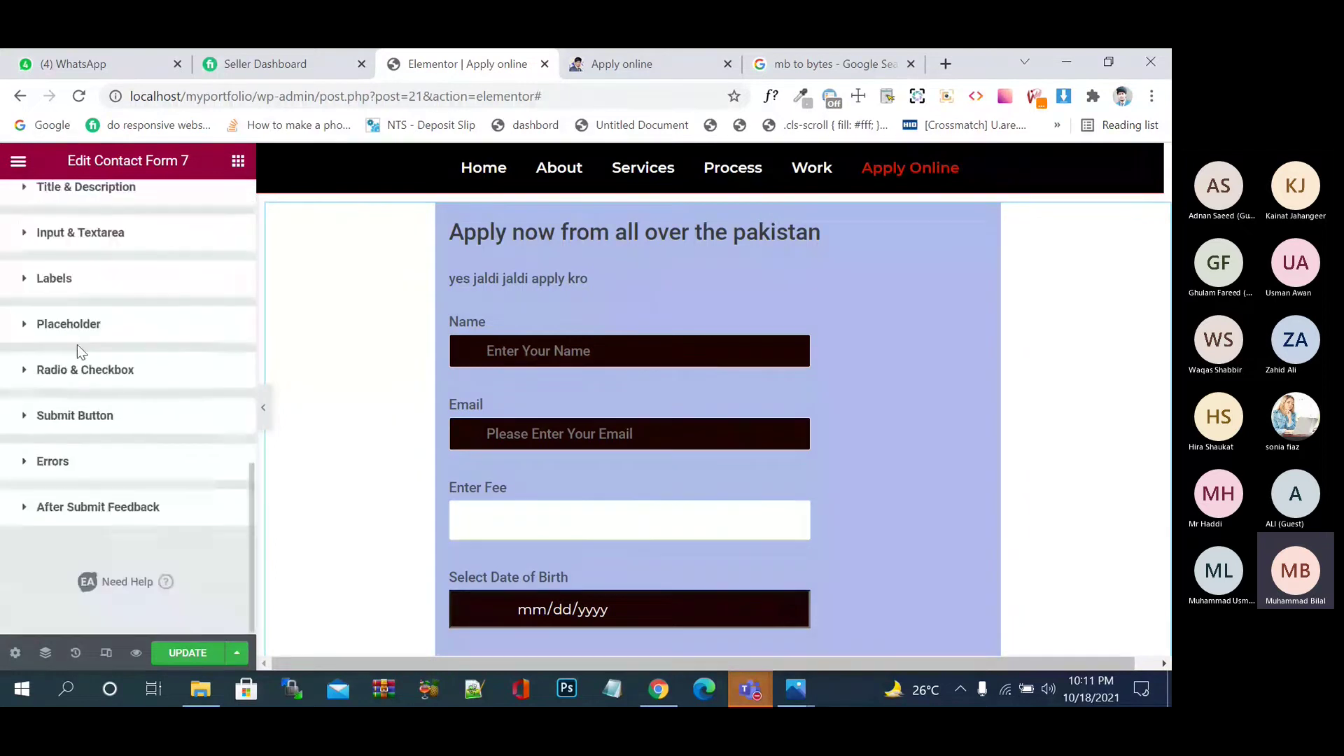
click(38, 330)
scroll(173, 448, down, 3)
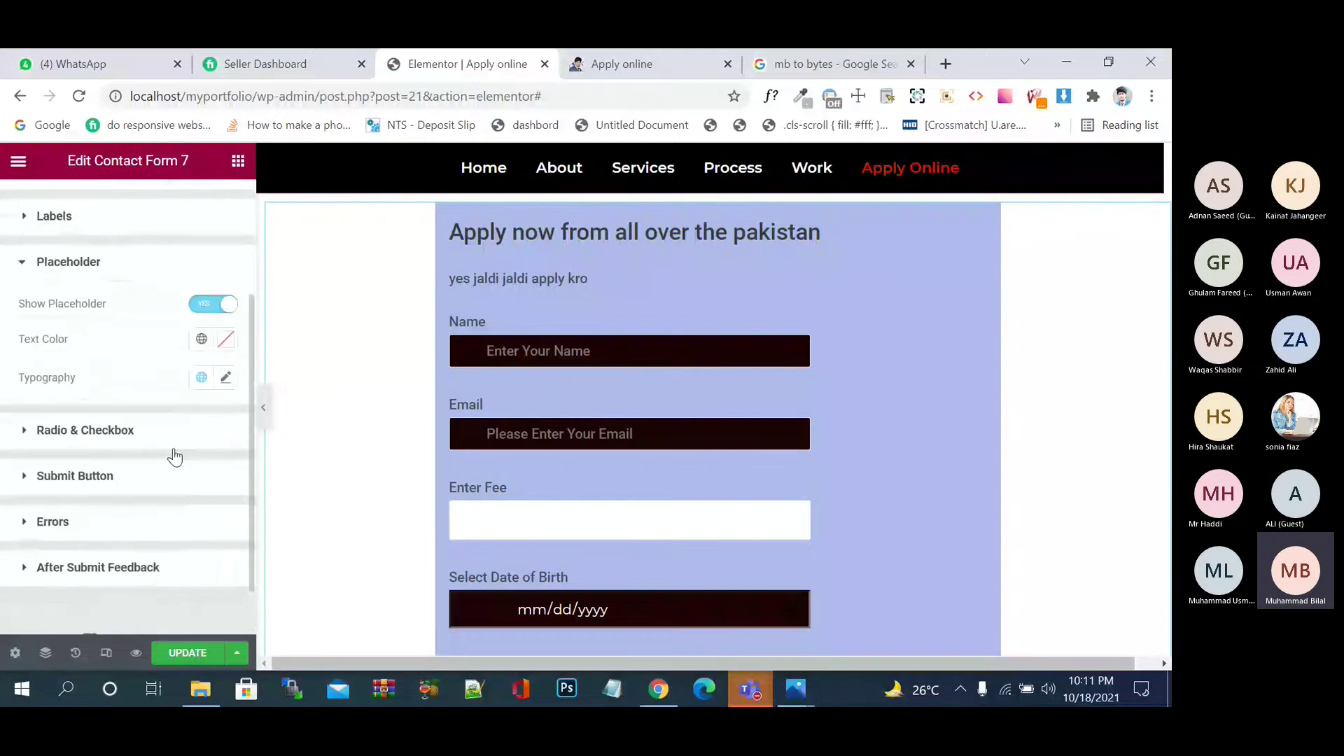
click(225, 340)
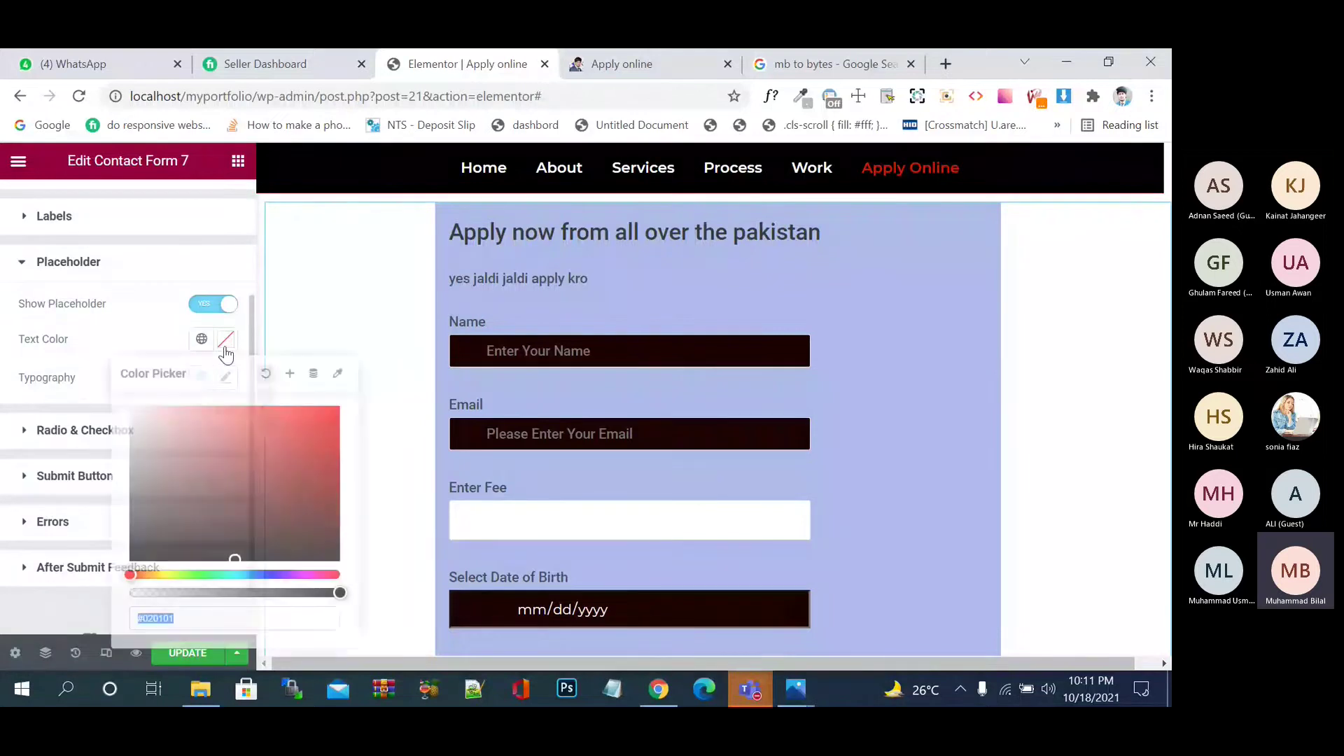
click(237, 468)
drag(237, 468, 99, 381)
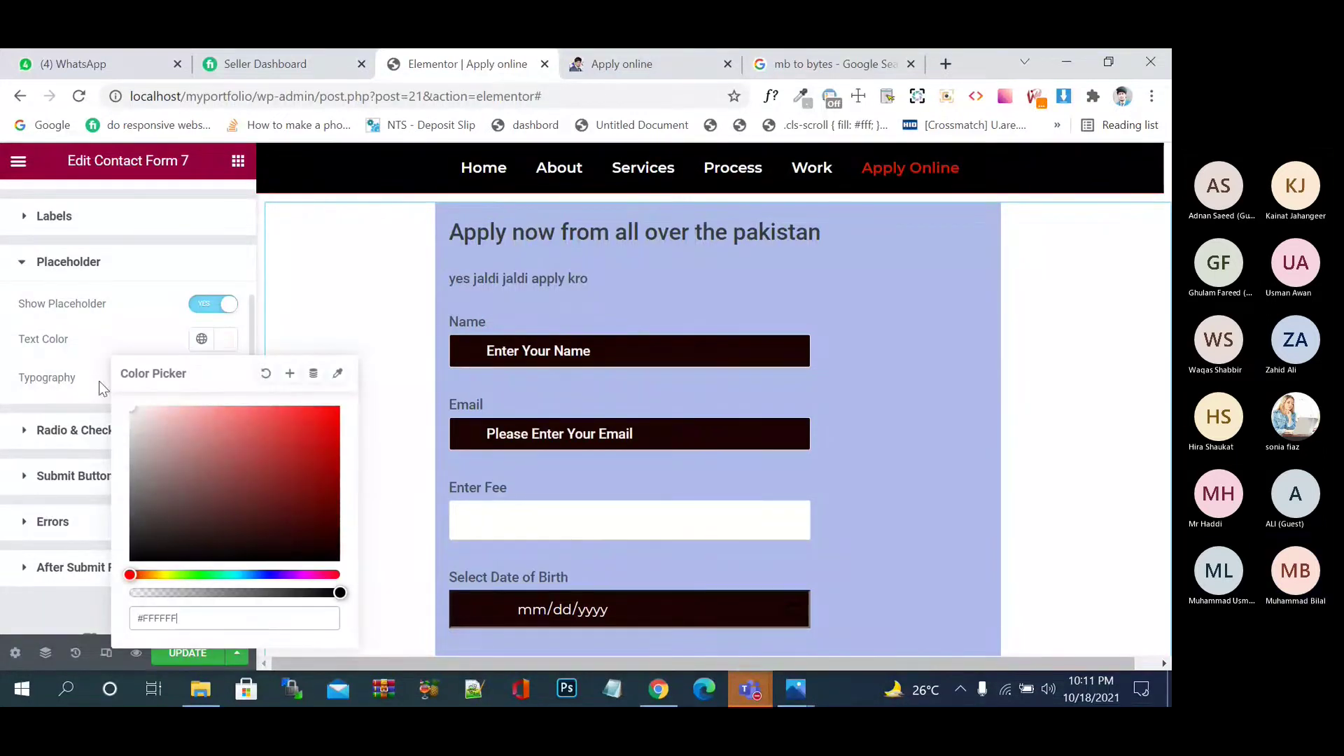
click(99, 327)
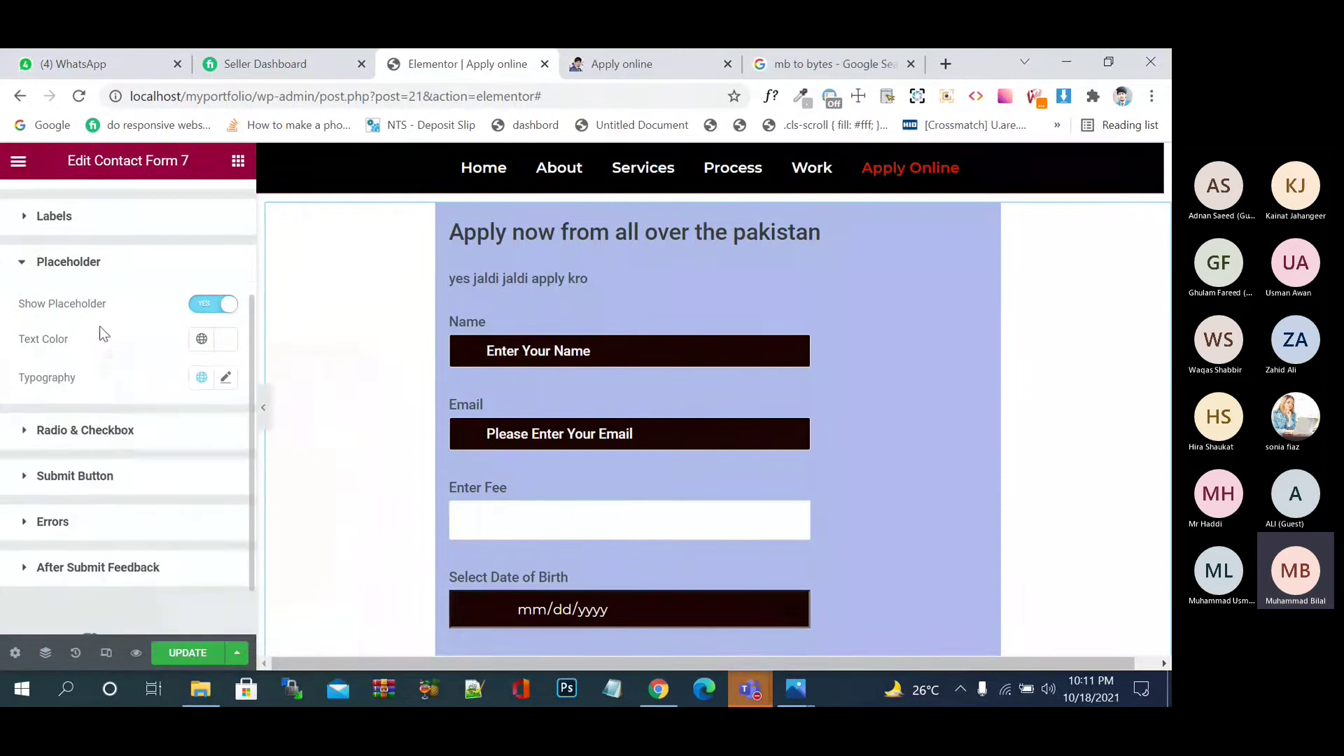
- Set the placeholder typography font family to Montserrat
click(223, 379)
click(175, 463)
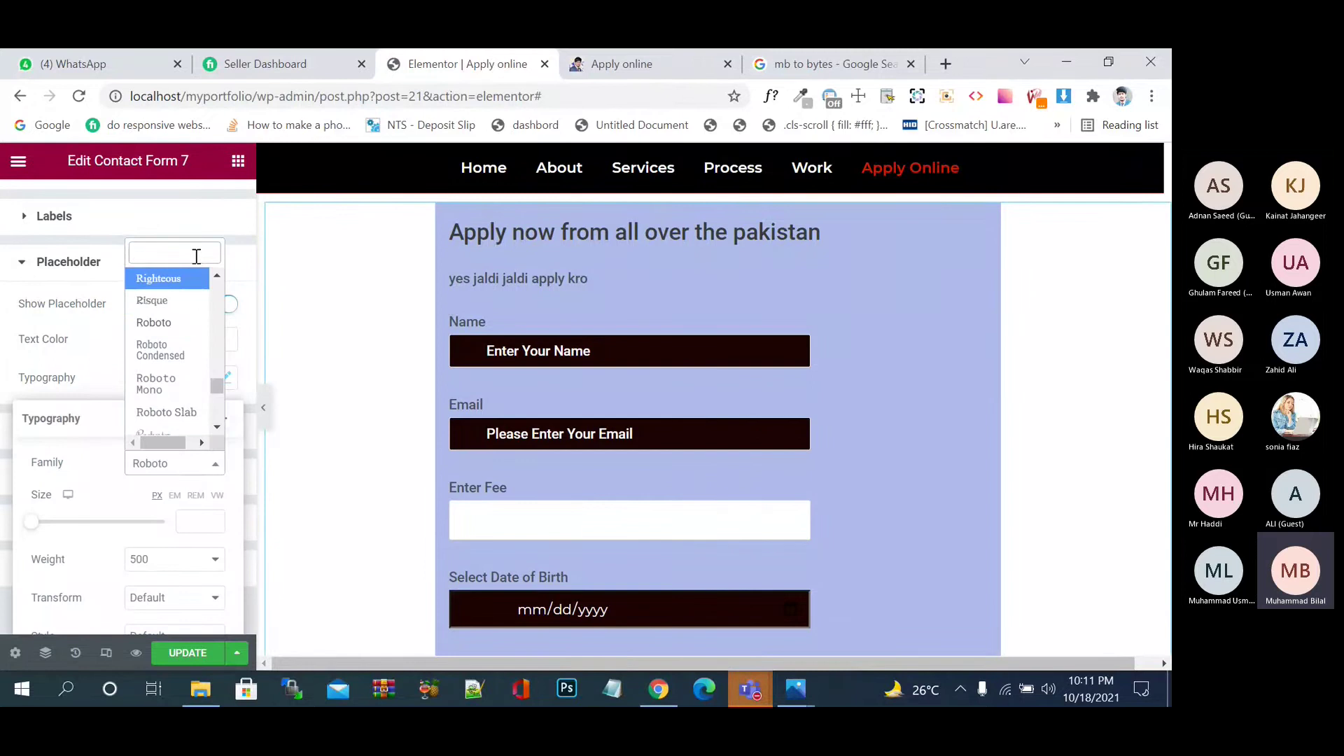
text(mont)
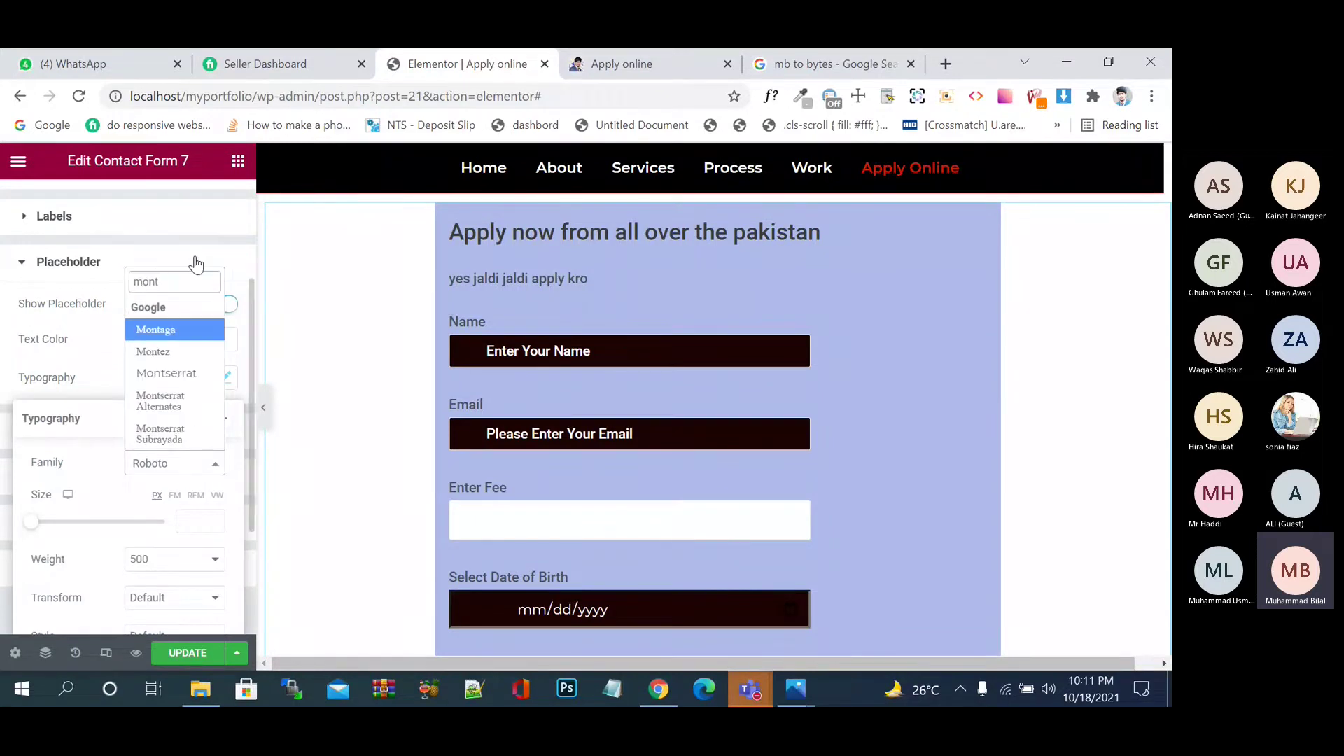
click(201, 384)
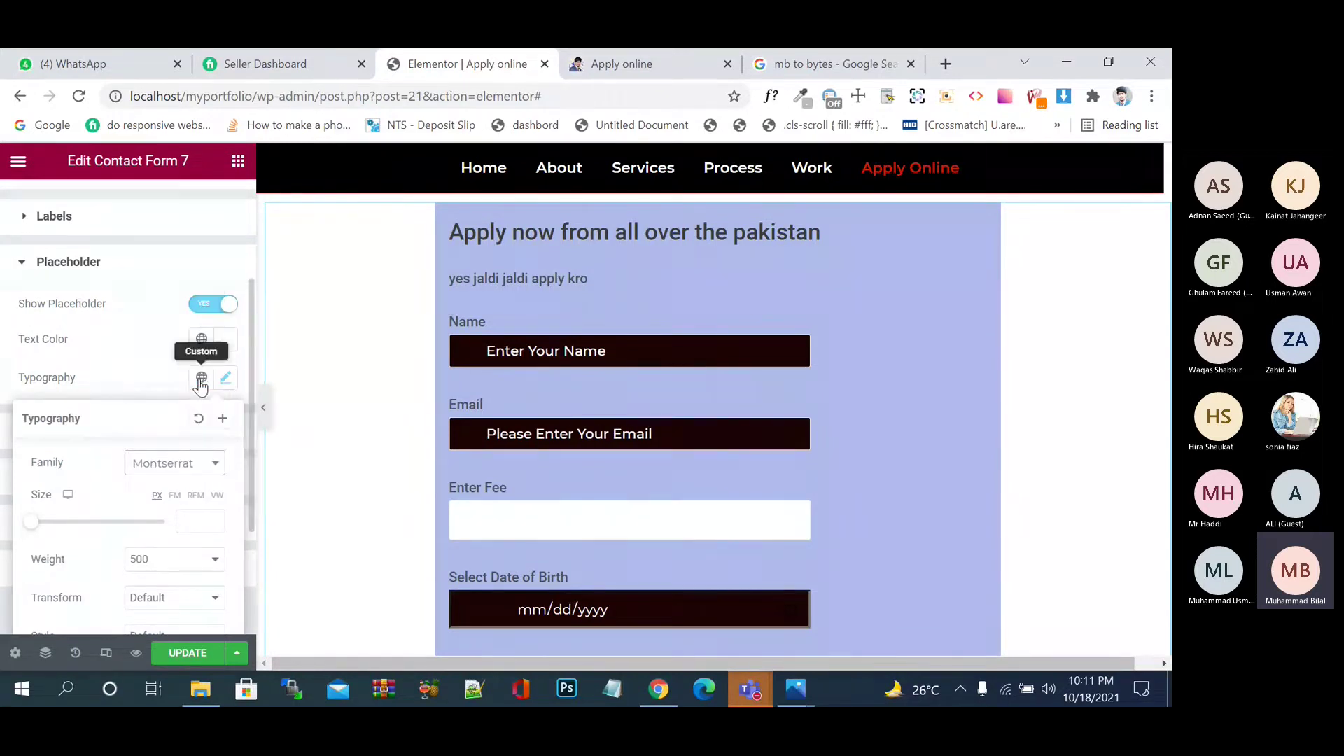
click(152, 372)
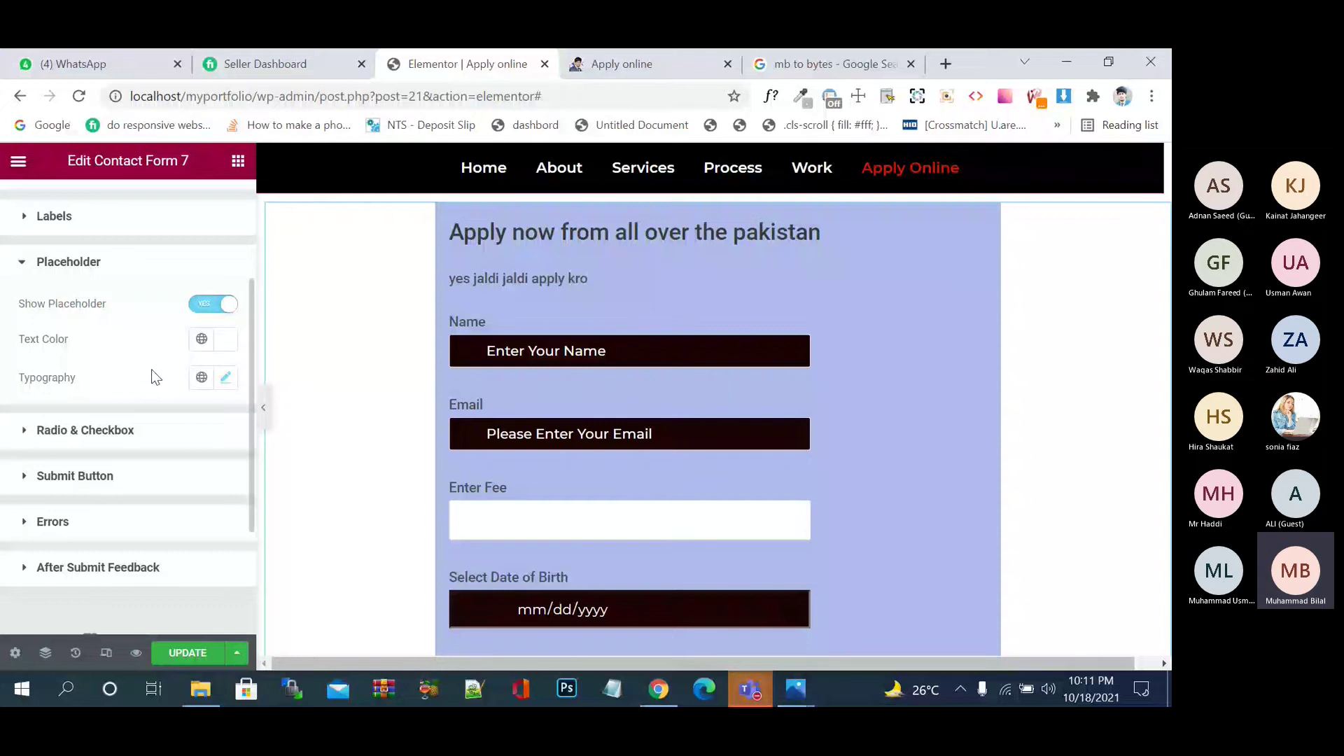
scroll(153, 371, down, 1)
- Enable custom styles for radios and checkboxes and set their size to 16
click(82, 401)
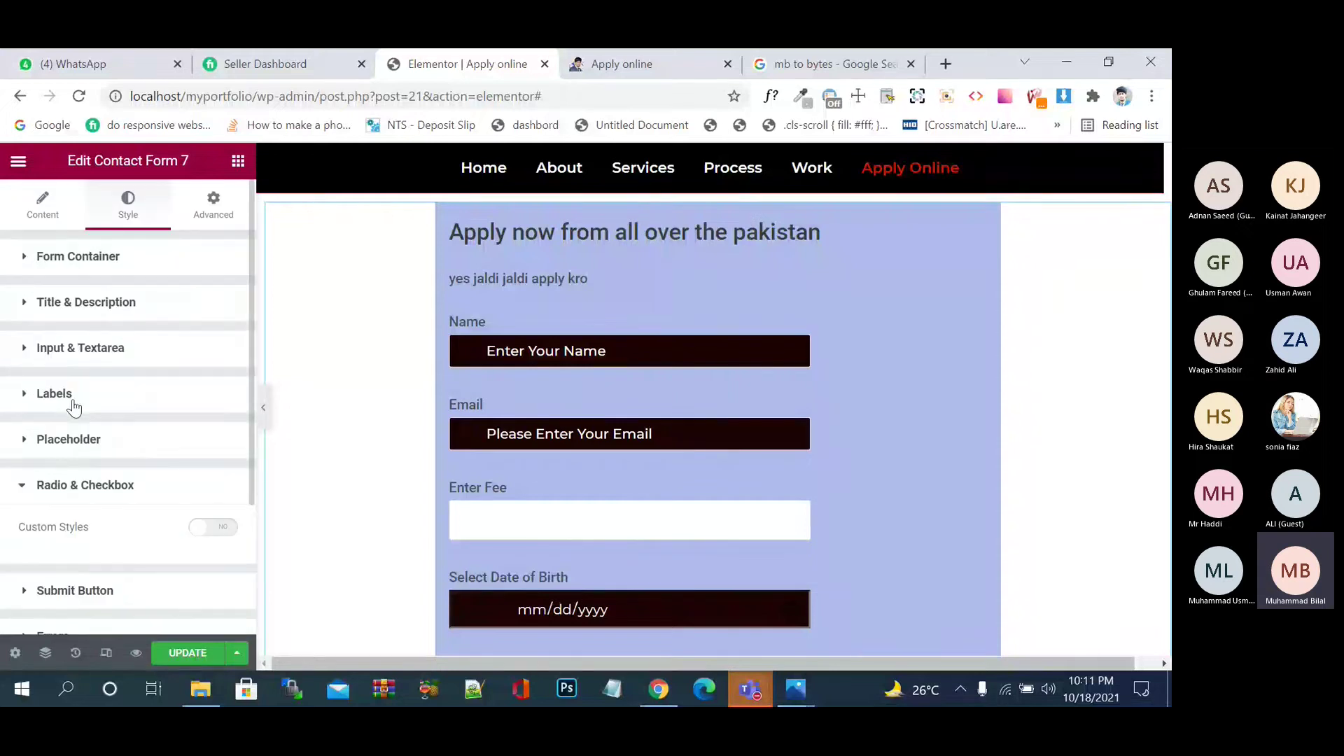
scroll(151, 448, down, 2)
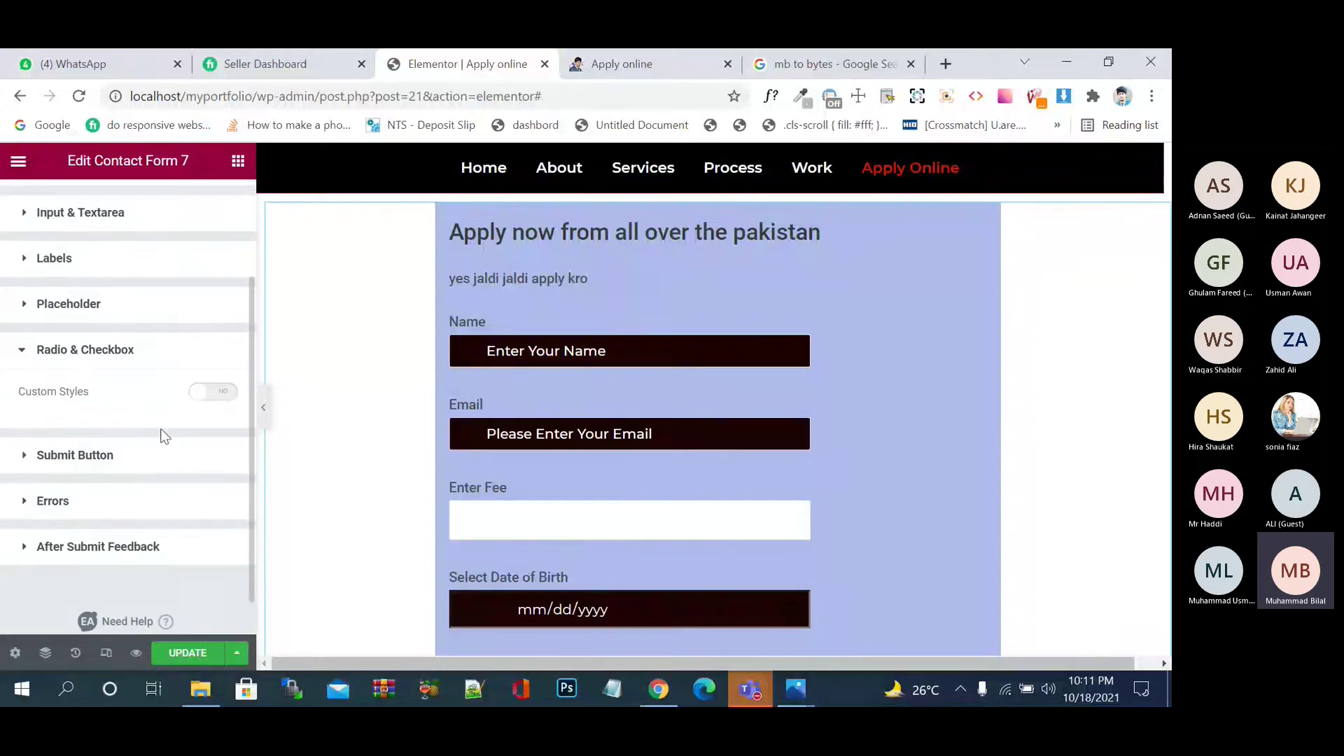
click(230, 394)
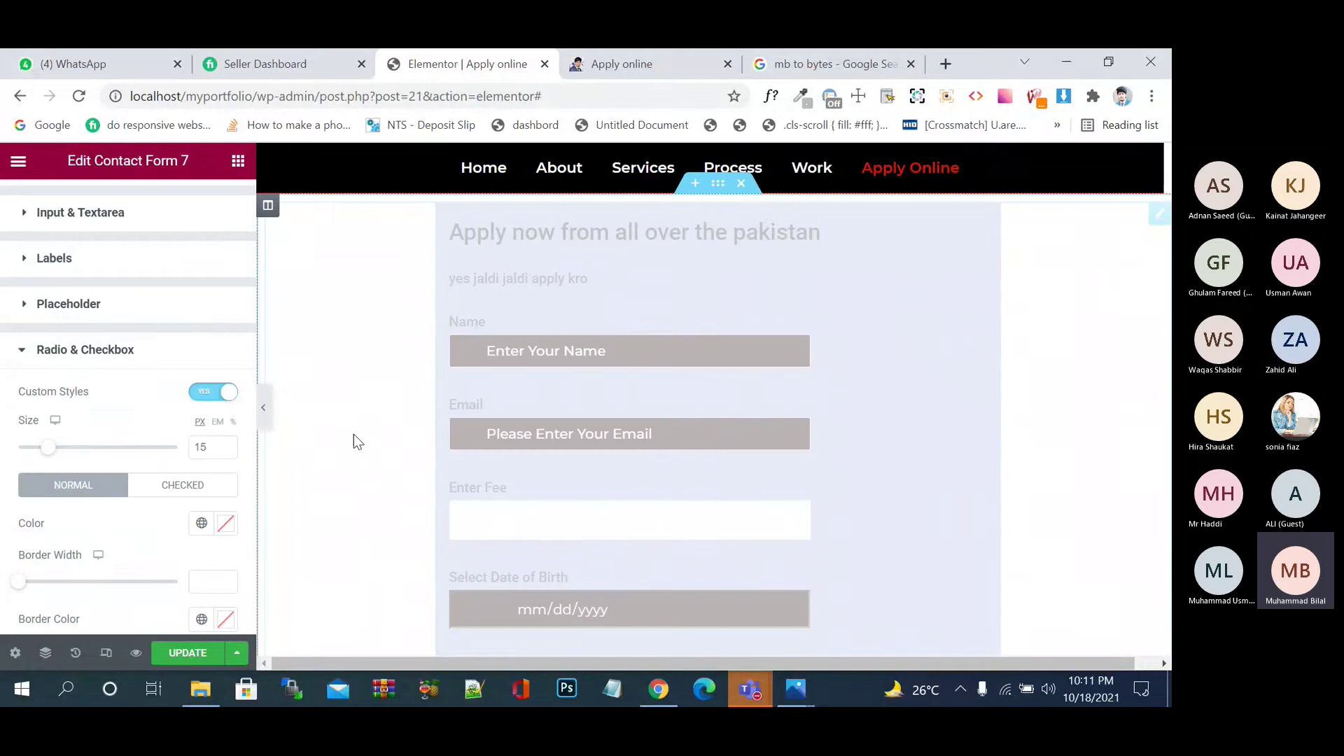
scroll(355, 438, down, 3)
scroll(355, 440, down, 4)
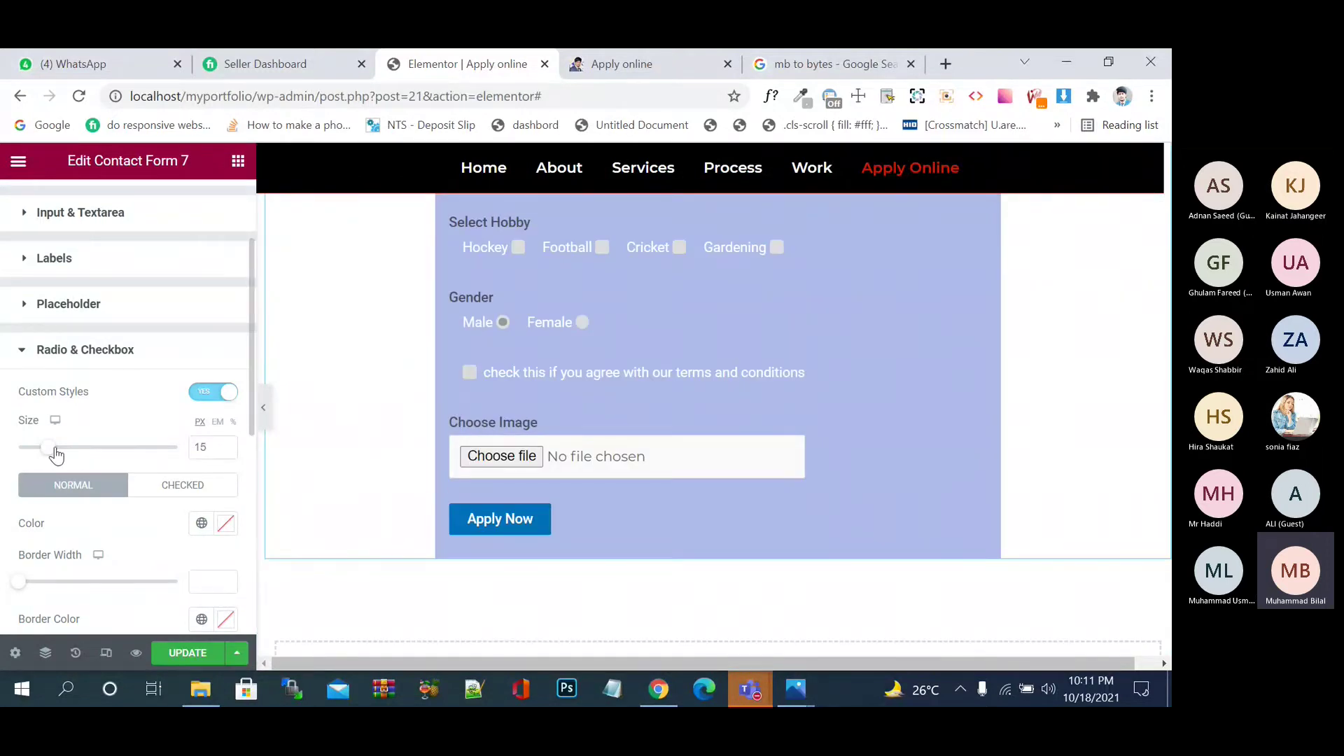
drag(54, 451, 56, 456)
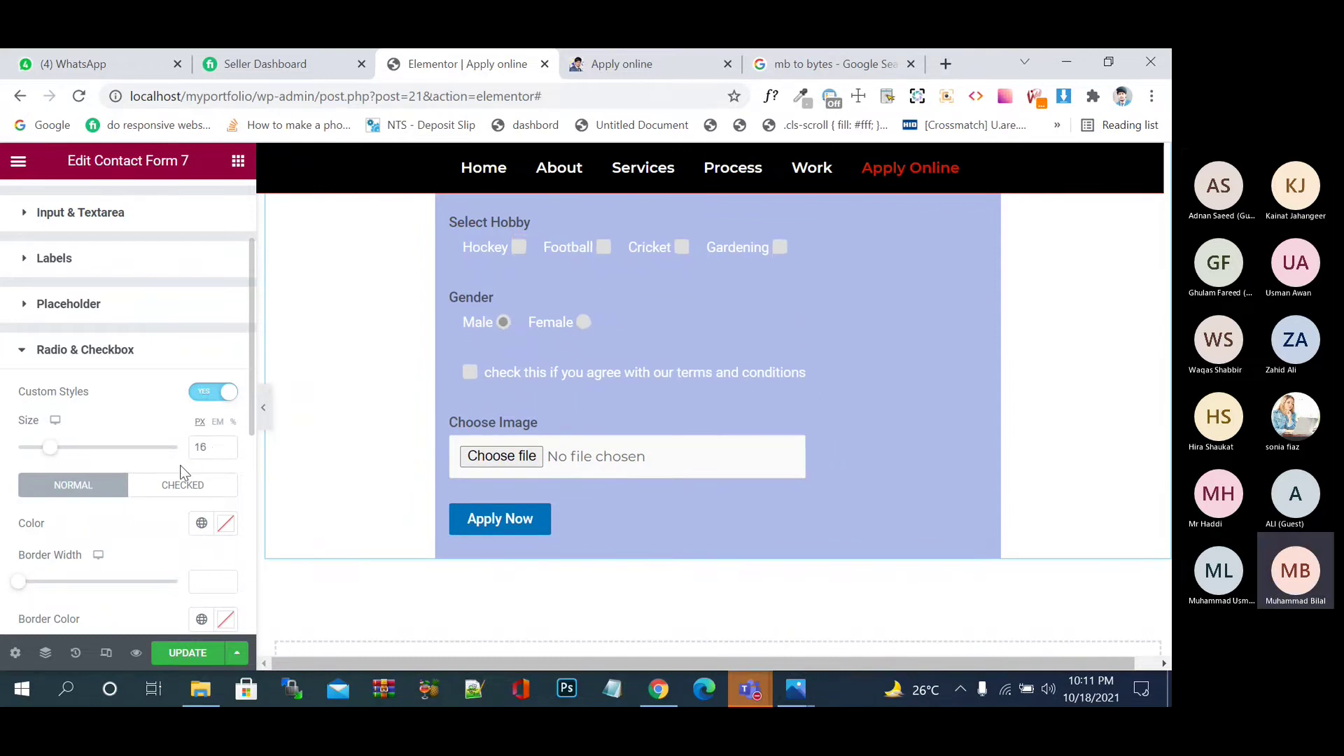
- Colour the checkboxes and radio buttons bright red #D81111
scroll(179, 465, down, 3)
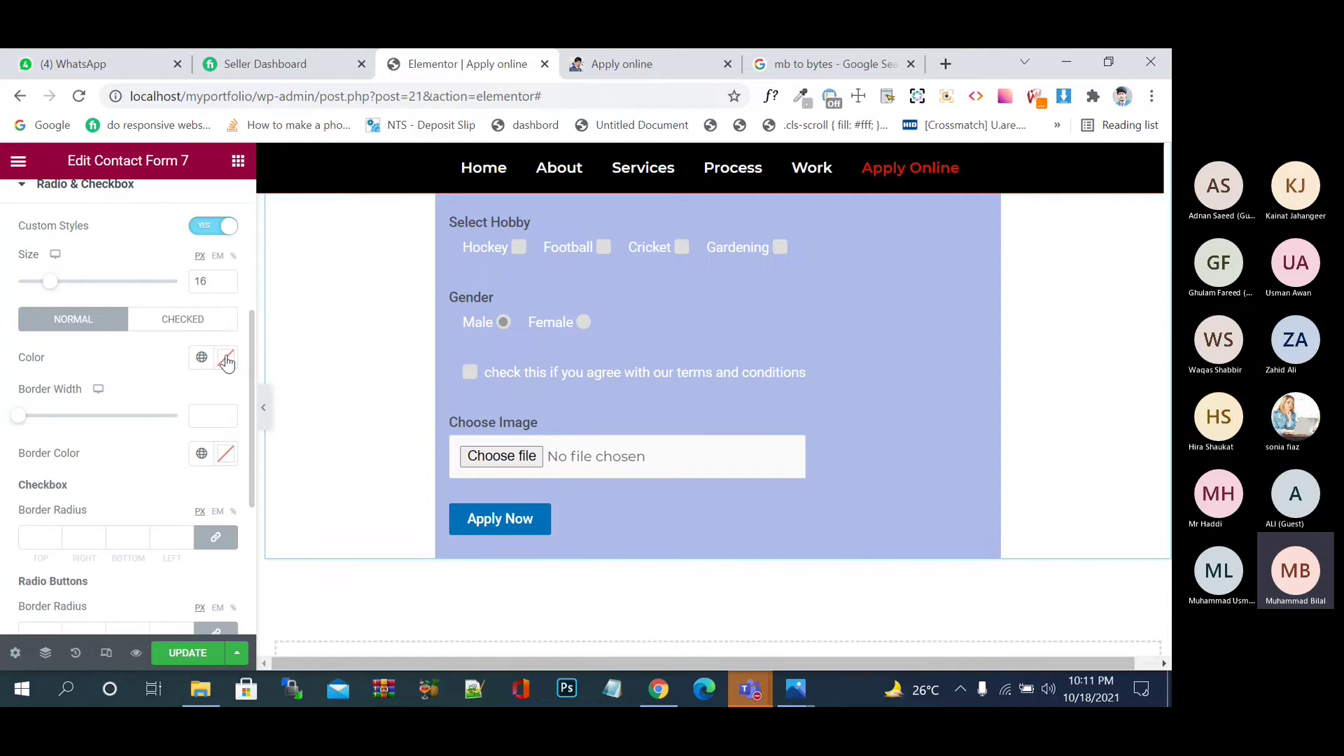
click(226, 357)
click(269, 467)
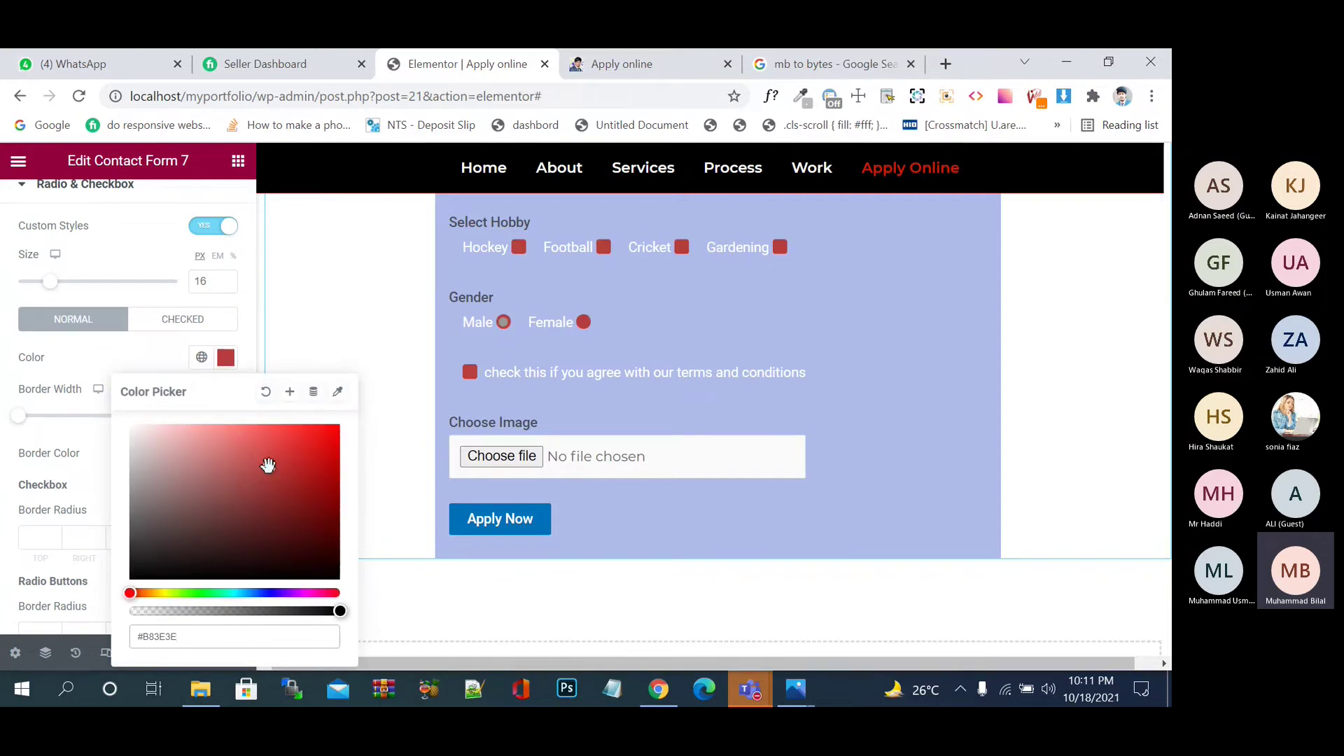
click(305, 448)
drag(308, 448, 322, 446)
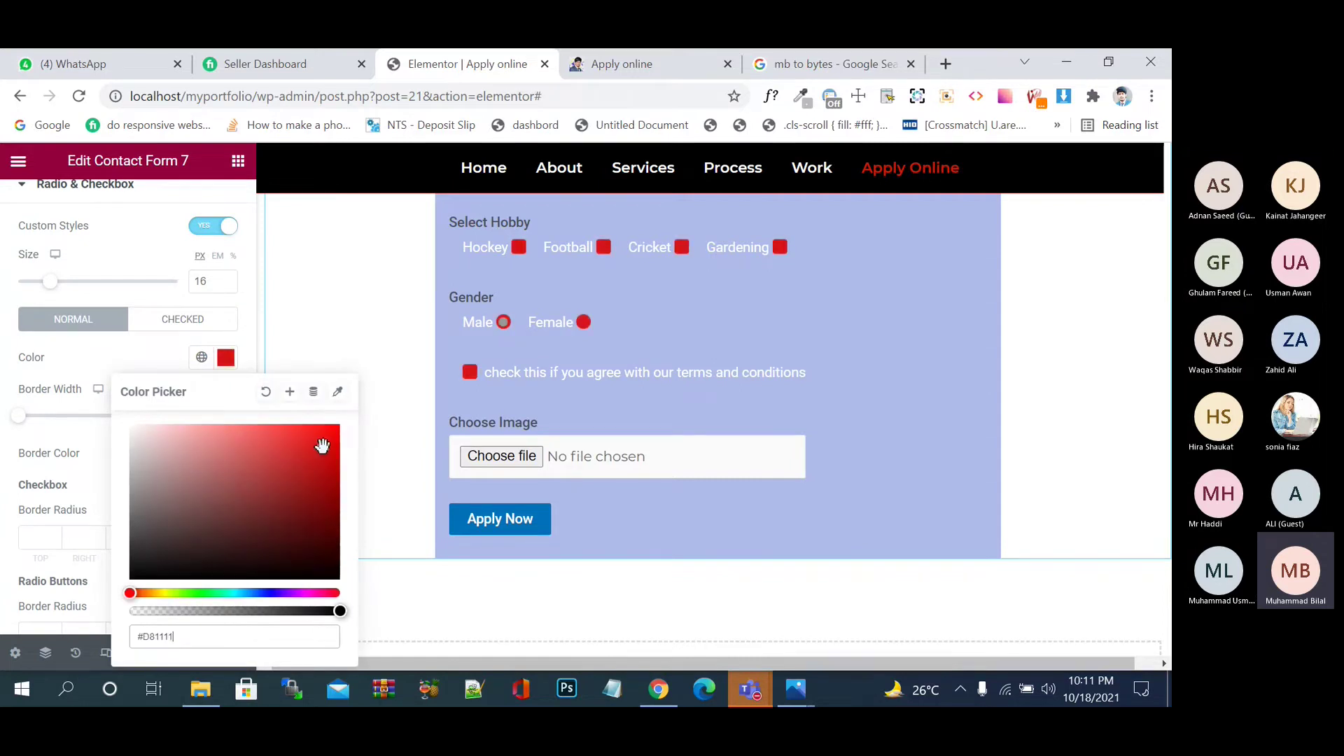
click(52, 443)
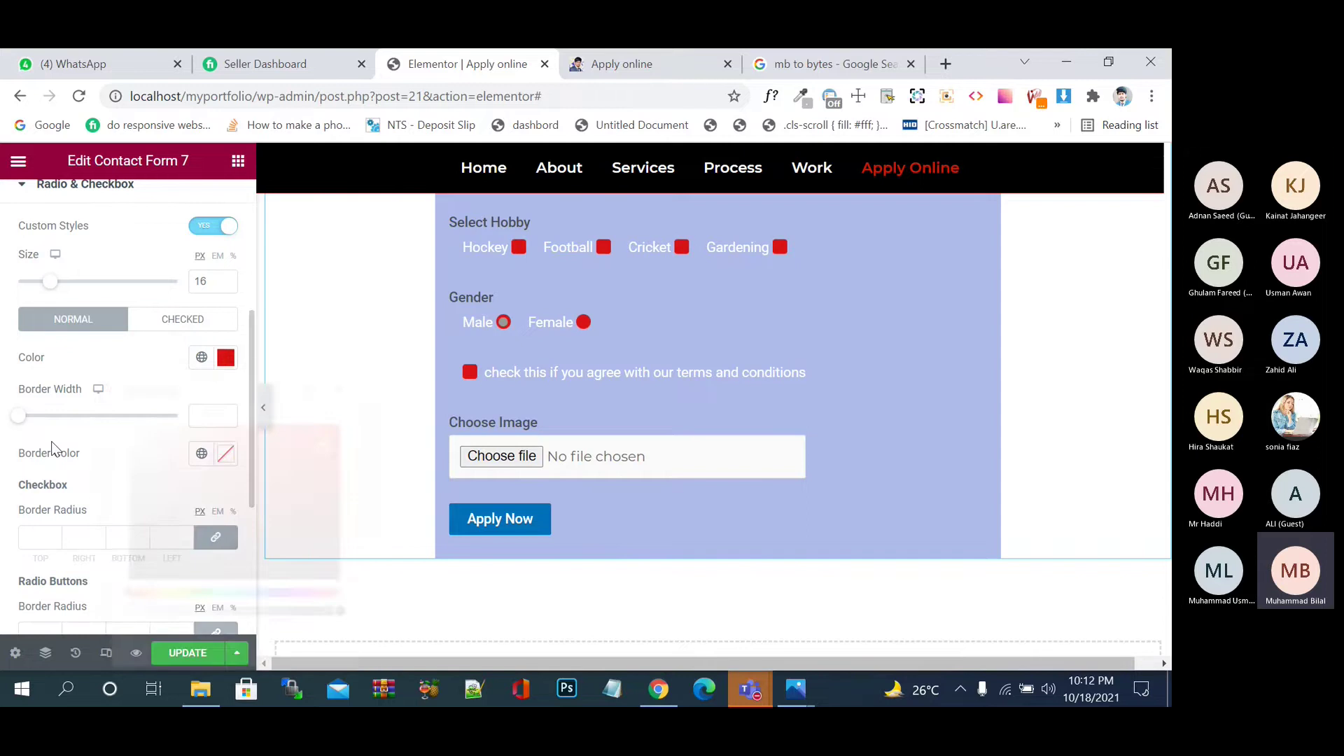
- Give checkboxes and radios a 3 px border in near-white #F3F3F3
drag(20, 417, 29, 424)
click(226, 454)
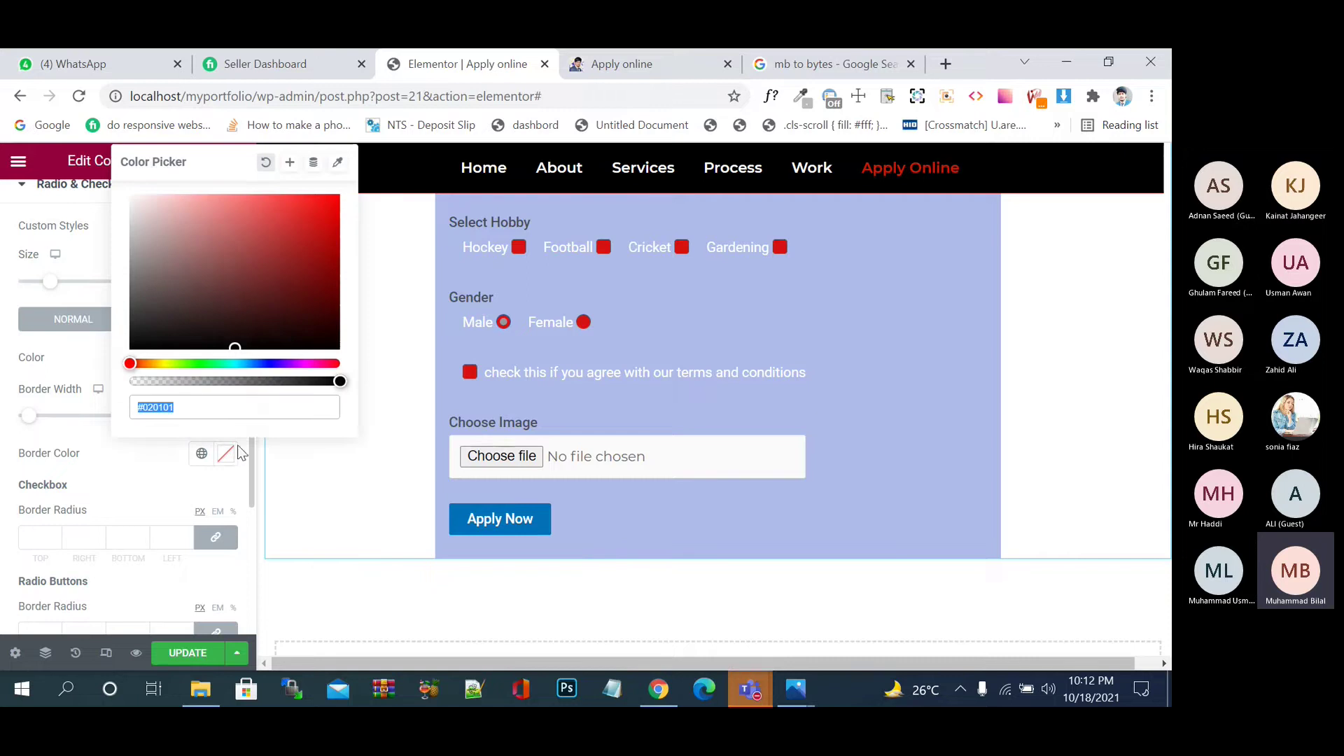
click(285, 334)
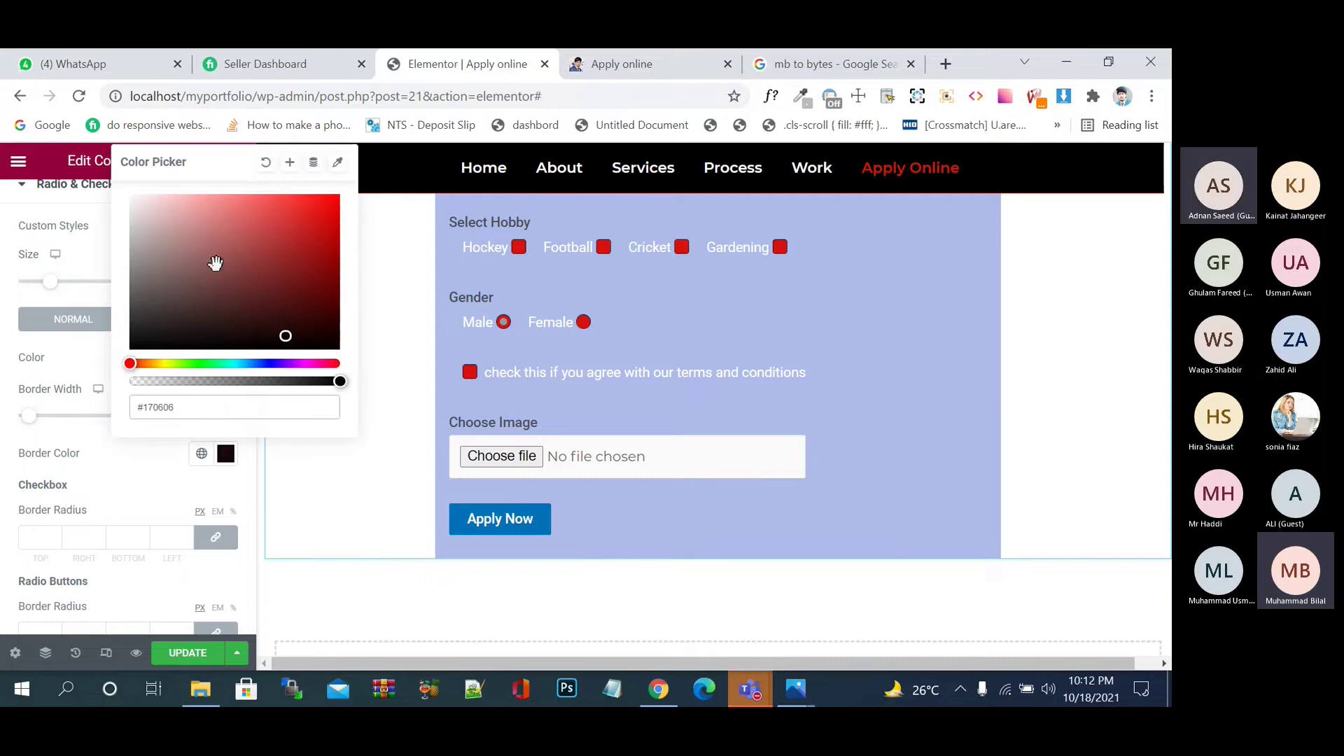
click(162, 233)
drag(162, 233, 115, 201)
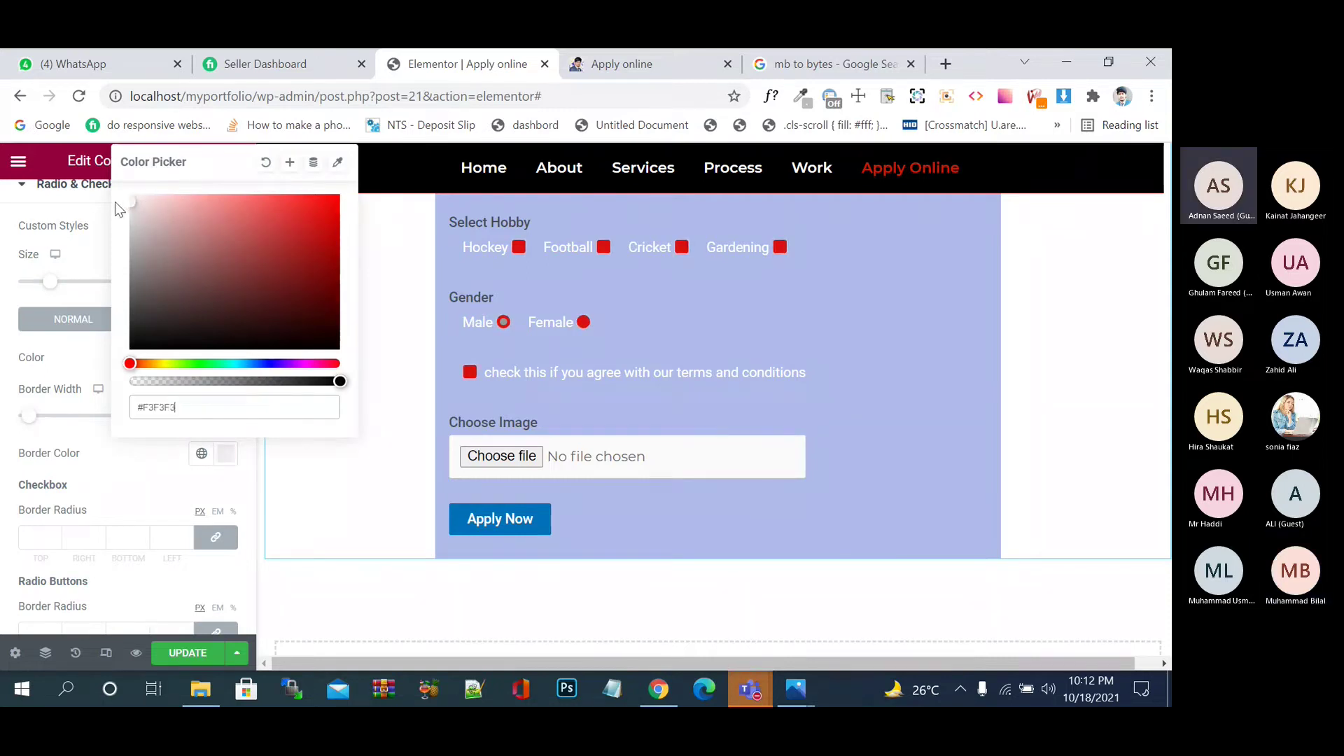
click(19, 210)
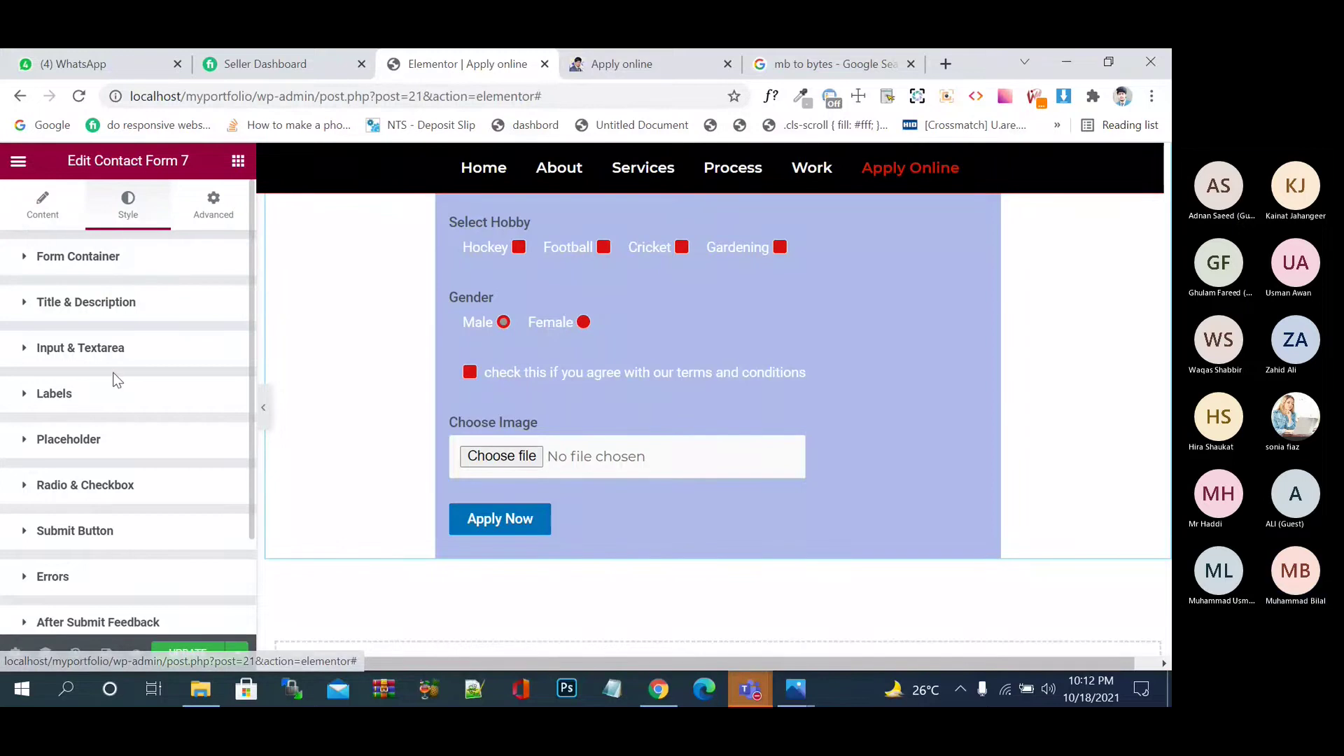
- Look over the after-submit feedback styling and save the page
scroll(114, 378, down, 2)
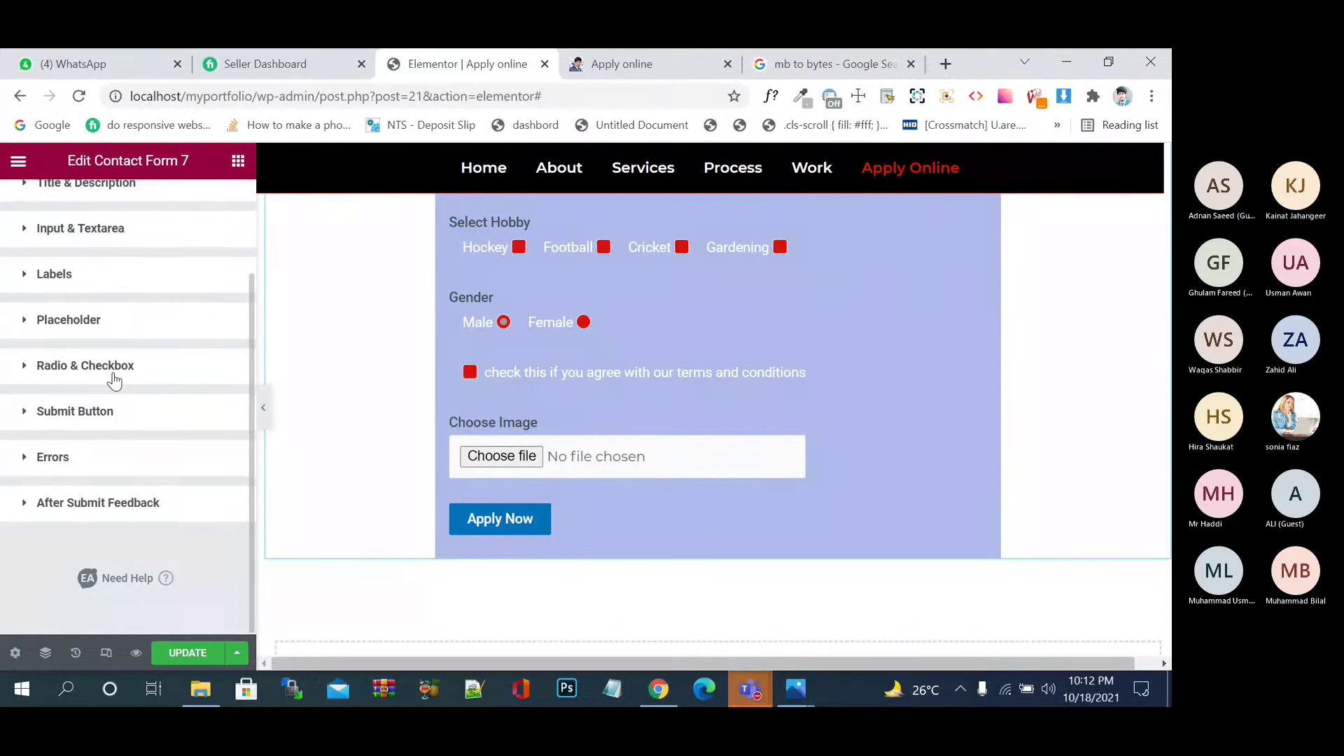
click(25, 503)
scroll(85, 481, down, 5)
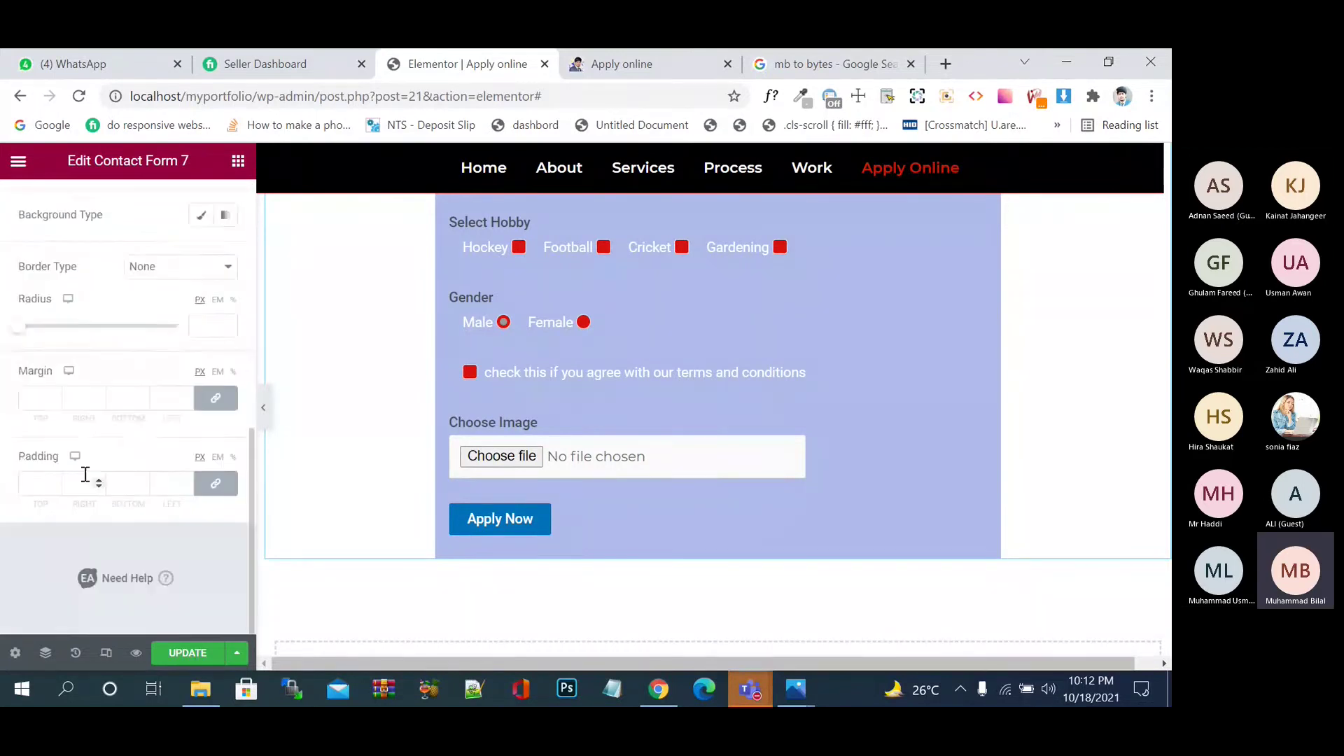
scroll(85, 475, up, 4)
scroll(88, 481, down, 1)
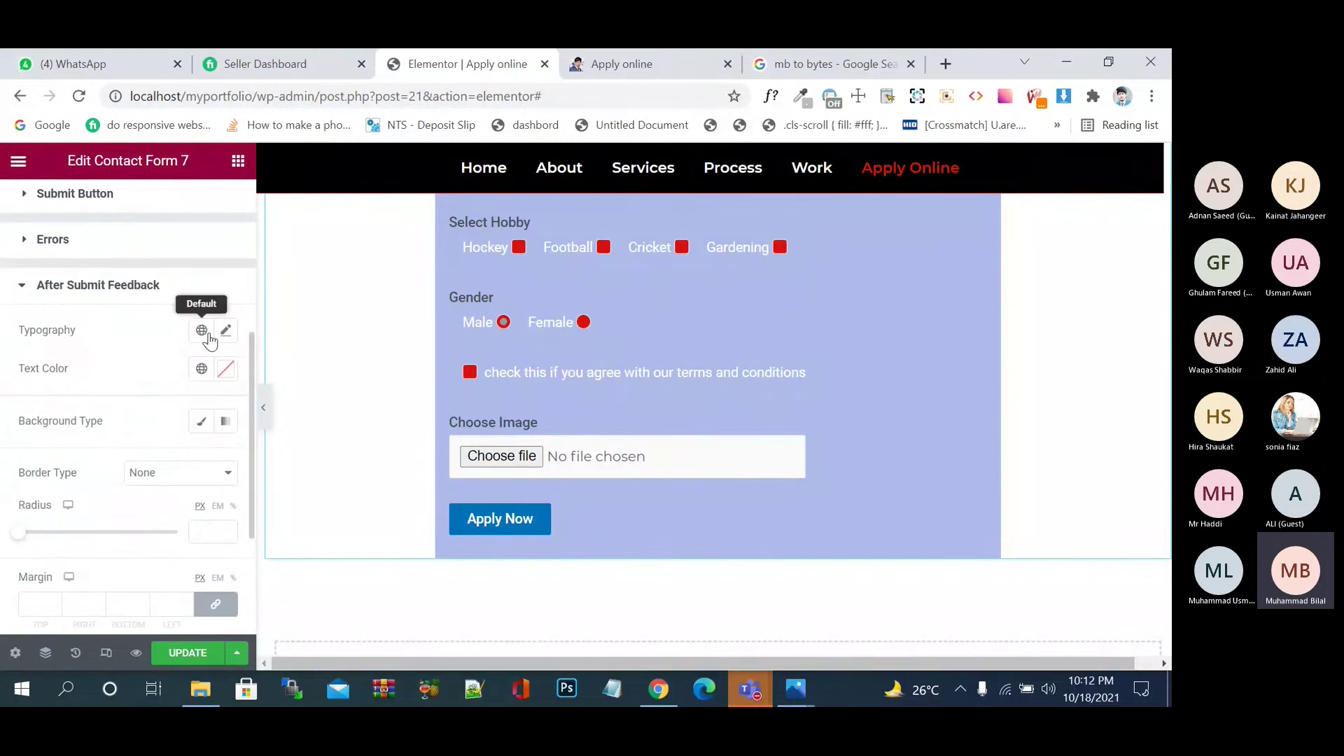
click(185, 657)
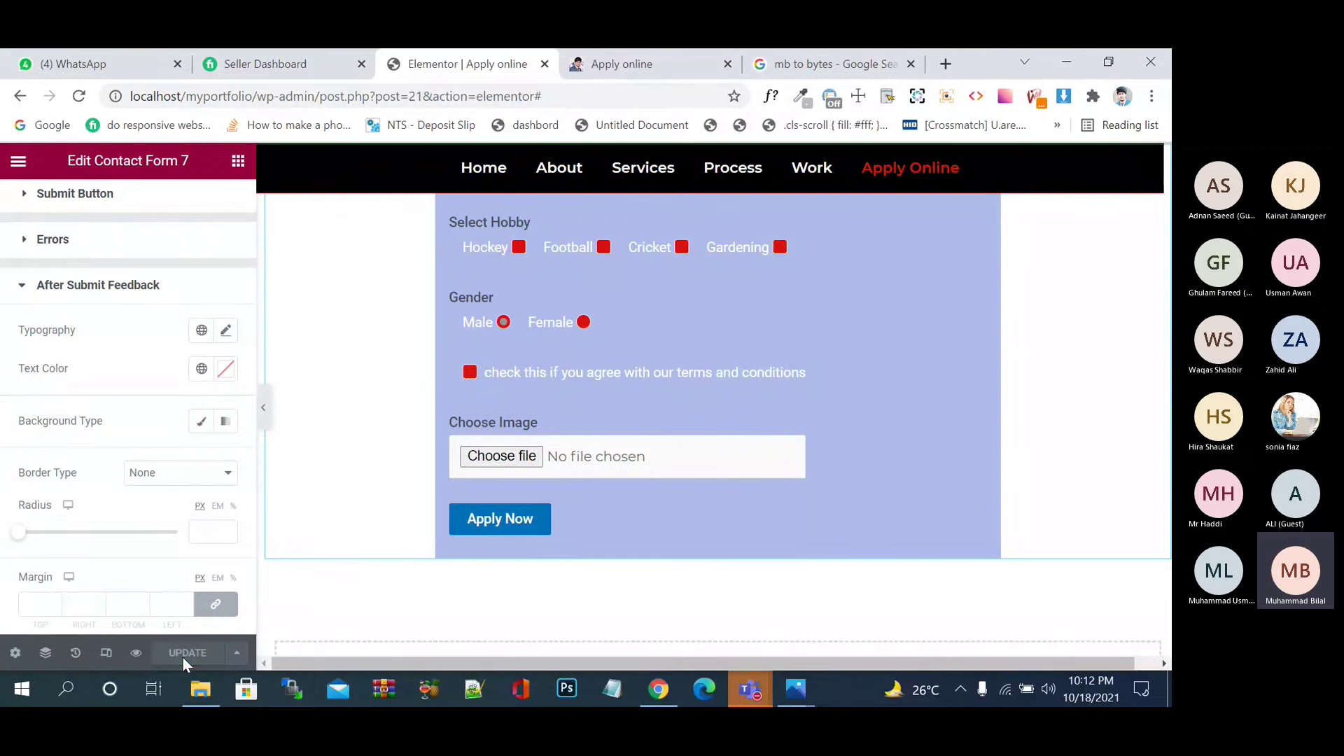
- Return to the widget list and reselect the contact form to edit its styles
scroll(155, 437, down, 3)
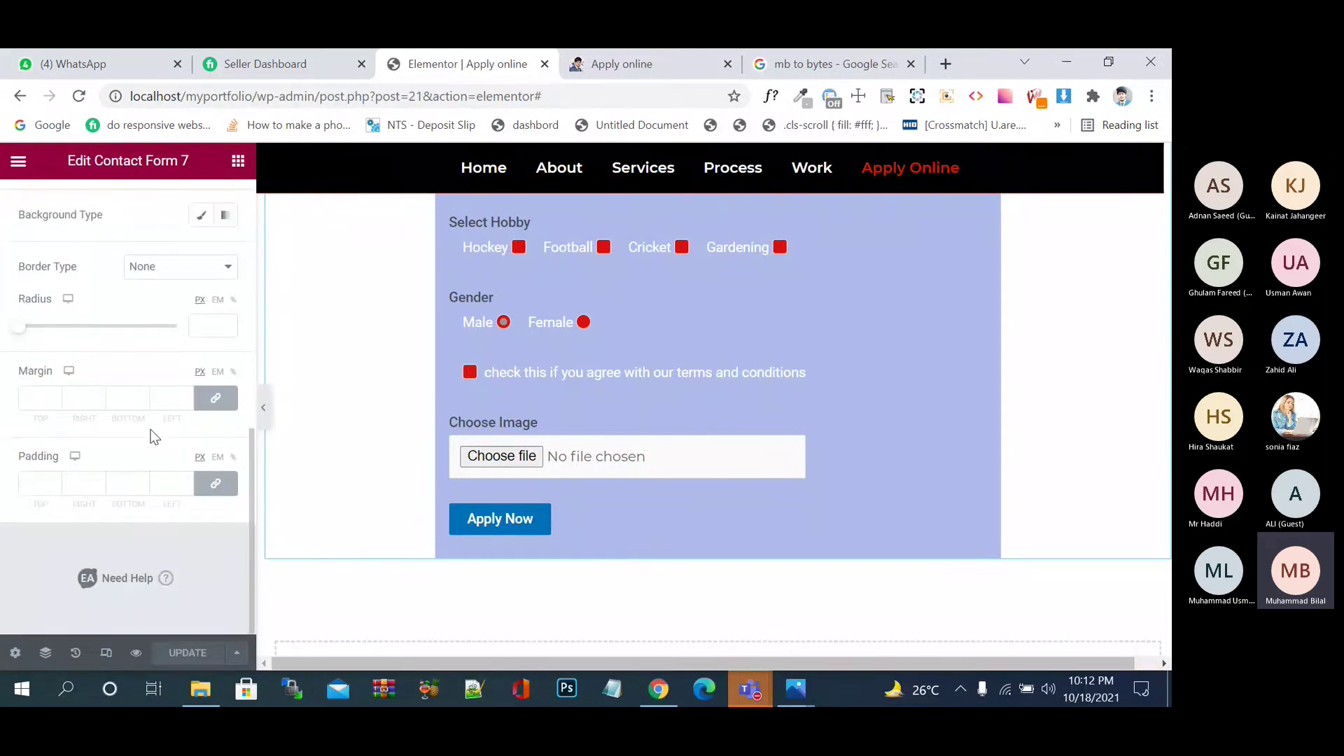
scroll(155, 438, up, 5)
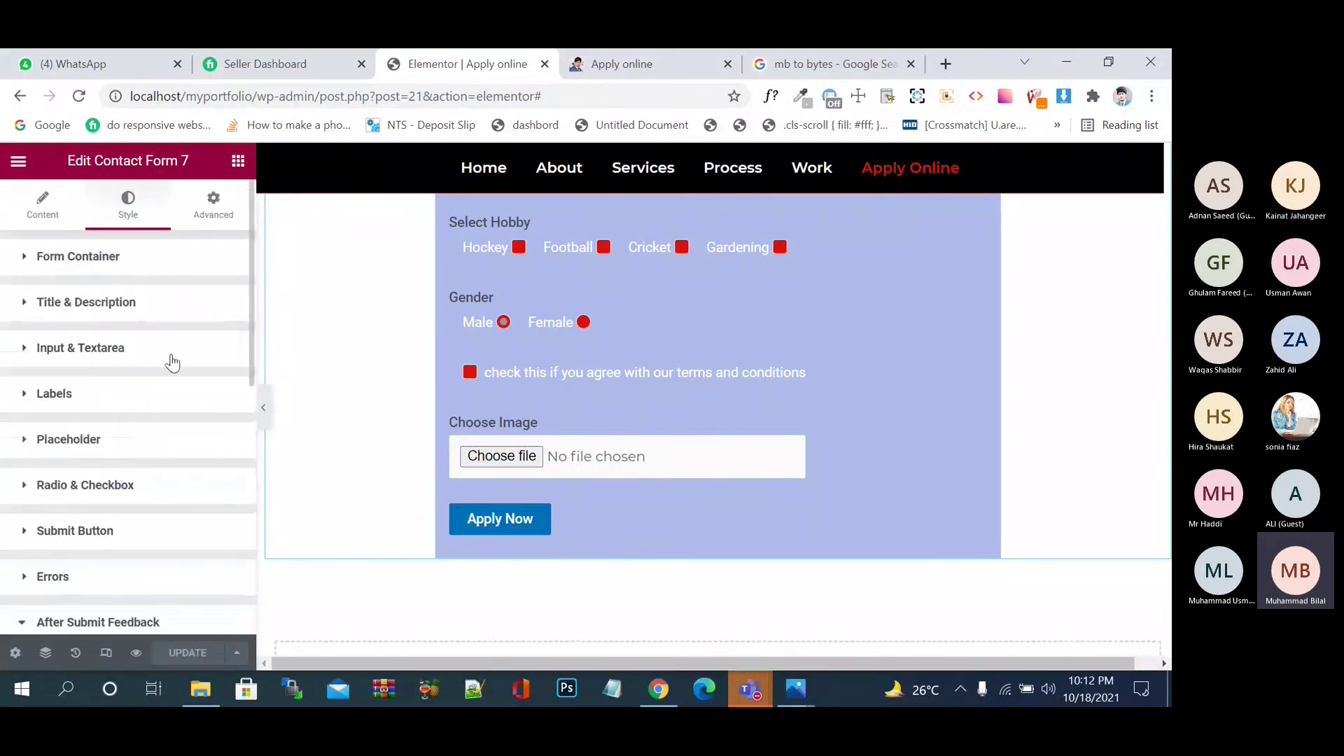
scroll(129, 523, down, 3)
scroll(129, 523, up, 3)
click(18, 162)
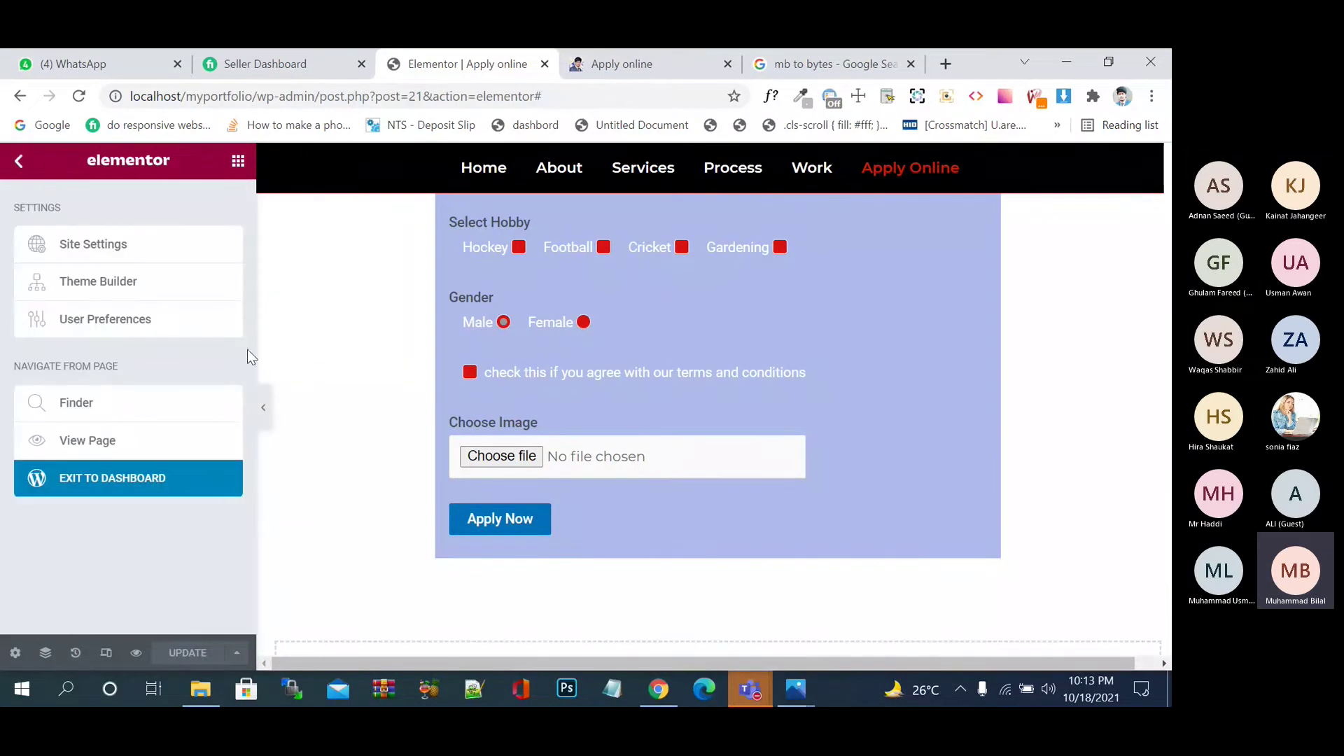
click(19, 162)
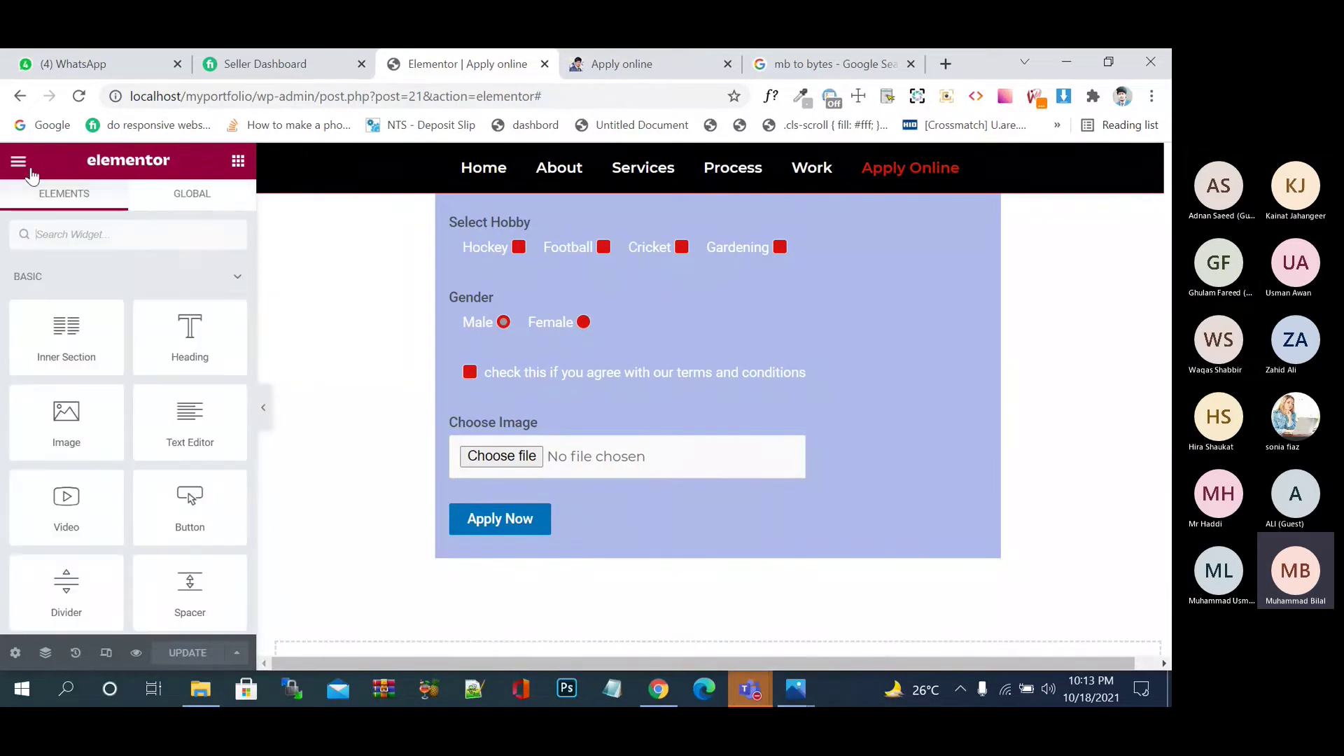
click(872, 309)
- Try Center and Right alignment in Submit Button styling, then settle on Left
scroll(225, 506, down, 5)
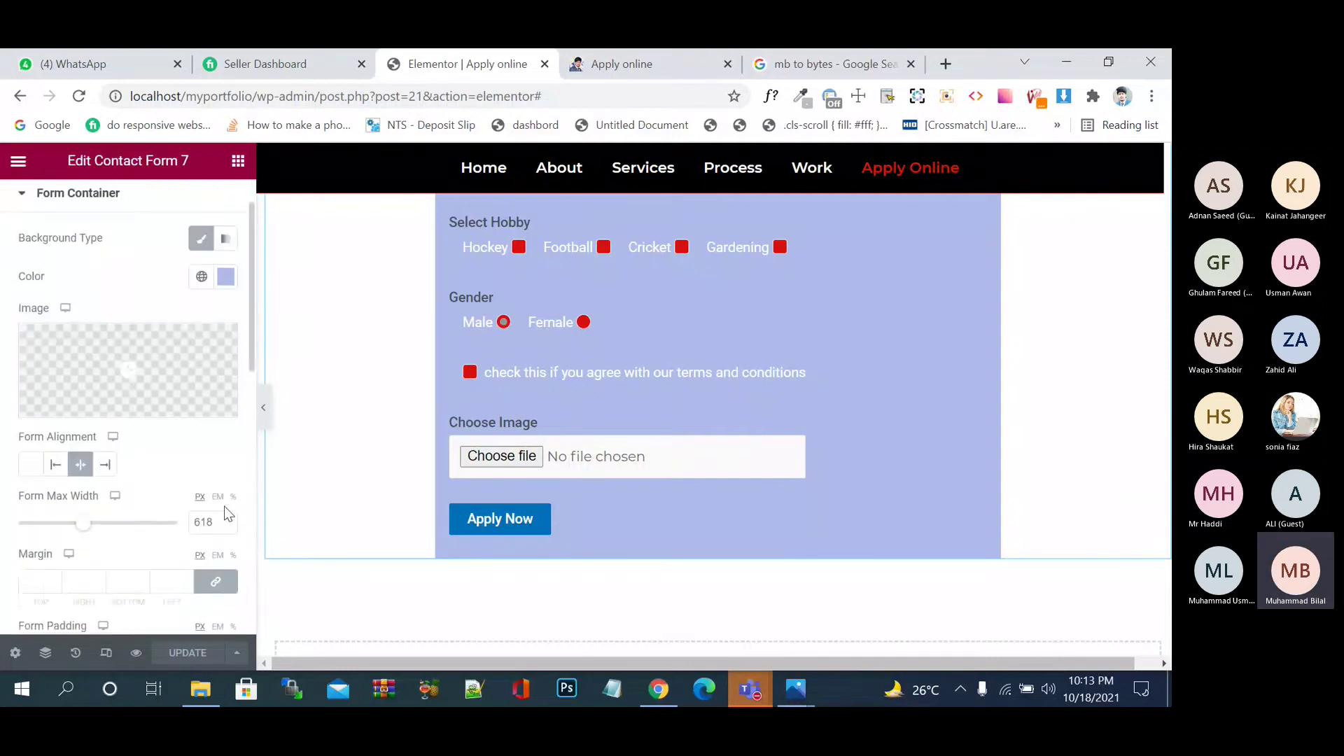
scroll(225, 516, down, 5)
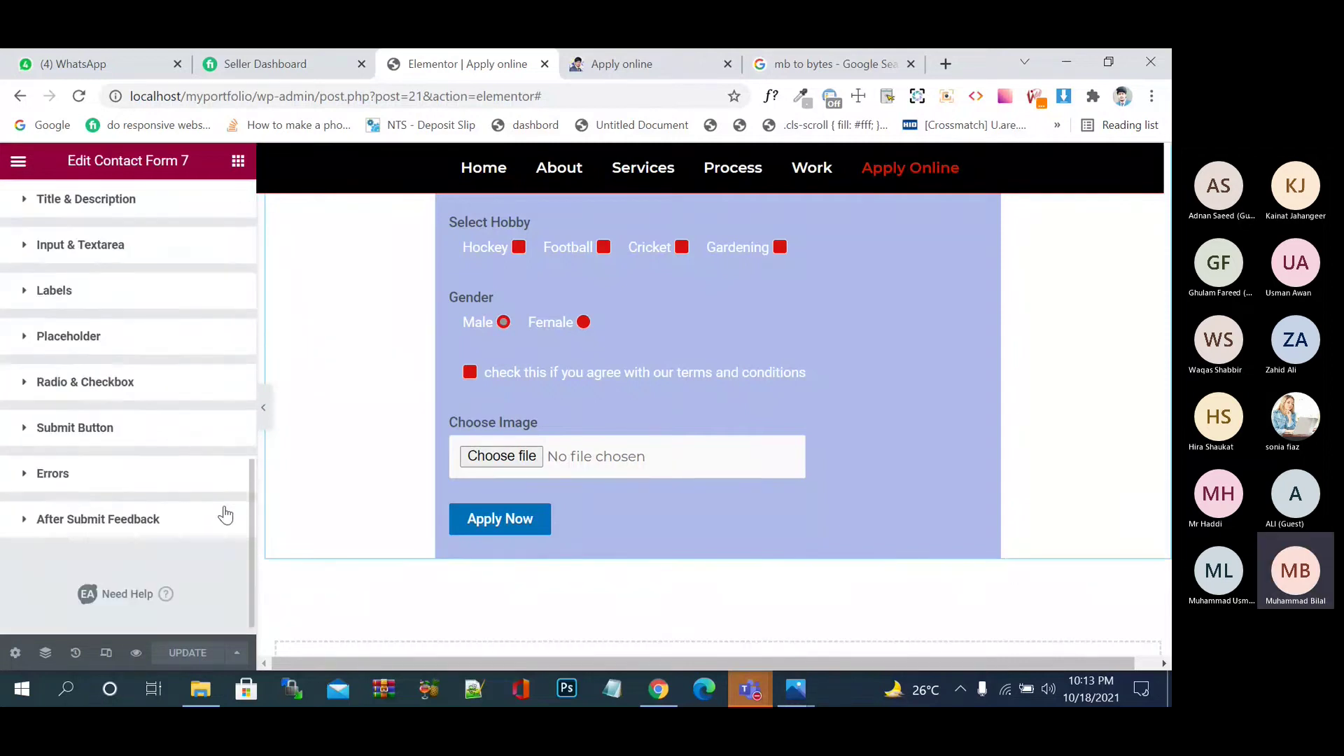
click(84, 429)
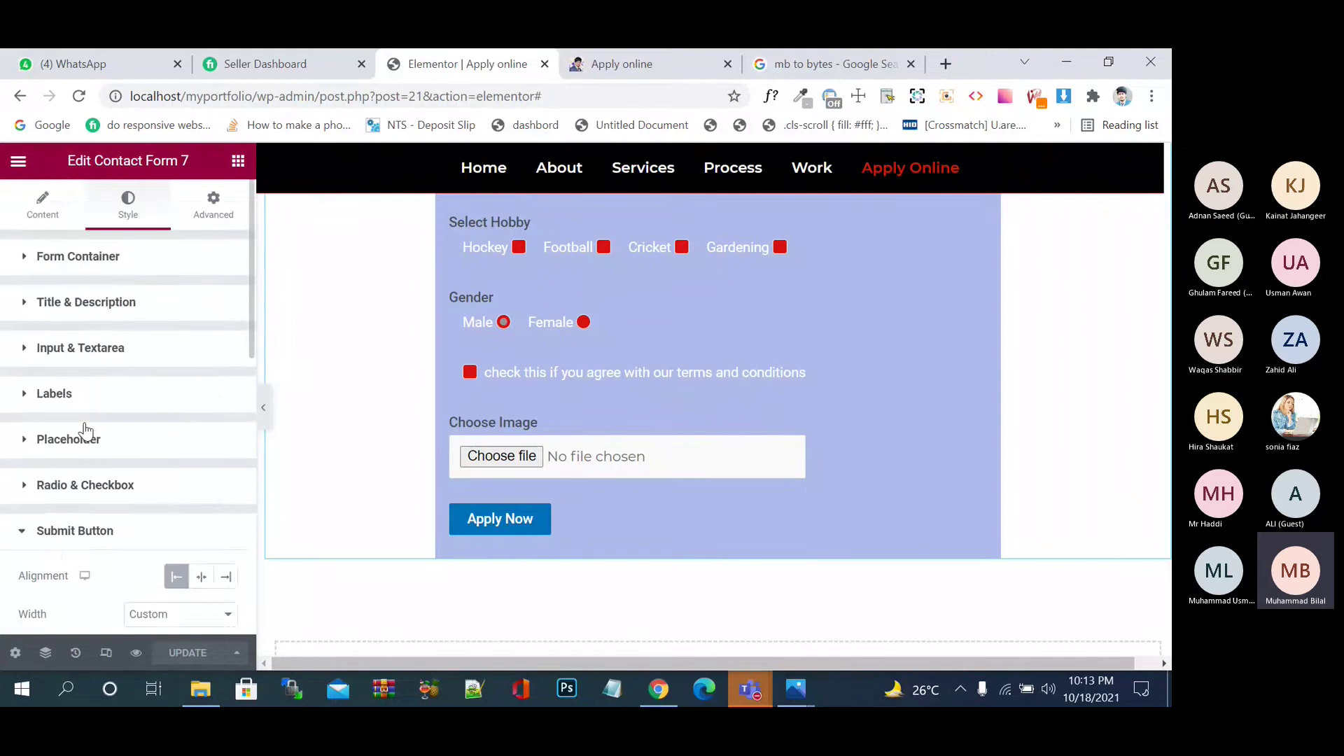
scroll(101, 442, down, 4)
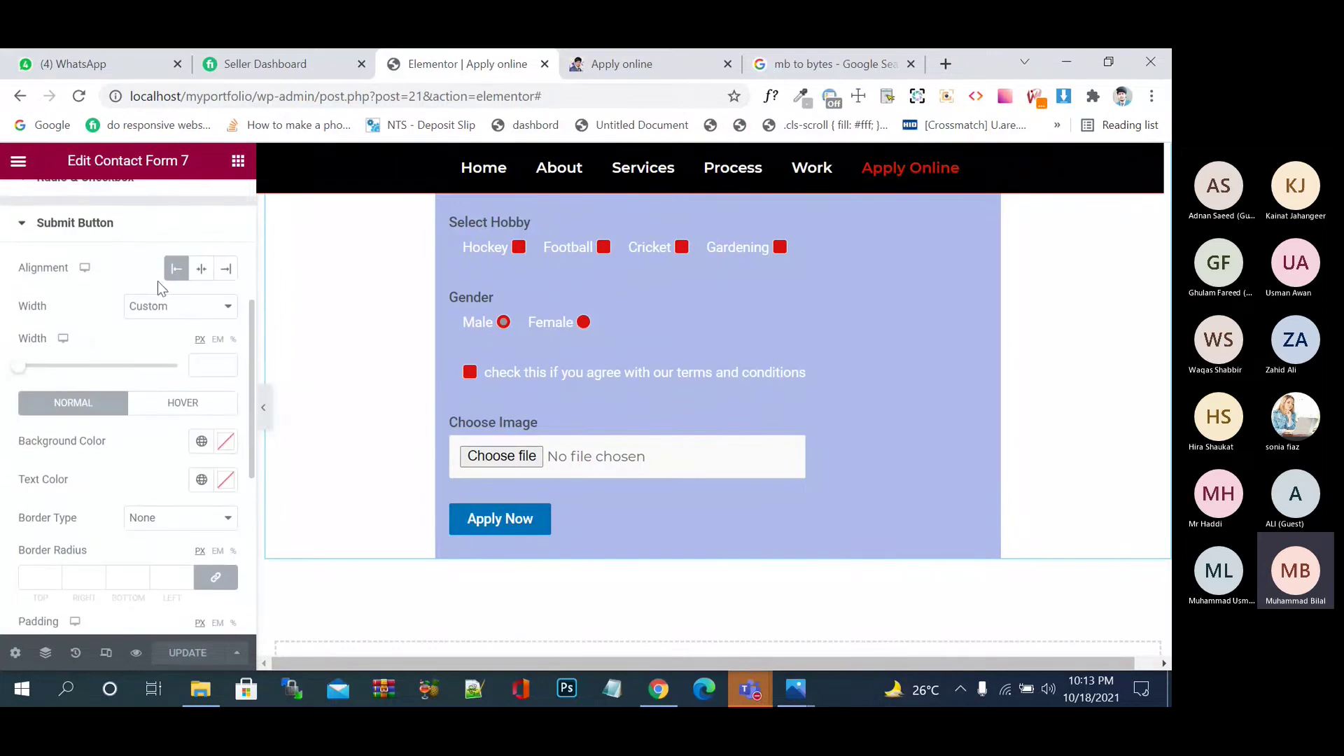
click(202, 268)
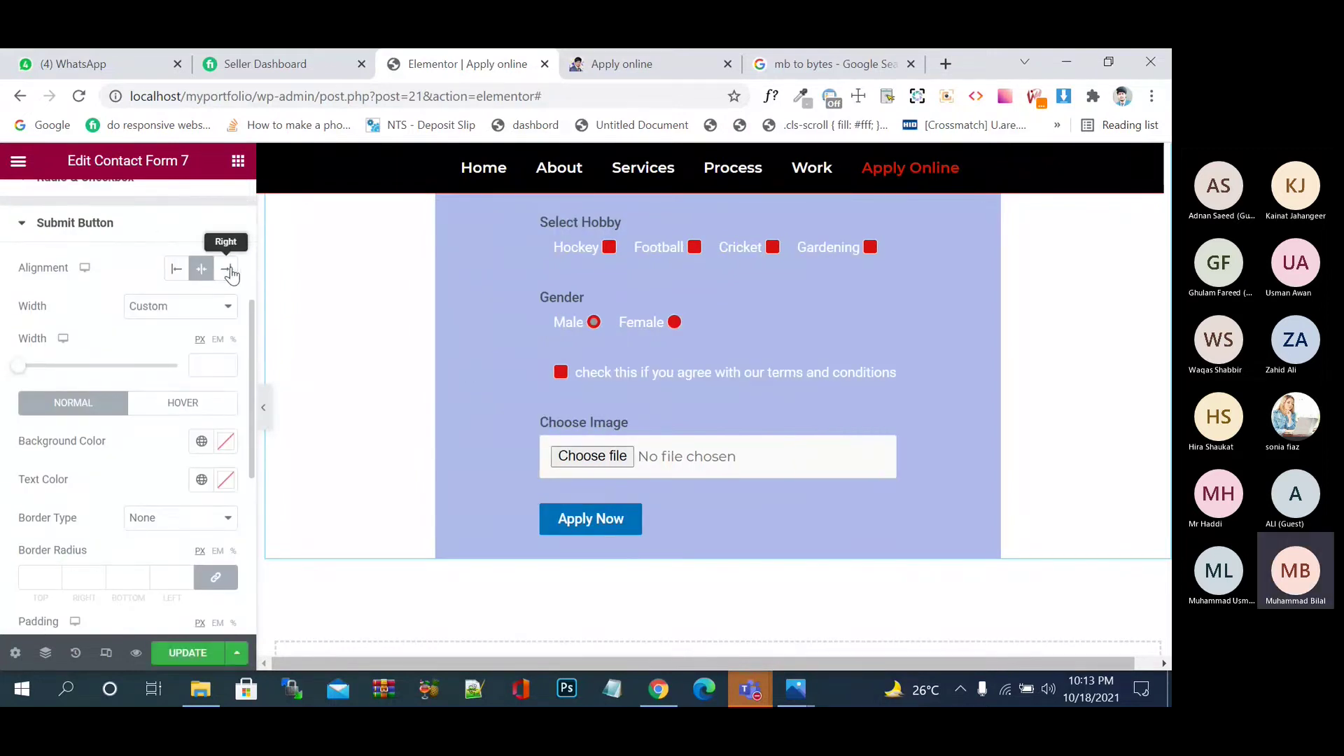
click(227, 270)
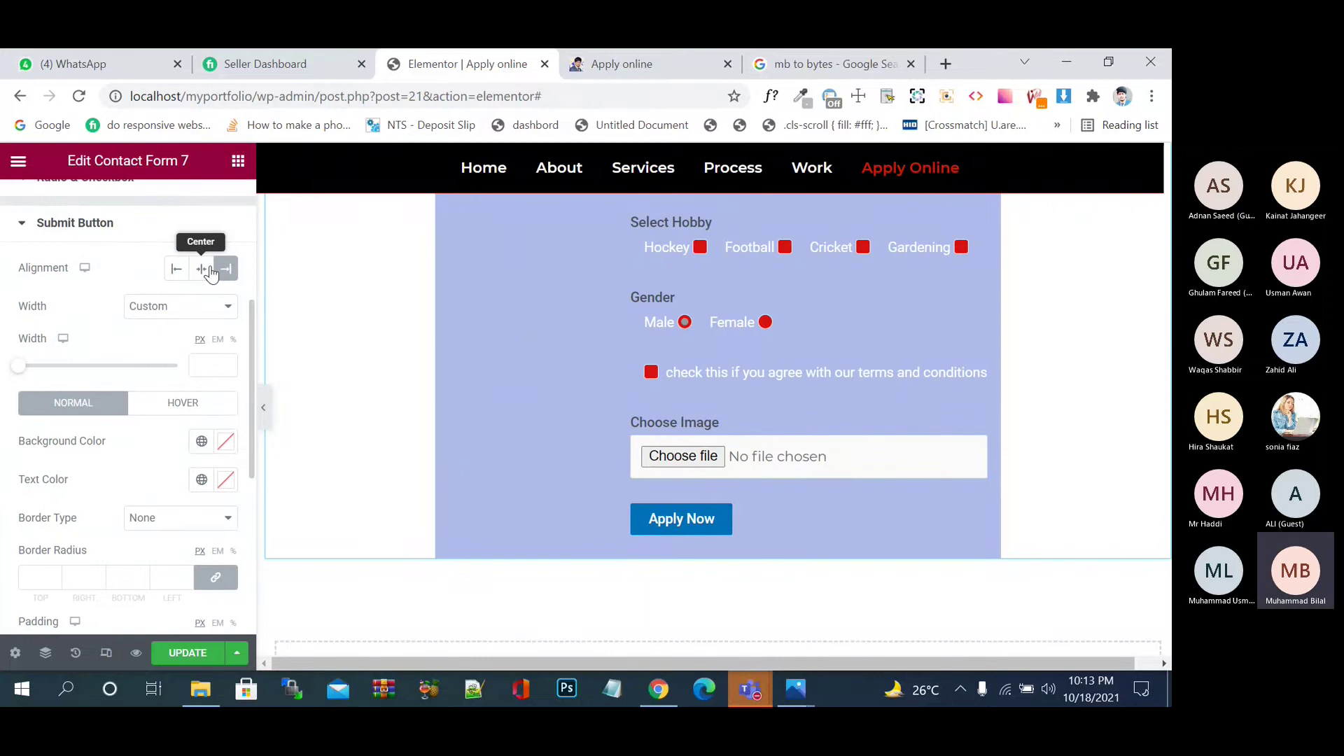
click(210, 272)
click(180, 274)
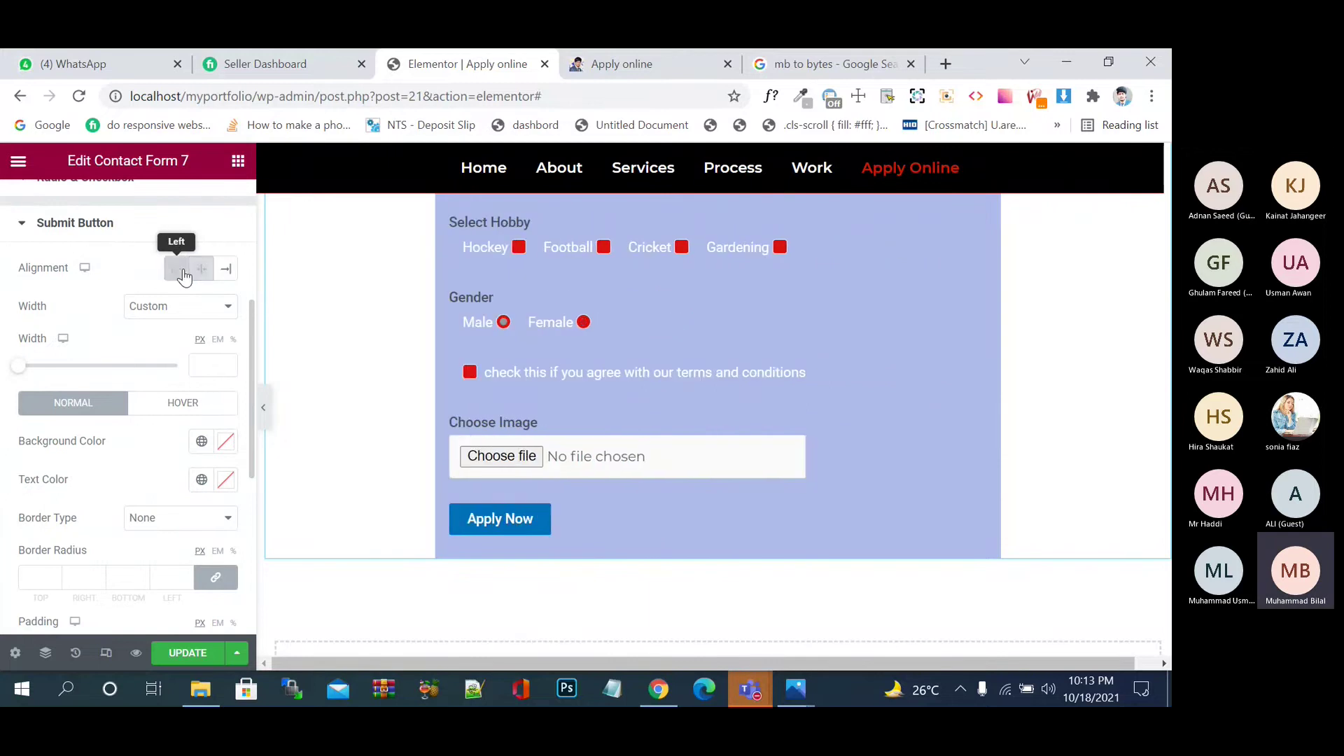
scroll(186, 440, up, 5)
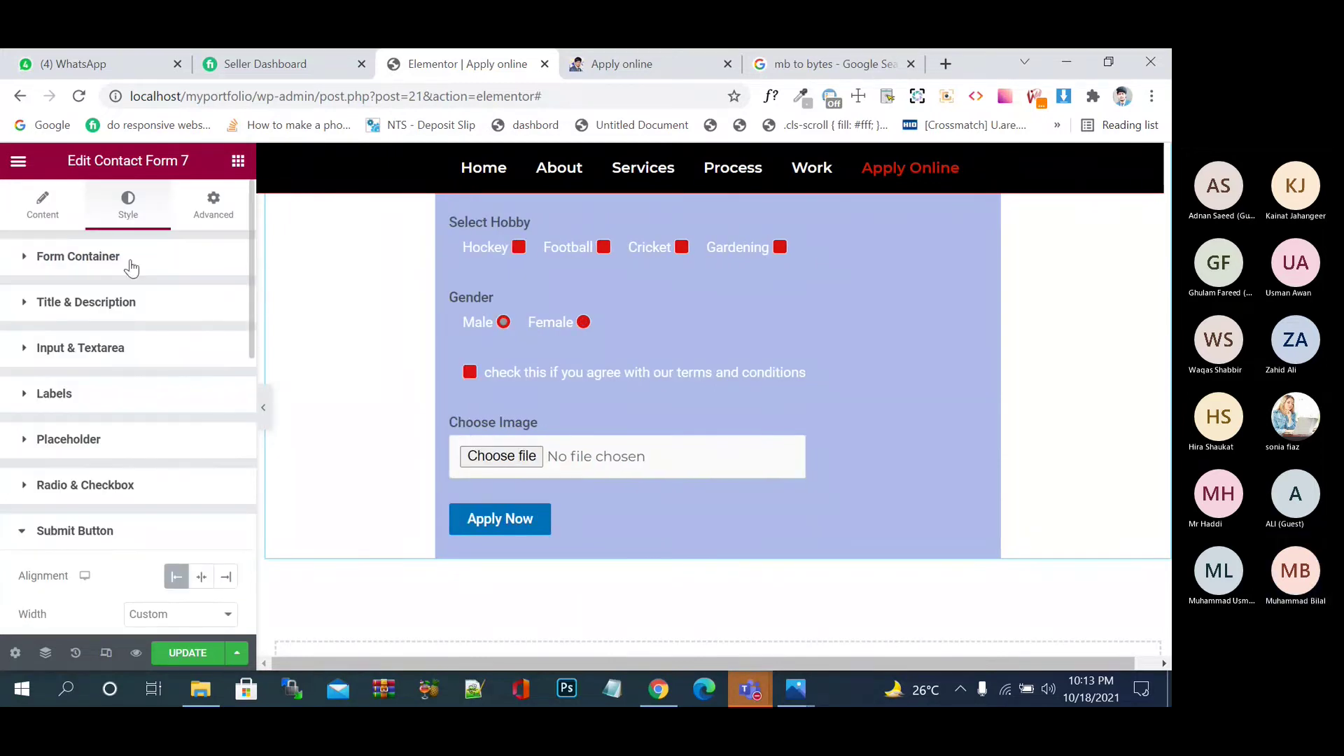
- Exit the Elementor editor to the dashboard without saving, then go to the Pages list
click(18, 161)
click(187, 493)
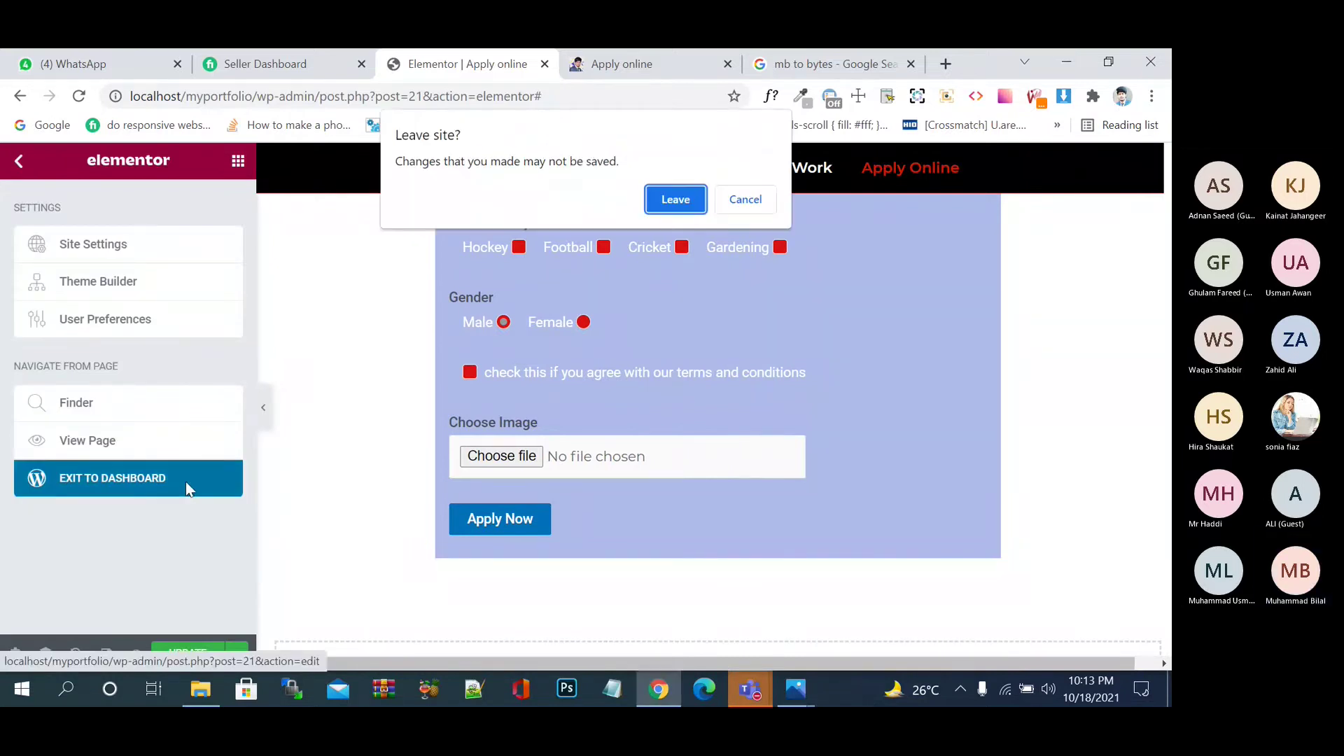
click(667, 201)
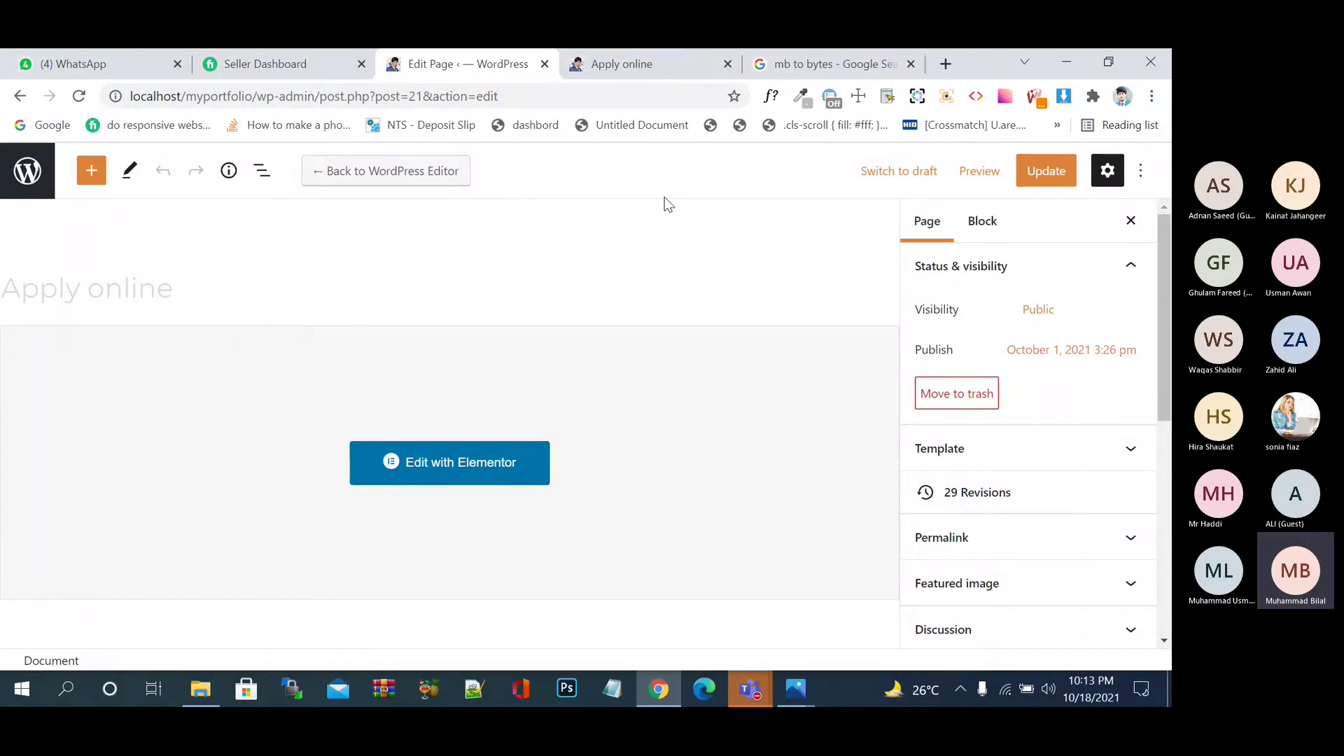
click(28, 170)
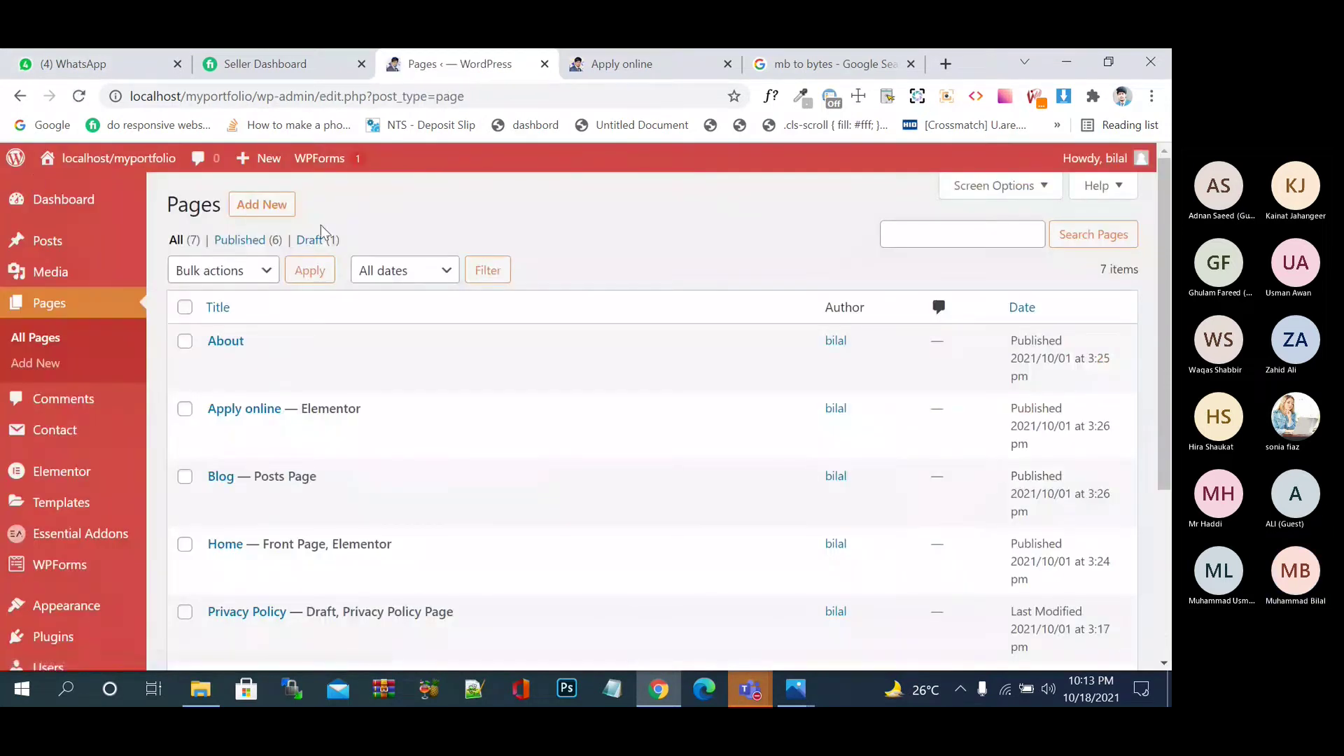
- Open Online Apply Form from Contact > Contact Forms and view its Mail settings
scroll(741, 532, down, 4)
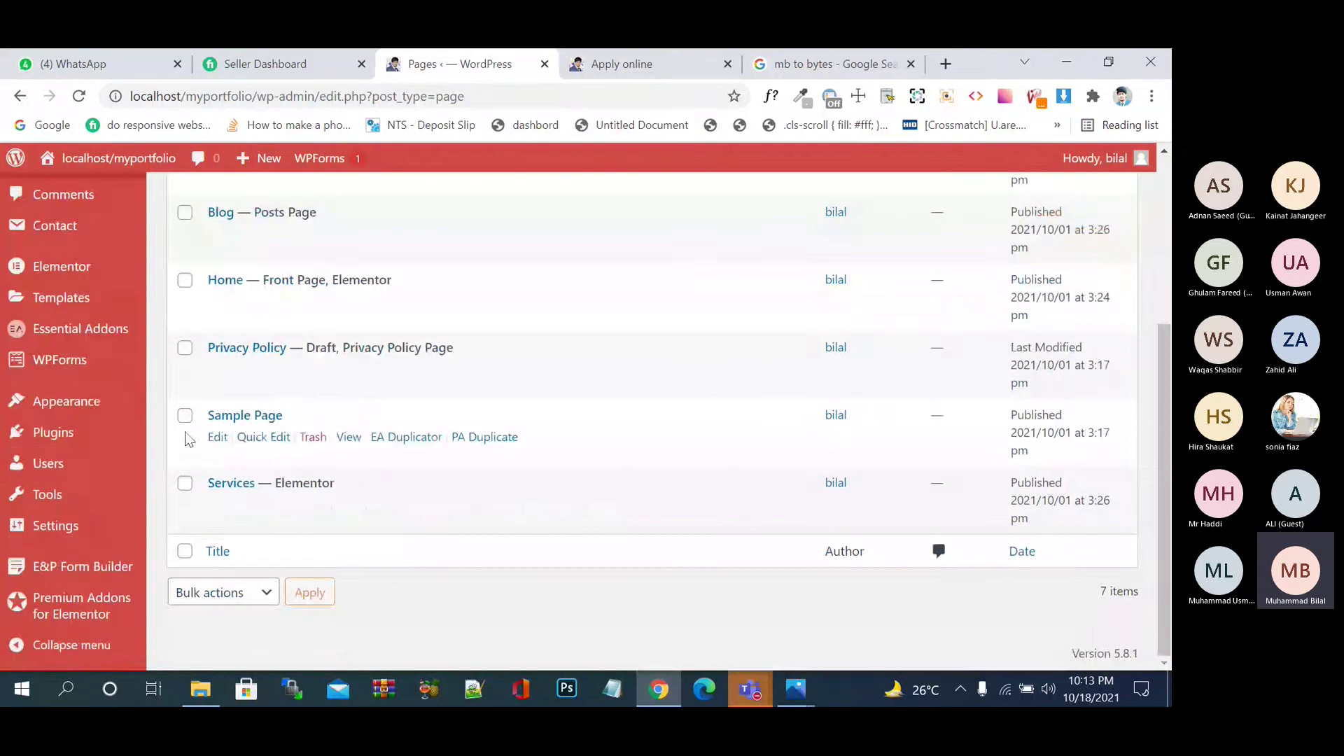
scroll(115, 476, up, 3)
mouse_move(78, 439)
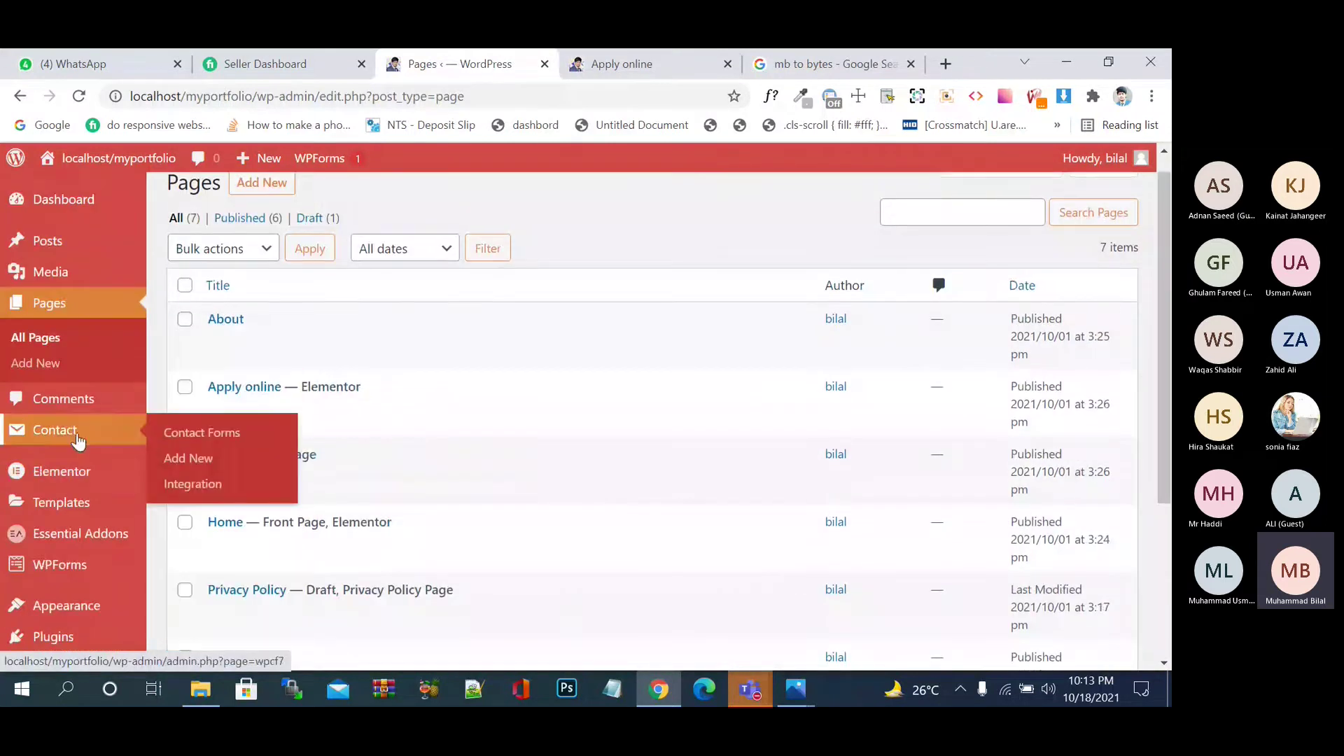
click(205, 437)
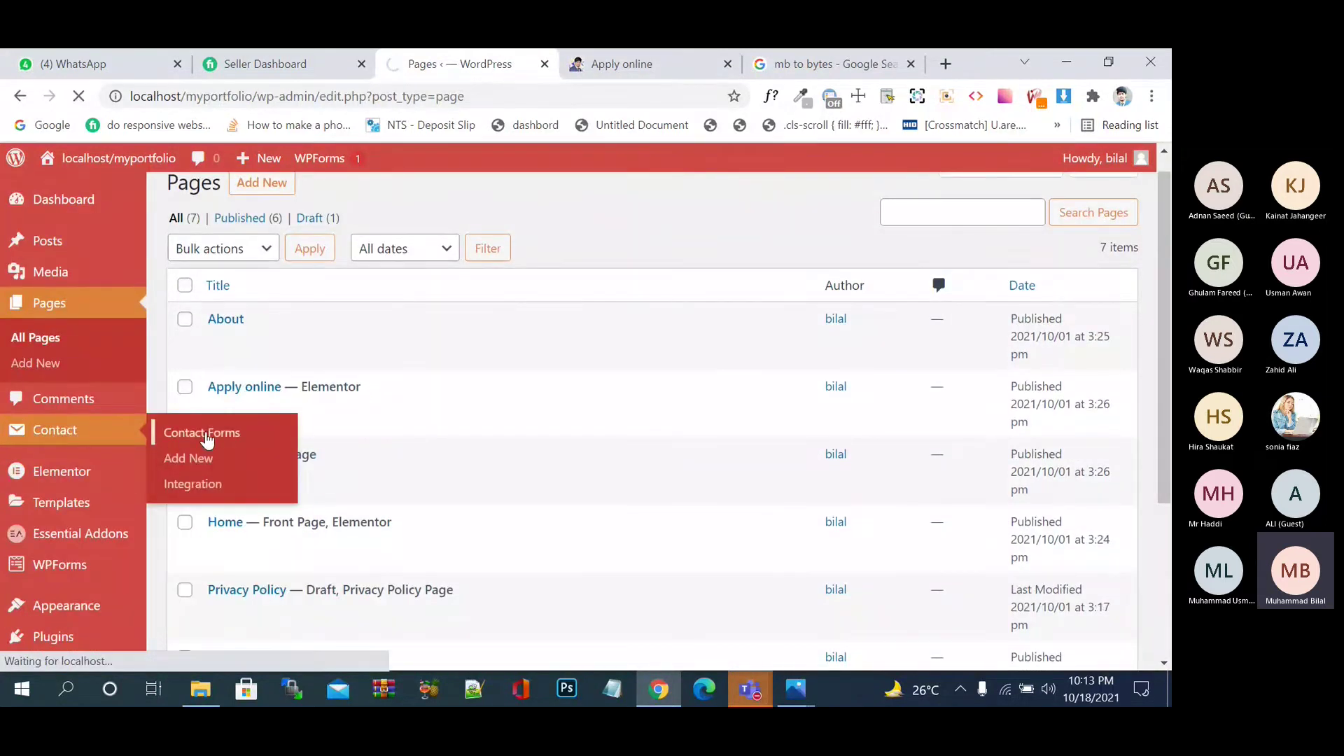
scroll(392, 498, down, 3)
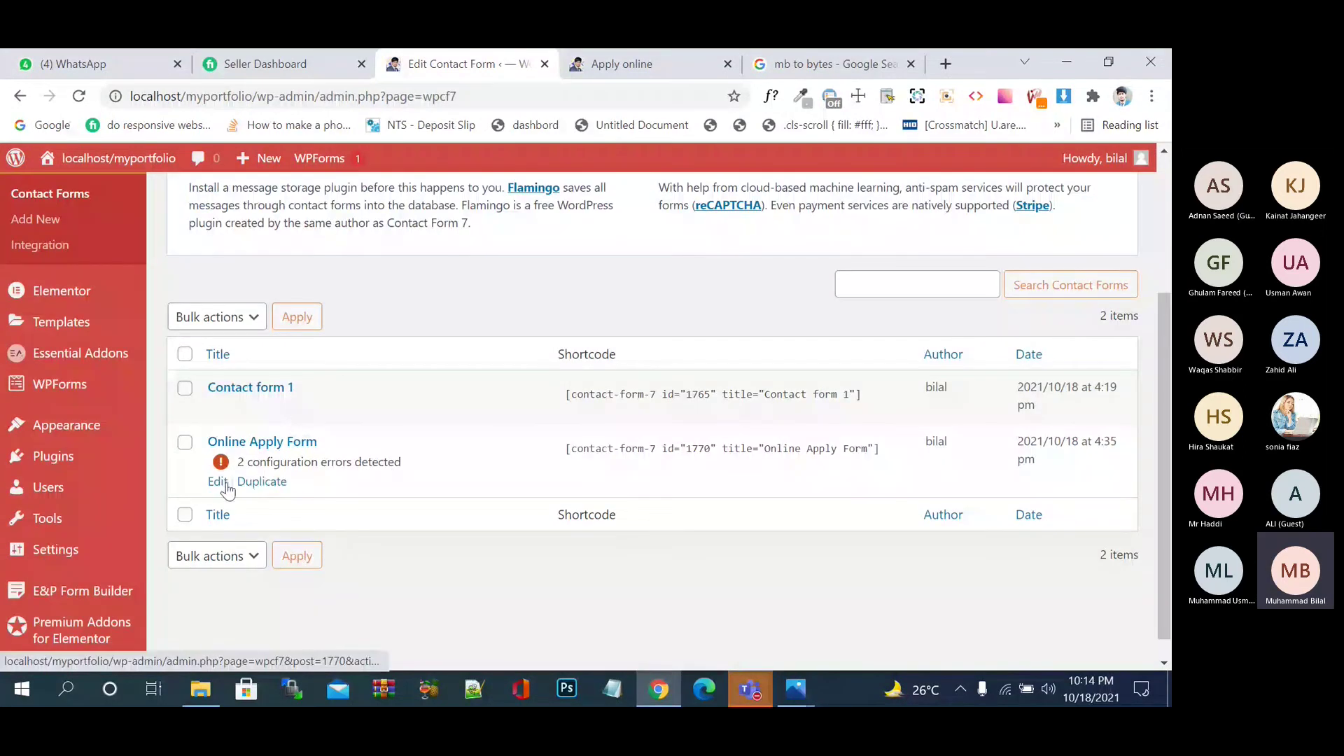
click(218, 482)
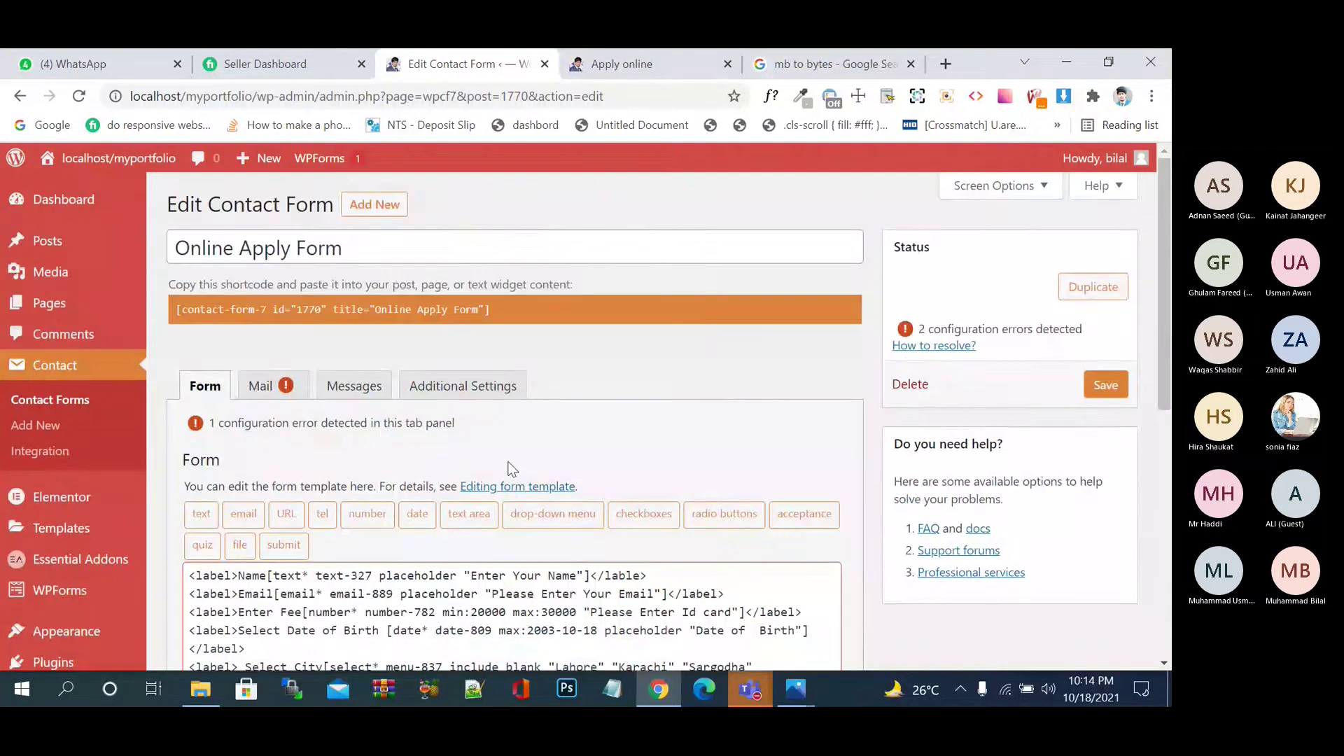
scroll(510, 469, down, 2)
scroll(511, 469, down, 4)
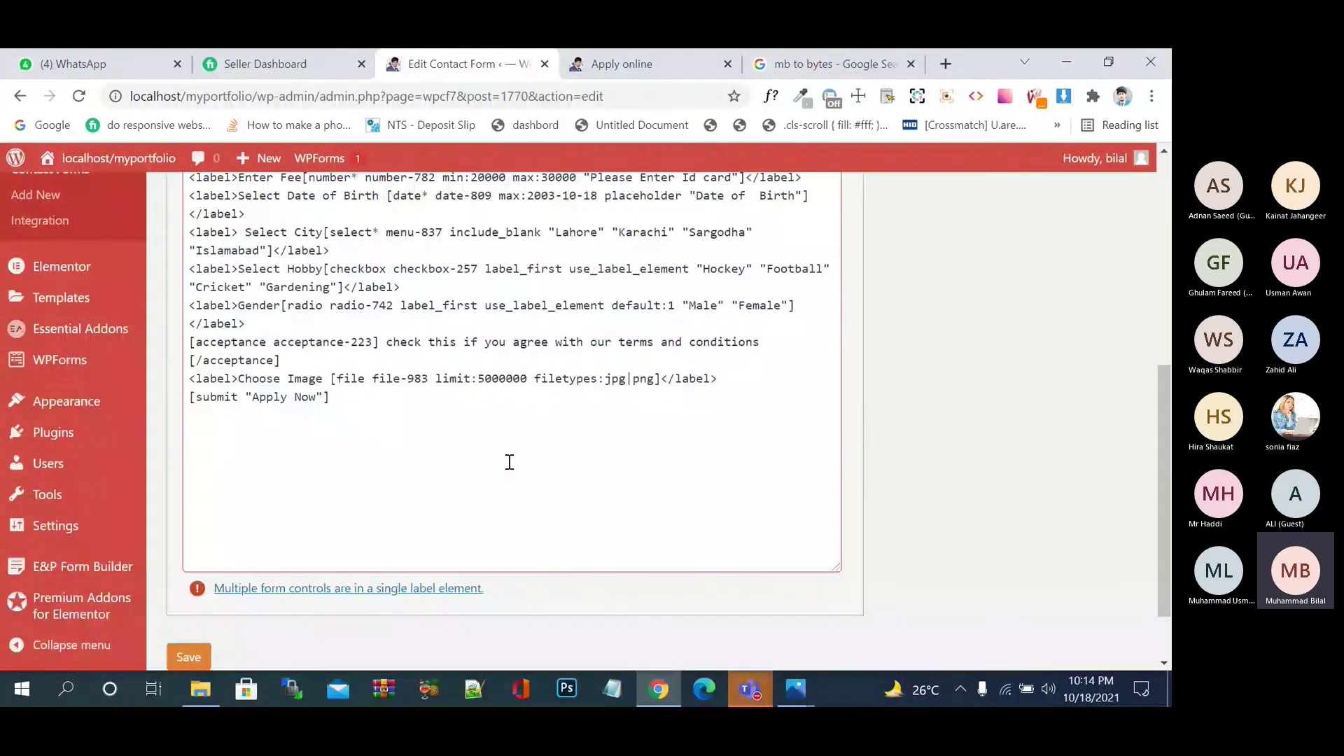
scroll(509, 462, up, 6)
click(276, 385)
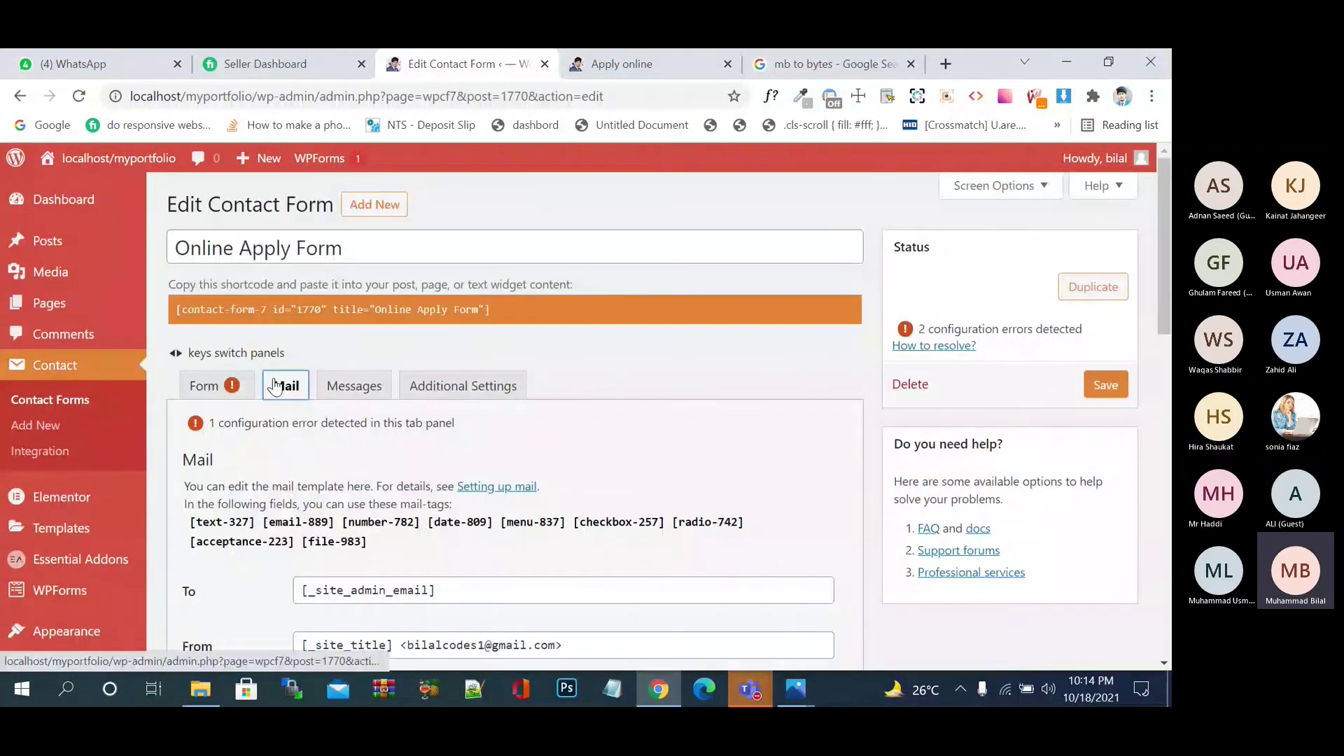
scroll(560, 367, down, 3)
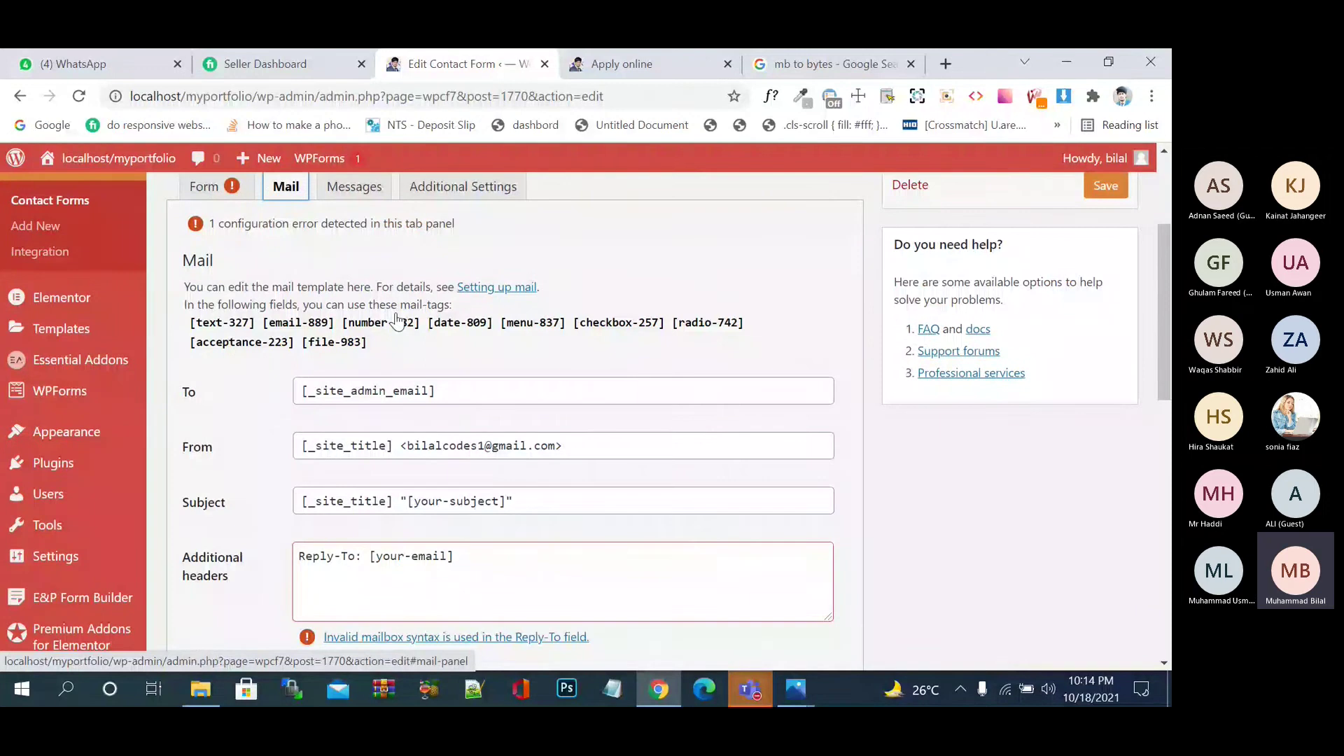
scroll(448, 357, down, 1)
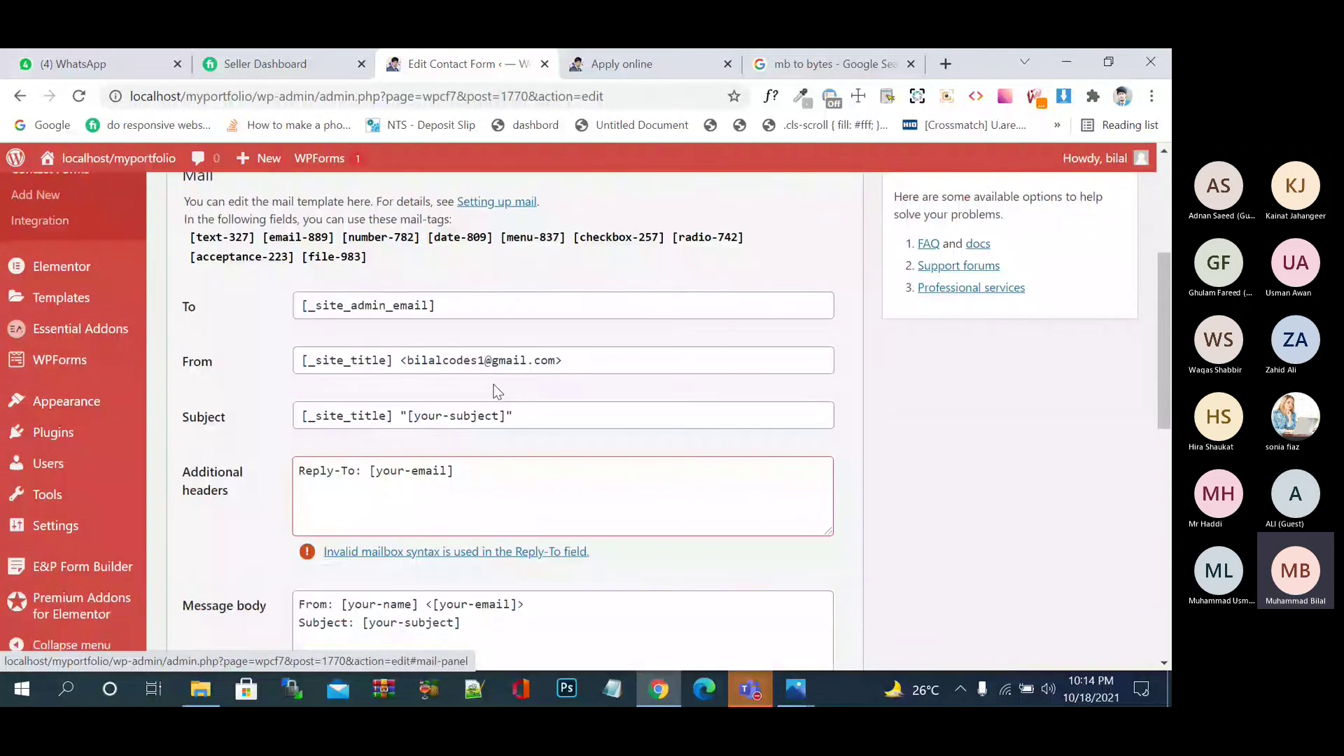
click(494, 309)
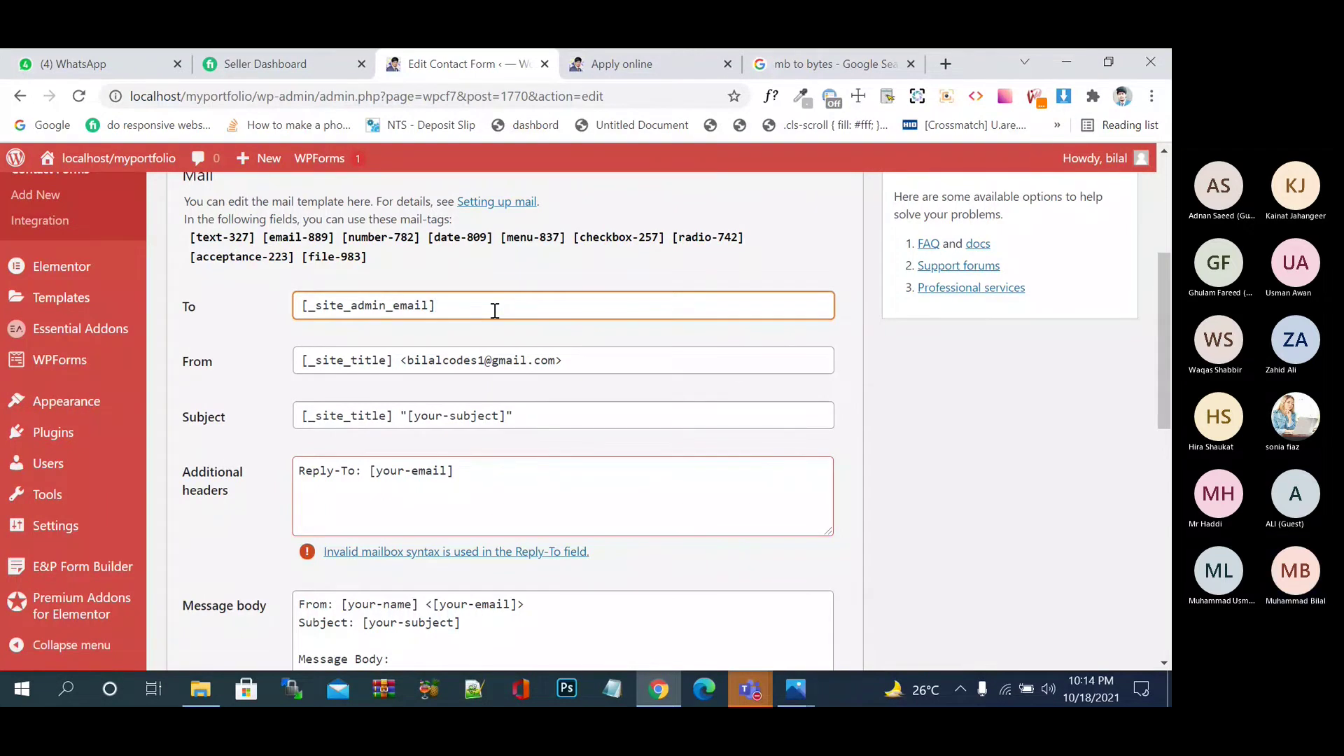
click(591, 362)
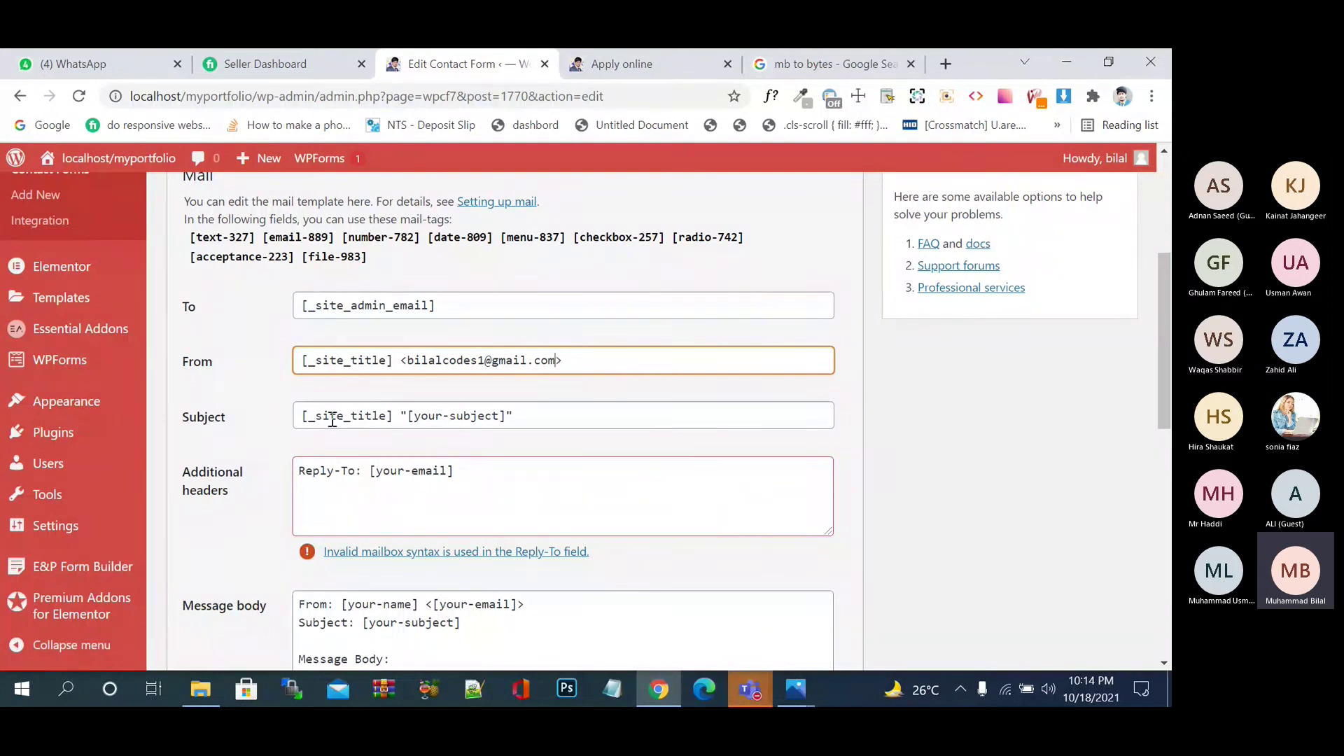
click(362, 416)
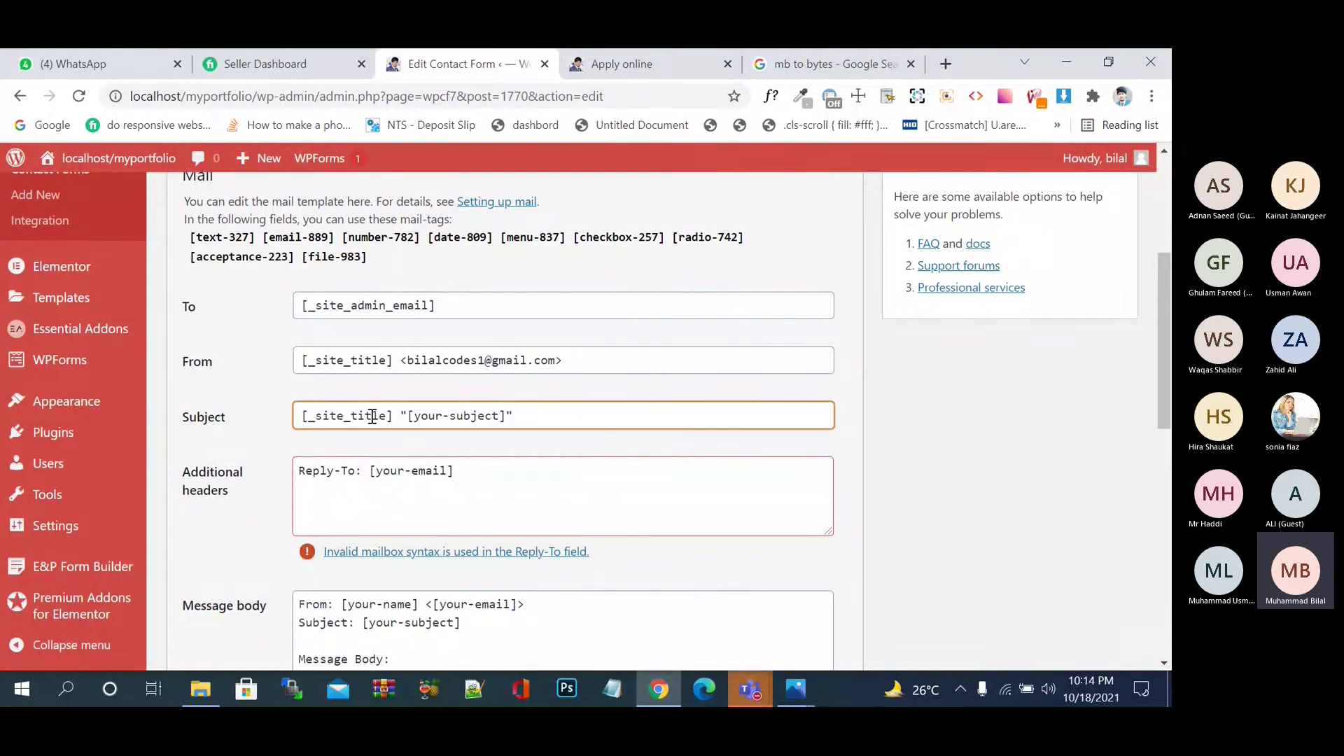
click(629, 73)
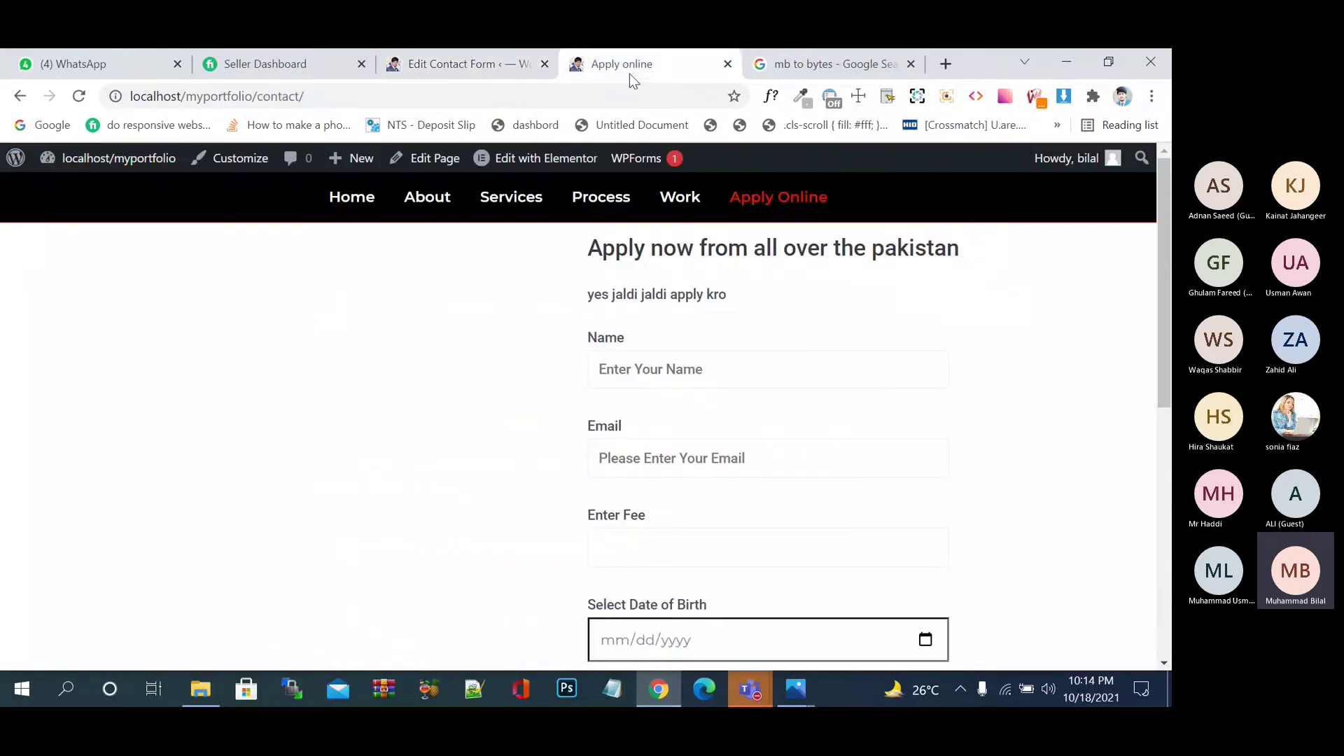
click(462, 70)
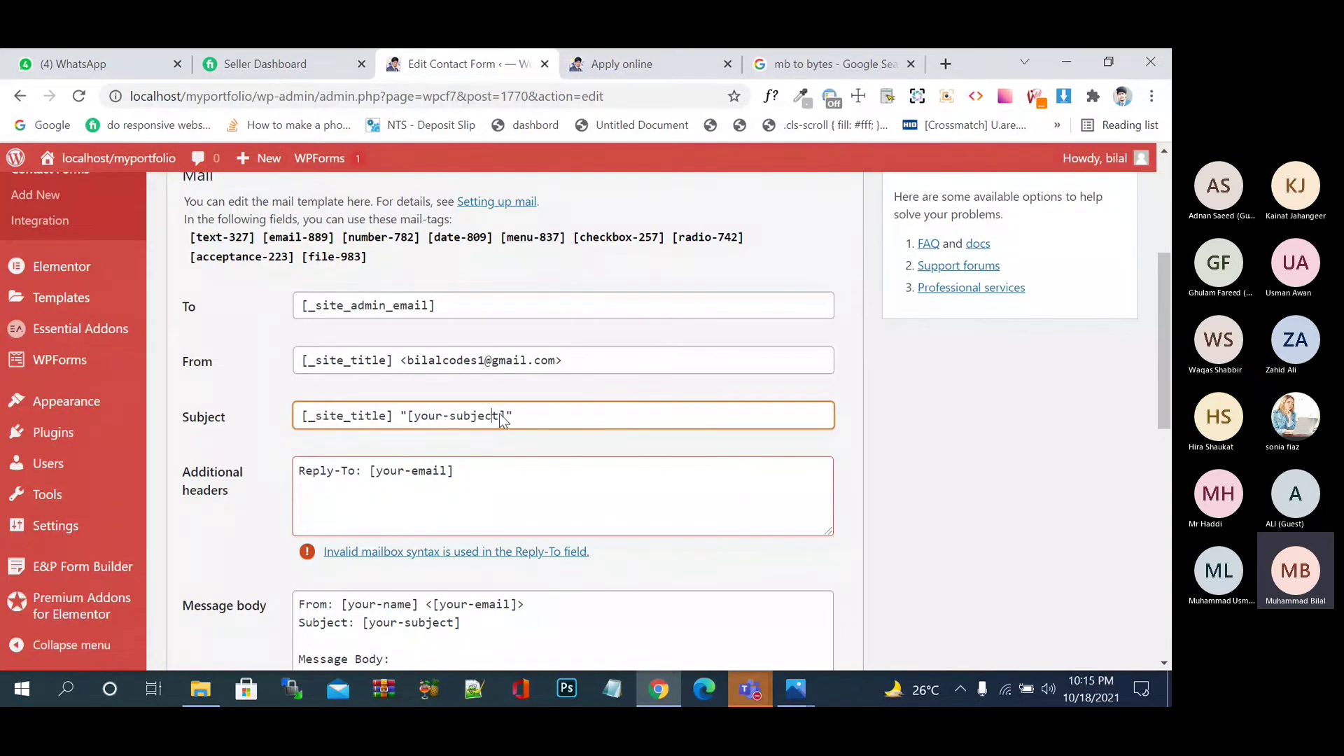
- Replace 'your-subject' in the mail Subject brackets with 'one more student has applied'
key(BackSpace)
key(BackSpace)
key(BackSpace)
key(BackSpace)
key(BackSpace)
scroll(501, 414, down, 6)
scroll(501, 414, up, 6)
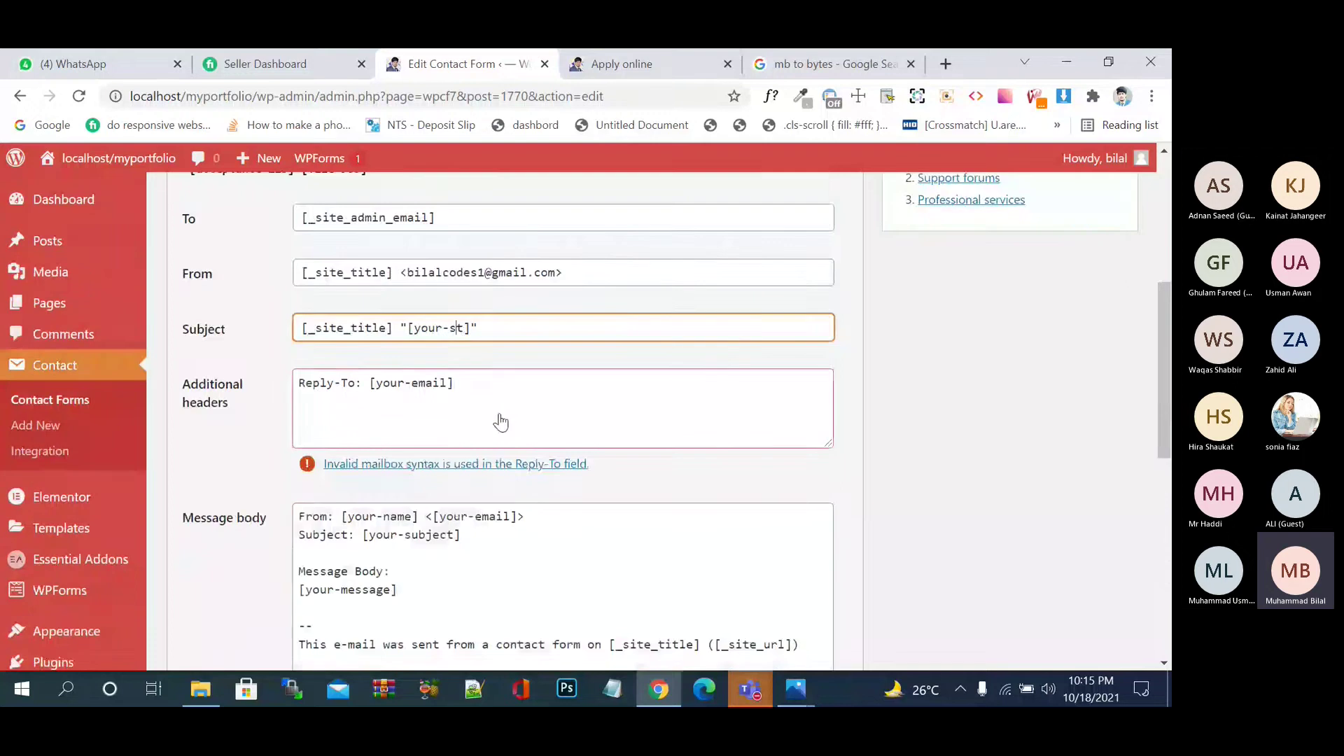
scroll(502, 422, up, 1)
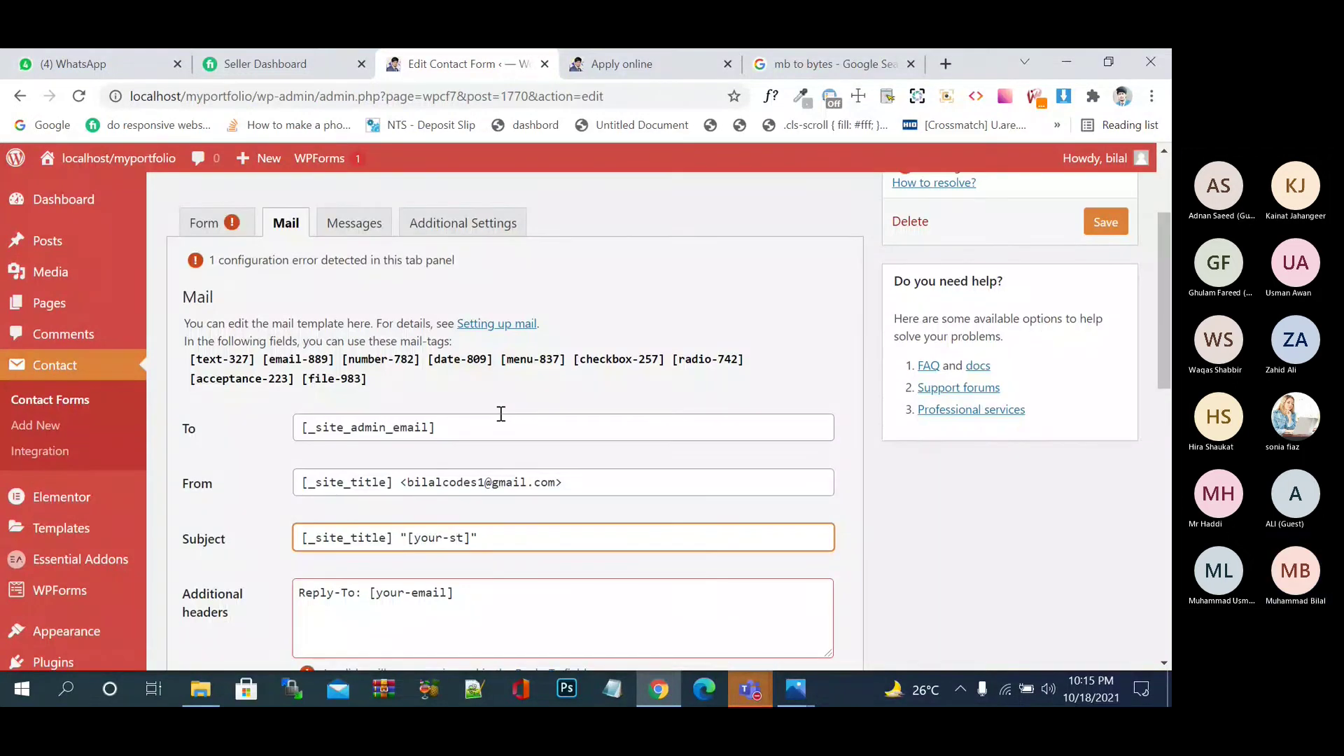
key(BackSpace)
key(BackSpace)
key(BackSpace)
key(BackSpace)
key(BackSpace)
key(BackSpace)
key(BackSpace)
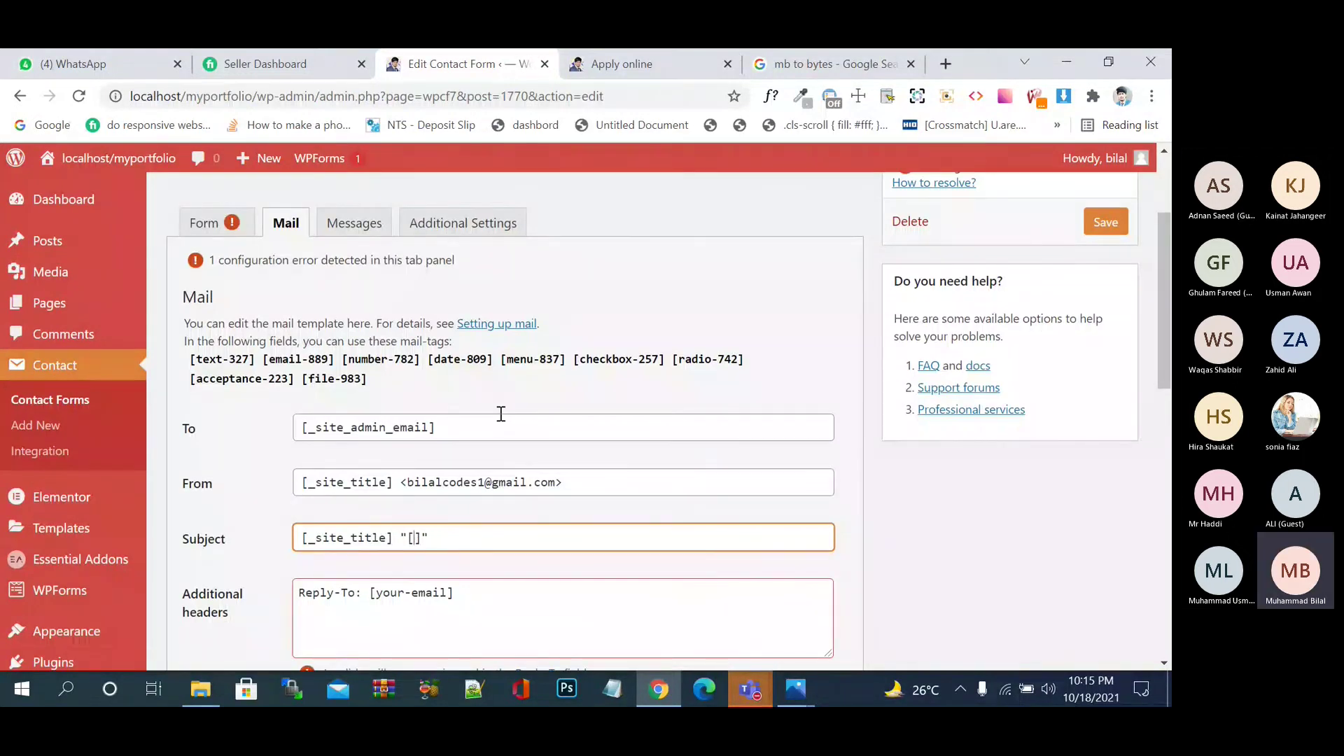
text(o)
text(na)
key(BackSpace)
key(BackSpace)
key(BackSpace)
text(ne)
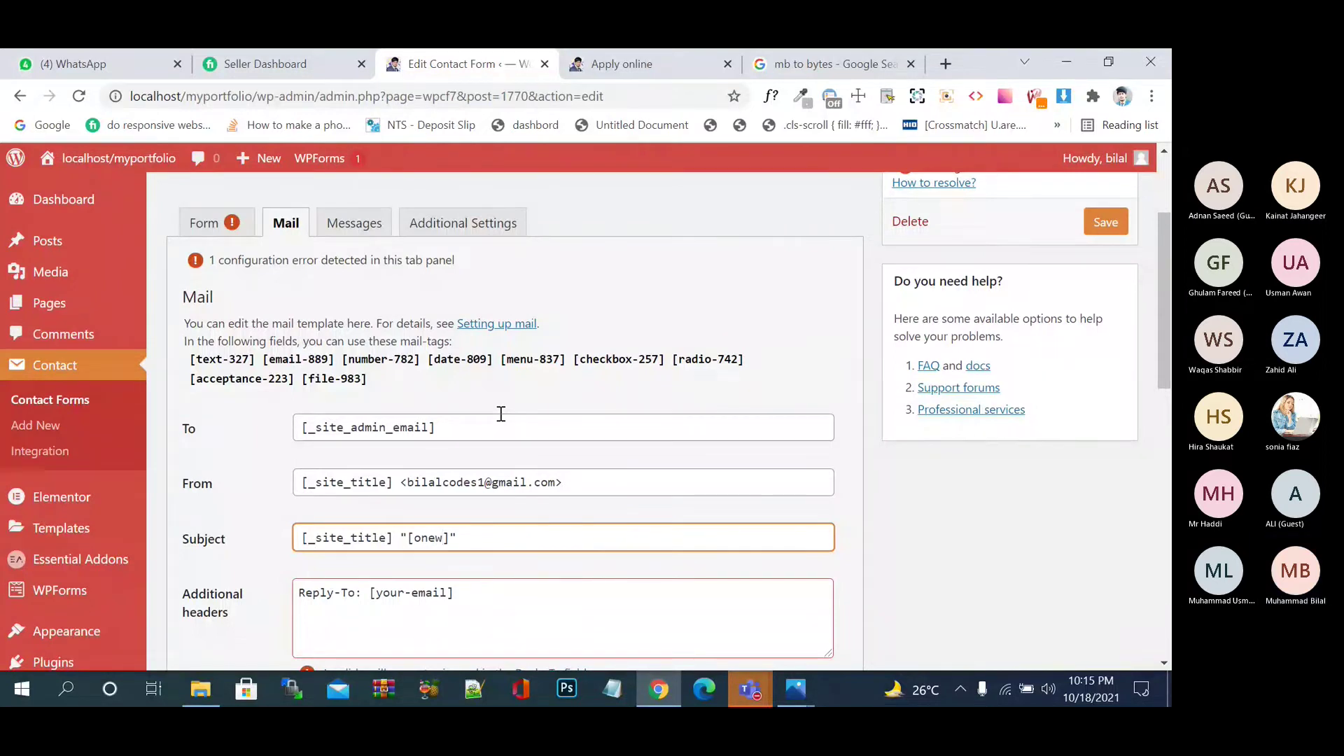
text( more student has applid)
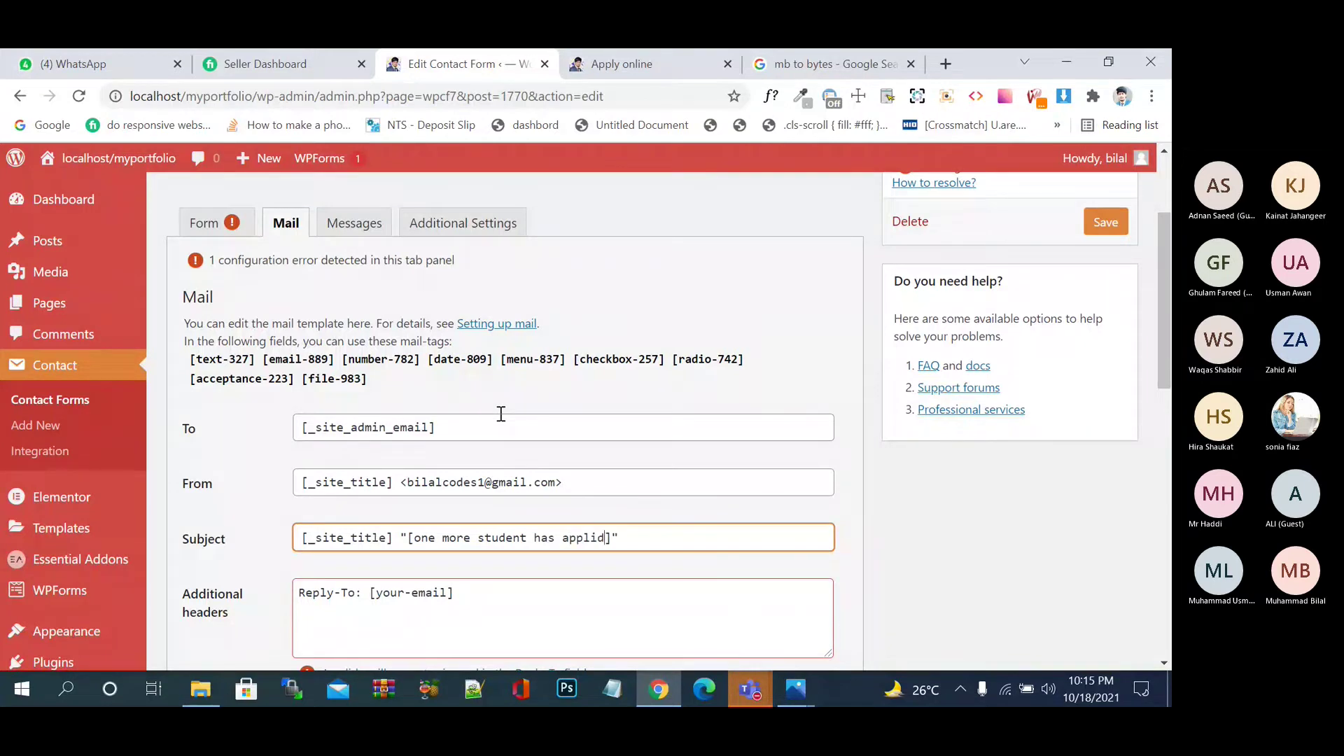
key(BackSpace)
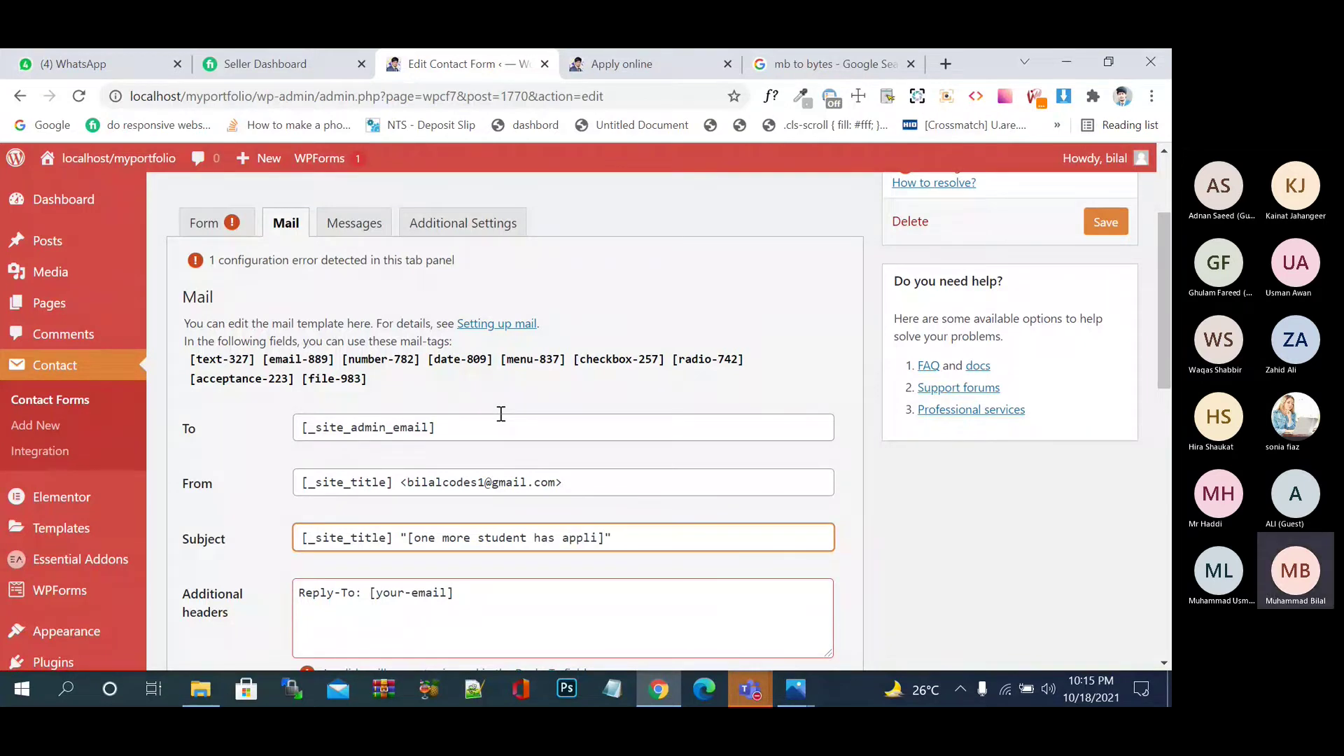
text(ed)
- Open Gmail from the Google apps menu, then go back to the Apply online page
click(763, 62)
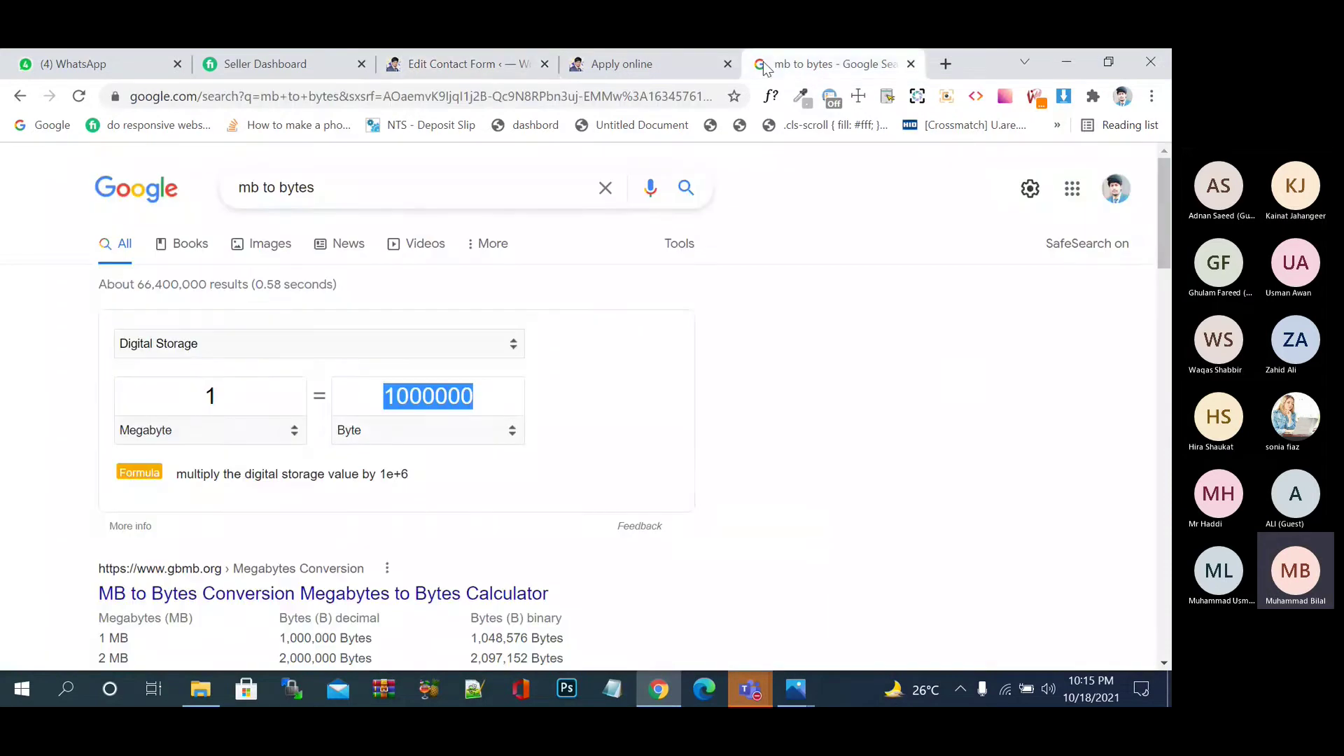
click(1072, 189)
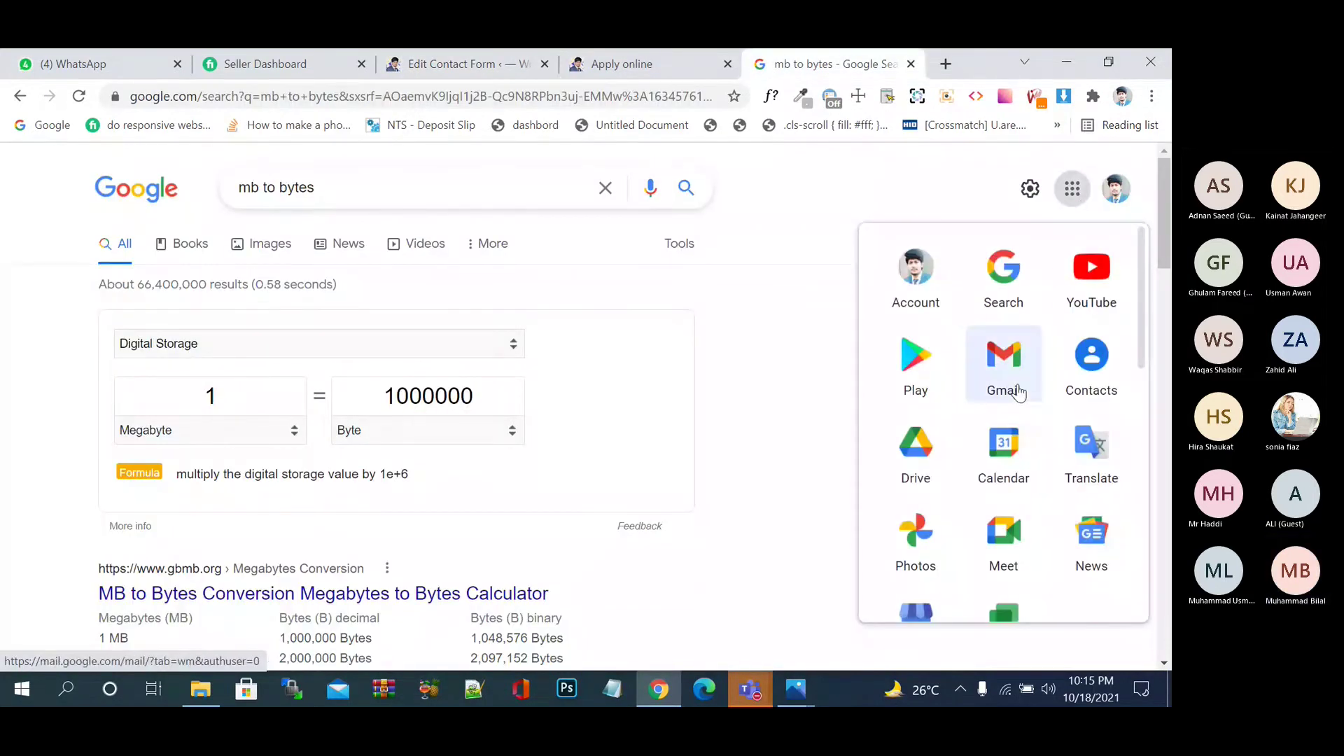
click(1017, 391)
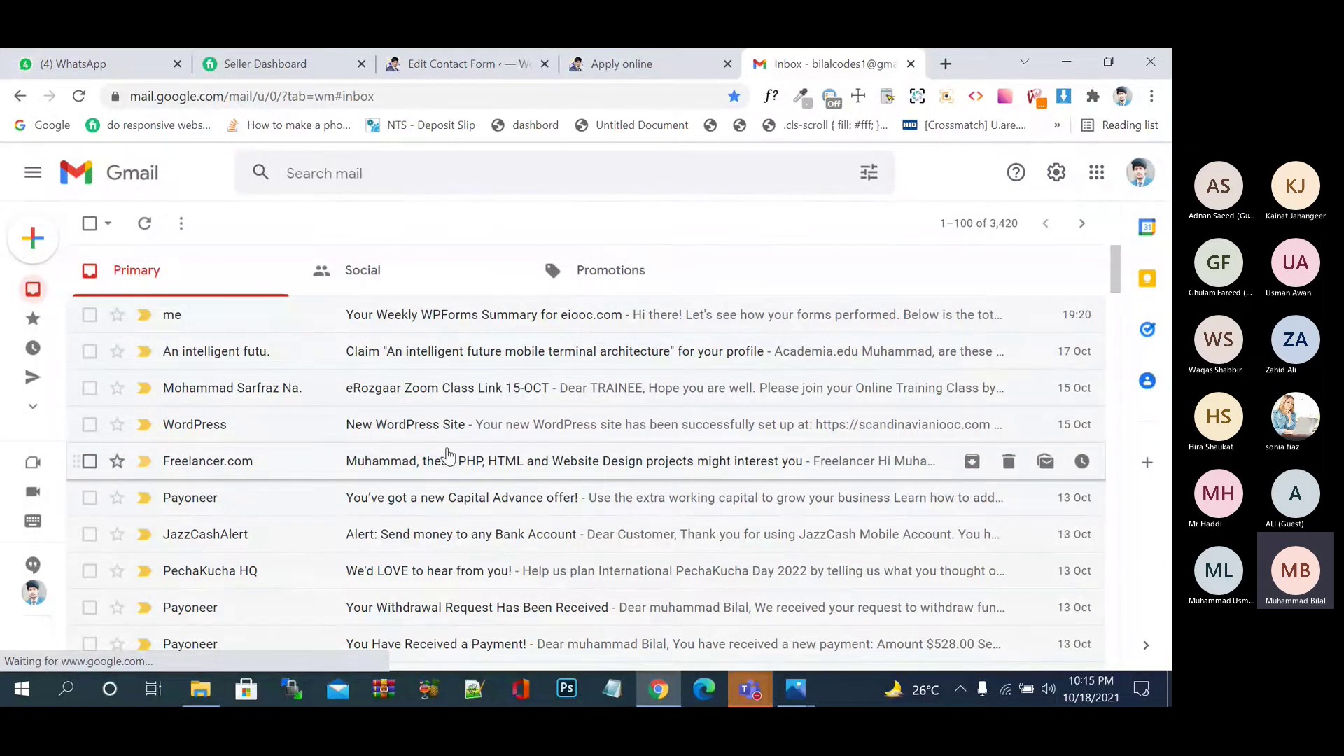
click(661, 63)
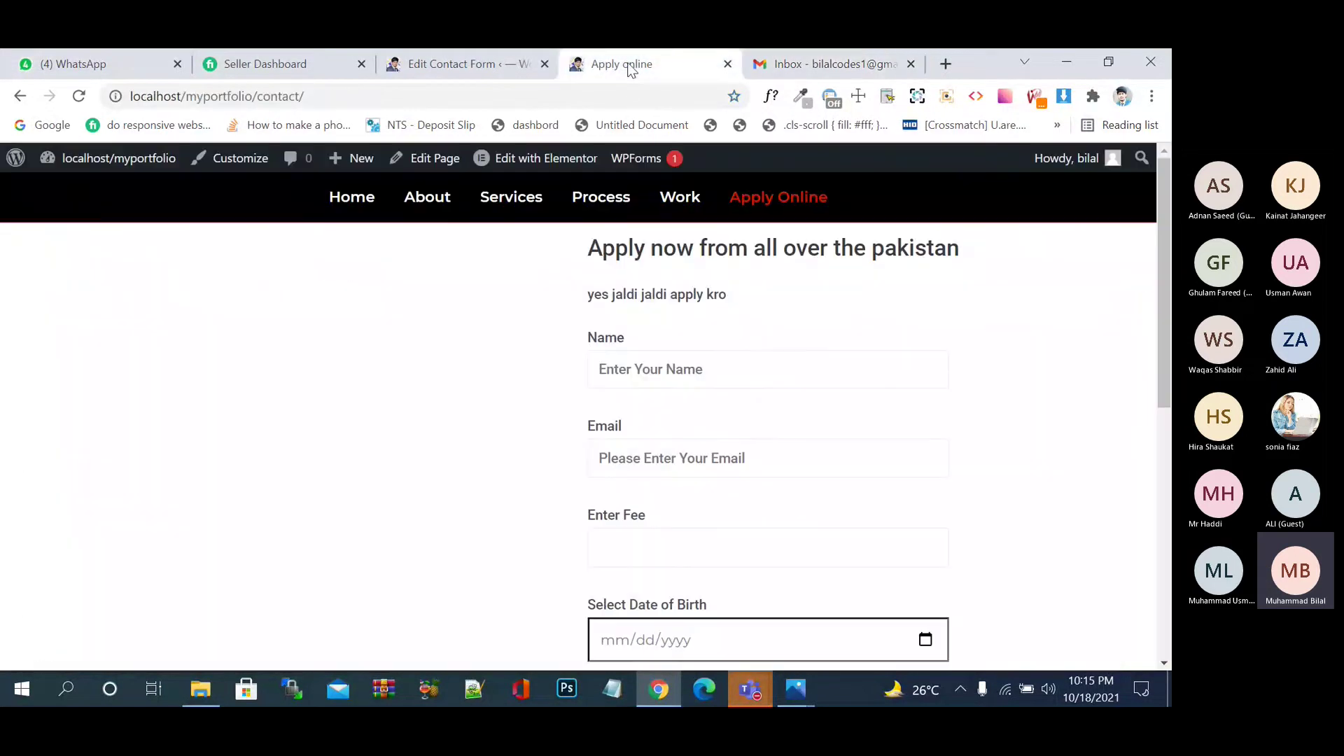
- Review the additional headers and message body in the form's Mail tab
click(473, 76)
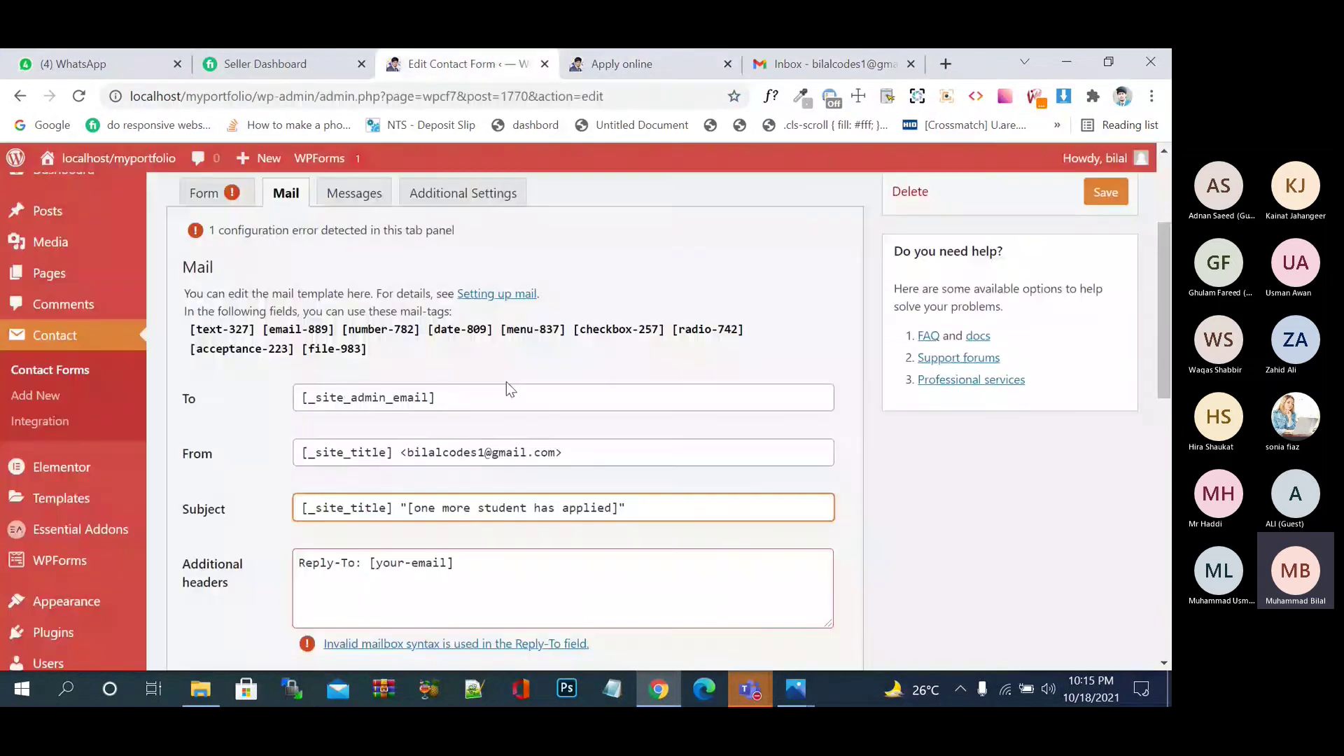
scroll(506, 381, down, 3)
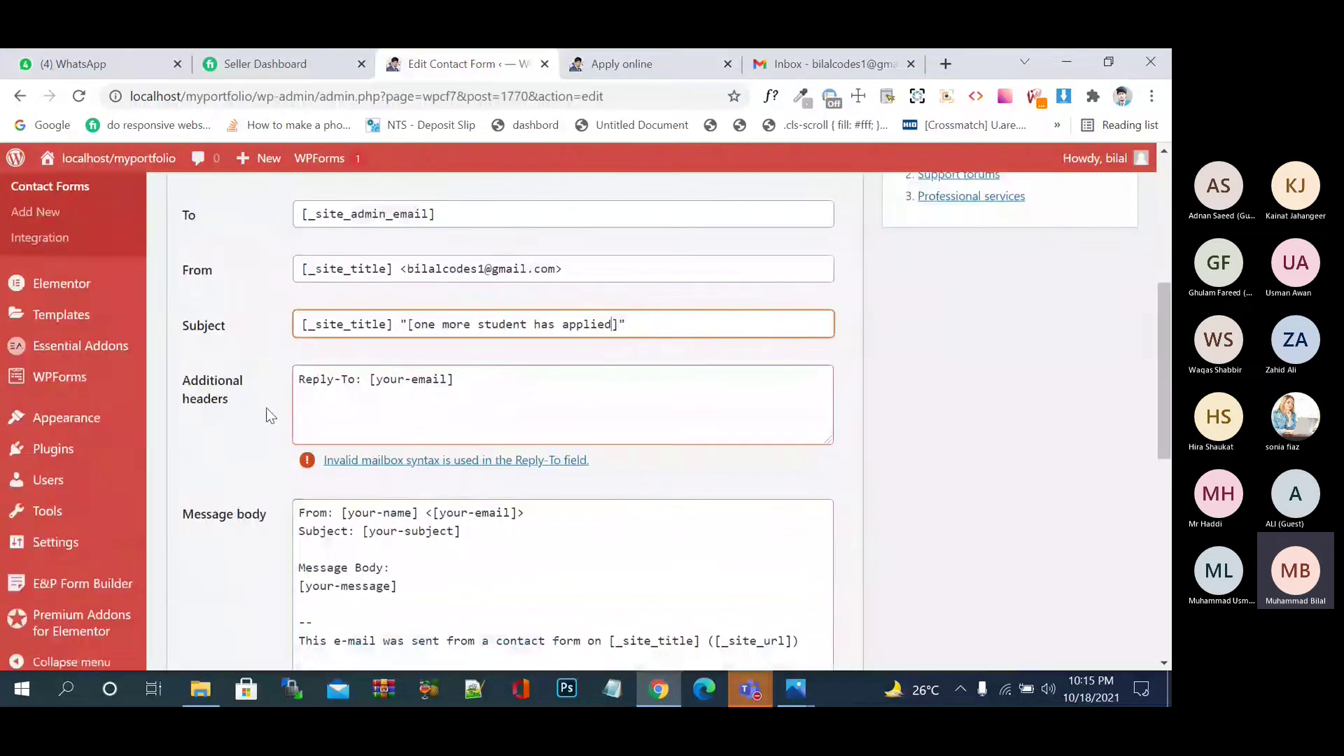
click(358, 379)
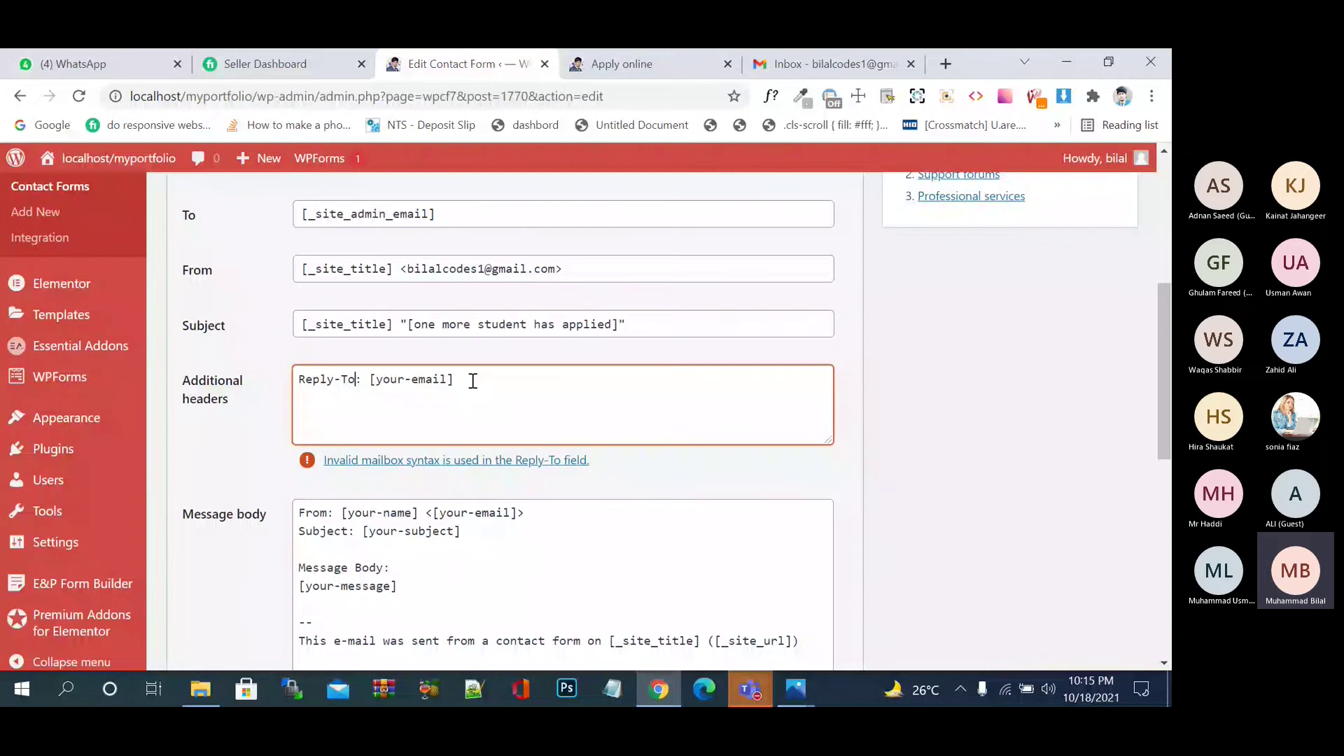
click(476, 381)
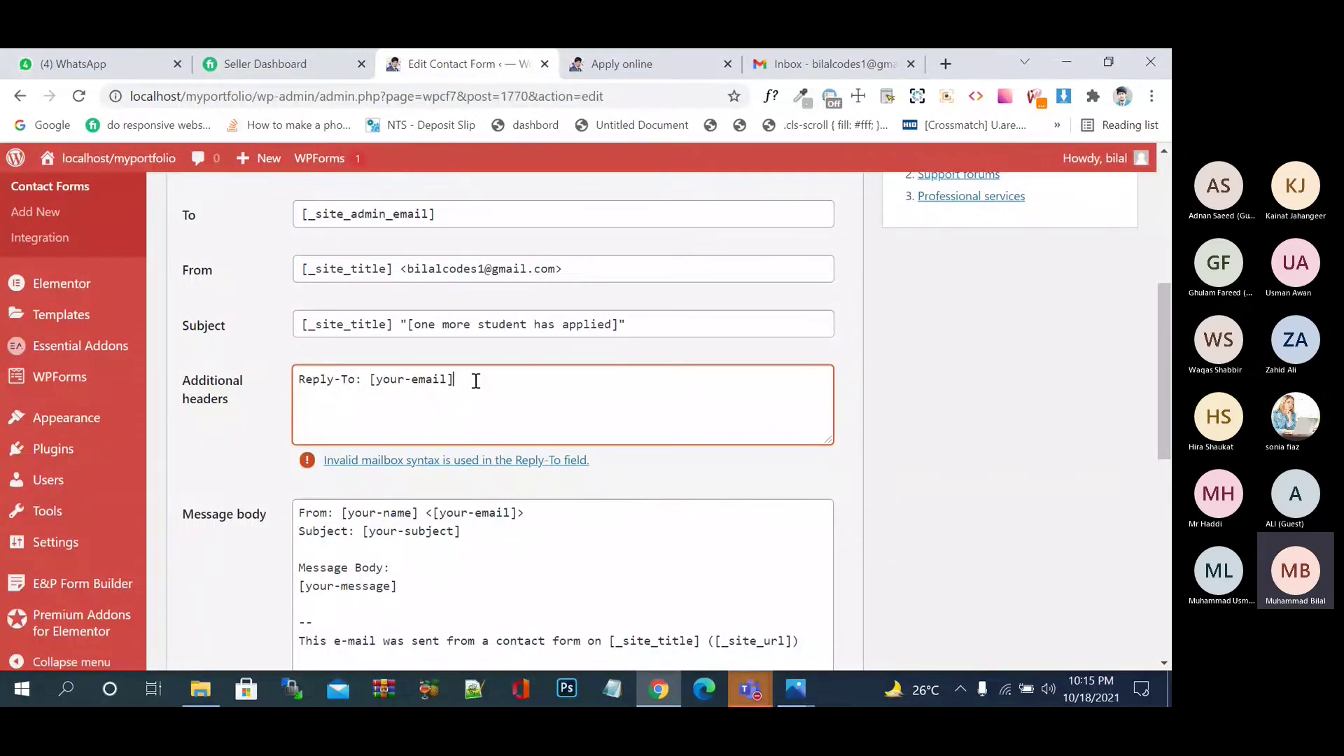
scroll(523, 460, down, 1)
scroll(522, 458, down, 3)
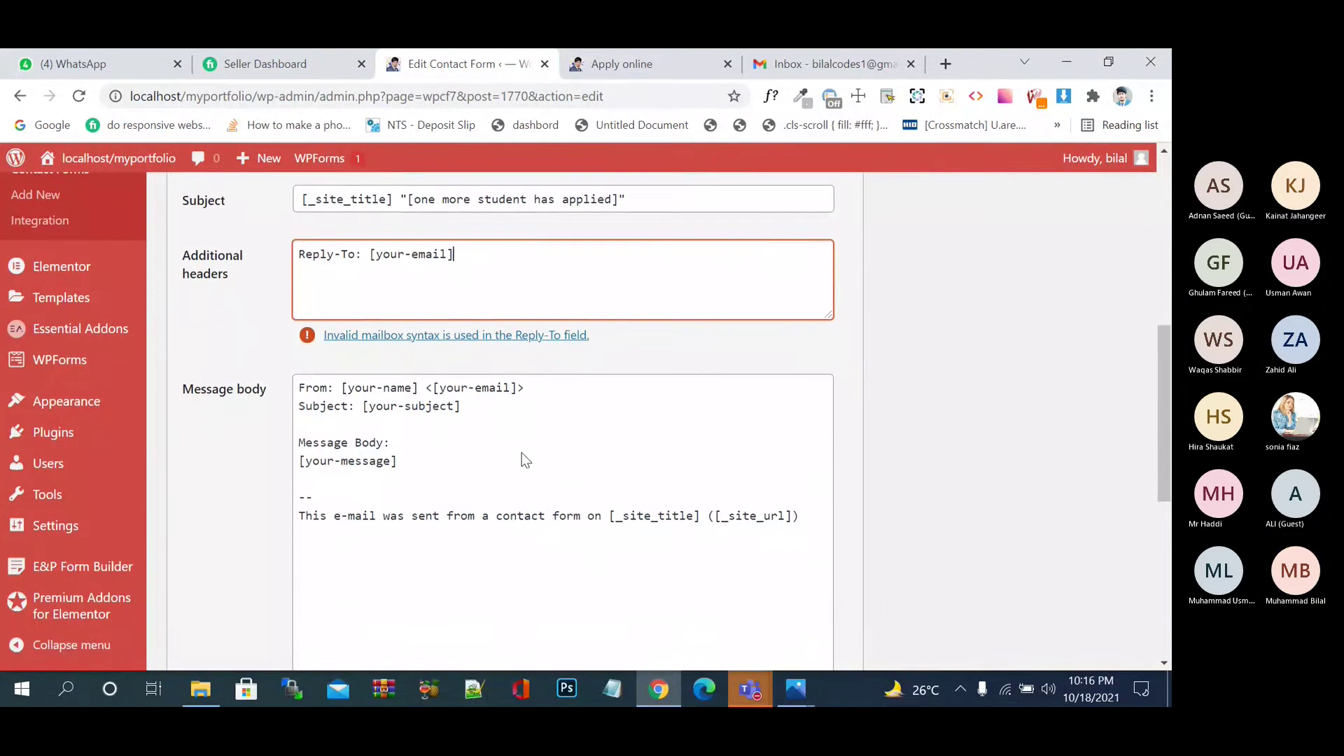
click(431, 375)
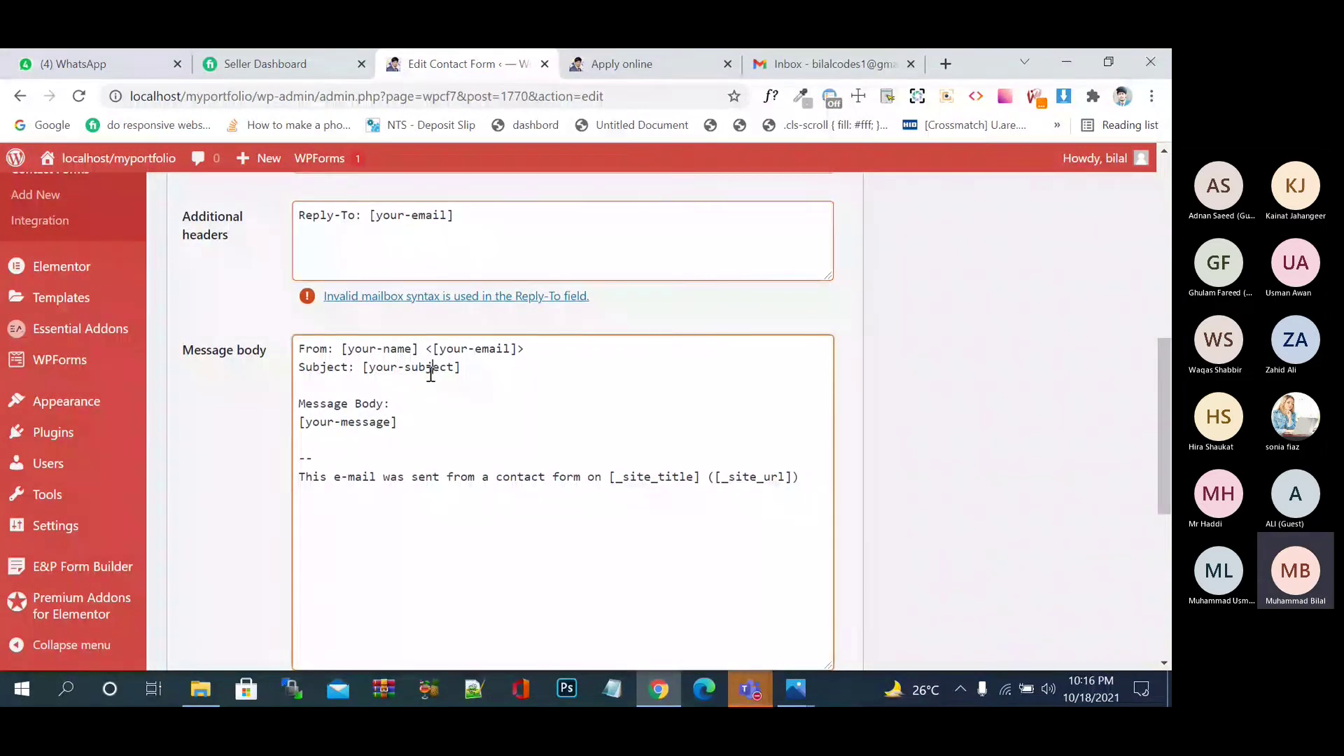
click(380, 341)
click(397, 343)
scroll(440, 504, down, 5)
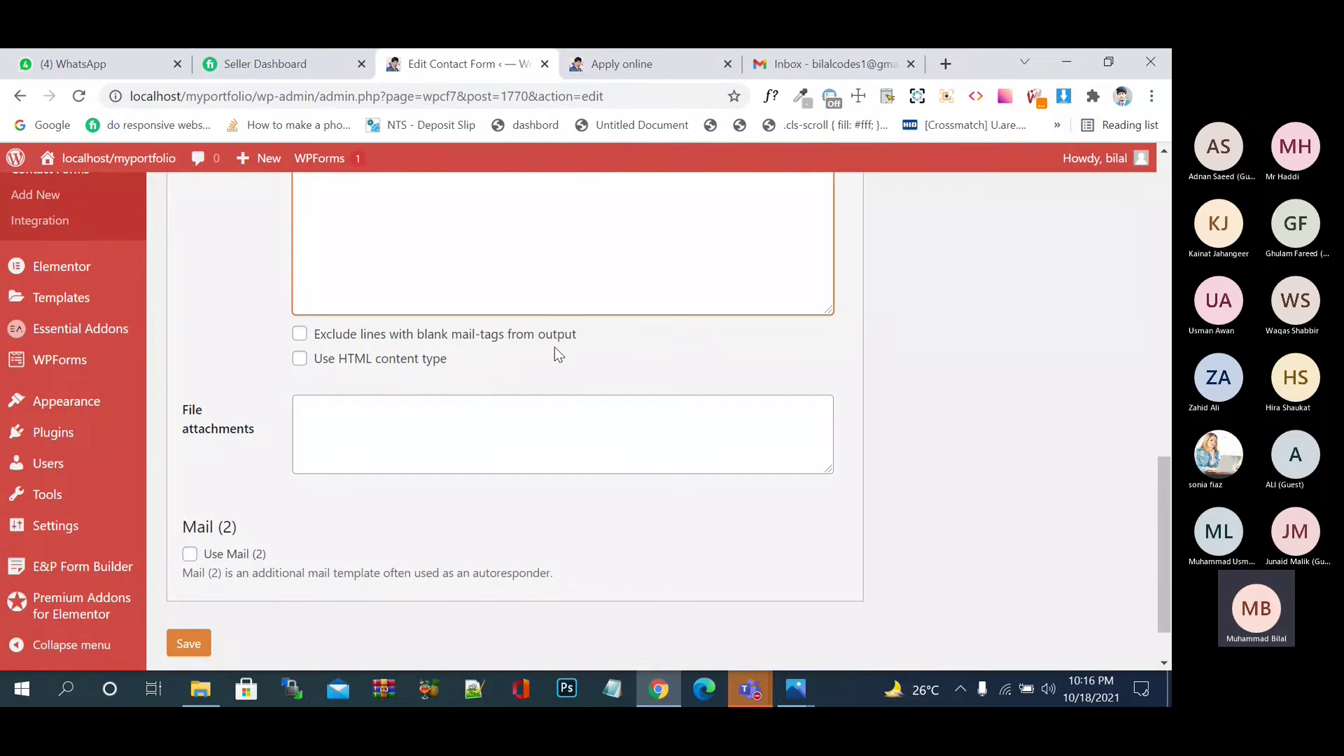
- Leave 'exclude lines with blank mail-tags' off and save the contact form
click(548, 341)
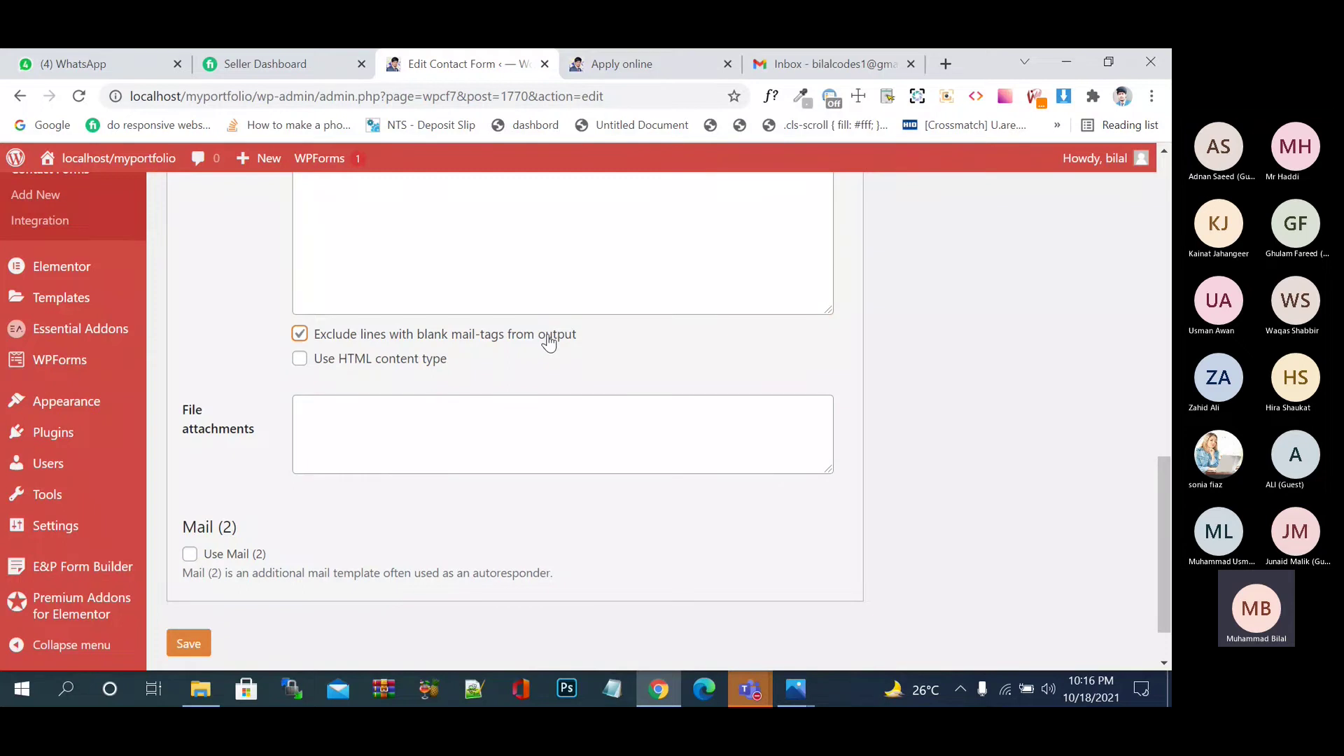
click(548, 341)
click(335, 460)
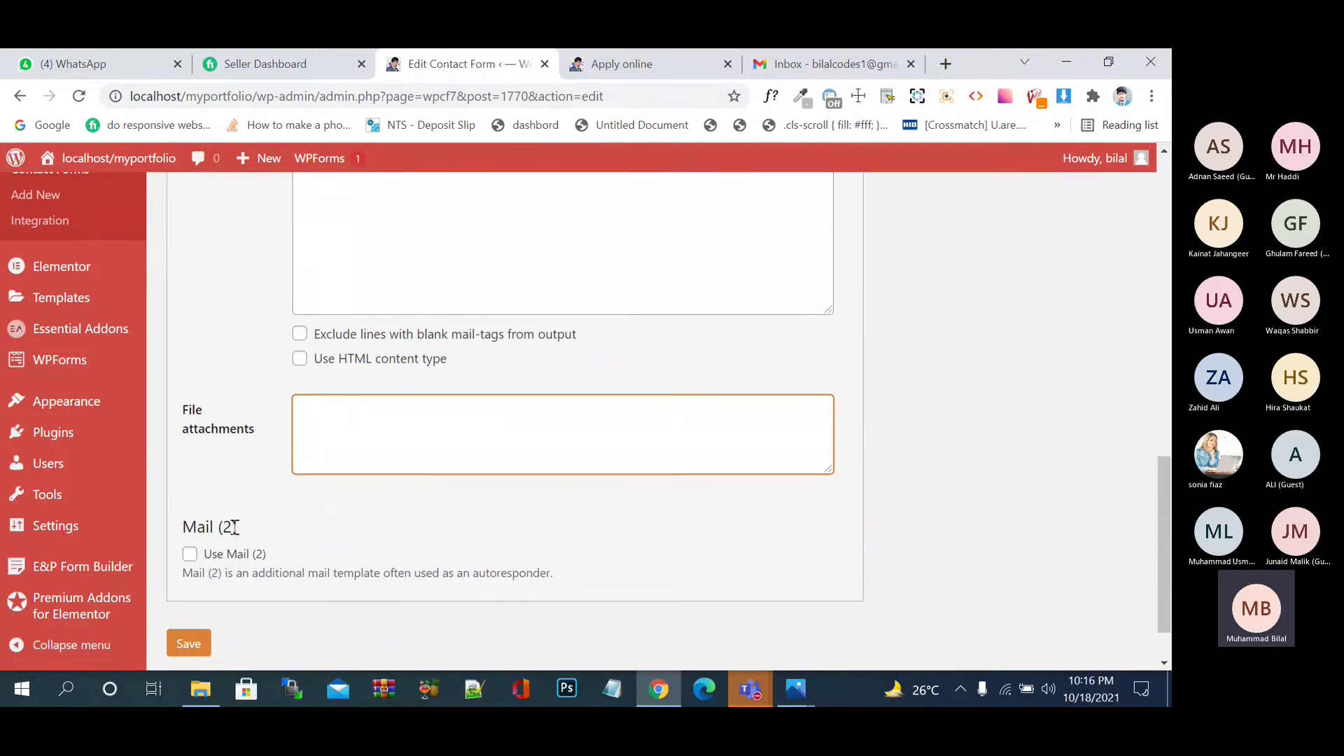
click(195, 647)
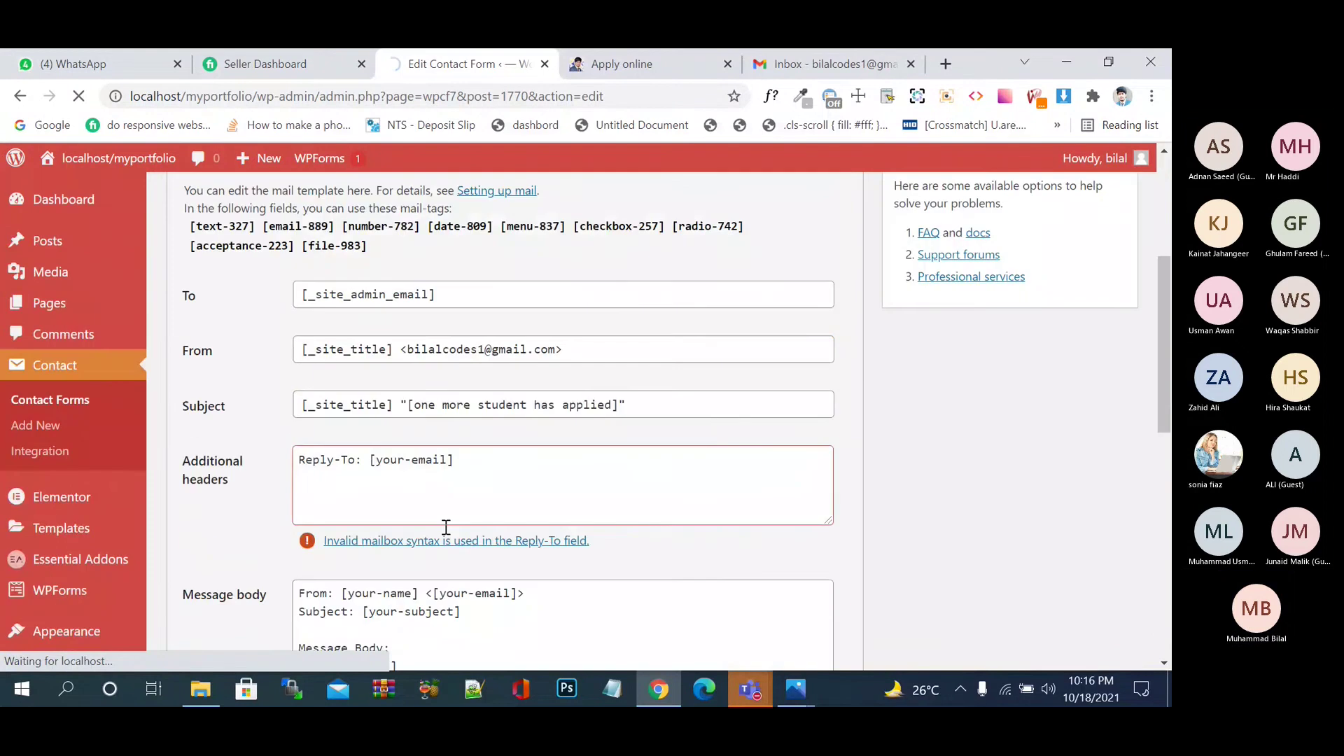
scroll(446, 526, up, 2)
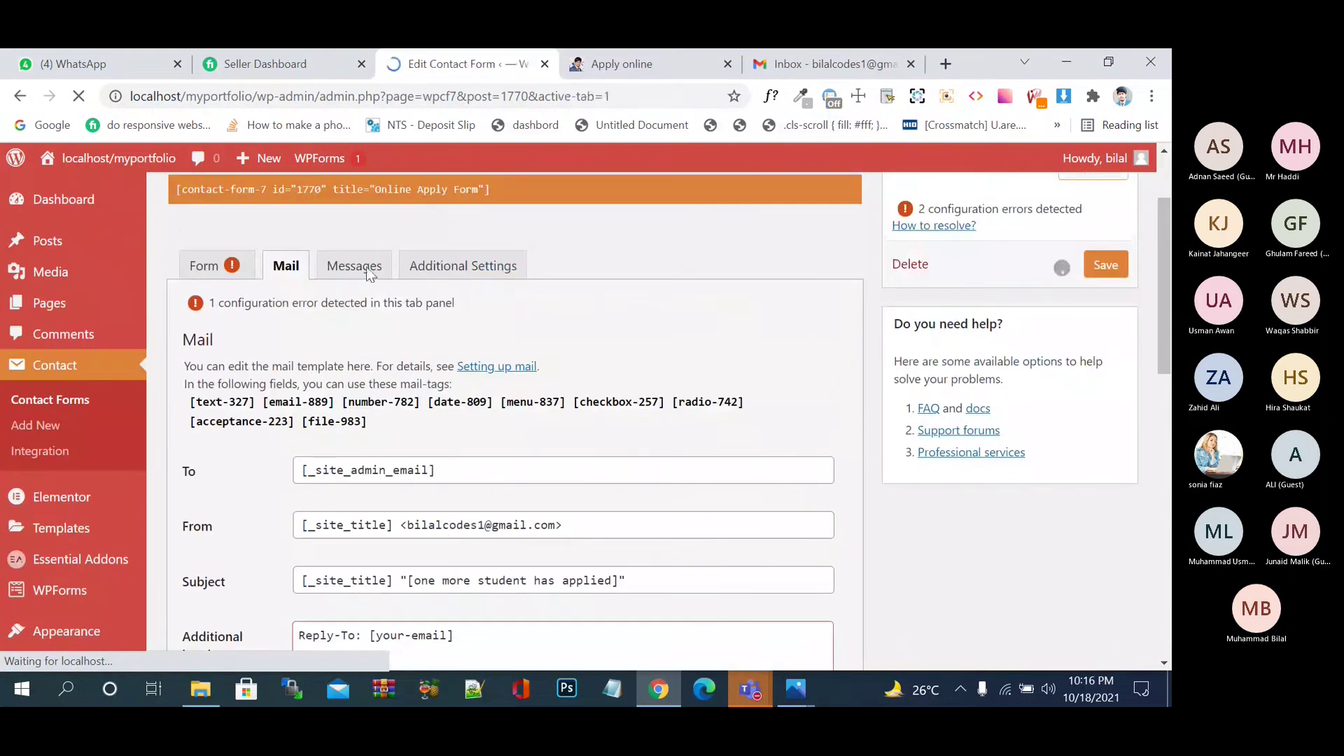
scroll(458, 498, down, 4)
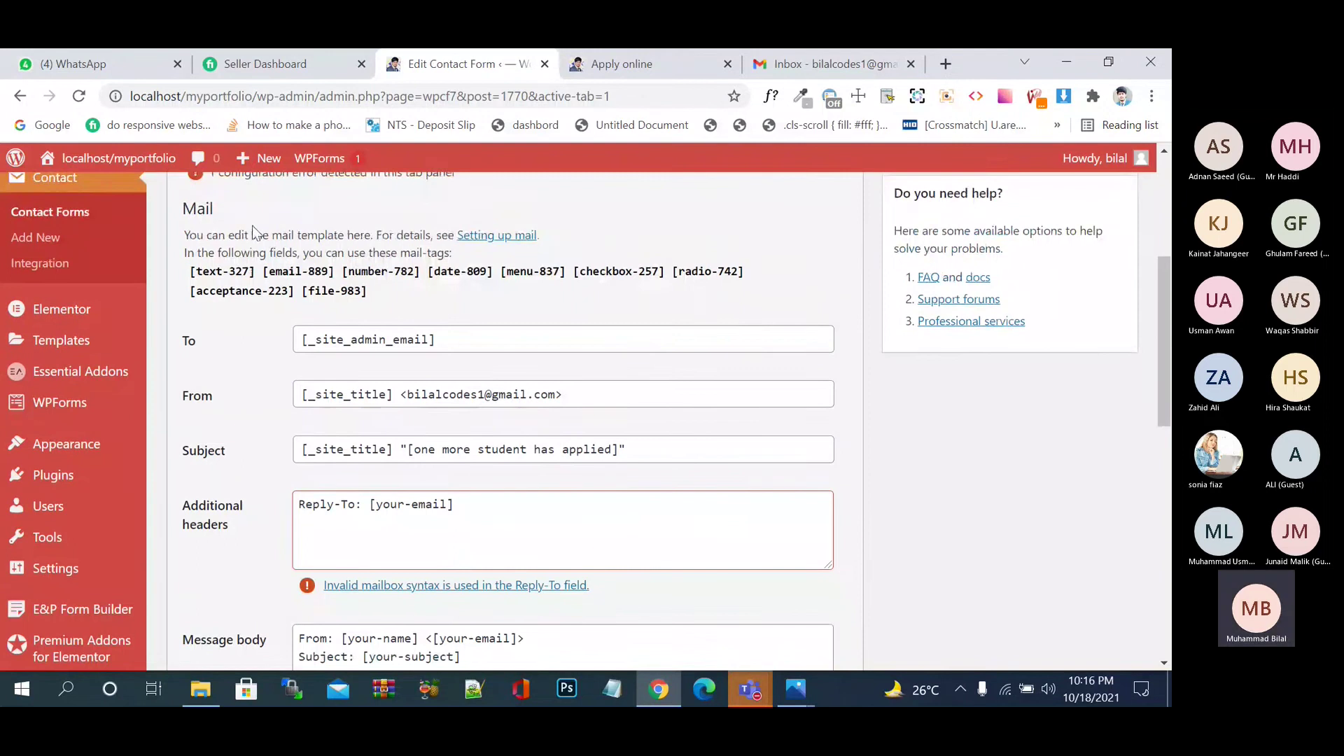
scroll(280, 306, up, 2)
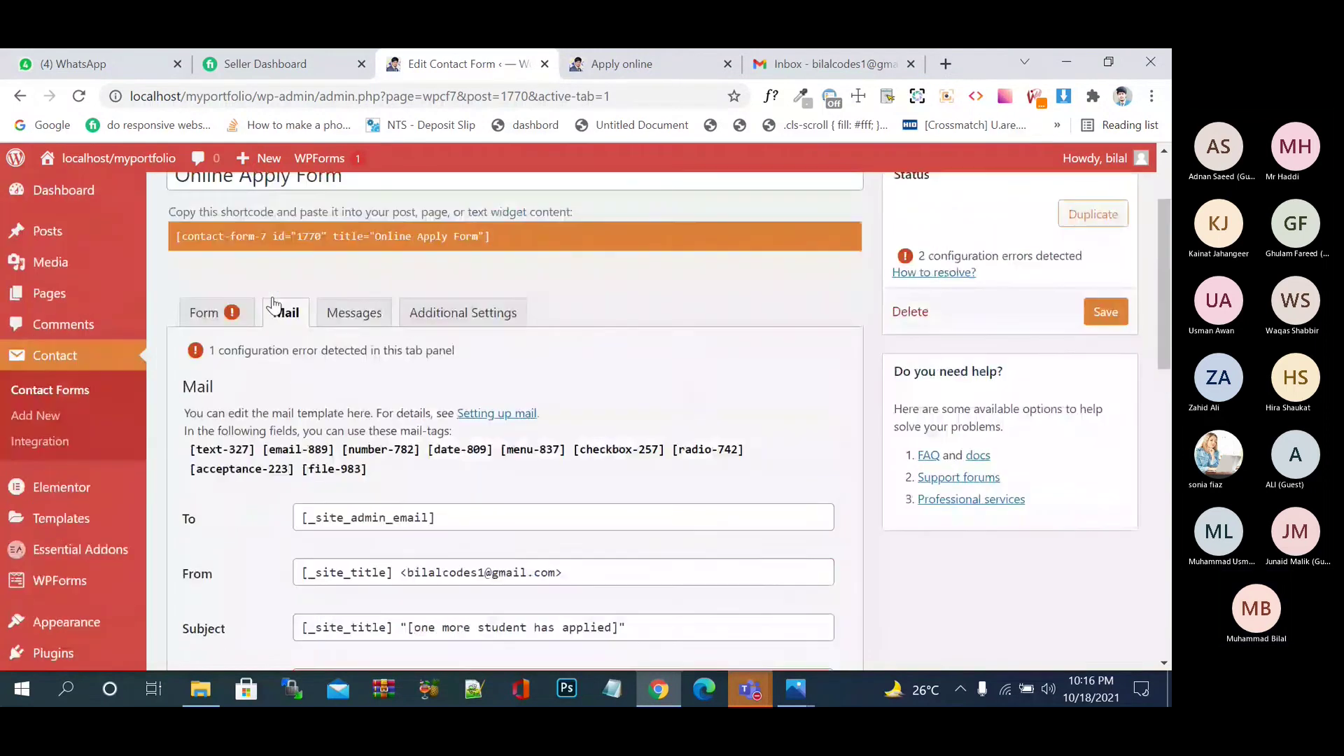
- On the Messages tab, replace 'The field is required.' with 'is ko fill kro' and save the form
click(342, 315)
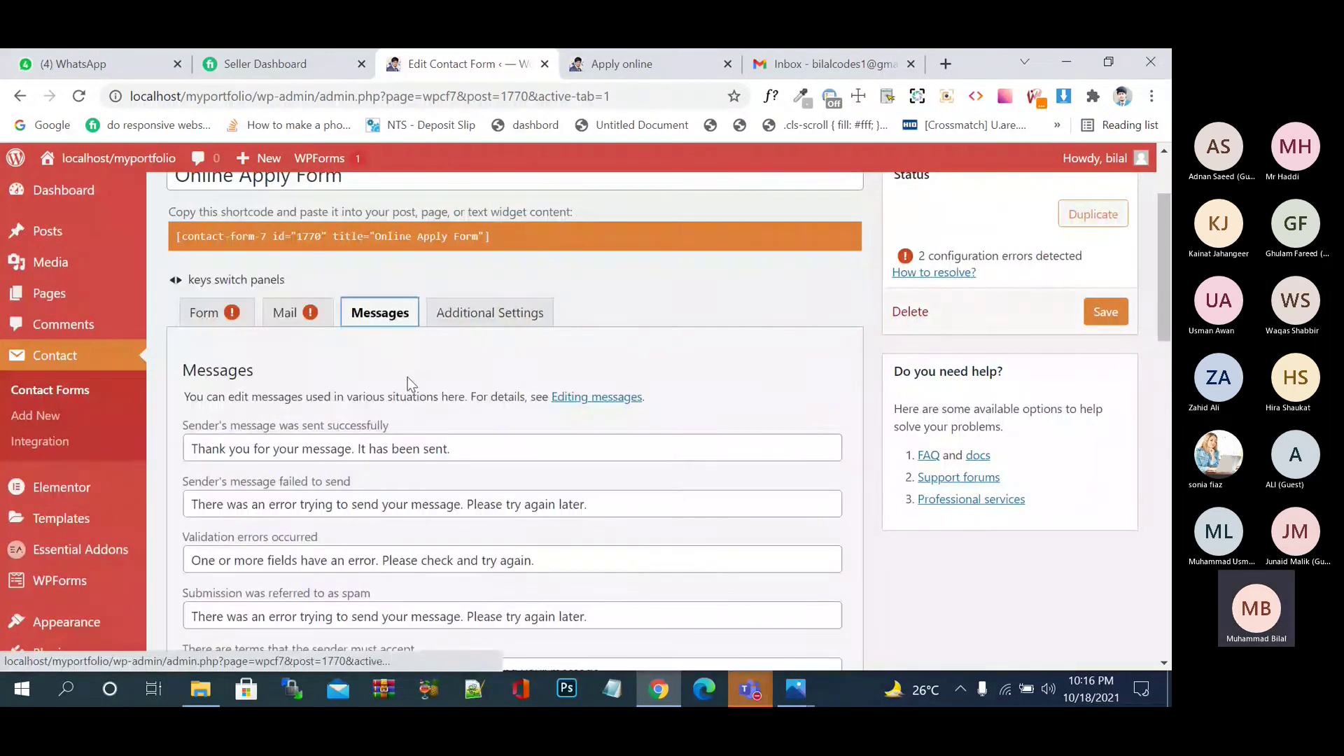
scroll(411, 384, down, 2)
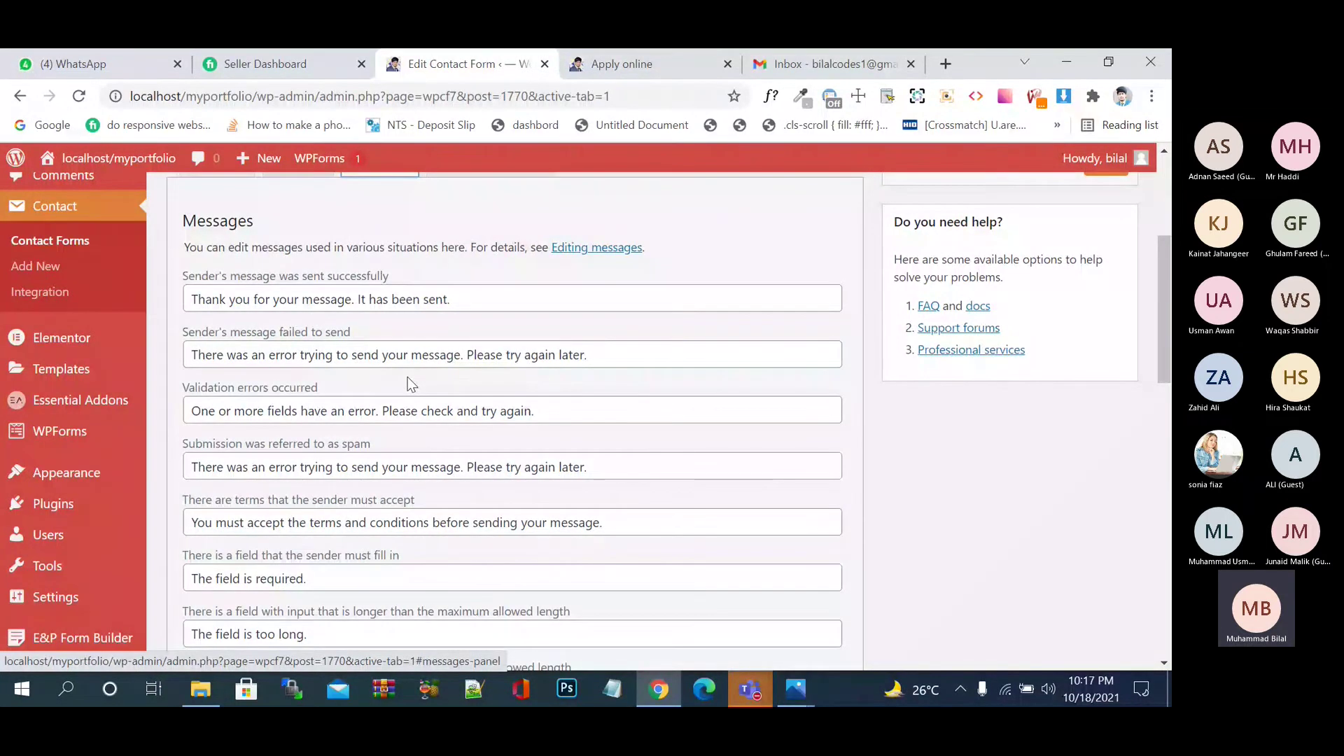
scroll(411, 384, down, 3)
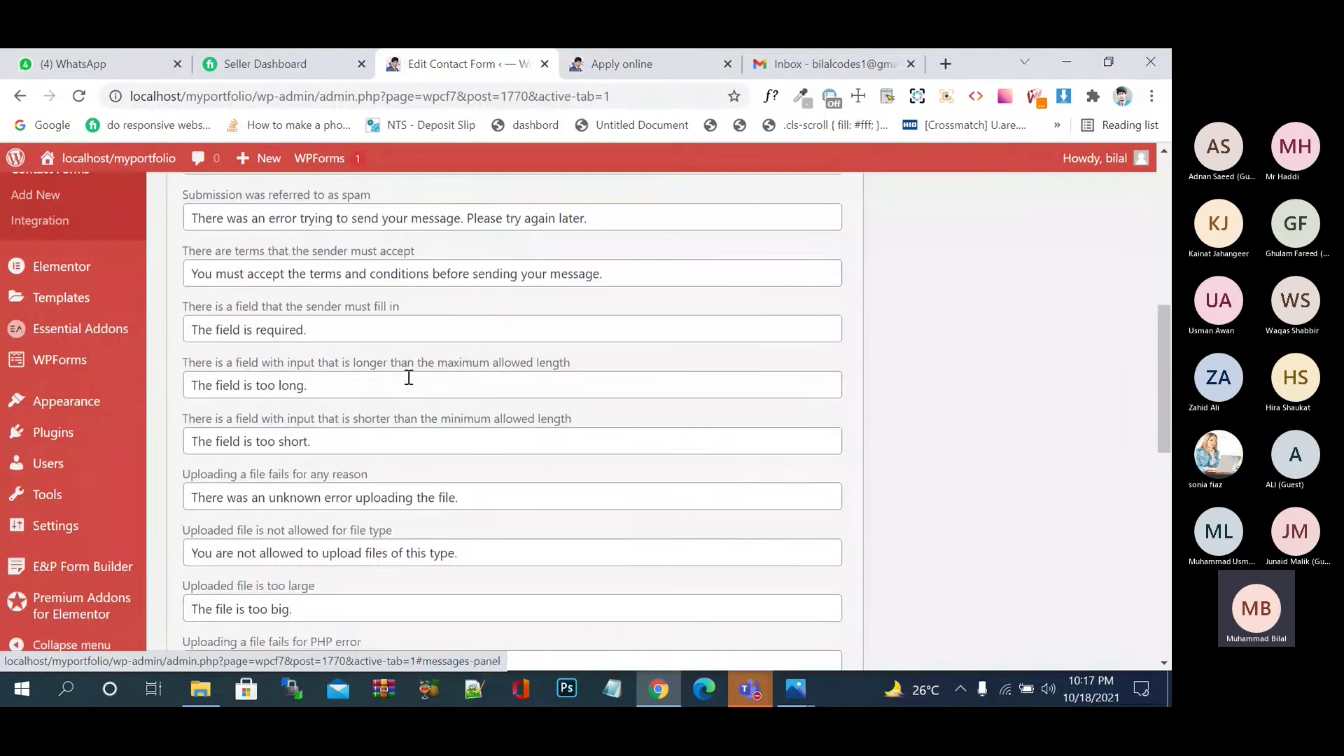
click(380, 331)
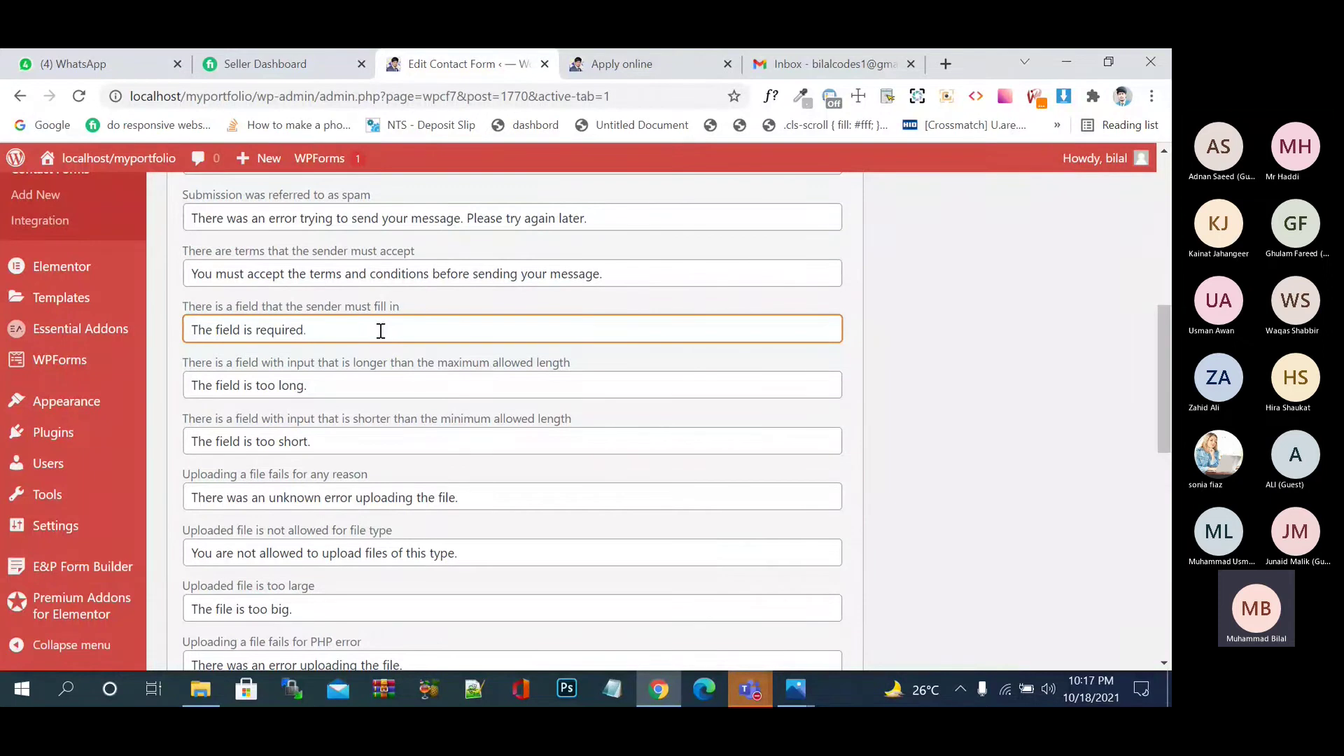
key(BackSpace)
key(BackSpace)
key(BackSpace)
key(BackSpace)
key(BackSpace)
key(BackSpace)
key(BackSpace)
key(BackSpace)
key(BackSpace)
key(BackSpace)
key(BackSpace)
key(BackSpace)
key(BackSpace)
key(BackSpace)
key(BackSpace)
key(BackSpace)
key(BackSpace)
key(BackSpace)
key(BackSpace)
key(BackSpace)
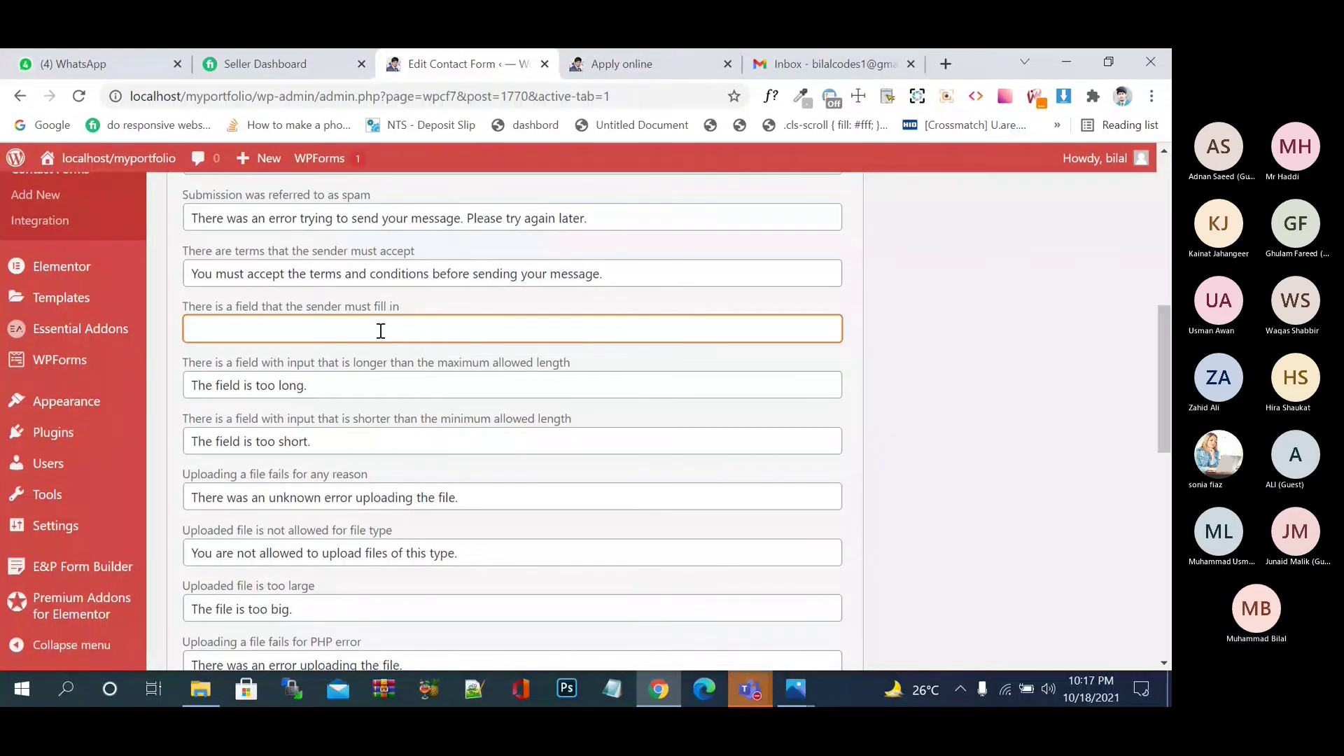
text(is )
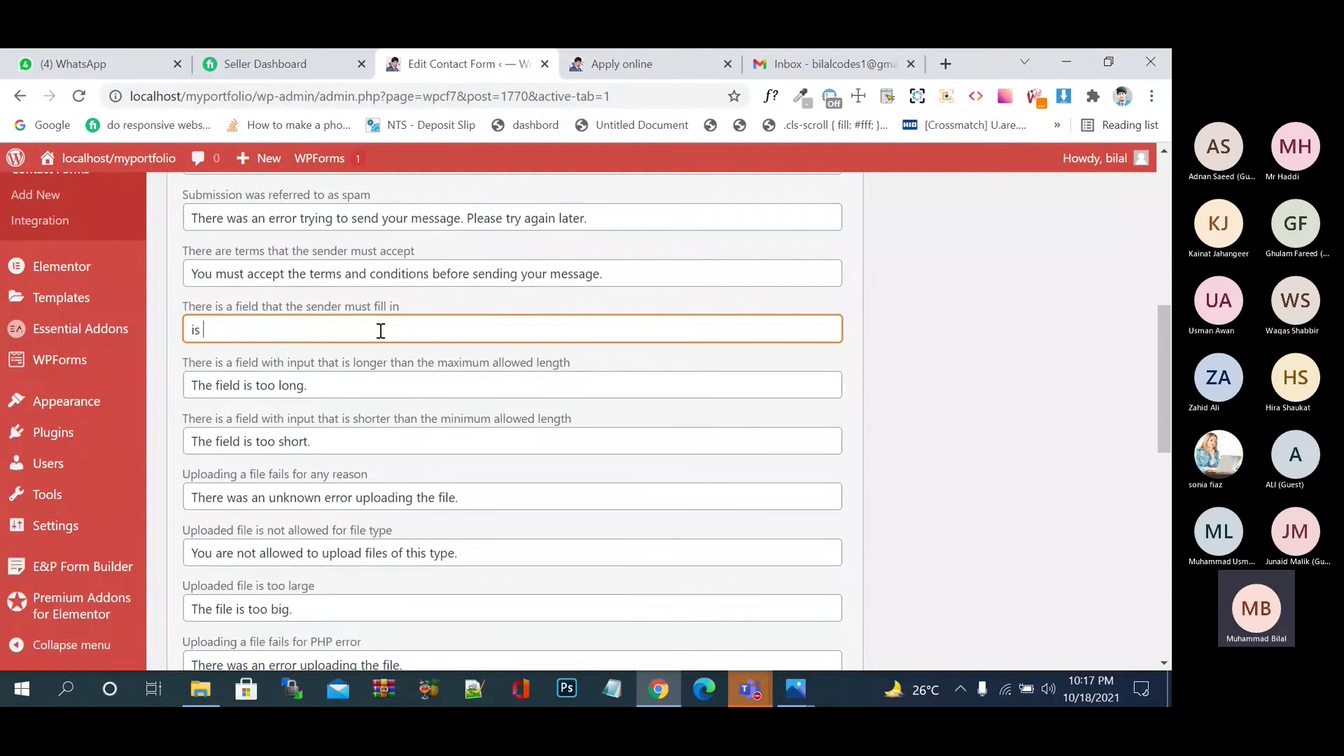
text(ko fill kro)
scroll(381, 331, down, 10)
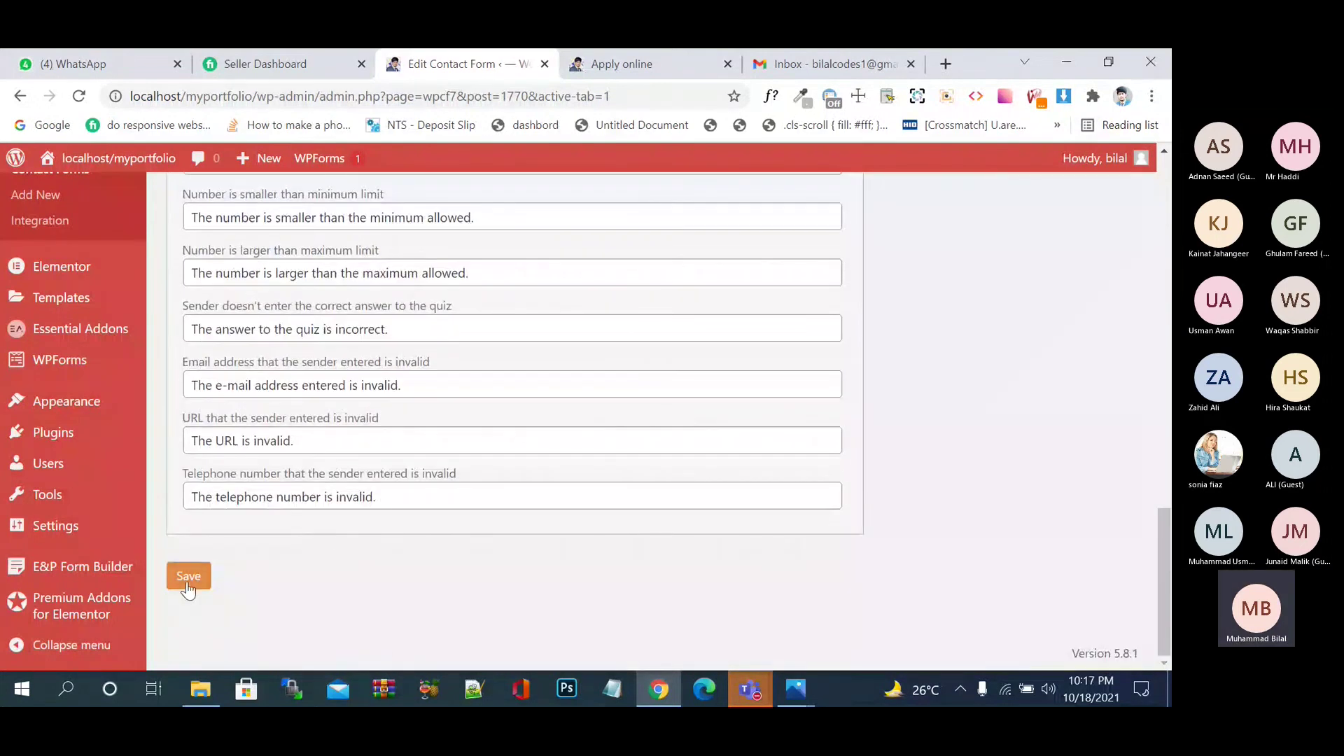
click(188, 587)
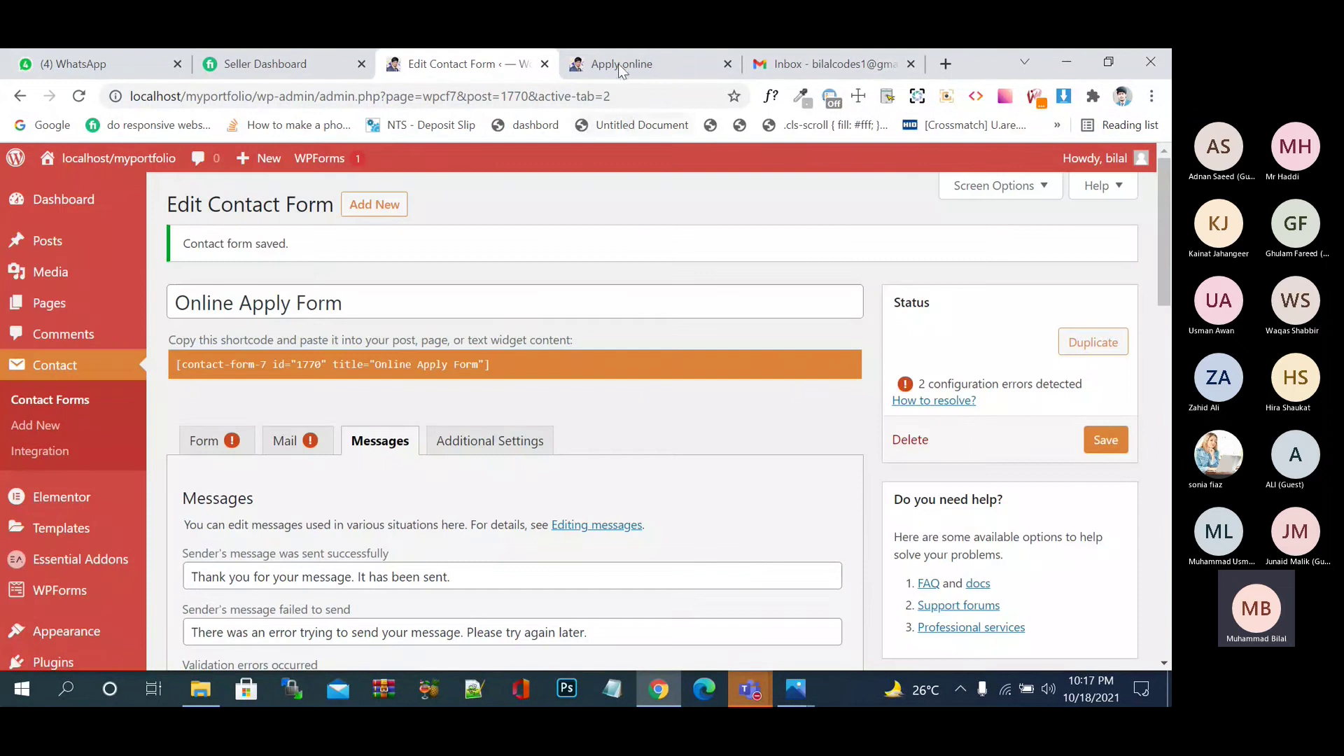
- Reload the Apply online page and submit it empty to see the 'is ko fill kro' errors
click(621, 64)
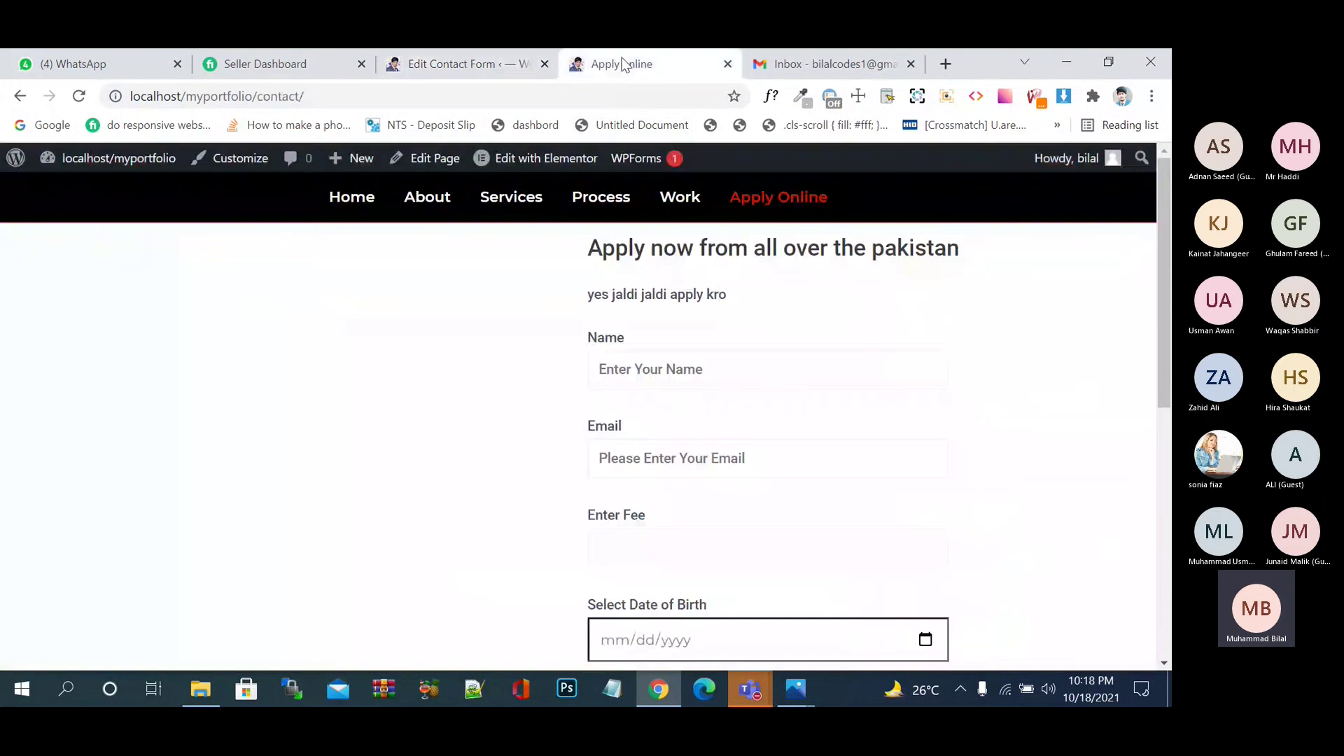
click(78, 96)
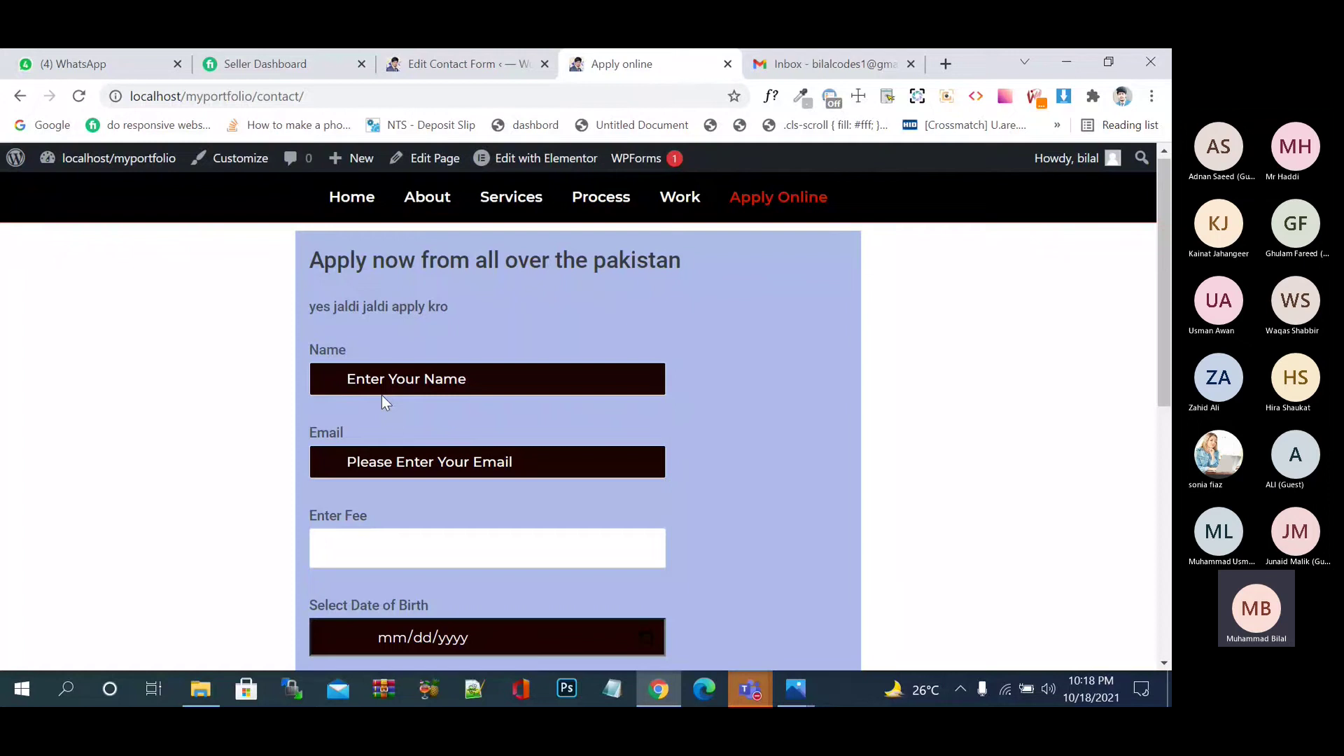
scroll(381, 395, down, 8)
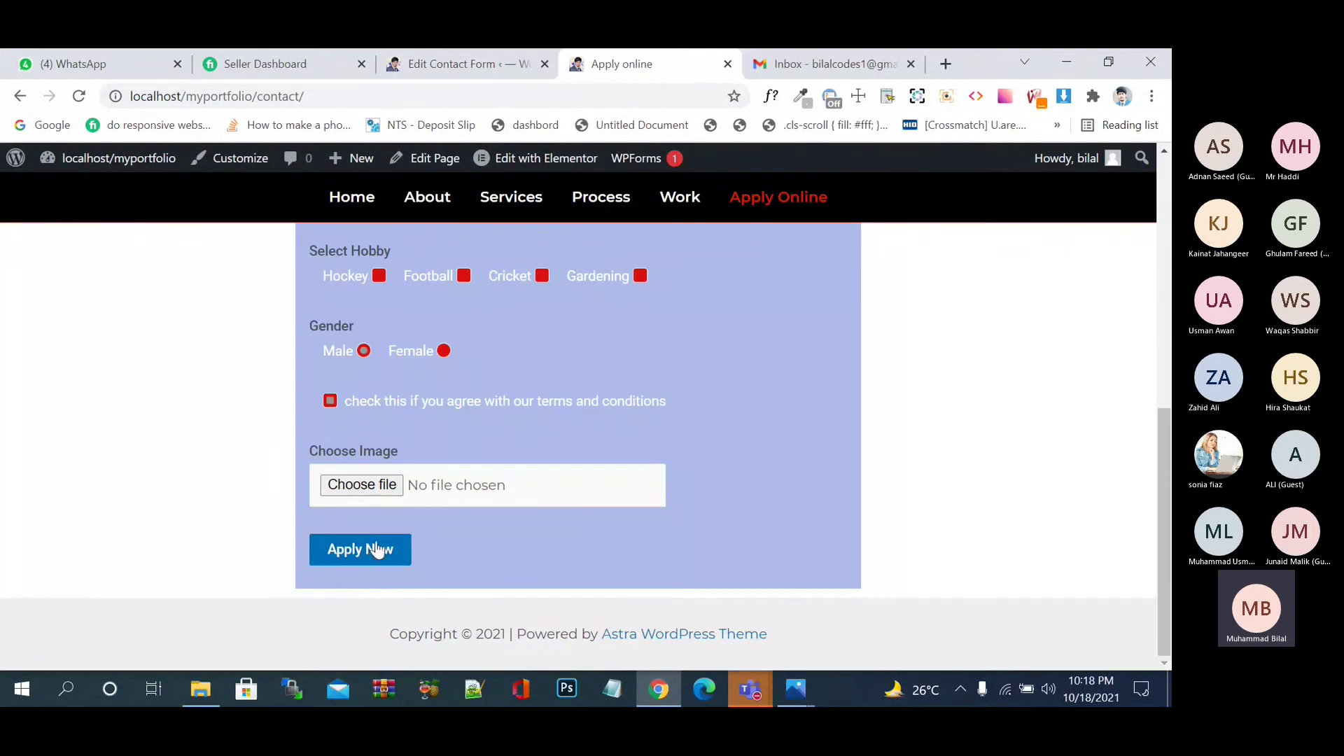
click(376, 552)
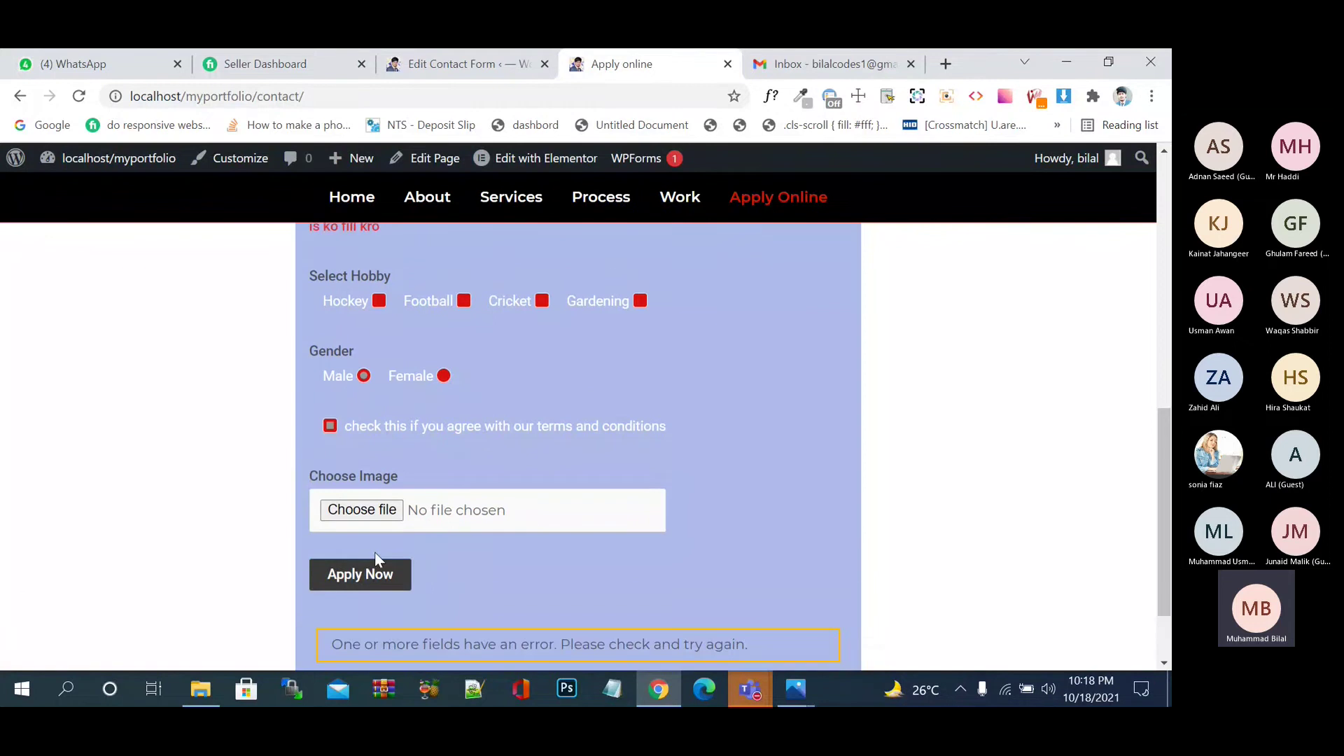
scroll(375, 552, up, 5)
scroll(375, 554, up, 1)
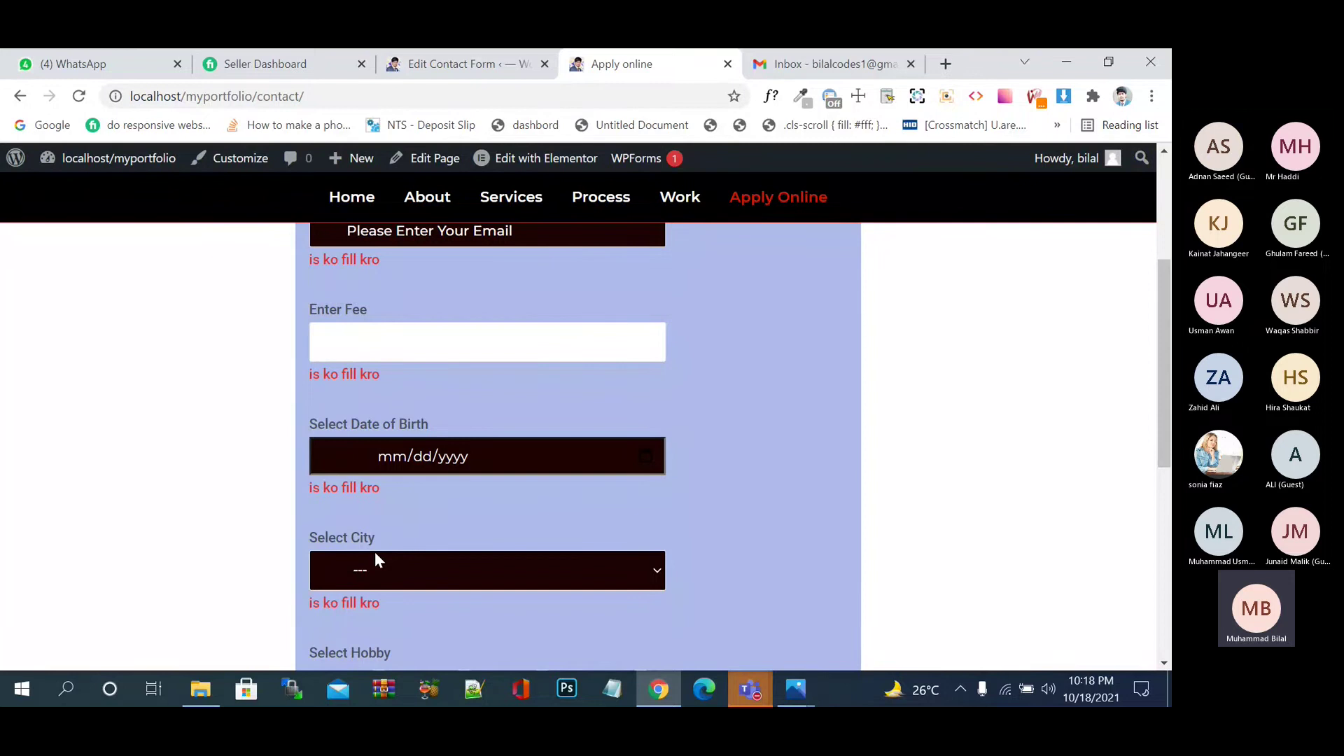
- Return to the contact form editor and look over its Additional Settings tab
click(468, 56)
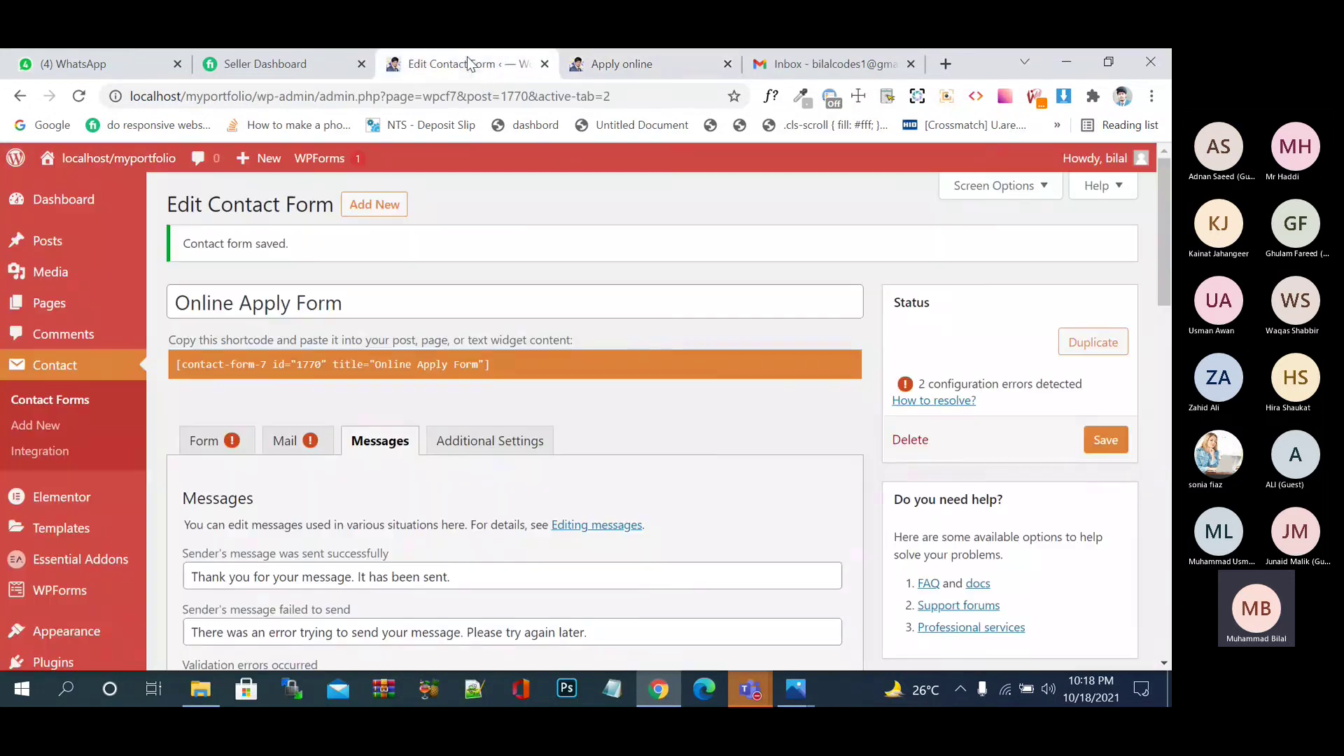
scroll(550, 369, down, 5)
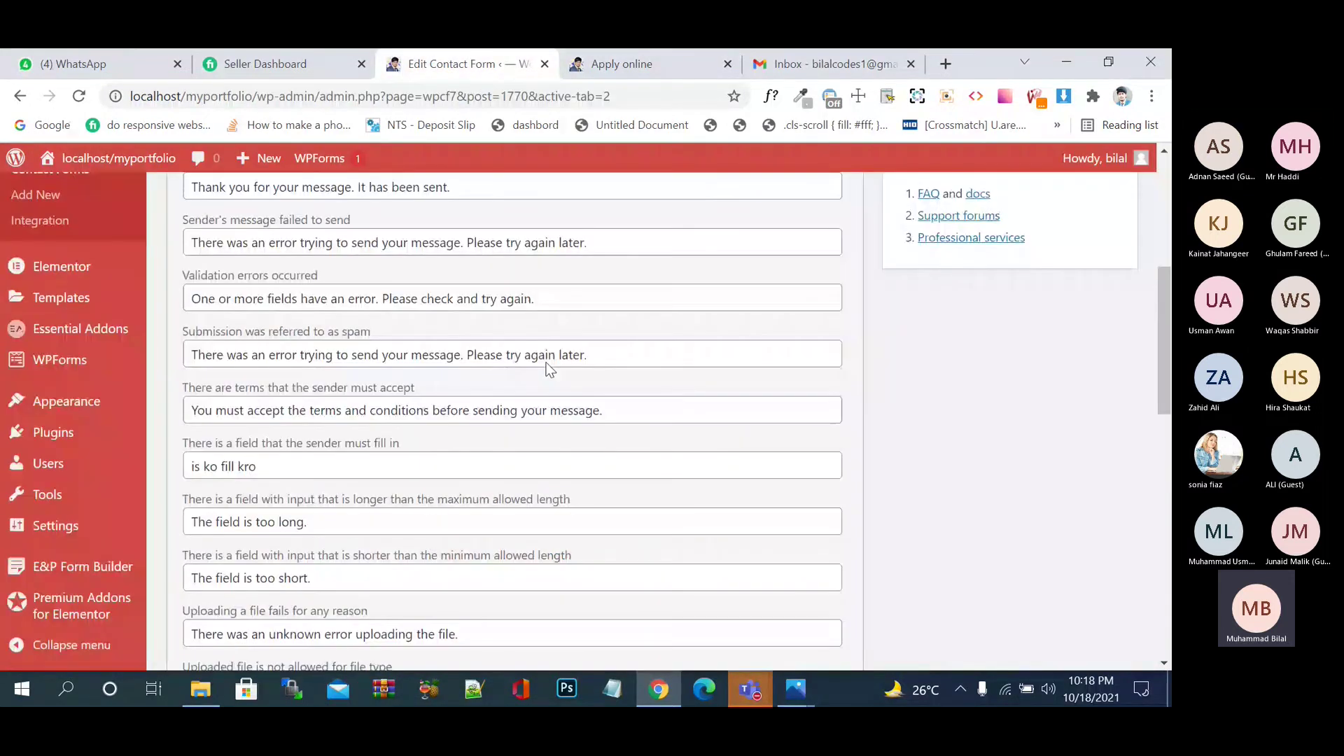
scroll(550, 369, down, 3)
scroll(549, 369, up, 8)
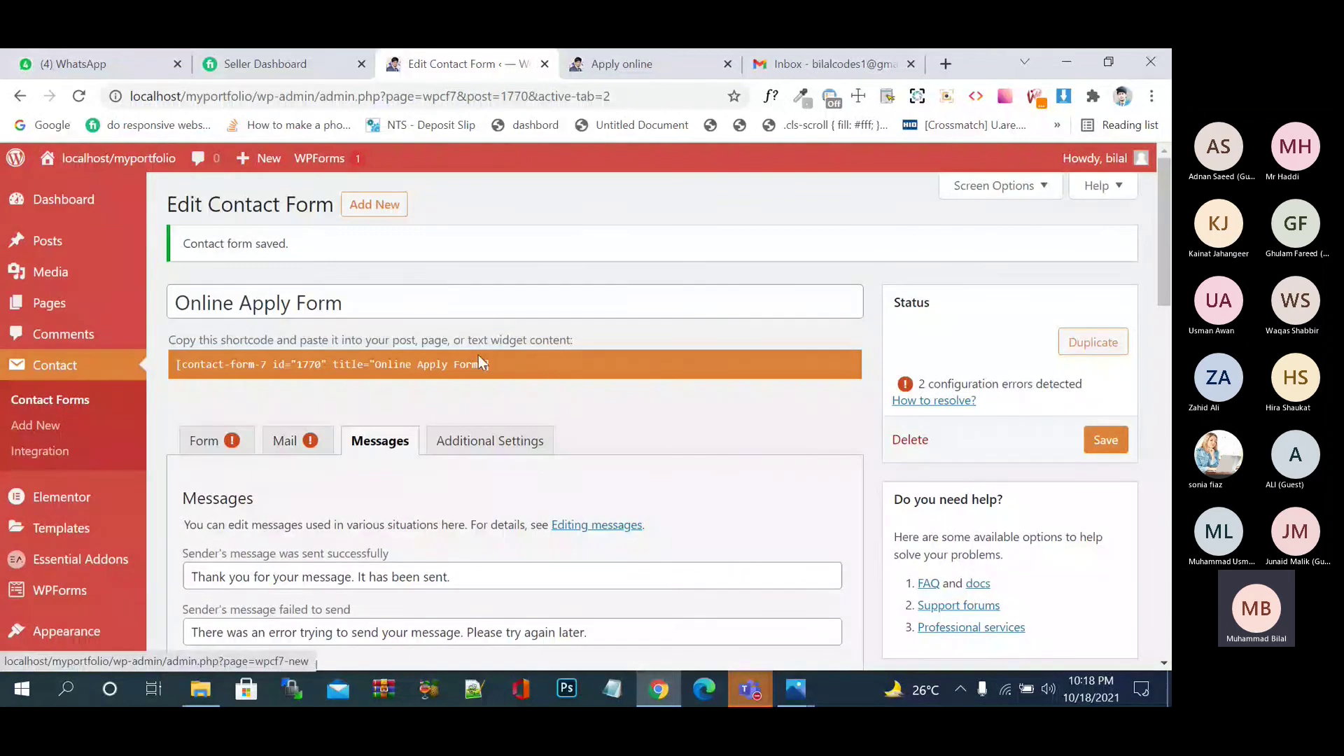
click(530, 459)
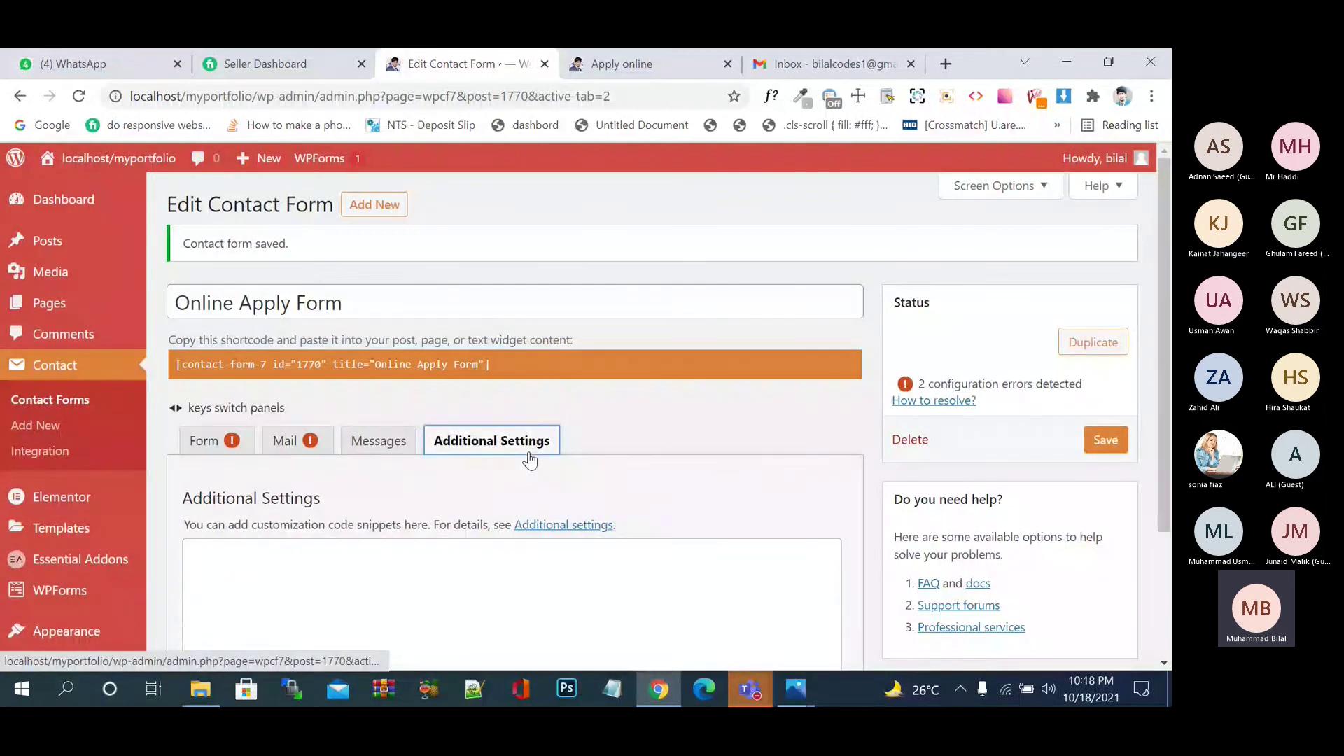
scroll(530, 456, down, 2)
scroll(531, 452, up, 3)
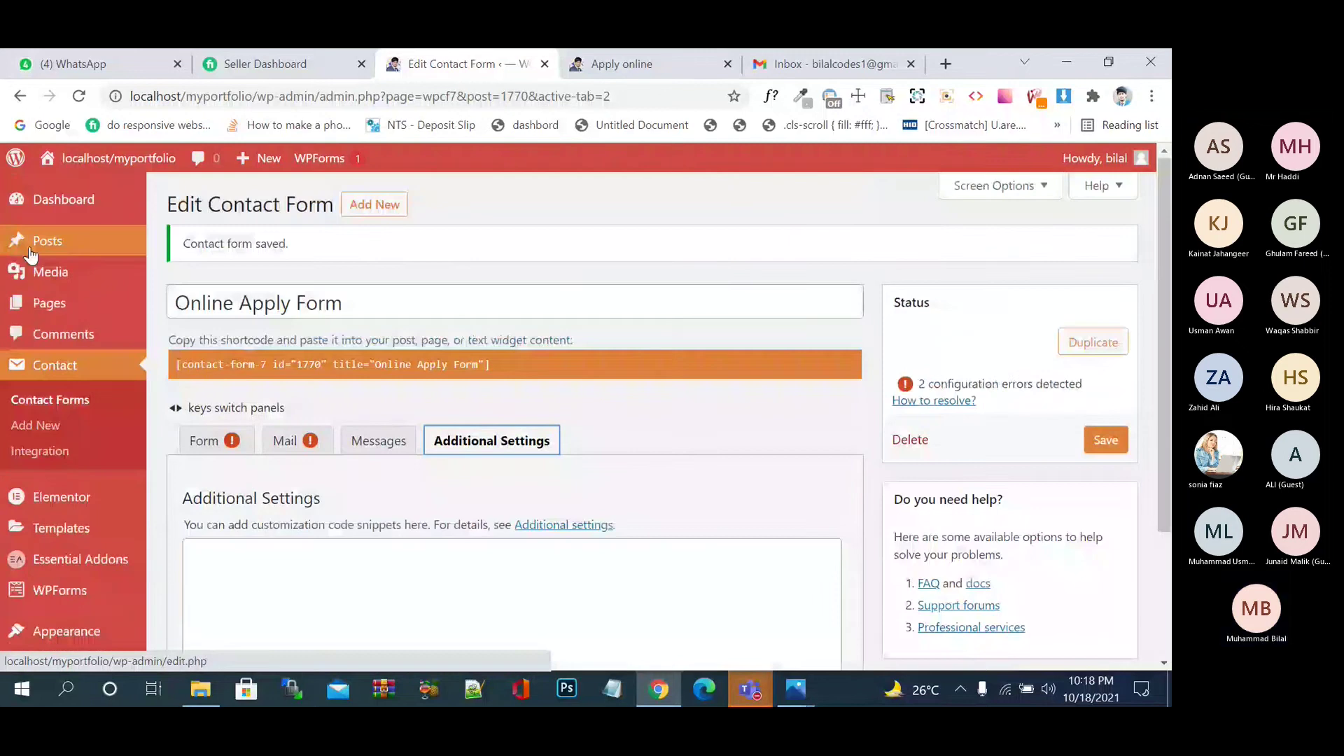
- Open the admin Dashboard, glance at the Apply online page, and come back to the Dashboard
click(87, 207)
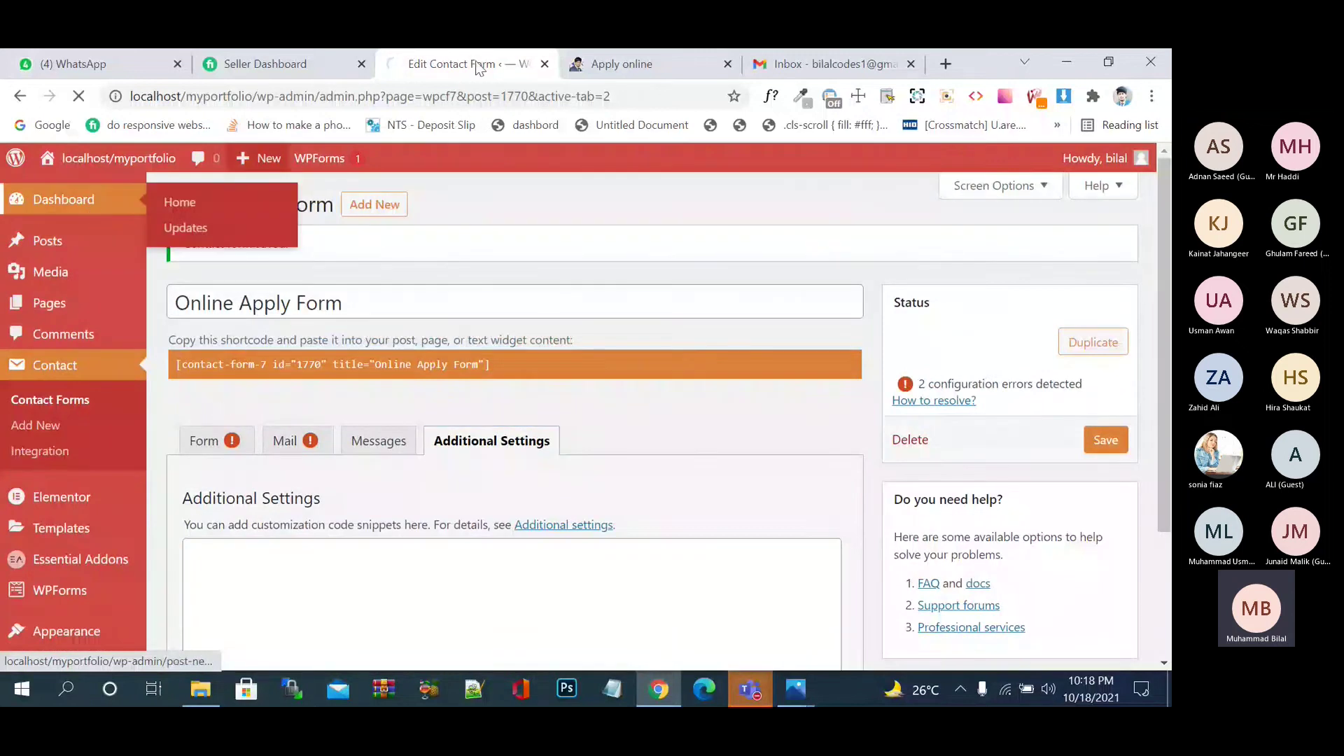
click(664, 69)
scroll(843, 379, down, 10)
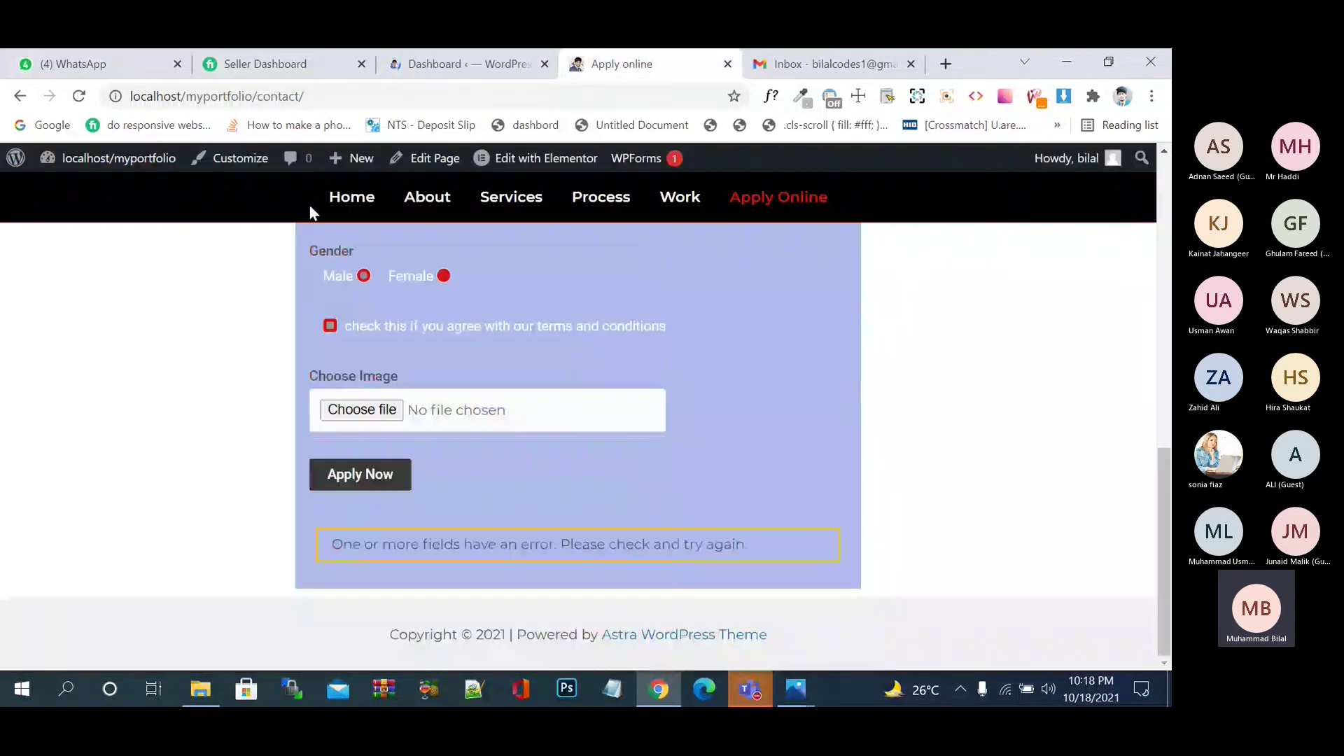
click(369, 220)
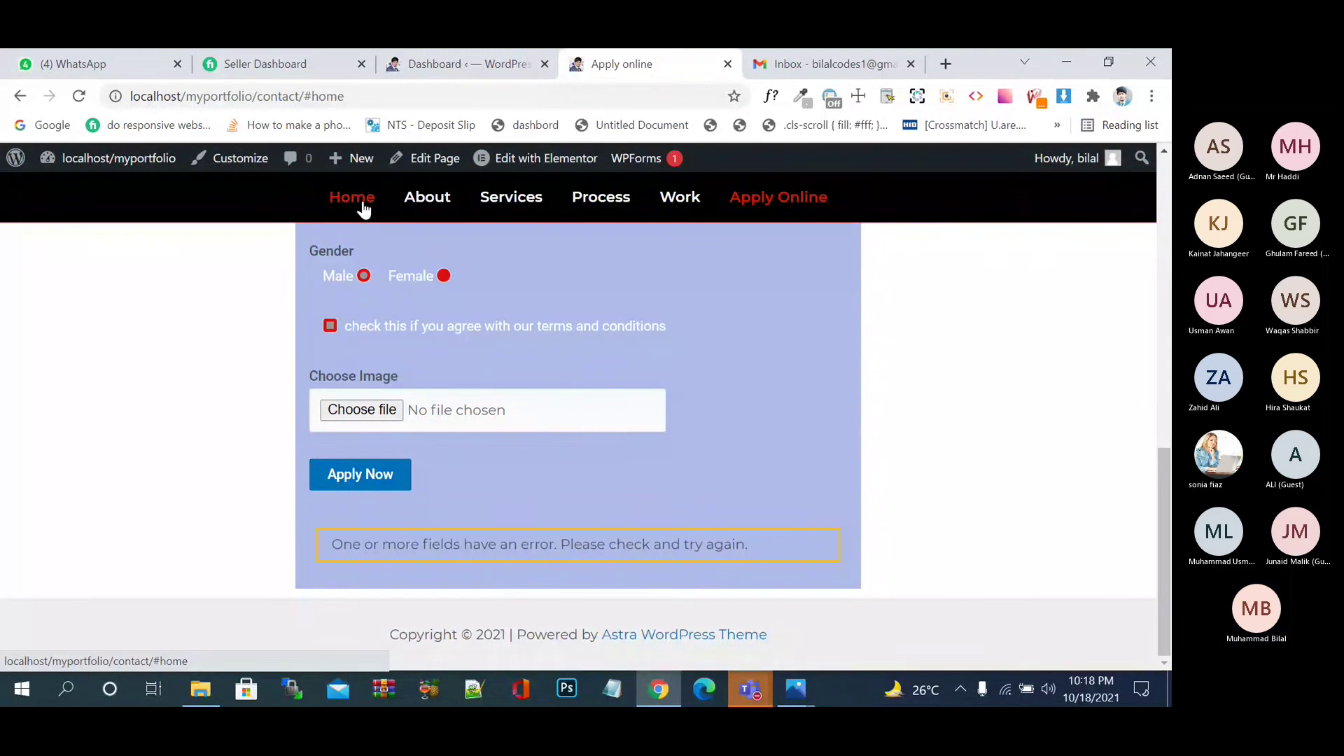
click(461, 69)
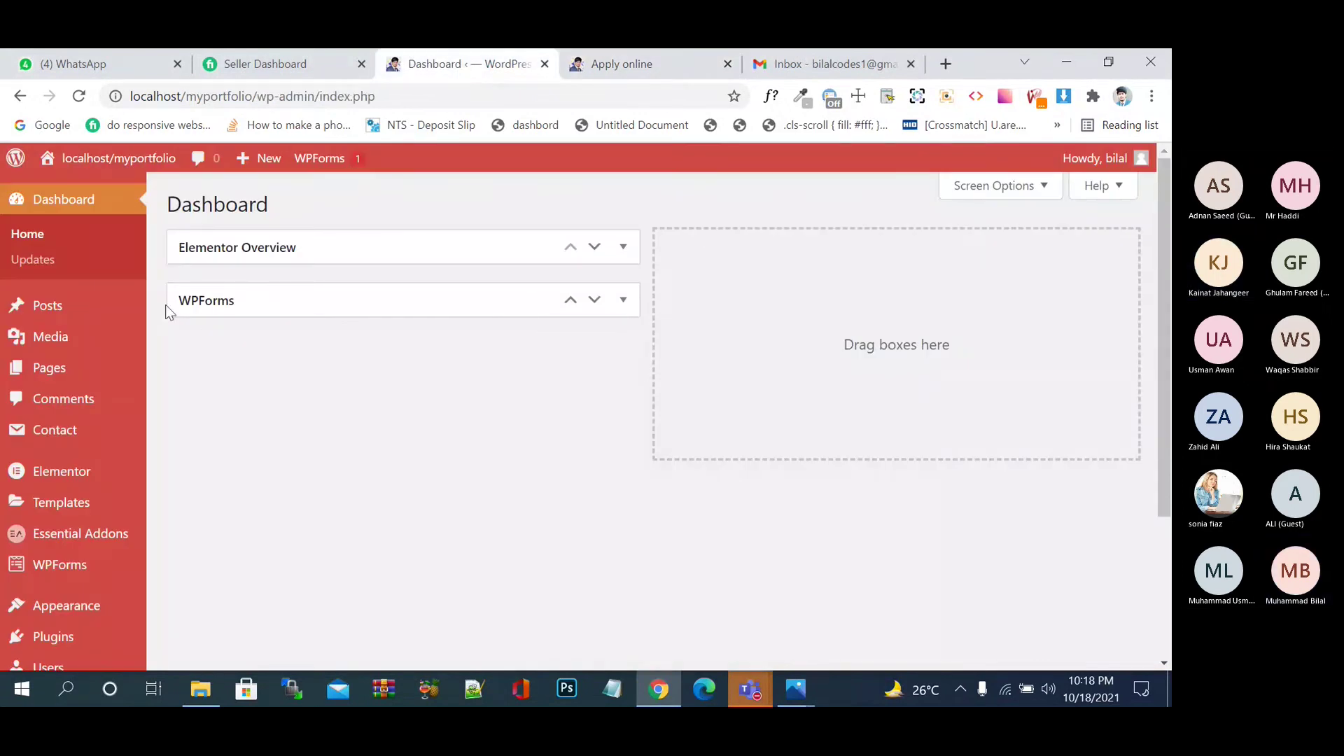
click(297, 294)
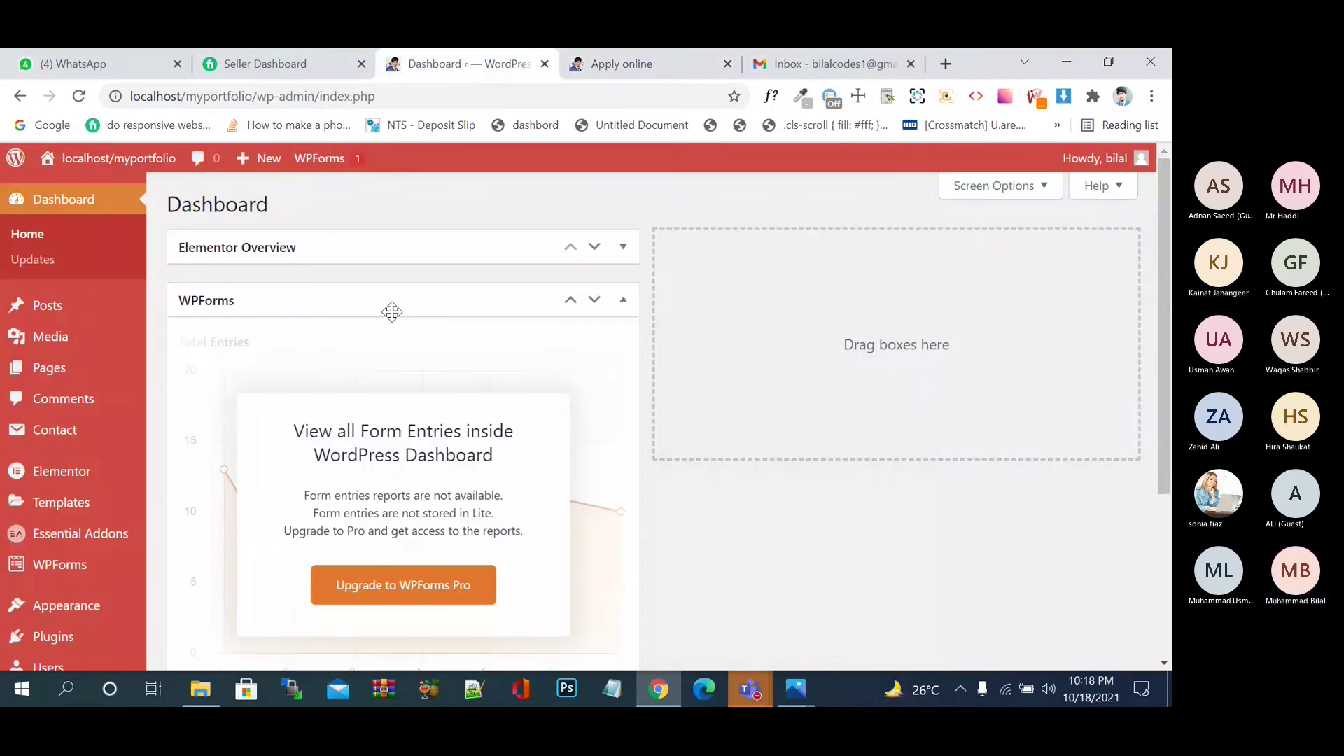
click(620, 301)
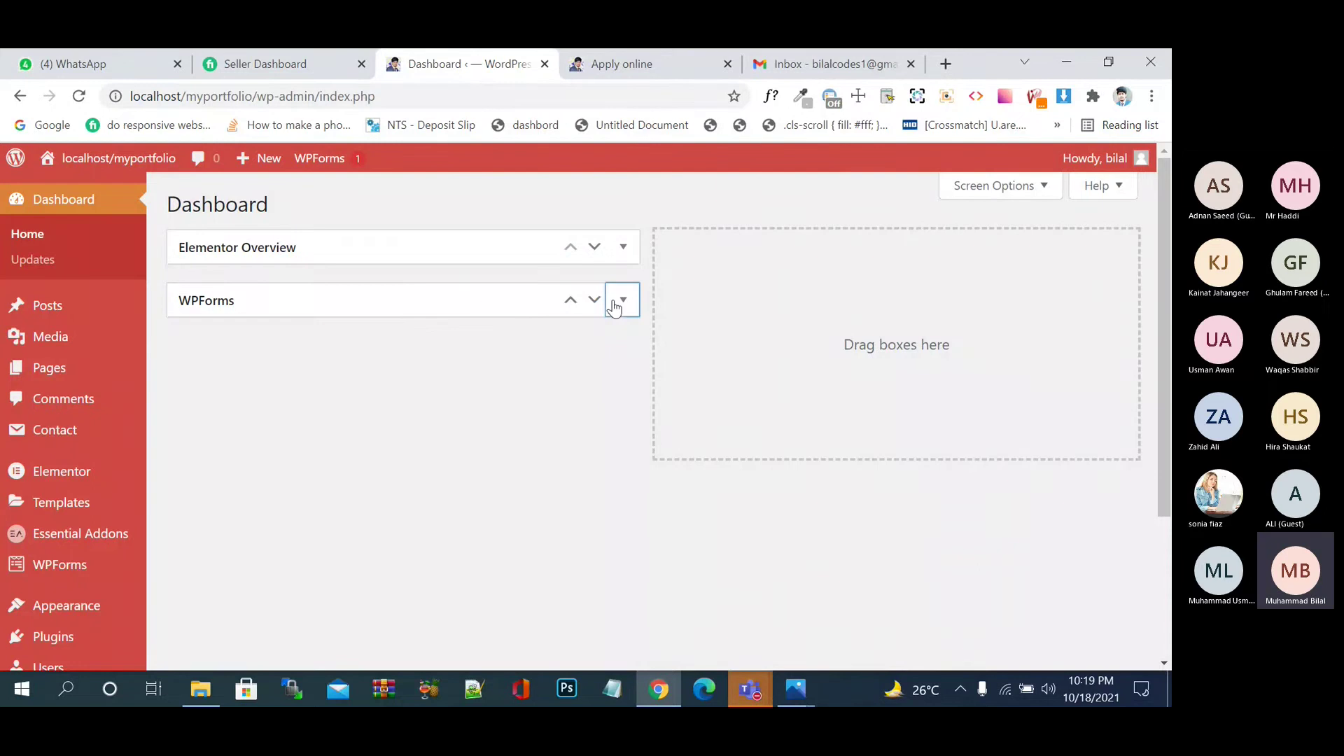
click(625, 258)
click(626, 256)
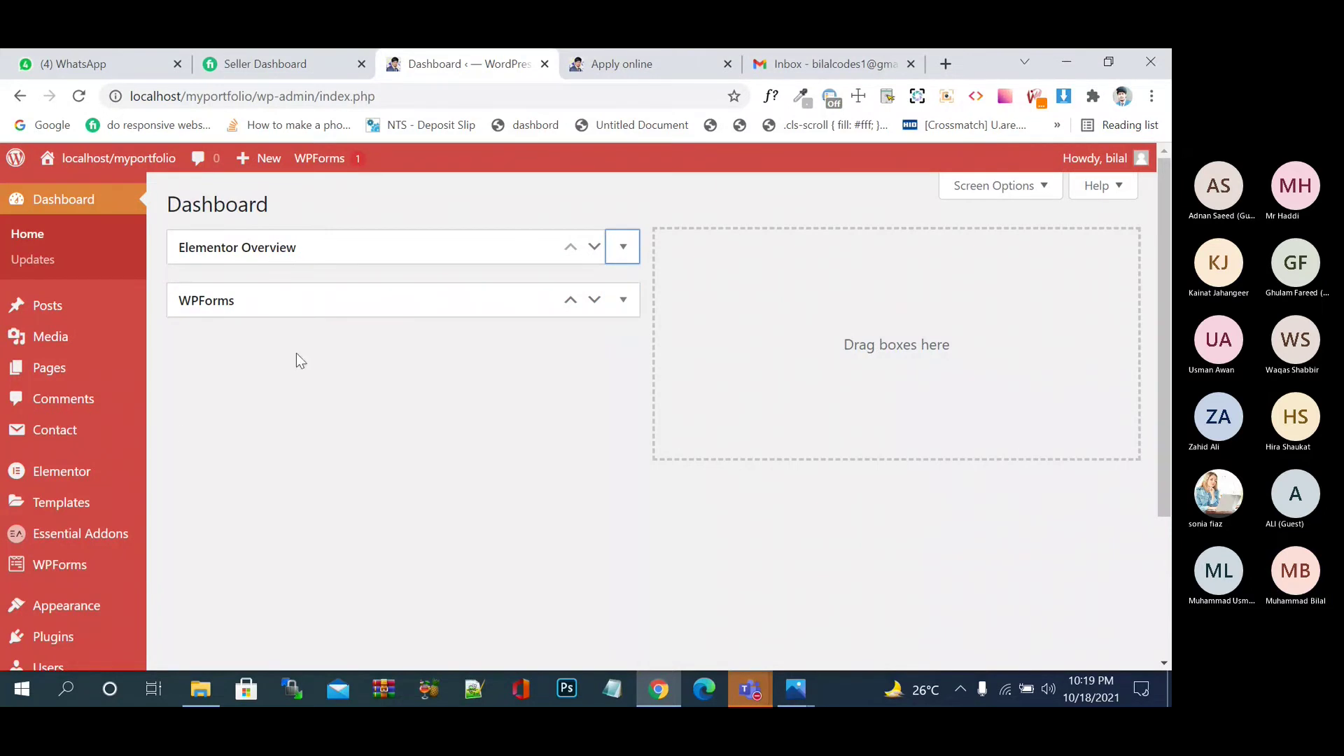
mouse_move(99, 516)
scroll(101, 518, down, 3)
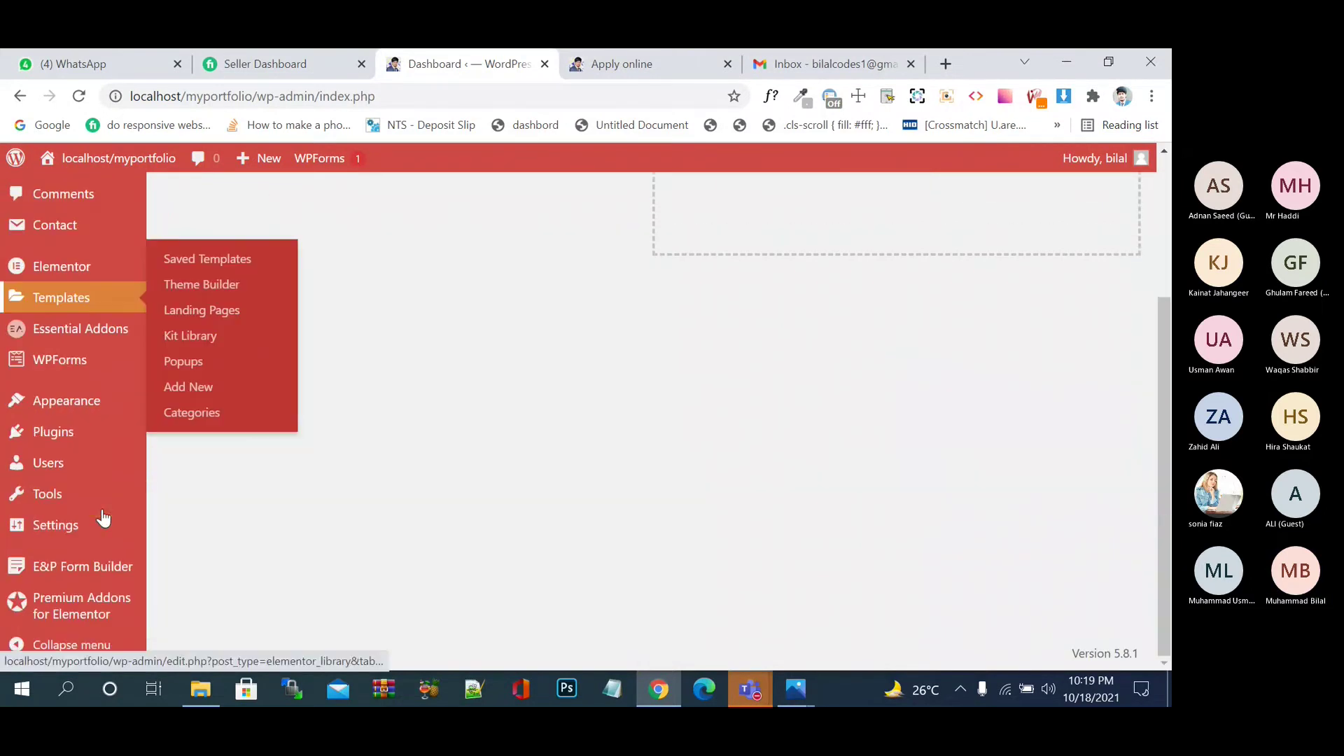
scroll(105, 445, up, 3)
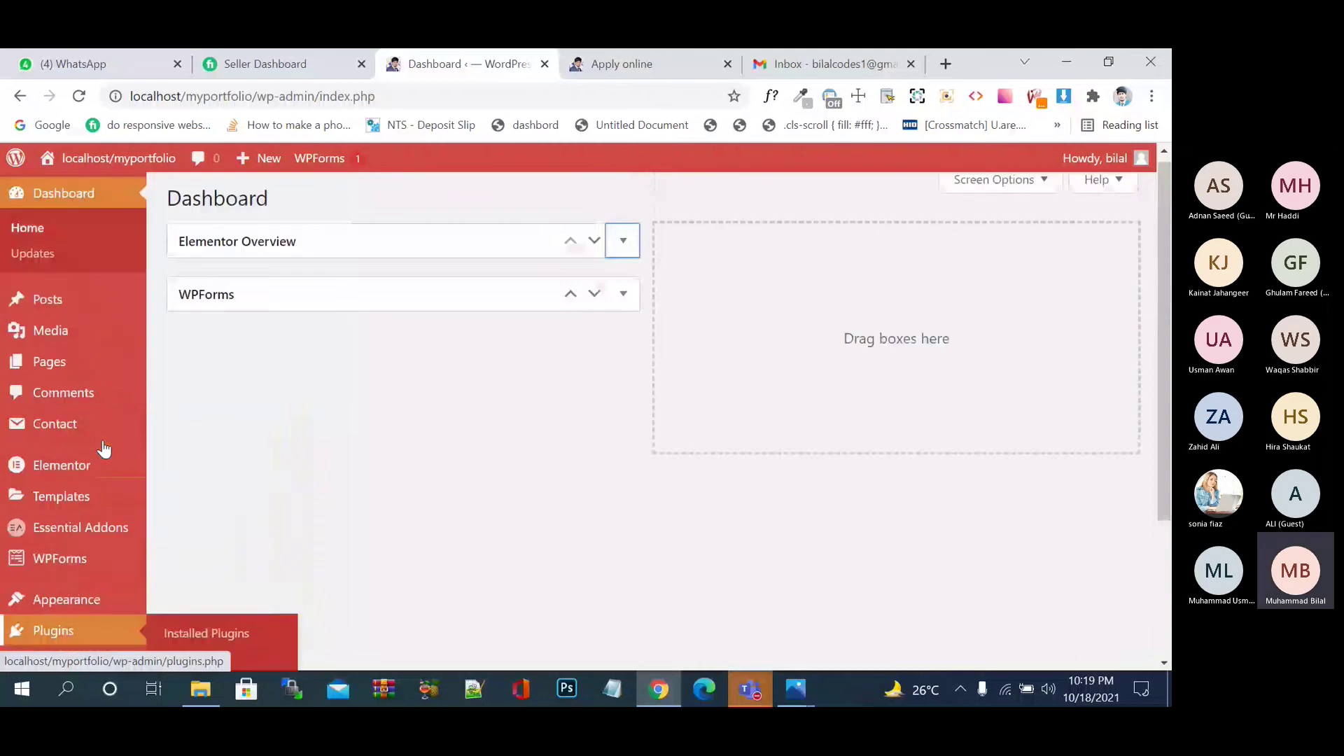
scroll(104, 449, down, 3)
mouse_move(110, 418)
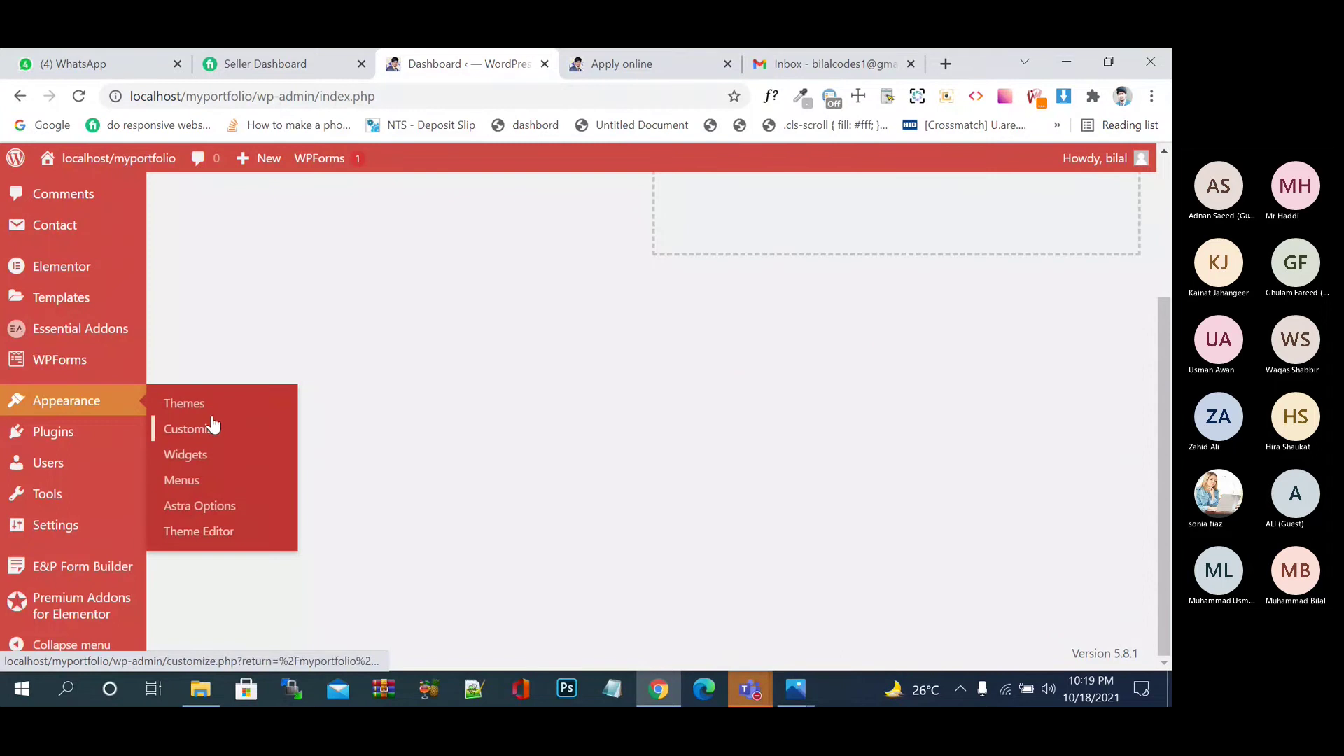
- Go to Appearance > Widgets, dismiss the welcome guide, and launch the theme Customizer
click(217, 459)
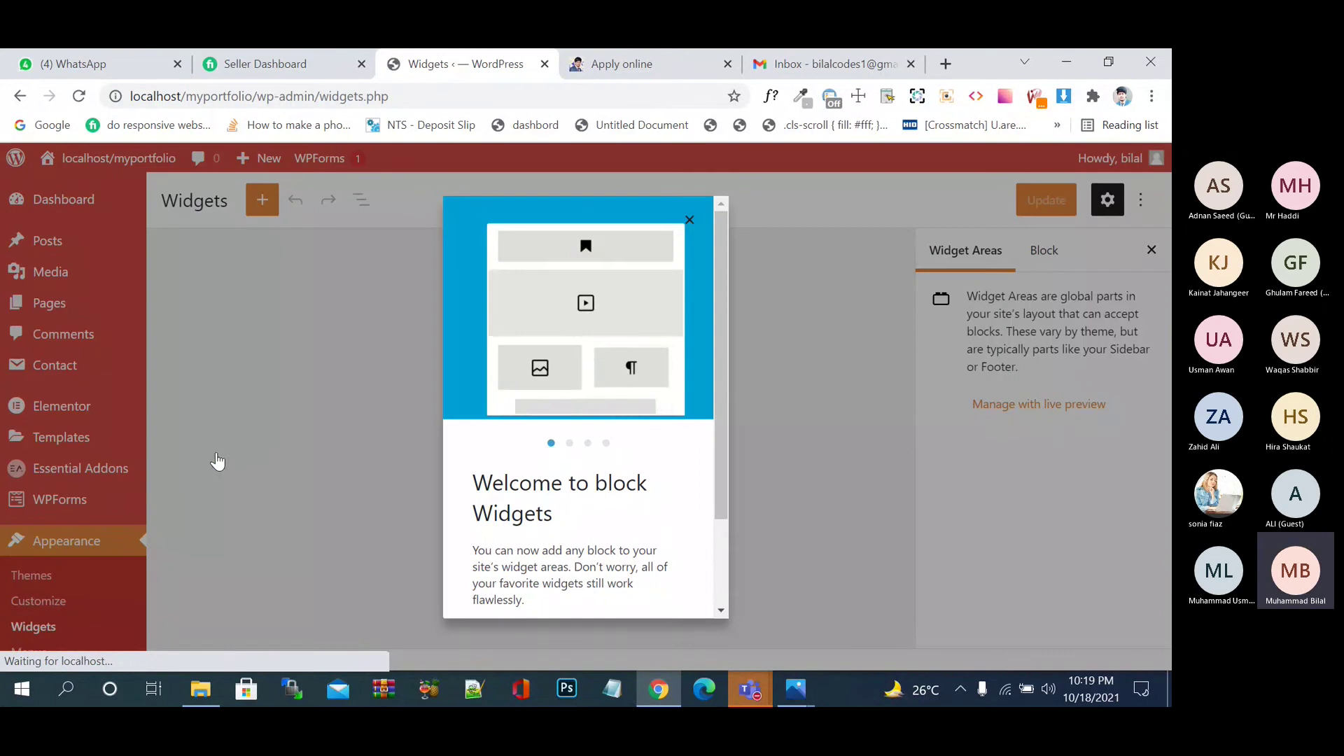
click(691, 218)
mouse_move(93, 438)
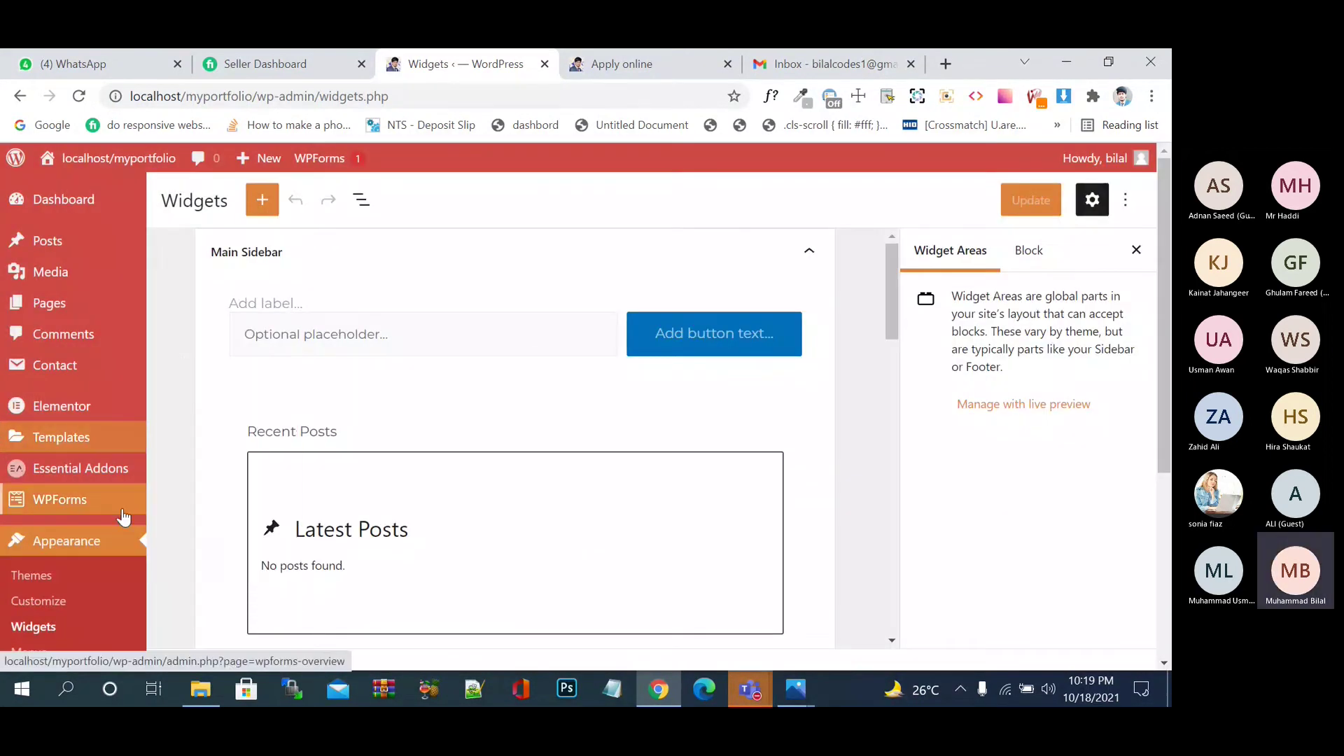
click(71, 602)
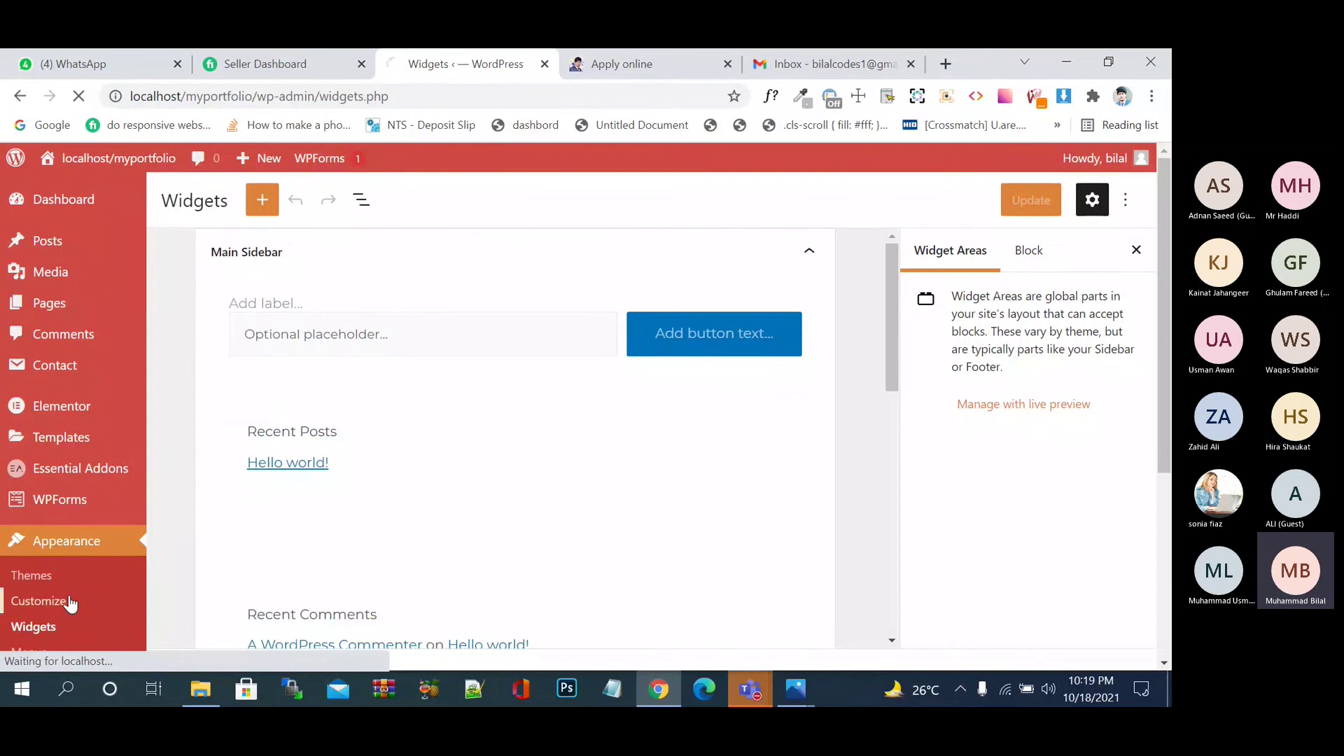
- Check the Apply online page while the Customizer loads, then return to that page
click(608, 70)
scroll(818, 354, up, 15)
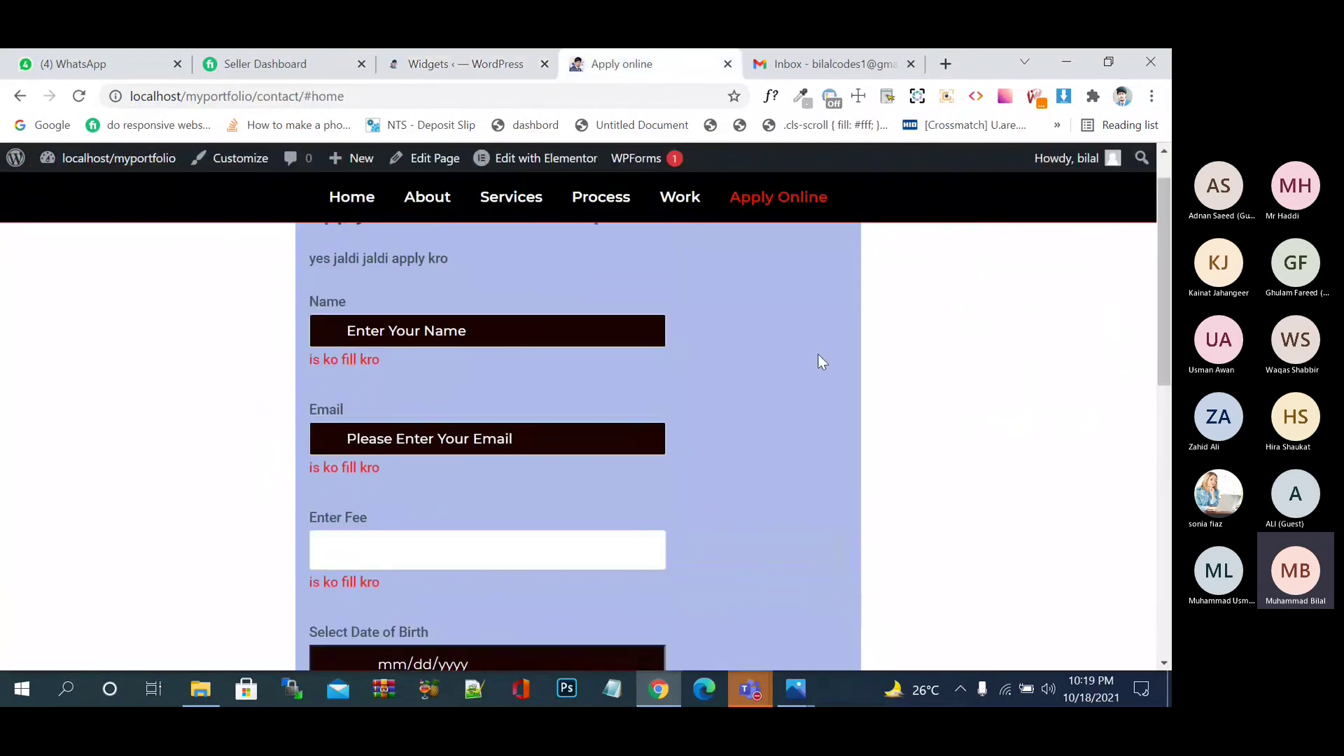
scroll(817, 354, down, 15)
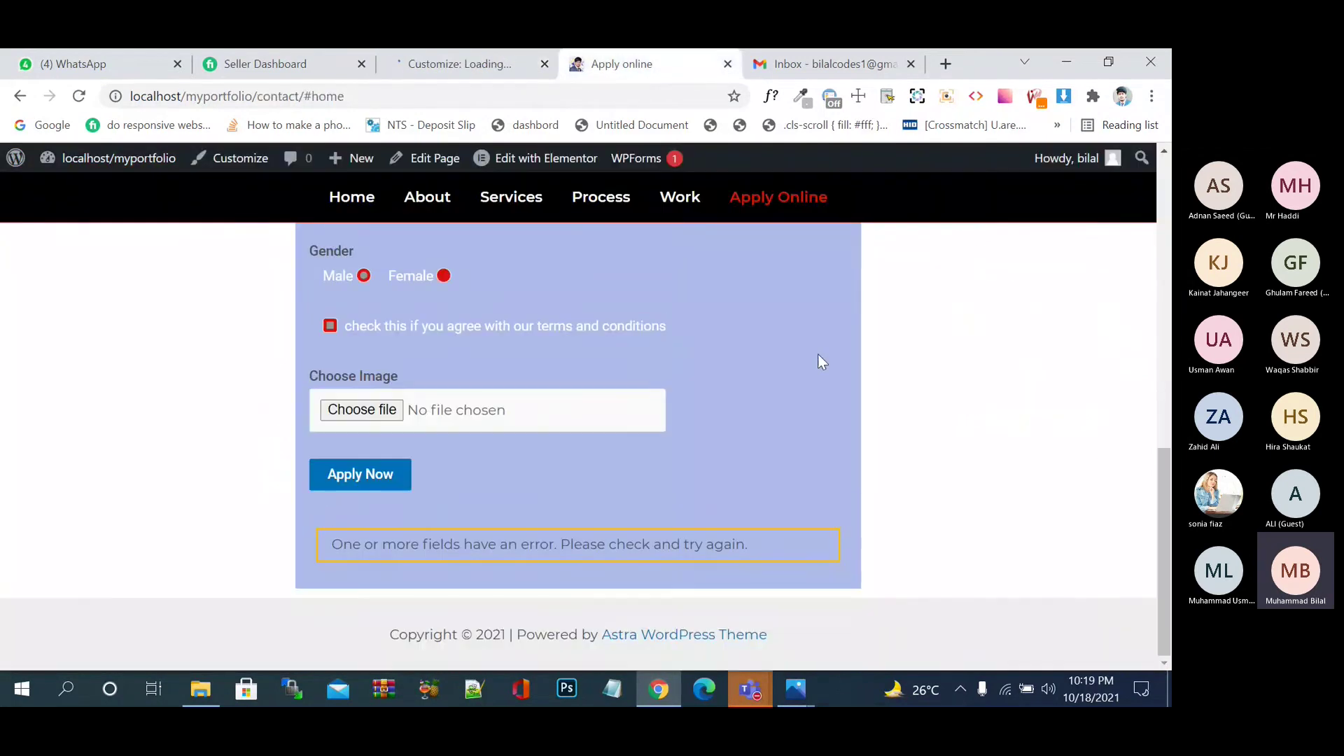
click(366, 208)
click(465, 73)
click(637, 61)
- Load the eiooc.com reference site in a new tab and scroll through it
click(944, 66)
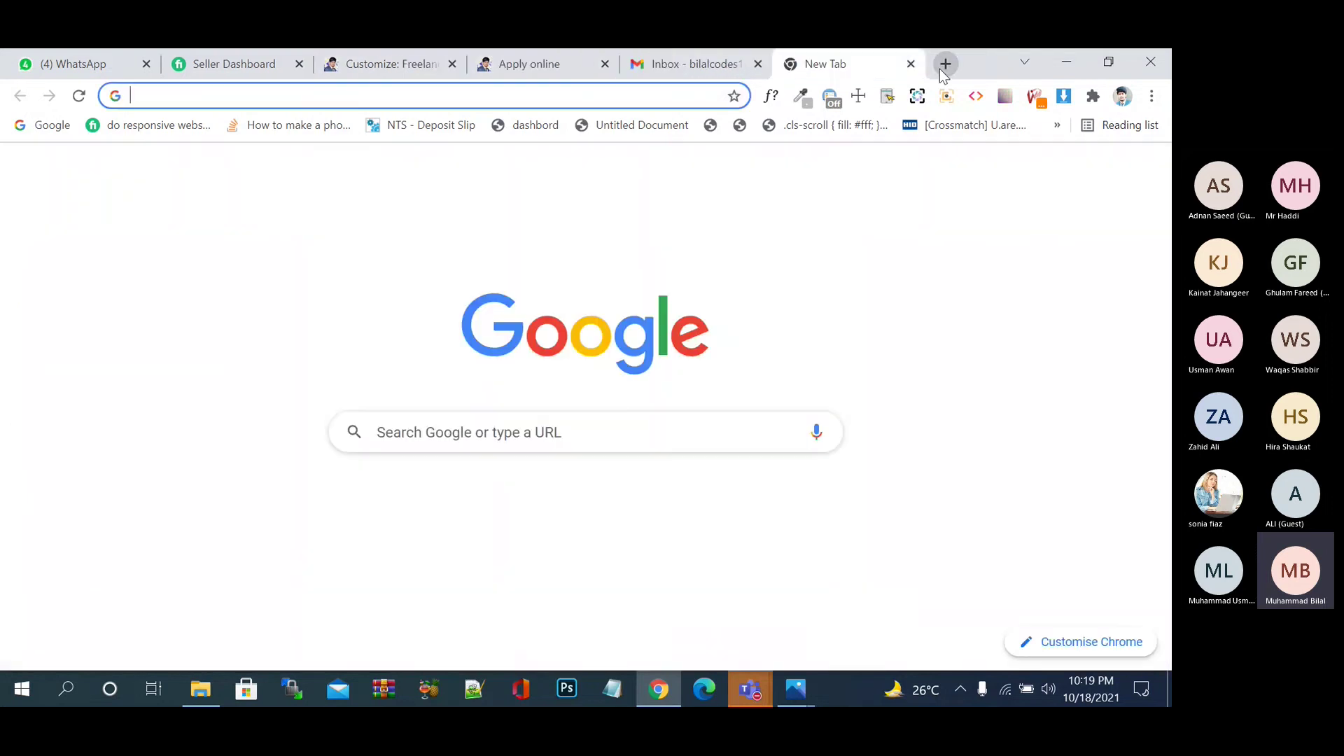
text(e)
key(Return)
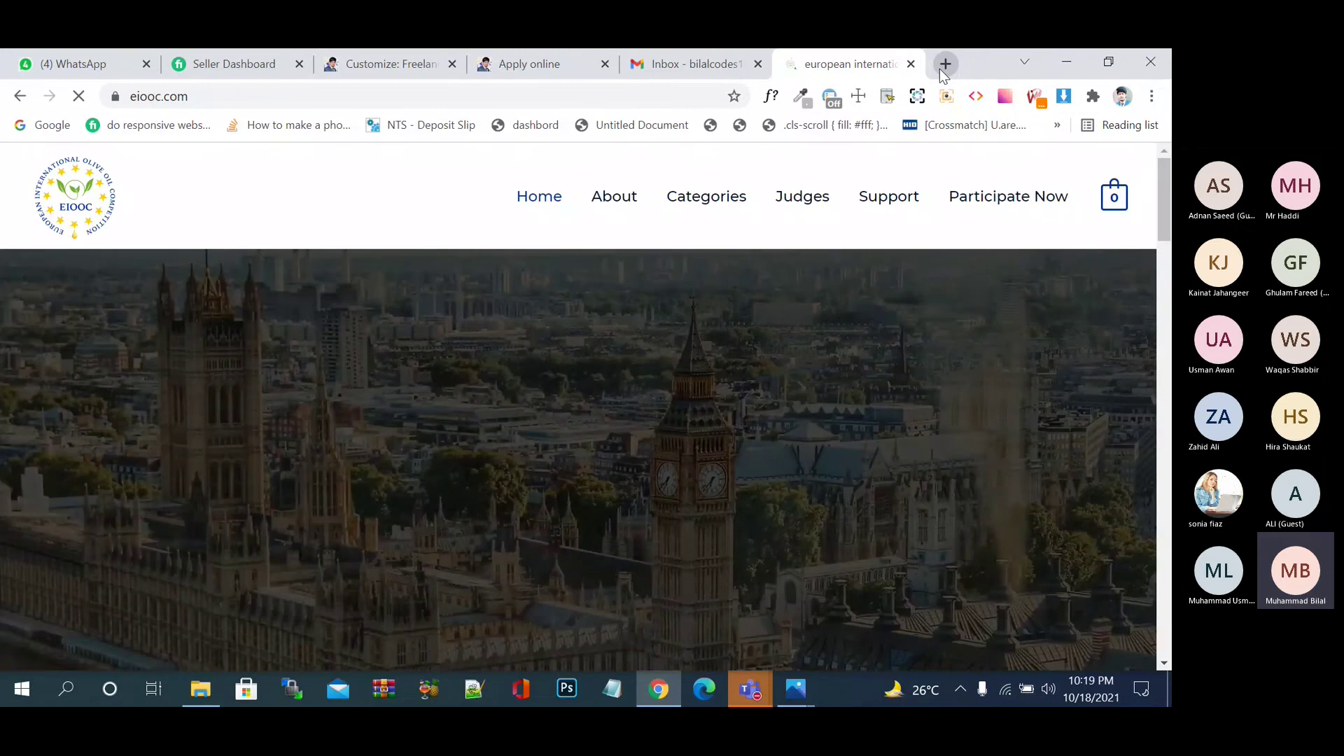
scroll(1039, 390, down, 15)
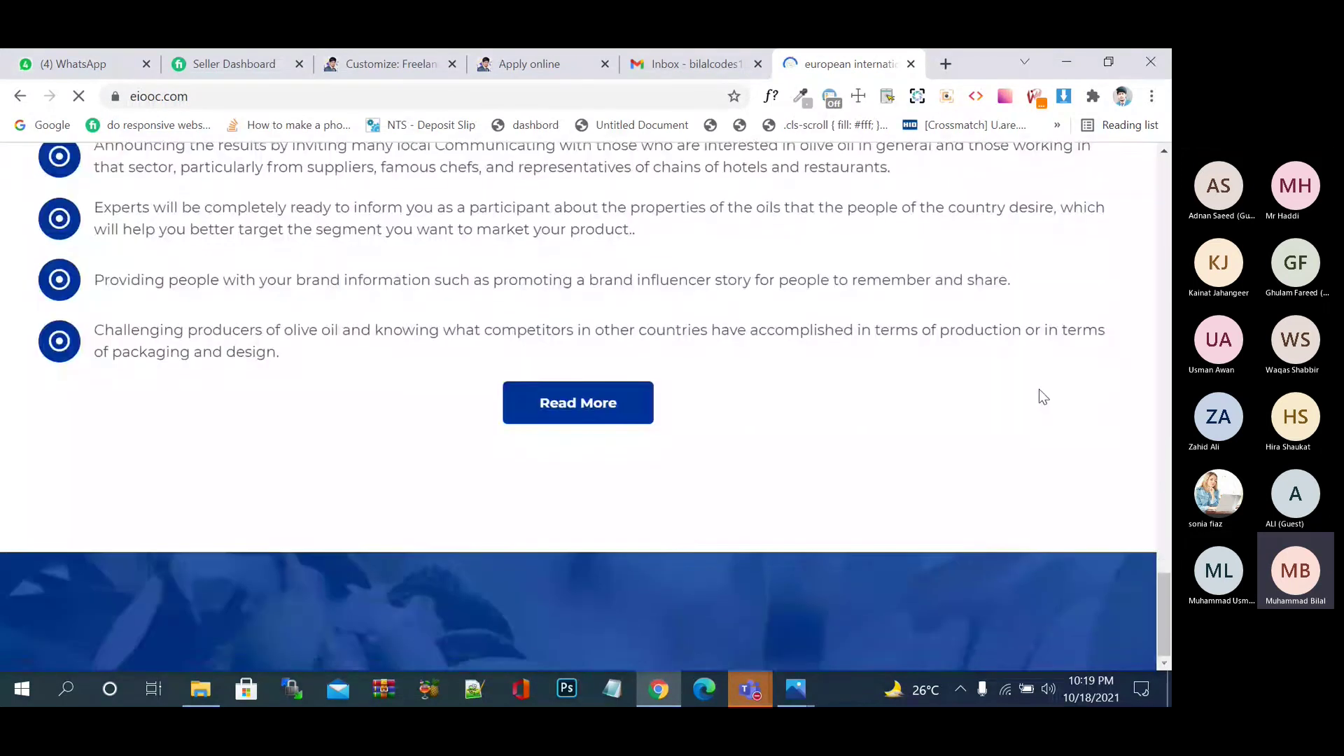
scroll(1043, 397, down, 5)
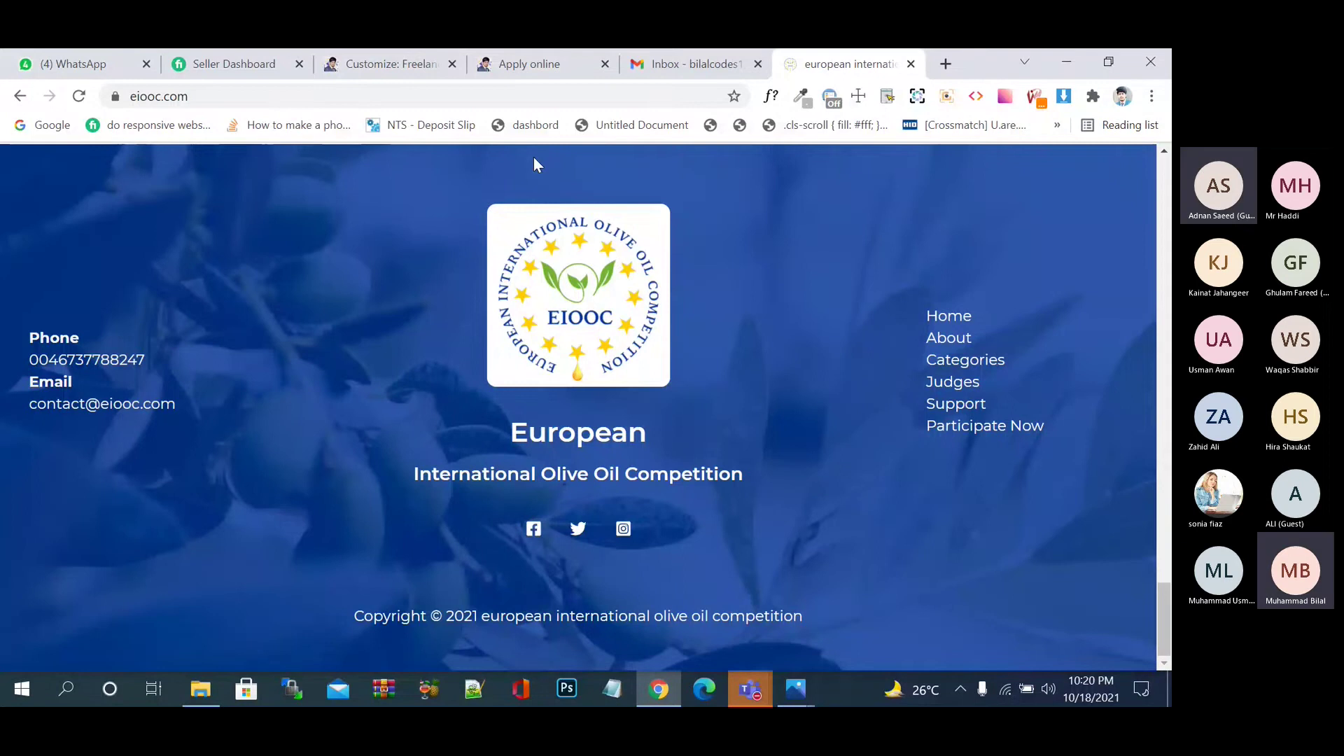
- Cycle through the Apply online, Gmail and Customizer tabs, ending back on eiooc.com
click(521, 63)
click(673, 67)
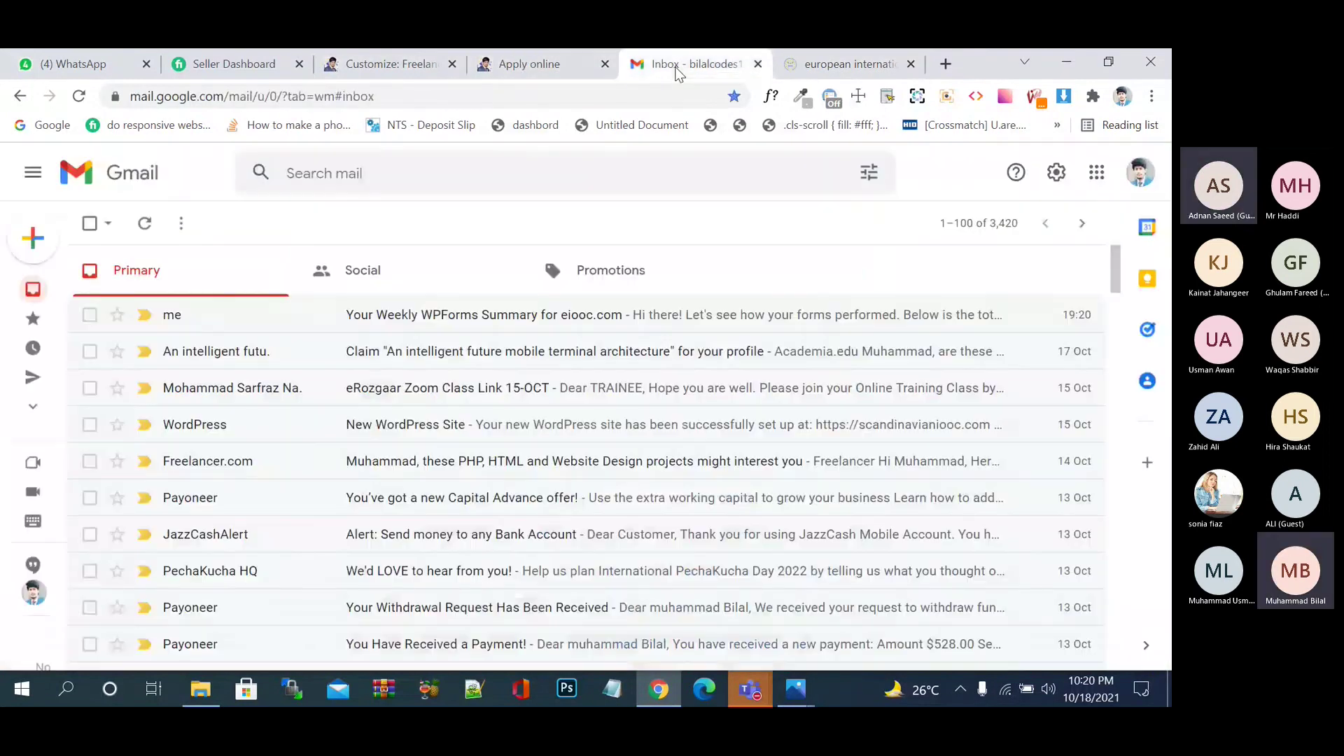
click(430, 67)
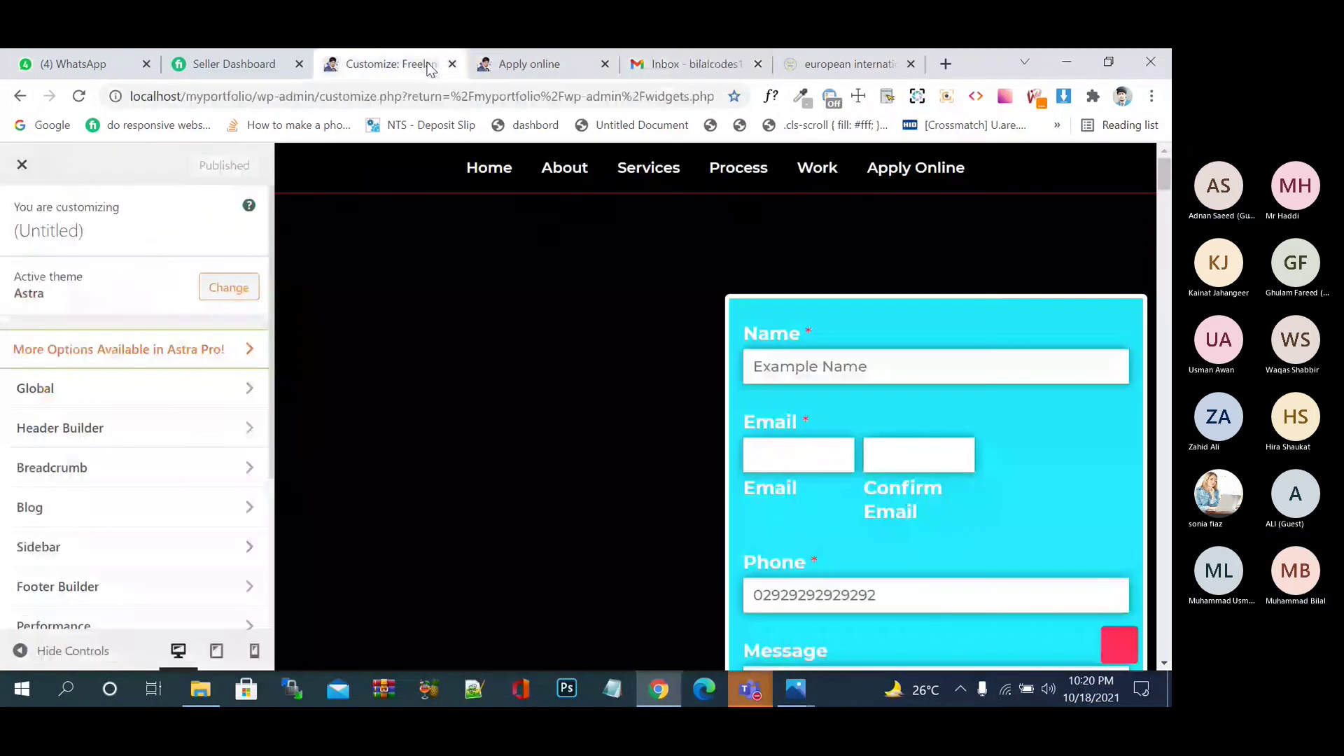
click(547, 72)
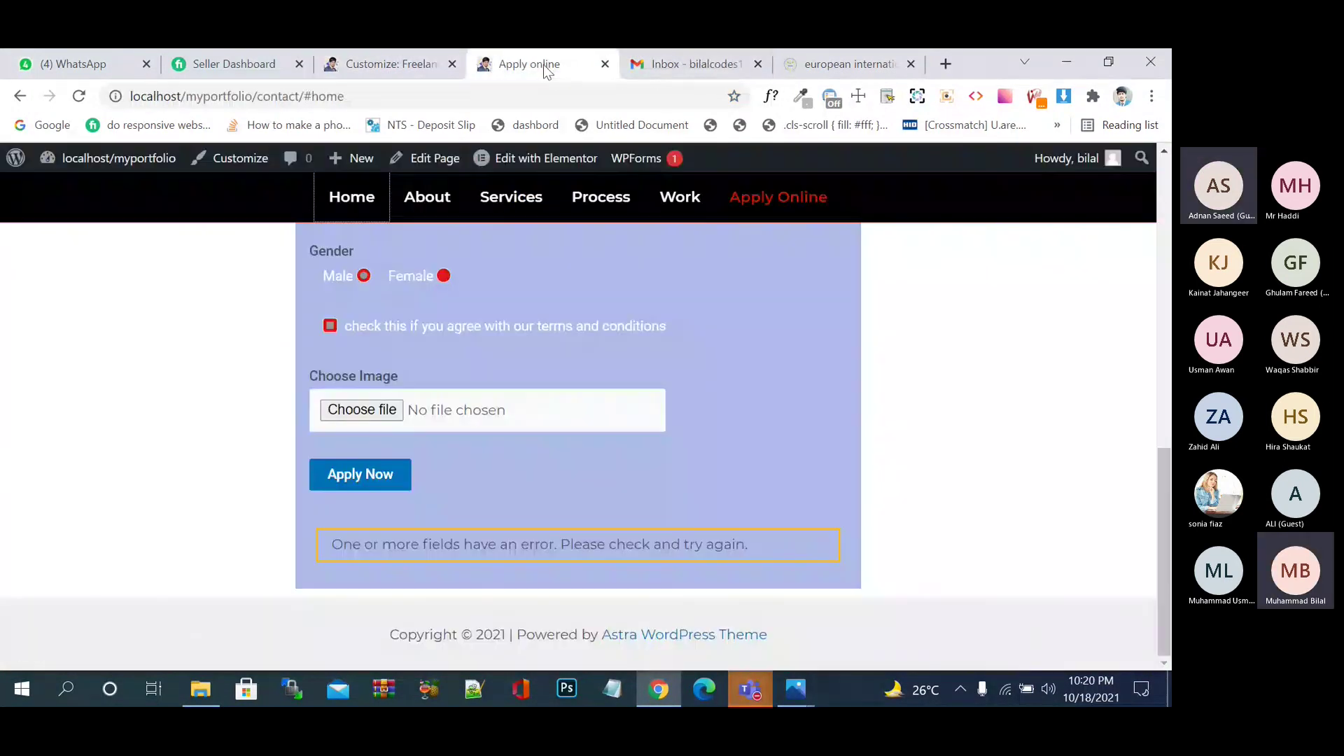
click(696, 64)
click(795, 65)
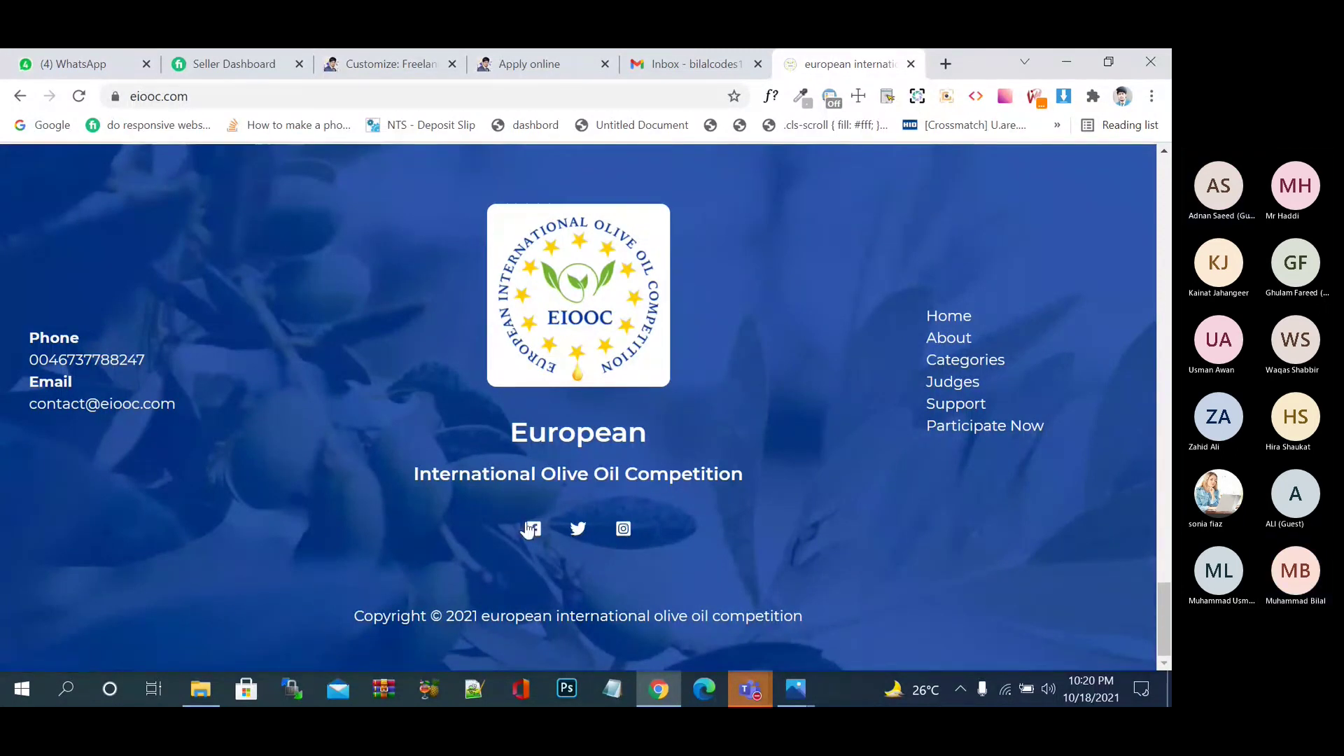
- Scroll the reference site again, then bring the loaded Customizer back into view
scroll(761, 565, up, 10)
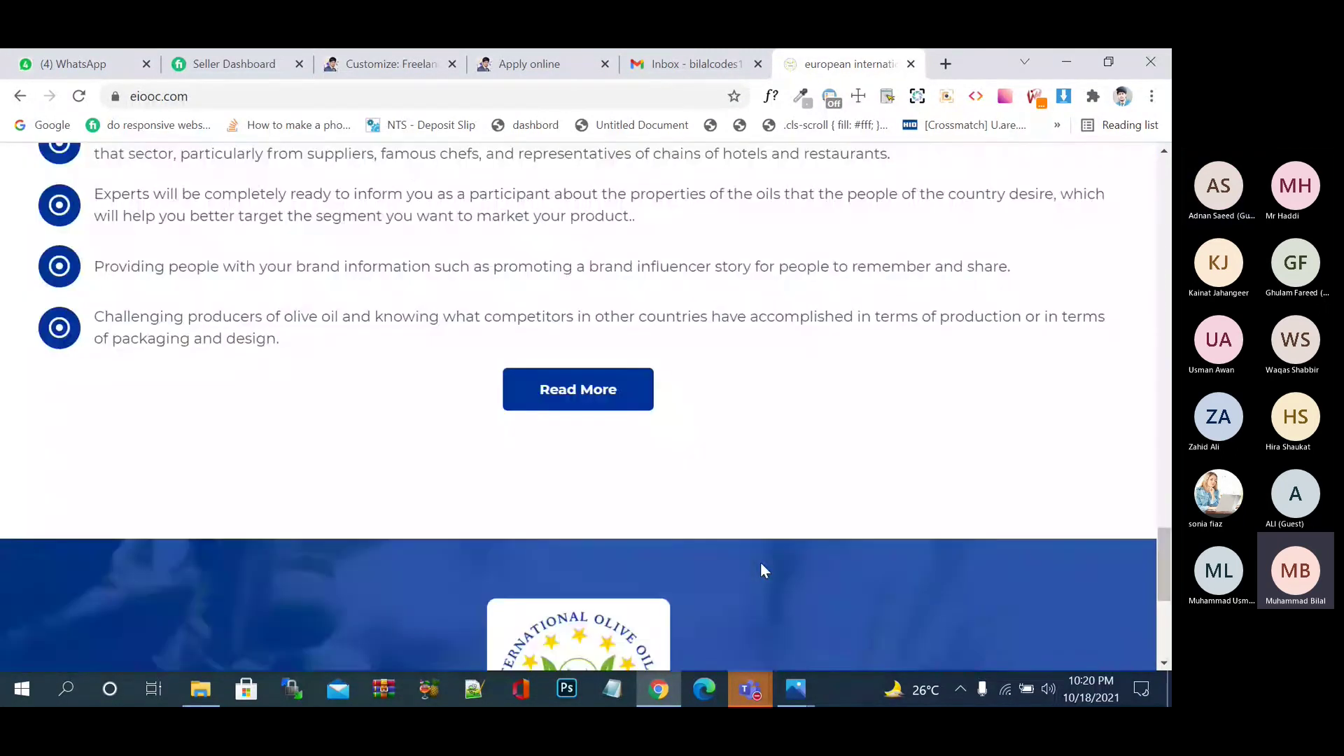
scroll(763, 569, down, 10)
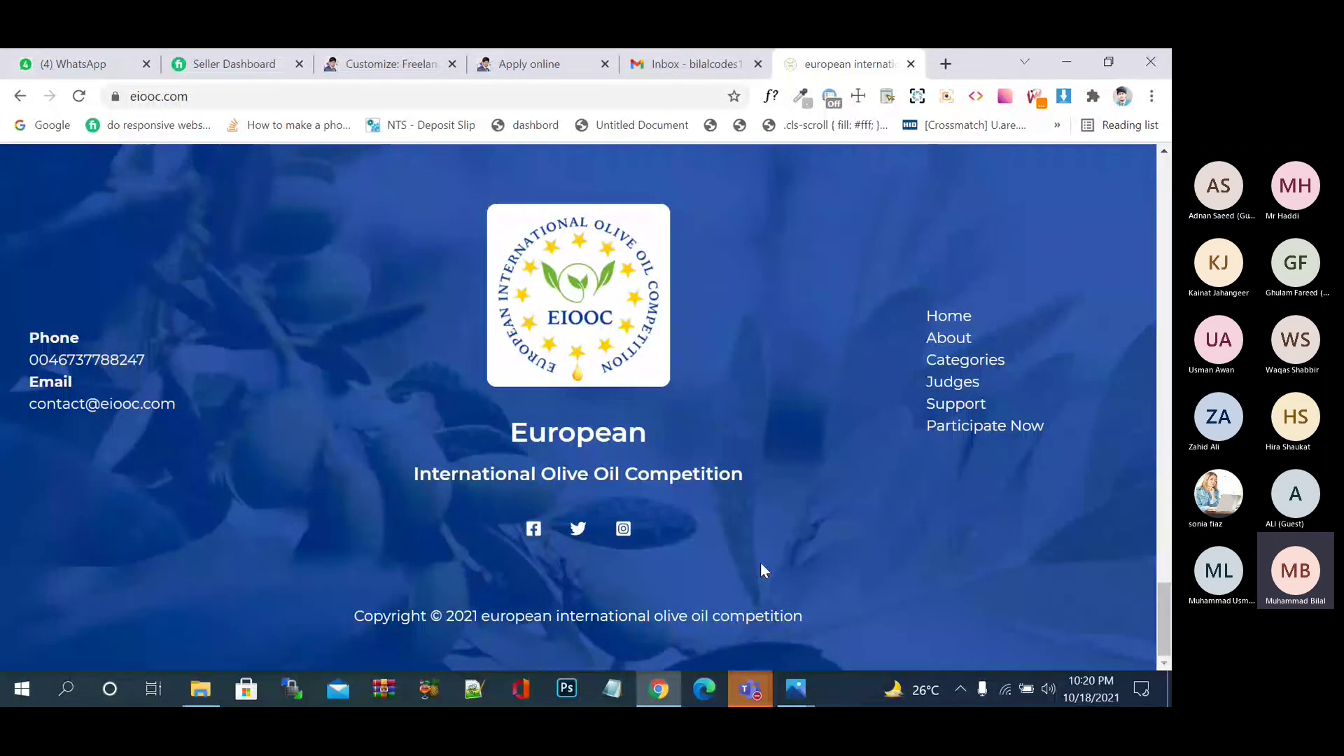
scroll(725, 570, up, 5)
scroll(736, 426, down, 10)
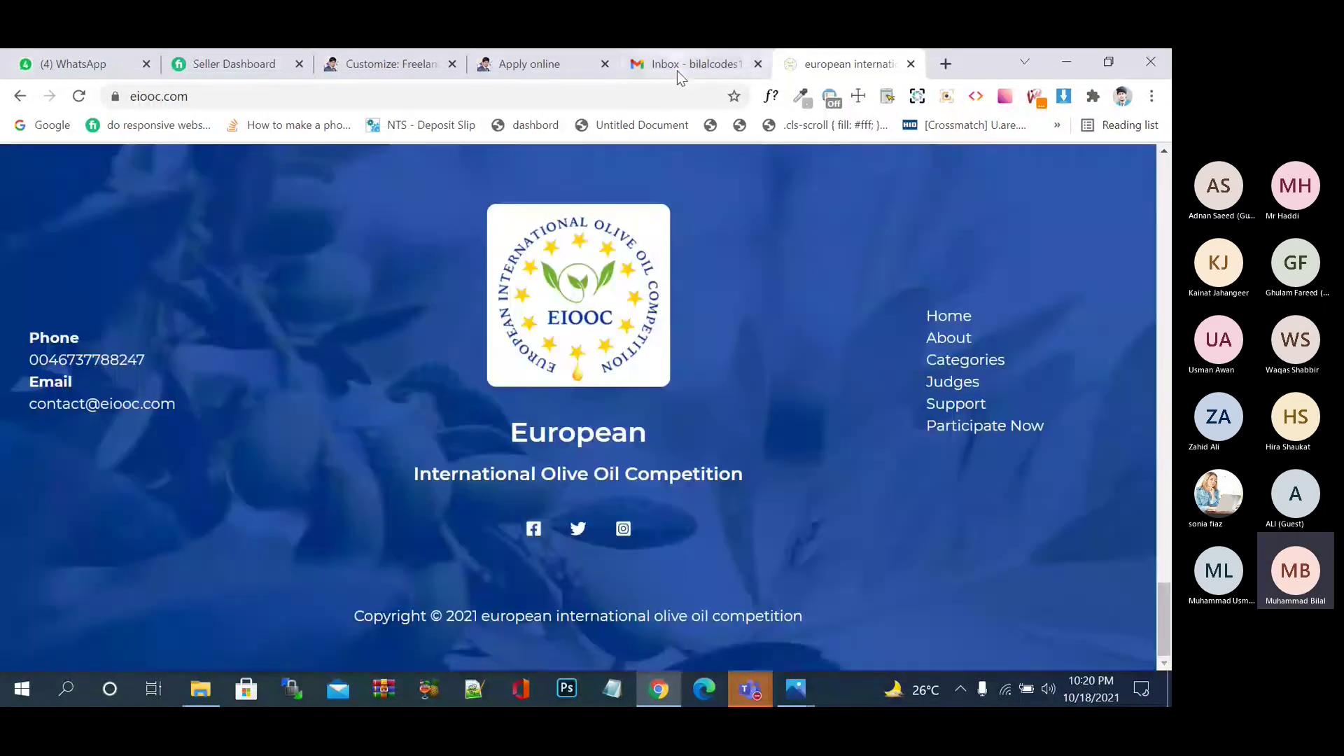
click(678, 65)
click(563, 67)
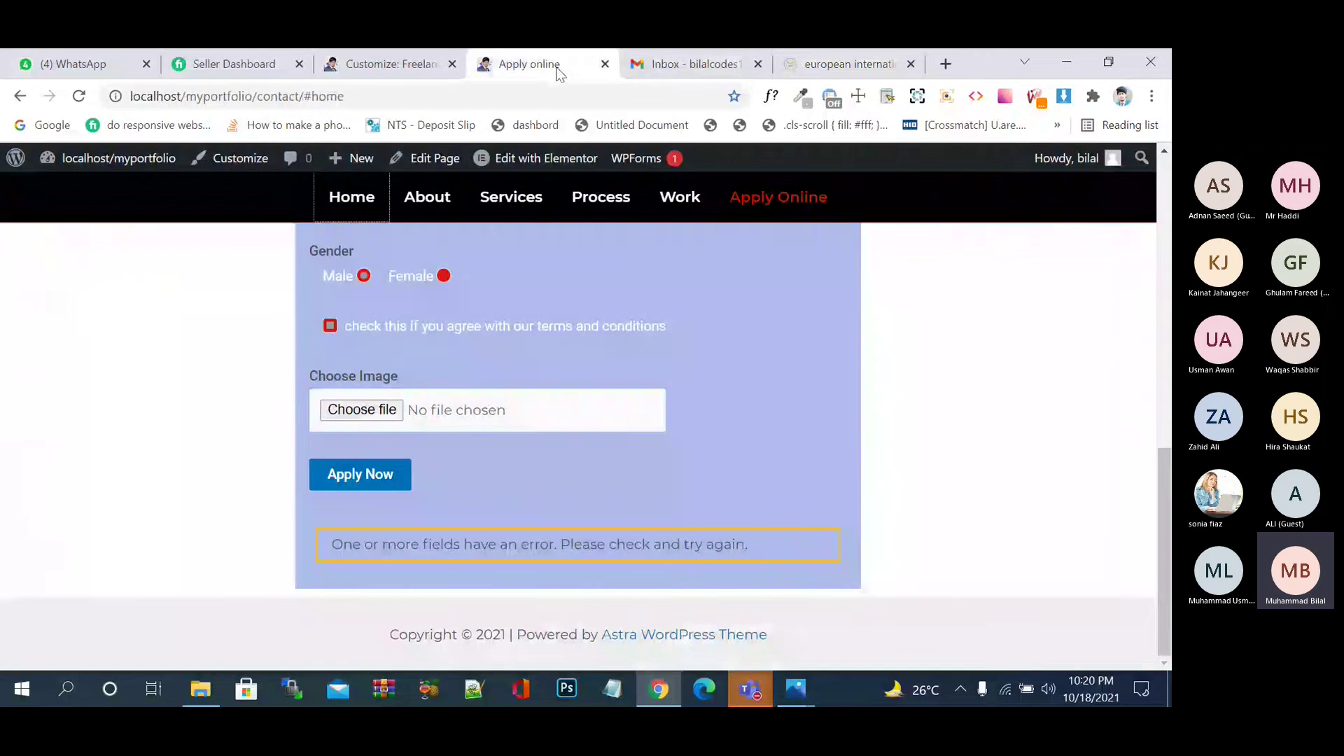
click(337, 69)
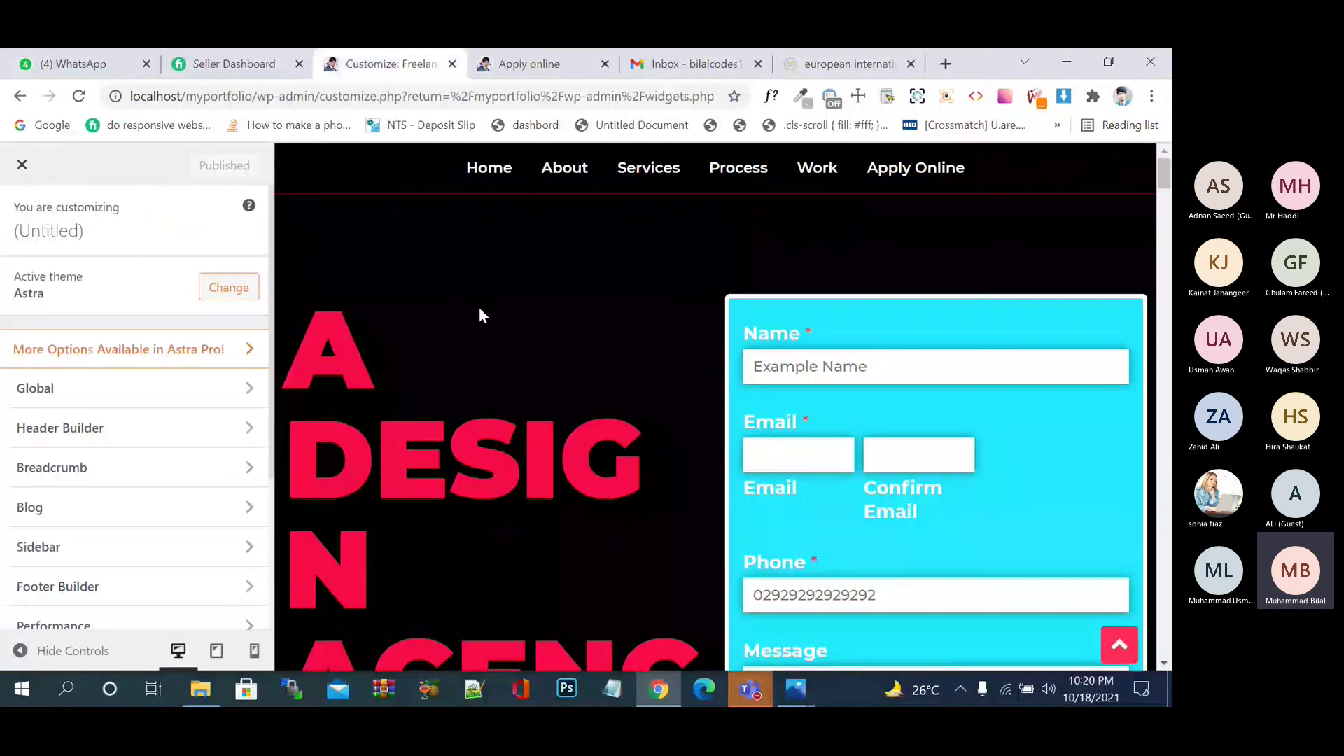
- Scroll the Customizer sidebar down to Footer Builder and open it
scroll(479, 308, down, 8)
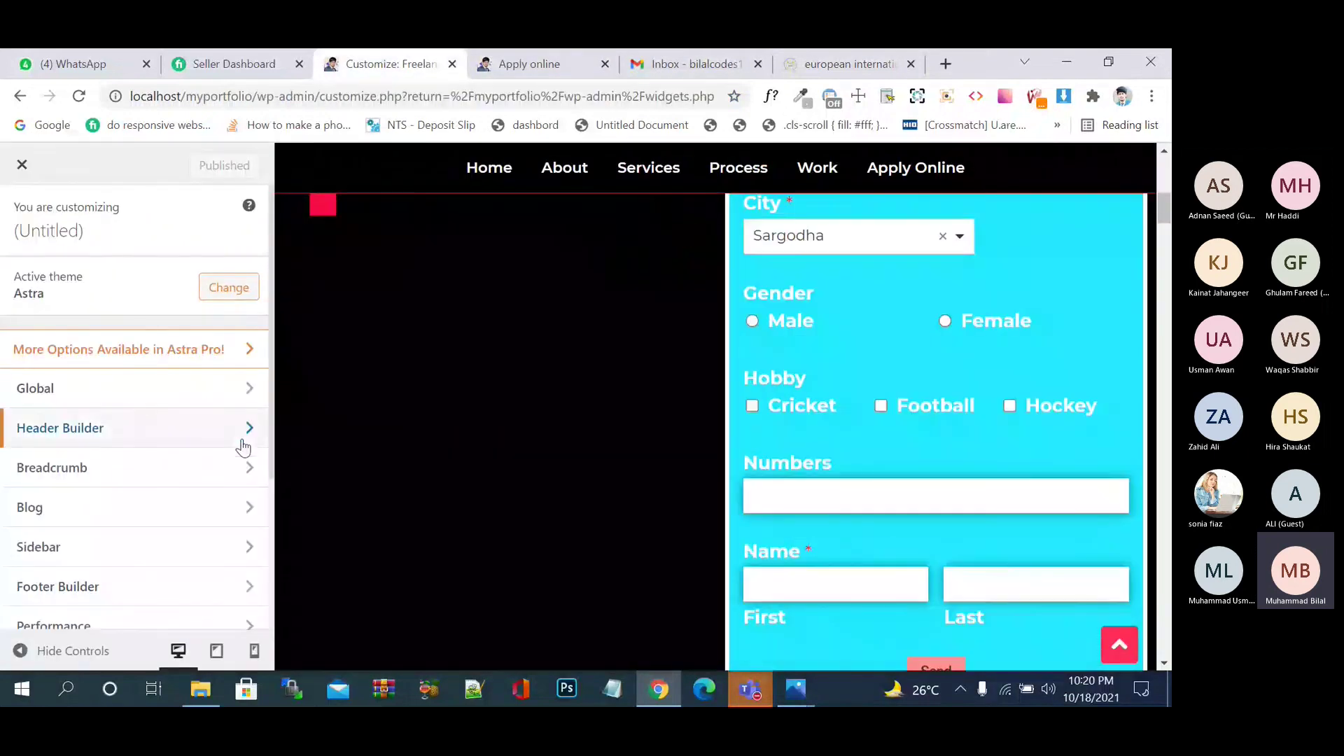
scroll(143, 403, down, 1)
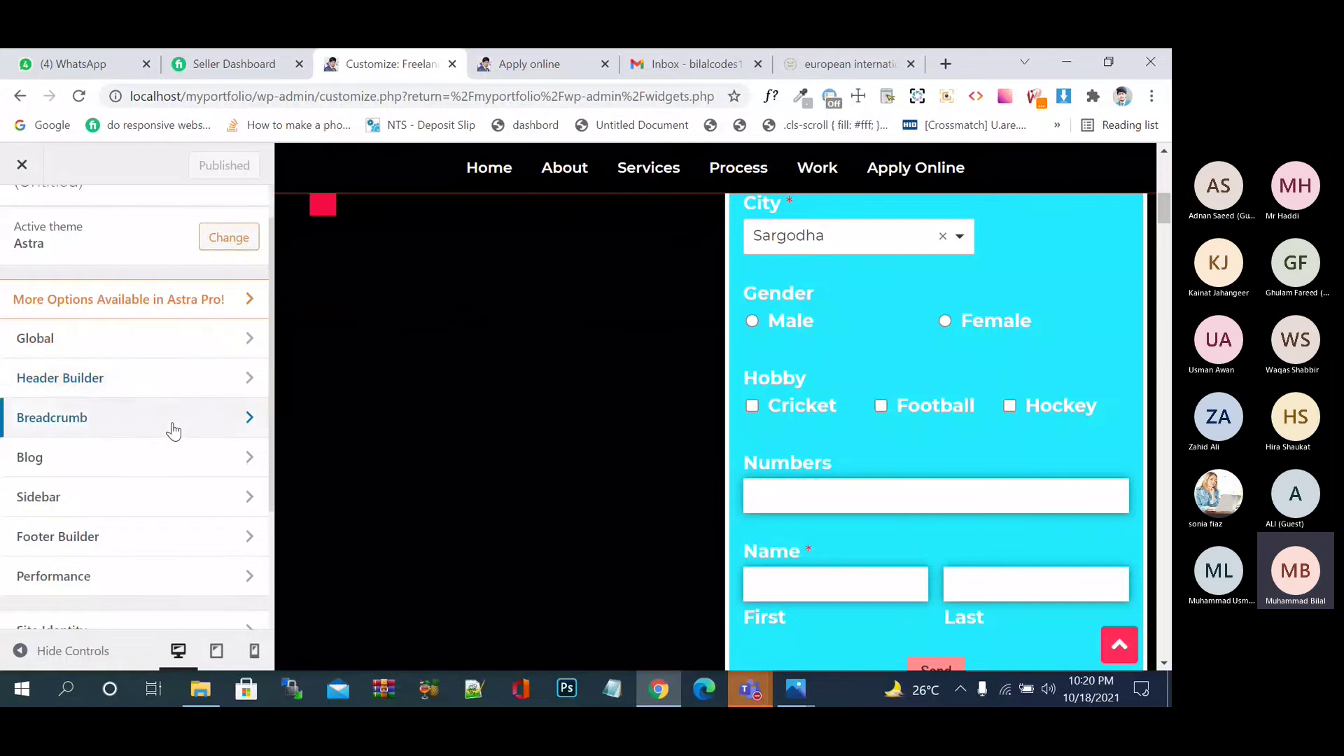
scroll(174, 430, down, 3)
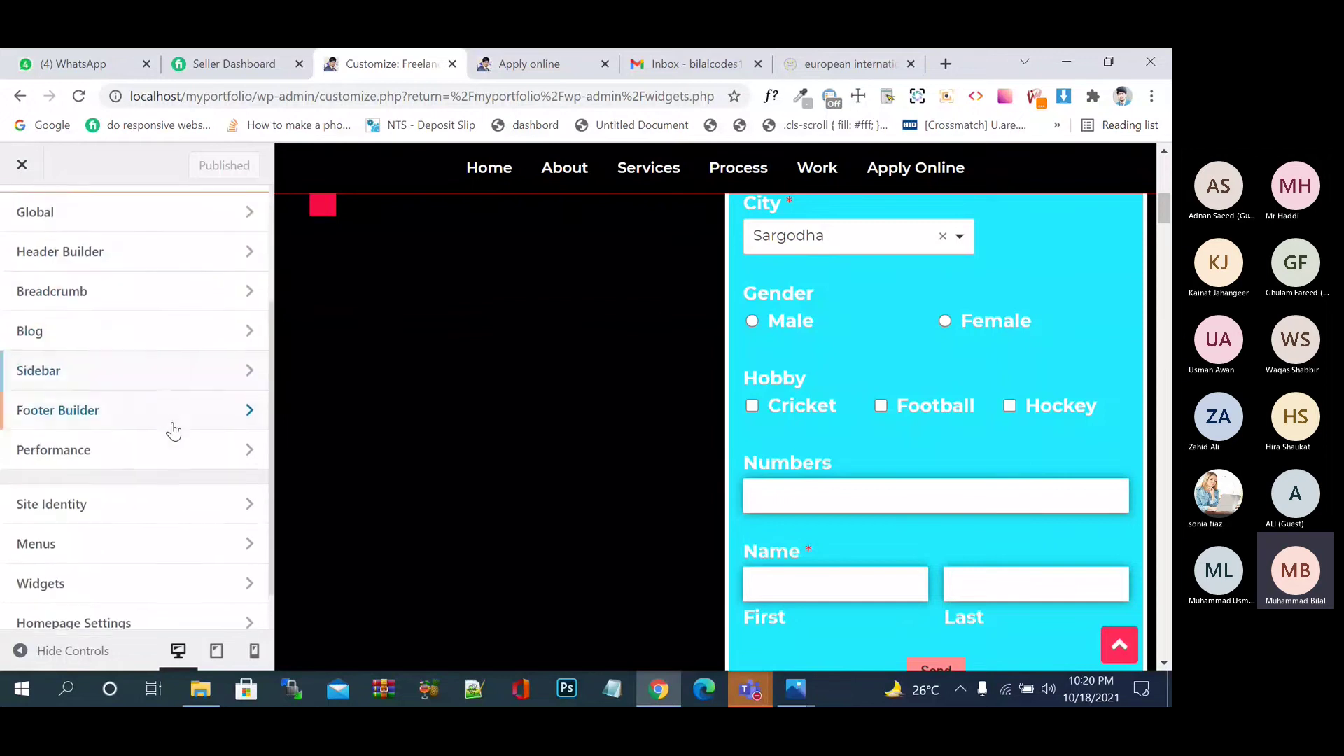
scroll(180, 384, down, 1)
click(188, 365)
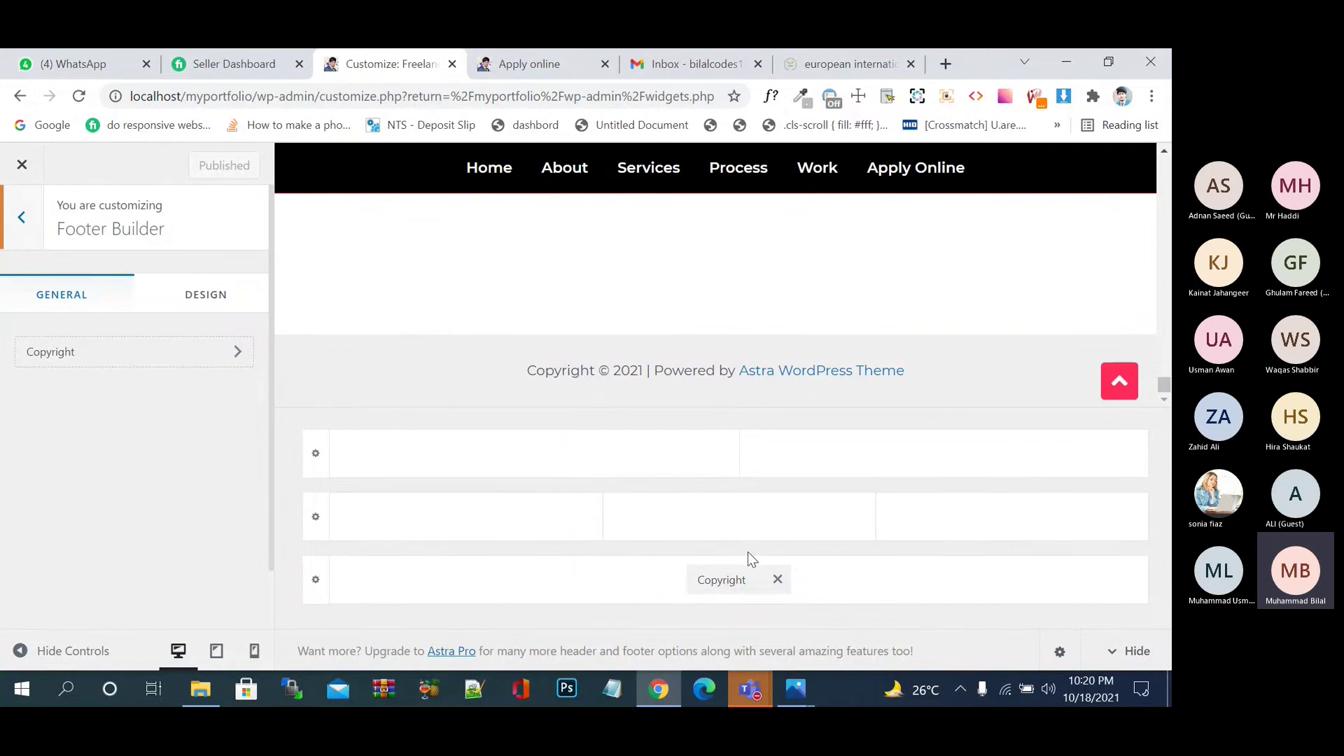
- Open the Copyright element and delete ' [site_title] | Powered by [theme_author]' from its text
click(728, 564)
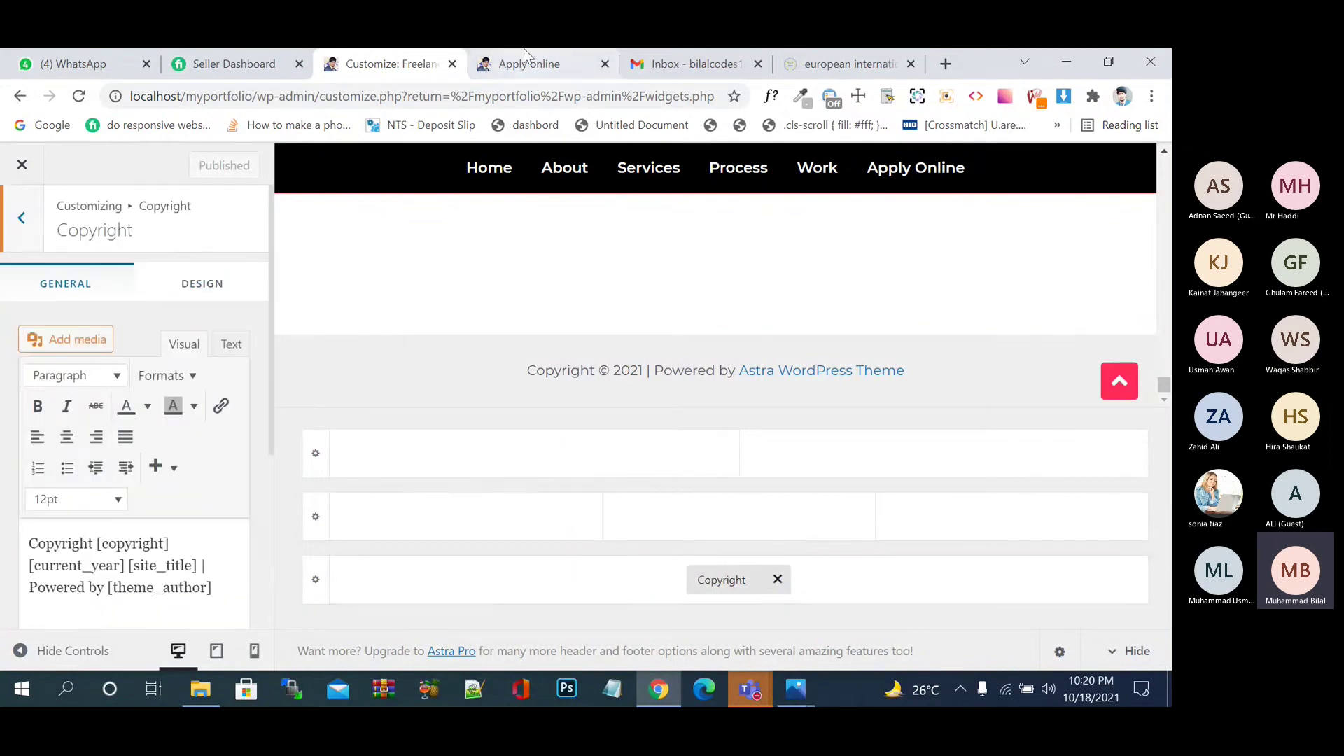
click(545, 64)
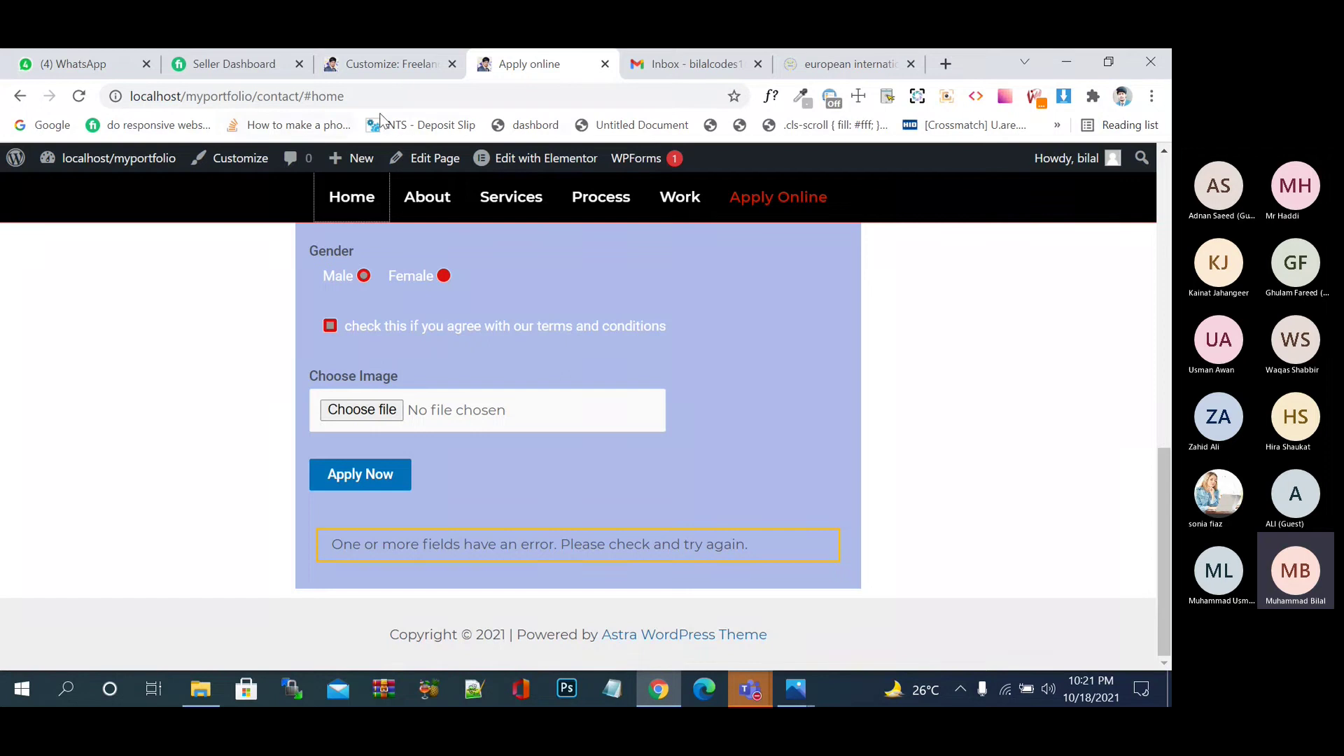
click(396, 51)
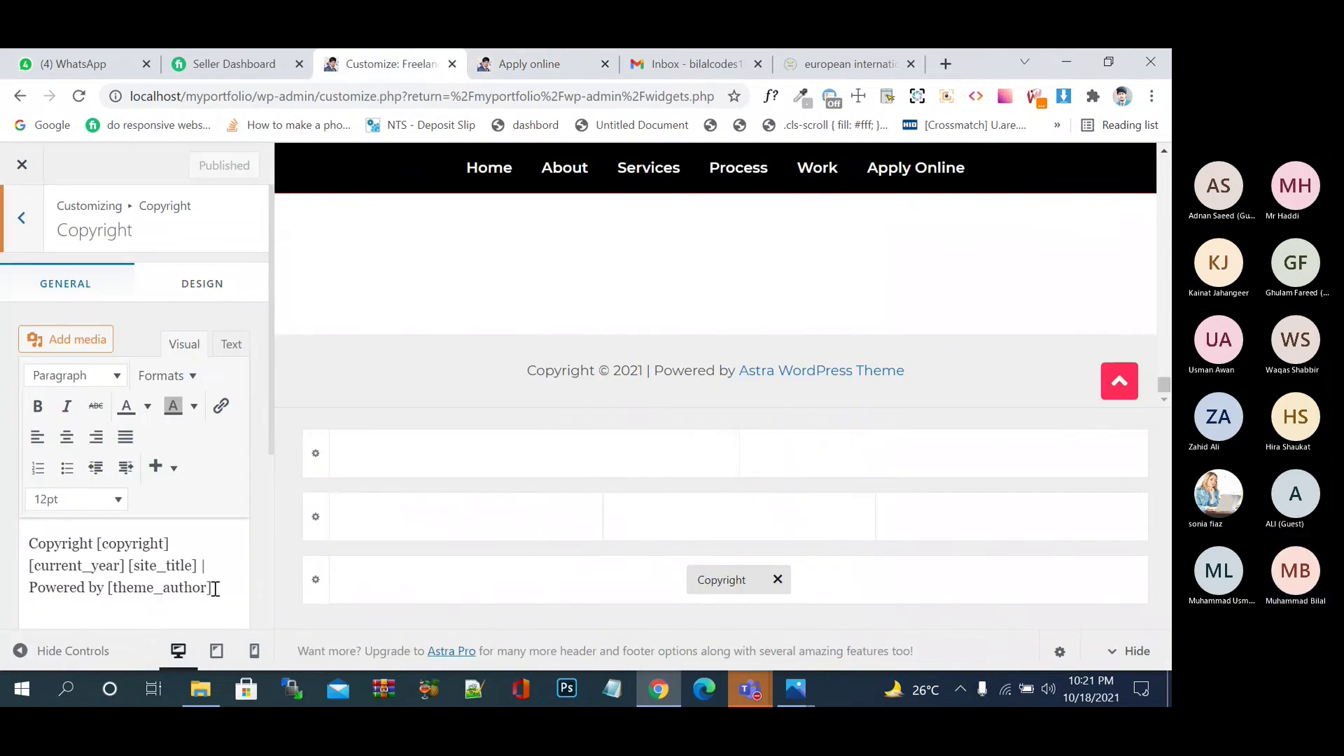
drag(215, 589, 126, 573)
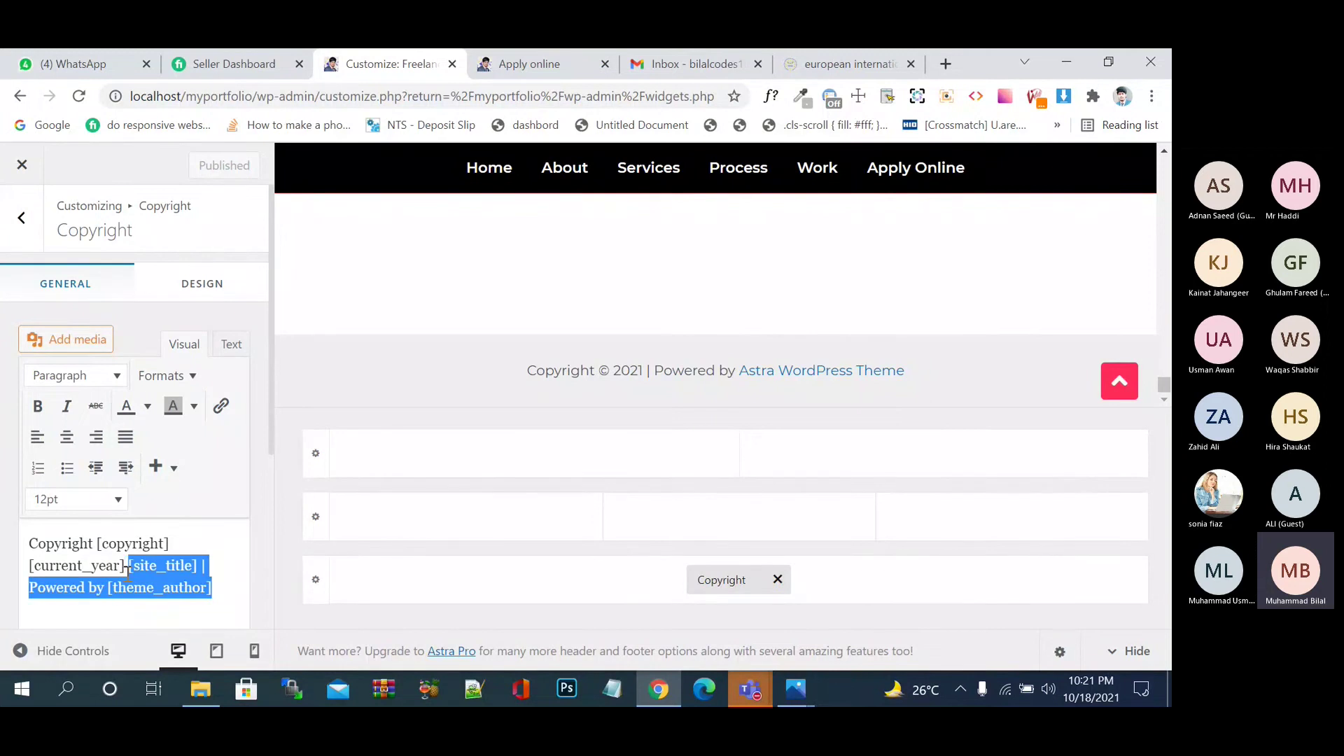
key(BackSpace)
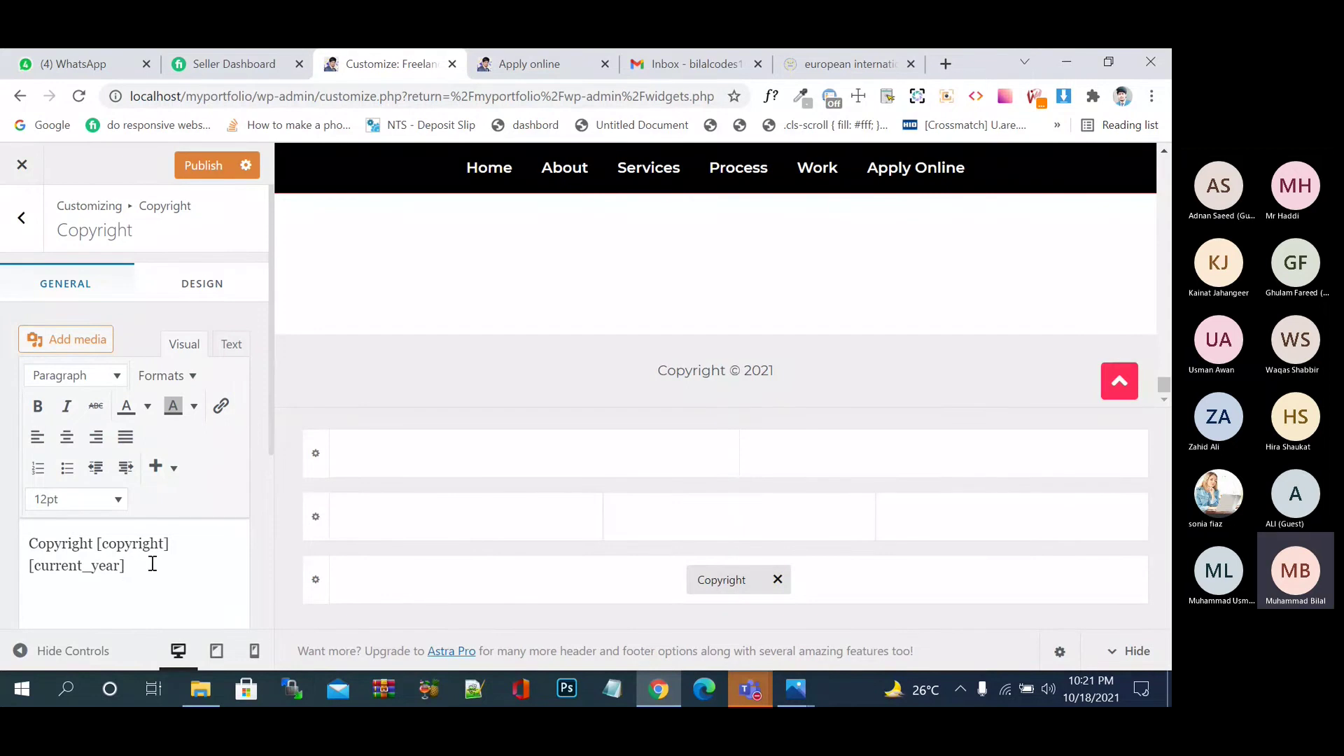
- Type the owner's name after [current_year], fix the typos, publish, and check the live page
text(bl)
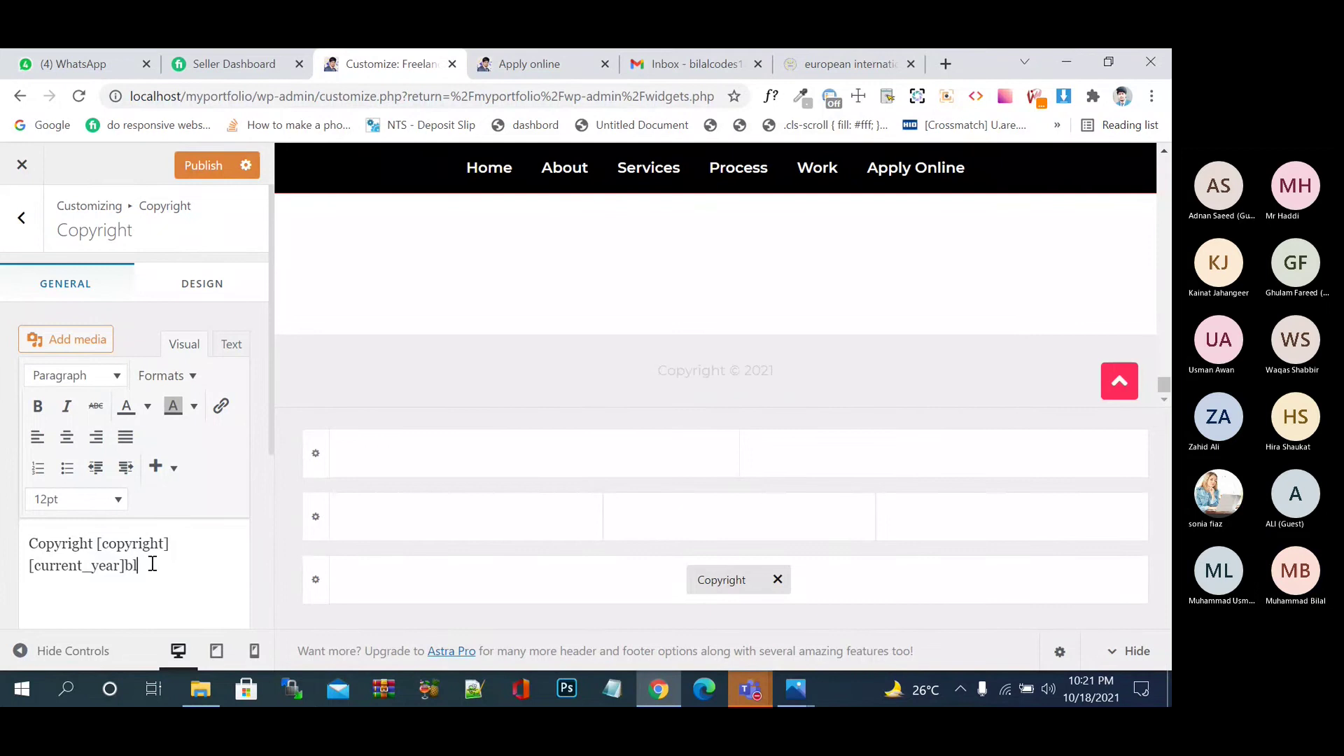
key(BackSpace)
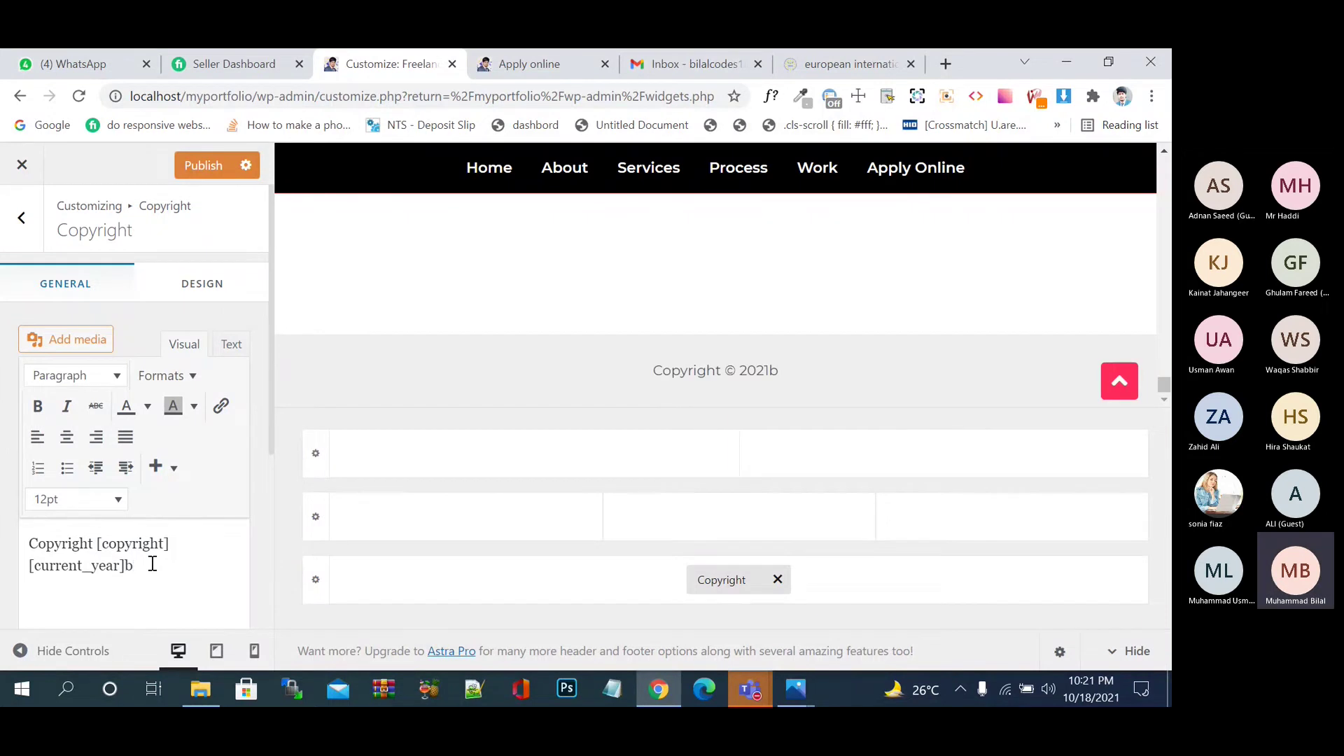
text(ii)
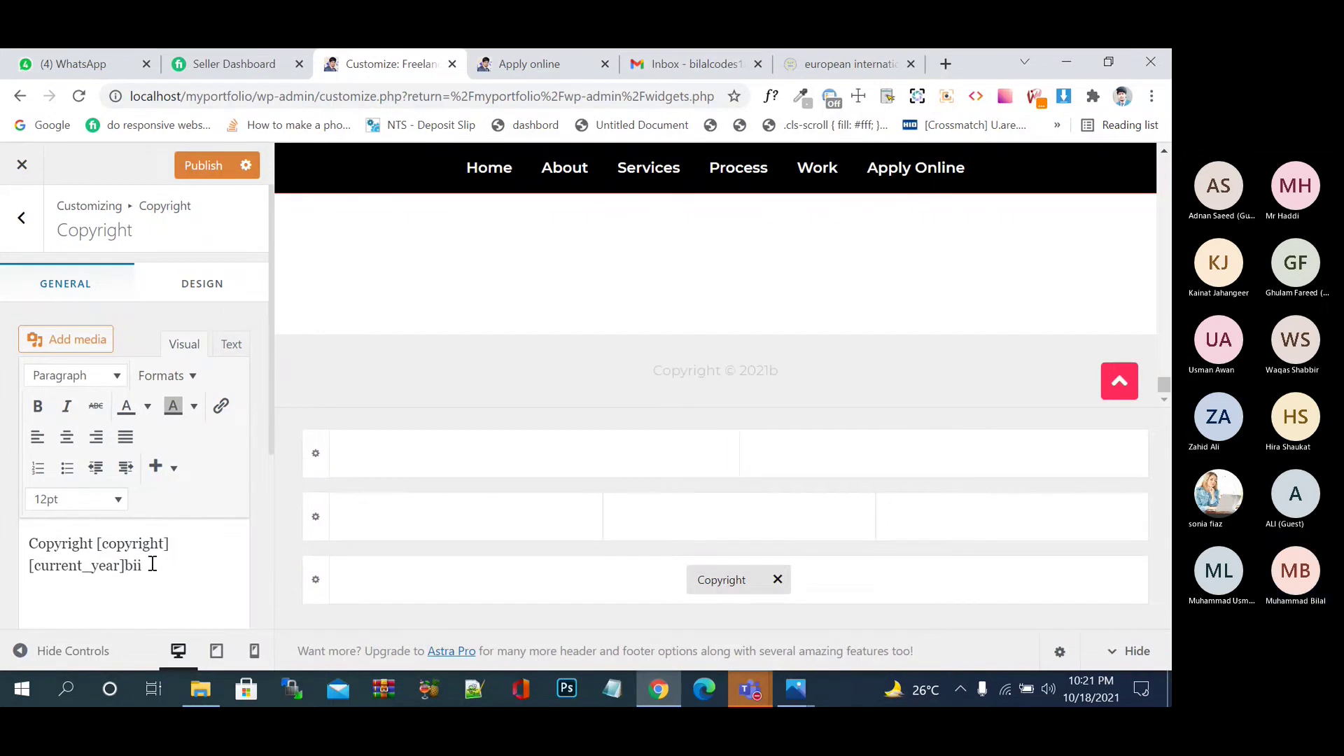
key(BackSpace)
text(lal)
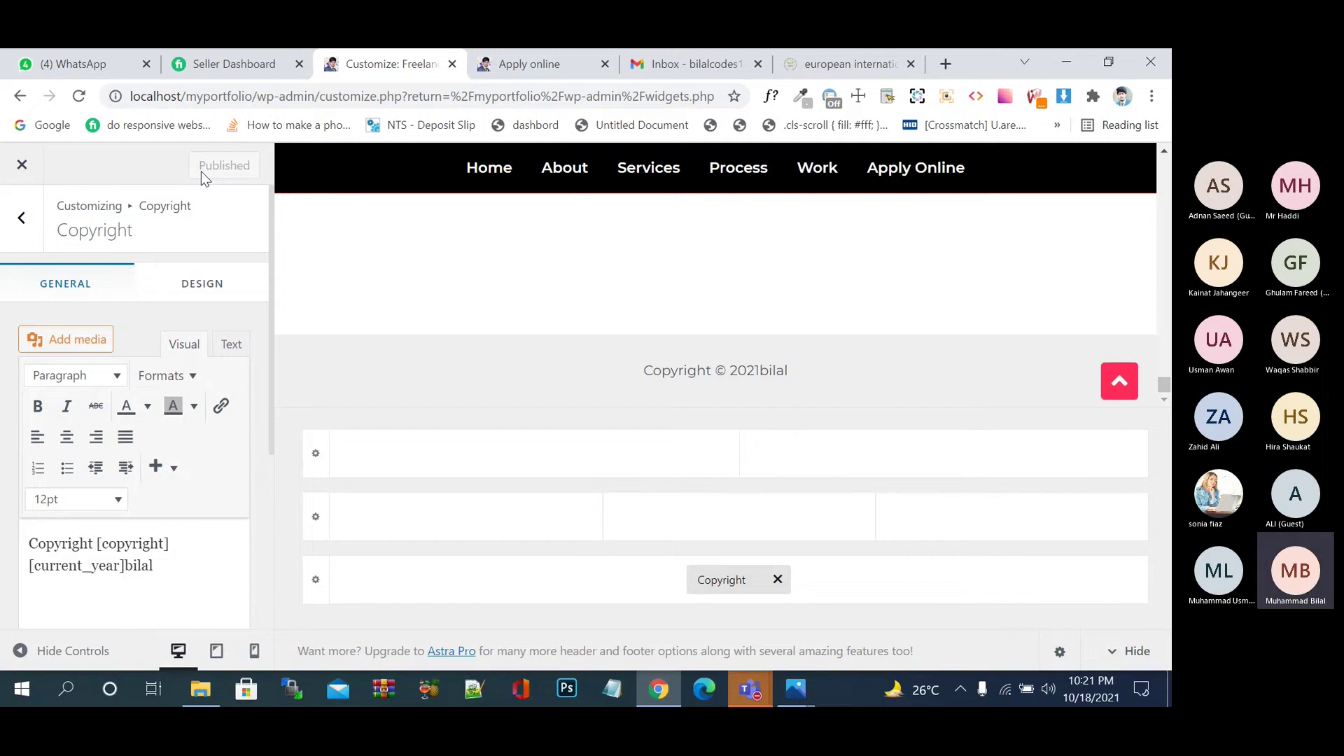
click(235, 549)
text(i)
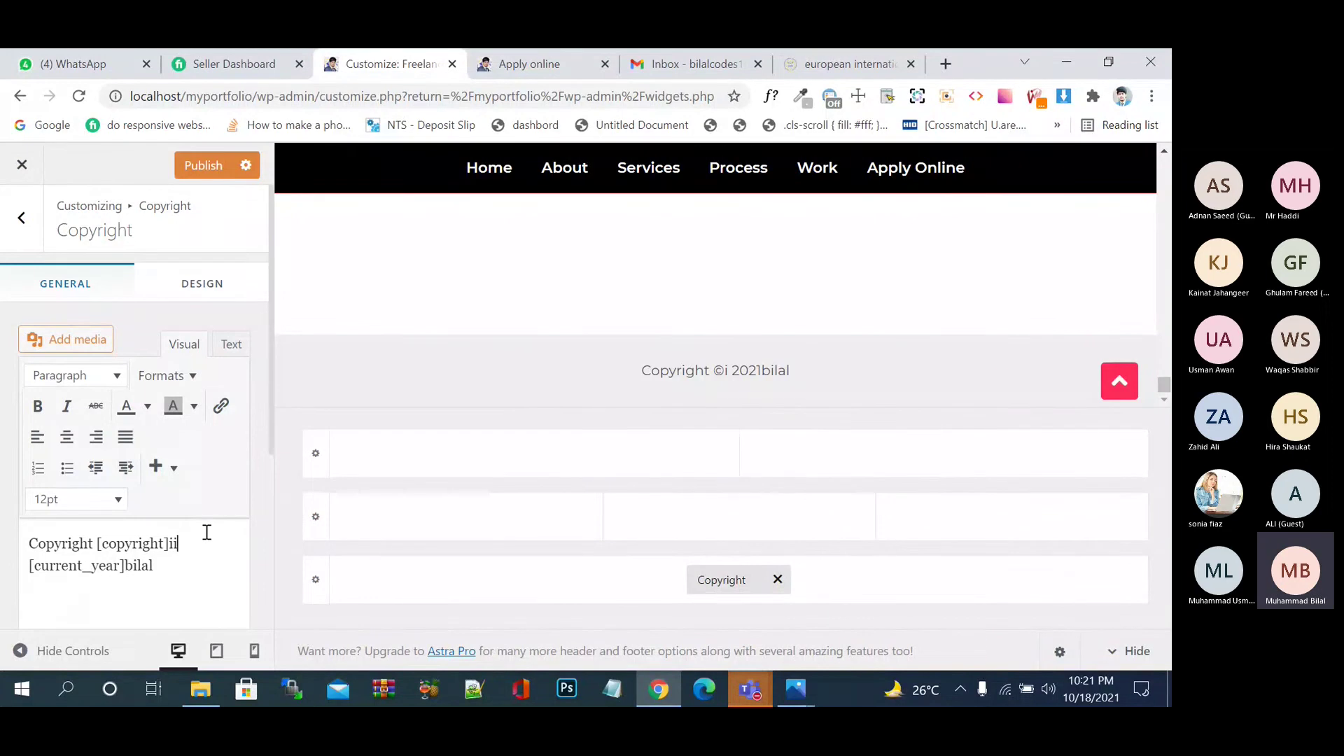
key(BackSpace)
key(BackSpace)
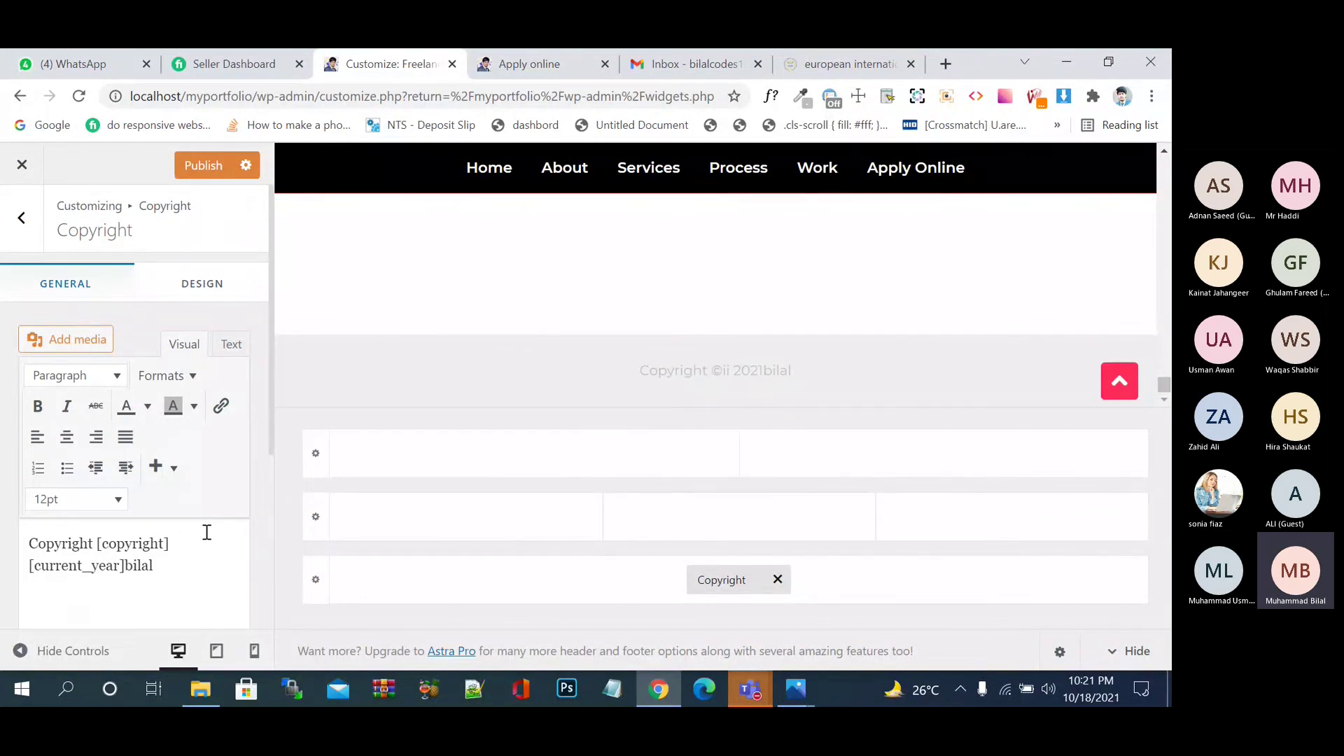
click(214, 165)
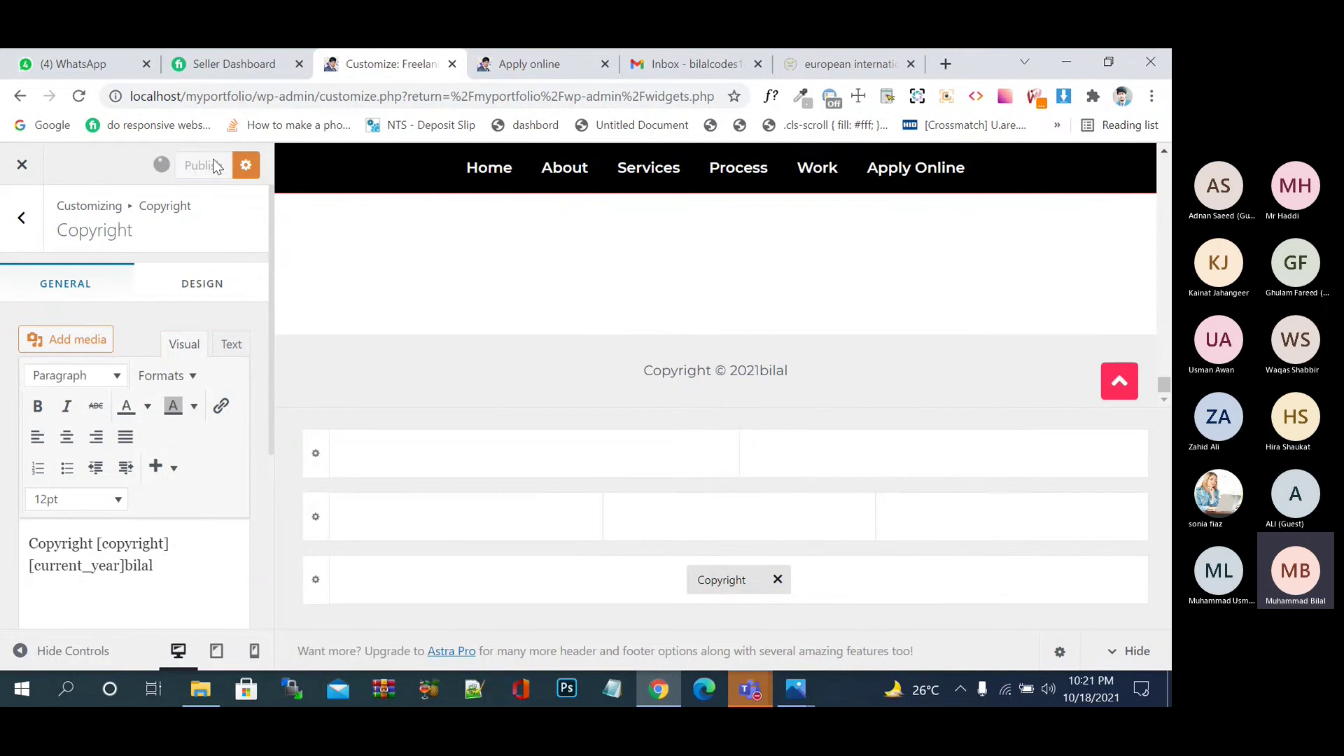
click(553, 70)
click(89, 98)
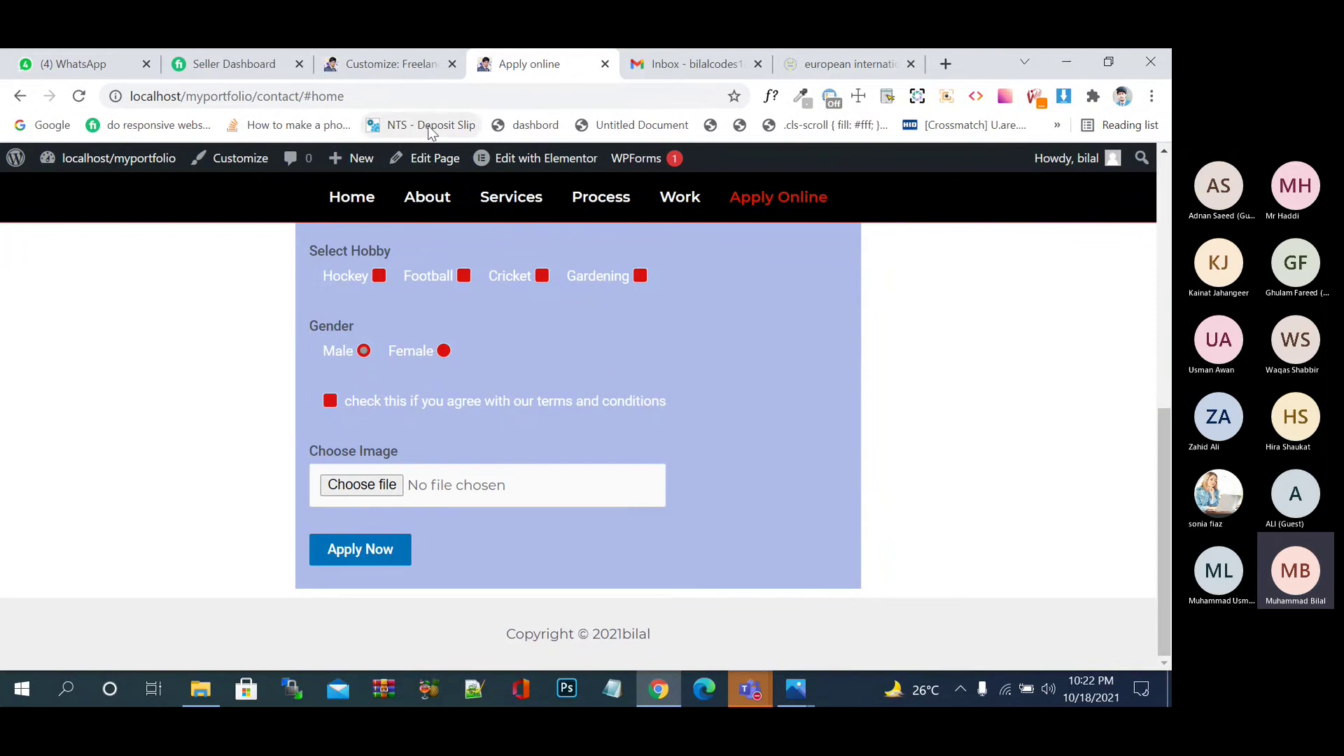
click(411, 63)
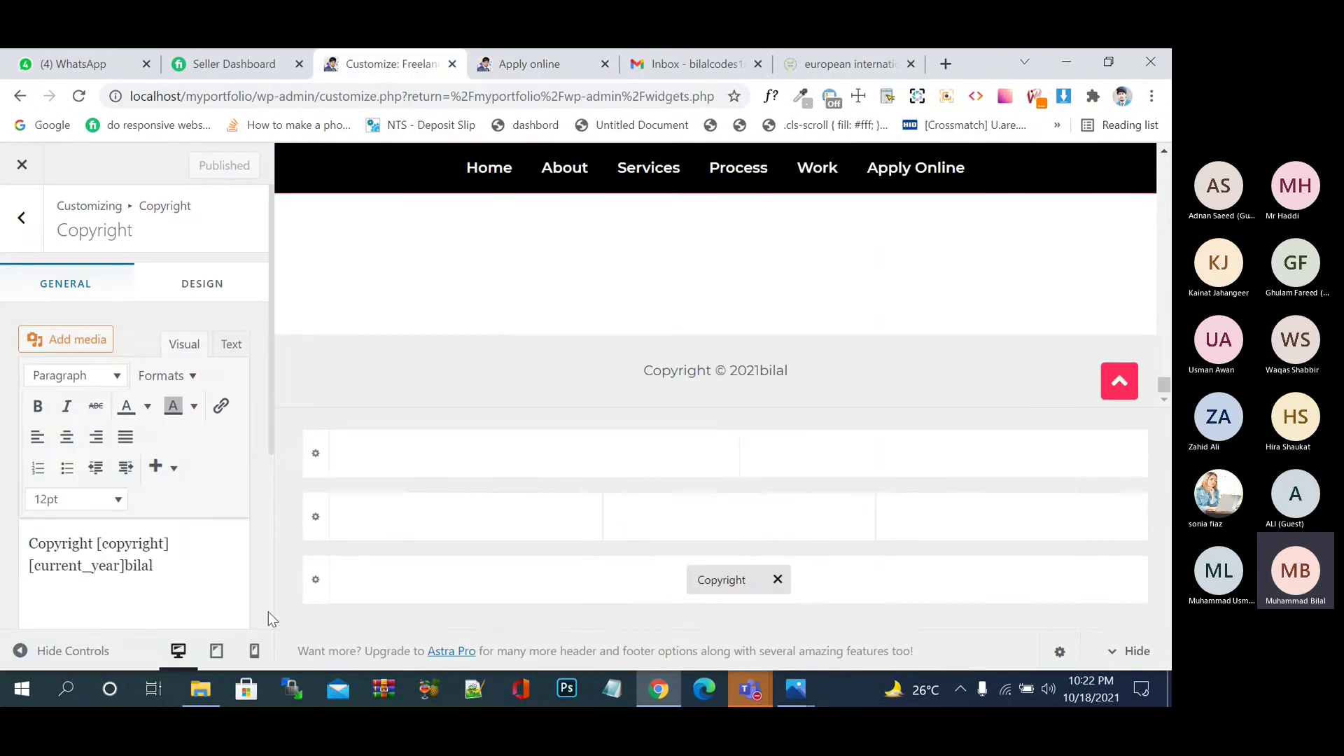
- Set the Below Footer row to 2 columns
click(313, 593)
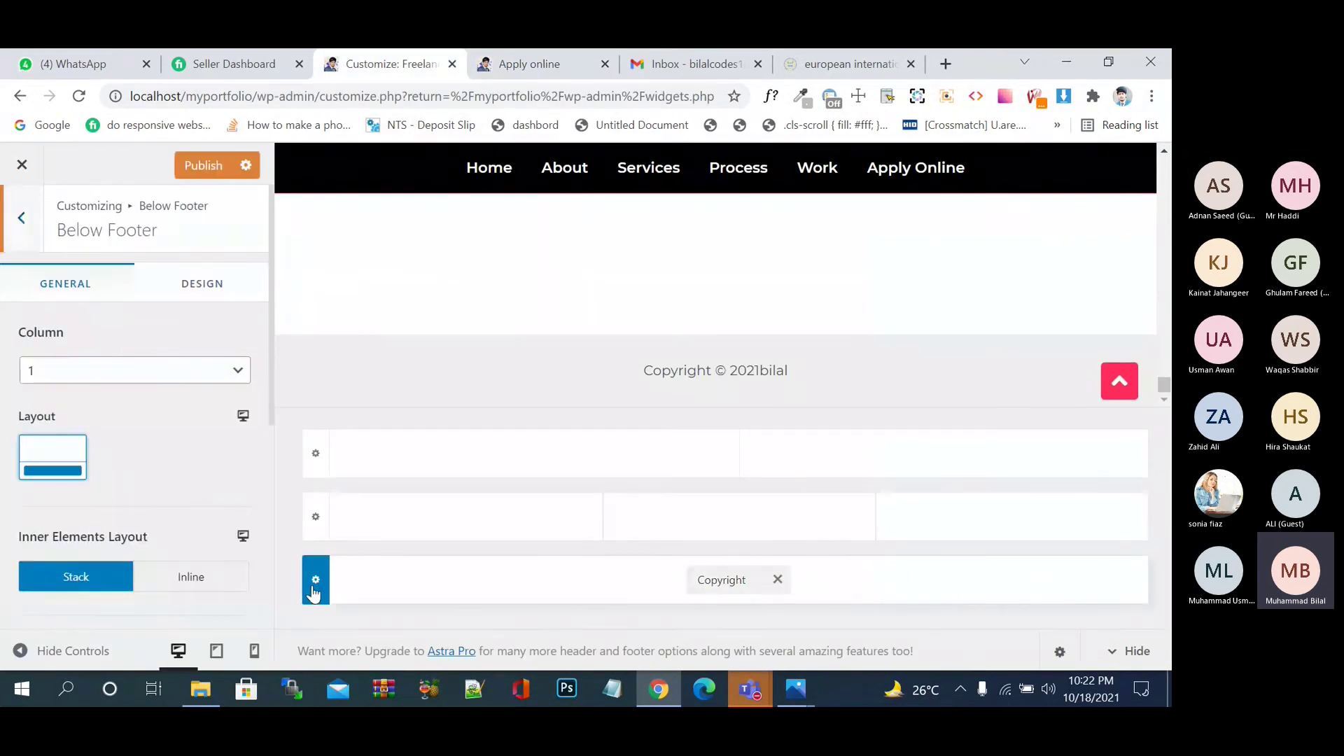
click(151, 375)
click(152, 413)
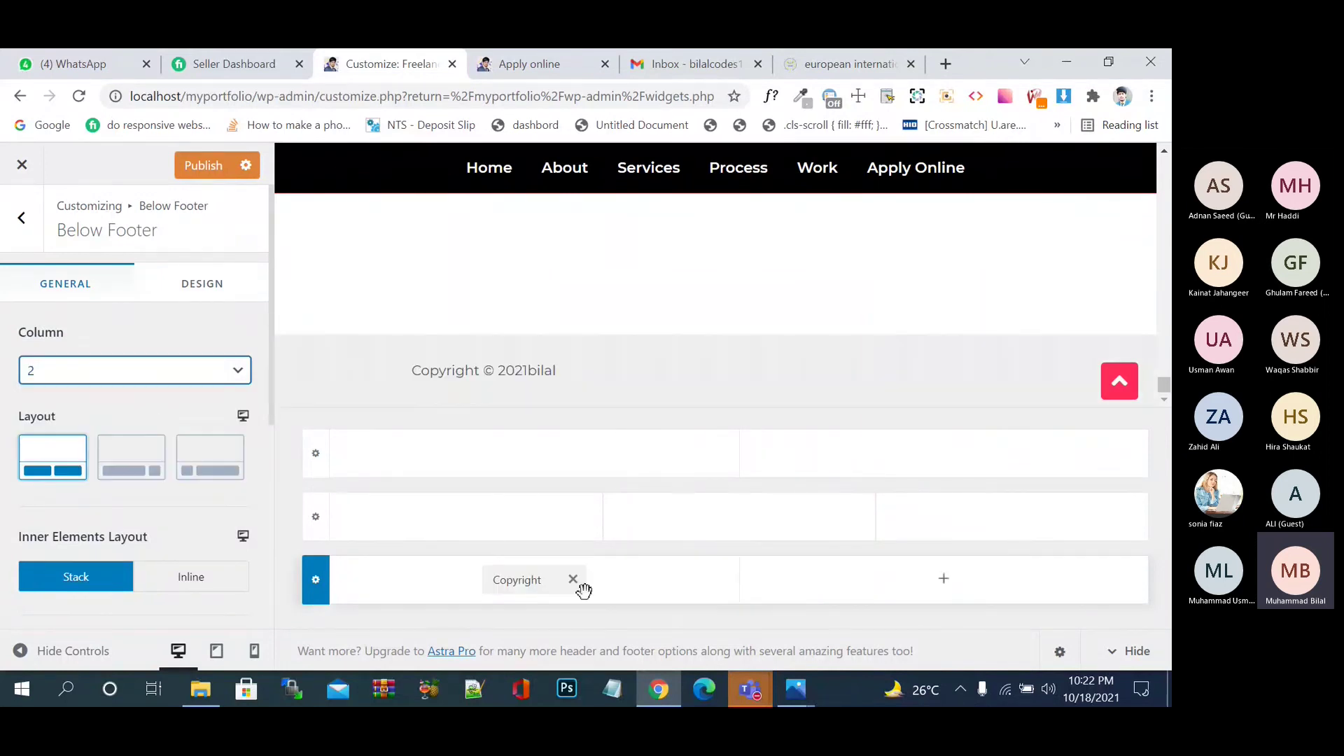
- Add Social icons to the right column, publish, and view the live Apply online page
click(941, 583)
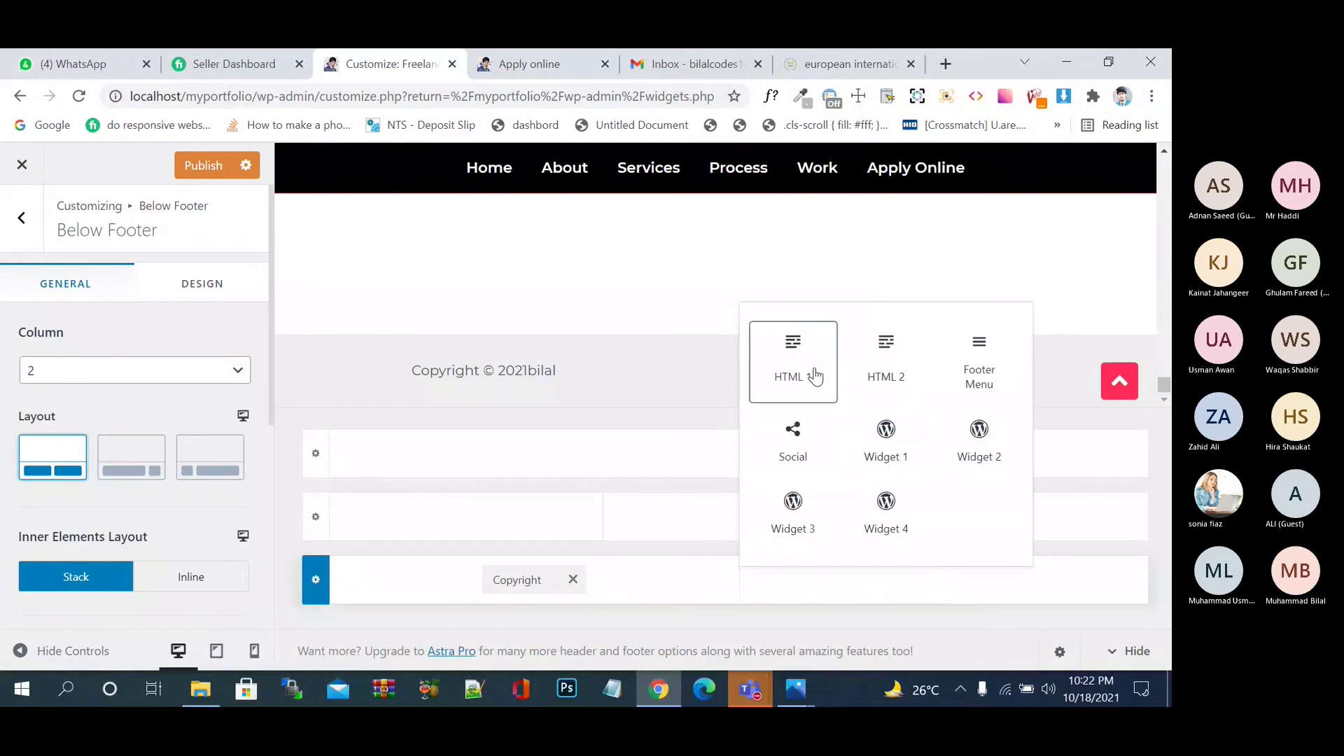
click(800, 451)
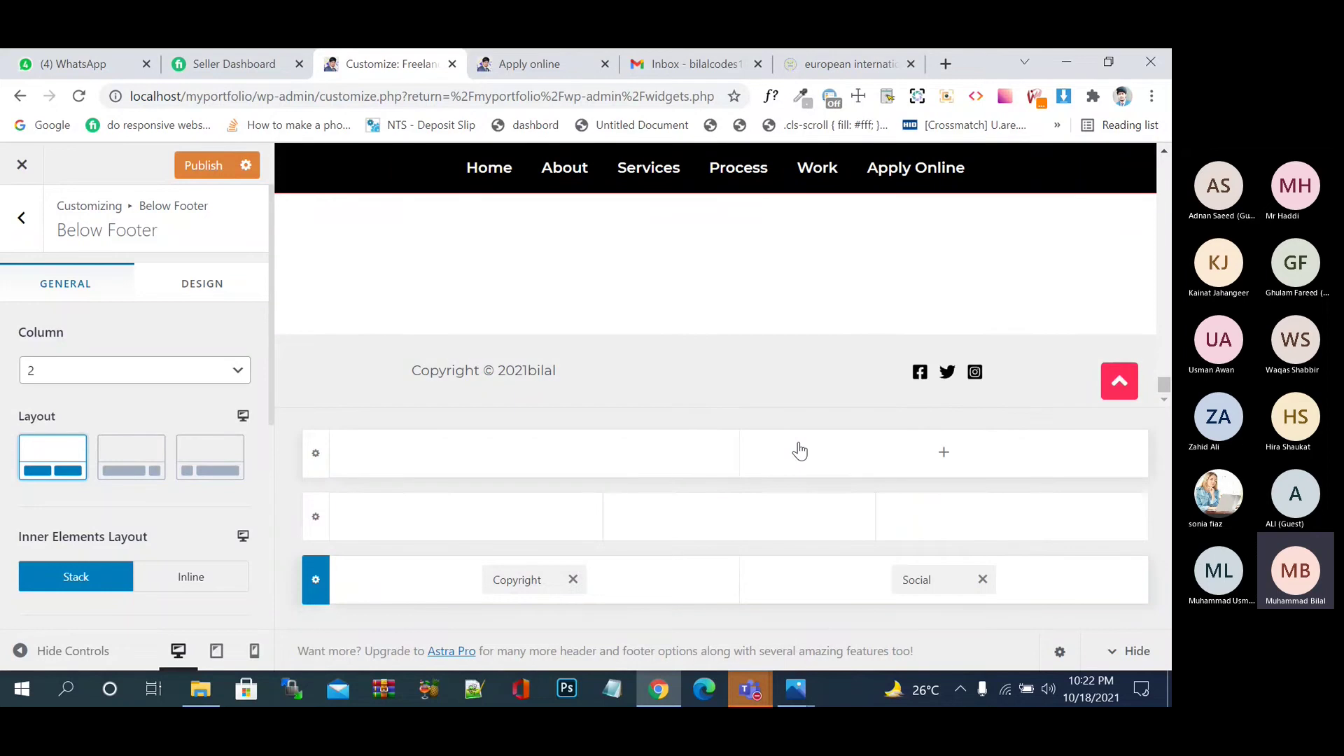
click(929, 587)
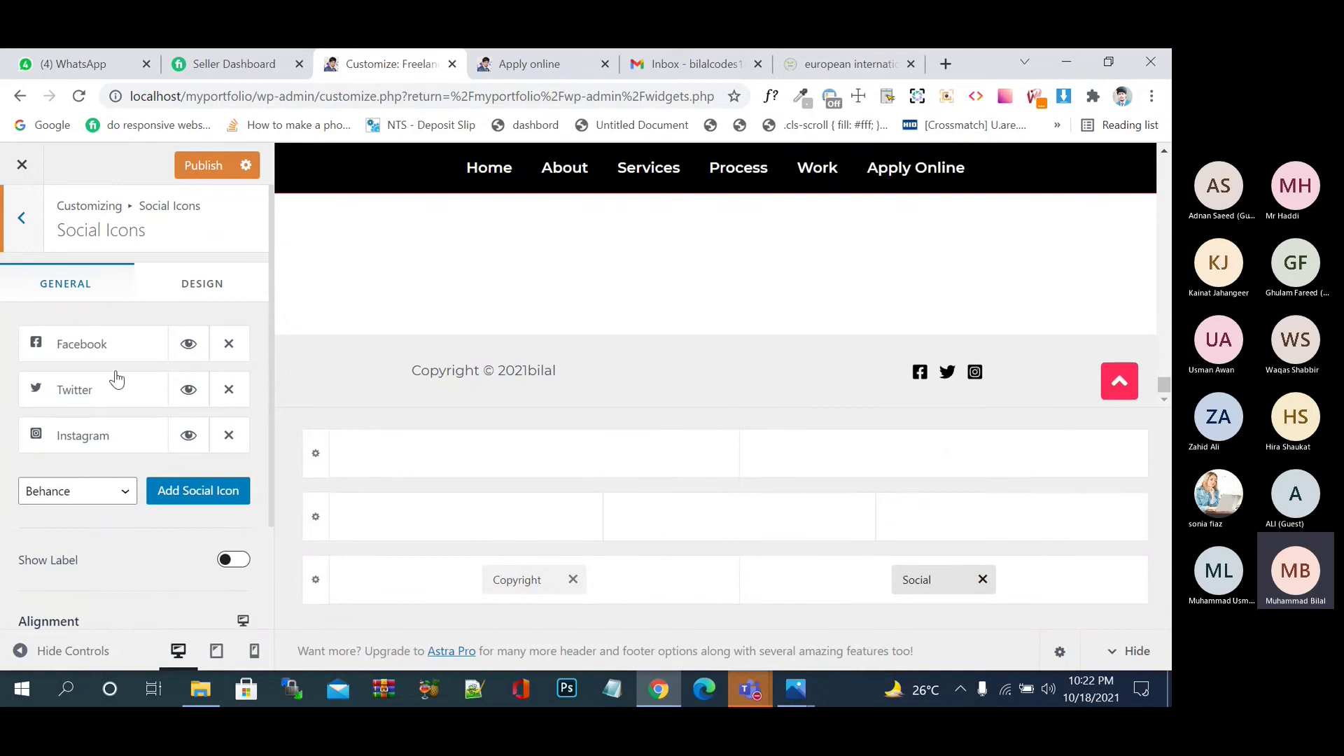
click(203, 166)
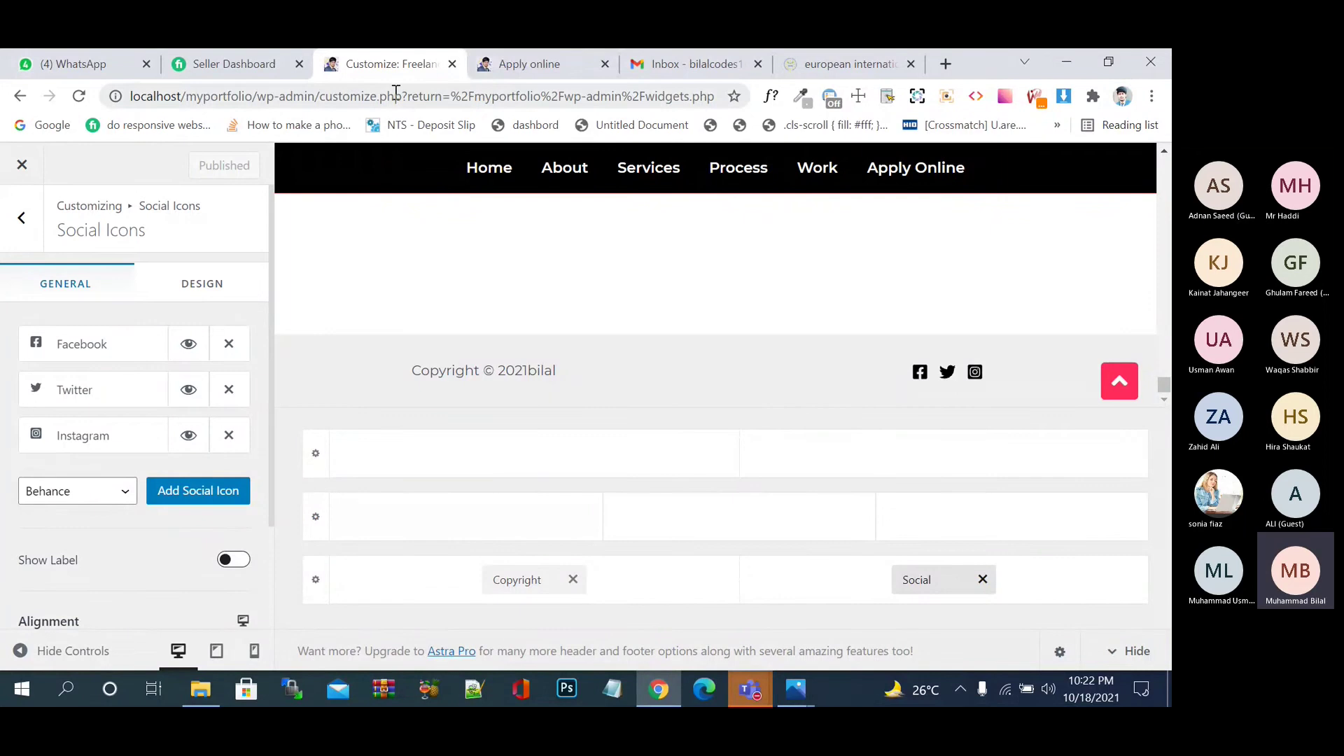
click(506, 74)
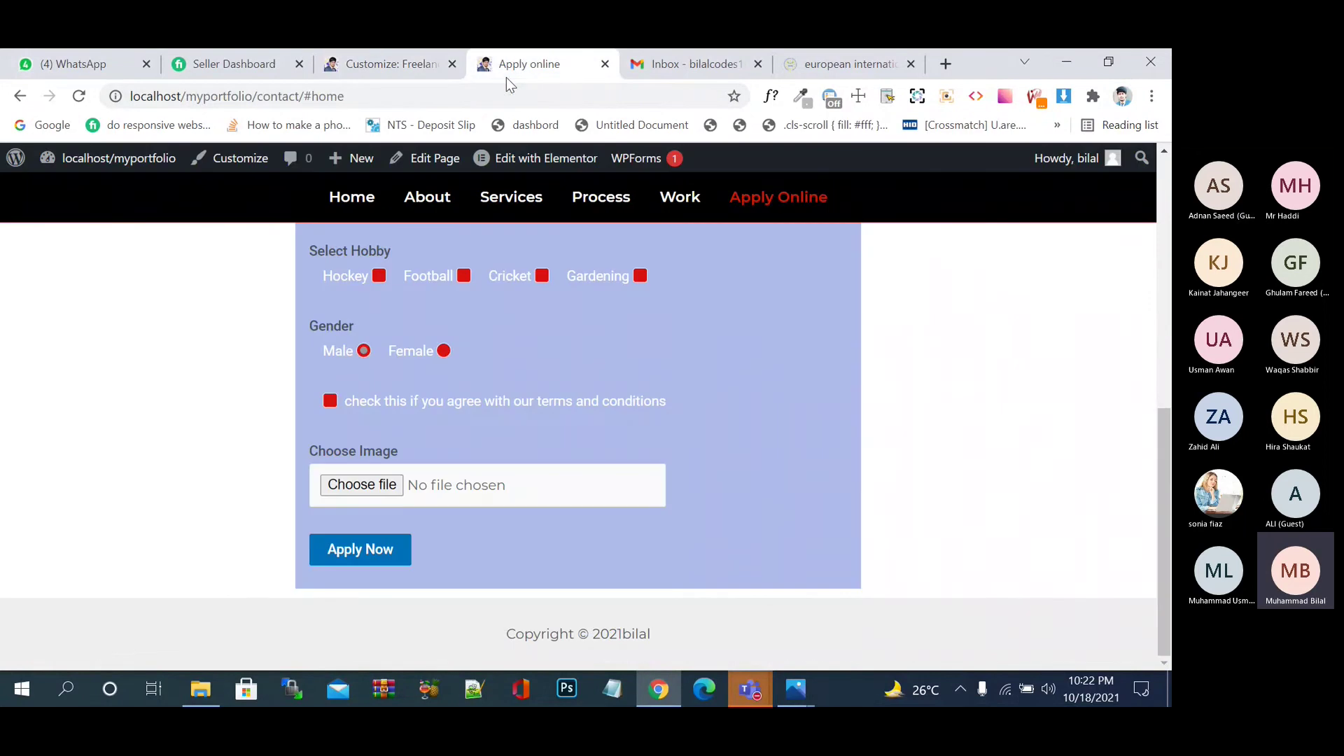
click(80, 98)
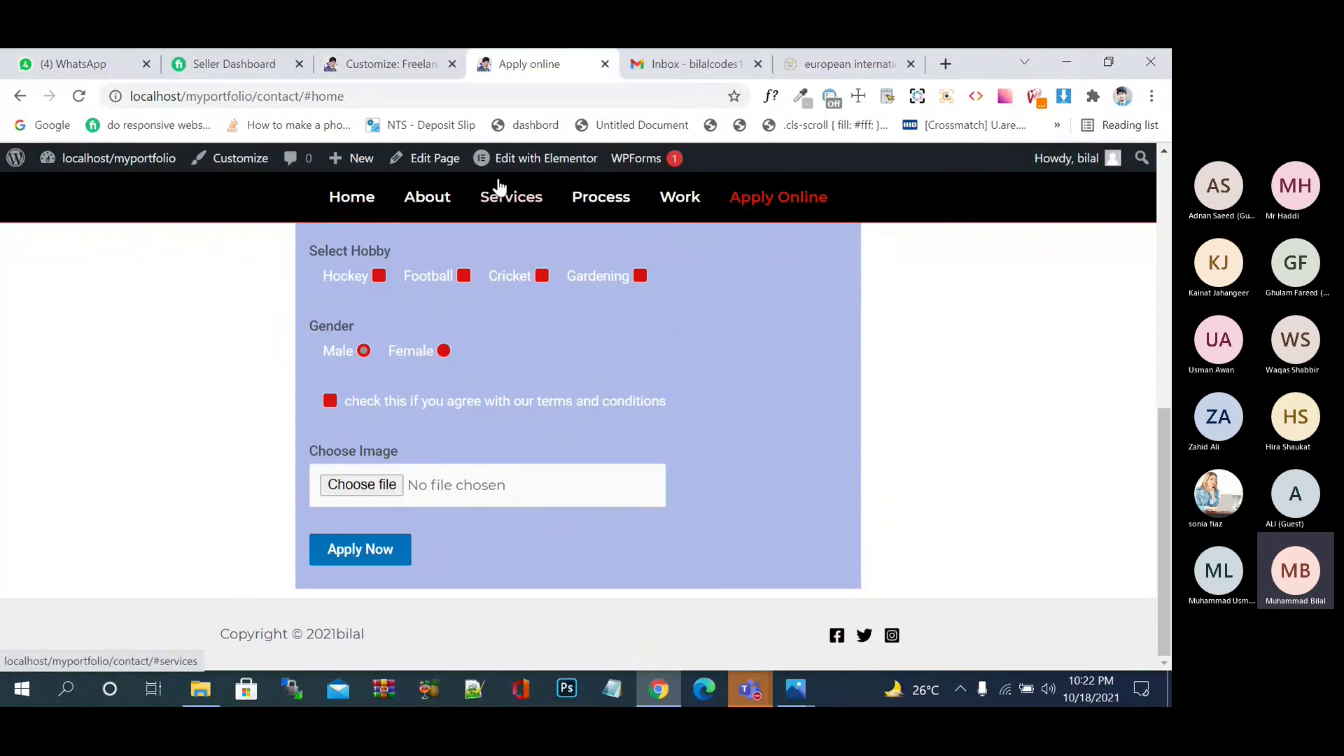
click(359, 64)
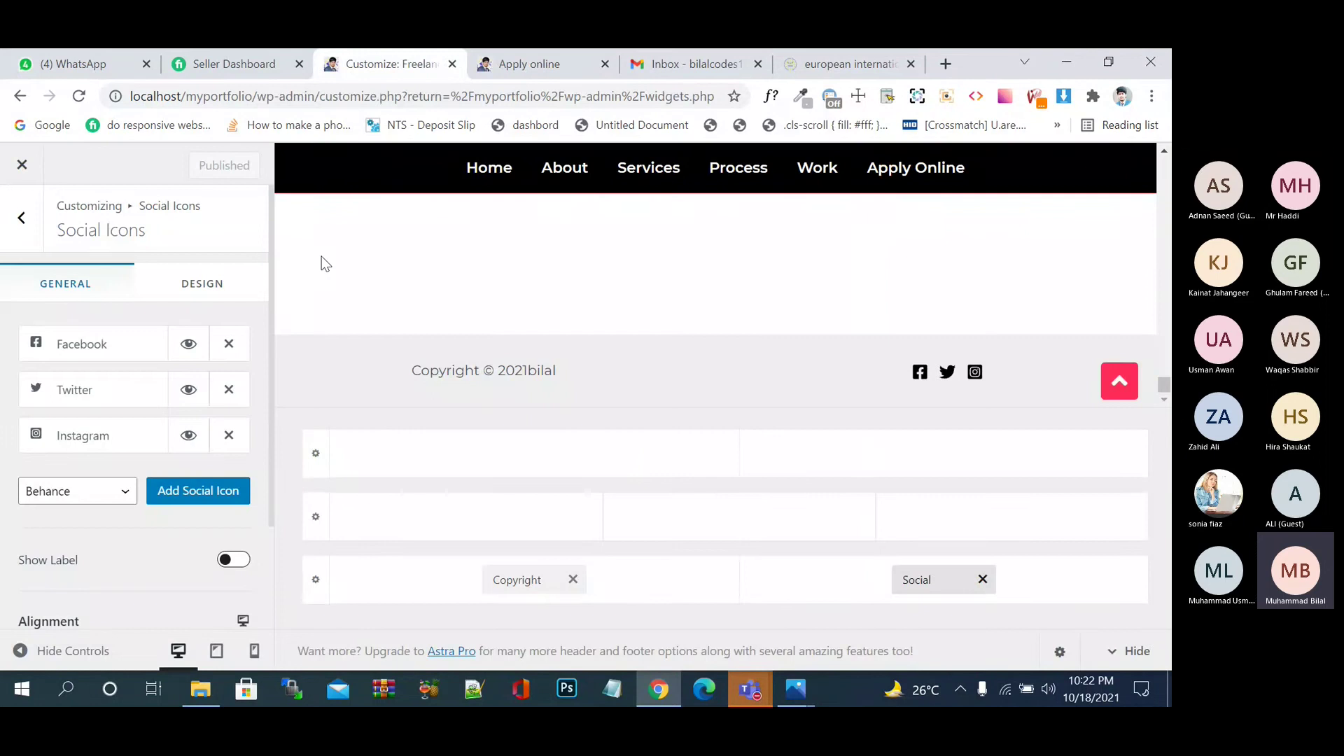
click(112, 344)
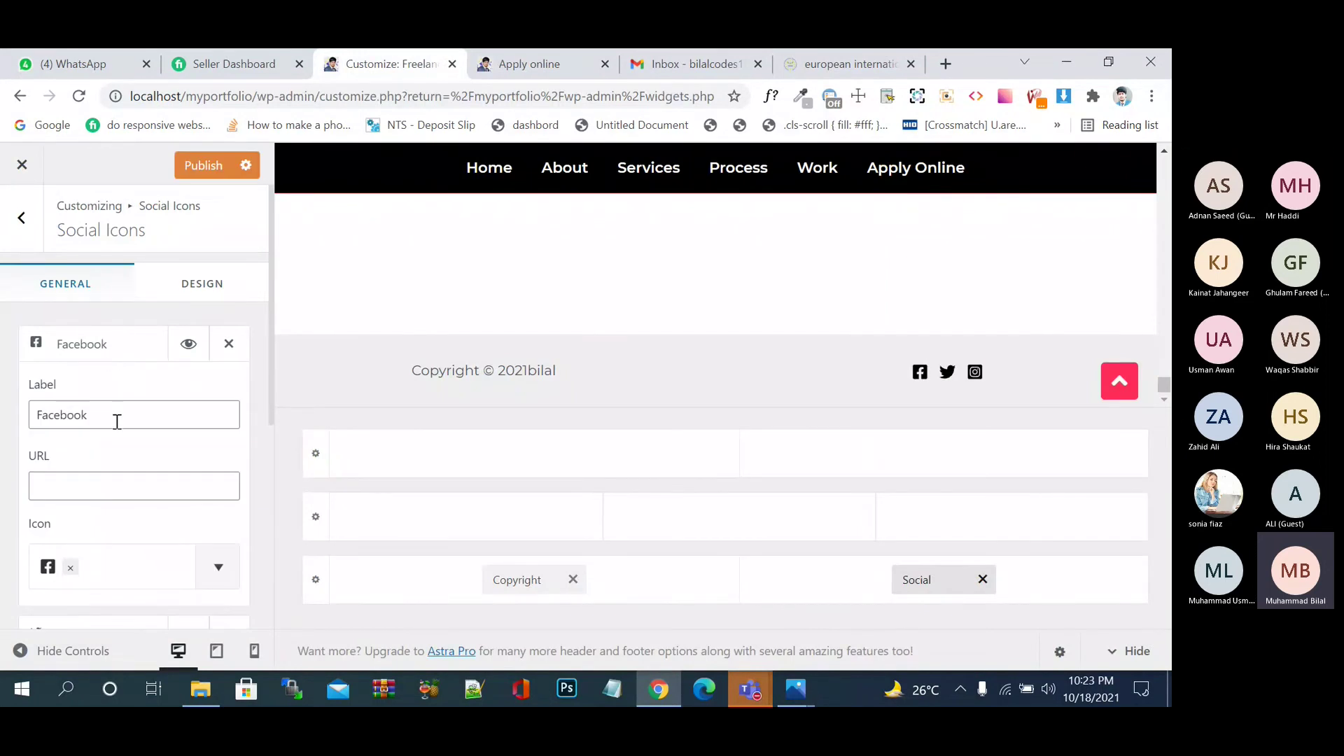
scroll(109, 490, down, 3)
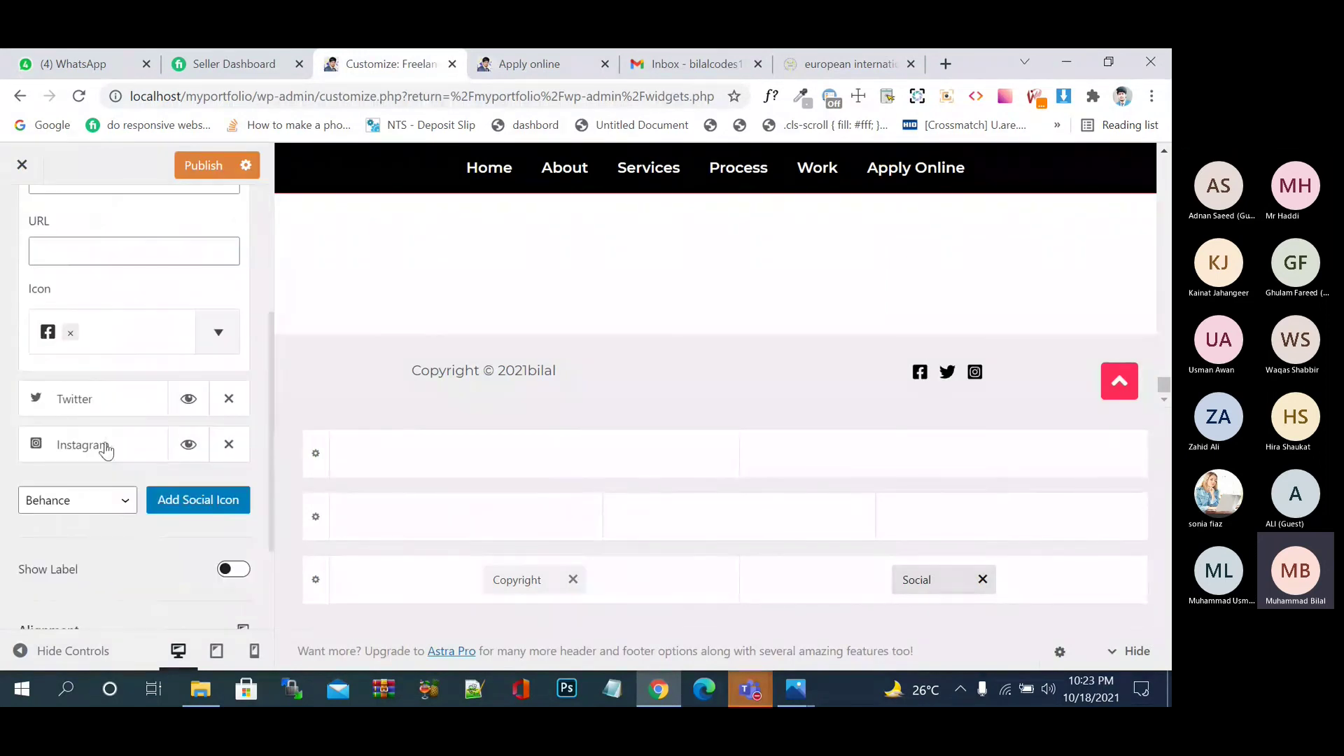
scroll(133, 488, down, 2)
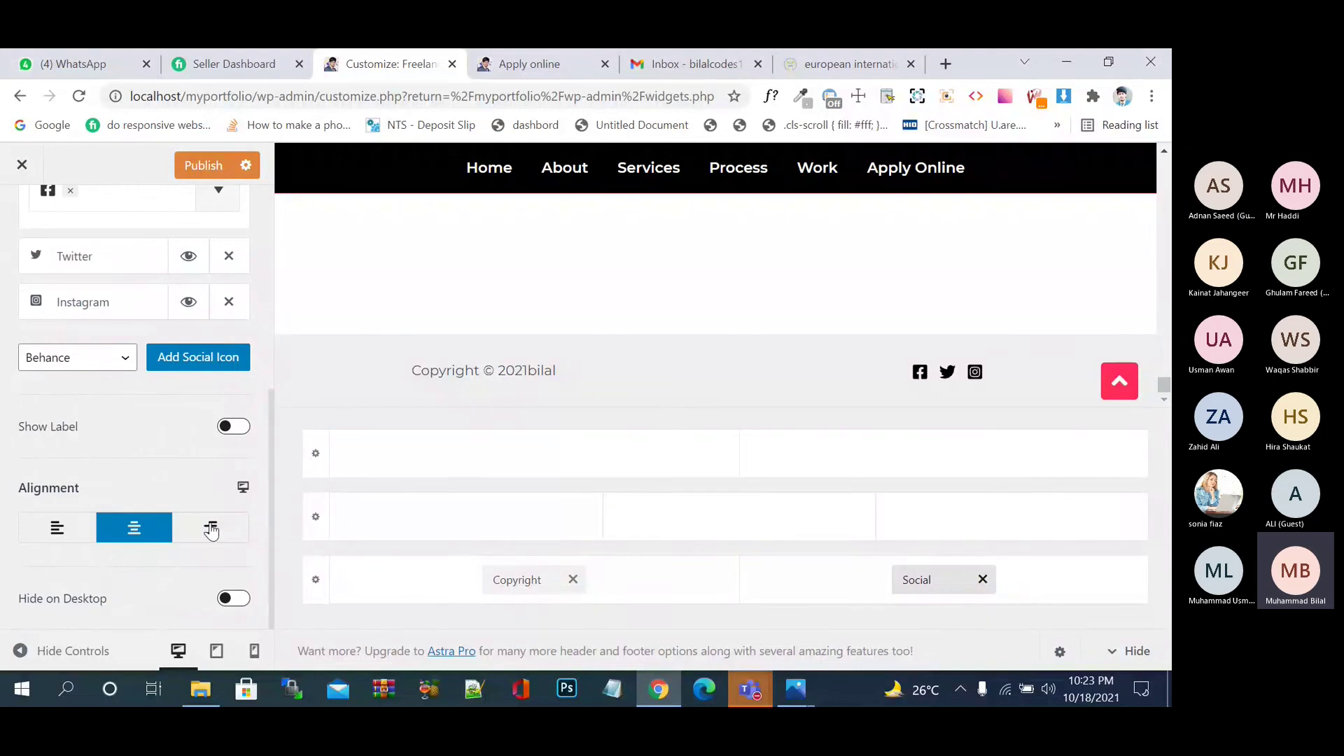
scroll(154, 561, up, 5)
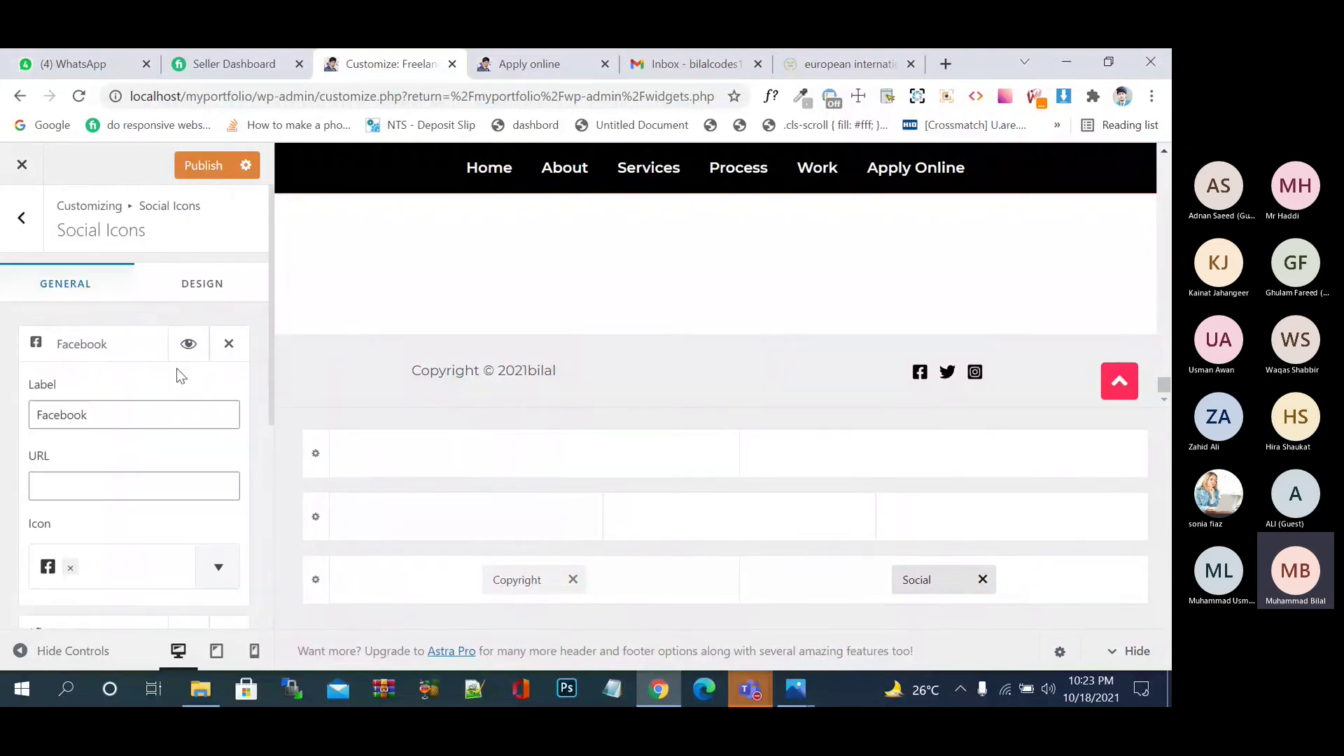
- Set the Below Footer row to a single column
click(313, 590)
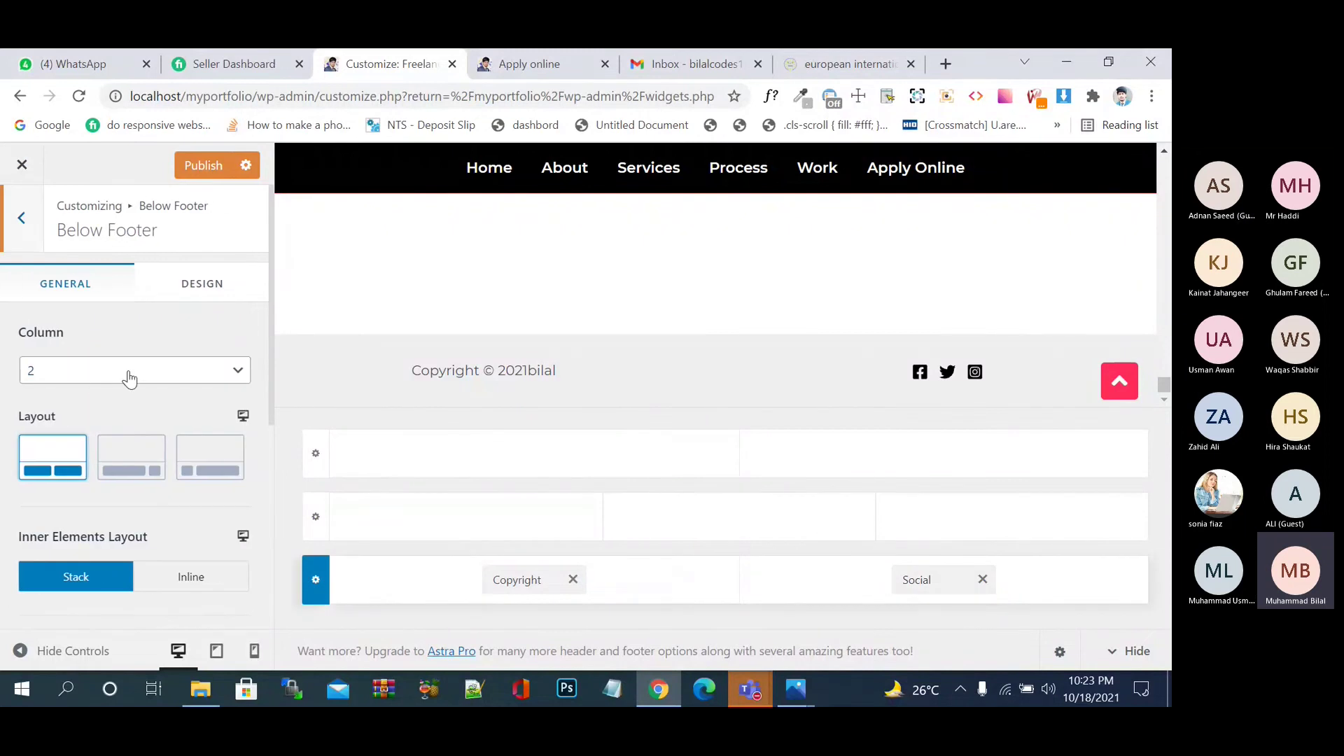
click(161, 375)
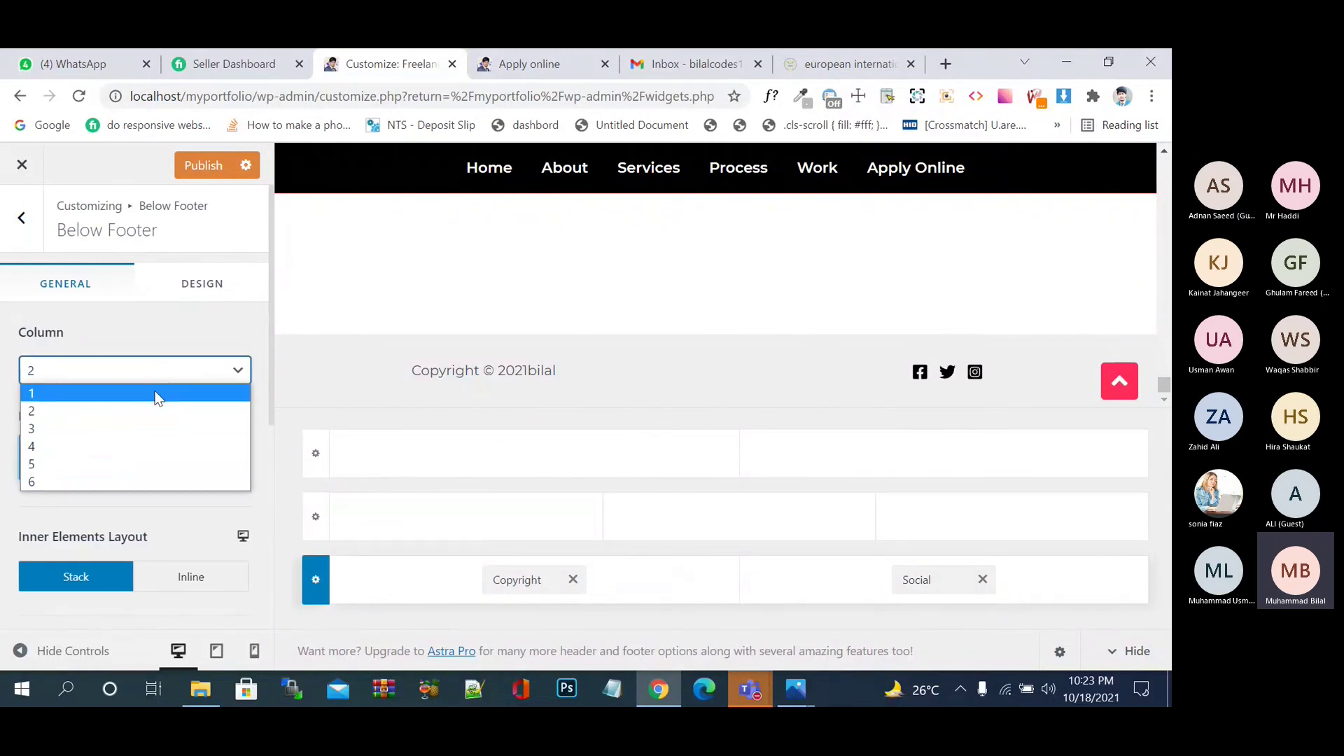
click(157, 395)
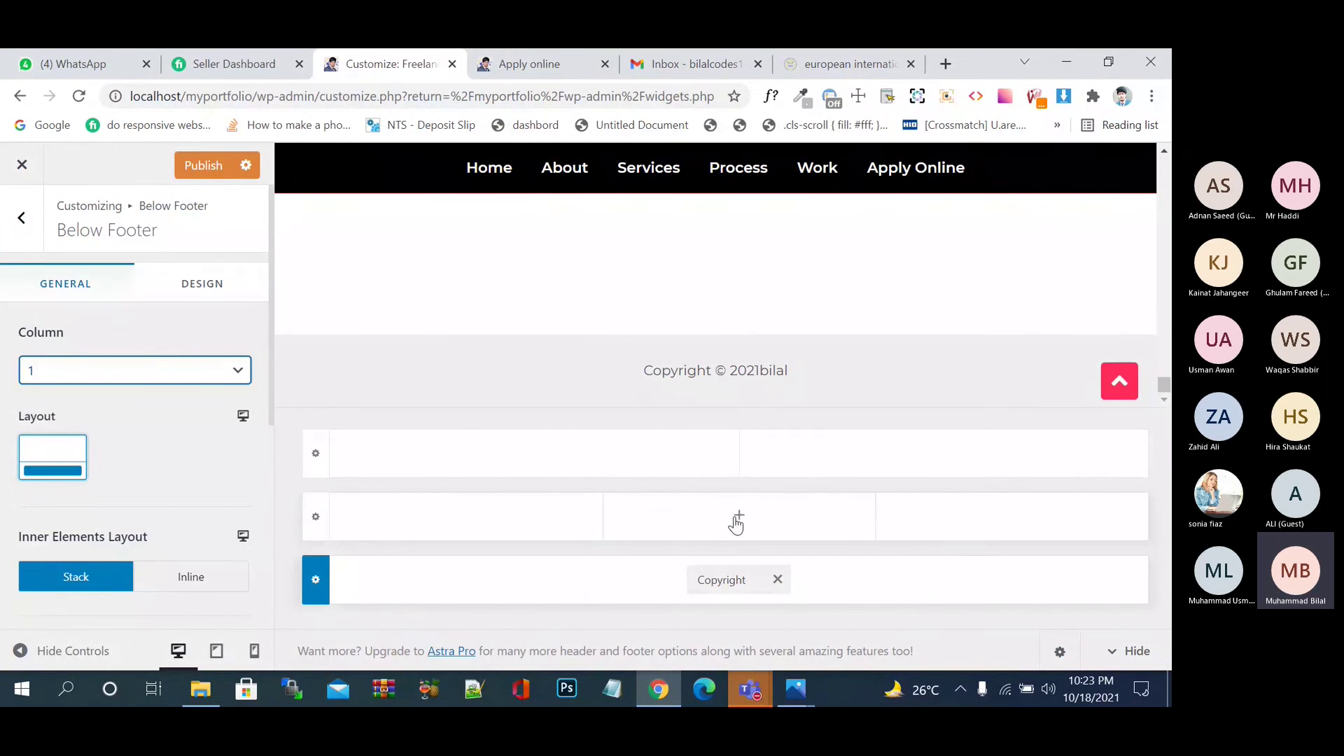
- Add HTML 1 to the middle footer row, remove it again, and reopen the element picker
click(737, 520)
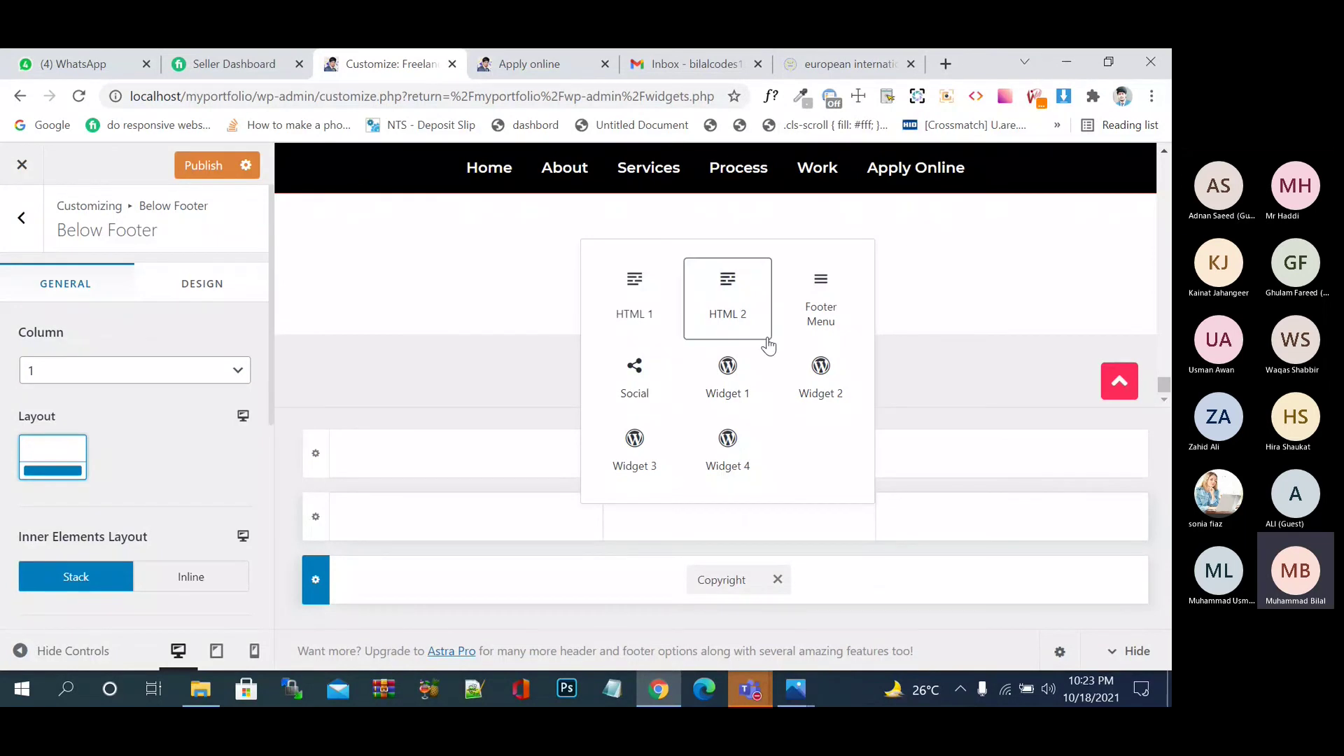
click(639, 299)
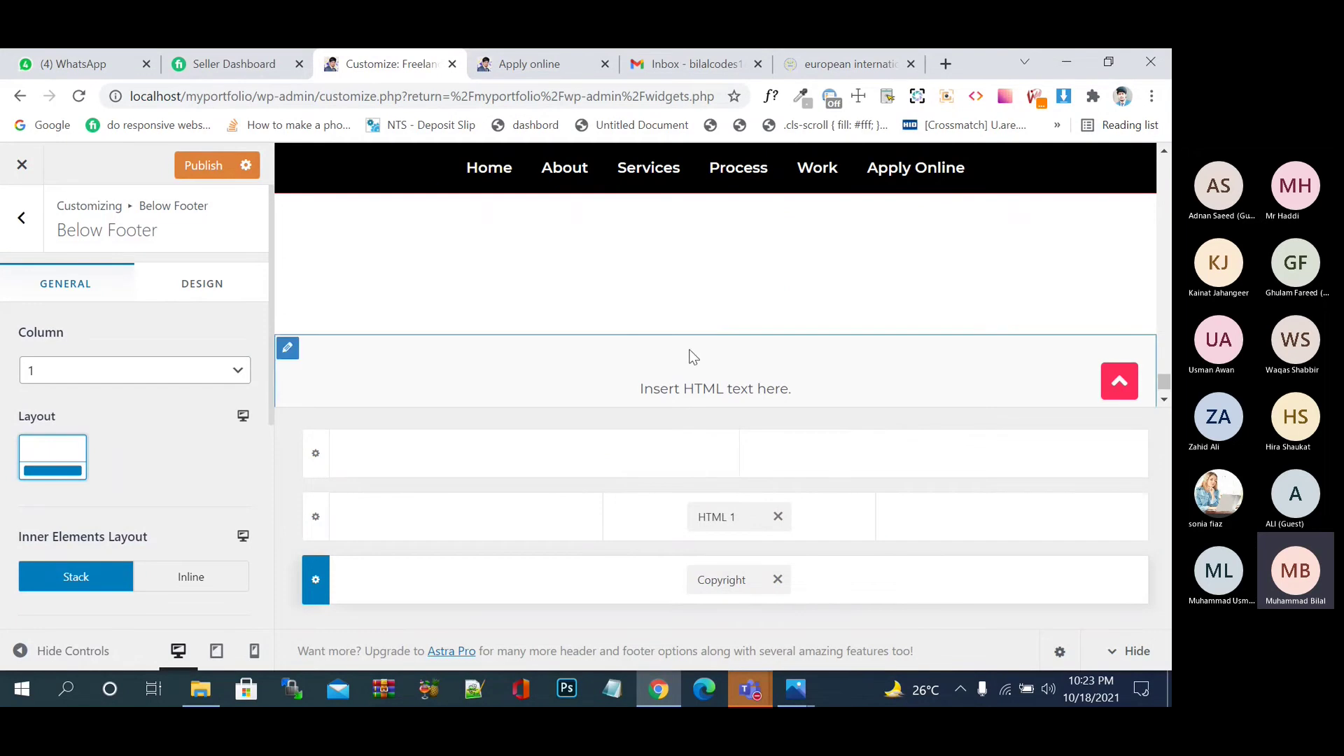
click(778, 517)
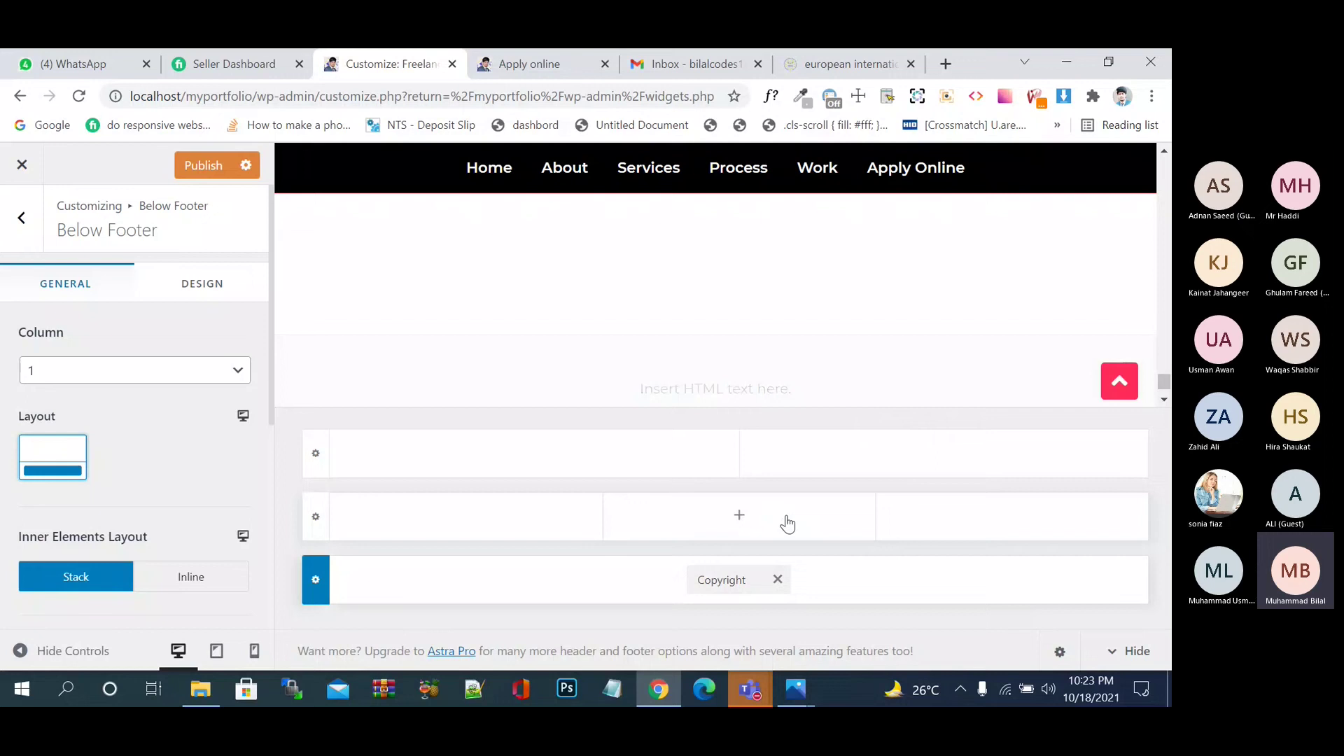
click(741, 518)
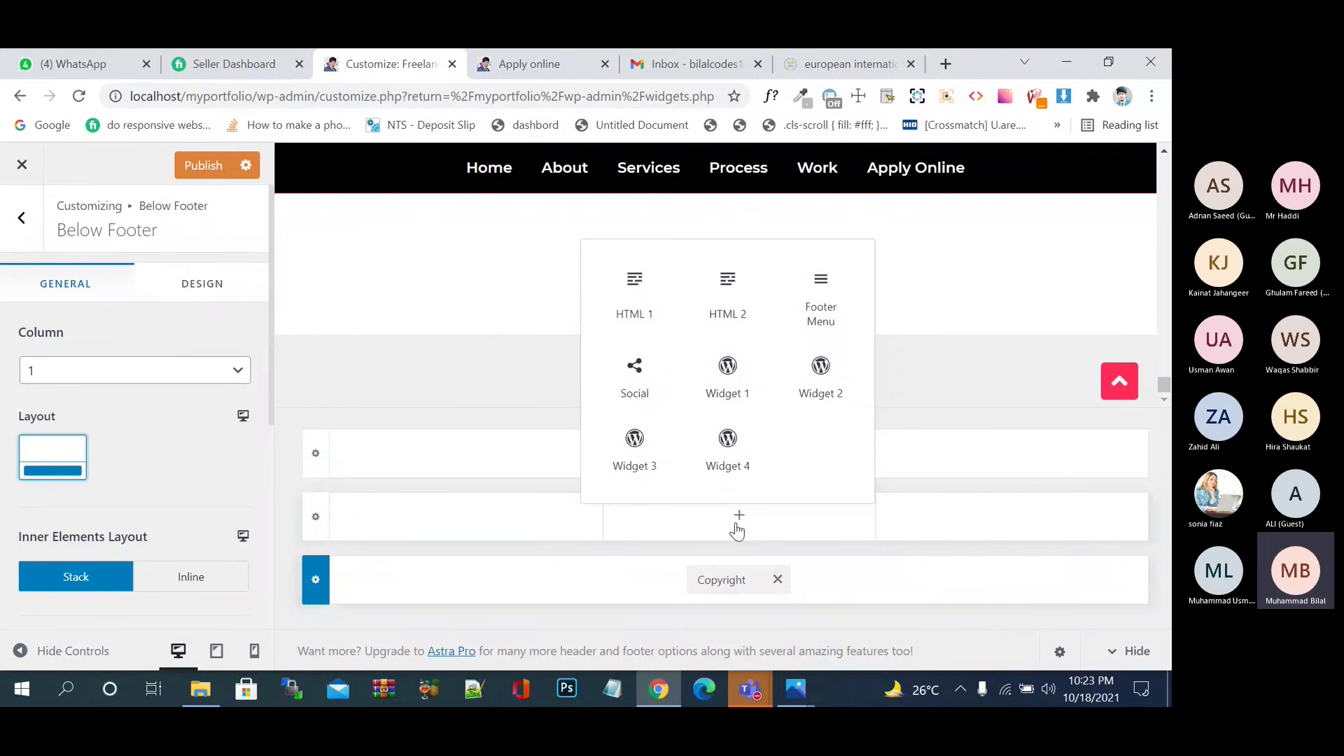
- Put Social in the middle row's centre and Footer Menu in its left column, then view eiooc.com's footer
click(732, 528)
click(729, 527)
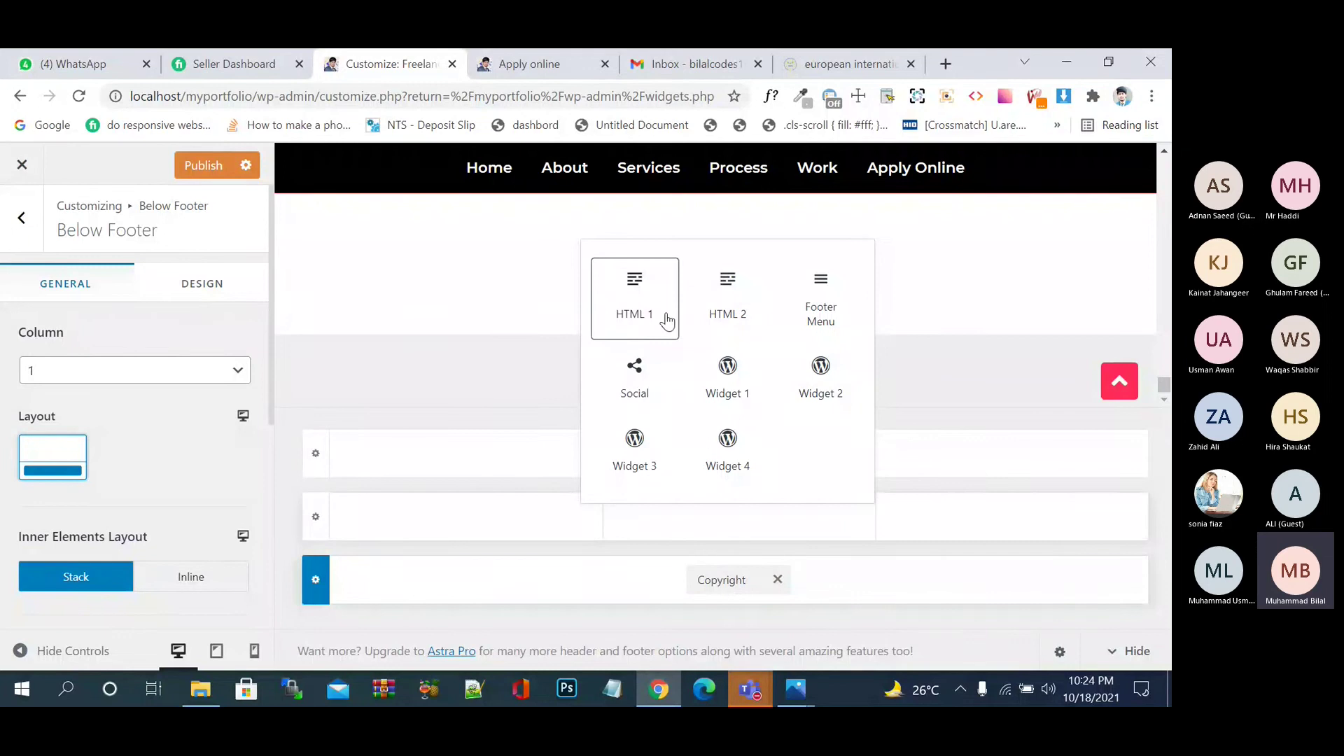
click(653, 396)
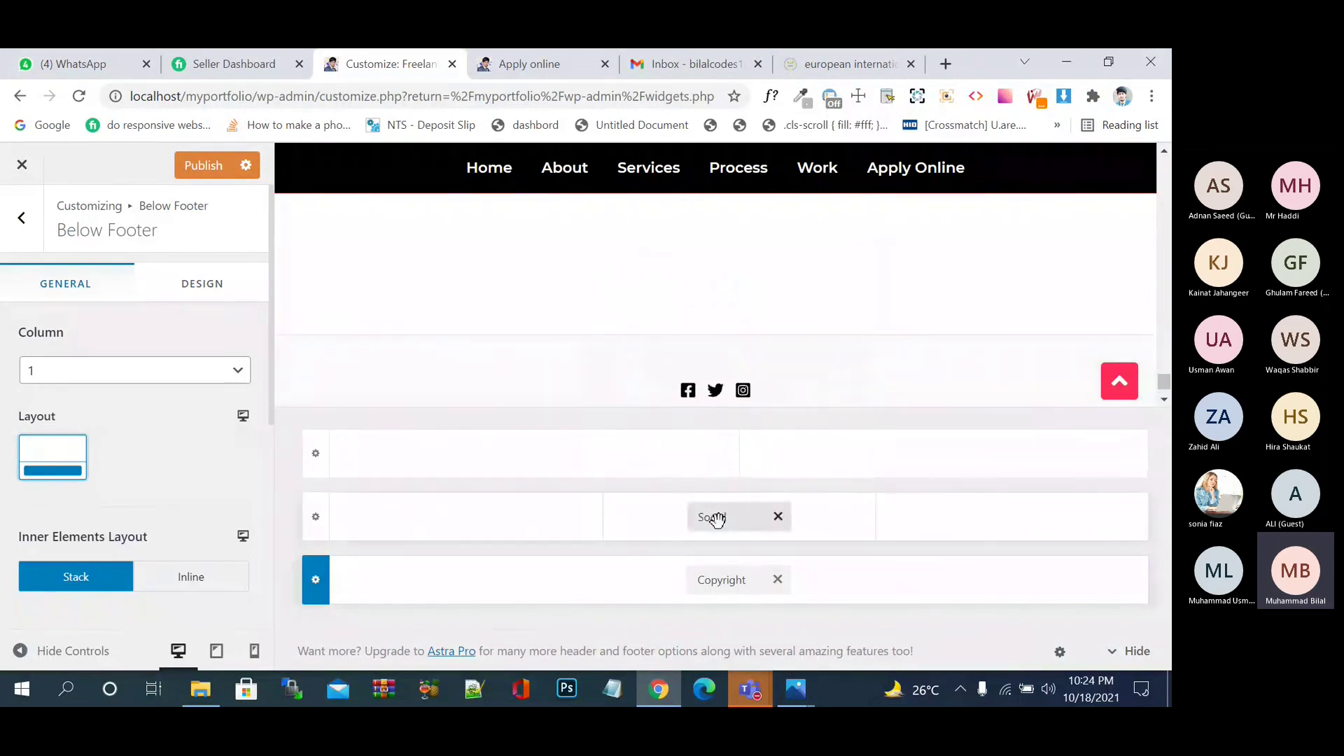
click(469, 521)
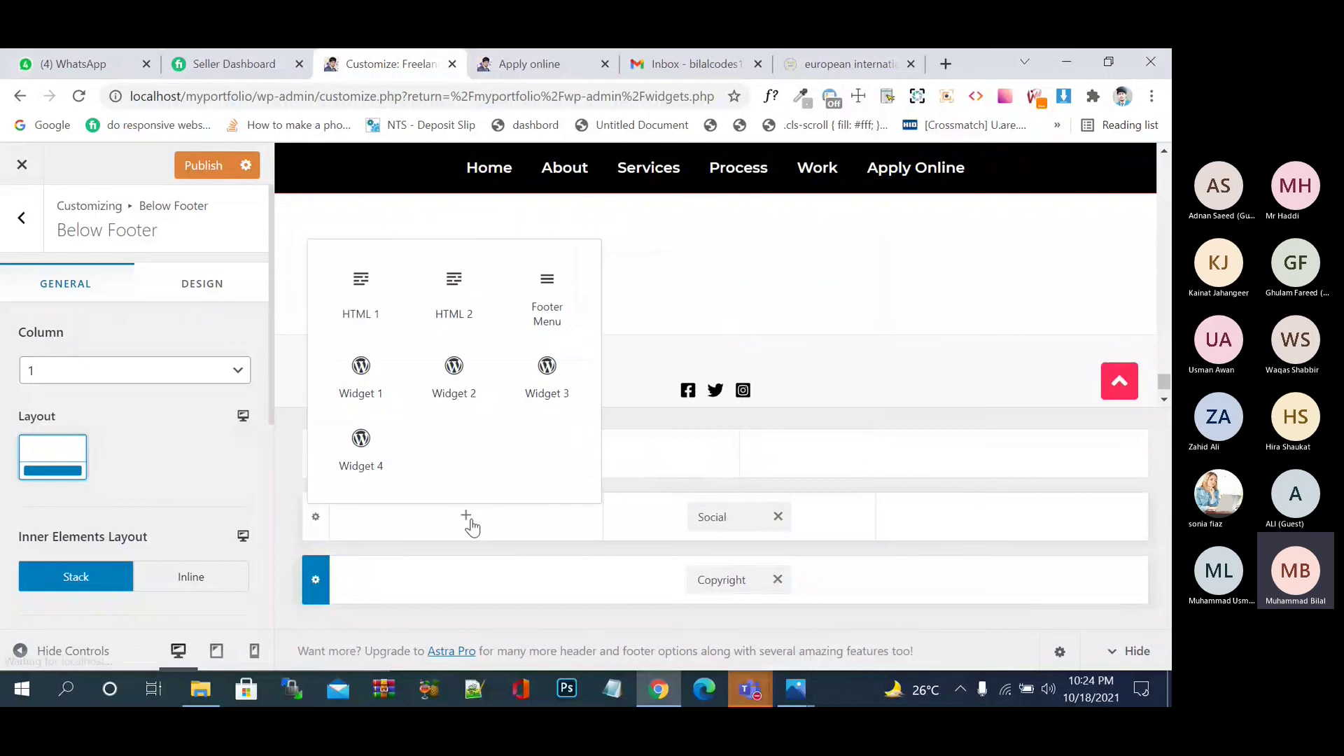
click(551, 313)
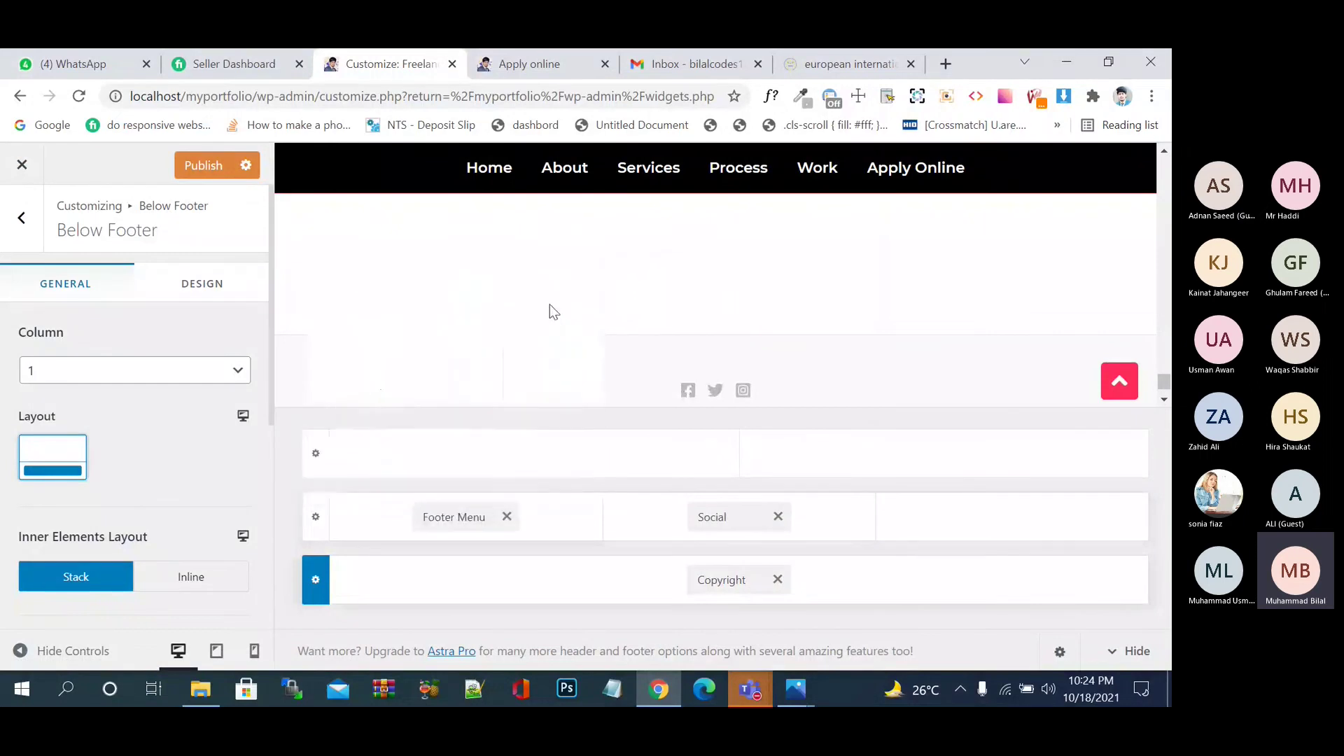
click(800, 63)
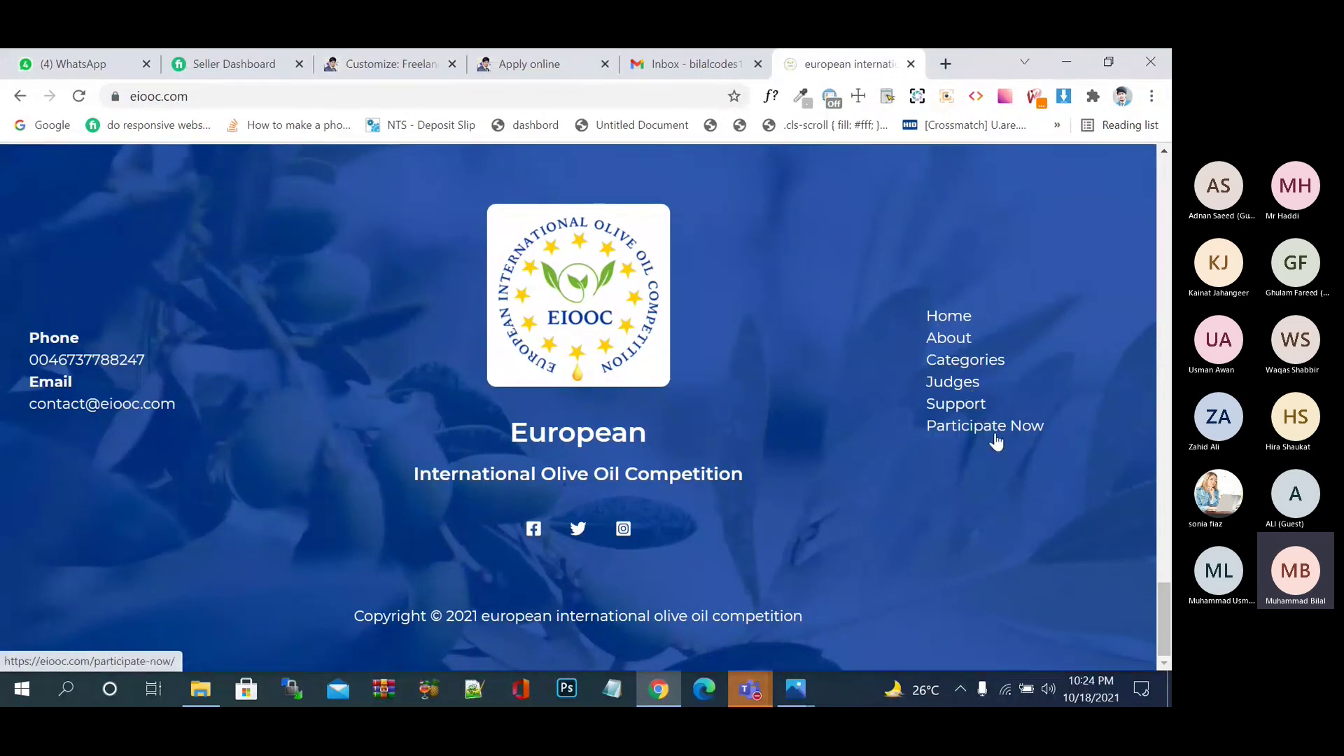
- Move the Footer Menu into the middle row's right column beside Social and publish
click(670, 64)
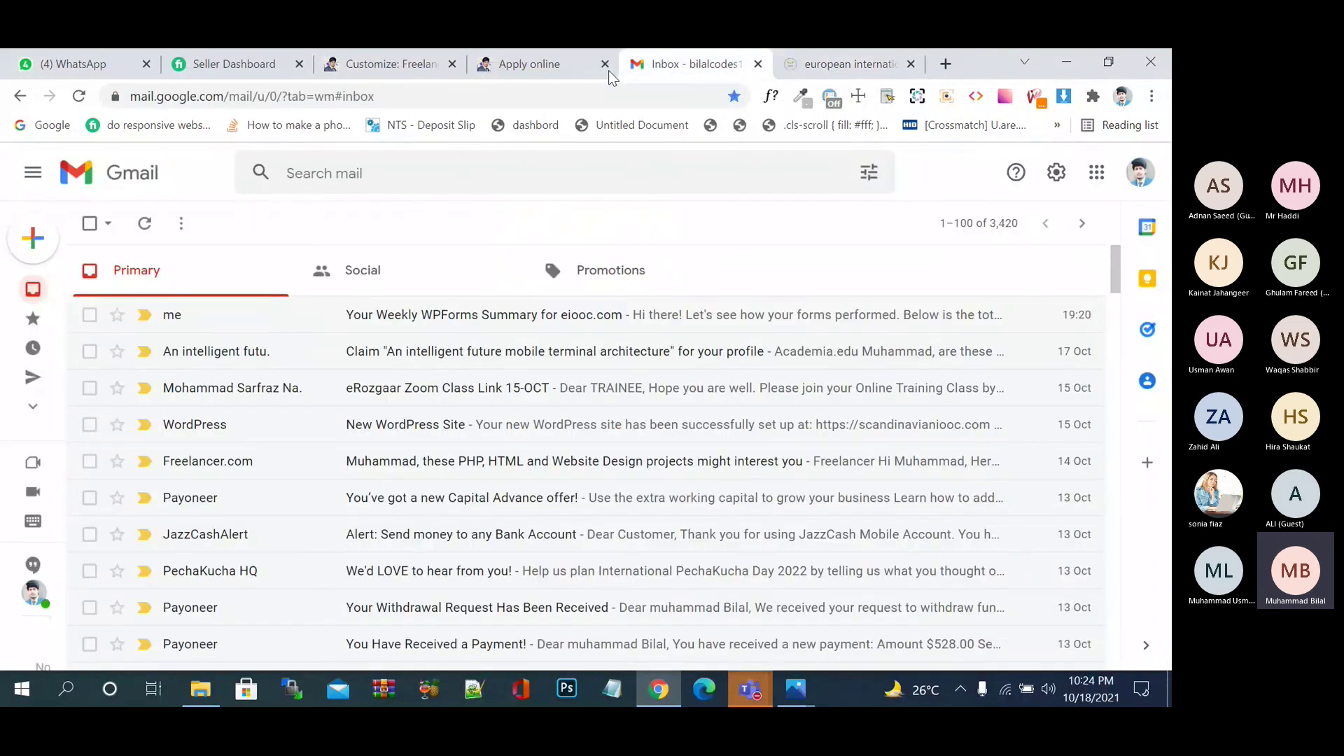
click(558, 74)
click(393, 64)
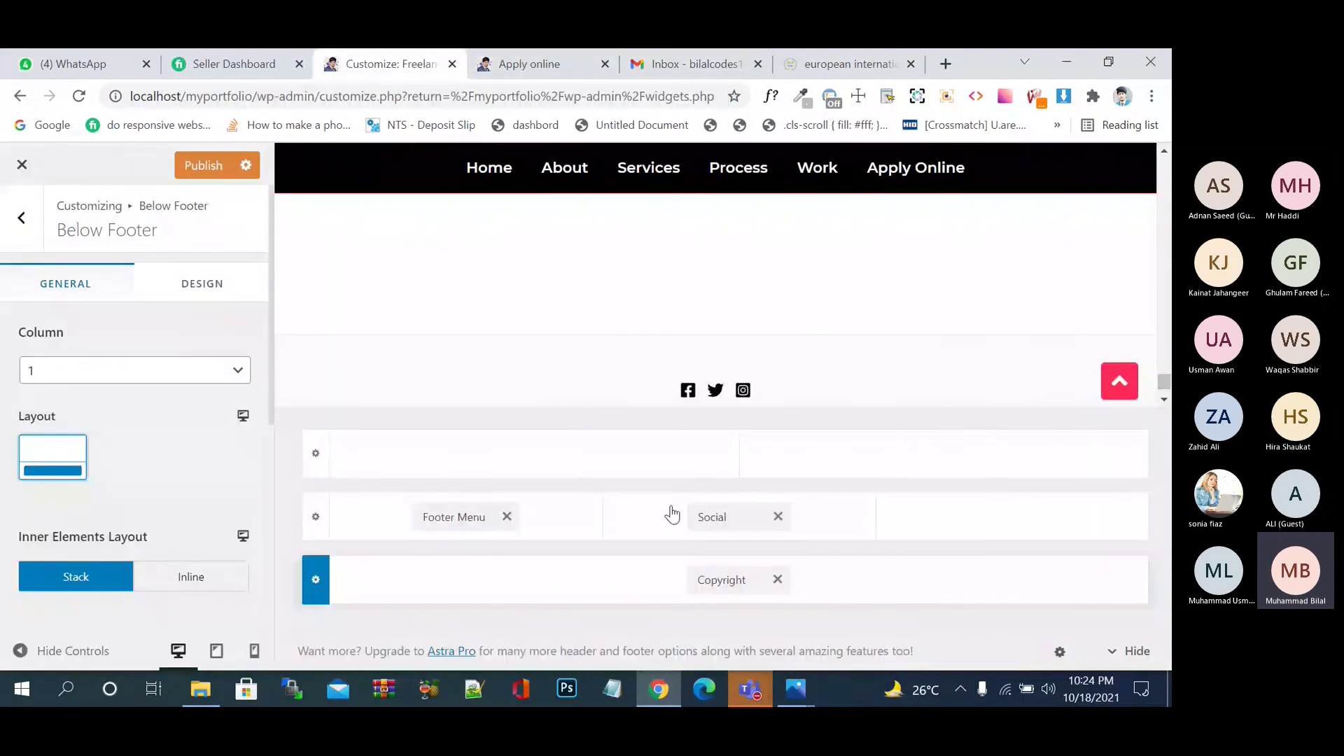
drag(442, 517, 901, 546)
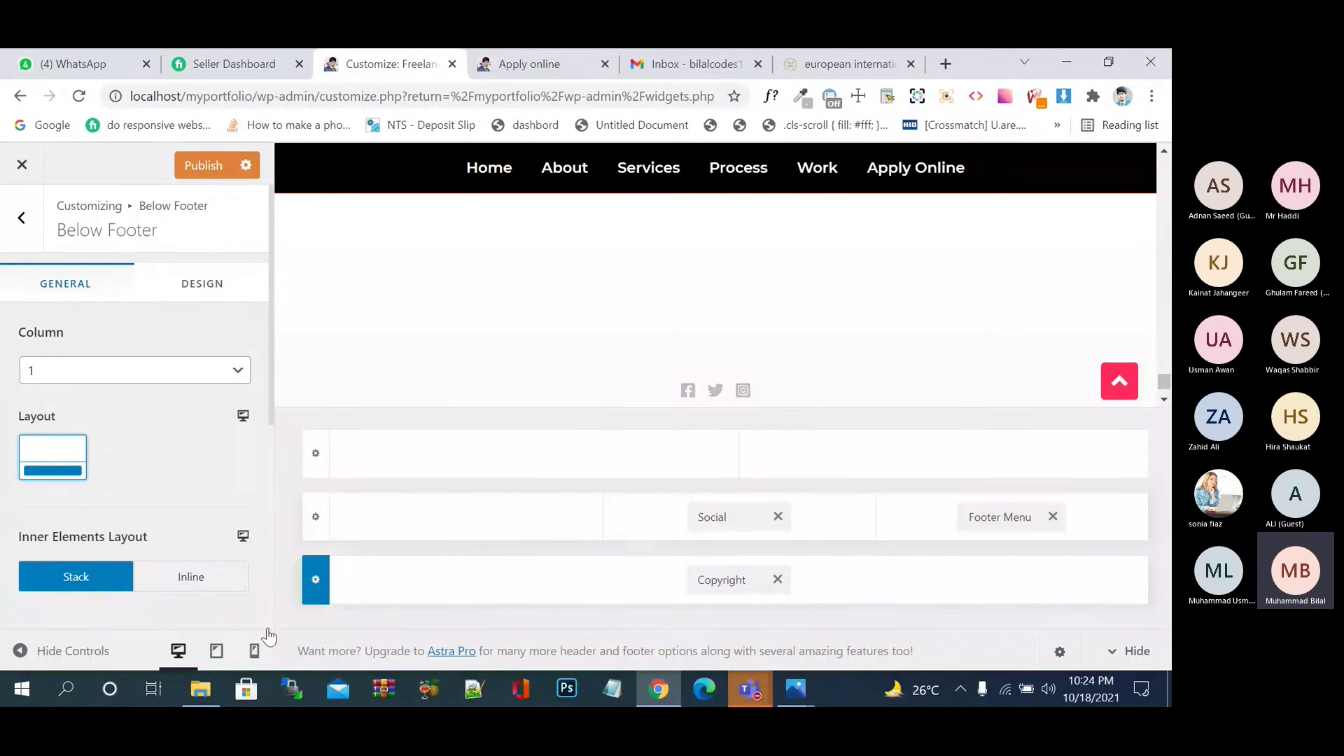
click(210, 178)
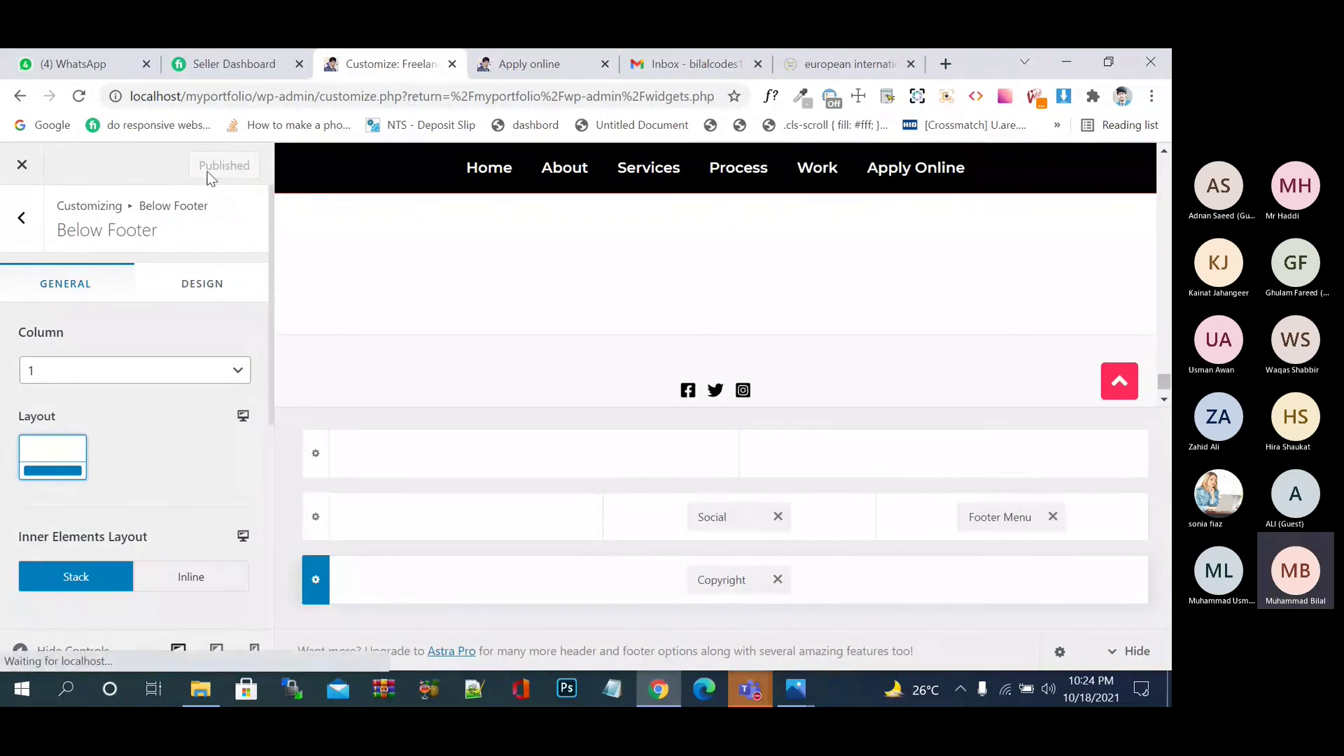
- Reload the live Apply online page to check the footer, then return to the Customizer
click(525, 68)
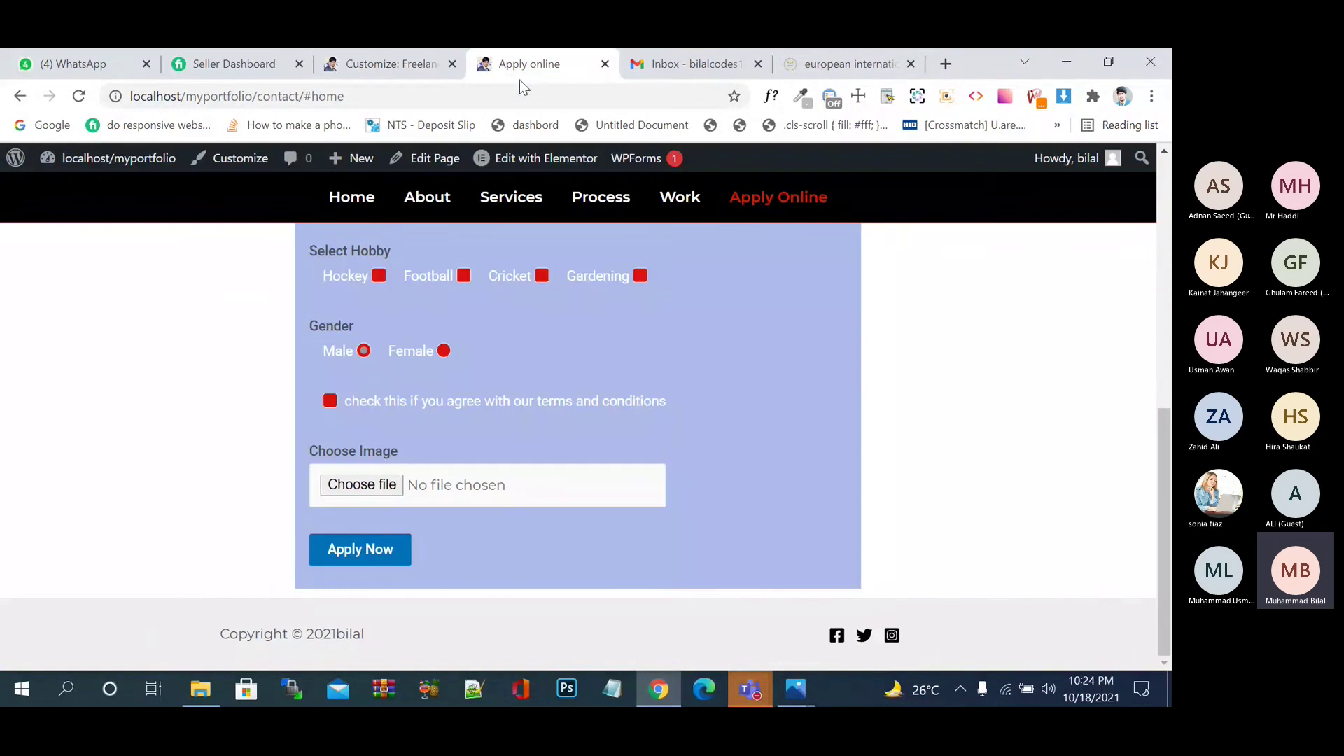
click(83, 101)
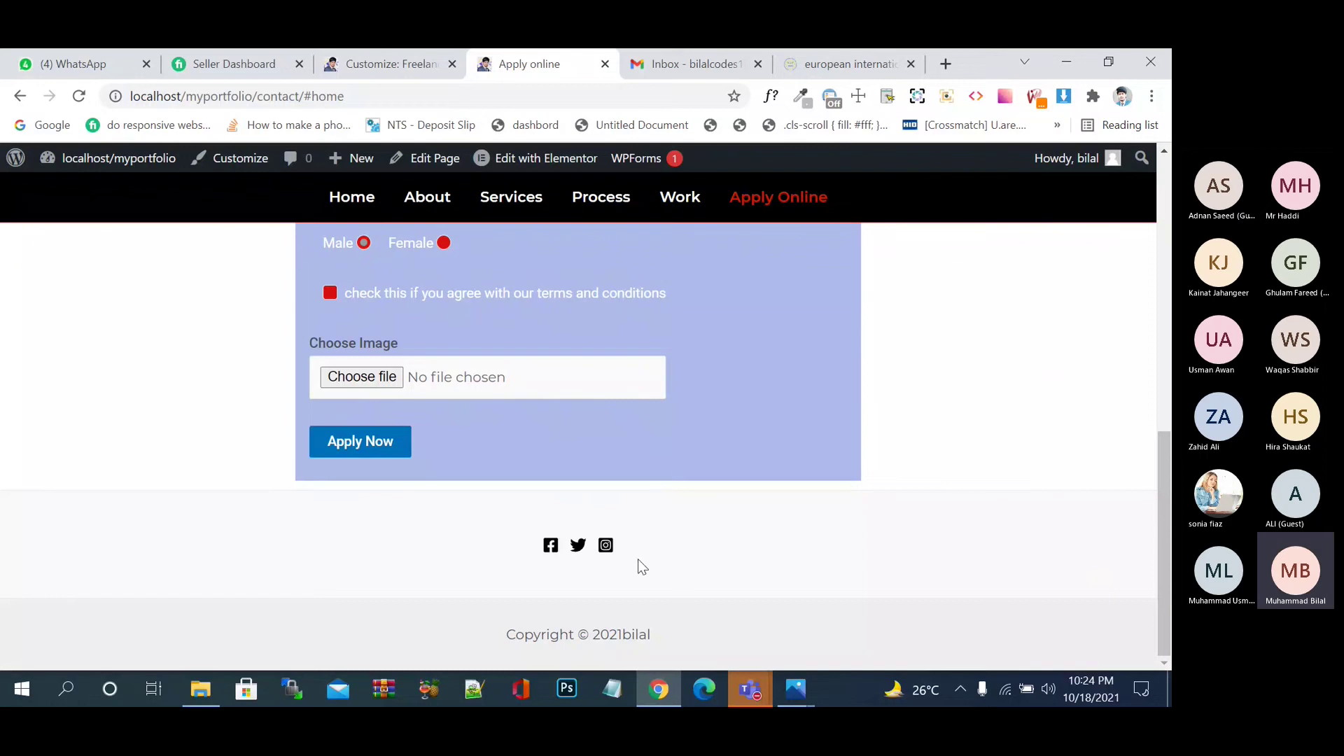
click(417, 64)
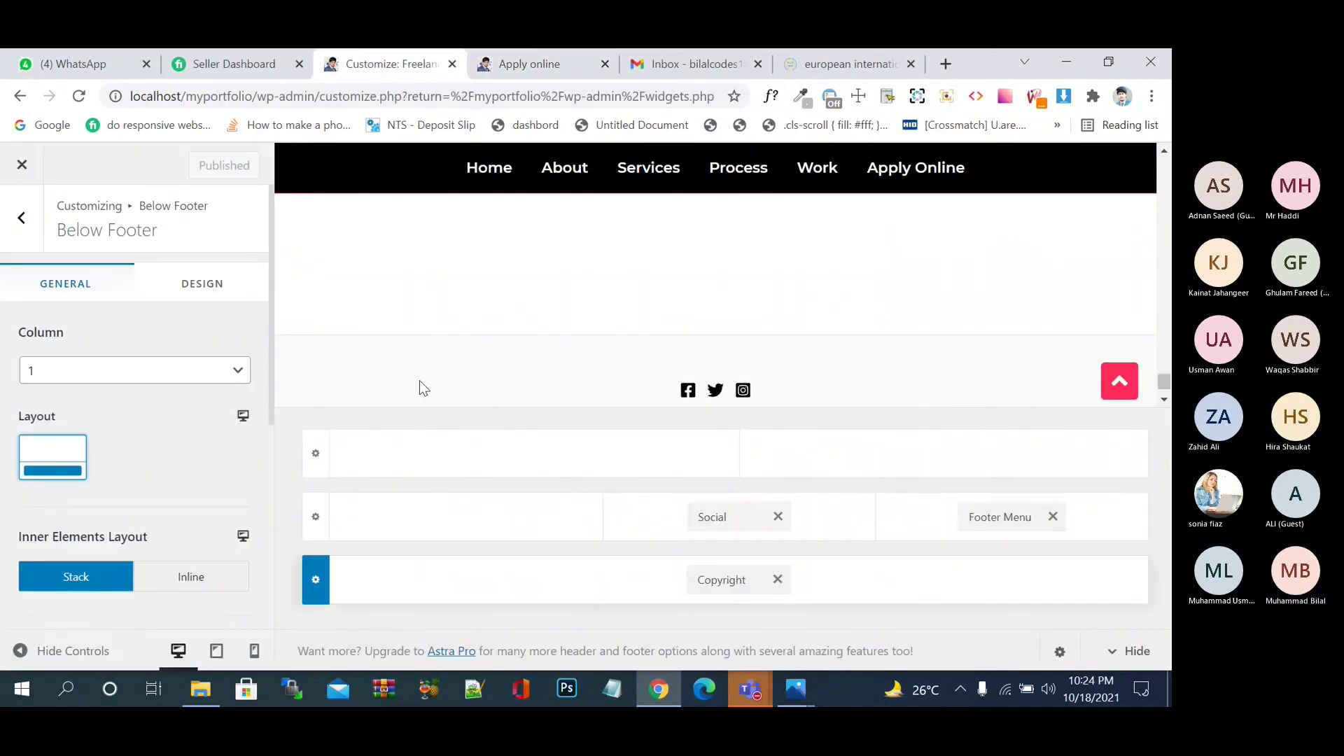
- Set the Footer Menu location to Mera Menu, publish, and reload the live Apply online page
click(1010, 507)
scroll(216, 501, down, 1)
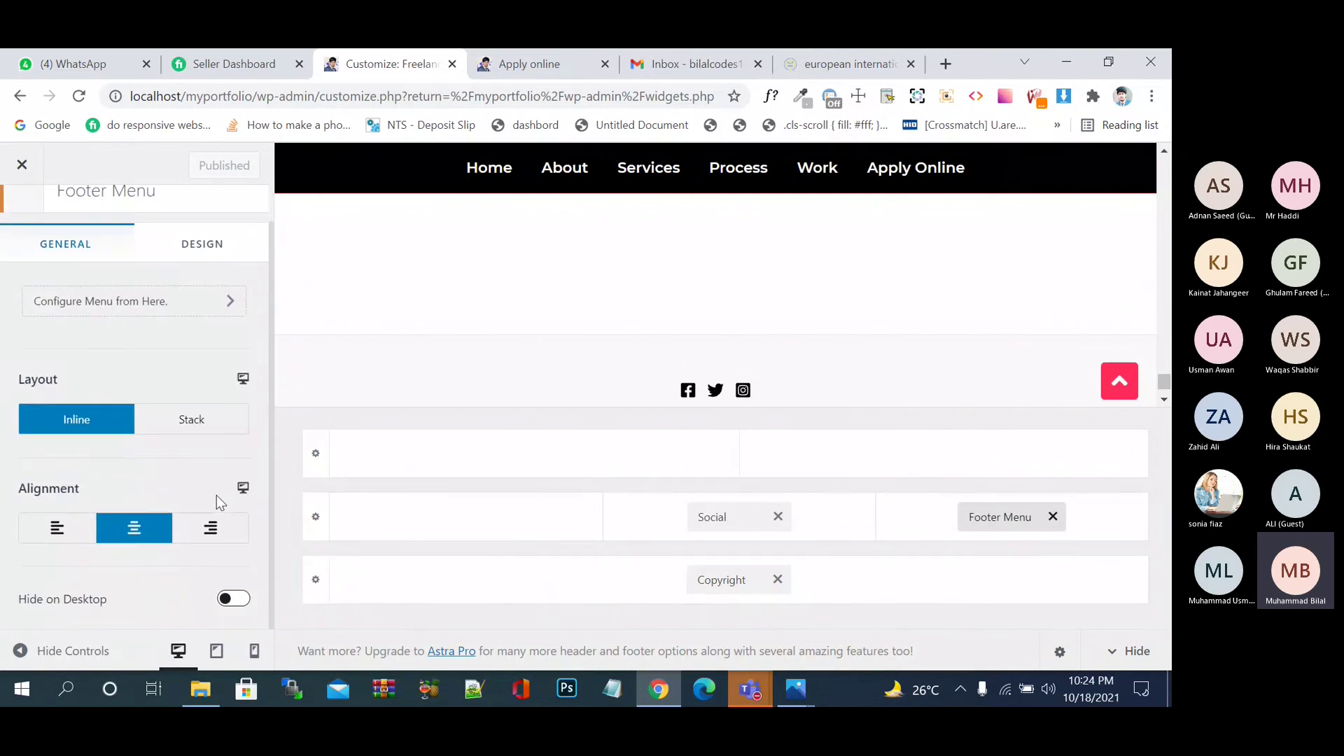
click(181, 309)
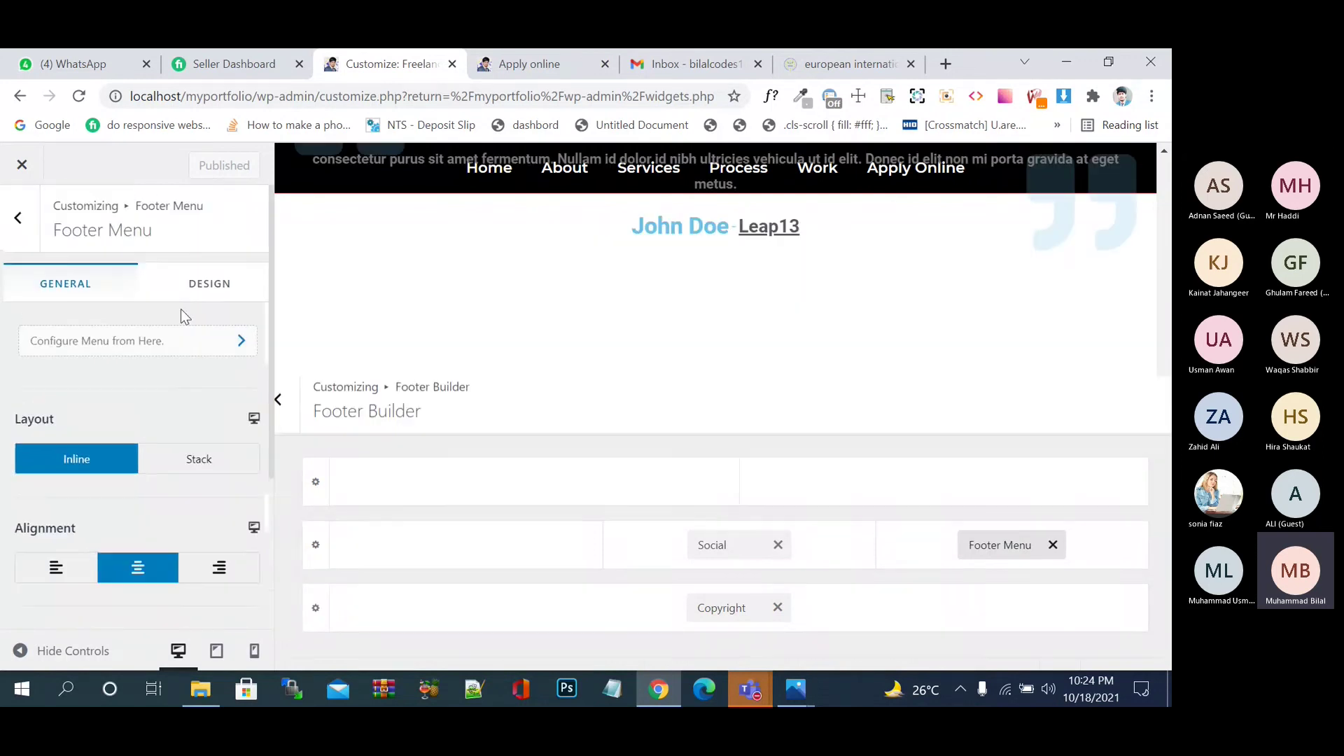
scroll(183, 430, down, 4)
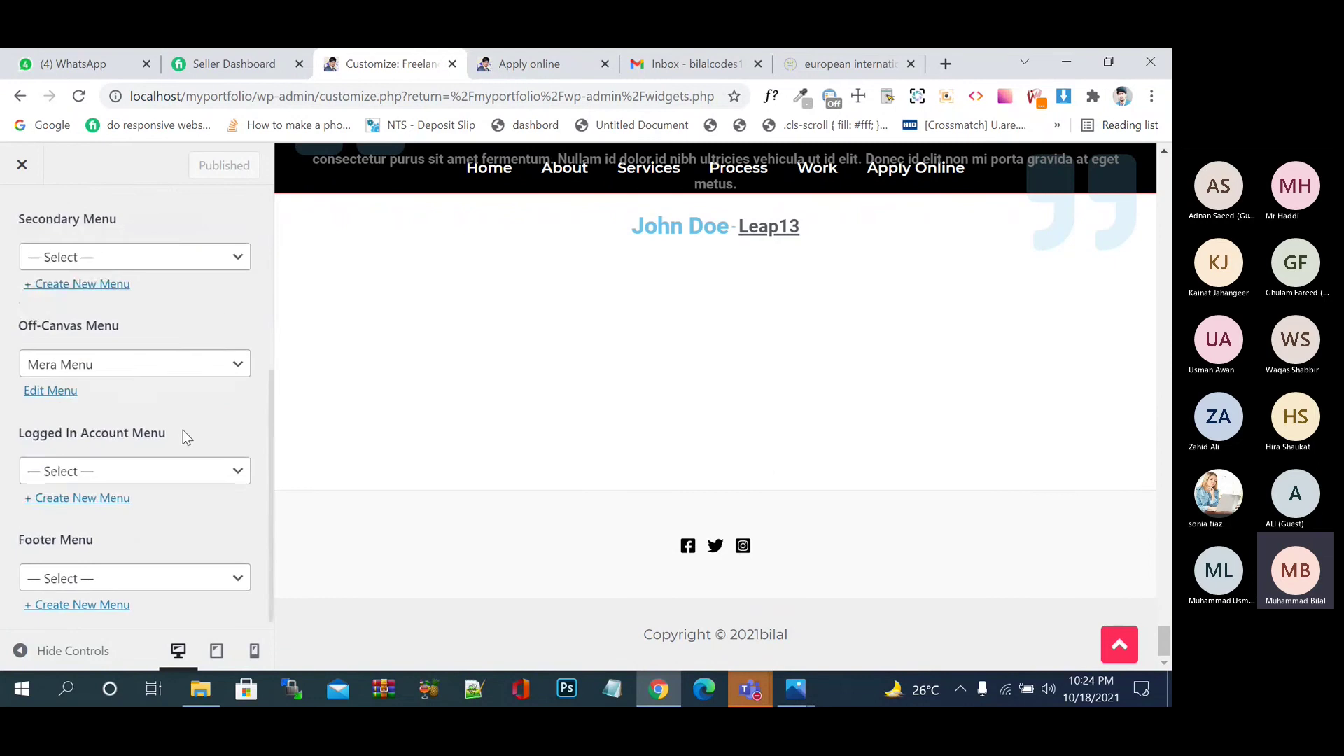
scroll(182, 430, up, 2)
scroll(182, 429, up, 1)
scroll(183, 430, down, 3)
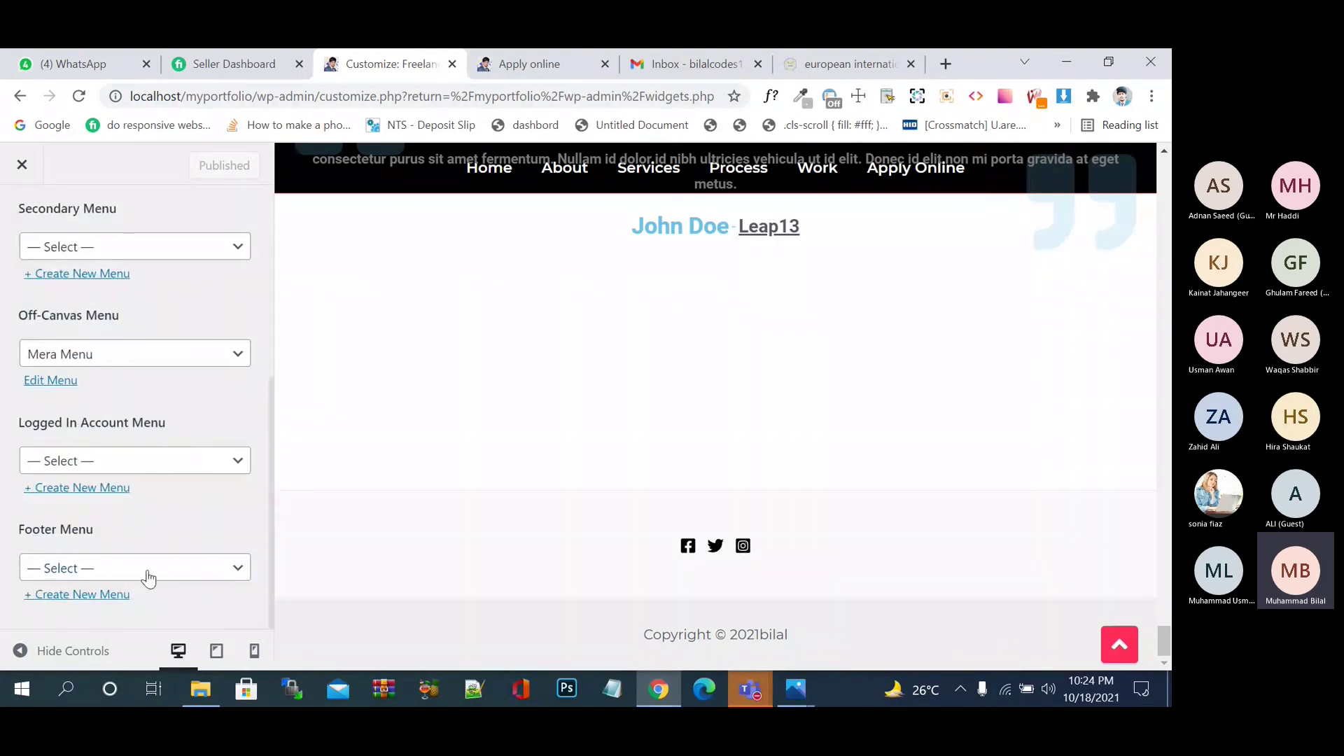
click(147, 573)
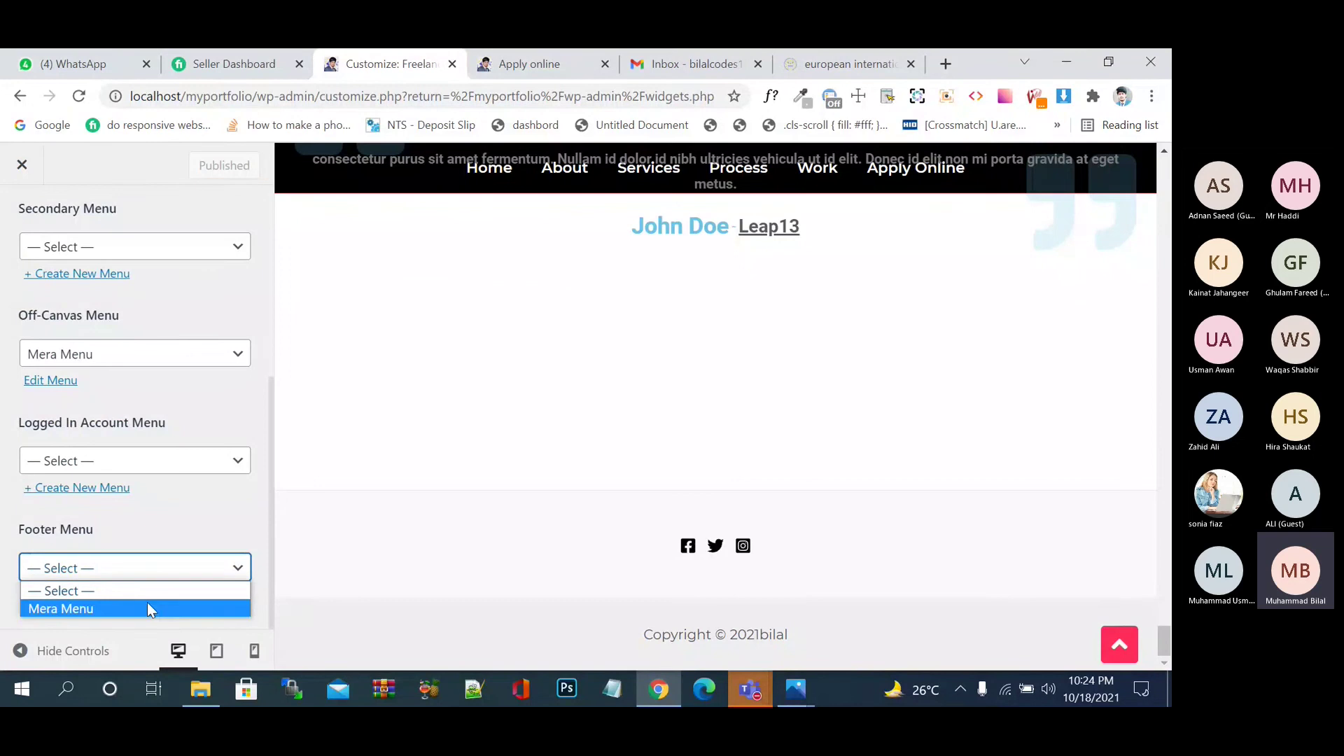
click(148, 606)
click(220, 167)
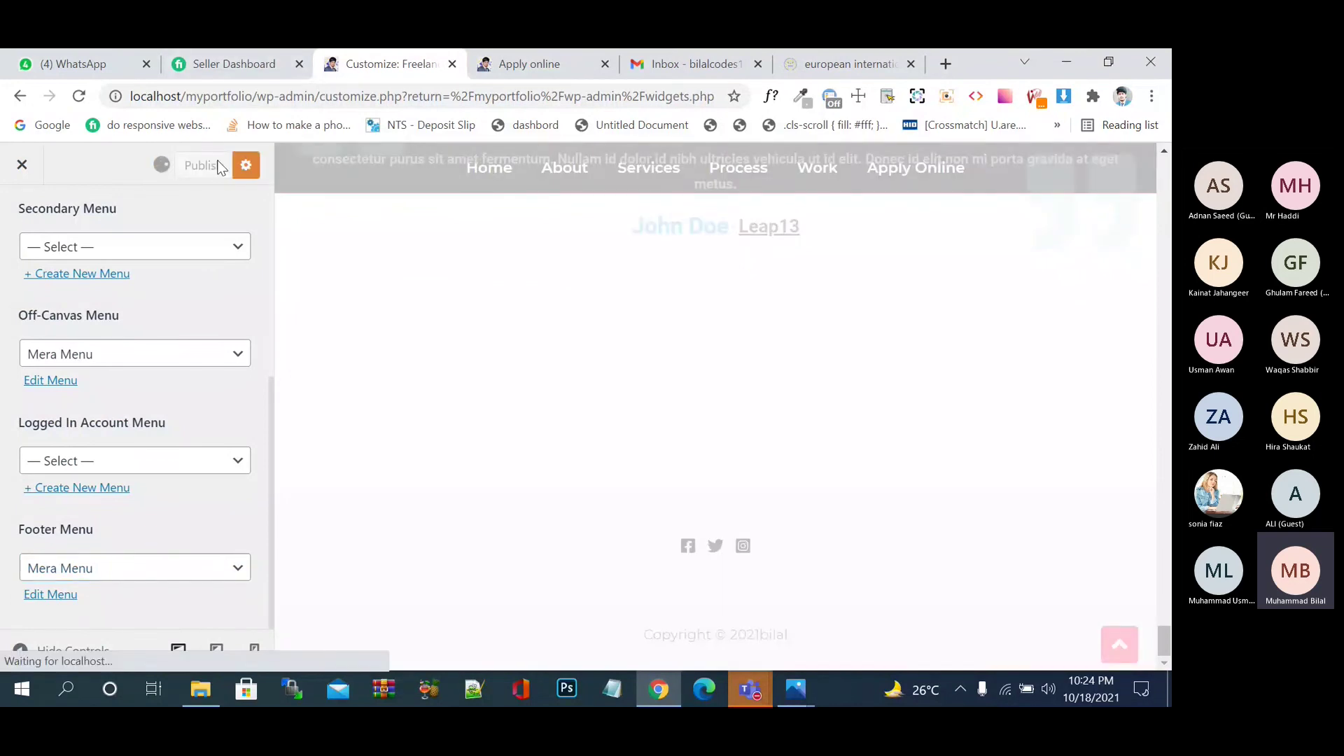
click(519, 67)
click(85, 94)
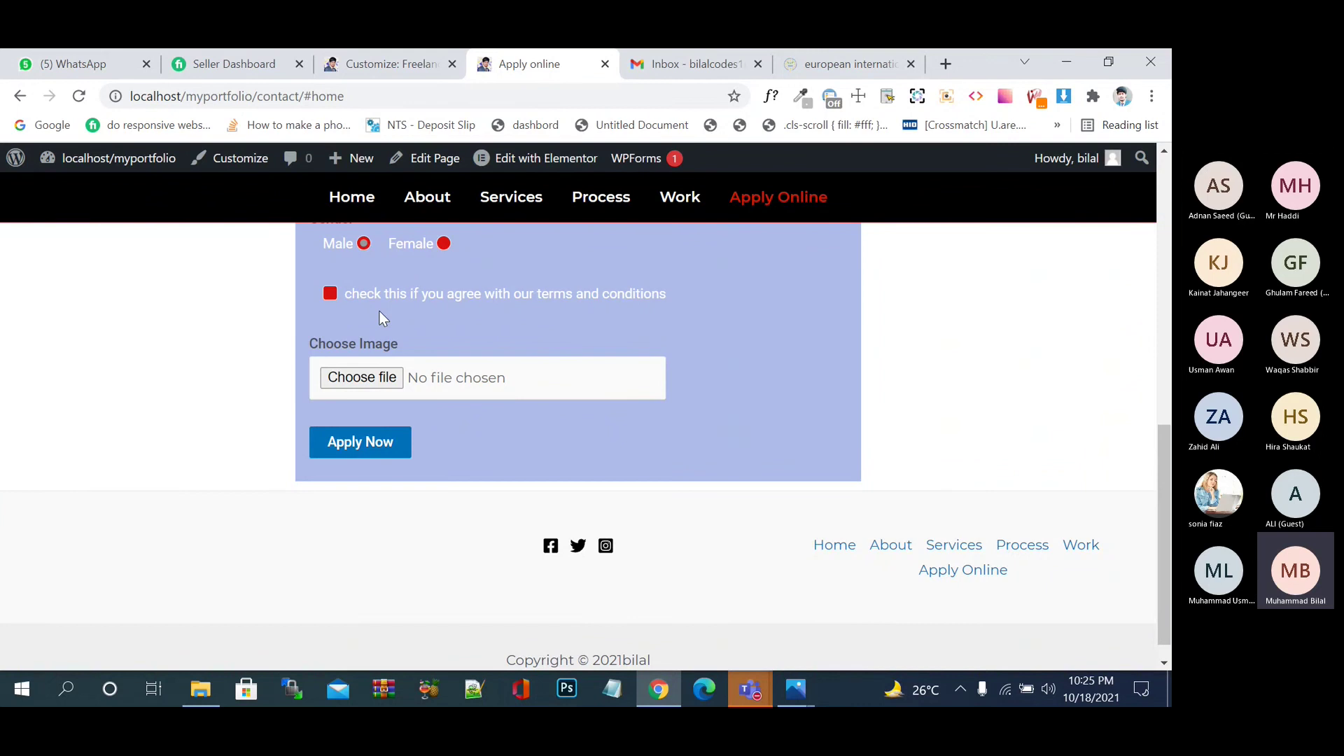
- Set the Footer Menu layout to Stack, publish, and check the live footer
click(372, 70)
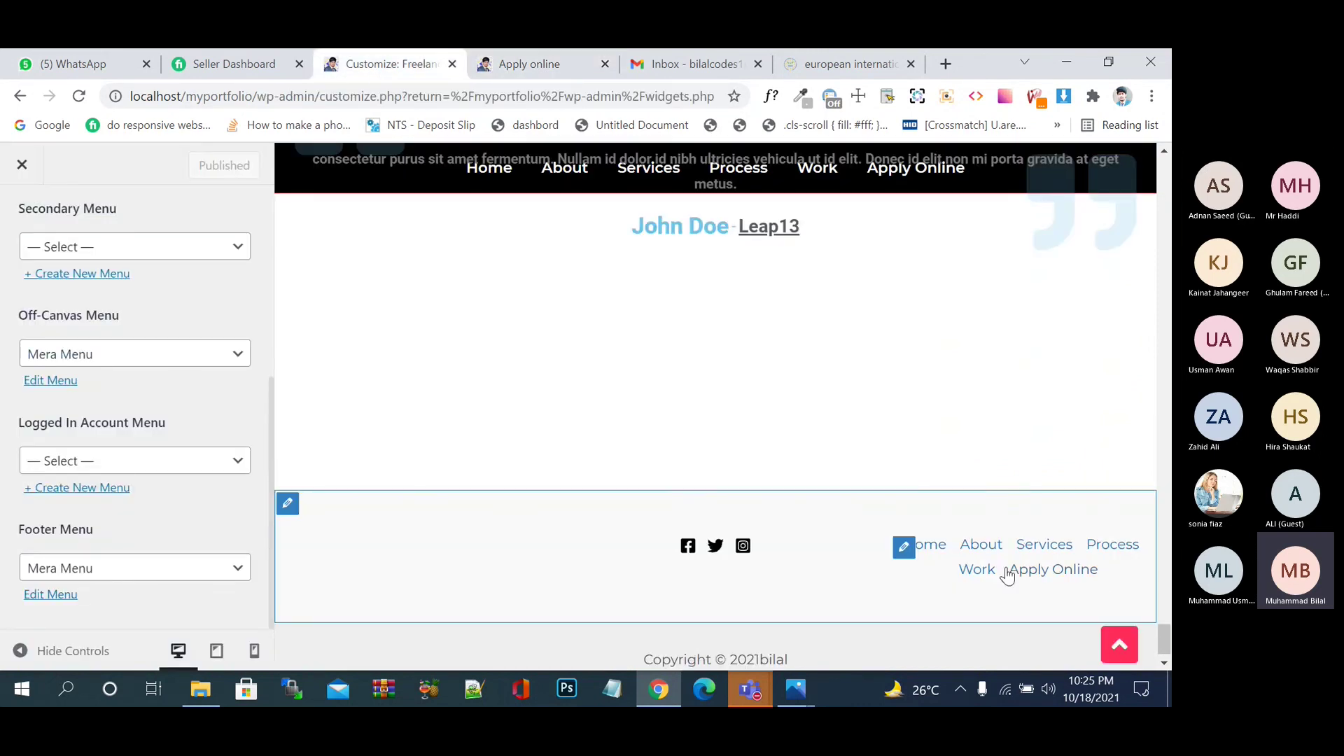
click(908, 554)
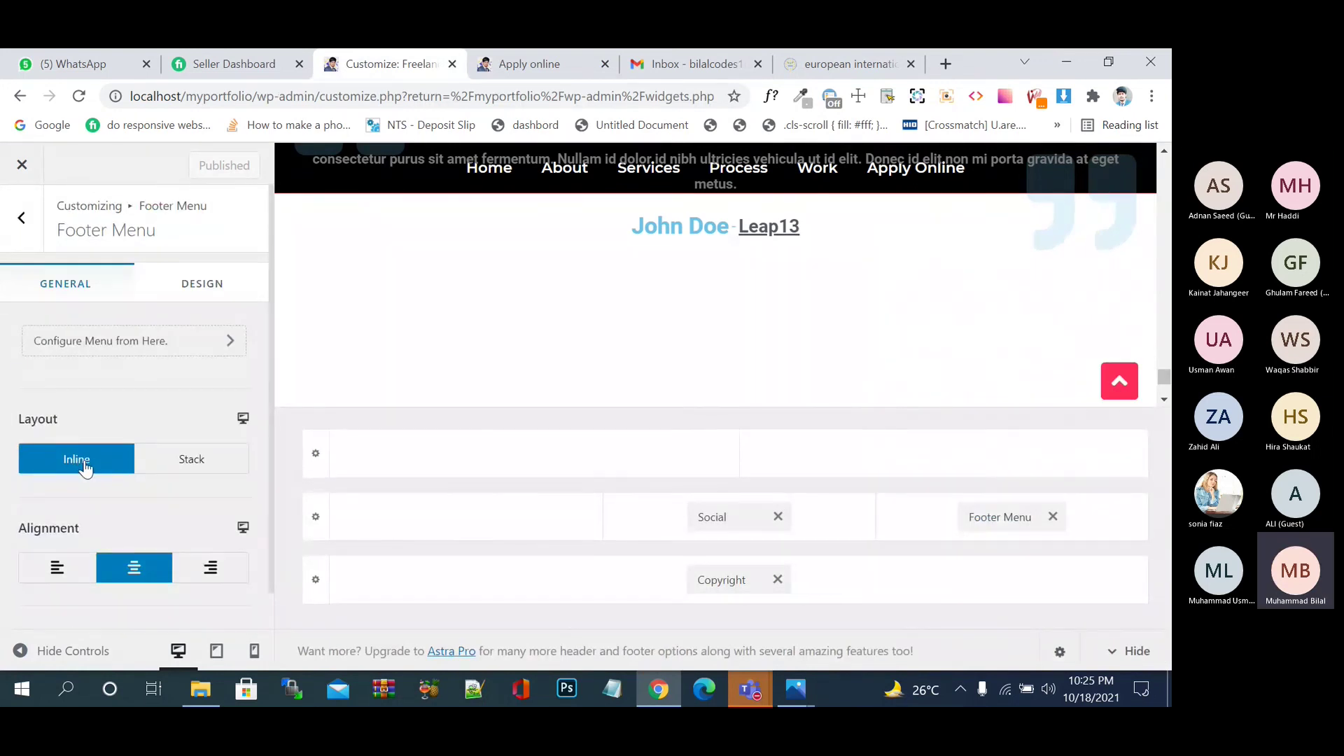
click(179, 474)
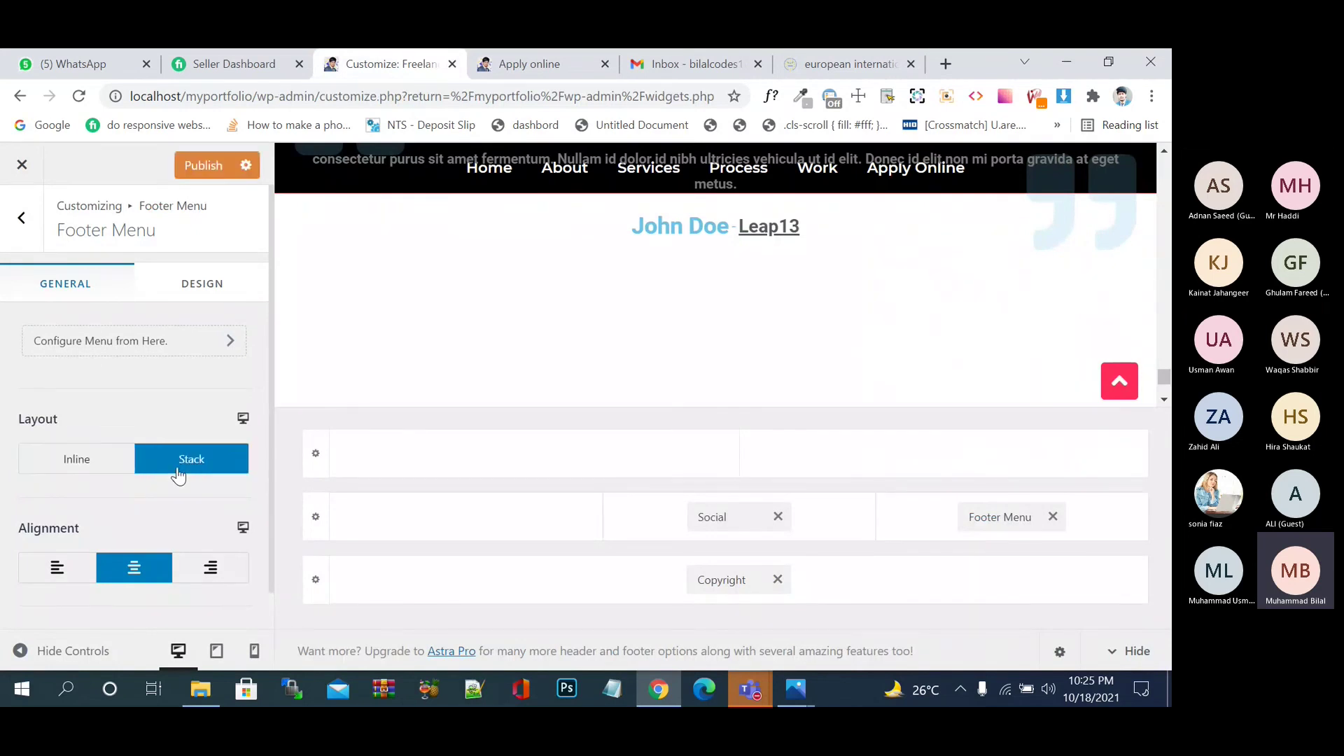
click(207, 166)
click(529, 56)
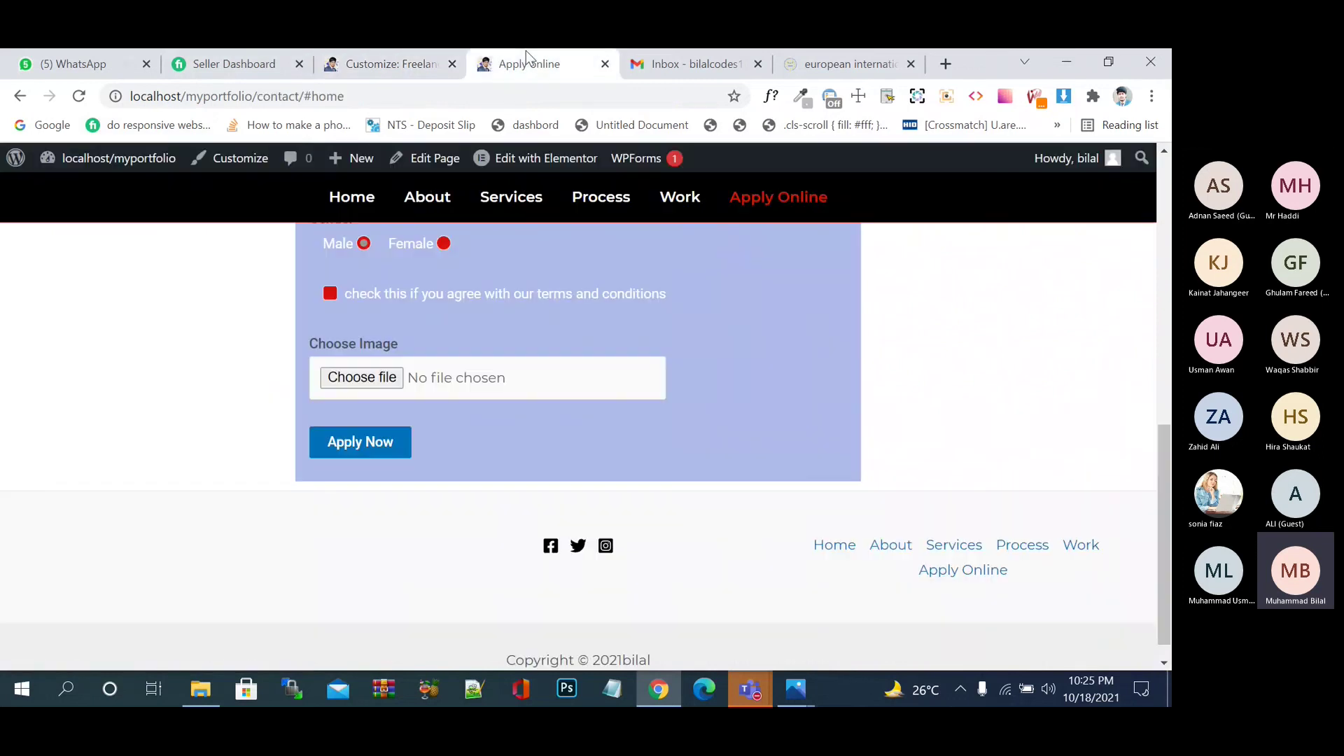
click(79, 96)
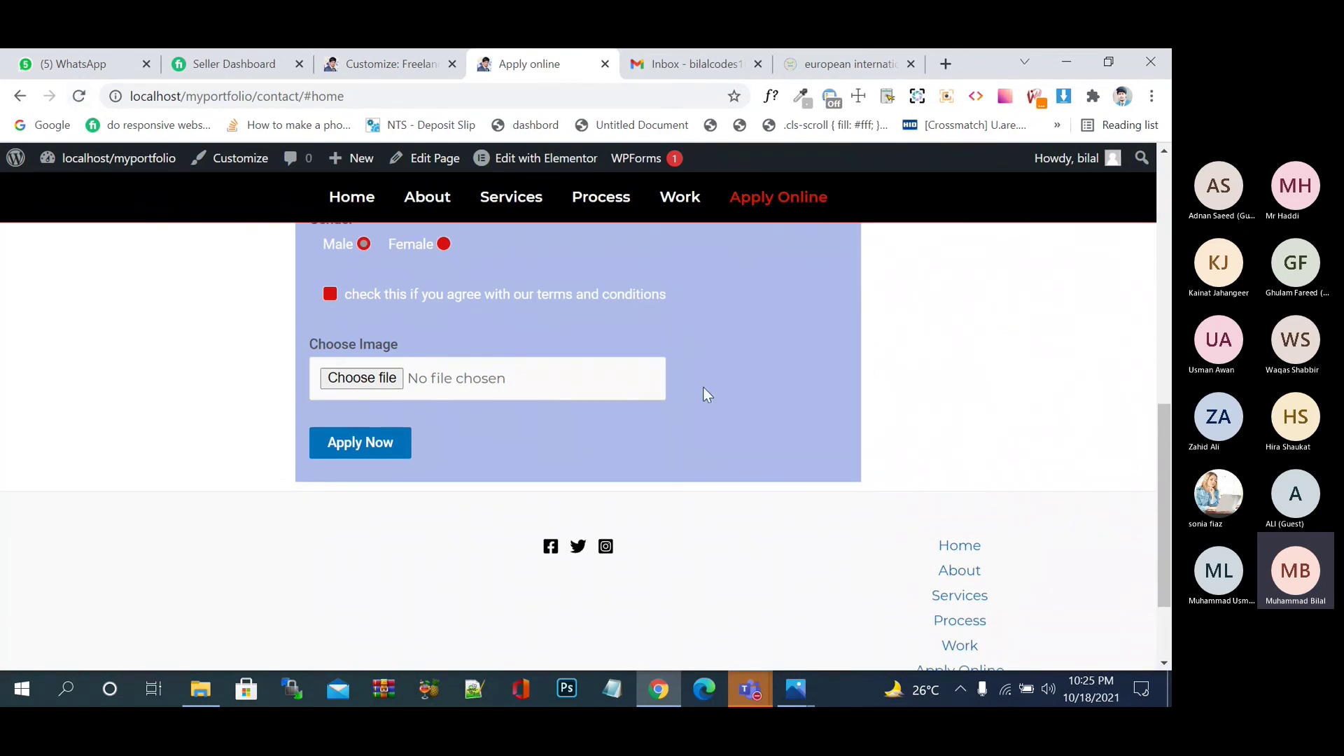
scroll(704, 390, down, 2)
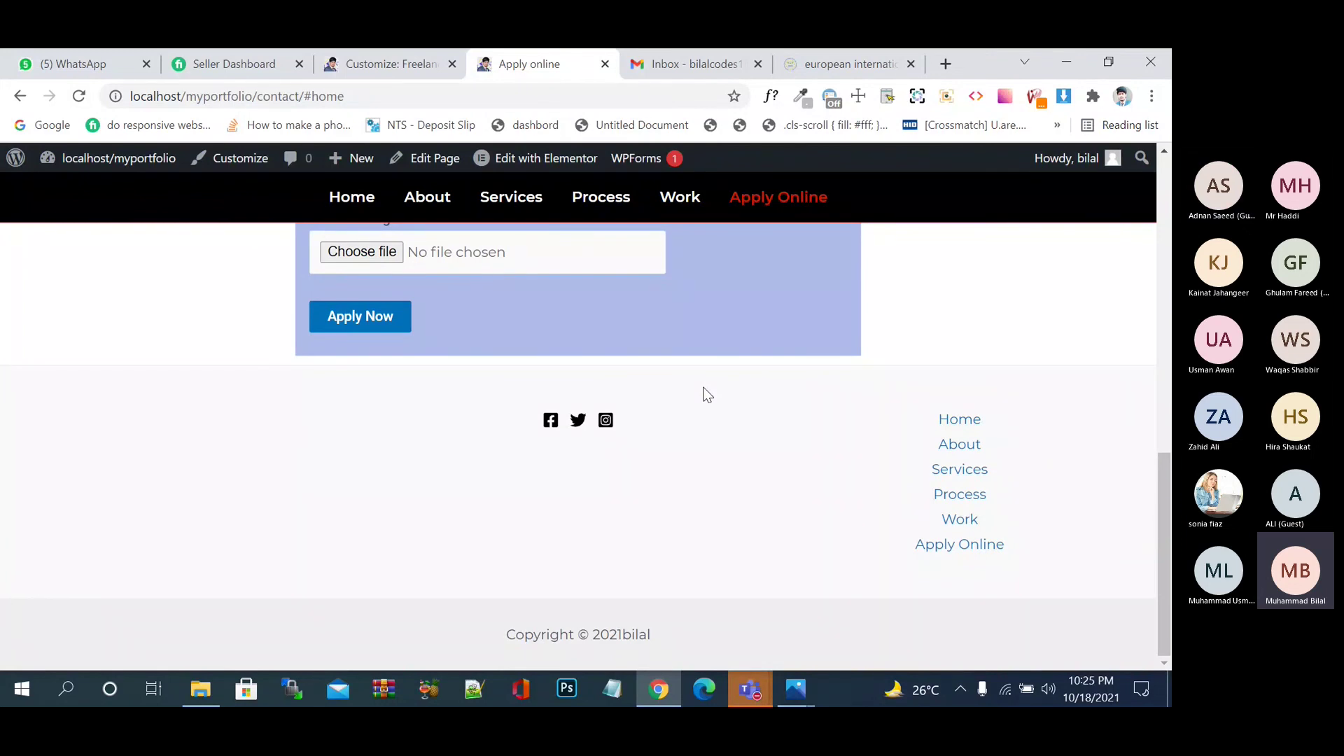
click(354, 52)
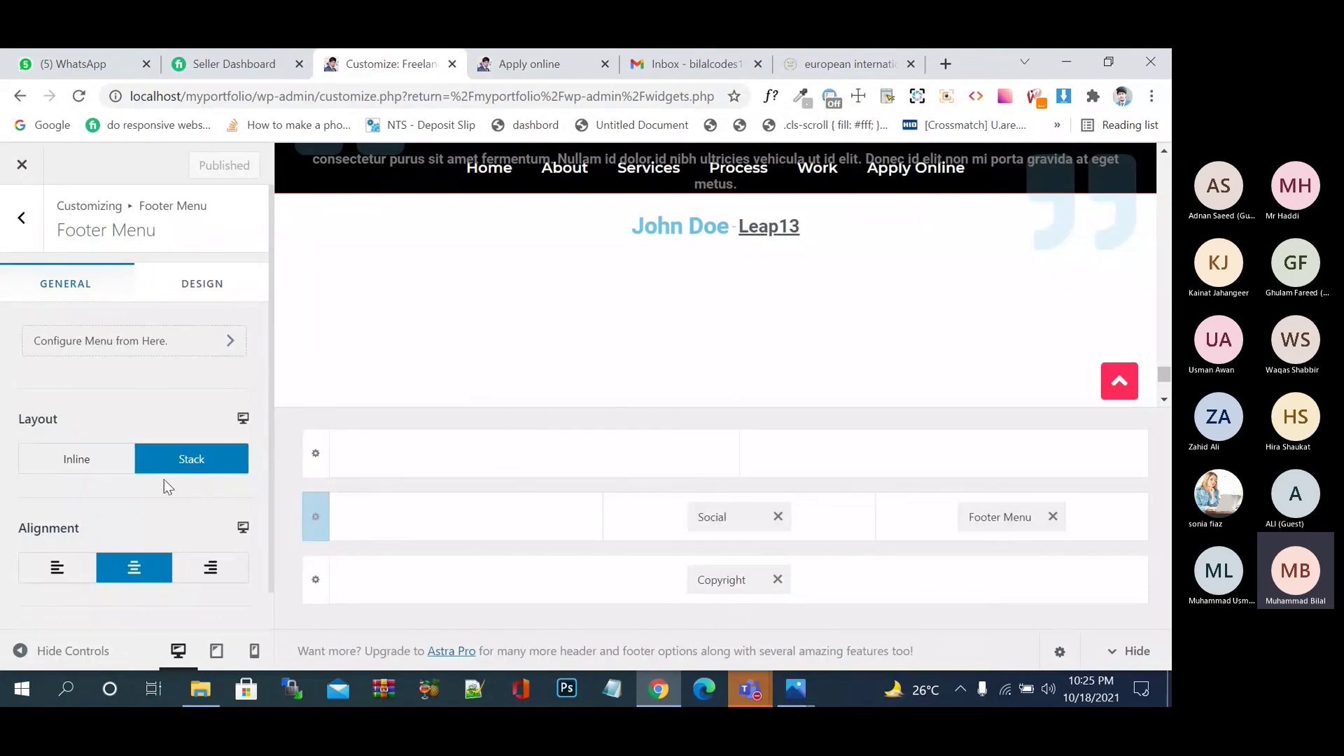
- Add a Widget 1 element to the middle footer row's empty left column
scroll(166, 506, down, 1)
scroll(166, 505, up, 1)
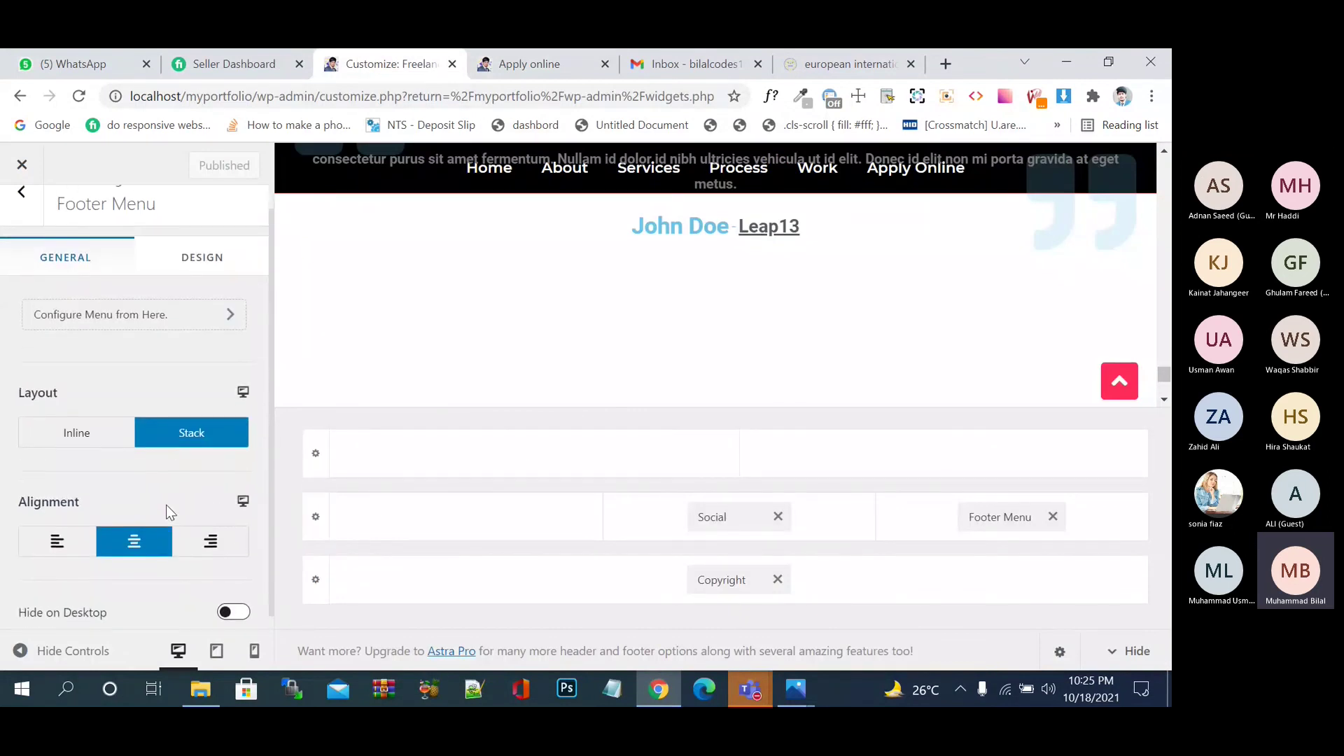
click(456, 514)
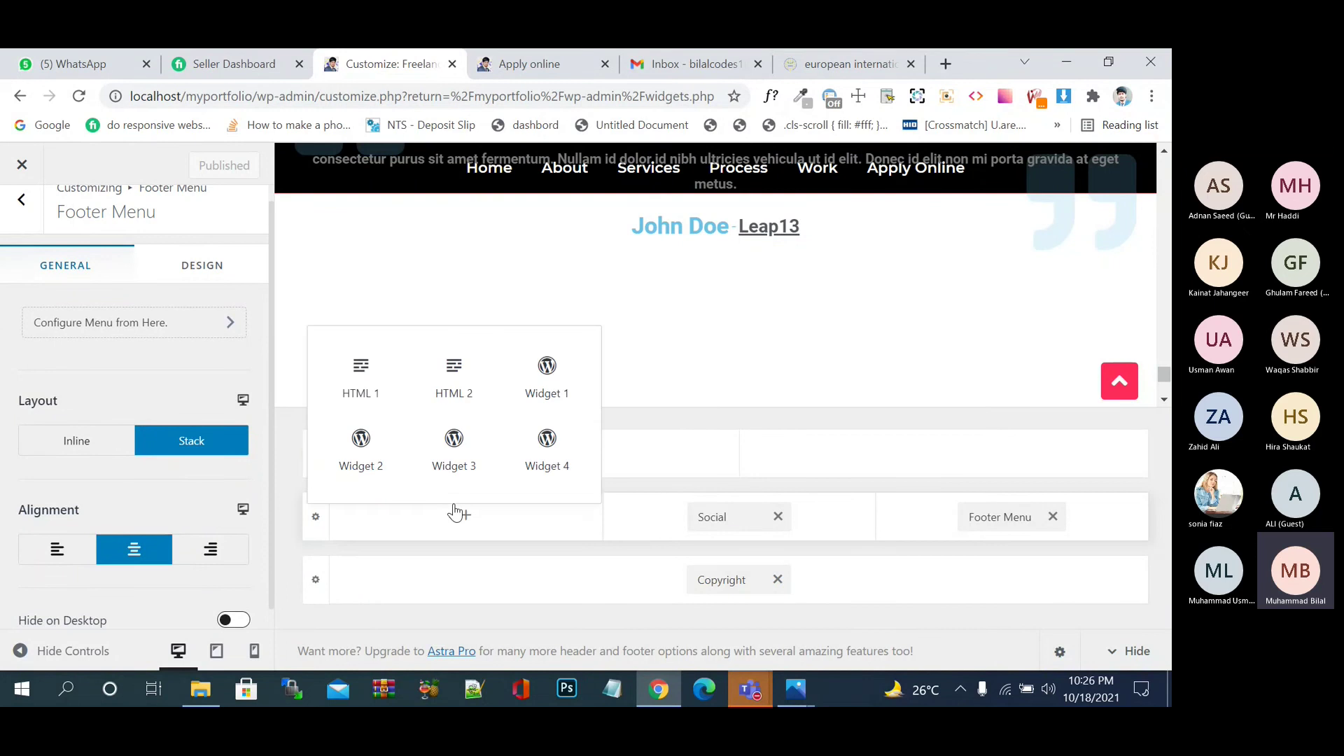
click(532, 389)
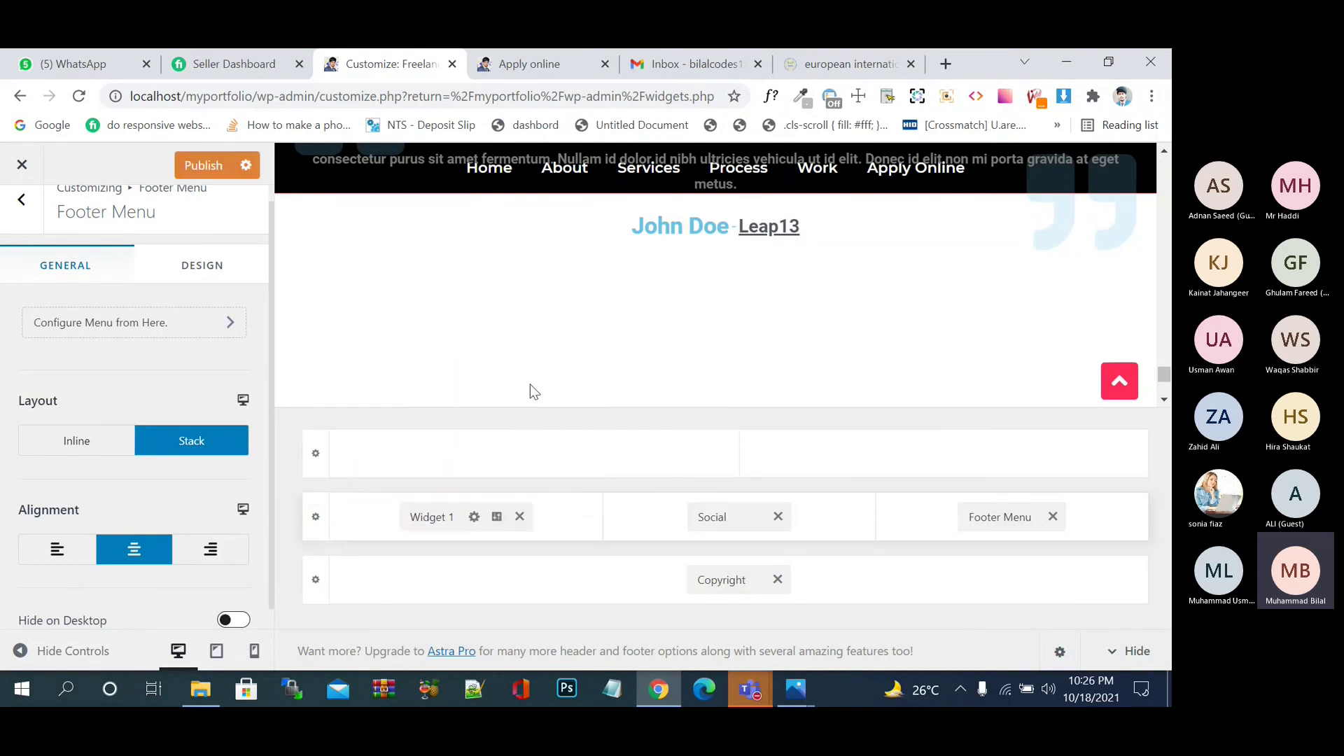
- Insert a Calendar block into Widget 1, found by searching 'ca', and publish it
click(472, 517)
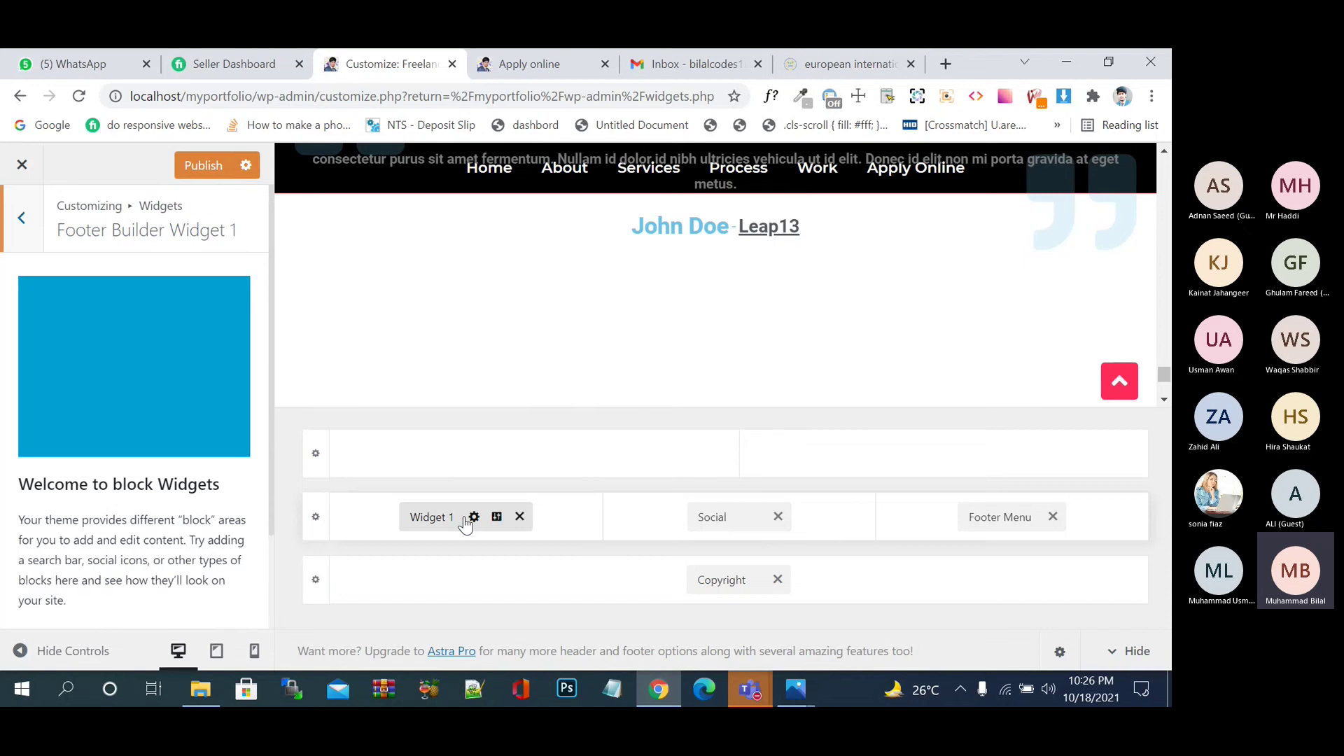
scroll(153, 476, down, 2)
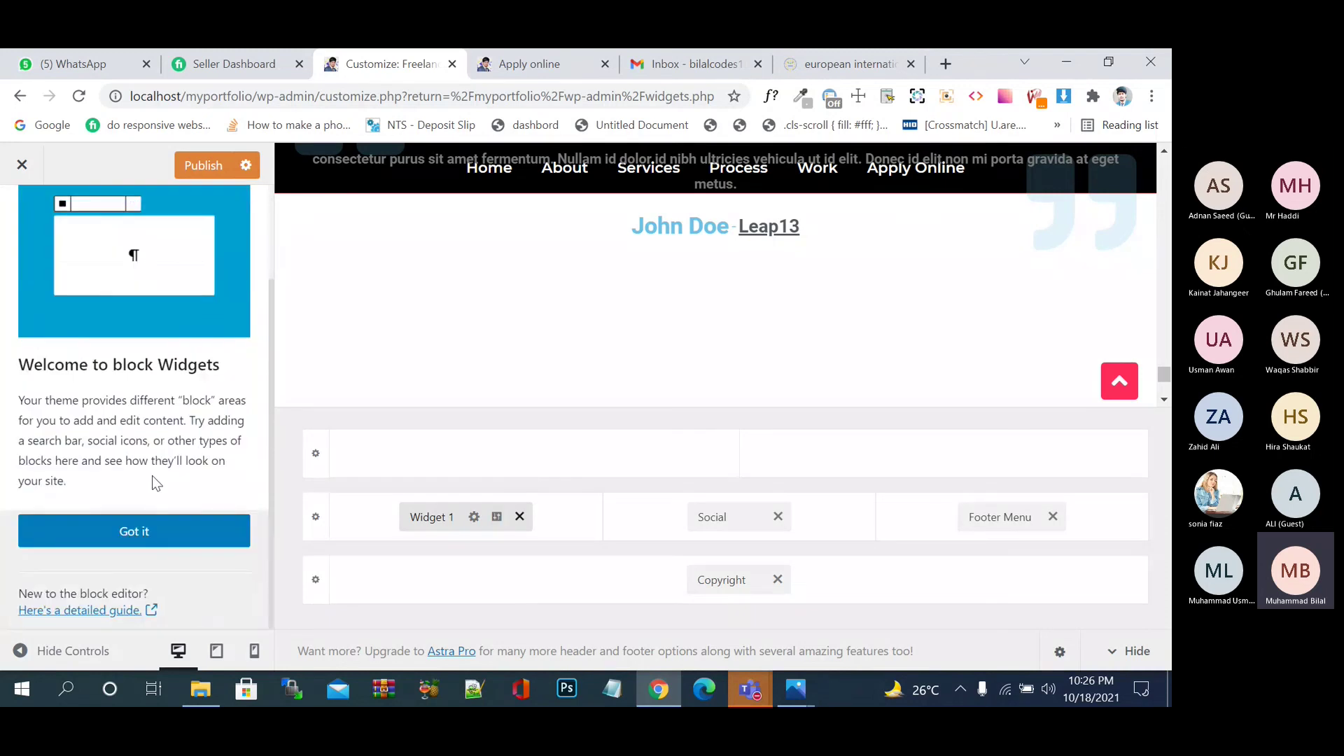
click(153, 527)
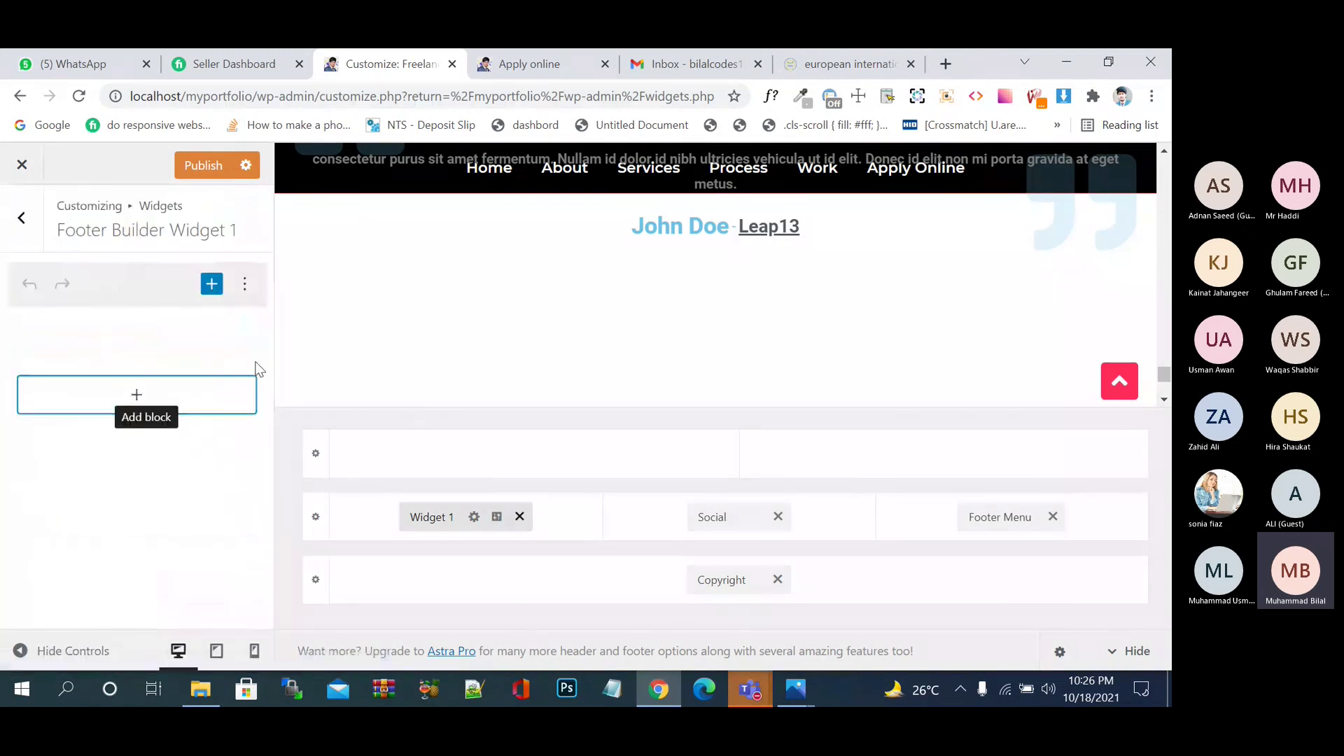
click(140, 396)
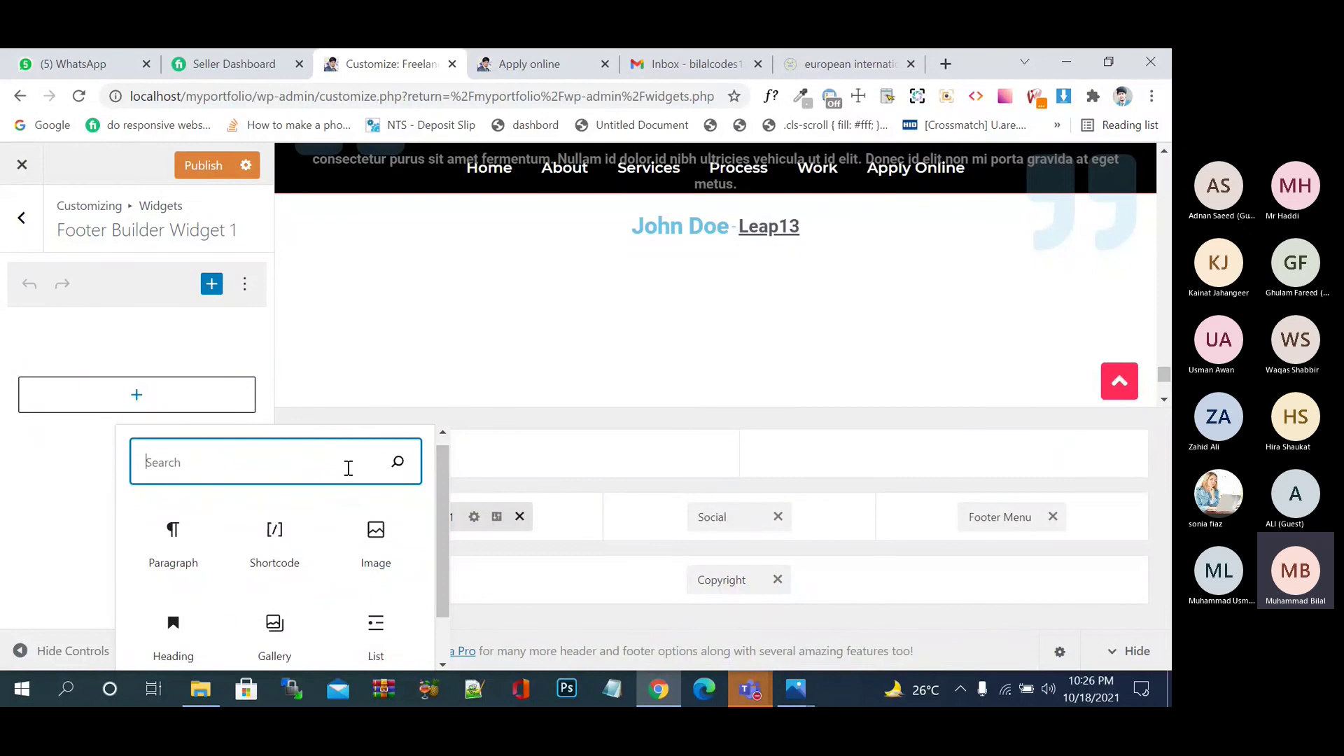
text(ca)
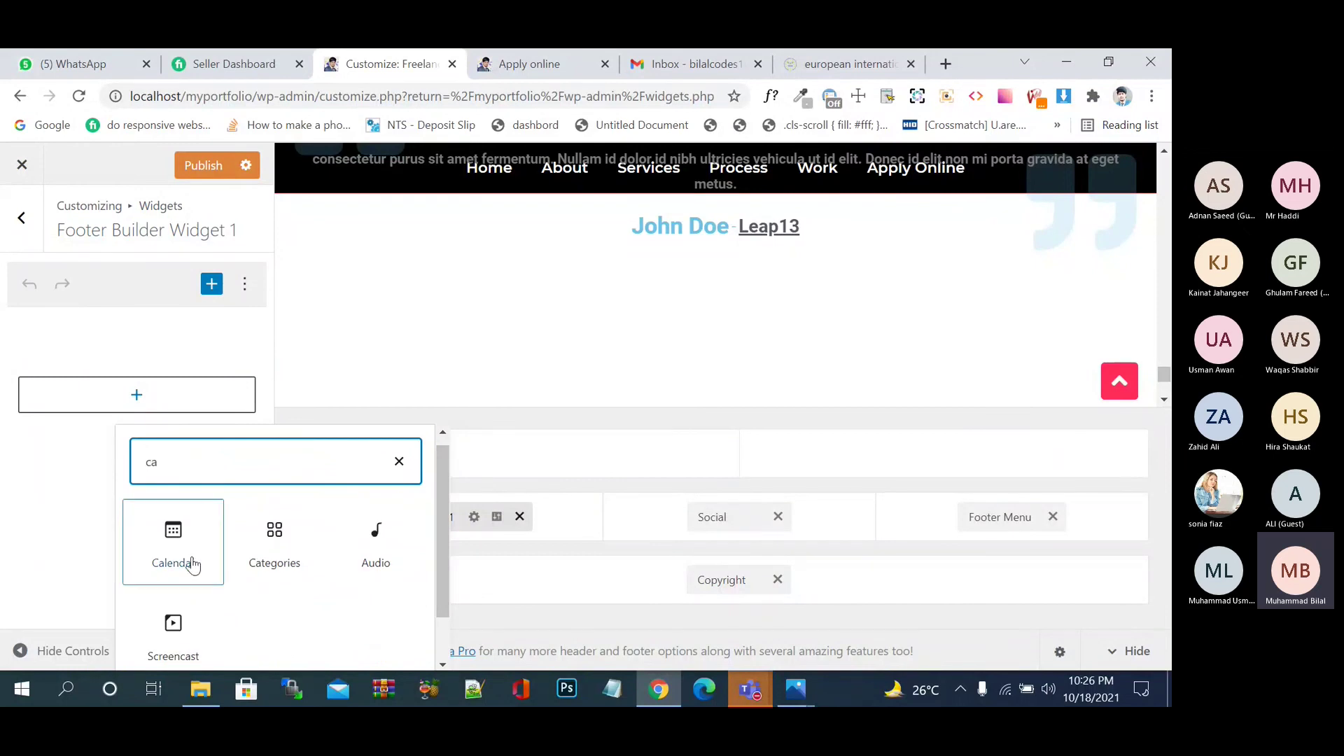
click(186, 560)
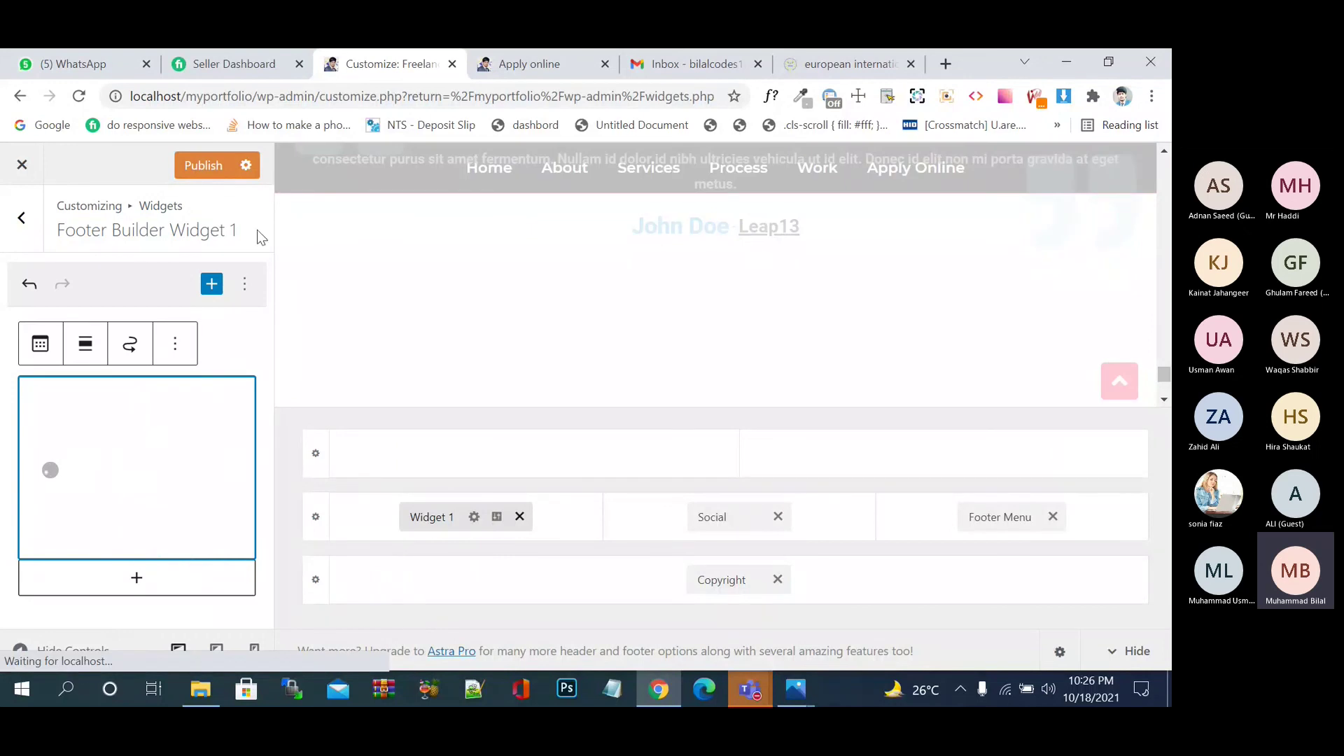
click(217, 170)
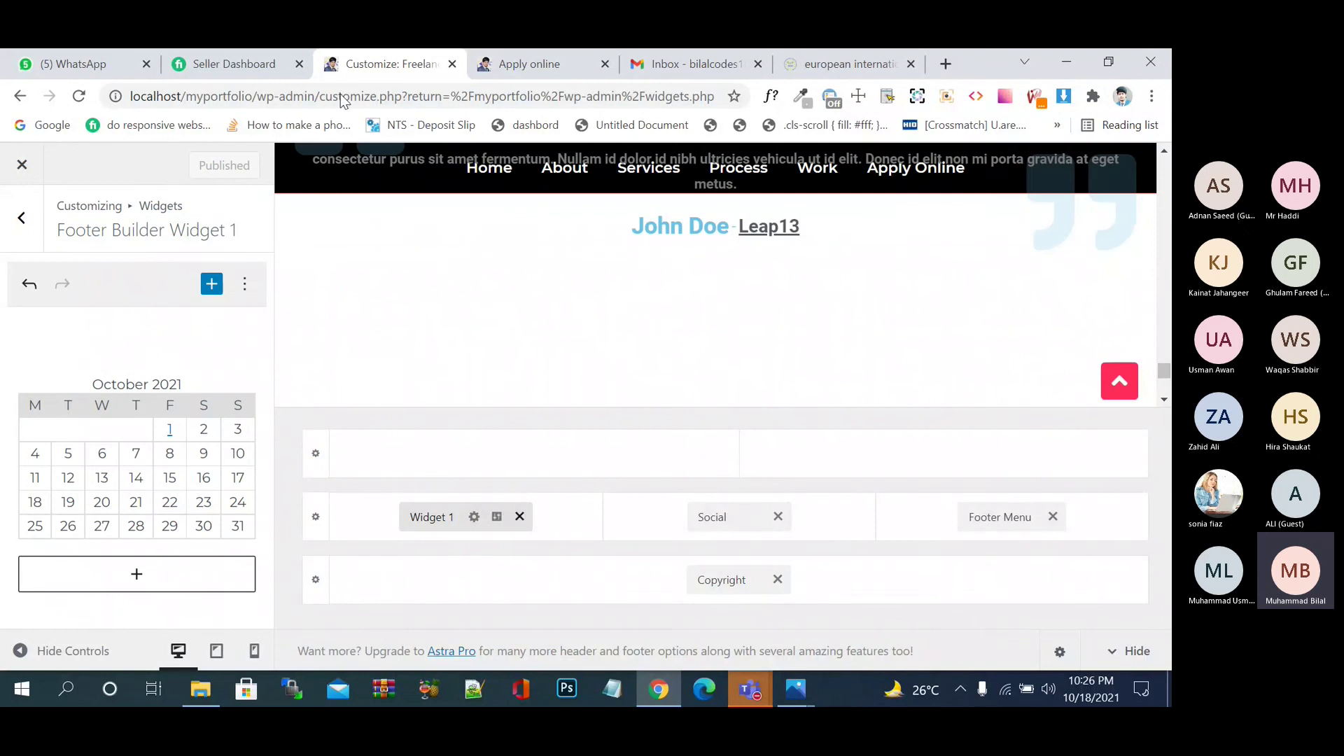
click(556, 63)
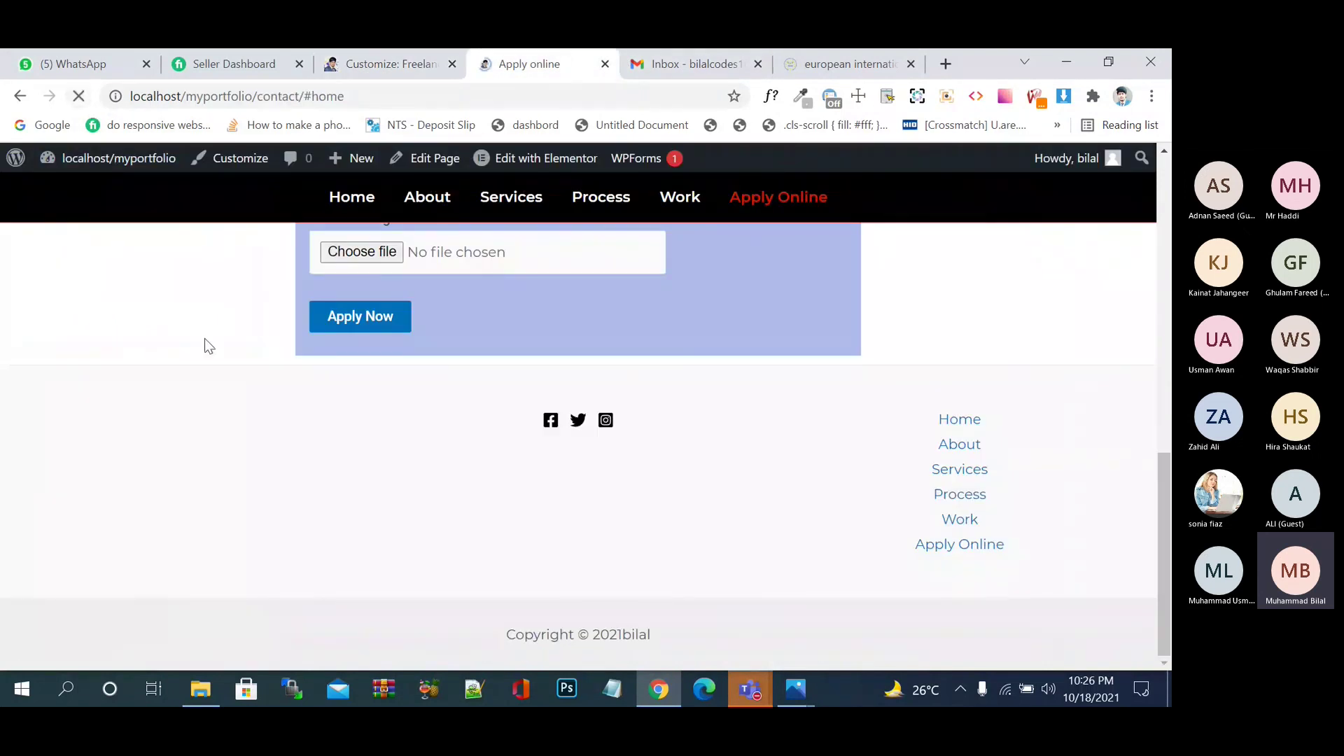
- Inspect the live footer's calendar, social icons and stacked menu, then return to the Customizer
scroll(204, 338, down, 3)
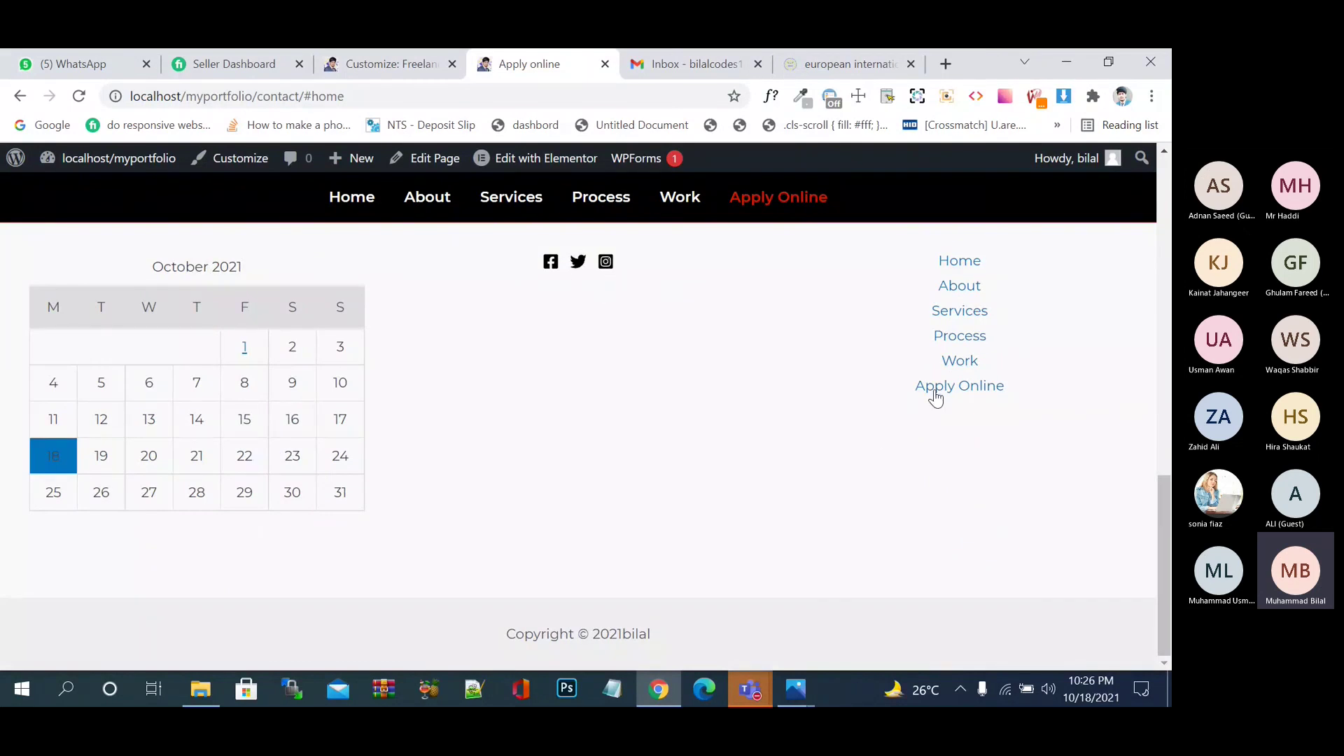
scroll(914, 426, up, 1)
scroll(915, 426, up, 3)
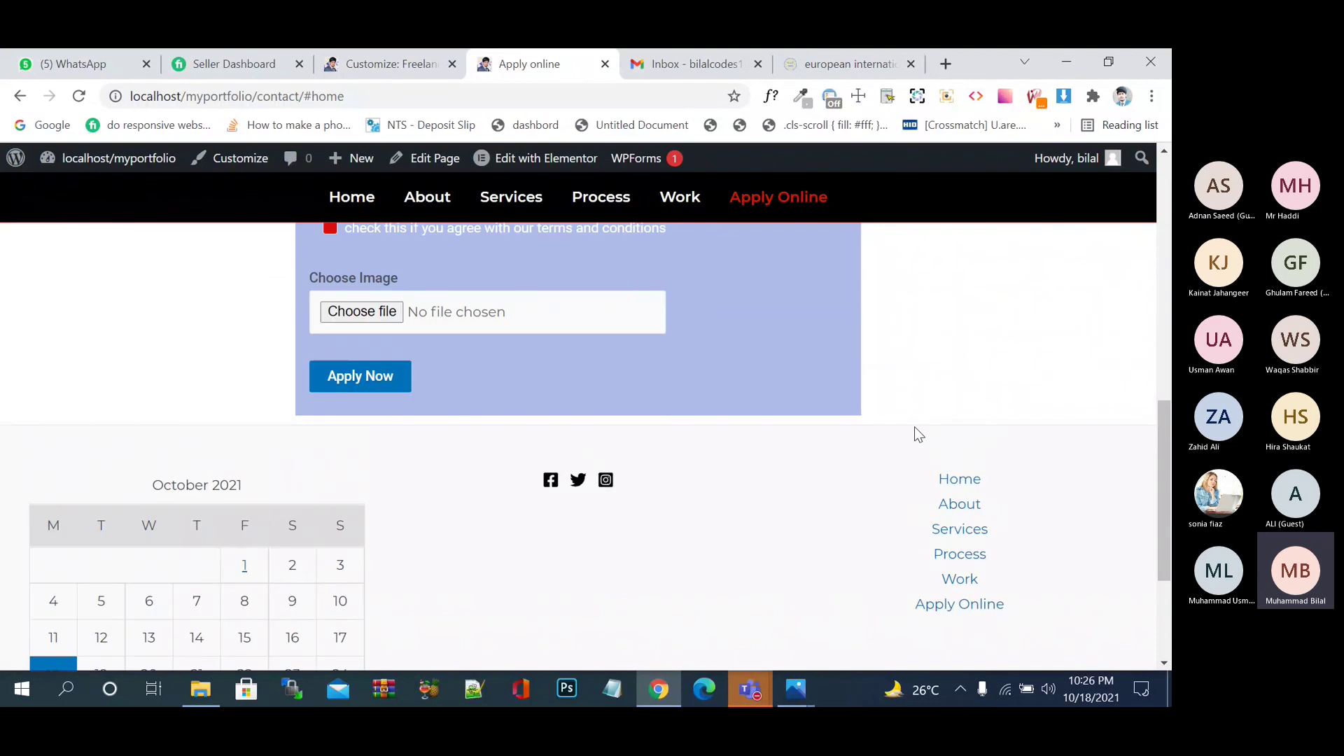
scroll(915, 426, down, 3)
click(381, 64)
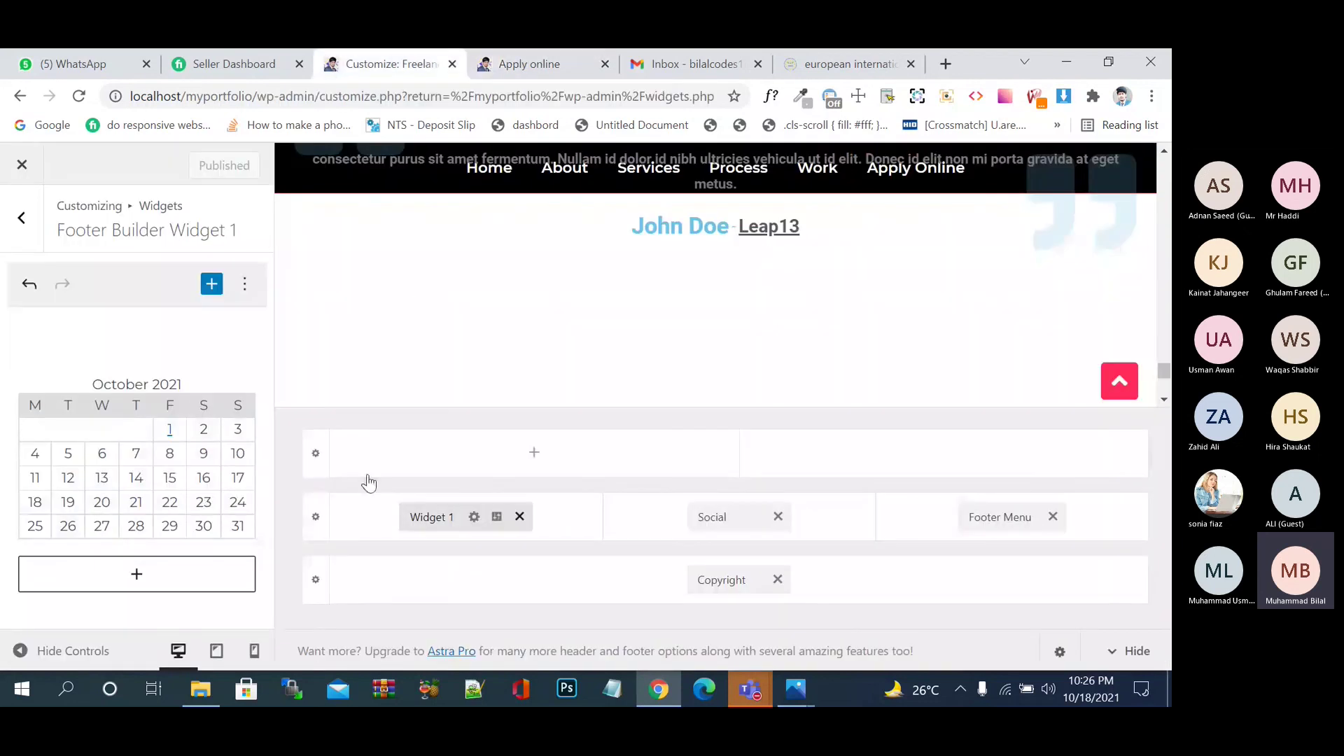
- Set the Below Footer row's background colour to black in its Design settings
click(317, 519)
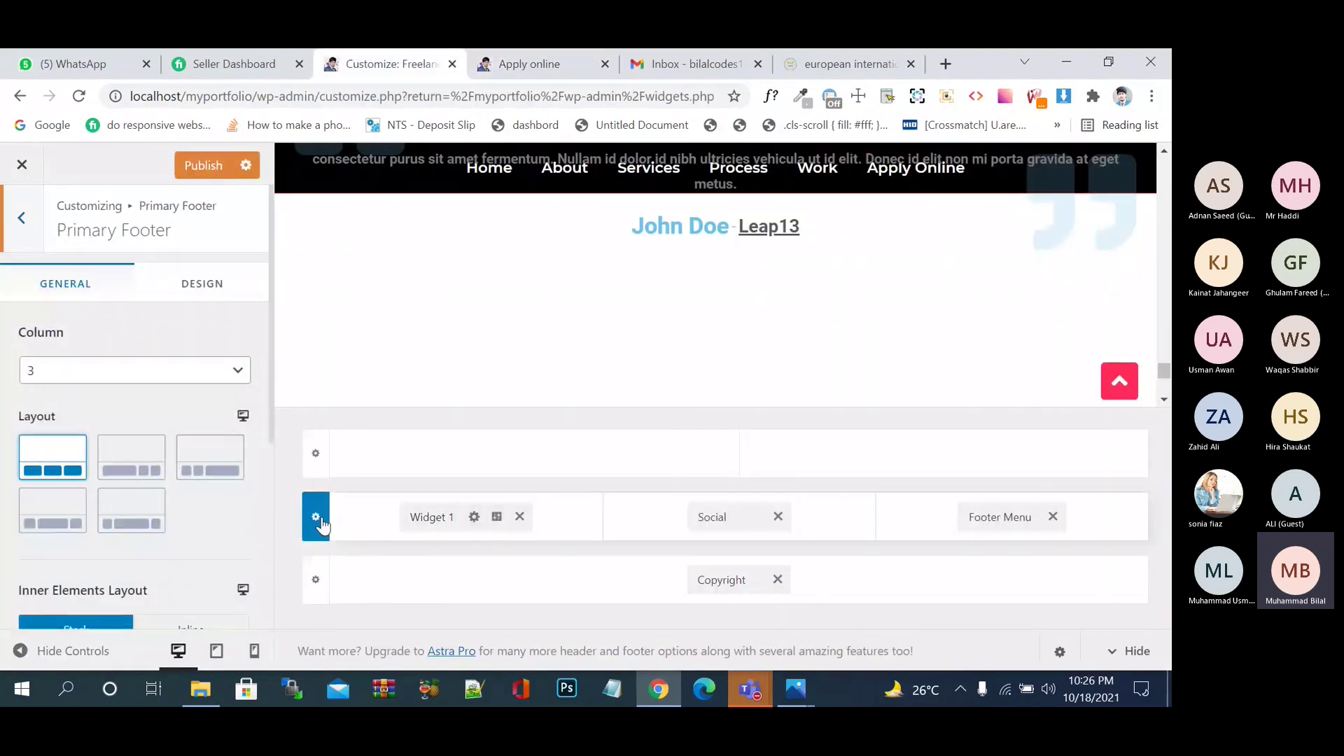
click(319, 581)
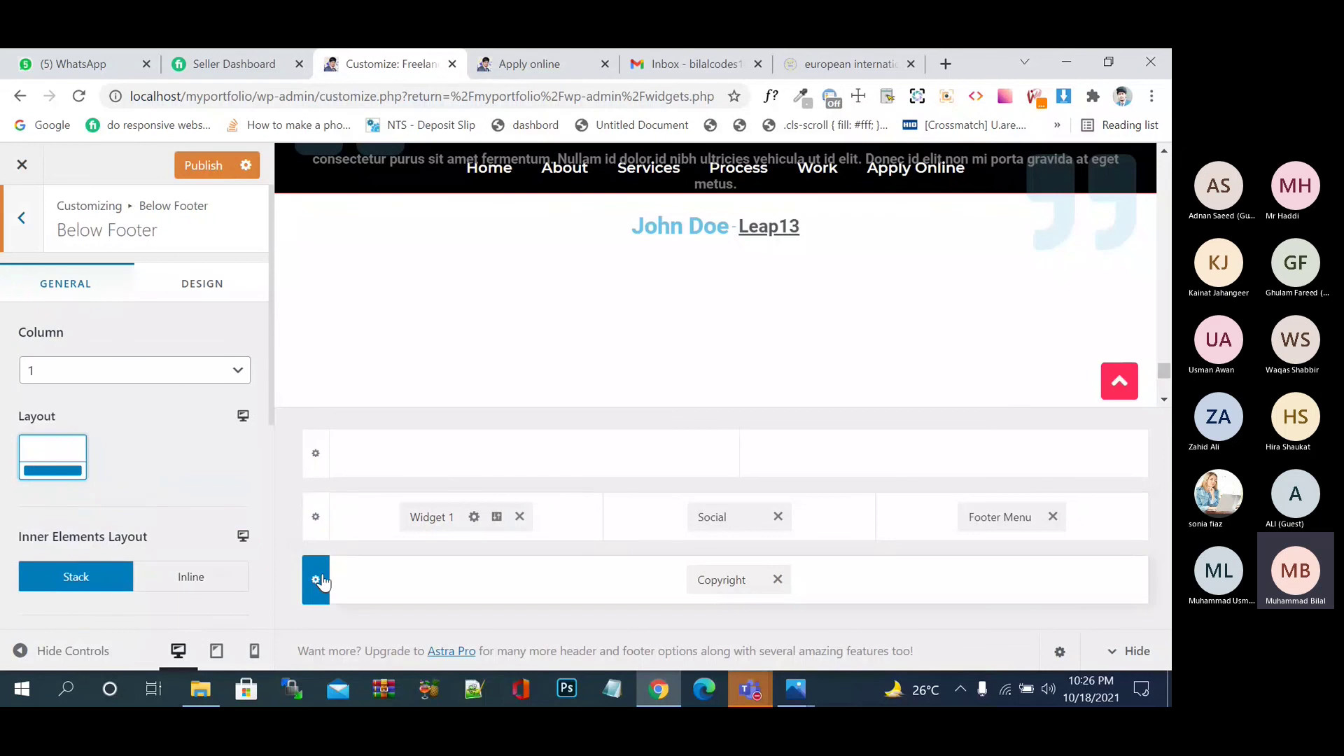
click(203, 286)
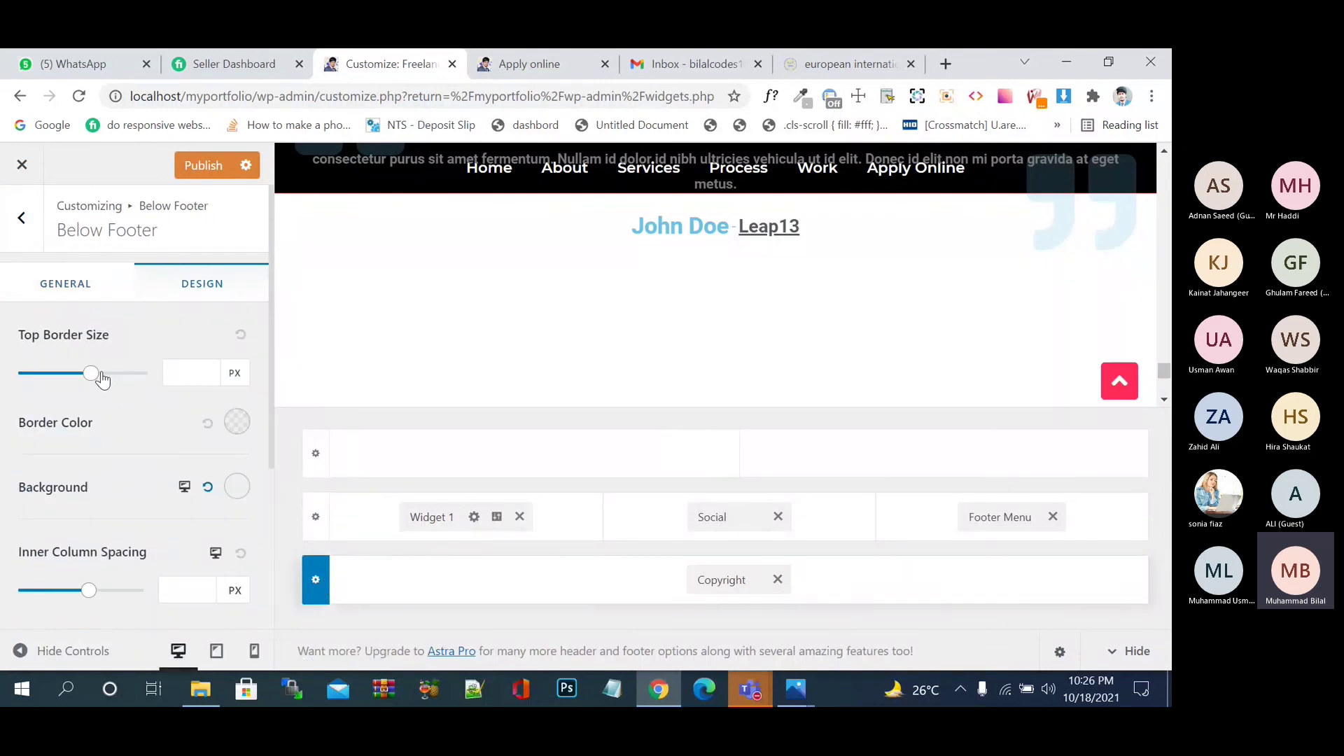
scroll(125, 465, down, 2)
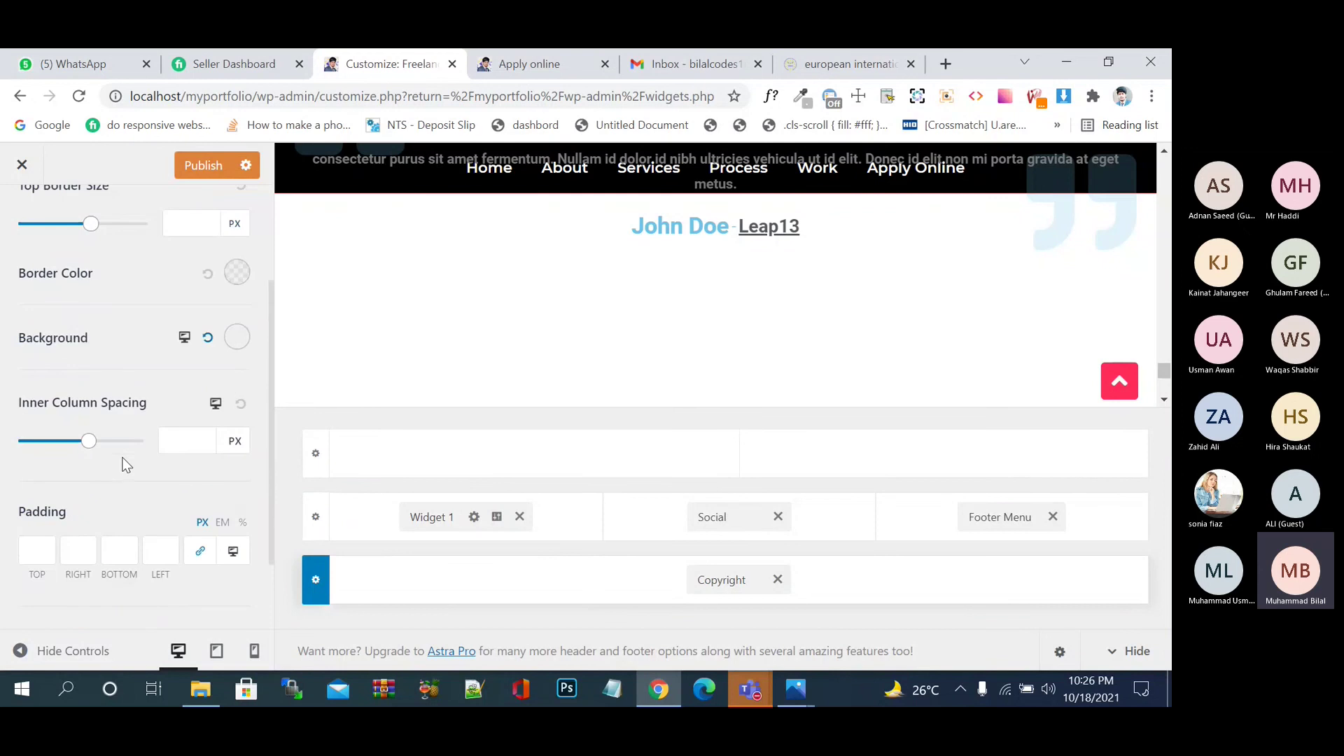
click(237, 337)
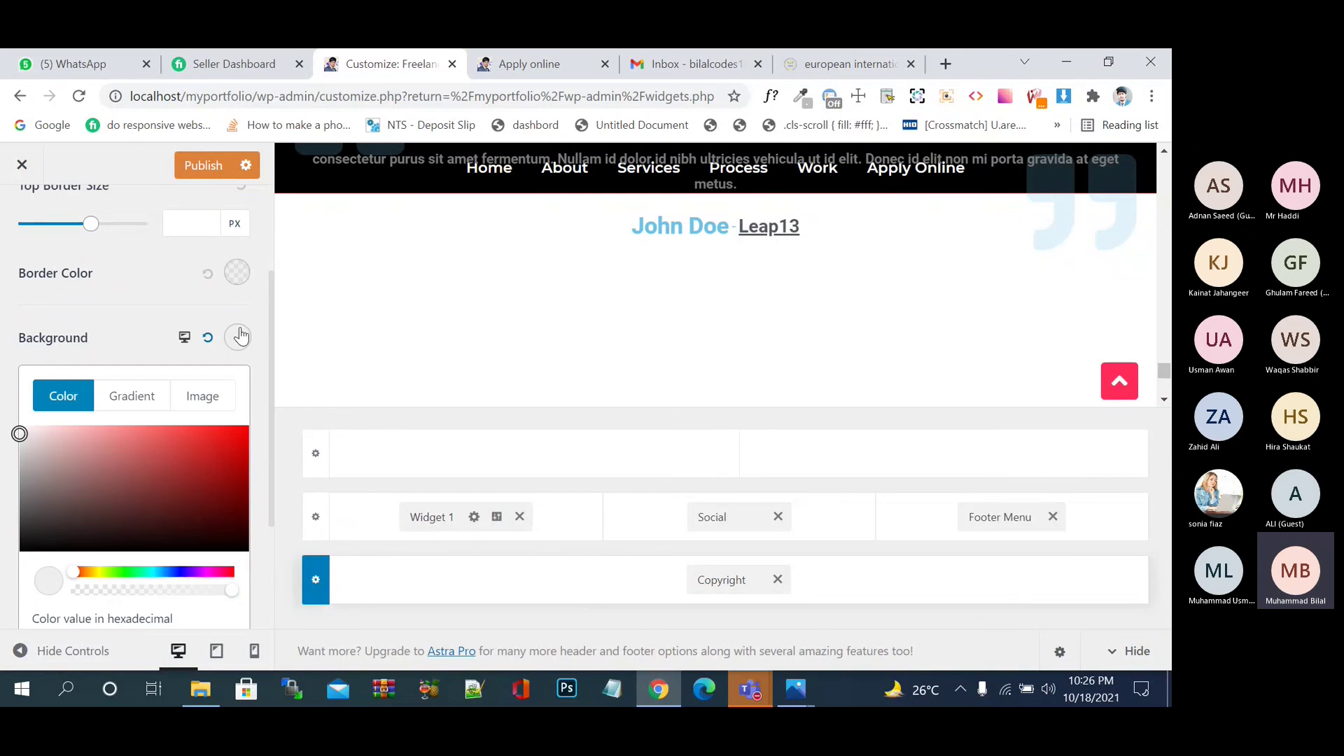
click(178, 468)
click(224, 548)
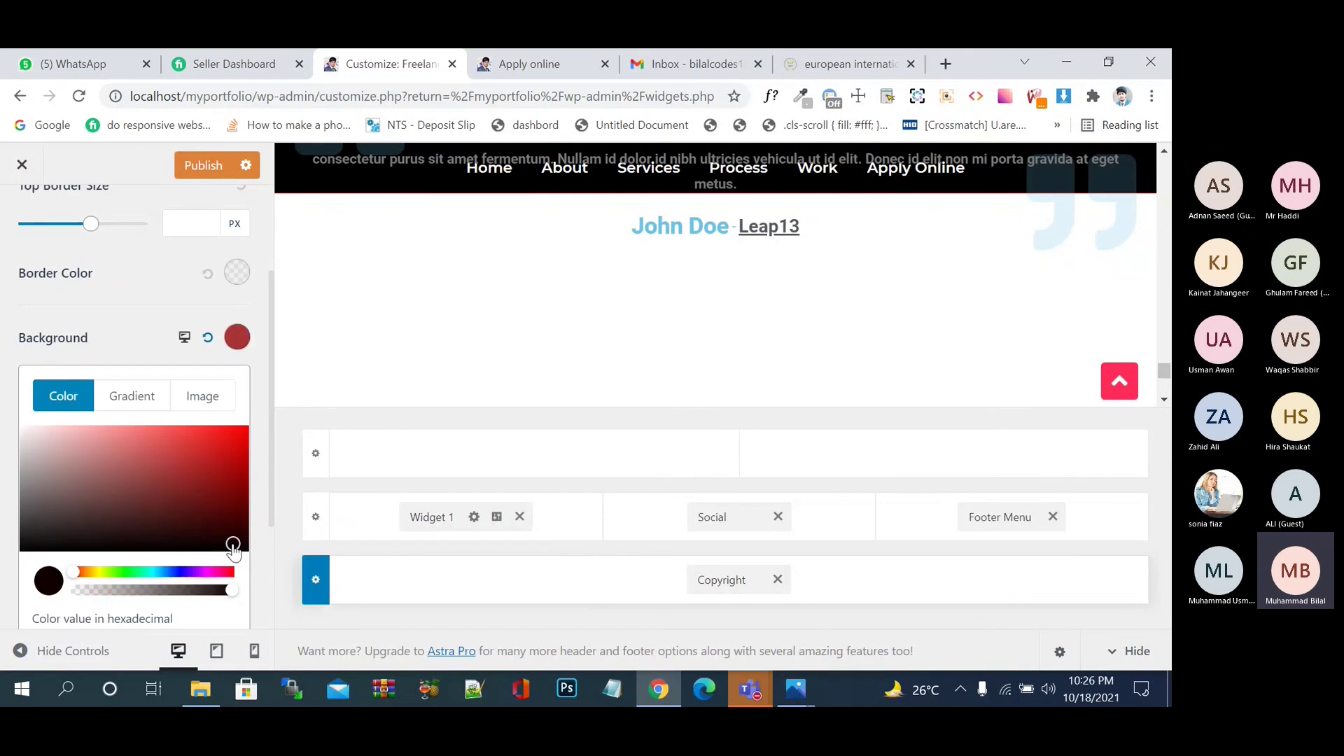
click(270, 576)
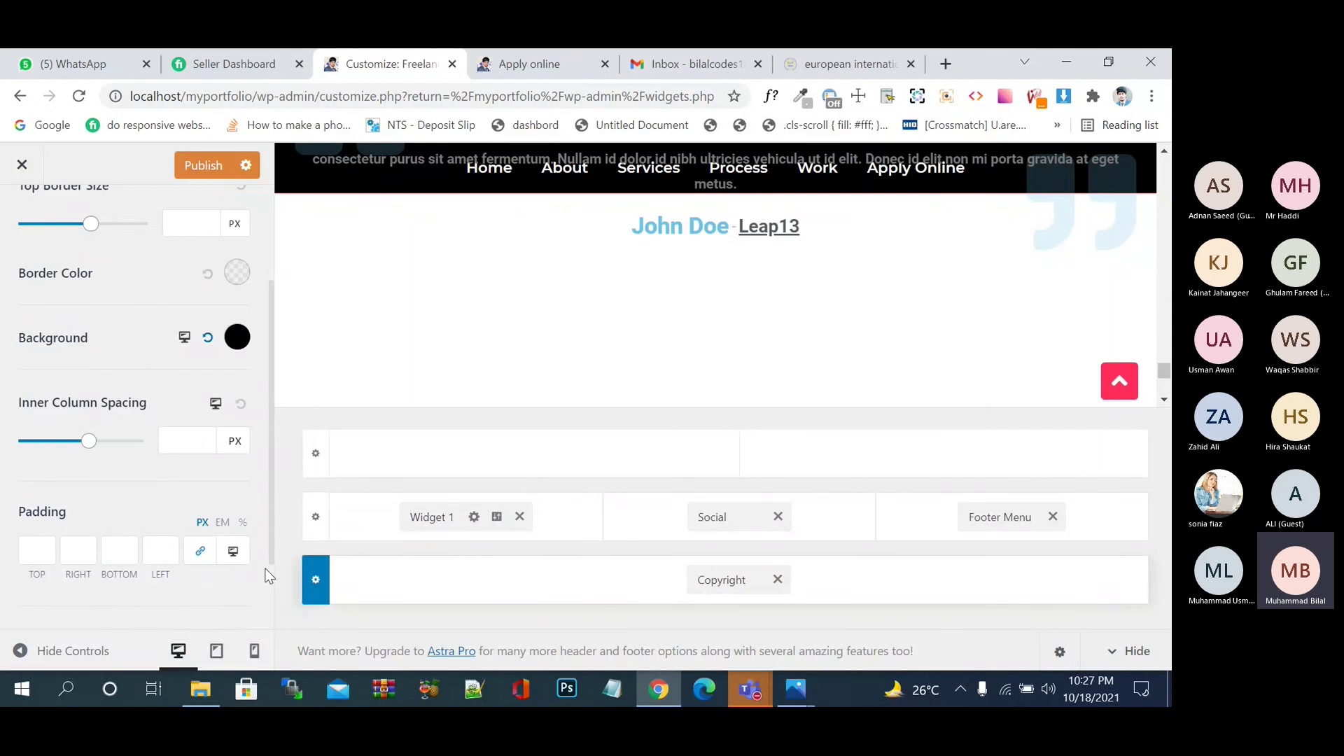
- Publish the black footer background and reload the live Apply online page
scroll(213, 524, down, 1)
scroll(212, 519, down, 1)
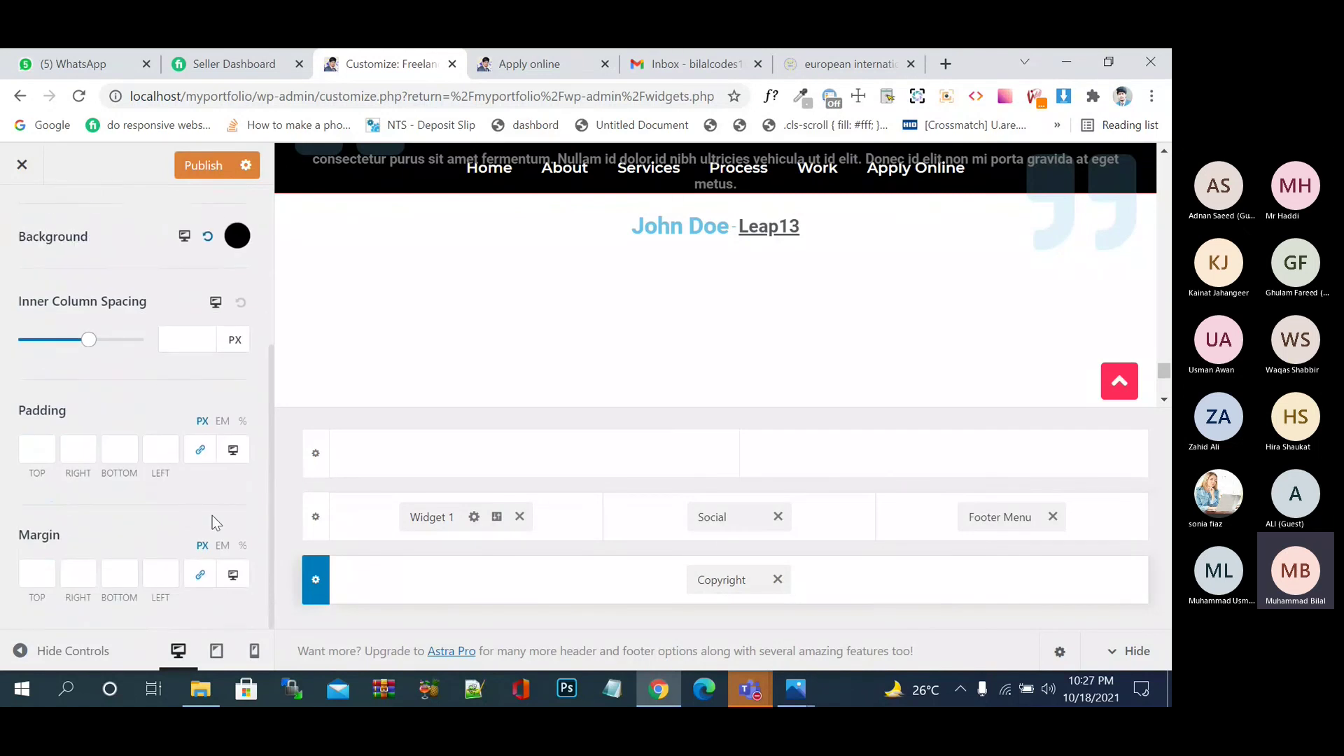
click(232, 170)
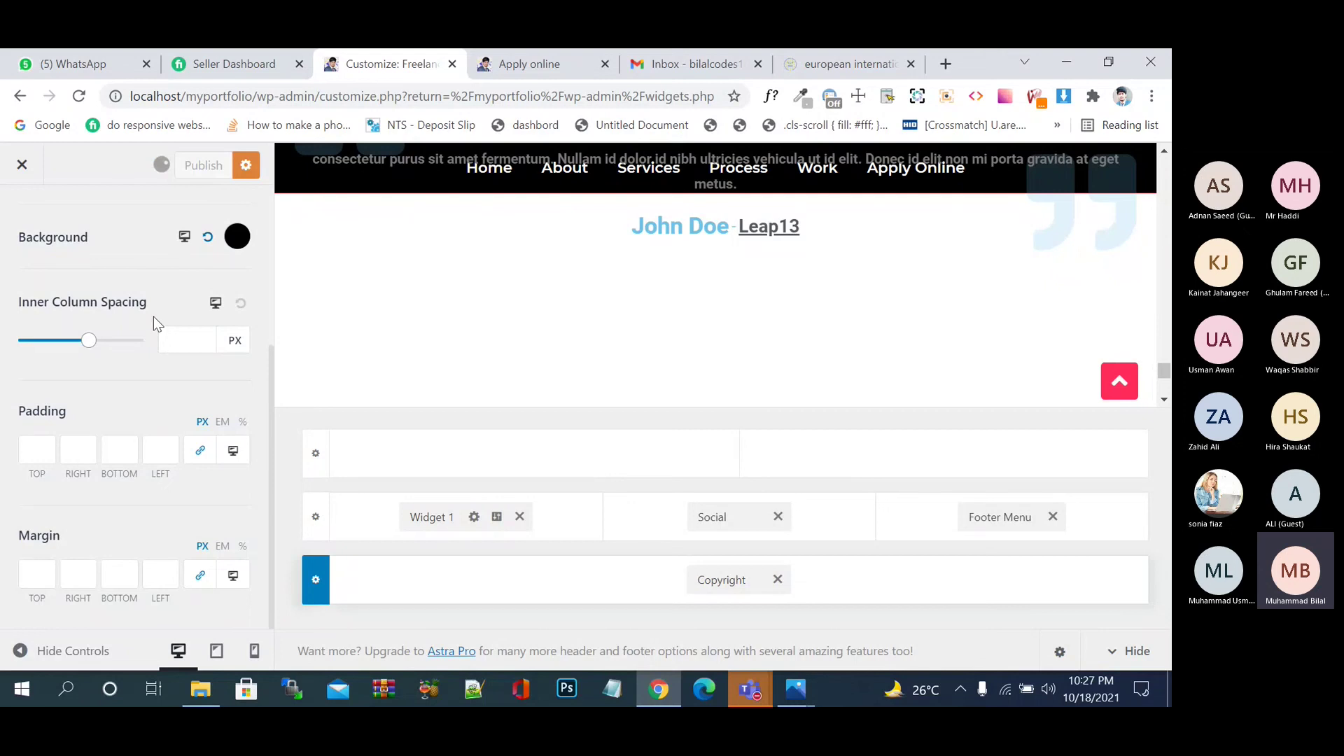
key(ctrl+Tab)
click(82, 99)
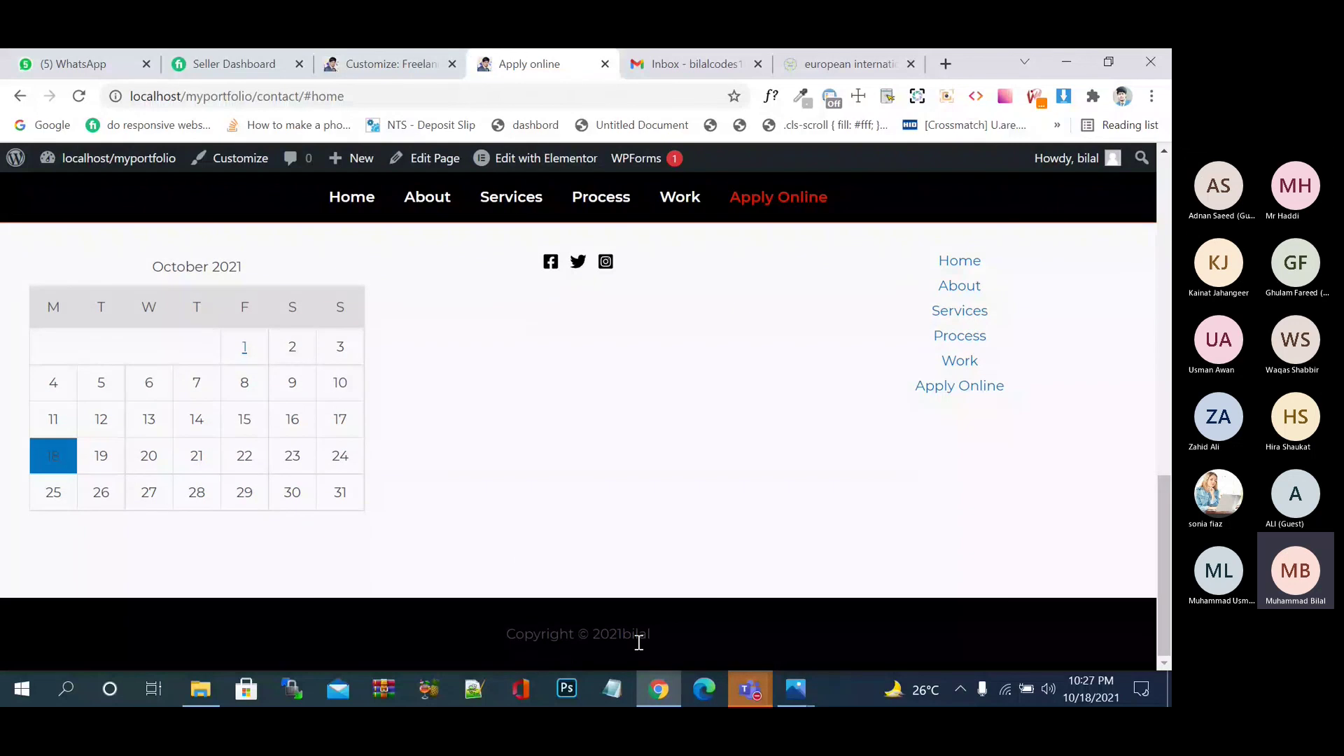
- Set the Copyright element's text colour to white (#ffffff) and publish the change
click(406, 70)
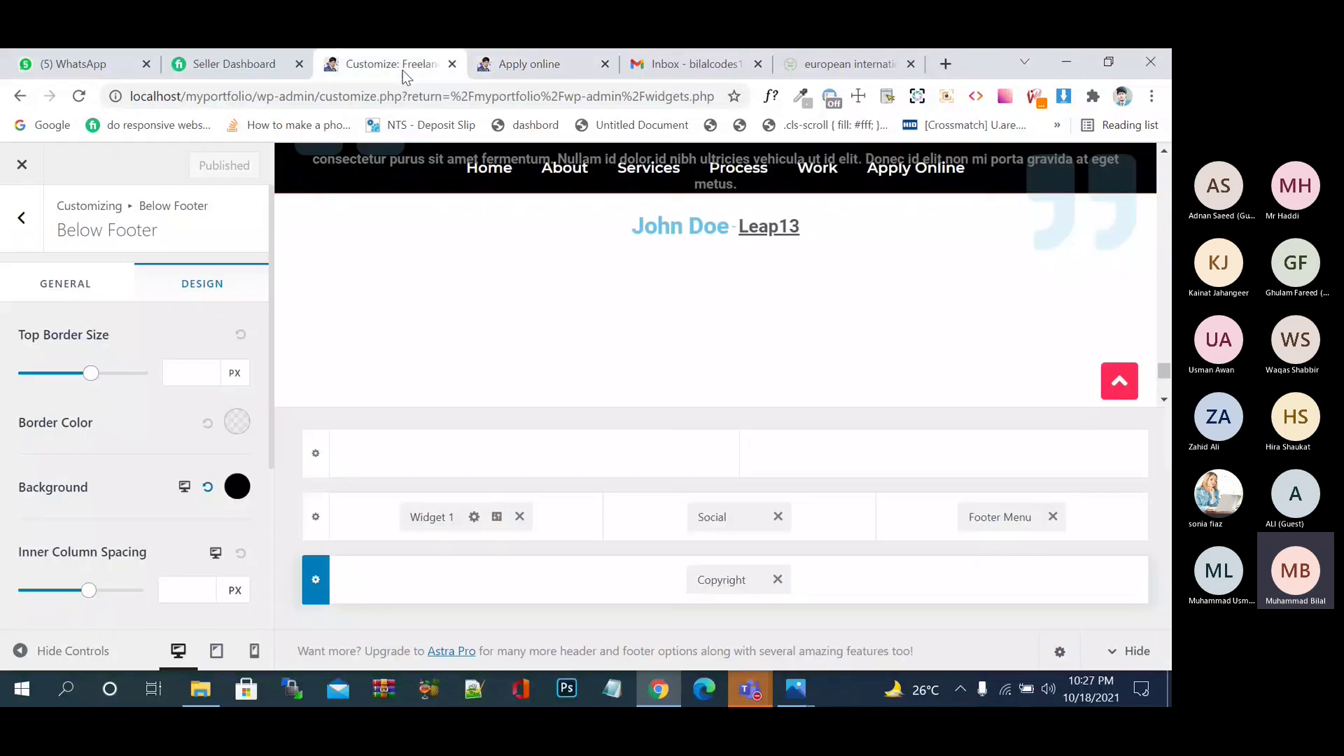
click(741, 580)
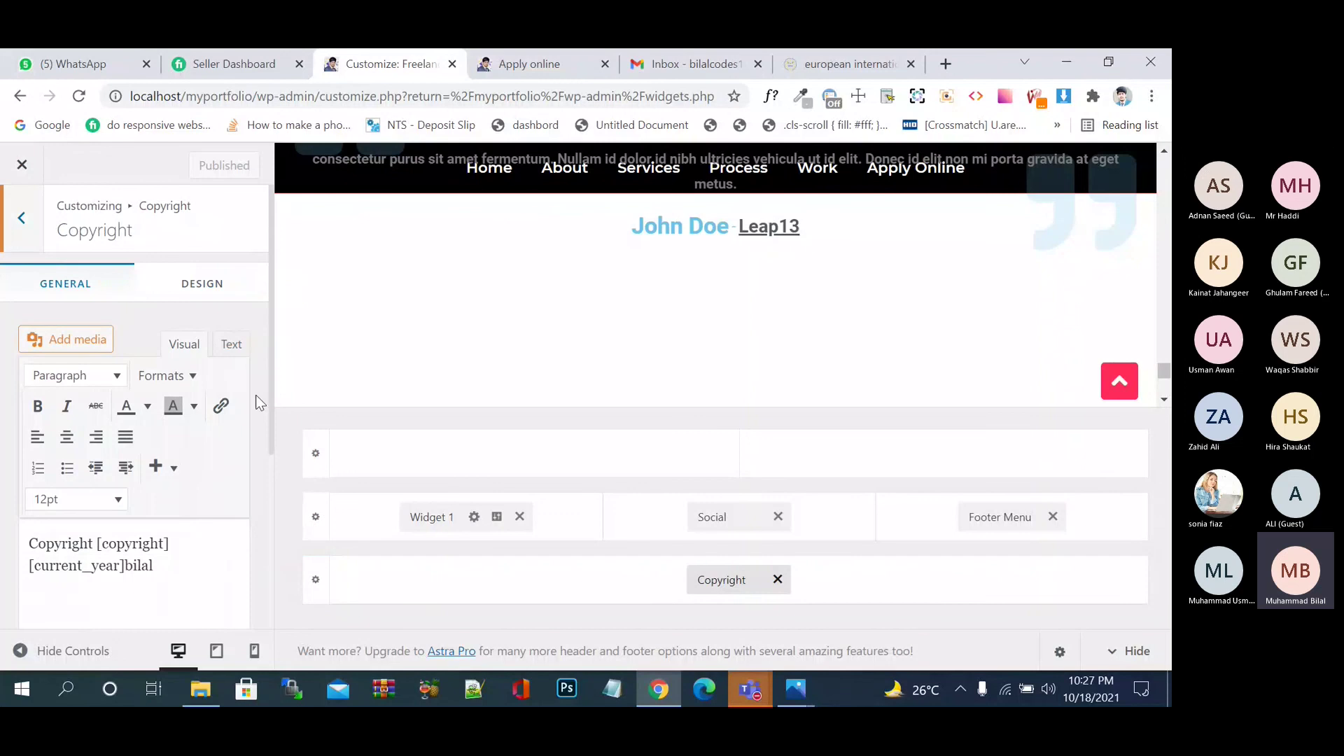
click(227, 283)
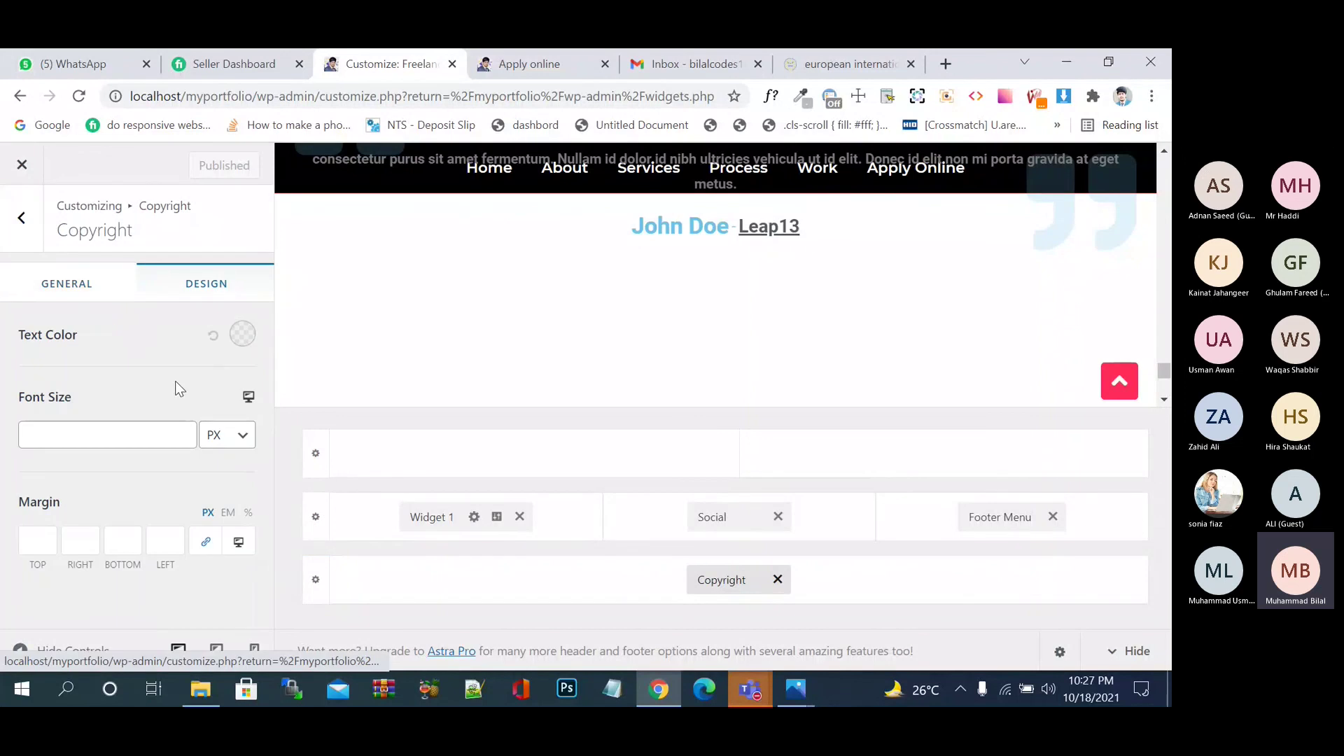
click(242, 336)
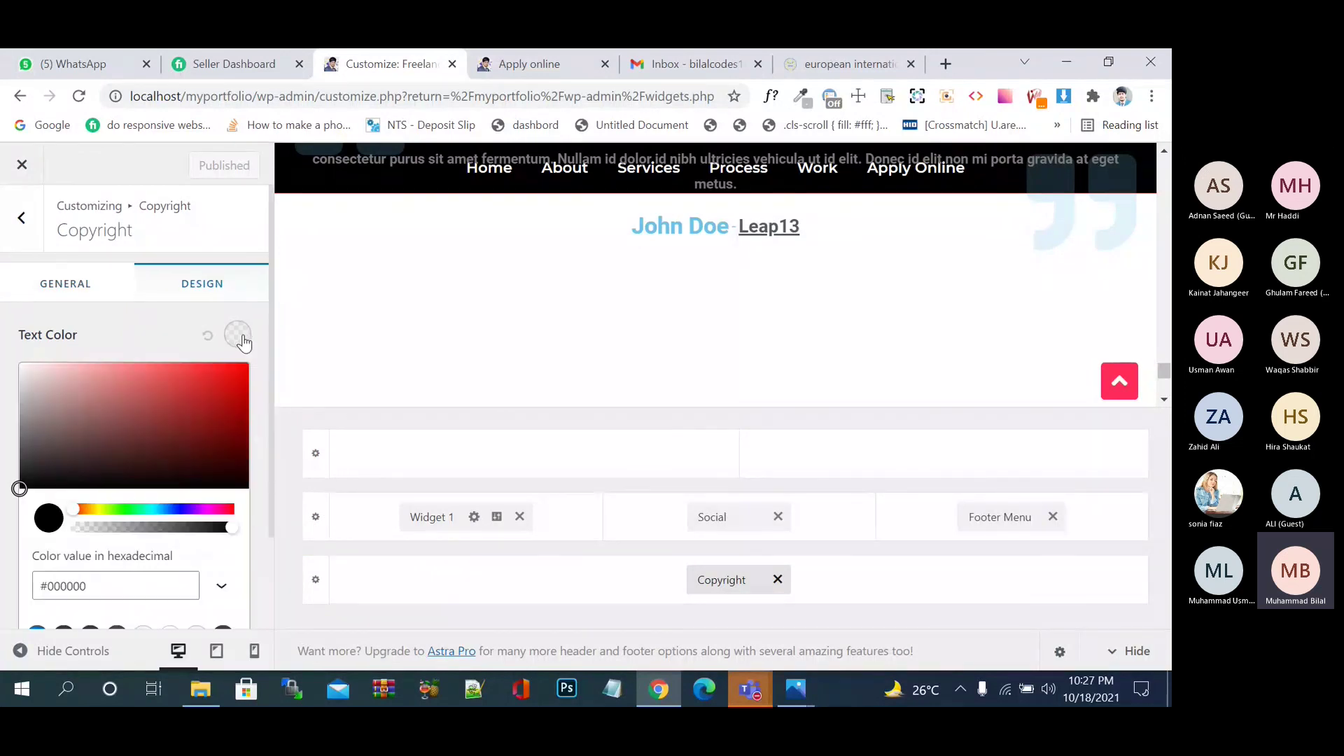
drag(203, 418, 3, 331)
click(3, 324)
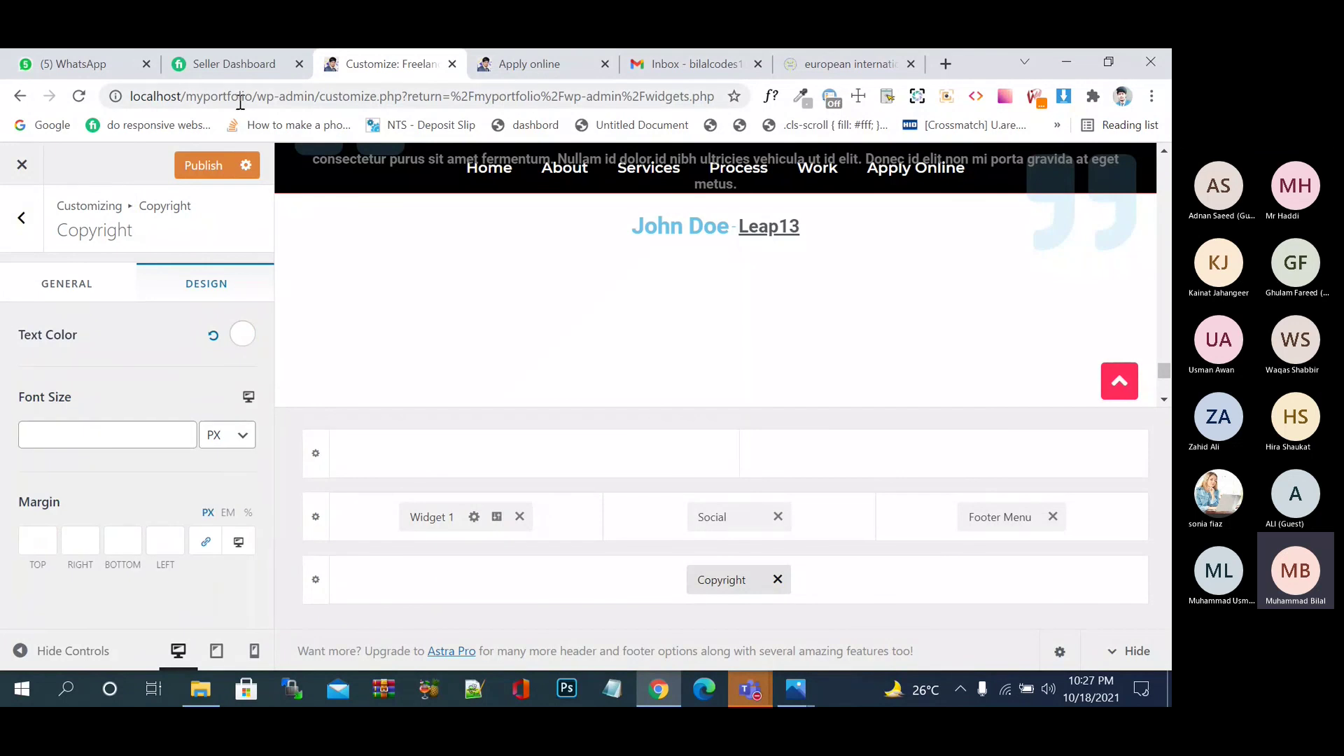
click(217, 173)
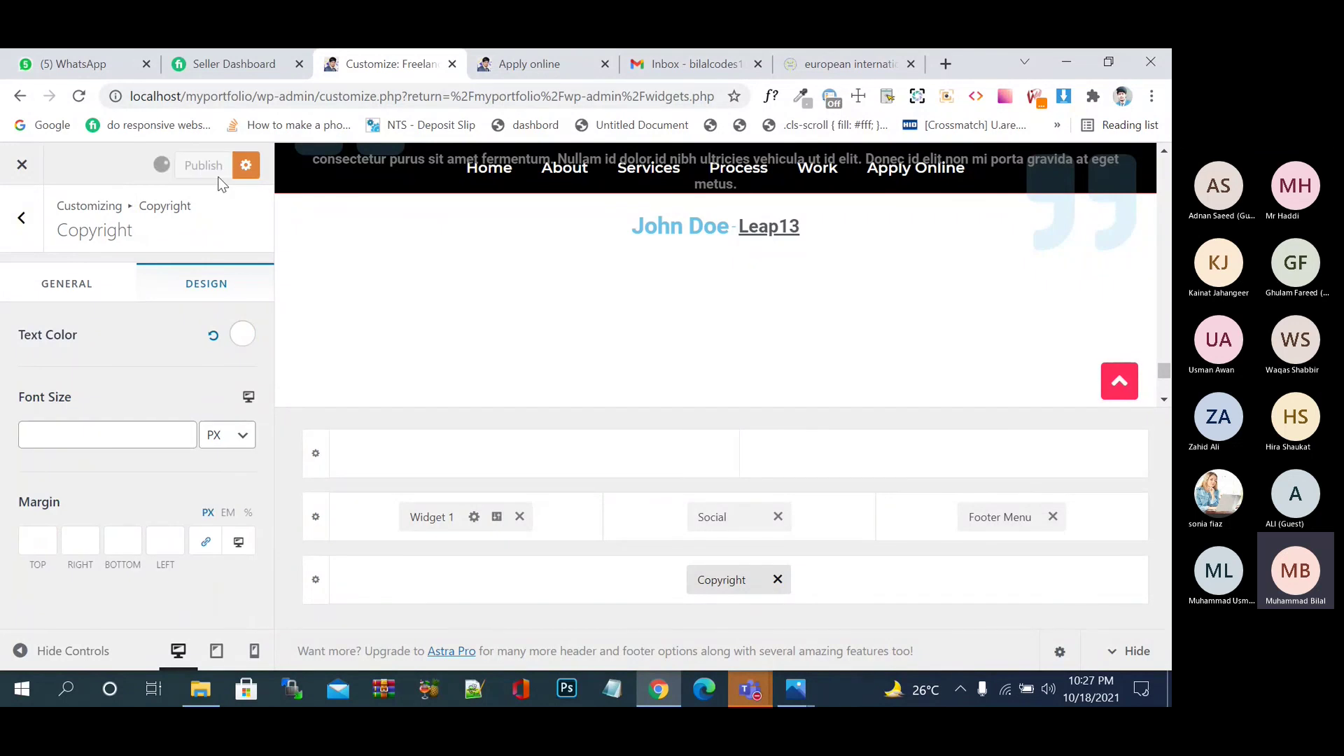
click(557, 63)
- Reload the Apply online page to see the white copyright, then return to the Customizer
click(79, 96)
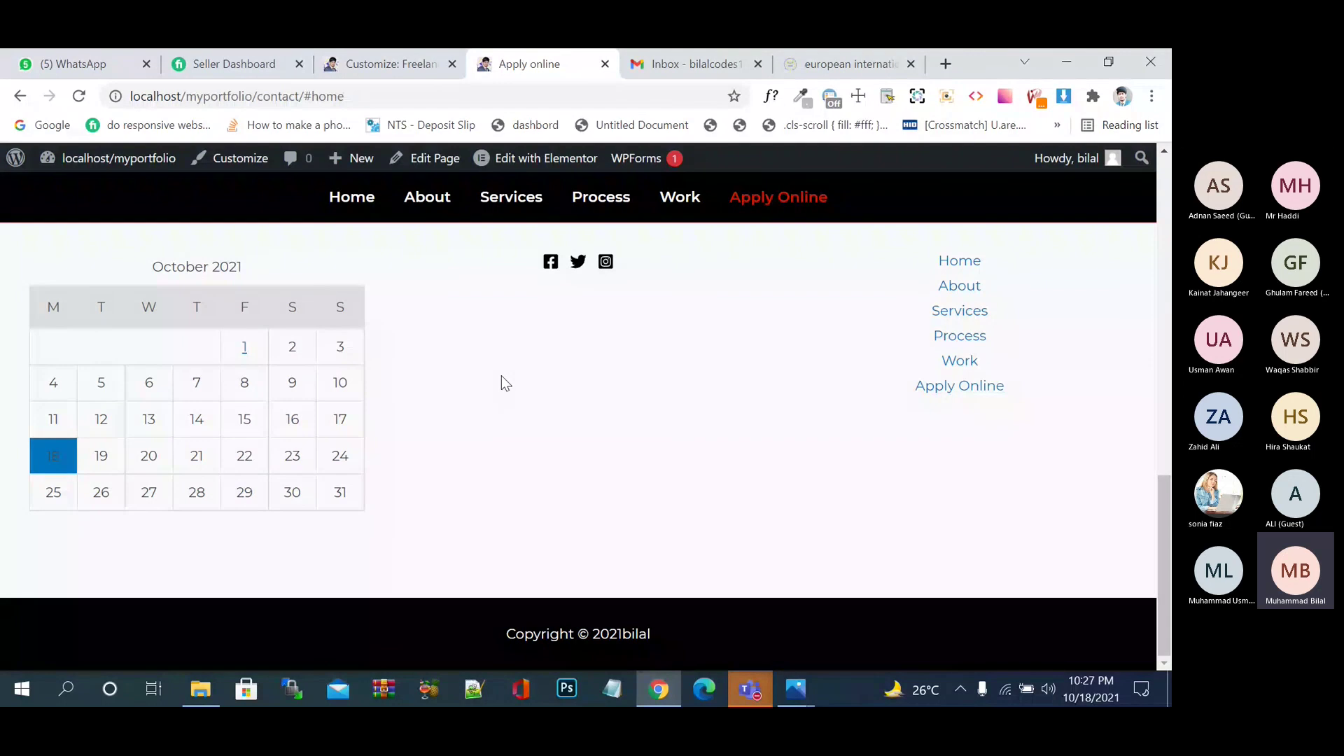
click(371, 62)
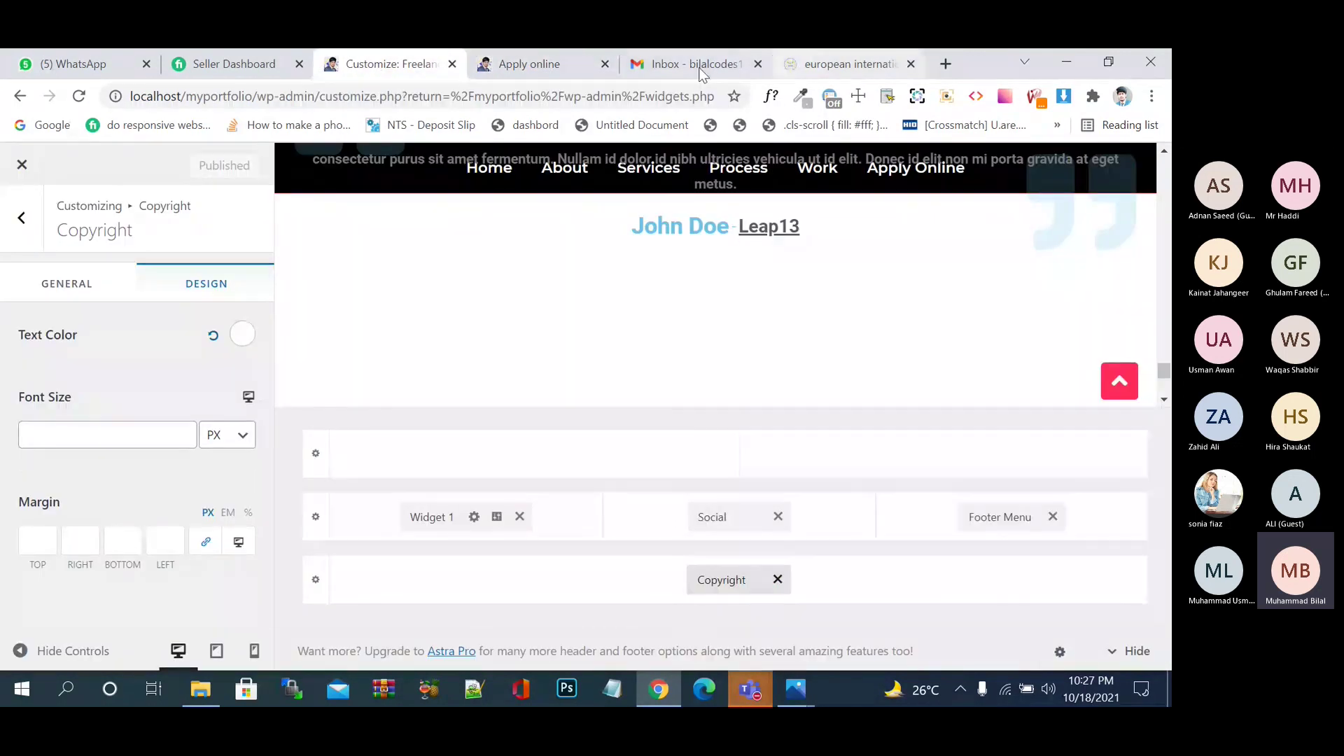
- Review the eiooc.com reference footer's title text and logo, then leave that tab
click(824, 63)
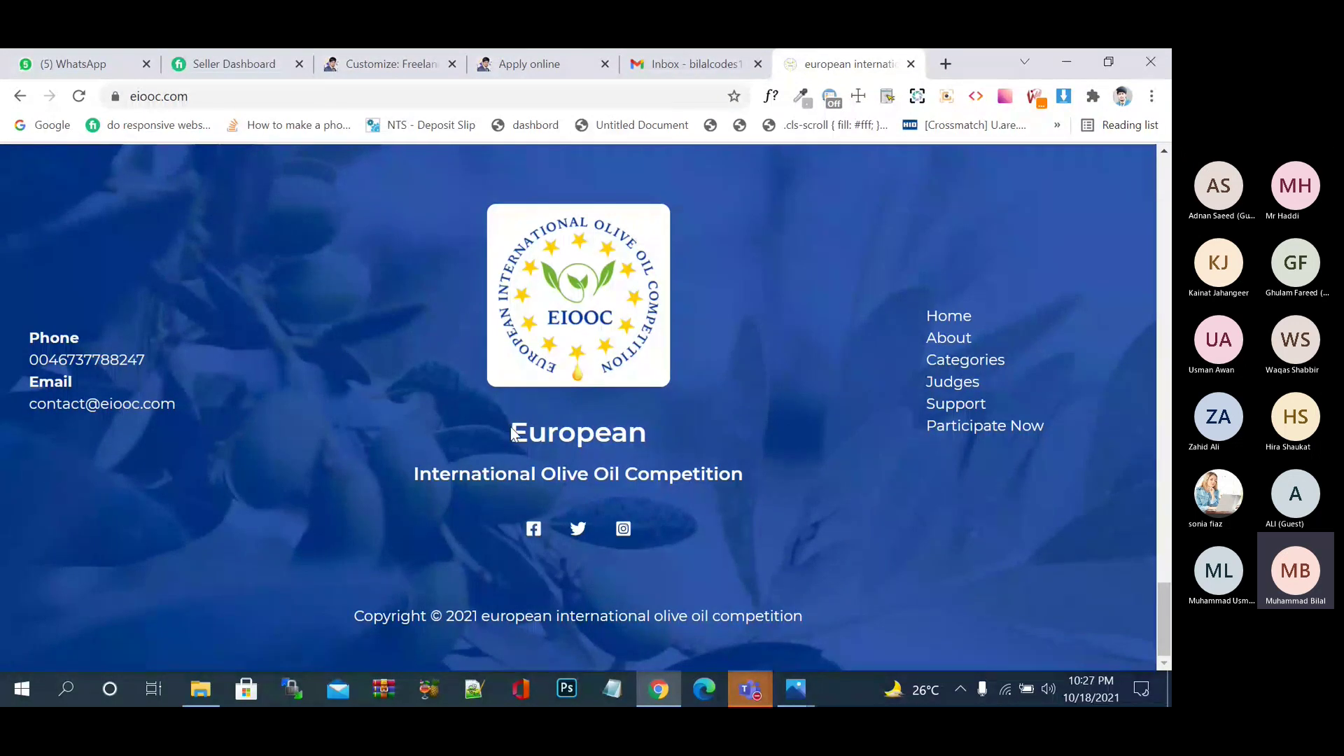
drag(512, 432, 706, 500)
right_click(569, 320)
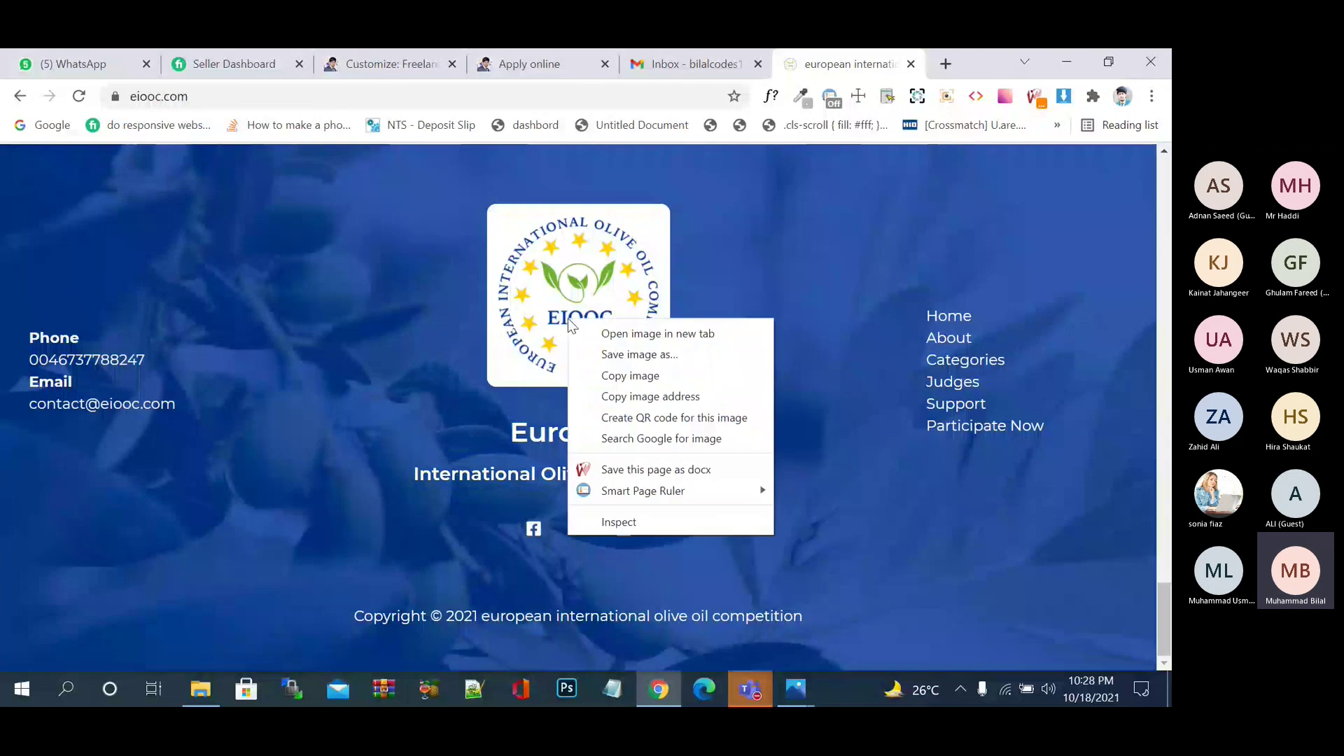
click(602, 247)
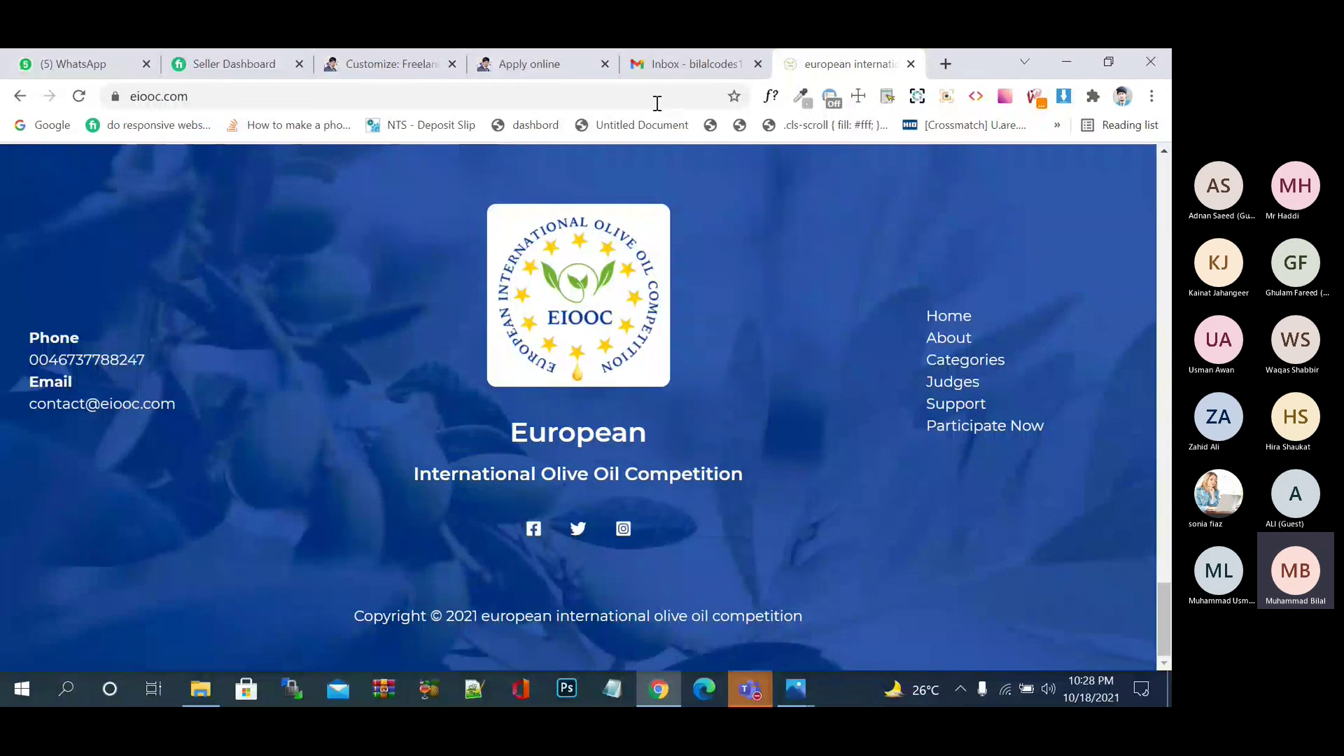
click(678, 67)
click(549, 65)
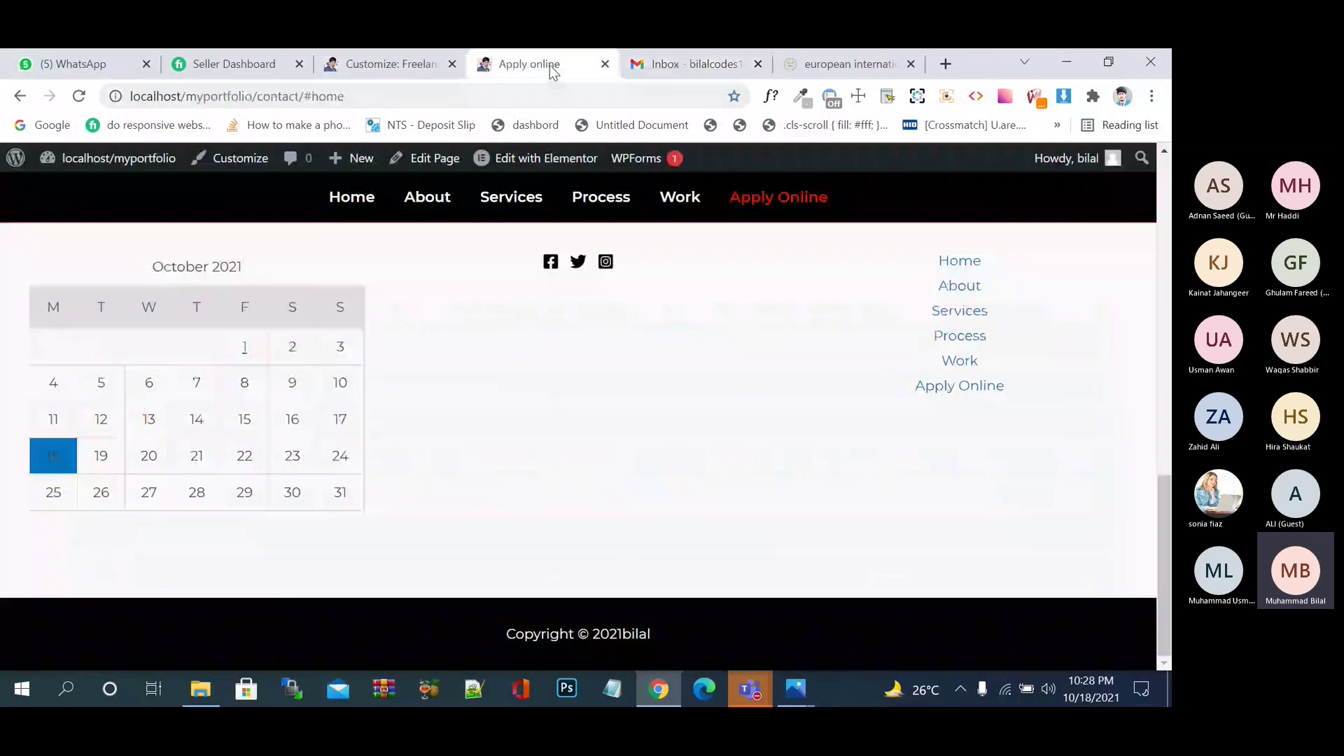
scroll(462, 392, up, 10)
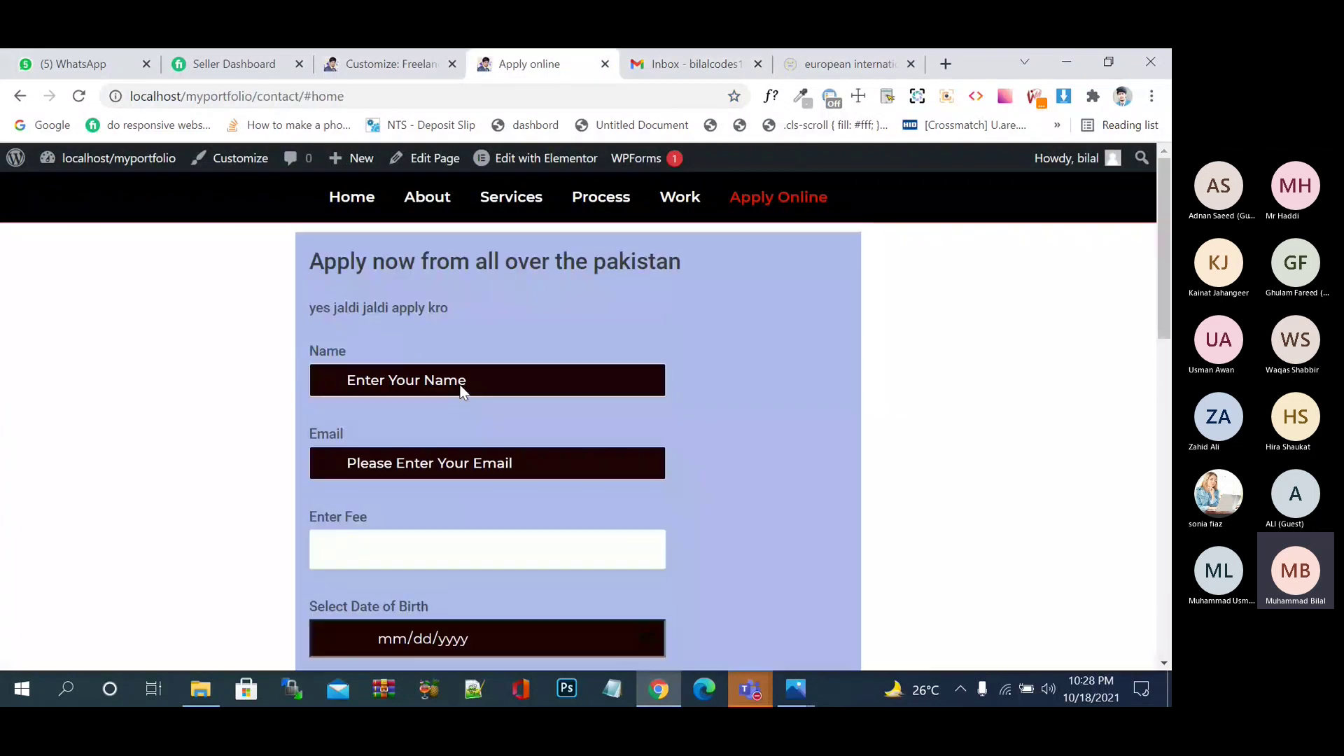
scroll(459, 384, down, 10)
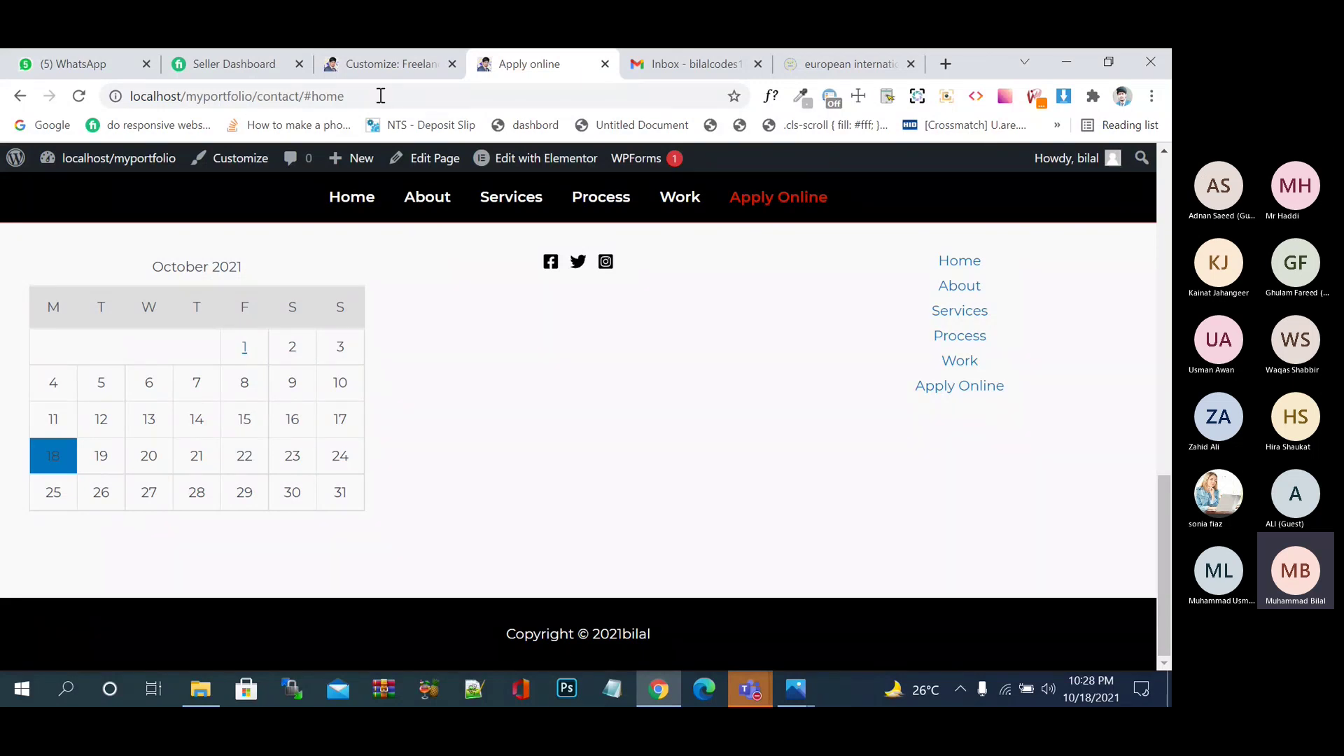
- Back out of the Copyright settings to the Customizer's main section list
click(394, 61)
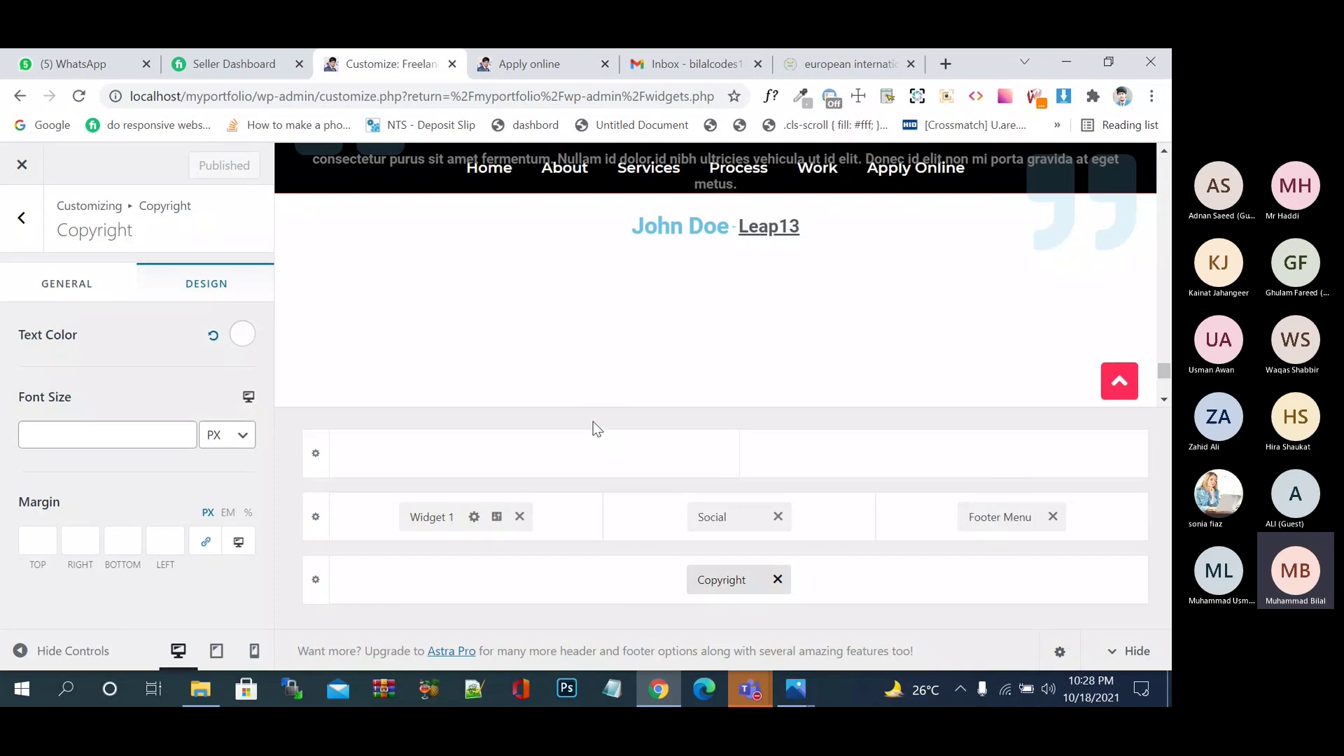
click(21, 237)
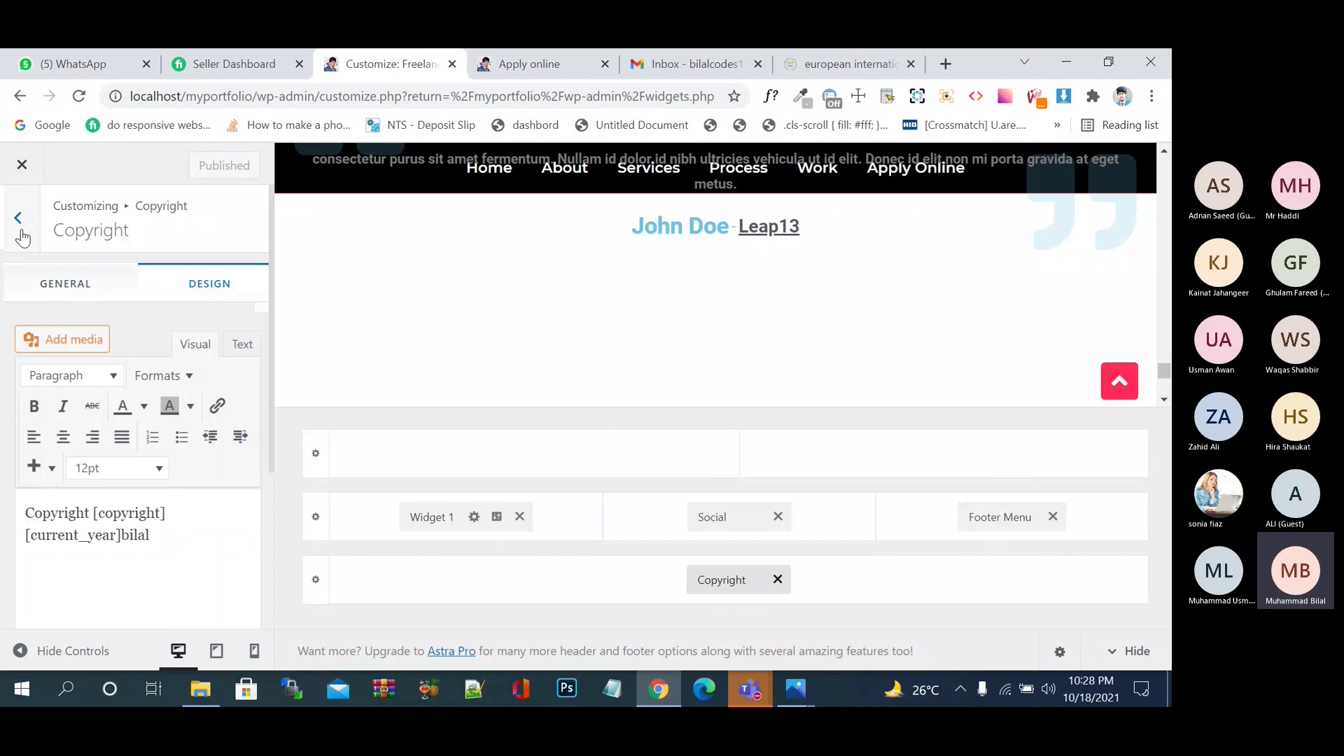
click(22, 237)
click(22, 236)
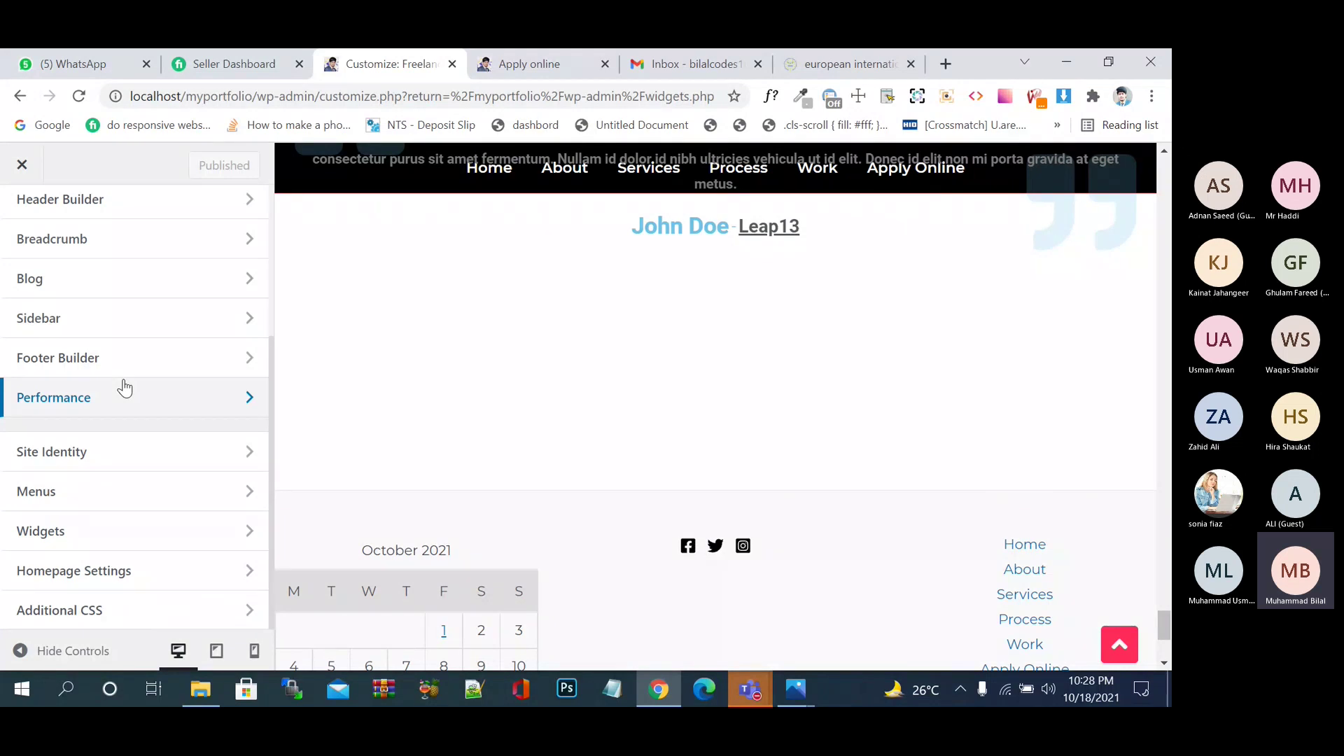
- In the Wordpress Course Teams meeting, dismiss the notice and choose Stop recording
click(757, 693)
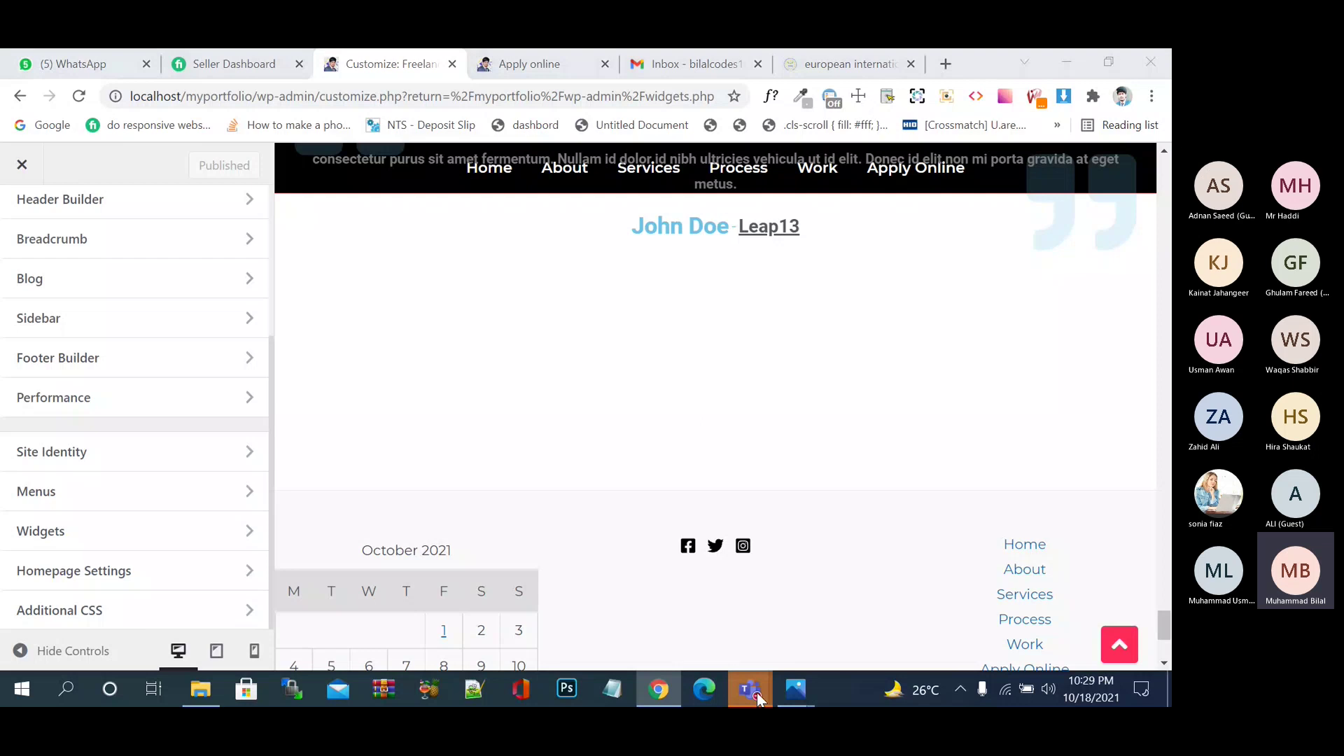
click(814, 565)
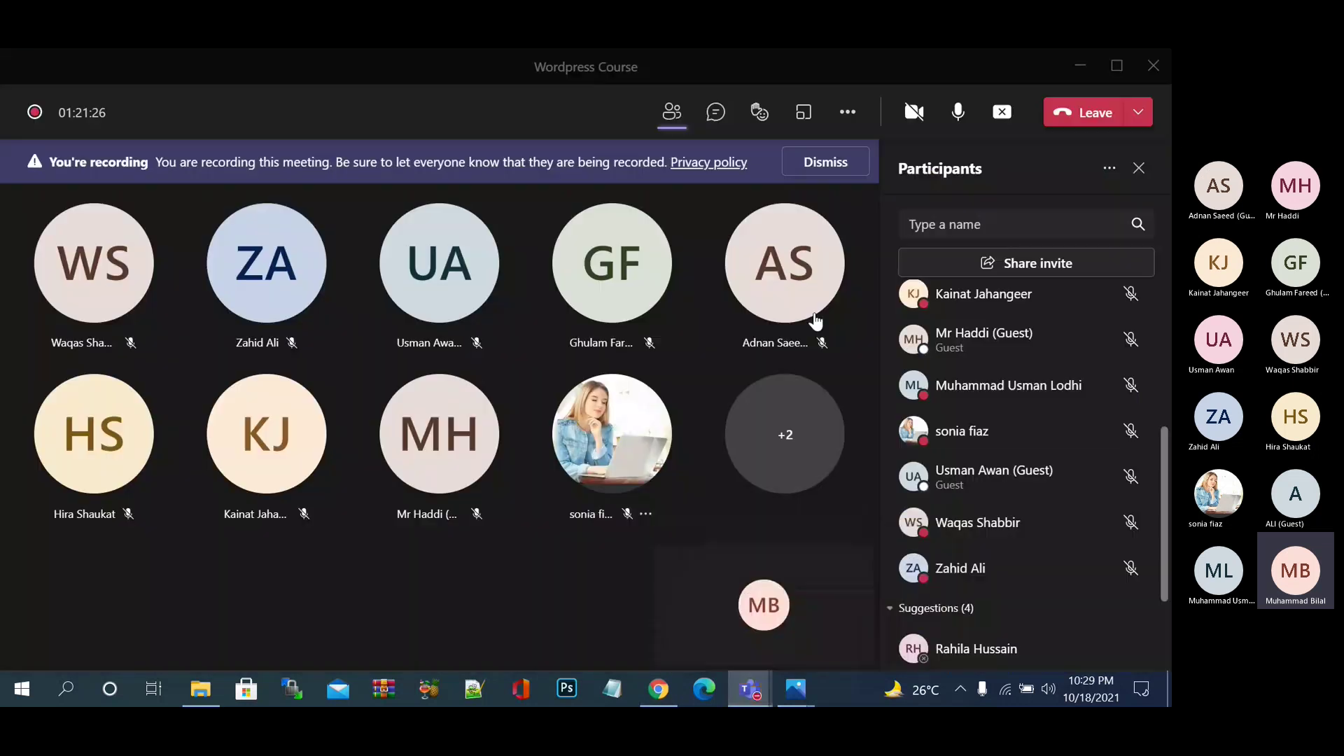
click(832, 175)
click(849, 119)
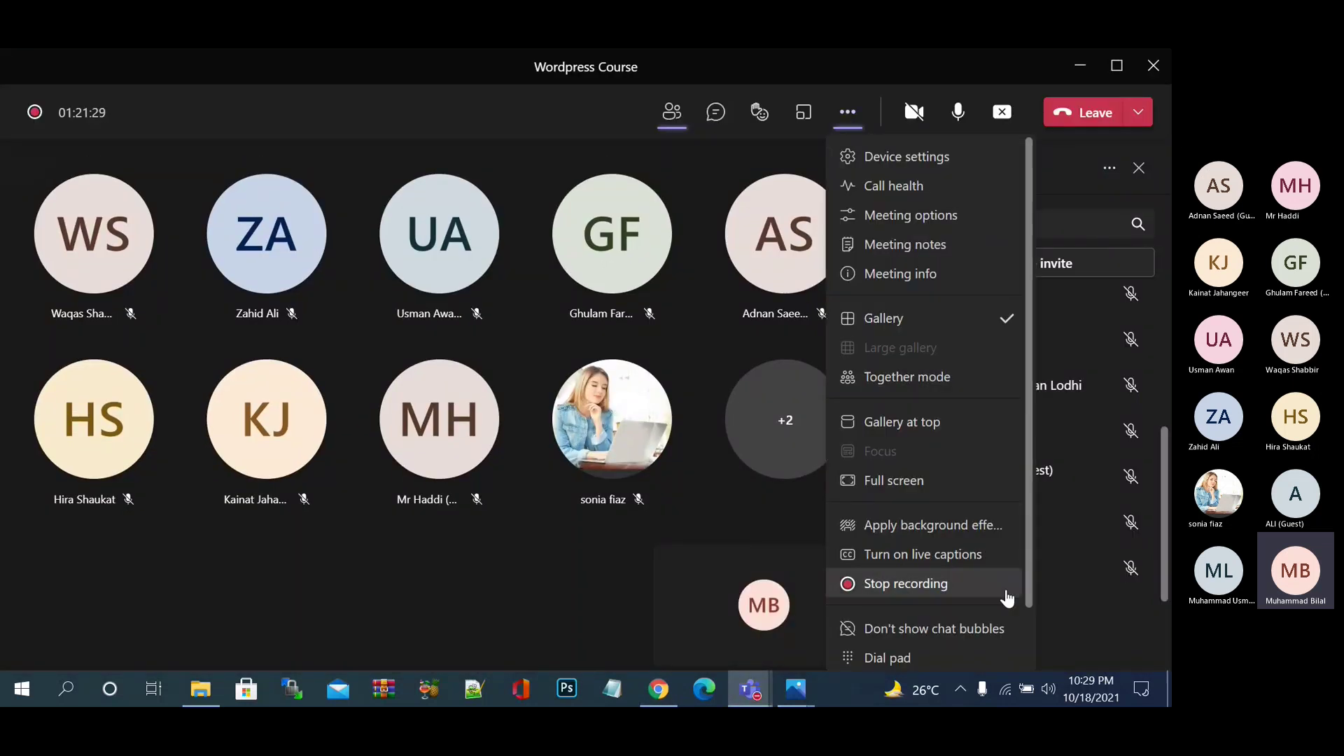
click(967, 582)
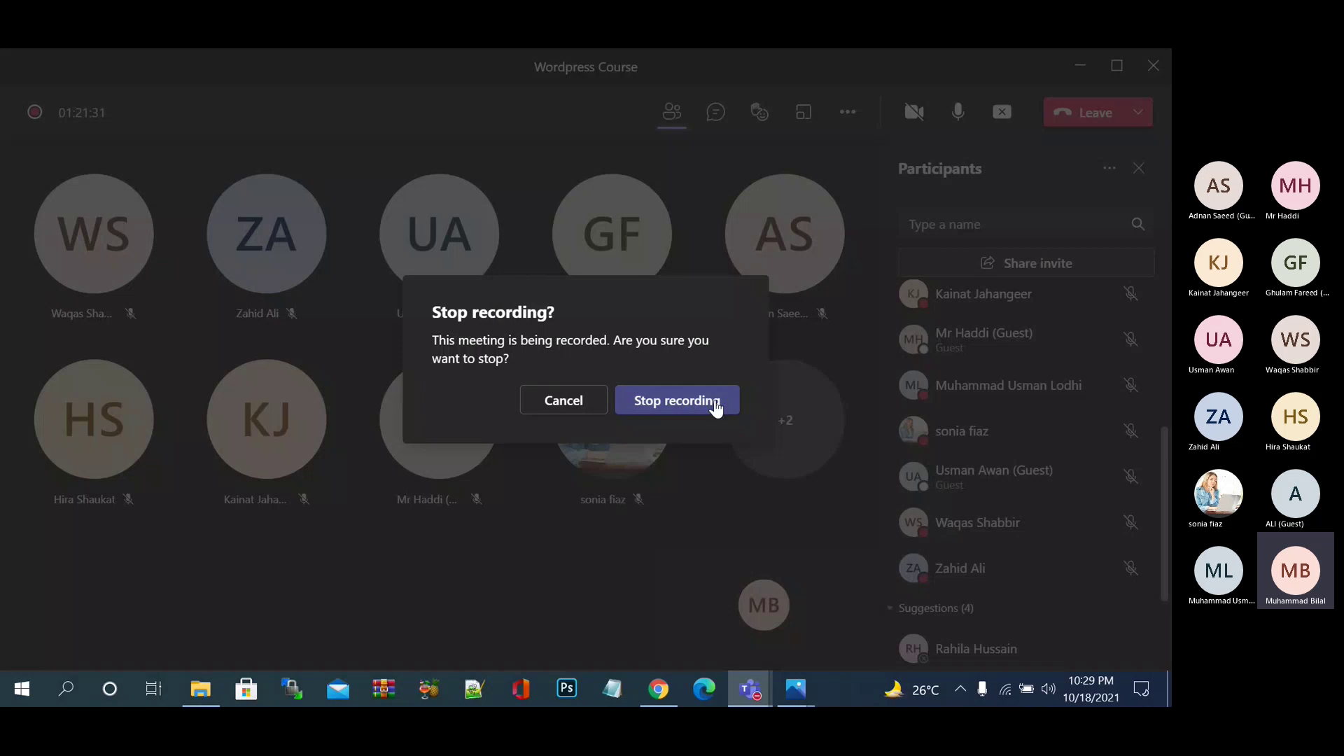